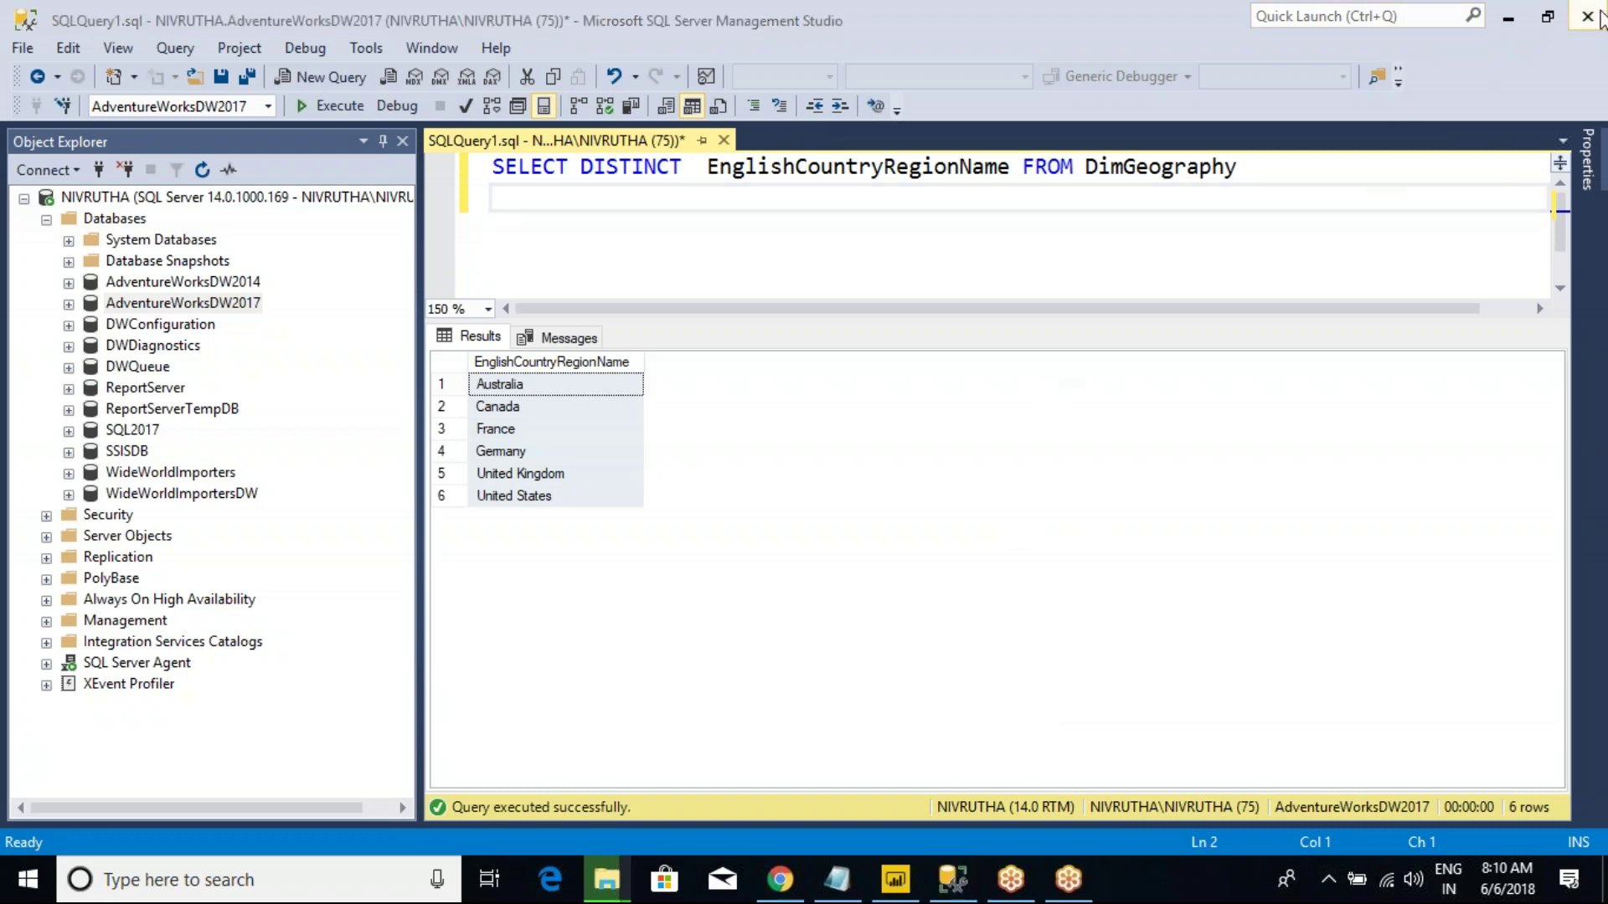
# Close SSMS without saving the query, close the Documents window, and bring up Chrome's new tab.
pyautogui.click(1587, 16)
pyautogui.click(903, 587)
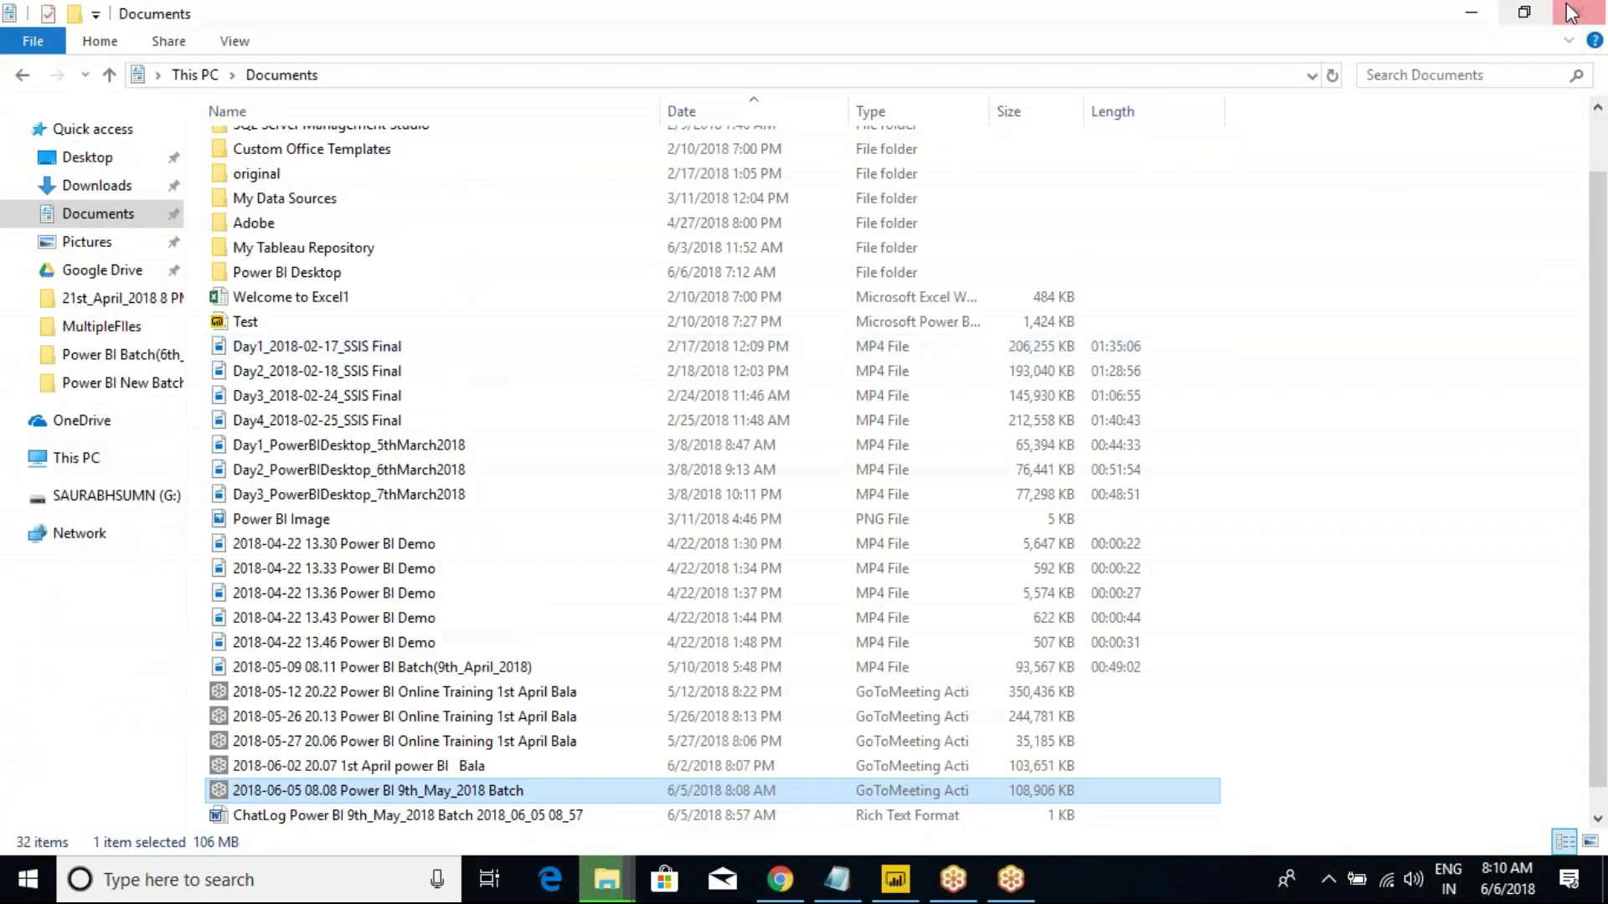
pyautogui.click(1574, 8)
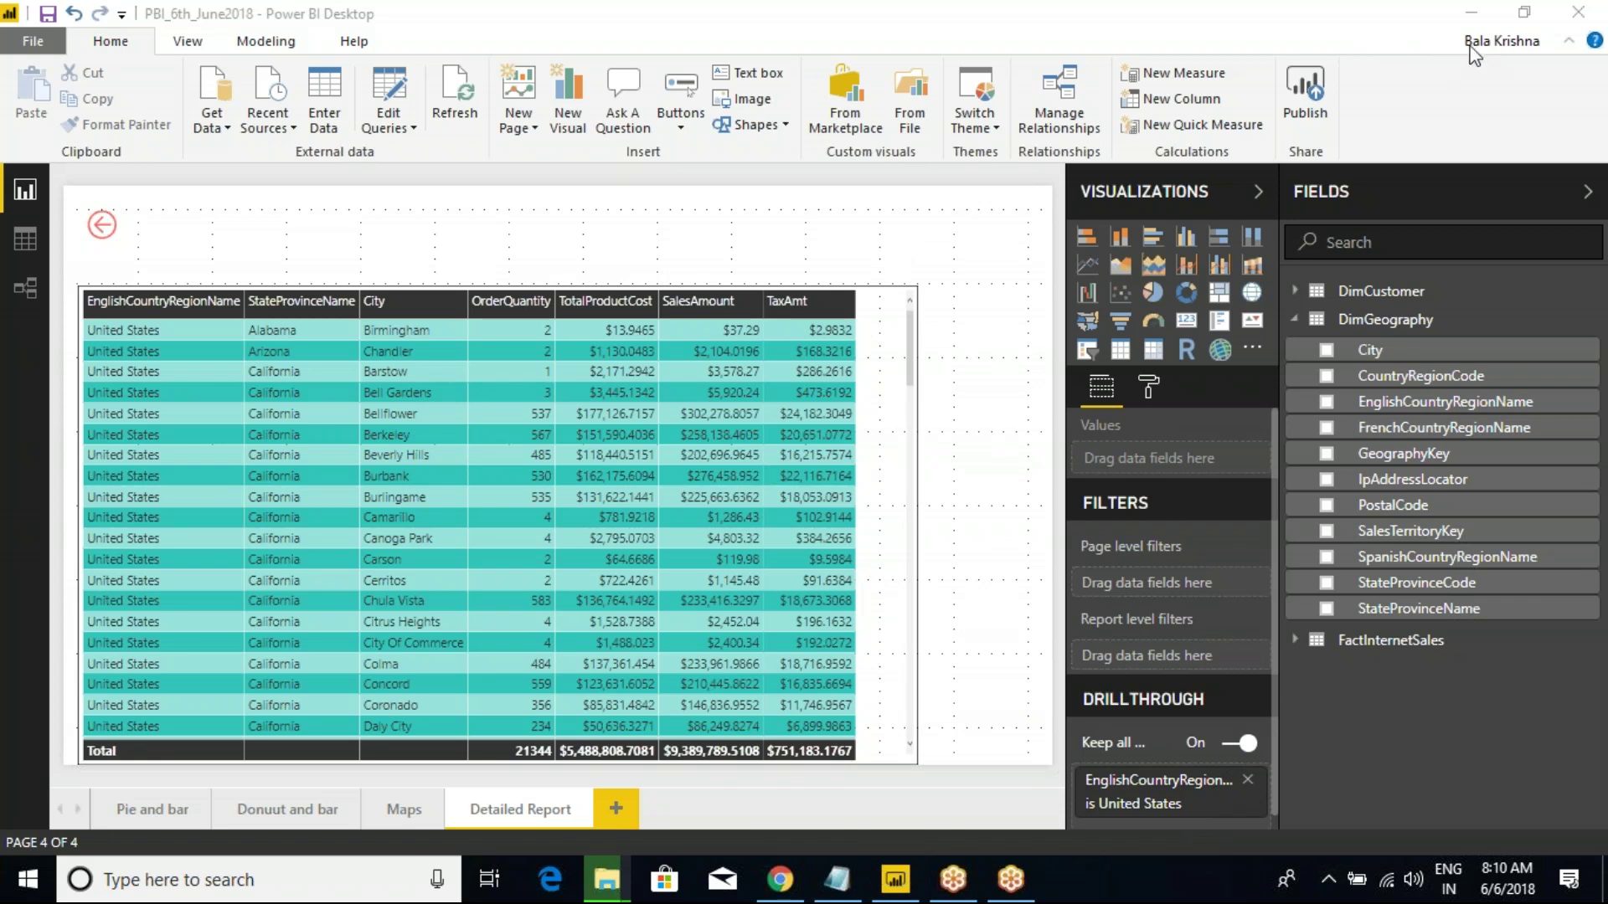
pyautogui.click(782, 879)
pyautogui.click(588, 3)
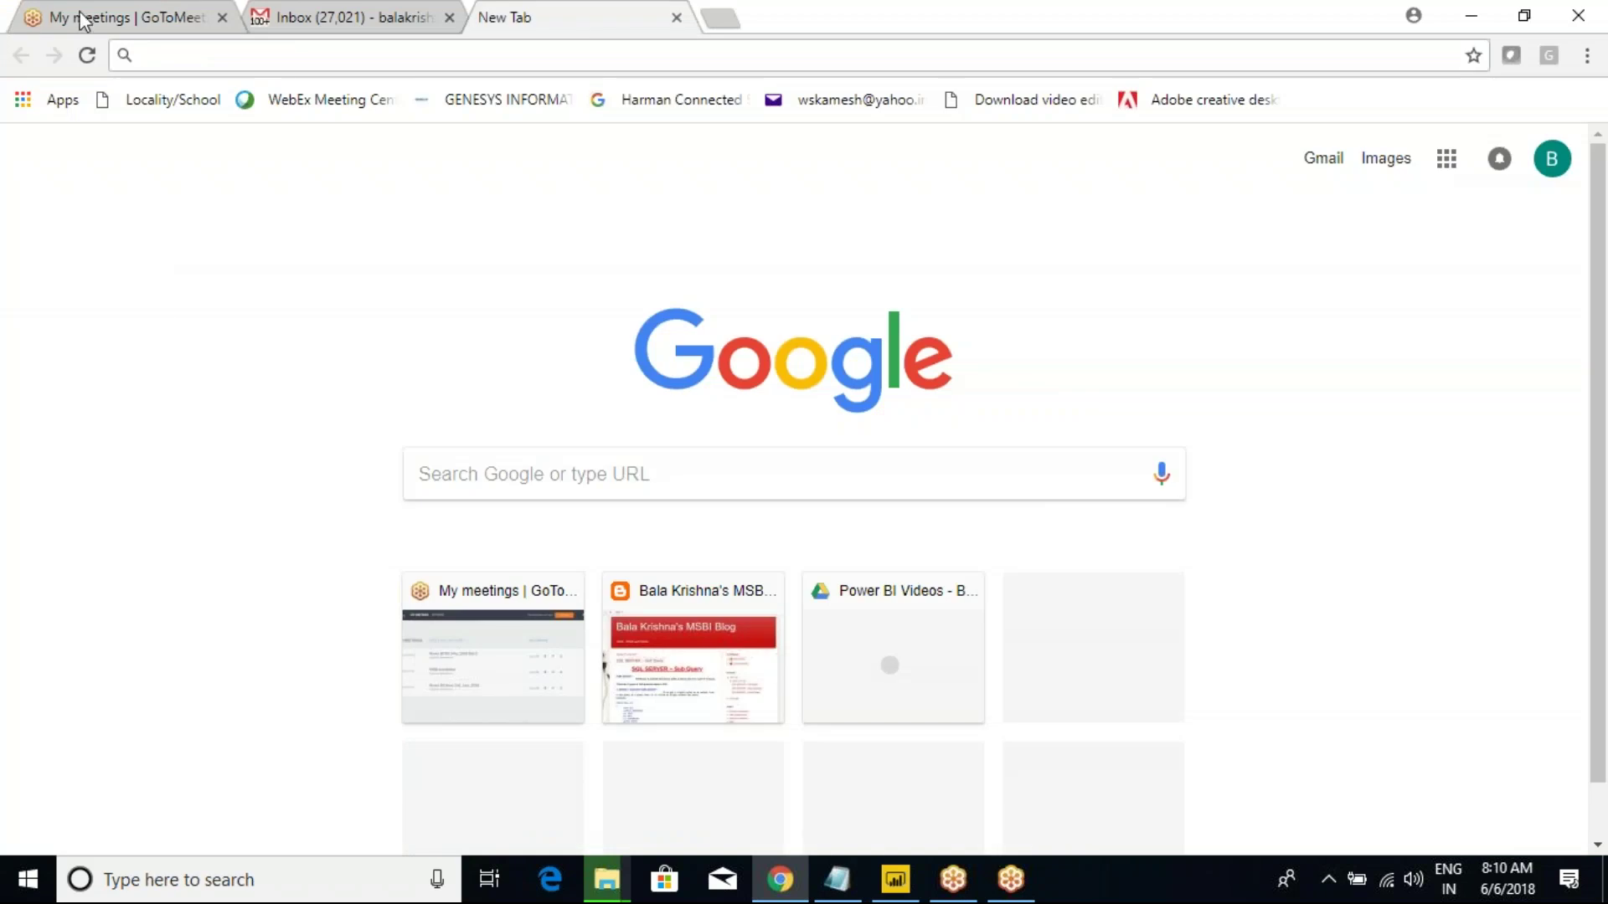
# Close the Gmail tab, load app.powerbi.com and sign in with the work account.
pyautogui.click(285, 17)
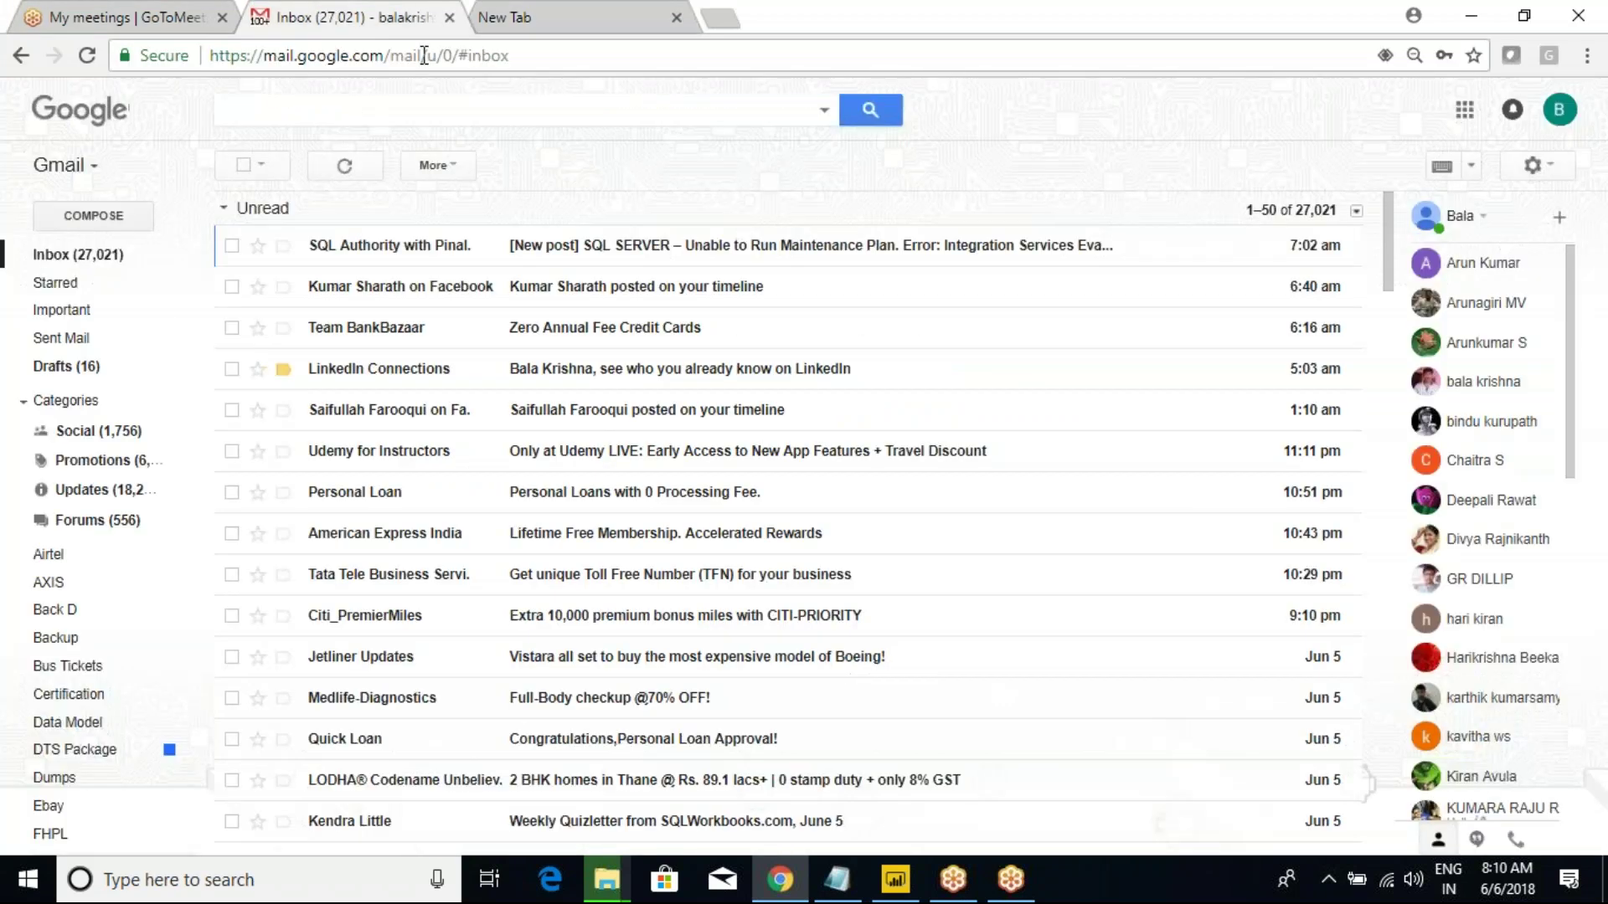
pyautogui.hotkey('ctrl', 'w')
pyautogui.write('app.powerbi.com')
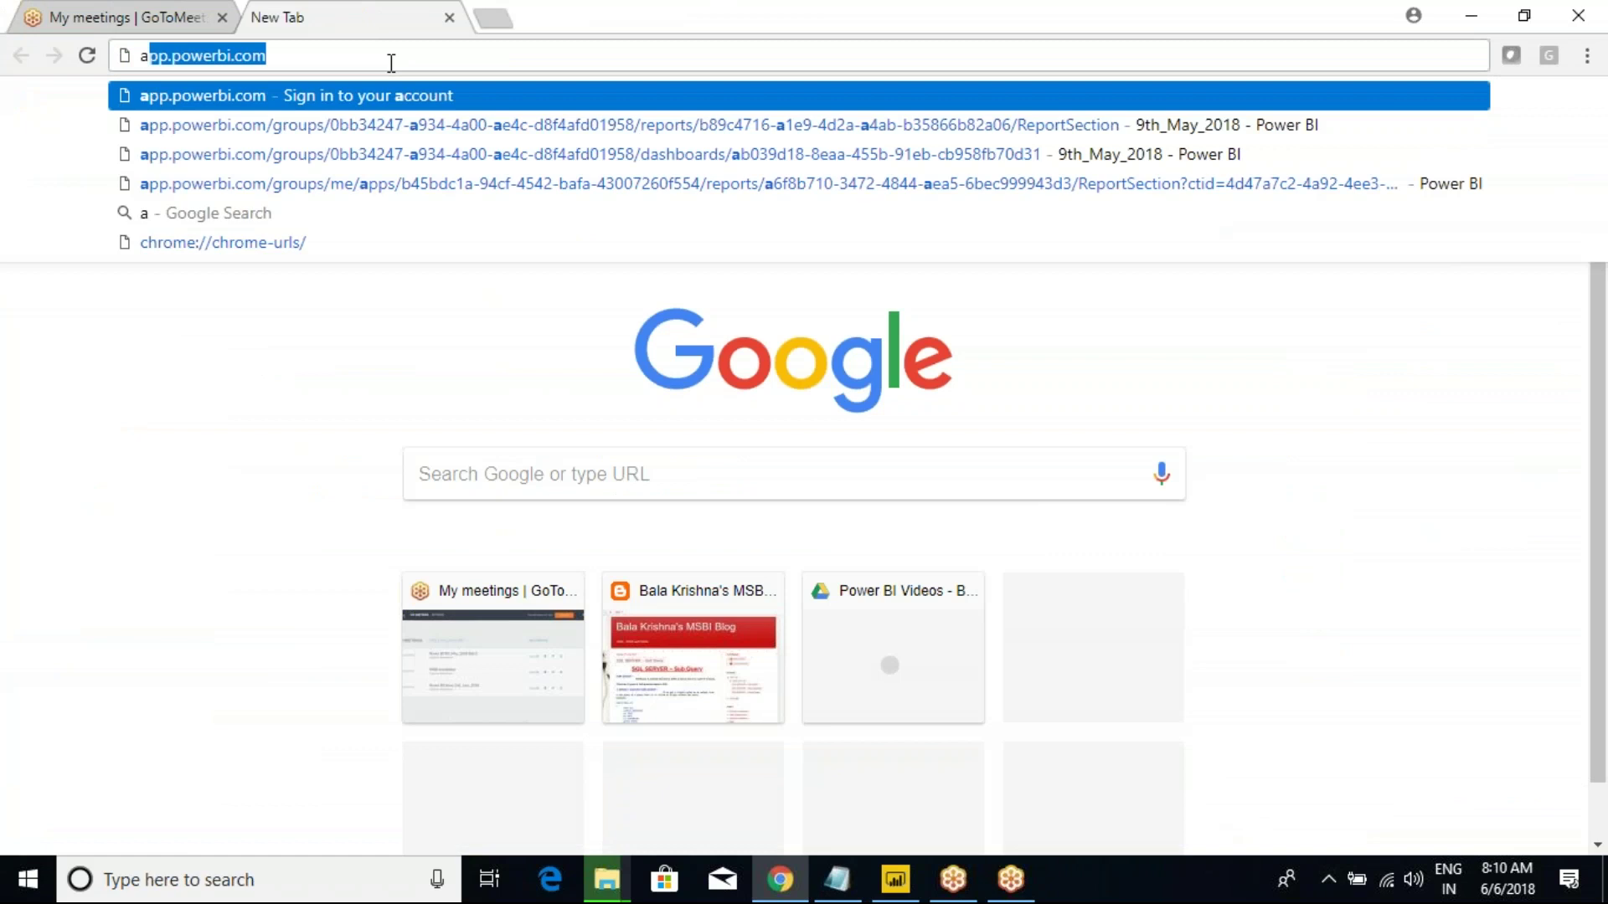
pyautogui.press('Return')
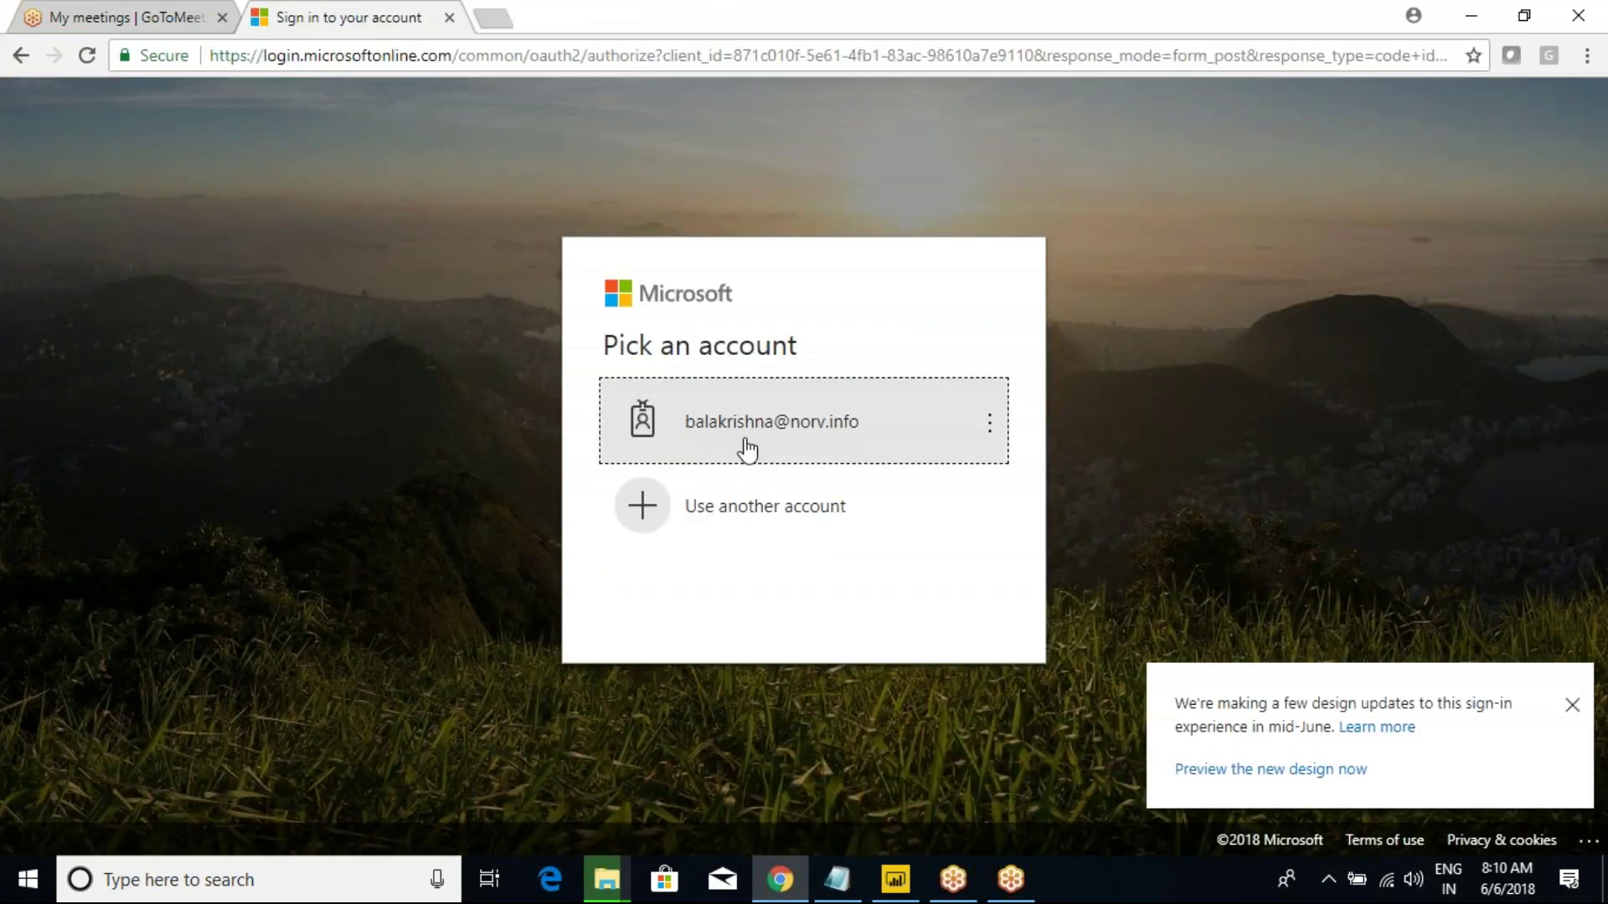
pyautogui.click(747, 438)
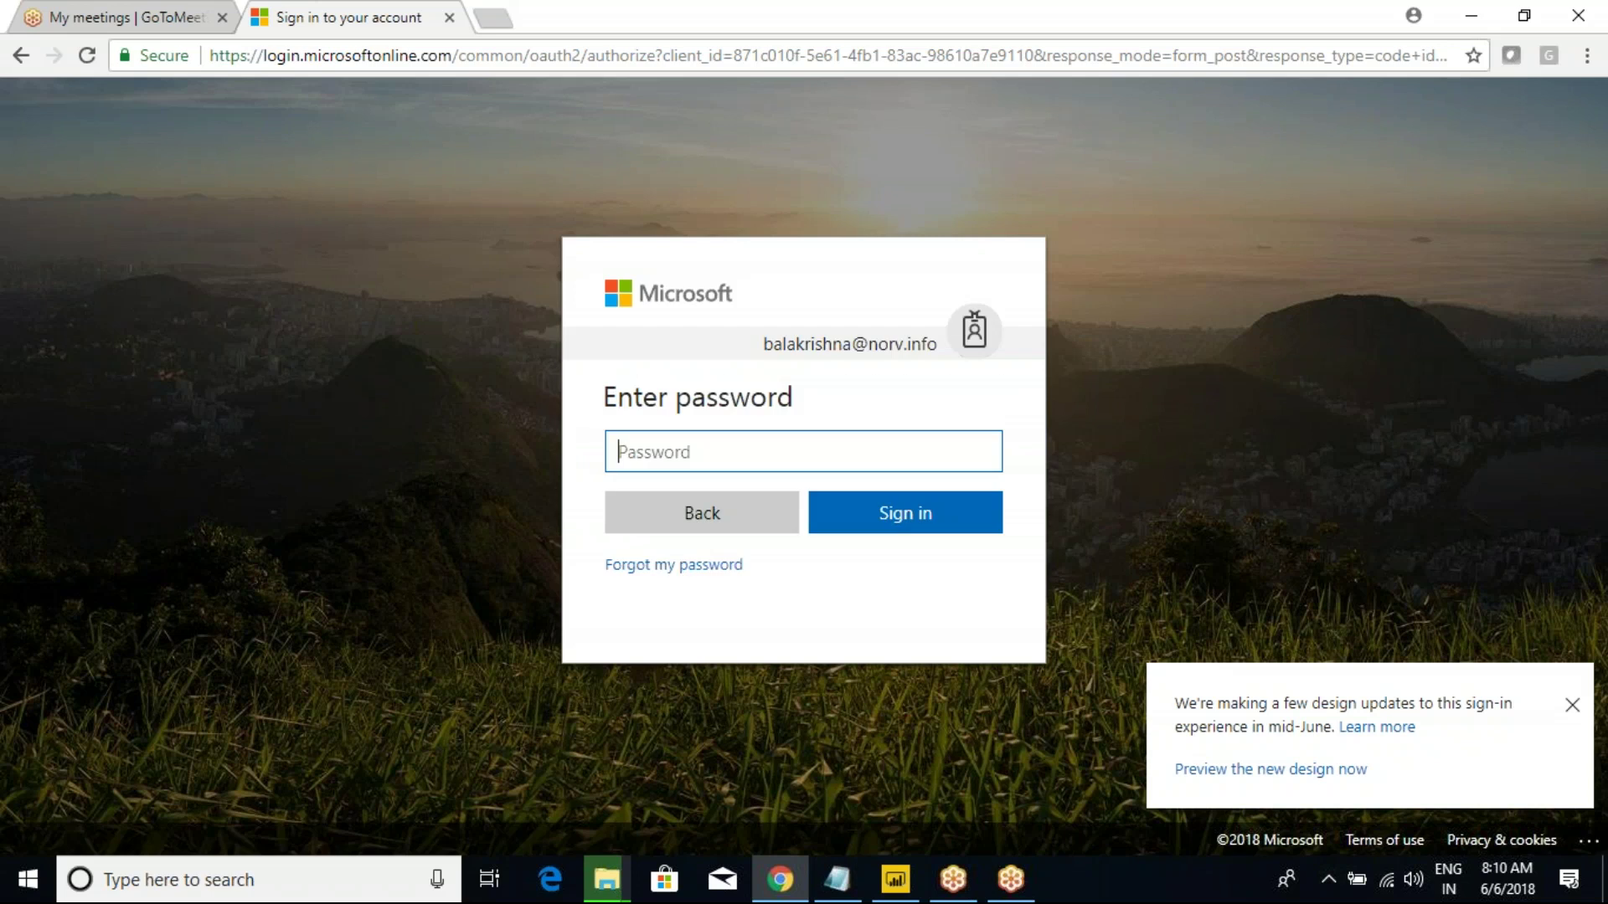
pyautogui.click(889, 526)
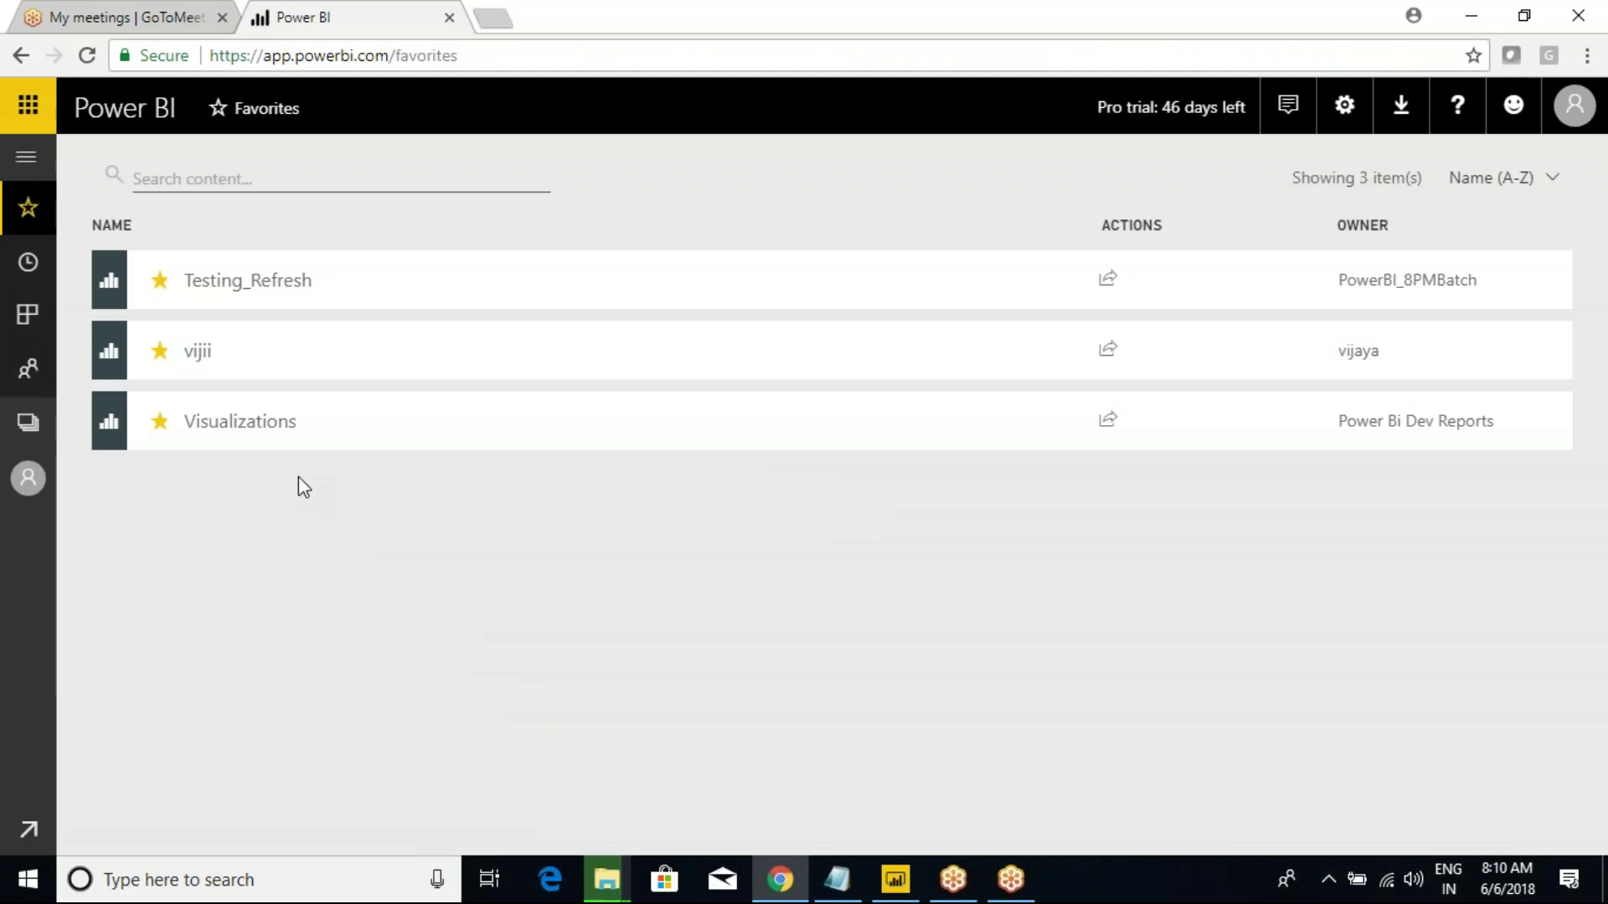
# Open the 9th_May_2018 report from the Power Bi Dev Reports workspace.
pyautogui.click(26, 161)
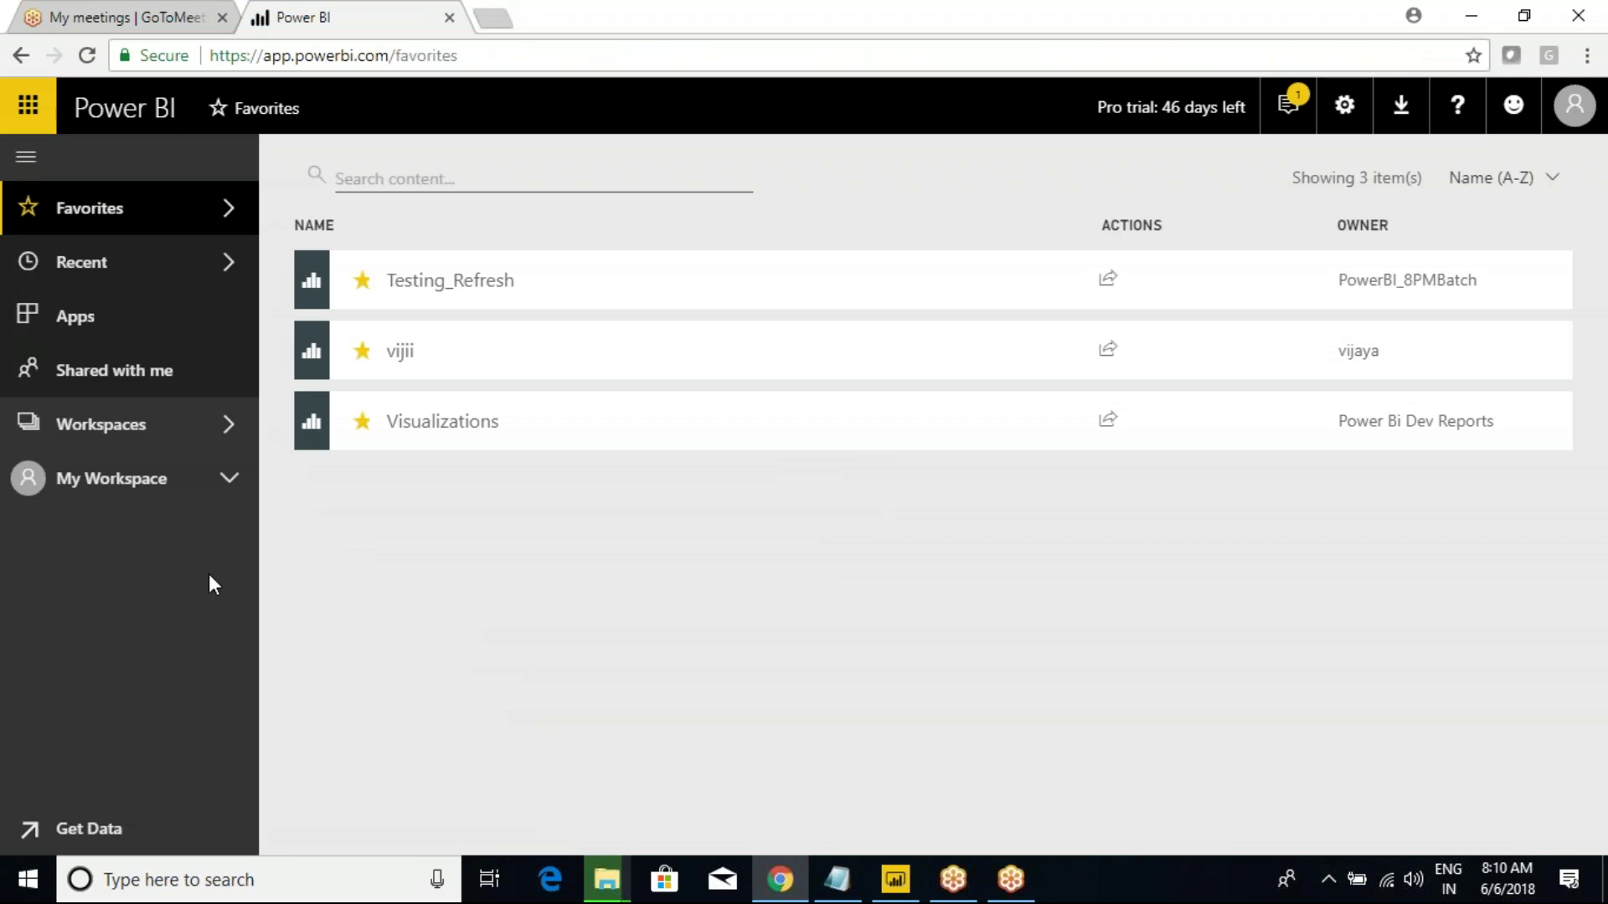
pyautogui.click(225, 439)
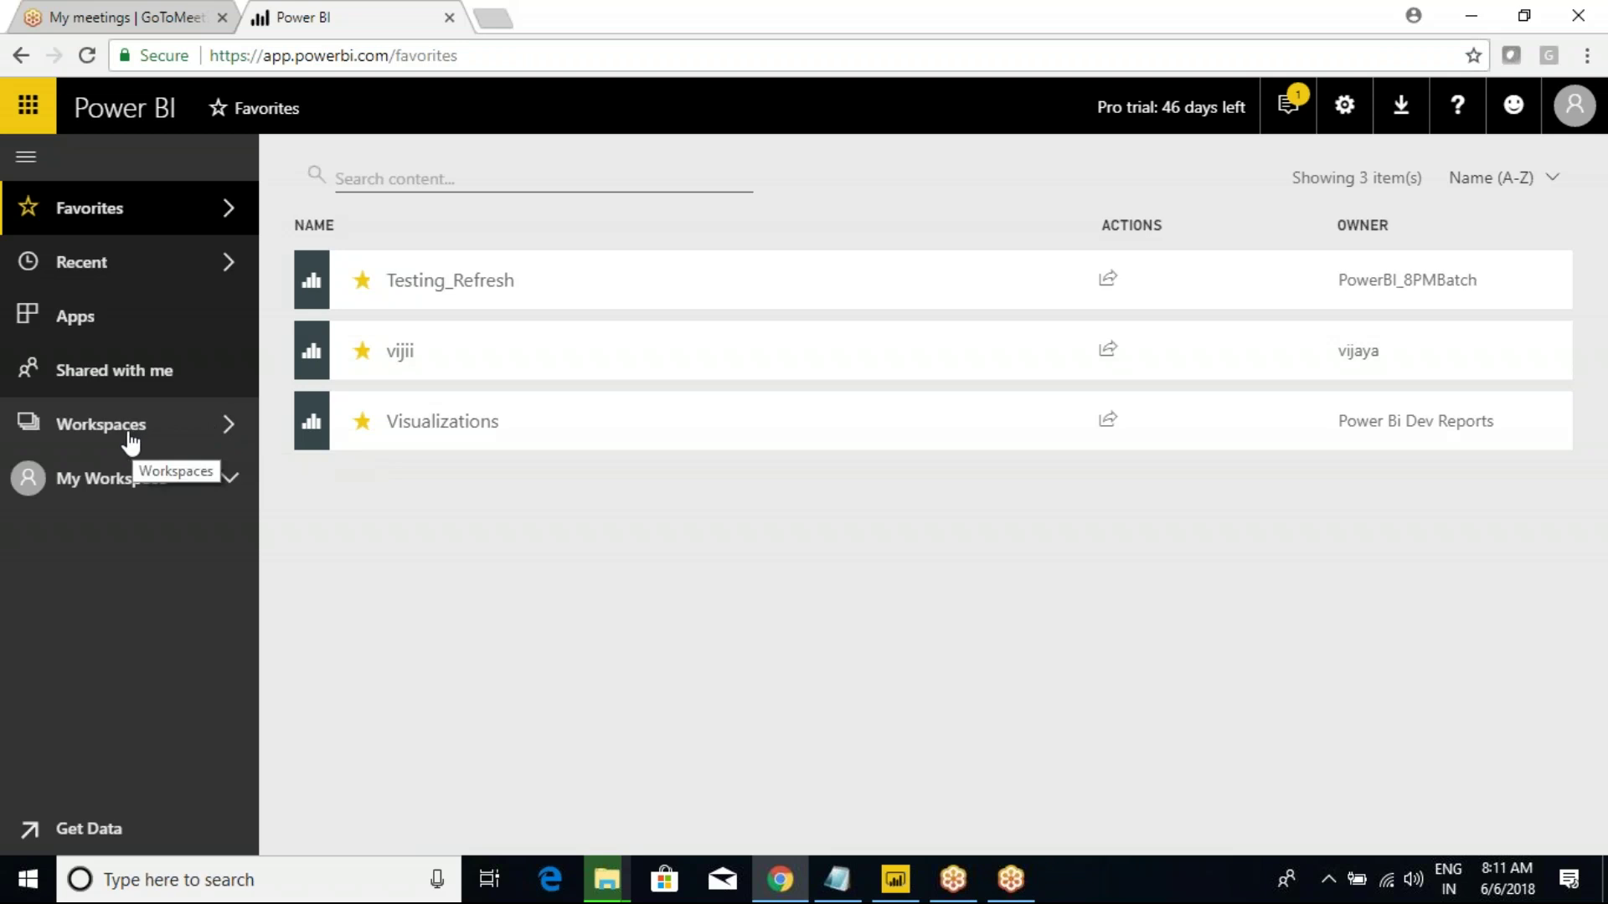
pyautogui.click(226, 429)
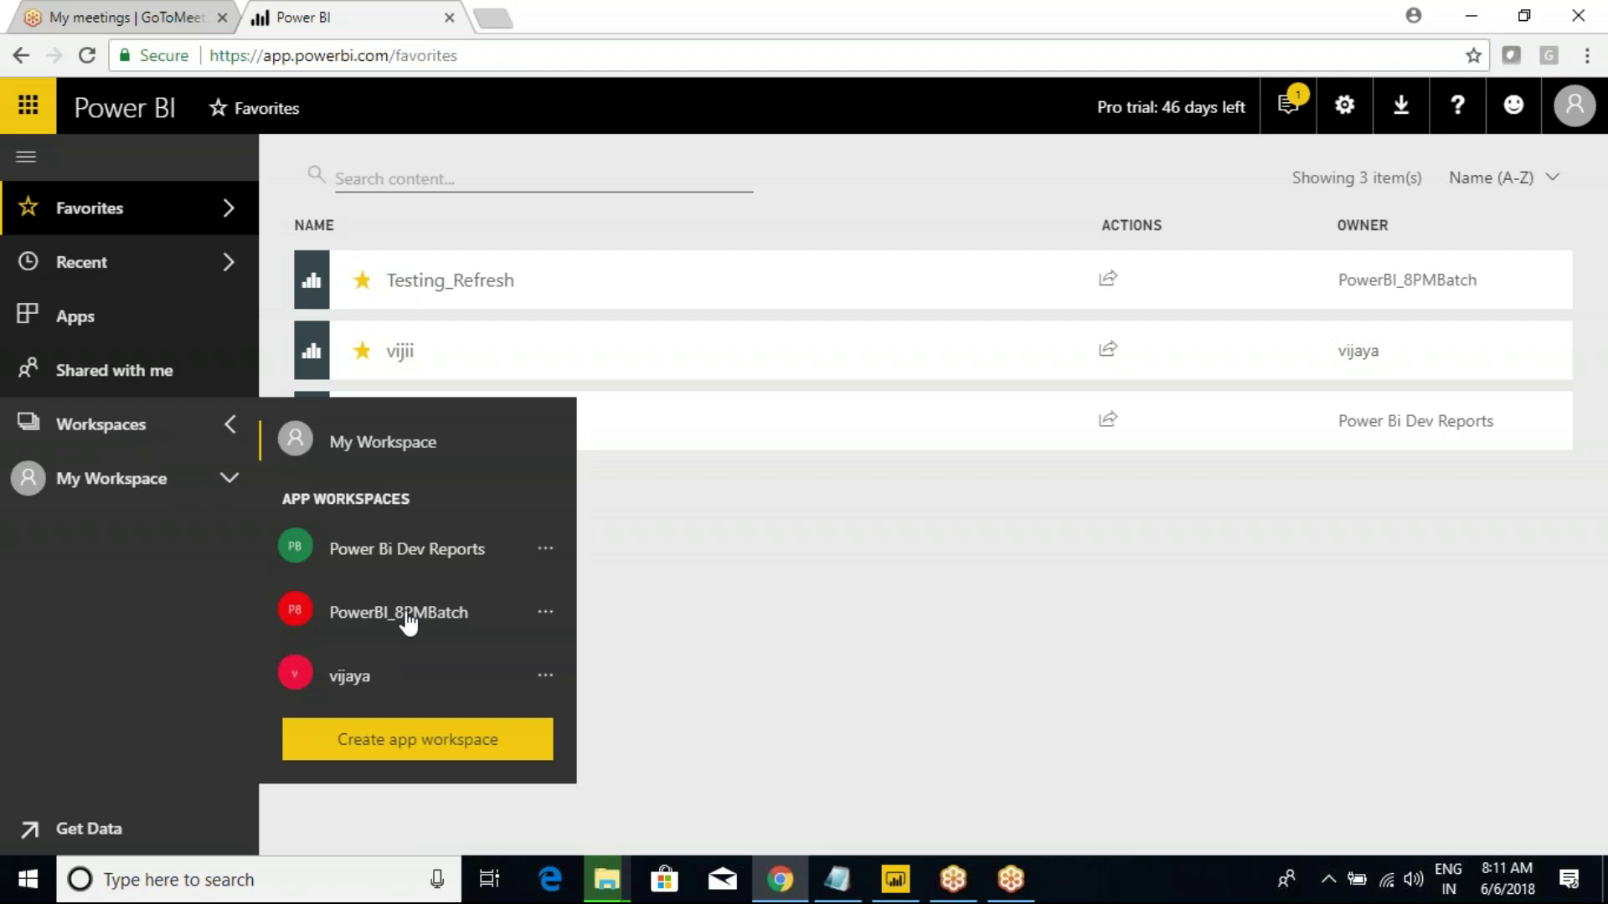
pyautogui.click(396, 567)
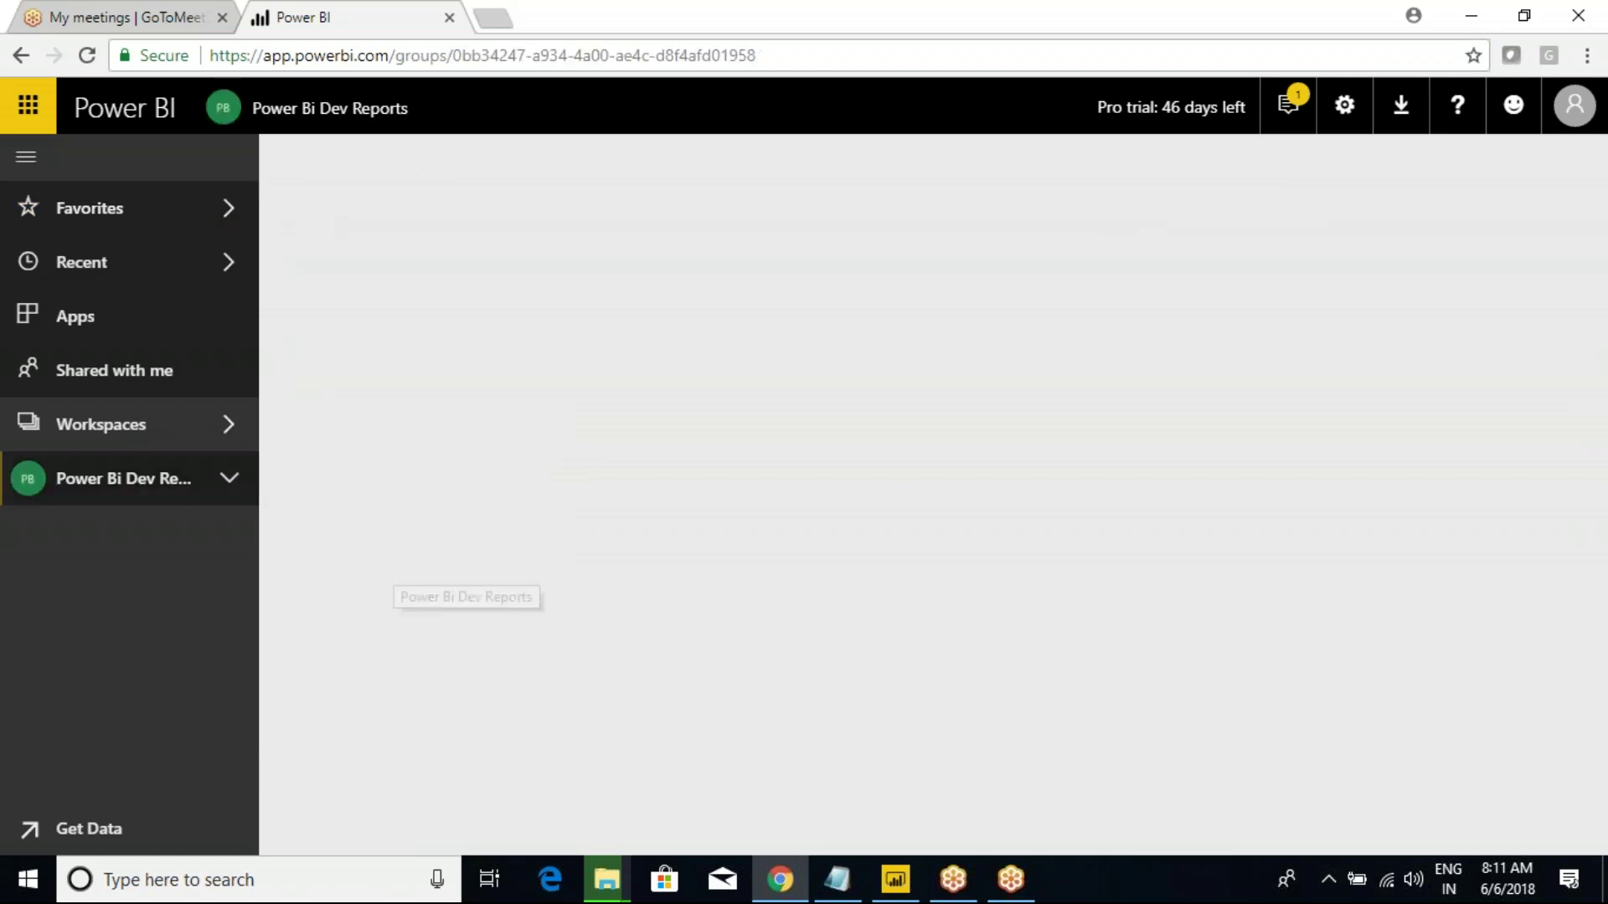
pyautogui.click(229, 480)
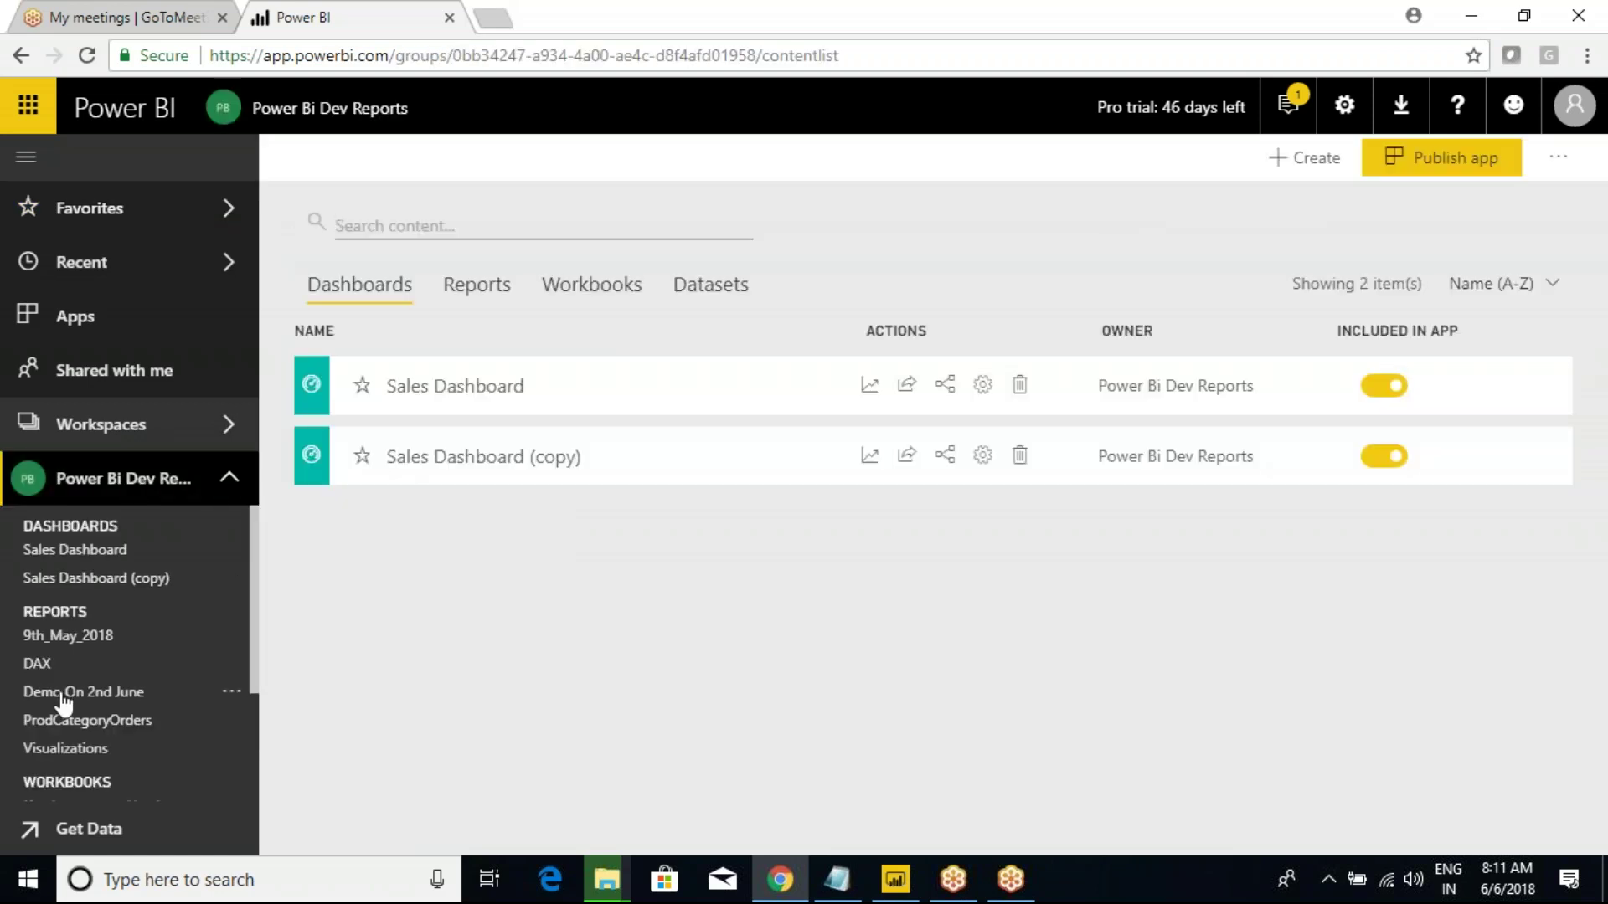
pyautogui.click(74, 638)
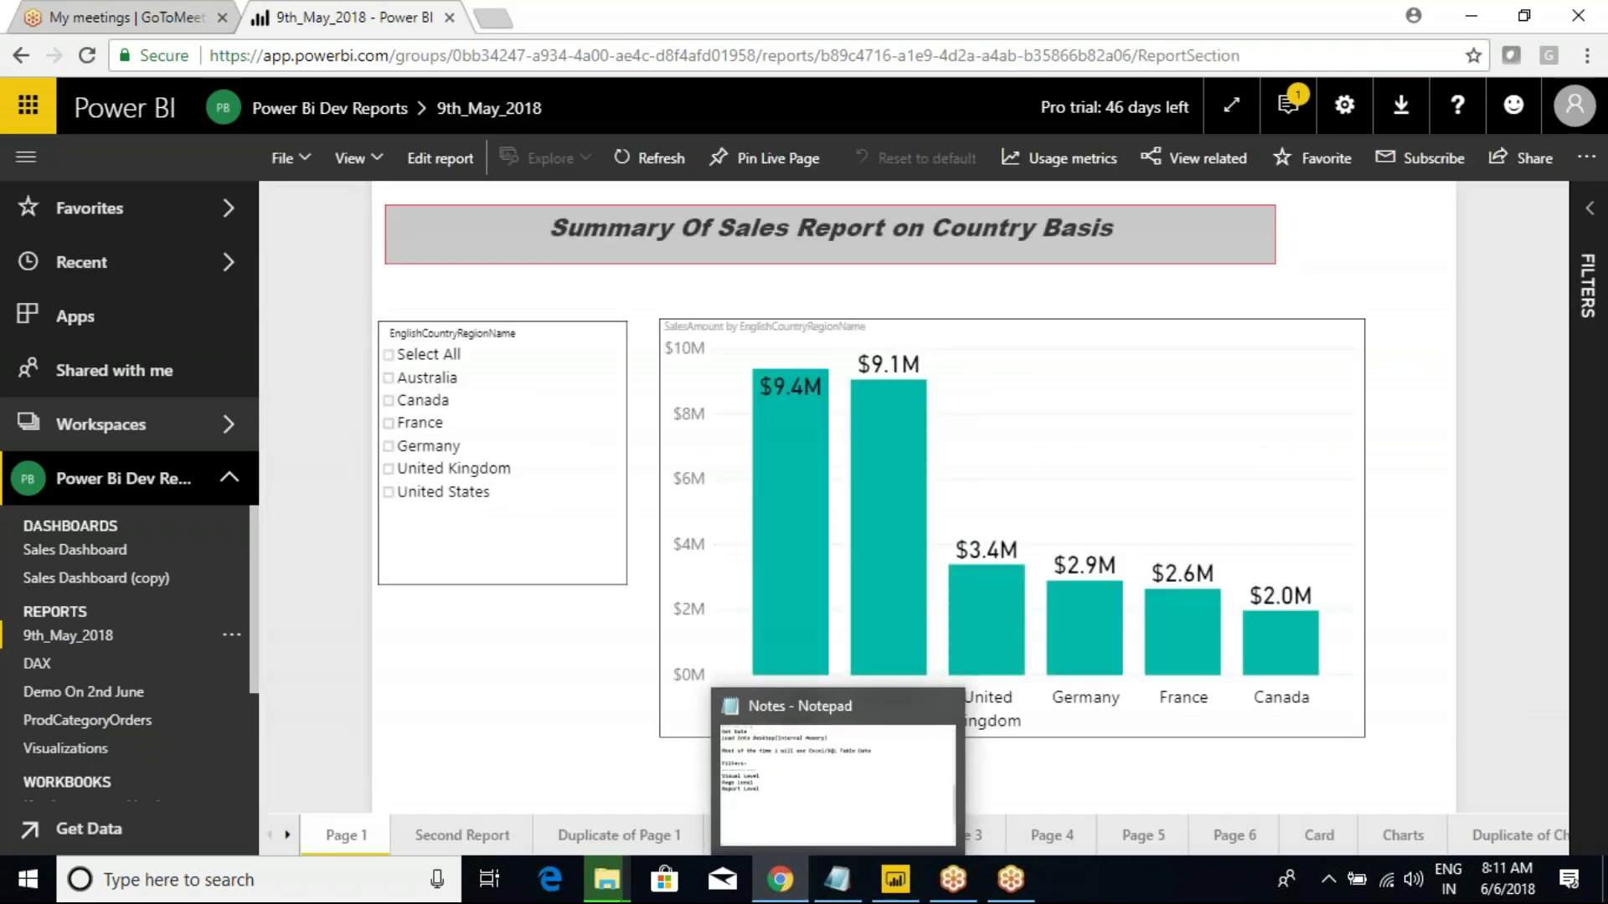
# Look at the report's options menu and File menu, closing both unchanged.
pyautogui.click(231, 636)
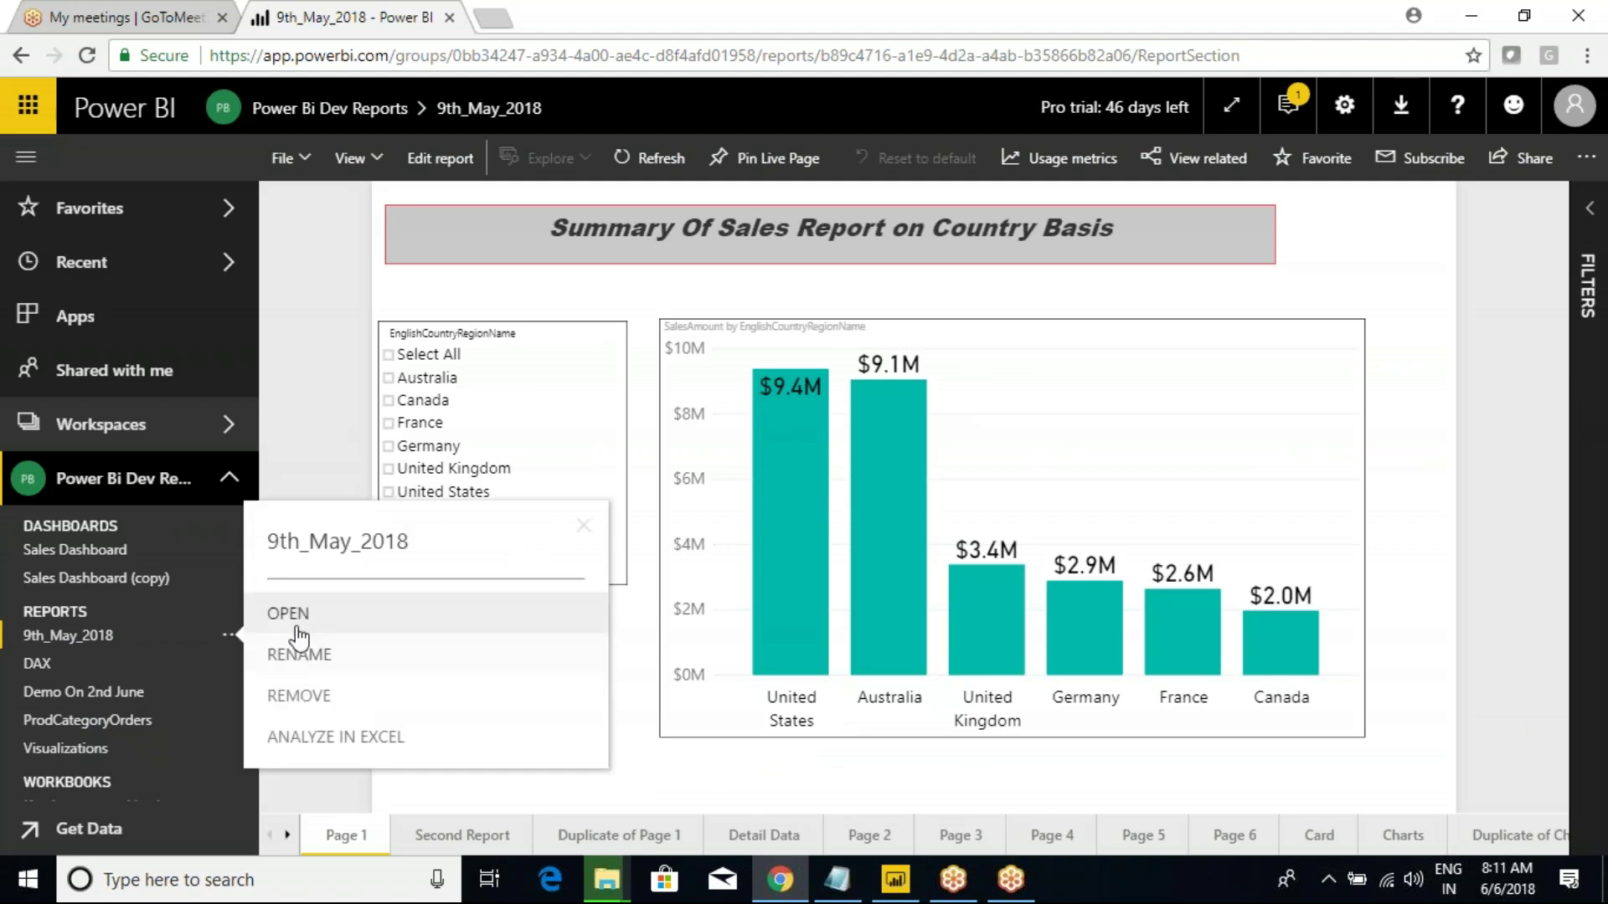
pyautogui.click(55, 639)
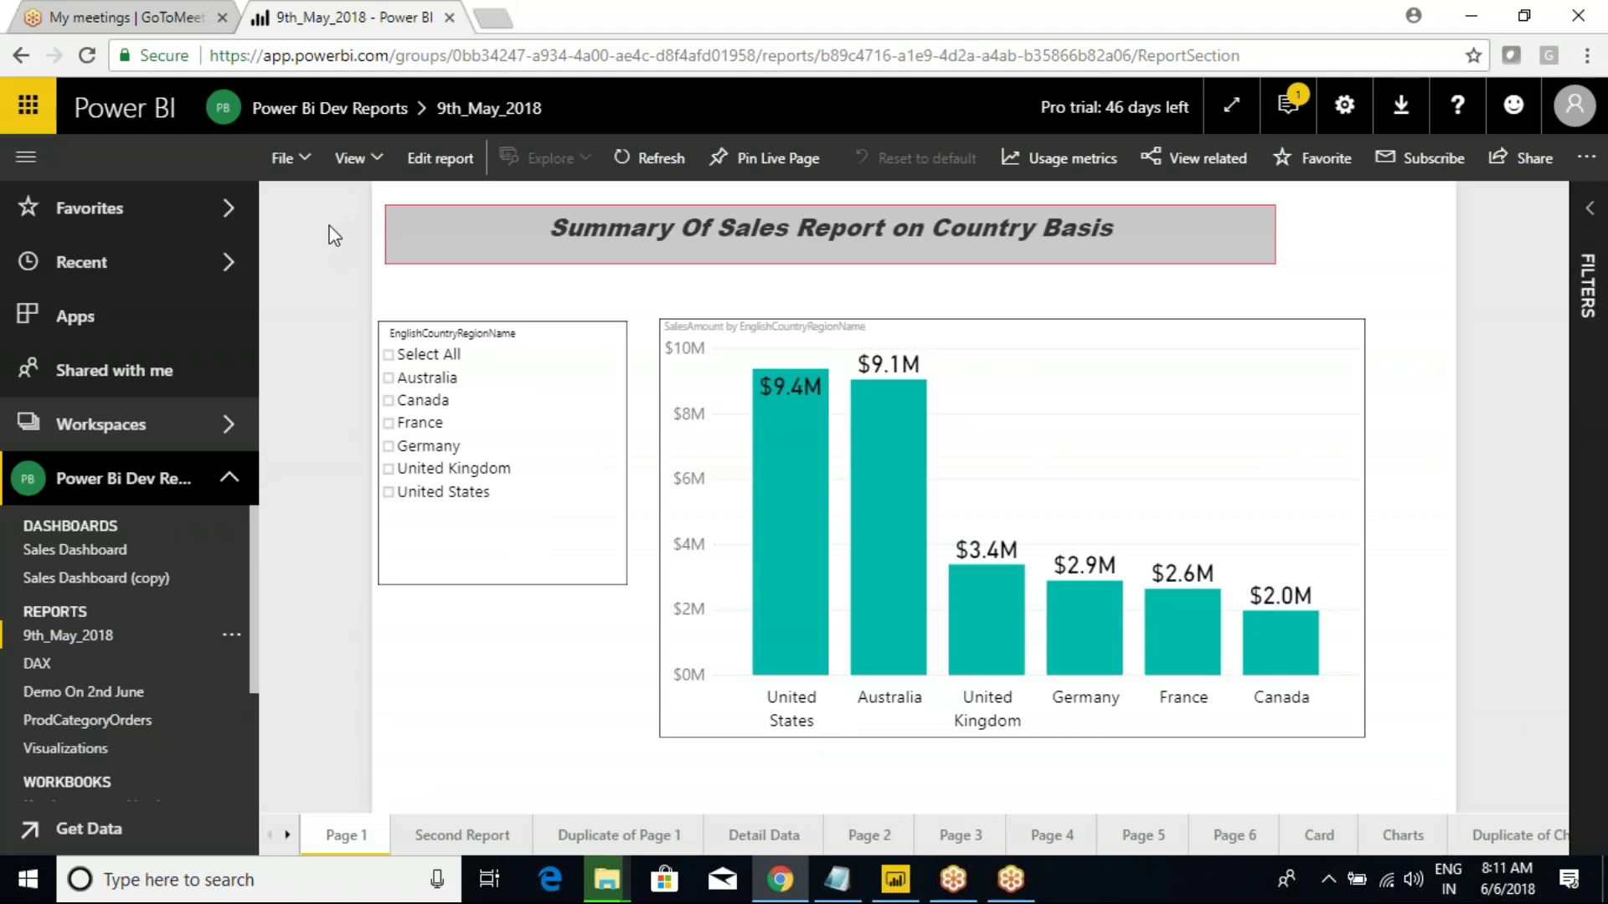
pyautogui.click(306, 164)
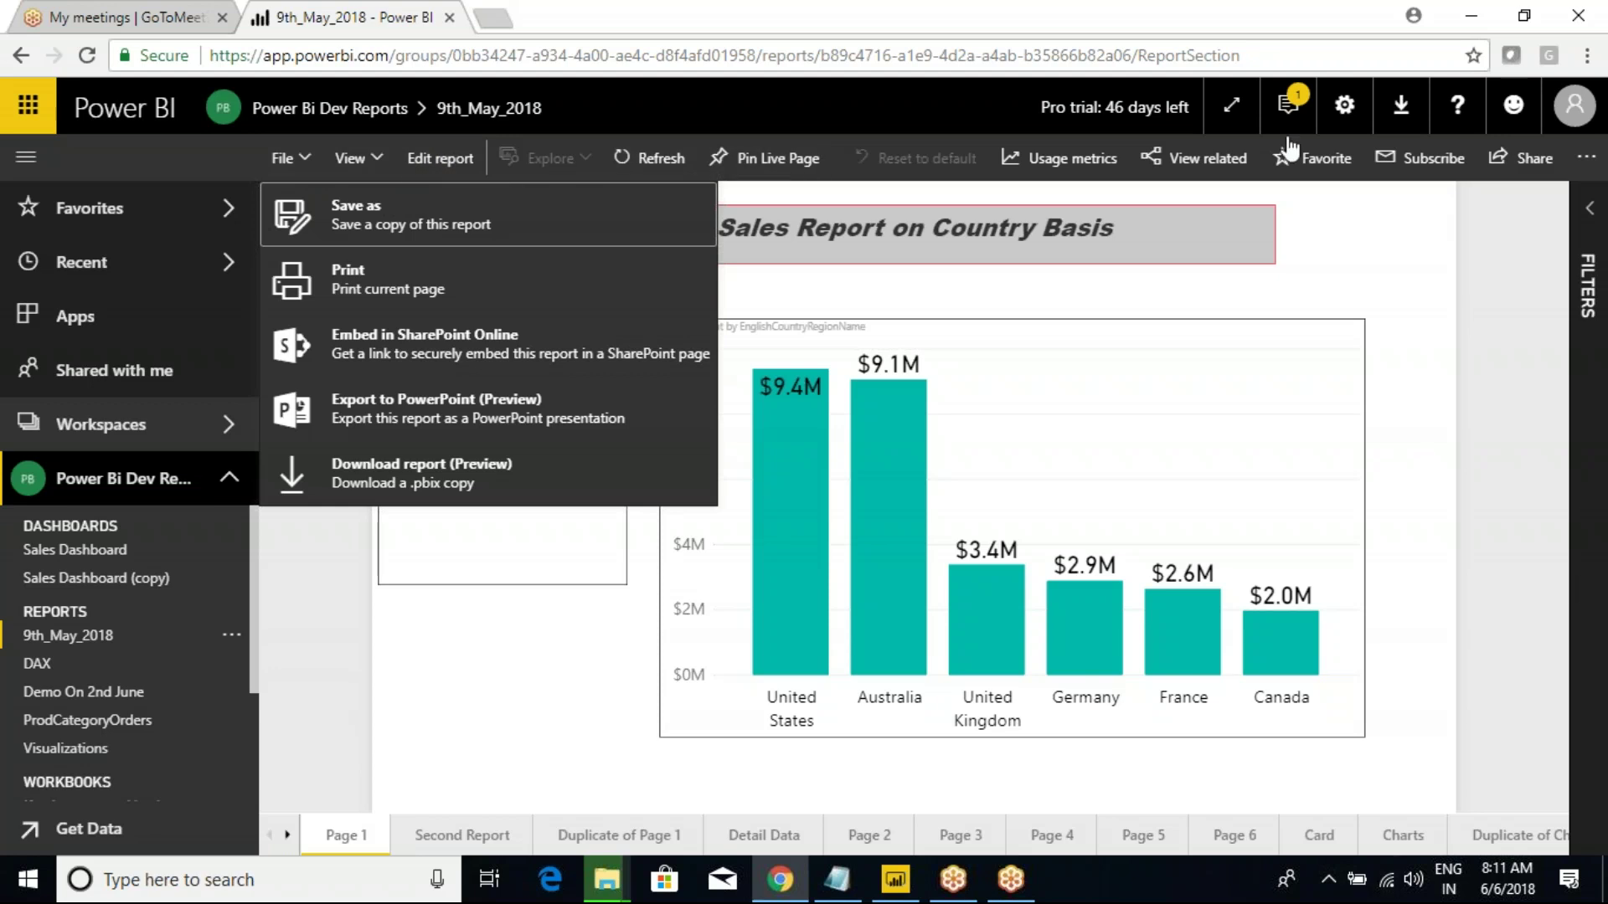
pyautogui.click(1548, 255)
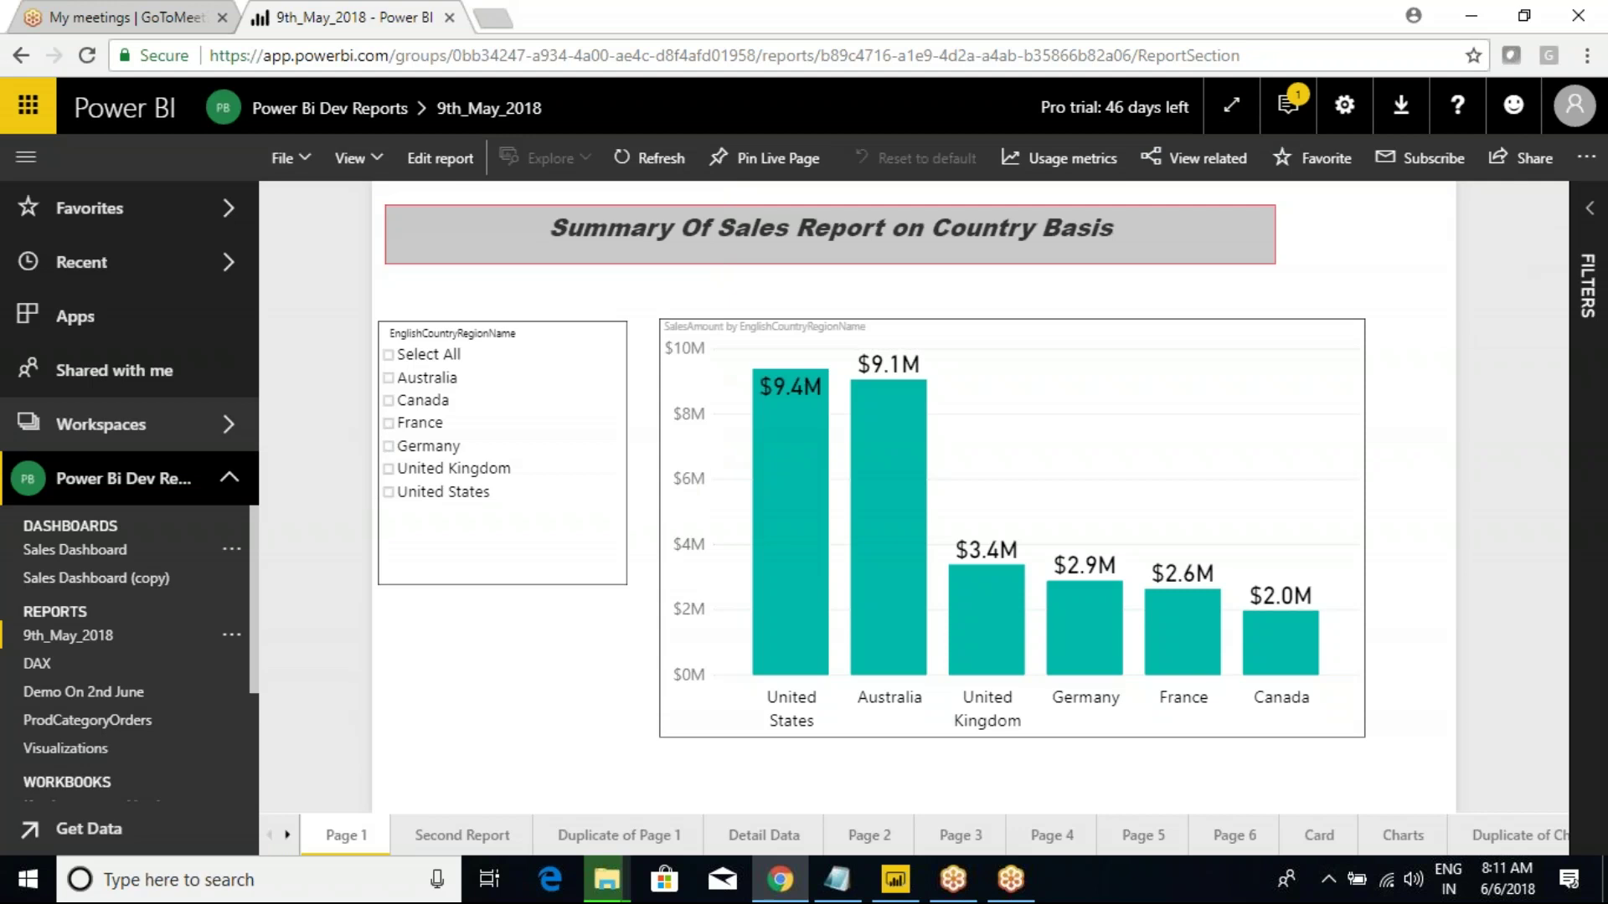
# Return to Power BI Desktop and collapse the DimGeography table in Fields.
pyautogui.moveTo(896, 877)
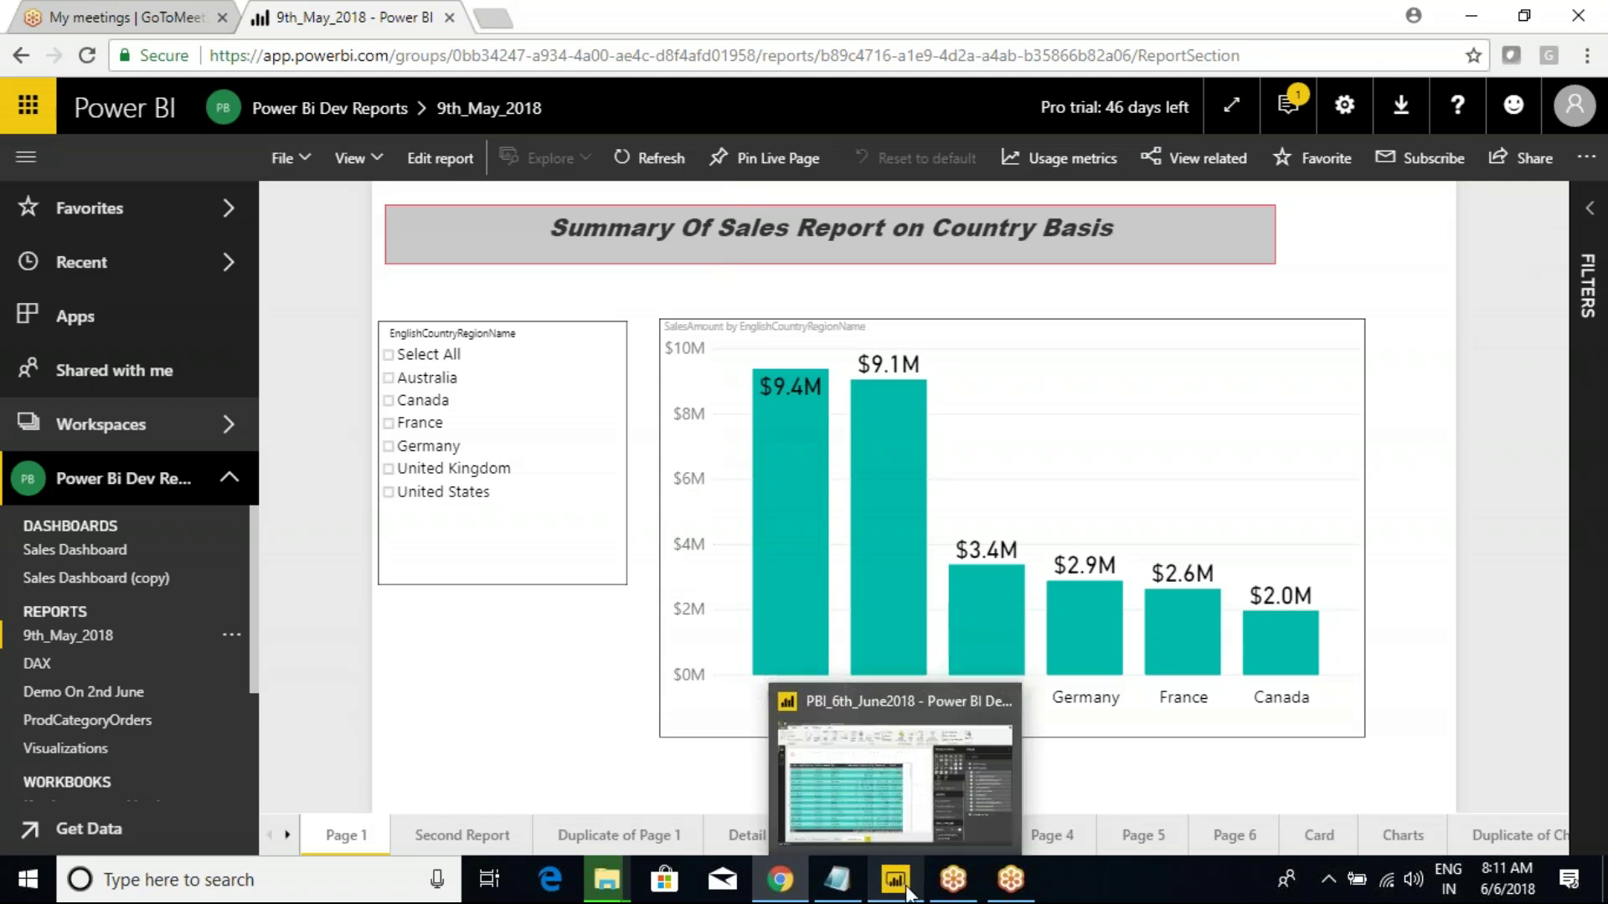
pyautogui.click(887, 801)
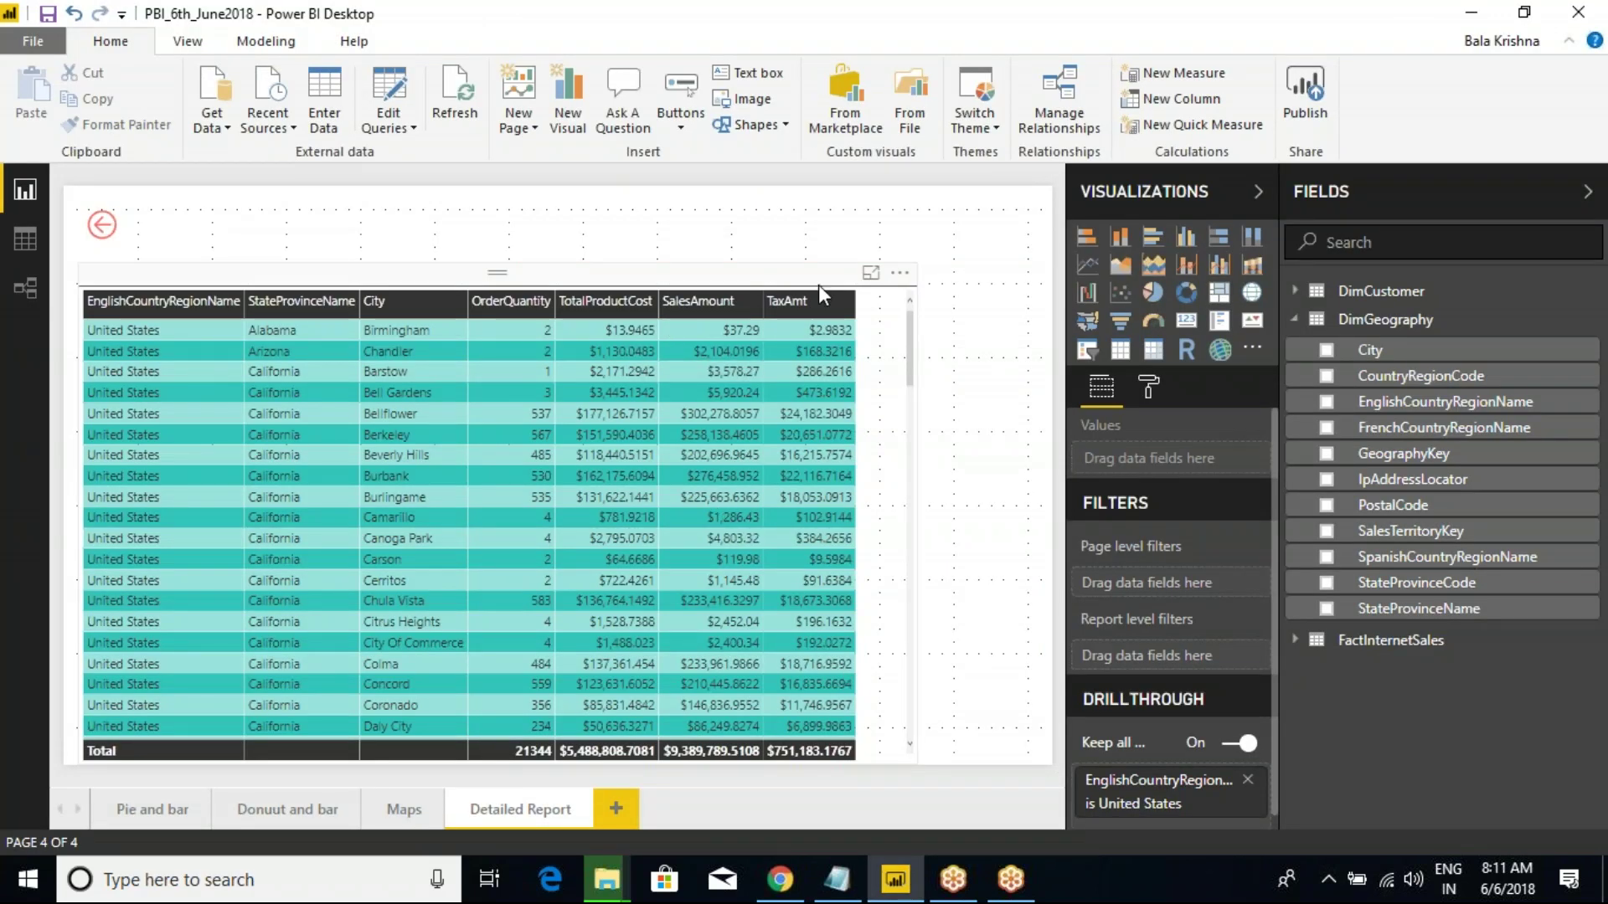
pyautogui.click(1295, 319)
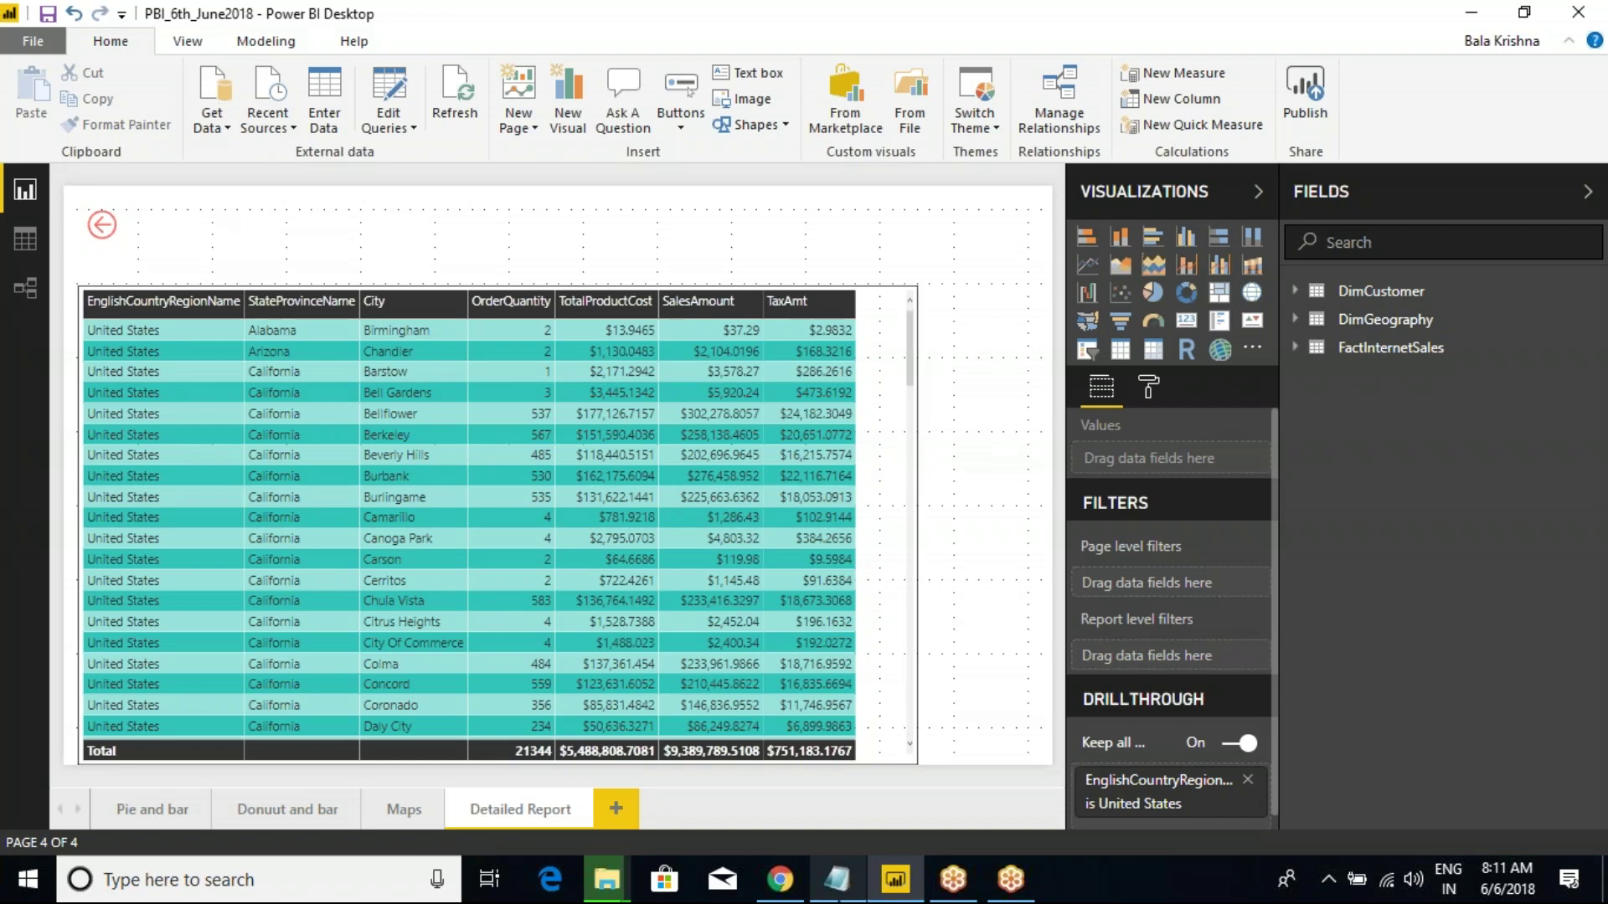
# Add a blank line to the Notes file, then save it and close Notepad.
pyautogui.click(833, 877)
pyautogui.press('Return')
pyautogui.press('Return')
pyautogui.hotkey('alt', 'F4')
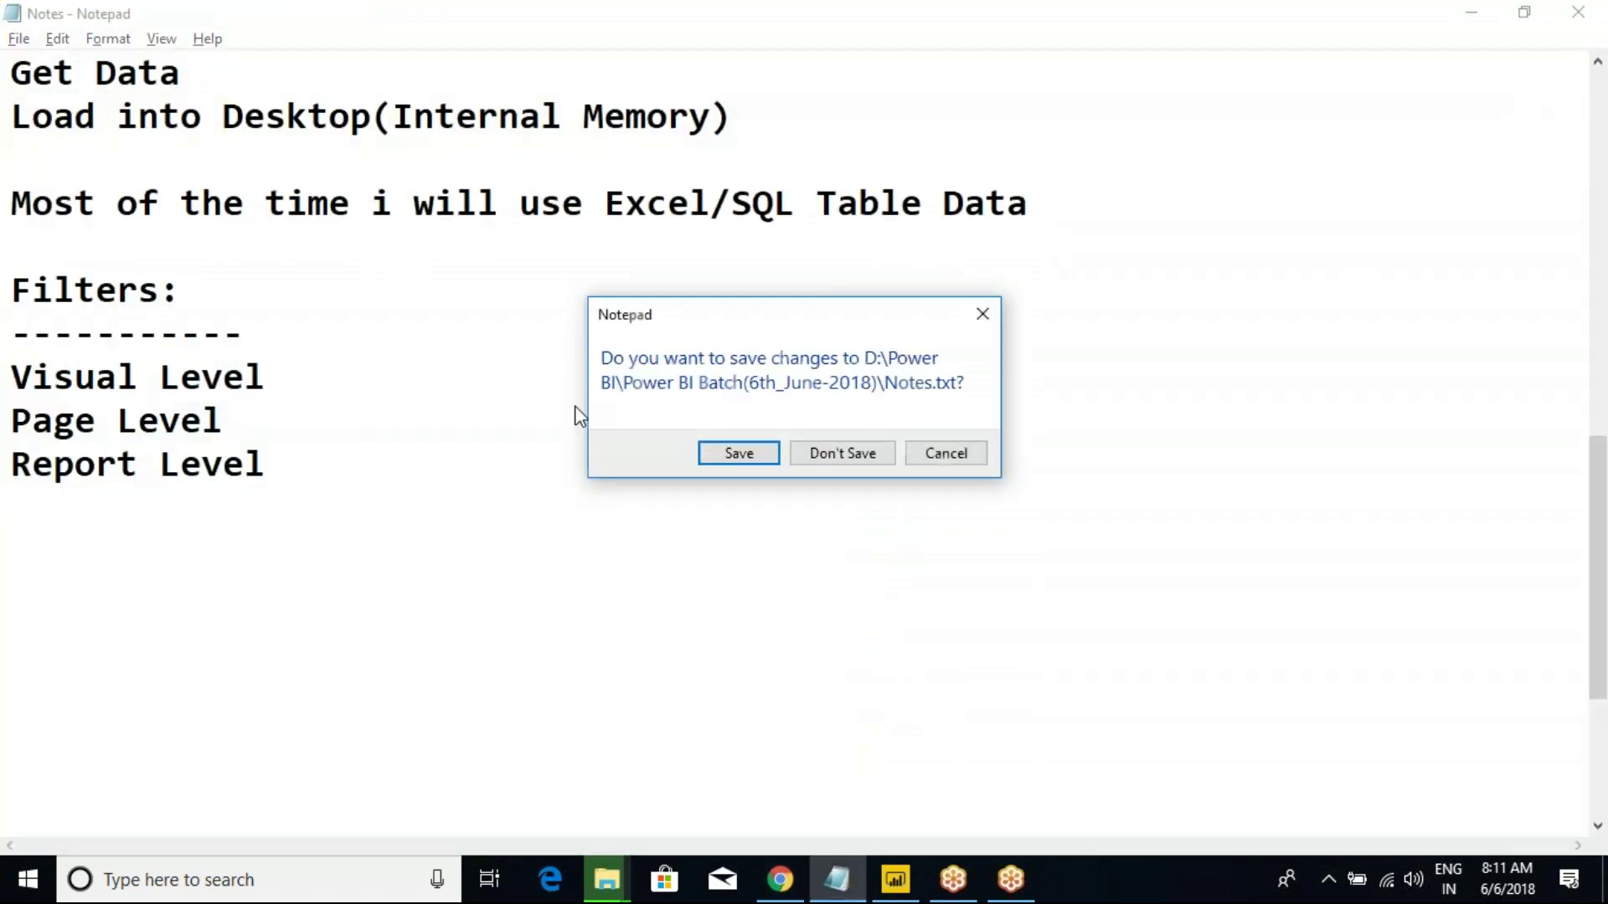
pyautogui.click(725, 453)
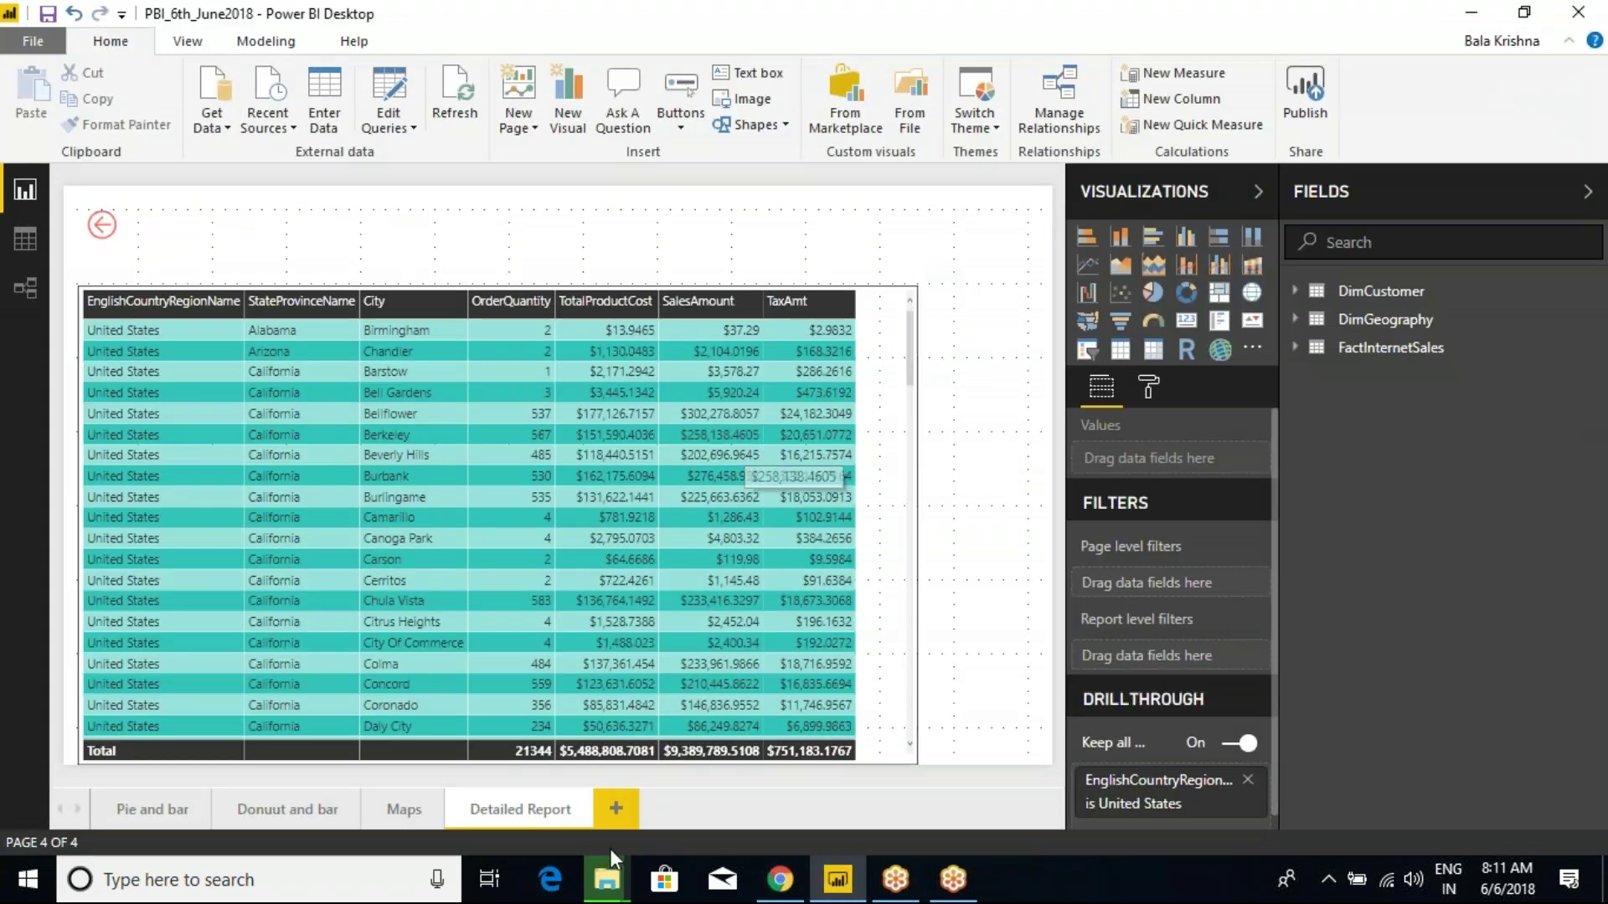
pyautogui.moveTo(609, 852)
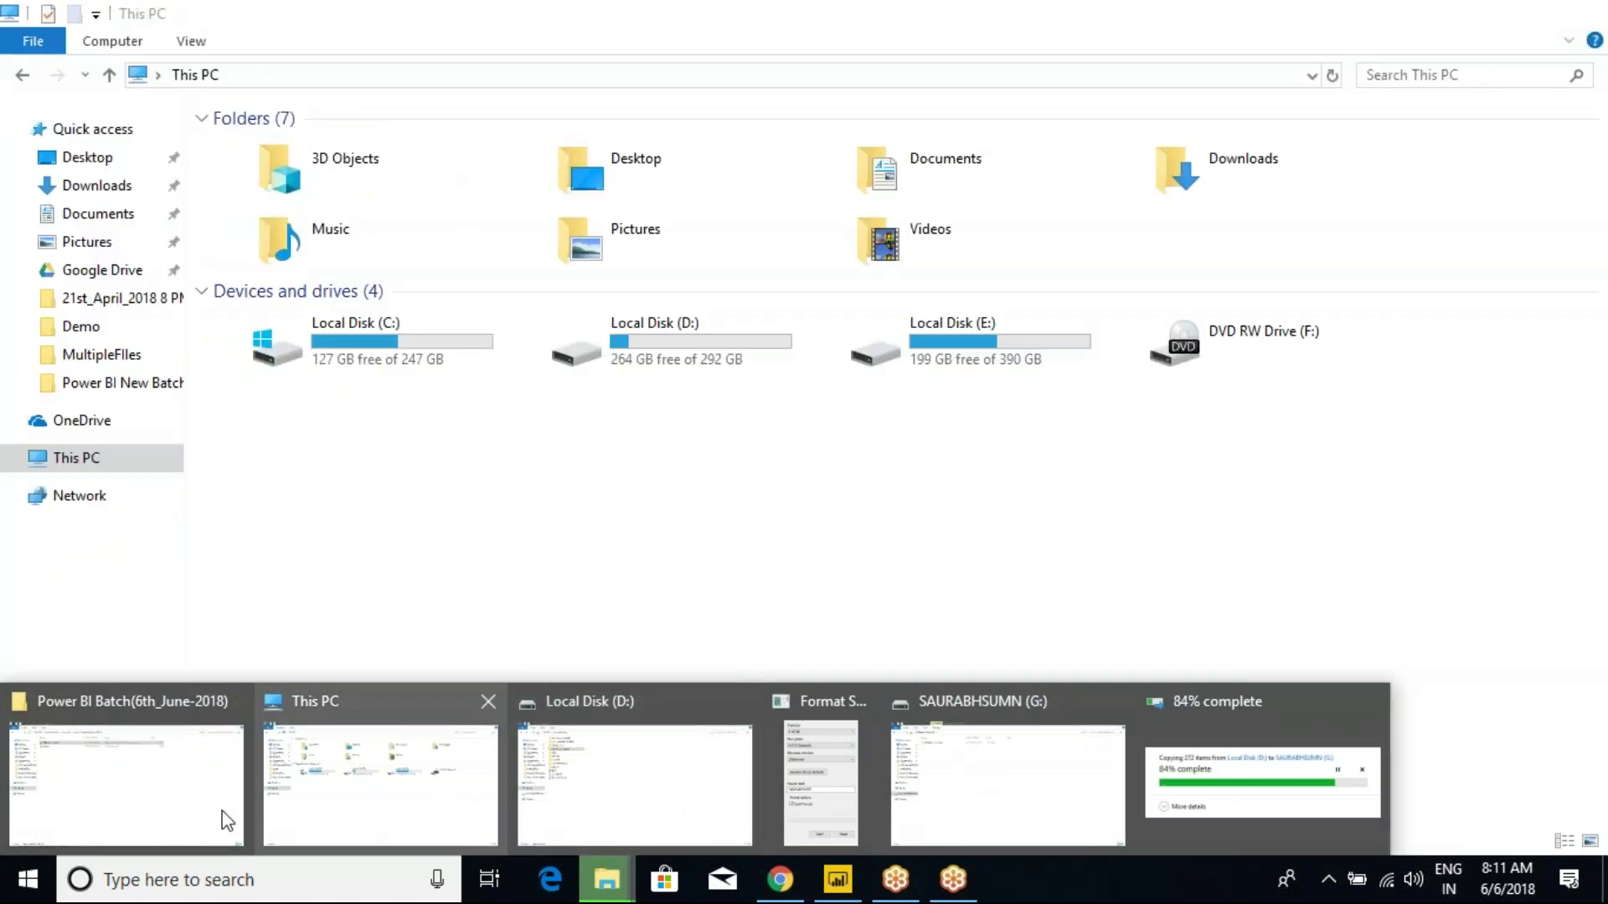
# Open Class Notes from the Power BI New Batch(9th_May2018) folder in a maximized Notepad.
pyautogui.click(223, 811)
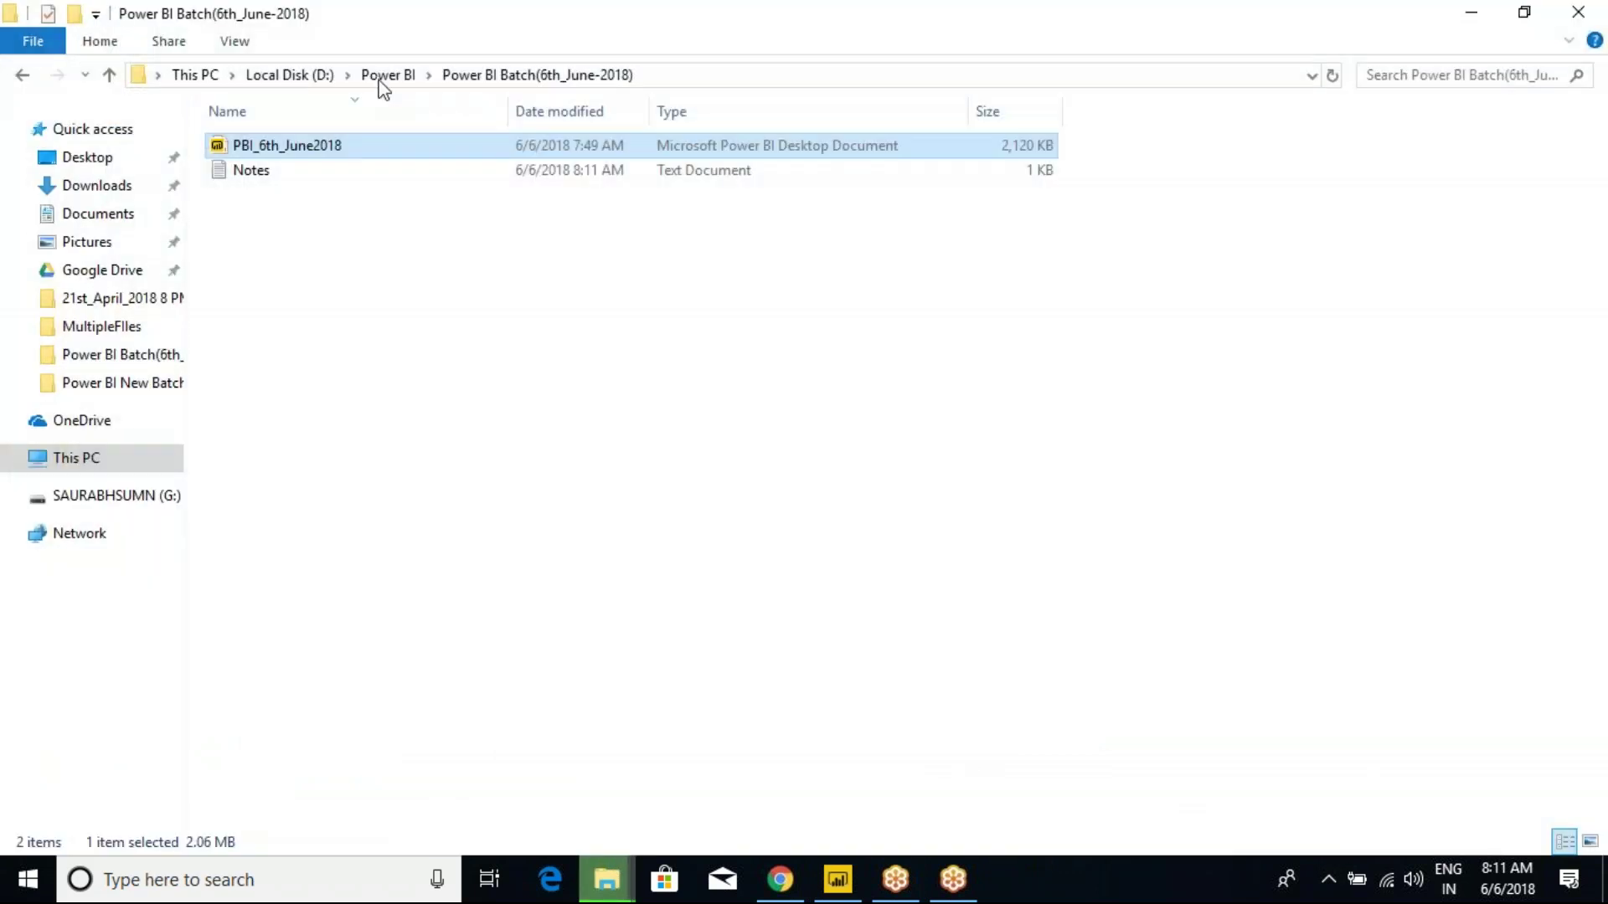
pyautogui.click(385, 75)
pyautogui.click(349, 297)
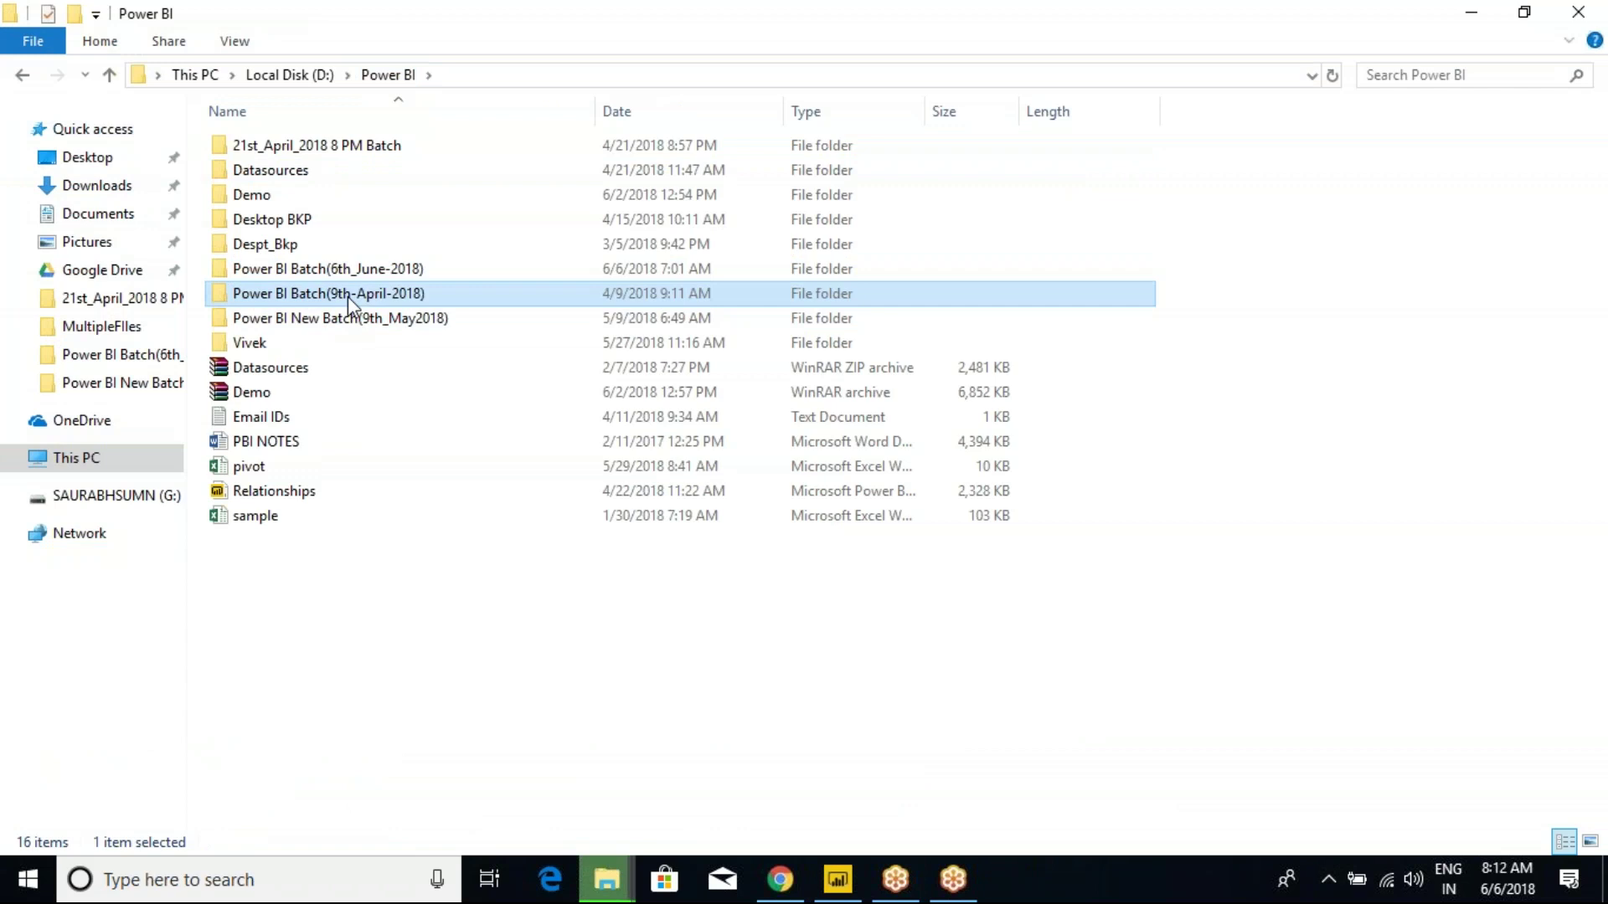
pyautogui.click(358, 325)
pyautogui.doubleClick(358, 325)
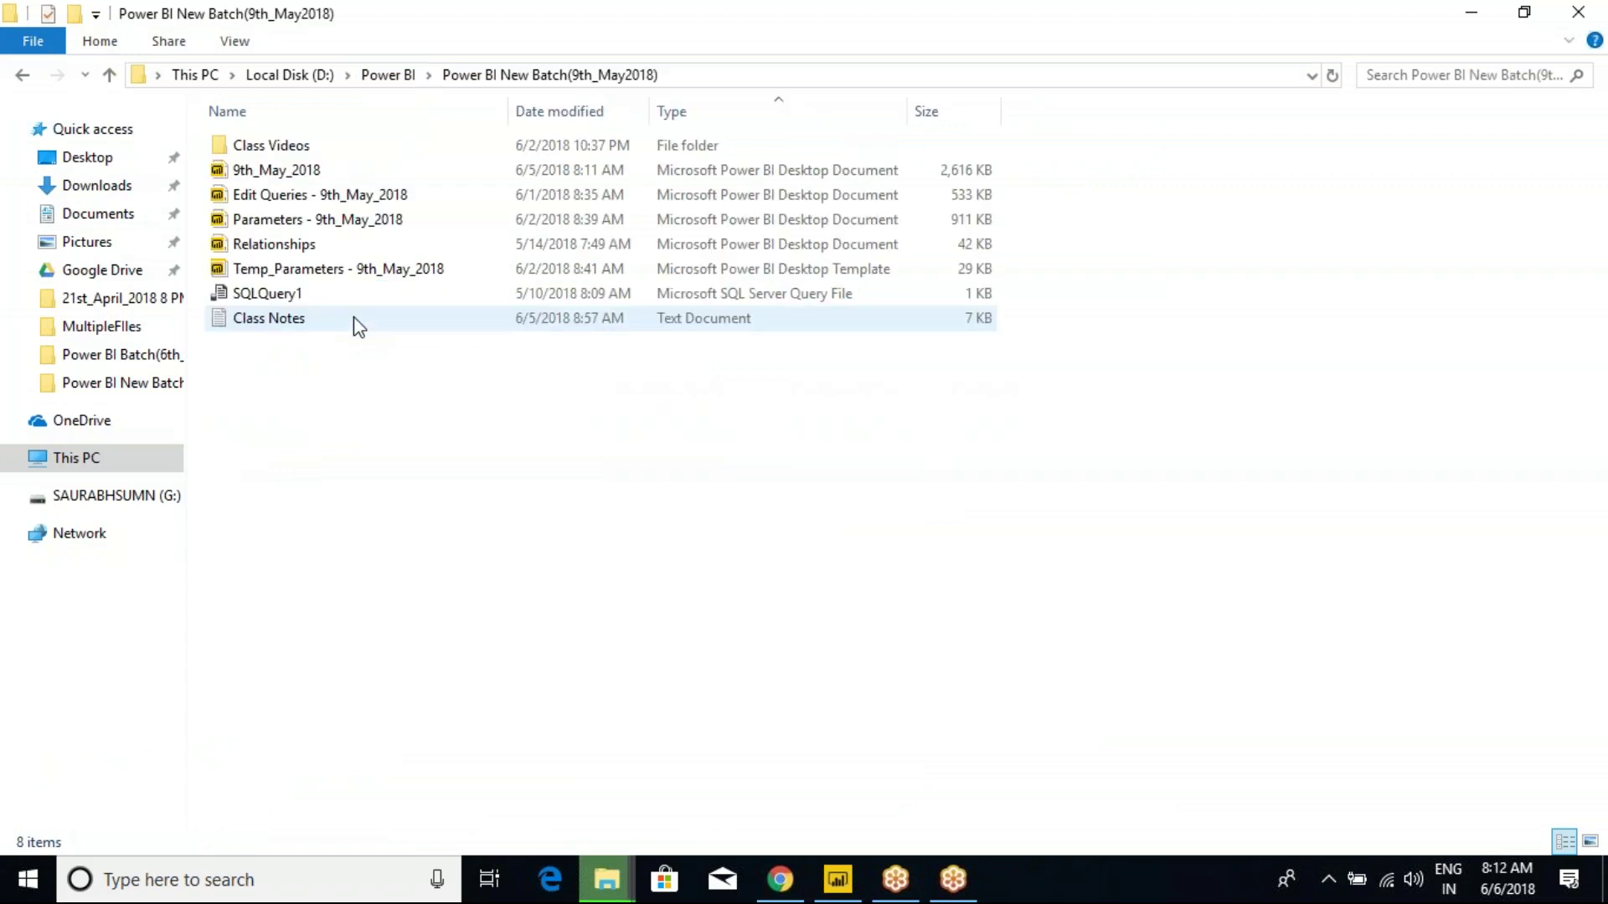
pyautogui.doubleClick(273, 325)
pyautogui.click(617, 431)
pyautogui.click(825, 150)
pyautogui.click(688, 387)
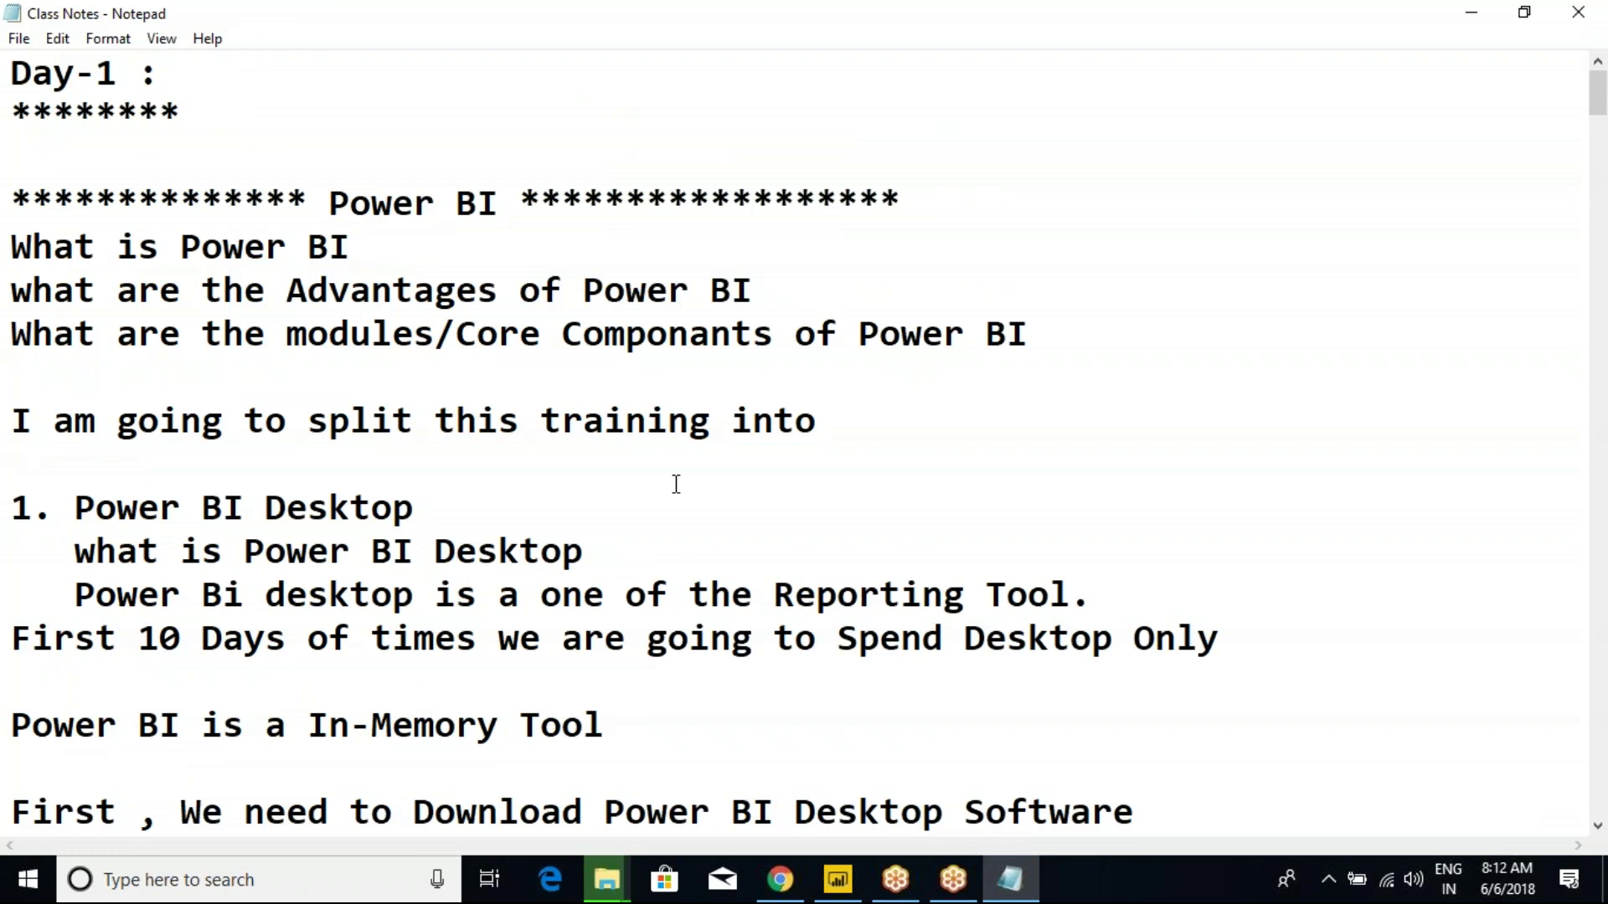
# Highlight tomorrow's topics from Install Gateway through Schedule Refresh, add a blank line, and return to Power BI Desktop.
pyautogui.hotkey('ctrl', 'End')
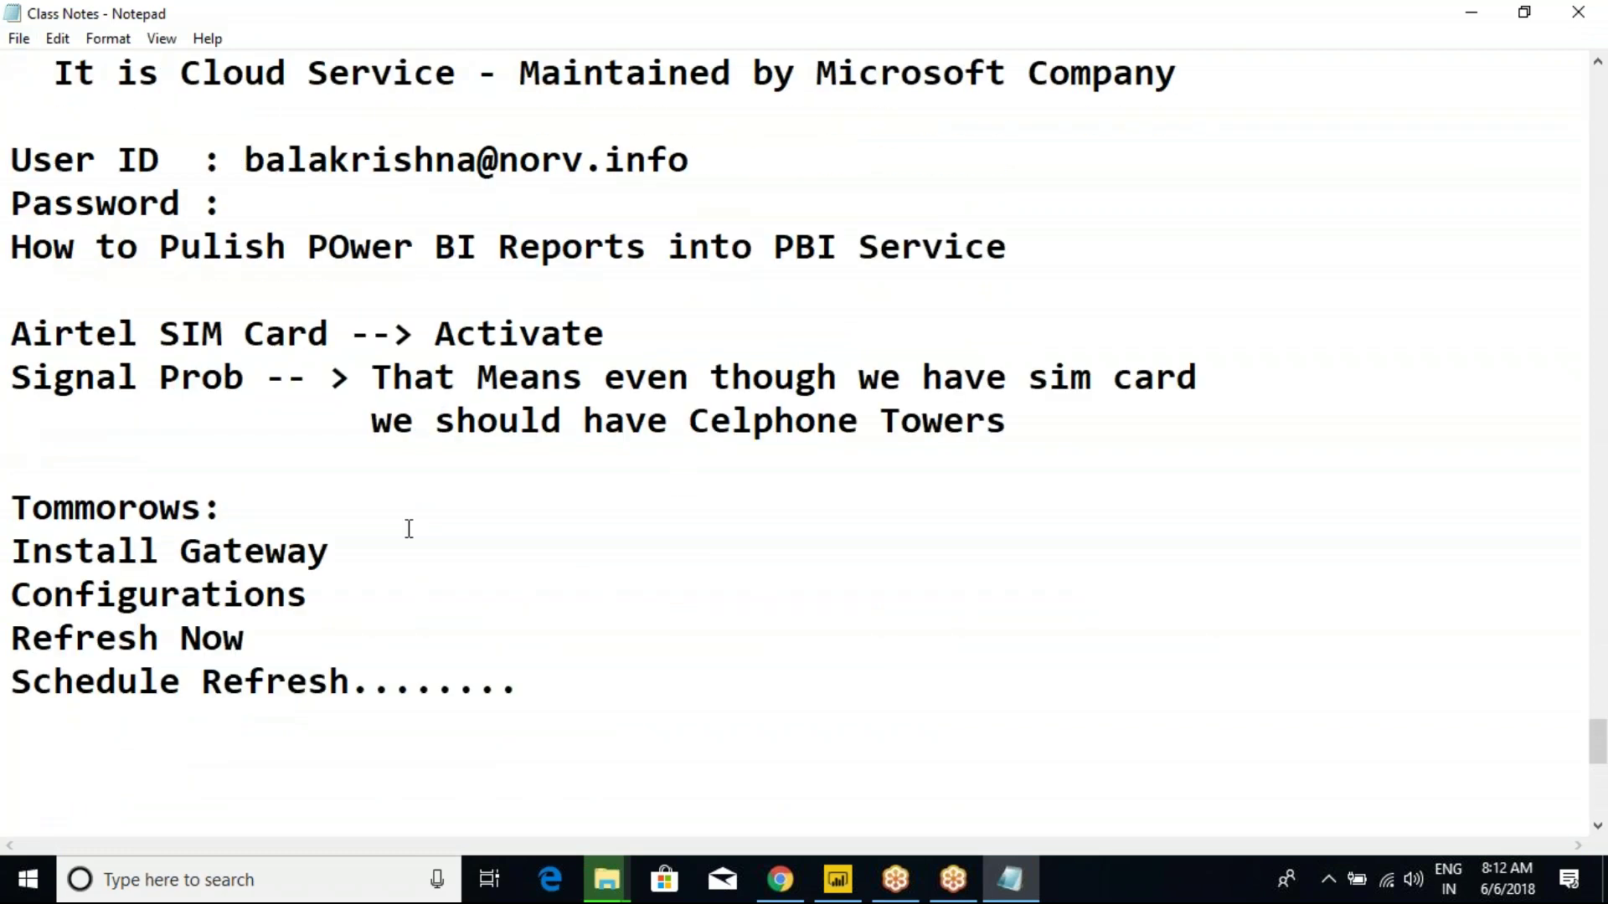
pyautogui.scroll(-1, 218, 661)
pyautogui.moveTo(60, 419); pyautogui.dragTo(242, 471)
pyautogui.click(284, 494)
pyautogui.moveTo(12, 364); pyautogui.dragTo(506, 556)
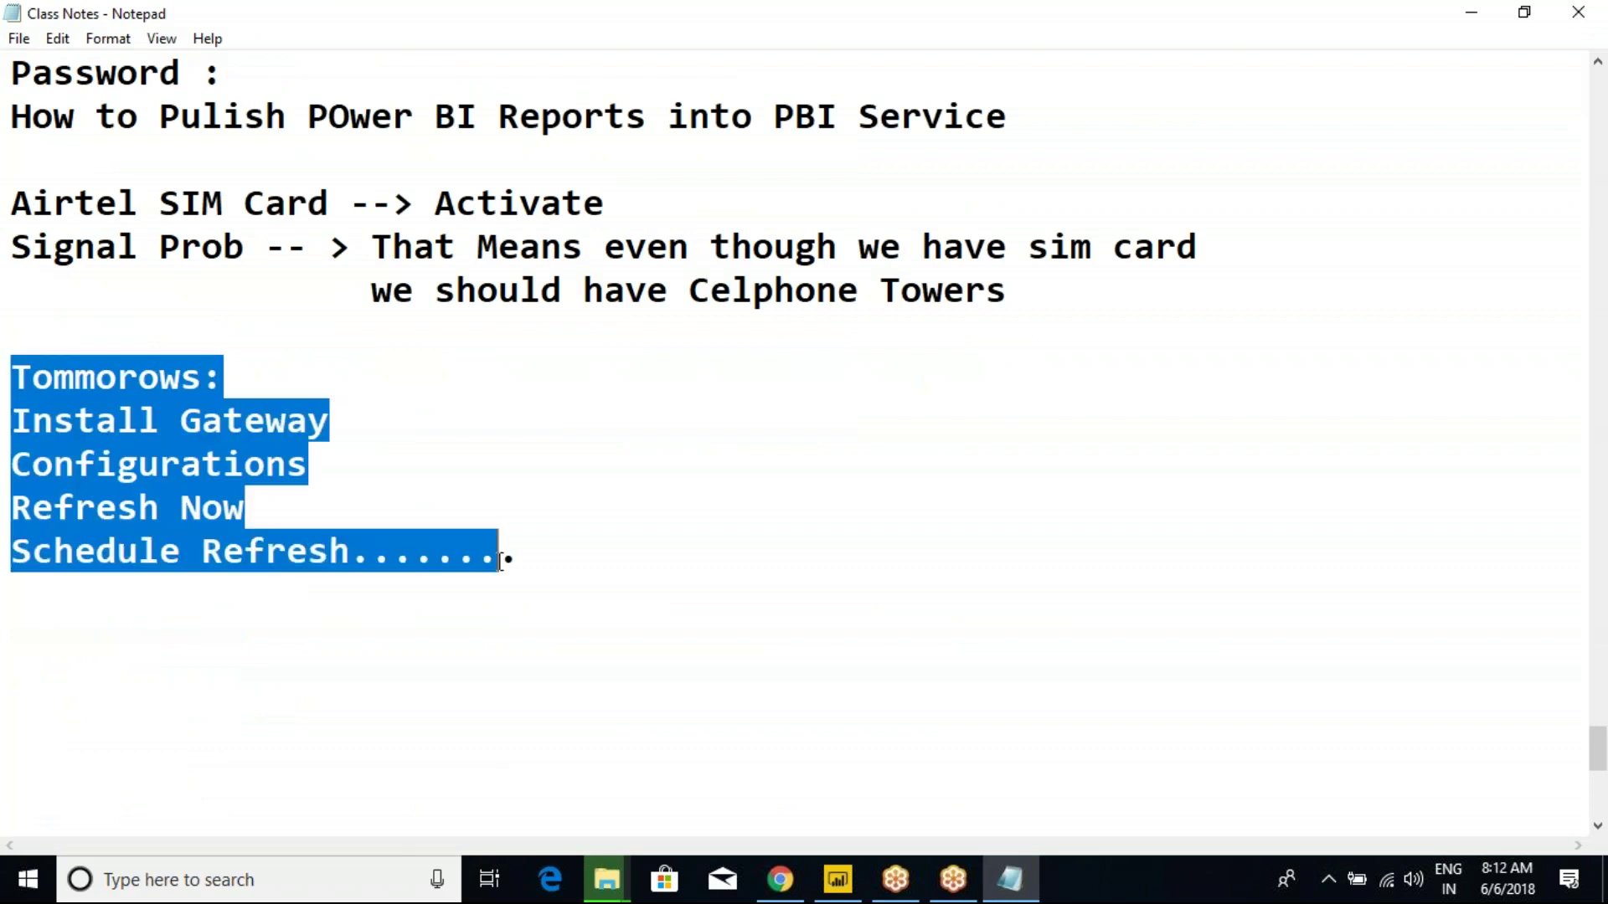
pyautogui.click(499, 554)
pyautogui.moveTo(12, 369); pyautogui.dragTo(729, 632)
pyautogui.click(729, 631)
pyautogui.press('Return')
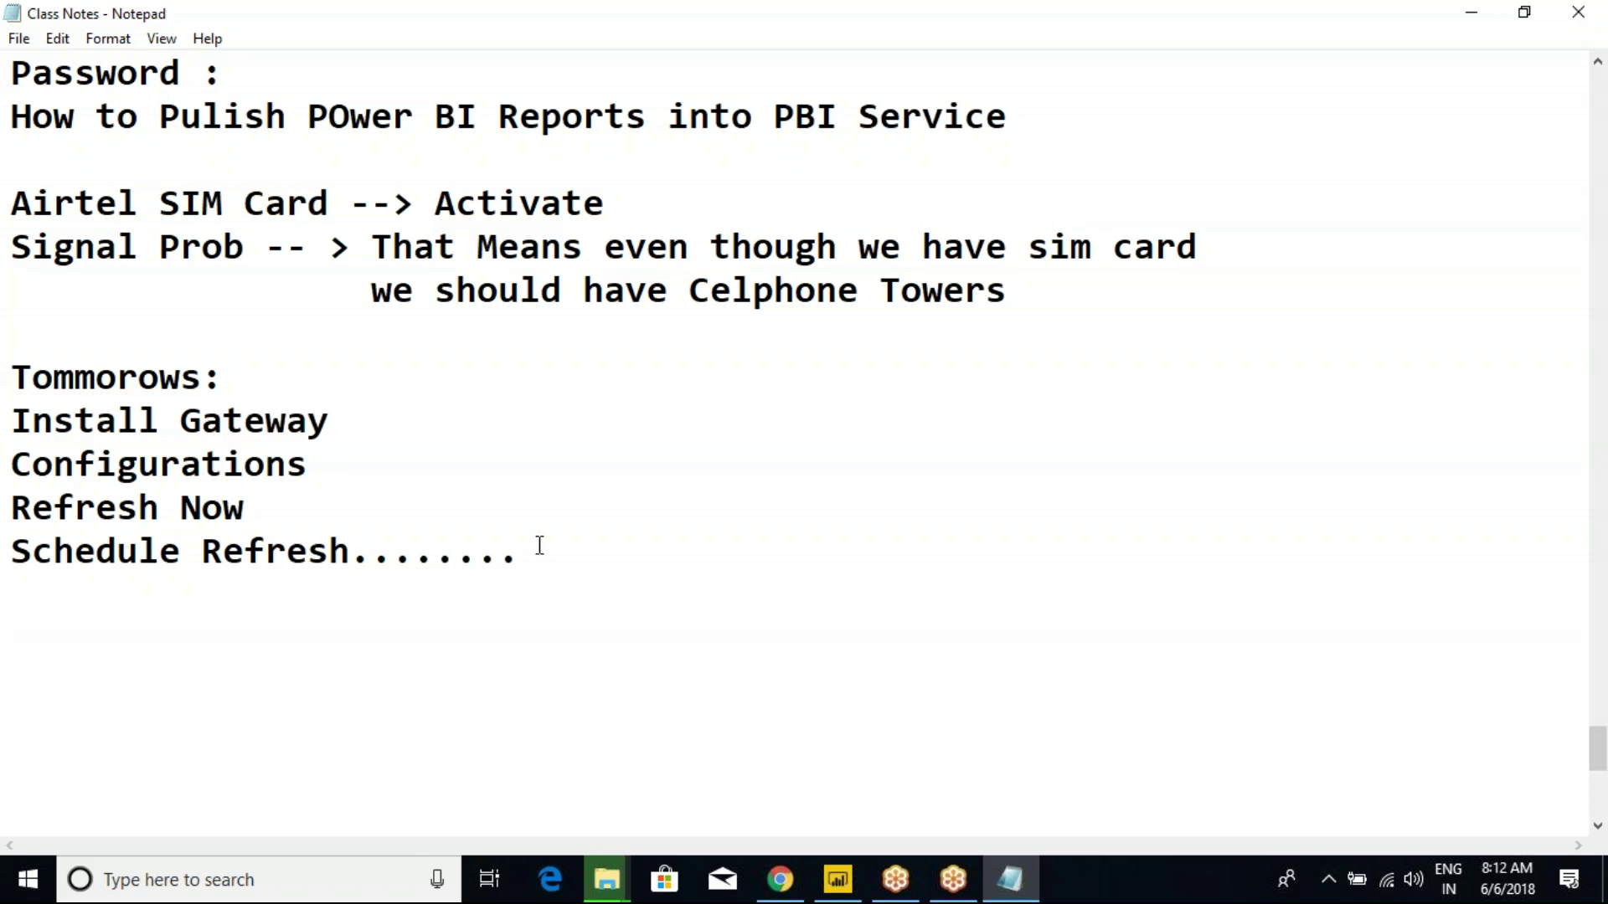
pyautogui.click(837, 879)
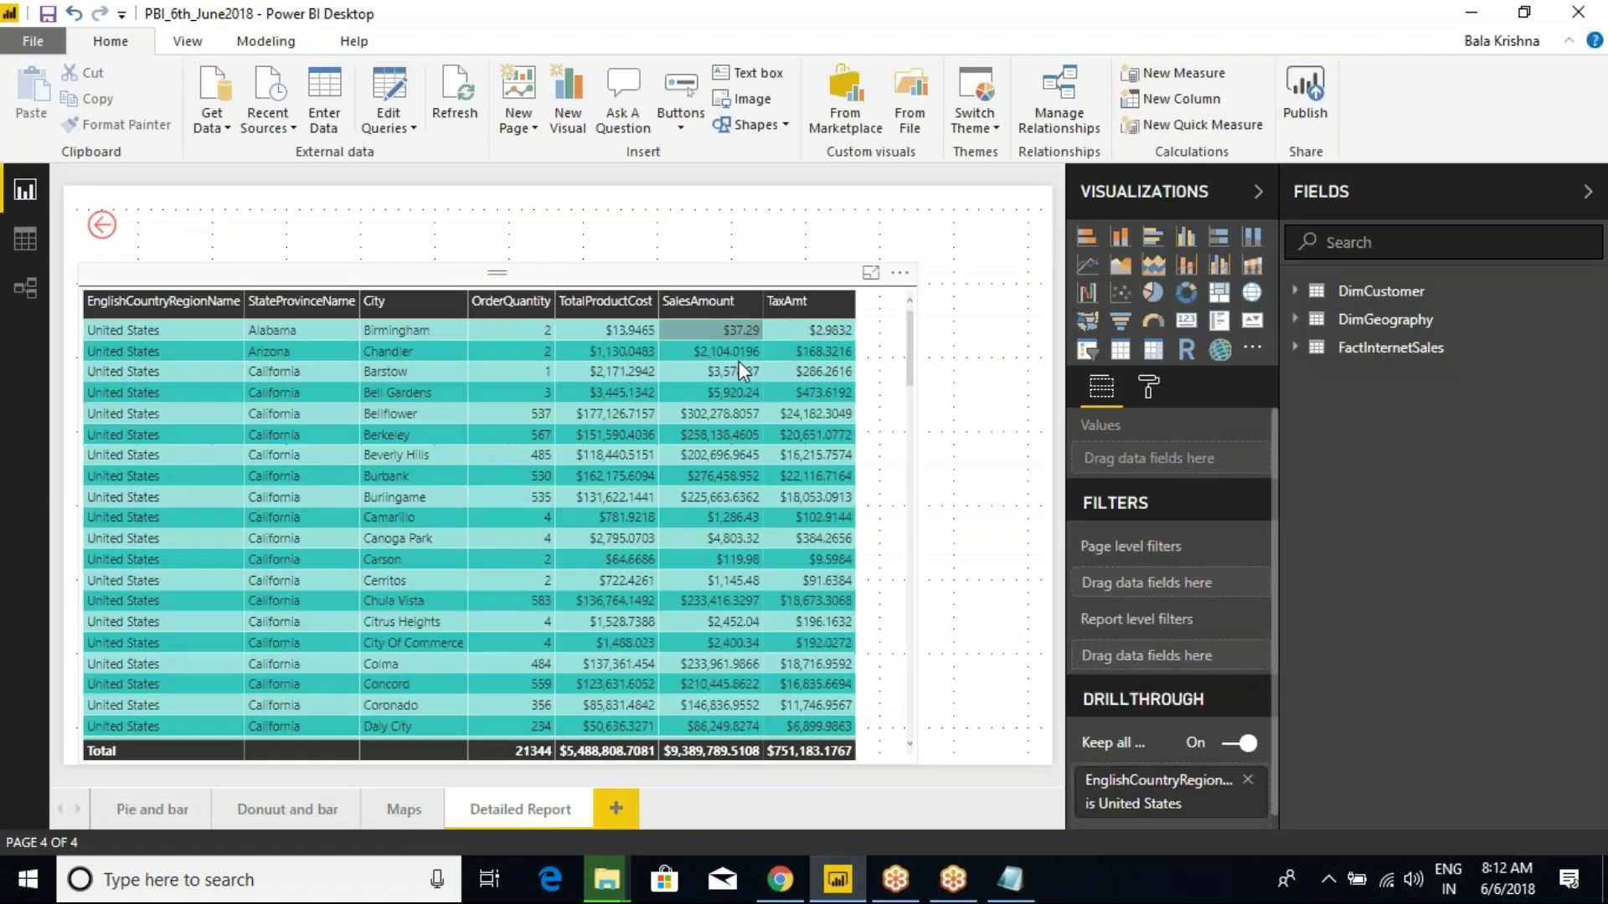
# Cancel publishing the report and launch a new Power BI Desktop instance.
pyautogui.click(1306, 90)
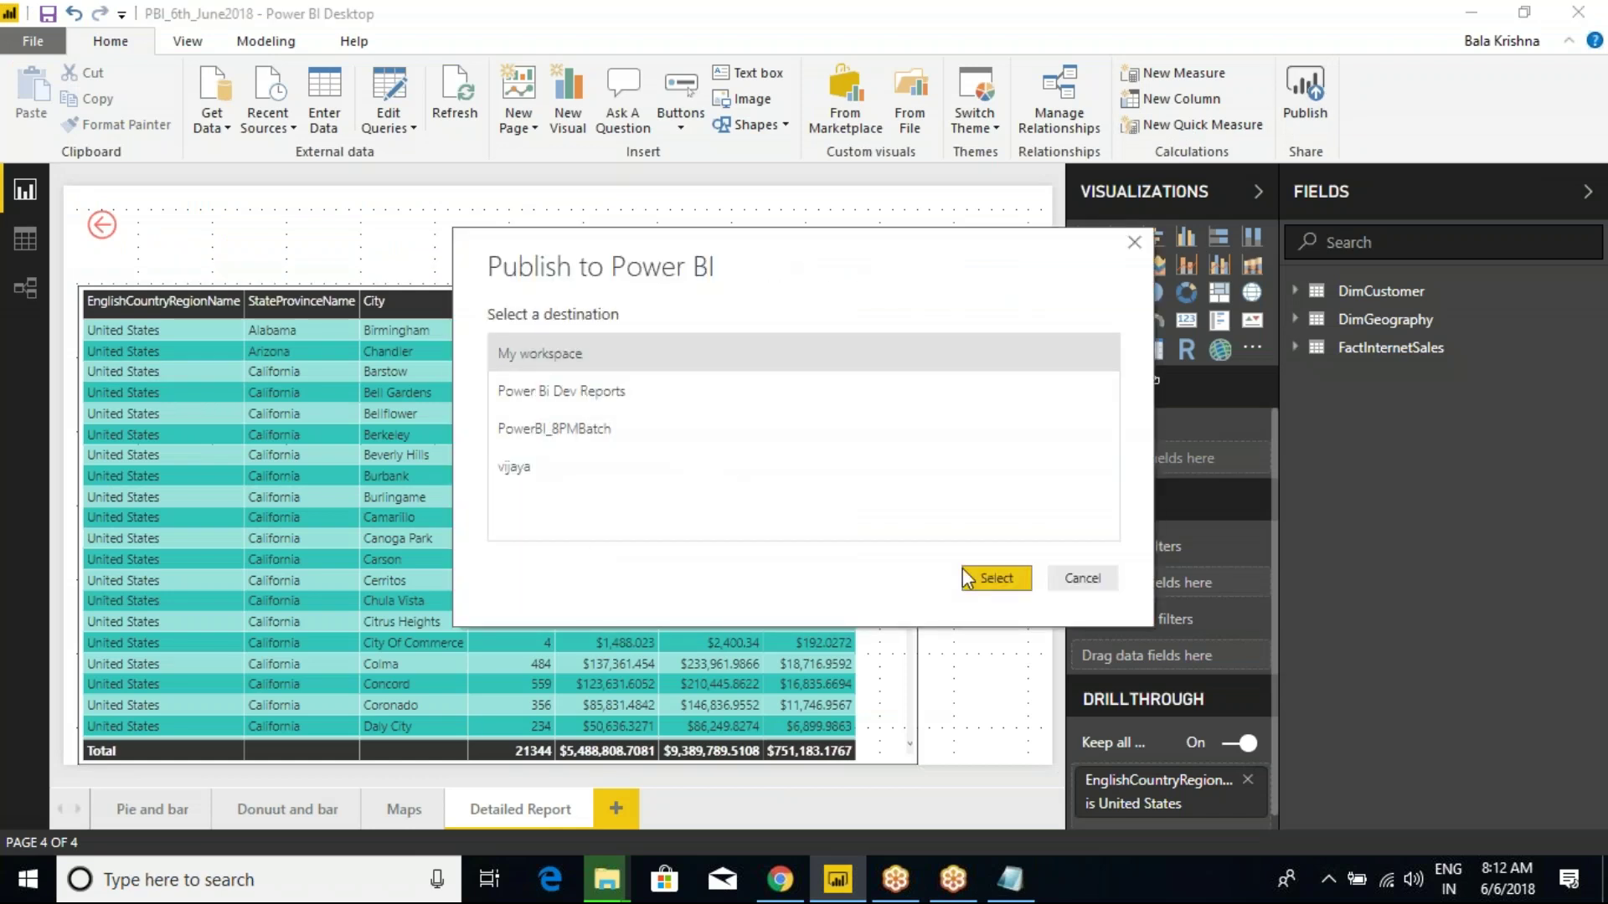
pyautogui.click(1082, 580)
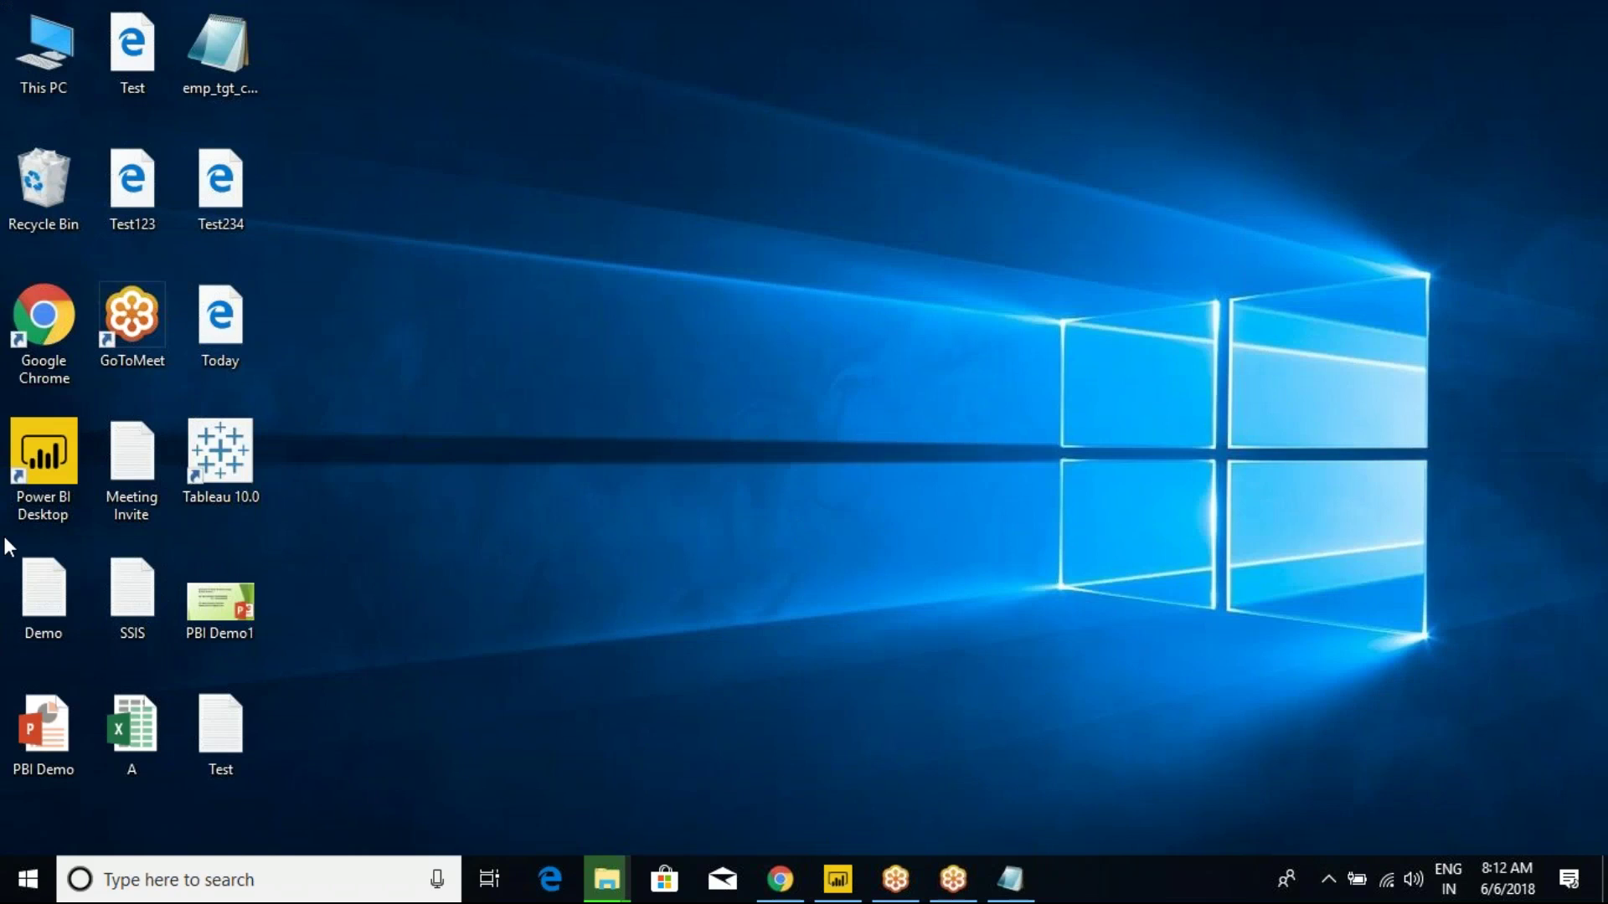
pyautogui.doubleClick(36, 461)
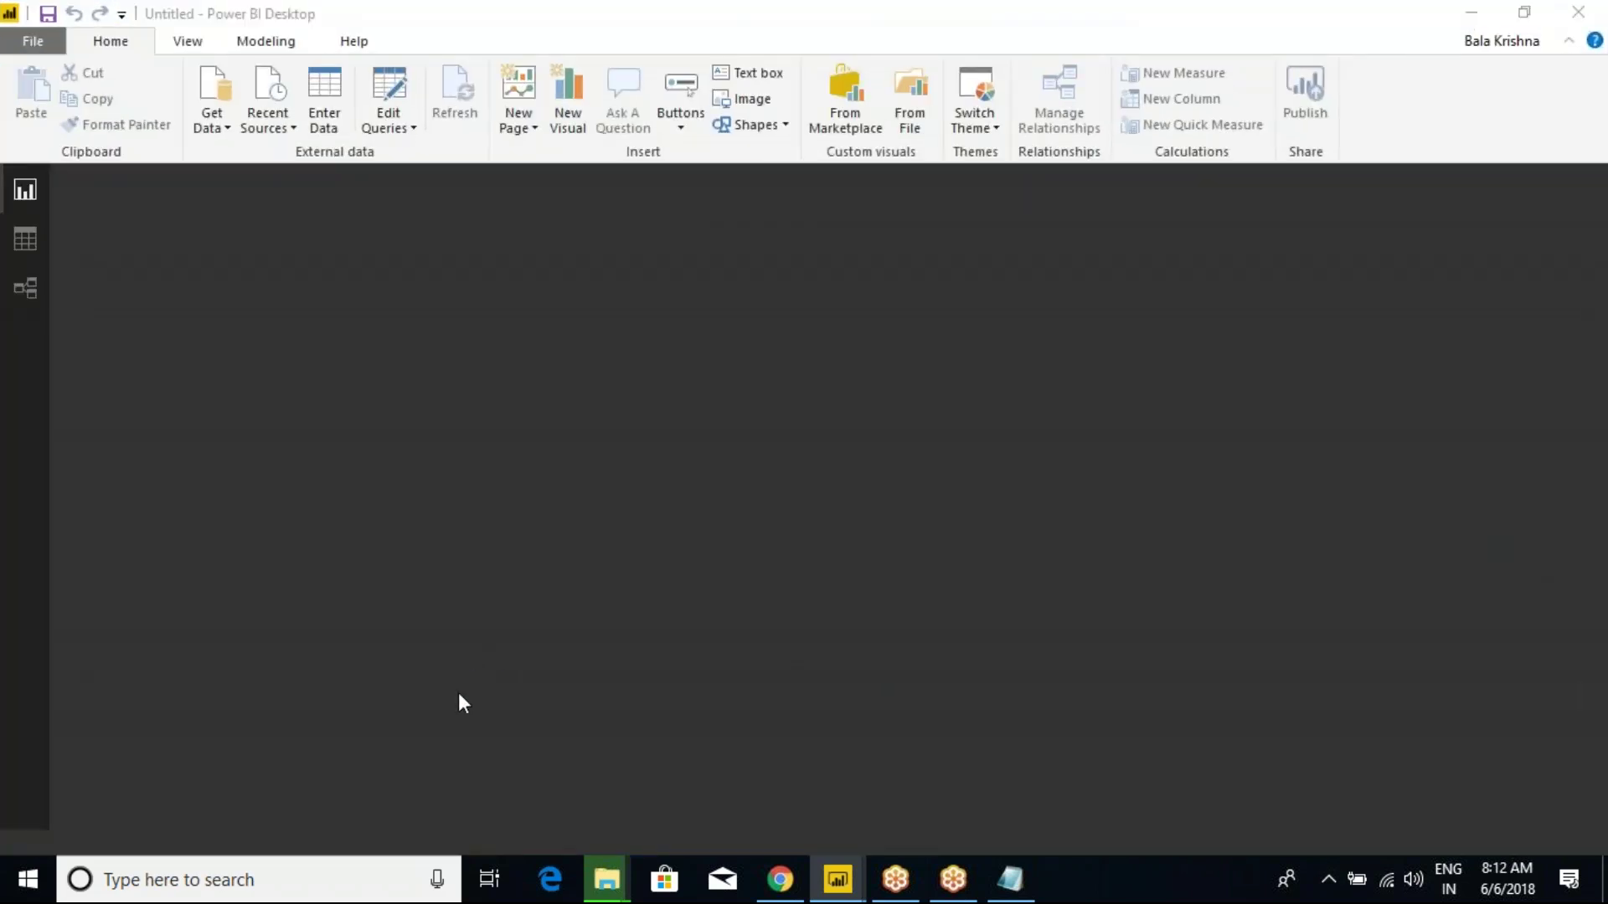
# Close the stray drive format dialog and dismiss the start screen to reach a blank report.
pyautogui.hotkey('alt', 'Tab')
pyautogui.hotkey('alt', 'Tab')
pyautogui.hotkey('alt', 'Tab')
pyautogui.hotkey('alt', 'Tab')
pyautogui.hotkey('alt', 'Tab')
pyautogui.hotkey('alt', 'Tab')
pyautogui.hotkey('alt', 'Tab')
pyautogui.hotkey('alt', 'Tab')
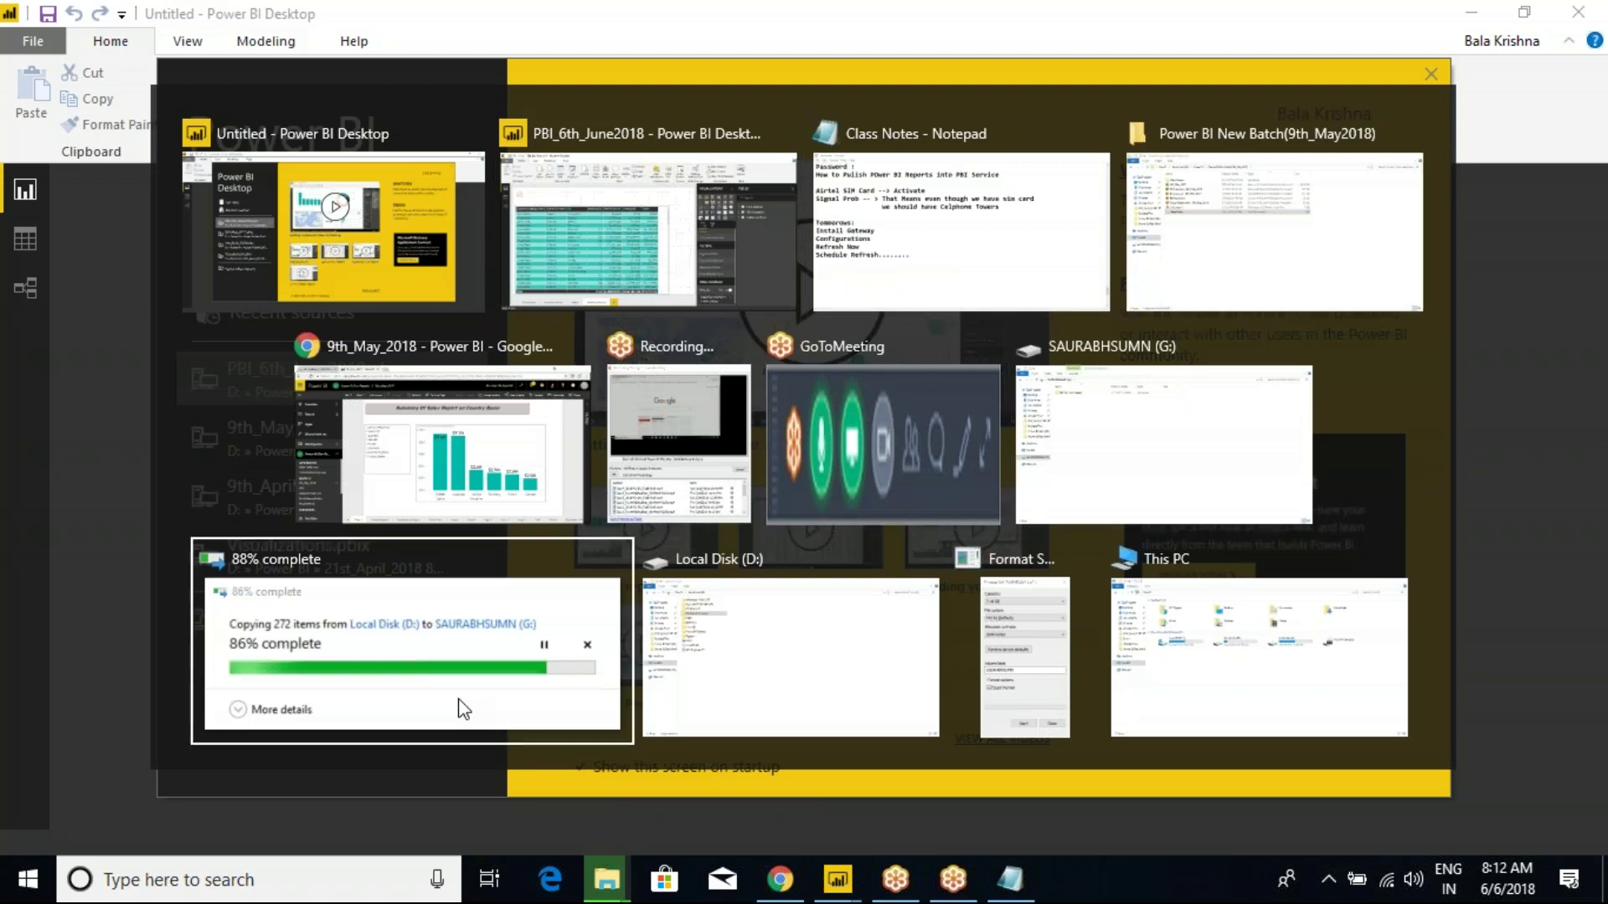
pyautogui.hotkey('alt', 'Tab')
pyautogui.hotkey('alt', 'Tab')
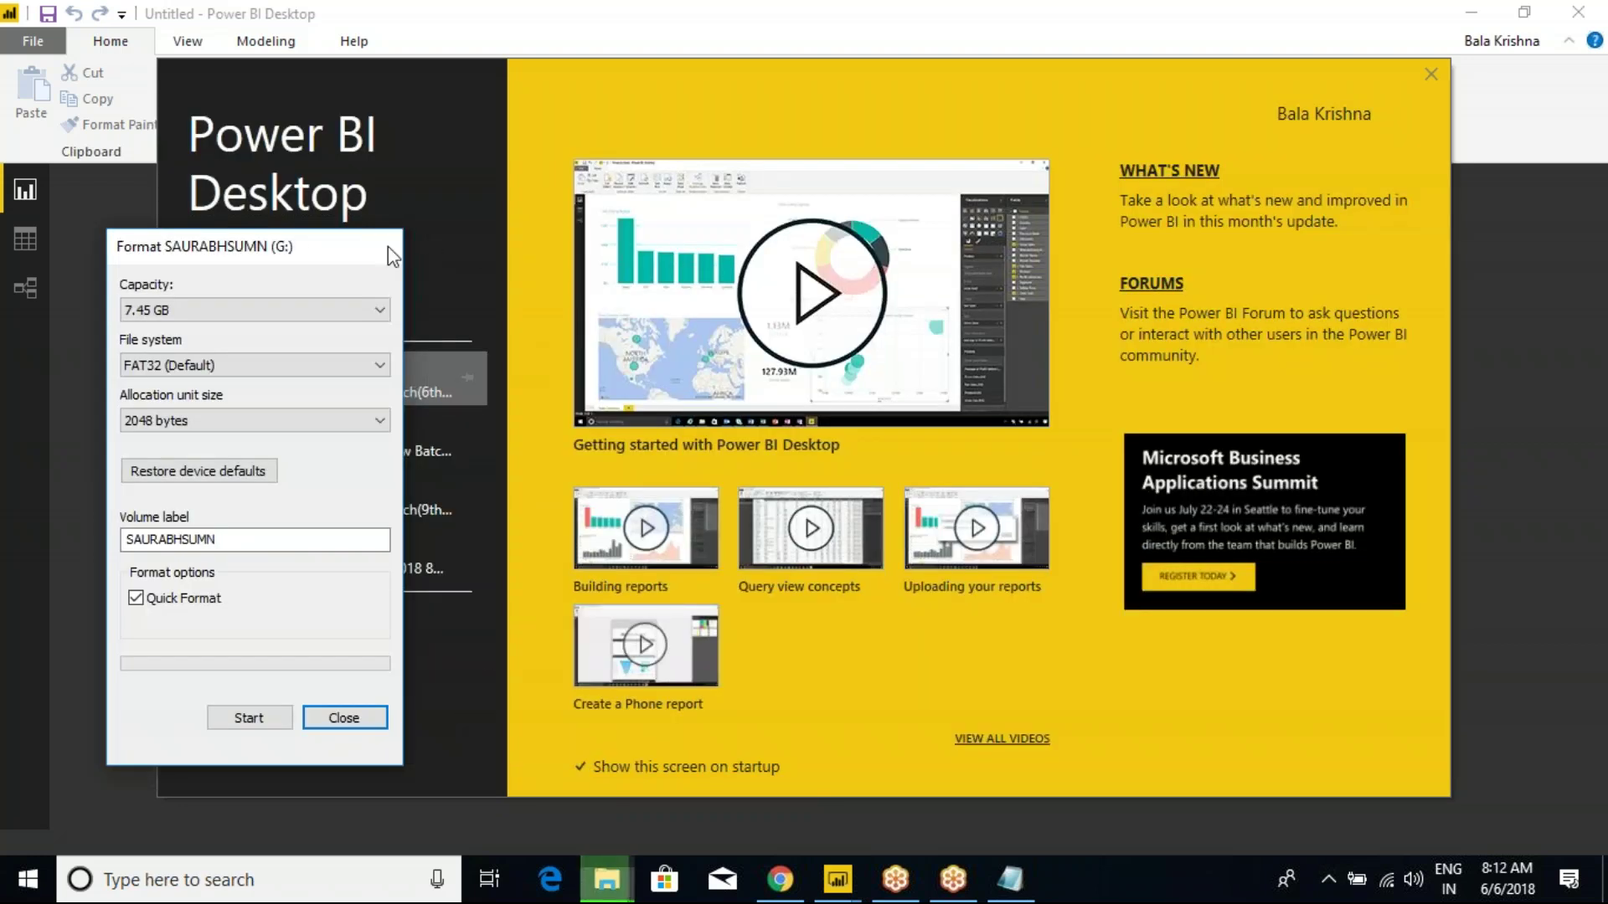
pyautogui.click(385, 245)
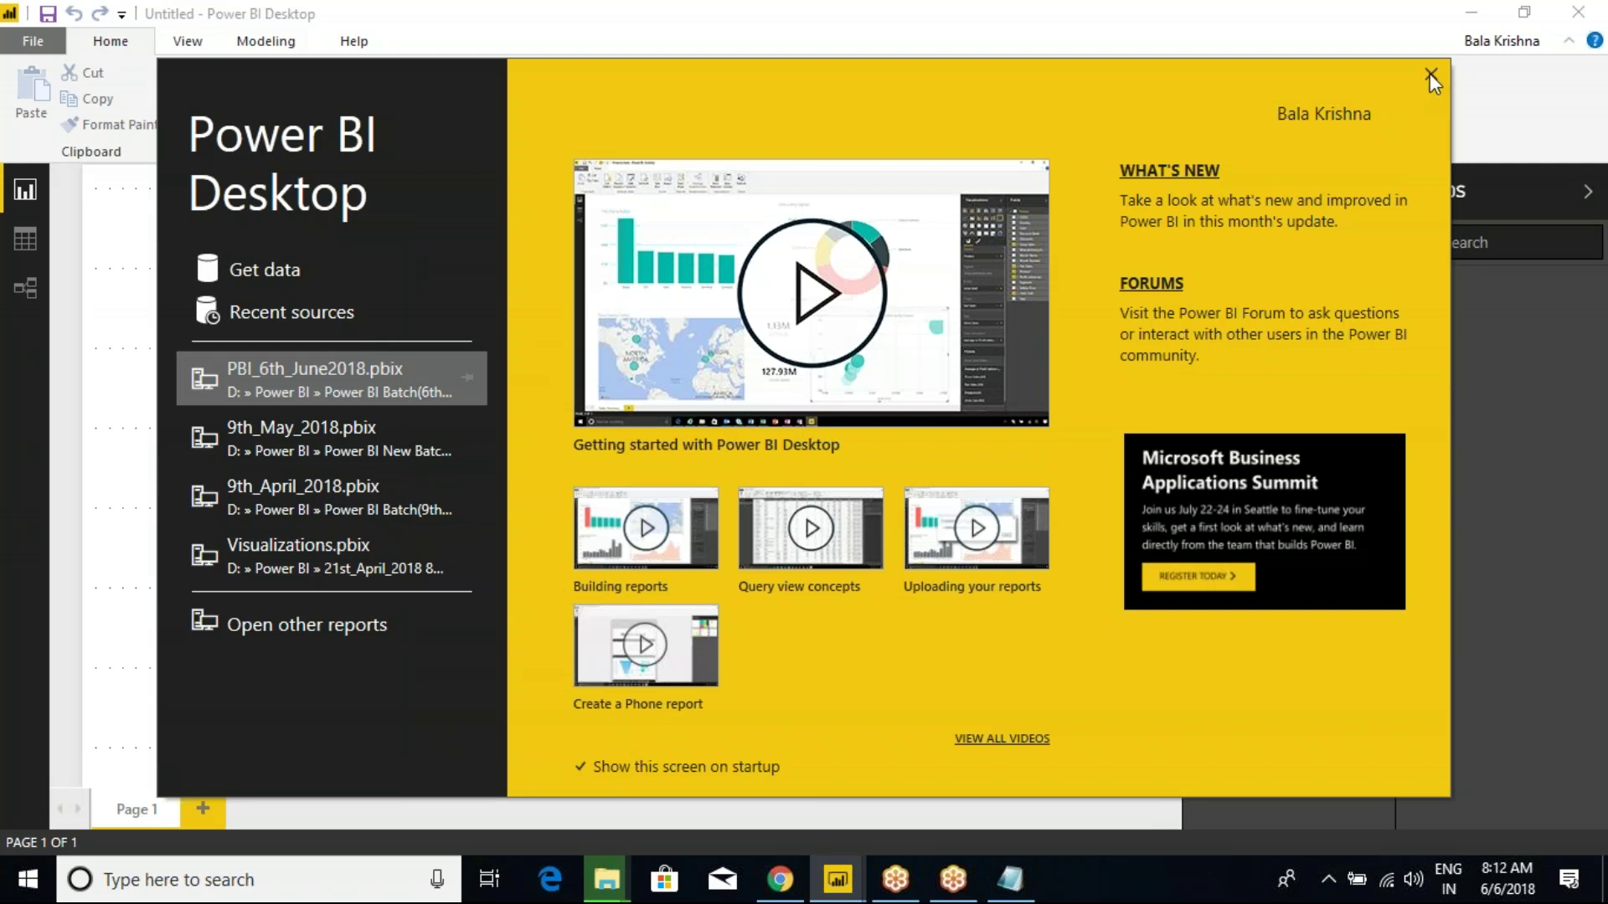
pyautogui.click(1430, 74)
pyautogui.click(221, 129)
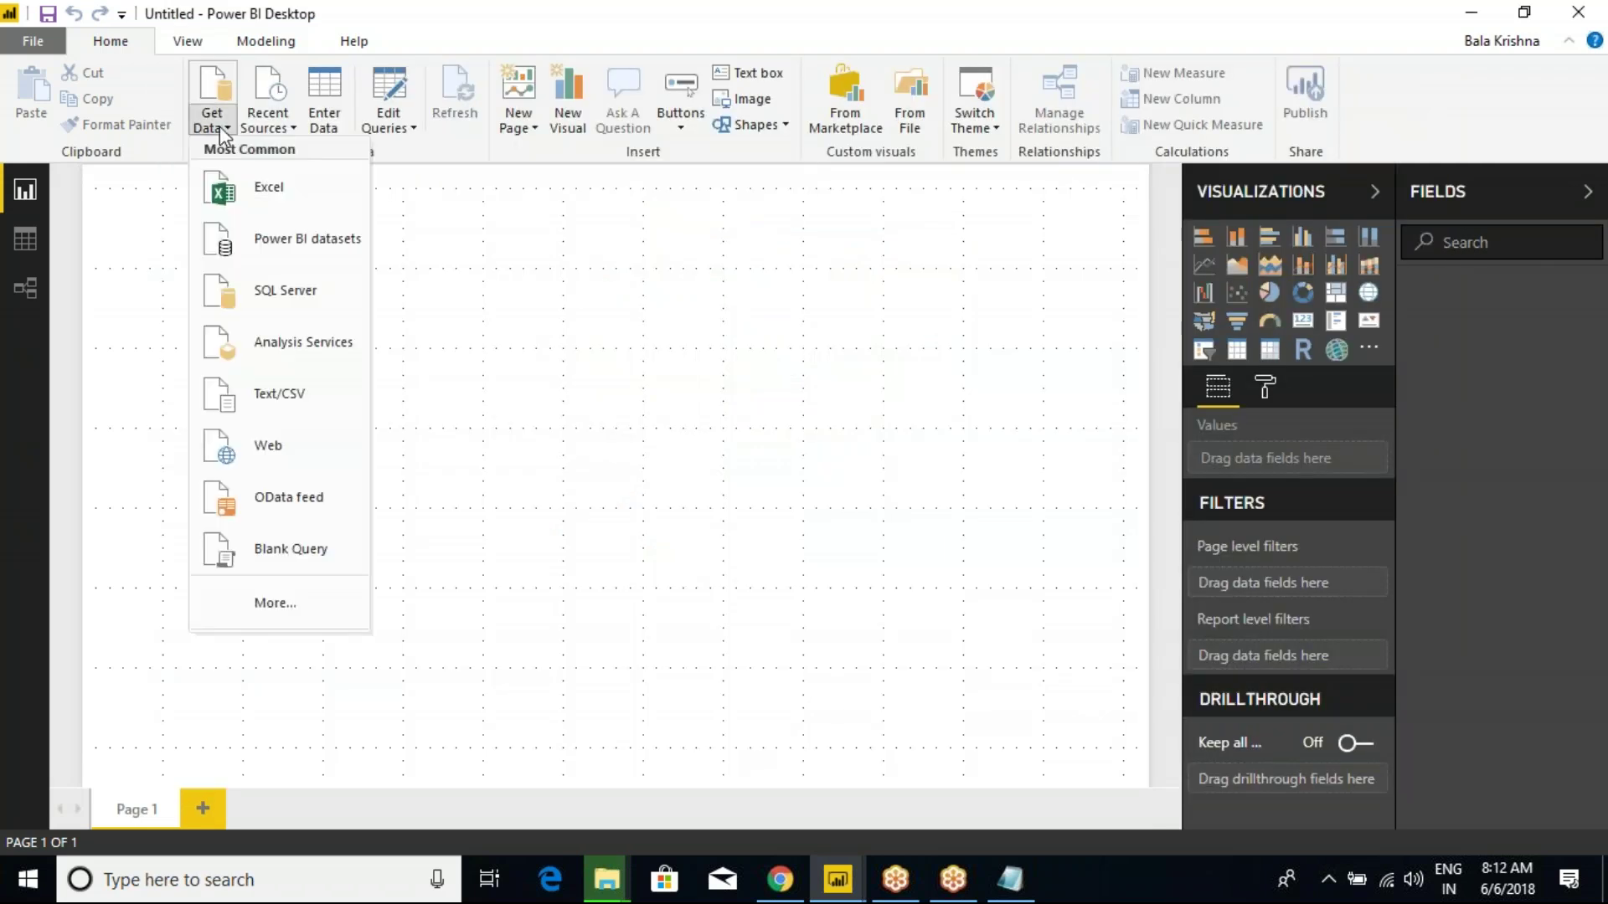
# Preview Sheet1 of the Emp workbook from Power BI Batch(9th-April-2018), then close the navigator.
pyautogui.click(267, 201)
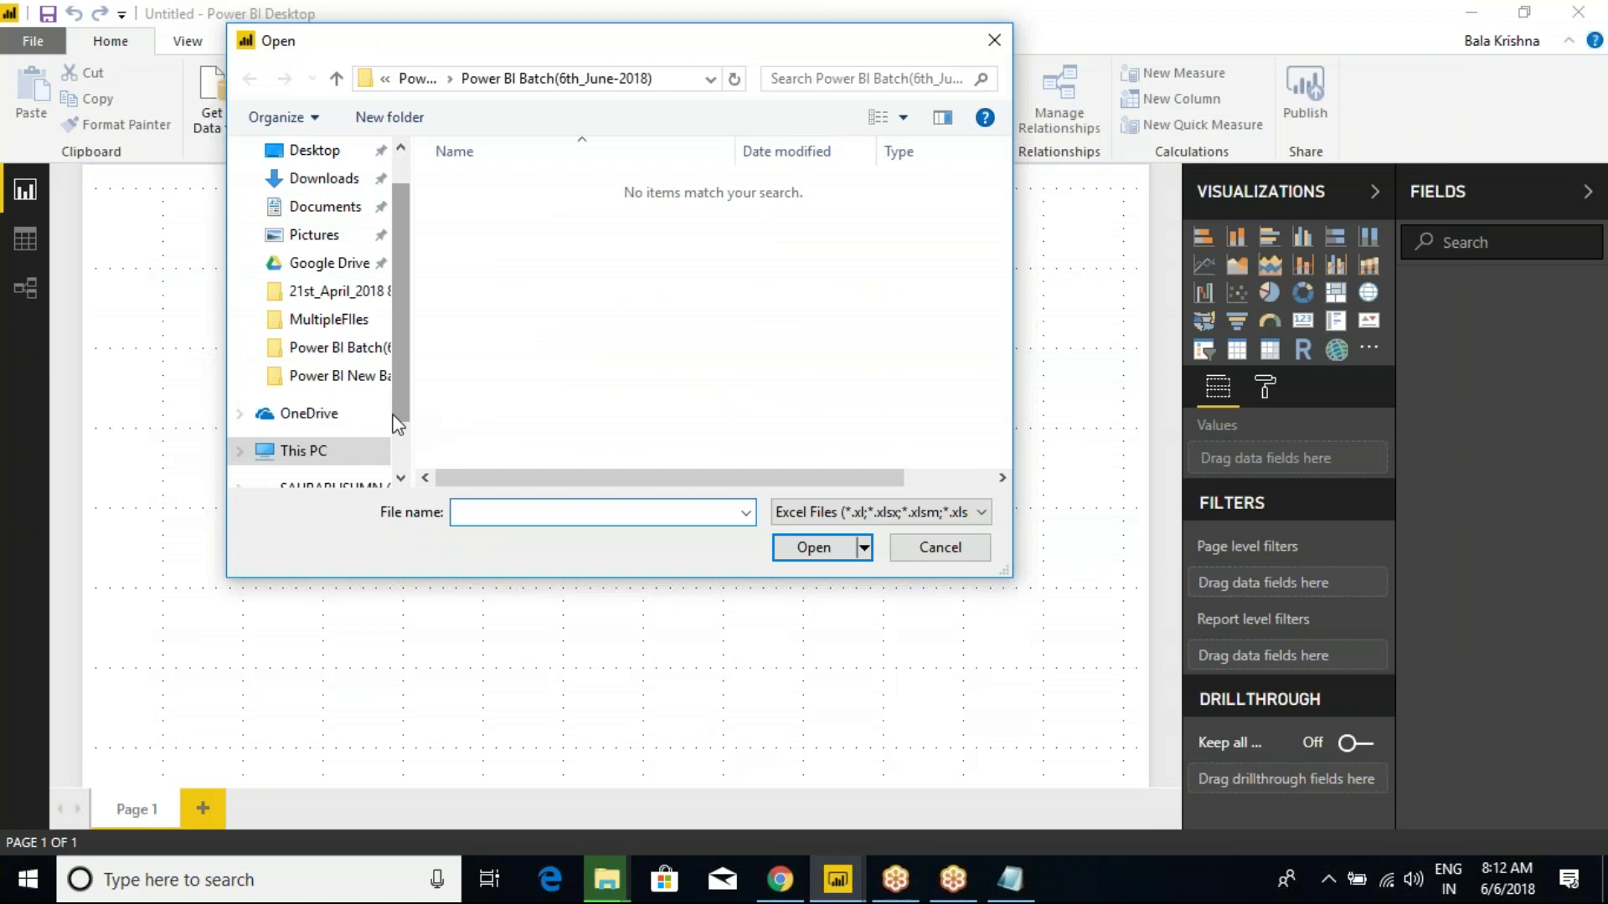
pyautogui.scroll(-1, 390, 320)
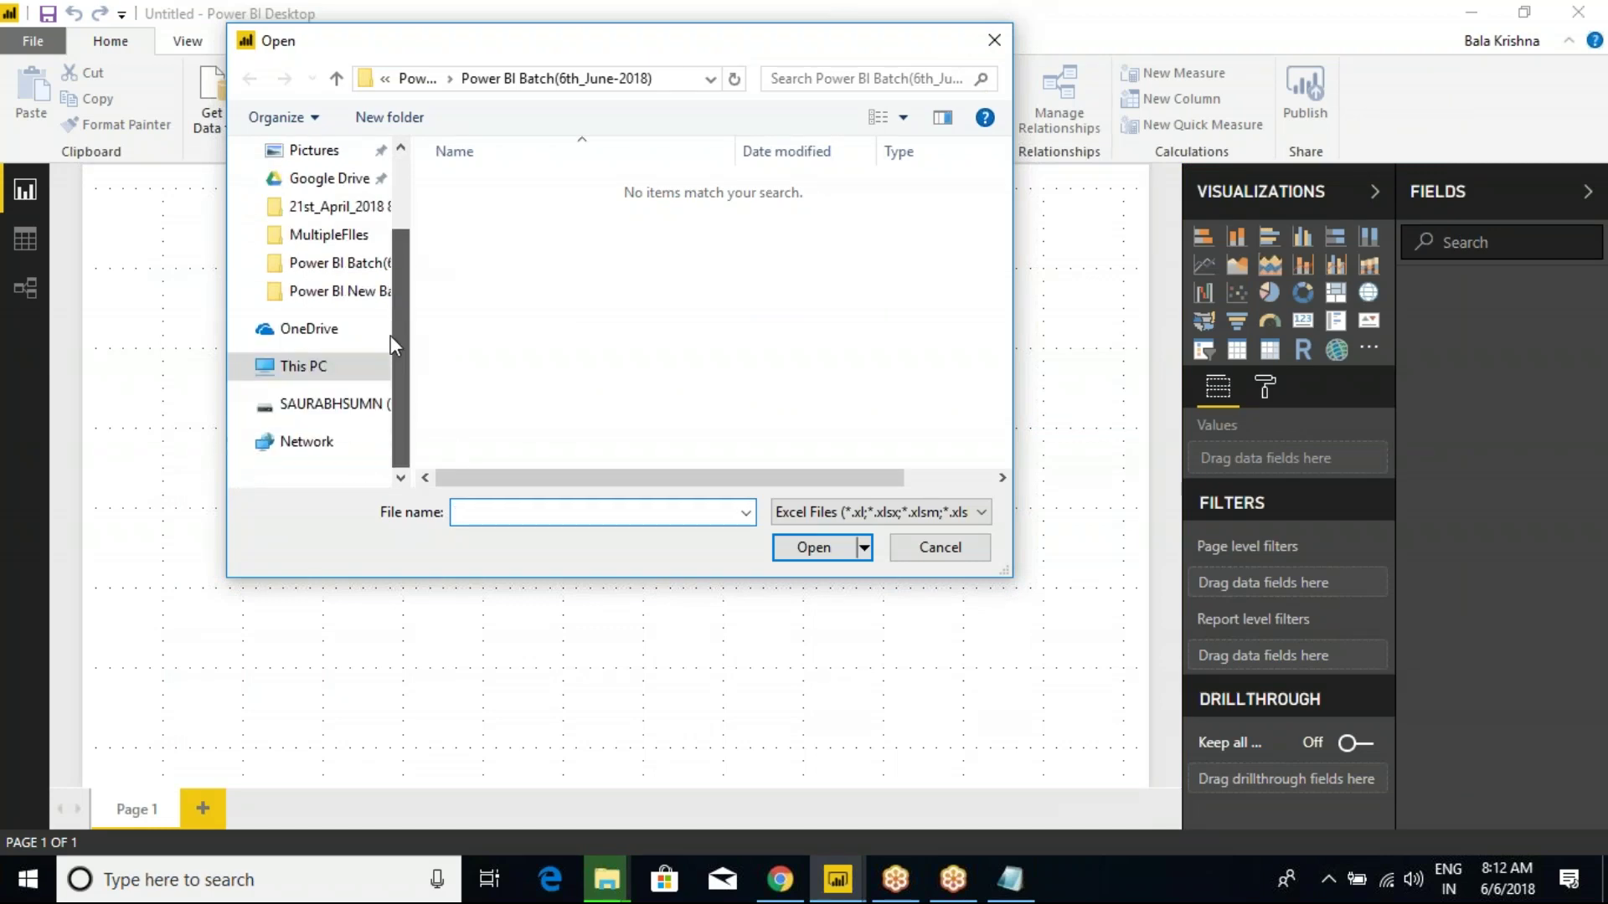
pyautogui.click(416, 77)
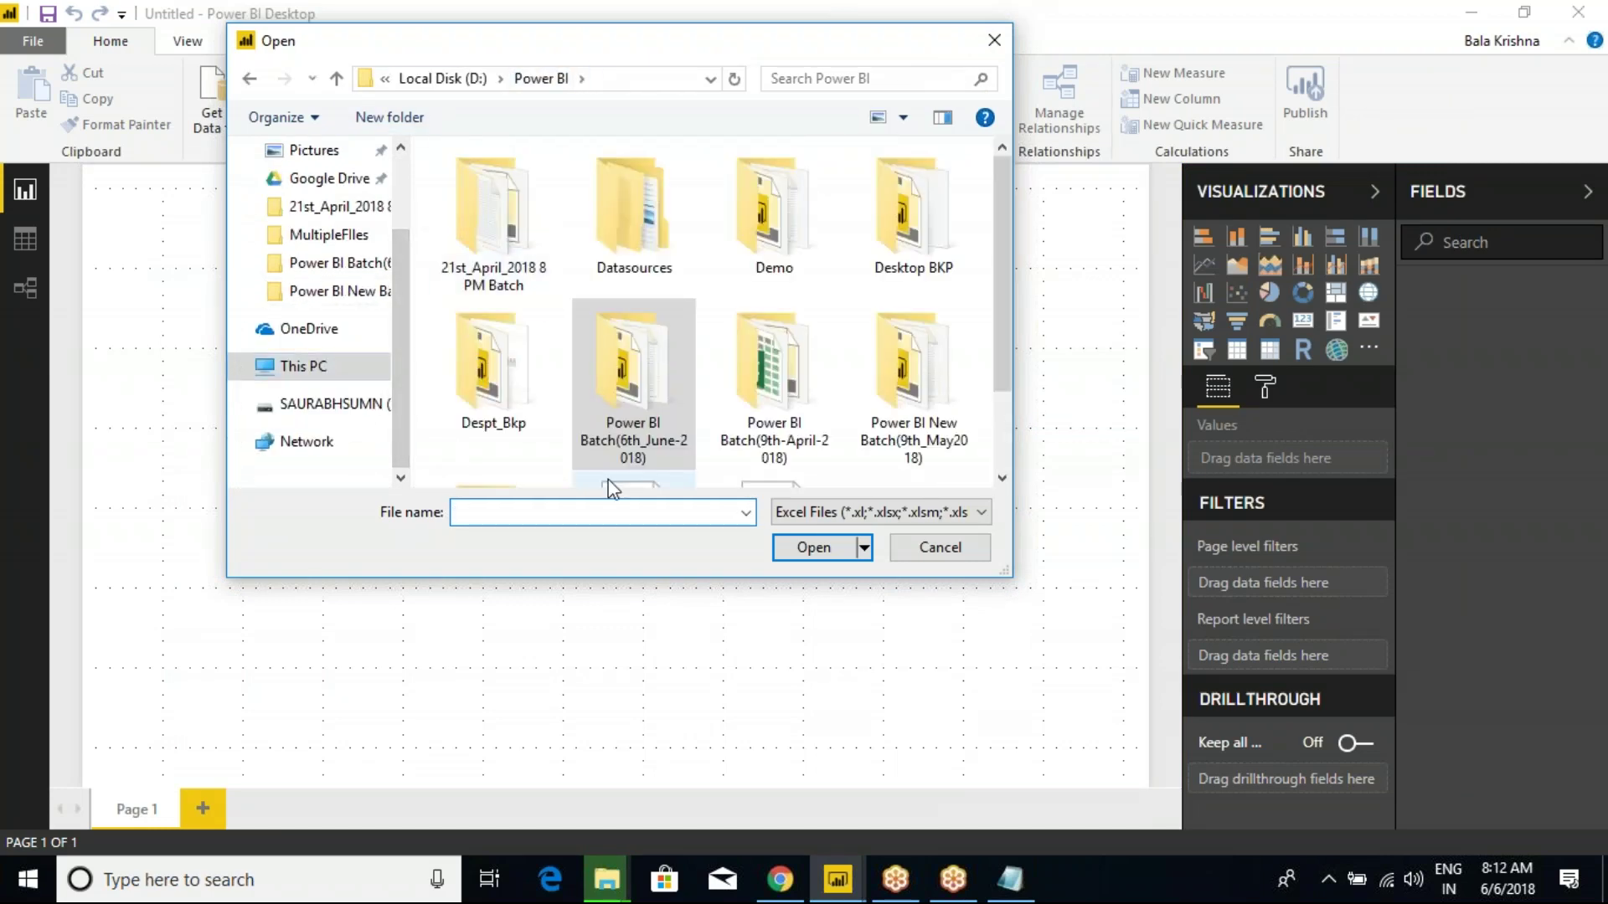
pyautogui.doubleClick(774, 387)
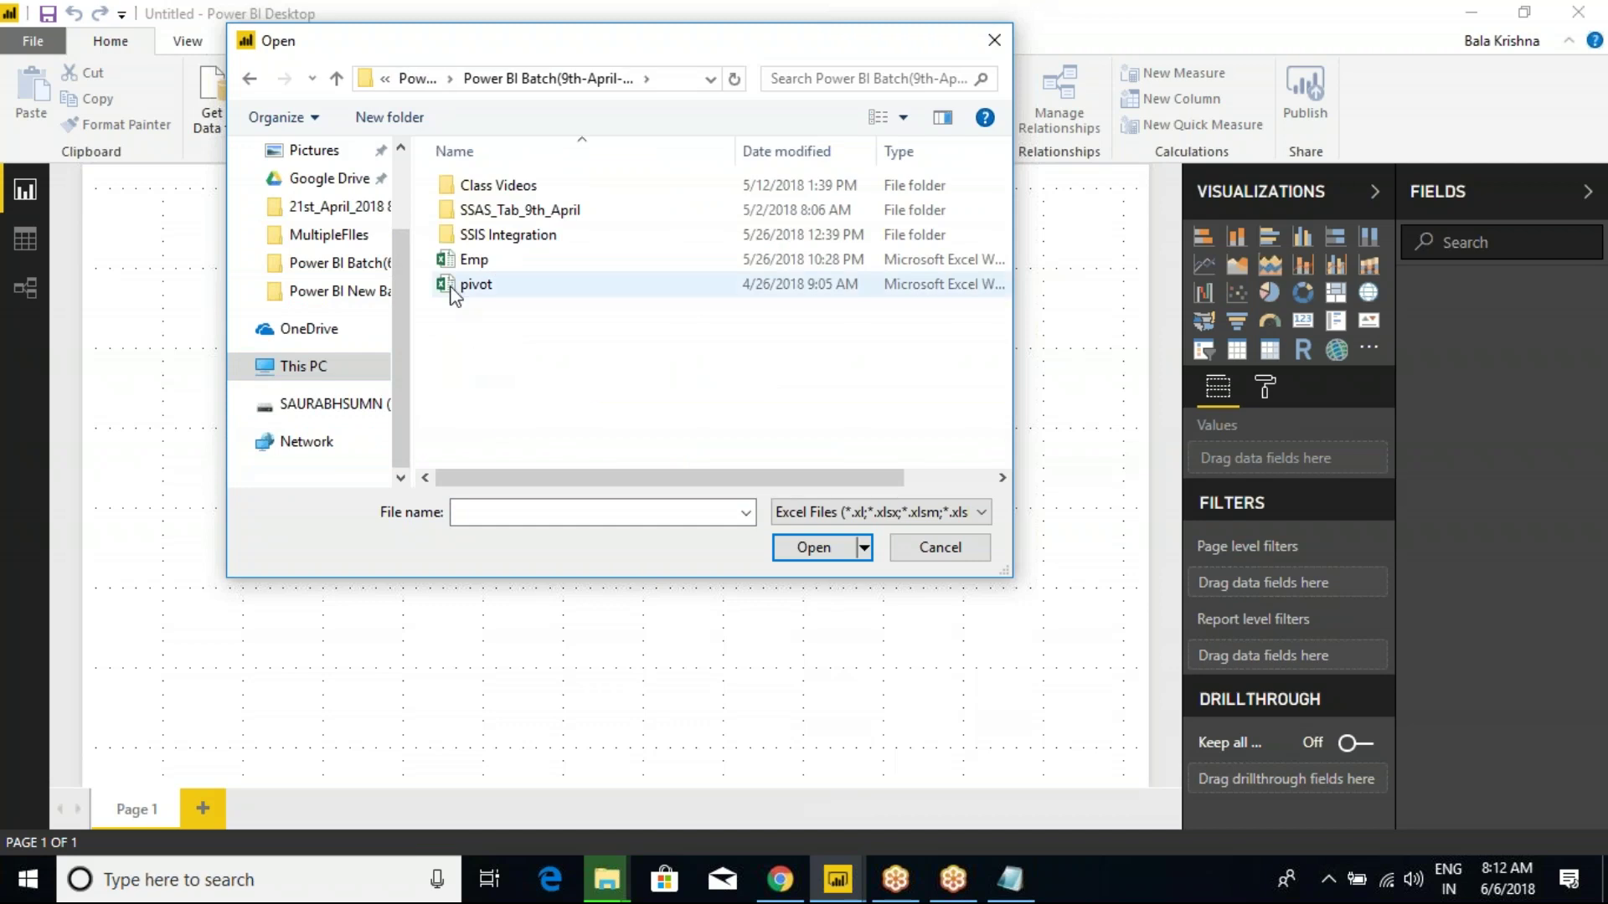
pyautogui.click(474, 259)
pyautogui.click(808, 548)
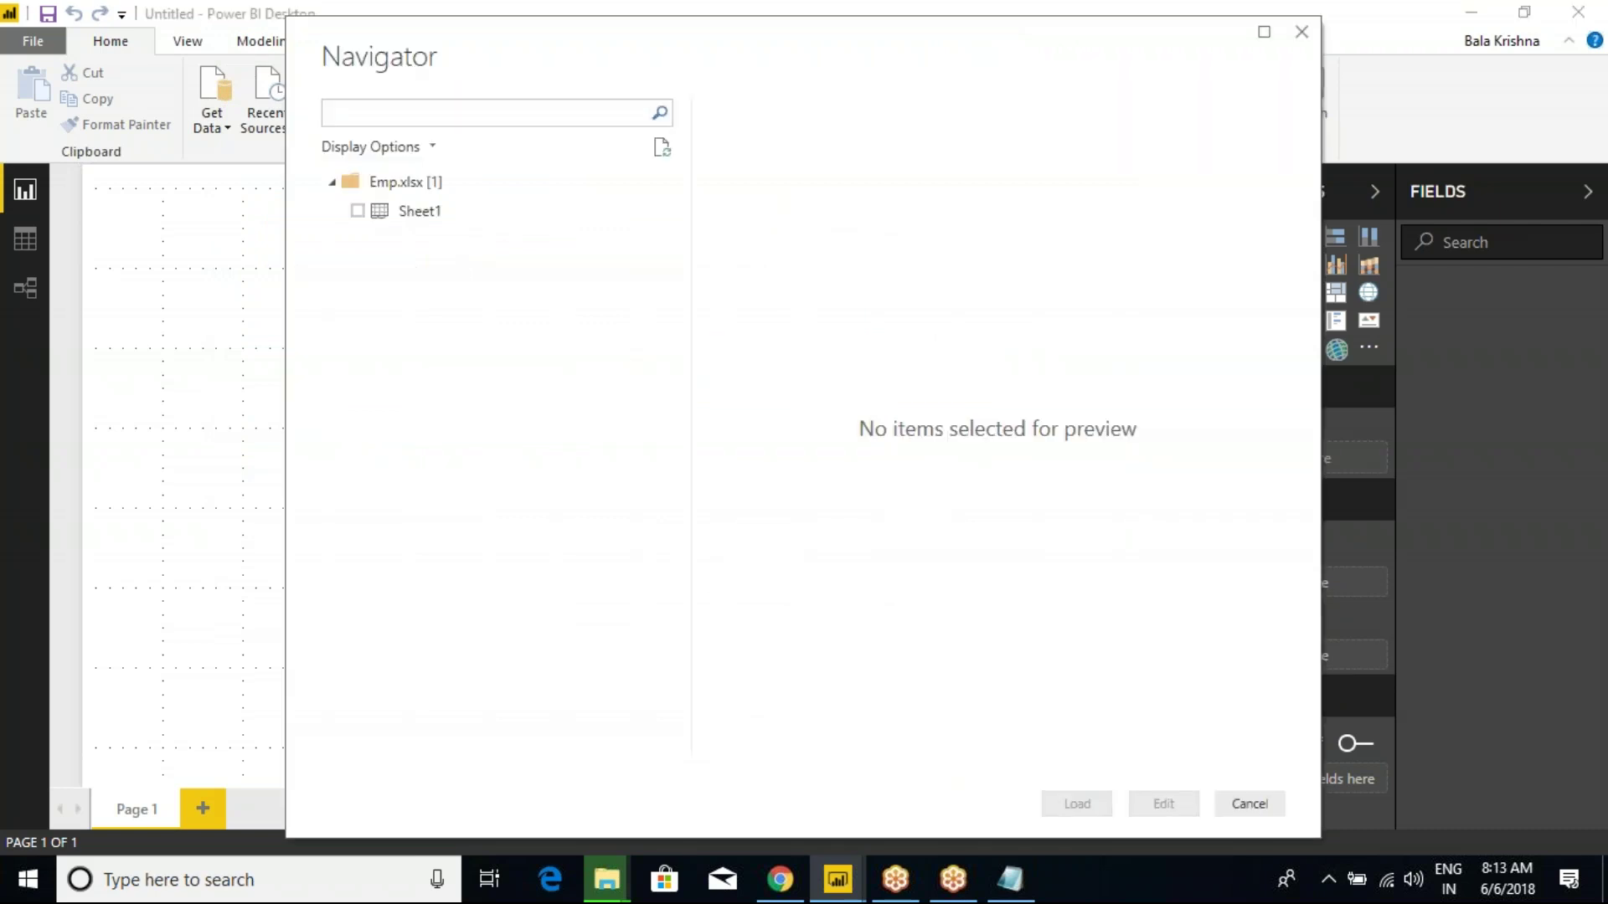
pyautogui.click(258, 285)
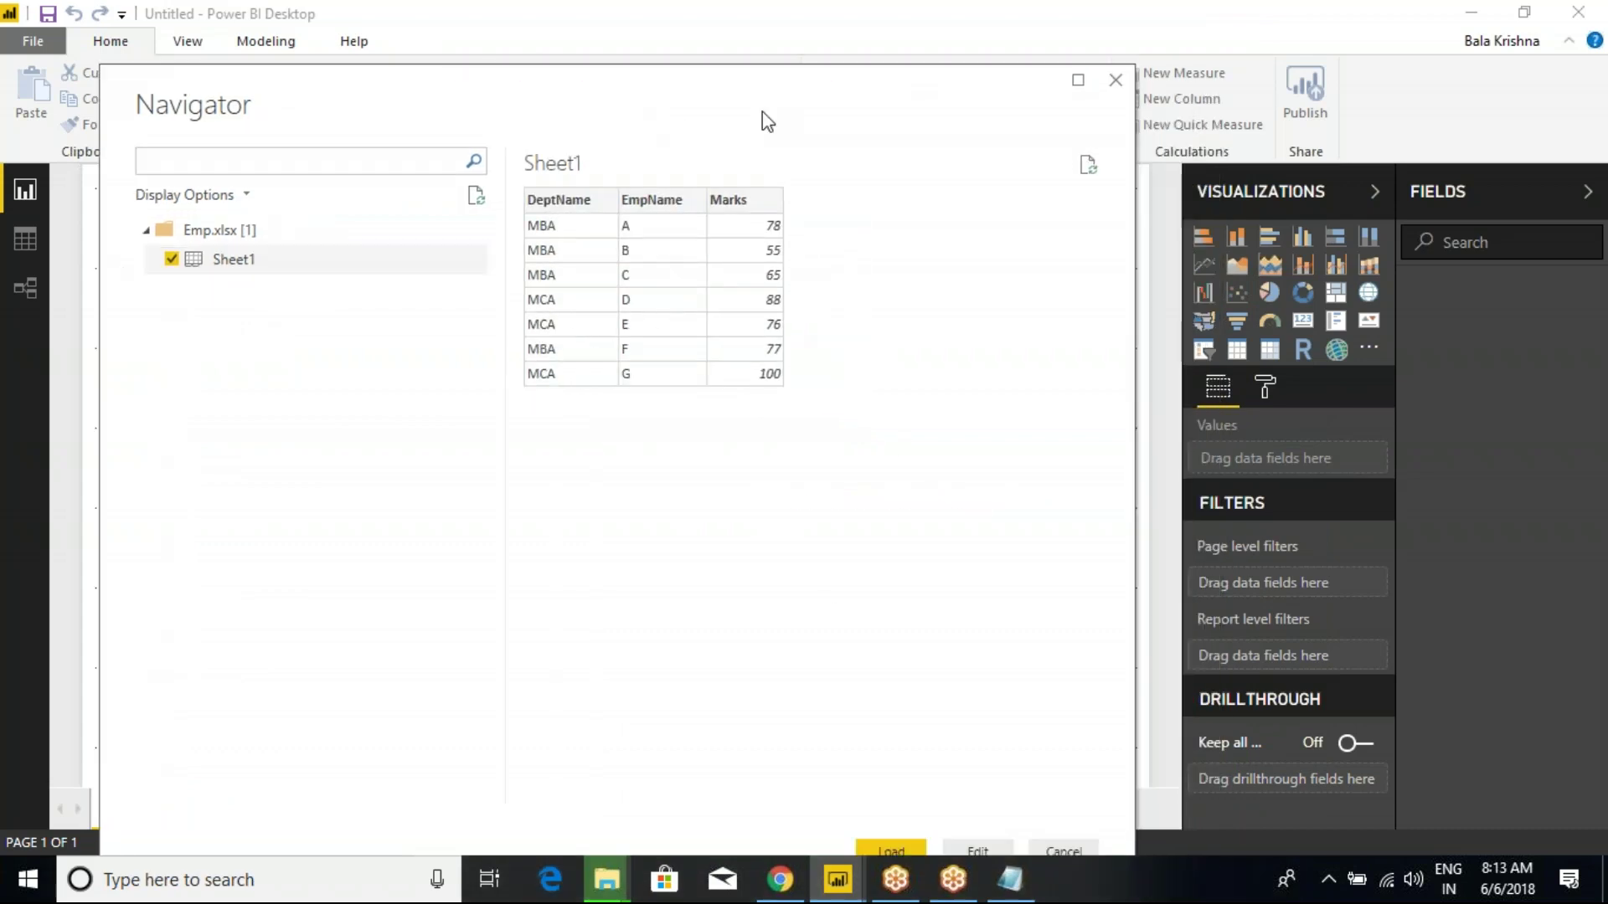
pyautogui.click(1113, 77)
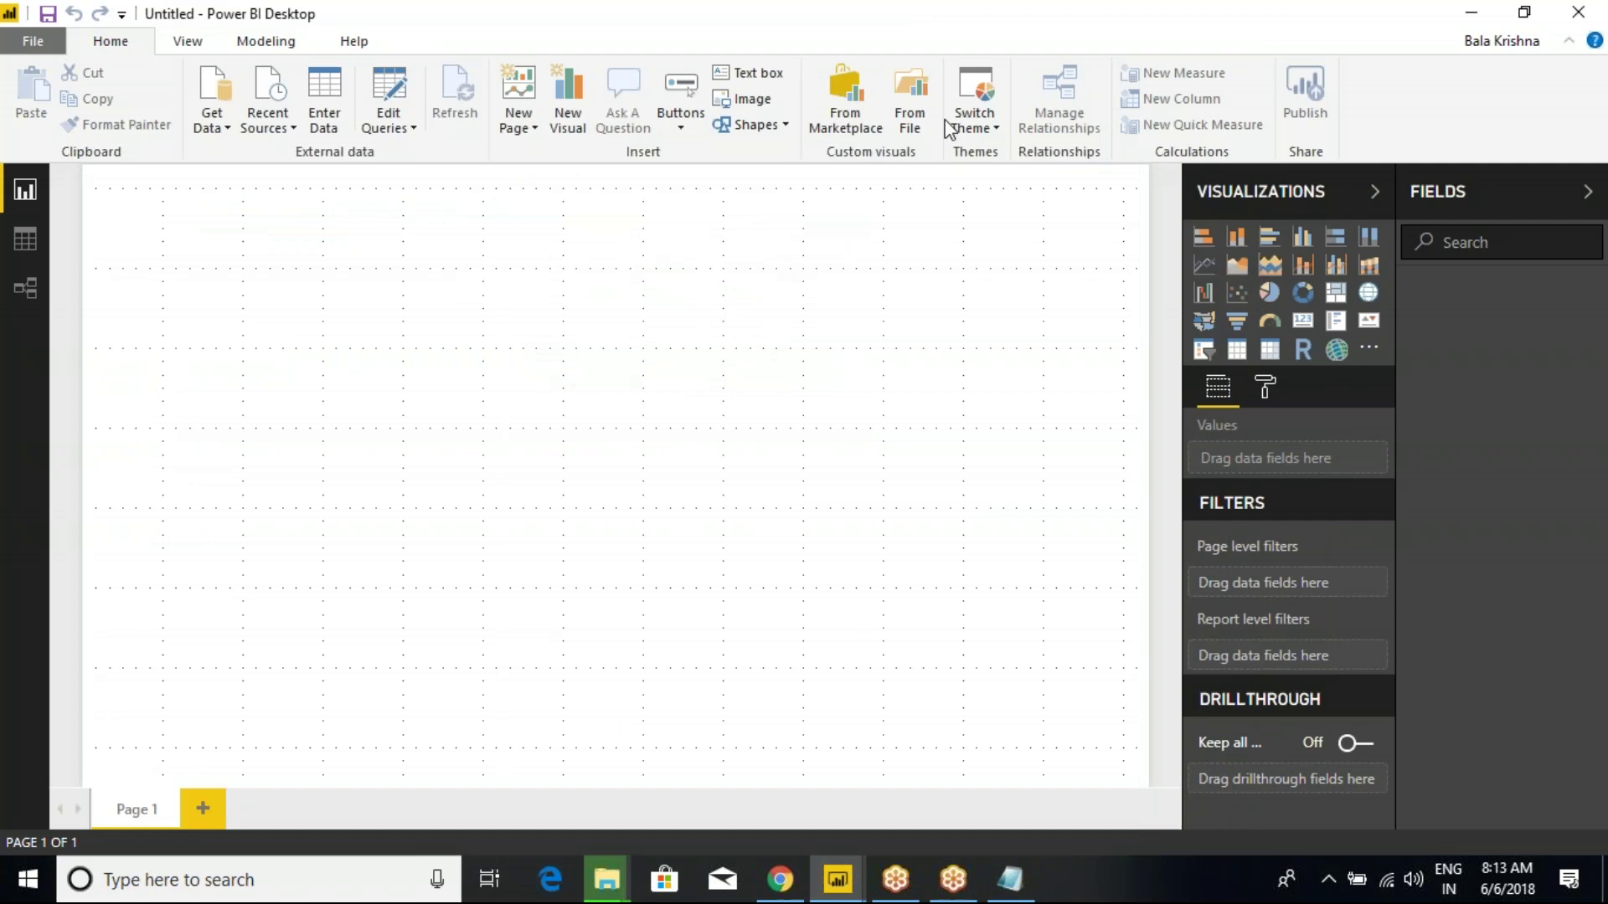
# Reopen the Emp workbook through Excel import and load Sheet1 into the report.
pyautogui.click(217, 137)
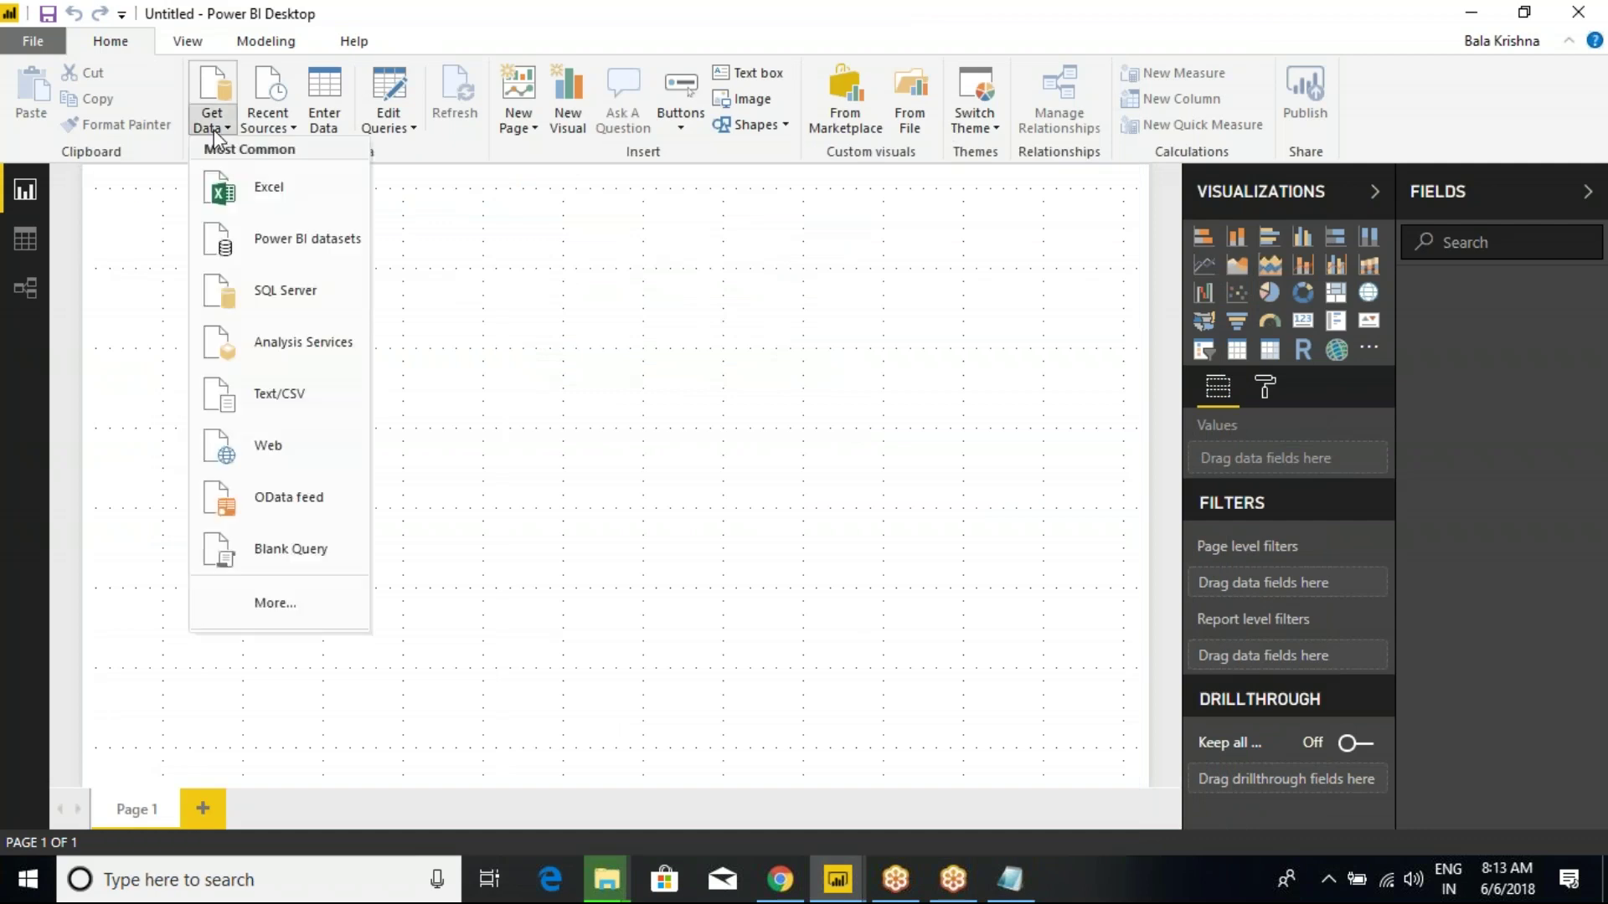
pyautogui.click(255, 205)
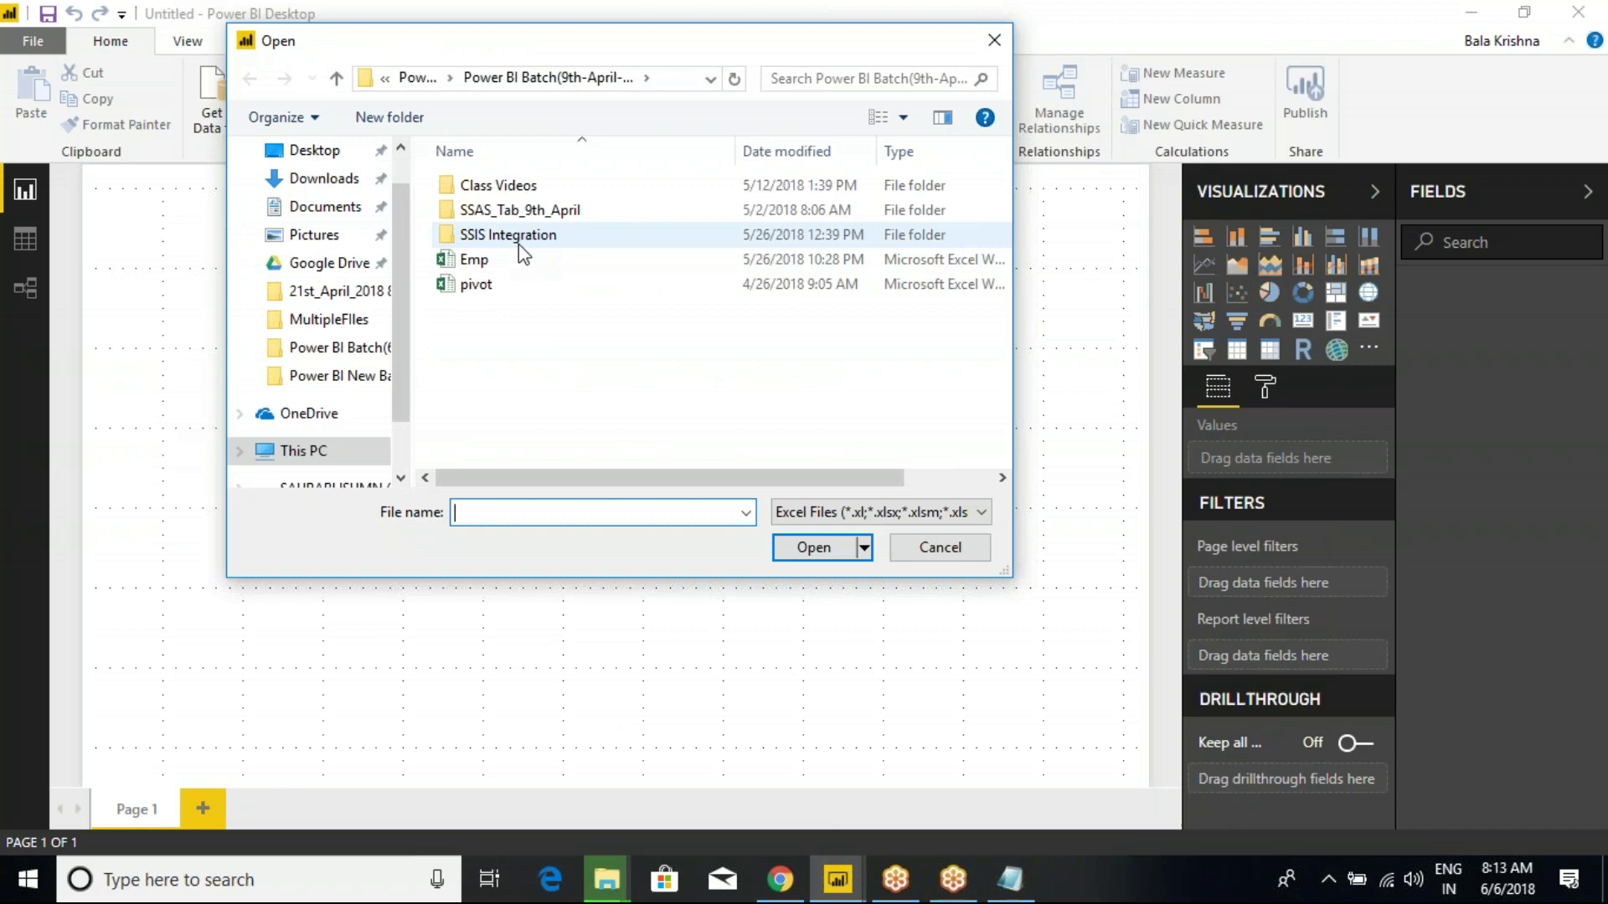
pyautogui.click(486, 265)
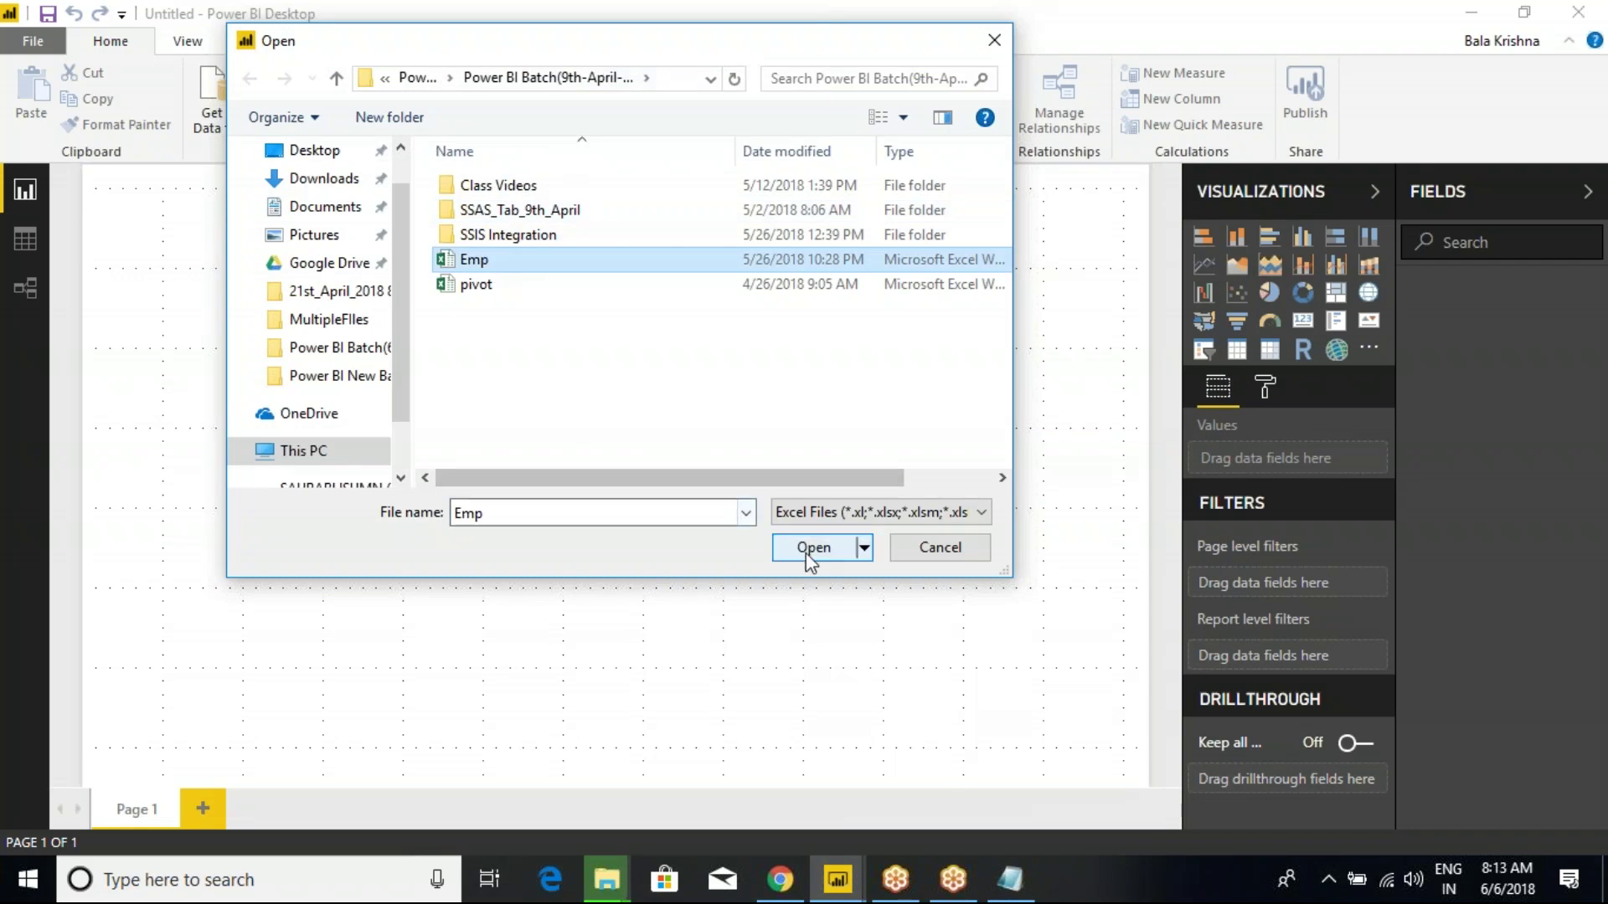
pyautogui.click(812, 549)
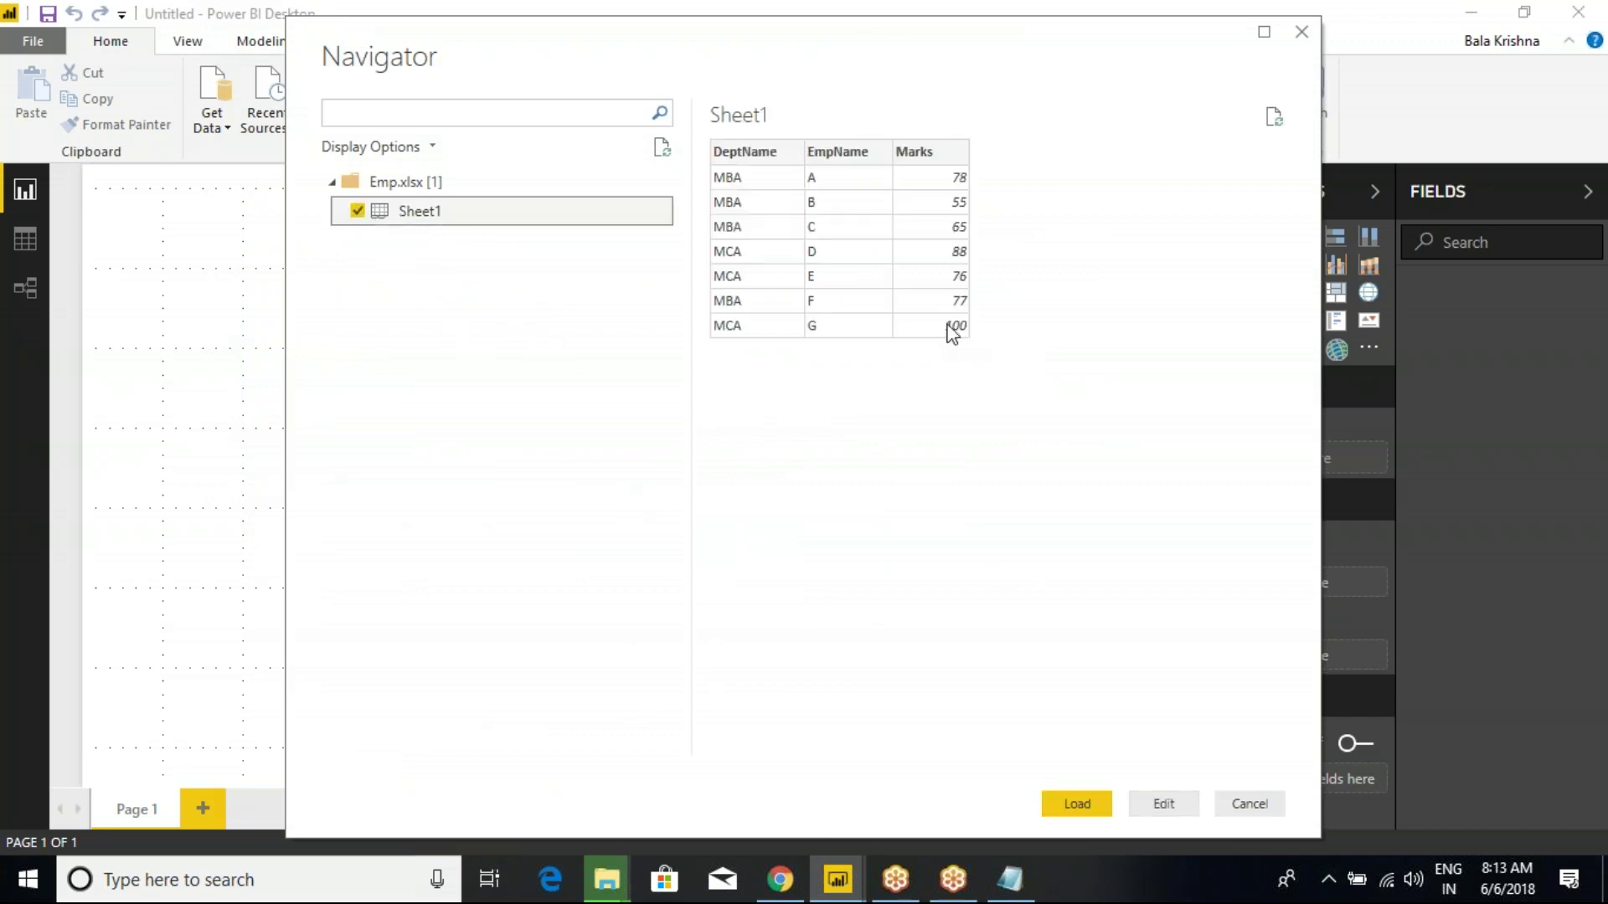
pyautogui.click(1079, 806)
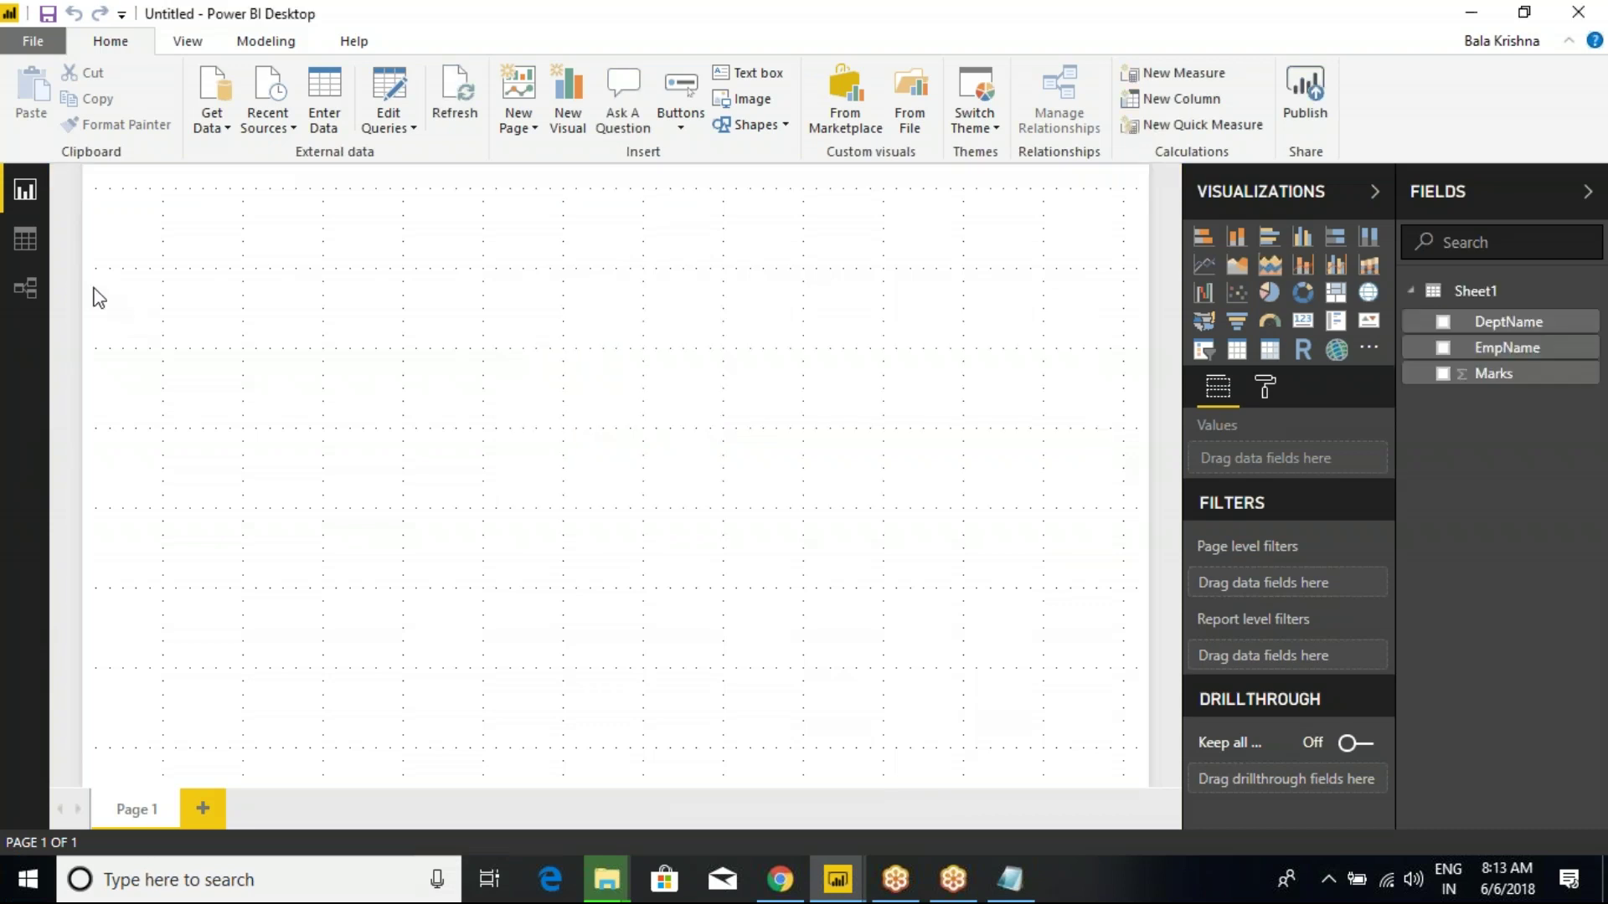
pyautogui.click(29, 244)
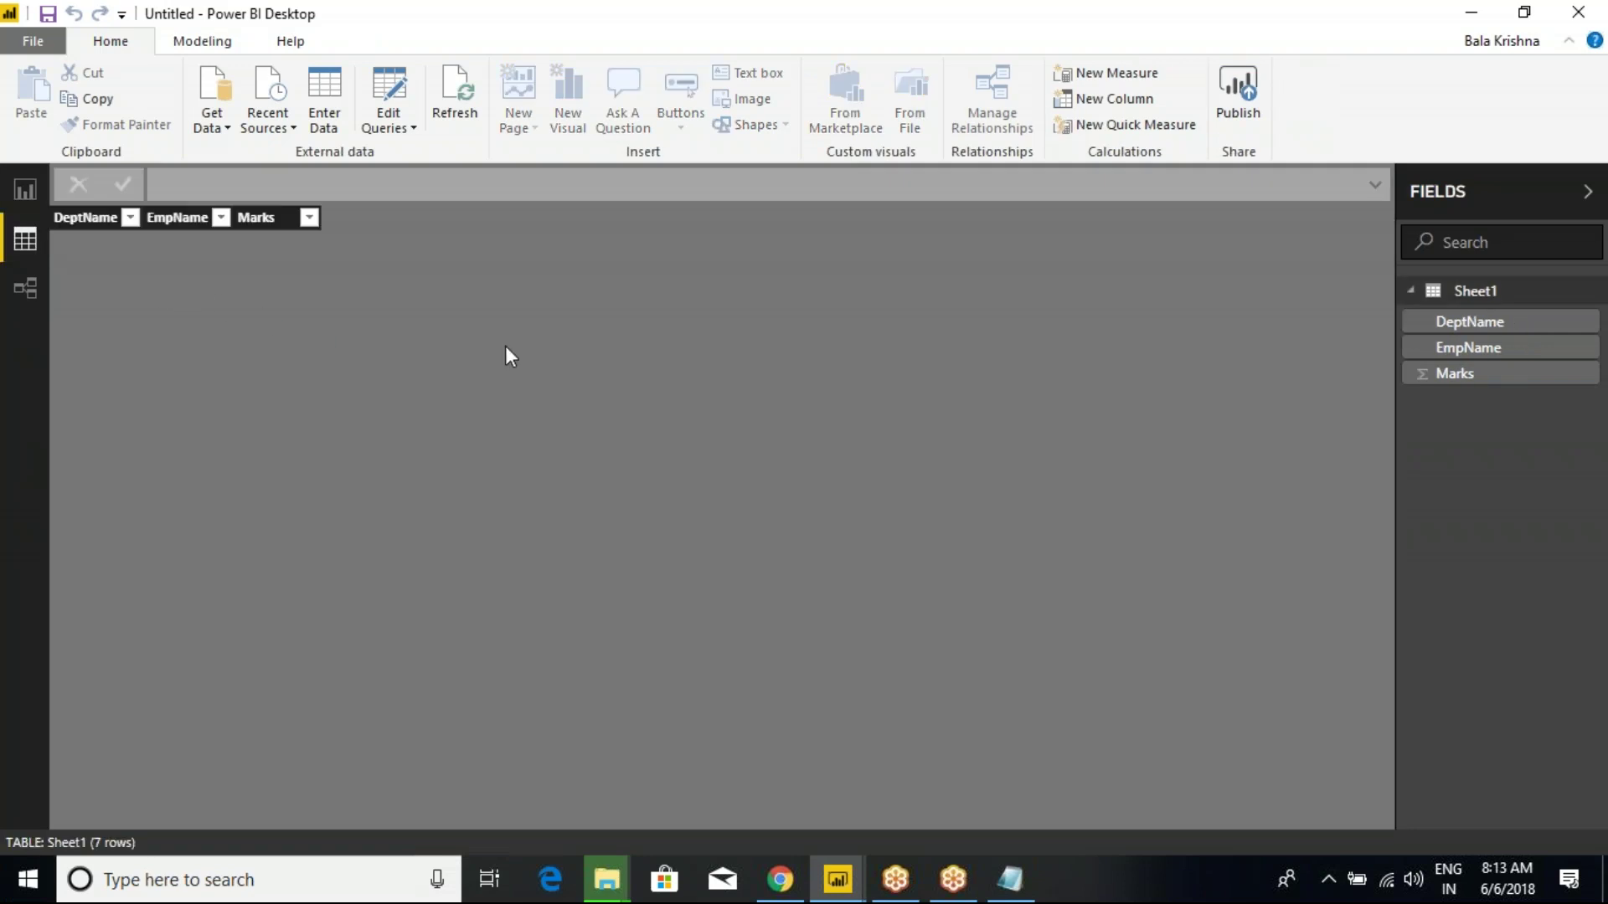
pyautogui.click(130, 217)
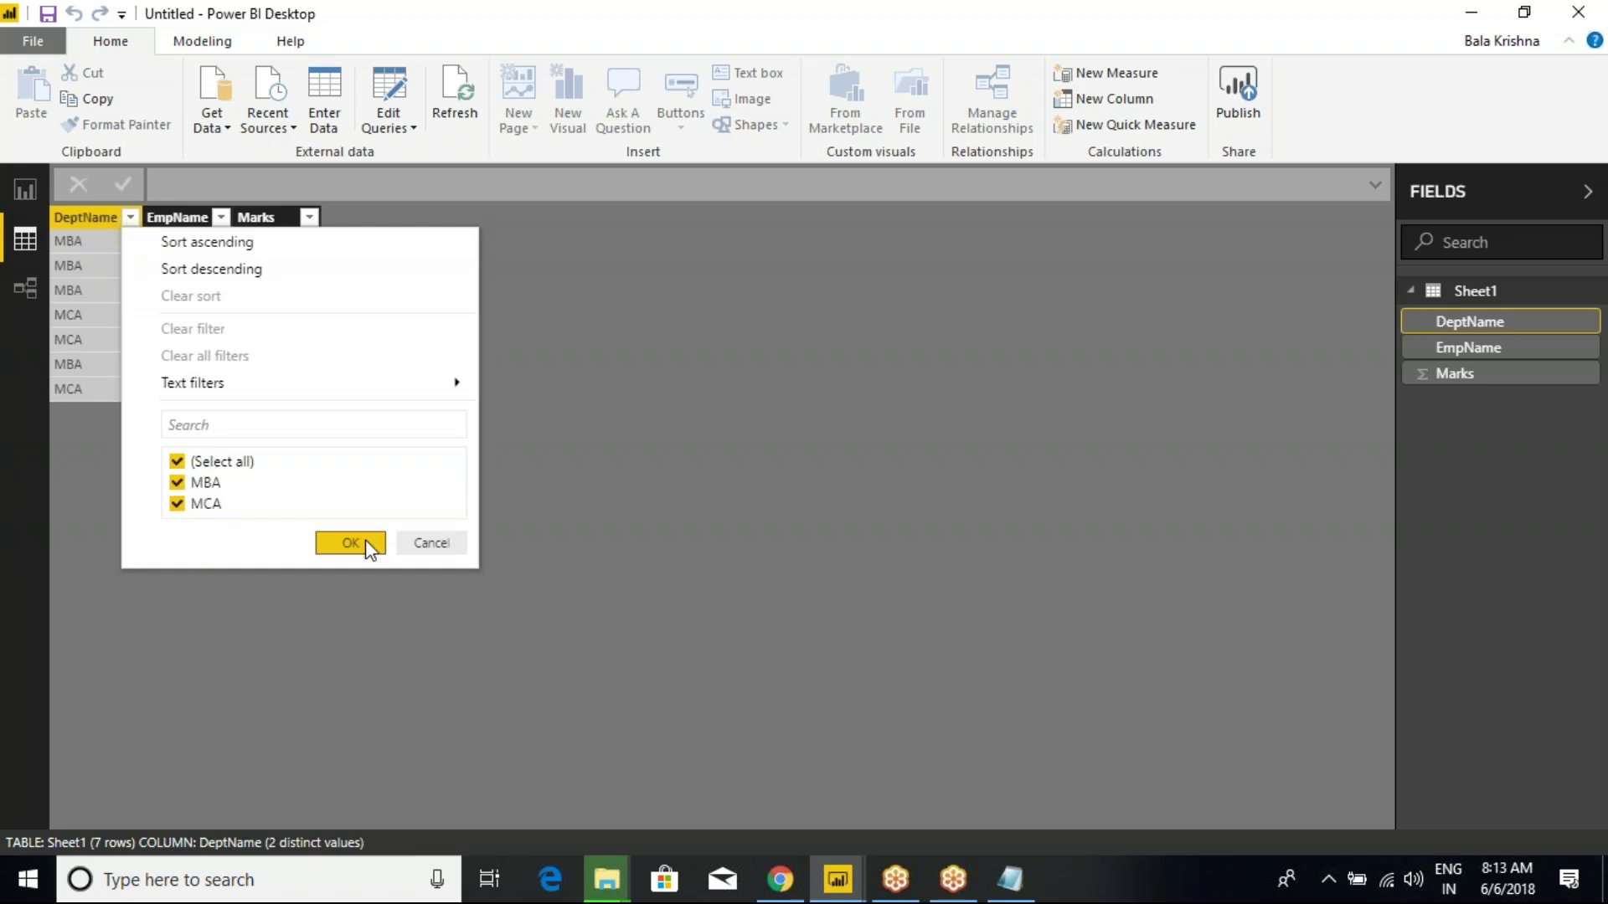
pyautogui.click(366, 543)
pyautogui.click(129, 217)
pyautogui.click(177, 461)
pyautogui.click(177, 483)
pyautogui.click(345, 543)
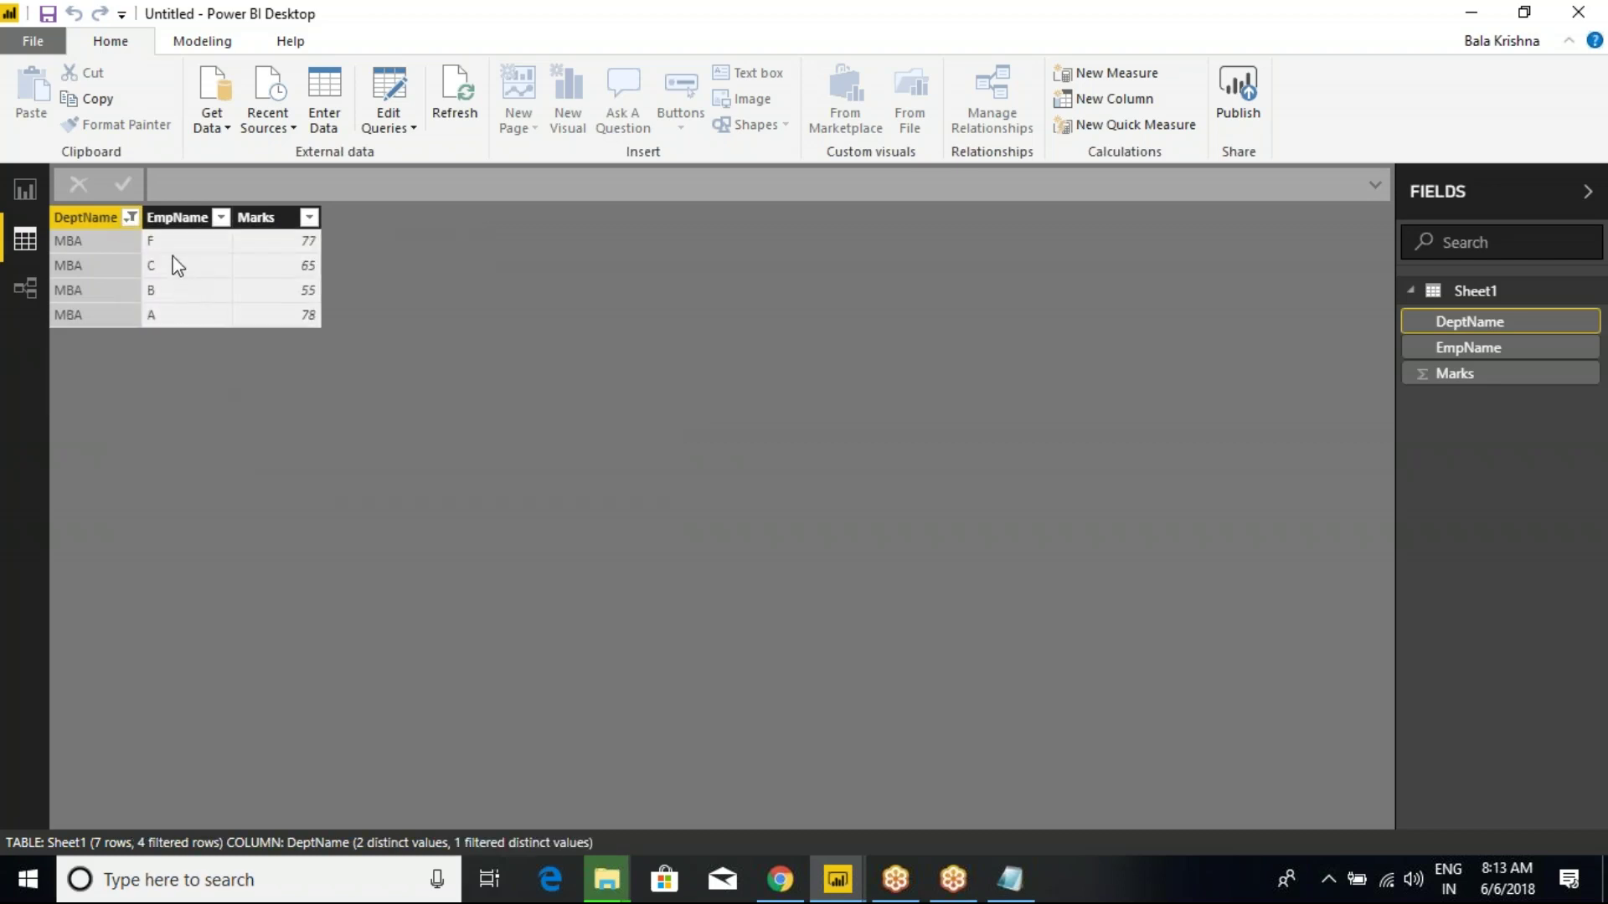
pyautogui.click(129, 219)
pyautogui.click(177, 462)
pyautogui.click(177, 462)
pyautogui.click(176, 504)
pyautogui.click(347, 545)
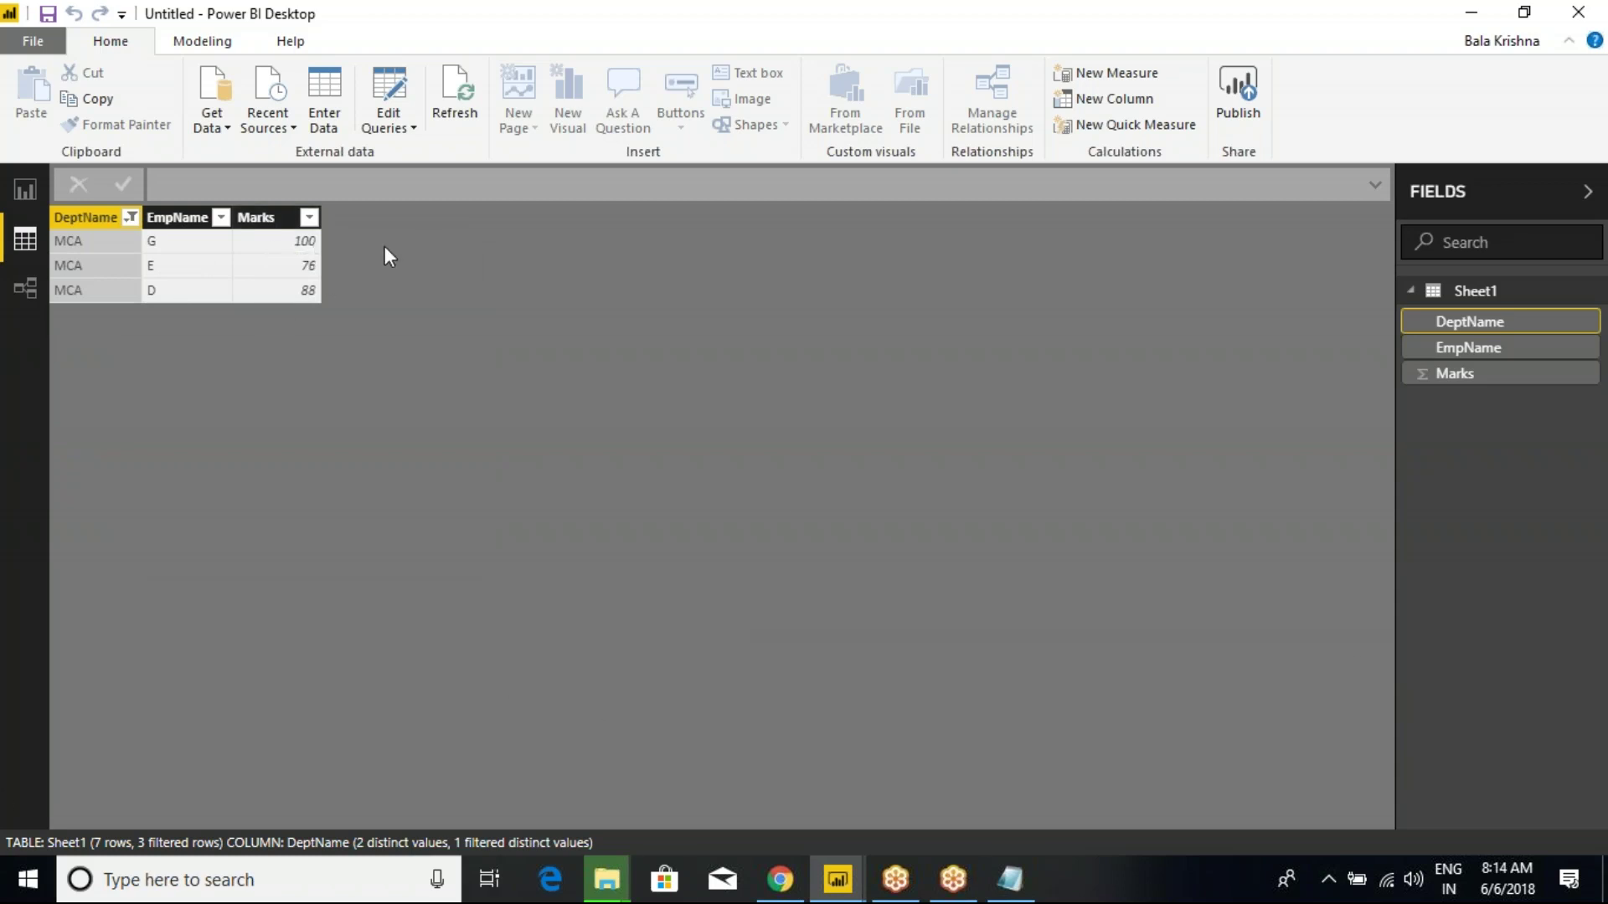
pyautogui.click(131, 218)
pyautogui.click(177, 461)
pyautogui.click(177, 462)
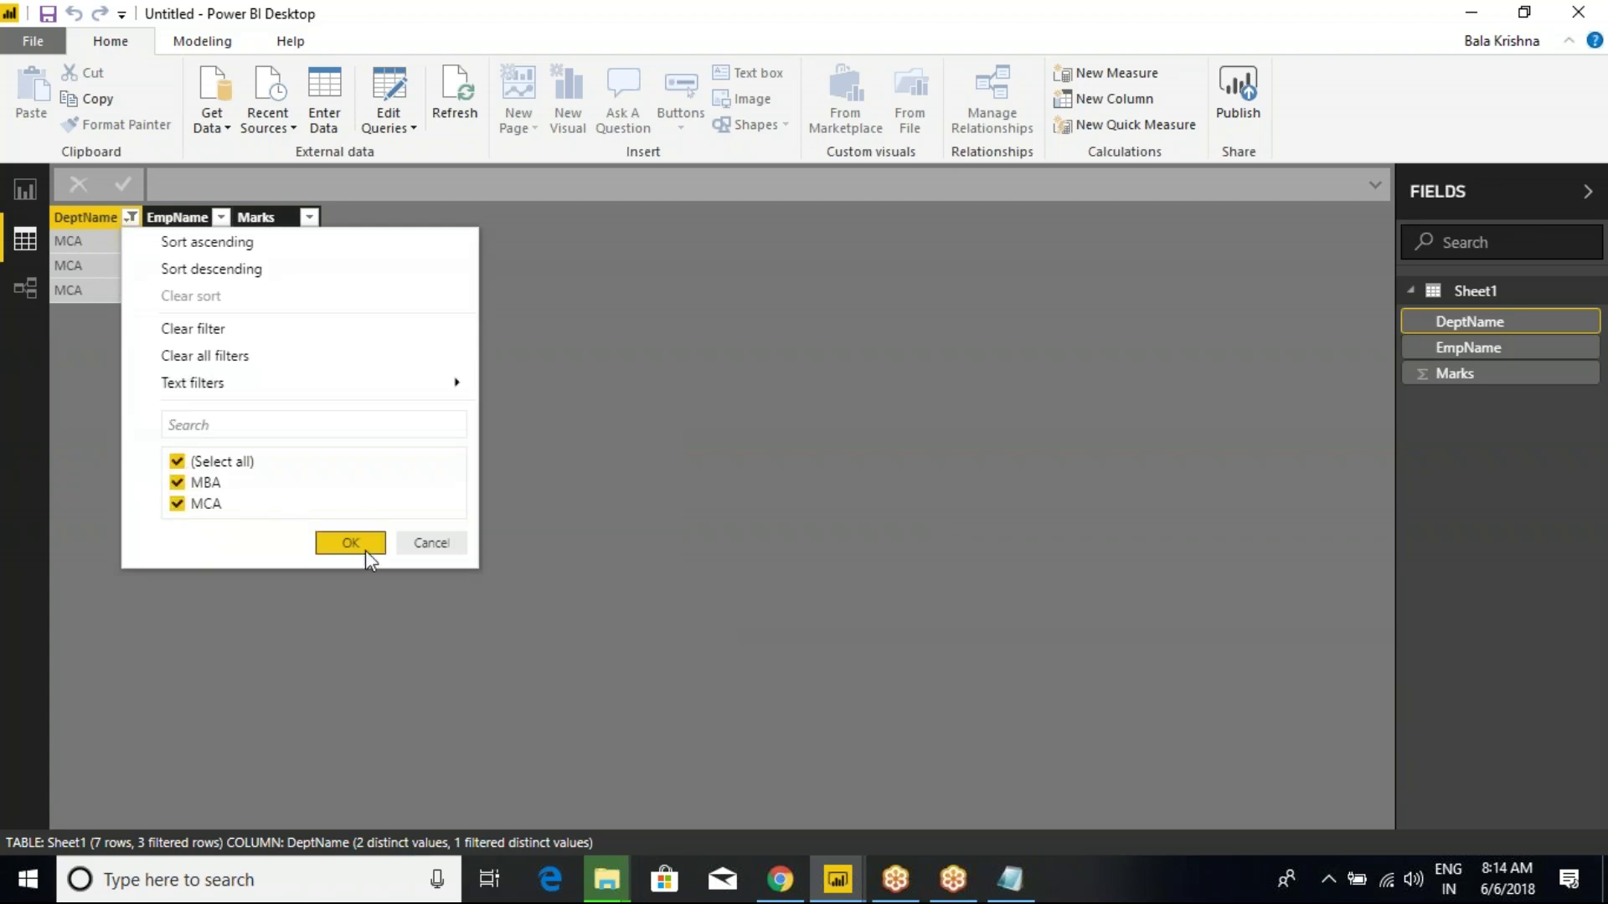
pyautogui.click(350, 543)
pyautogui.click(25, 189)
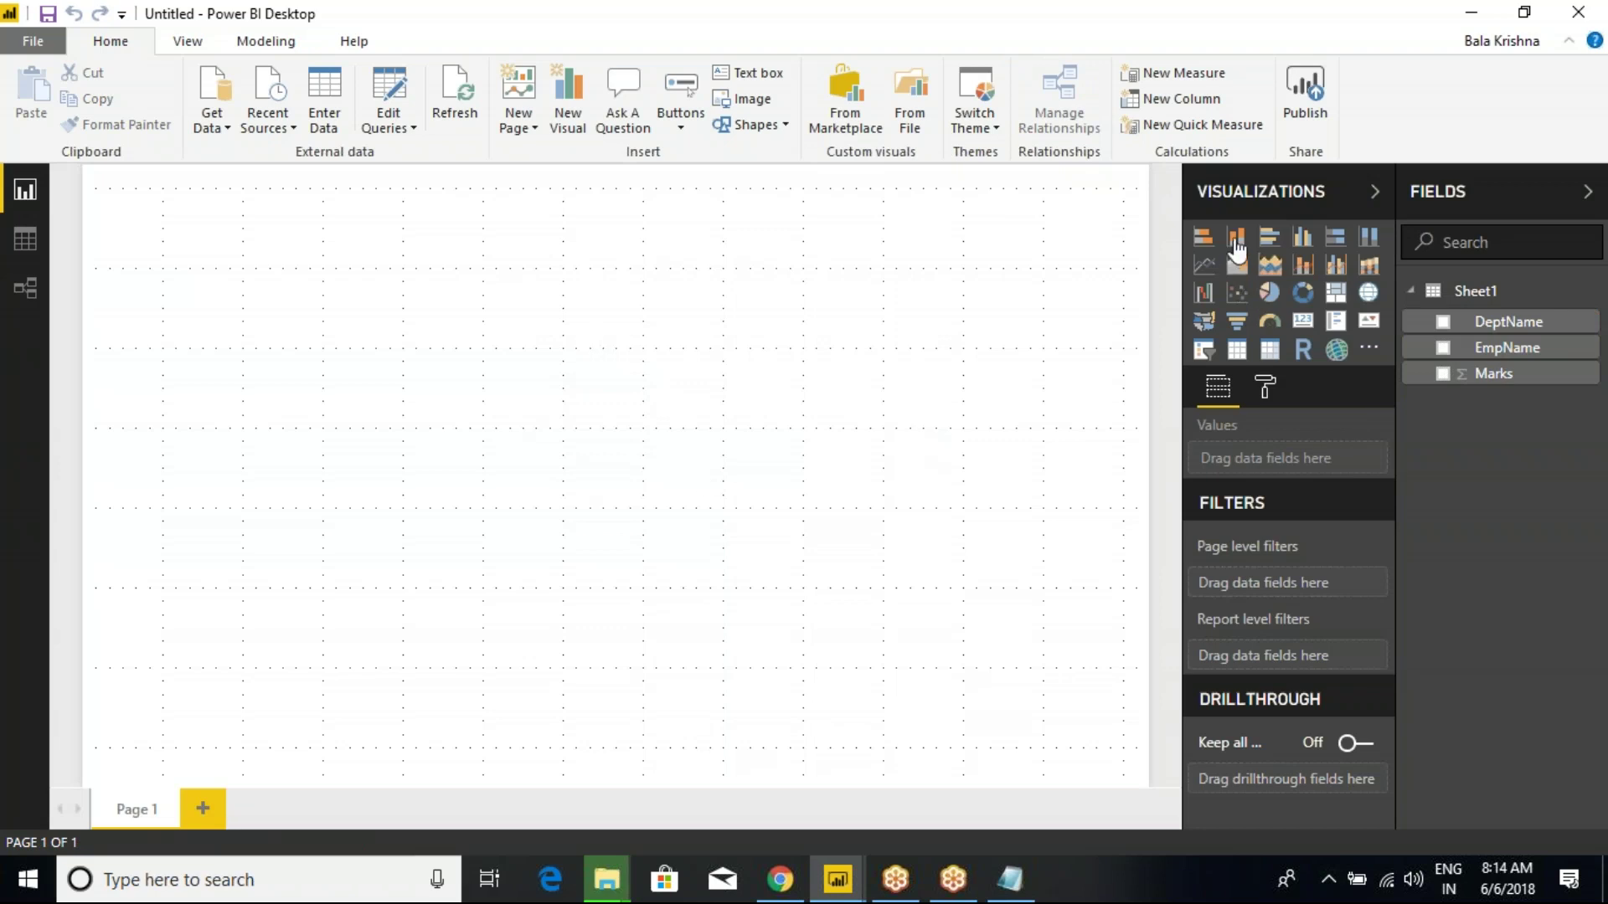
# Add a table visual and size it at the canvas's top-left.
pyautogui.click(1239, 349)
pyautogui.moveTo(263, 310); pyautogui.dragTo(637, 300)
pyautogui.moveTo(696, 426); pyautogui.dragTo(832, 452)
pyautogui.moveTo(698, 299); pyautogui.dragTo(339, 293)
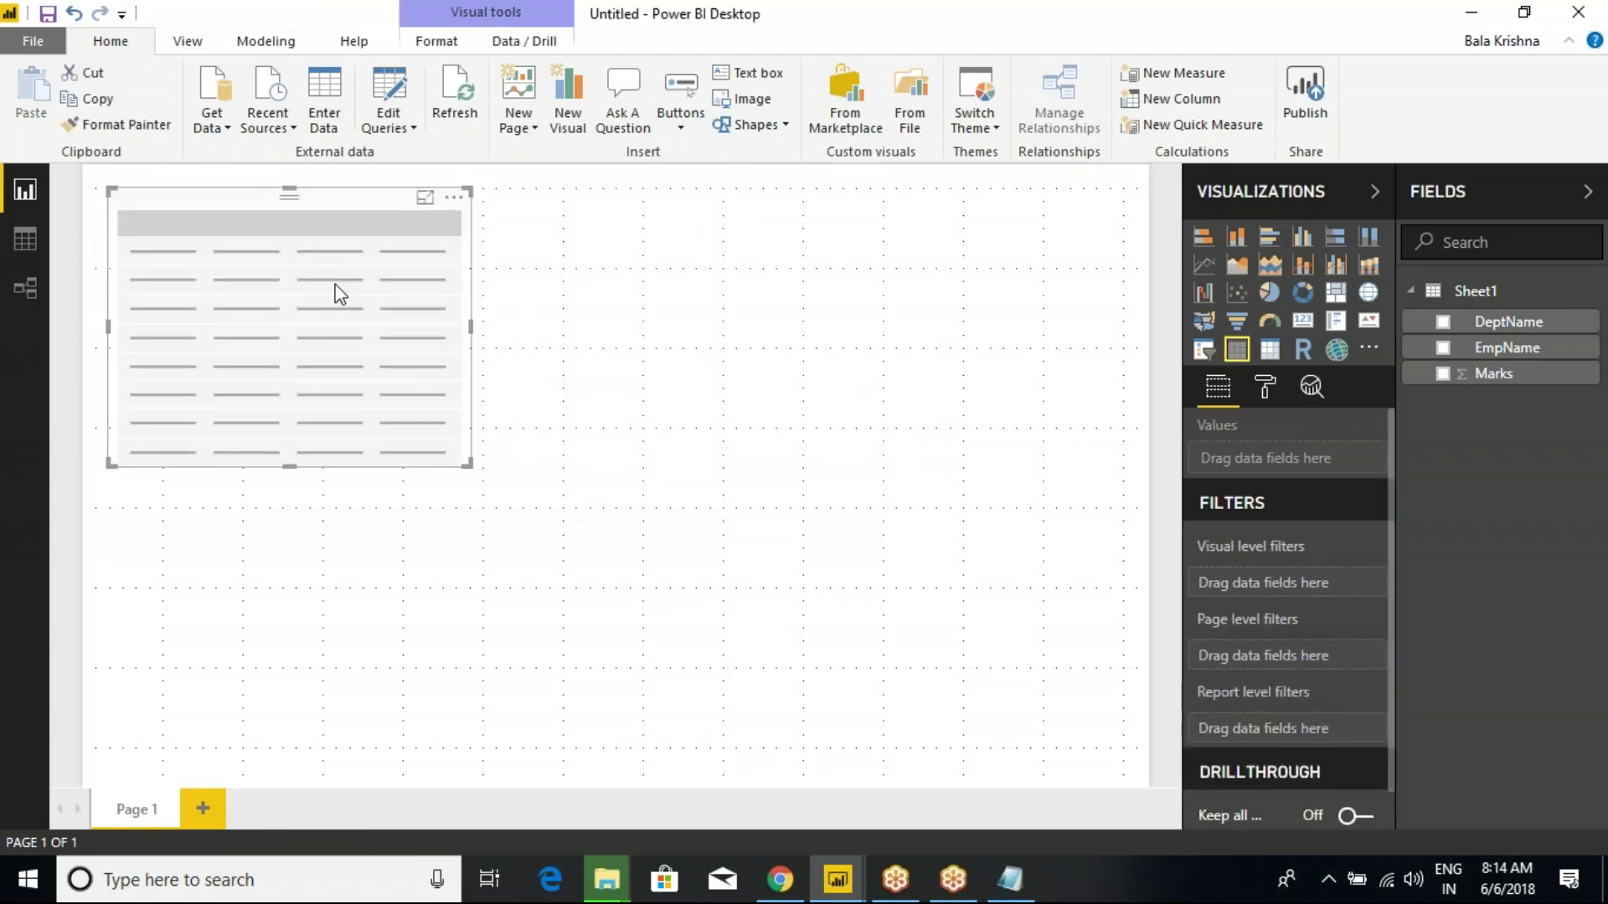
# Add DeptName, EmpName and Marks to the table, setting Marks to Don't summarize.
pyautogui.click(1443, 322)
pyautogui.click(1443, 346)
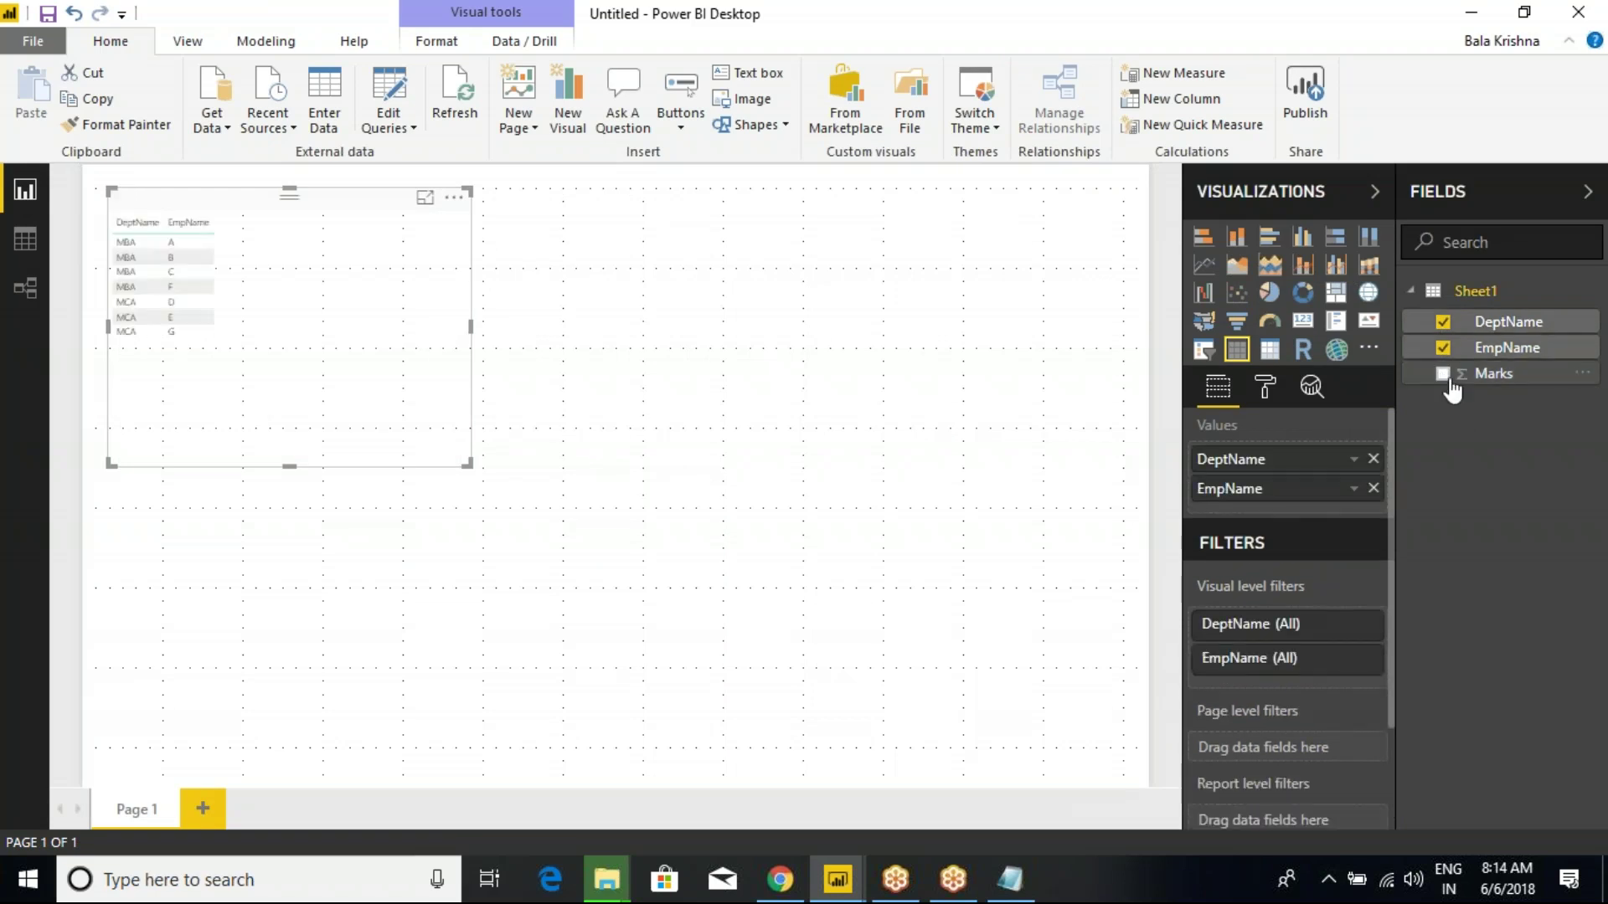
pyautogui.click(1443, 374)
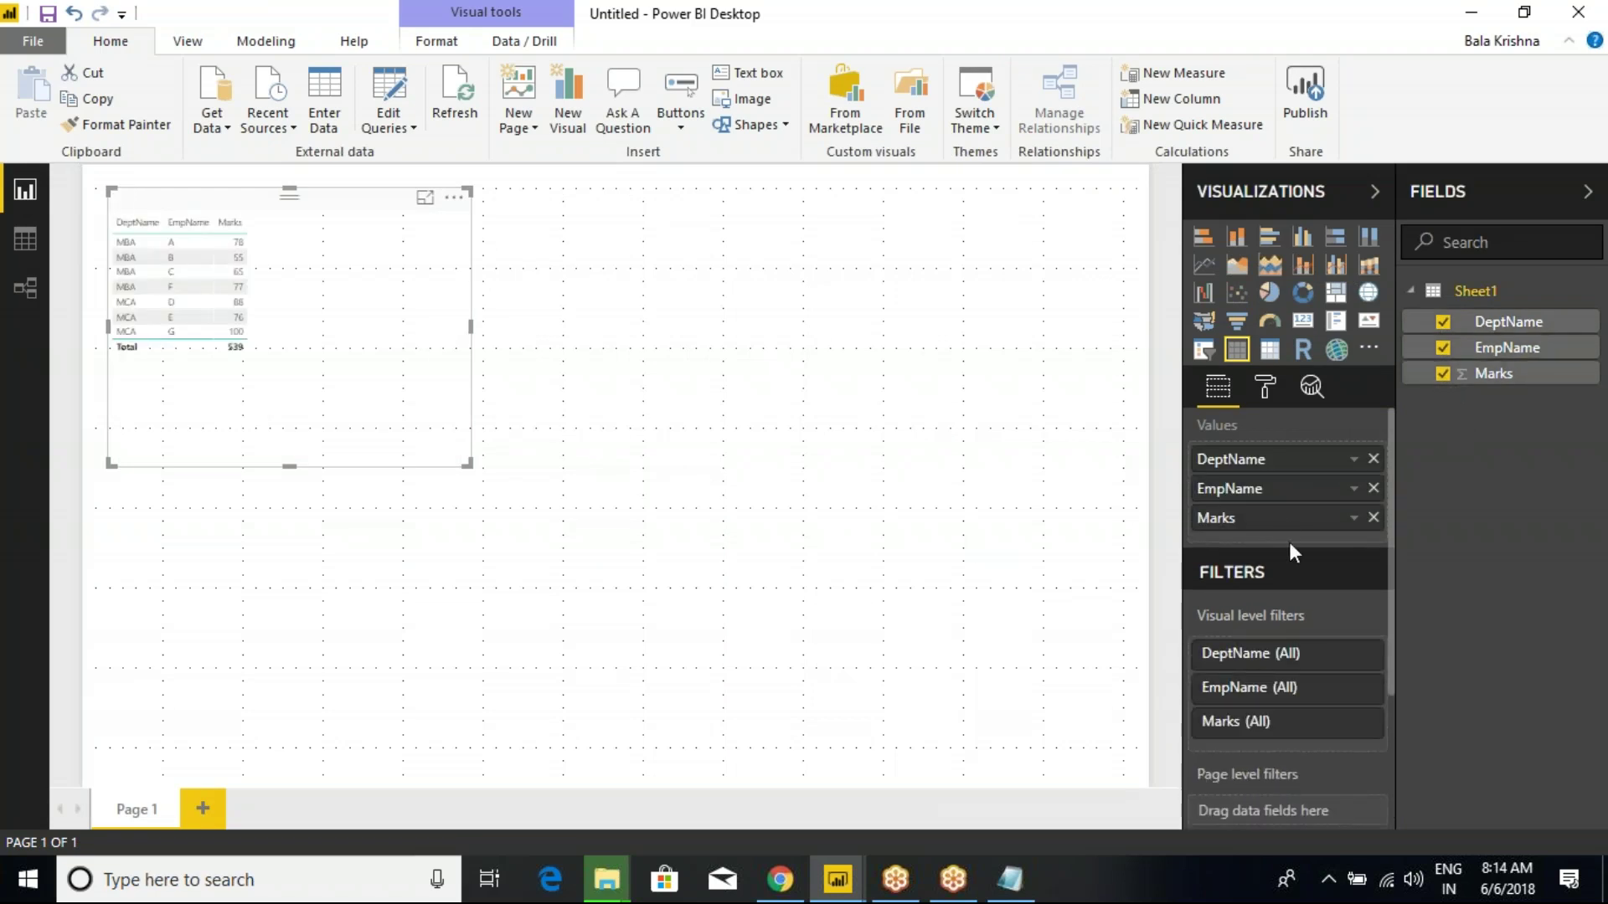
pyautogui.rightClick(1290, 519)
pyautogui.click(1357, 311)
pyautogui.rightClick(1248, 497)
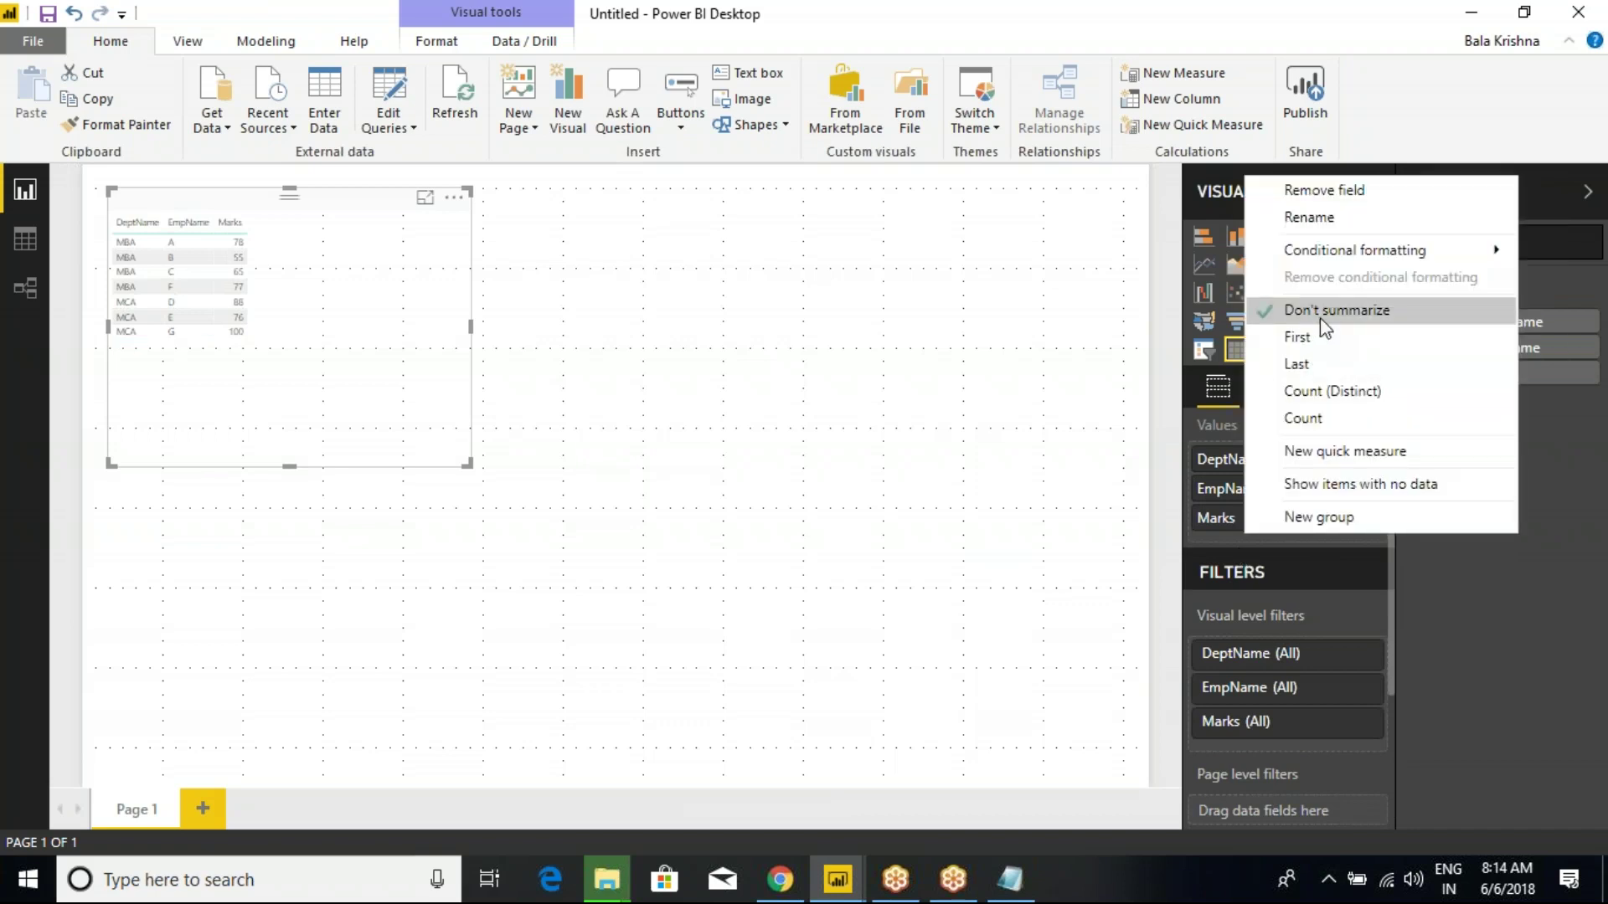
pyautogui.rightClick(1231, 465)
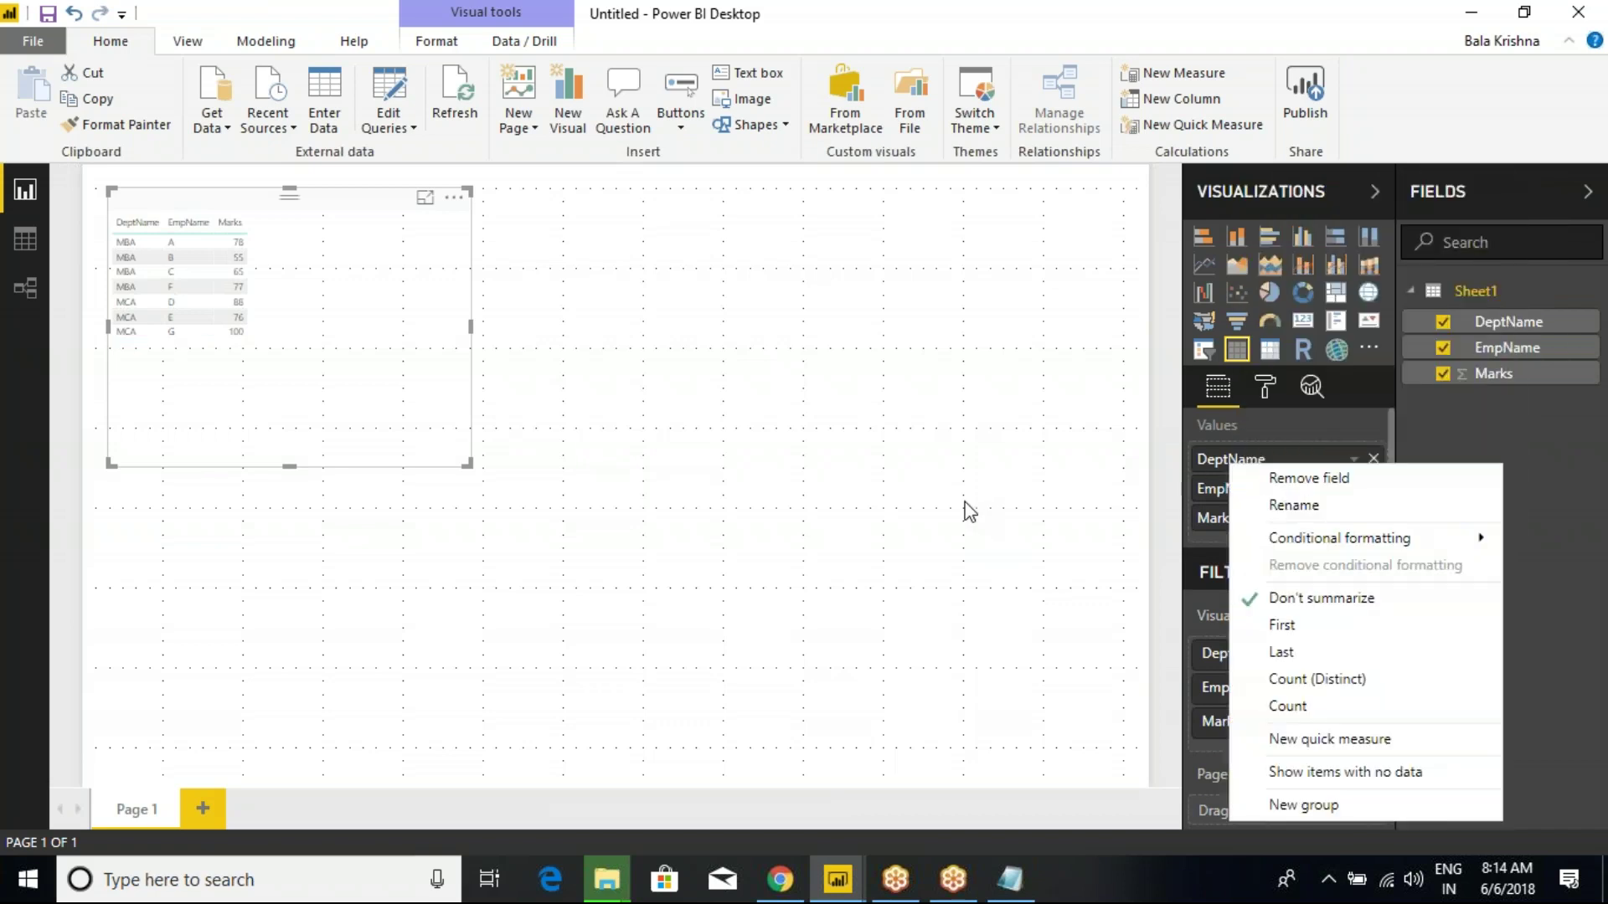
pyautogui.click(969, 511)
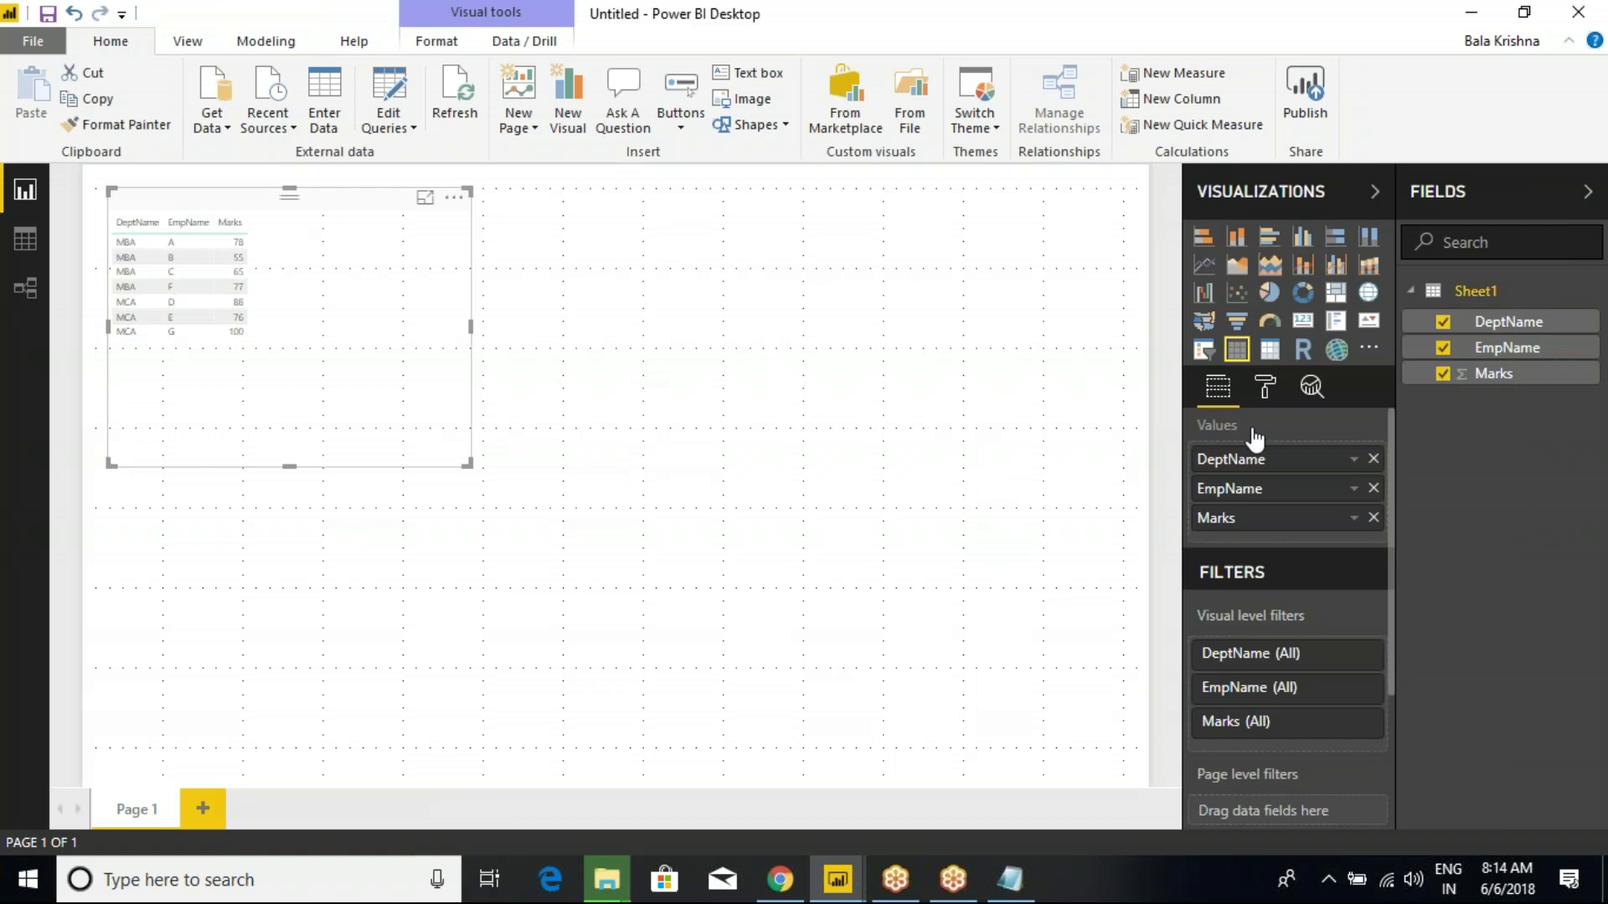
# Raise the table's Grid text size to 19.
pyautogui.click(1265, 387)
pyautogui.click(1206, 558)
pyautogui.scroll(-3, 1357, 768)
pyautogui.click(1366, 774)
pyautogui.click(1365, 773)
pyautogui.click(1365, 773)
pyautogui.click(1365, 774)
pyautogui.click(1365, 773)
pyautogui.click(1365, 774)
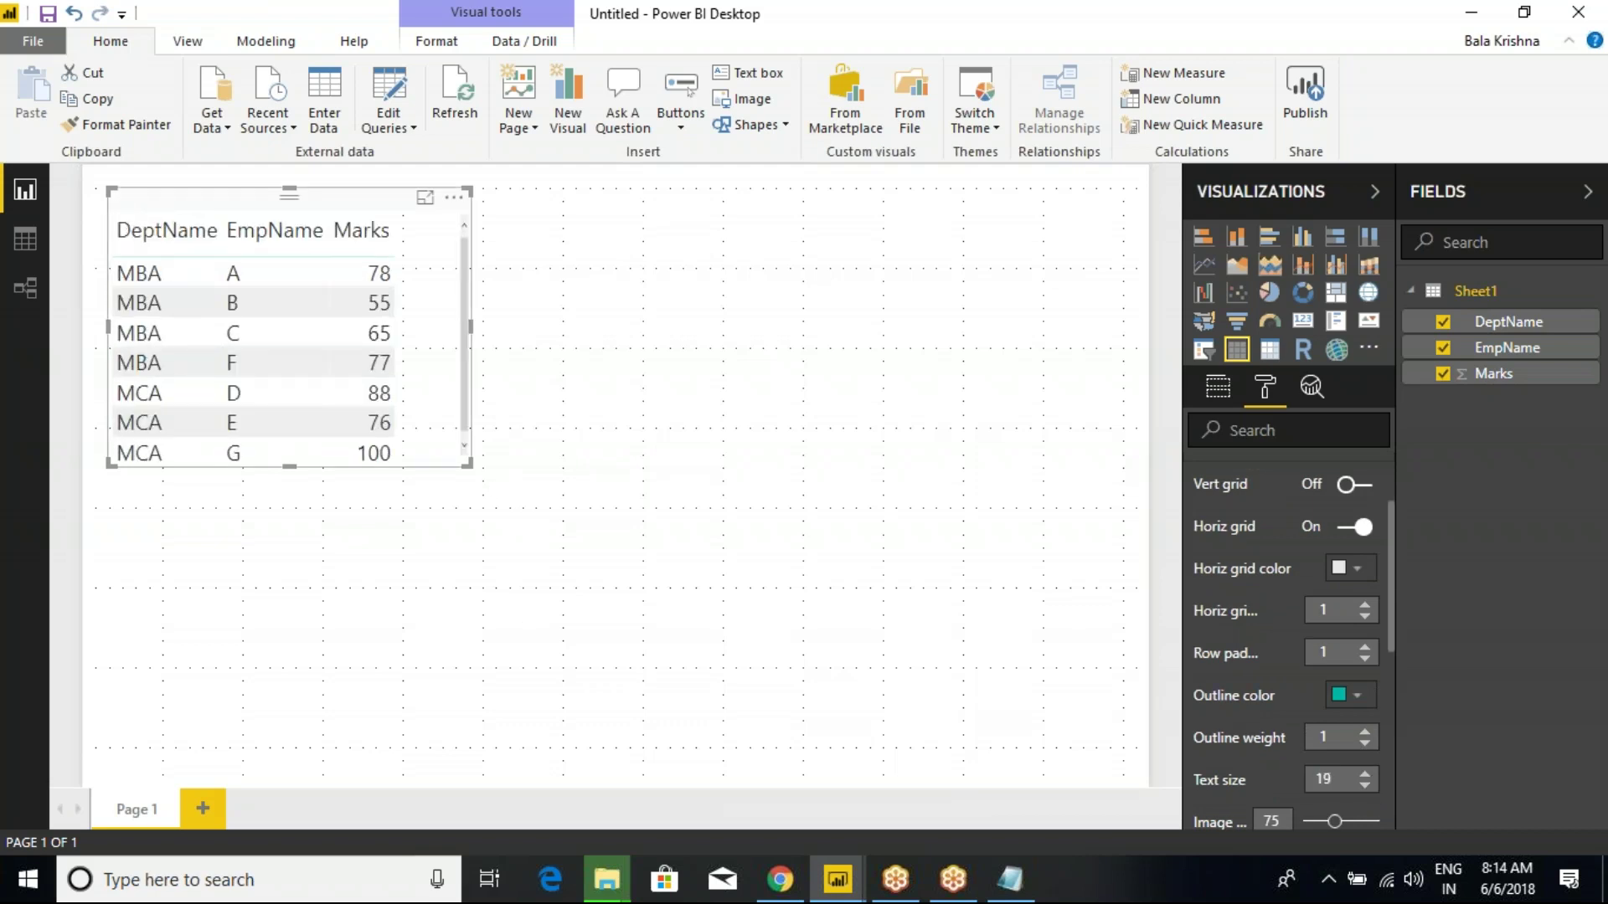
# Reduce the table's Grid text size to 16.
pyautogui.click(474, 463)
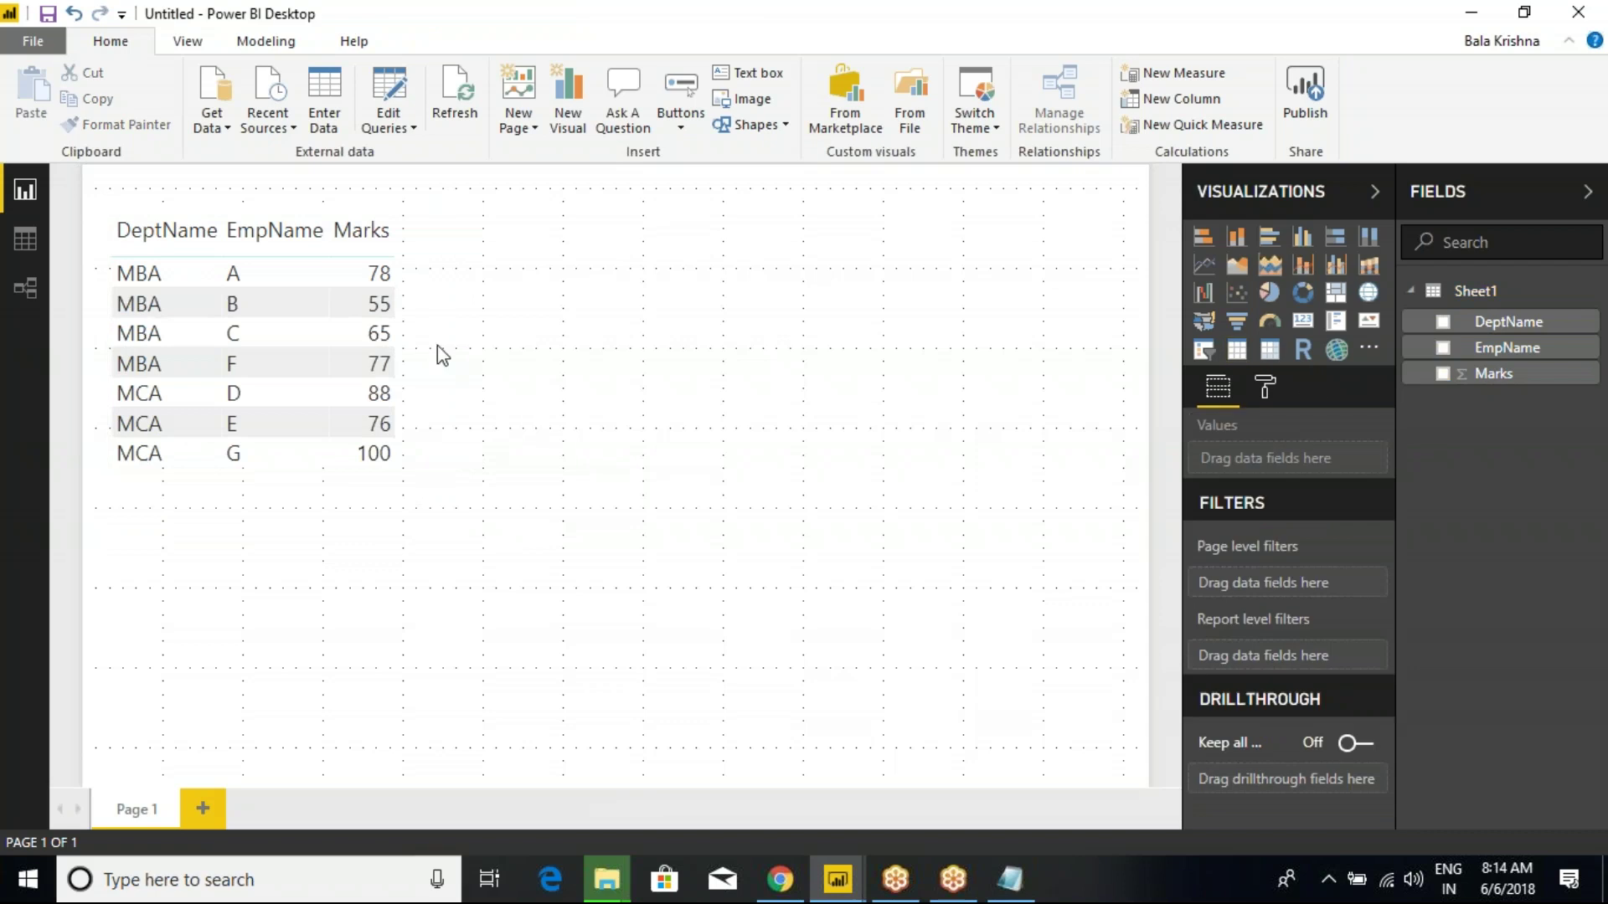
pyautogui.click(315, 214)
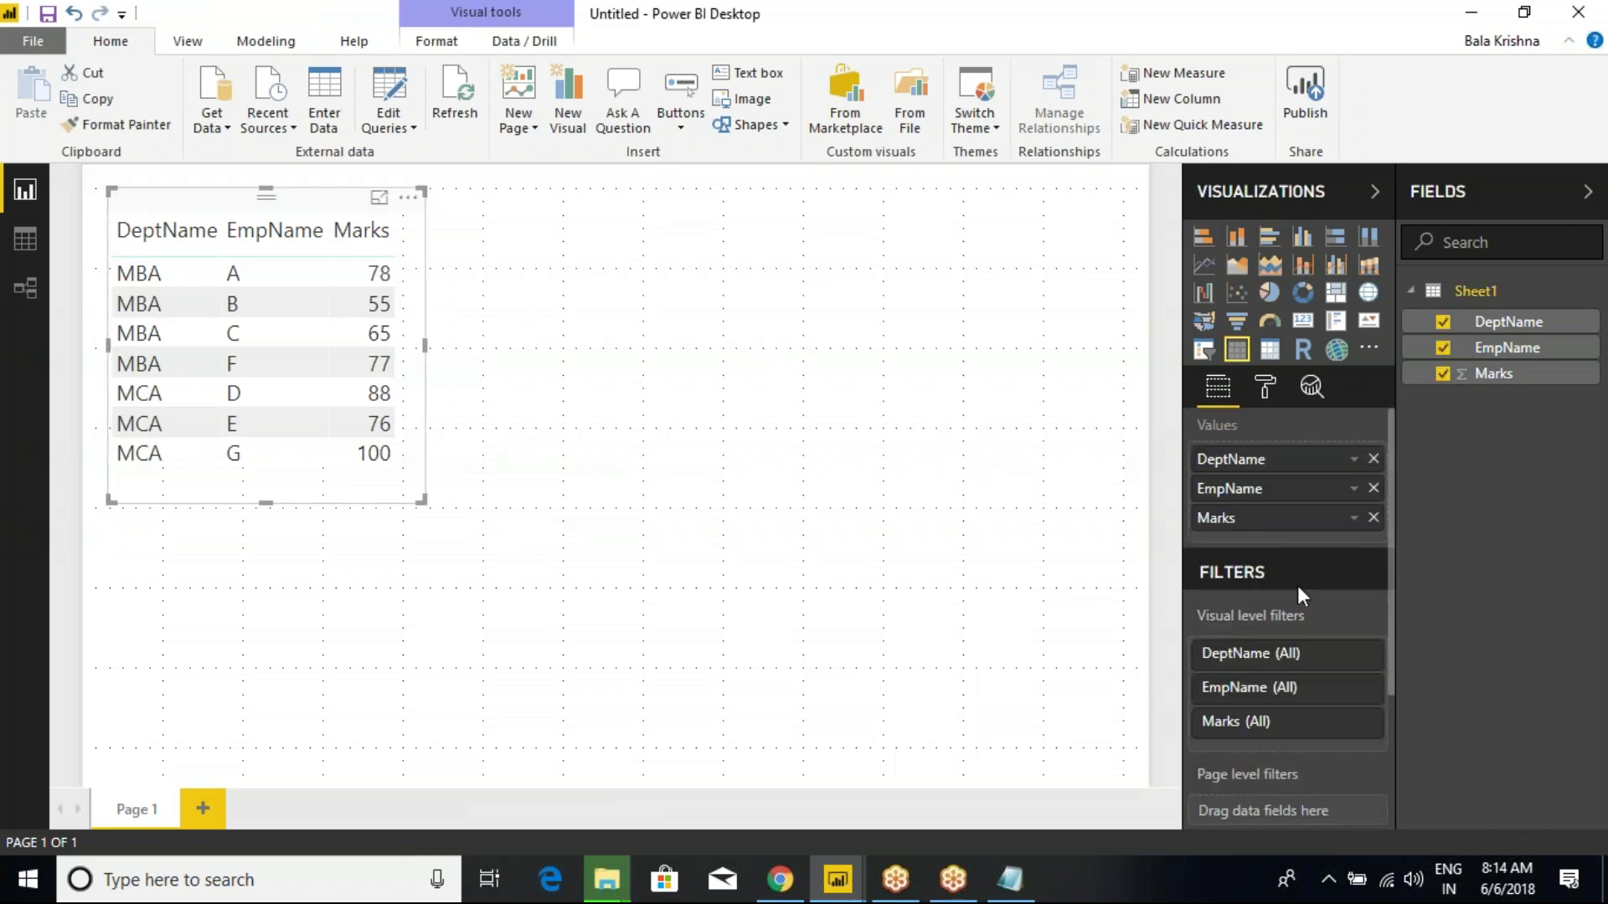
pyautogui.click(1265, 387)
pyautogui.click(1207, 563)
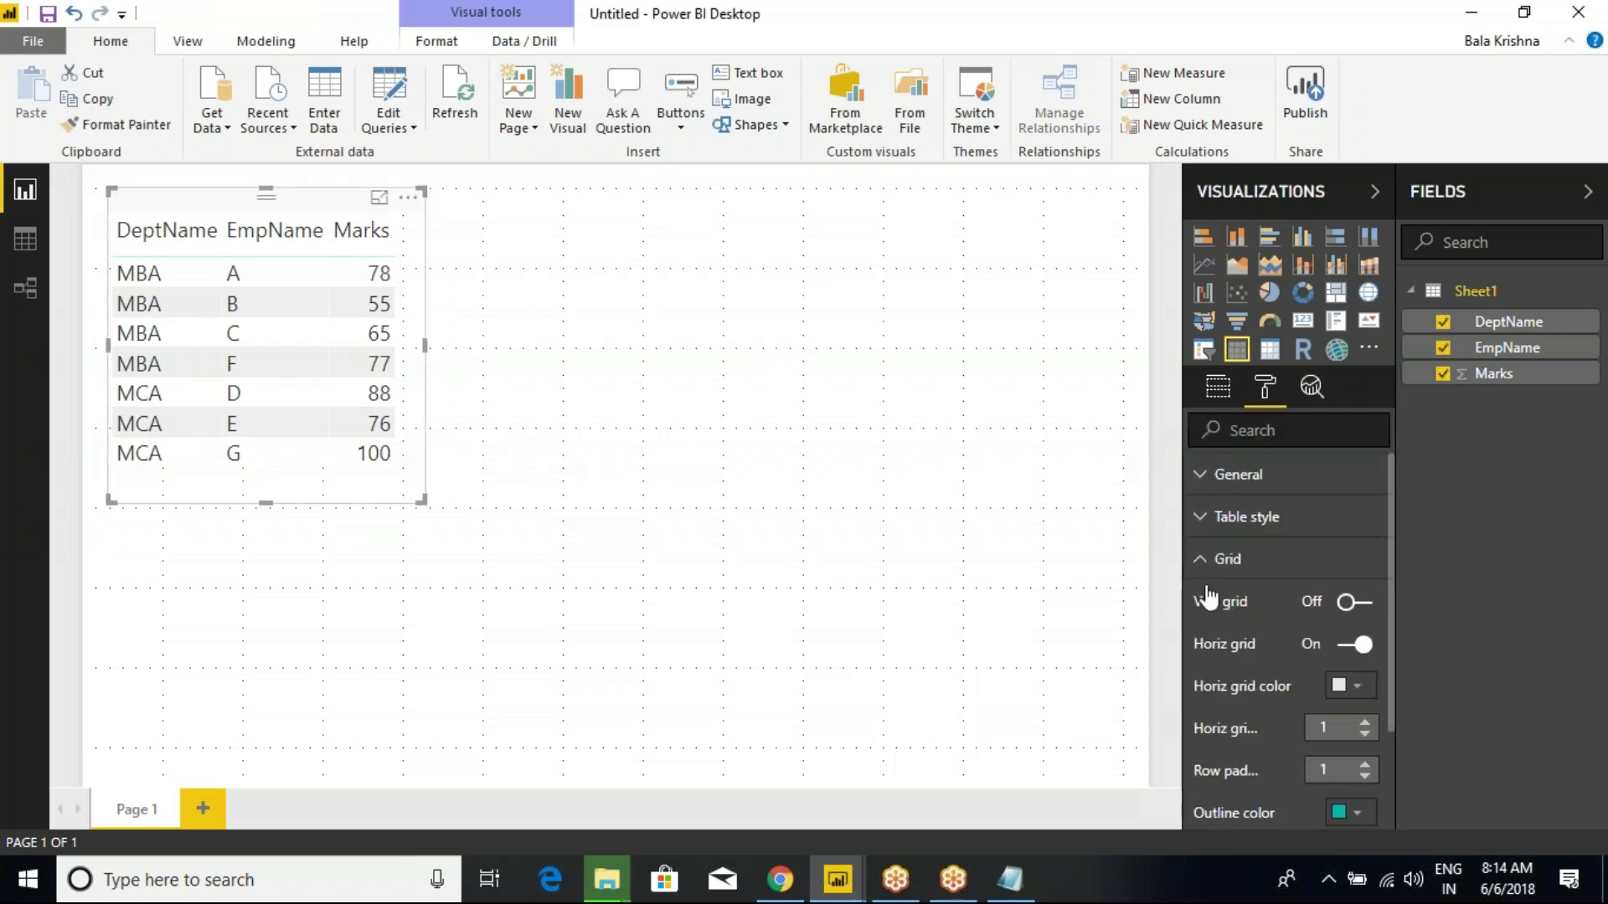
pyautogui.scroll(-5, 1322, 756)
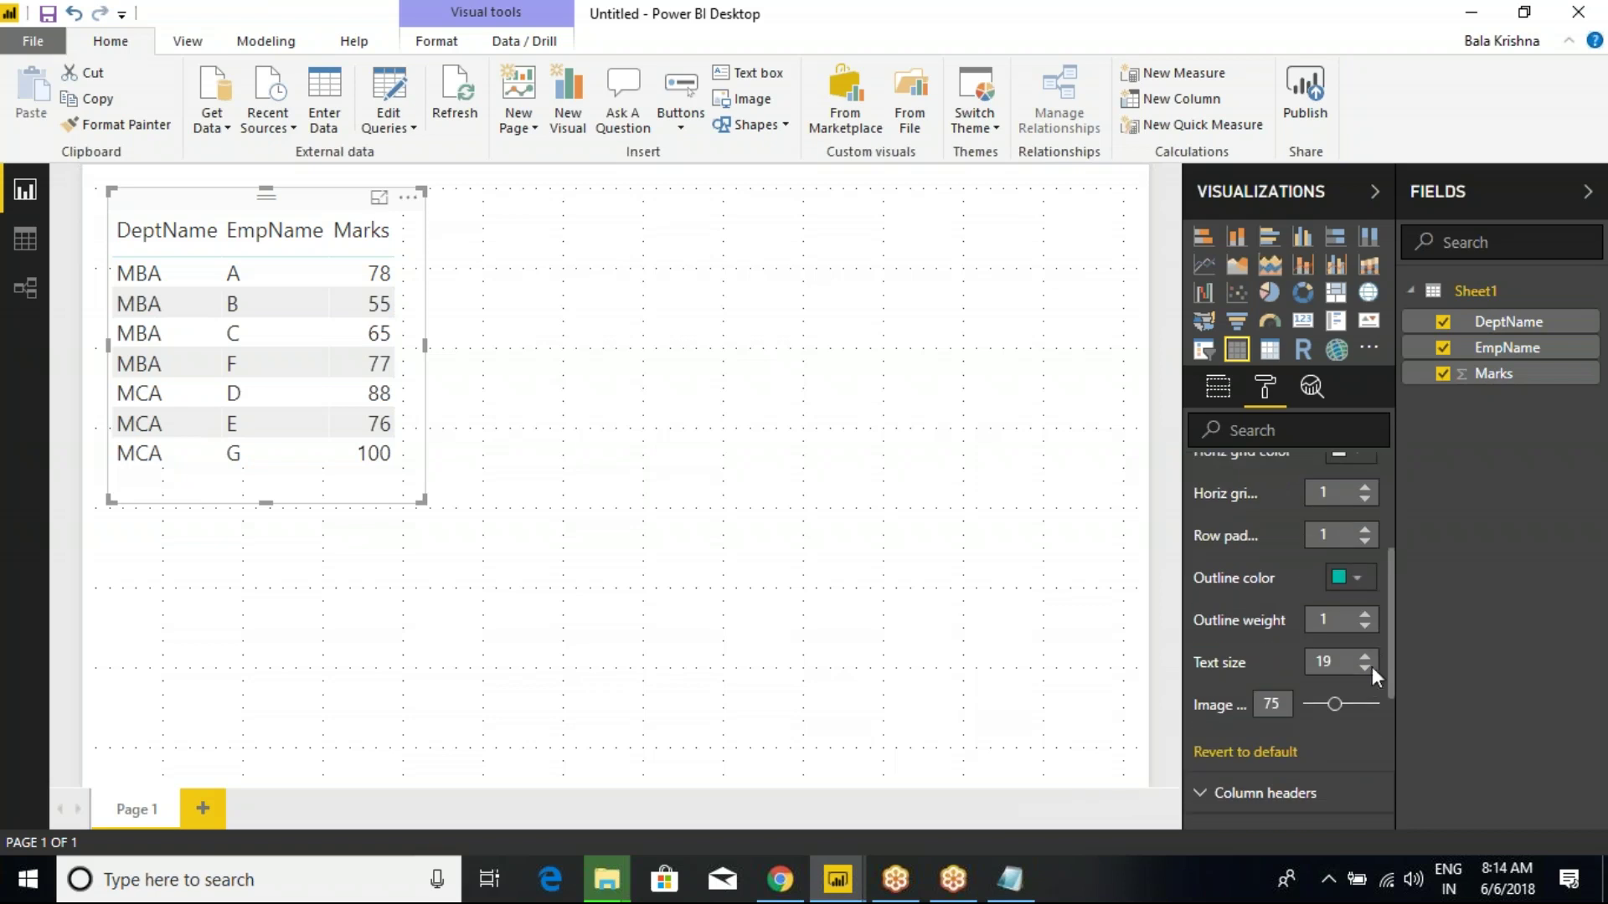
pyautogui.click(1367, 670)
pyautogui.click(1367, 670)
pyautogui.click(1368, 670)
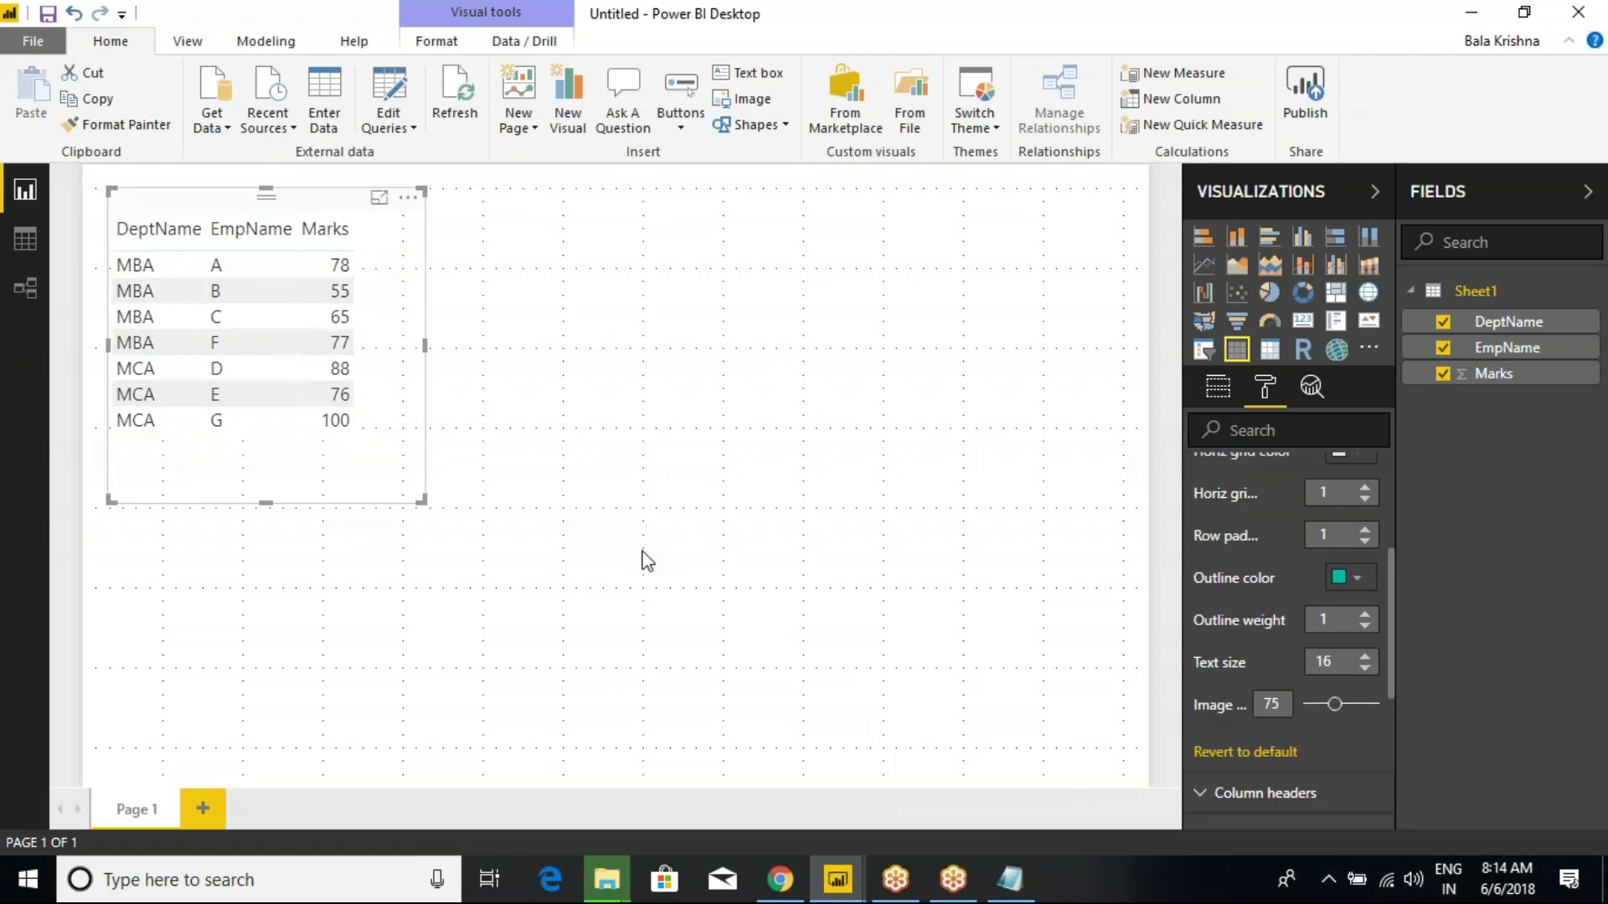
# Shrink the table visual's frame and turn its border on.
pyautogui.moveTo(424, 502); pyautogui.dragTo(409, 435)
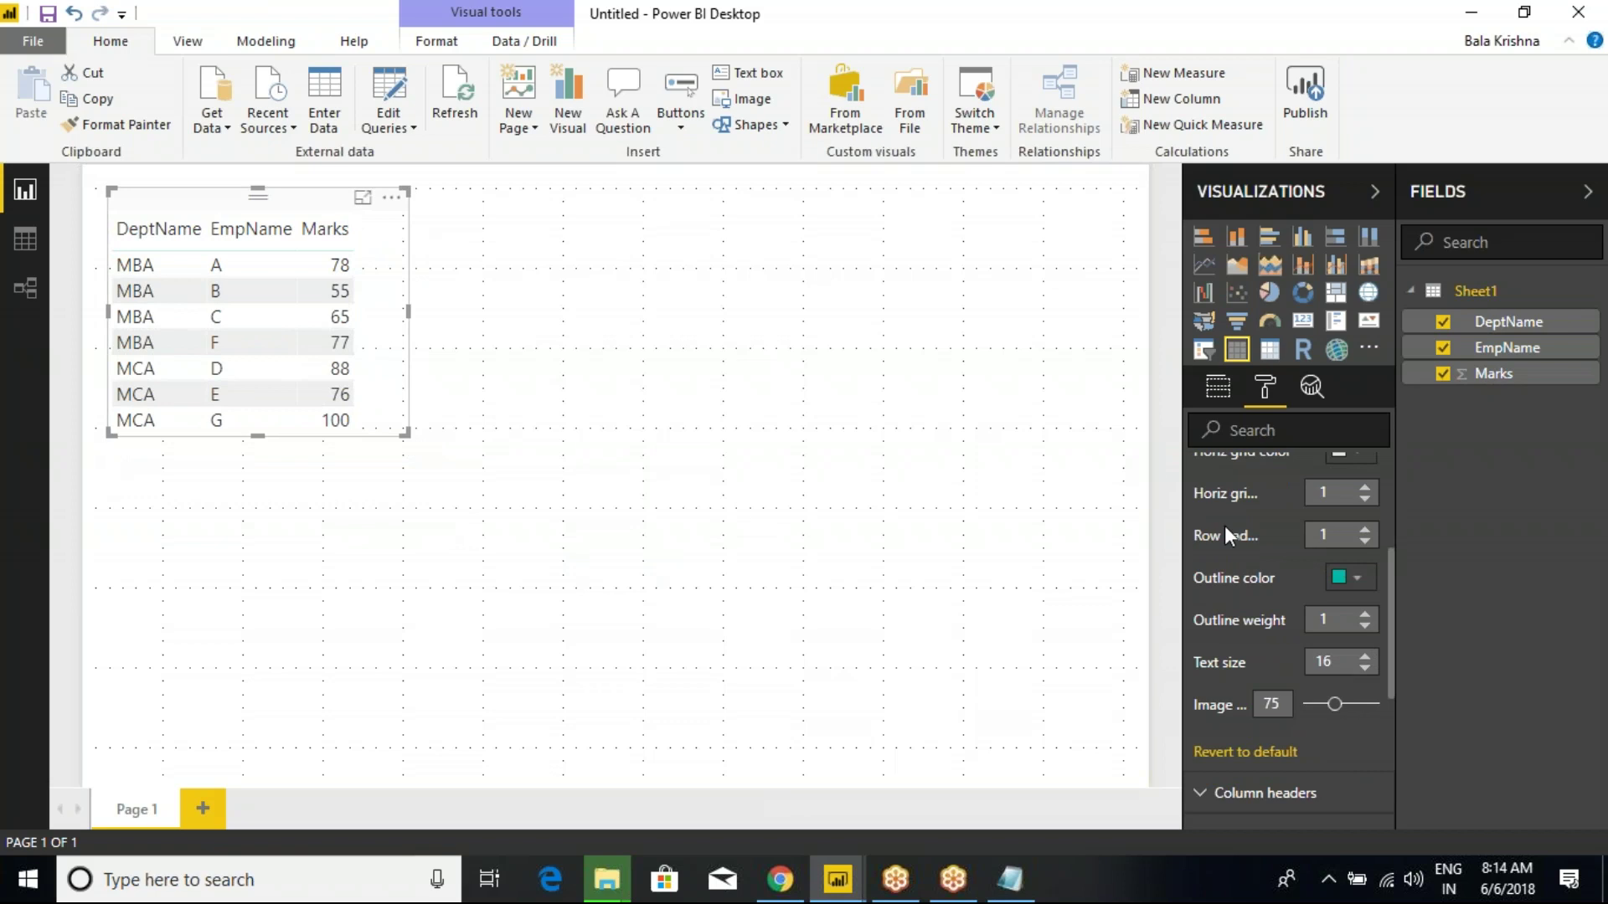
pyautogui.scroll(-3, 1224, 526)
pyautogui.scroll(-3, 1317, 765)
pyautogui.click(1365, 765)
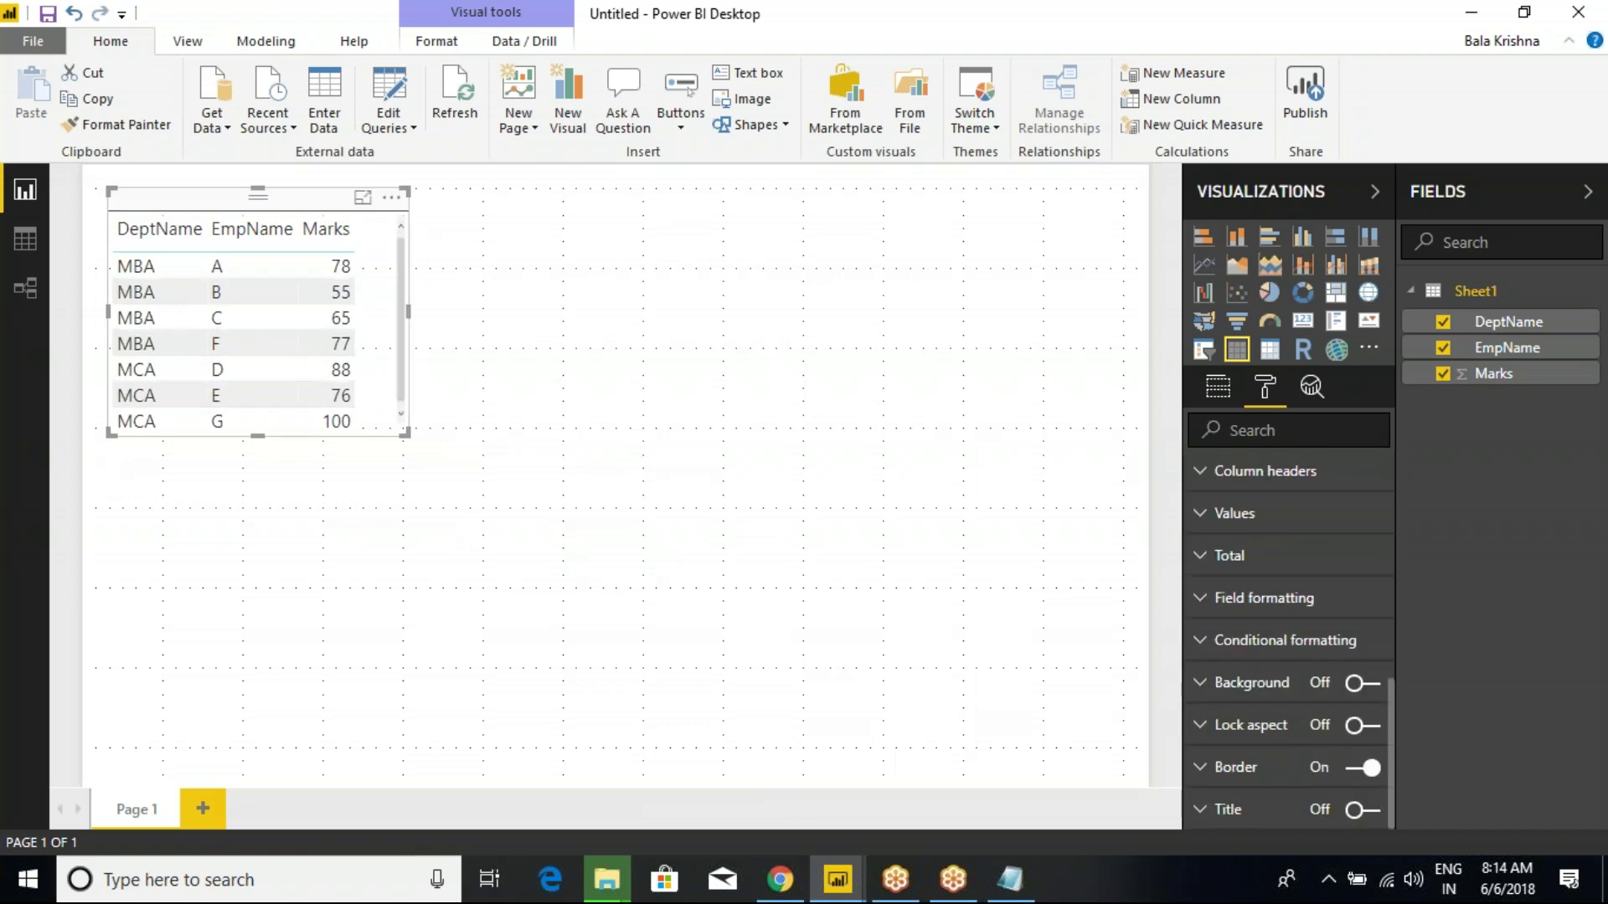
pyautogui.click(894, 410)
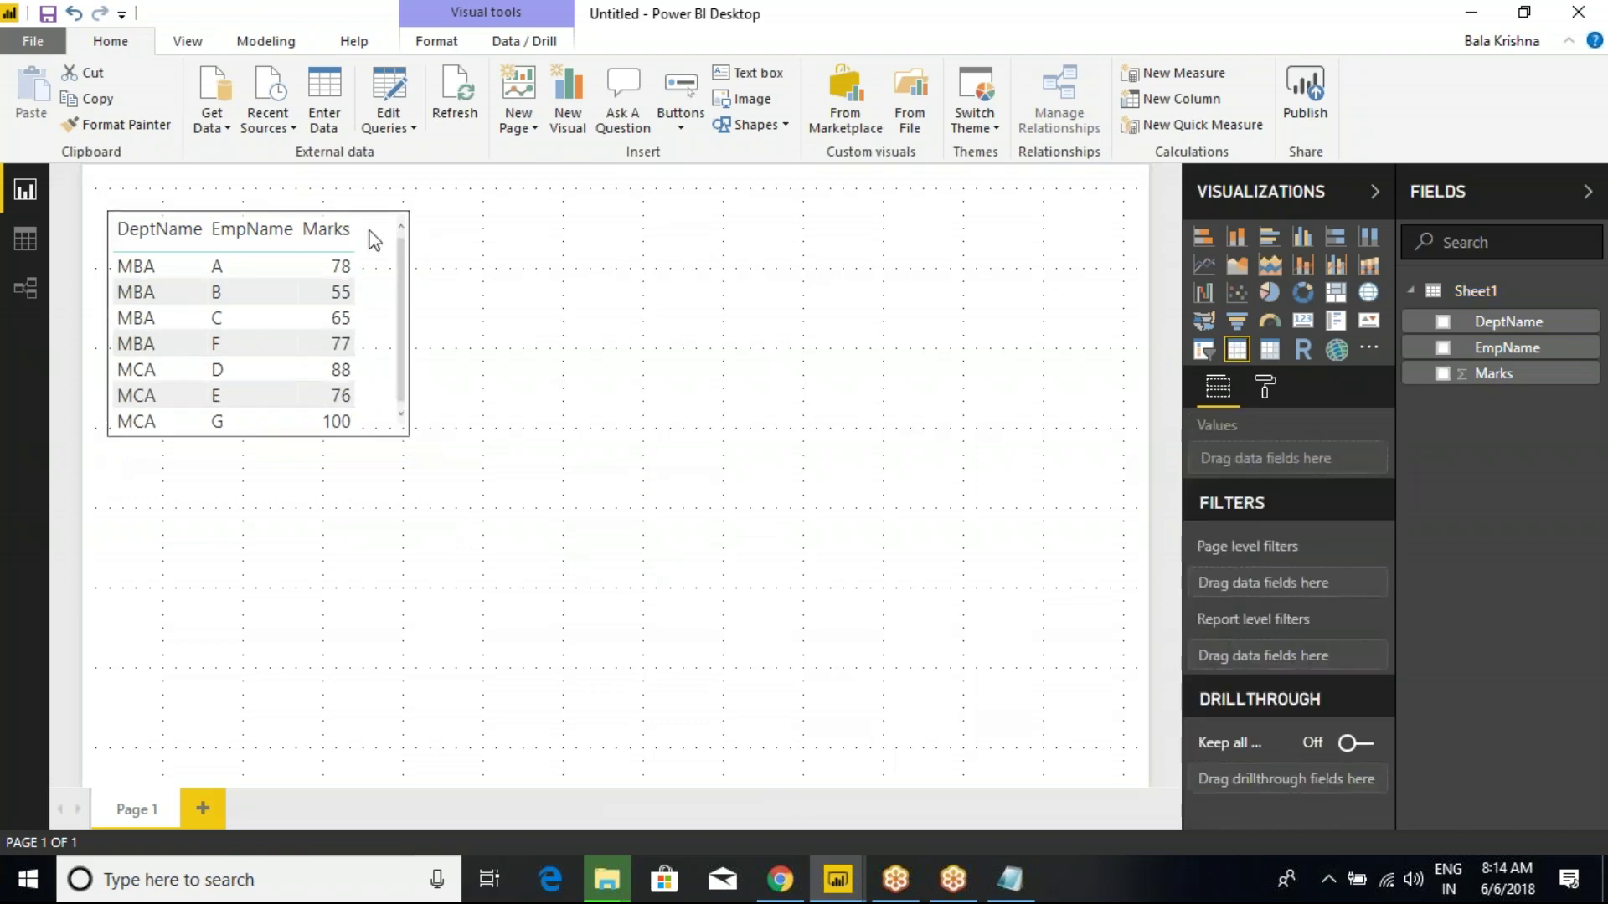
pyautogui.click(1270, 292)
# Place the pie chart to the right of the table, skipping the stray DAX file-copy prompt.
pyautogui.moveTo(335, 502); pyautogui.dragTo(619, 285)
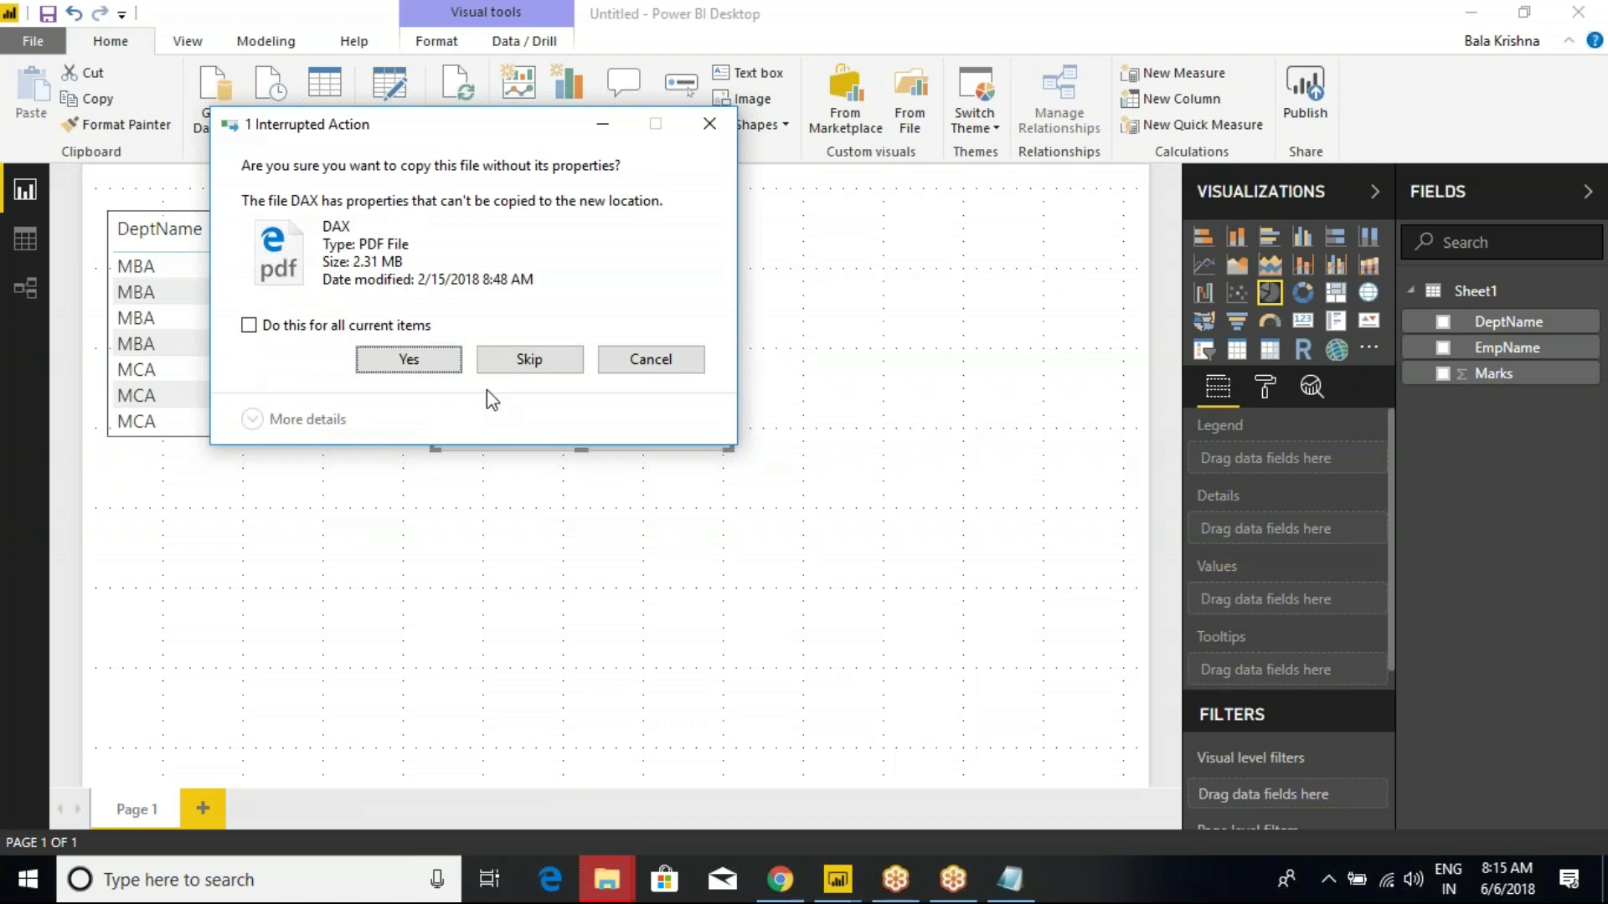
pyautogui.click(530, 361)
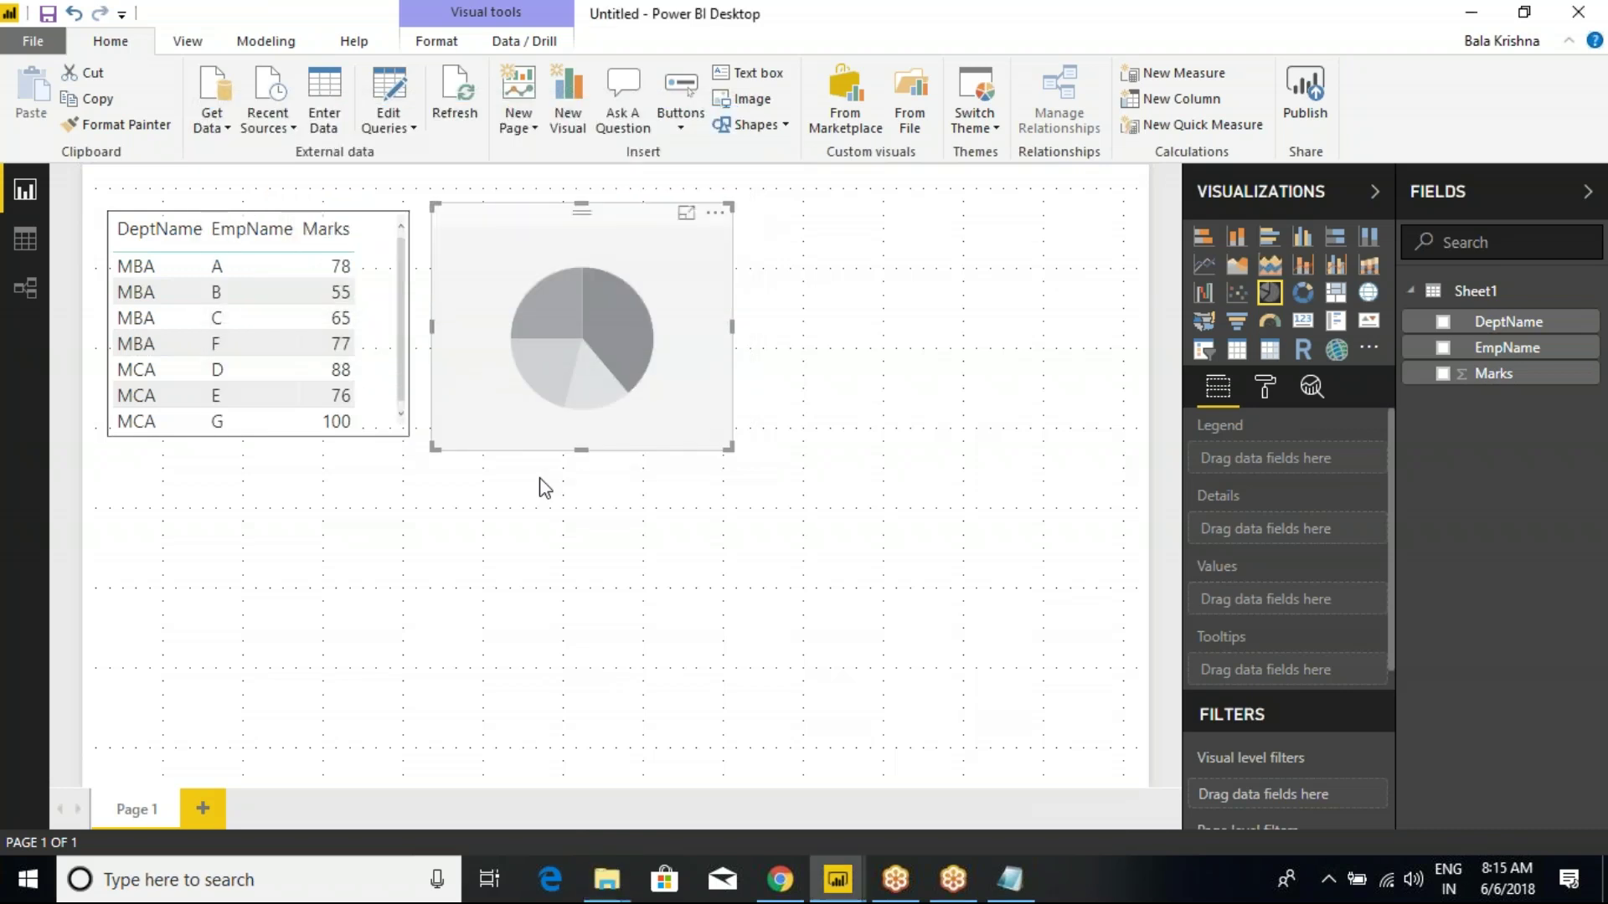
pyautogui.click(856, 645)
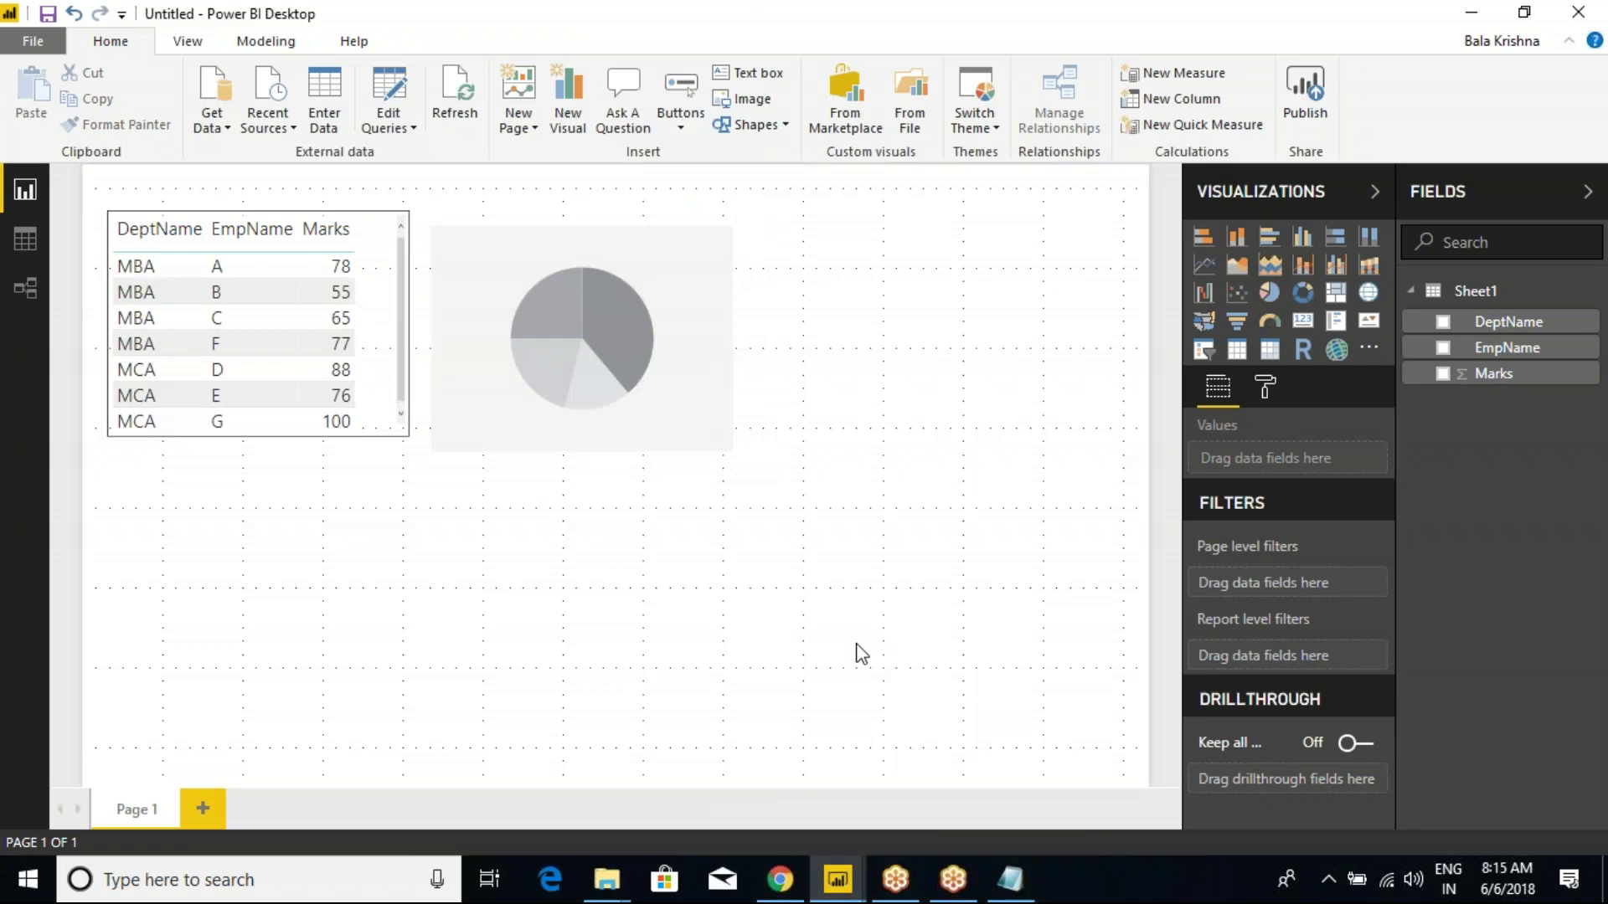
pyautogui.click(619, 260)
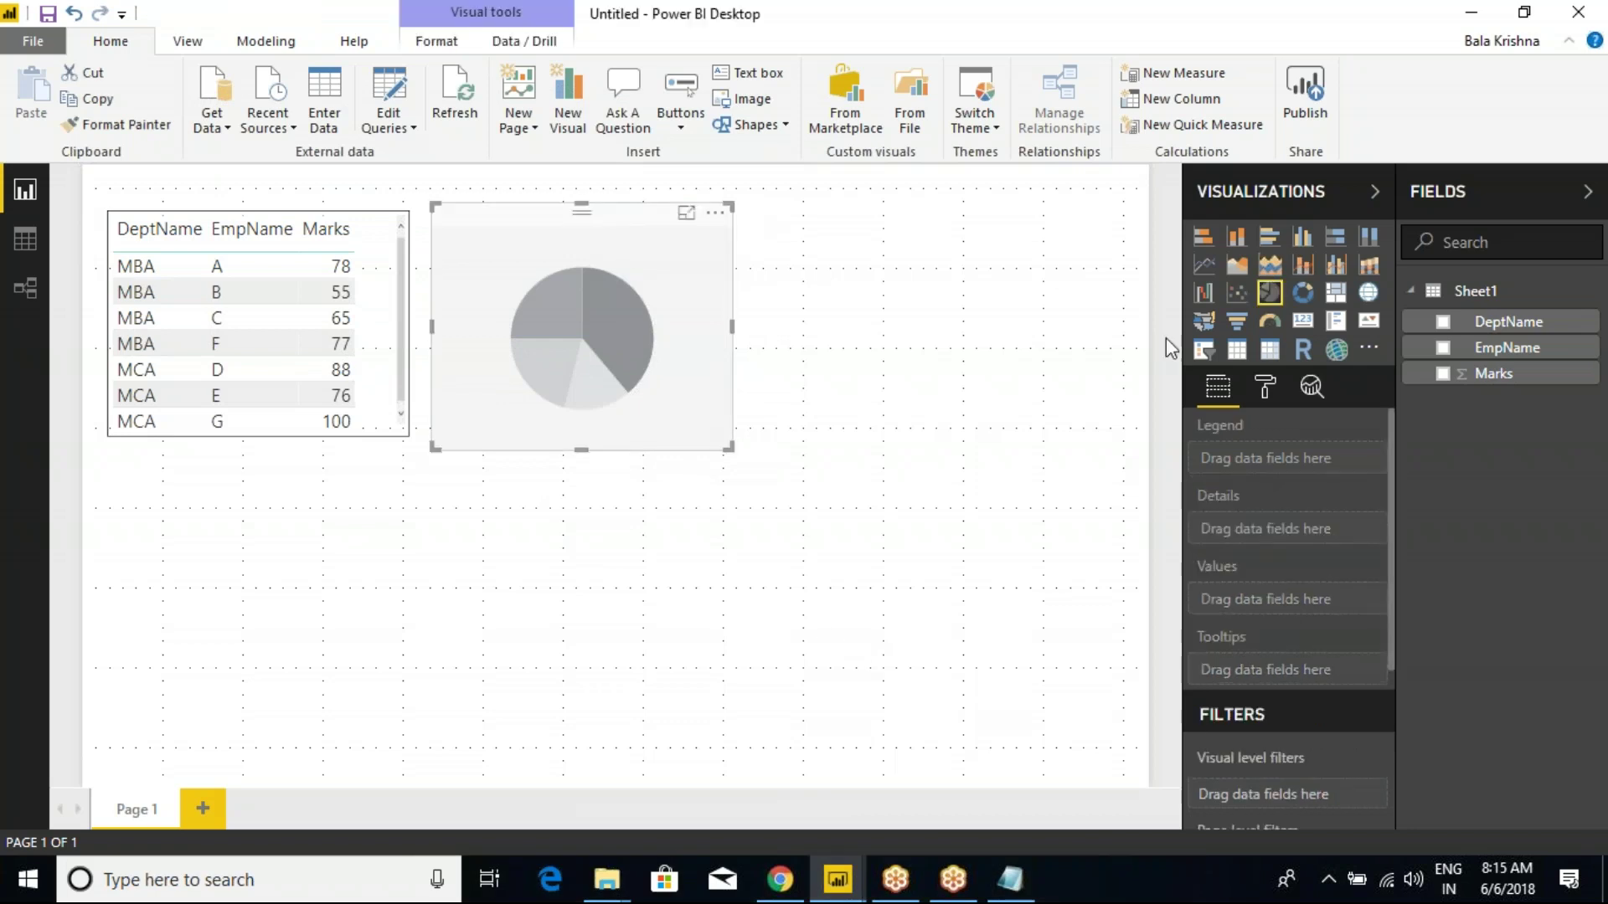
# Use DeptName as the pie's legend and Count of EmpName as values, then widen it slightly.
pyautogui.click(1442, 324)
pyautogui.click(1442, 348)
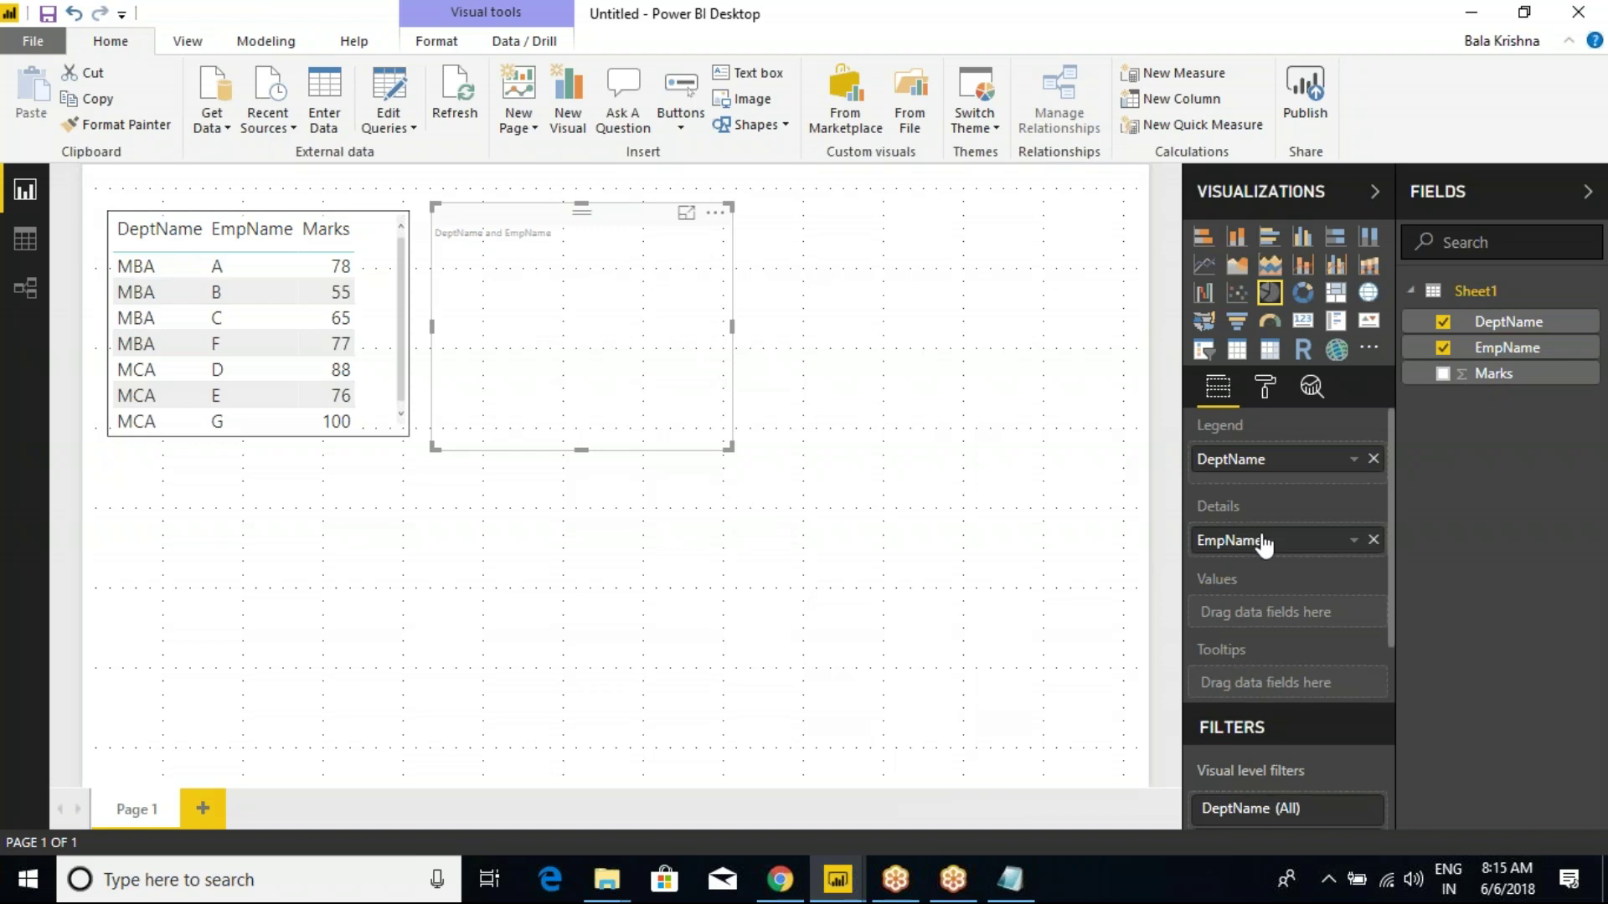
pyautogui.moveTo(1264, 543); pyautogui.dragTo(1263, 624)
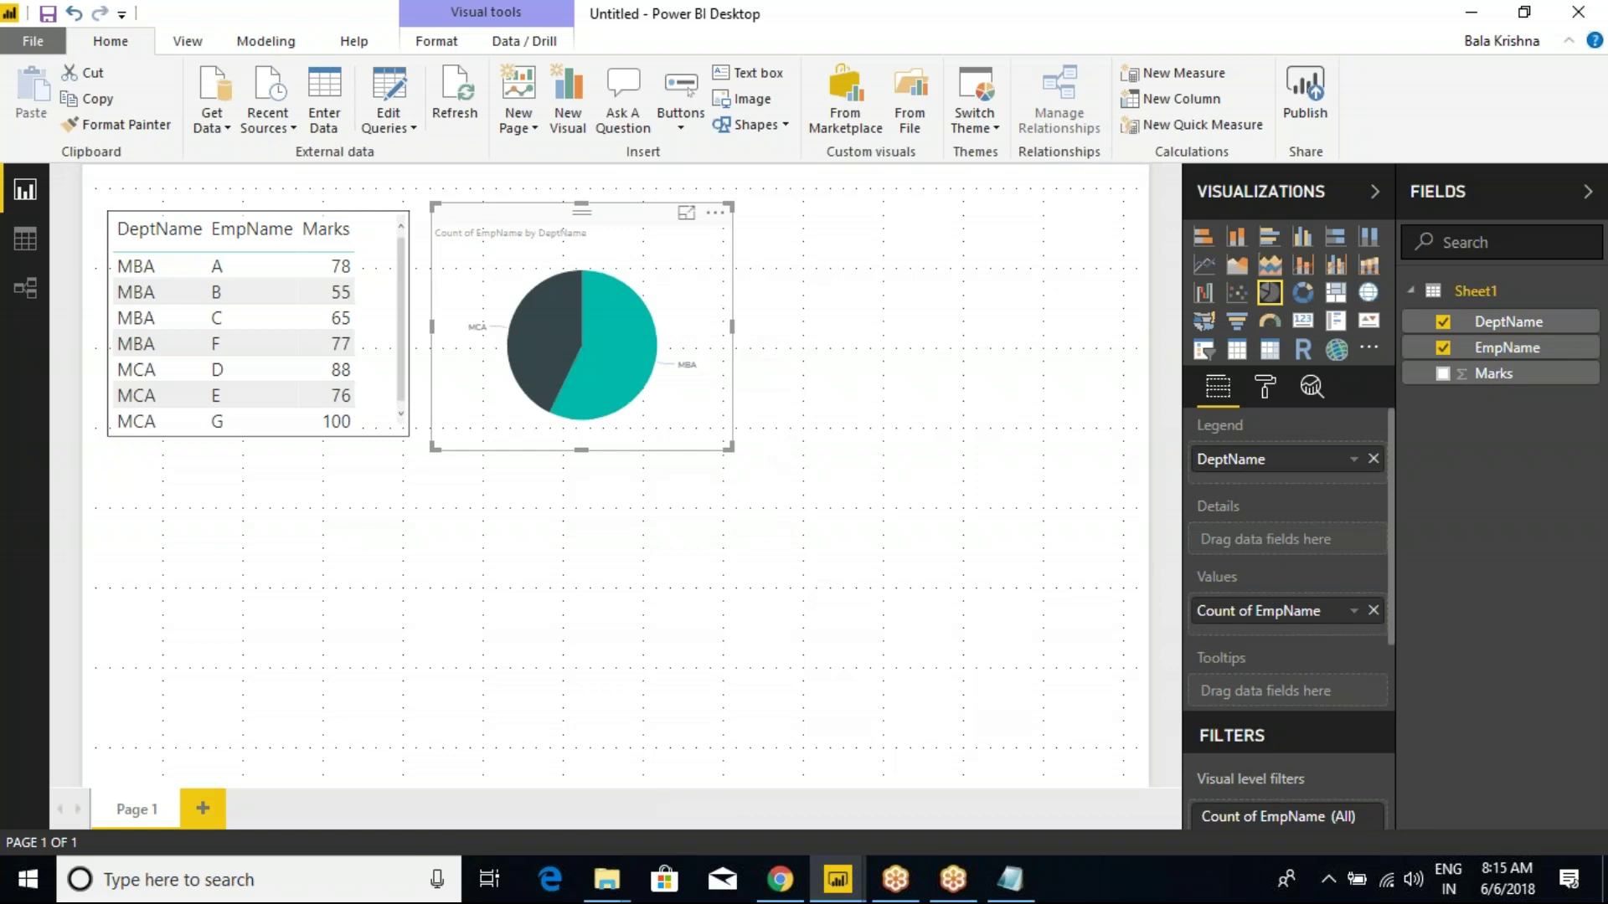
pyautogui.moveTo(732, 326); pyautogui.dragTo(757, 330)
pyautogui.click(816, 342)
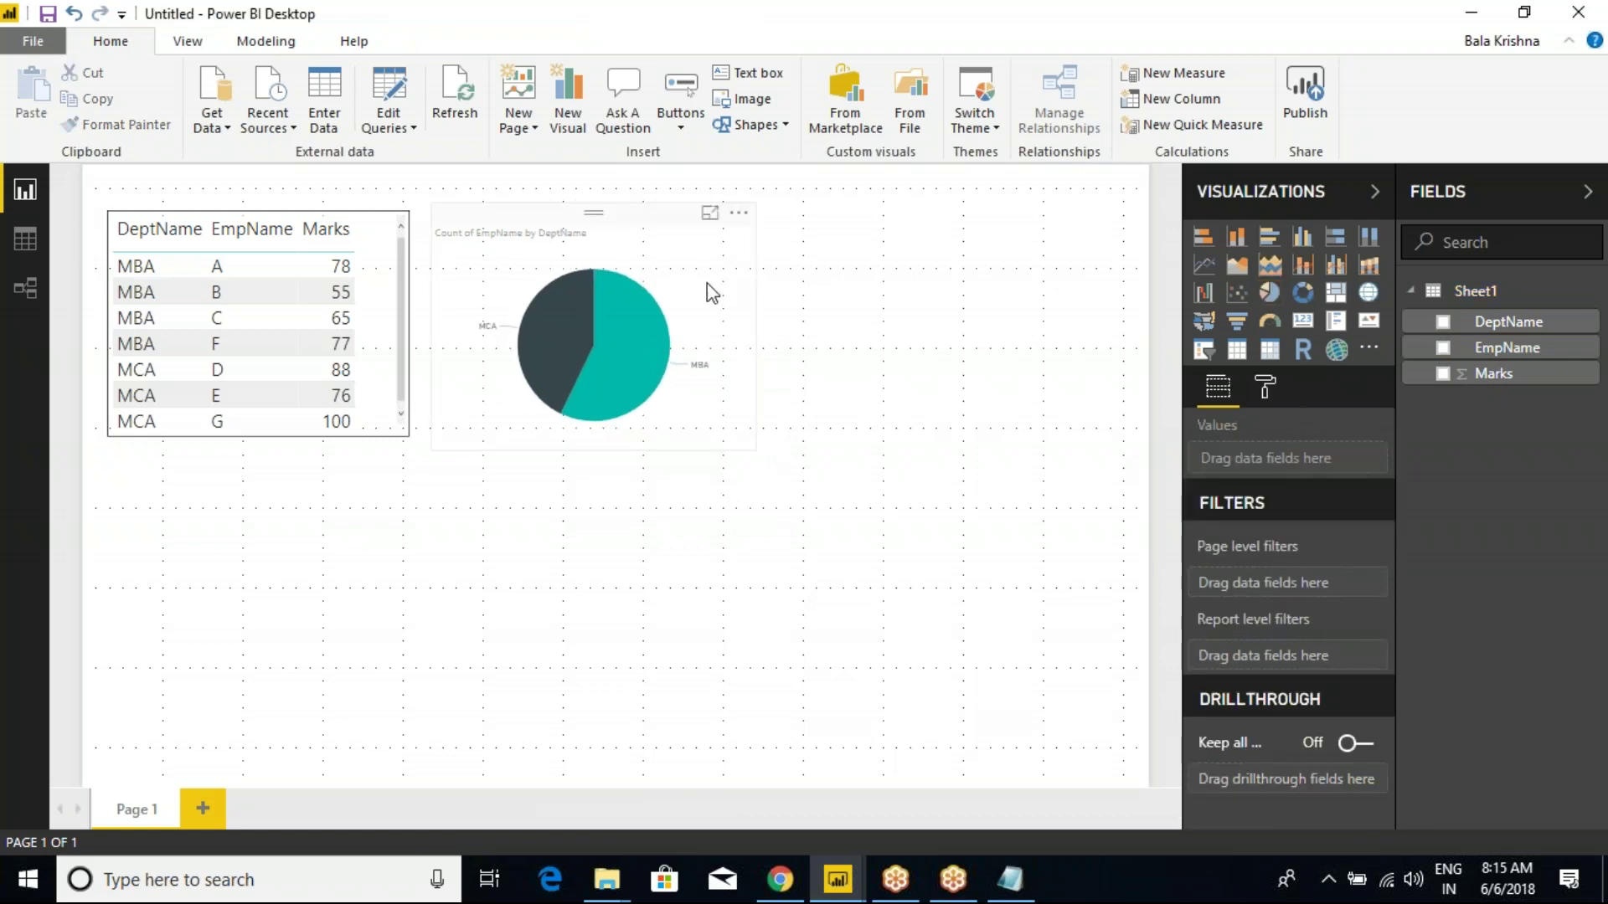
# Enlarge the pie chart's detail label text to 19 points.
pyautogui.click(752, 326)
pyautogui.click(1265, 387)
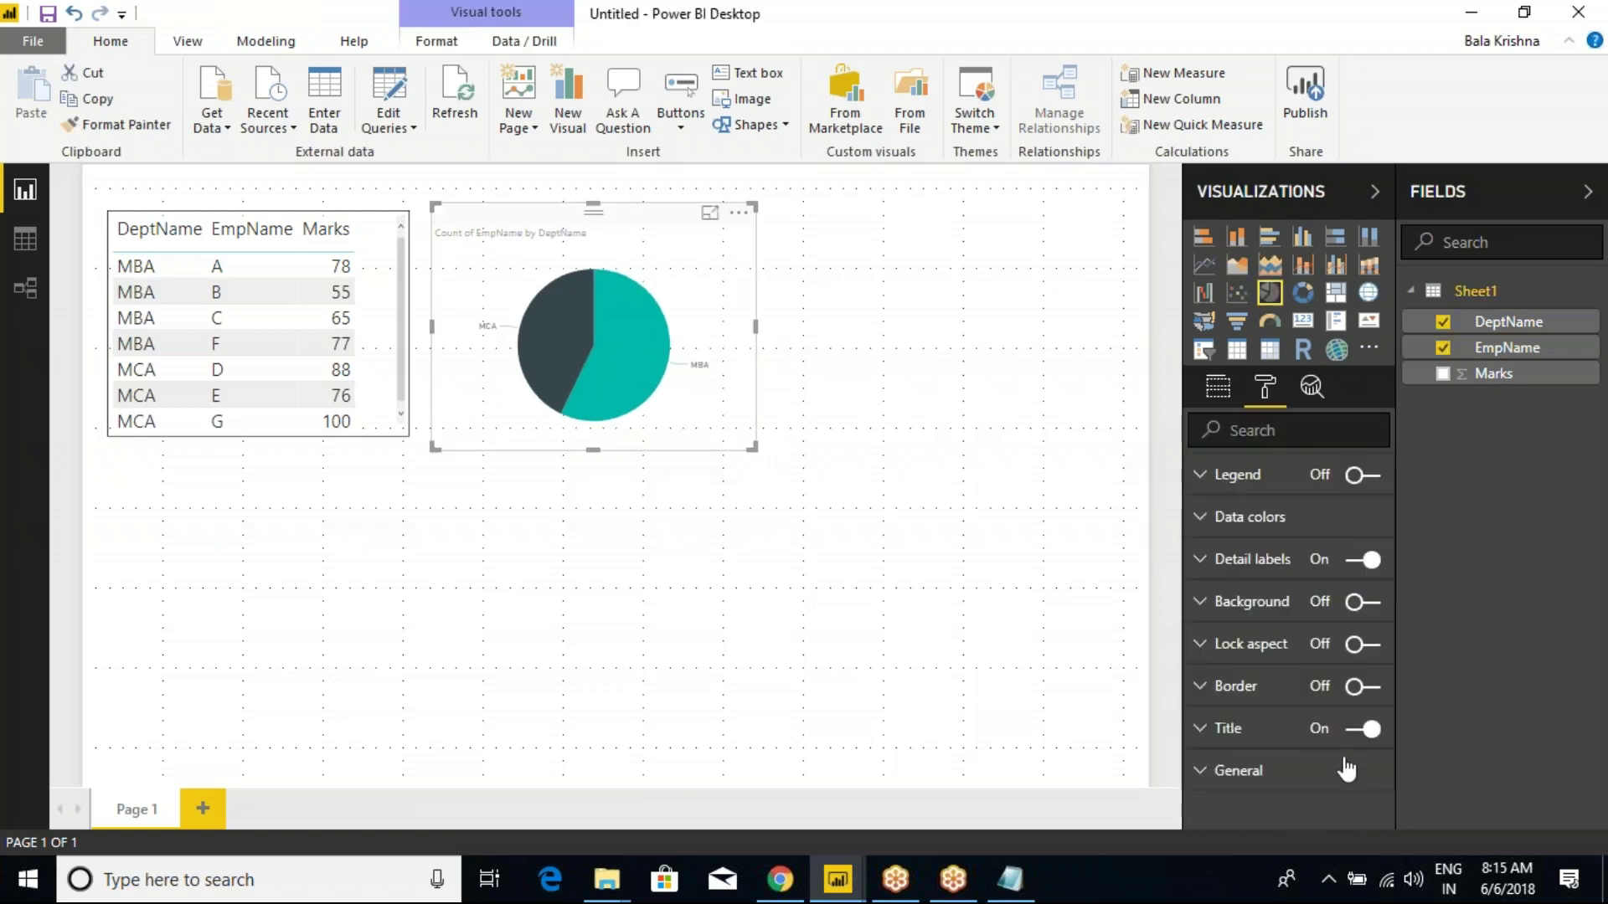
pyautogui.click(1218, 389)
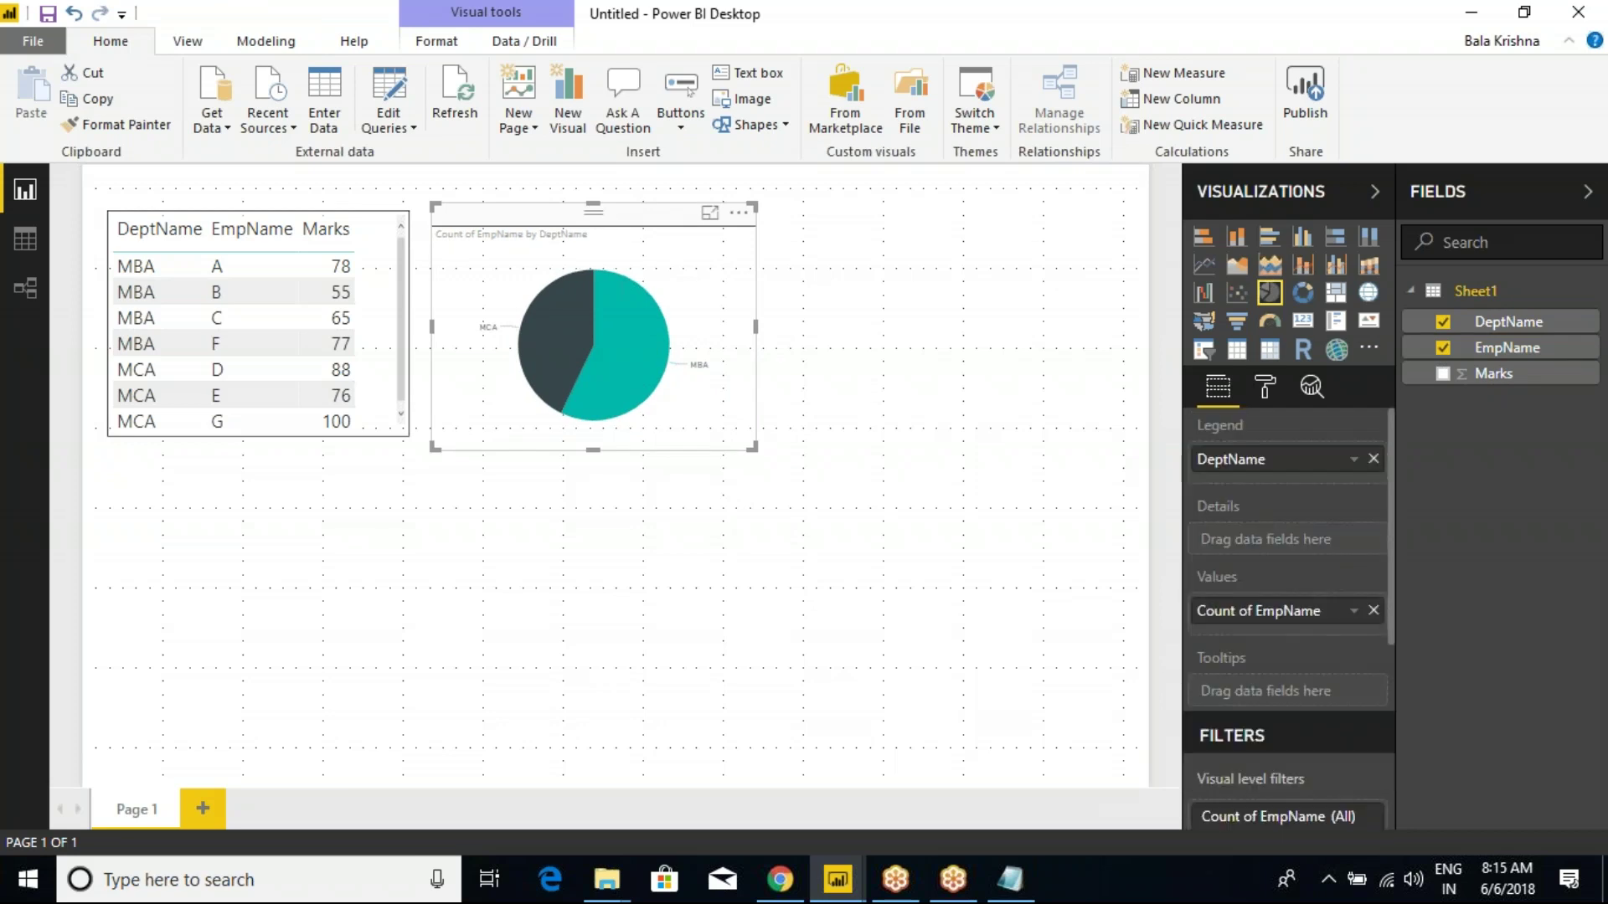
pyautogui.scroll(-4, 1275, 701)
pyautogui.scroll(4, 1275, 701)
pyautogui.click(1266, 389)
pyautogui.click(1205, 559)
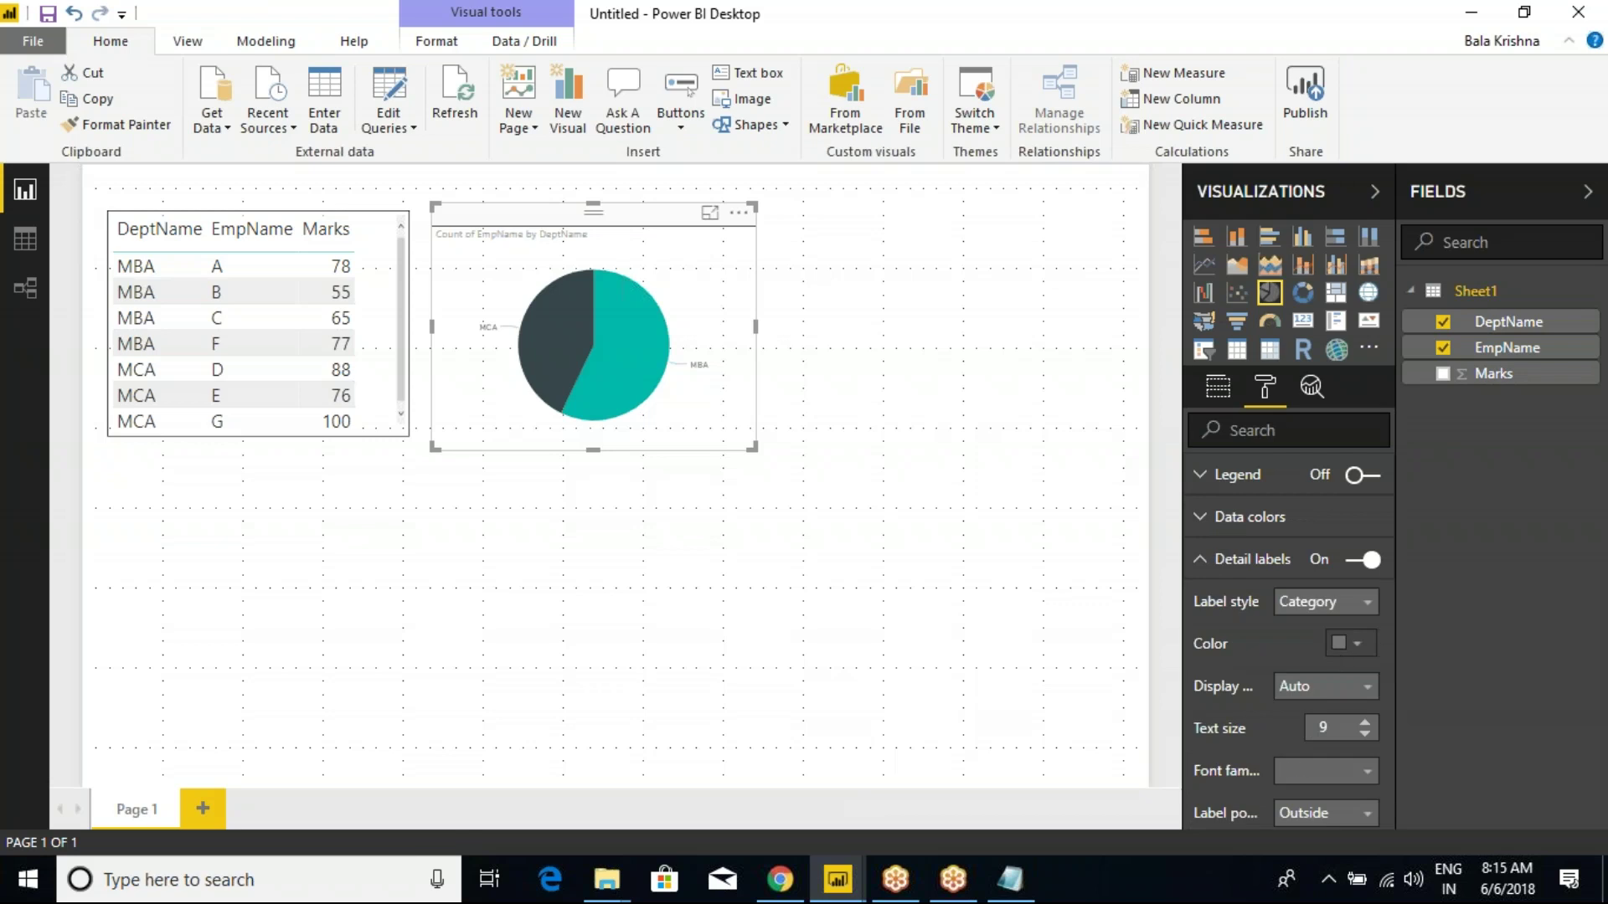
pyautogui.scroll(-3, 1345, 666)
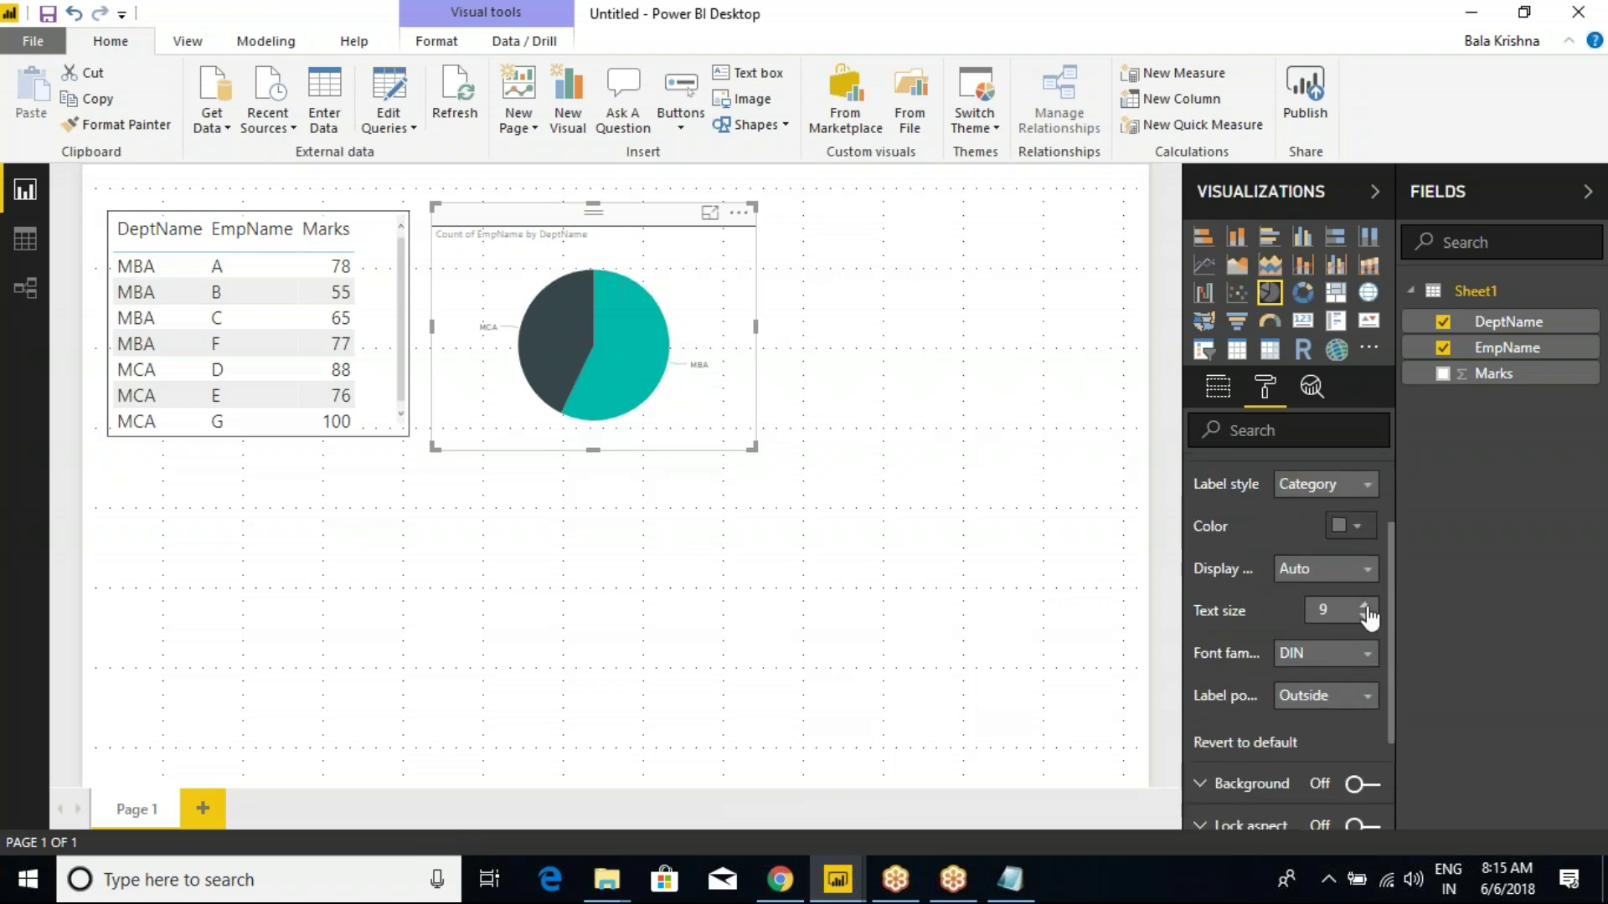
pyautogui.click(1364, 606)
pyautogui.click(1364, 607)
pyautogui.click(1364, 607)
pyautogui.click(1364, 606)
# Show category and data value on the pie labels in black, and make the chart taller.
pyautogui.click(1327, 484)
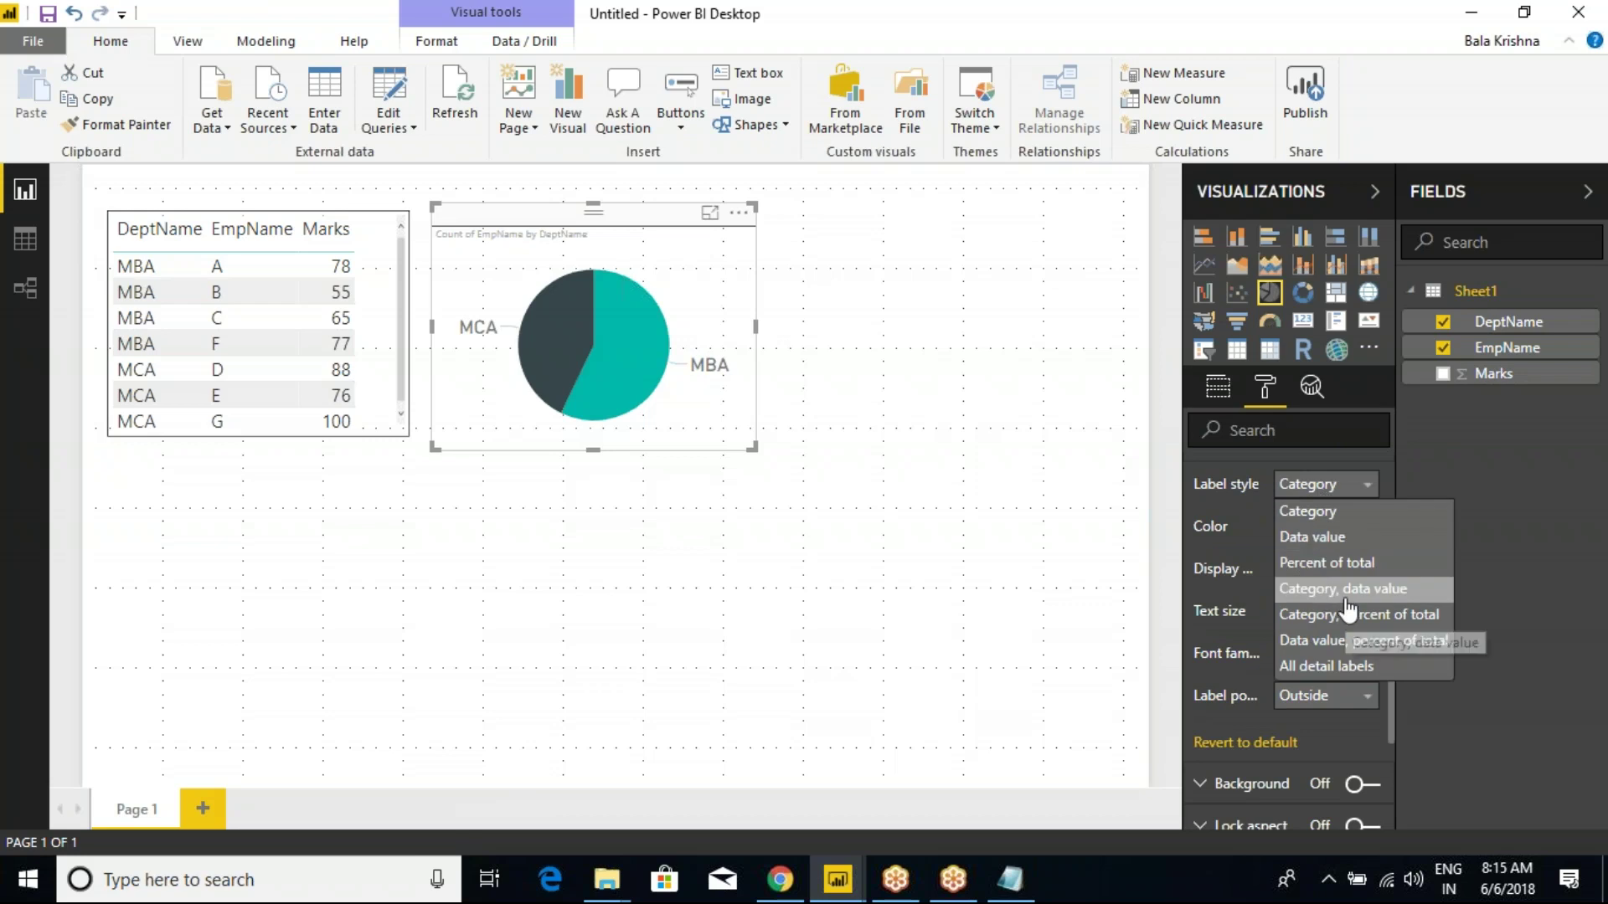
pyautogui.click(1331, 592)
pyautogui.moveTo(750, 446)
pyautogui.mouseDown()
pyautogui.moveTo(782, 469)
pyautogui.moveTo(742, 471)
pyautogui.mouseUp()
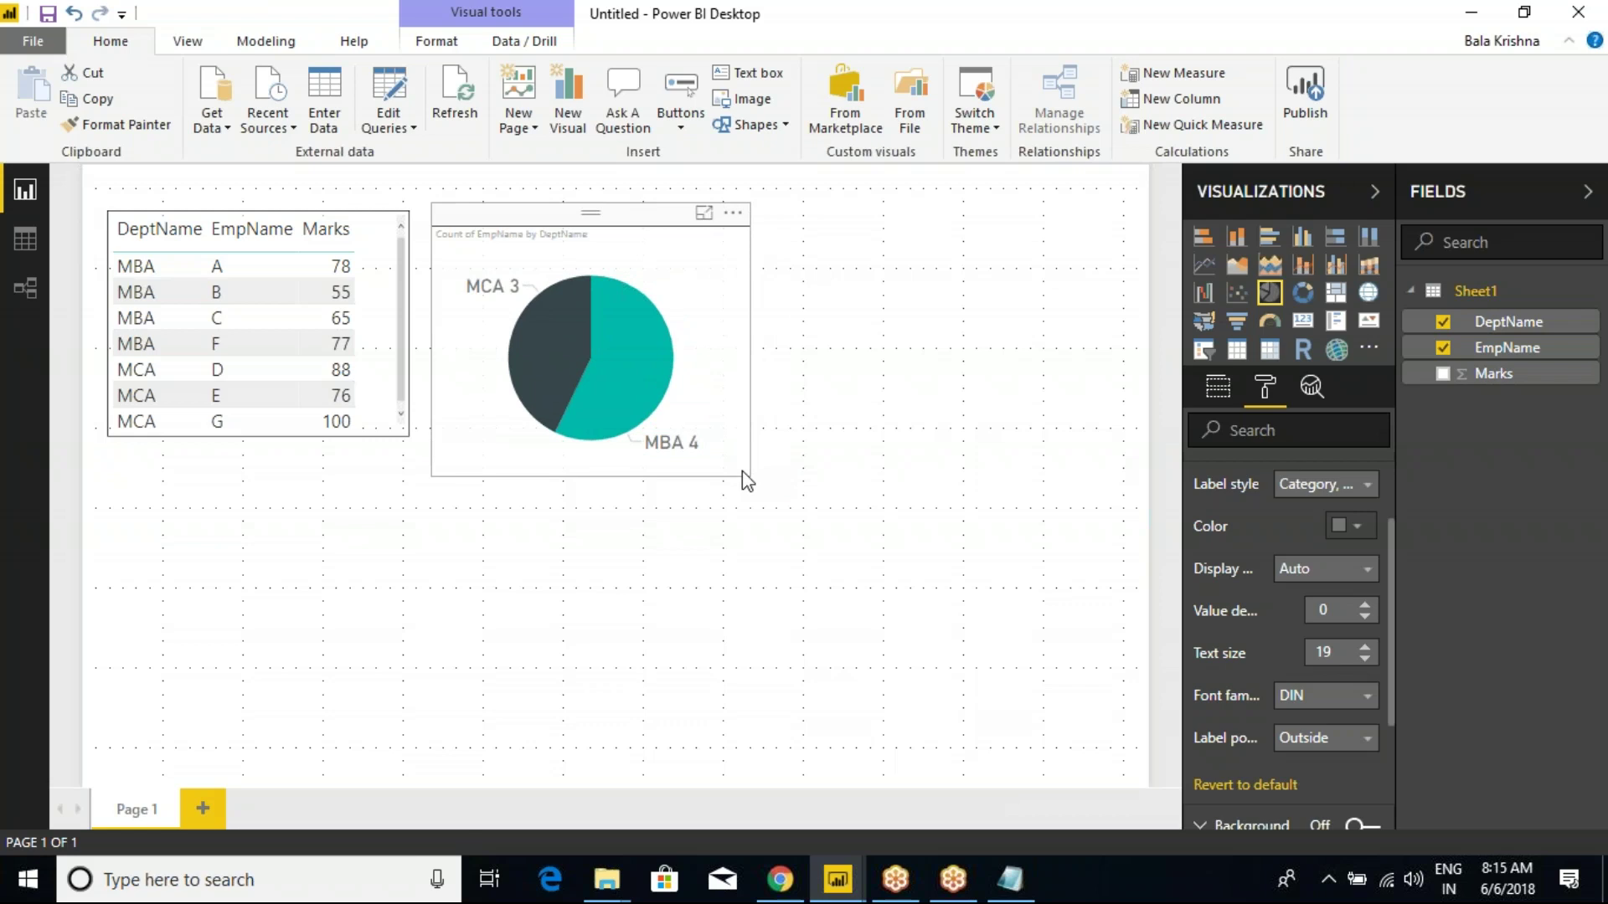
pyautogui.click(1356, 528)
pyautogui.click(1198, 540)
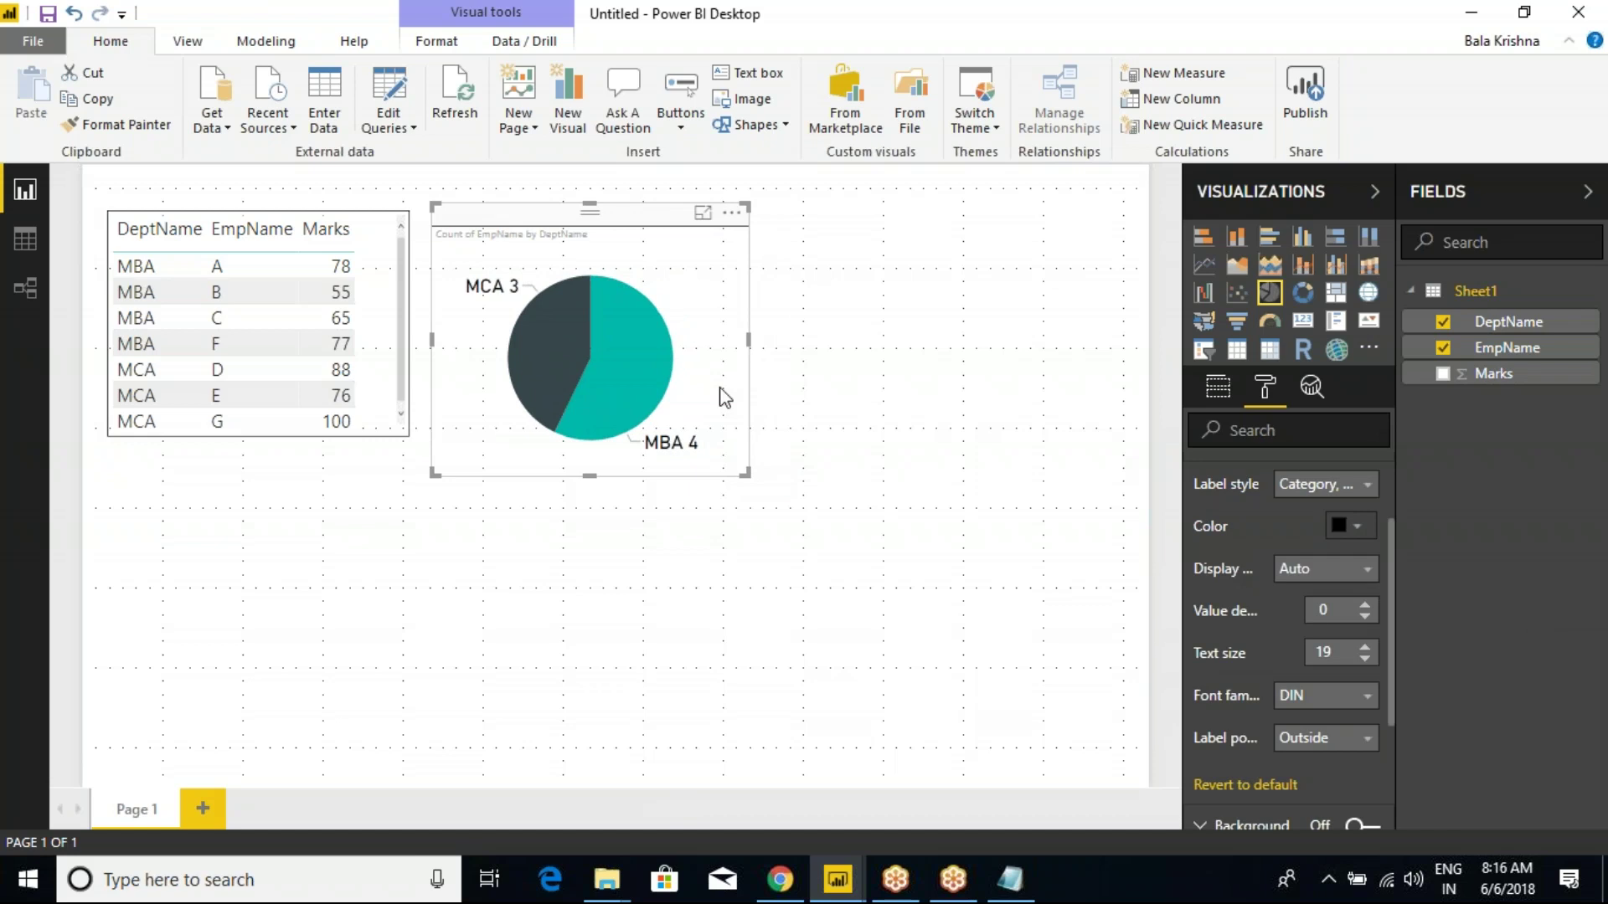
# Copy the DeptName pie chart.
pyautogui.click(1010, 578)
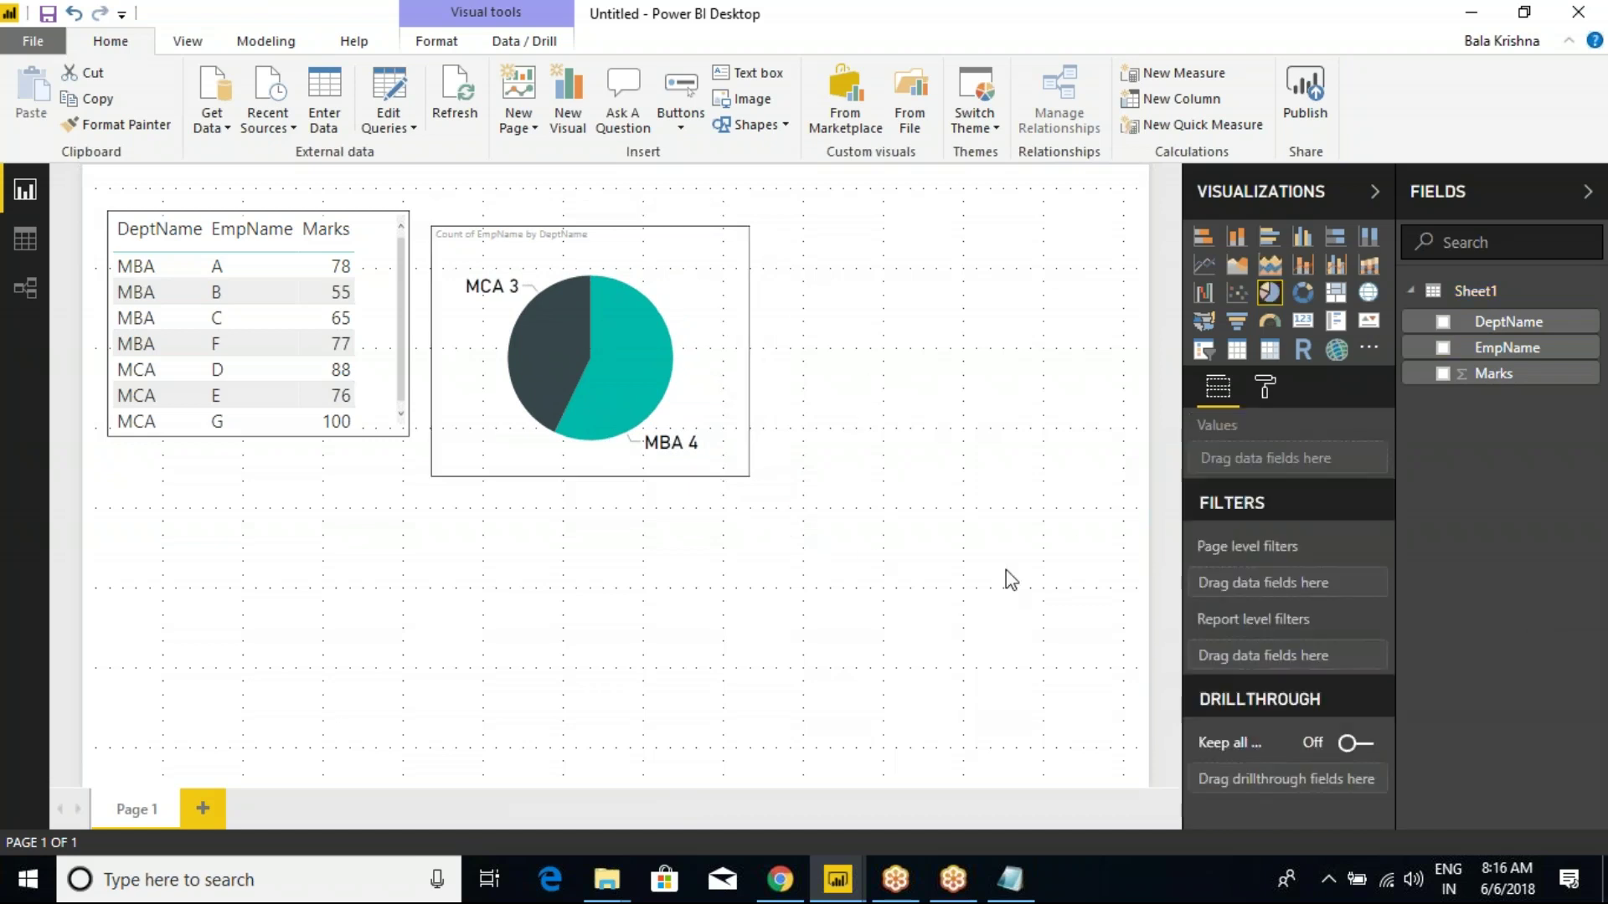
pyautogui.click(664, 251)
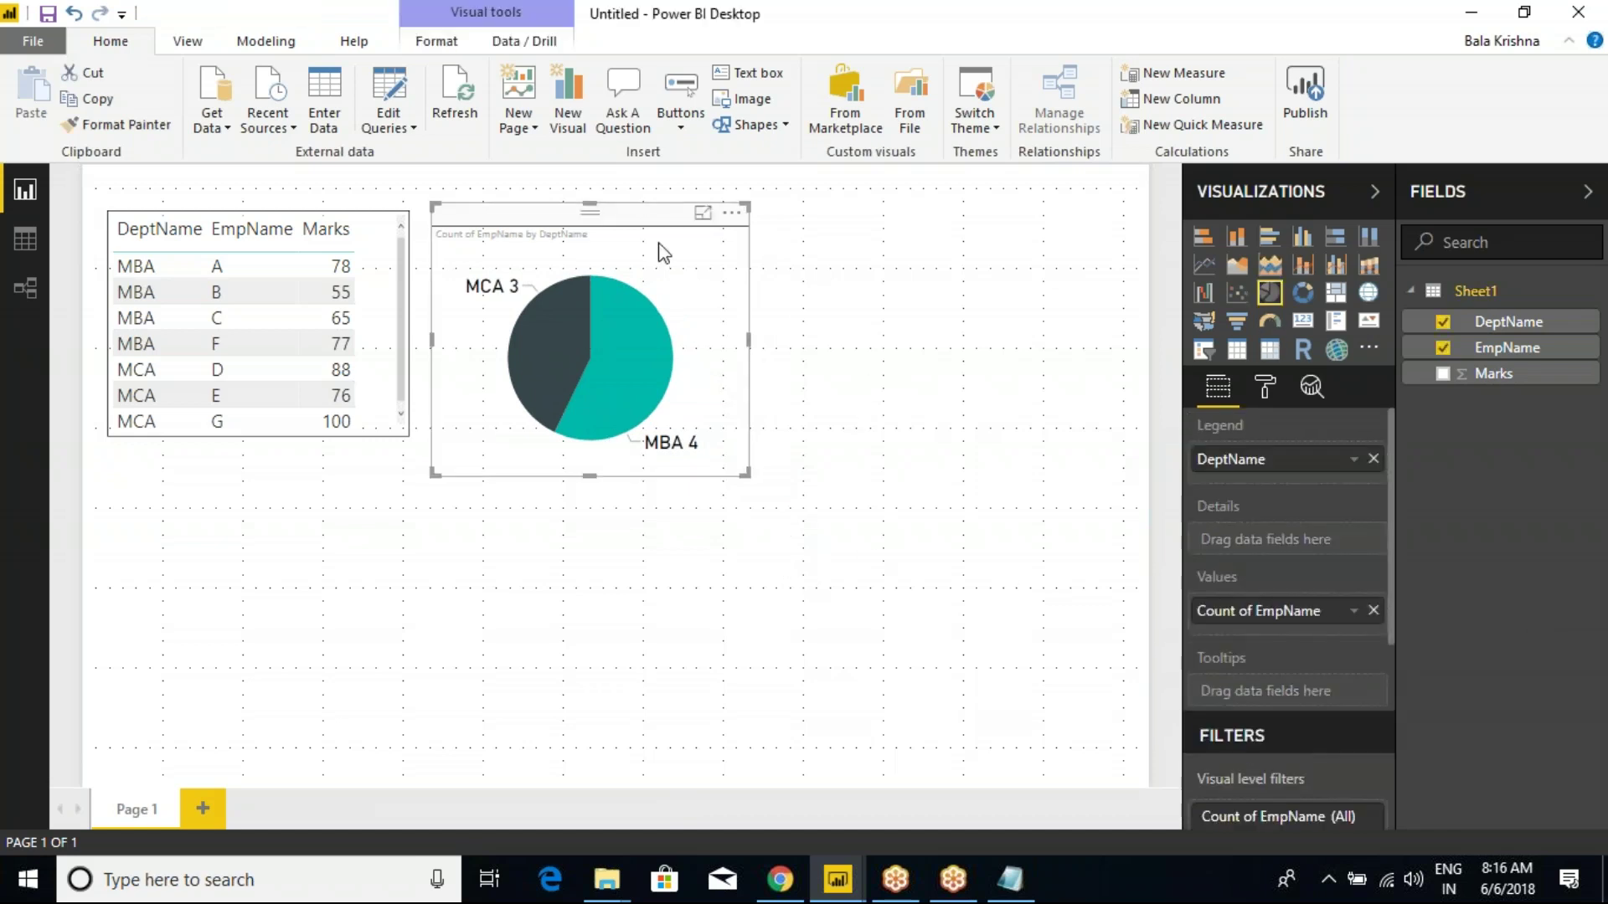
pyautogui.click(93, 102)
# Paste a duplicate of the pie chart below and right of the original, converted to a donut chart.
pyautogui.click(747, 577)
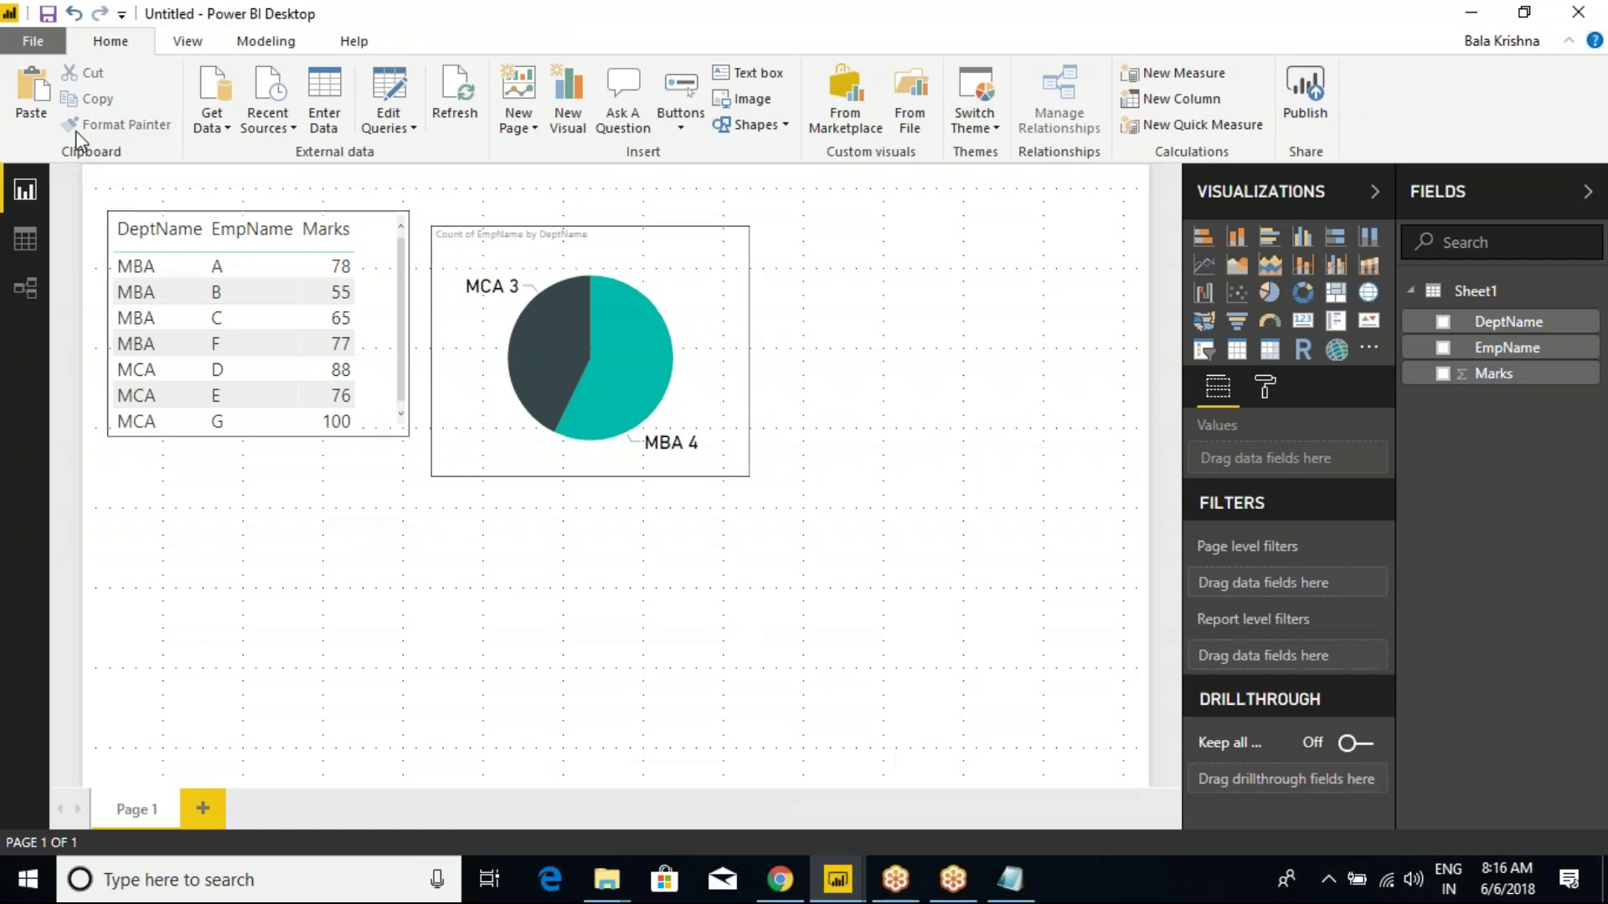
pyautogui.click(31, 109)
pyautogui.moveTo(551, 247); pyautogui.dragTo(860, 511)
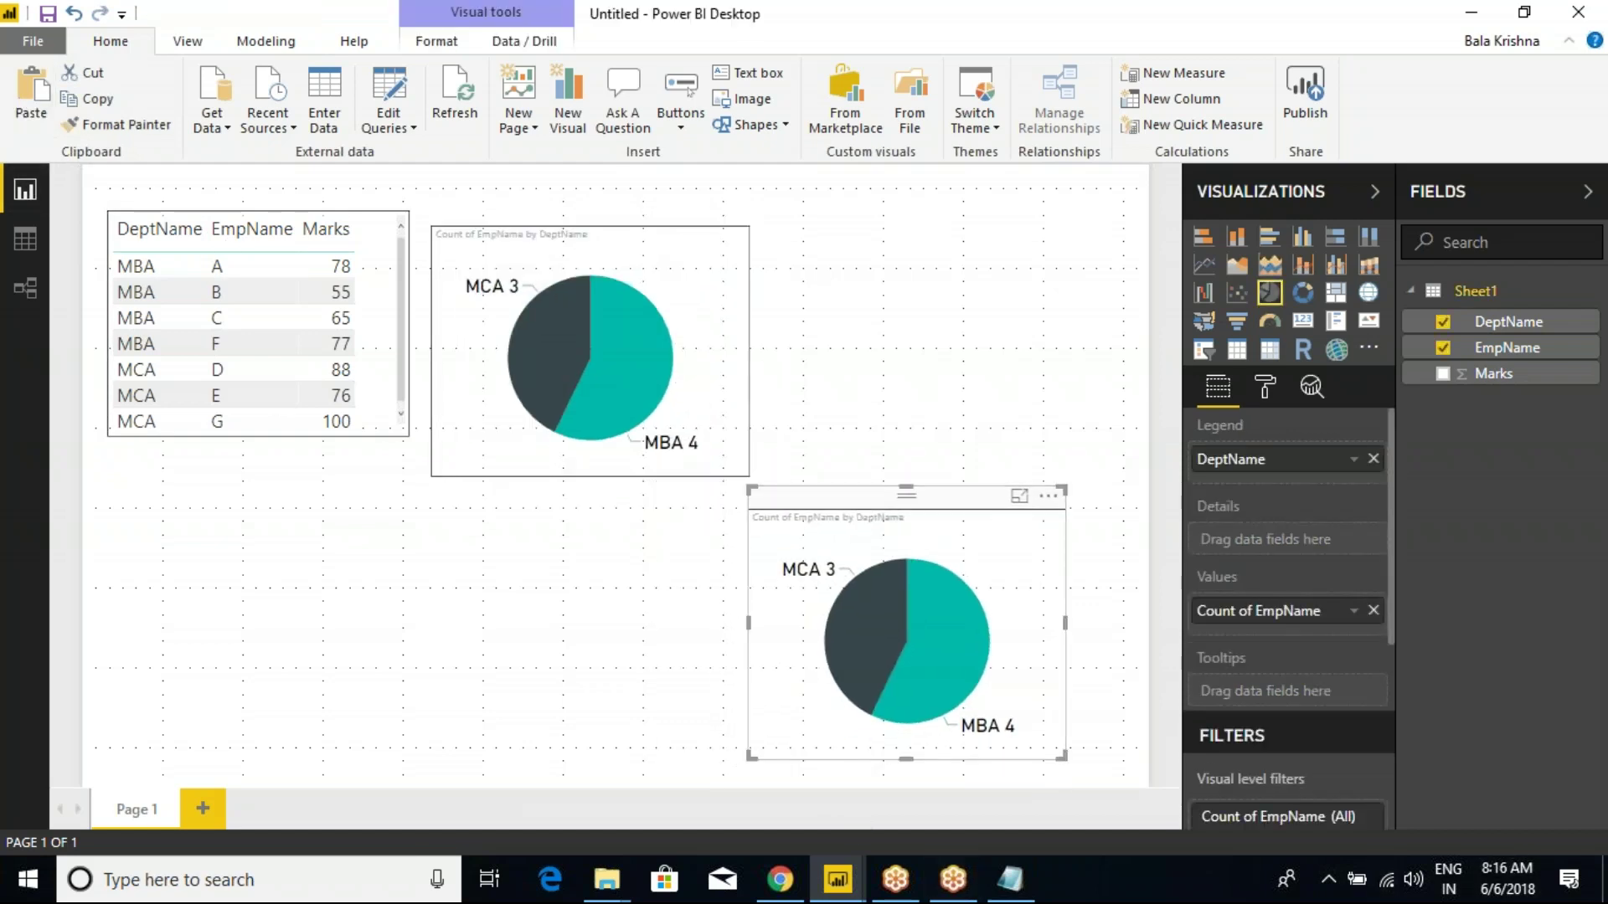
pyautogui.click(1304, 292)
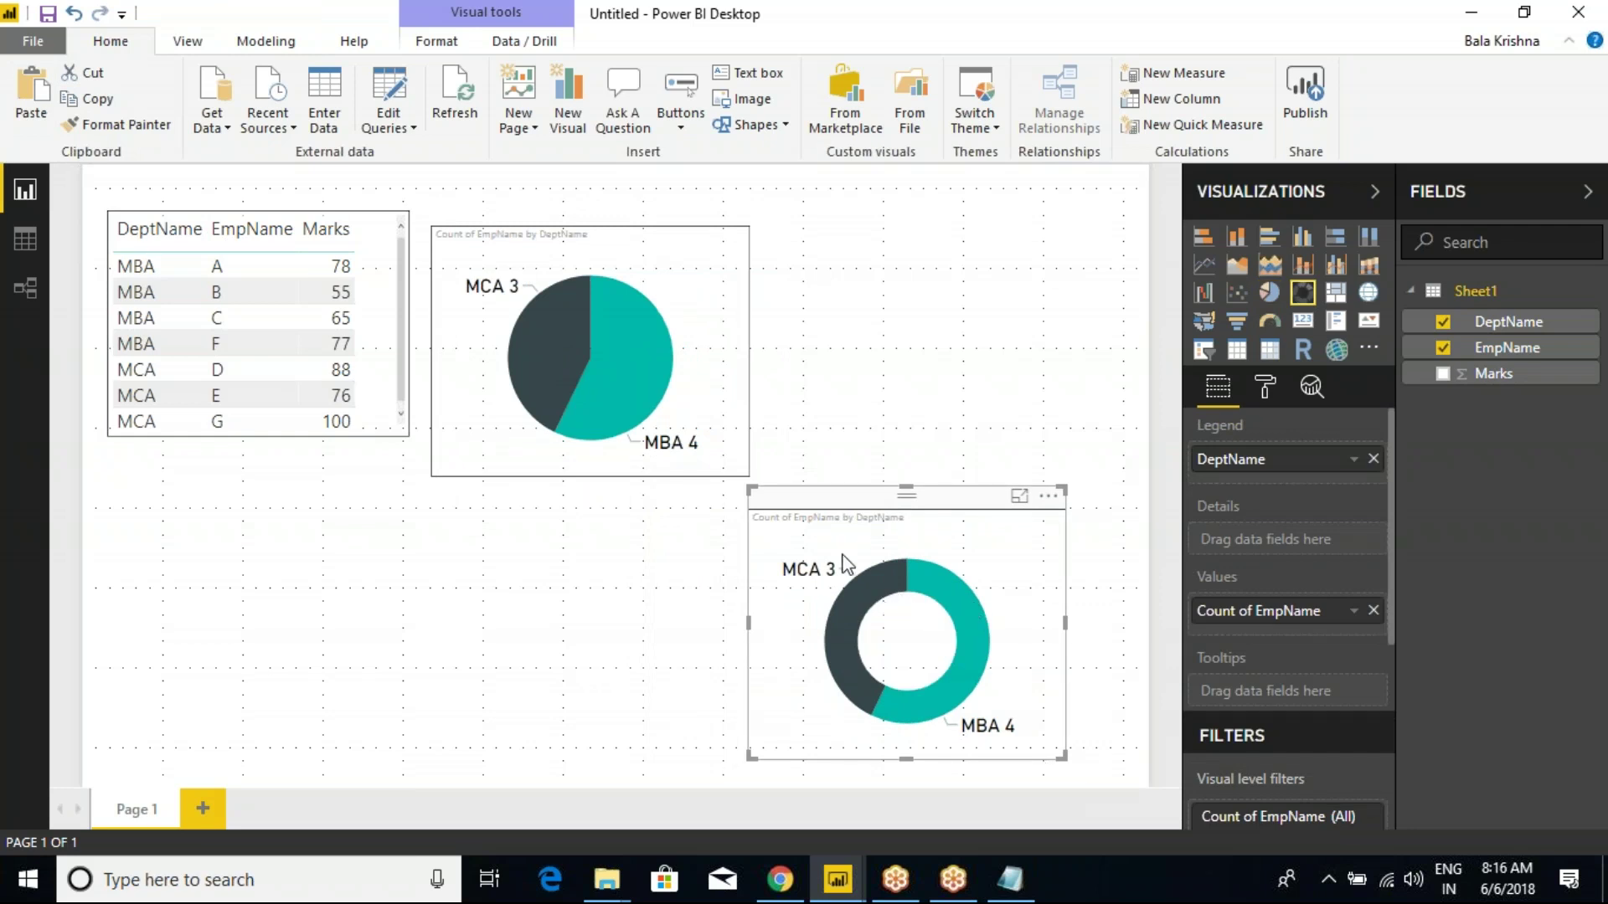
# Check the donut chart's formatting options and open the Save As dialog.
pyautogui.click(624, 230)
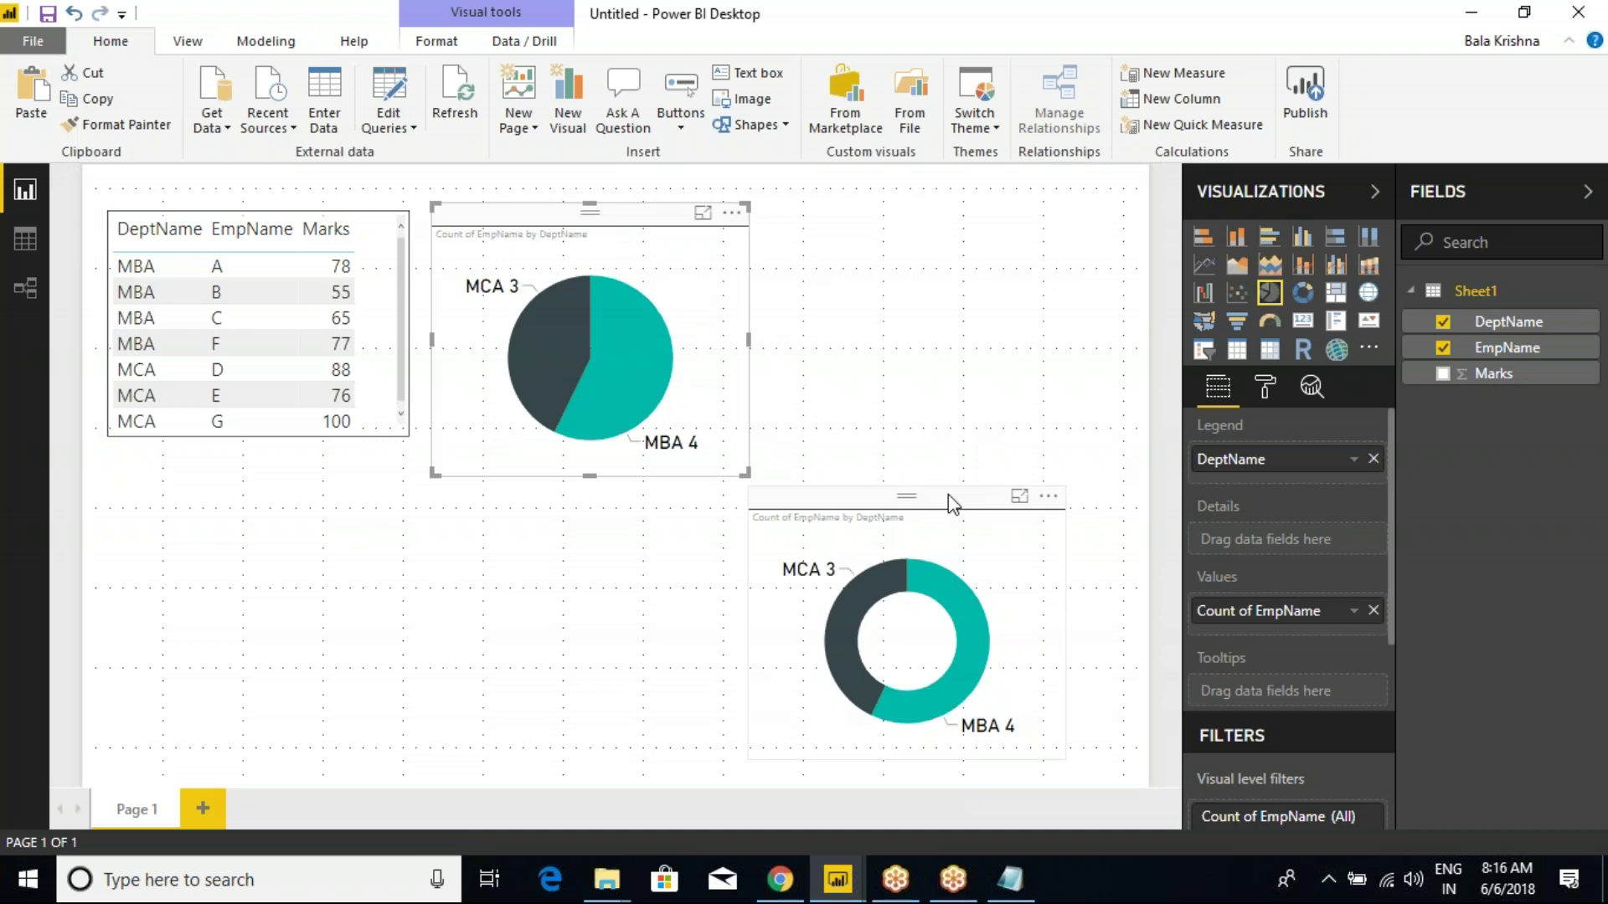
pyautogui.click(952, 503)
pyautogui.click(1265, 387)
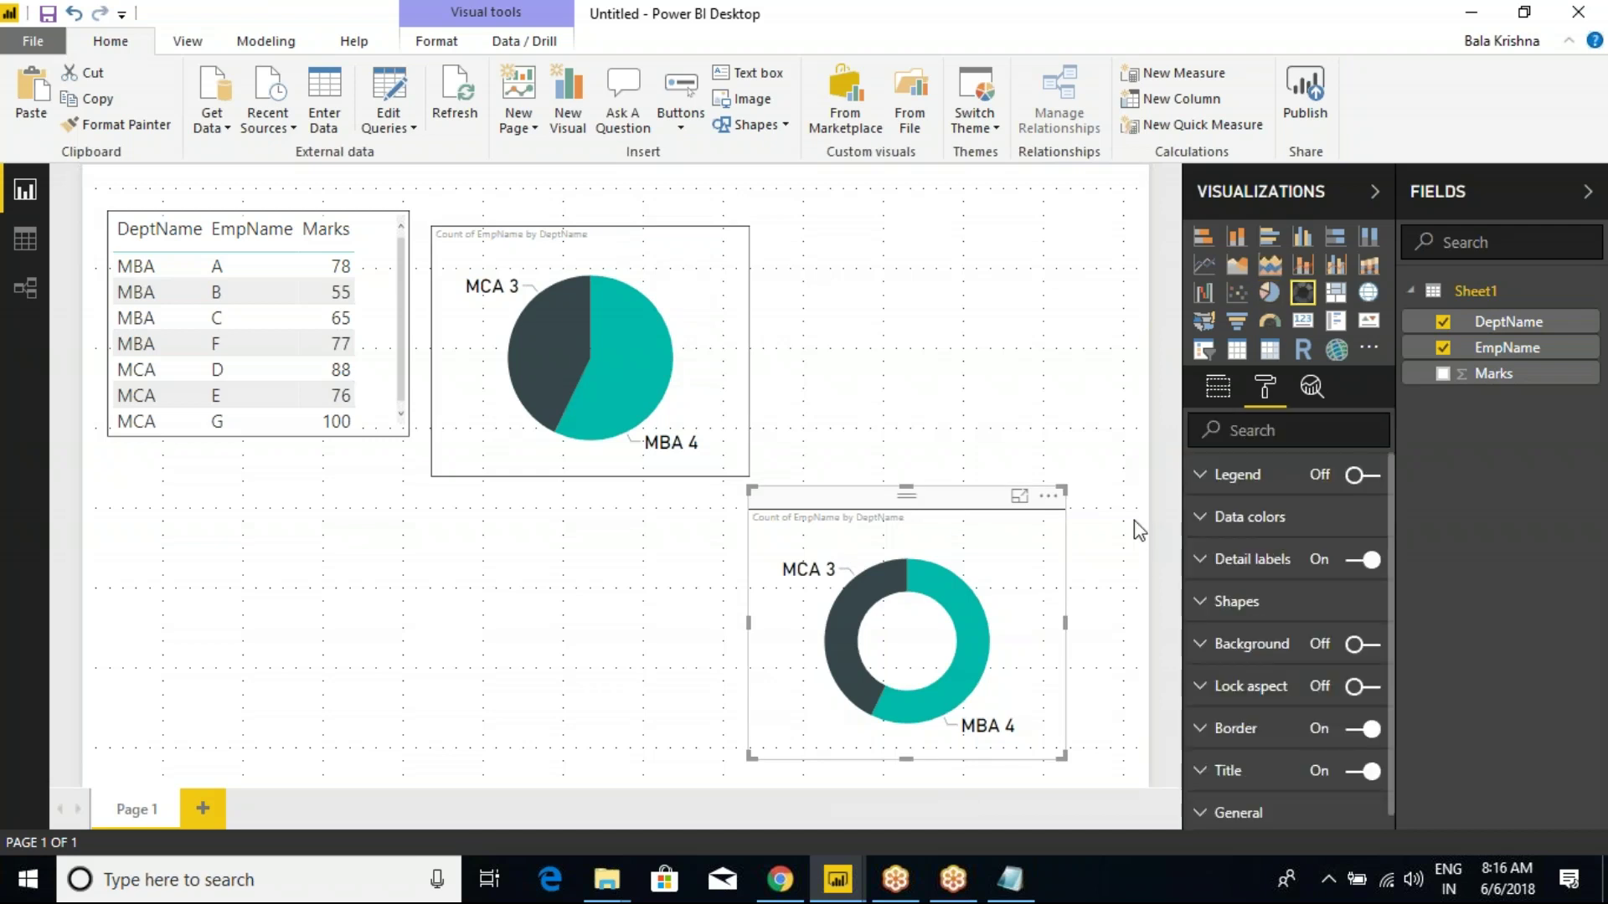
pyautogui.click(1015, 365)
pyautogui.click(48, 13)
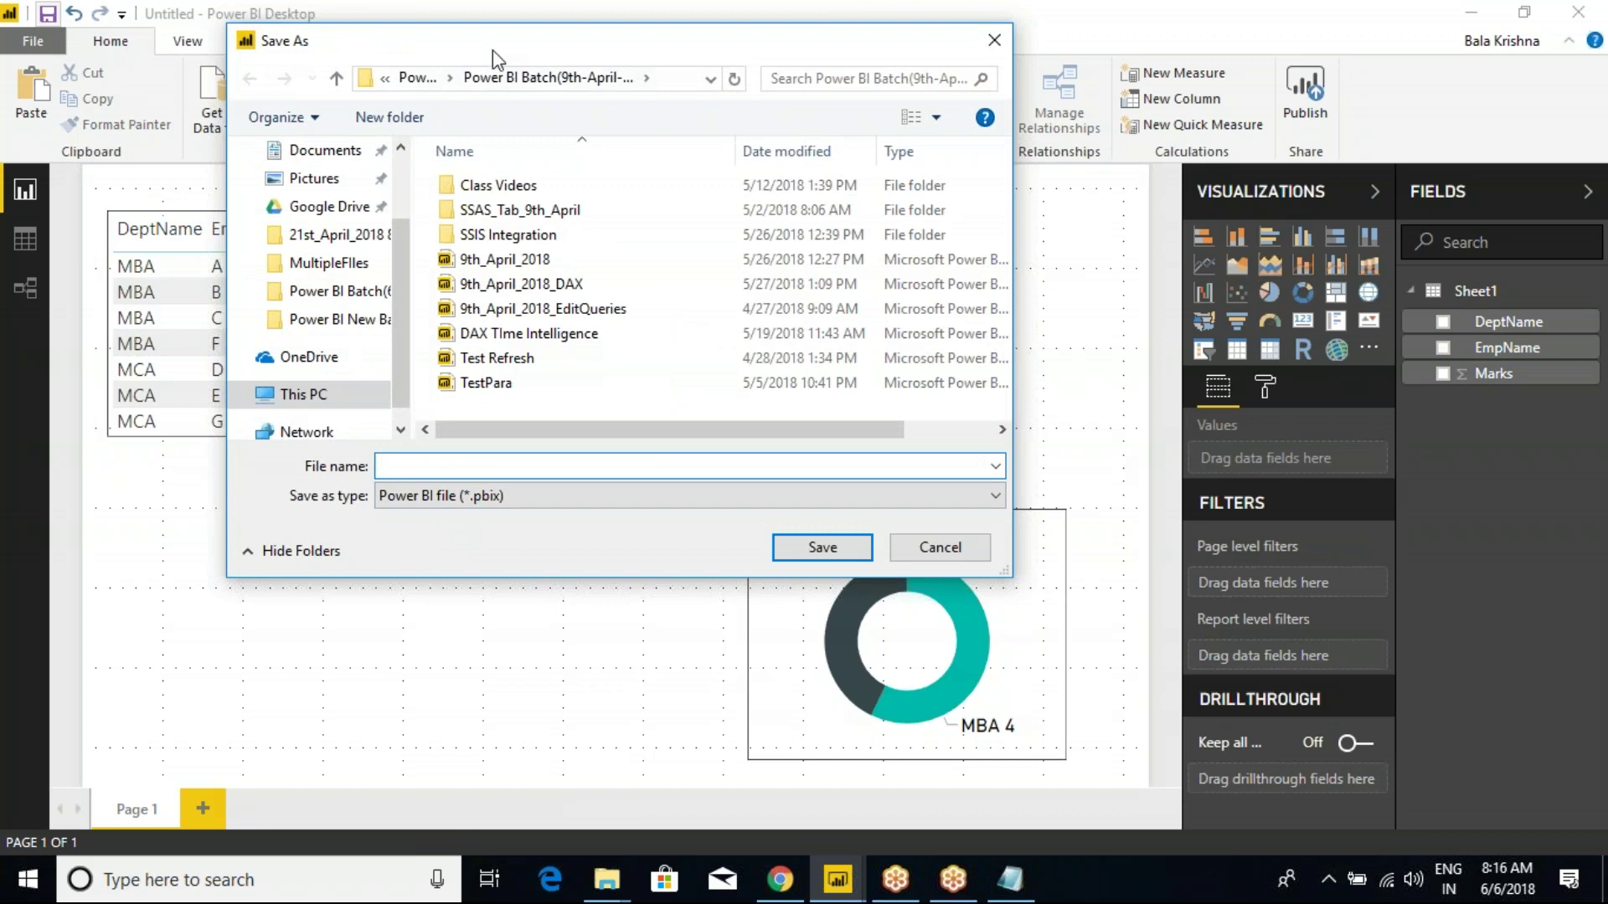
# Save the report as Gateways_Testing in D:\Power BI\Power BI New Batch.
pyautogui.click(416, 77)
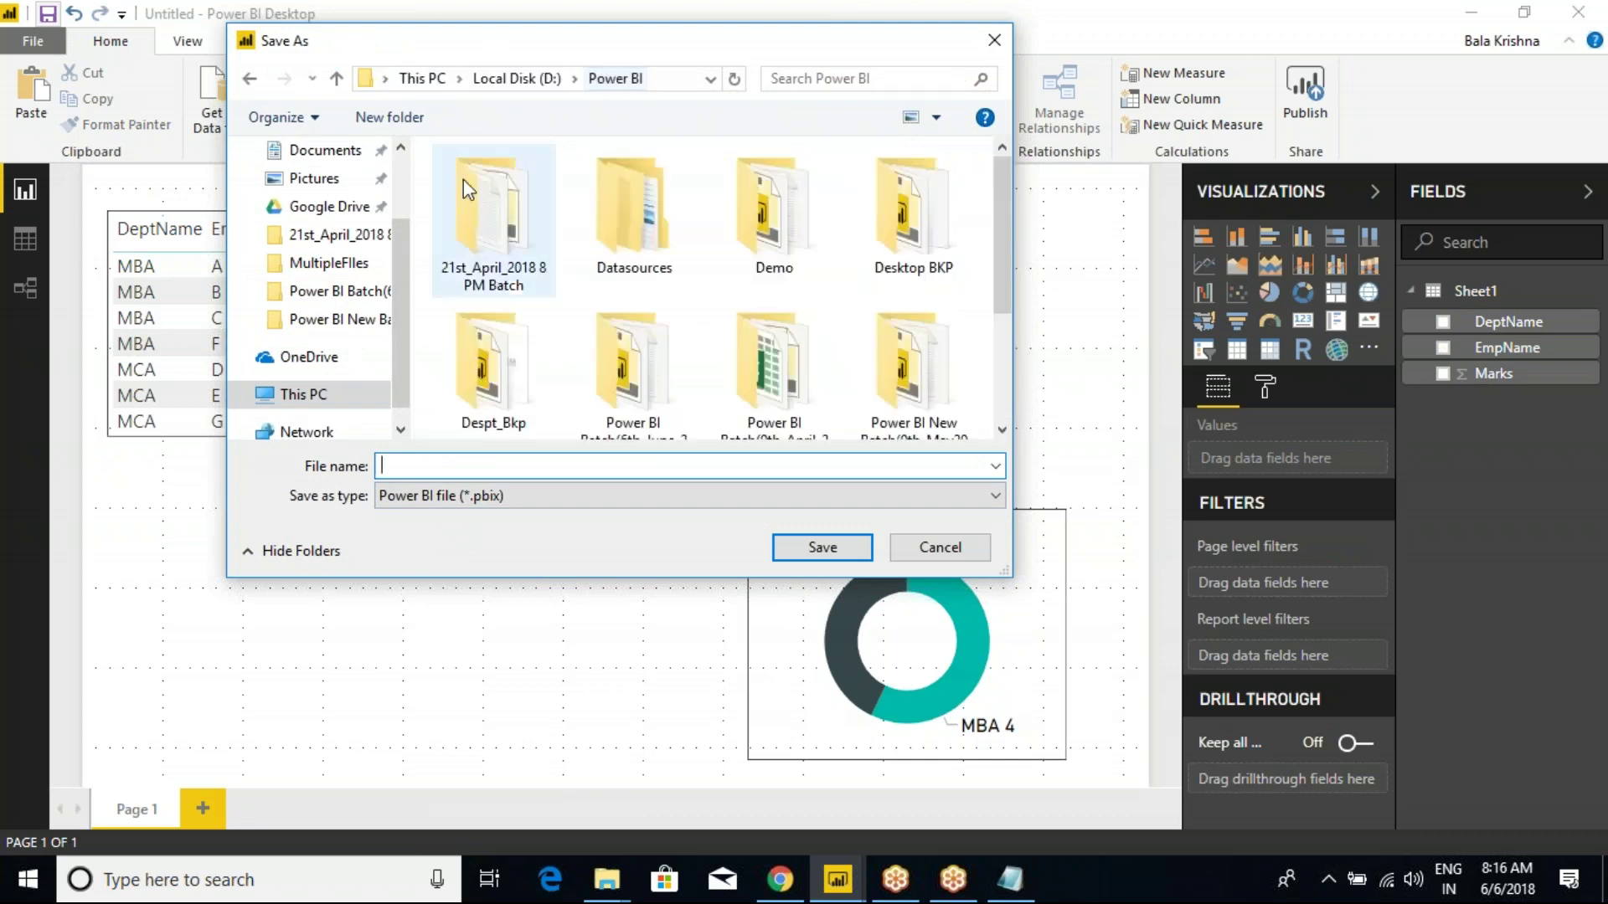
pyautogui.scroll(-2, 871, 374)
pyautogui.scroll(-2, 871, 373)
pyautogui.doubleClick(938, 311)
pyautogui.click(548, 465)
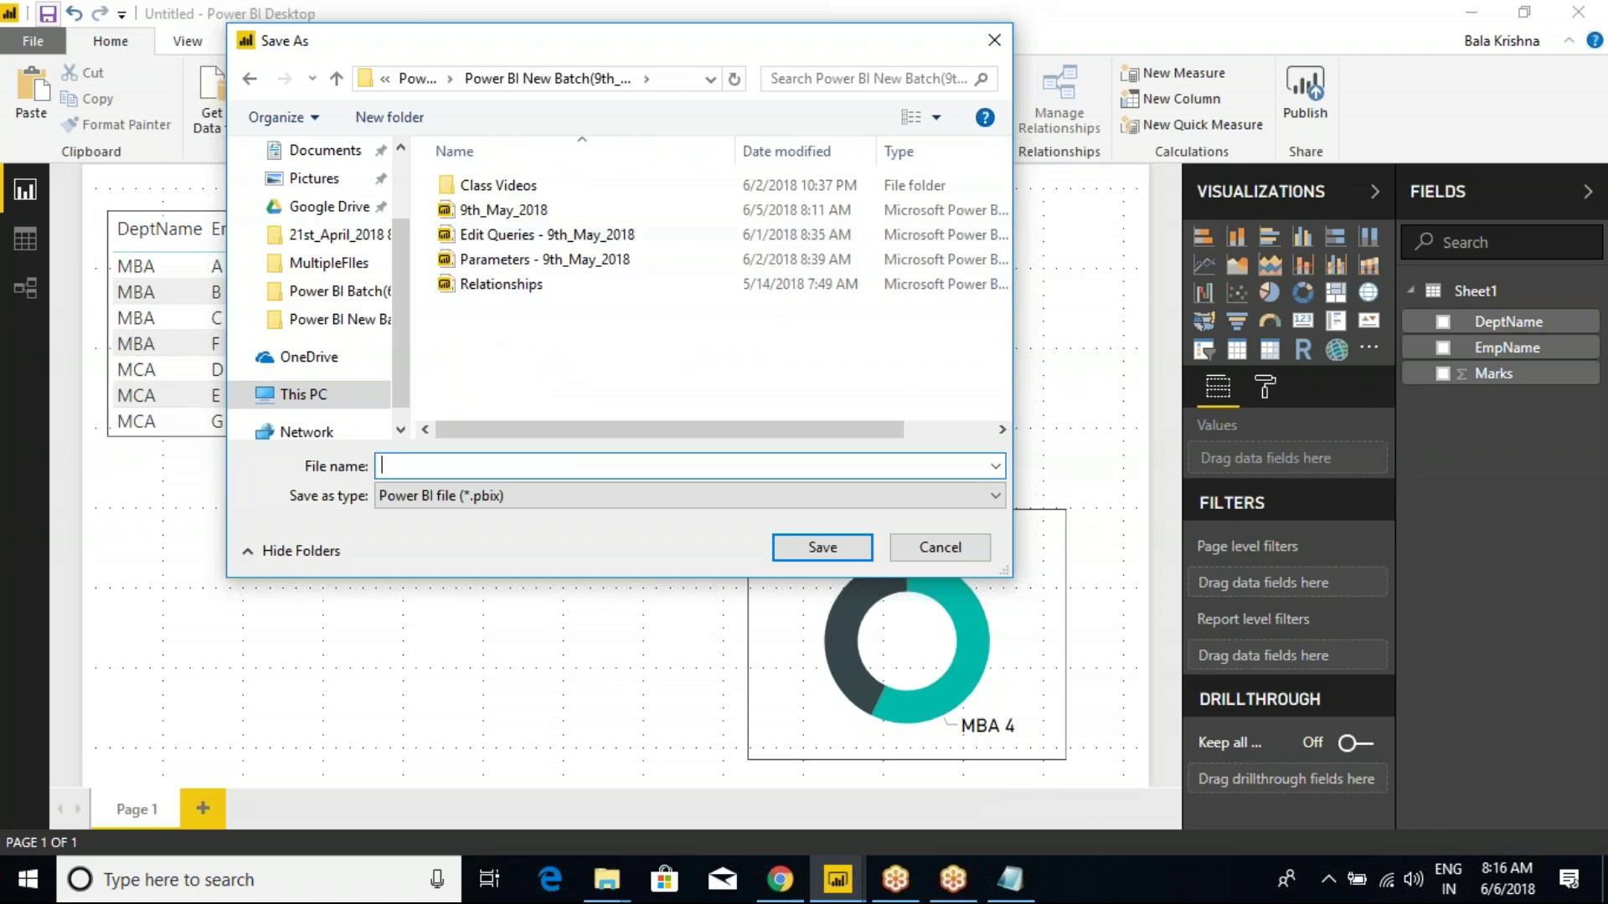
pyautogui.write('Ref')
pyautogui.press('BackSpace')
pyautogui.press('BackSpace')
pyautogui.press('BackSpace')
pyautogui.write('T')
pyautogui.press('BackSpace')
pyautogui.write('Gateways_')
pyautogui.click(806, 550)
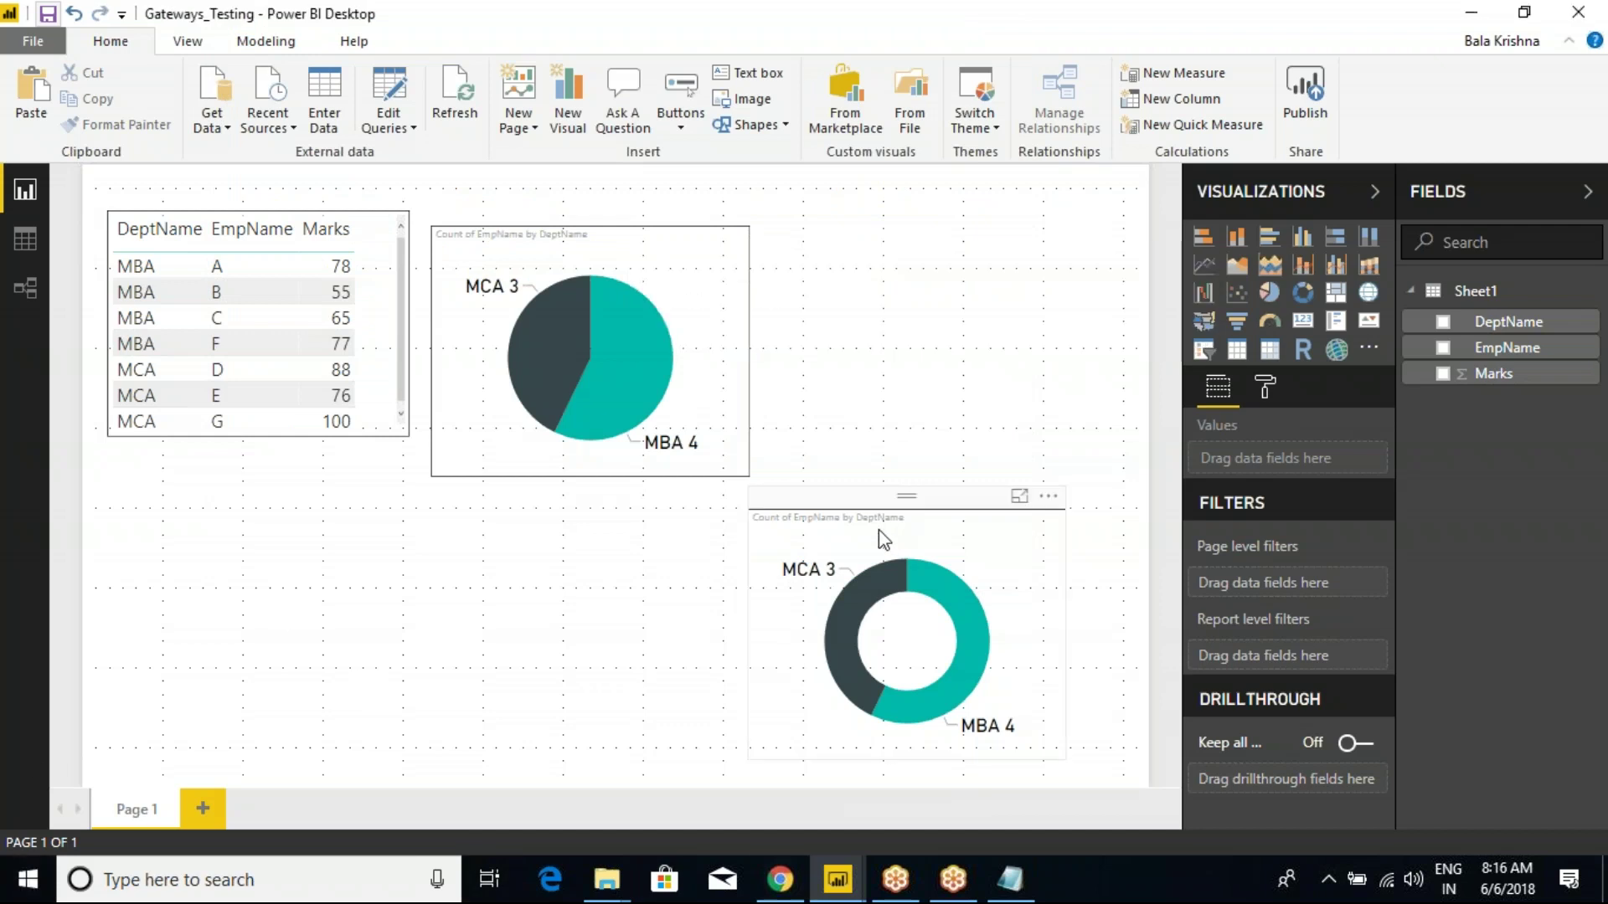
# Return to the 9th_May_2018 report in Chrome, collapse Power Bi Dev Reports, and list the workspaces.
pyautogui.moveTo(780, 879)
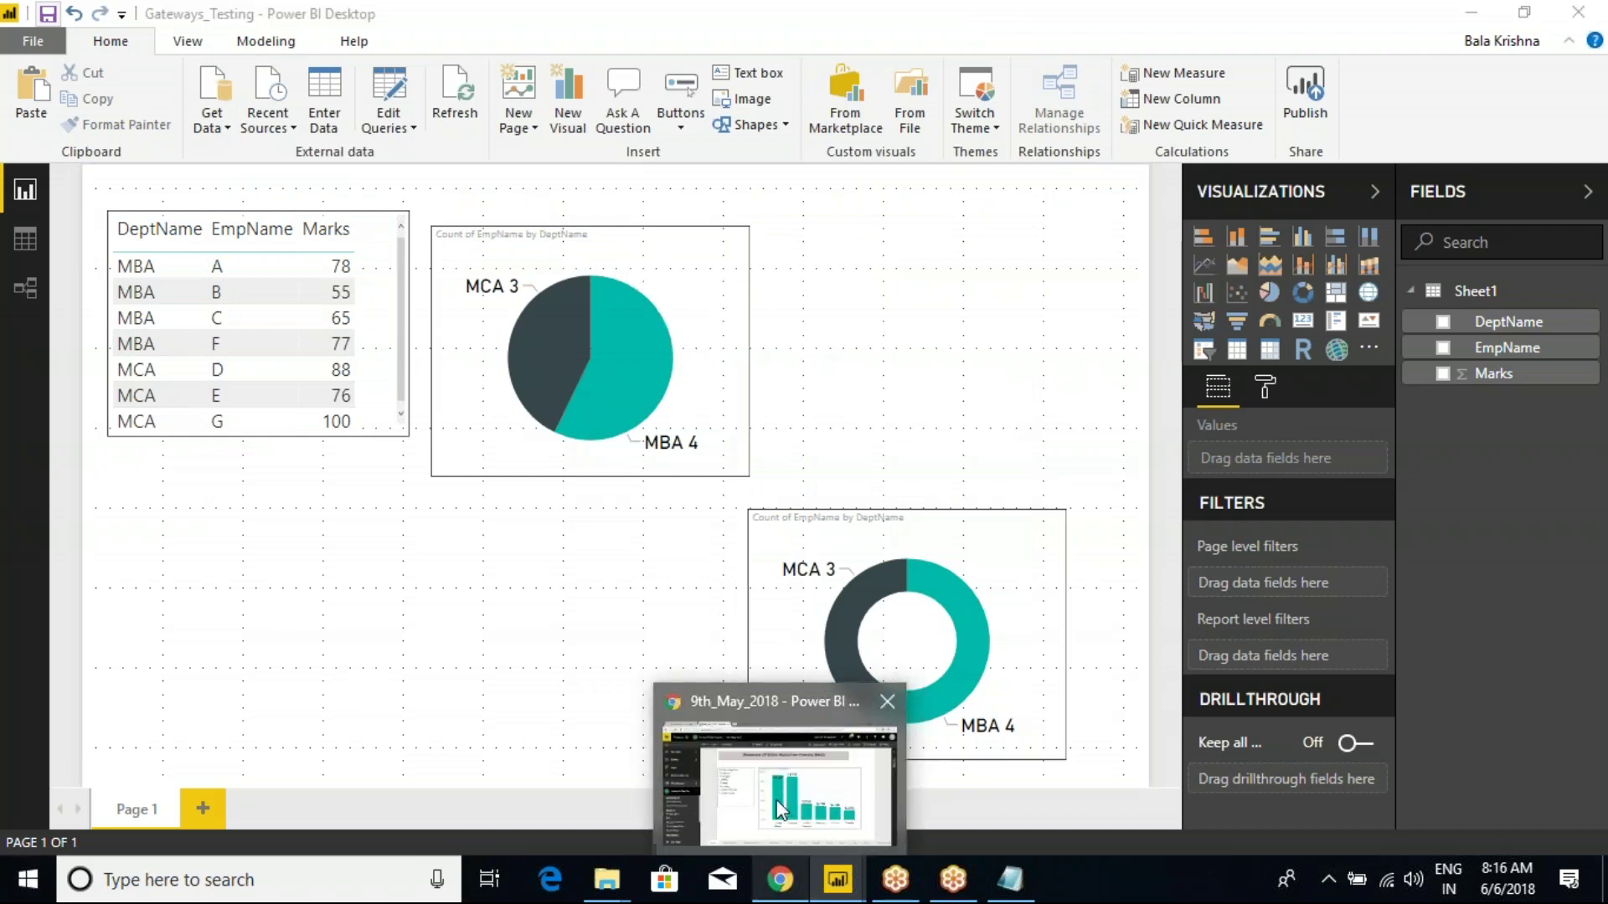
pyautogui.click(779, 775)
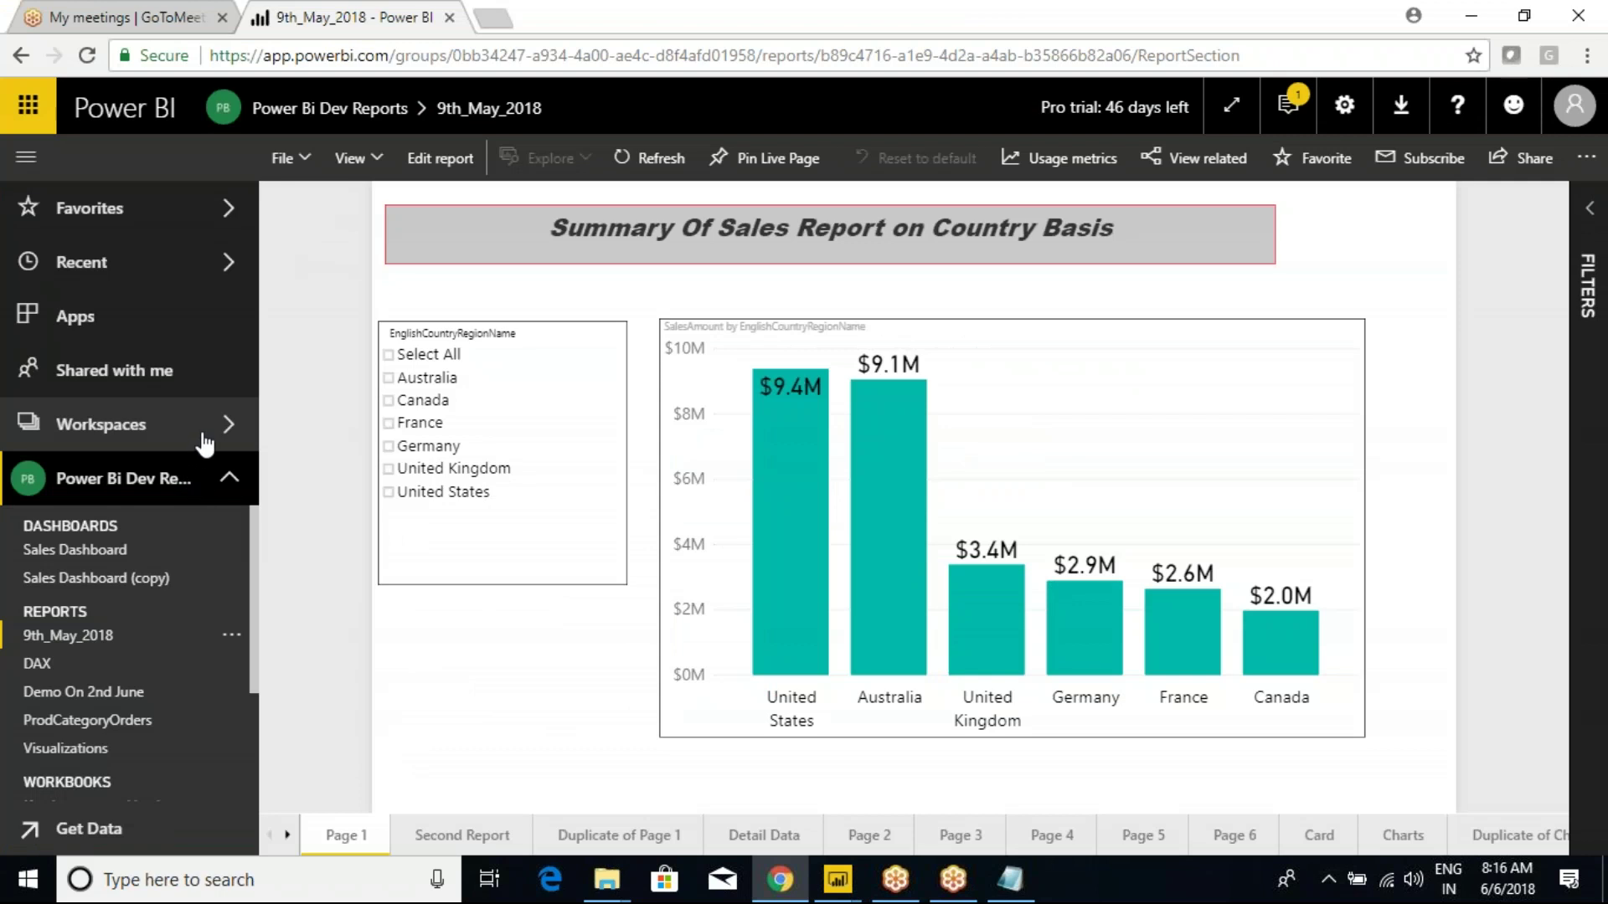
pyautogui.click(231, 485)
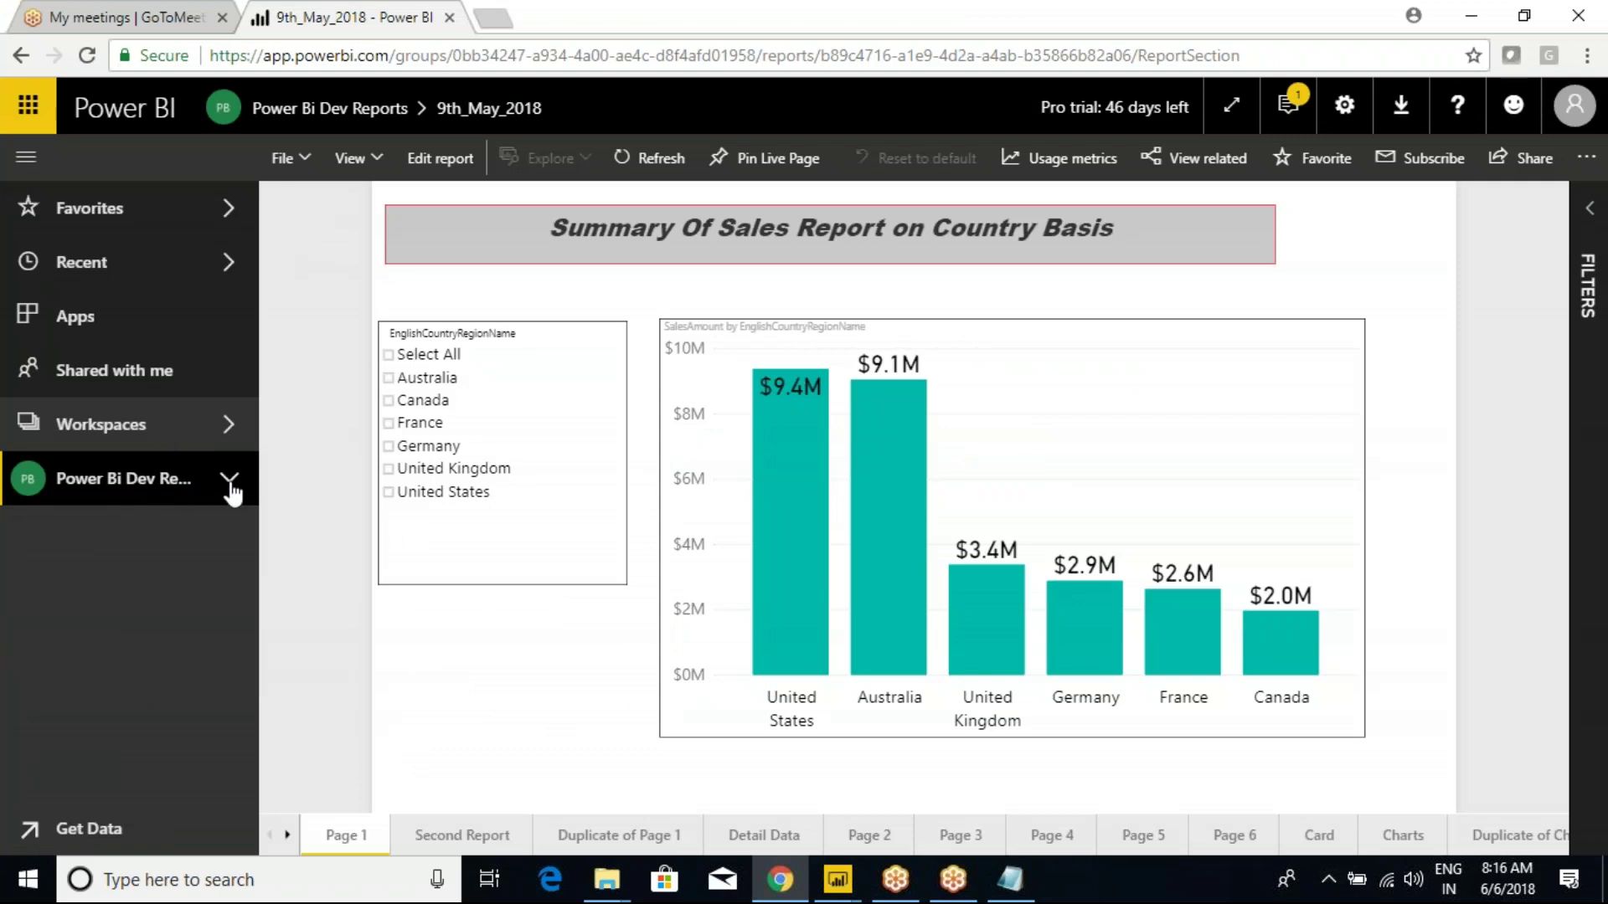
pyautogui.click(108, 429)
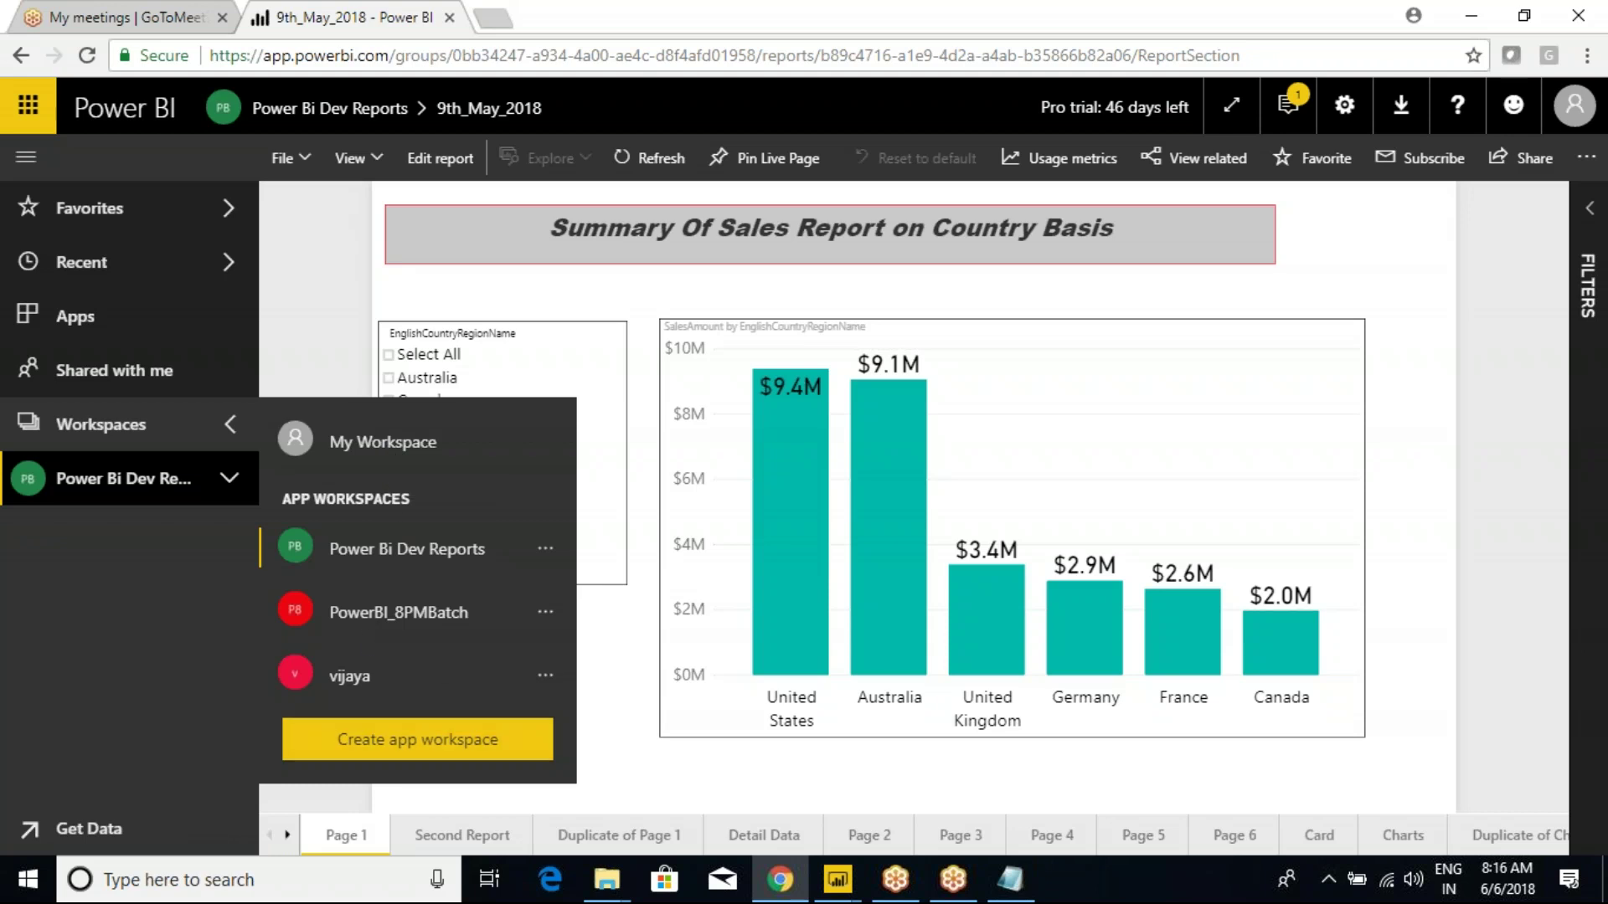
# Name a new app workspace PowerBI_May9th_2018 and make it public.
pyautogui.click(412, 751)
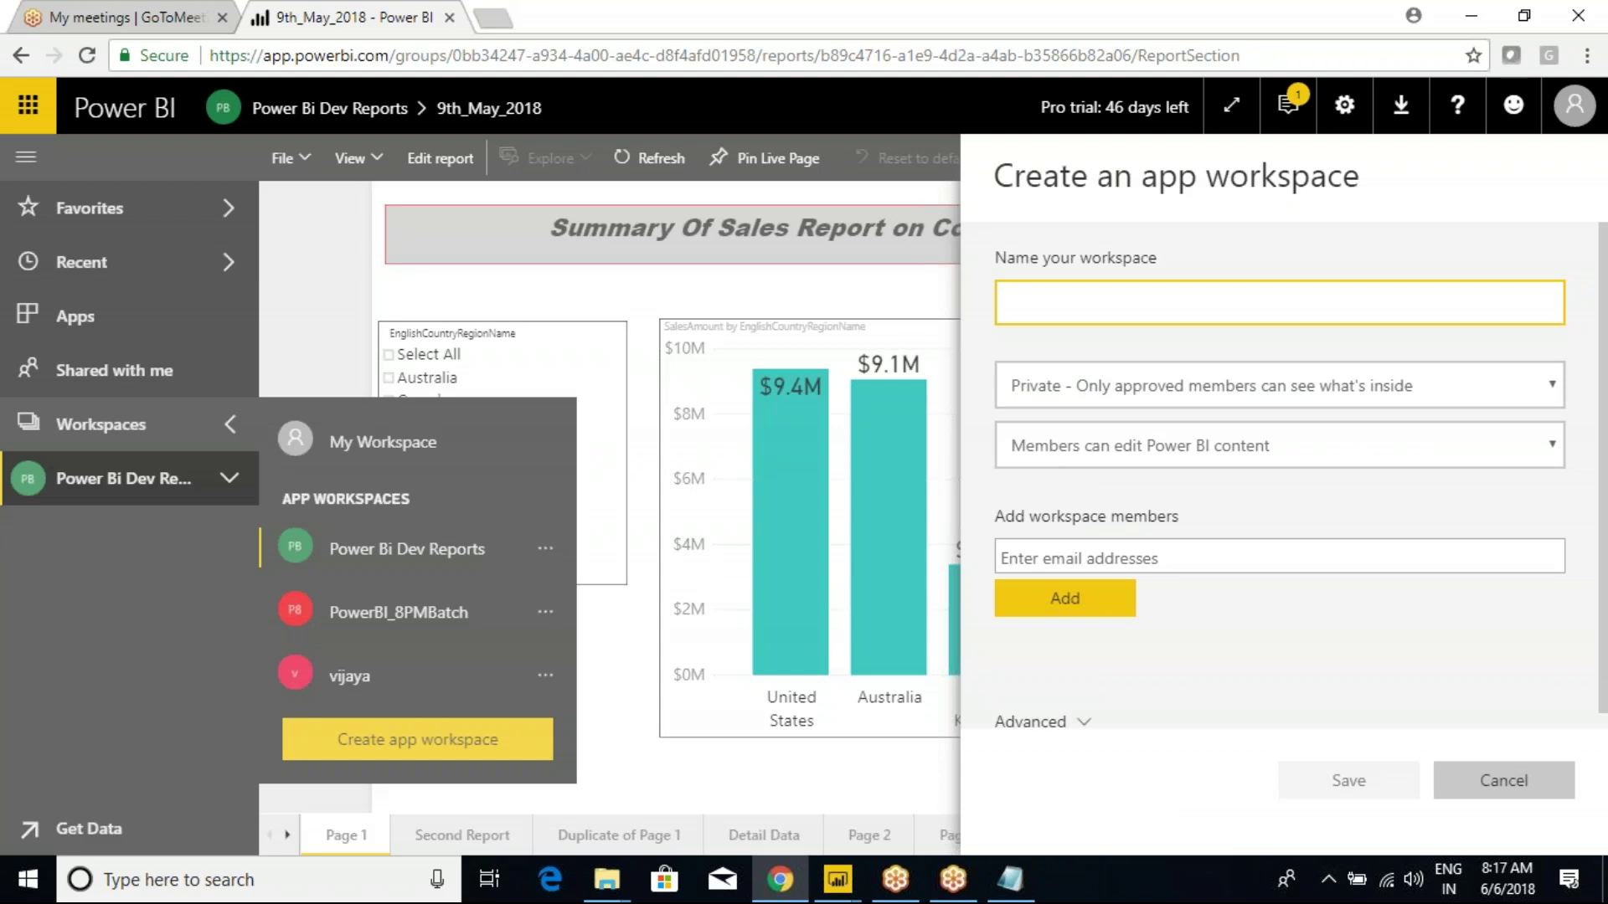
pyautogui.write('Power')
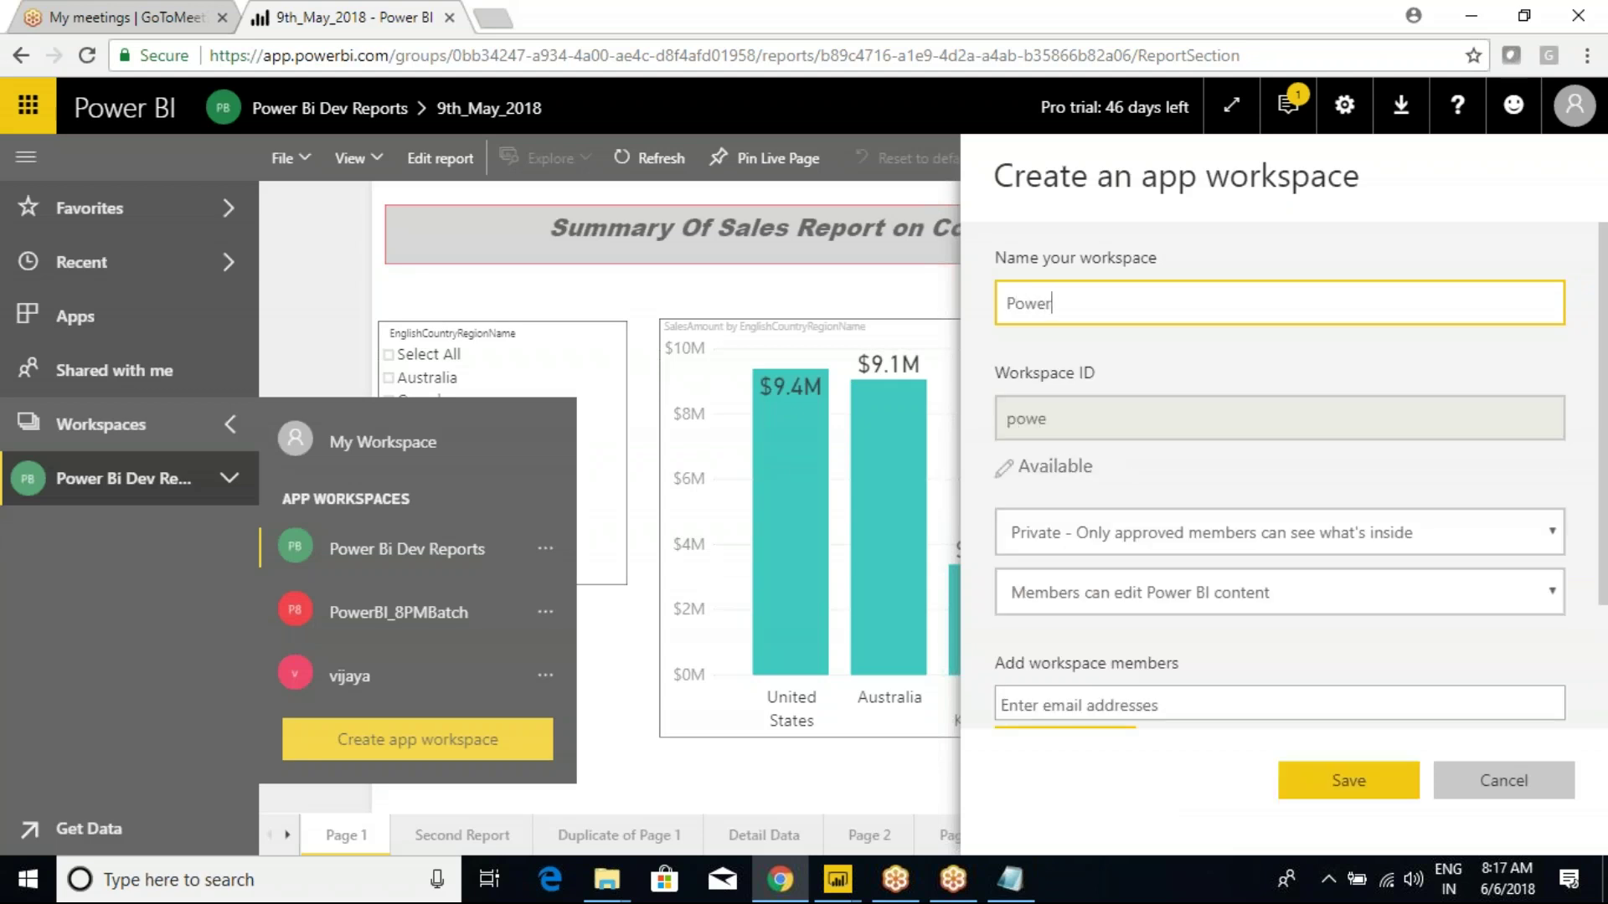
pyautogui.write('BI_May9th')
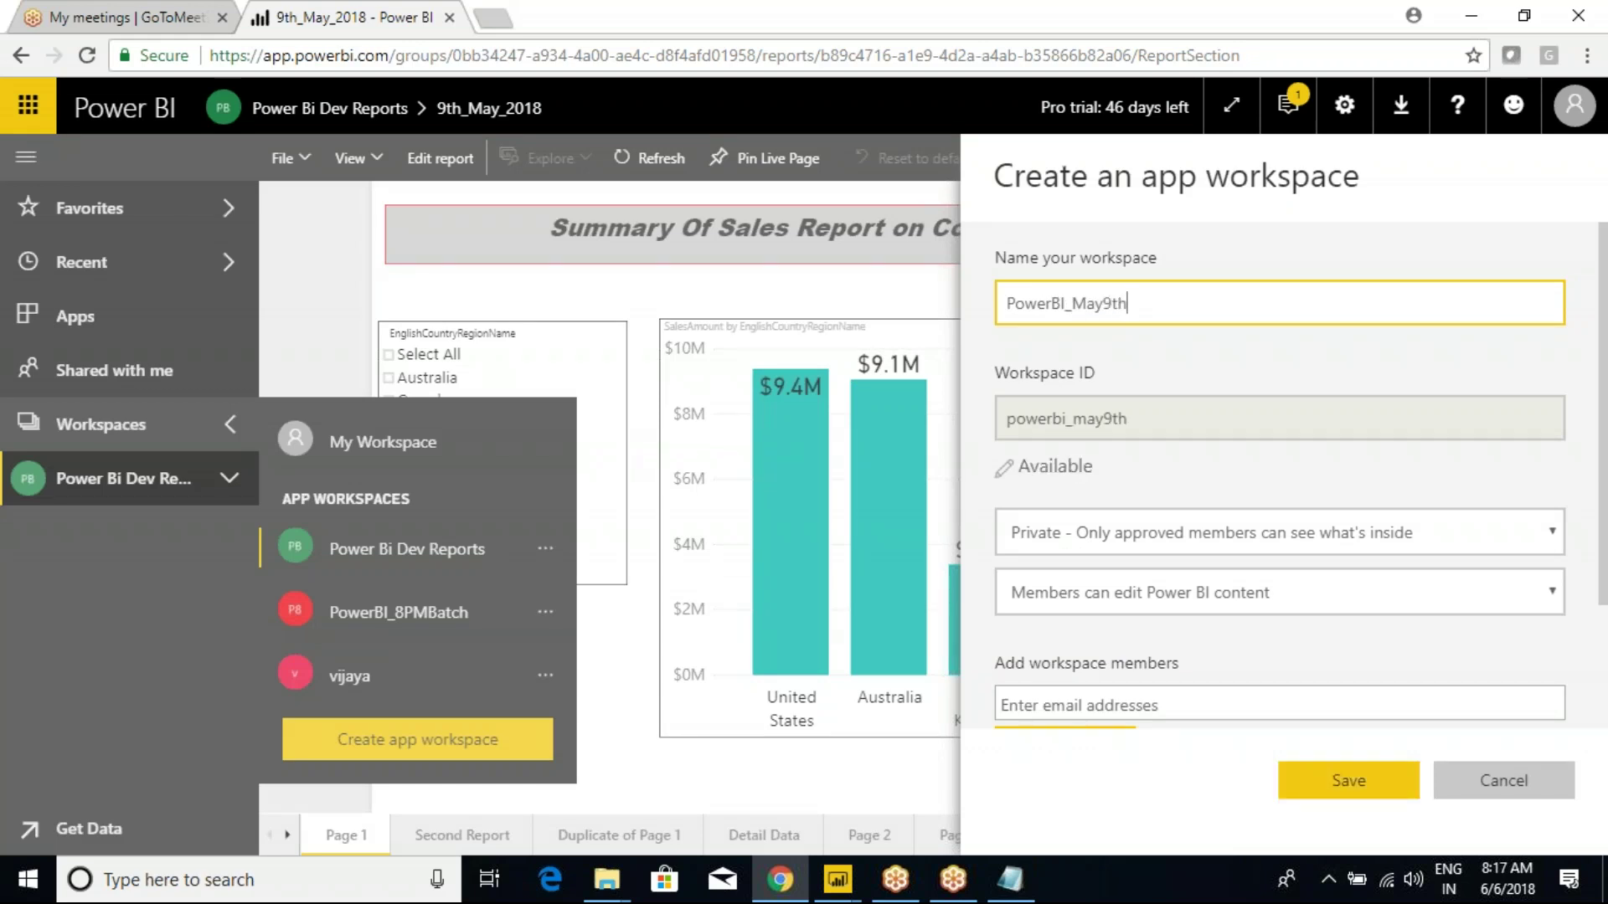
pyautogui.write('_2018')
pyautogui.click(1132, 546)
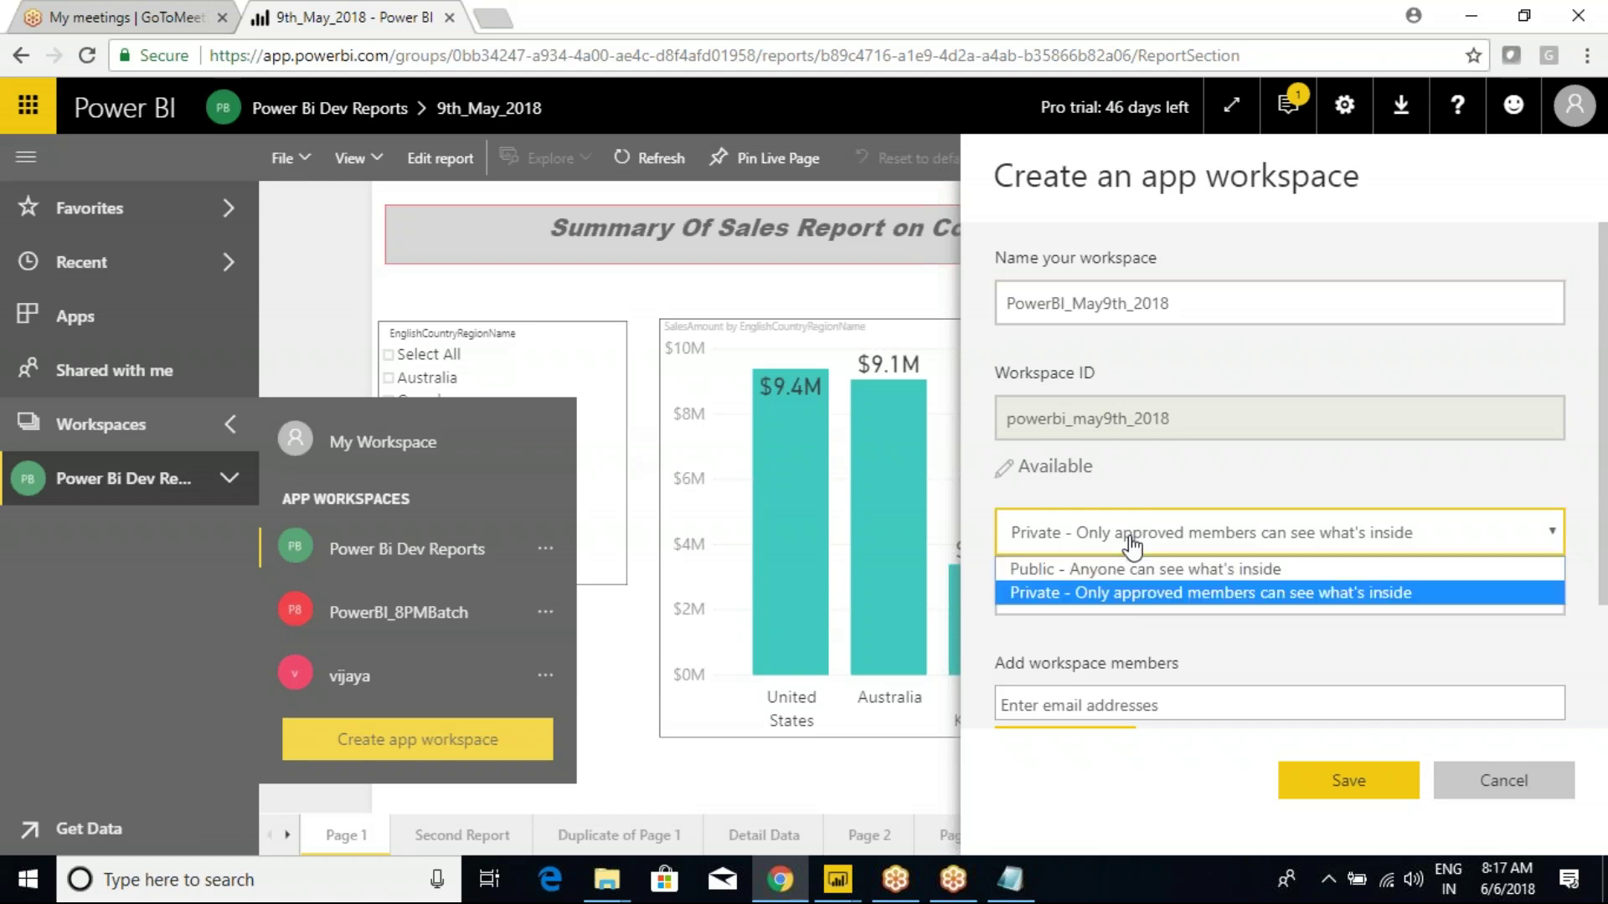
pyautogui.click(1082, 570)
pyautogui.click(1072, 594)
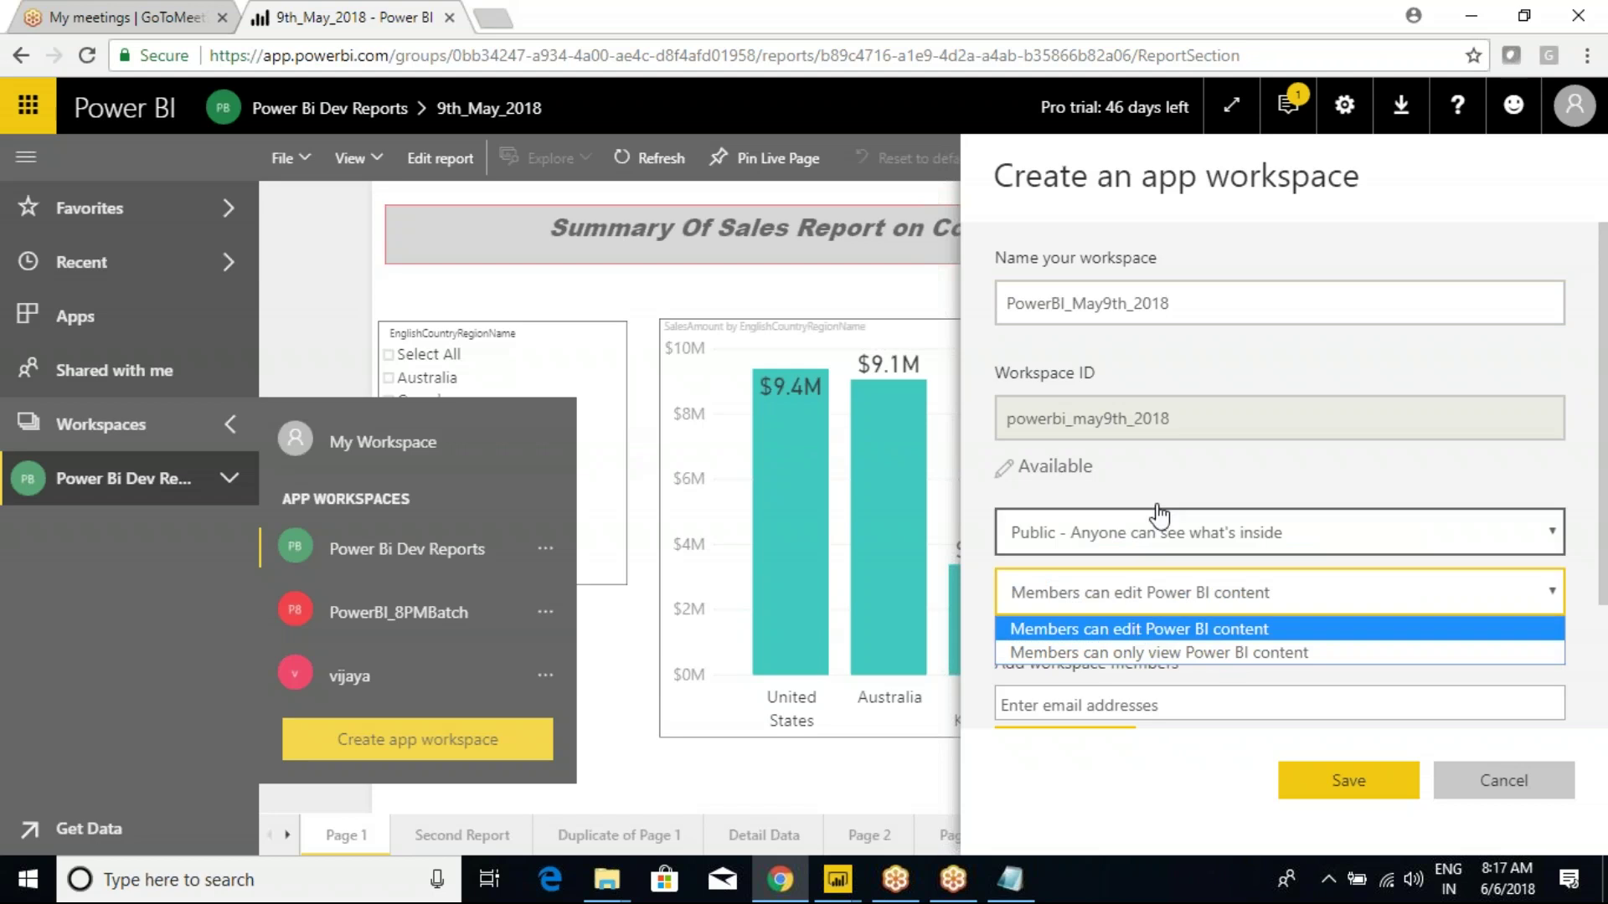
pyautogui.click(1163, 308)
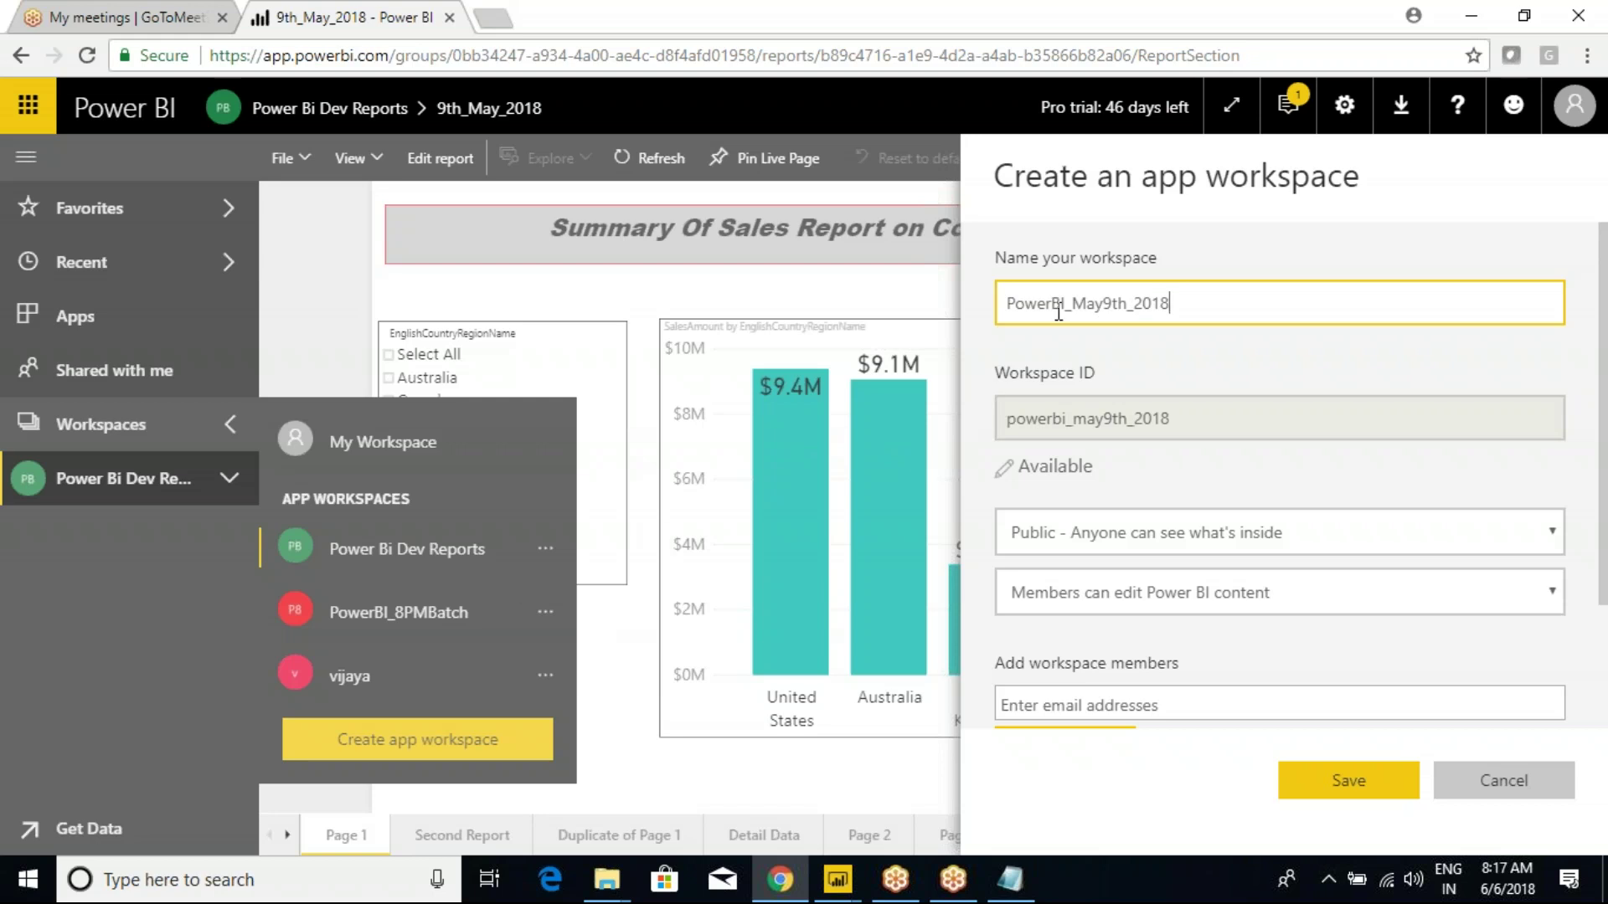
pyautogui.click(1088, 543)
pyautogui.click(1072, 567)
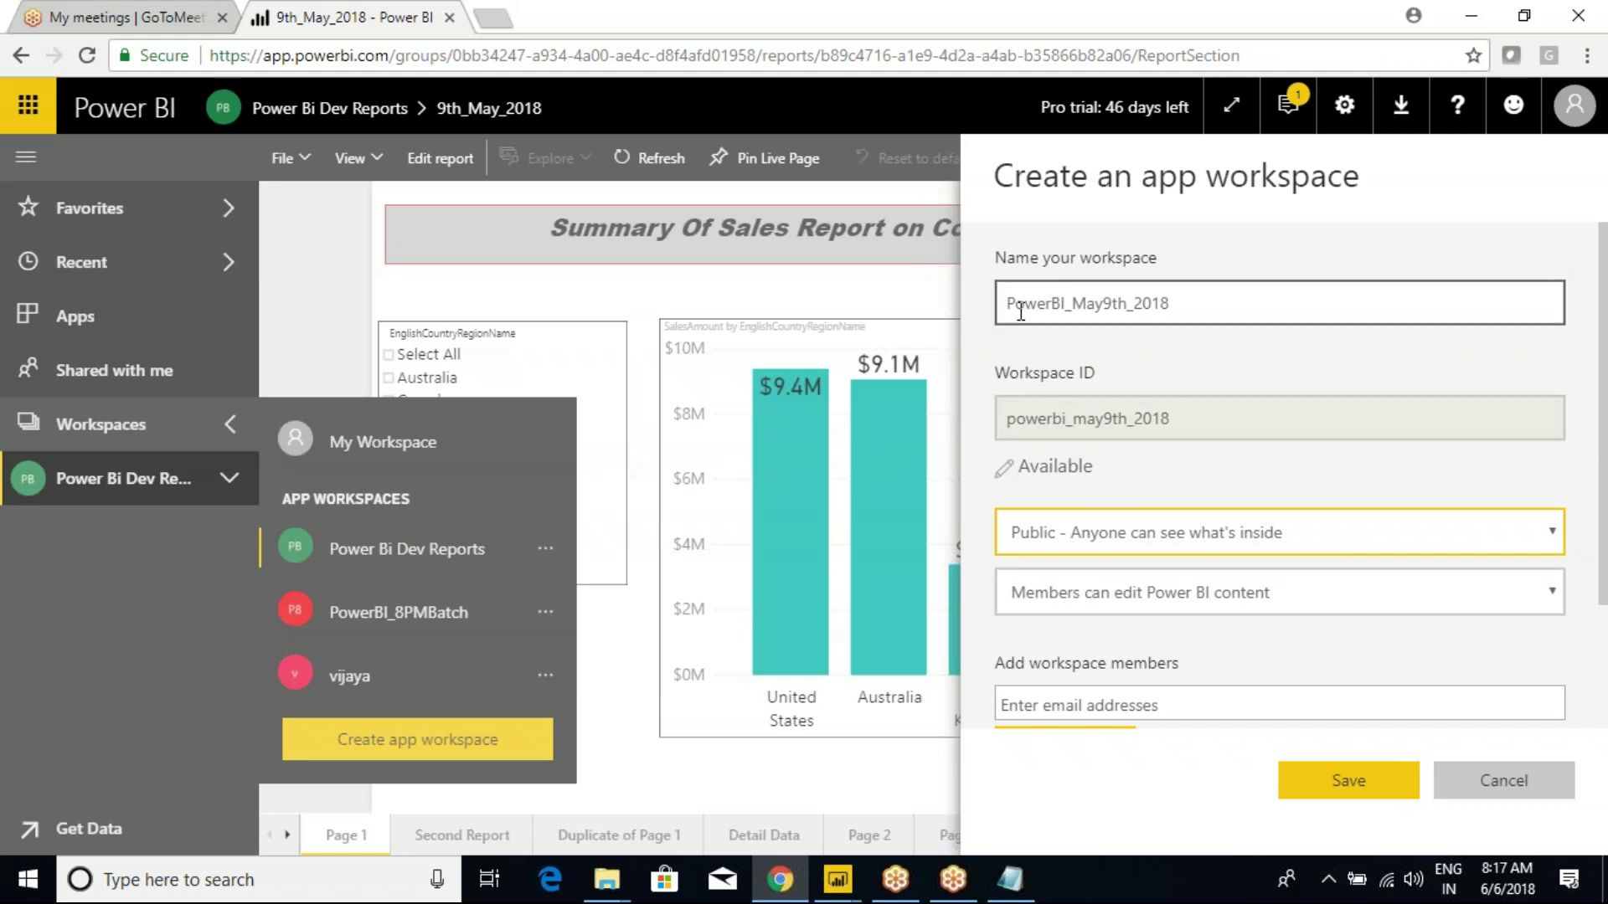
# Let members edit Power BI content, leave the member field empty, and create the workspace.
pyautogui.click(1133, 600)
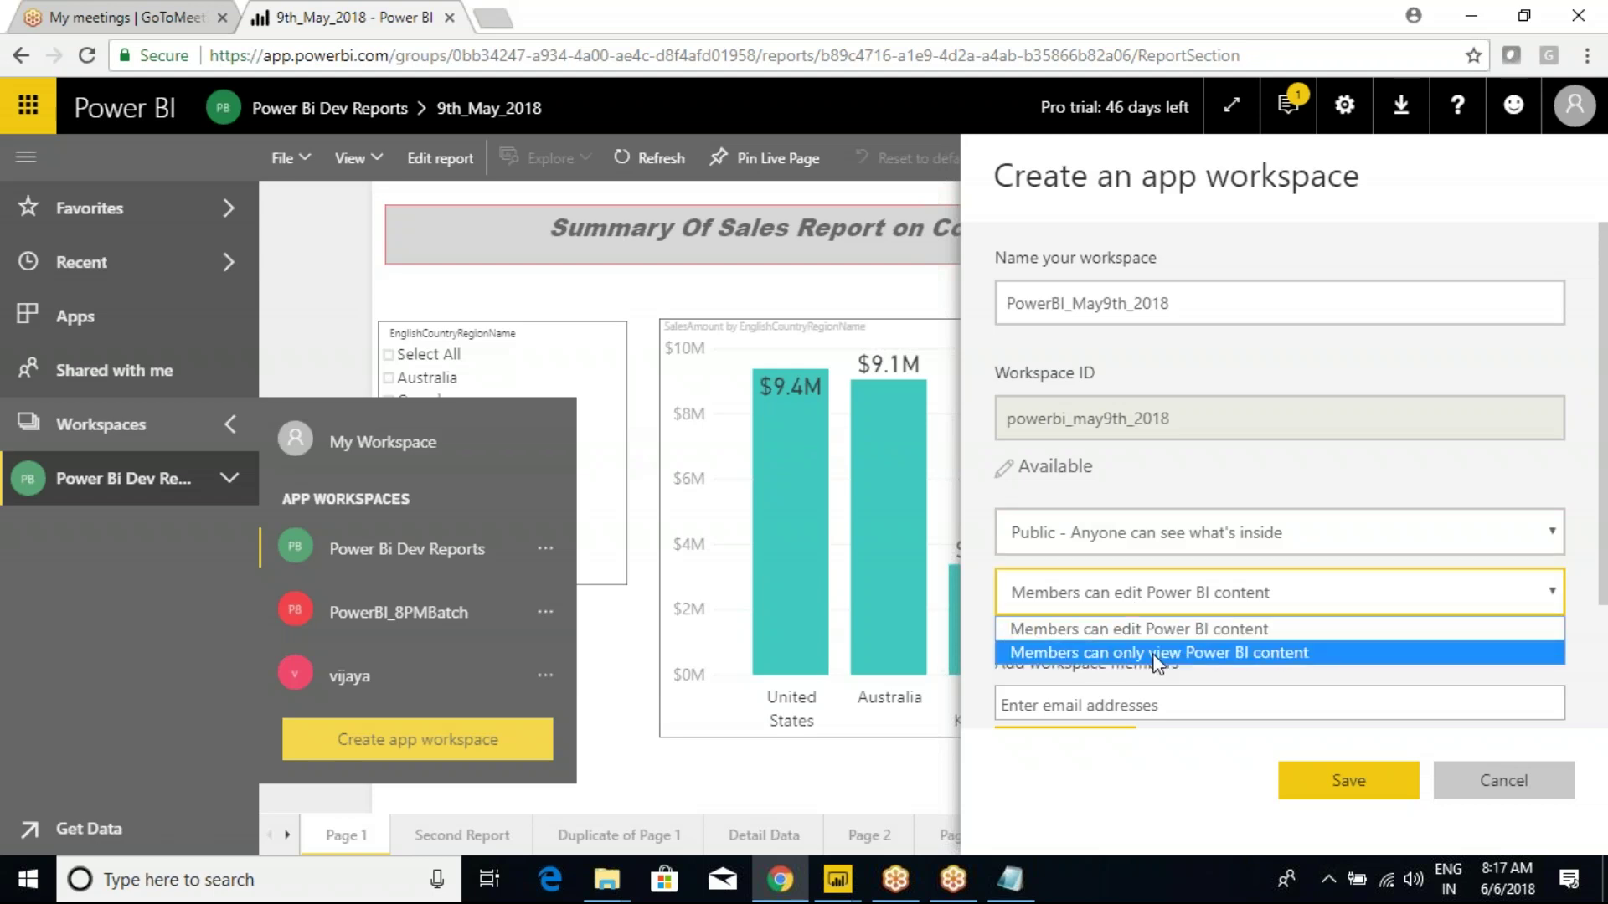
pyautogui.click(1154, 657)
pyautogui.click(1132, 596)
pyautogui.click(1132, 629)
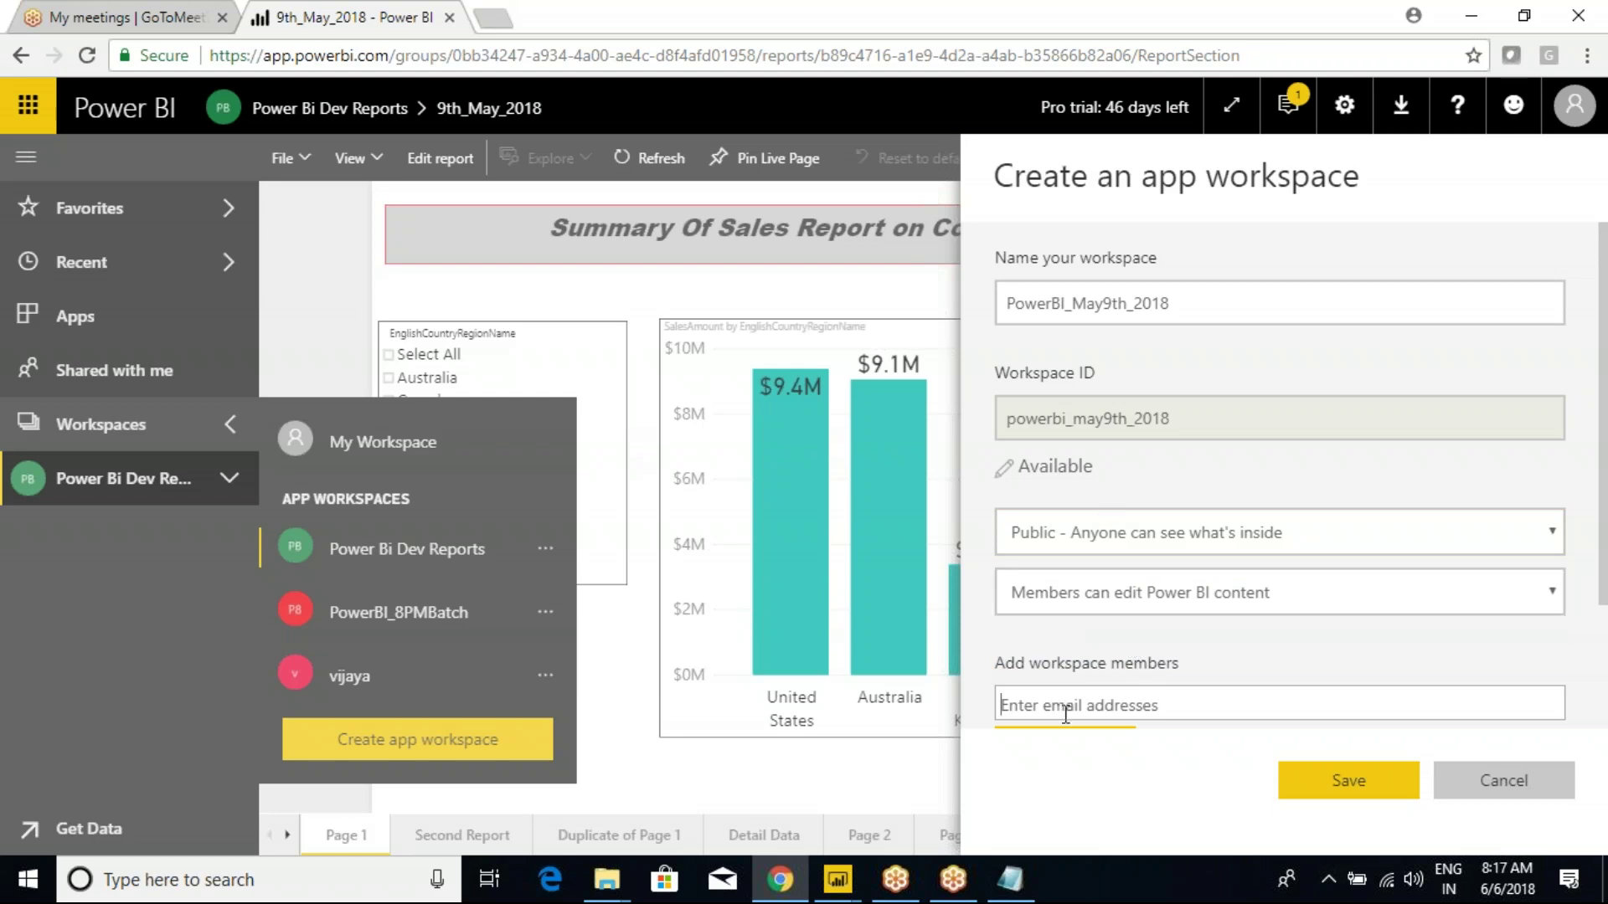
pyautogui.write('balakrishna')
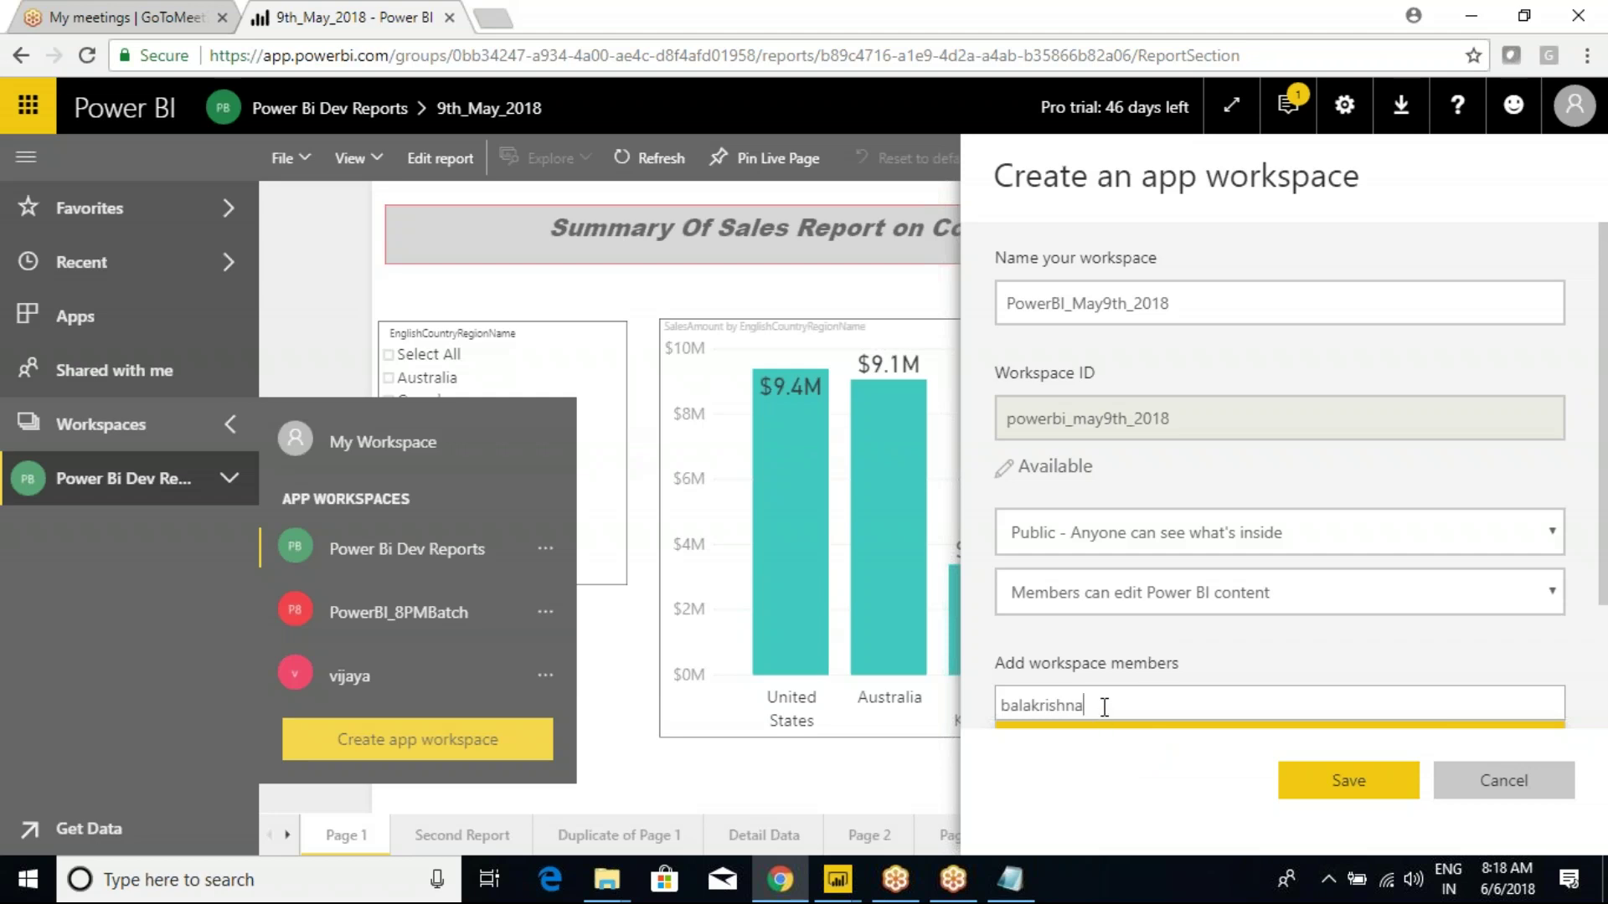
pyautogui.press('BackSpace')
pyautogui.press('BackSpace')
pyautogui.press('BackSpace')
pyautogui.press('BackSpace')
pyautogui.press('BackSpace')
pyautogui.press('BackSpace')
pyautogui.press('BackSpace')
pyautogui.press('BackSpace')
pyautogui.press('BackSpace')
pyautogui.press('BackSpace')
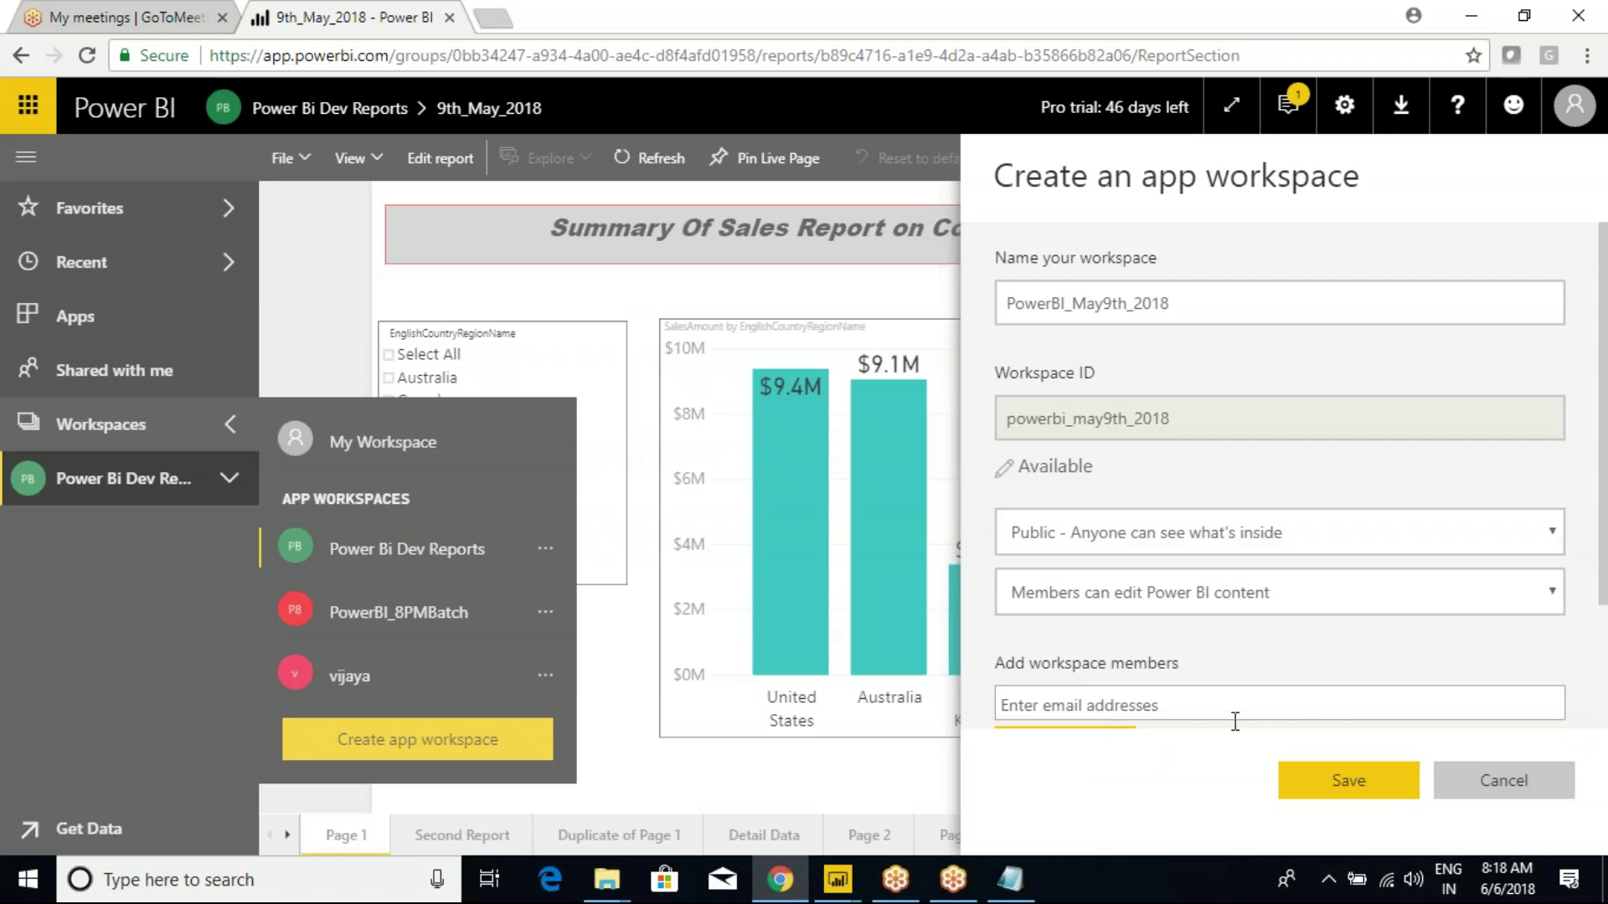
pyautogui.click(1338, 779)
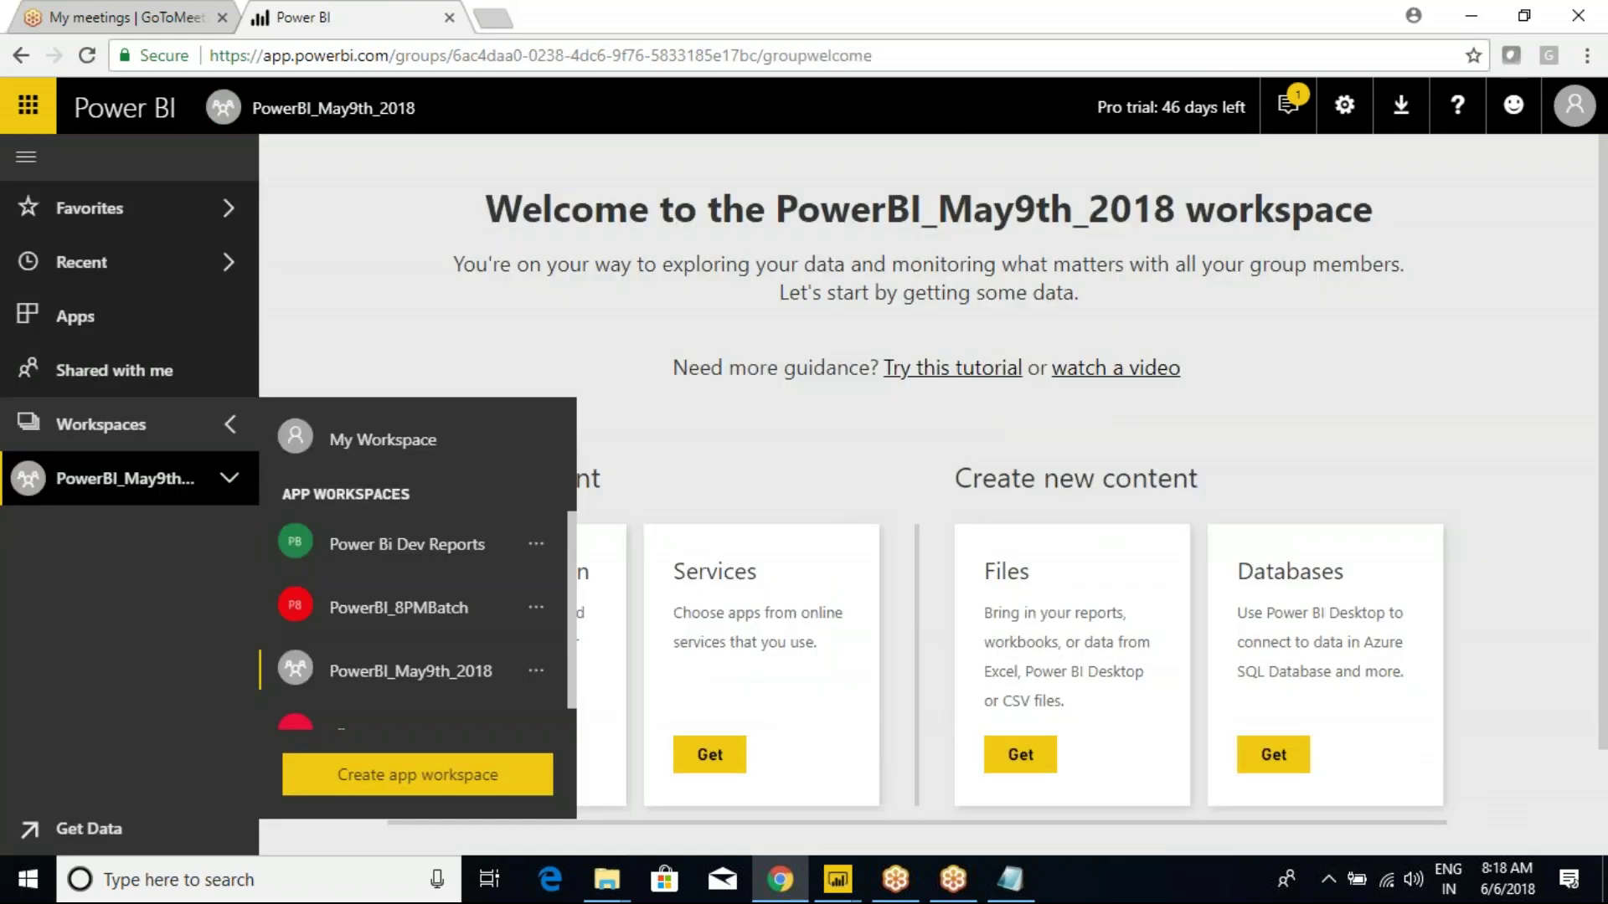
# Close the workspaces list and expand PowerBI_May9th_2018 to show its empty content sections.
pyautogui.scroll(-1, 526, 658)
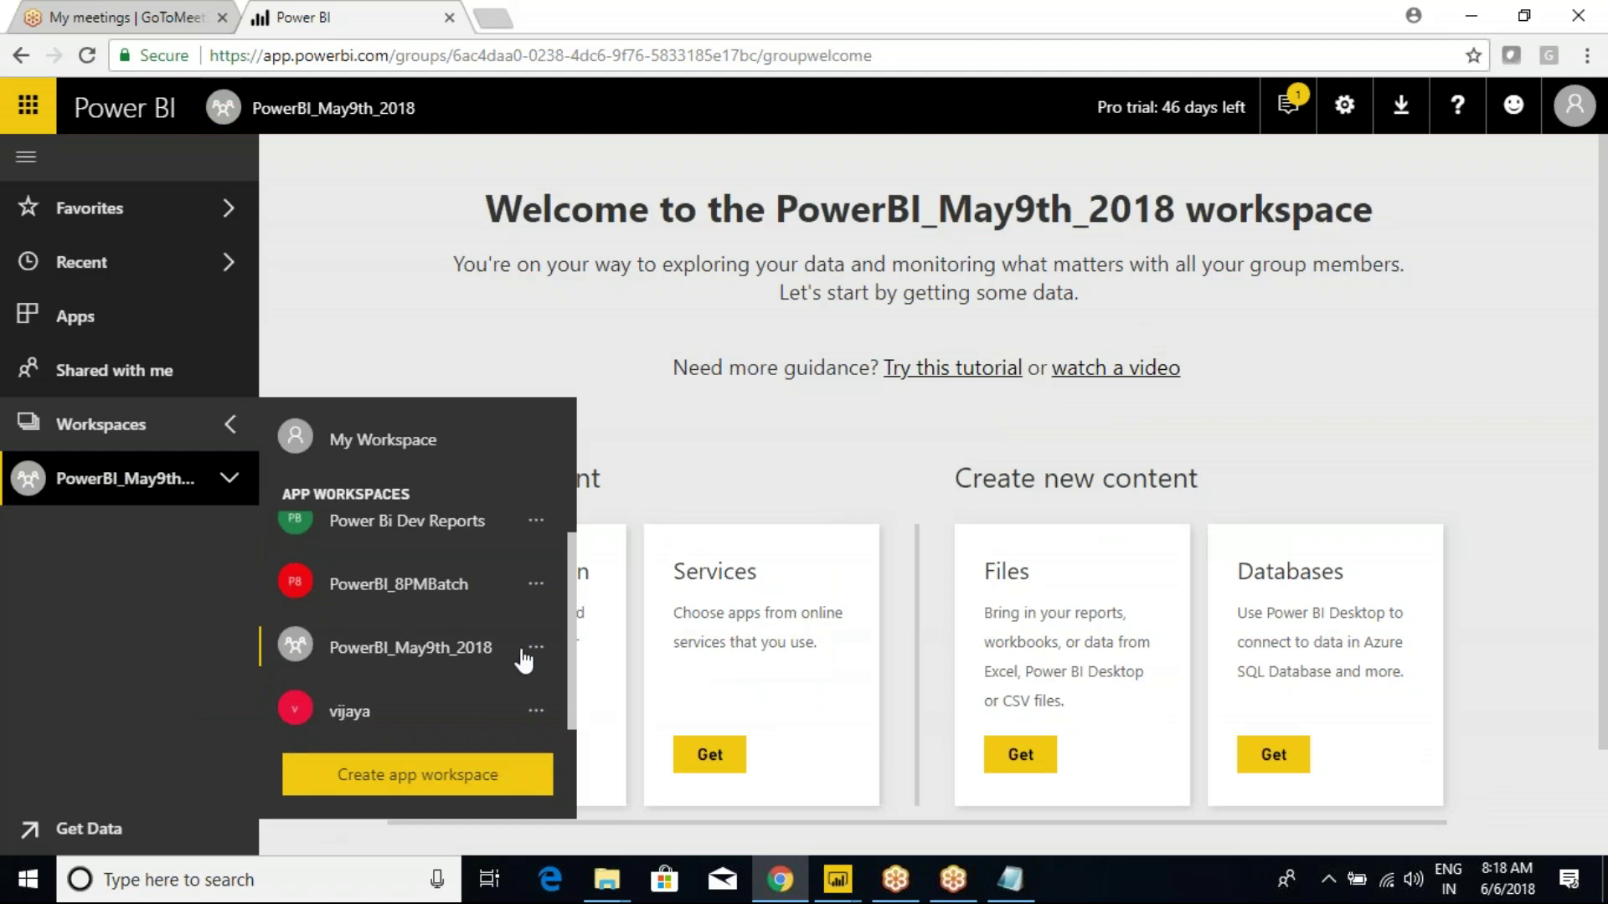
pyautogui.scroll(1, 525, 661)
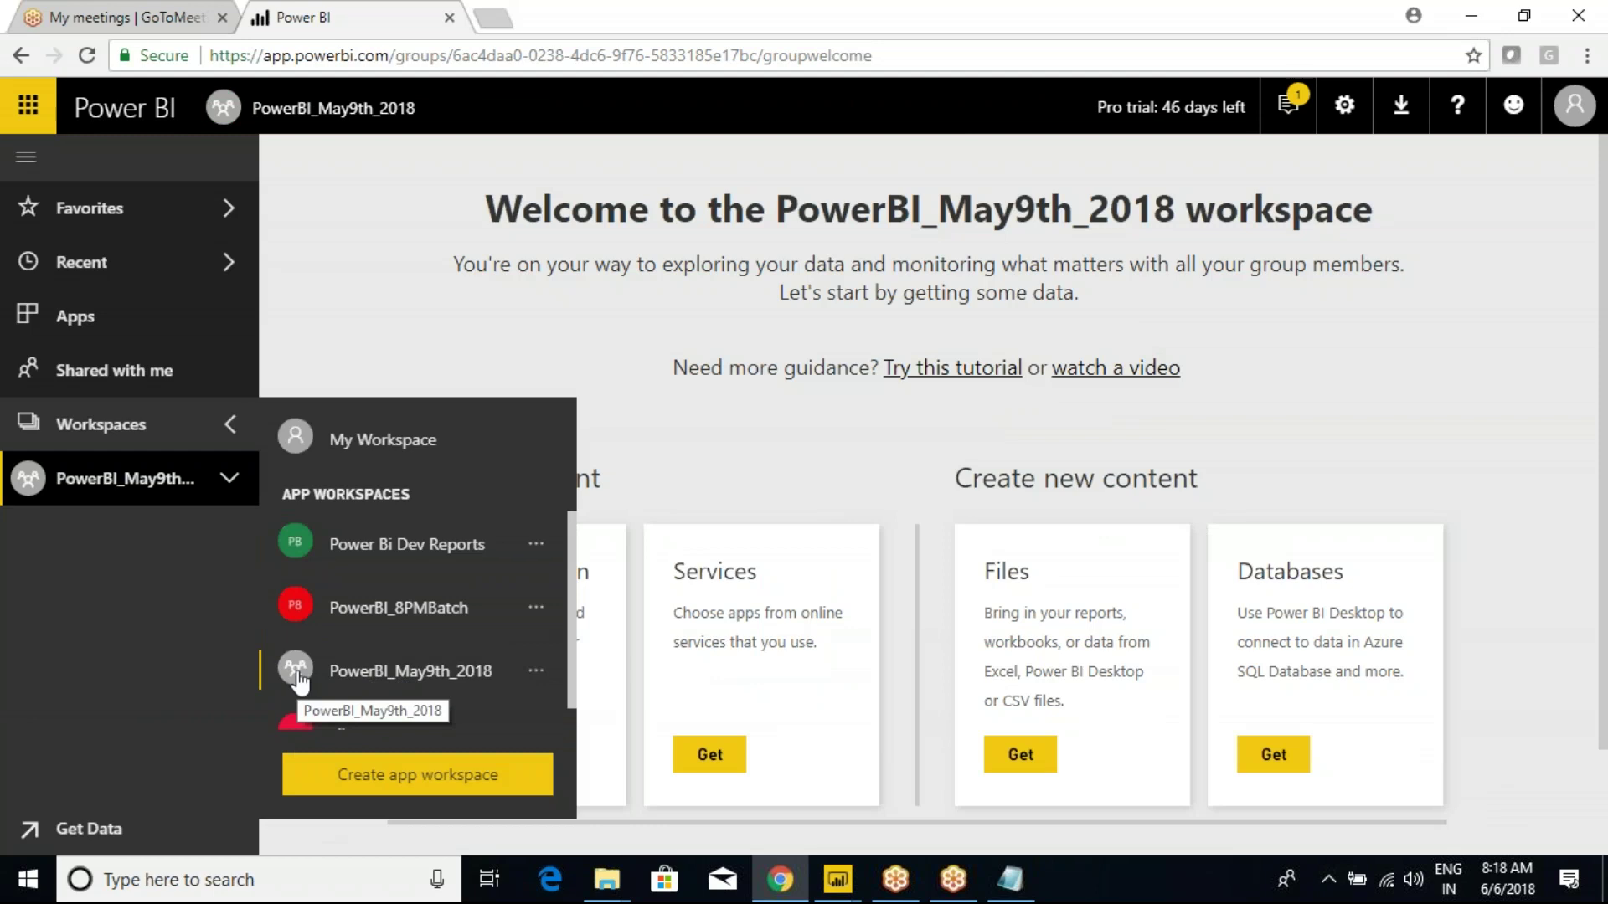
pyautogui.click(377, 670)
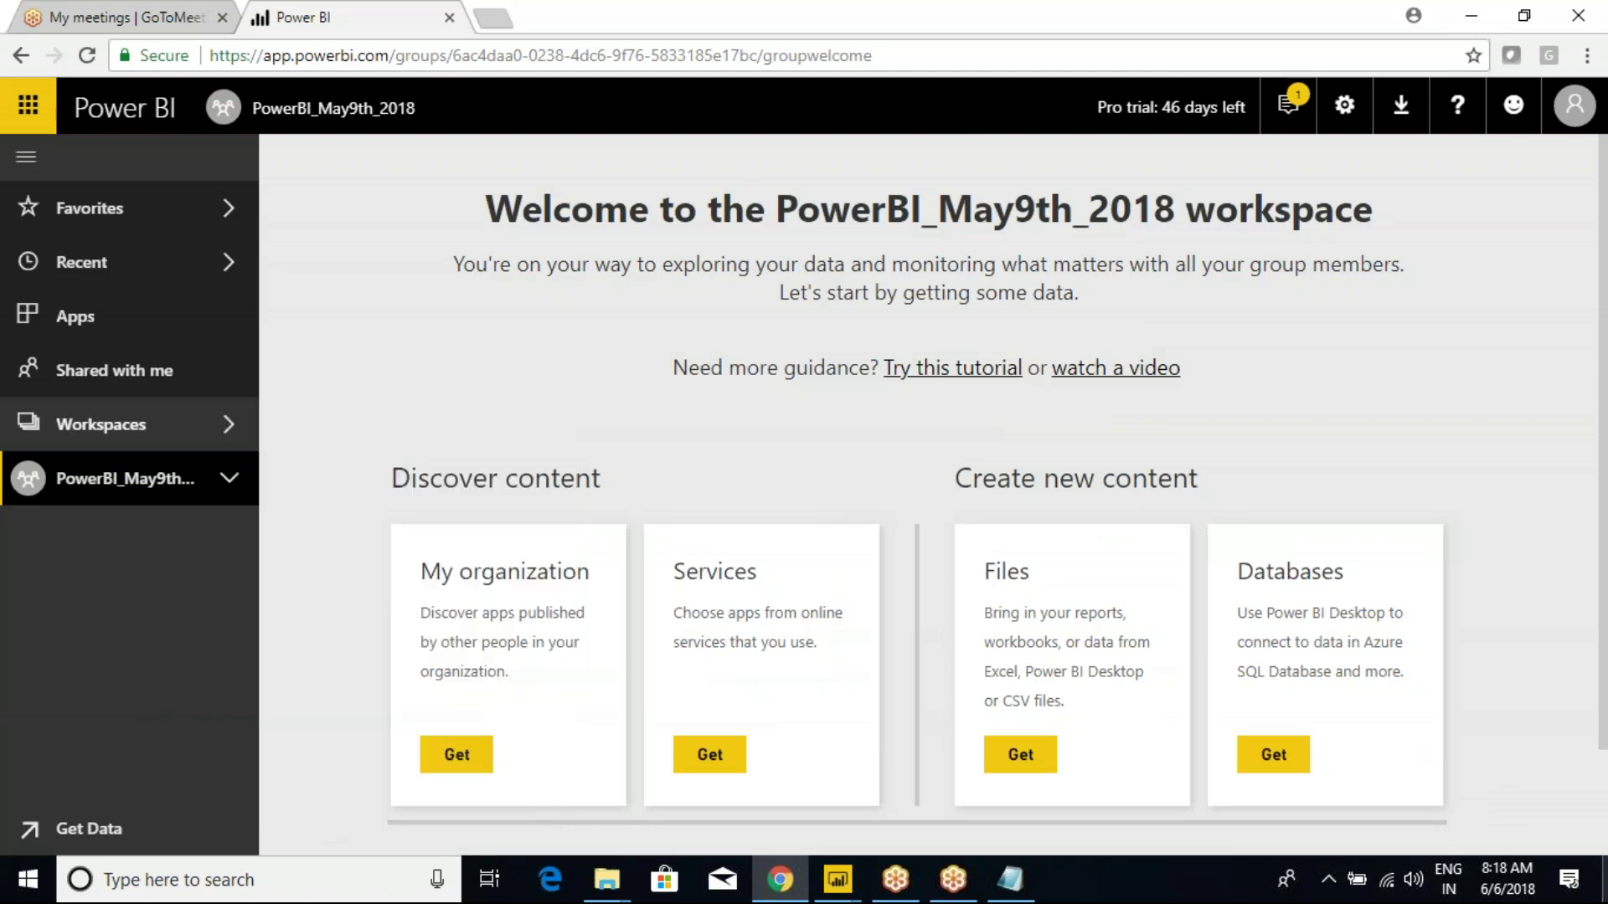
pyautogui.click(214, 484)
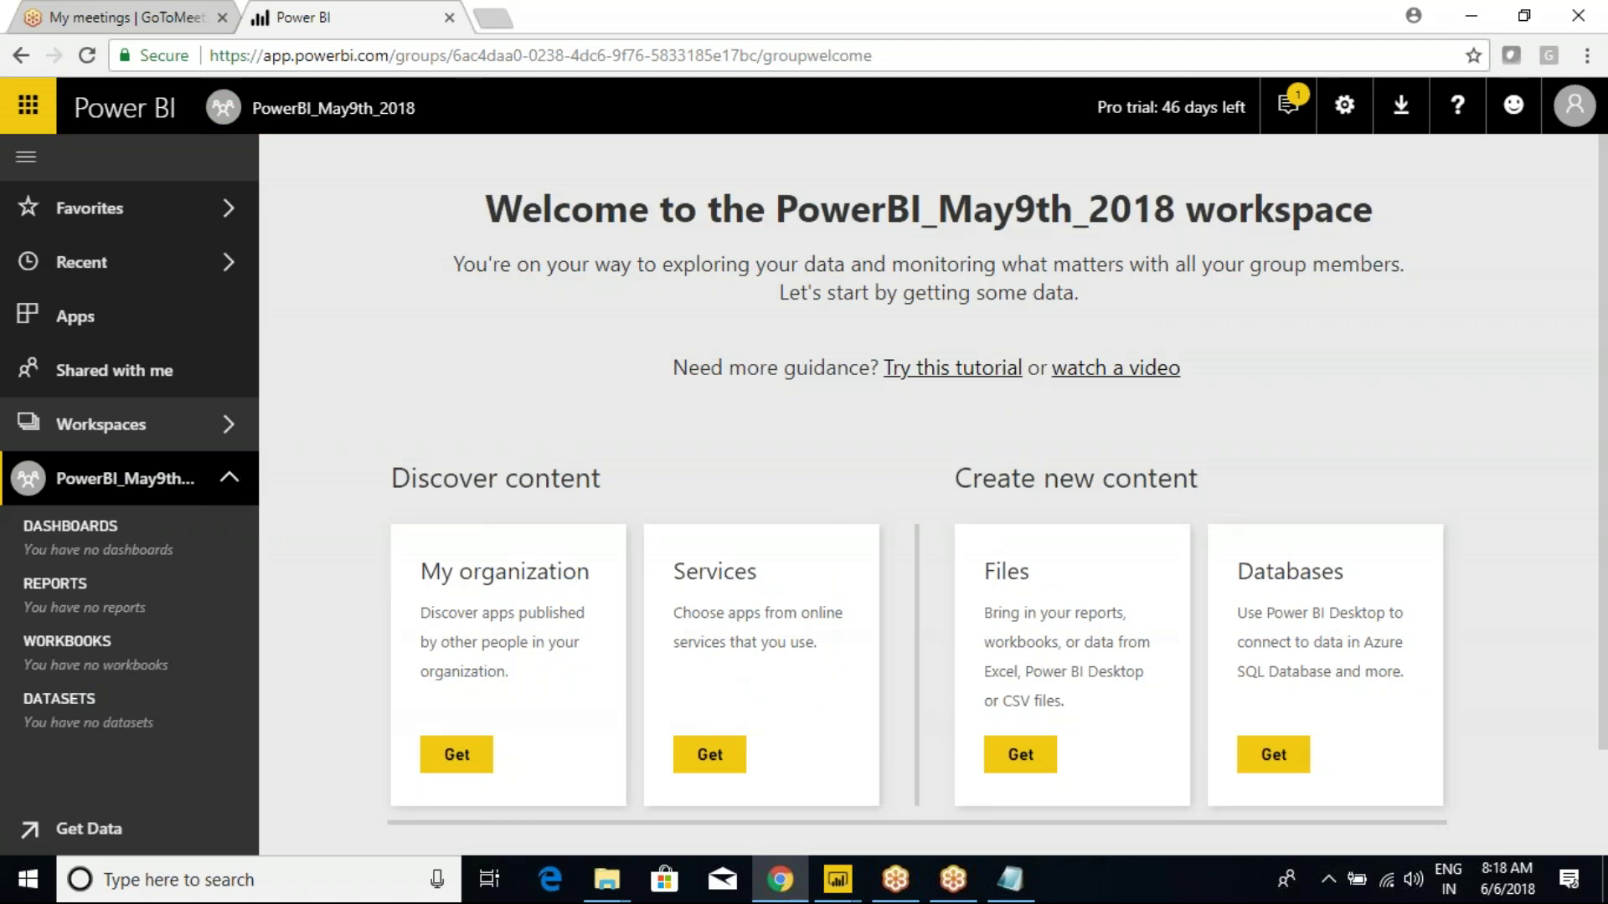
# Switch between Gateways_Testing and the service page's web address, ending on the Gateways_Testing window.
pyautogui.moveTo(838, 880)
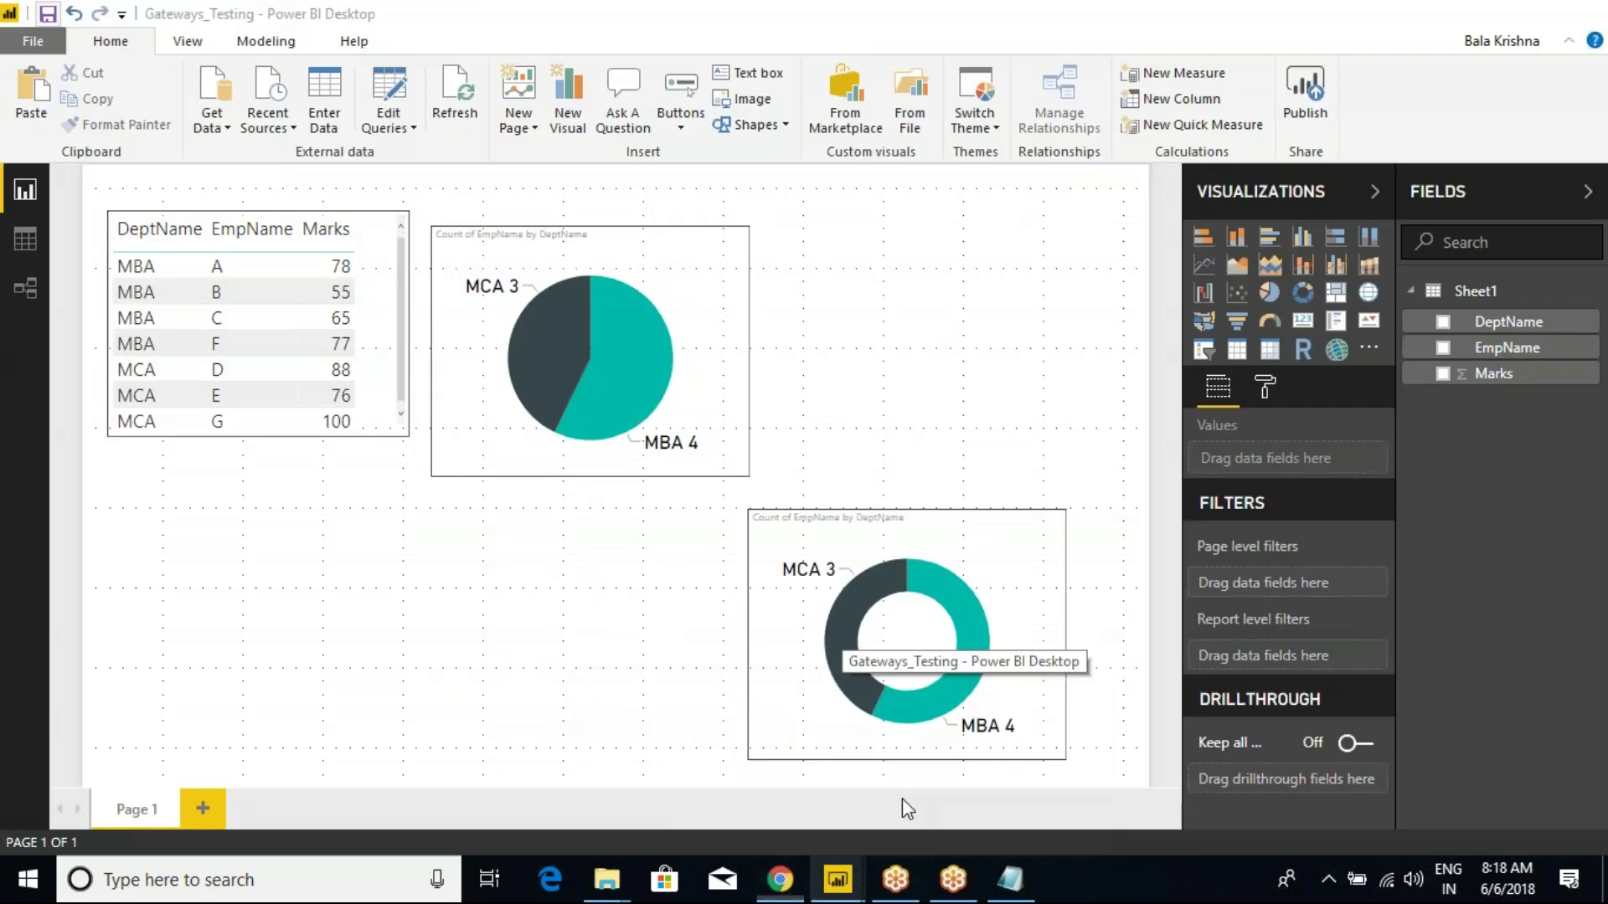
pyautogui.click(902, 797)
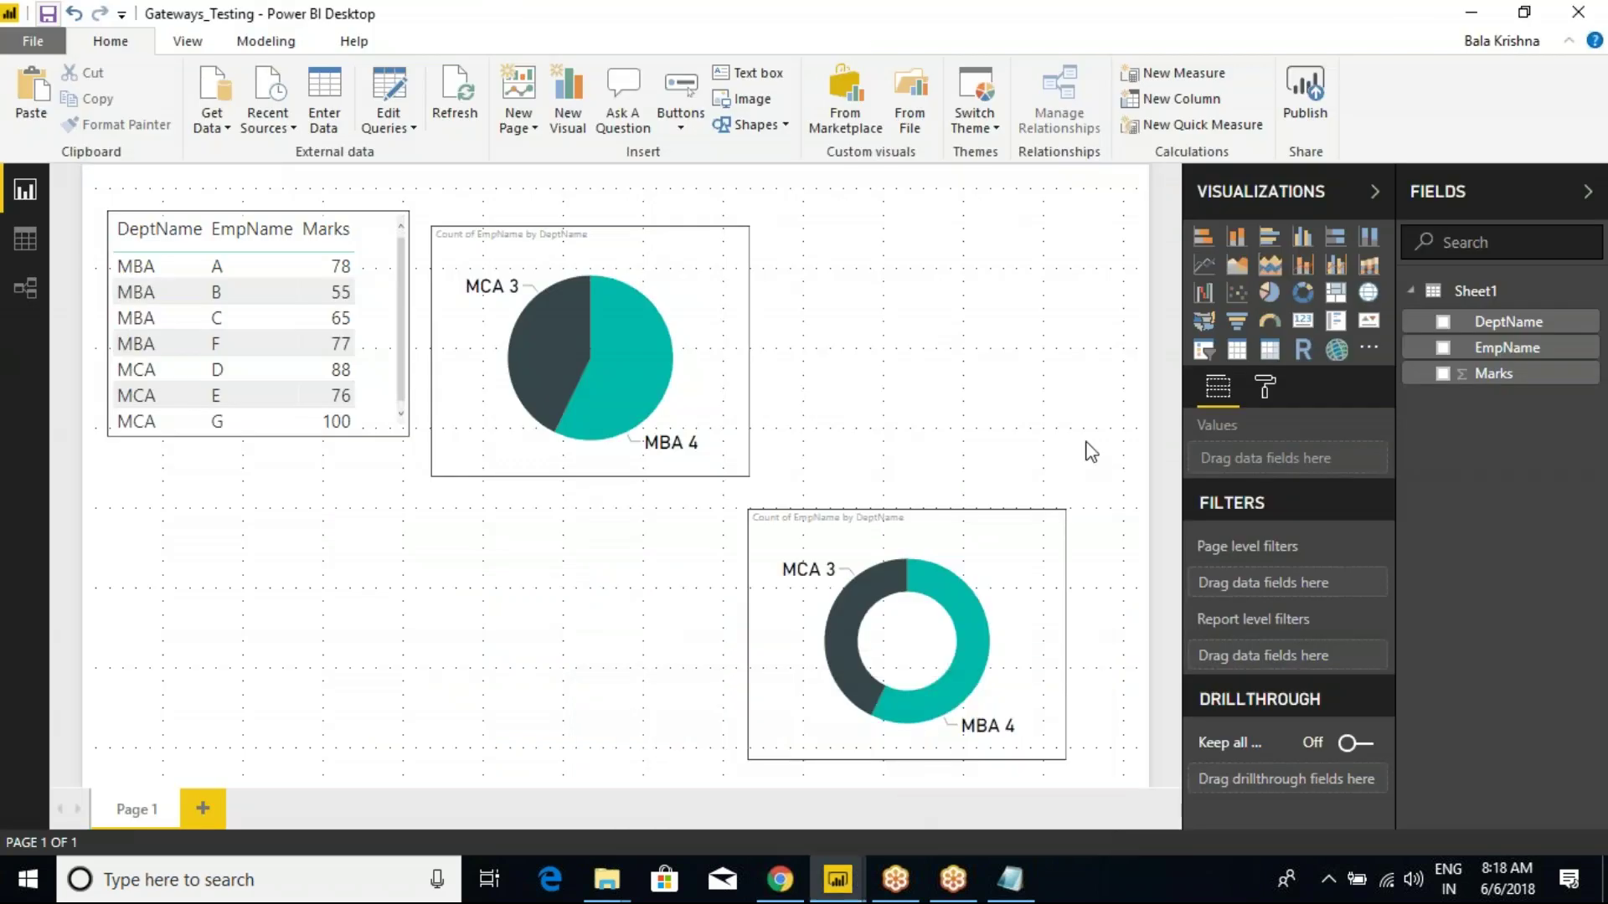
pyautogui.click(780, 880)
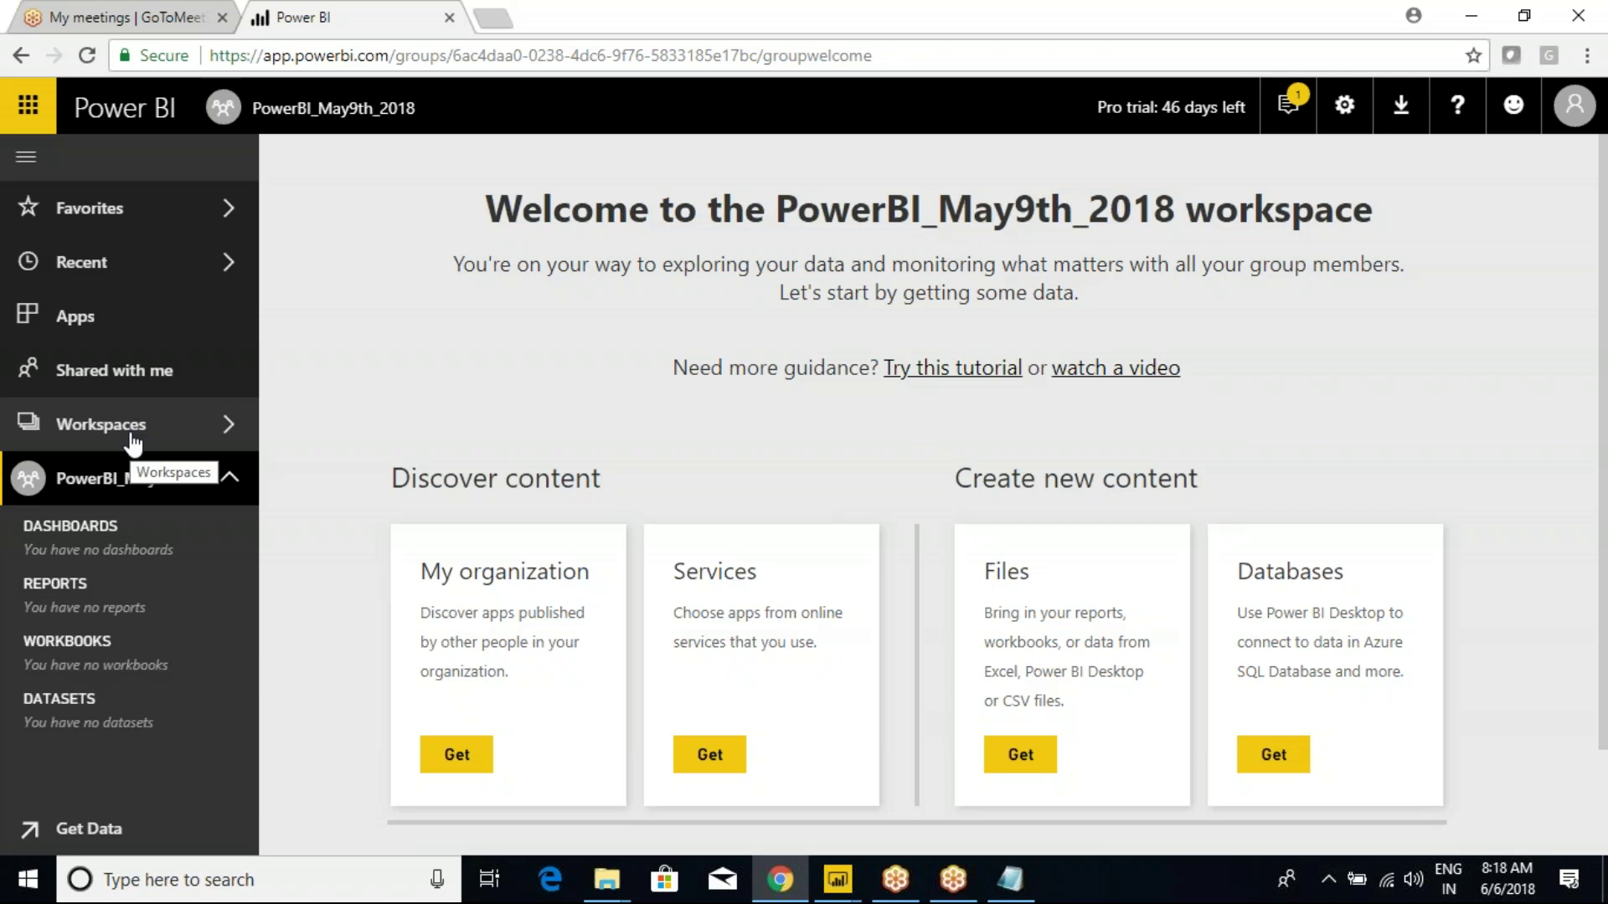
pyautogui.click(376, 59)
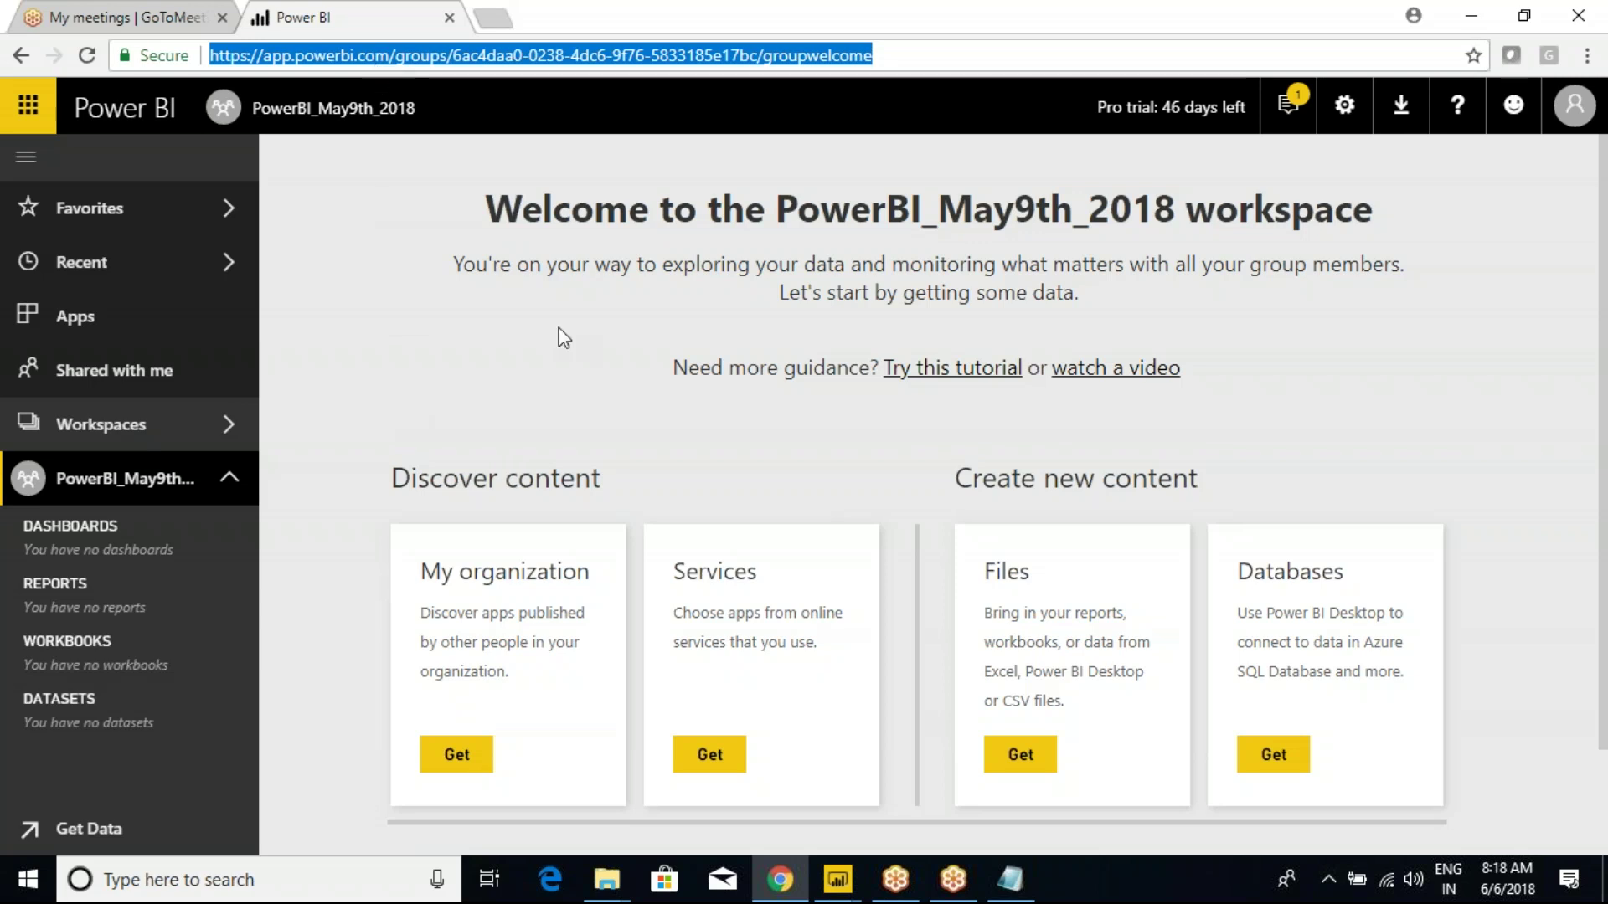
pyautogui.click(488, 55)
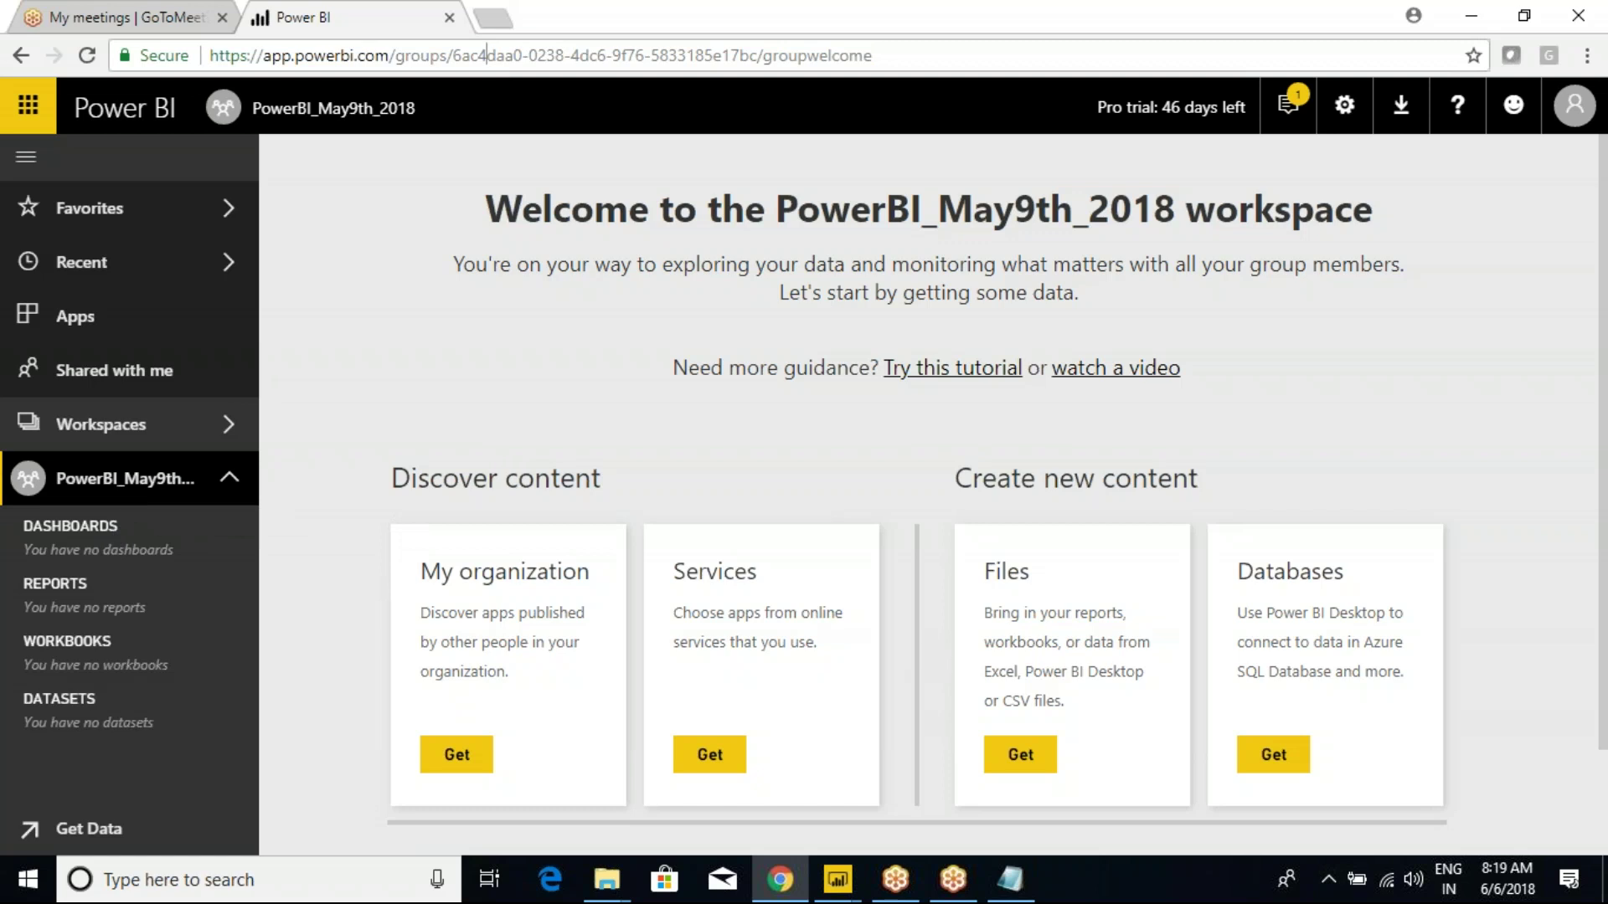
pyautogui.moveTo(837, 879)
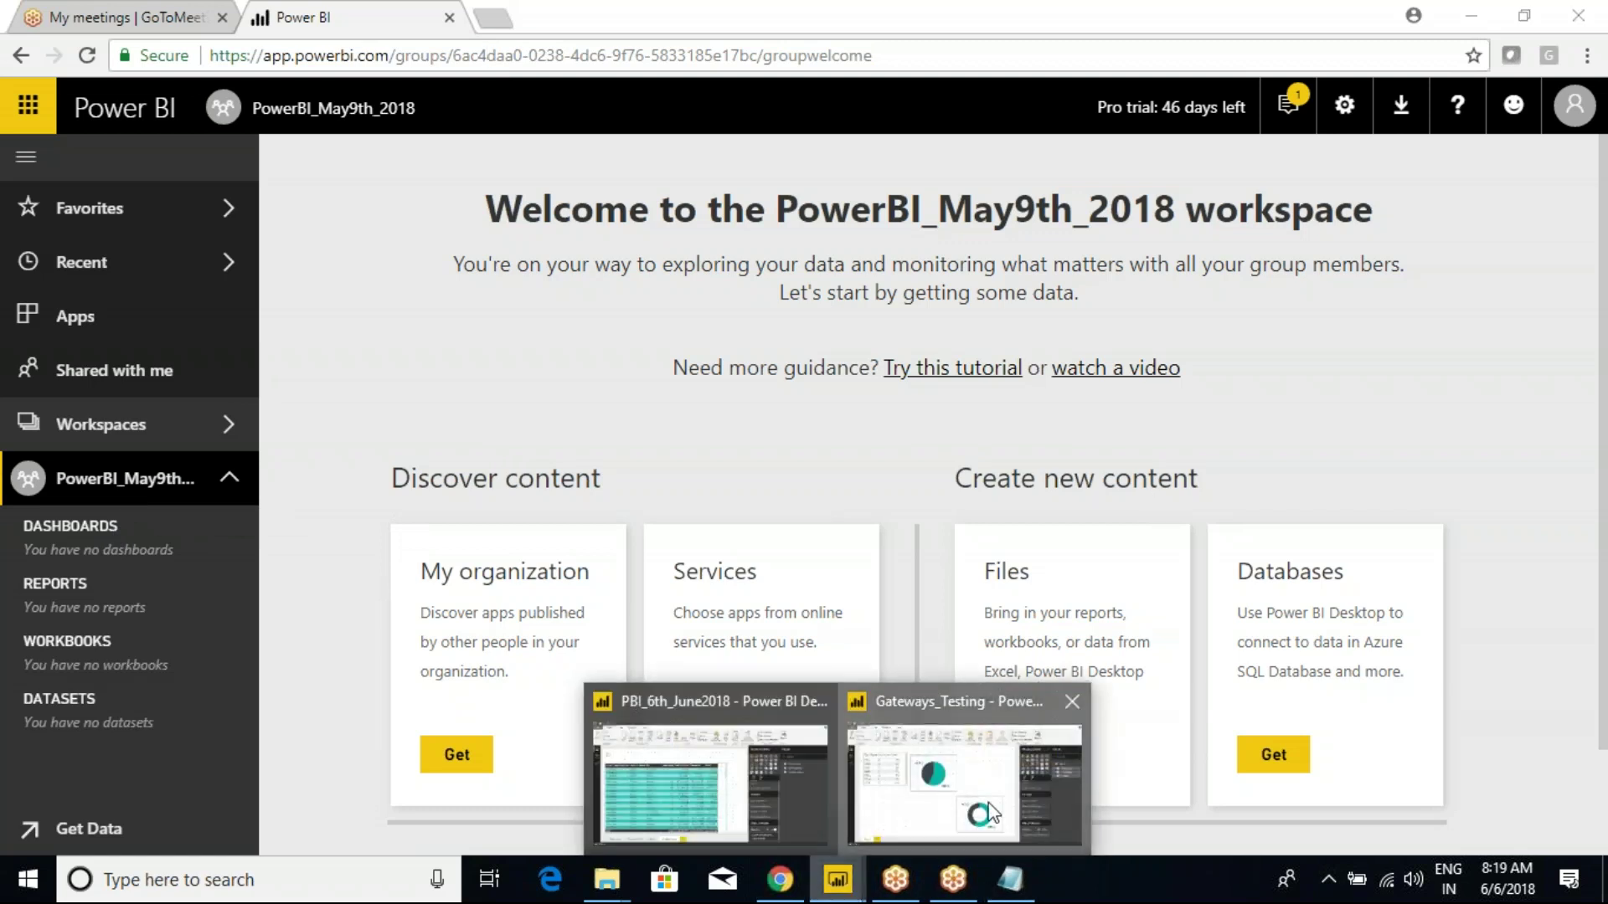
pyautogui.click(959, 753)
# Publish Gateways_Testing to PowerBI_May9th_2018, dismiss the confirmation, and switch to the PBI_6th_June2018 window.
pyautogui.click(1305, 96)
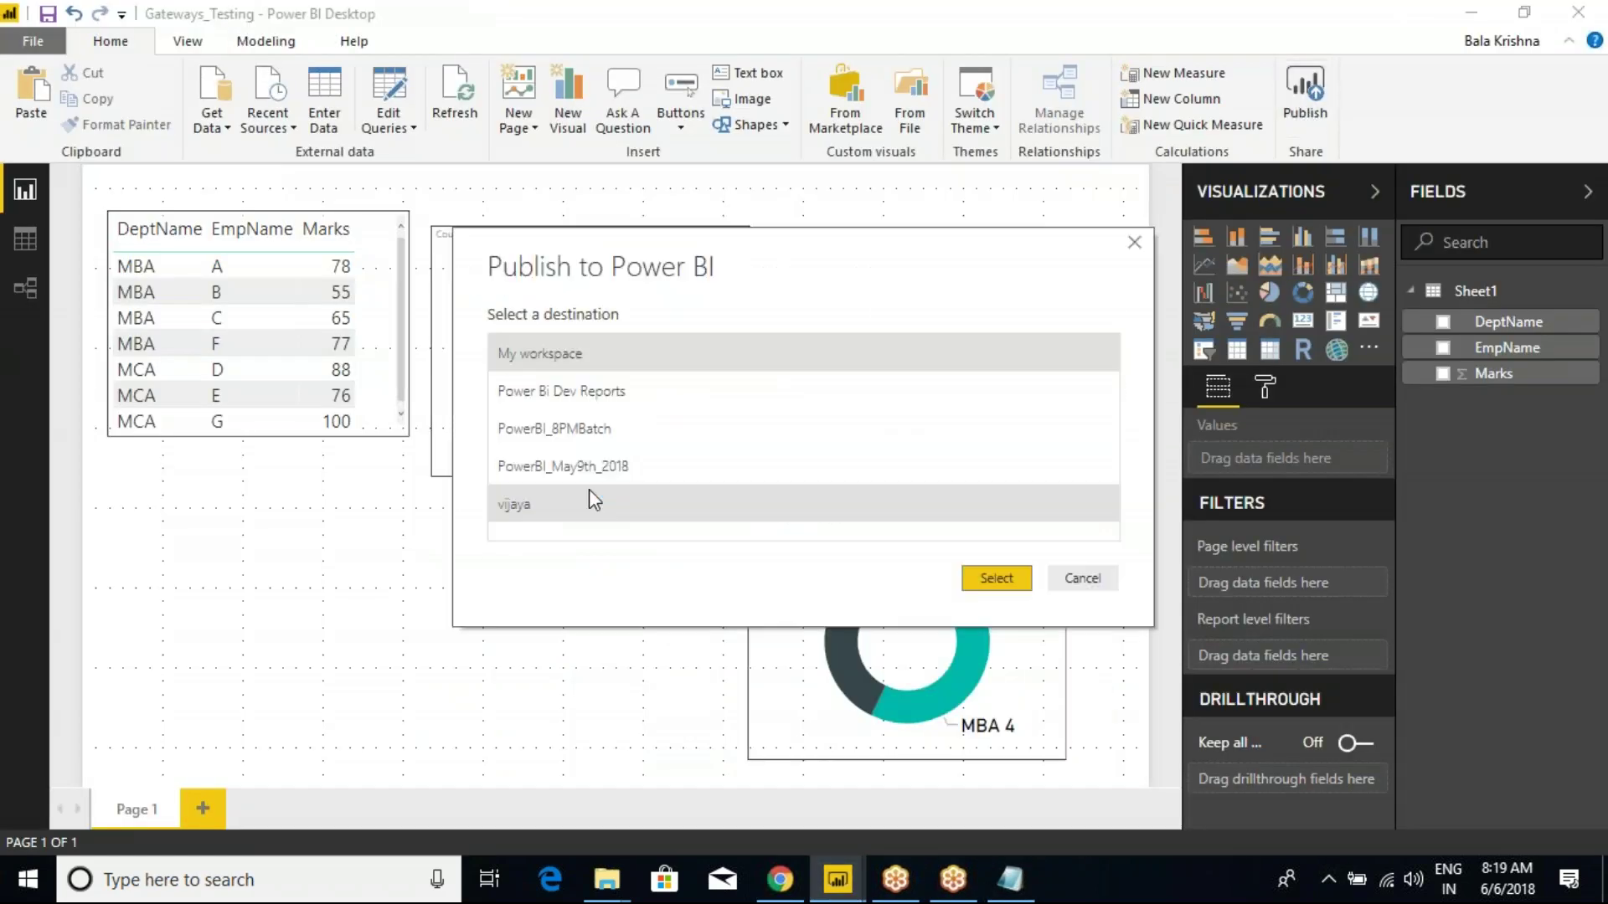
pyautogui.click(586, 467)
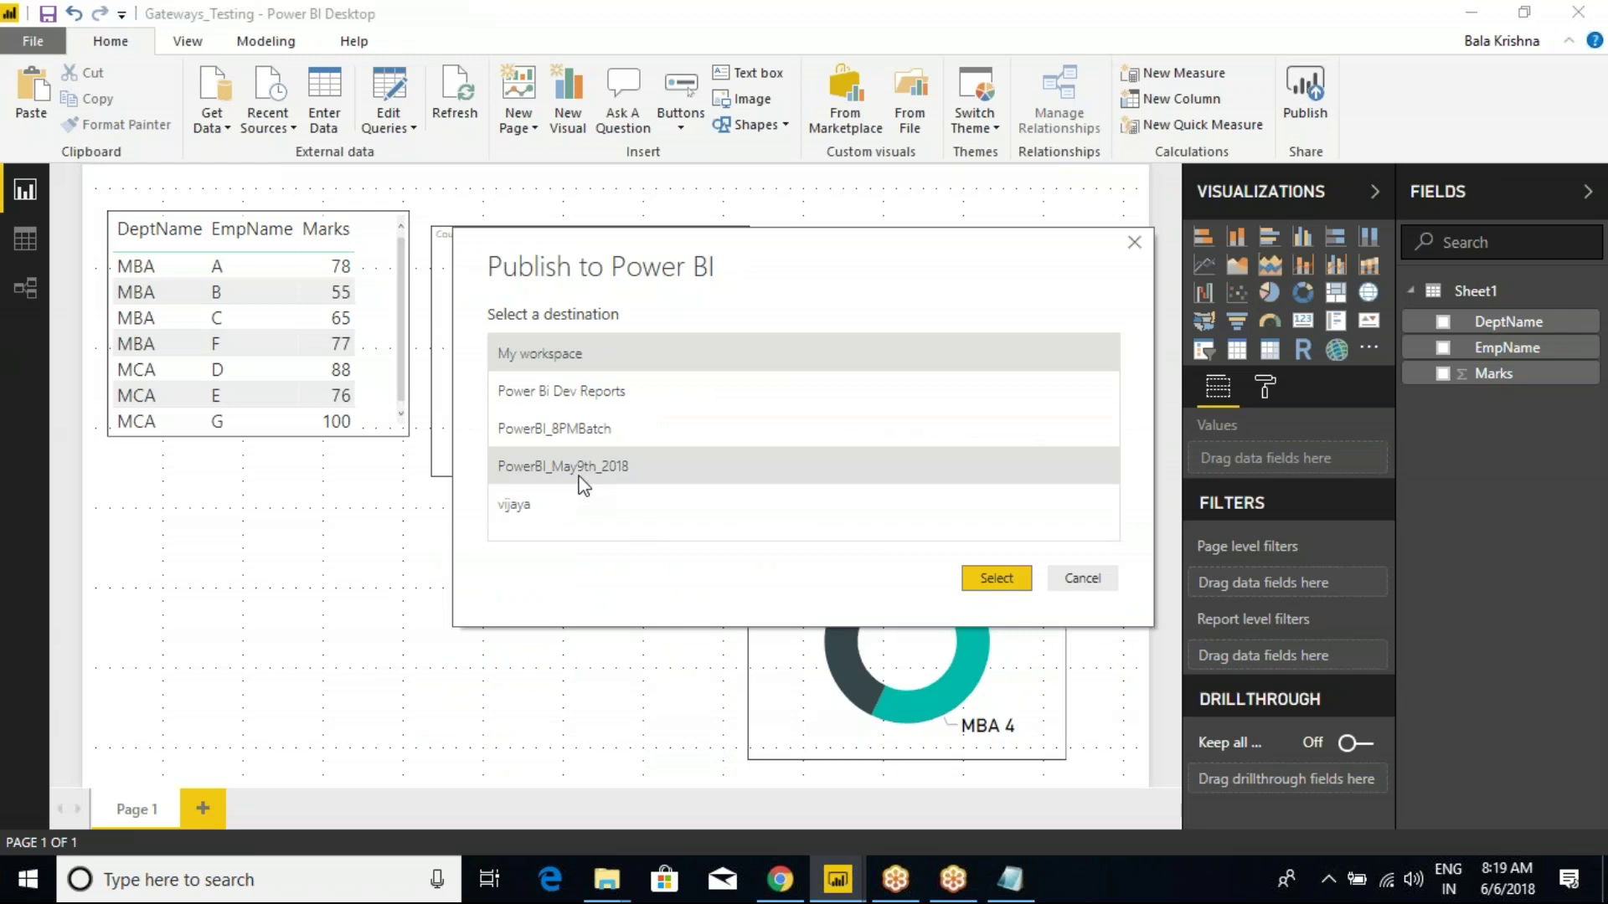
pyautogui.click(993, 581)
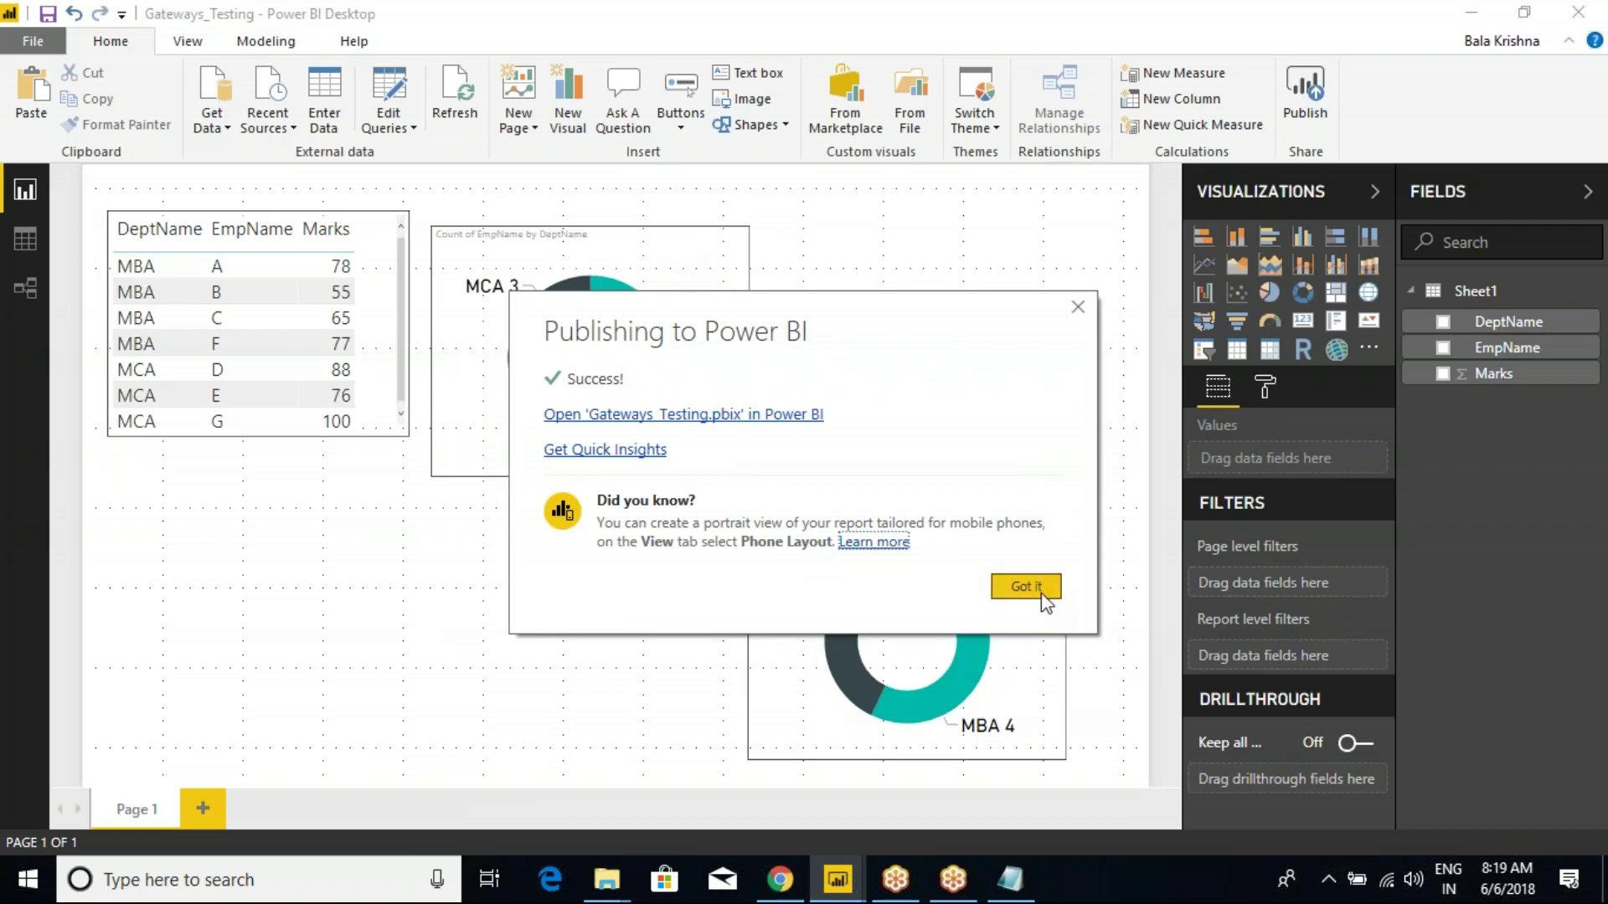
pyautogui.click(1025, 587)
pyautogui.moveTo(838, 878)
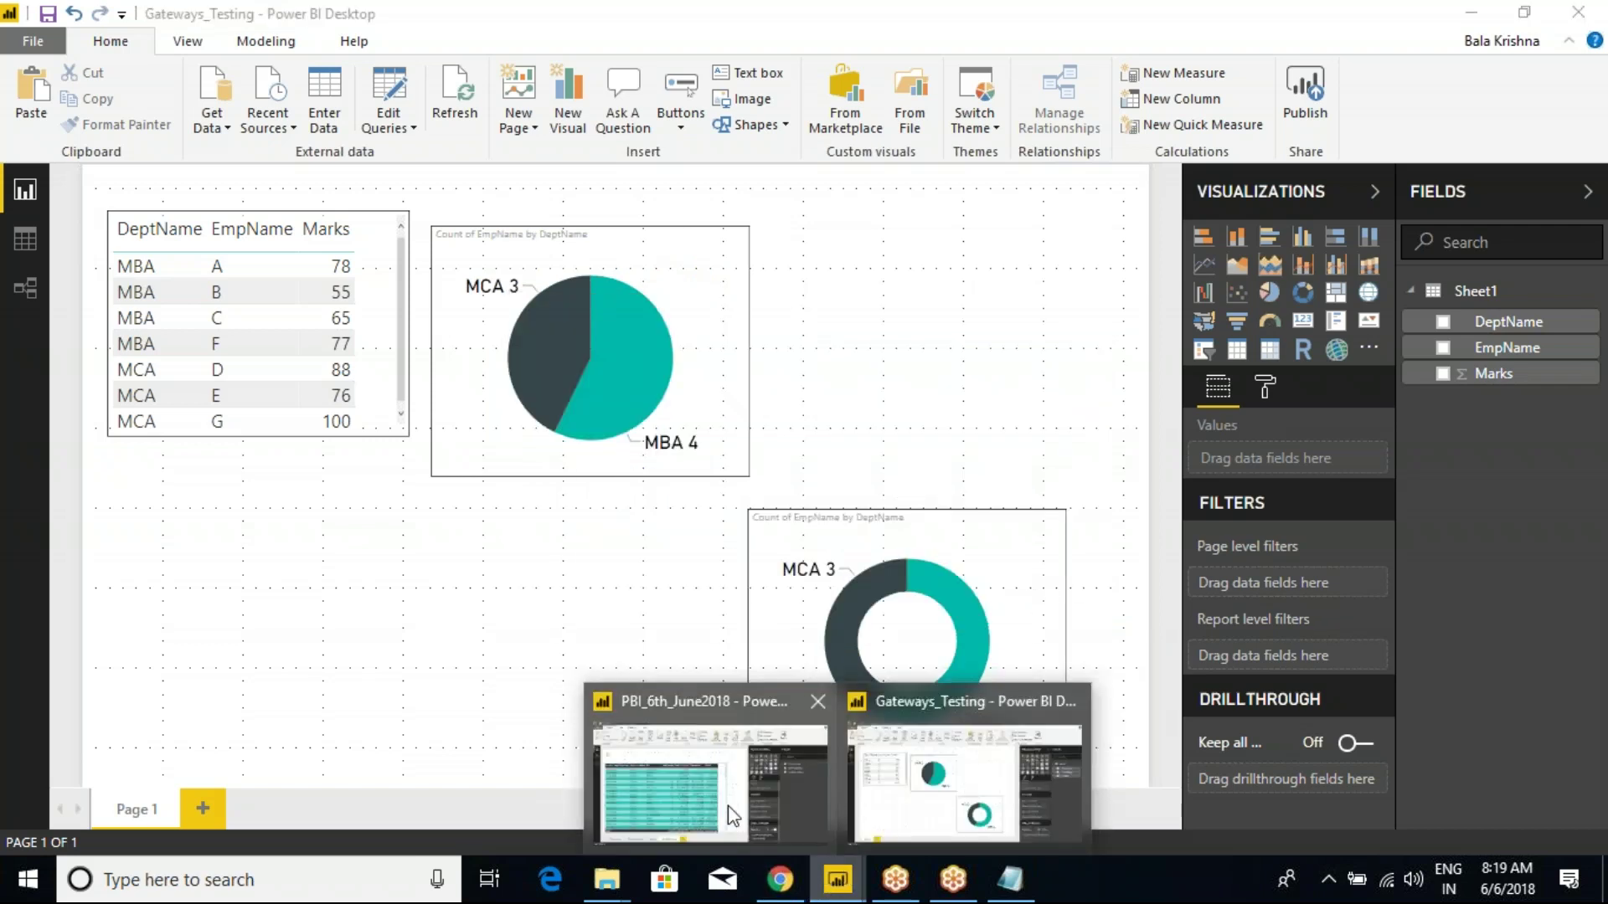
pyautogui.click(731, 816)
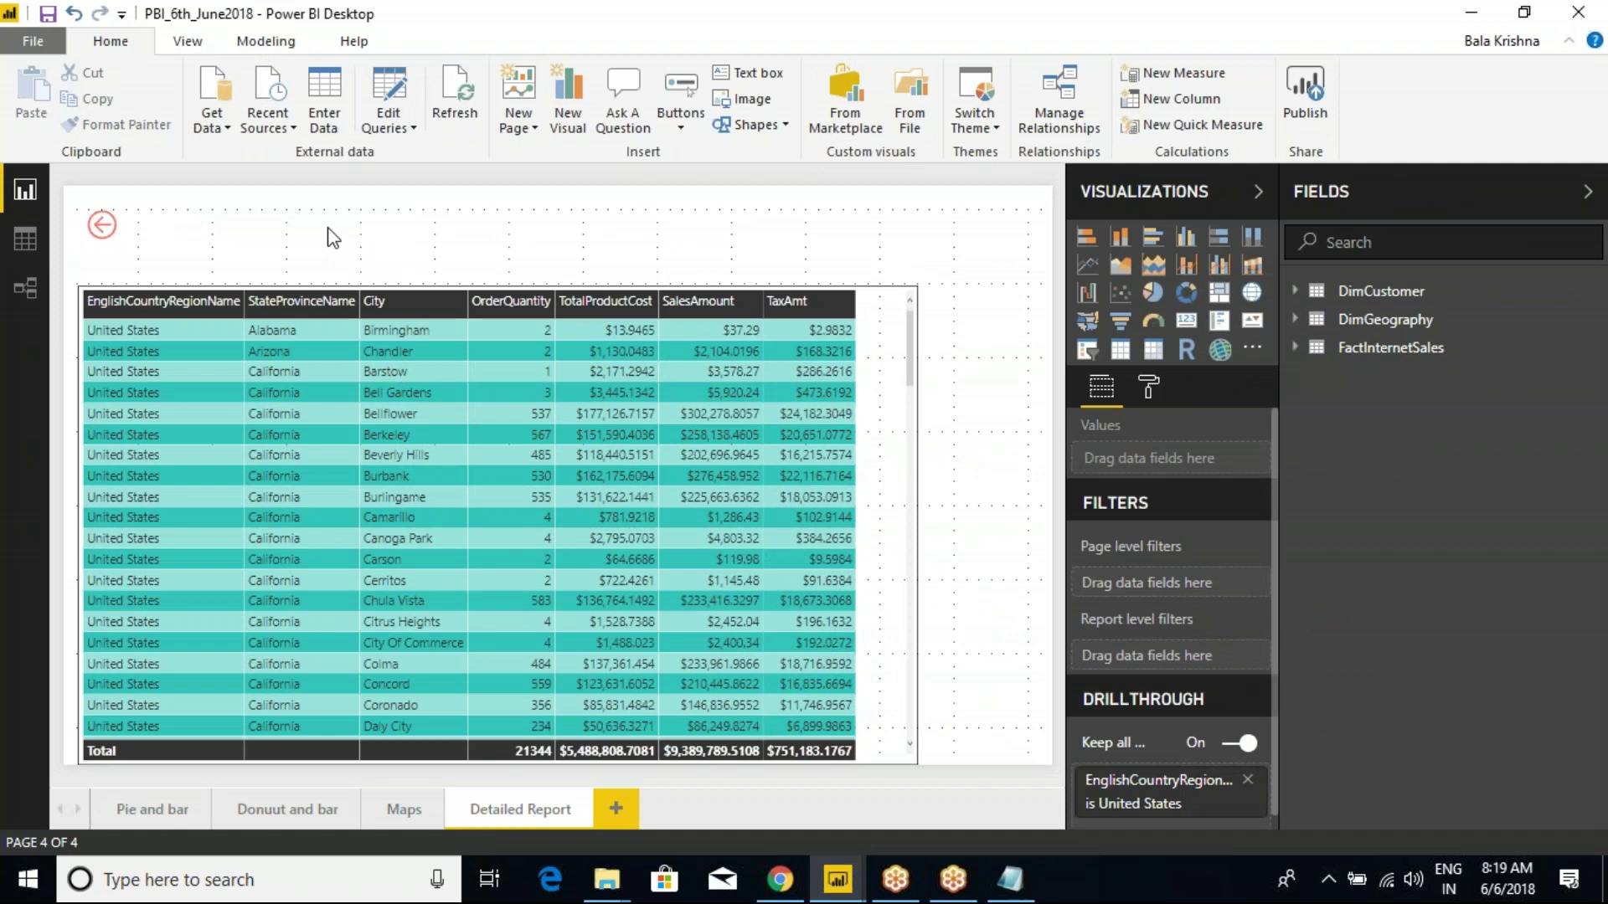
# View the Pie and bar, Donuut and bar, Maps and Detailed Report pages in turn.
pyautogui.click(149, 813)
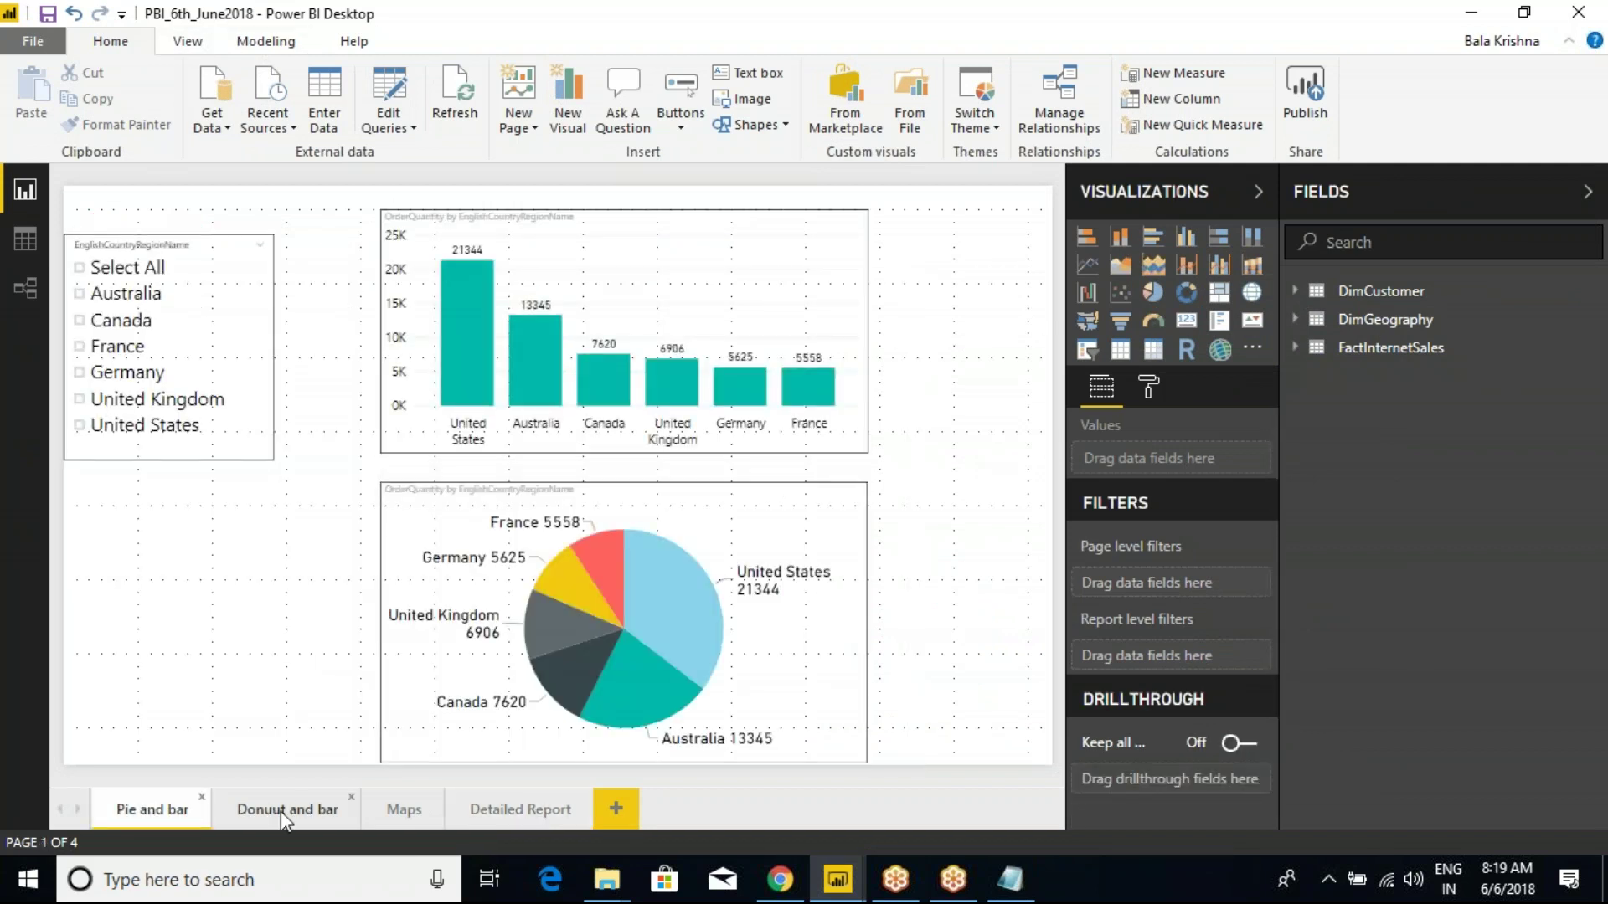
pyautogui.click(284, 809)
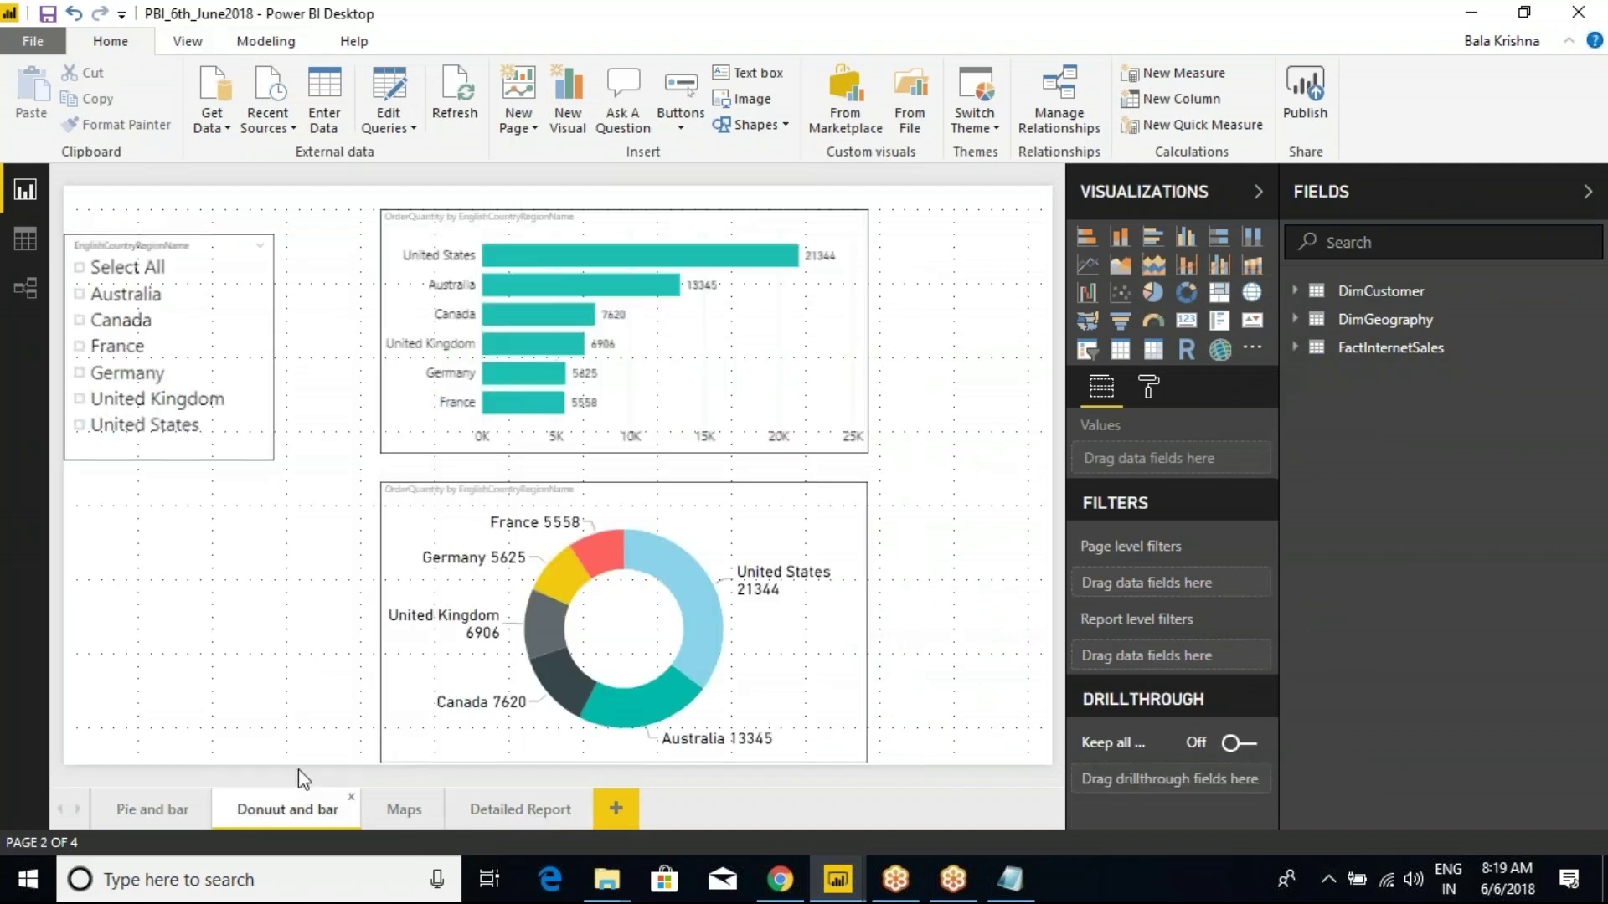
pyautogui.click(389, 819)
pyautogui.click(505, 823)
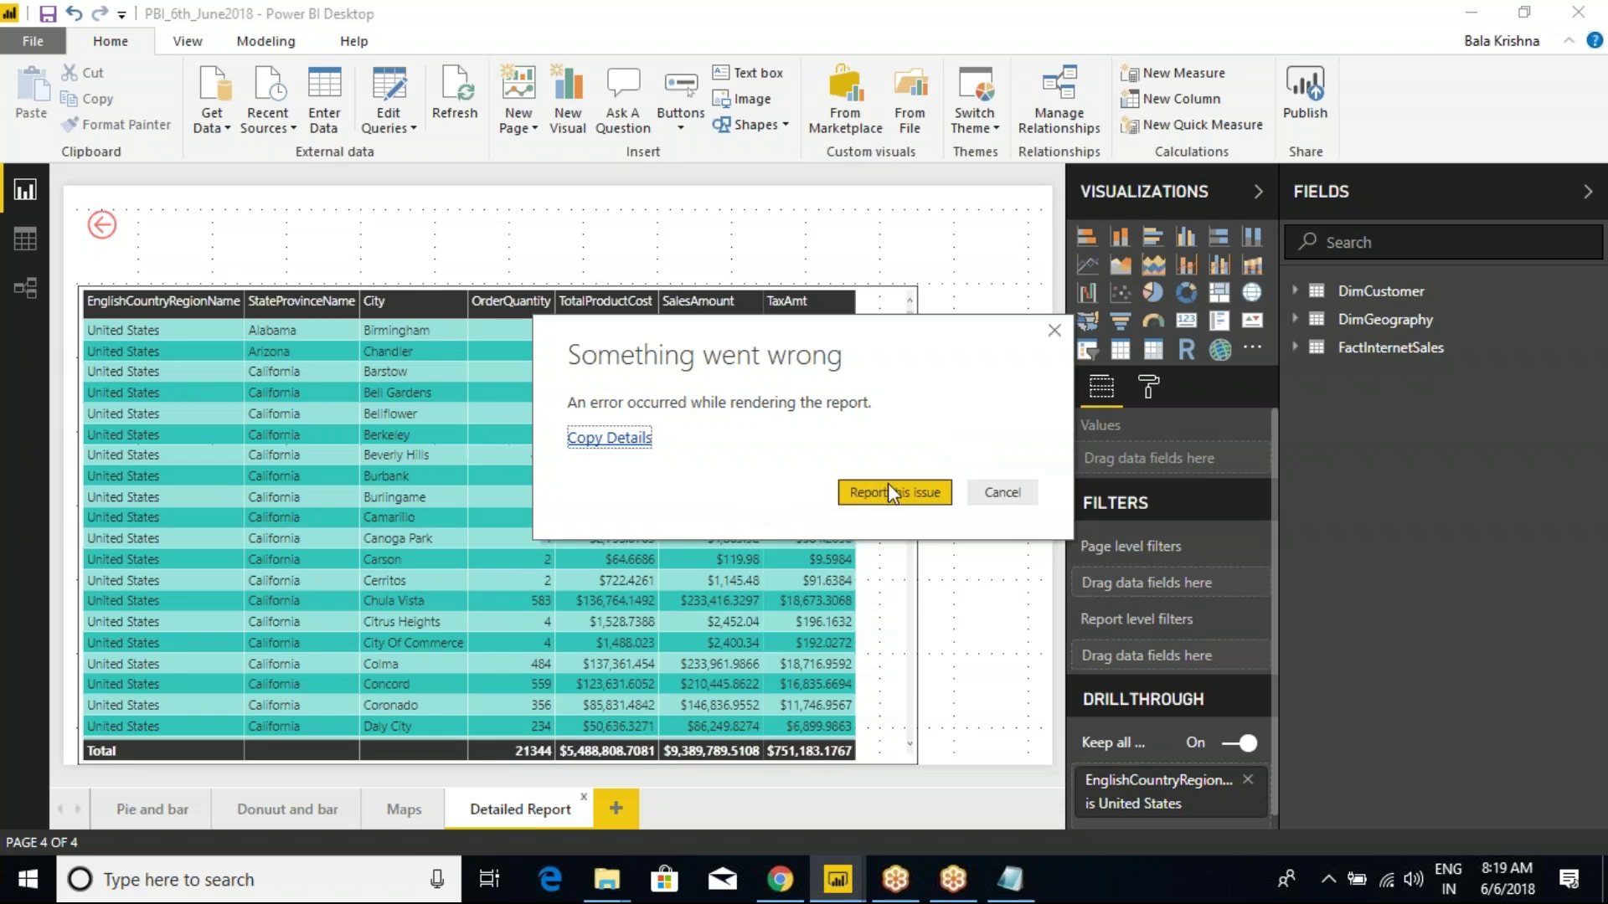
# Dismiss the rendering error, briefly switching to Gateways_Testing and back to PBI_6th_June2018.
pyautogui.click(1010, 494)
pyautogui.moveTo(837, 879)
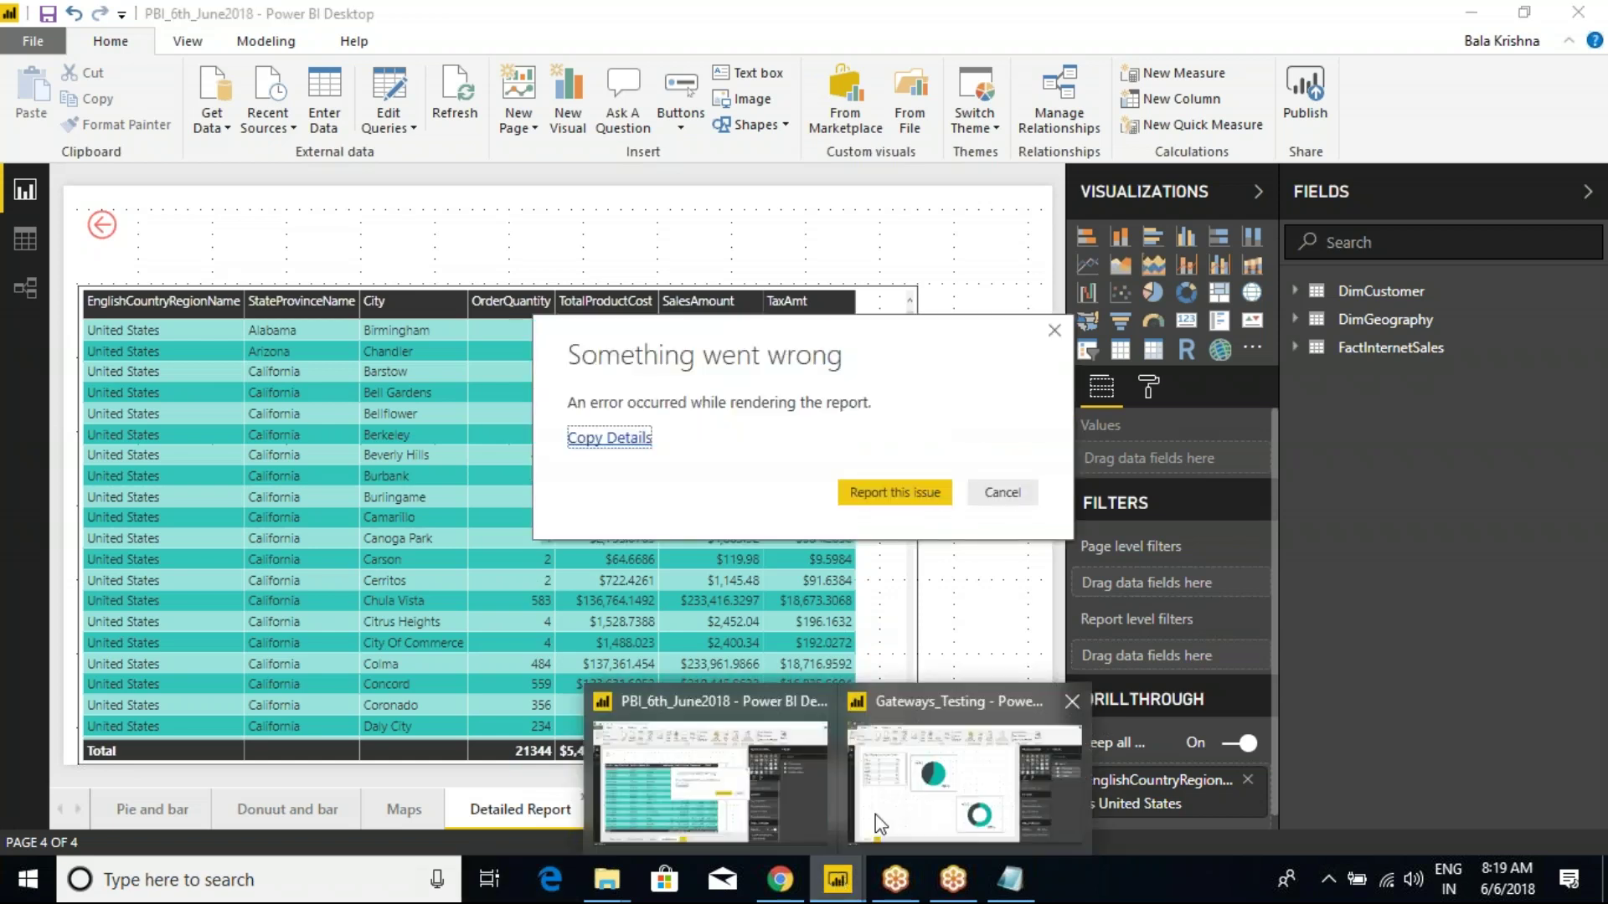
pyautogui.click(970, 779)
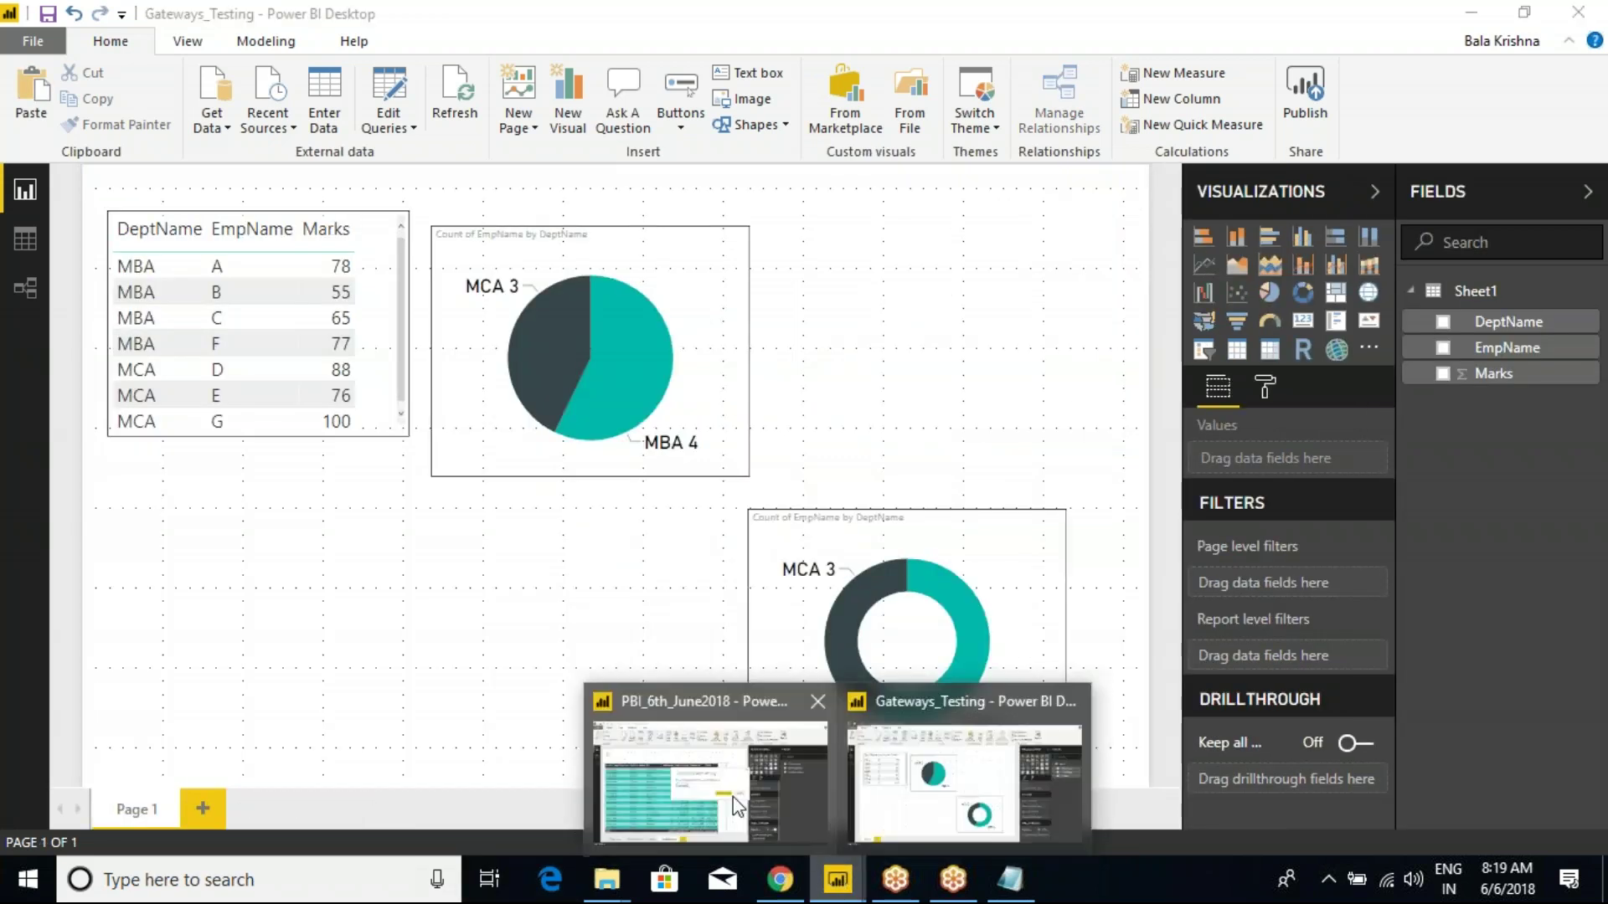
pyautogui.click(732, 797)
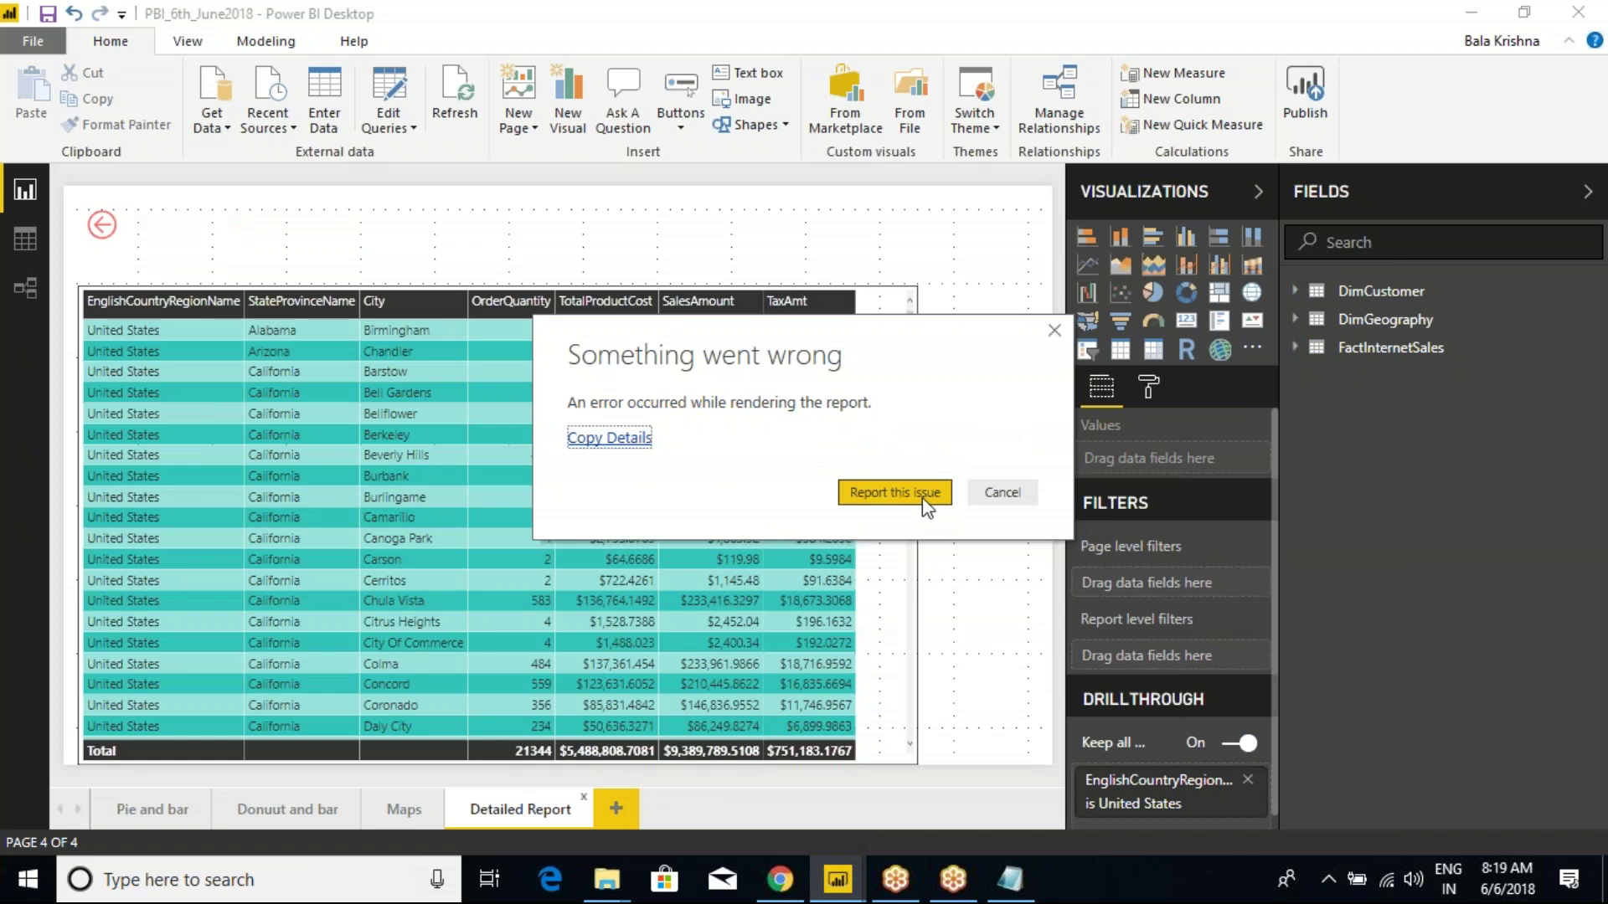
pyautogui.click(985, 496)
# Clear the rendering error via Report this issue, closing the details window without sending.
pyautogui.click(995, 496)
pyautogui.click(903, 501)
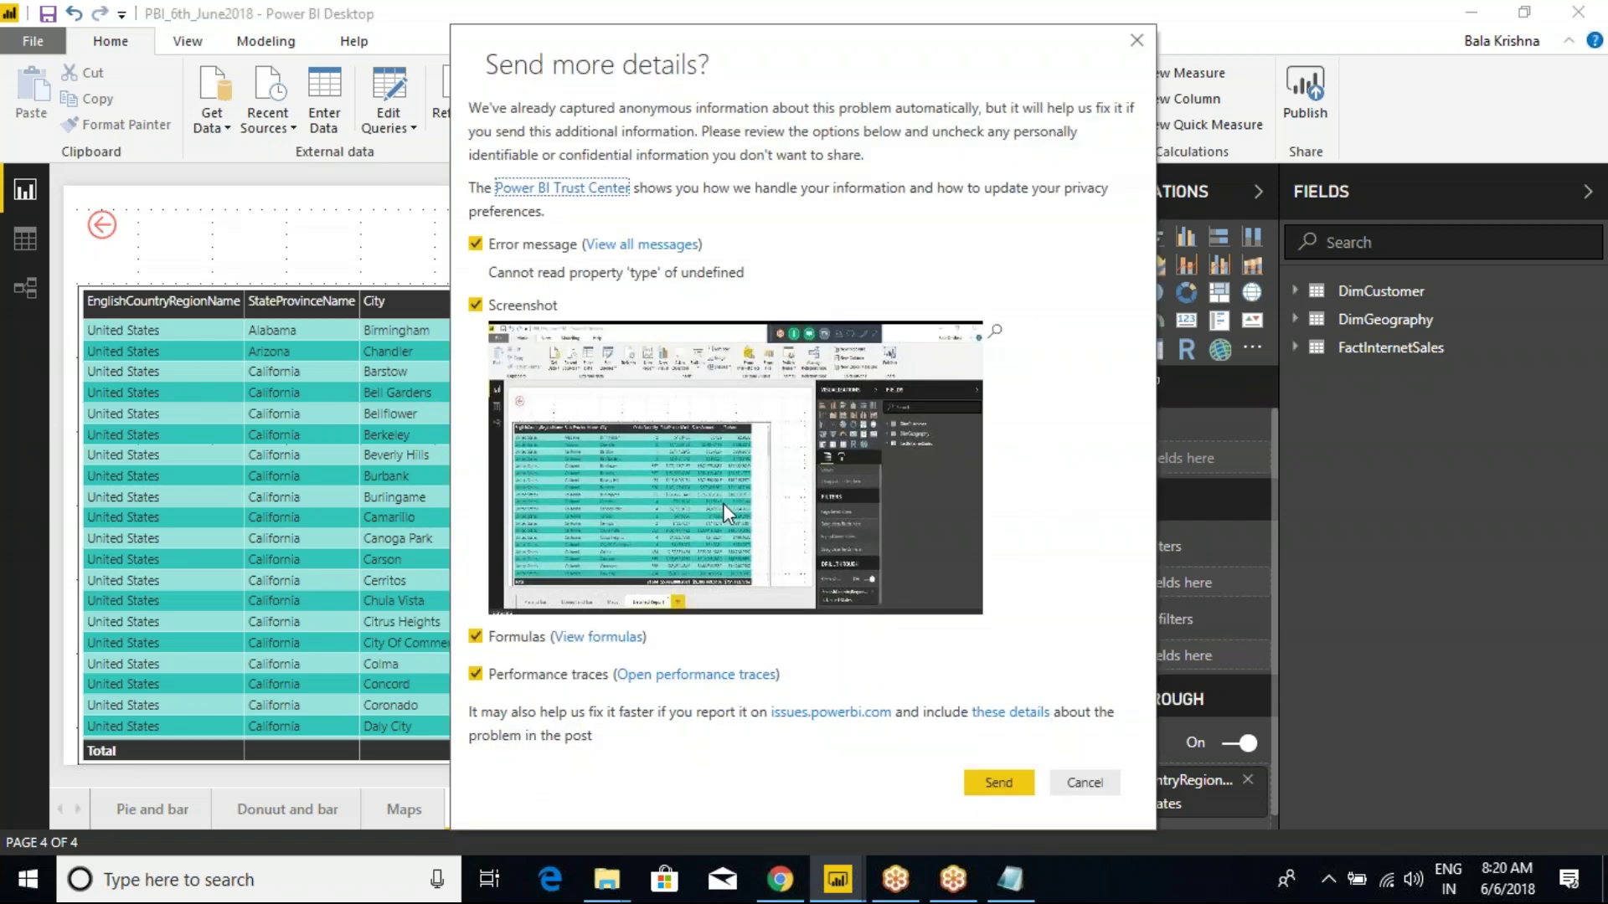
pyautogui.moveTo(670, 72); pyautogui.dragTo(649, 151)
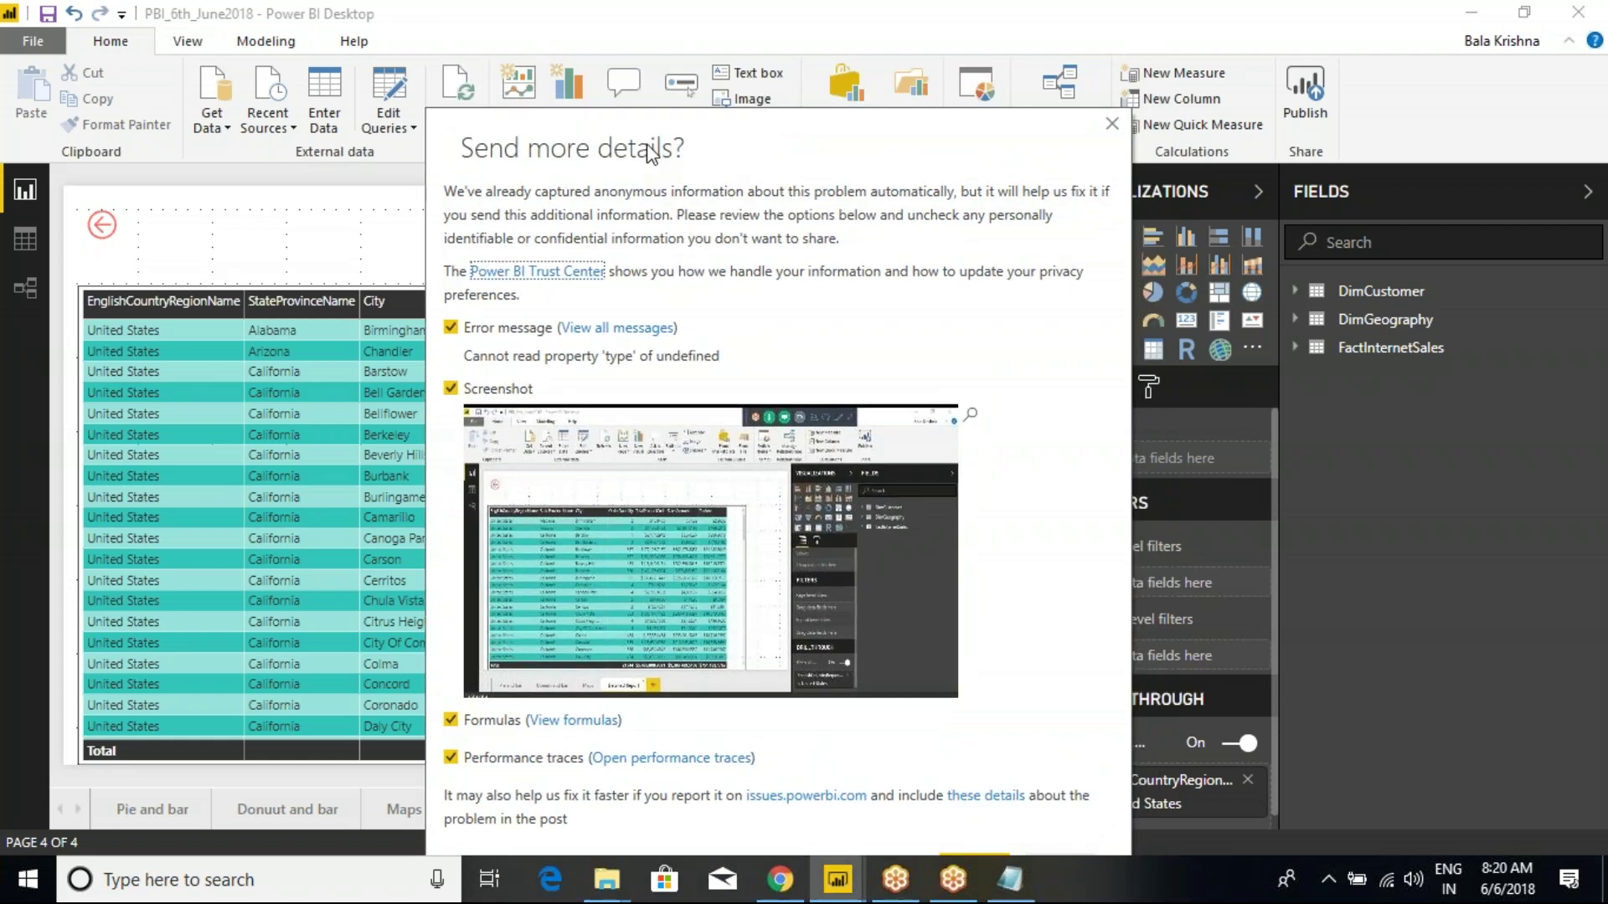
pyautogui.click(1113, 122)
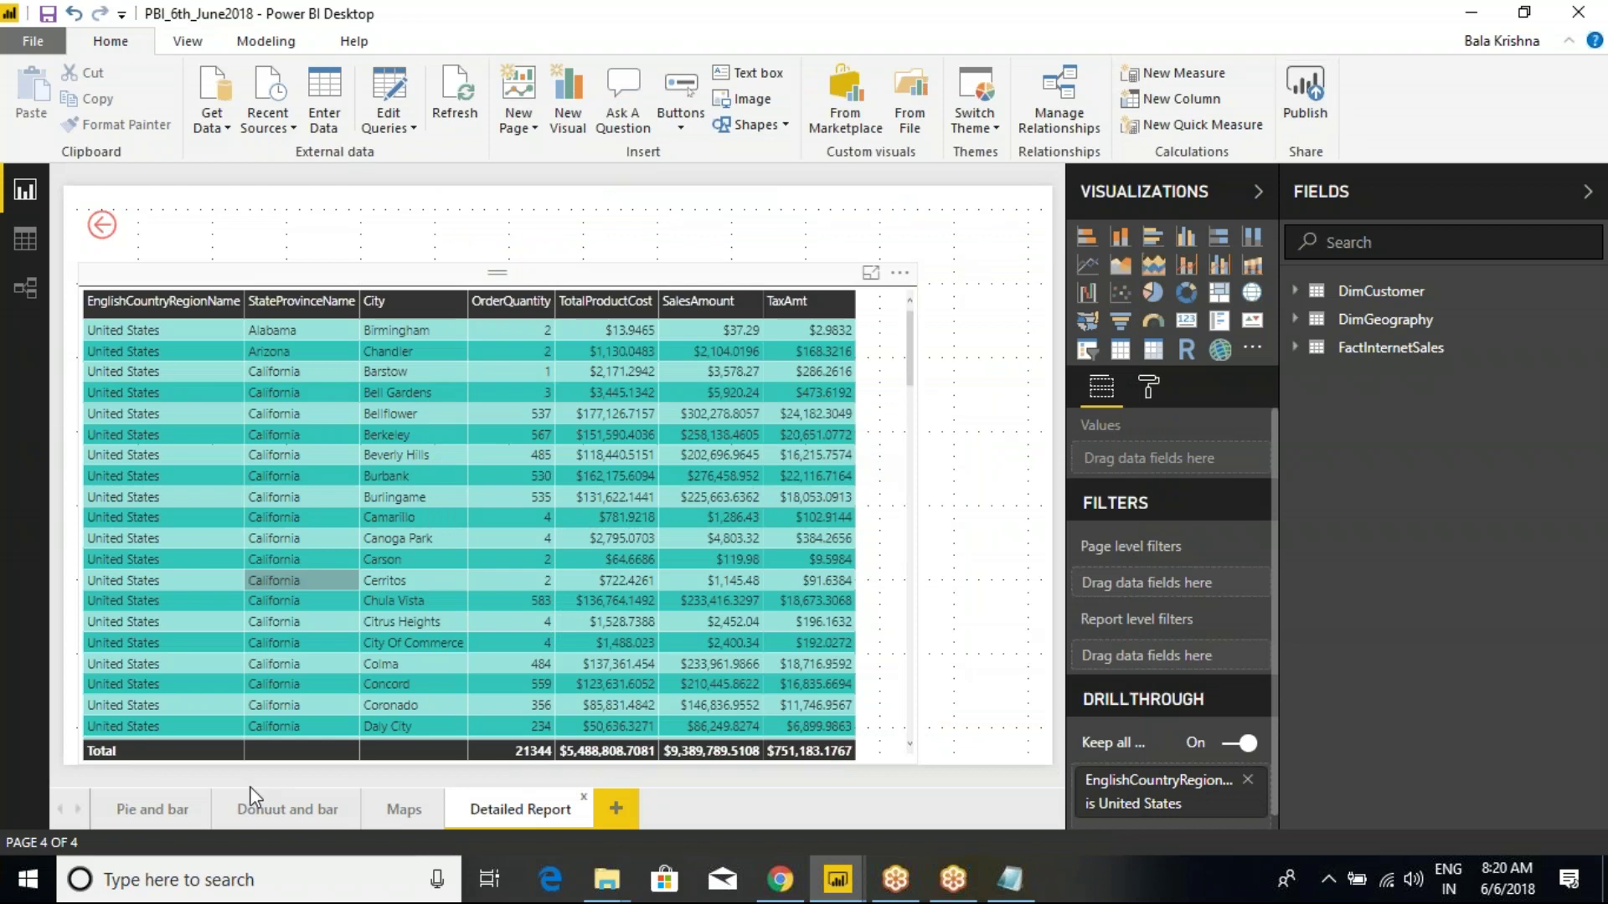
# Publish PBI_6th_June2018 to PowerBI_May9th_2018, close its window, and return to the service page.
pyautogui.click(593, 475)
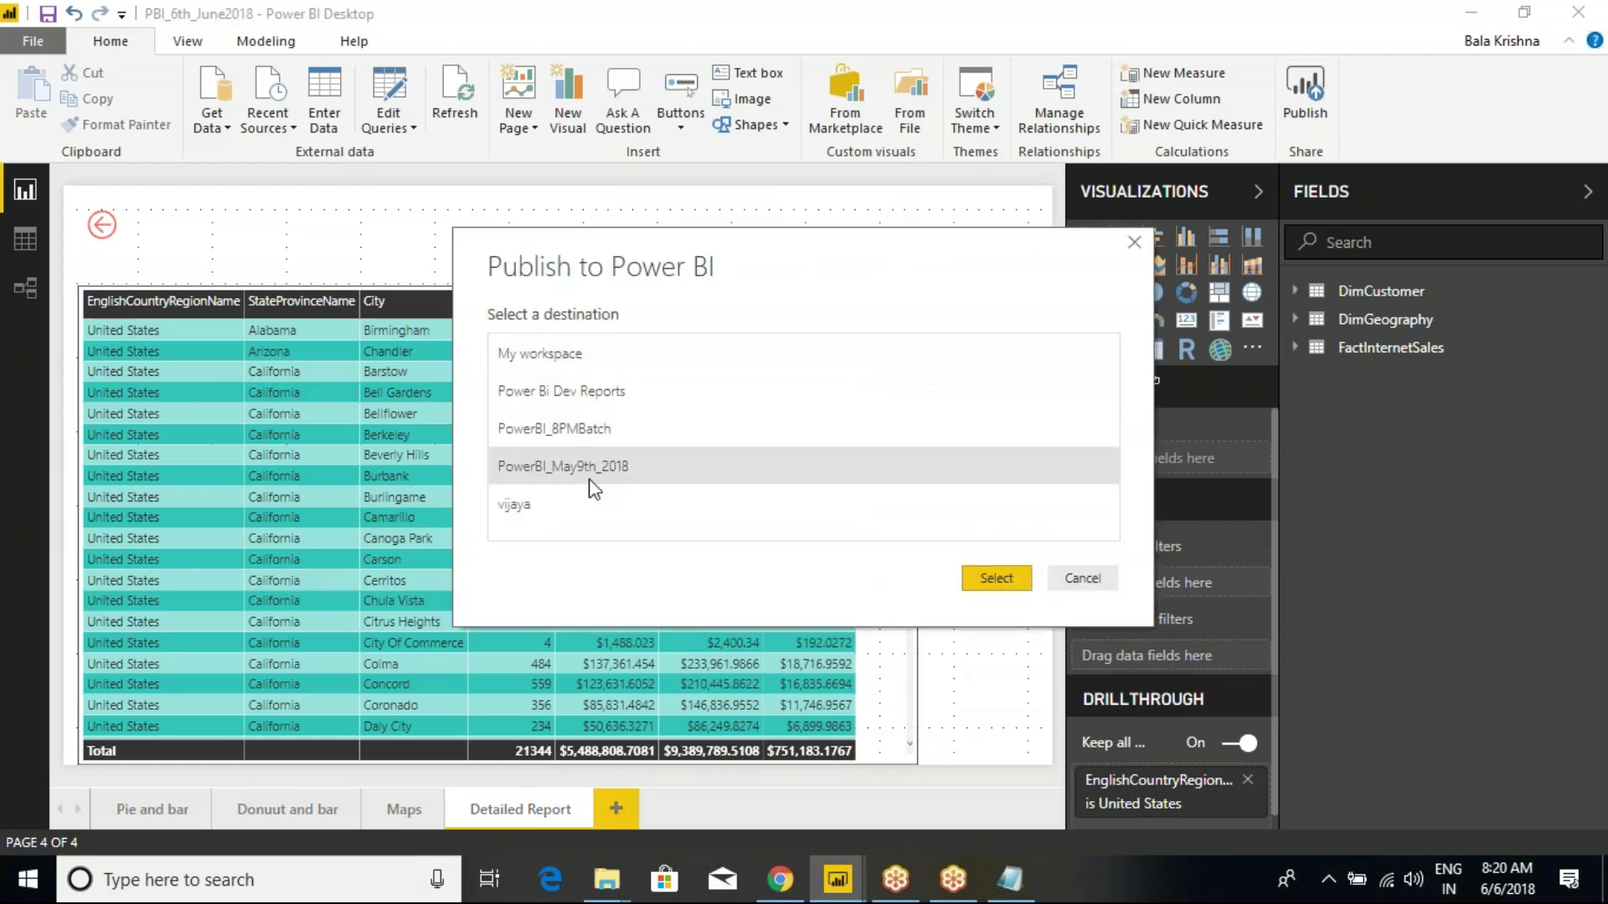
pyautogui.click(997, 579)
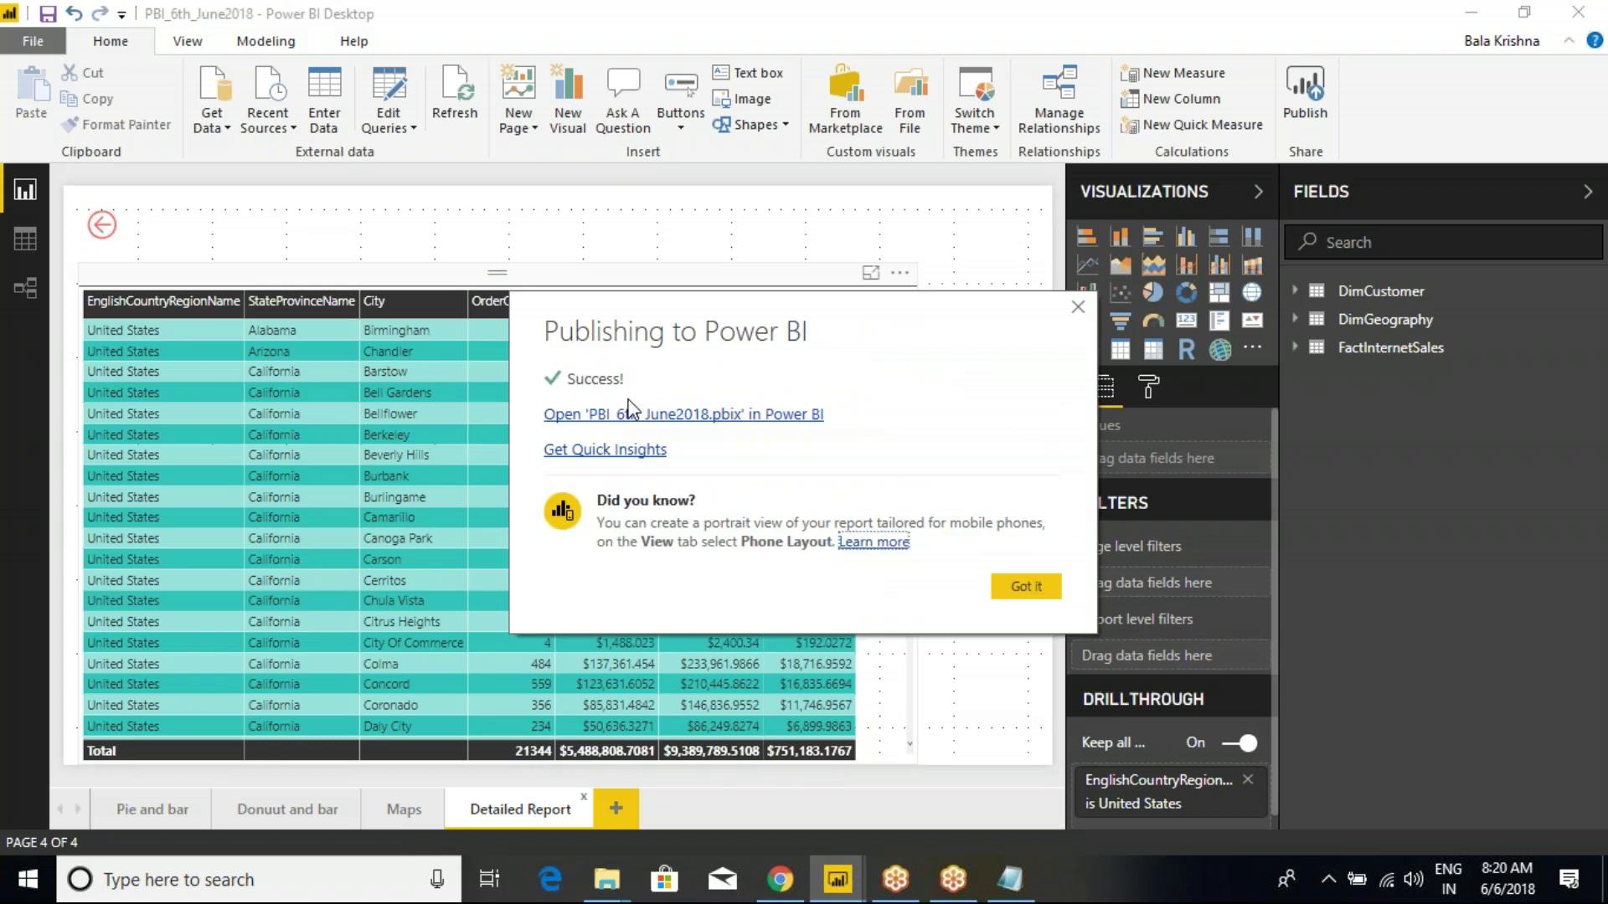
pyautogui.click(1029, 588)
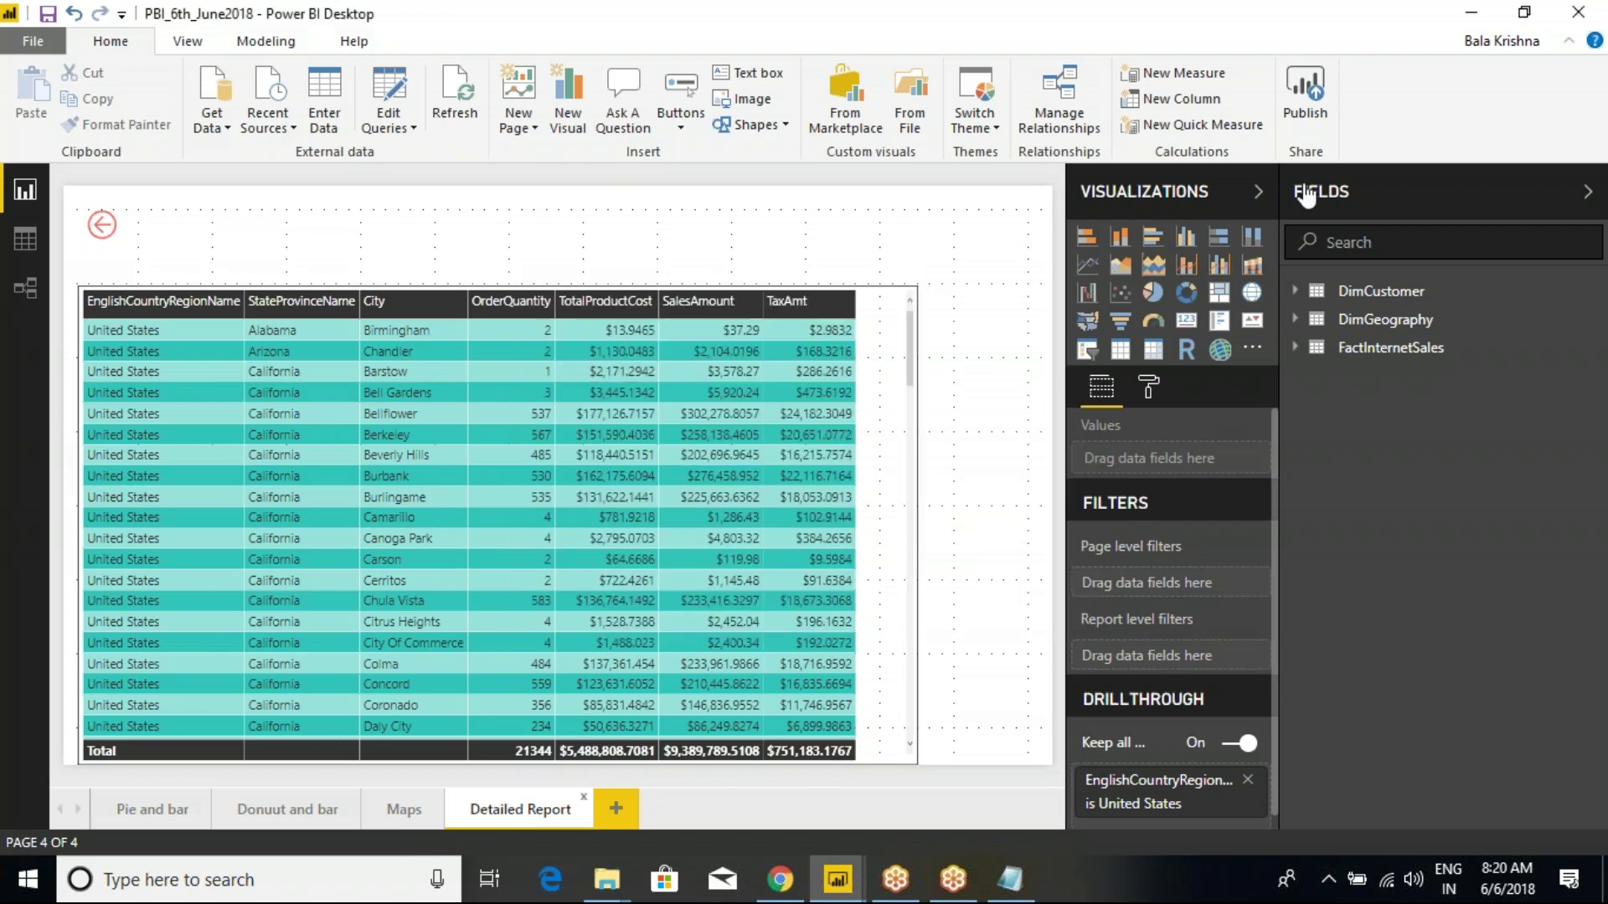
pyautogui.click(1555, 18)
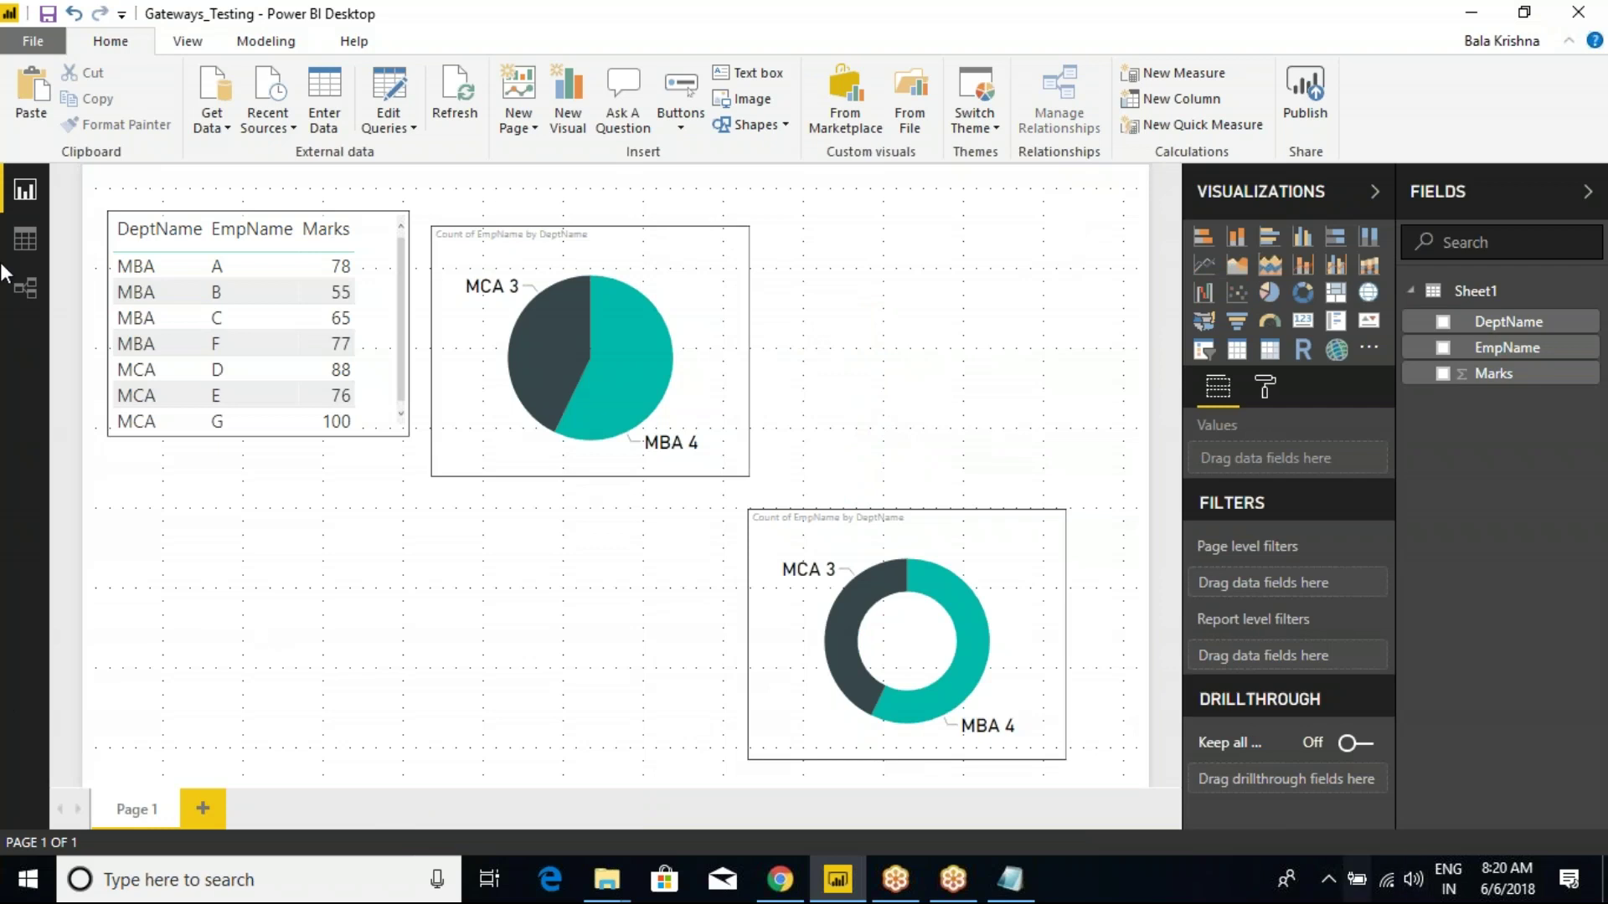
pyautogui.click(783, 891)
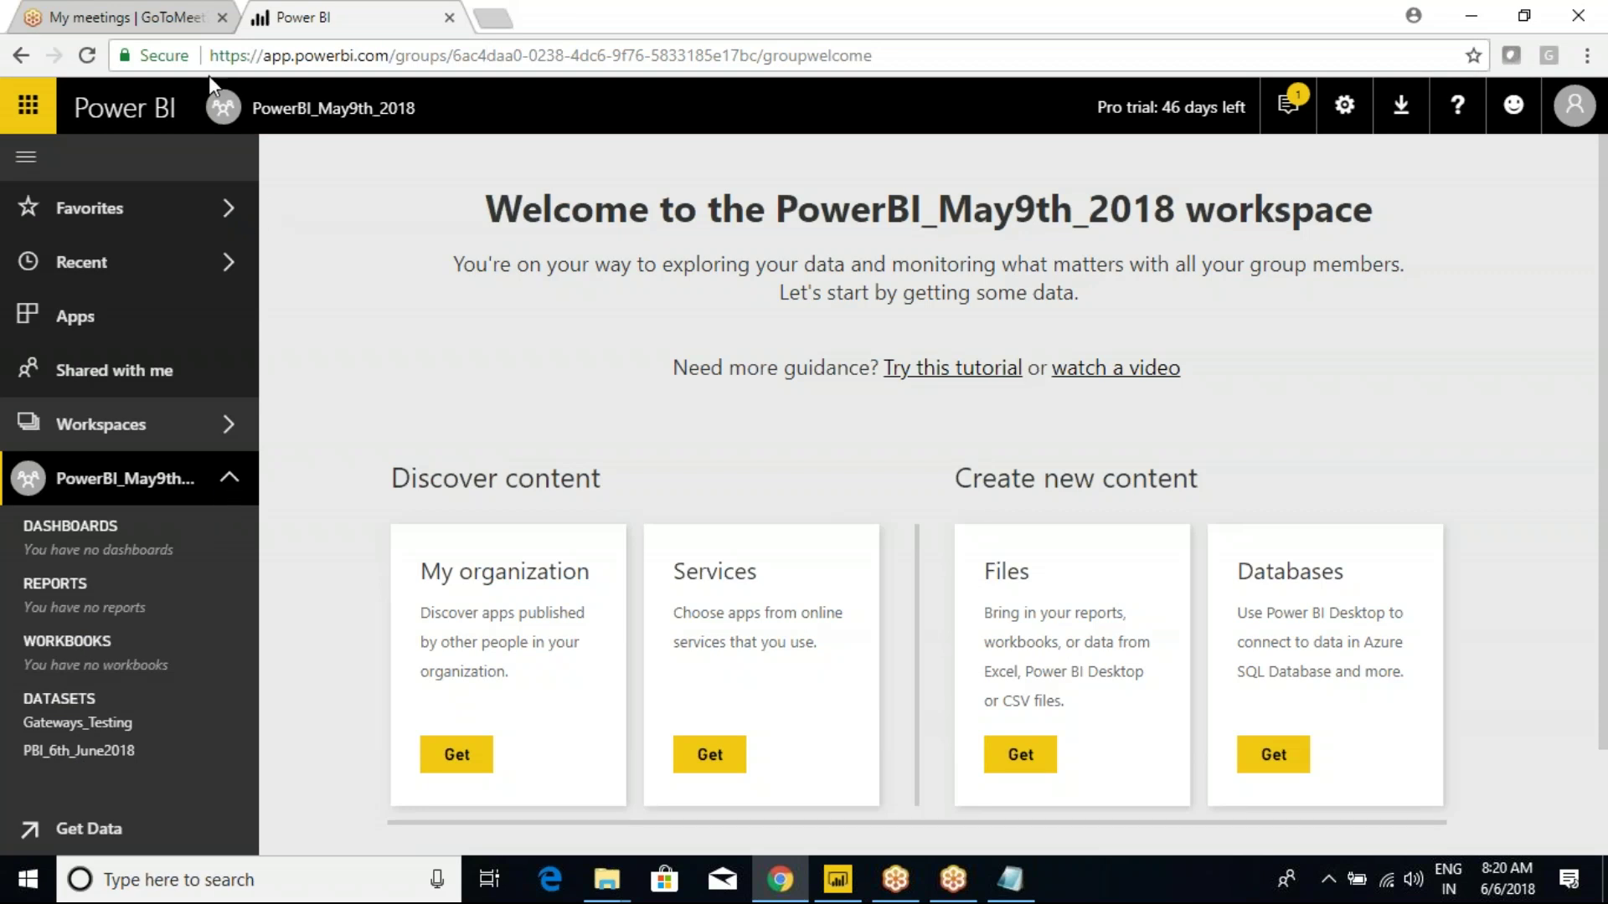
# Reload PowerBI_May9th_2018, collapse DATASETS and open the Gateways_Testing report with its table, pie and donut charts.
pyautogui.click(88, 56)
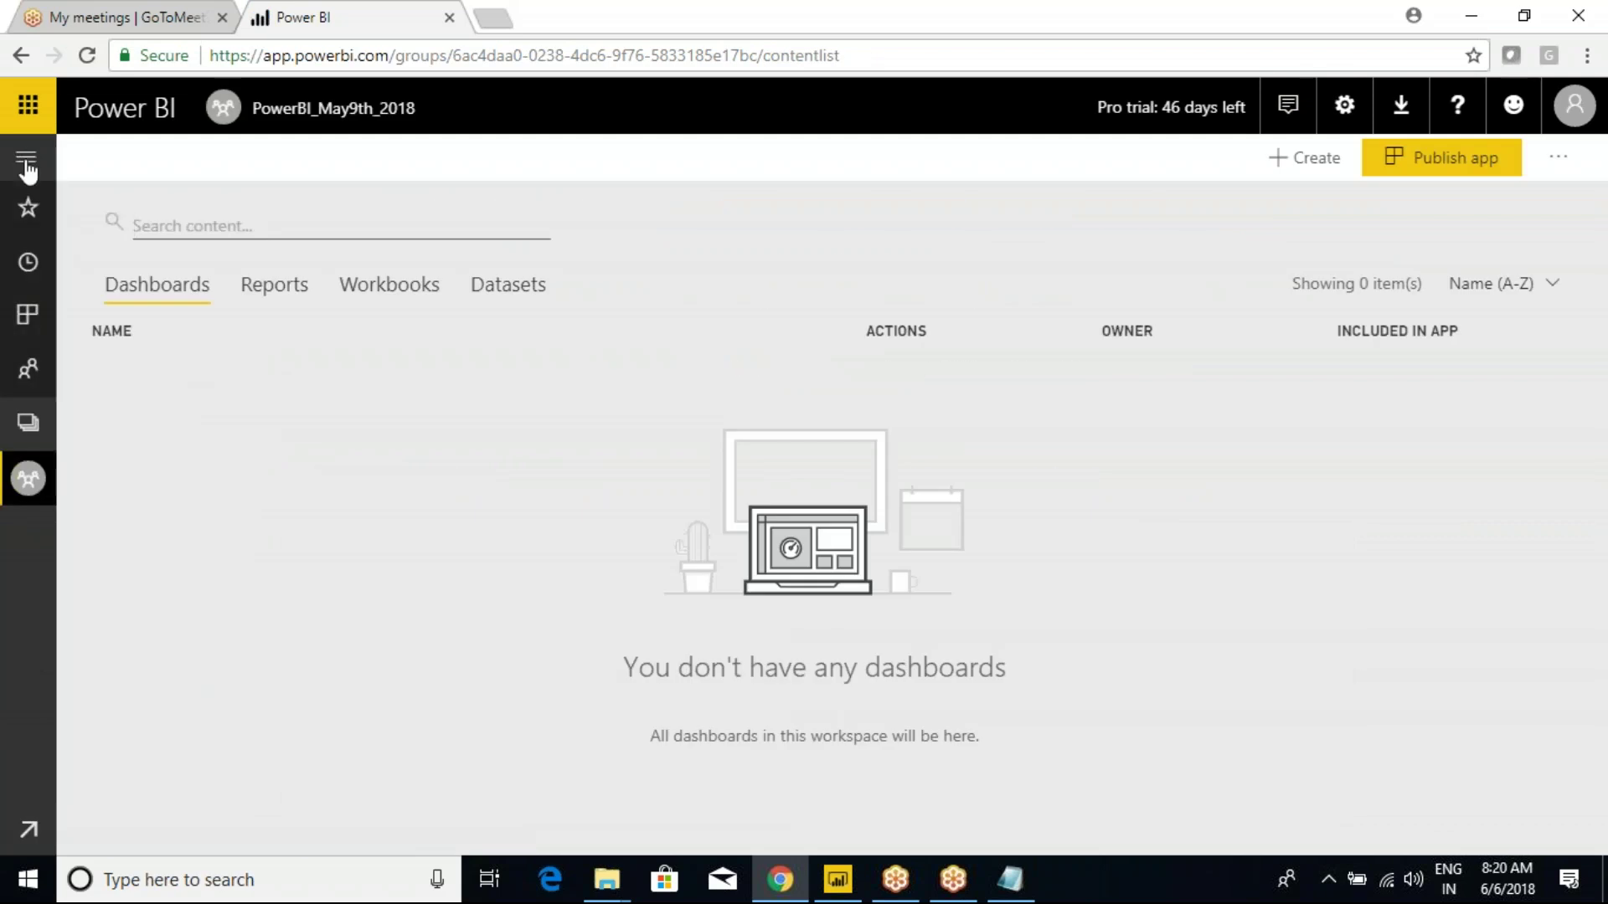
pyautogui.click(28, 159)
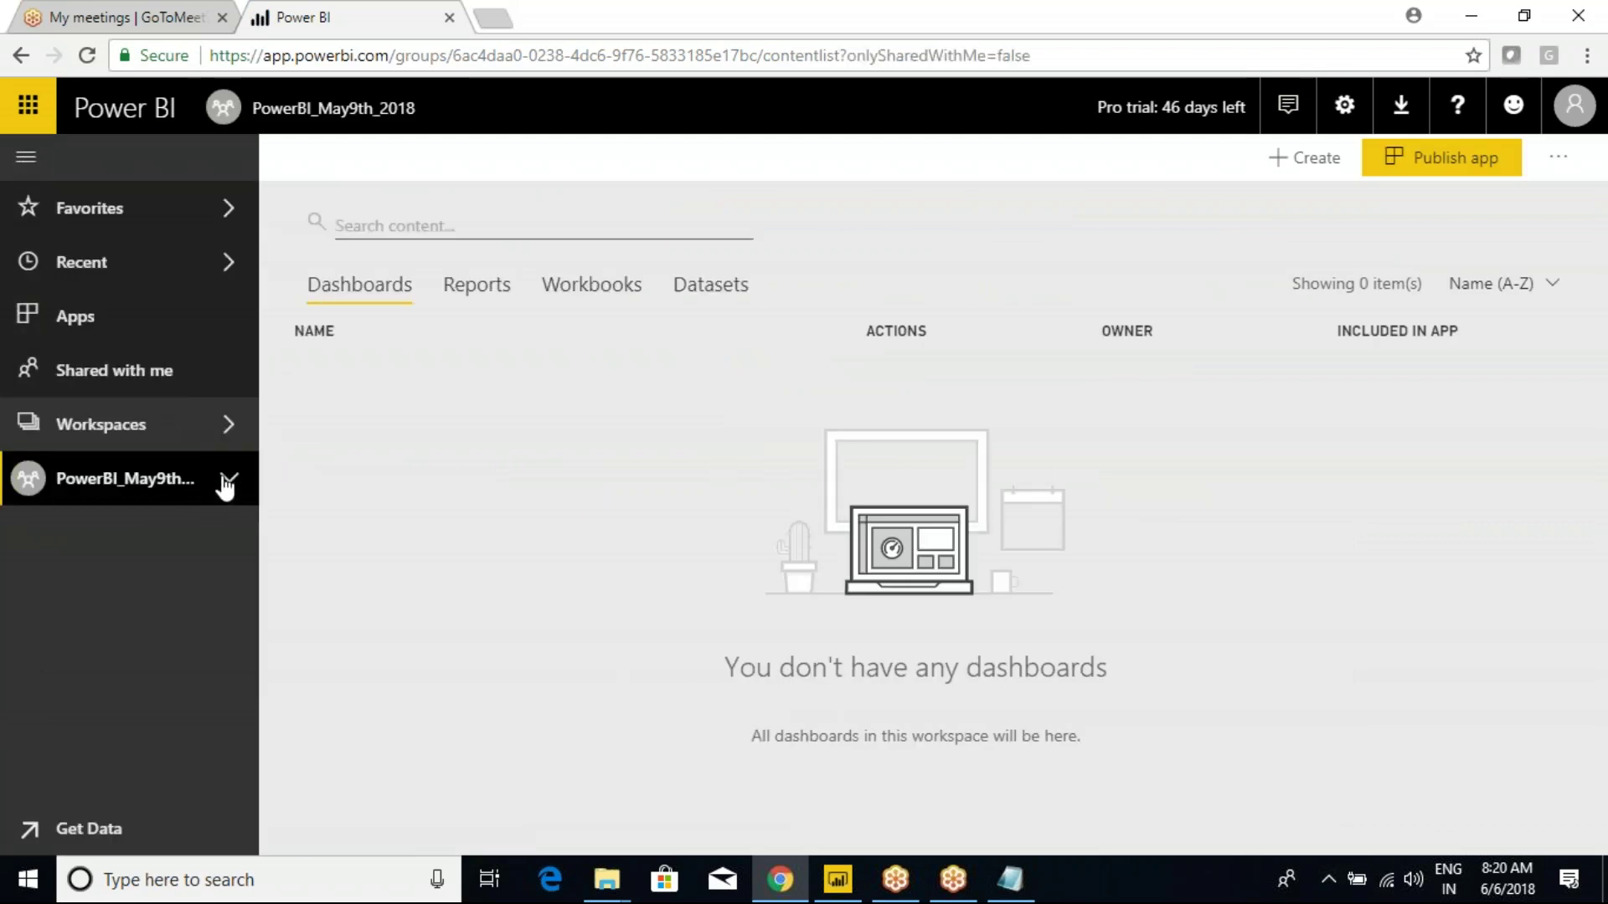
pyautogui.click(226, 484)
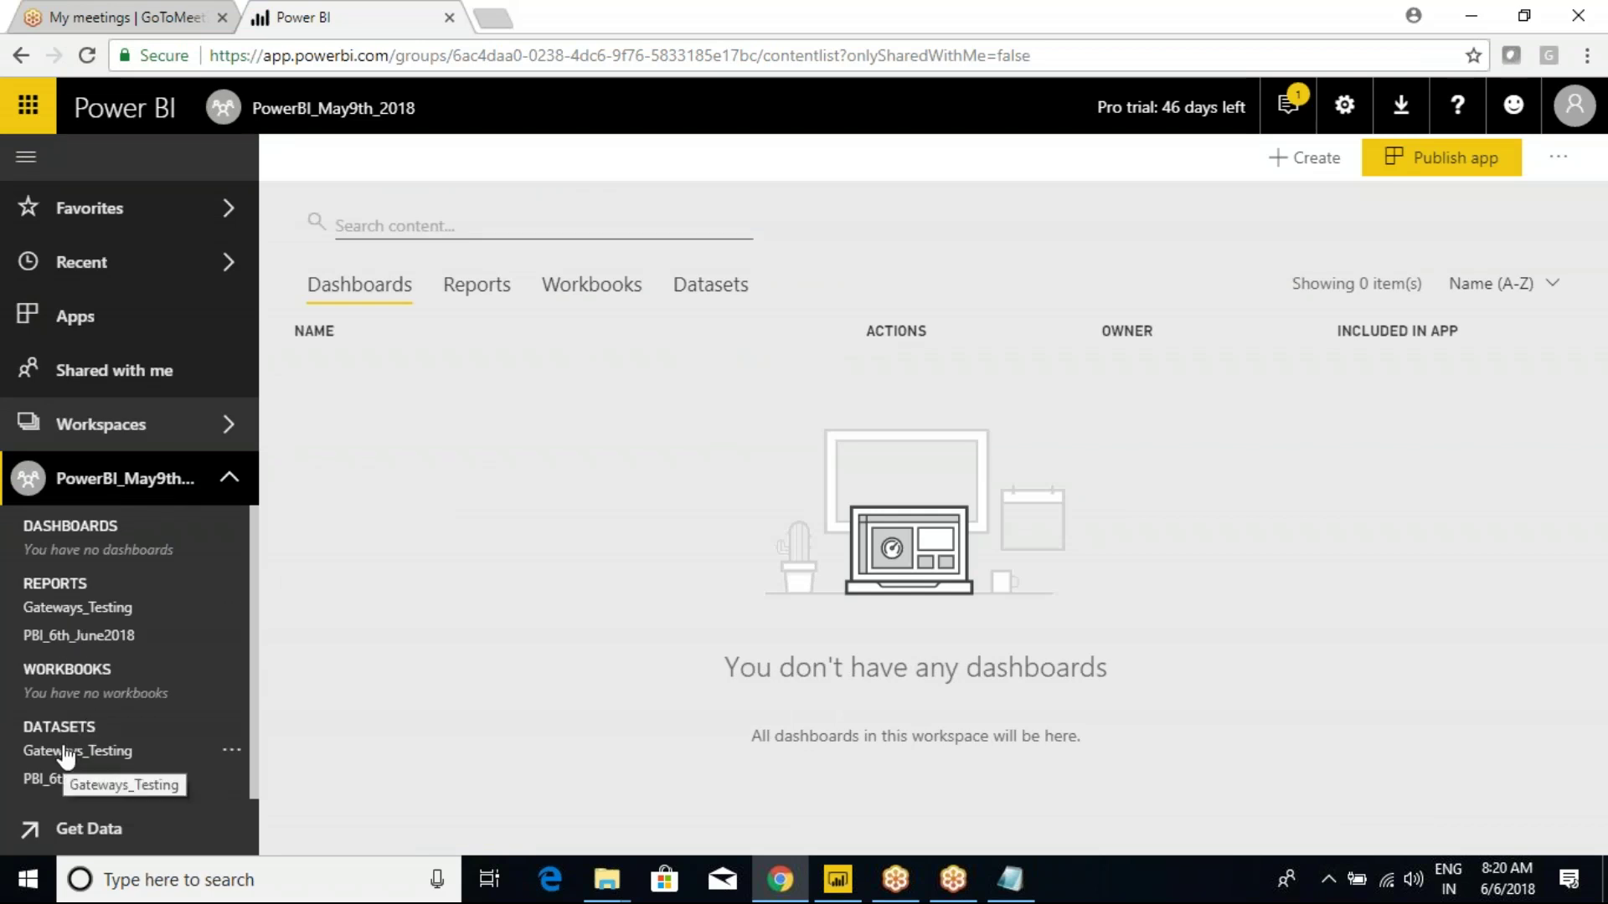
pyautogui.moveTo(154, 613); pyautogui.dragTo(185, 597)
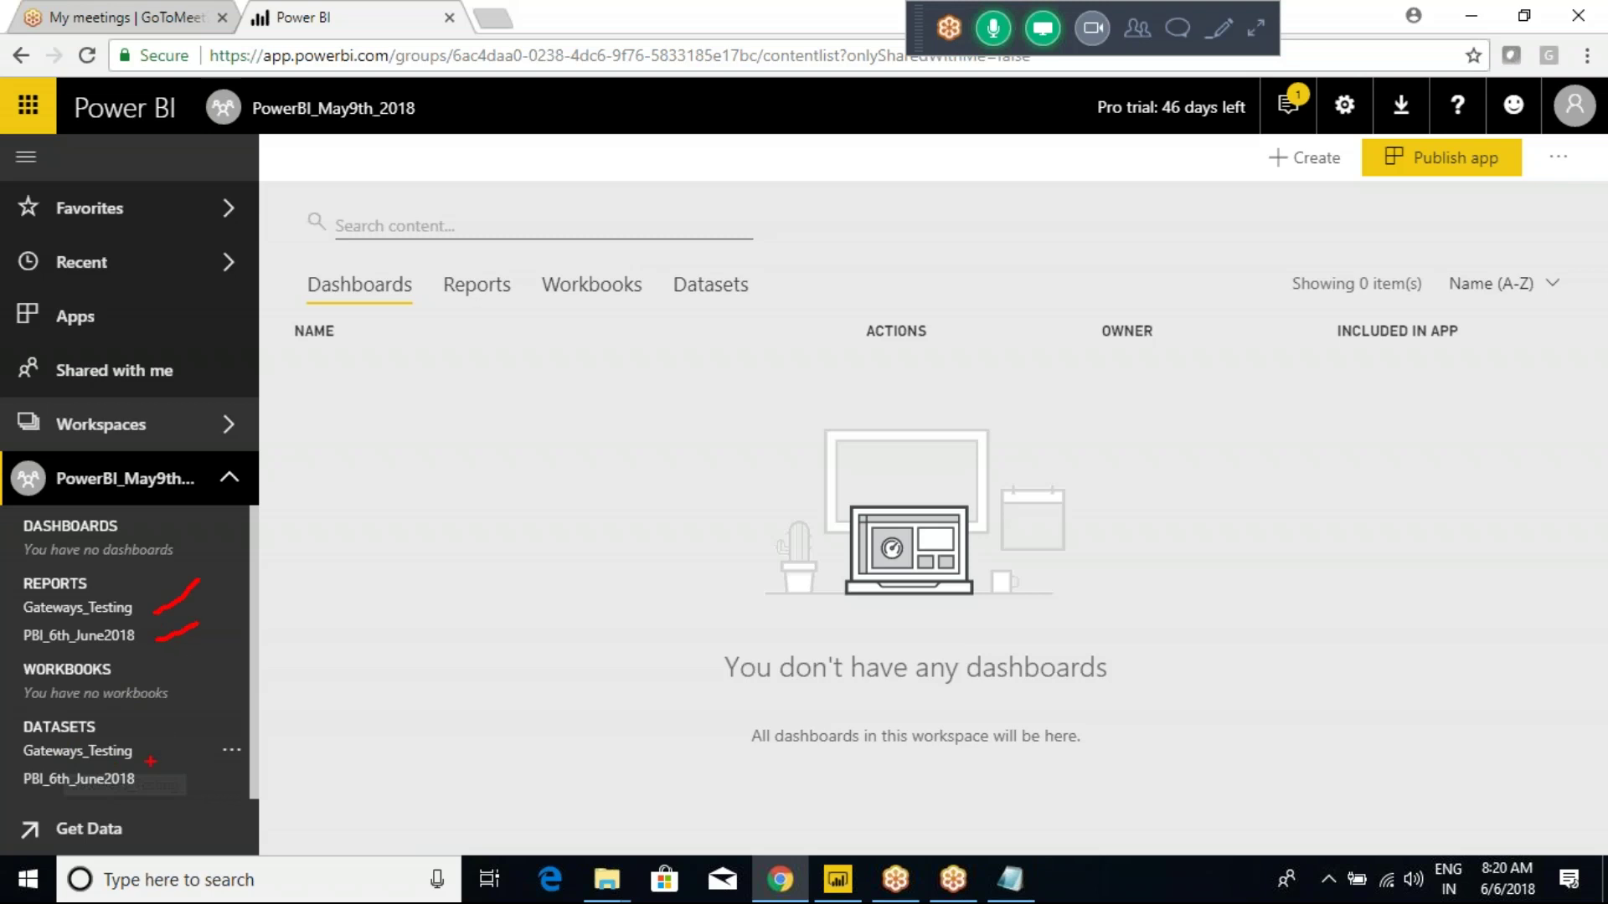
pyautogui.press('Escape')
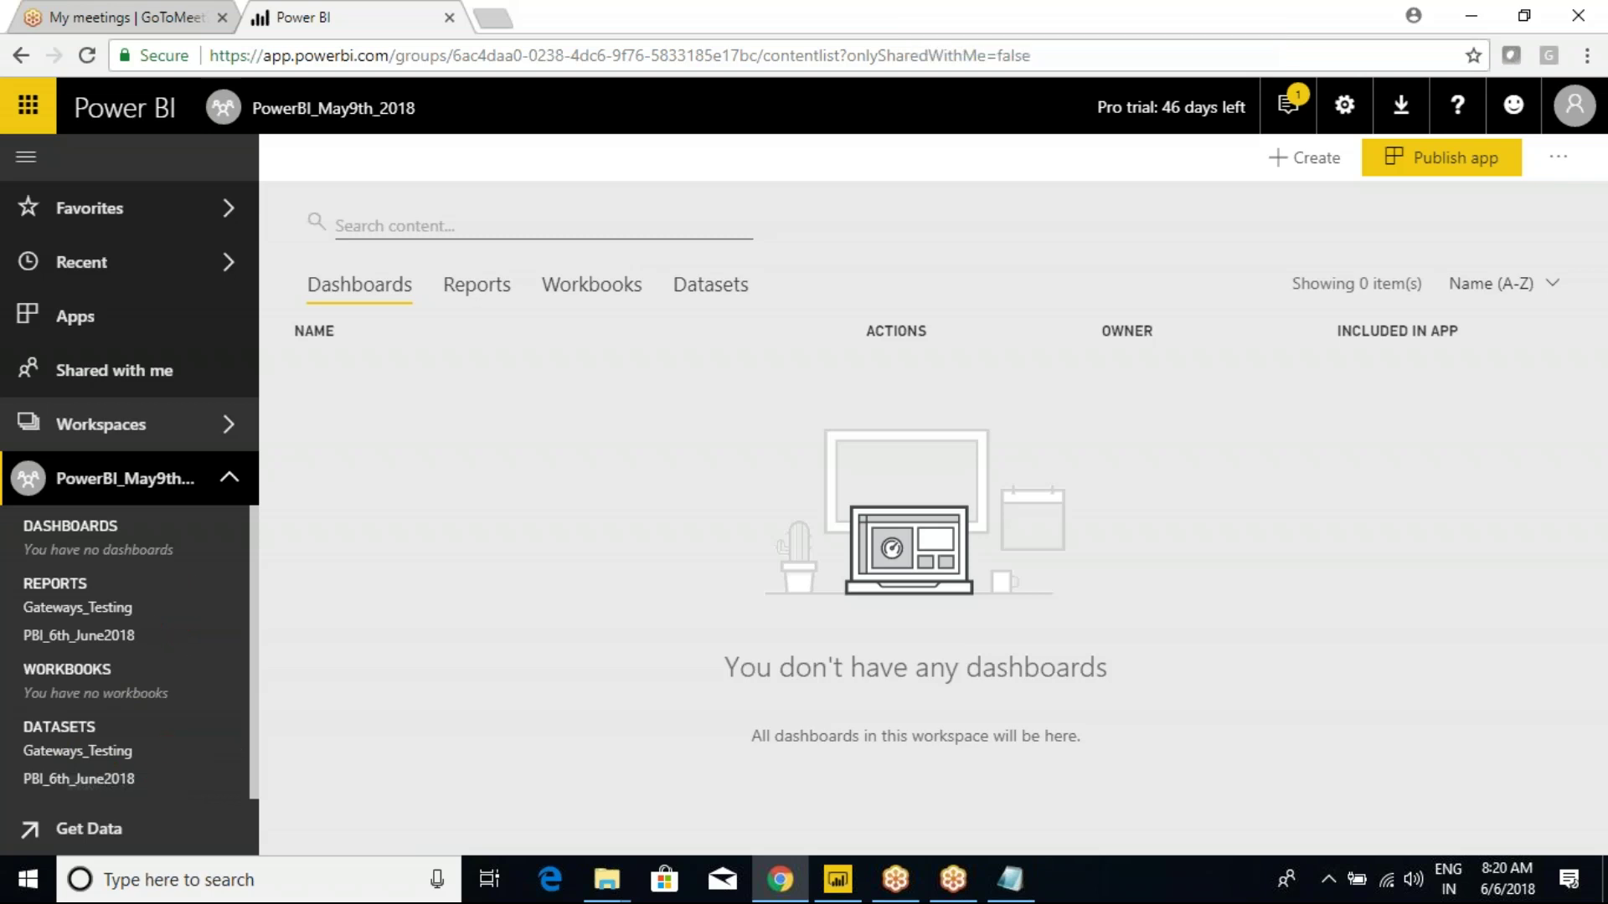
pyautogui.click(75, 728)
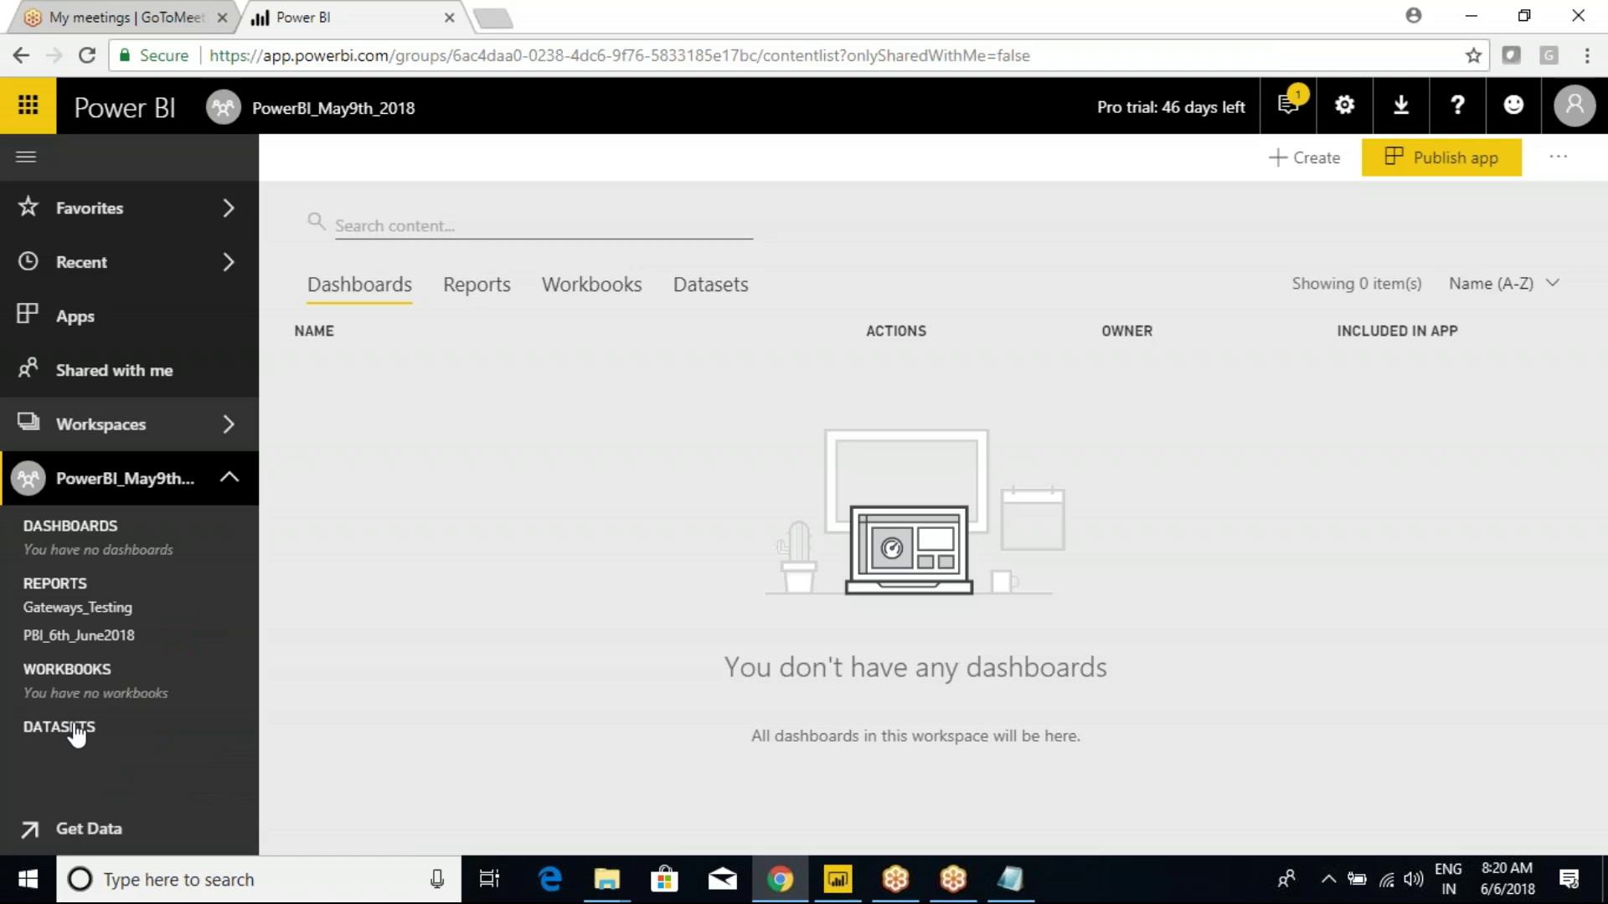
pyautogui.click(77, 608)
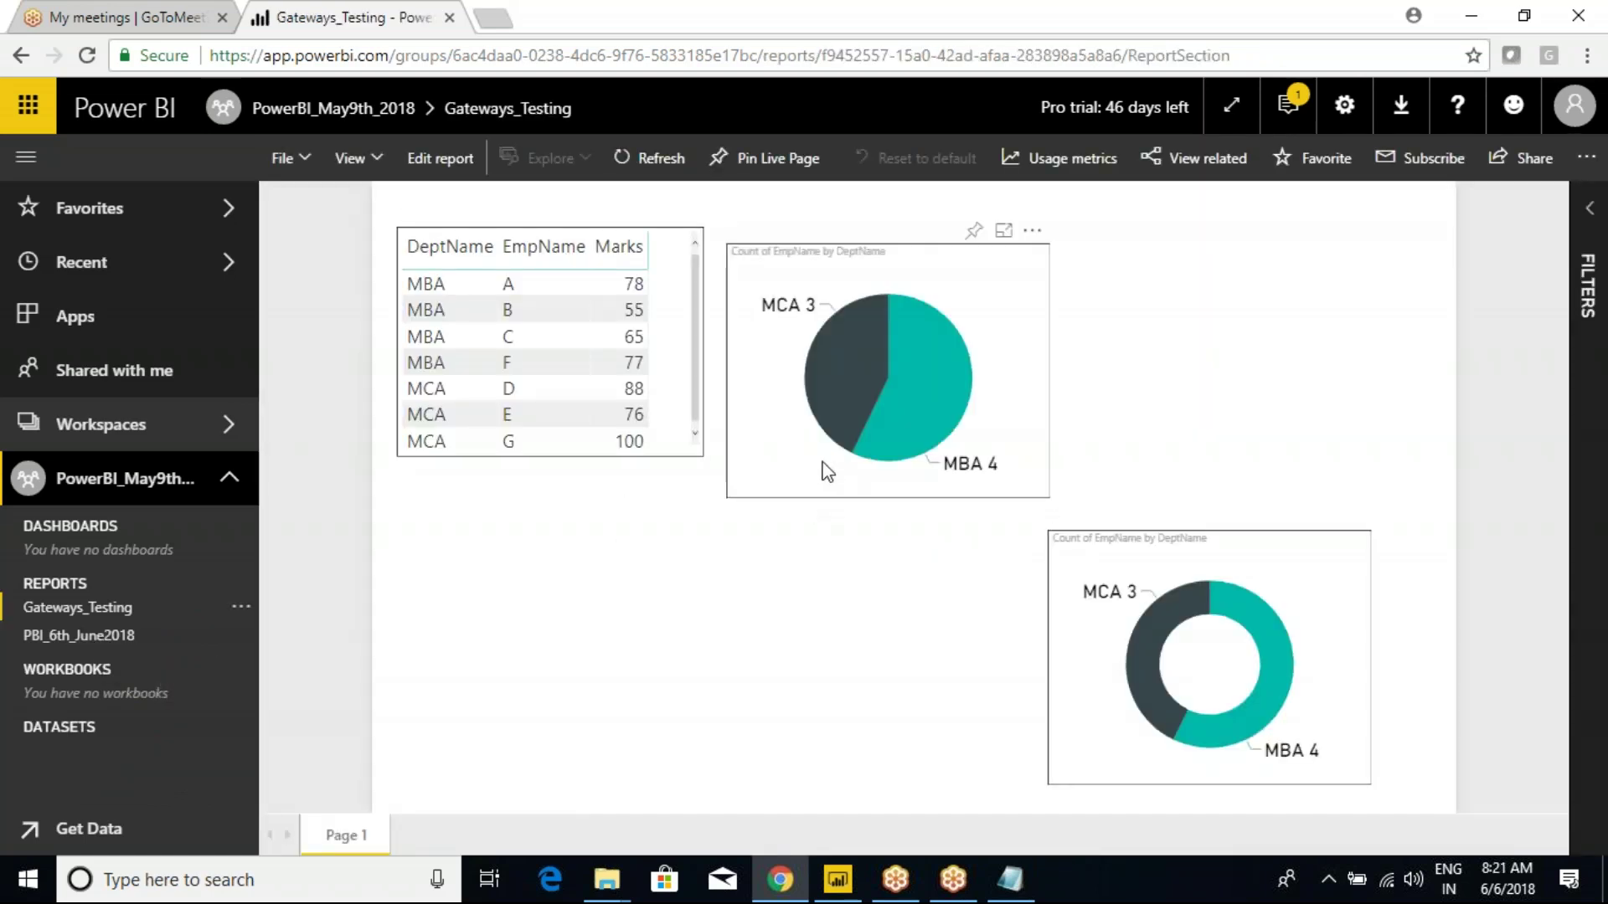
# Collapse REPORTS, expand DATASETS and show the options menu for the Gateways_Testing dataset.
pyautogui.click(42, 639)
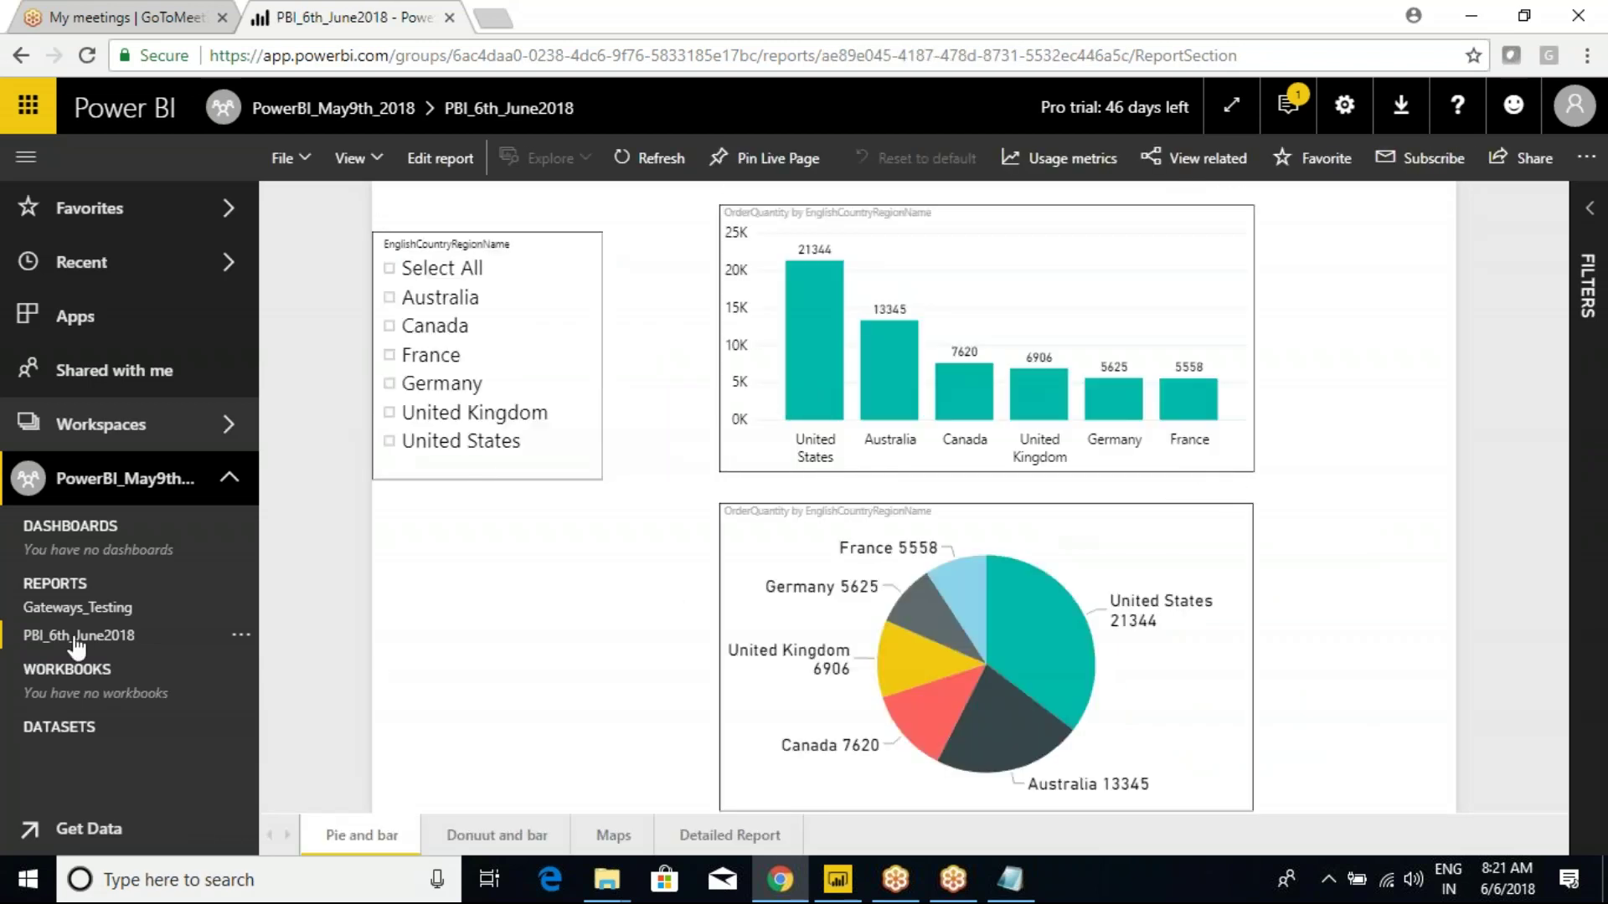
pyautogui.click(59, 611)
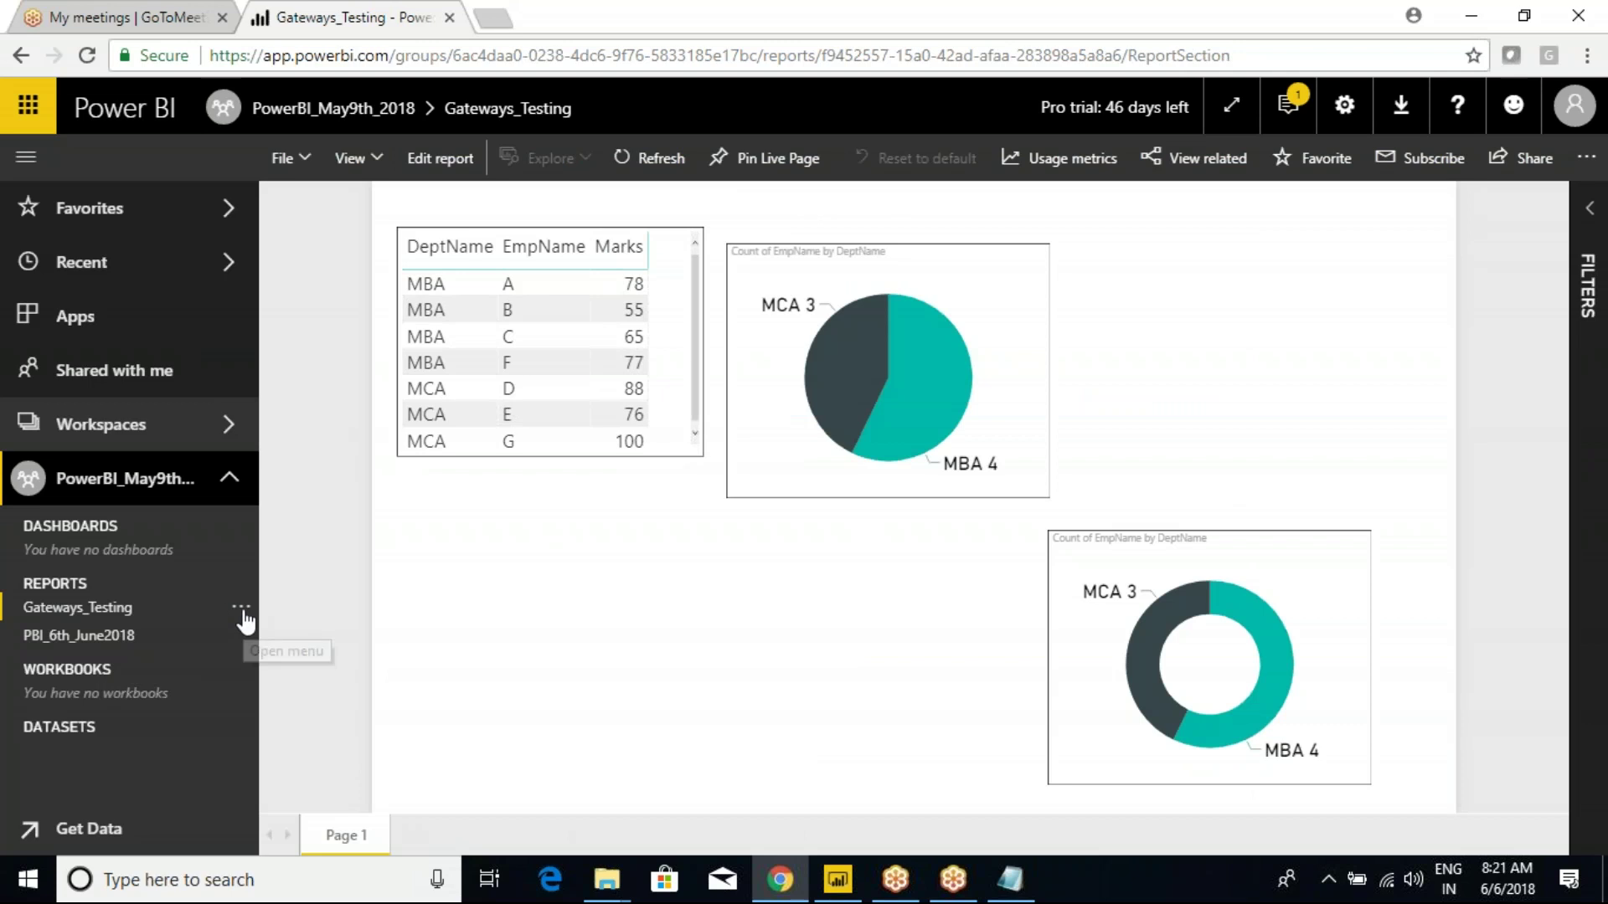
pyautogui.click(242, 611)
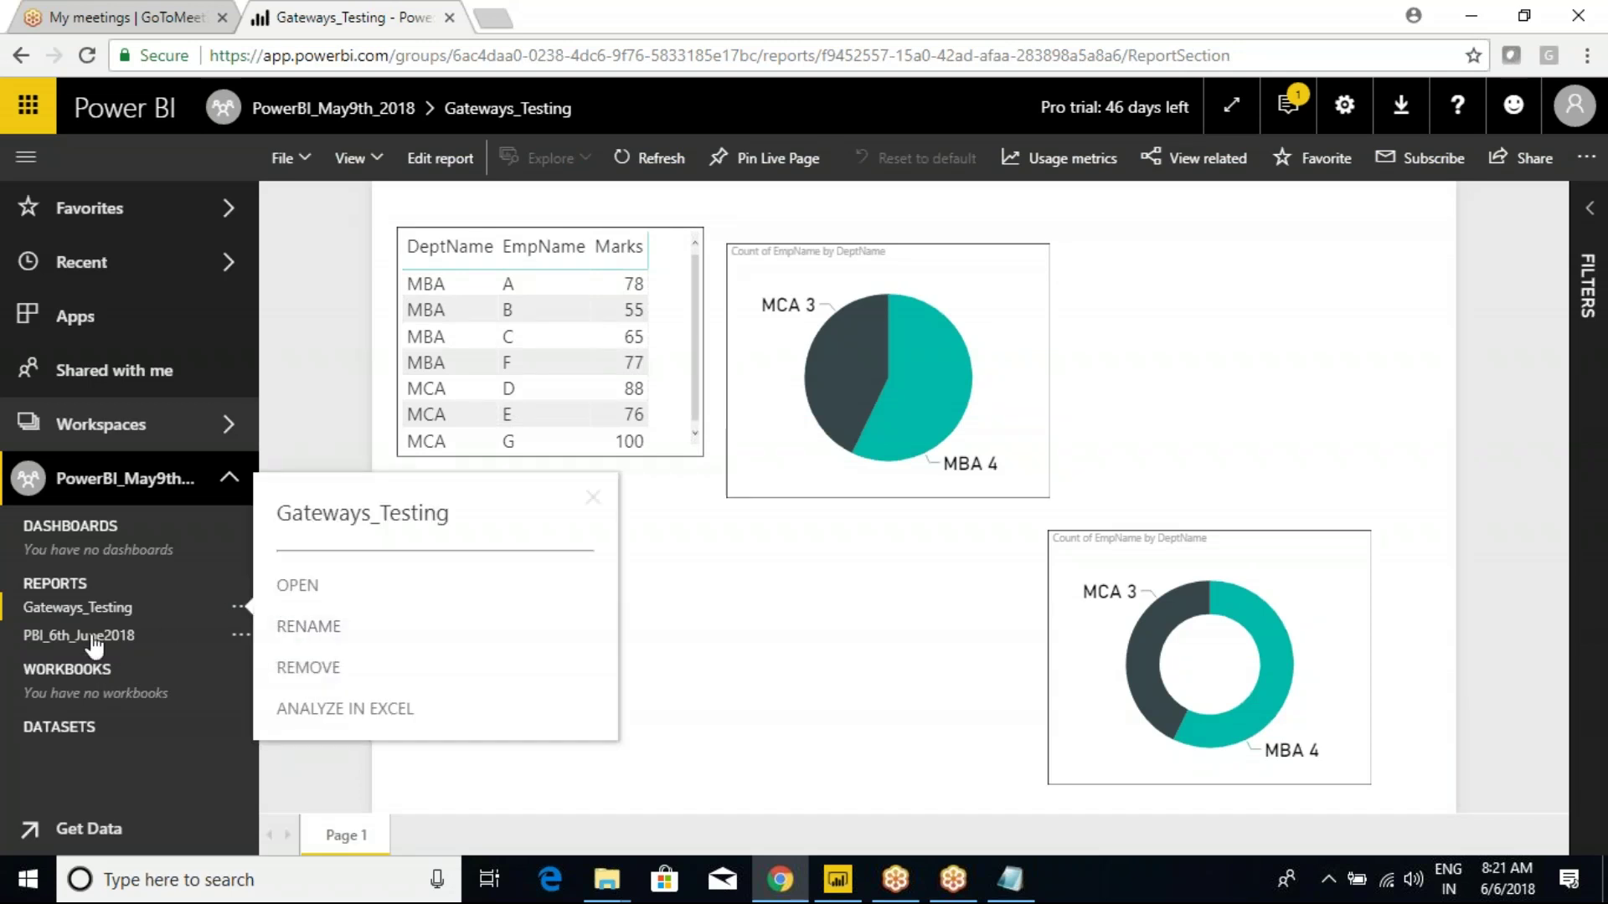
pyautogui.click(65, 584)
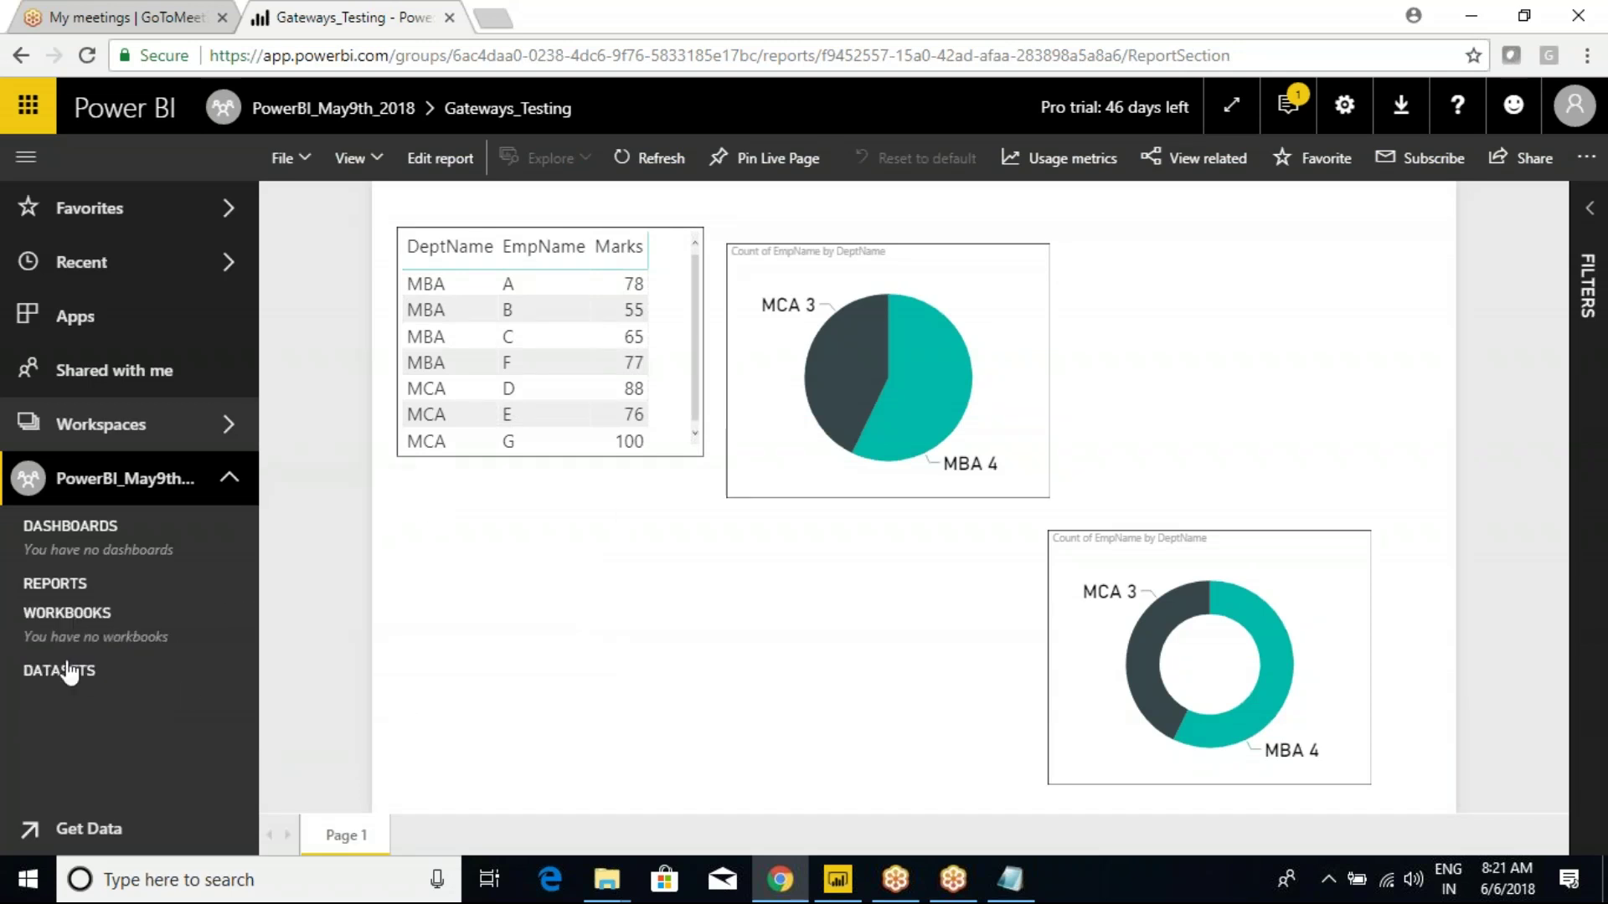
pyautogui.click(71, 672)
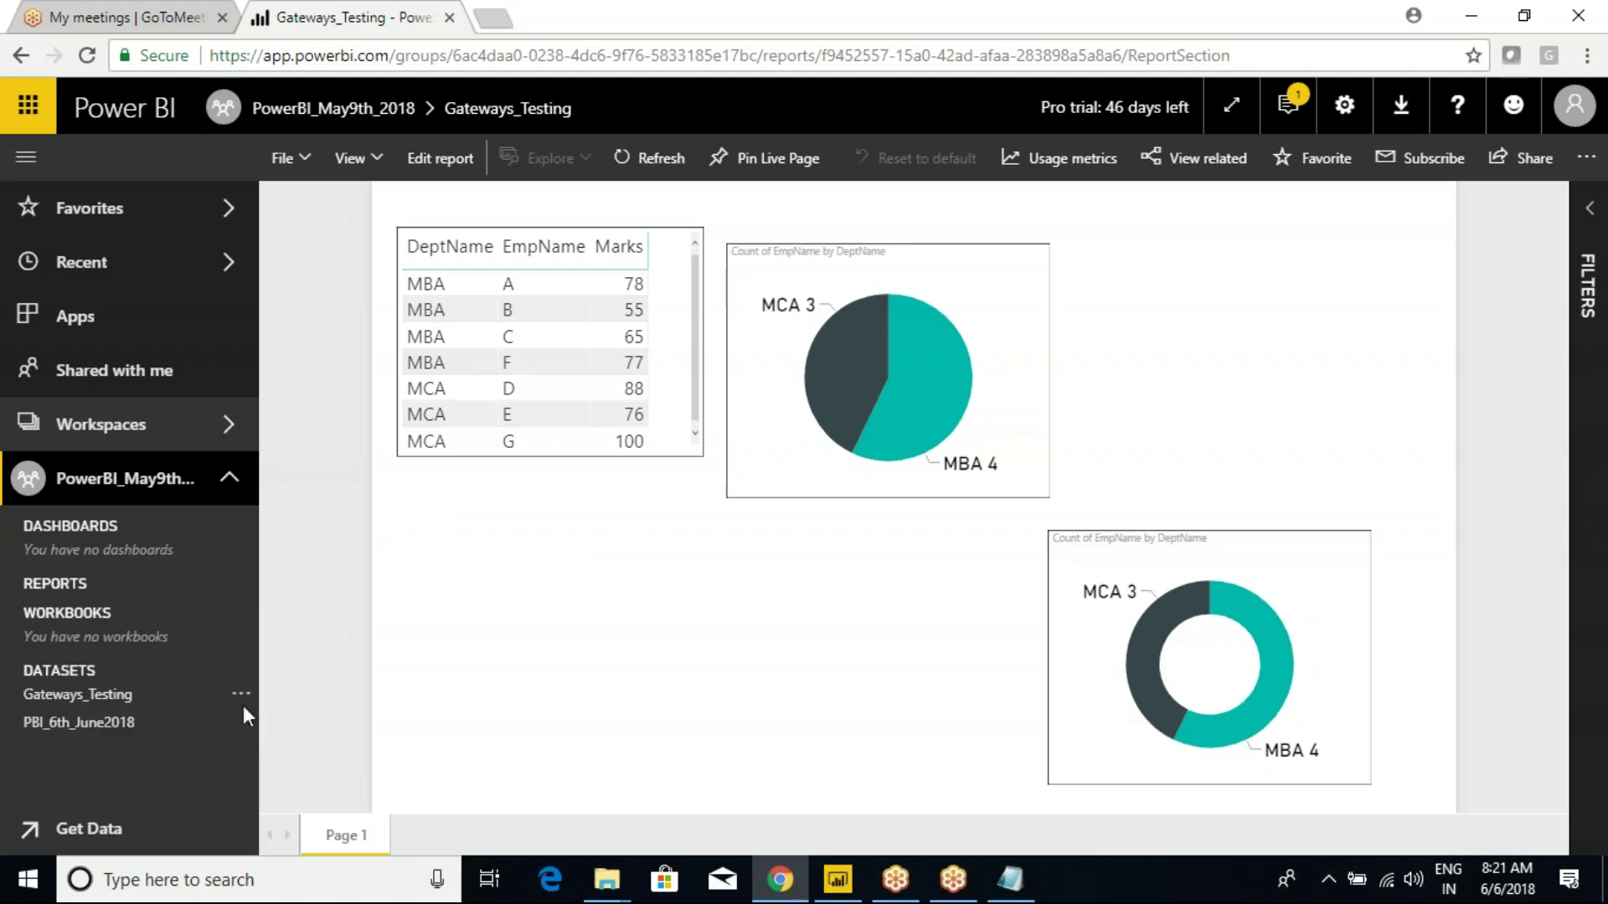
pyautogui.click(240, 700)
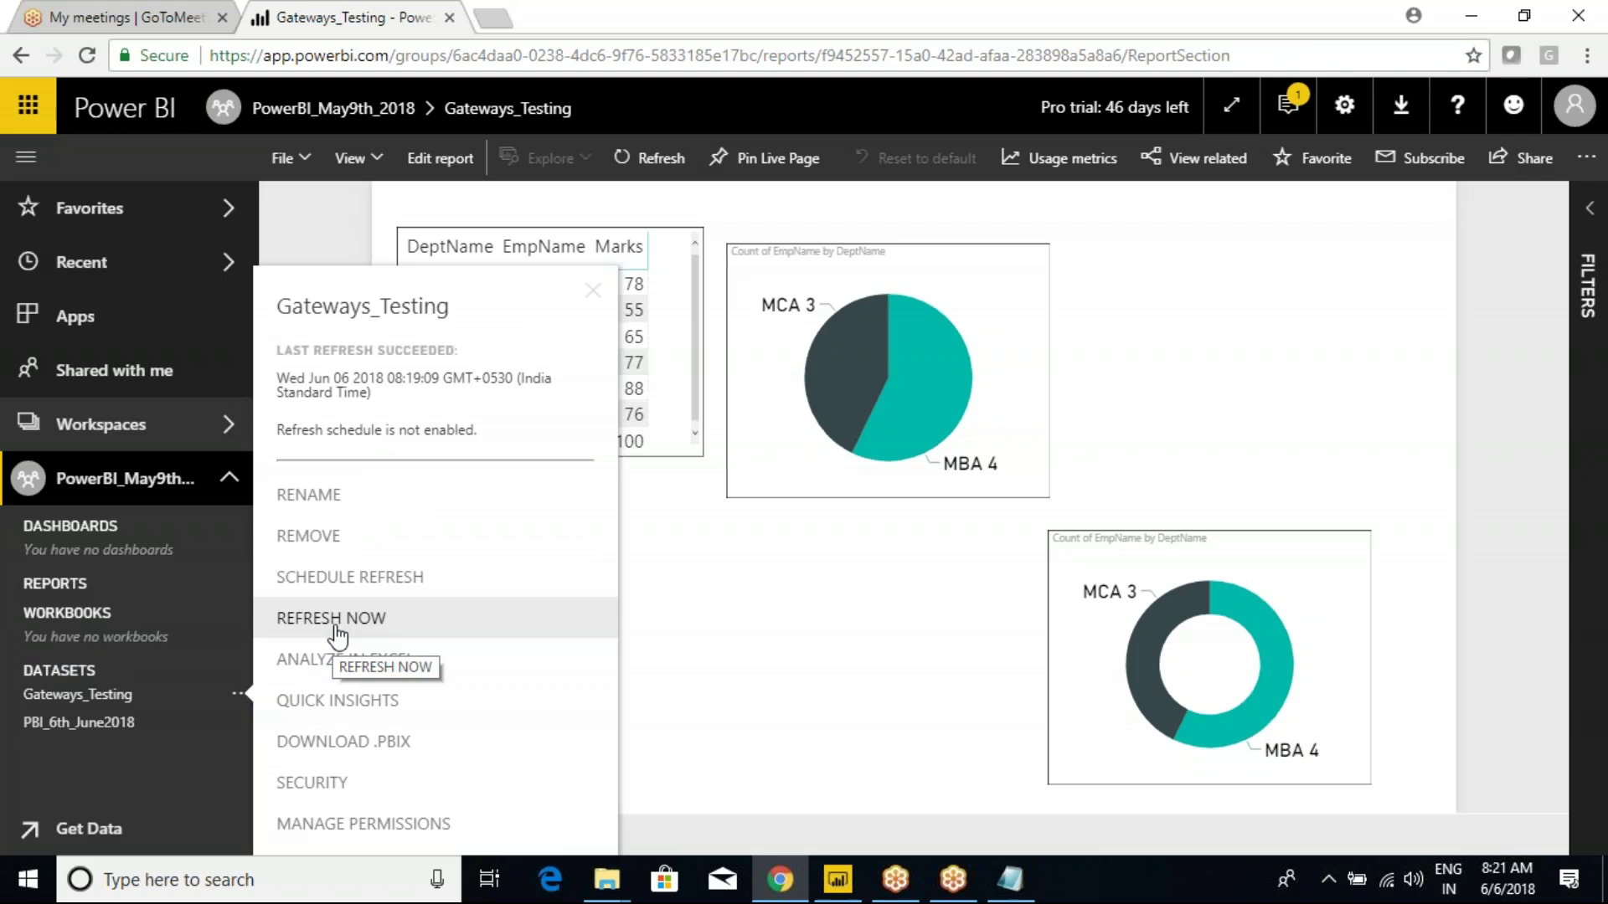
# Refresh Gateways_Testing now and close the 'Something went wrong' gateway error.
pyautogui.click(337, 620)
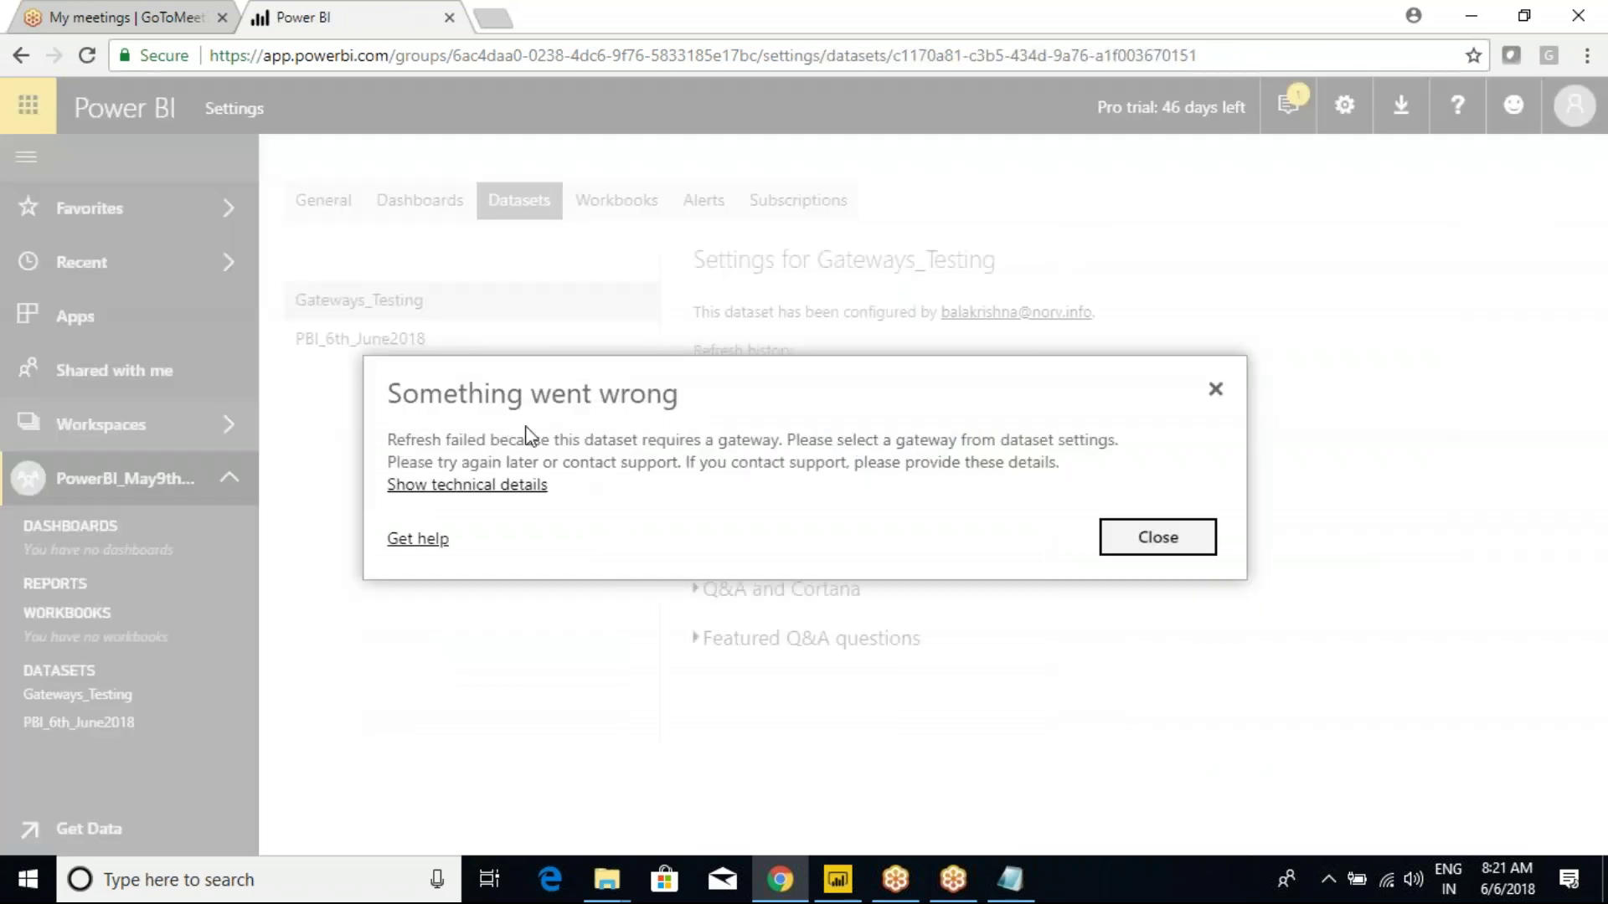
pyautogui.click(1173, 543)
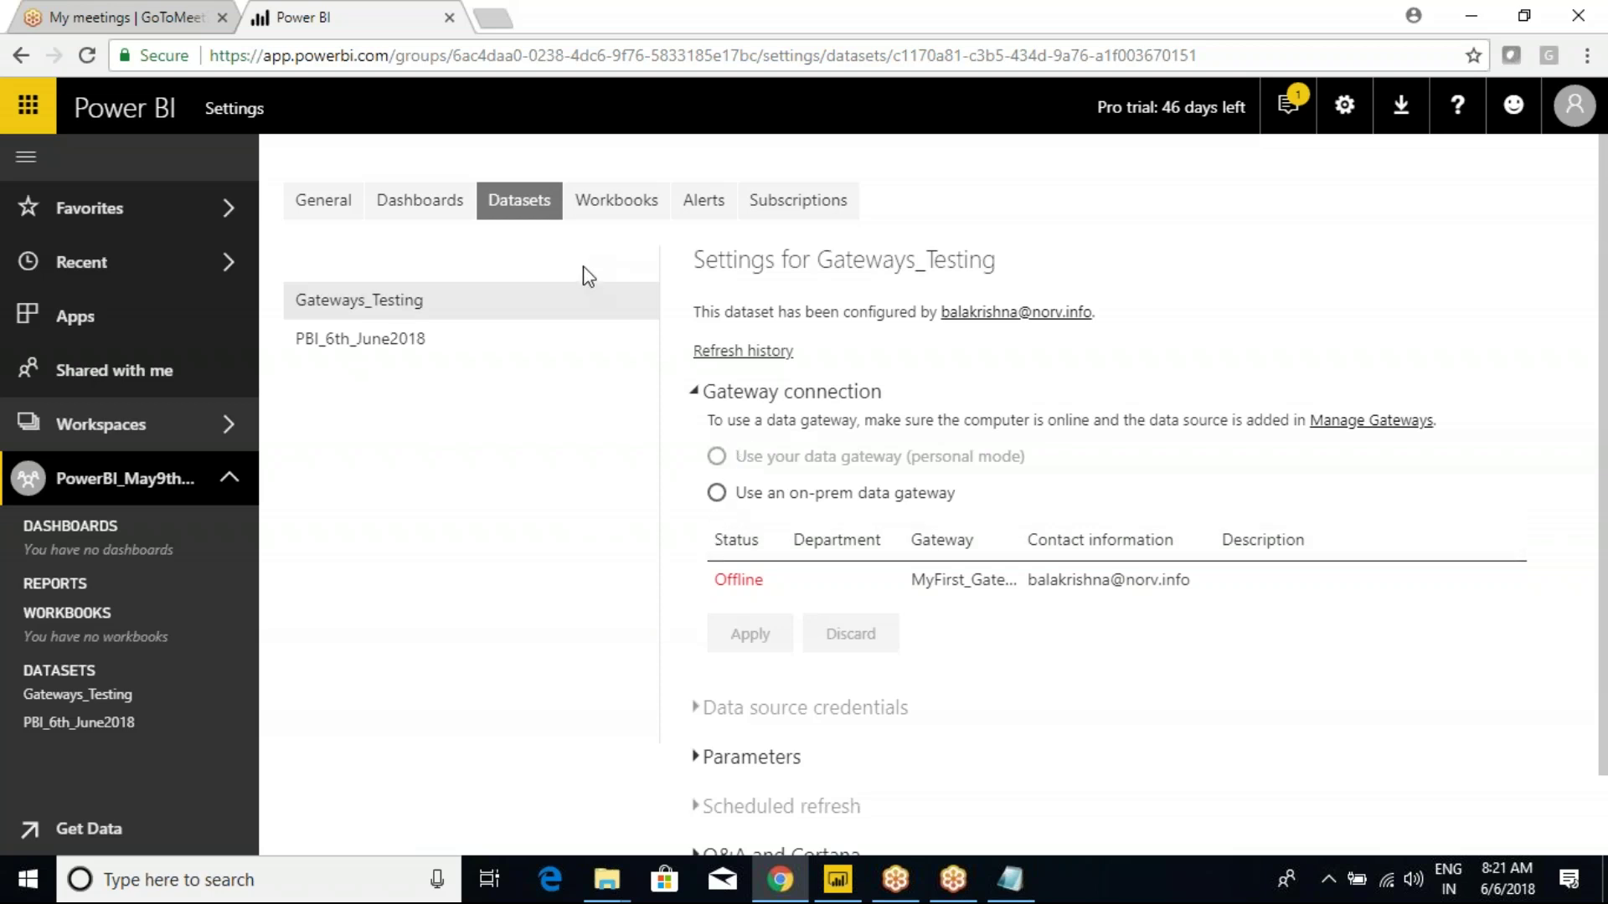
# Remove MyFirst_Gateway and its data sources from the Manage gateways page.
pyautogui.click(1345, 111)
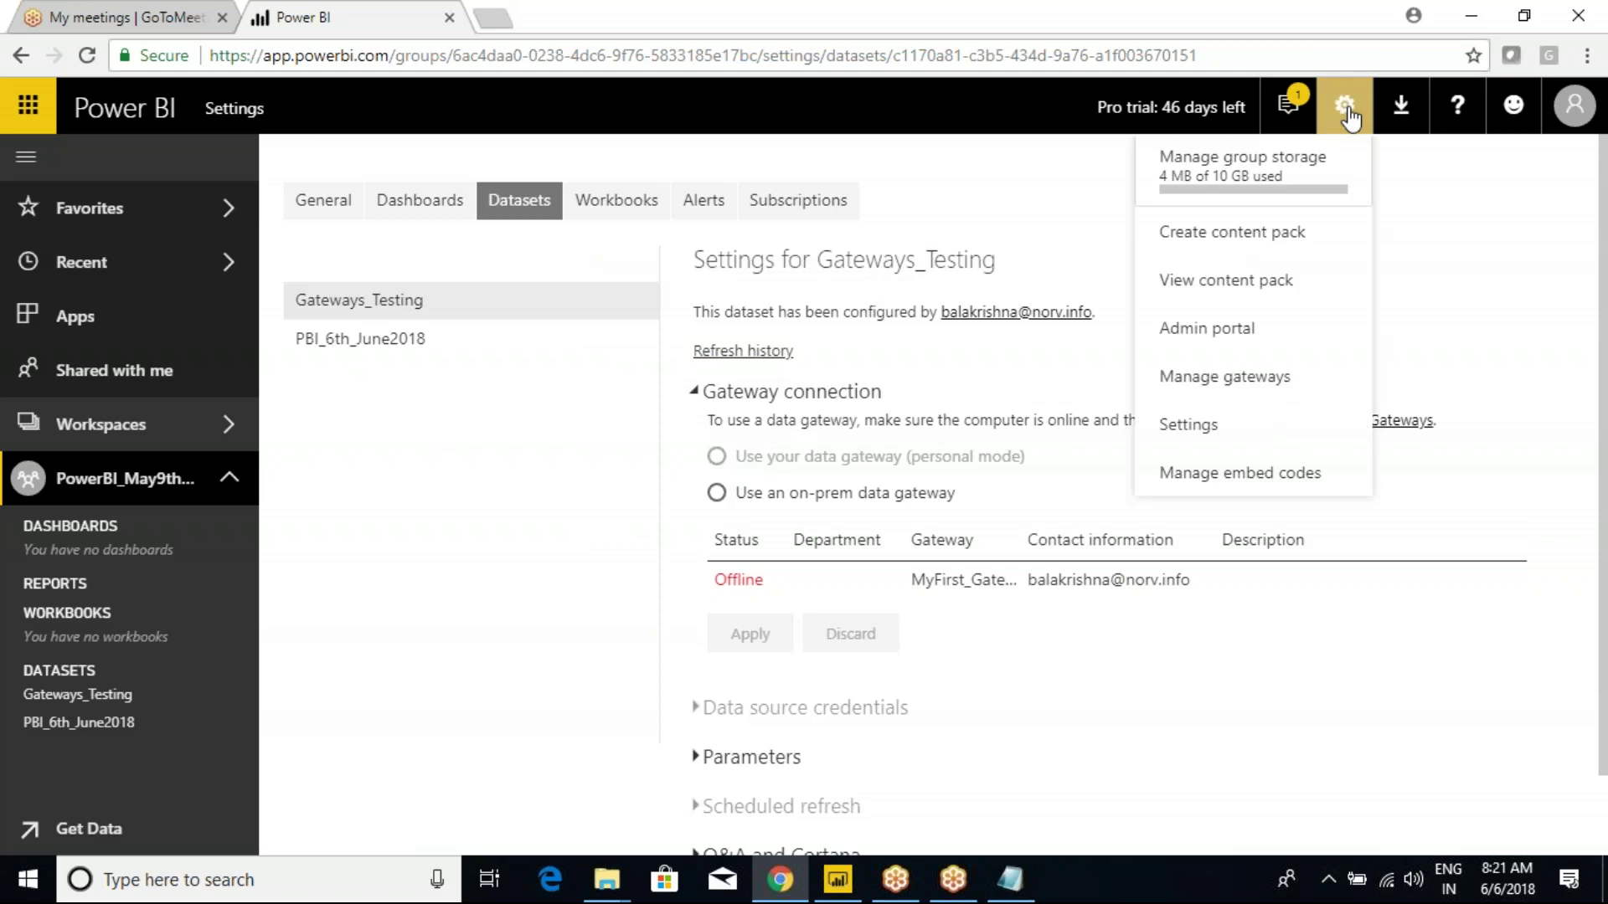
pyautogui.click(1193, 378)
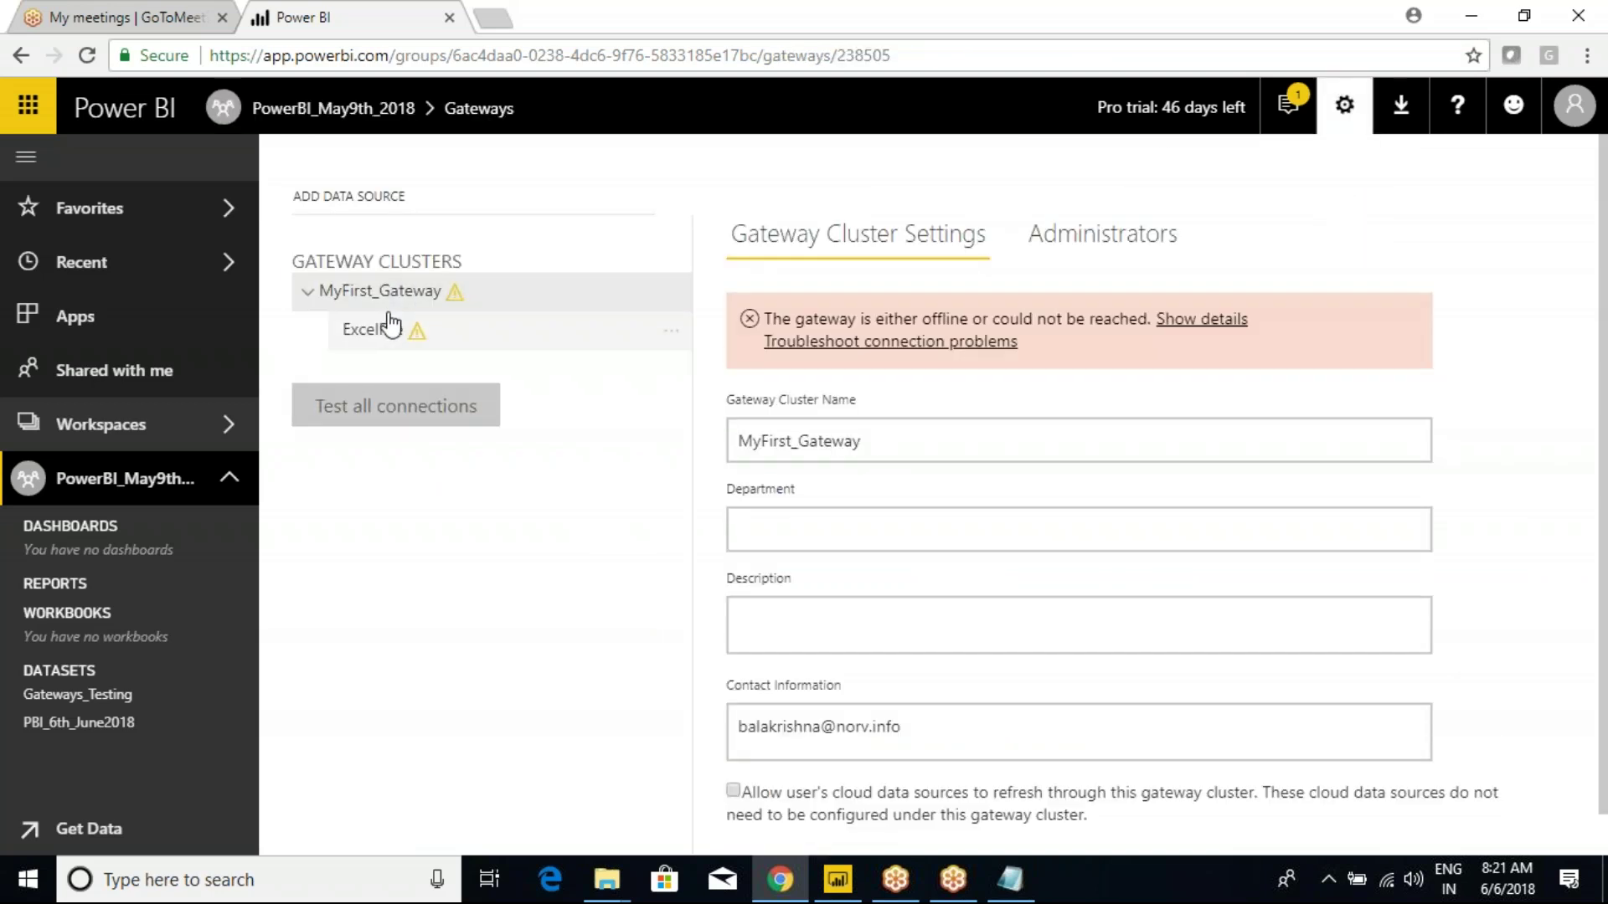
pyautogui.hotkey('ctrl', '2')
pyautogui.moveTo(283, 274); pyautogui.dragTo(501, 356)
pyautogui.moveTo(476, 294); pyautogui.dragTo(529, 268)
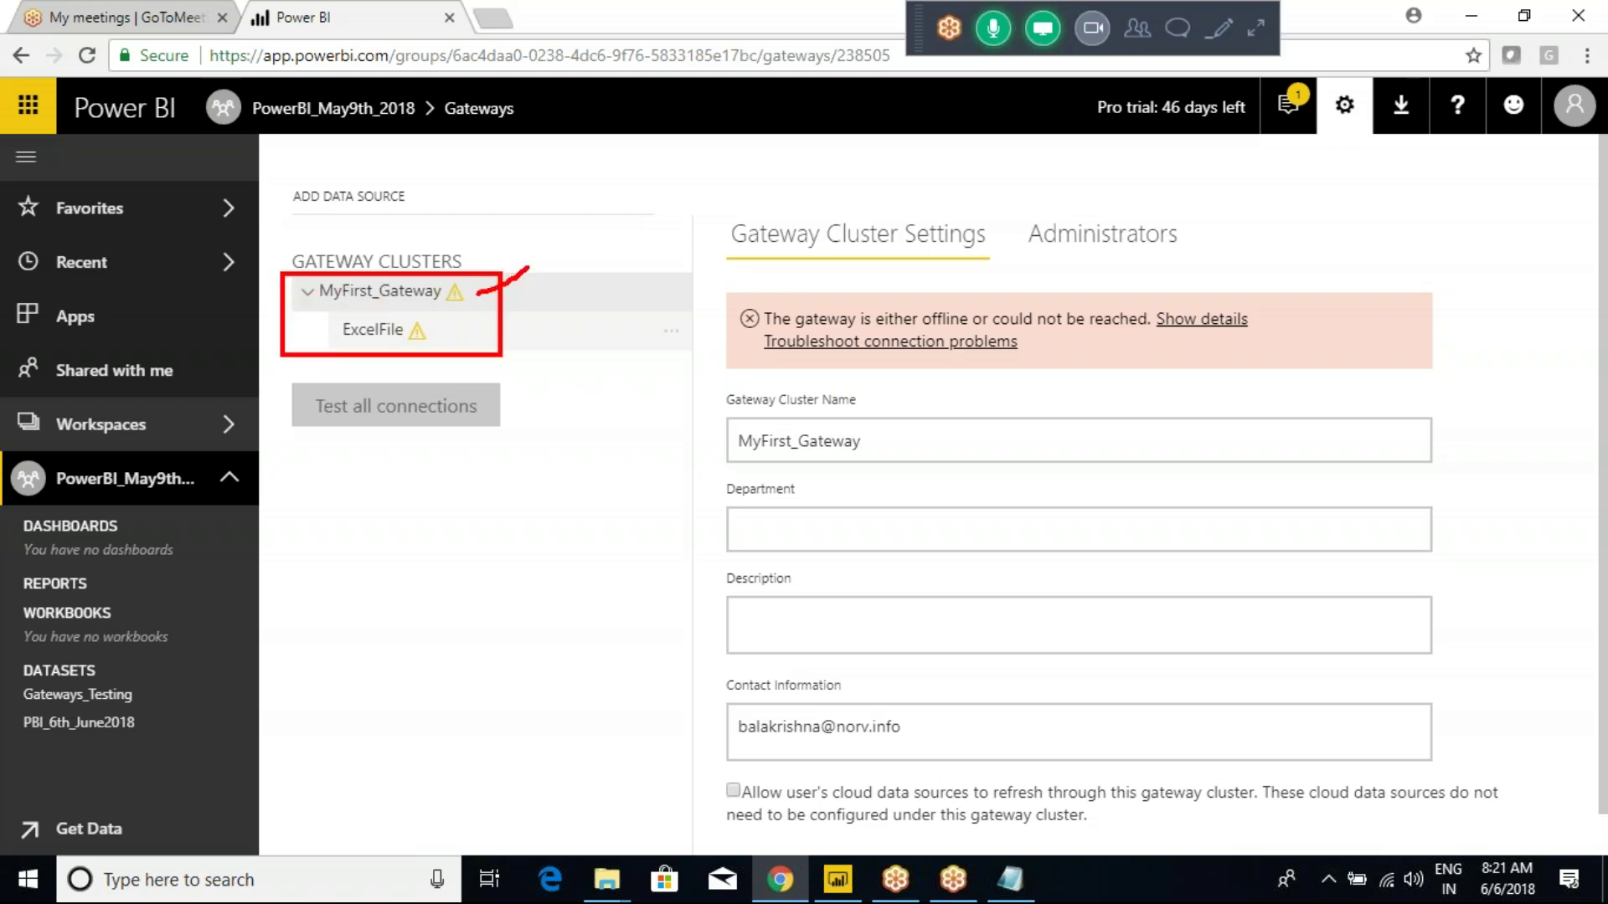
pyautogui.moveTo(442, 342); pyautogui.dragTo(484, 299)
pyautogui.hotkey('ctrl', '2')
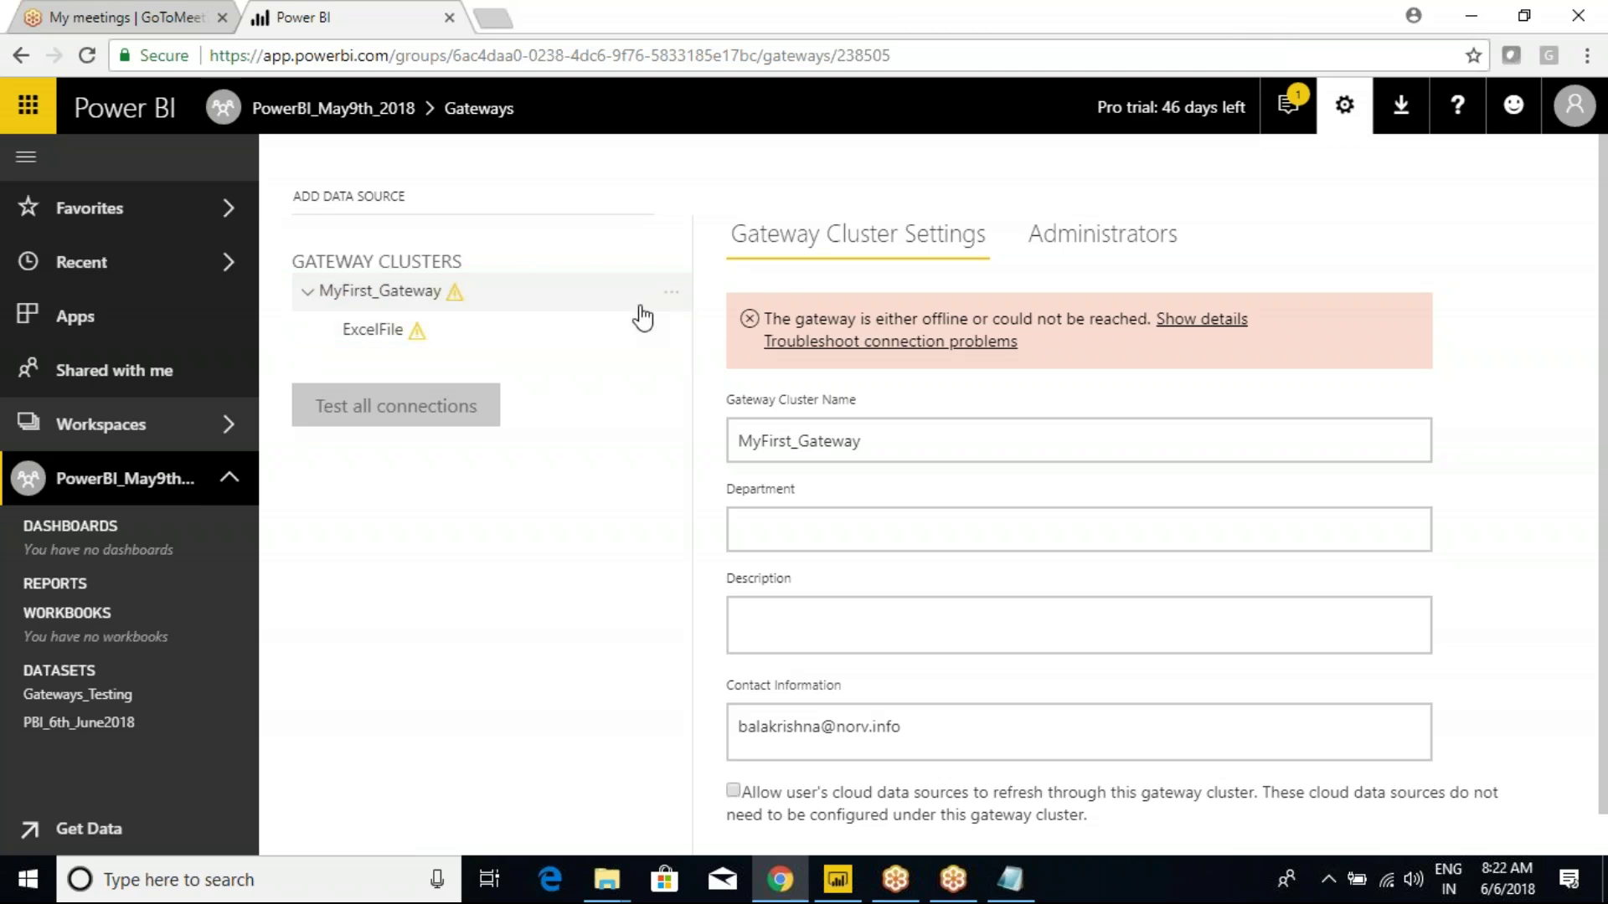
pyautogui.click(671, 294)
pyautogui.click(727, 371)
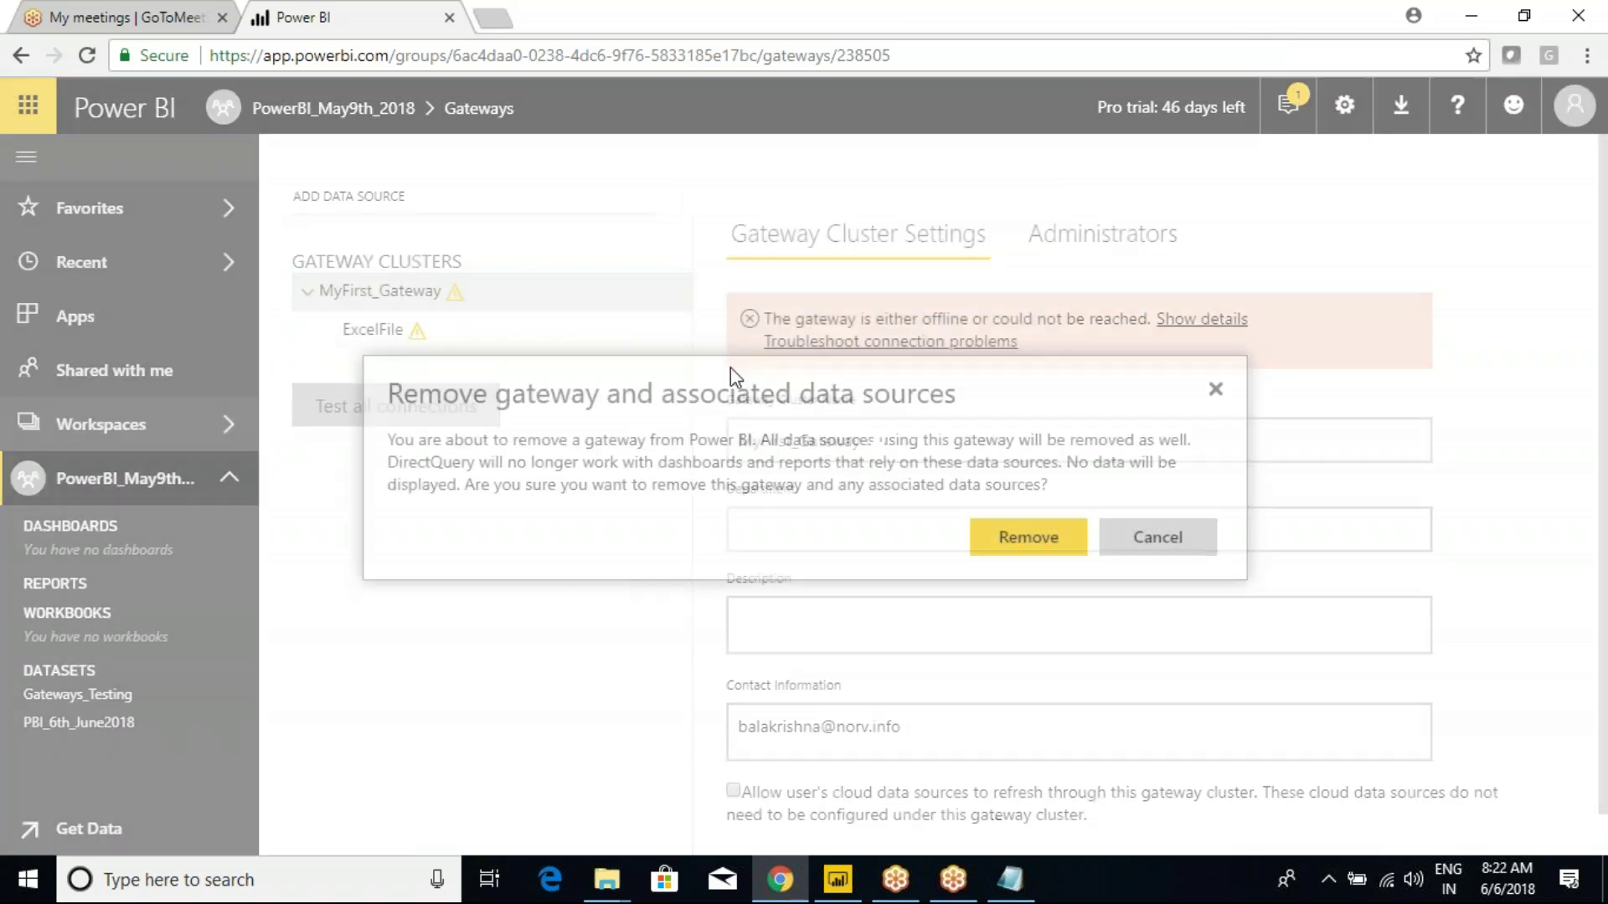
pyautogui.click(1019, 551)
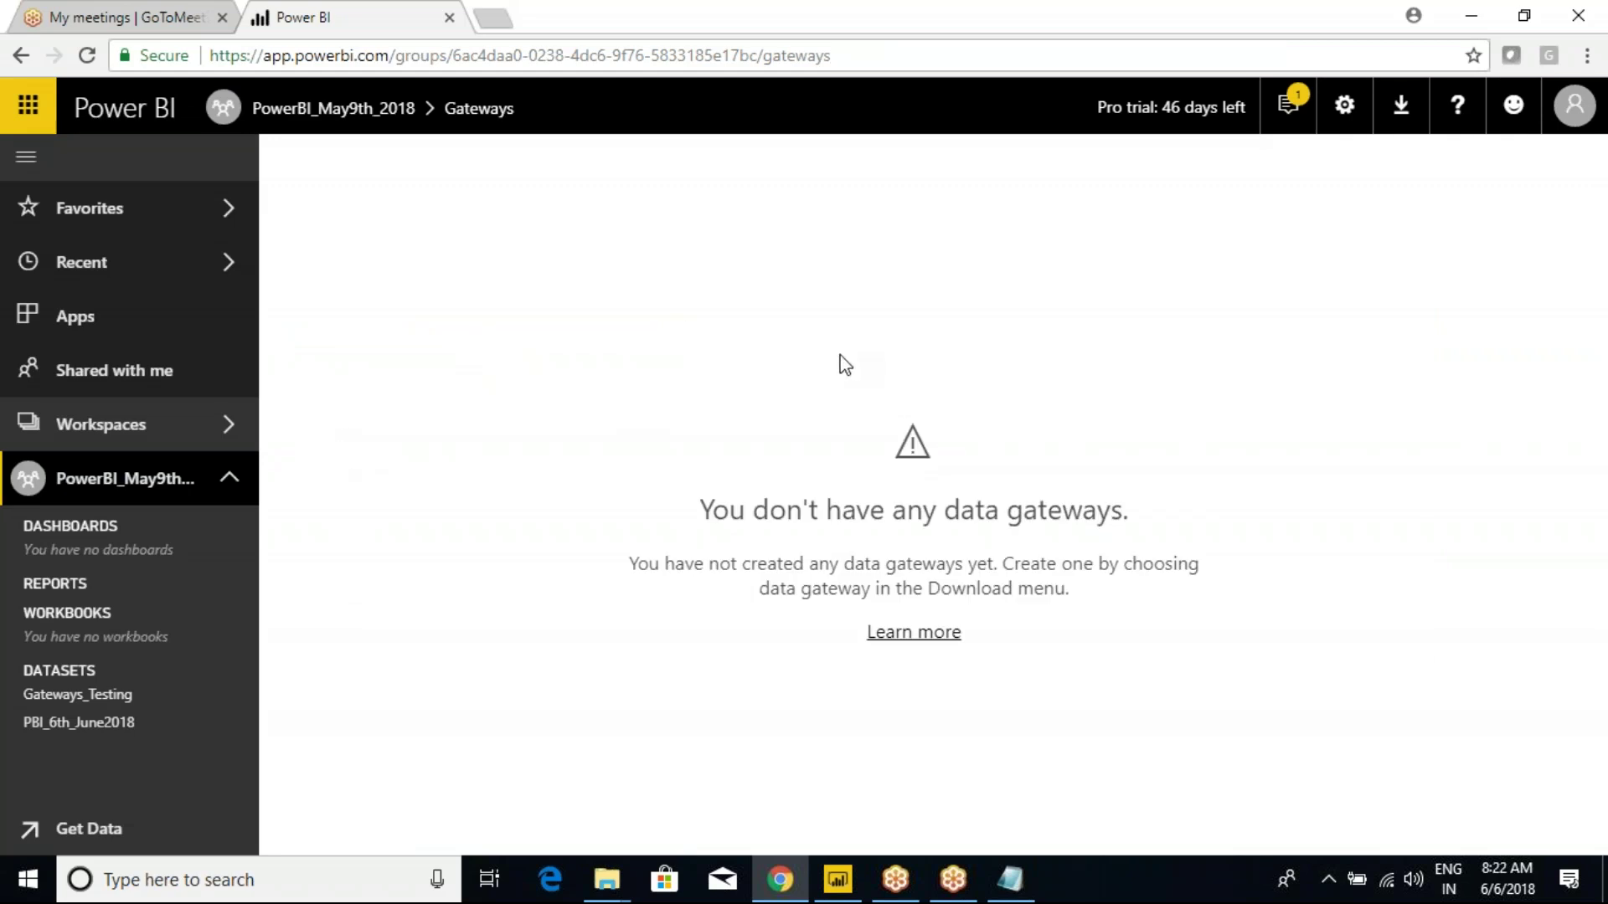
# Bring up the Gateways_Testing dataset's options menu again.
pyautogui.moveTo(520, 355)
pyautogui.mouseDown()
pyautogui.moveTo(1177, 656)
pyautogui.moveTo(1180, 698)
pyautogui.mouseUp()
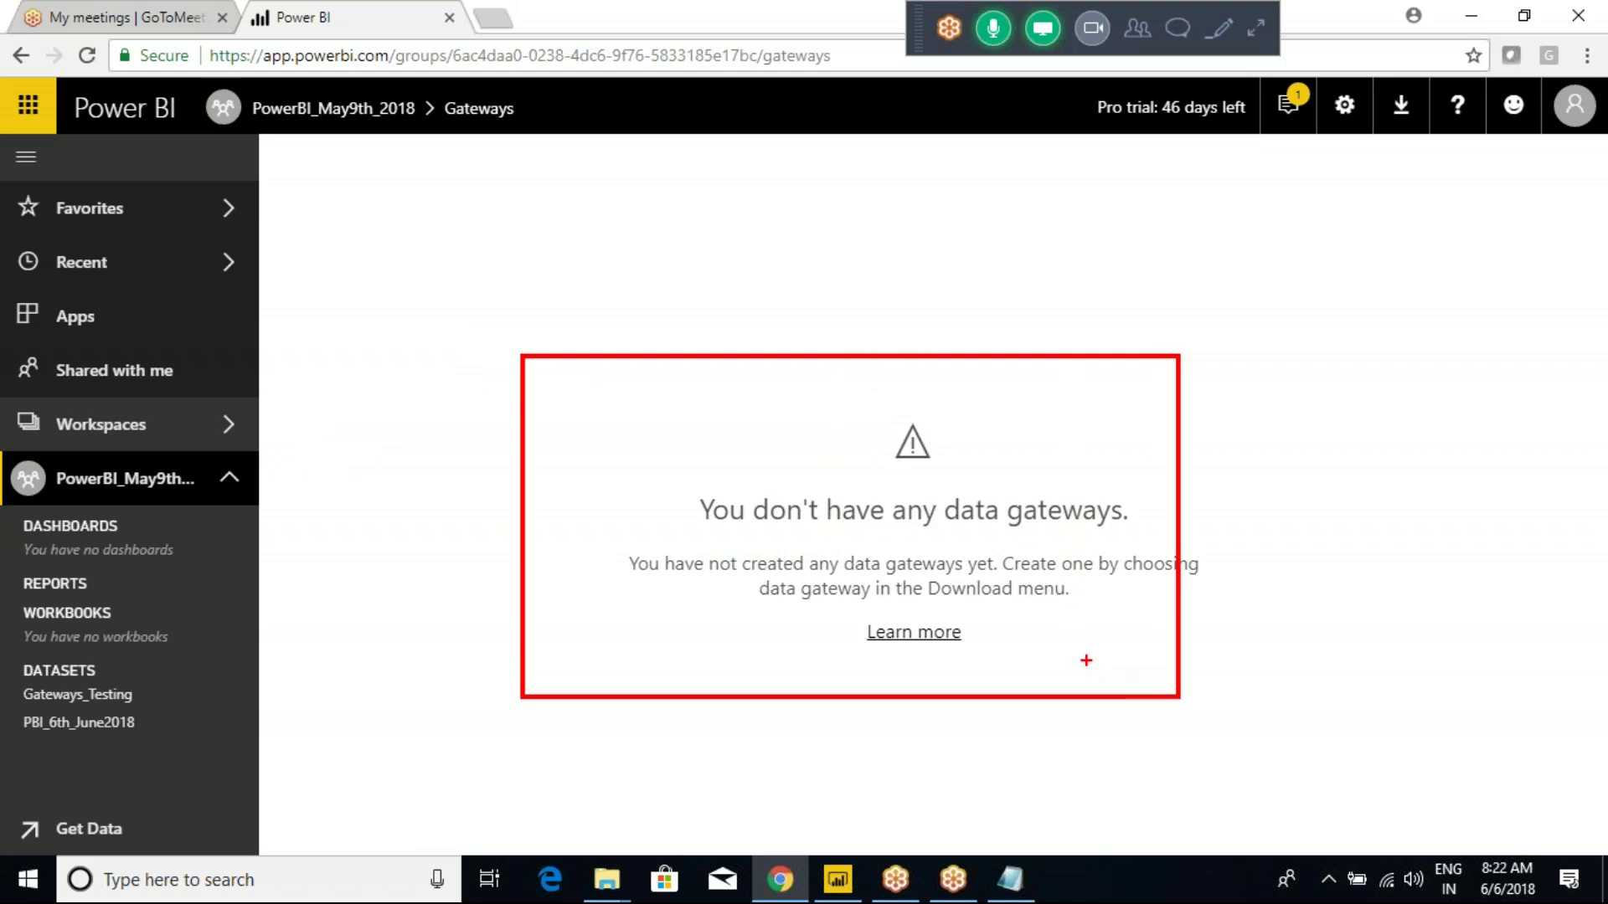
pyautogui.press('Escape')
pyautogui.click(1345, 105)
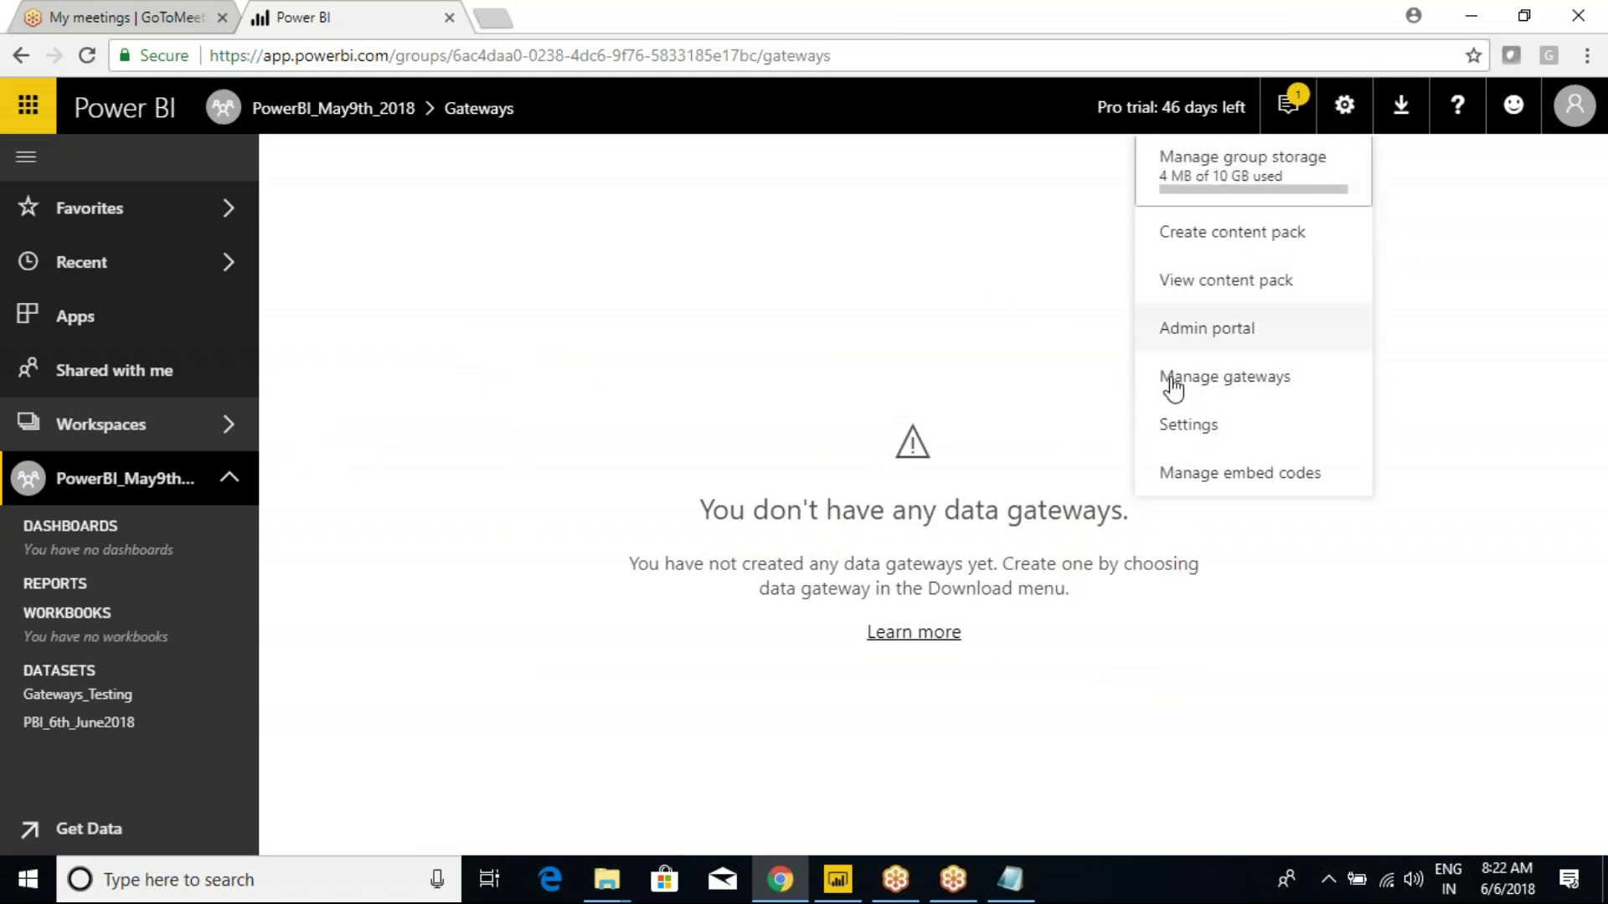
pyautogui.click(1220, 379)
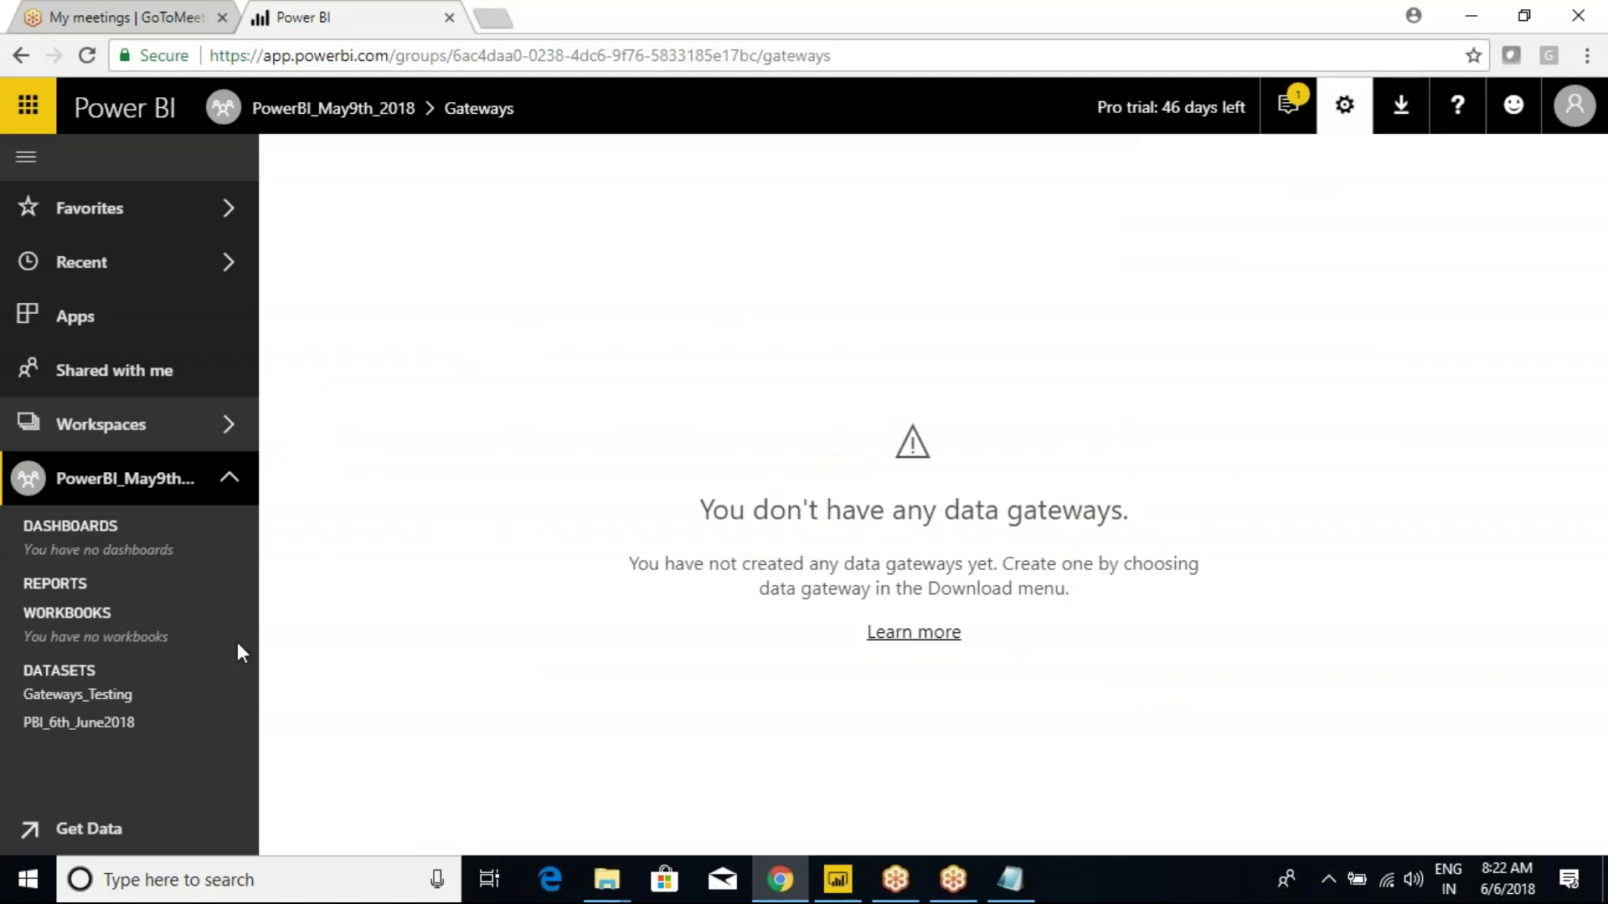
pyautogui.click(238, 694)
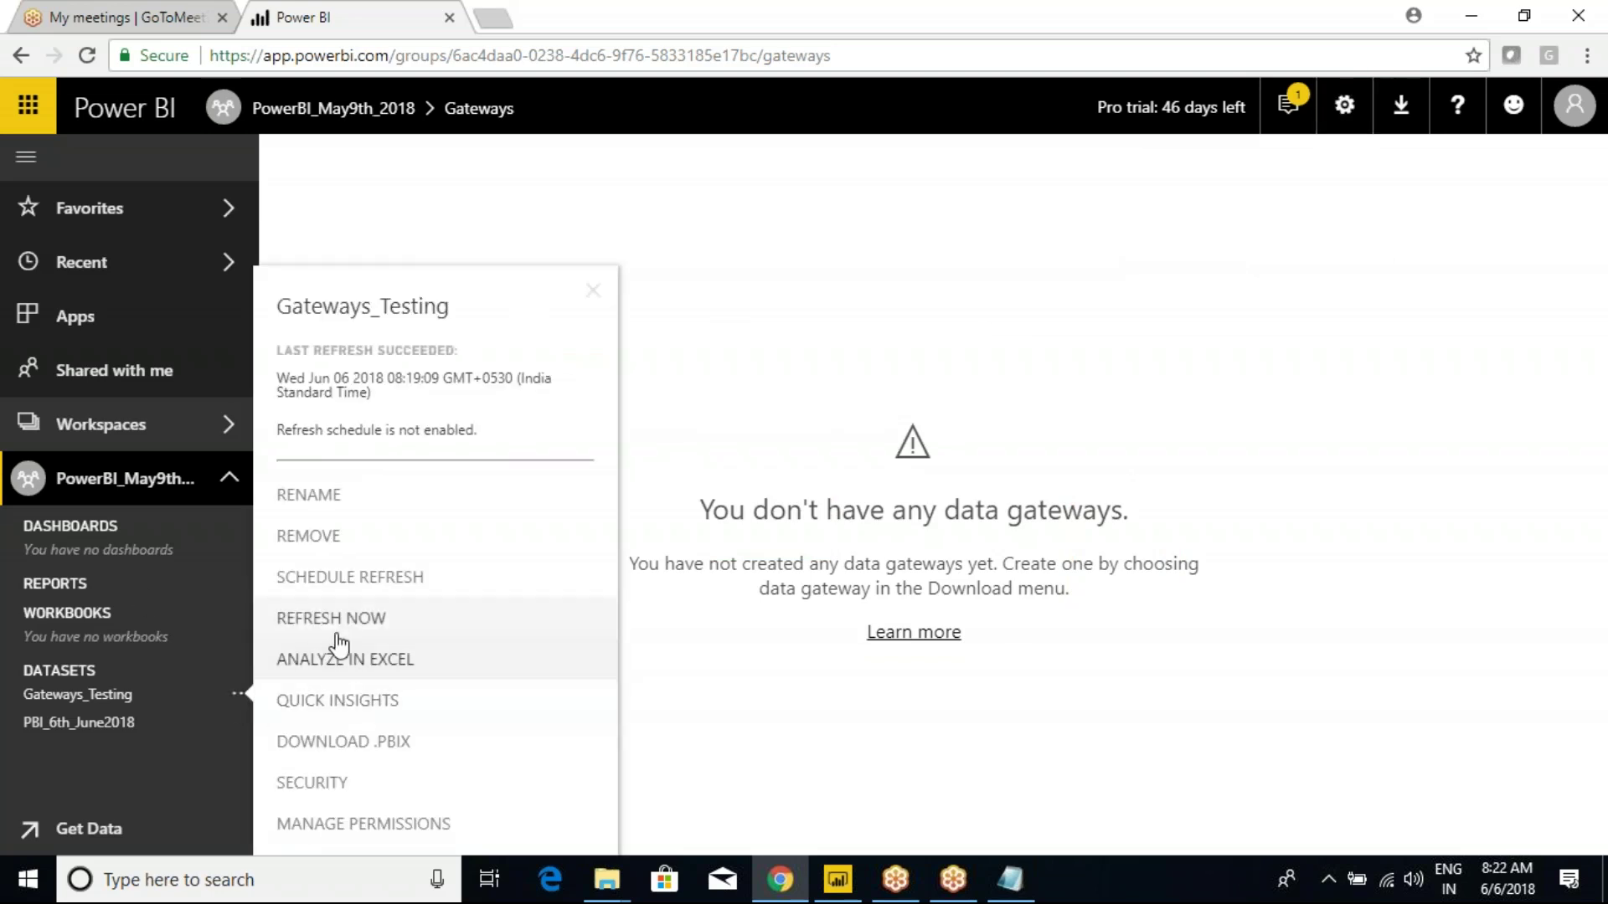
# Retry Refresh Now on Gateways_Testing and dismiss the failure about no installed gateway.
pyautogui.click(336, 637)
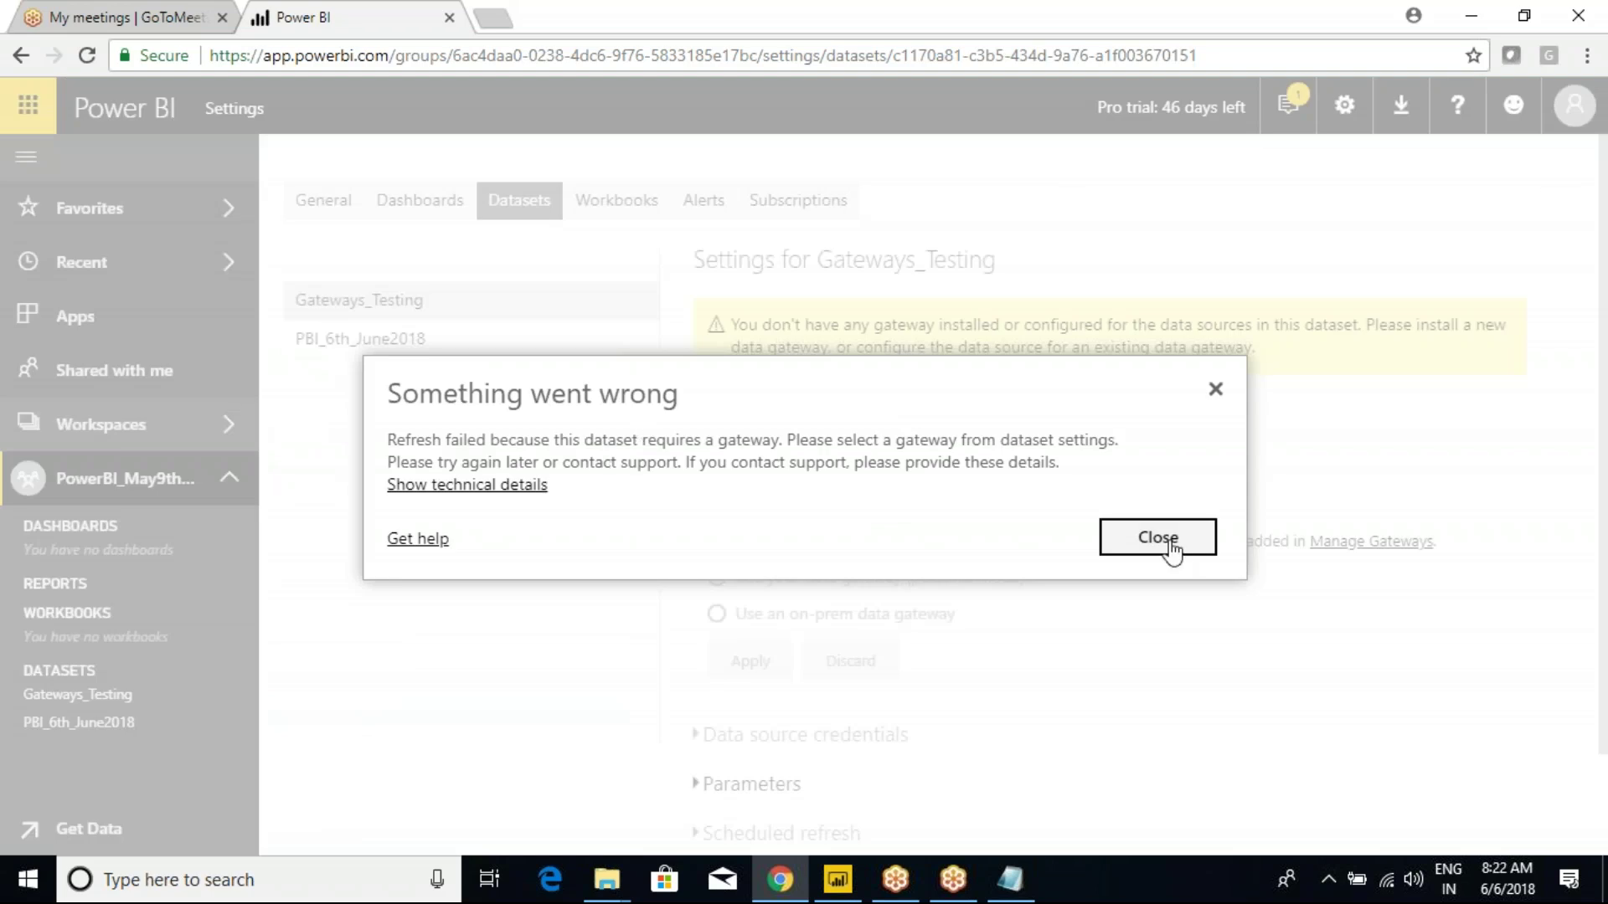
pyautogui.click(1168, 545)
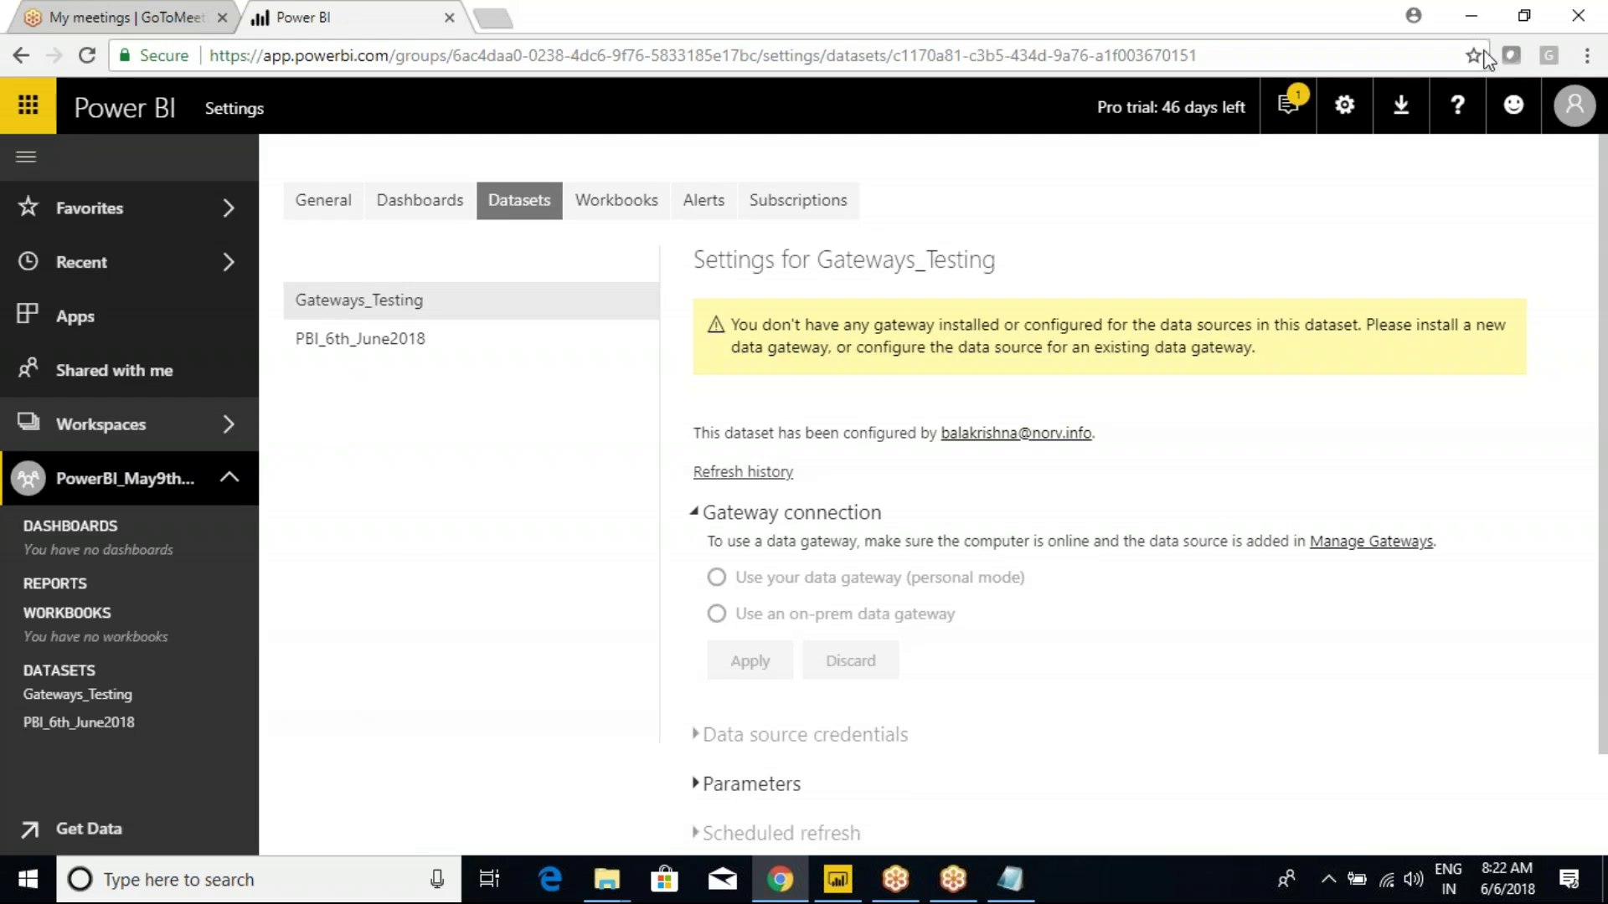
pyautogui.click(1221, 350)
# Show the Download menu listing Power BI's downloadable tools.
pyautogui.click(1344, 105)
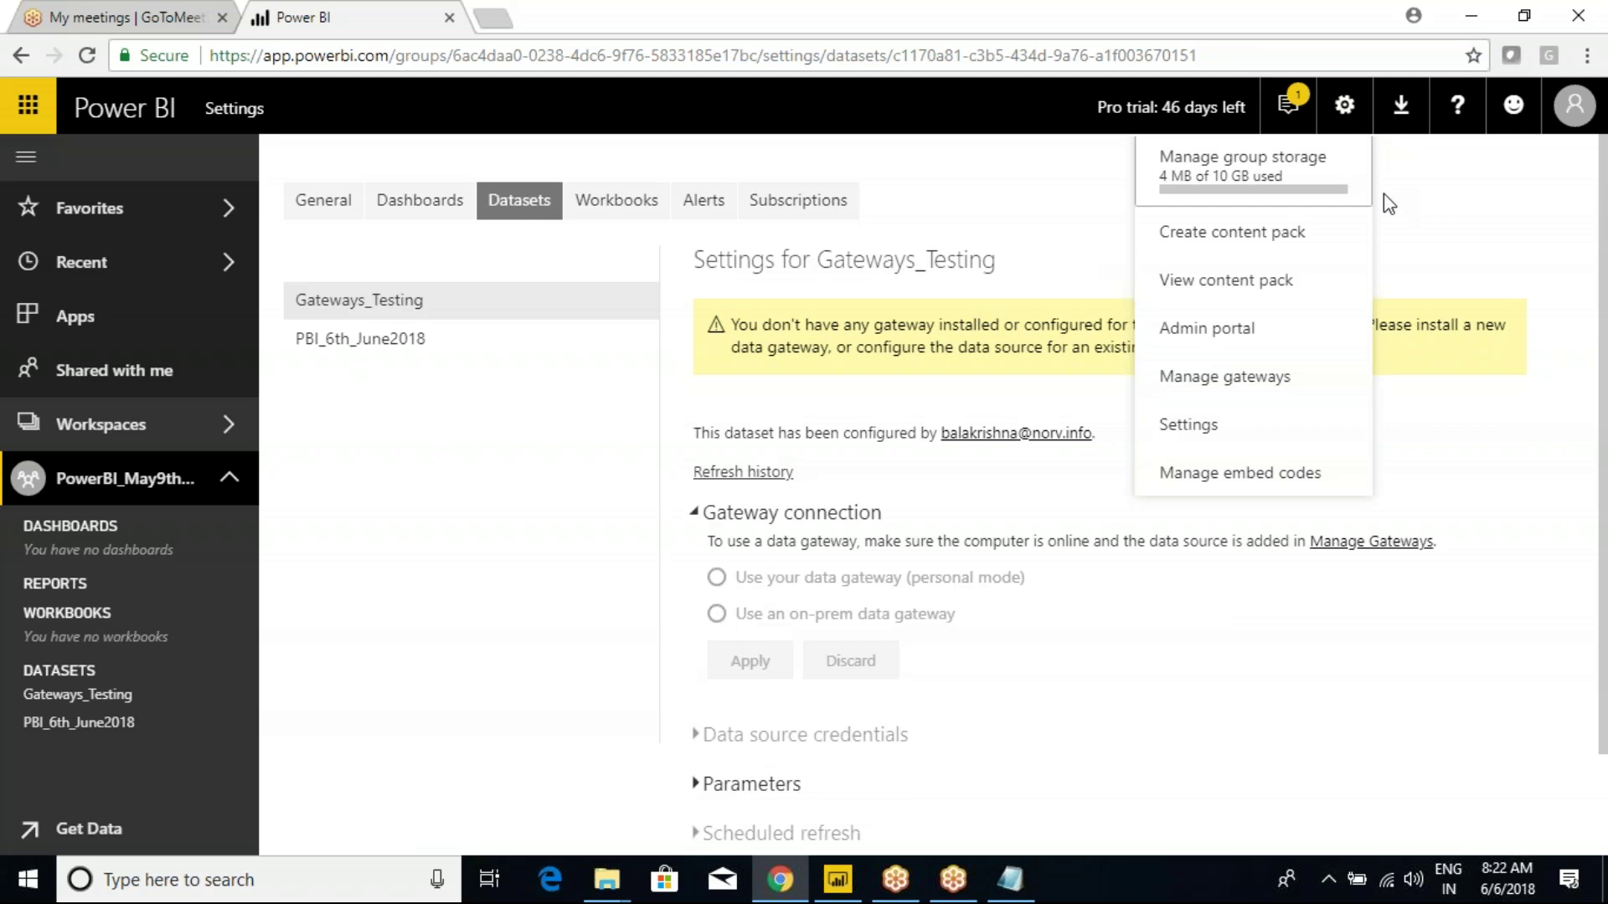
pyautogui.click(1402, 109)
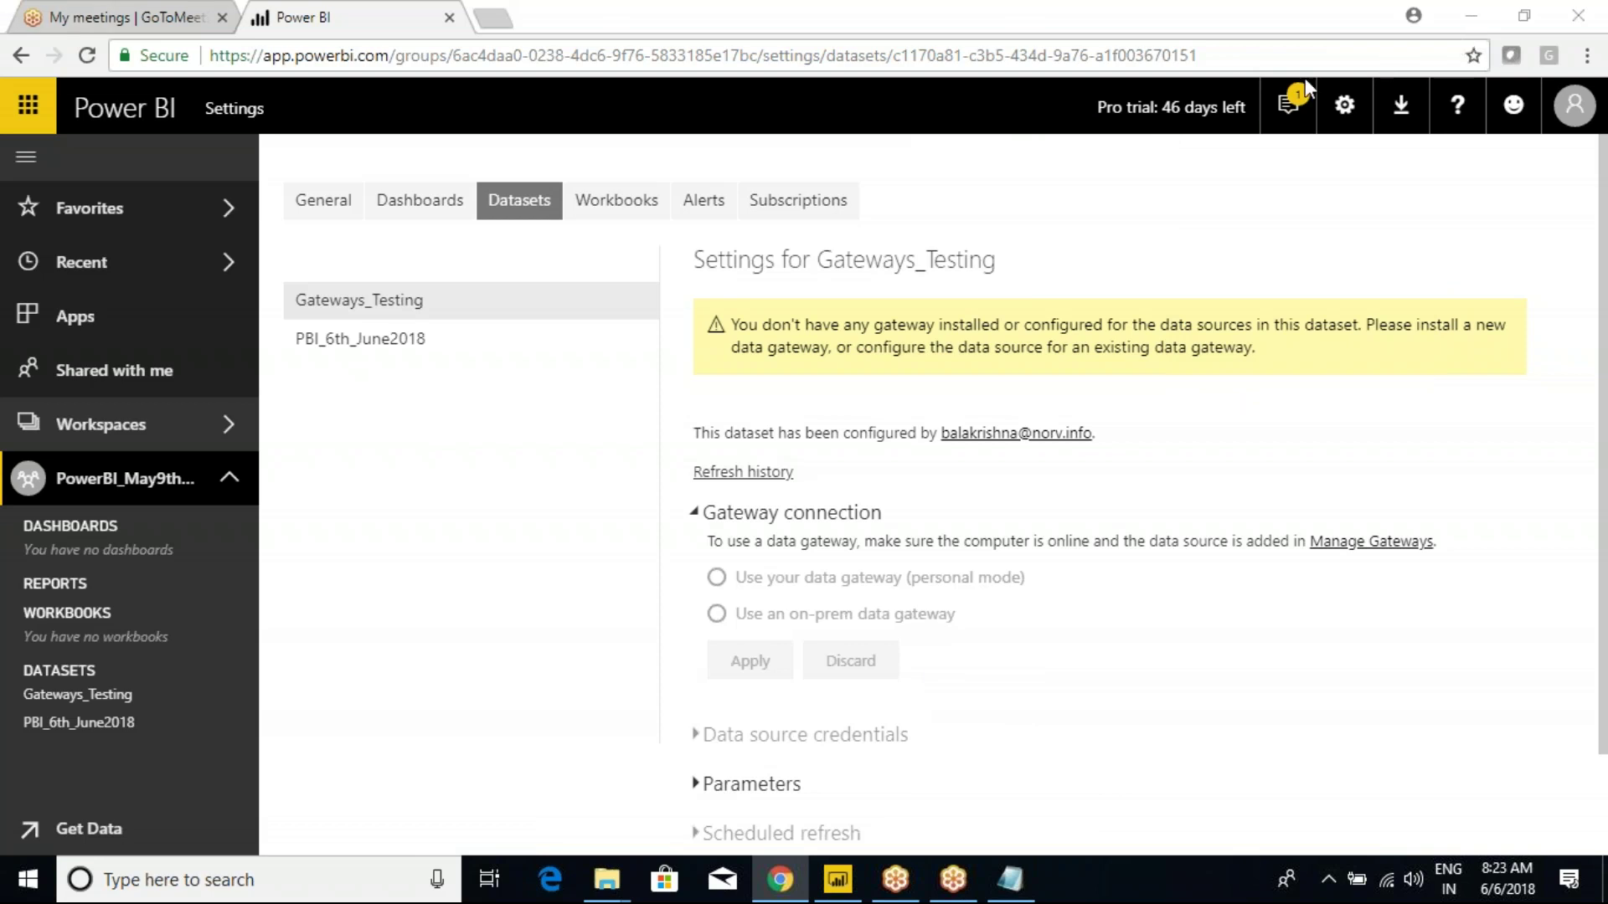
pyautogui.click(1400, 103)
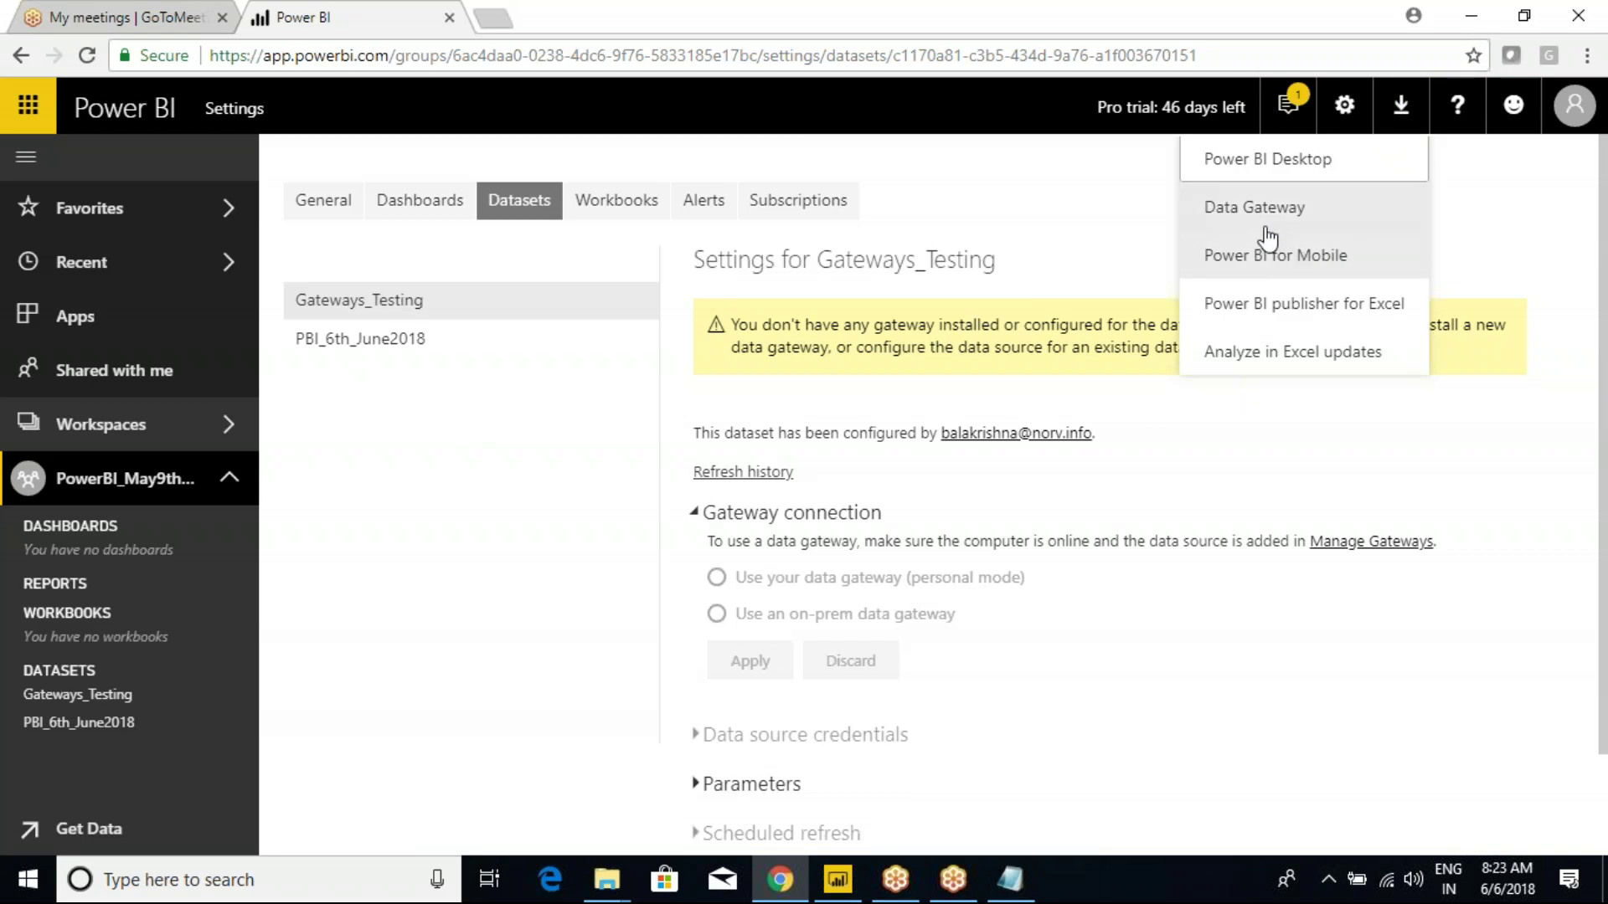
# Download the on-premises data gateway installer, then bring Class Notes in Notepad to the front.
pyautogui.click(1332, 225)
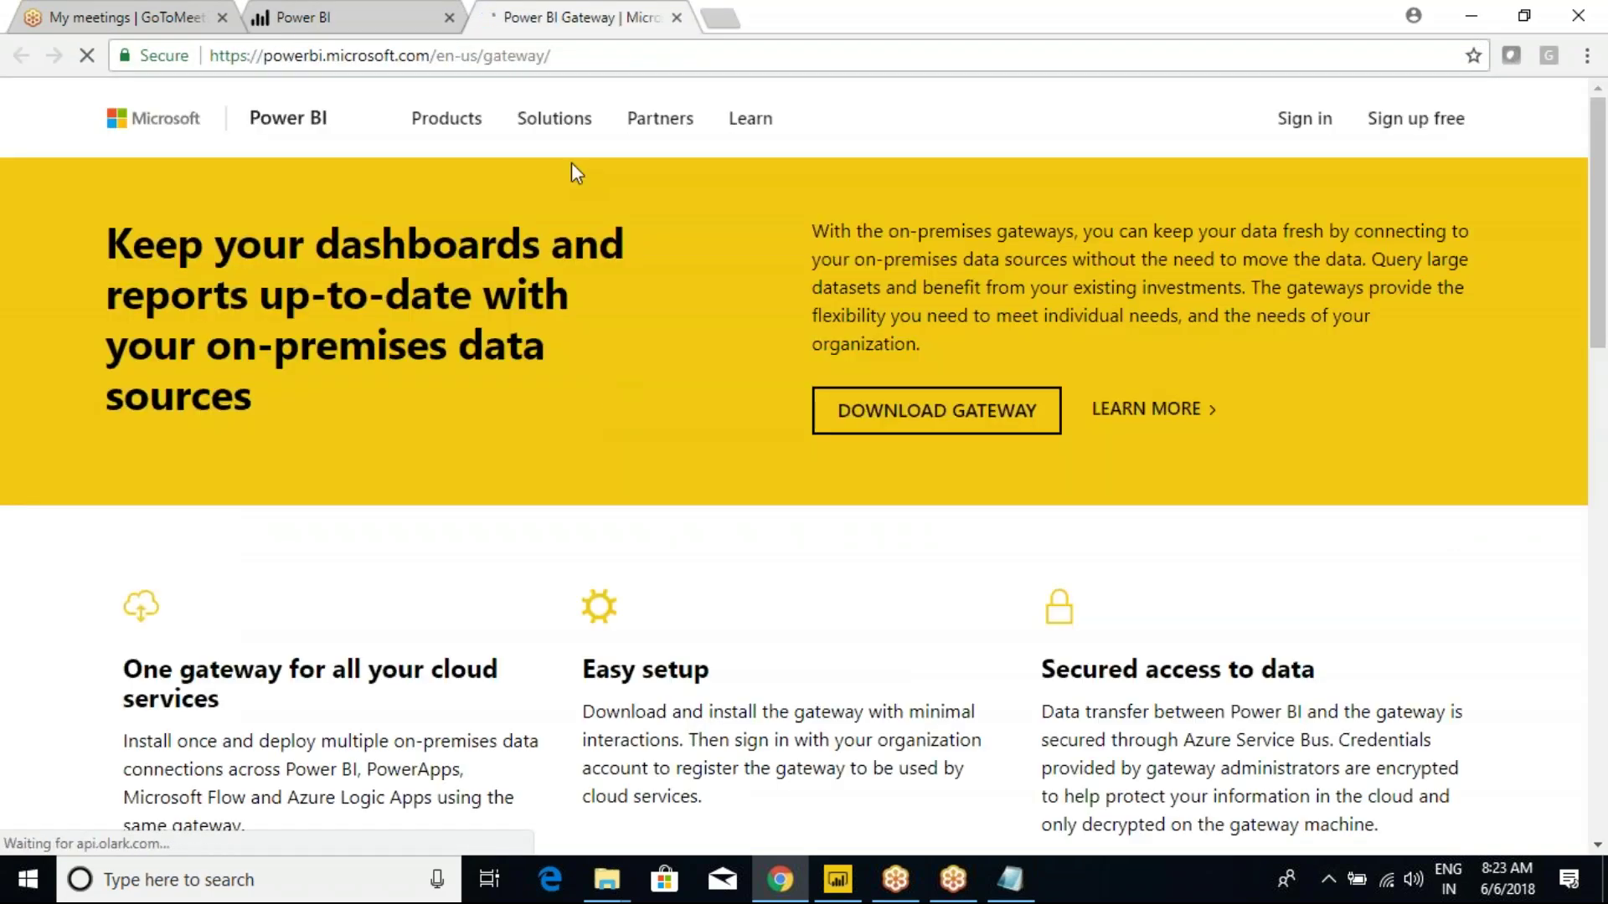
pyautogui.click(928, 420)
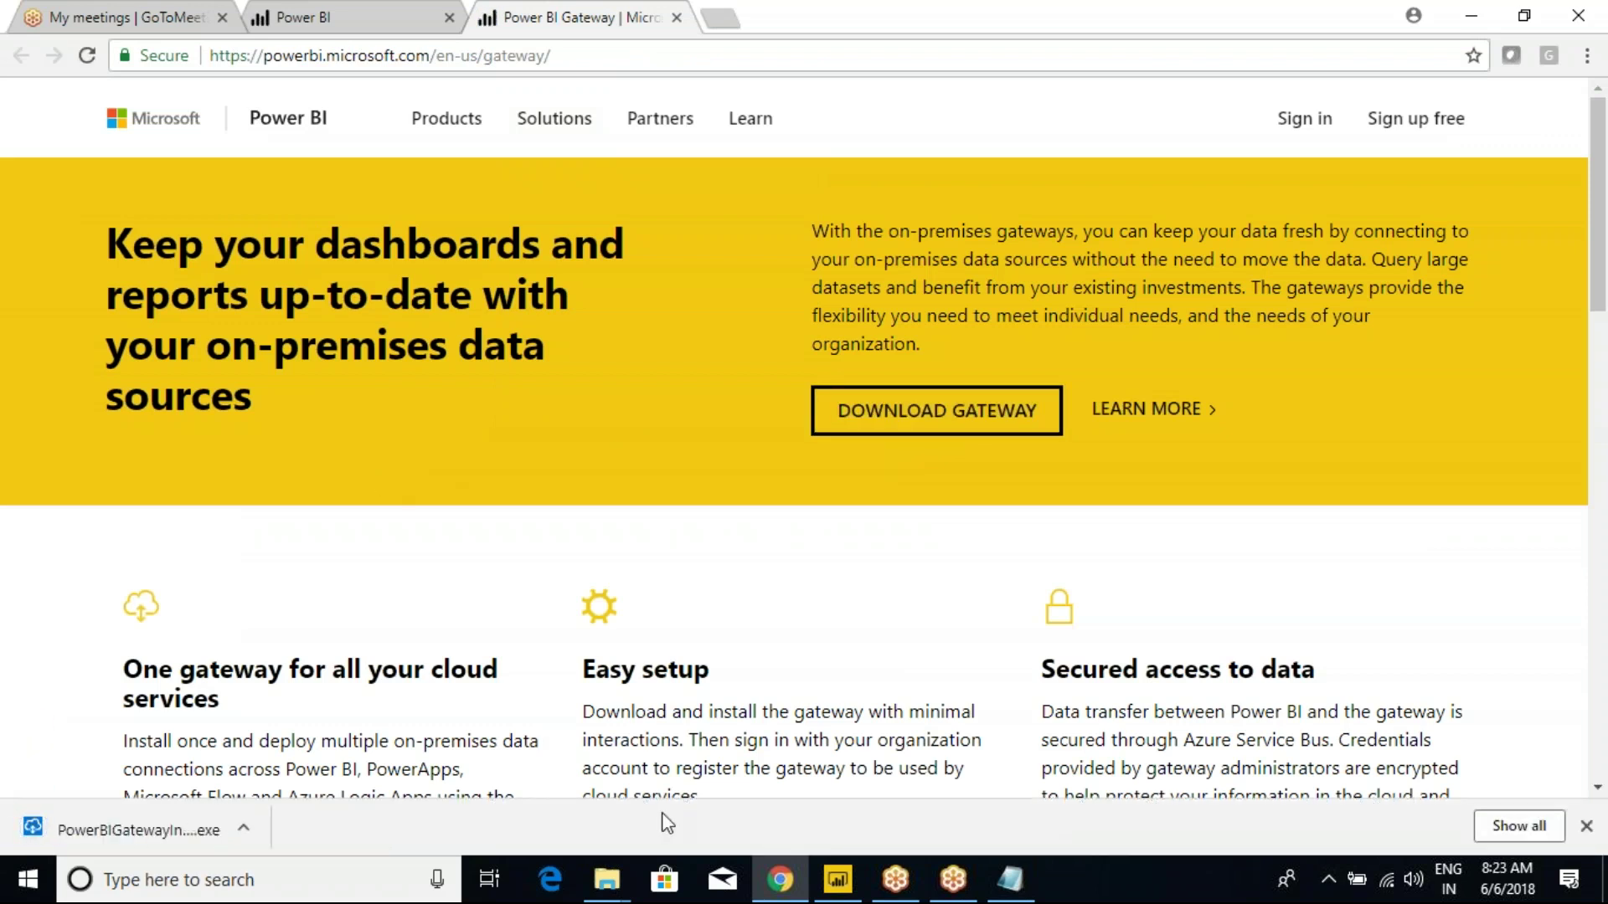
pyautogui.click(1010, 879)
pyautogui.scroll(3, 354, 490)
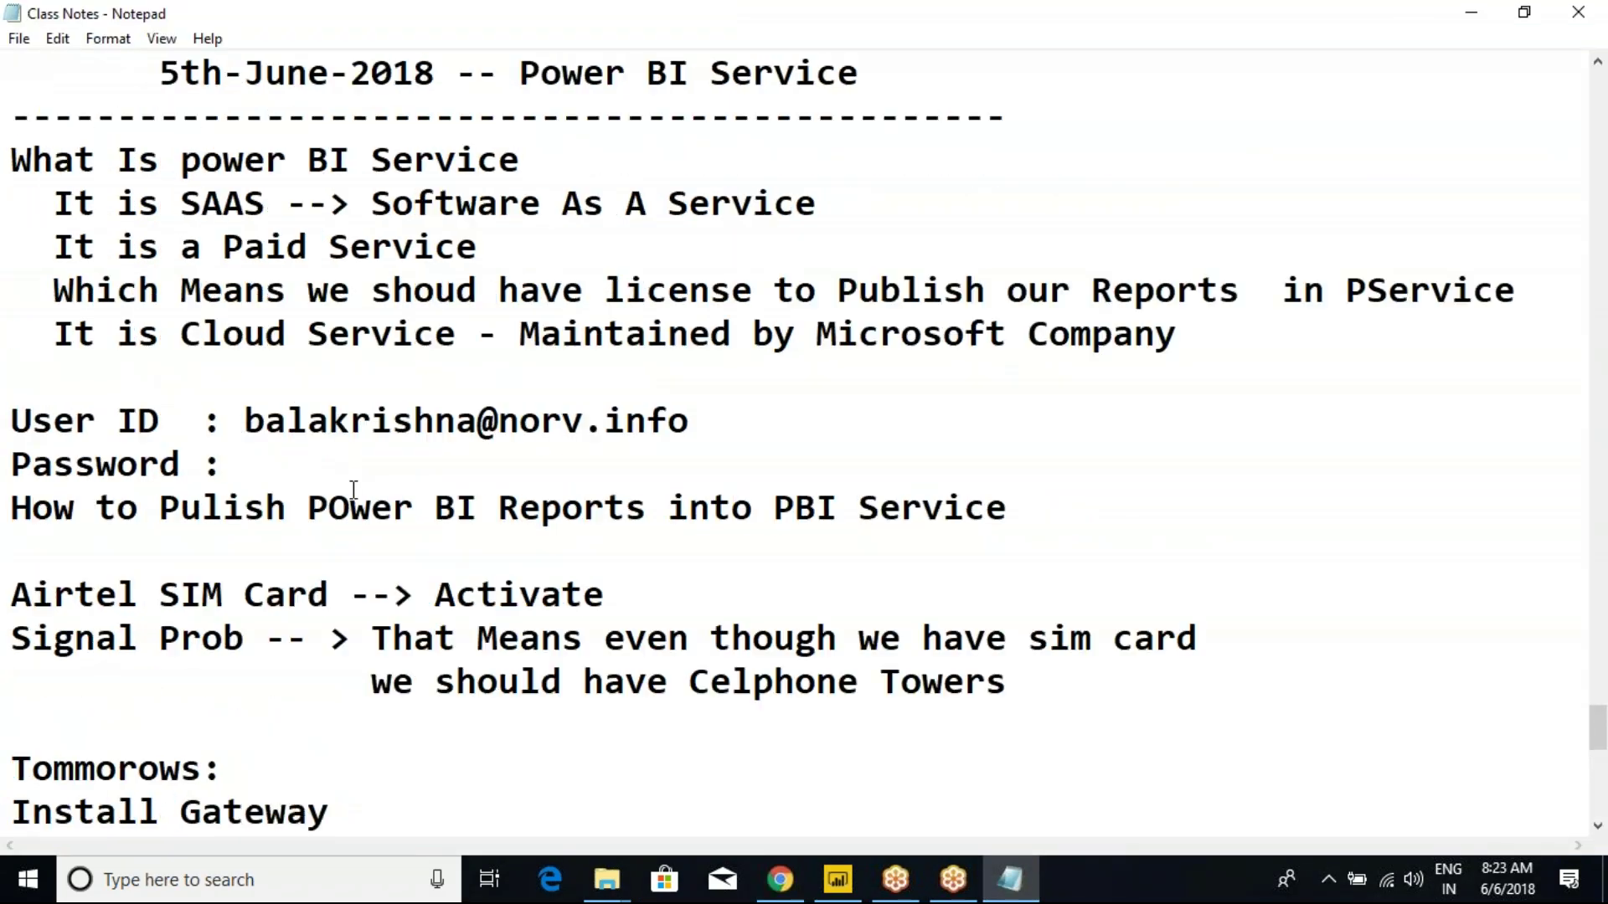
# Under Install Gateway, note that the Gateway is a connector between Source System and Power BI Service.
pyautogui.scroll(-2, 354, 512)
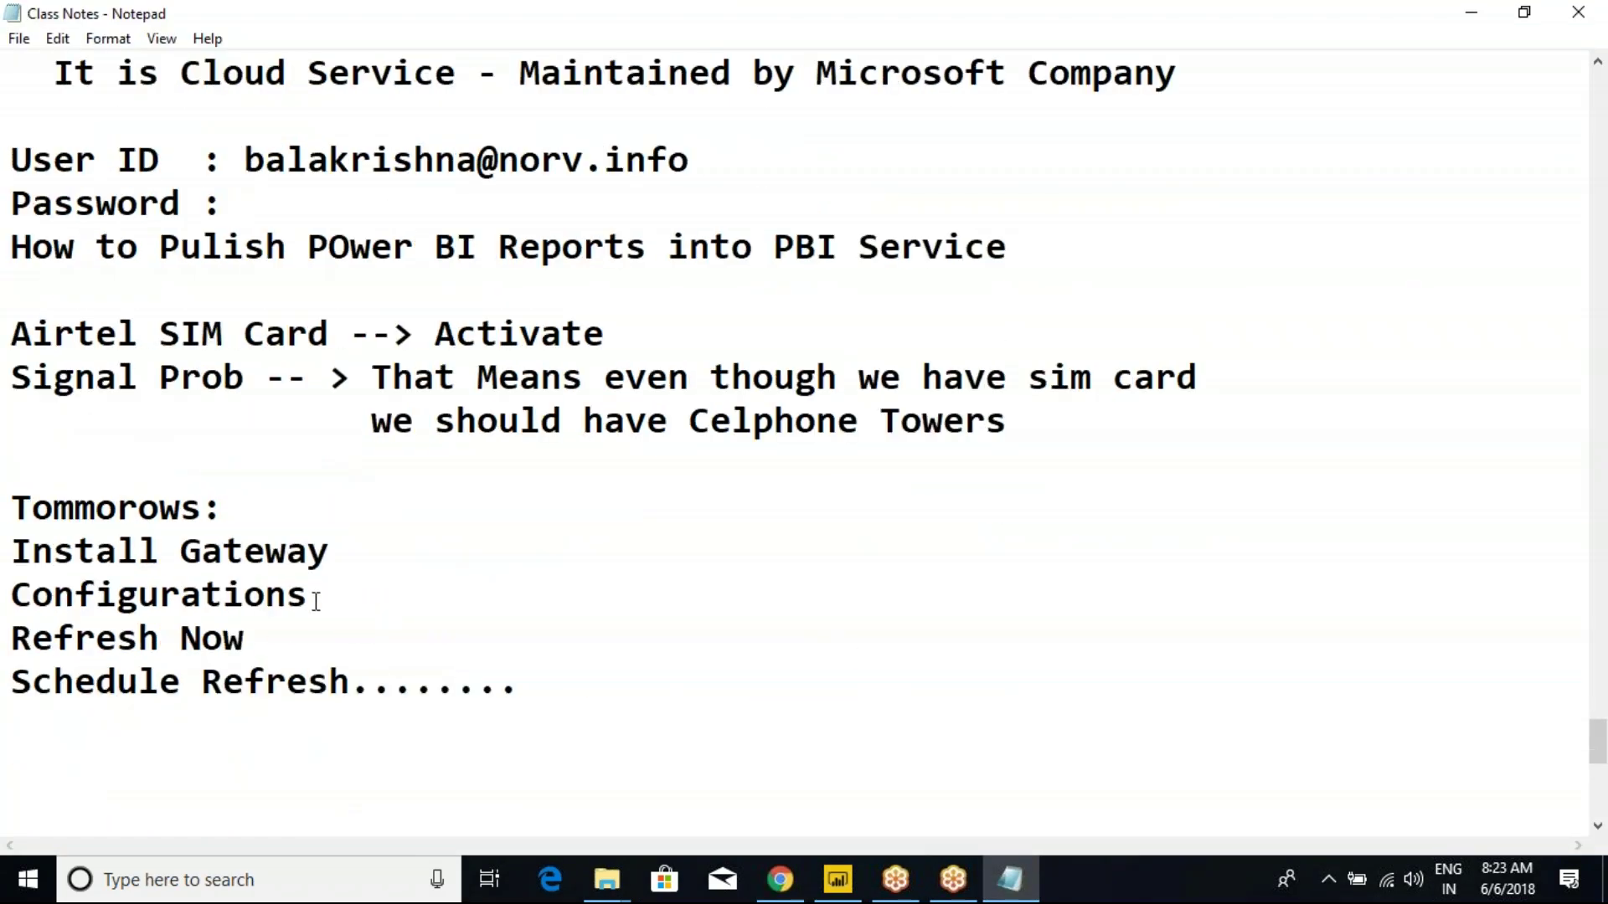
pyautogui.click(354, 559)
pyautogui.press('Return')
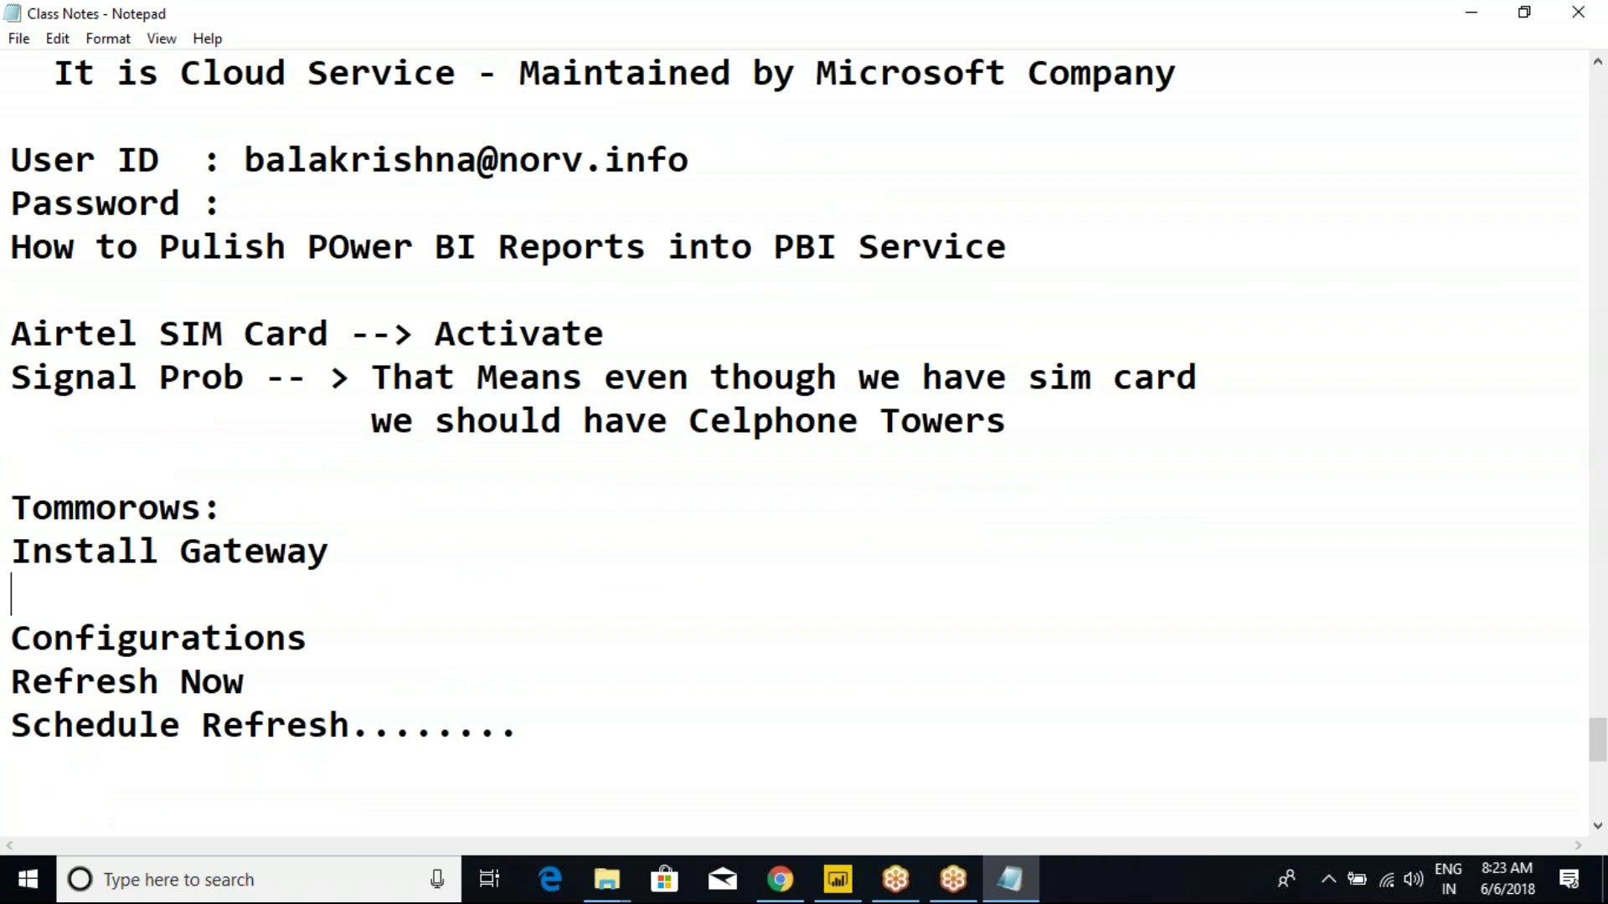
pyautogui.press('Return')
pyautogui.press('Return')
pyautogui.write('The Gateway is n')
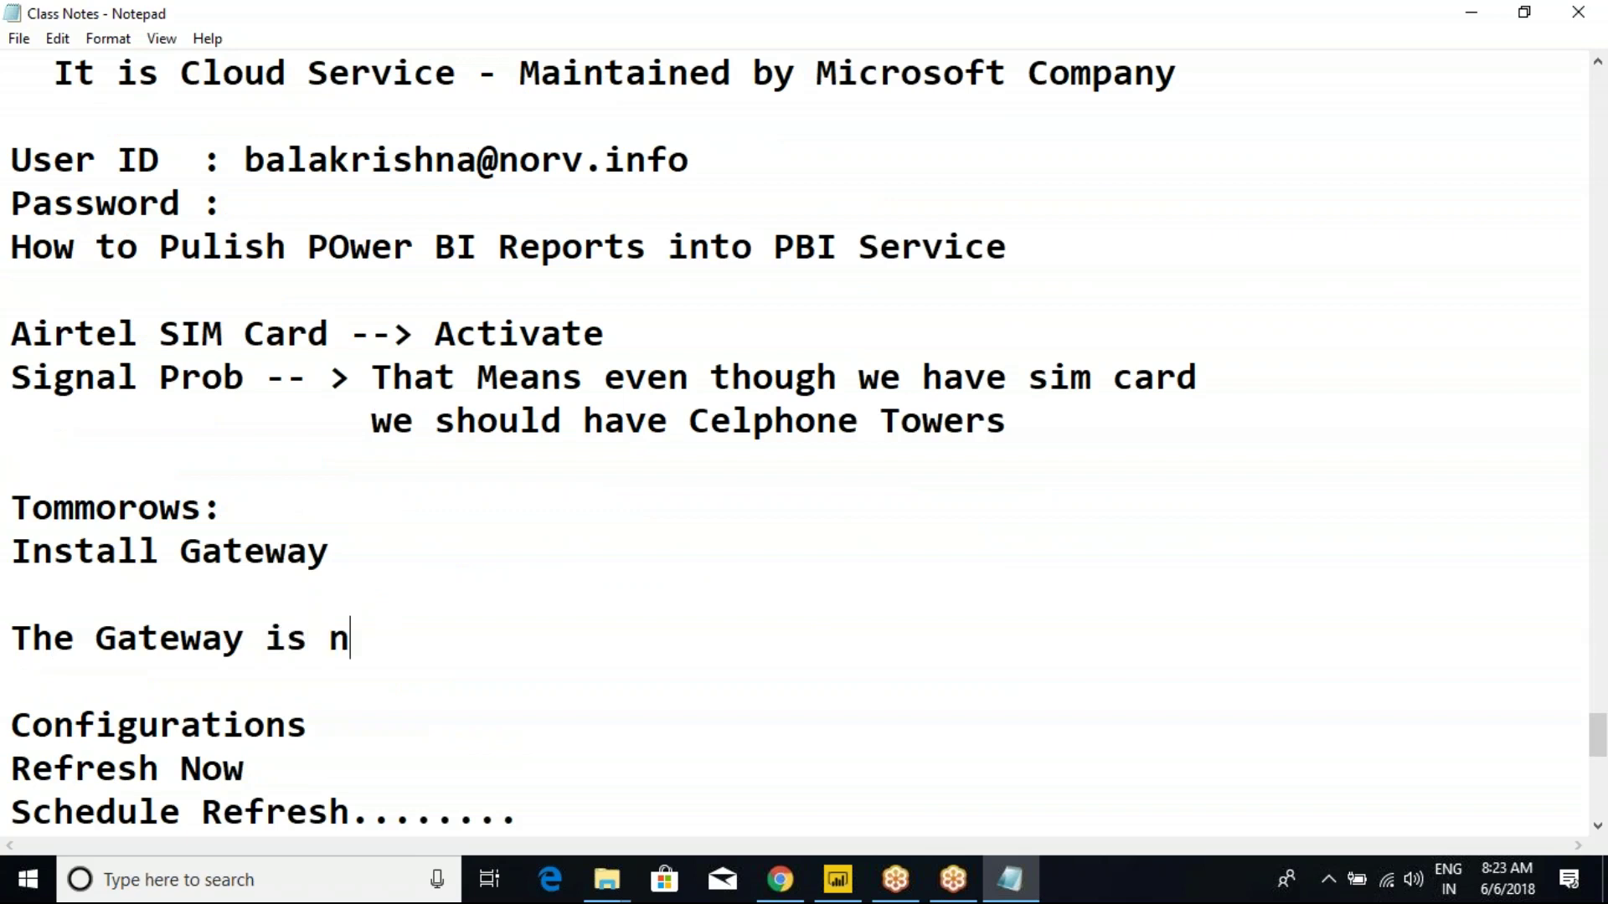
pyautogui.write('otning but')
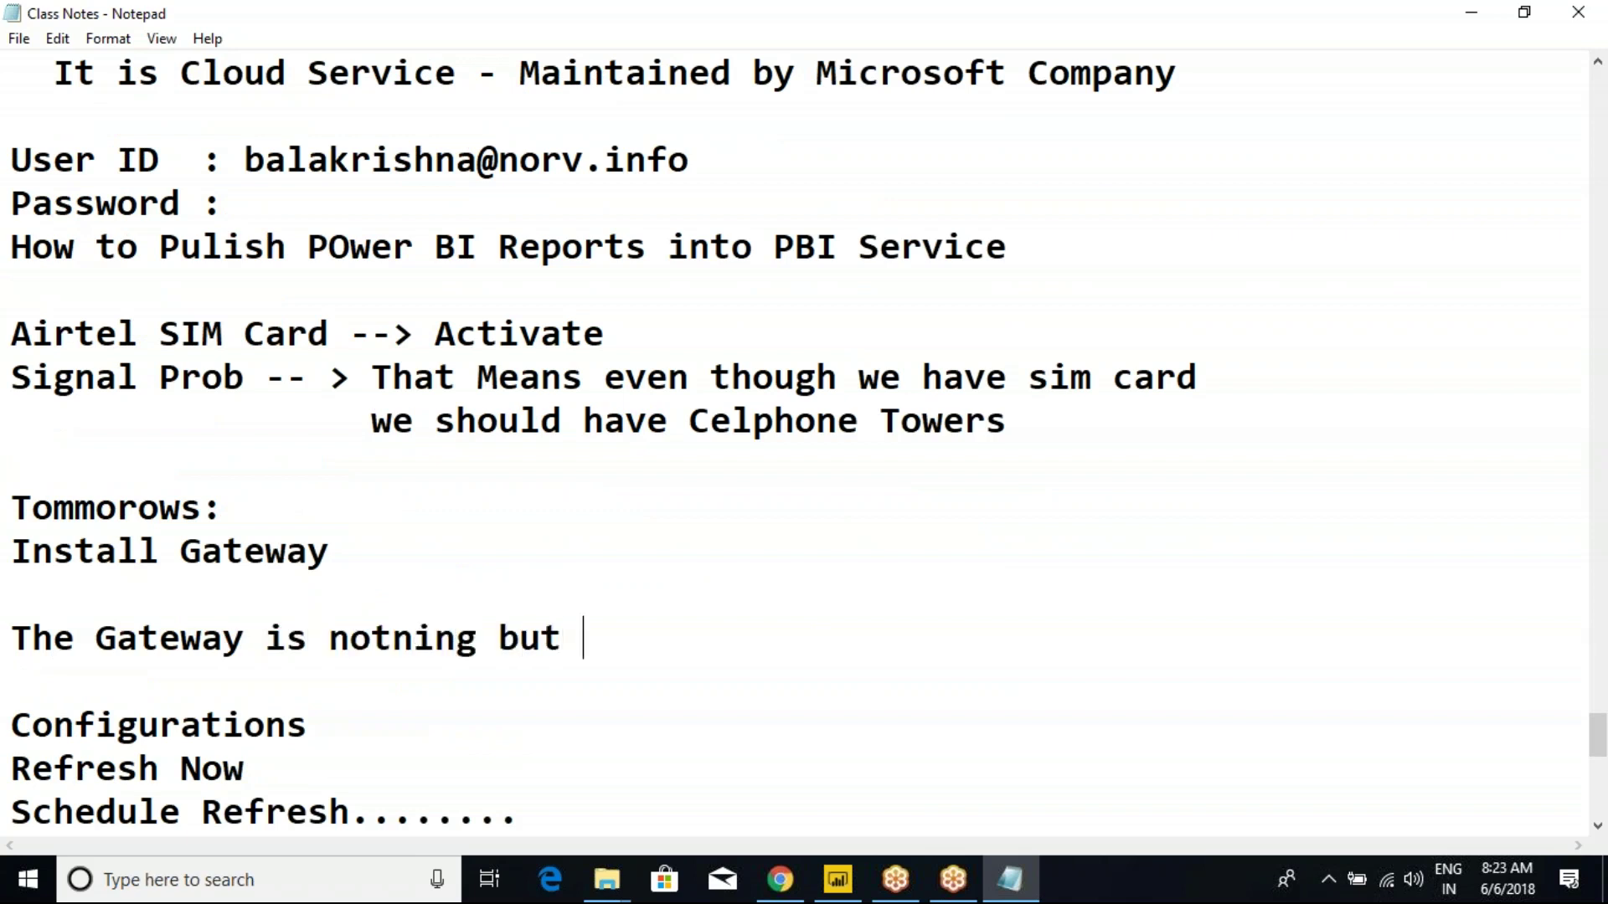
pyautogui.write(' Connec')
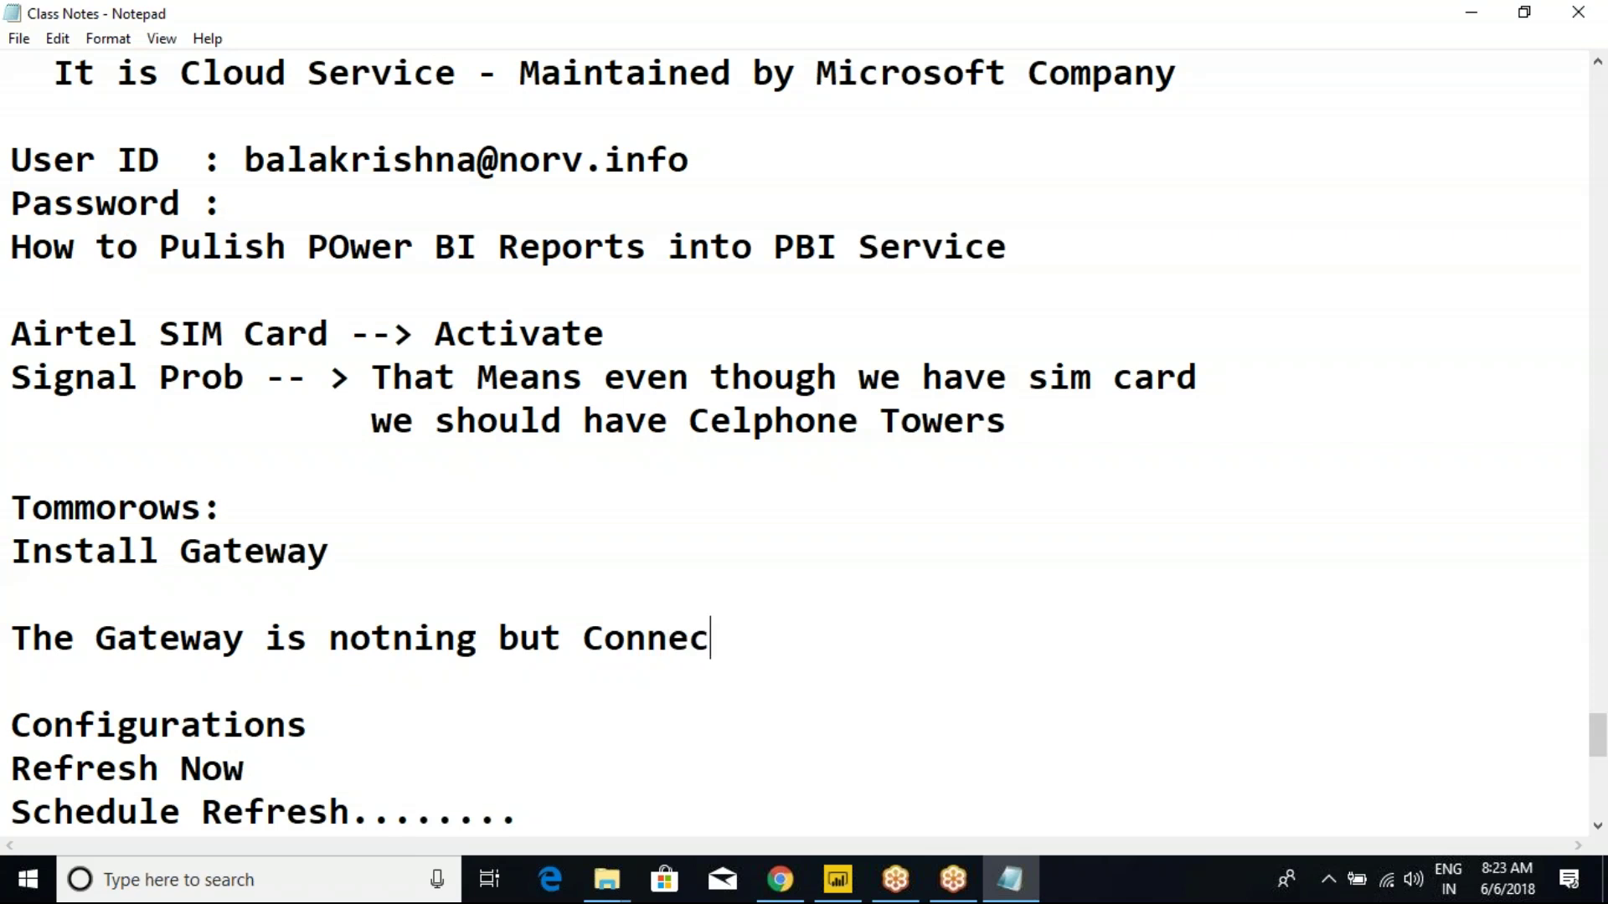
pyautogui.write('tor N')
pyautogui.press('BackSpace')
pyautogui.write('we')
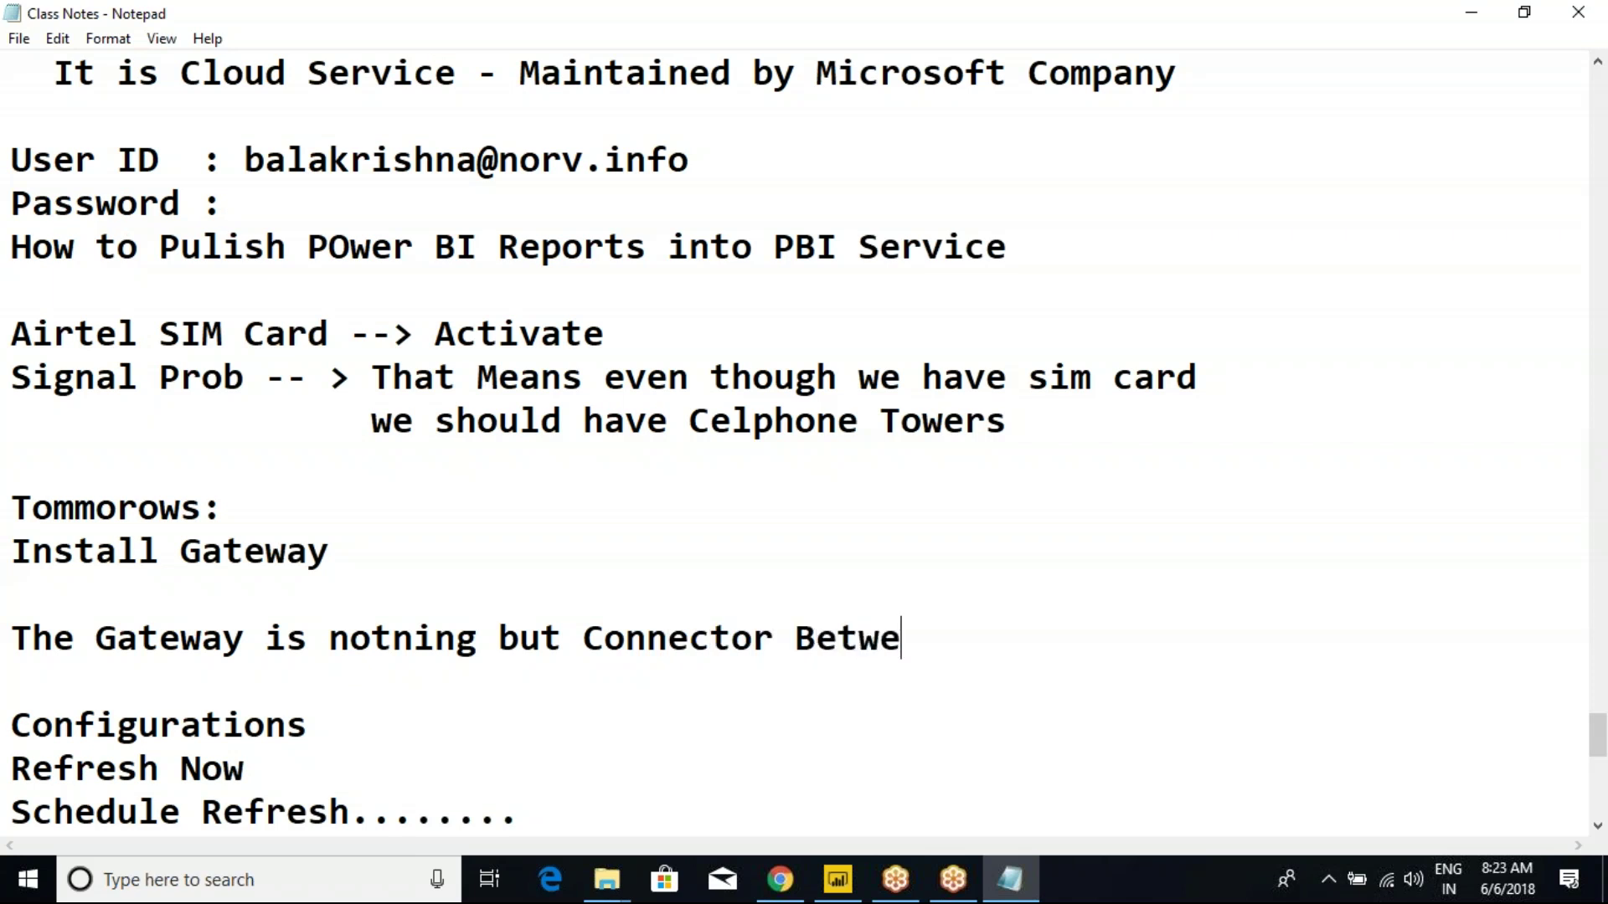
pyautogui.write('en')
pyautogui.press('Return')
pyautogui.write('P')
pyautogui.press('BackSpace')
pyautogui.write('SO')
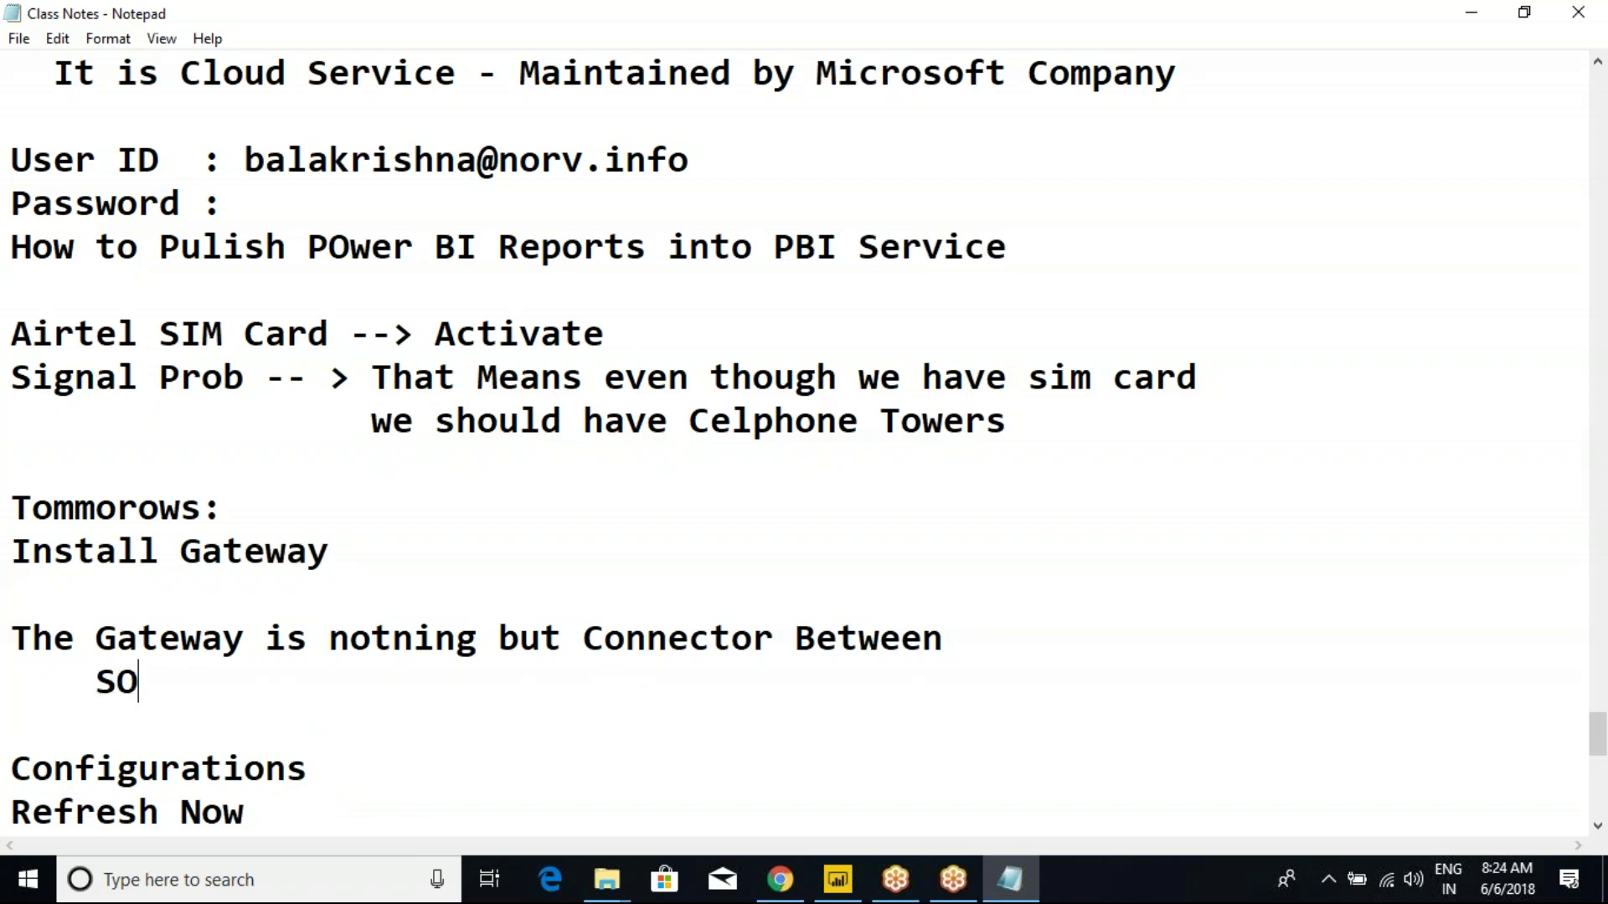
pyautogui.write('urce Syste')
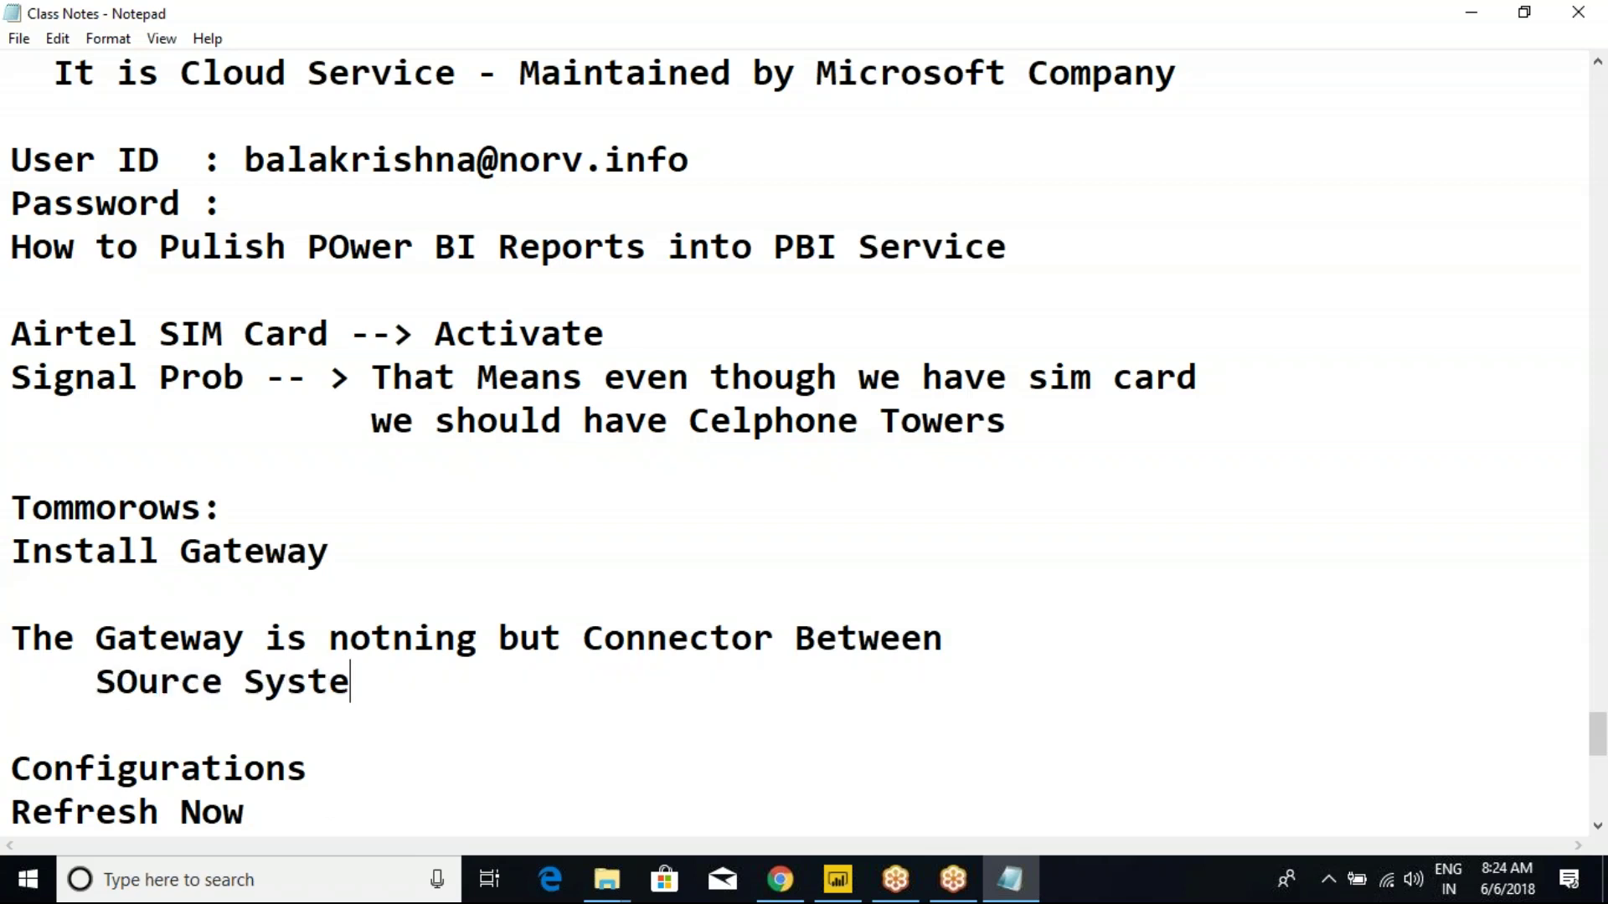
pyautogui.write('m and P')
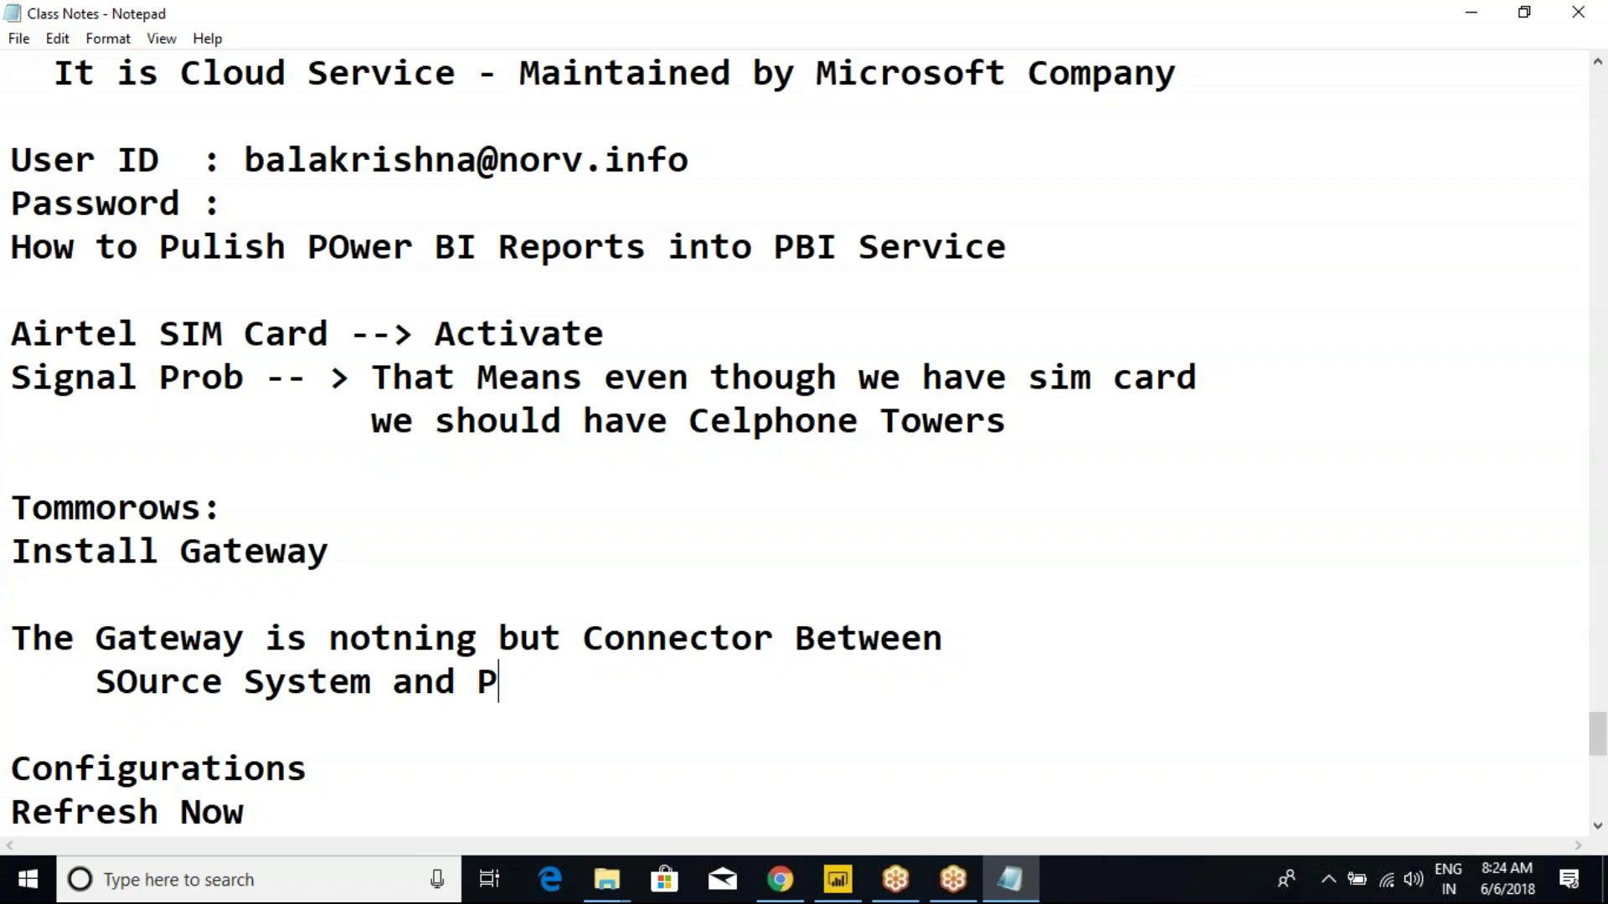
pyautogui.write('ower BI Service')
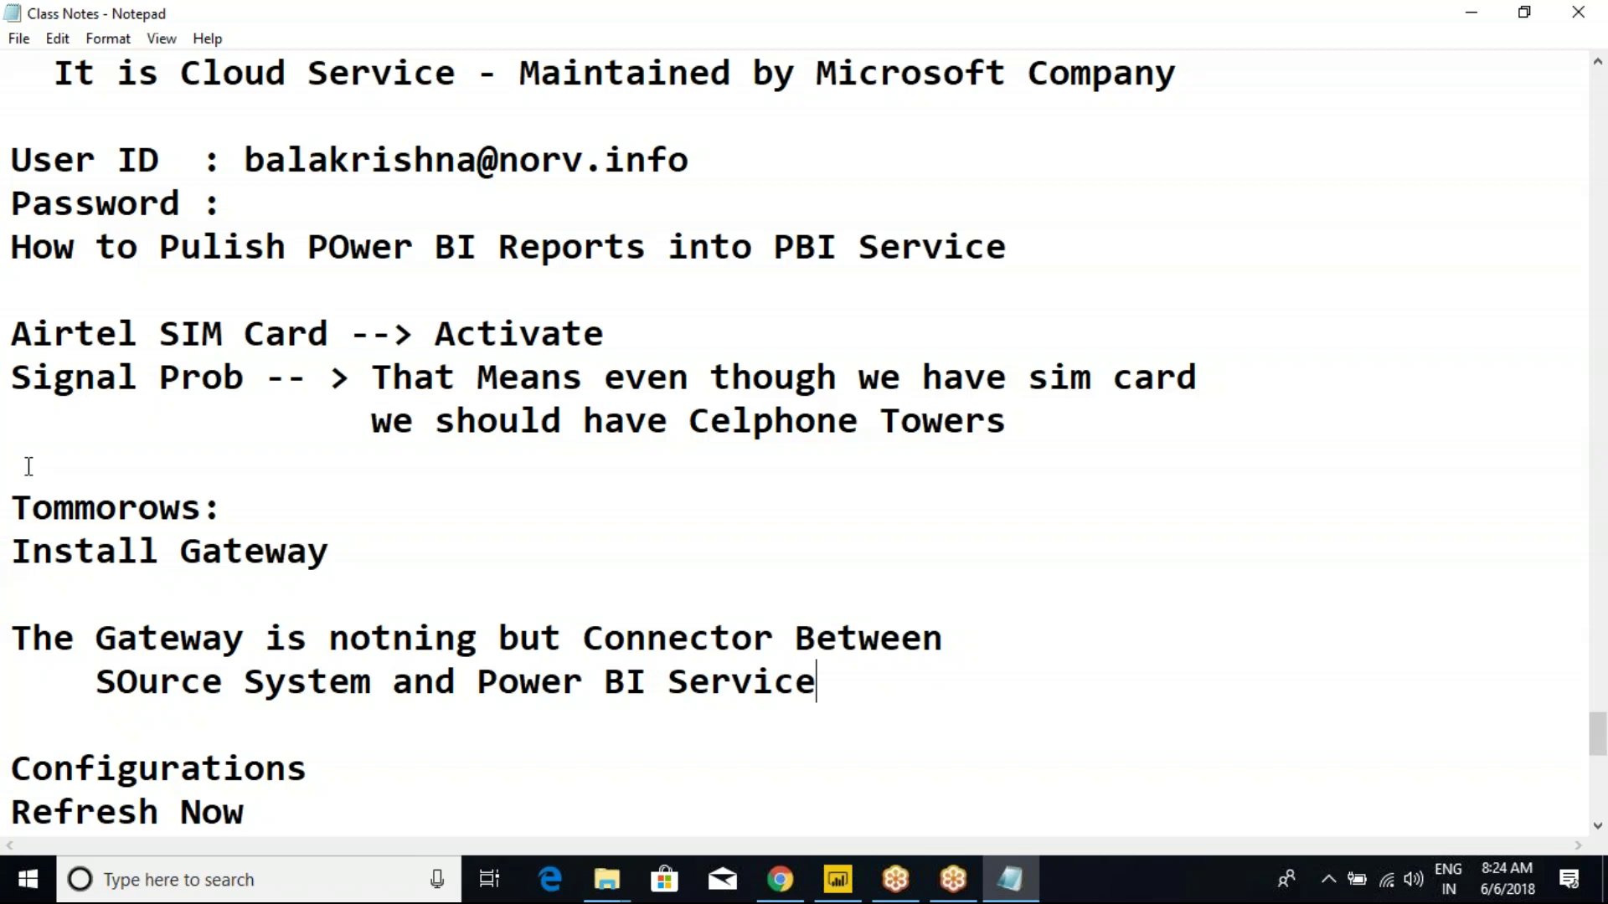
# Highlight the note and sketch a cellphone tower and a phone over the screen.
pyautogui.moveTo(57, 644); pyautogui.dragTo(307, 657)
pyautogui.moveTo(685, 308); pyautogui.dragTo(739, 545)
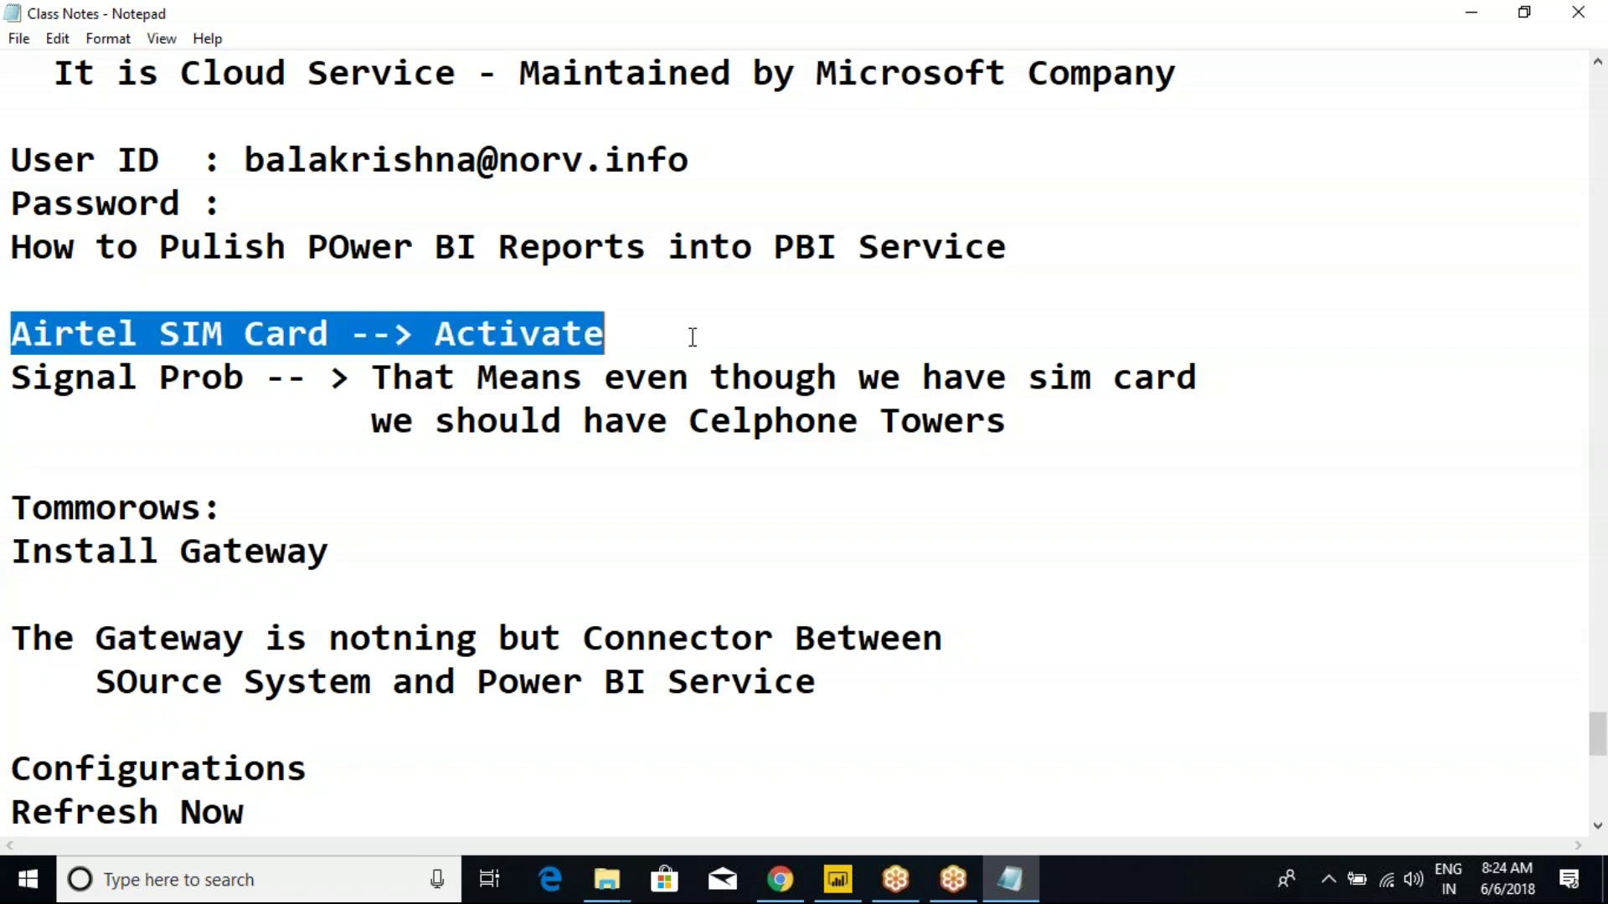
pyautogui.click(743, 546)
pyautogui.hotkey('ctrl', '2')
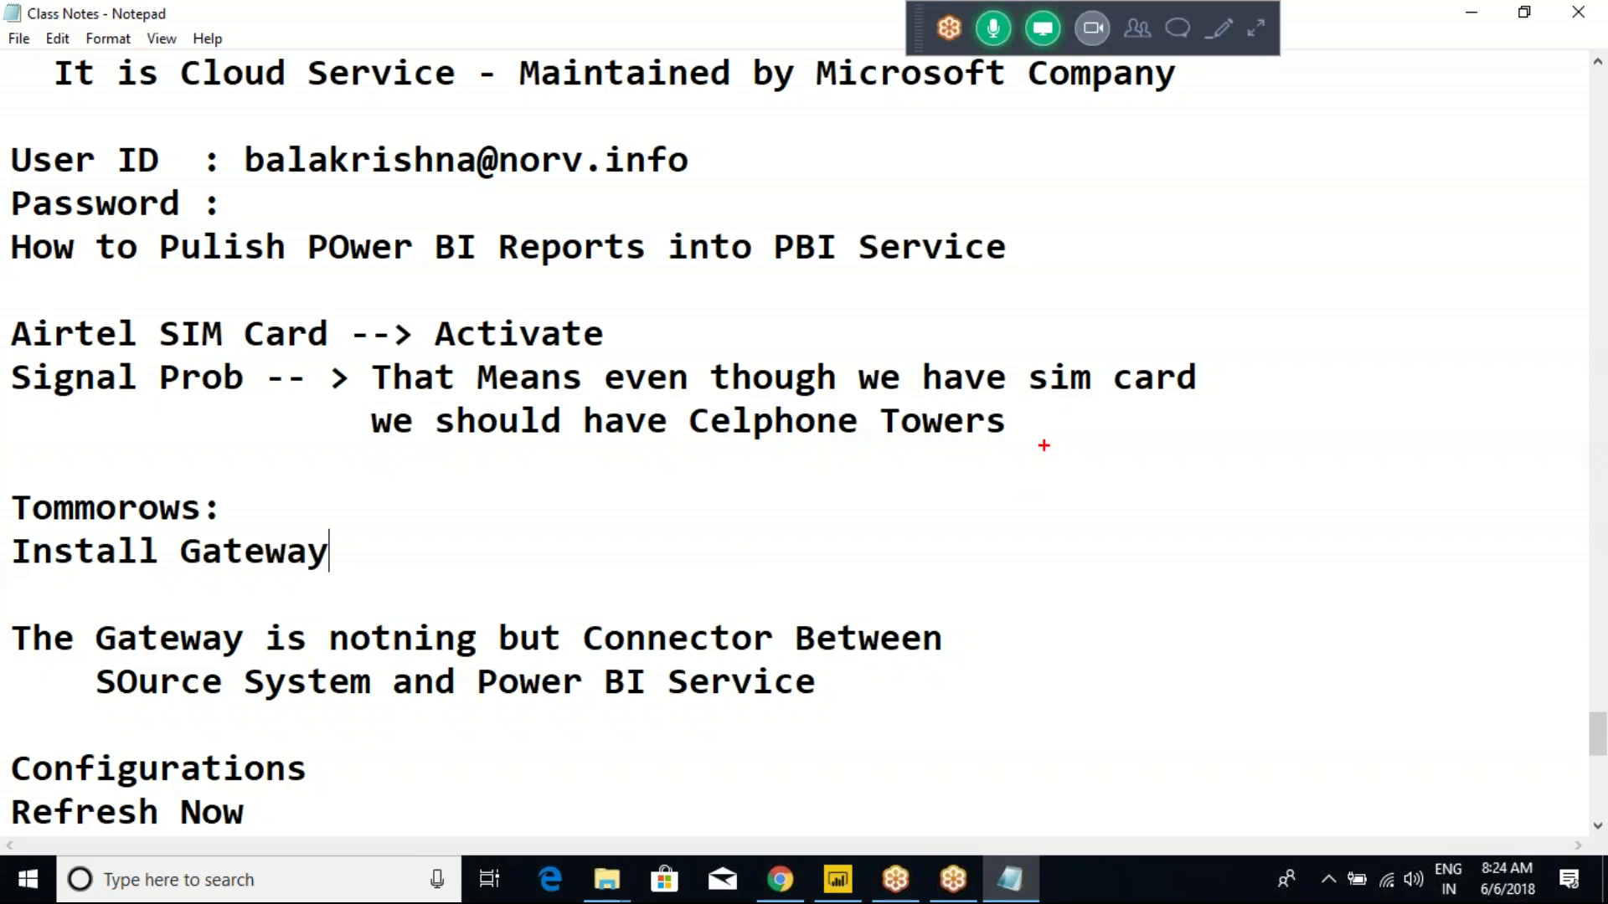
pyautogui.moveTo(1030, 403)
pyautogui.mouseDown()
pyautogui.moveTo(1143, 477)
pyautogui.moveTo(951, 690)
pyautogui.mouseUp()
pyautogui.moveTo(1085, 489); pyautogui.dragTo(1188, 649)
pyautogui.moveTo(1065, 551); pyautogui.dragTo(1031, 701)
pyautogui.moveTo(1078, 578); pyautogui.dragTo(1114, 688)
pyautogui.moveTo(932, 708)
pyautogui.mouseDown()
pyautogui.moveTo(1244, 695)
pyautogui.moveTo(1181, 662)
pyautogui.moveTo(993, 697)
pyautogui.moveTo(1143, 726)
pyautogui.mouseUp()
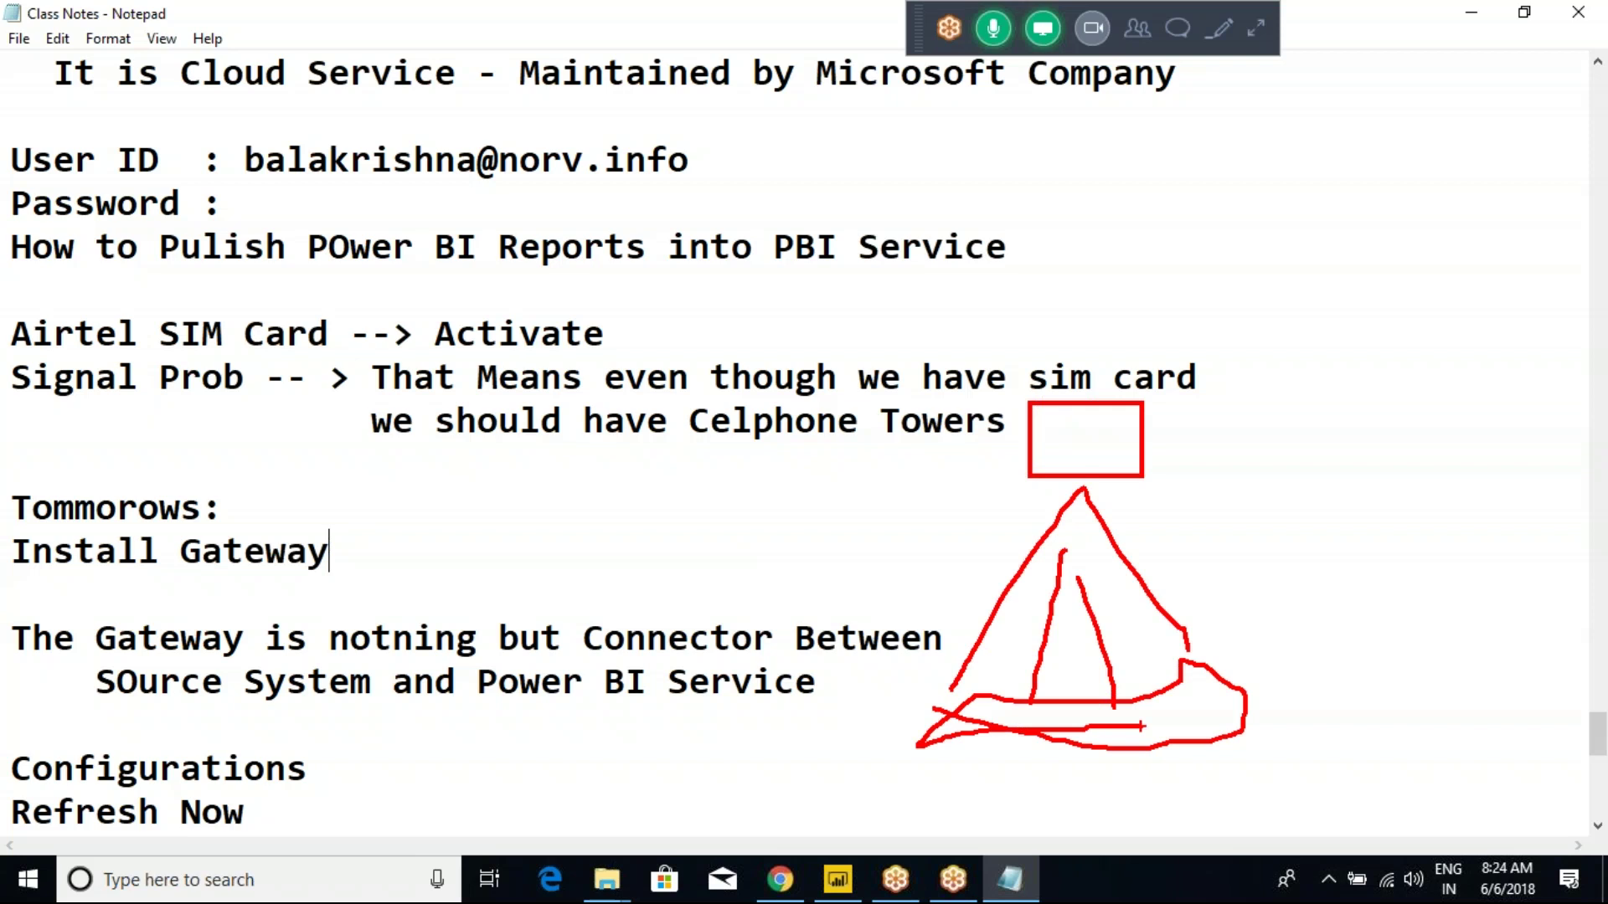
pyautogui.moveTo(644, 492); pyautogui.dragTo(643, 554)
pyautogui.moveTo(643, 483)
pyautogui.mouseDown()
pyautogui.moveTo(676, 481)
pyautogui.moveTo(817, 557)
pyautogui.moveTo(670, 580)
pyautogui.mouseUp()
pyautogui.moveTo(648, 492)
pyautogui.mouseDown()
pyautogui.moveTo(695, 537)
pyautogui.moveTo(681, 501)
pyautogui.moveTo(749, 519)
pyautogui.mouseUp()
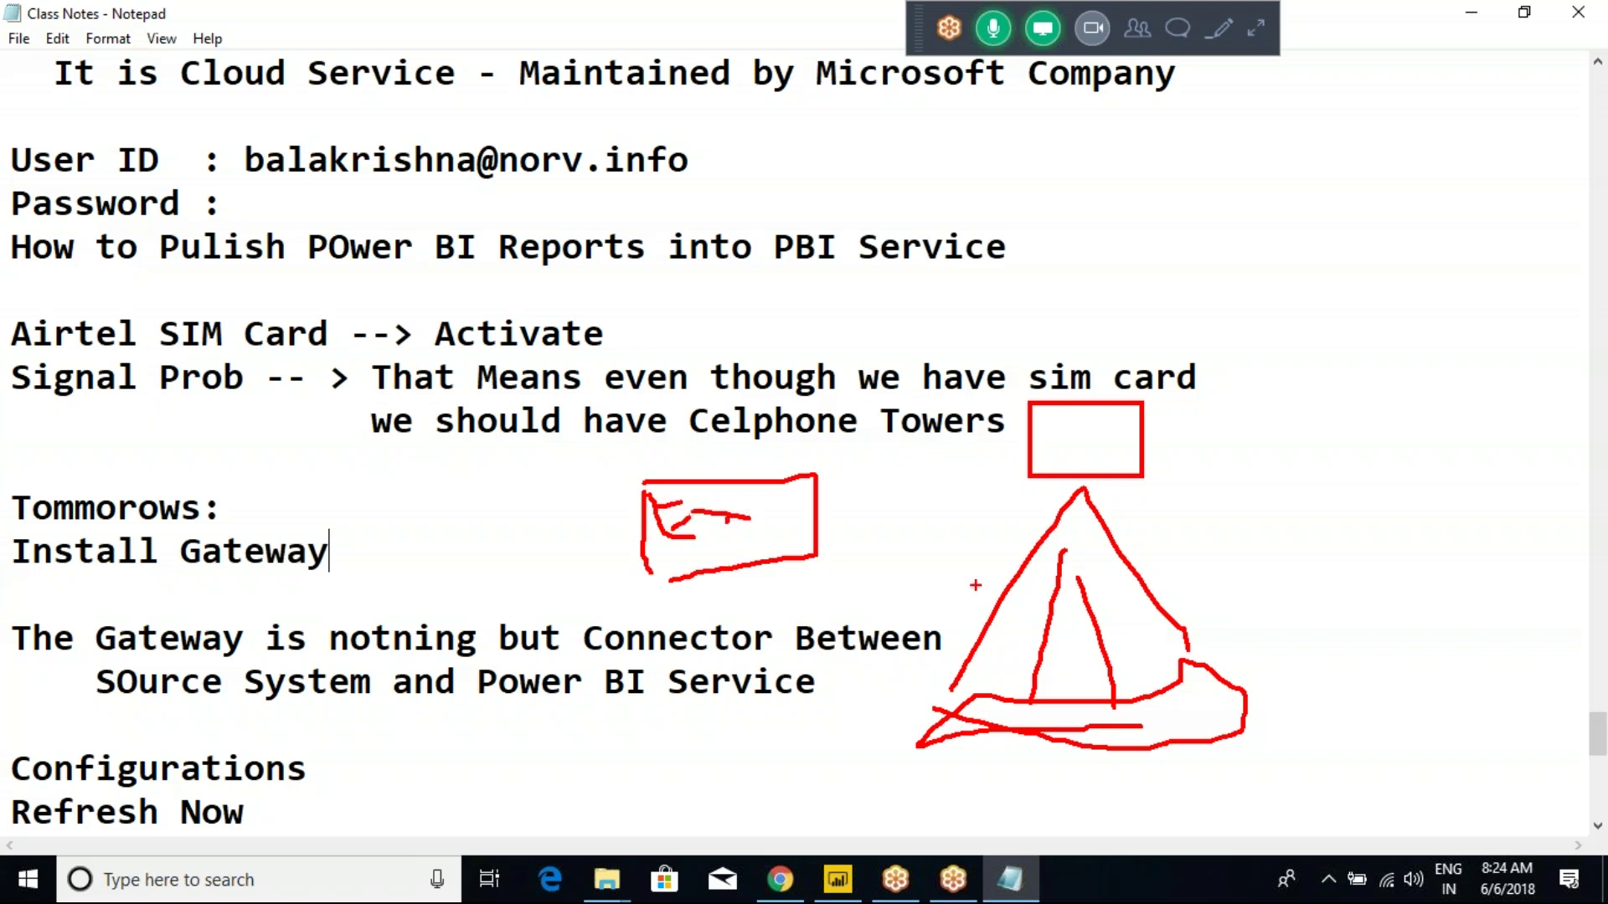
# Add a boxed PSL label with arcs linking it to the phone and tower, then clear the drawing.
pyautogui.moveTo(1344, 506); pyautogui.dragTo(1343, 585)
pyautogui.moveTo(1344, 507)
pyautogui.mouseDown()
pyautogui.moveTo(1345, 553)
pyautogui.moveTo(1417, 546)
pyautogui.moveTo(1364, 592)
pyautogui.moveTo(1435, 587)
pyautogui.mouseUp()
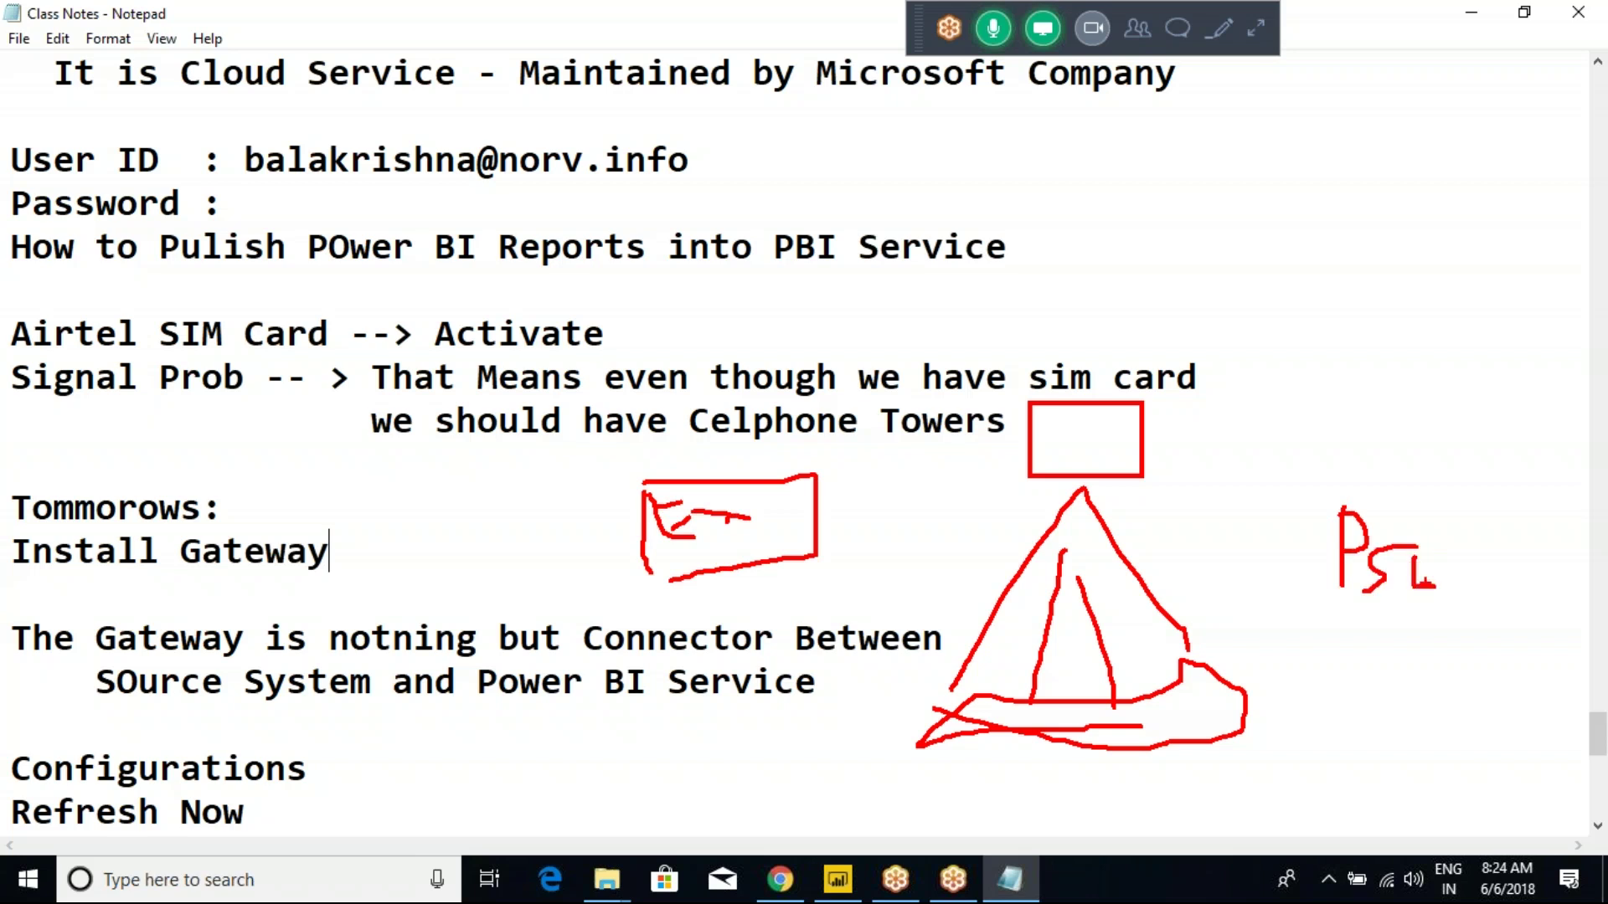
pyautogui.moveTo(1317, 501)
pyautogui.mouseDown()
pyautogui.moveTo(1330, 621)
pyautogui.moveTo(1402, 499)
pyautogui.moveTo(1432, 625)
pyautogui.moveTo(1354, 630)
pyautogui.moveTo(1398, 714)
pyautogui.moveTo(1449, 696)
pyautogui.moveTo(1467, 649)
pyautogui.mouseUp()
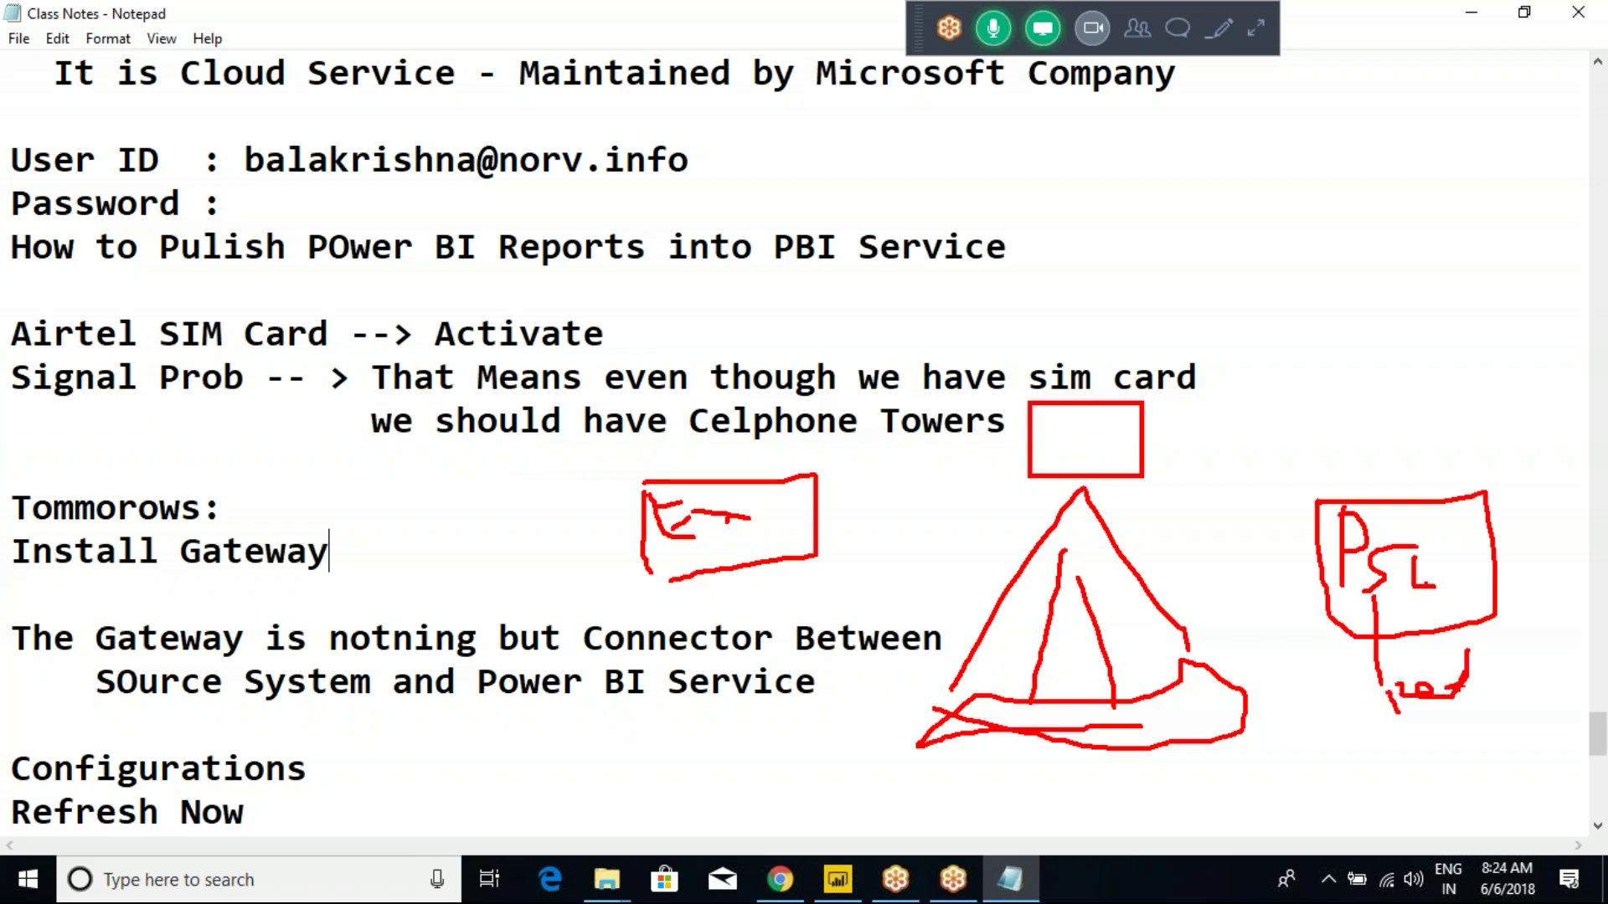
pyautogui.moveTo(1442, 698)
pyautogui.mouseDown()
pyautogui.moveTo(1260, 817)
pyautogui.moveTo(842, 775)
pyautogui.moveTo(727, 597)
pyautogui.moveTo(712, 618)
pyautogui.moveTo(748, 597)
pyautogui.mouseUp()
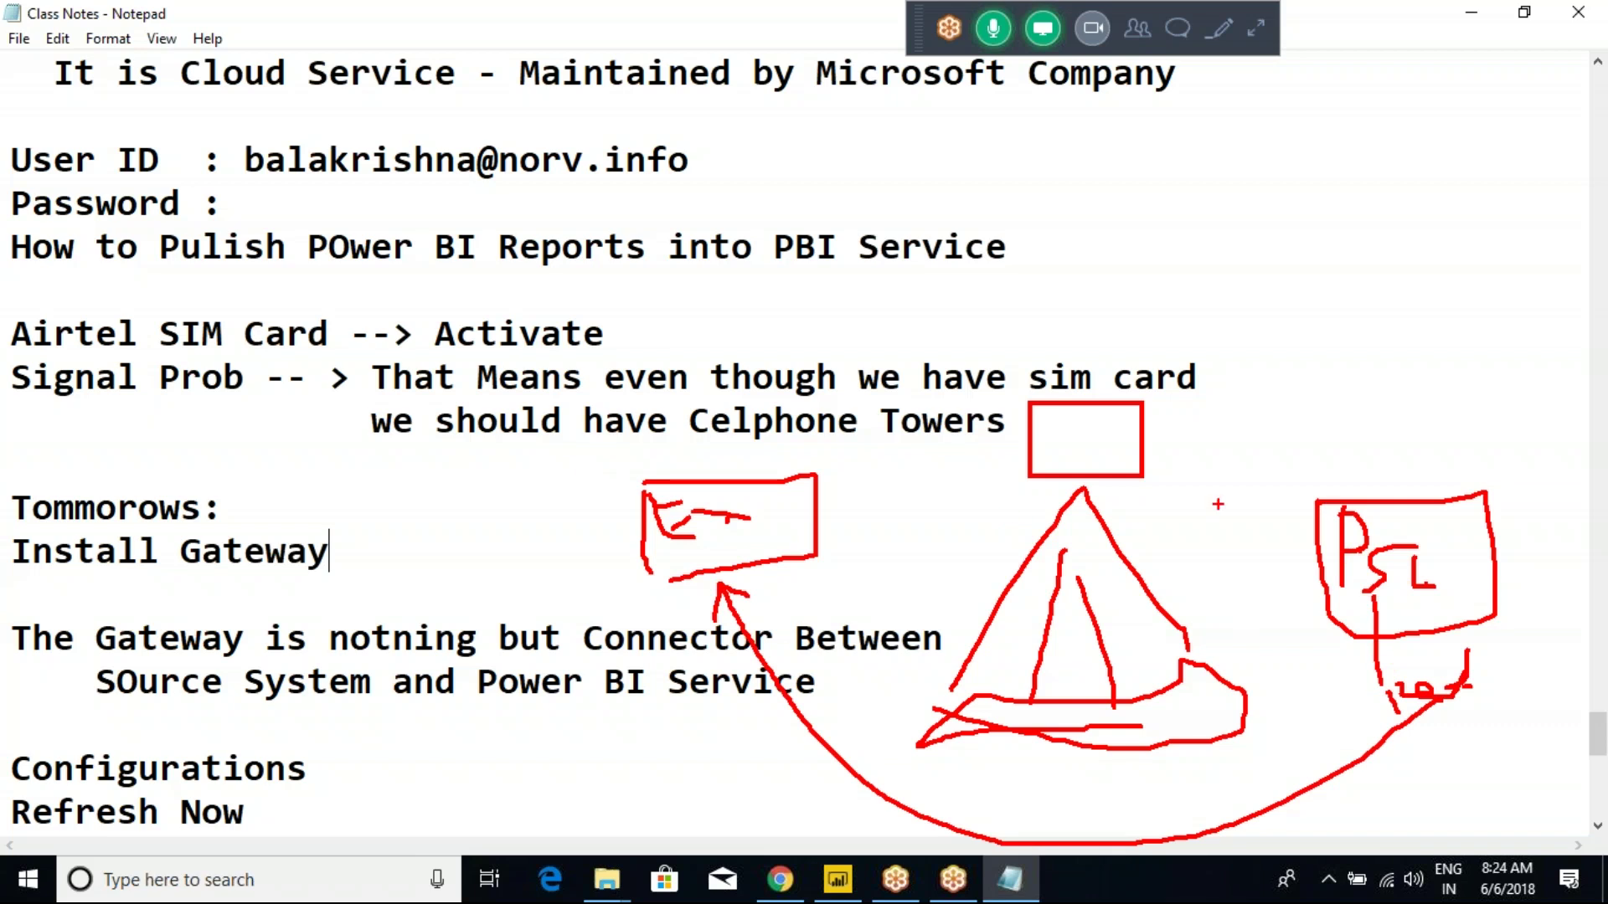
pyautogui.moveTo(1342, 551)
pyautogui.mouseDown()
pyautogui.moveTo(1173, 481)
pyautogui.moveTo(1098, 509)
pyautogui.mouseUp()
pyautogui.moveTo(765, 546)
pyautogui.mouseDown()
pyautogui.moveTo(962, 452)
pyautogui.moveTo(1042, 533)
pyautogui.mouseUp()
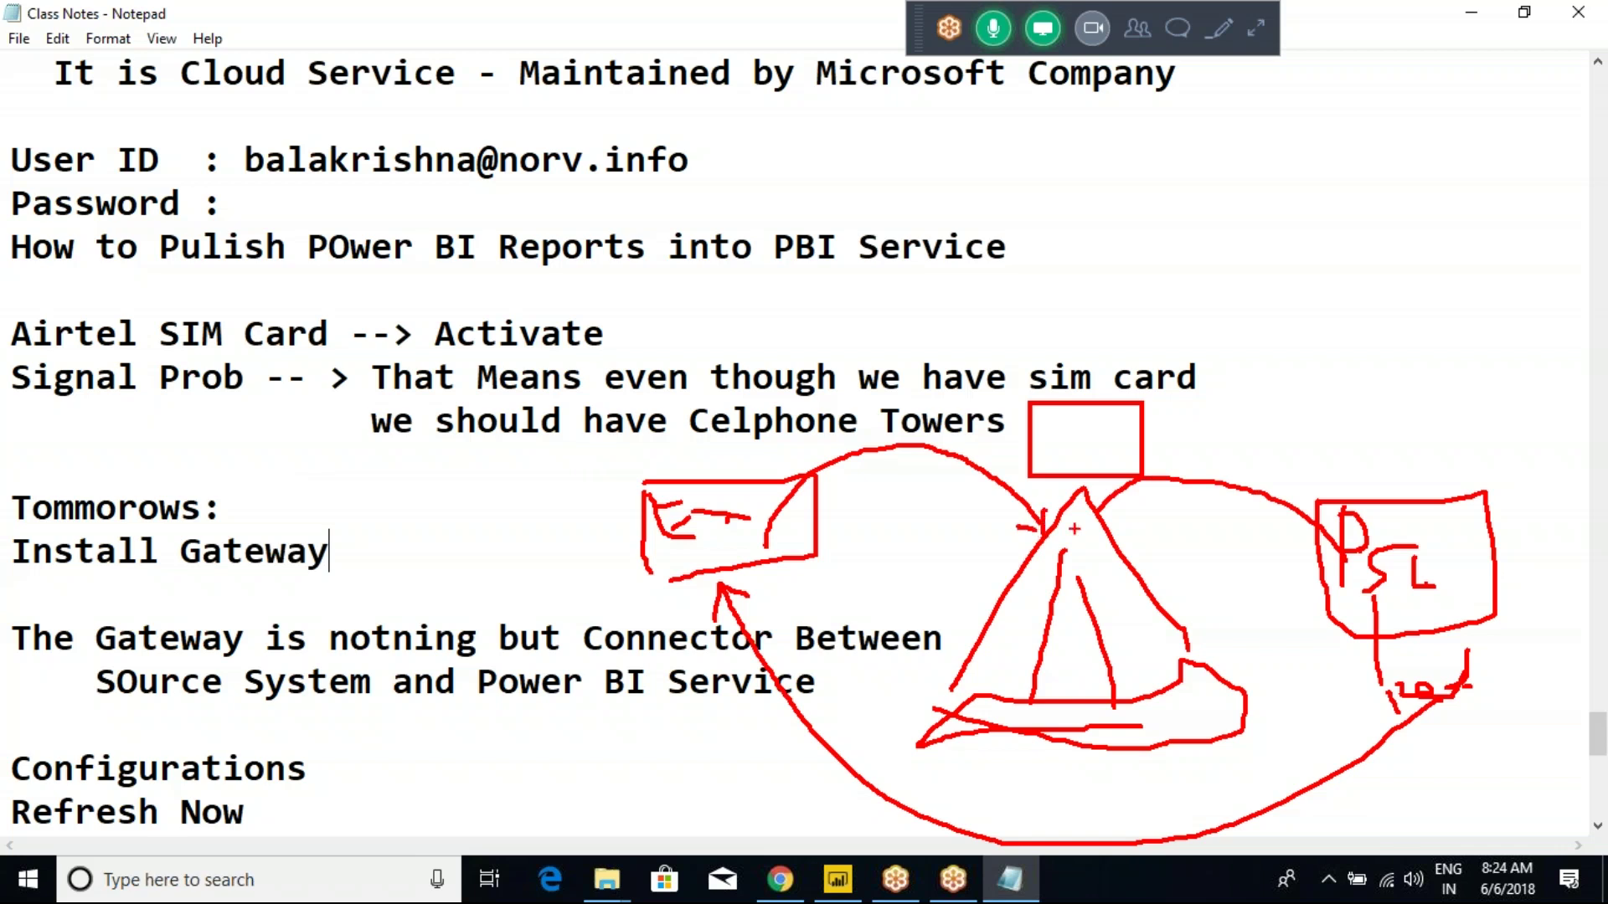
pyautogui.moveTo(736, 429)
pyautogui.mouseDown()
pyautogui.moveTo(737, 484)
pyautogui.moveTo(761, 497)
pyautogui.mouseUp()
pyautogui.press('Escape')
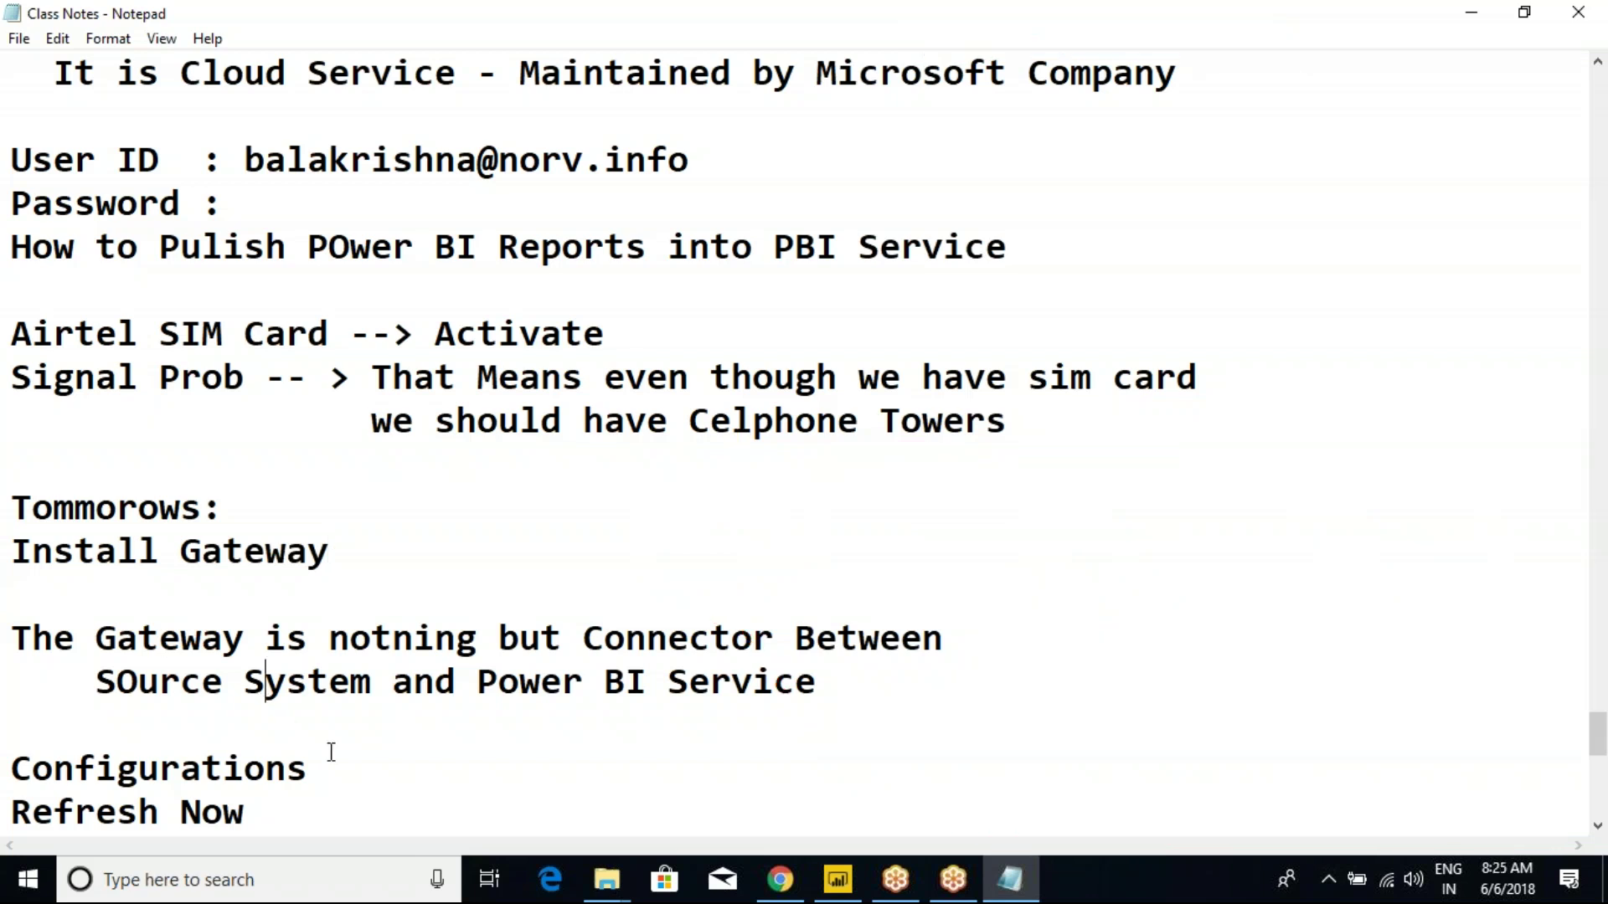
pyautogui.scroll(-4, 290, 726)
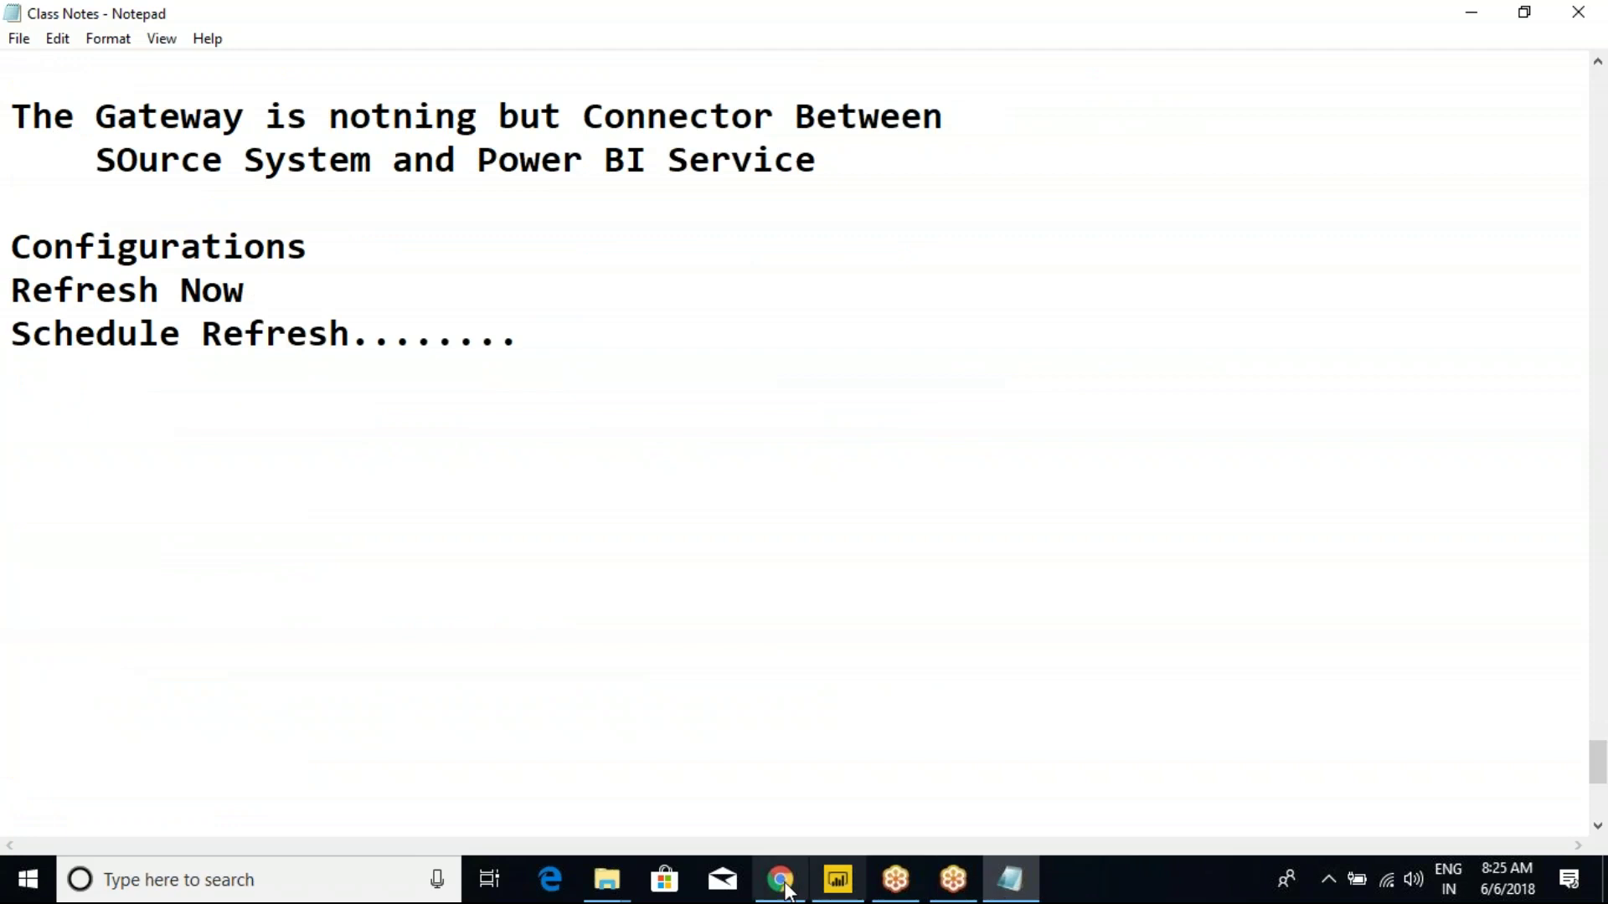
# Launch the downloaded PowerBIGateway installer past its intro and mark the recommended versus personal mode options.
pyautogui.click(788, 888)
pyautogui.click(143, 833)
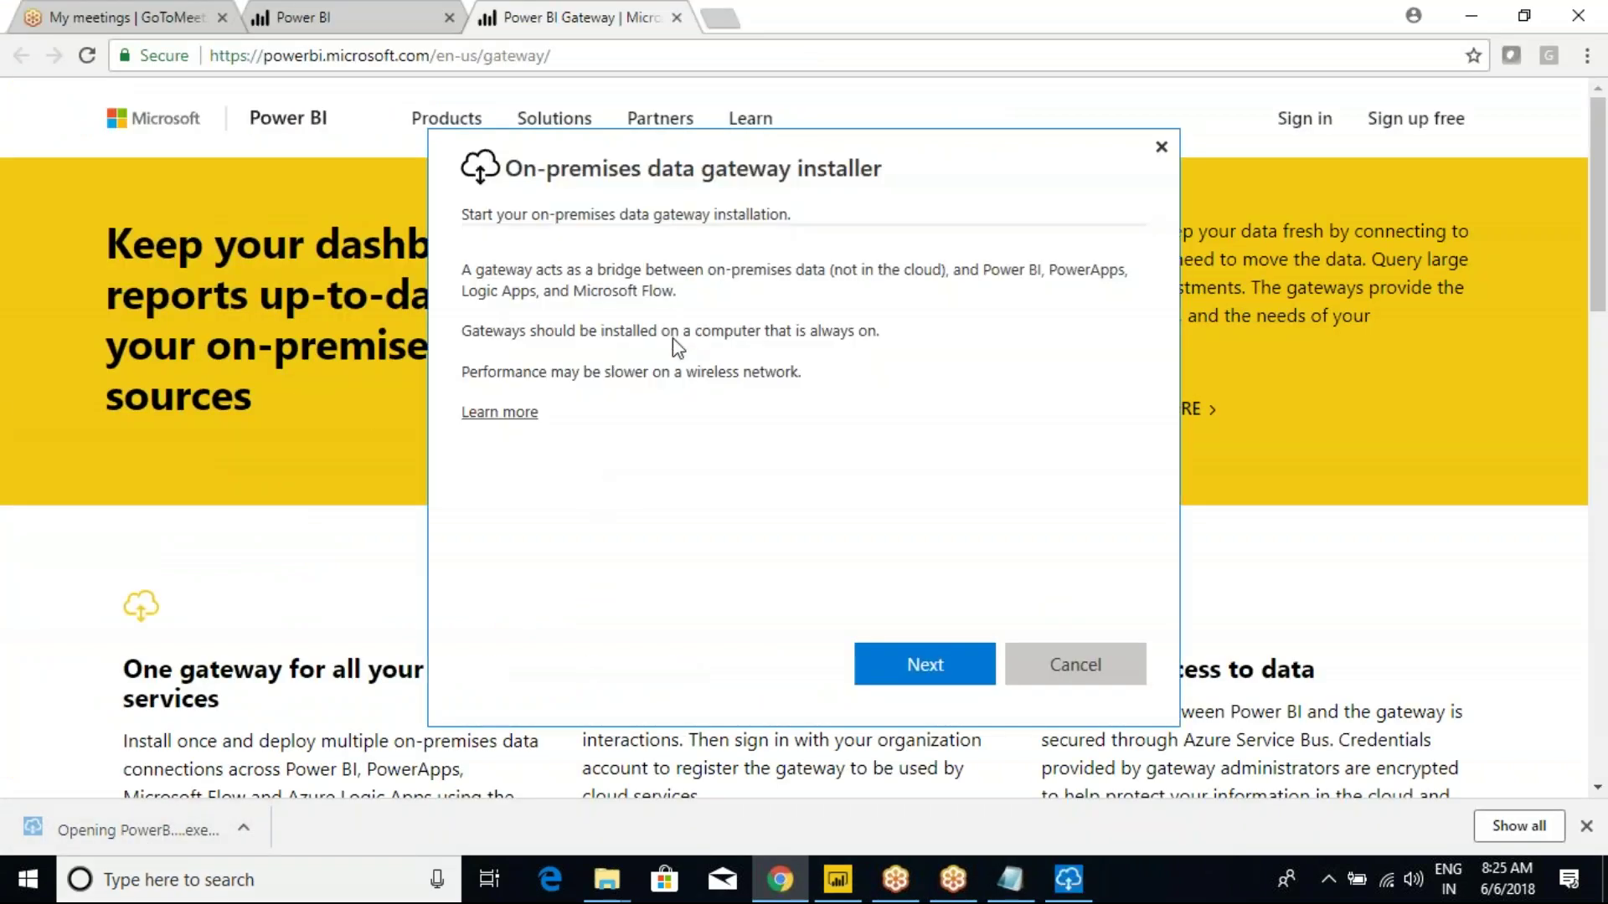
pyautogui.click(892, 668)
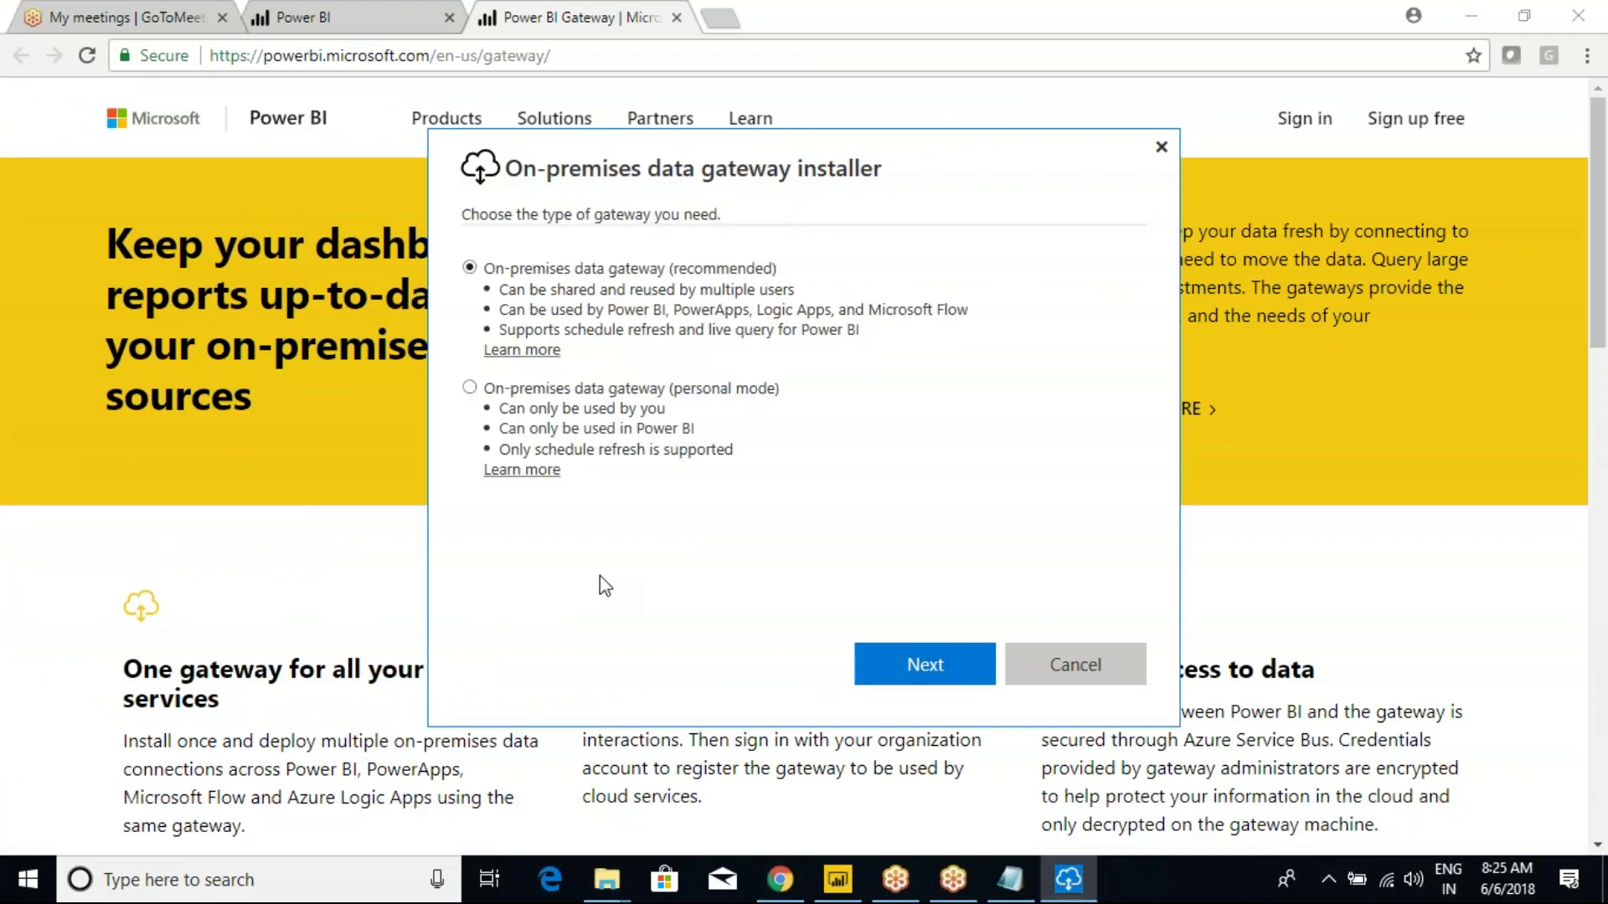
pyautogui.moveTo(422, 146)
pyautogui.mouseDown()
pyautogui.moveTo(920, 544)
pyautogui.moveTo(1004, 541)
pyautogui.mouseUp()
pyautogui.moveTo(800, 268); pyautogui.dragTo(836, 235)
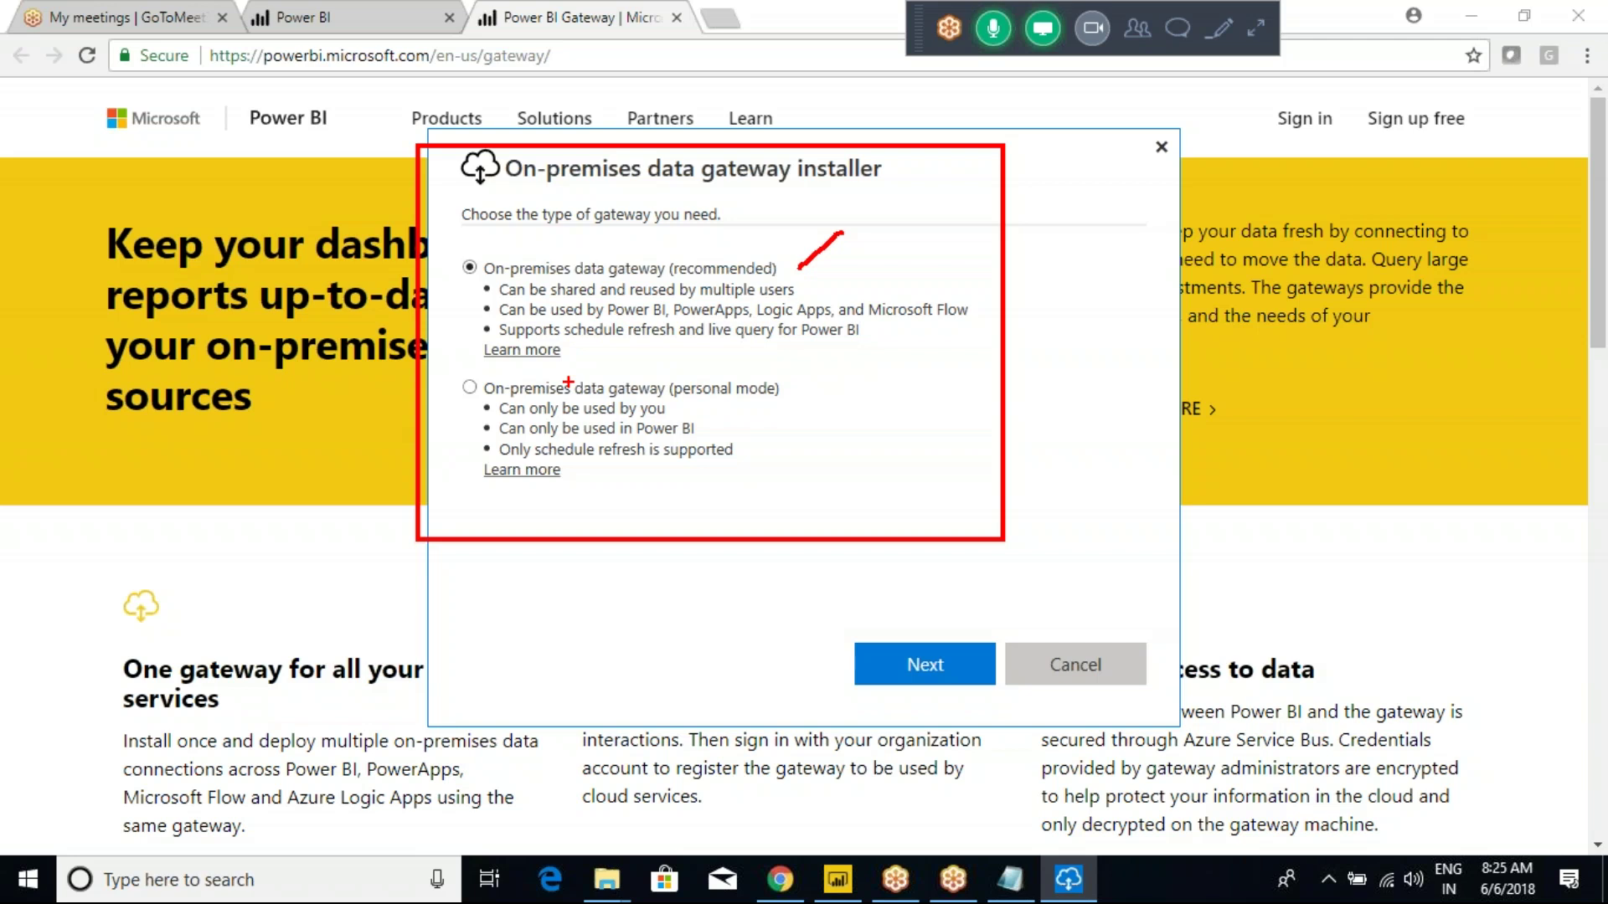
pyautogui.moveTo(663, 369)
pyautogui.mouseDown()
pyautogui.moveTo(686, 395)
pyautogui.moveTo(796, 410)
pyautogui.mouseUp()
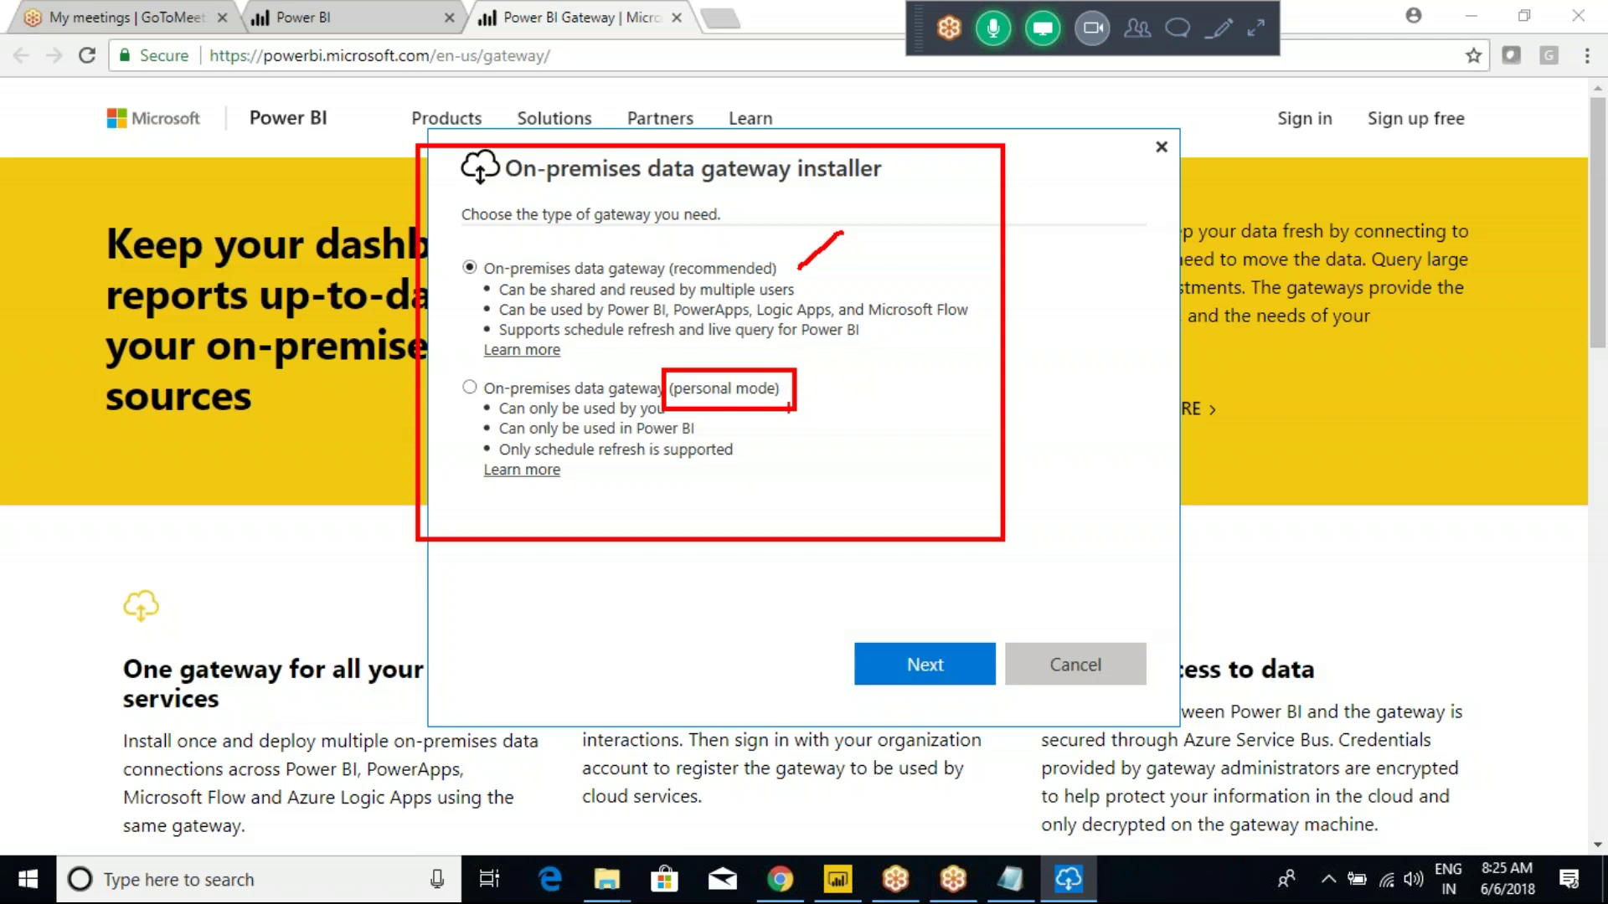
pyautogui.press('Escape')
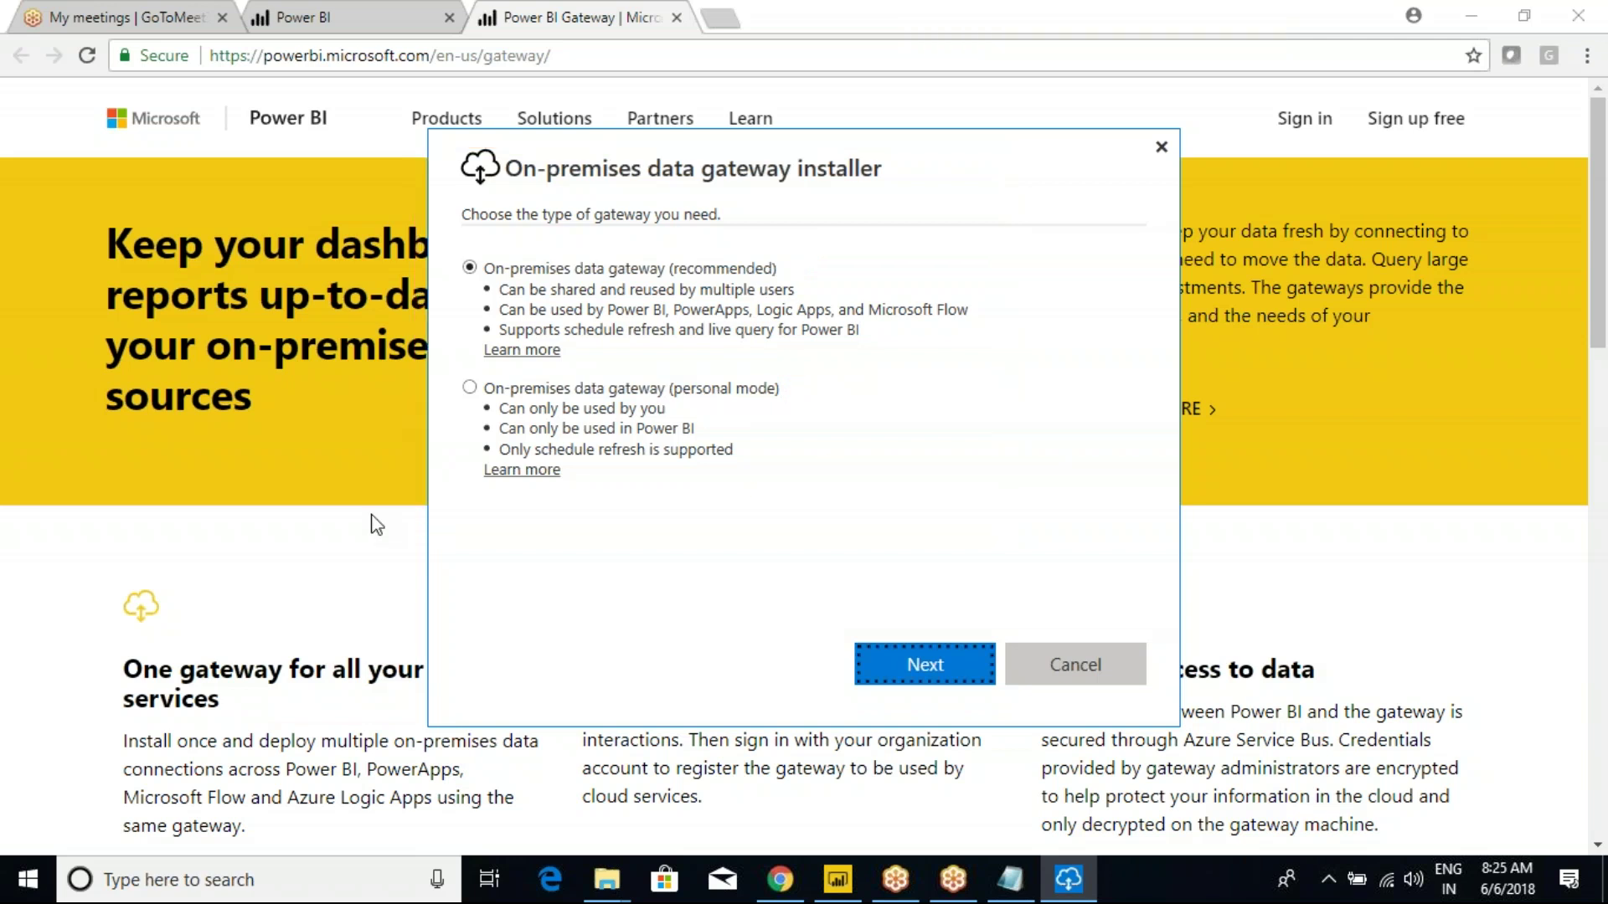
# Try personal mode, reselect the recommended gateway type, annotate the choices, then return to Class Notes.
pyautogui.click(470, 388)
pyautogui.click(471, 268)
pyautogui.moveTo(312, 156); pyautogui.dragTo(879, 609)
pyautogui.moveTo(936, 381); pyautogui.dragTo(1032, 355)
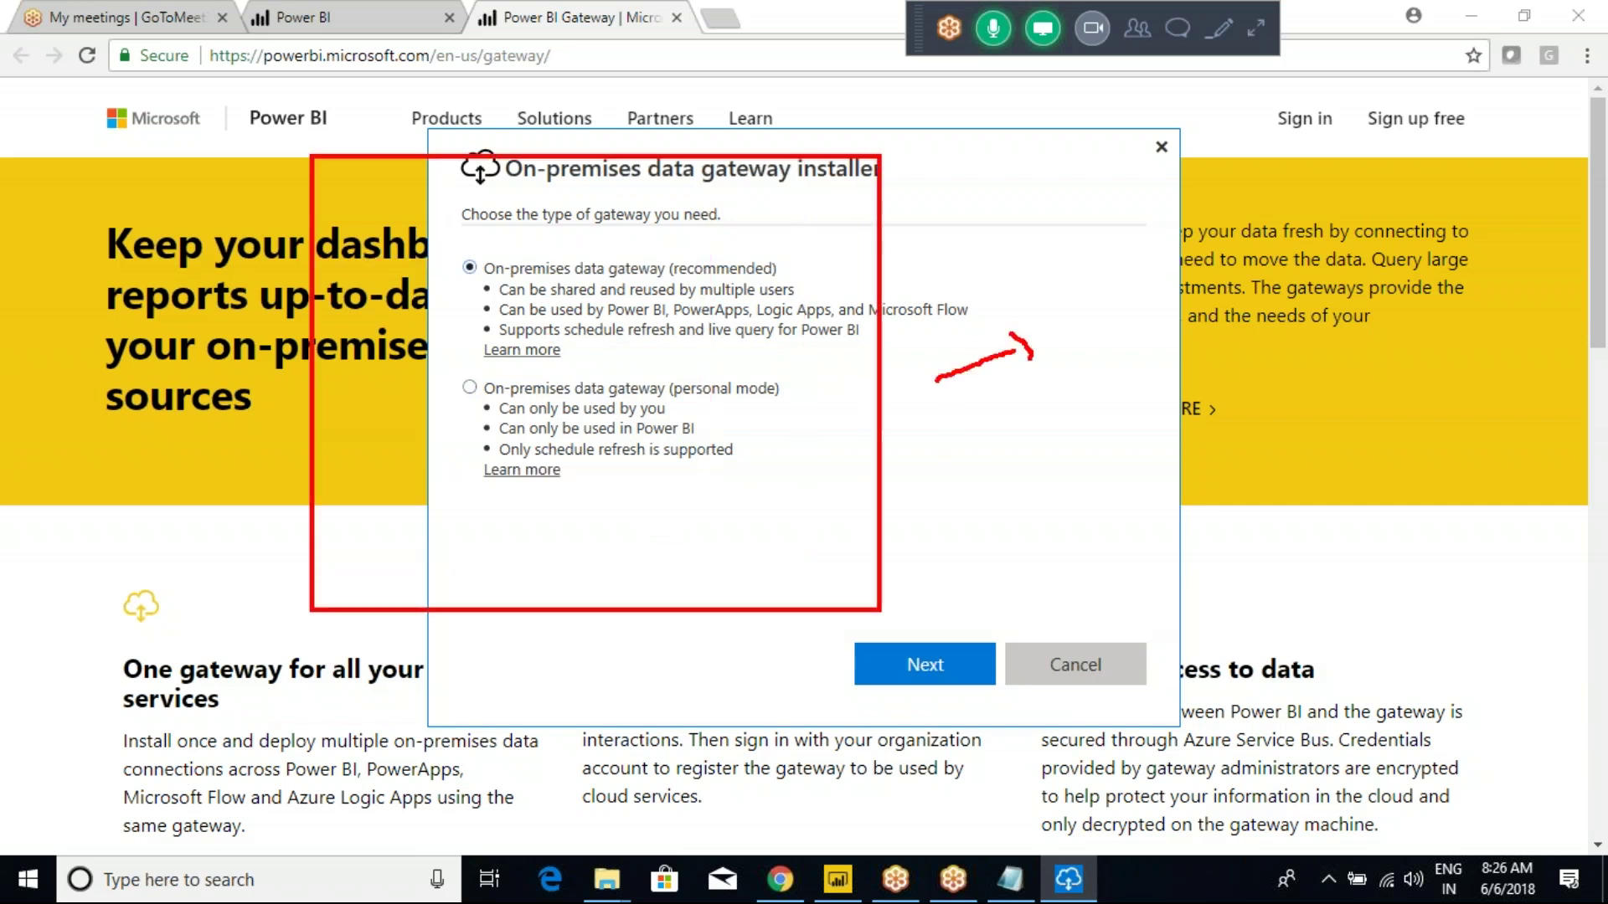
pyautogui.moveTo(906, 514)
pyautogui.mouseDown()
pyautogui.moveTo(952, 436)
pyautogui.moveTo(969, 456)
pyautogui.mouseUp()
pyautogui.moveTo(1020, 405)
pyautogui.mouseDown()
pyautogui.moveTo(1017, 473)
pyautogui.moveTo(1065, 407)
pyautogui.moveTo(1052, 496)
pyautogui.moveTo(1018, 476)
pyautogui.moveTo(1087, 478)
pyautogui.moveTo(1091, 501)
pyautogui.mouseUp()
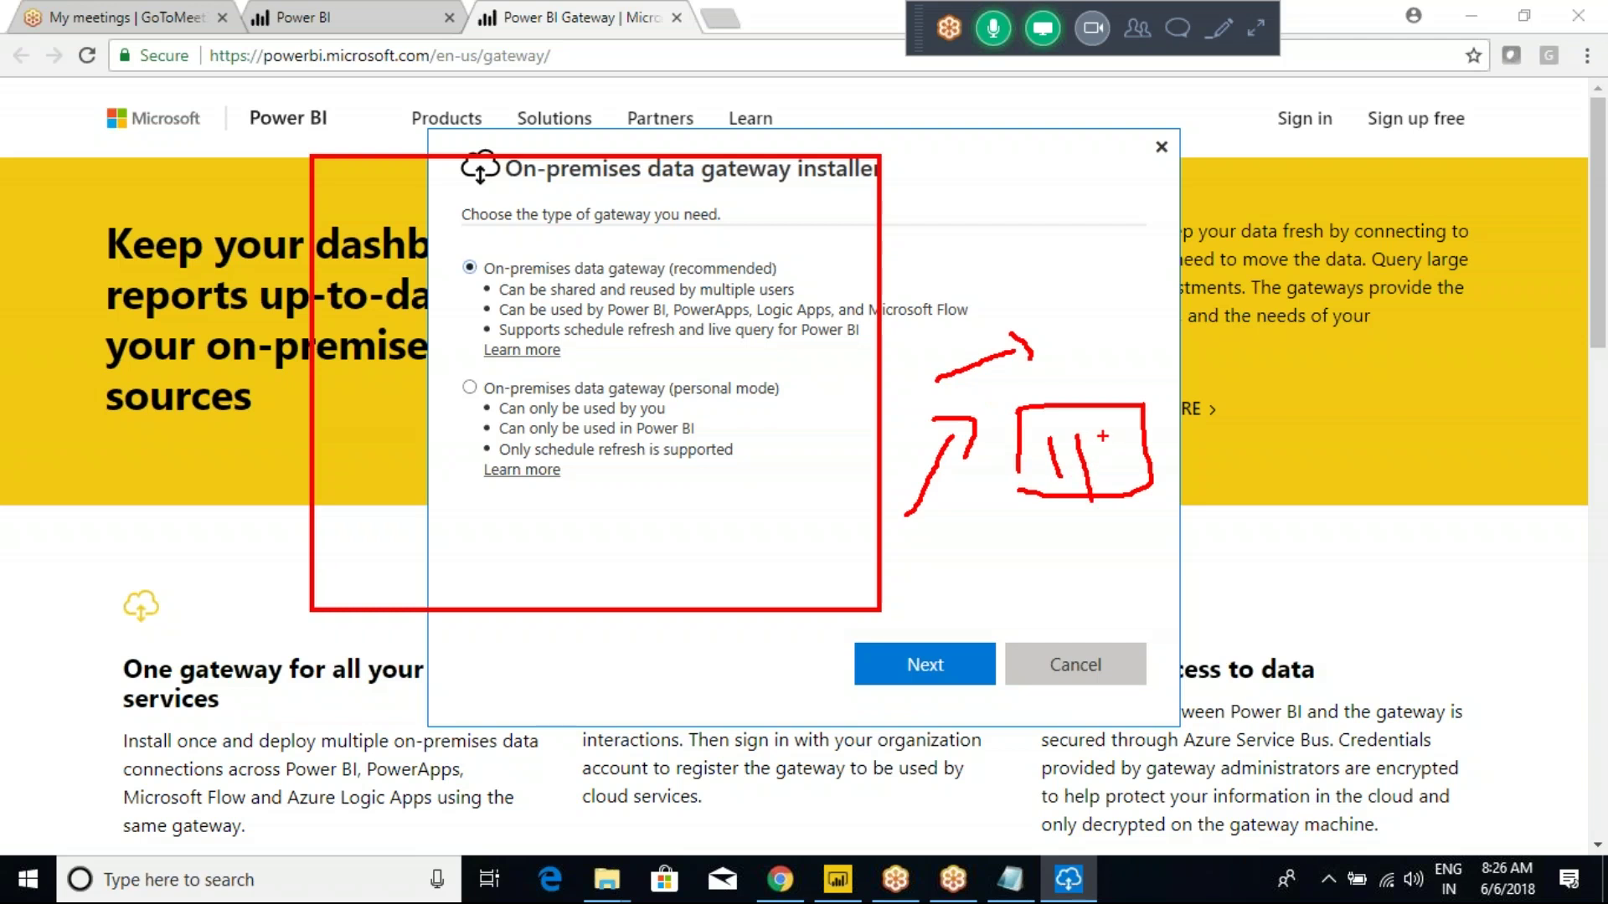
pyautogui.press('Escape')
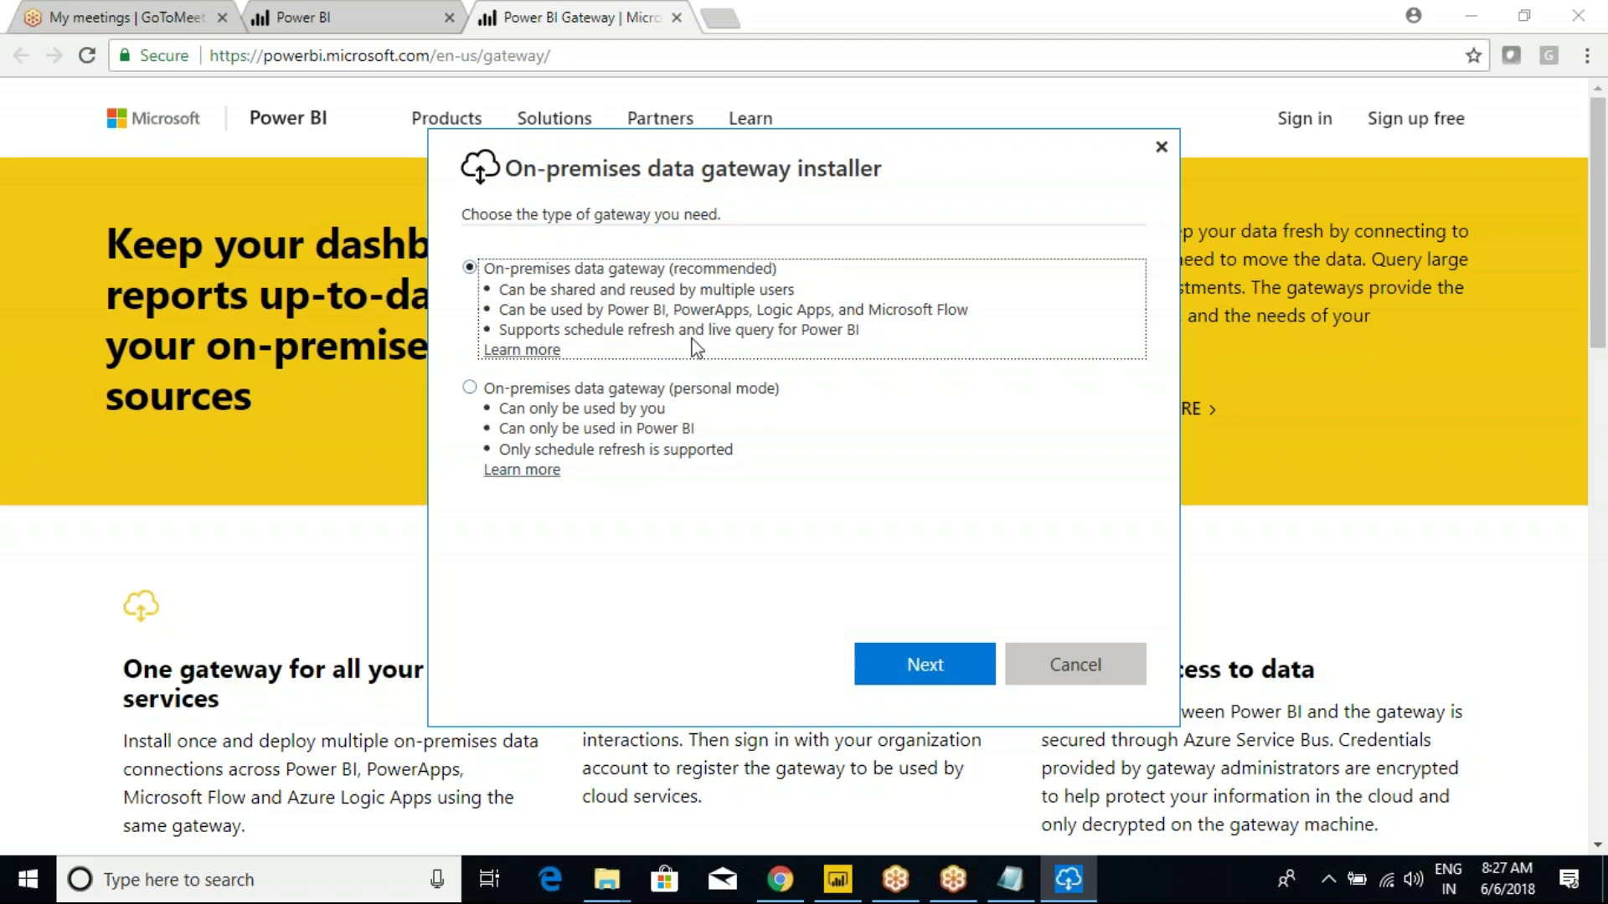
pyautogui.click(1010, 879)
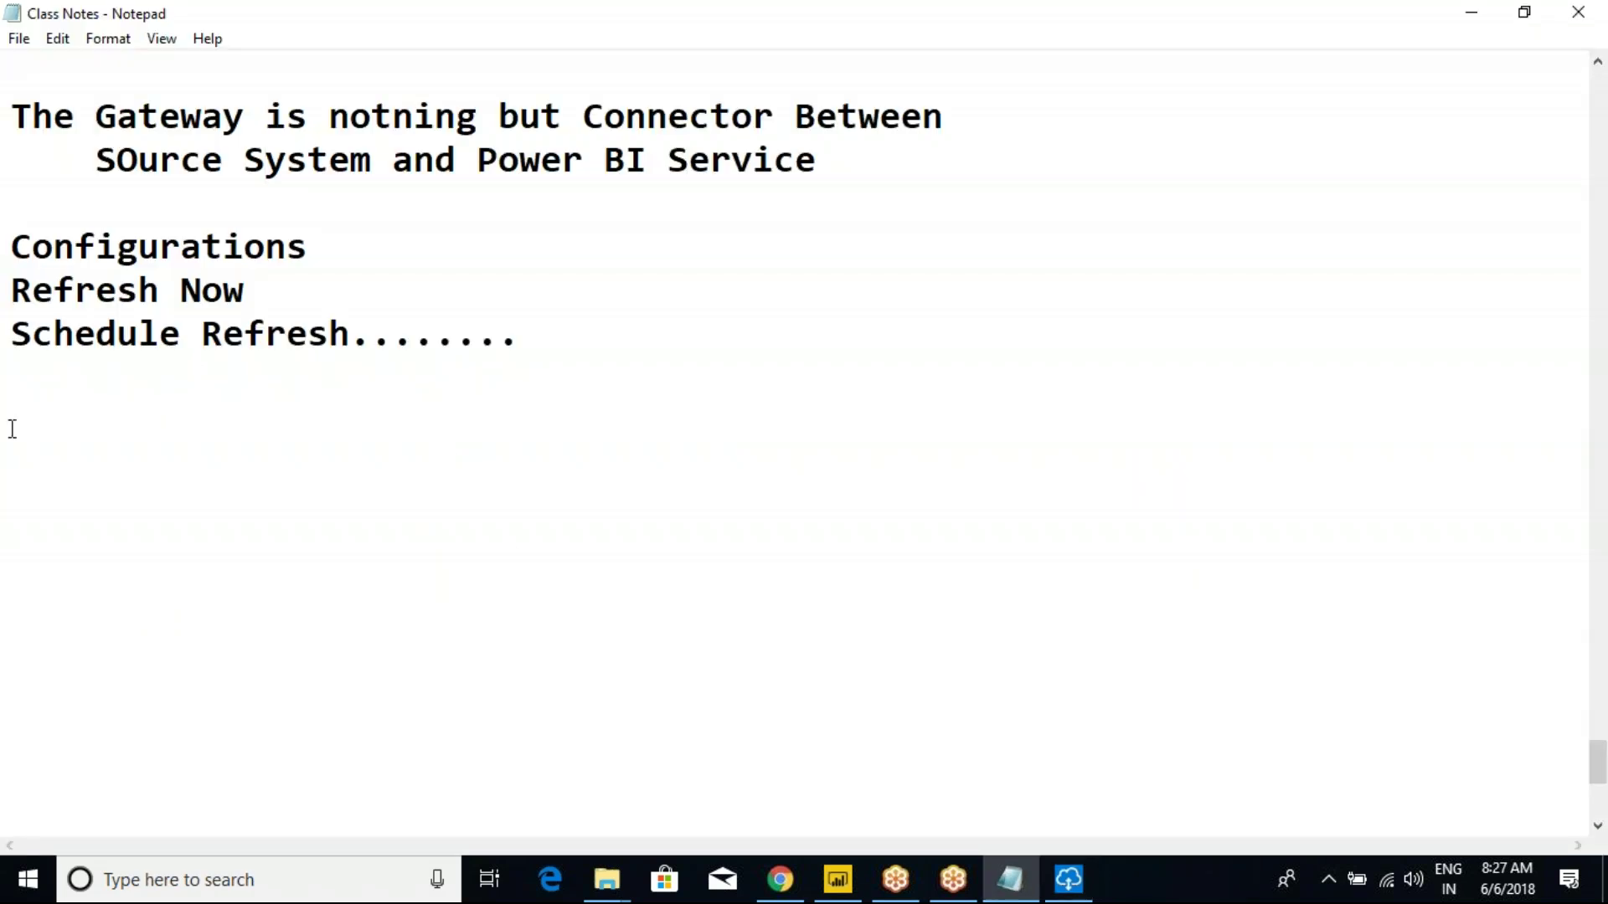
# Above Configurations, type '2 Types of Gateways:' listing '1. On Premise Gateways' and '2. Personal Mode'.
pyautogui.scroll(1, 129, 367)
pyautogui.click(55, 340)
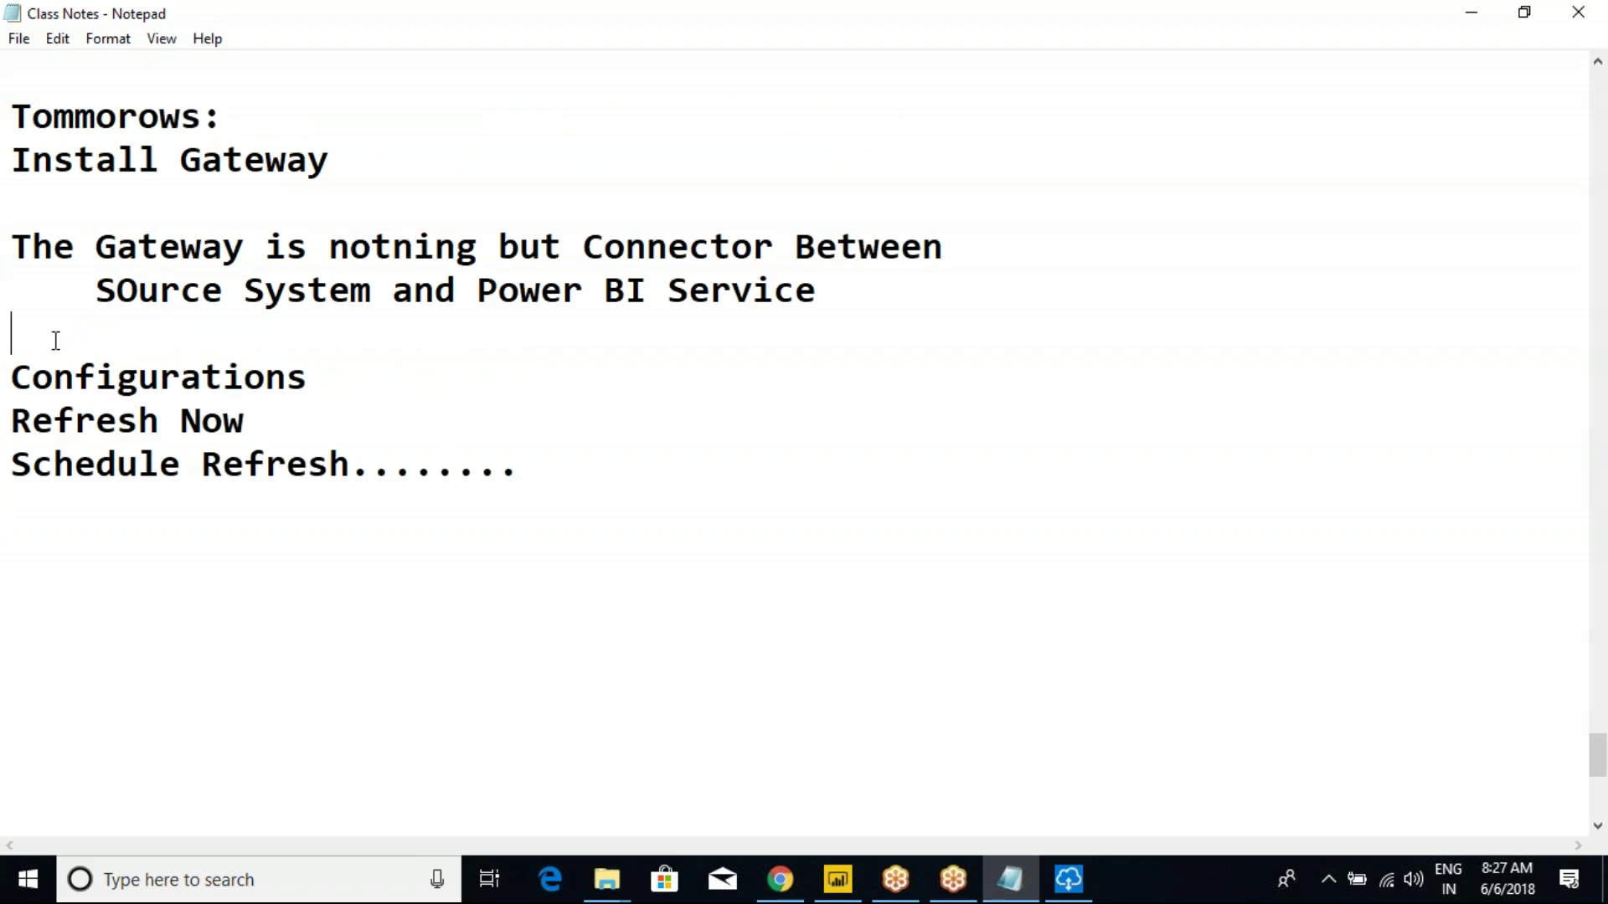
pyautogui.press('Return')
pyautogui.press('Return')
pyautogui.press('Up')
pyautogui.write('2 Types of Gateway')
pyautogui.write('s:')
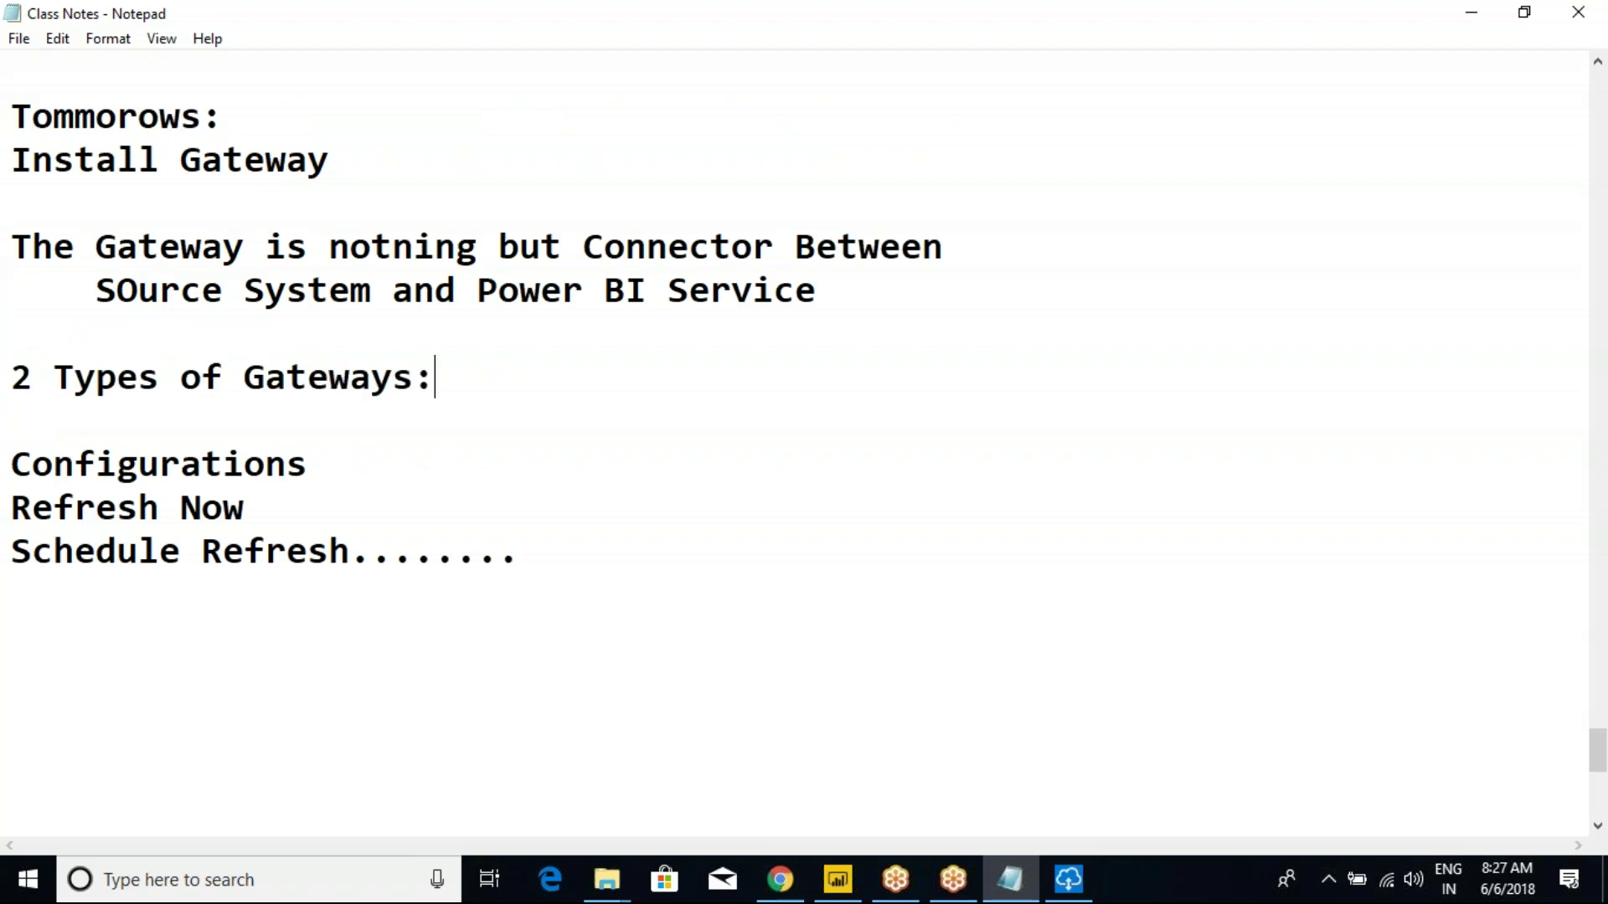
pyautogui.press('Return')
pyautogui.write('1. ')
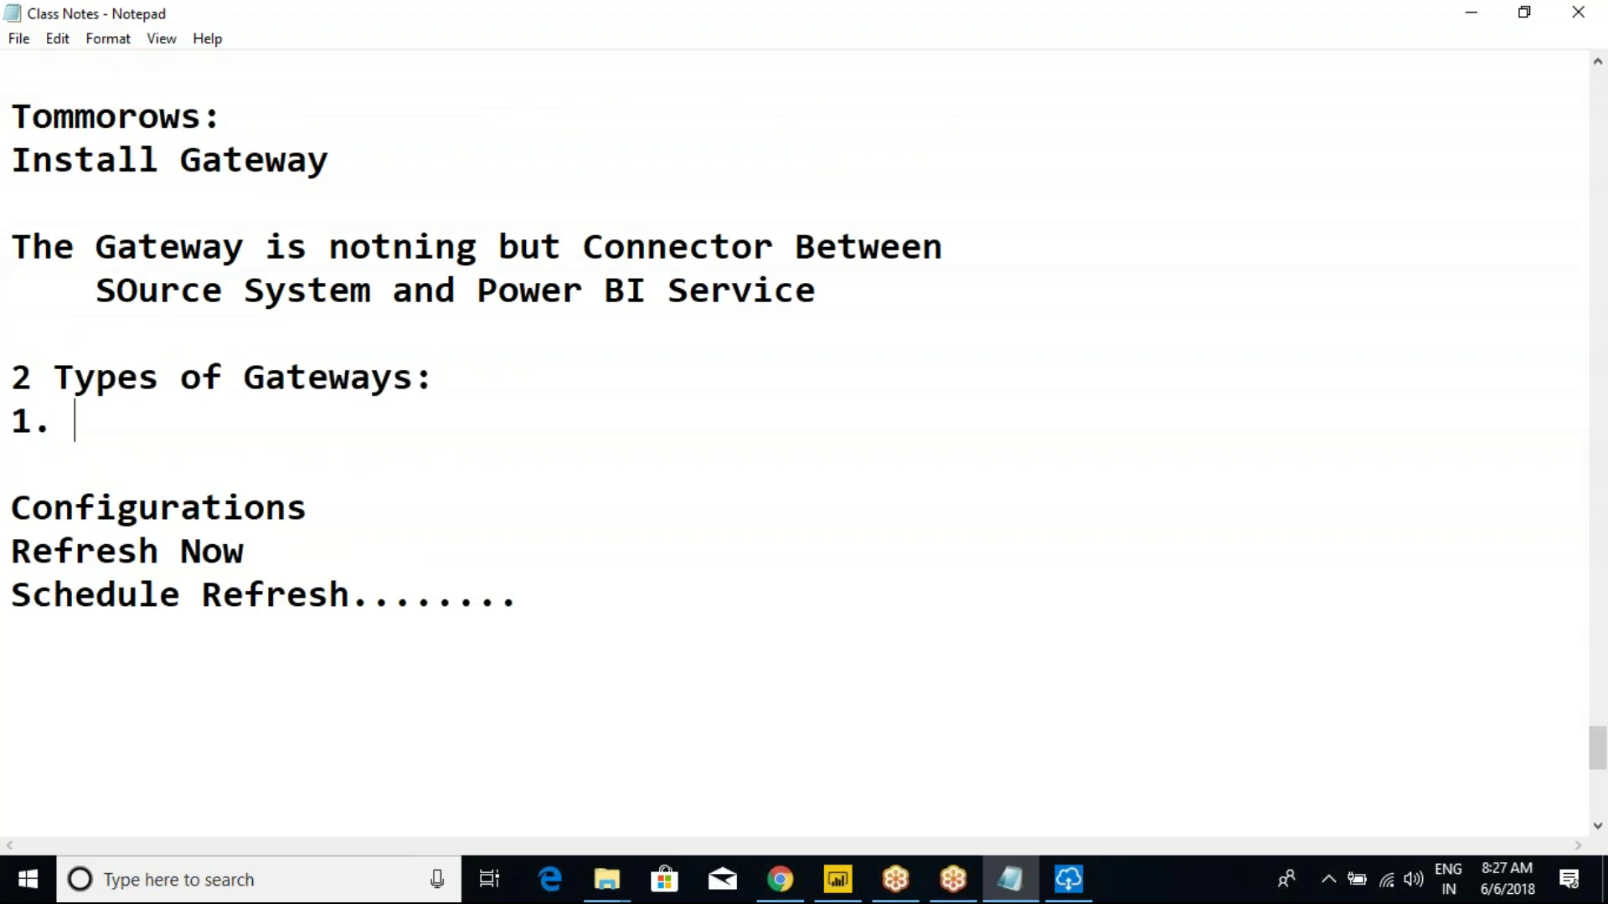
pyautogui.write('On Premise')
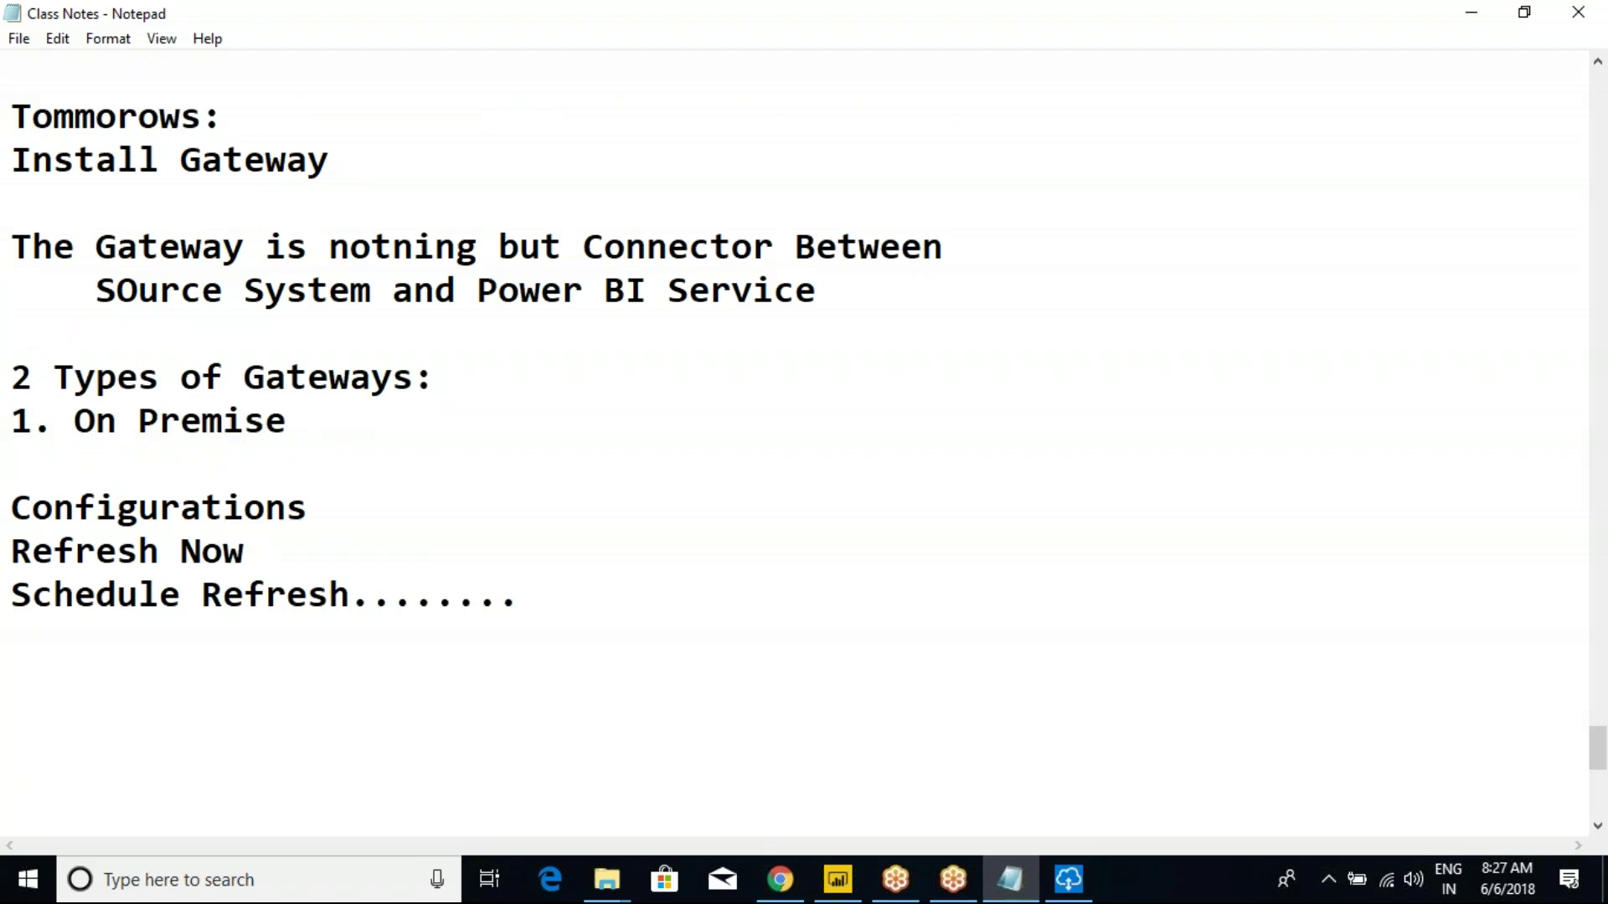
pyautogui.write(' Gateways')
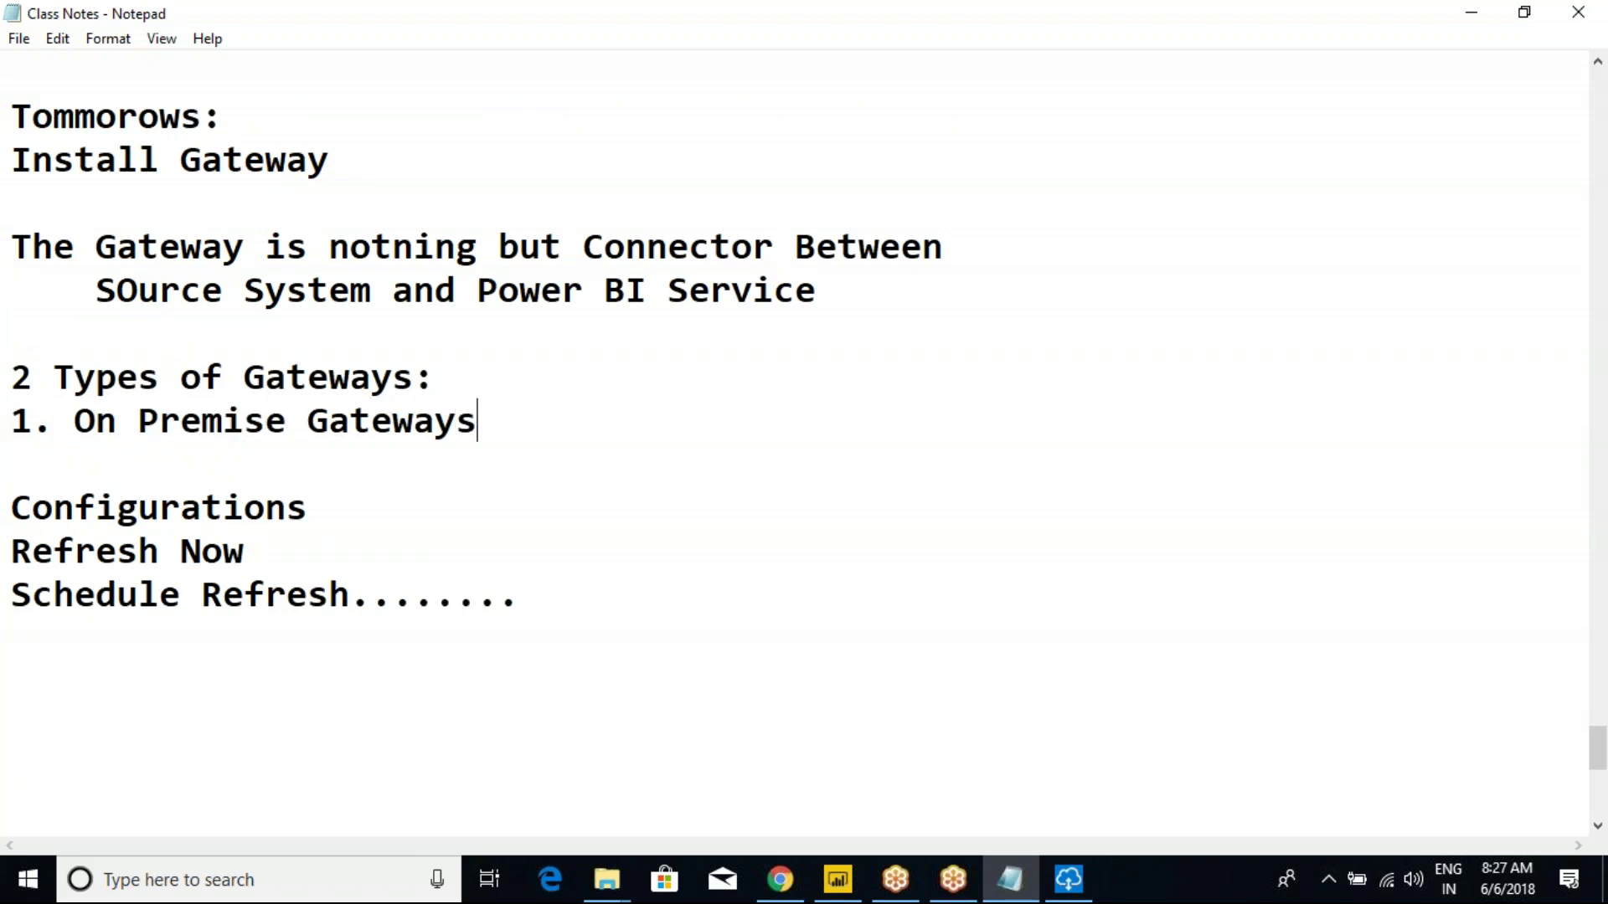
pyautogui.press('Return')
pyautogui.write('2.')
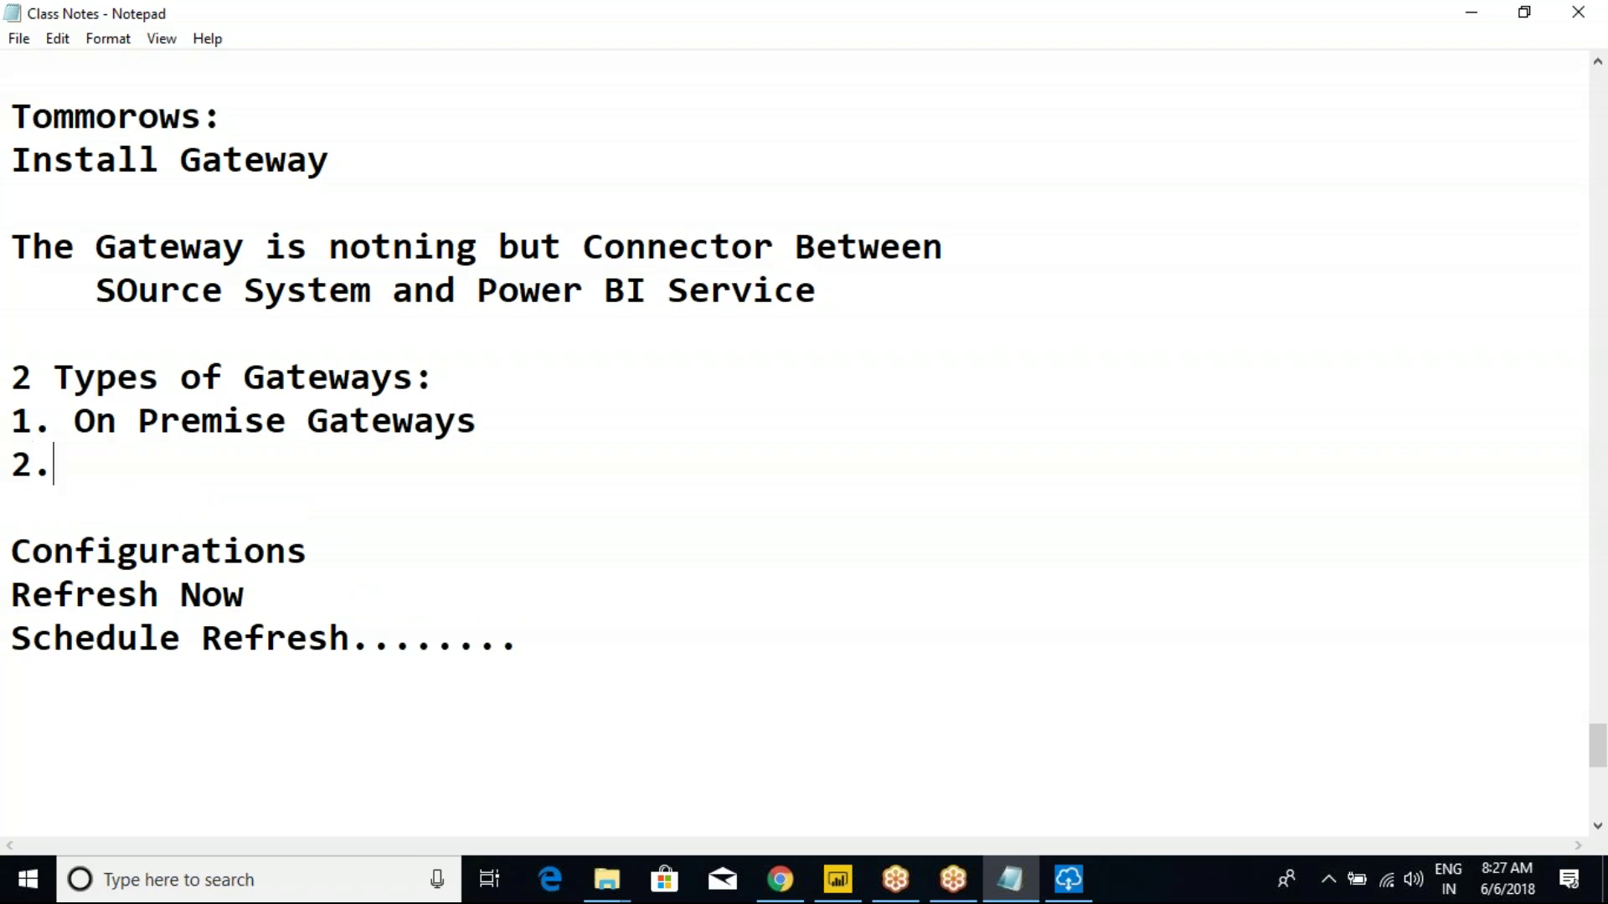
pyautogui.write(' Person')
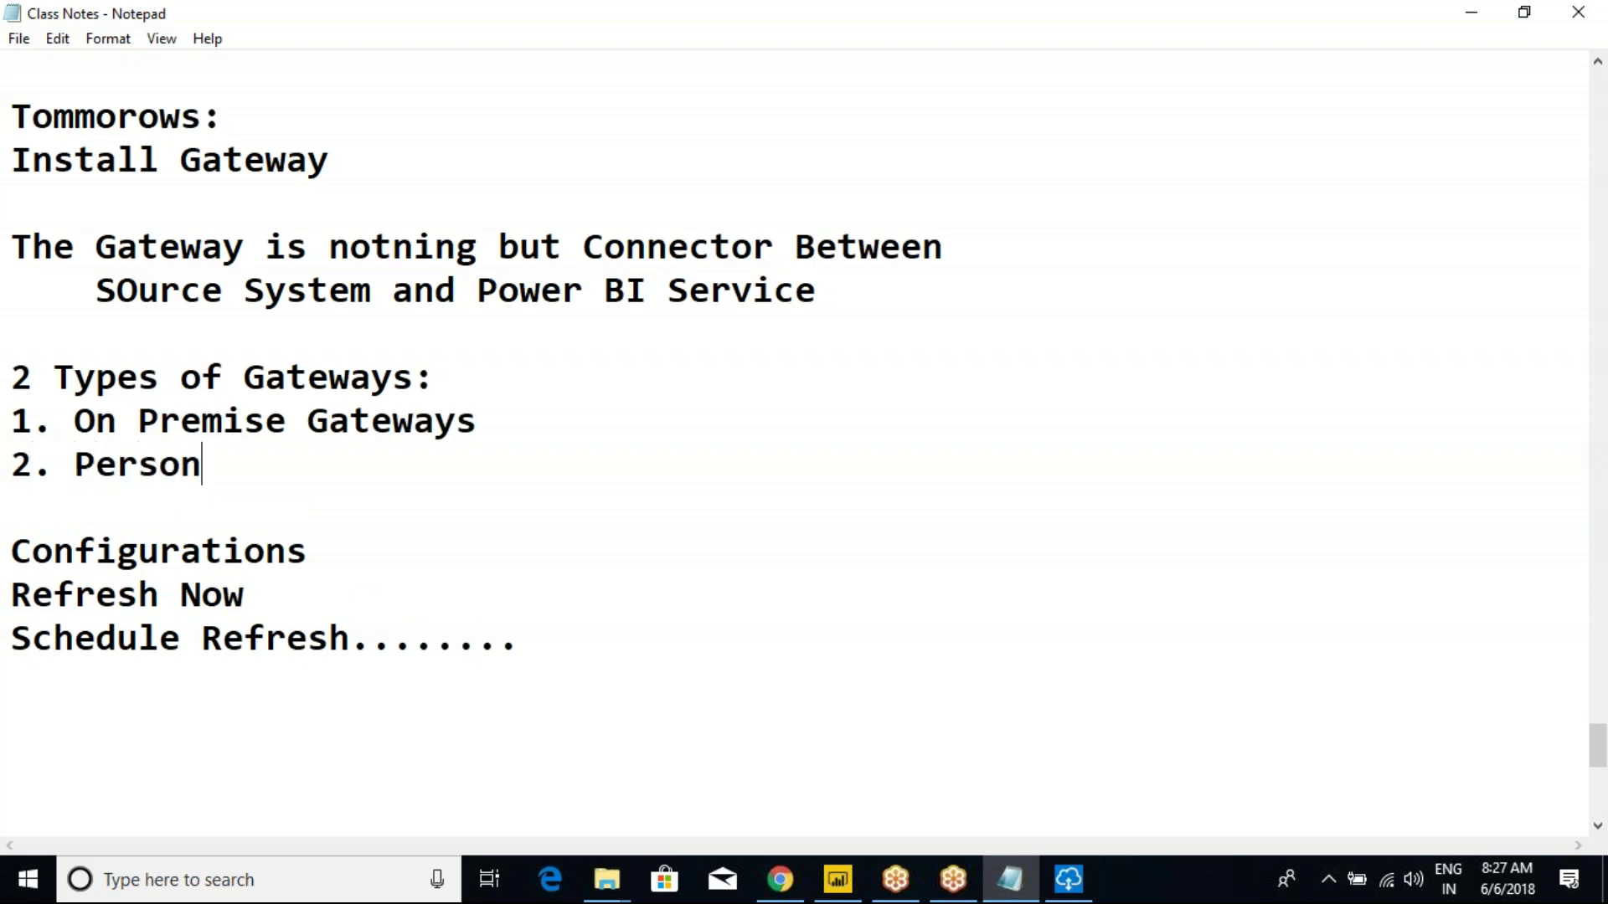
pyautogui.write('al Mode')
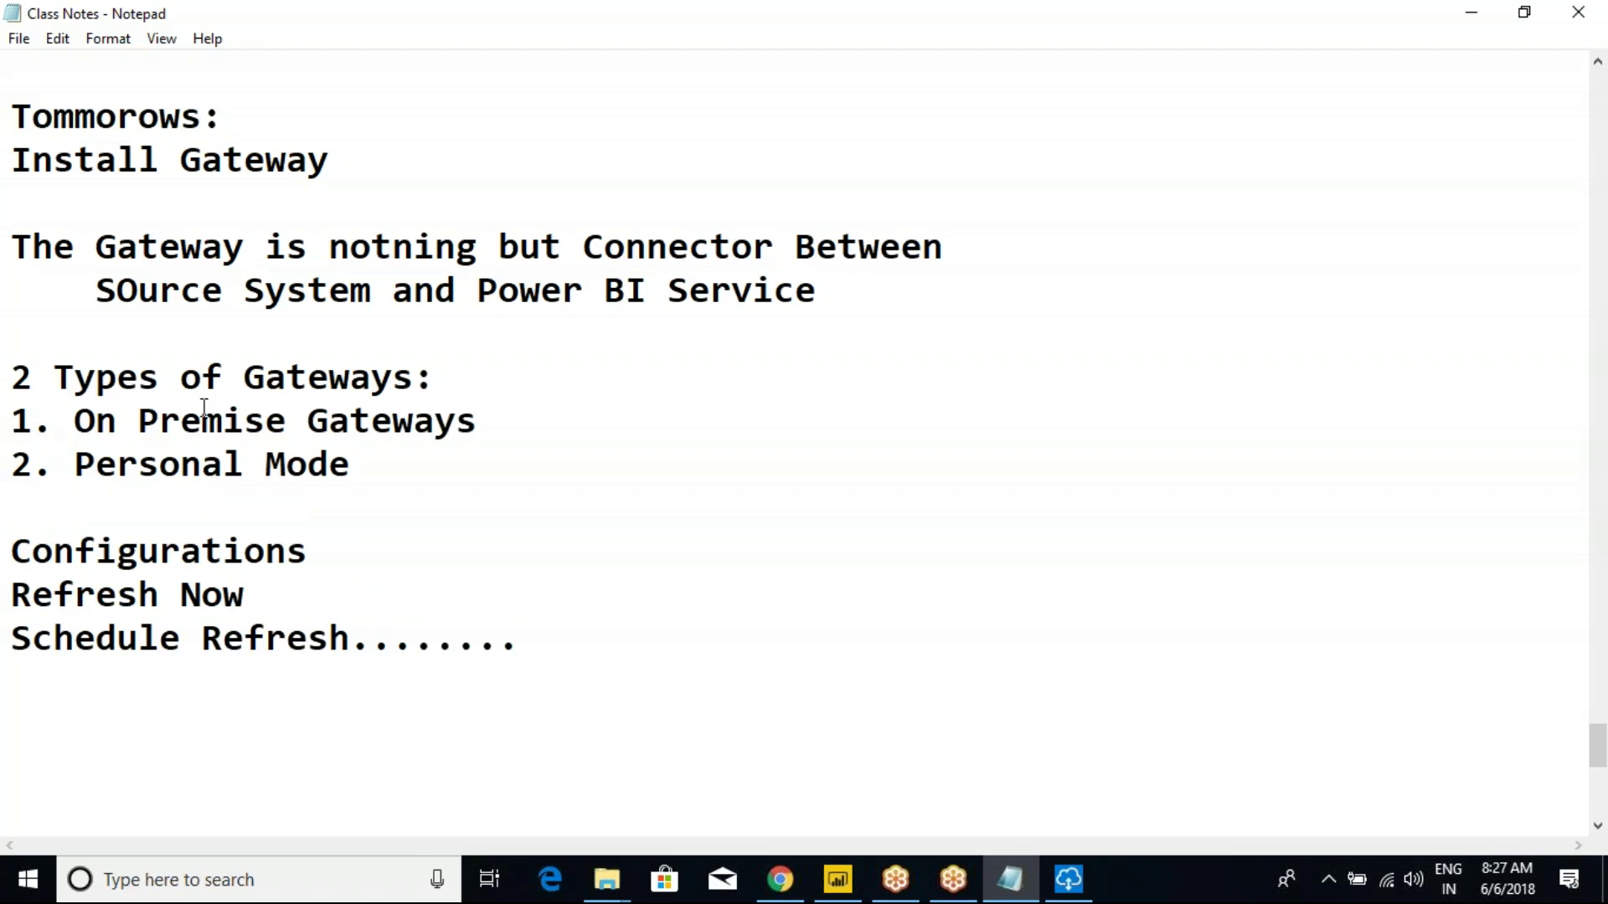
# Prefix the heading with 'There are' and underline it with a row of hyphens.
pyautogui.click(498, 421)
pyautogui.moveTo(366, 466); pyautogui.dragTo(13, 383)
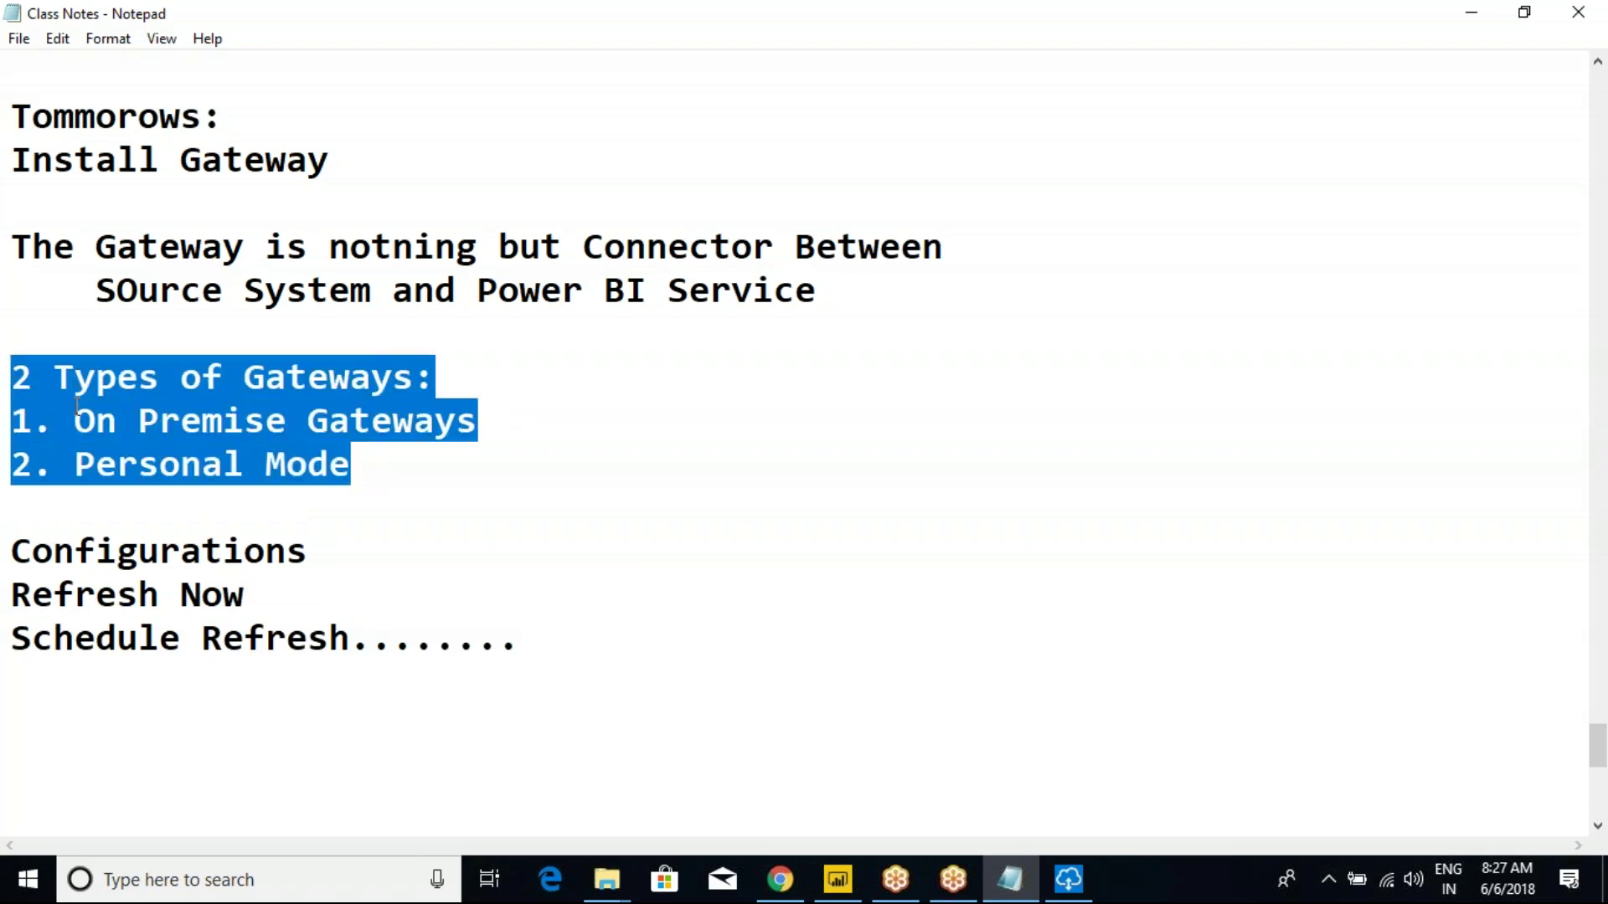
pyautogui.click(134, 409)
pyautogui.click(11, 379)
pyautogui.write('There are')
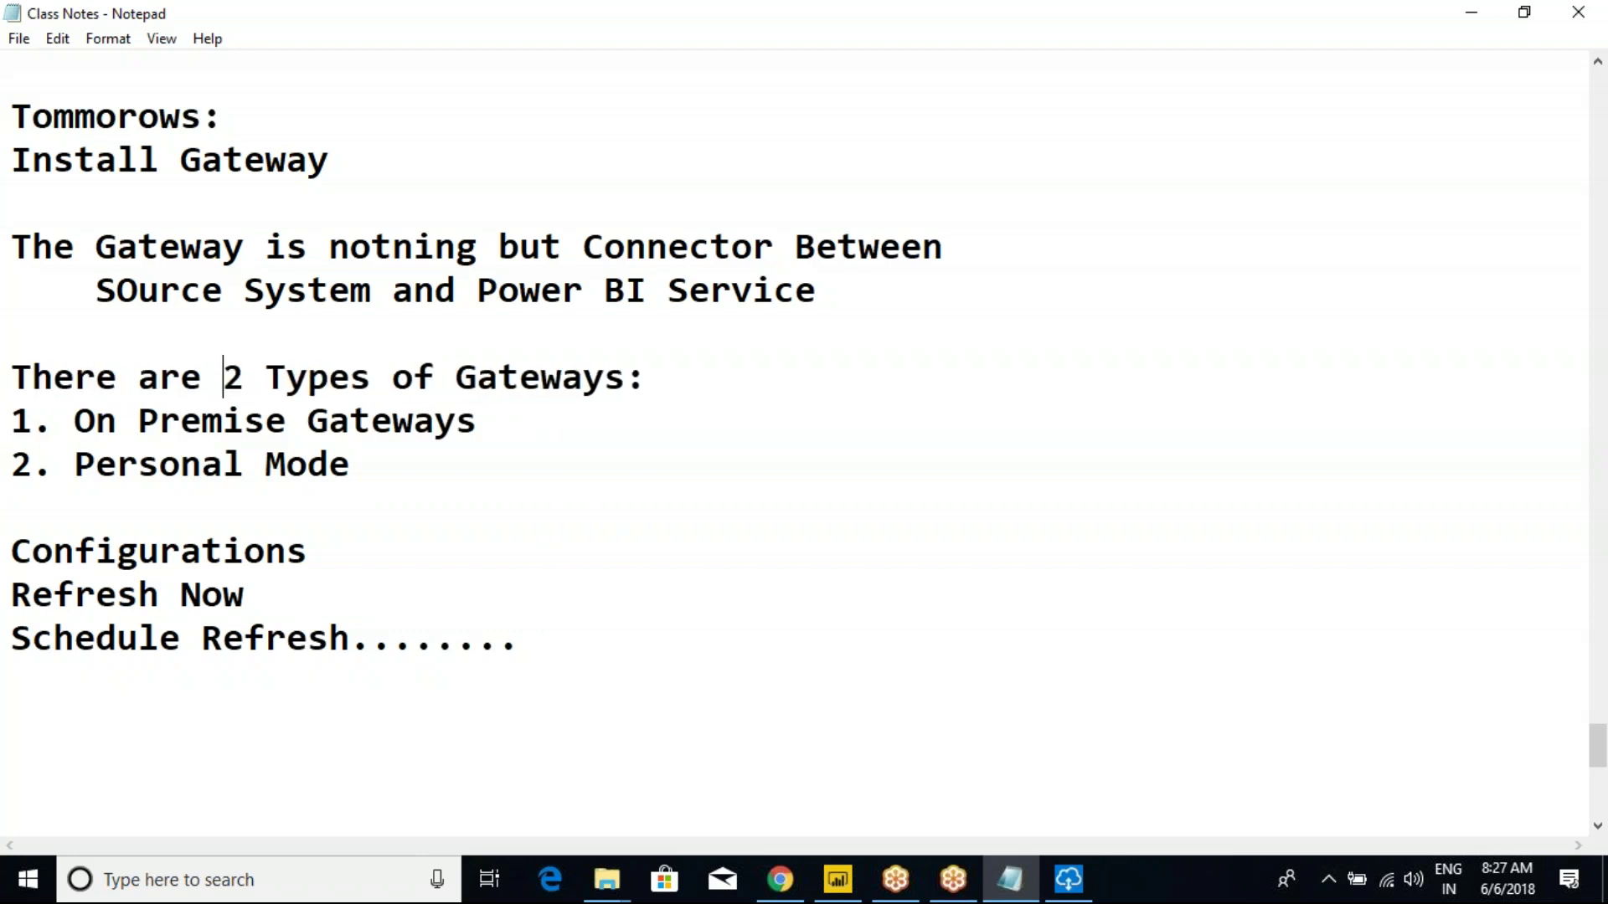
pyautogui.click(675, 369)
pyautogui.press('Return')
pyautogui.write('0')
pyautogui.press('BackSpace')
pyautogui.write('------------------------------')
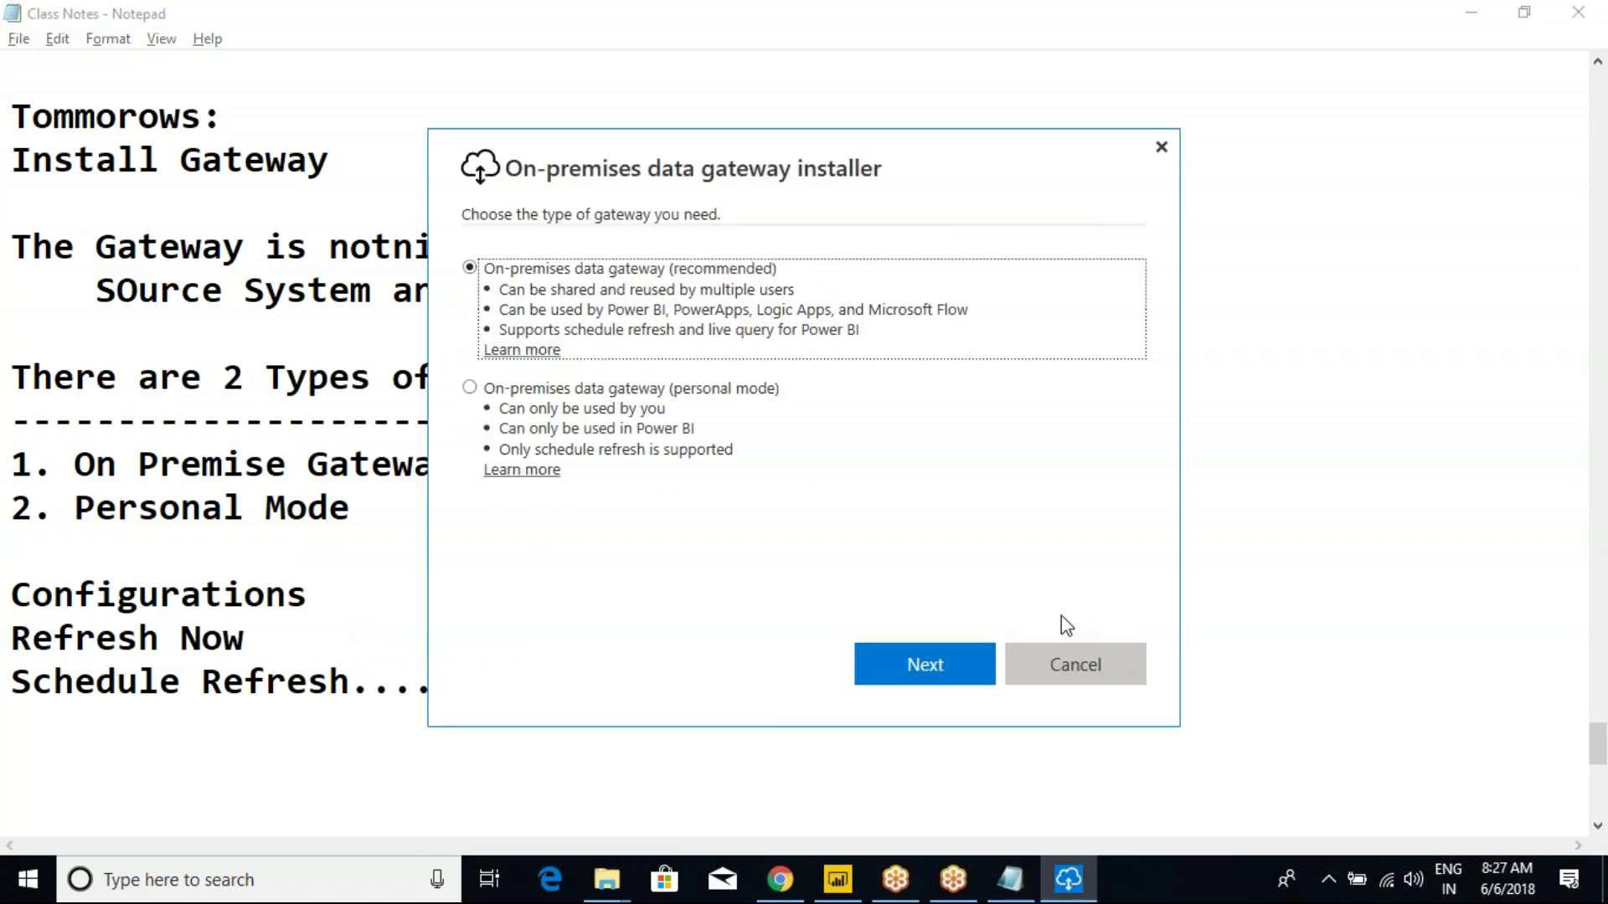
# Try installing the recommended on-premises data gateway, then open Windows search after it fails.
pyautogui.click(946, 653)
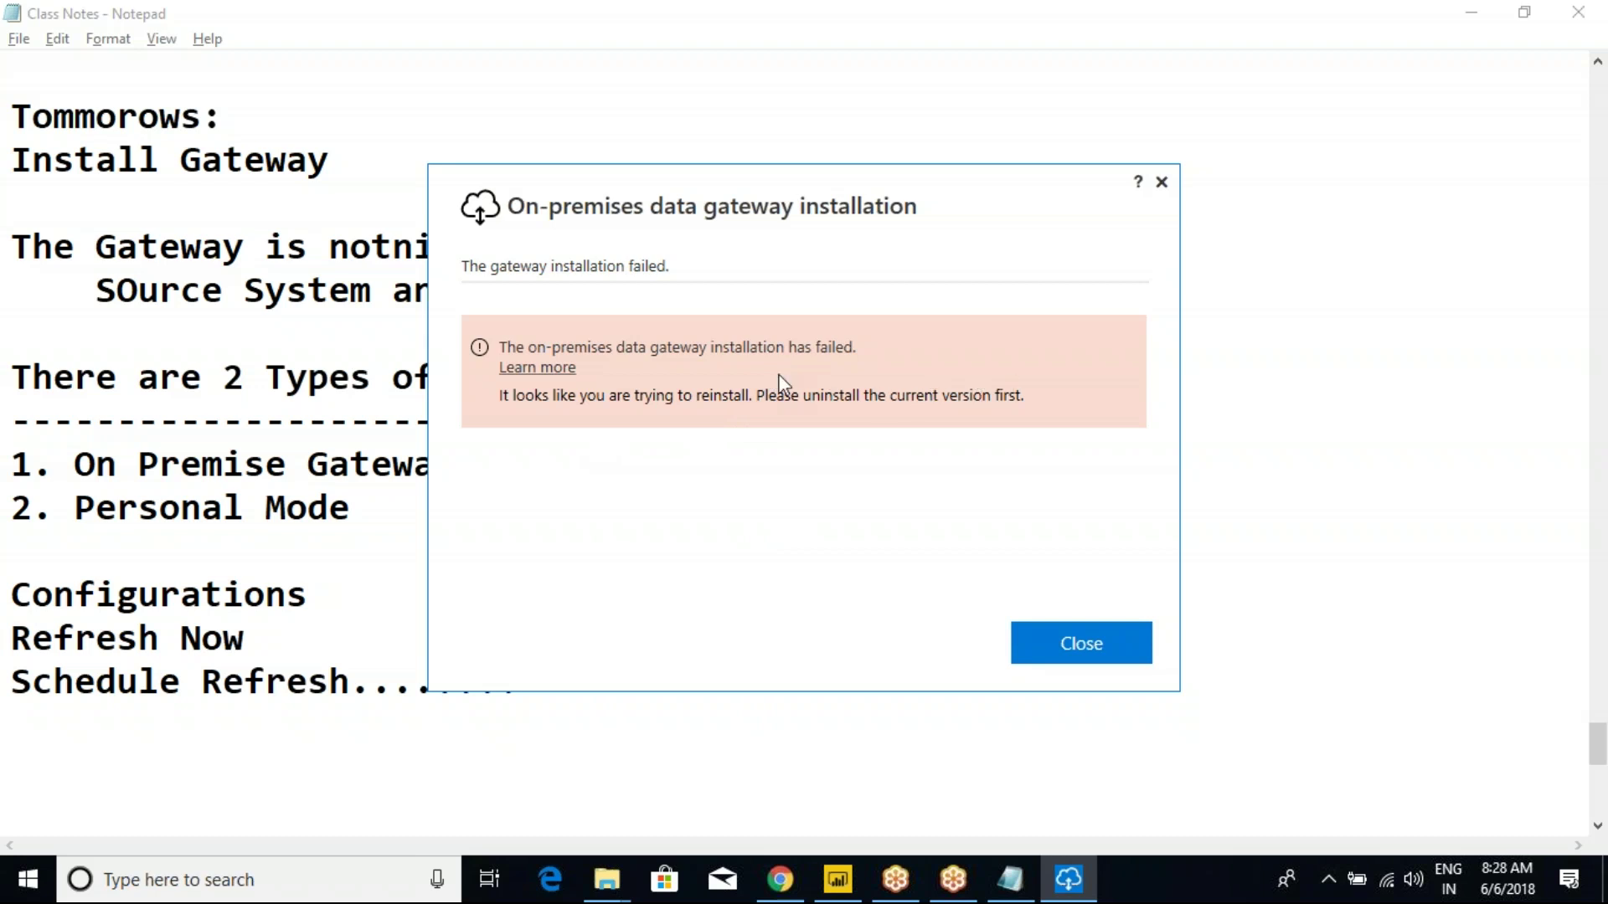
pyautogui.press('super')
# Uninstall the On-premises data gateway through Control Panel's installed programs list.
pyautogui.write('con')
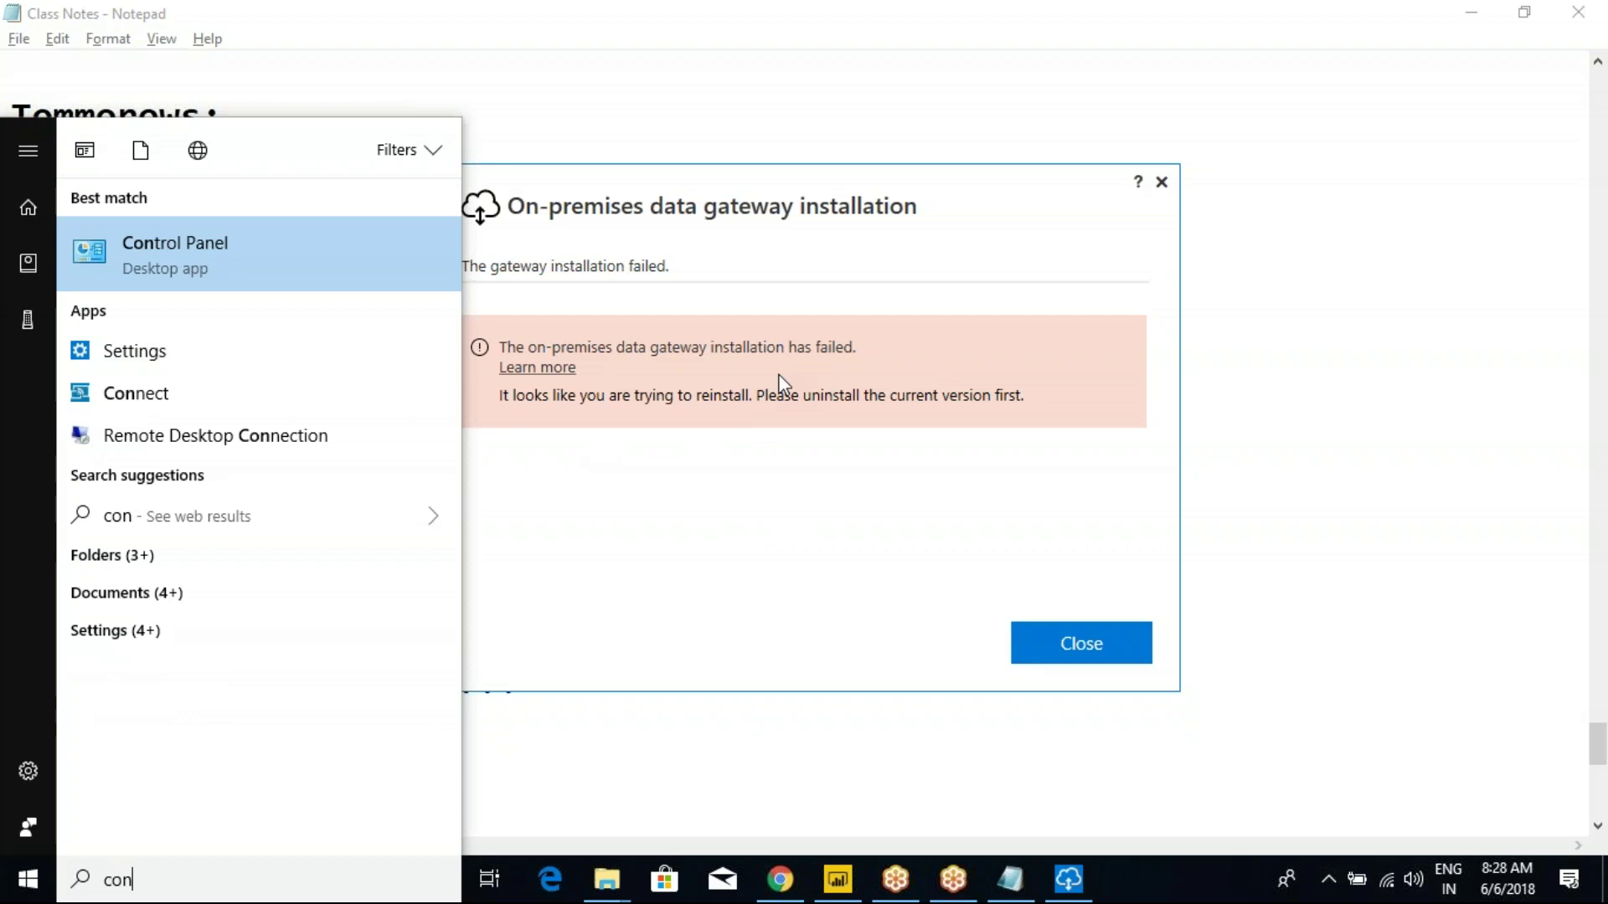
pyautogui.press('Return')
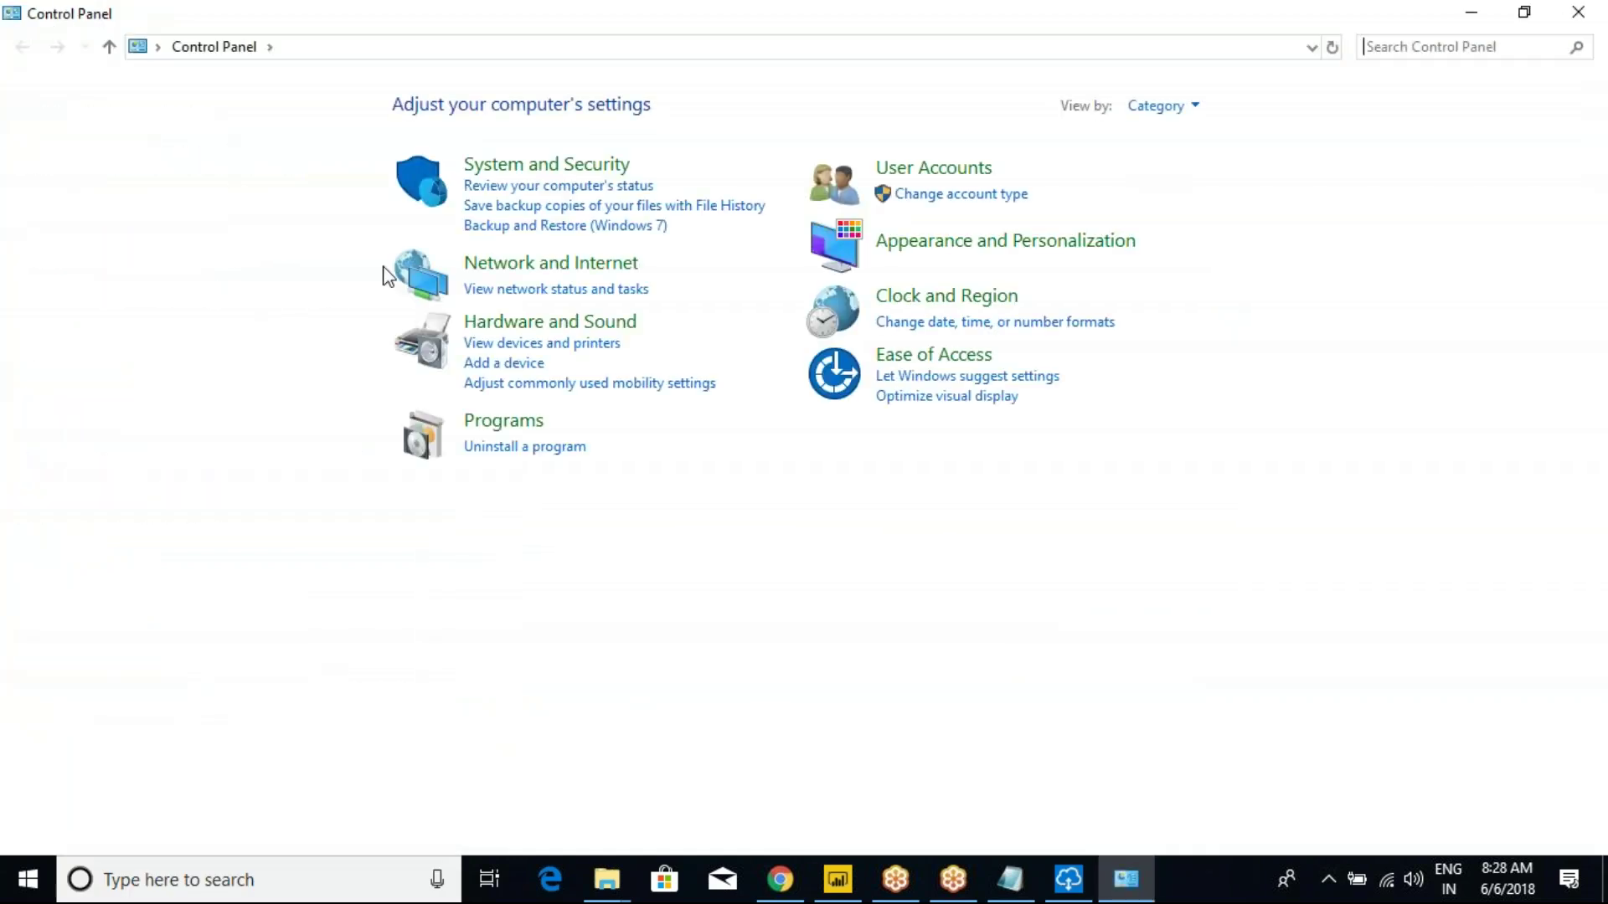
pyautogui.click(525, 447)
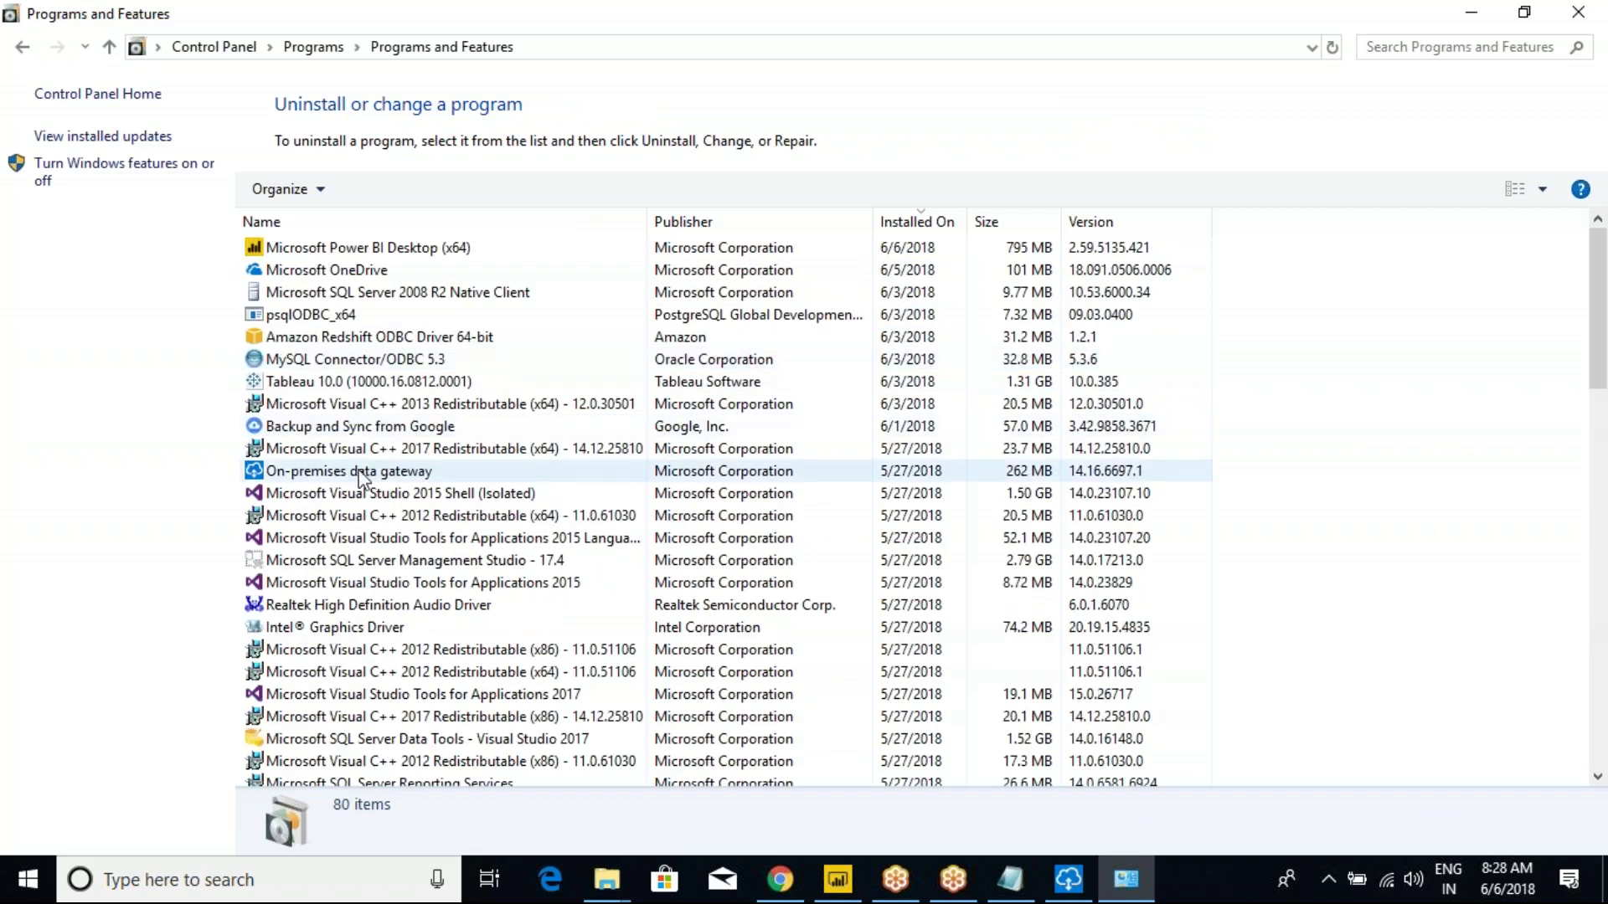
pyautogui.click(362, 476)
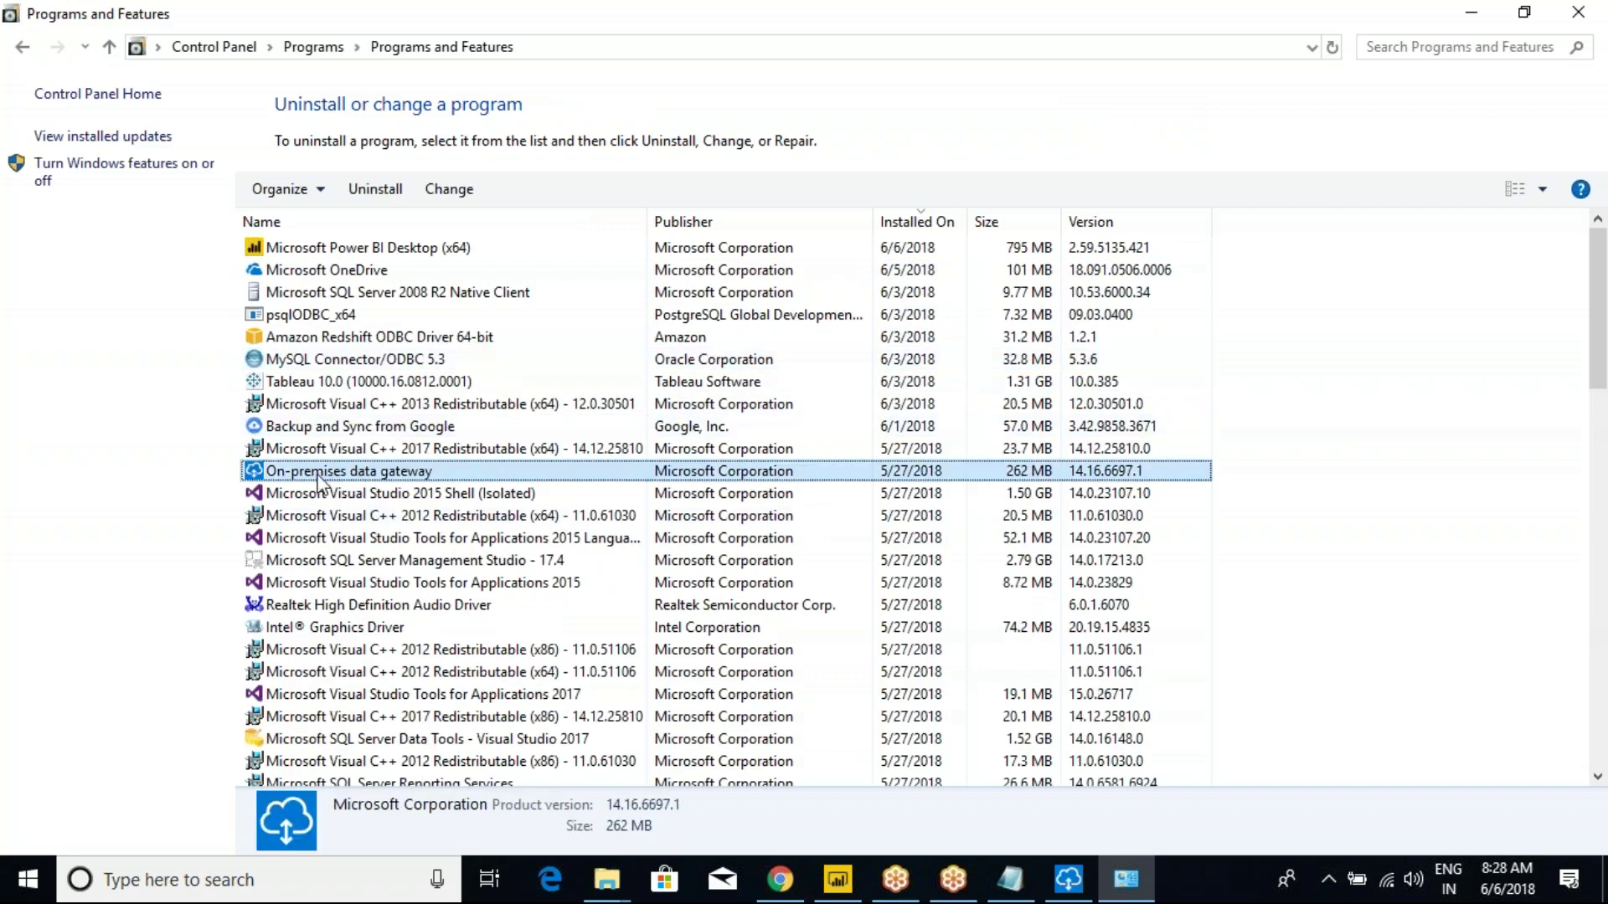
pyautogui.rightClick(318, 475)
pyautogui.click(364, 487)
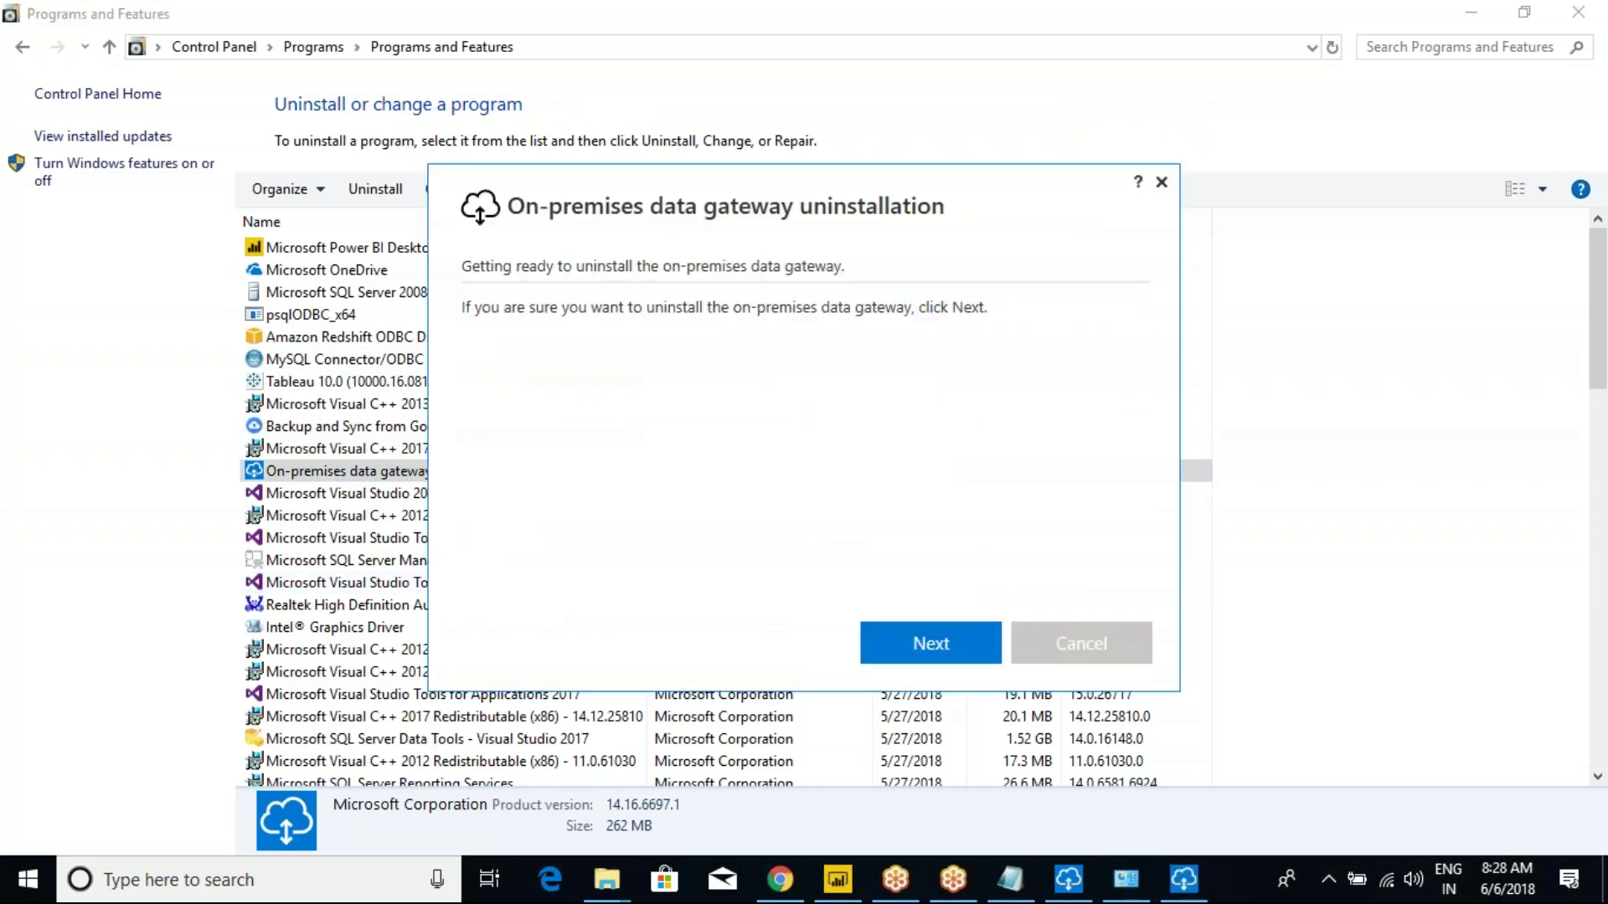
pyautogui.click(967, 641)
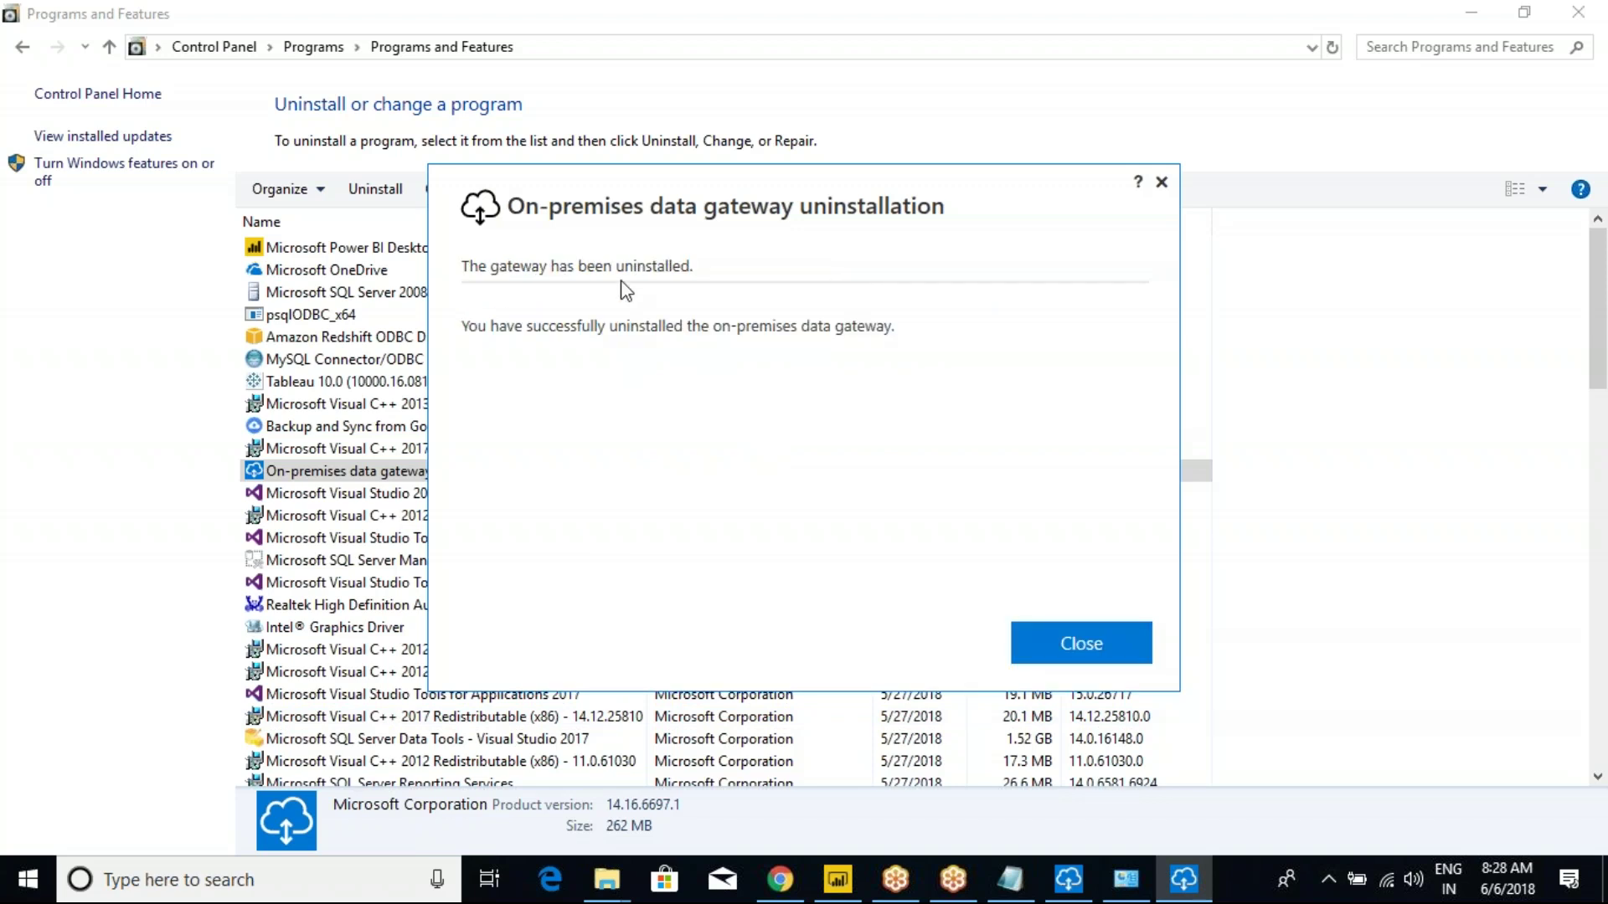
# Close the uninstall notice, refresh the programs list, and dismiss the failed-install message.
pyautogui.click(1104, 653)
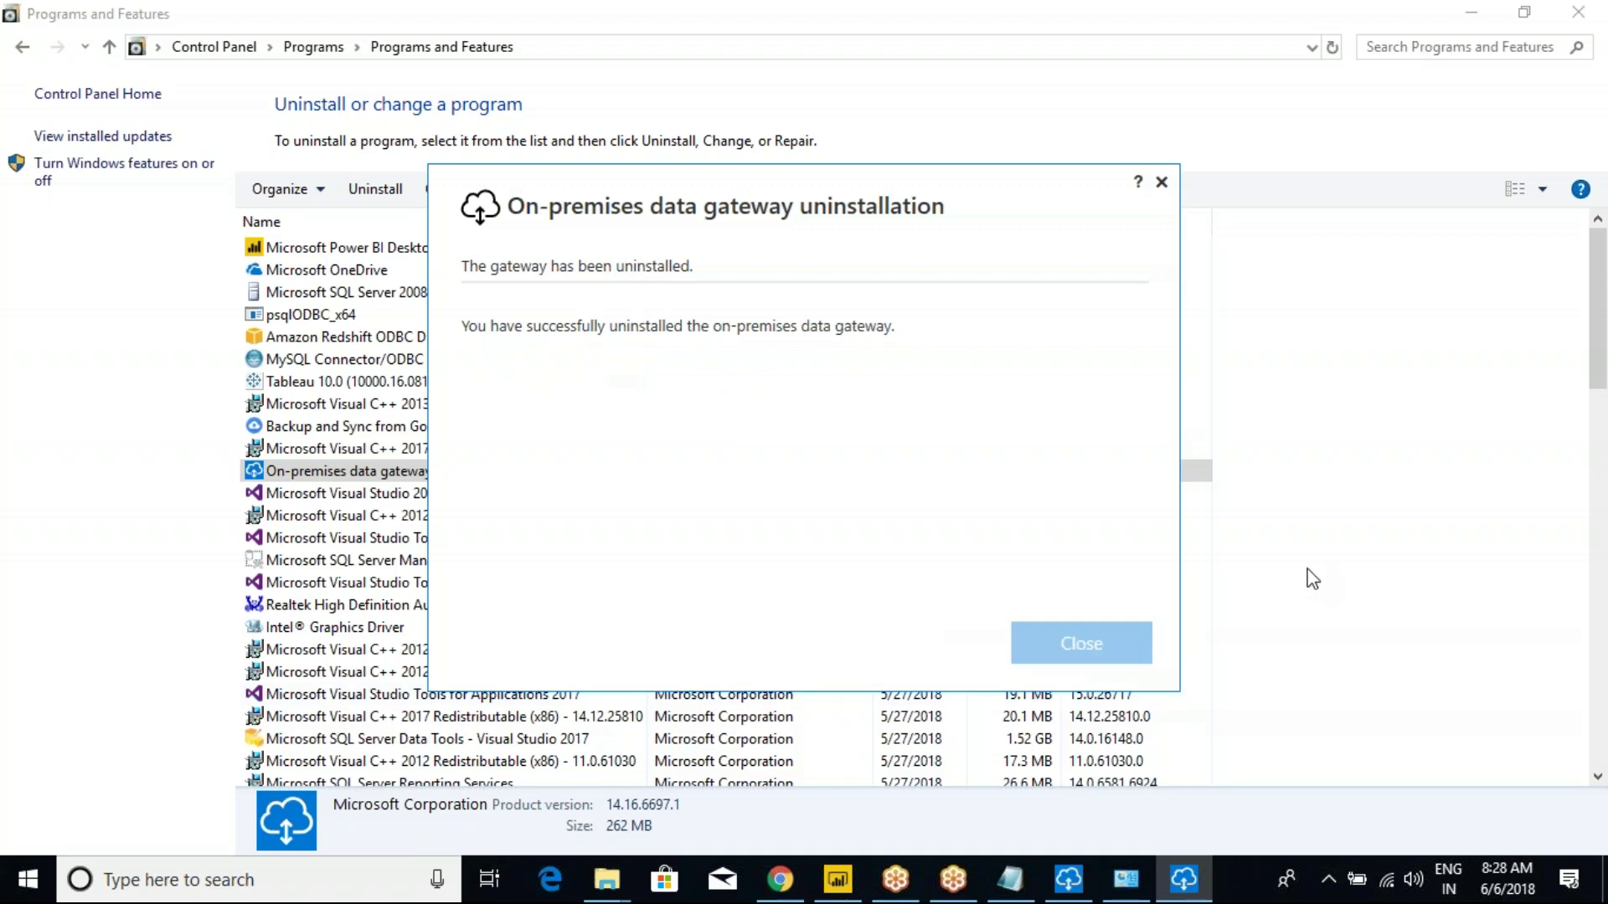
pyautogui.rightClick(1337, 488)
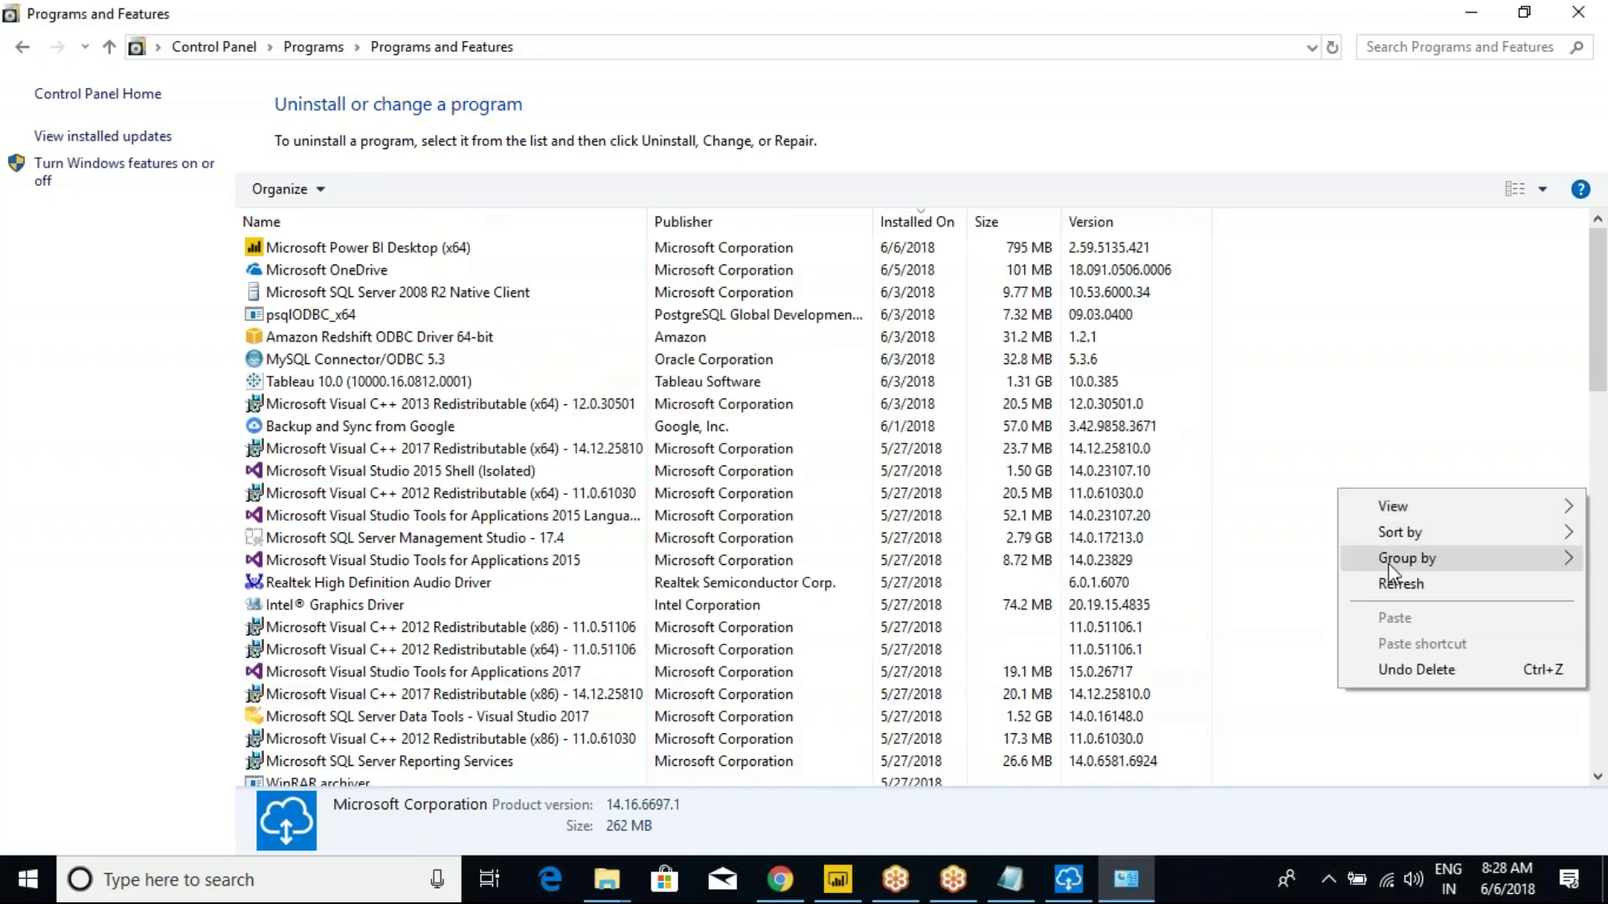
pyautogui.click(1406, 586)
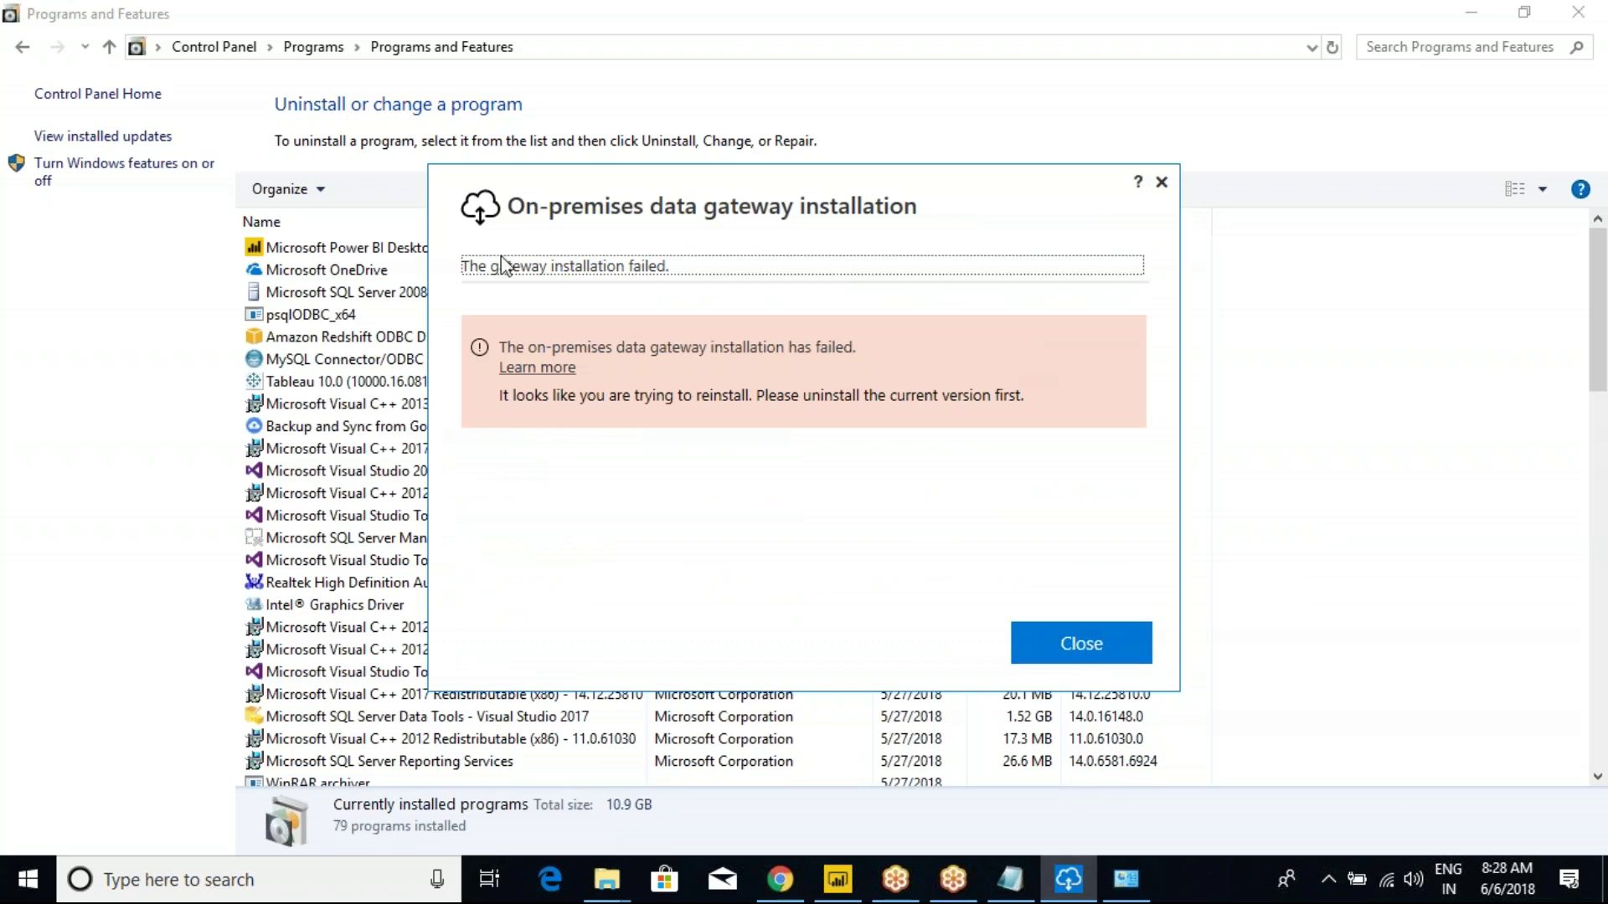
pyautogui.click(1074, 640)
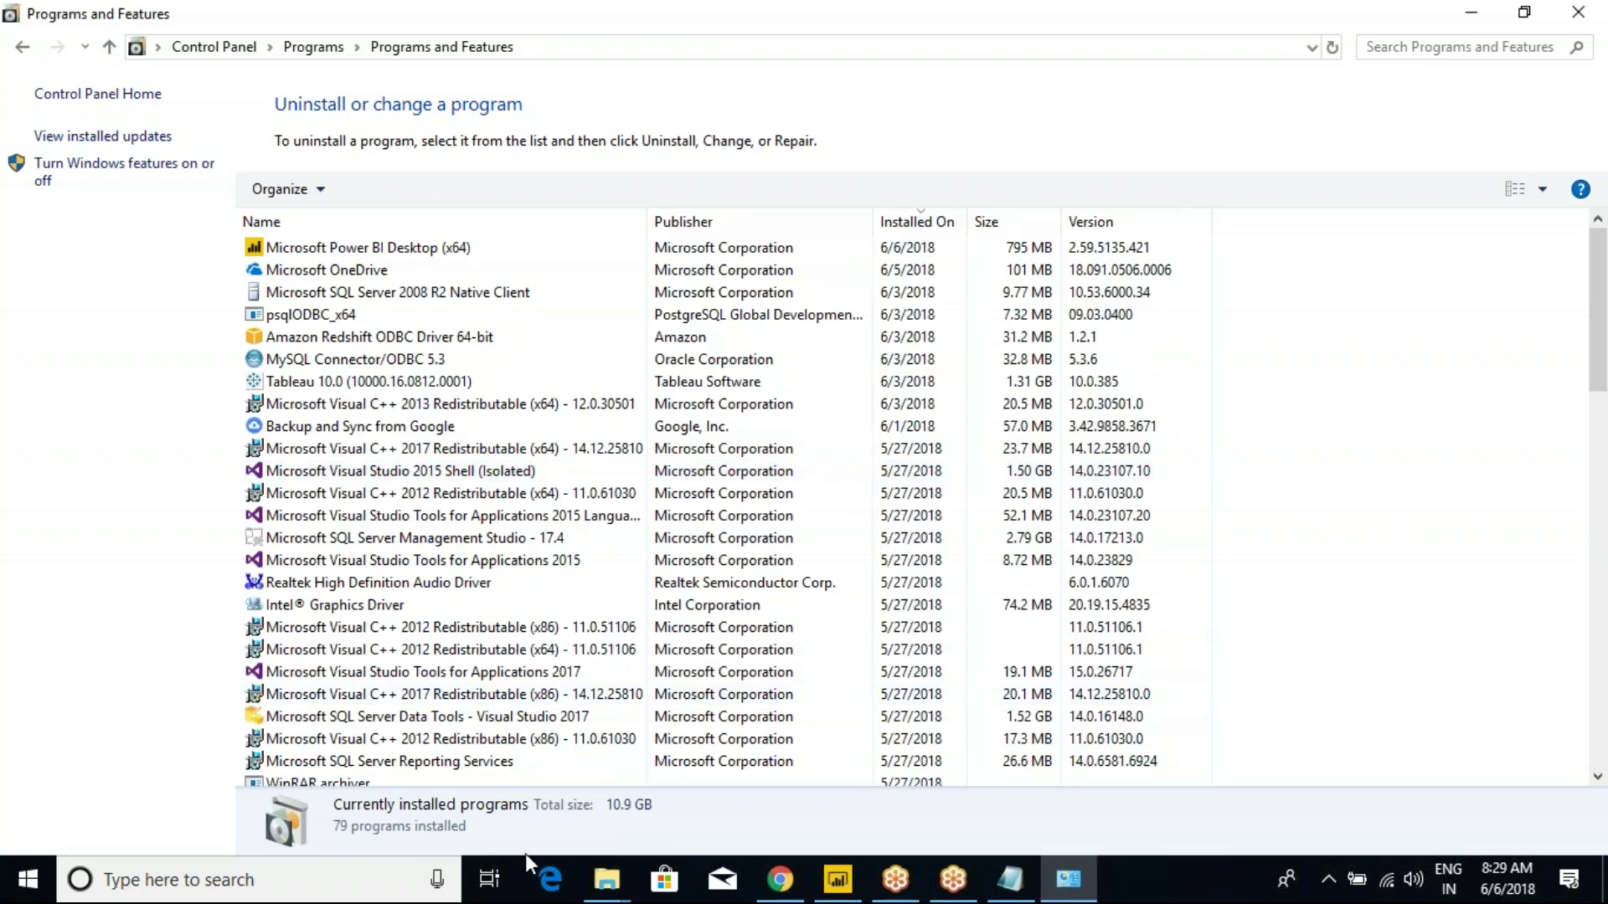
# Launch PowerBIGatewayInstaller from the Downloads folder.
pyautogui.moveTo(620, 867)
pyautogui.click(928, 775)
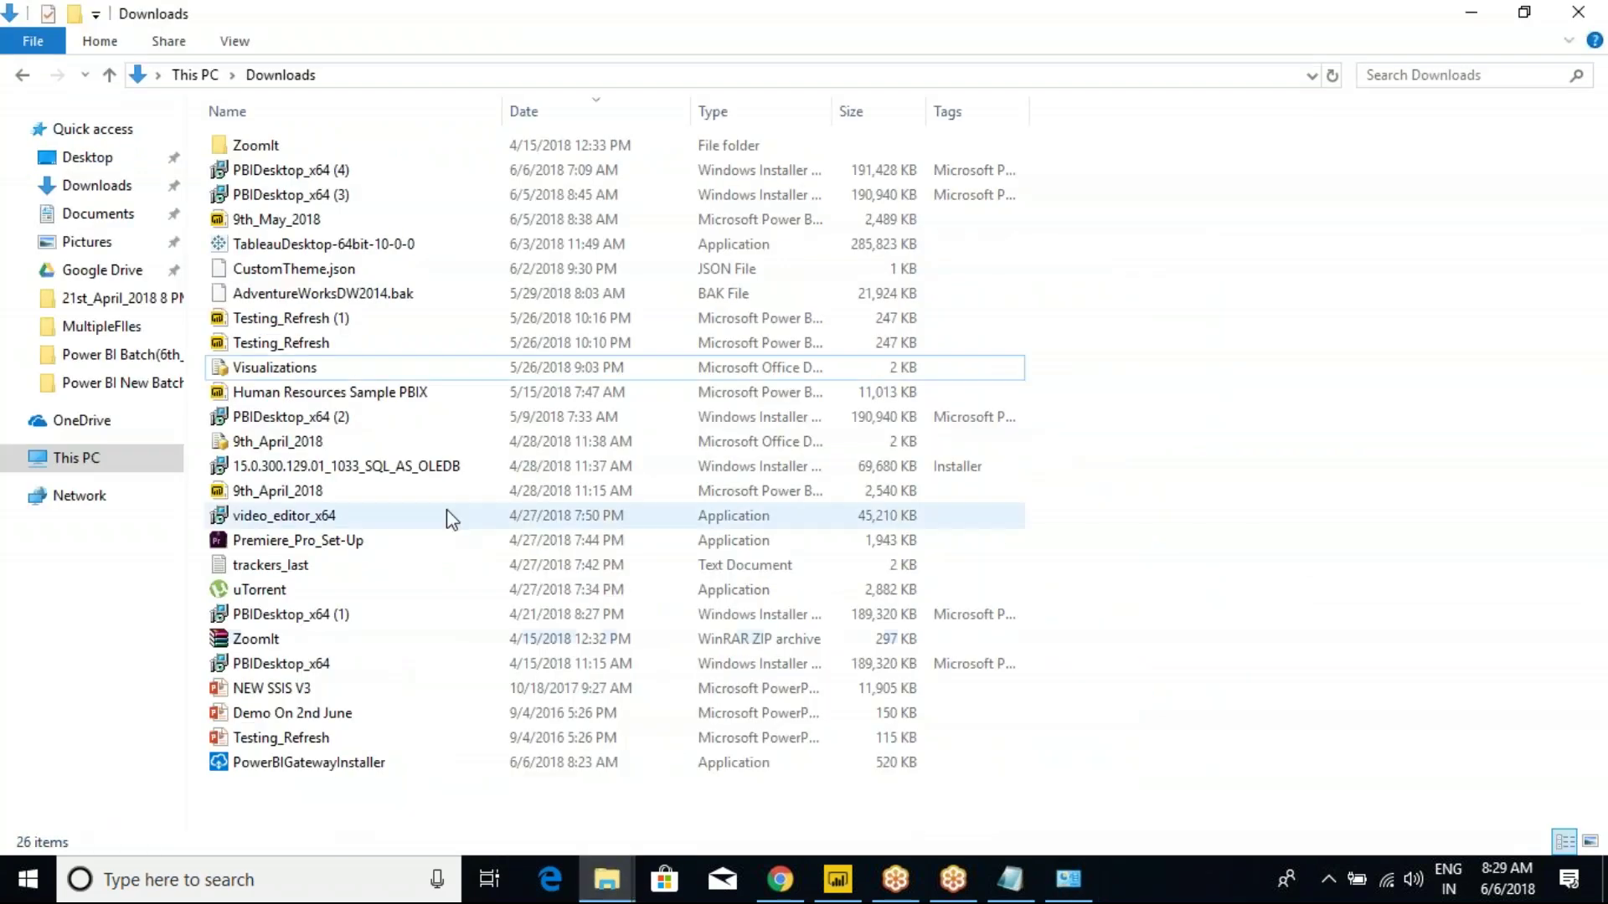
pyautogui.click(308, 764)
pyautogui.doubleClick(306, 765)
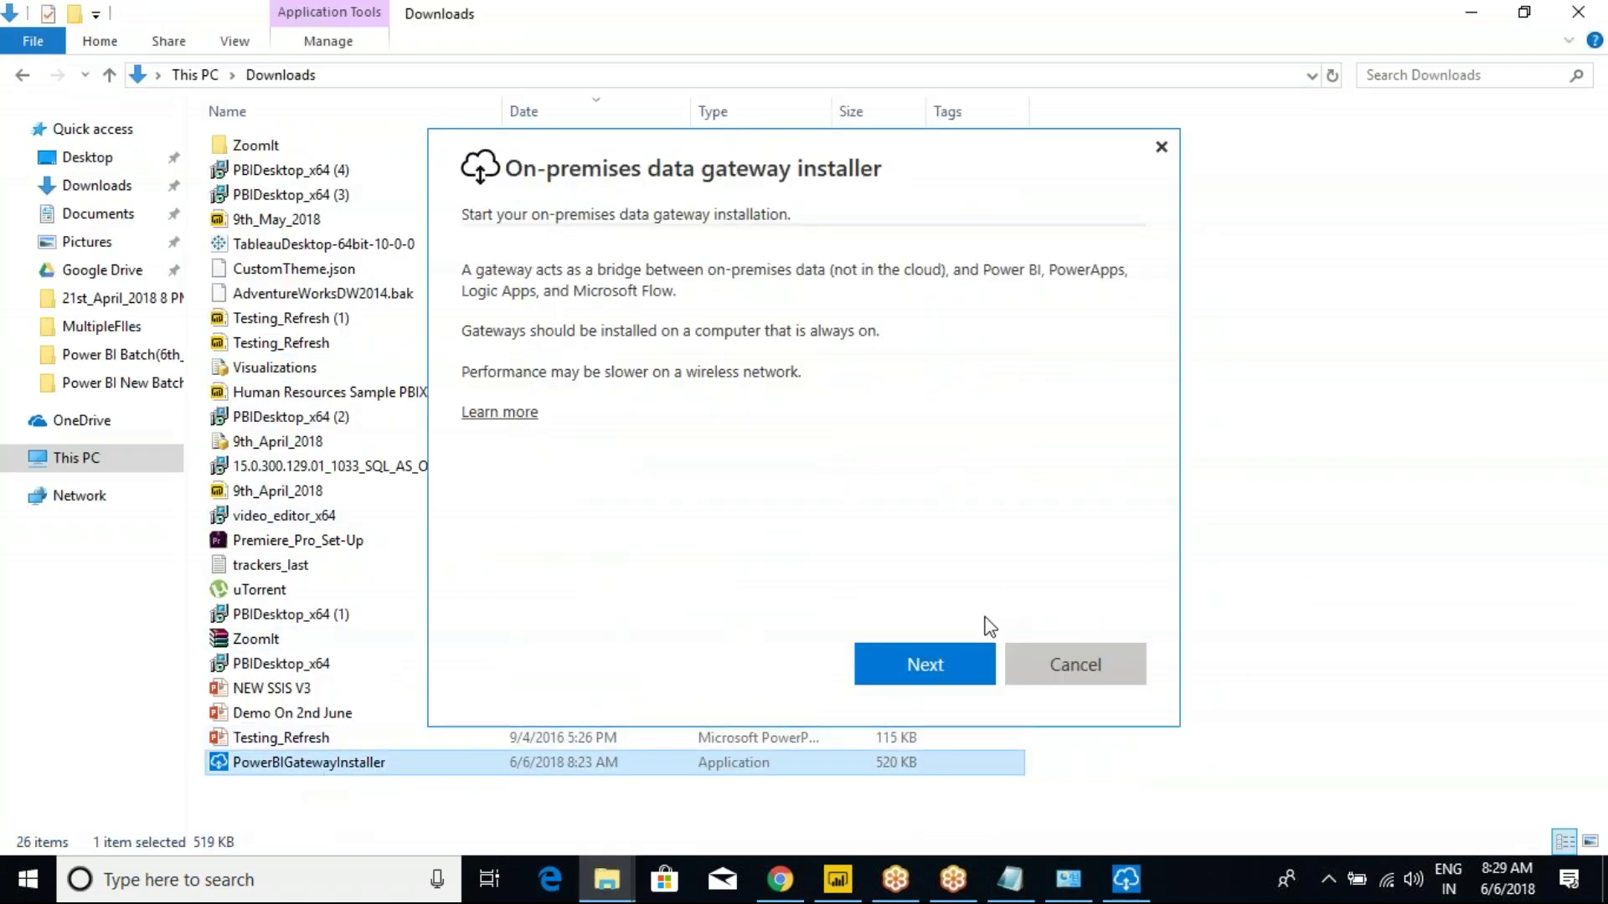
# Pass the welcome page and start installing the recommended on-premises data gateway.
pyautogui.click(921, 651)
pyautogui.click(912, 650)
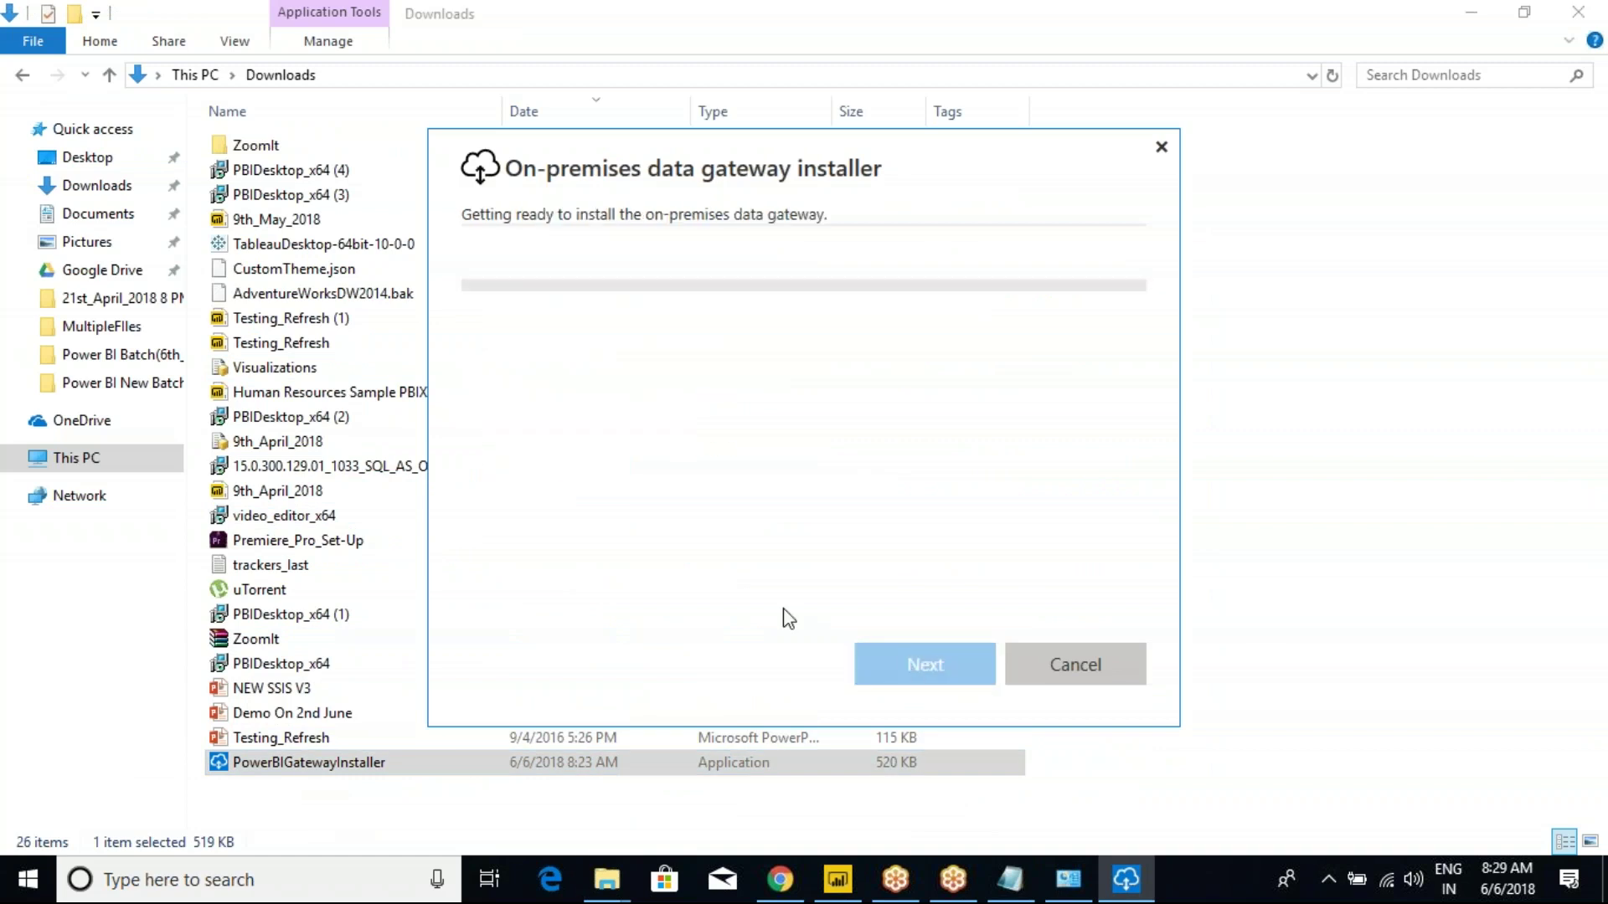
pyautogui.click(837, 880)
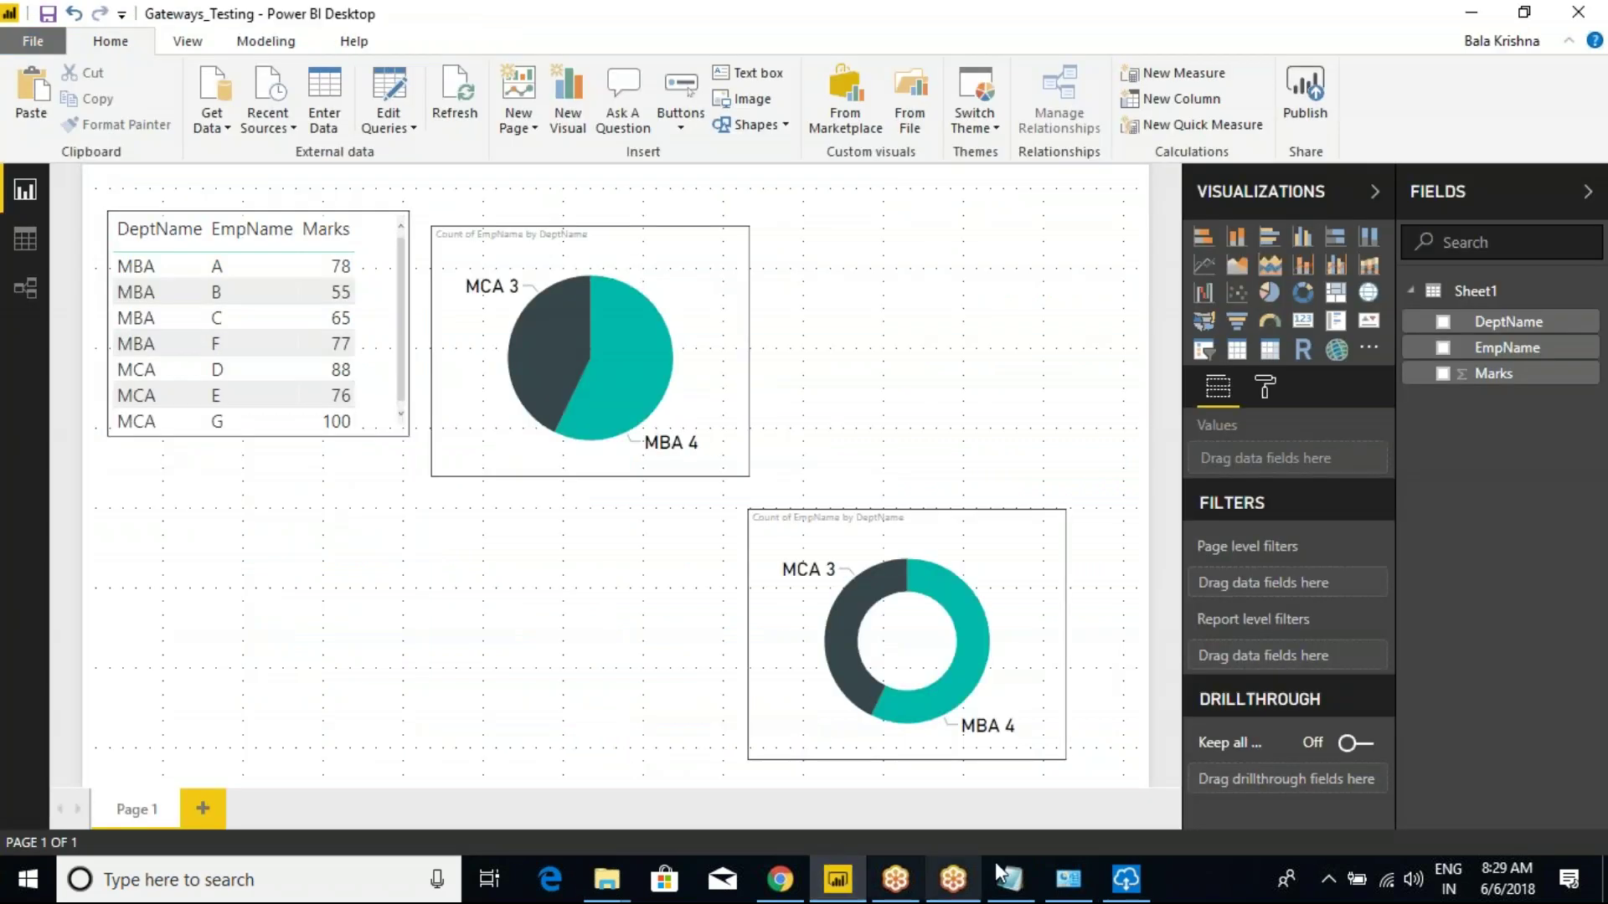
pyautogui.click(1122, 884)
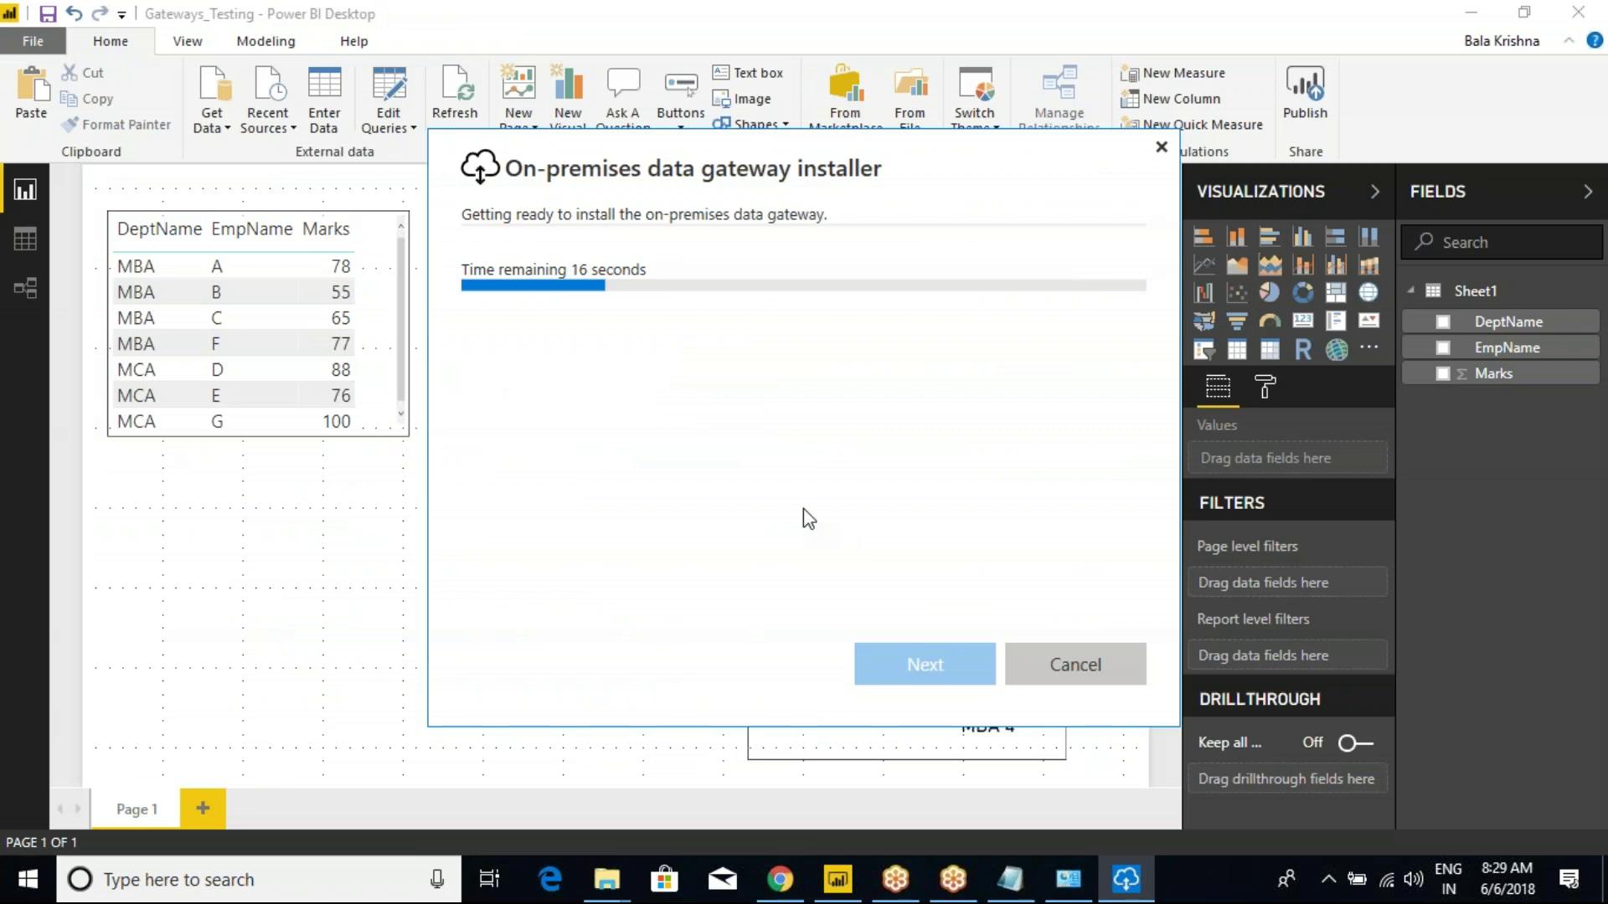
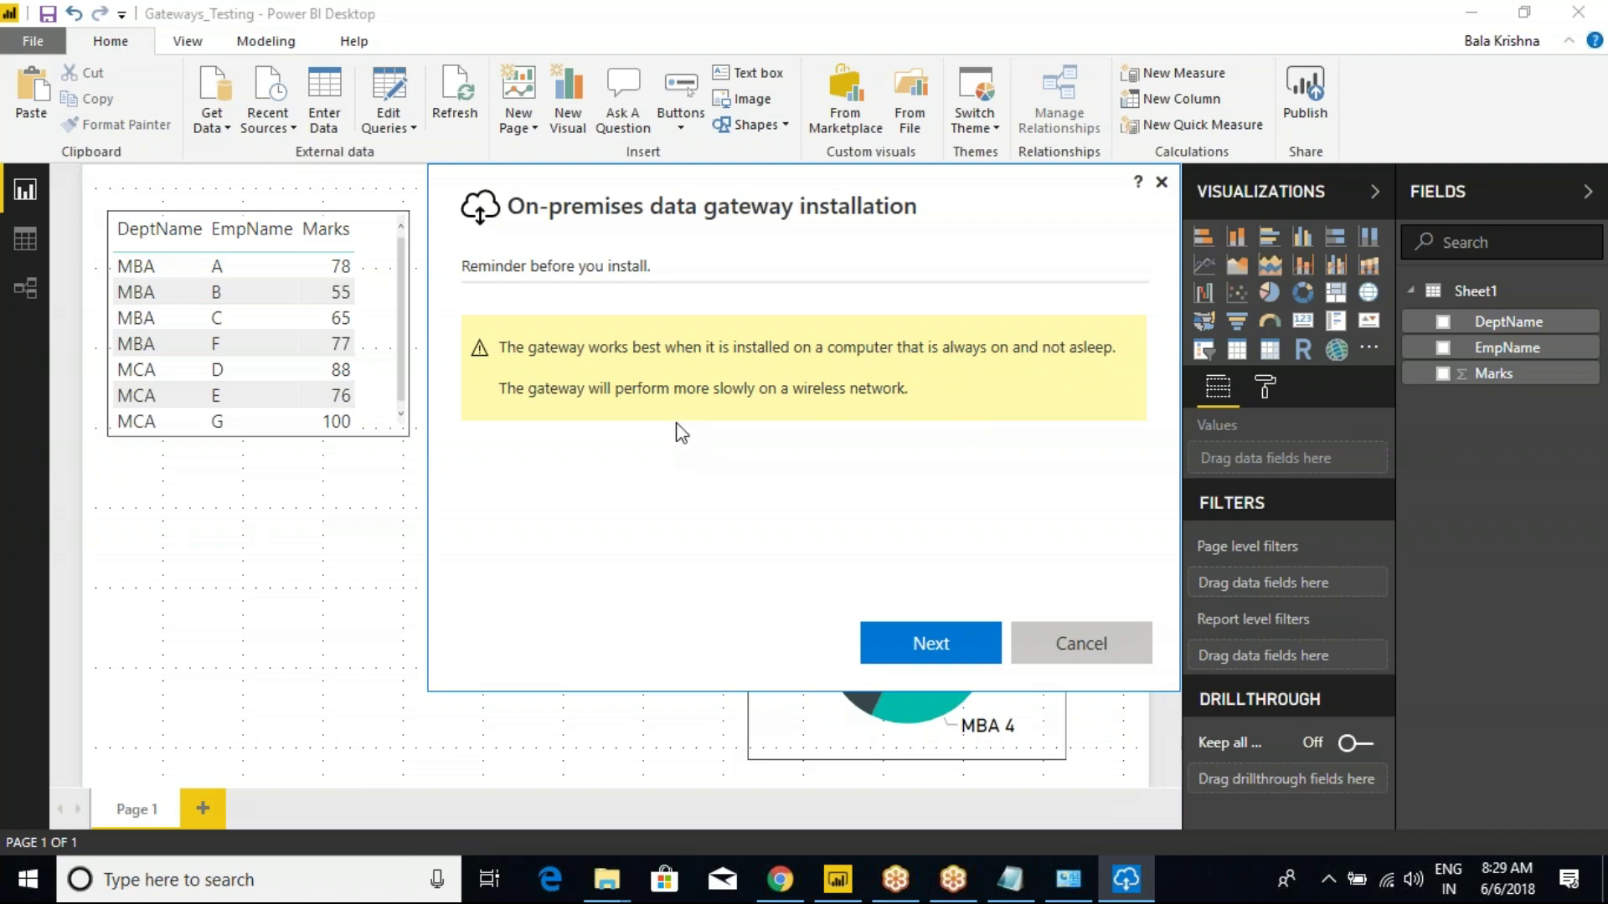
# Accept the terms of use and install the on-premises data gateway to the default location.
pyautogui.click(895, 654)
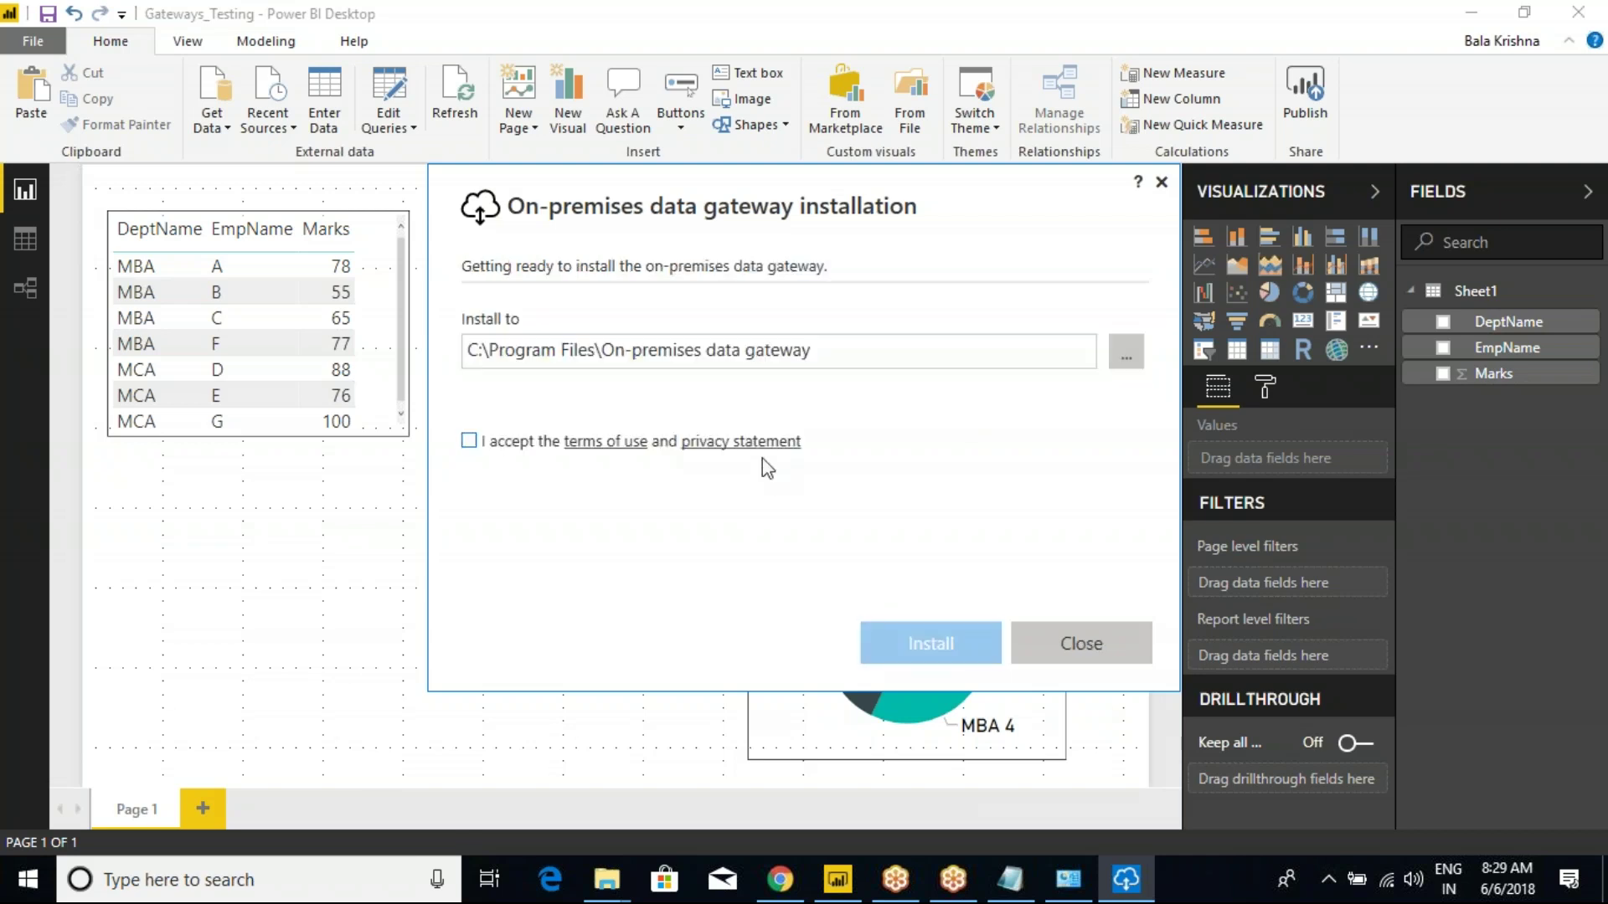
pyautogui.click(469, 441)
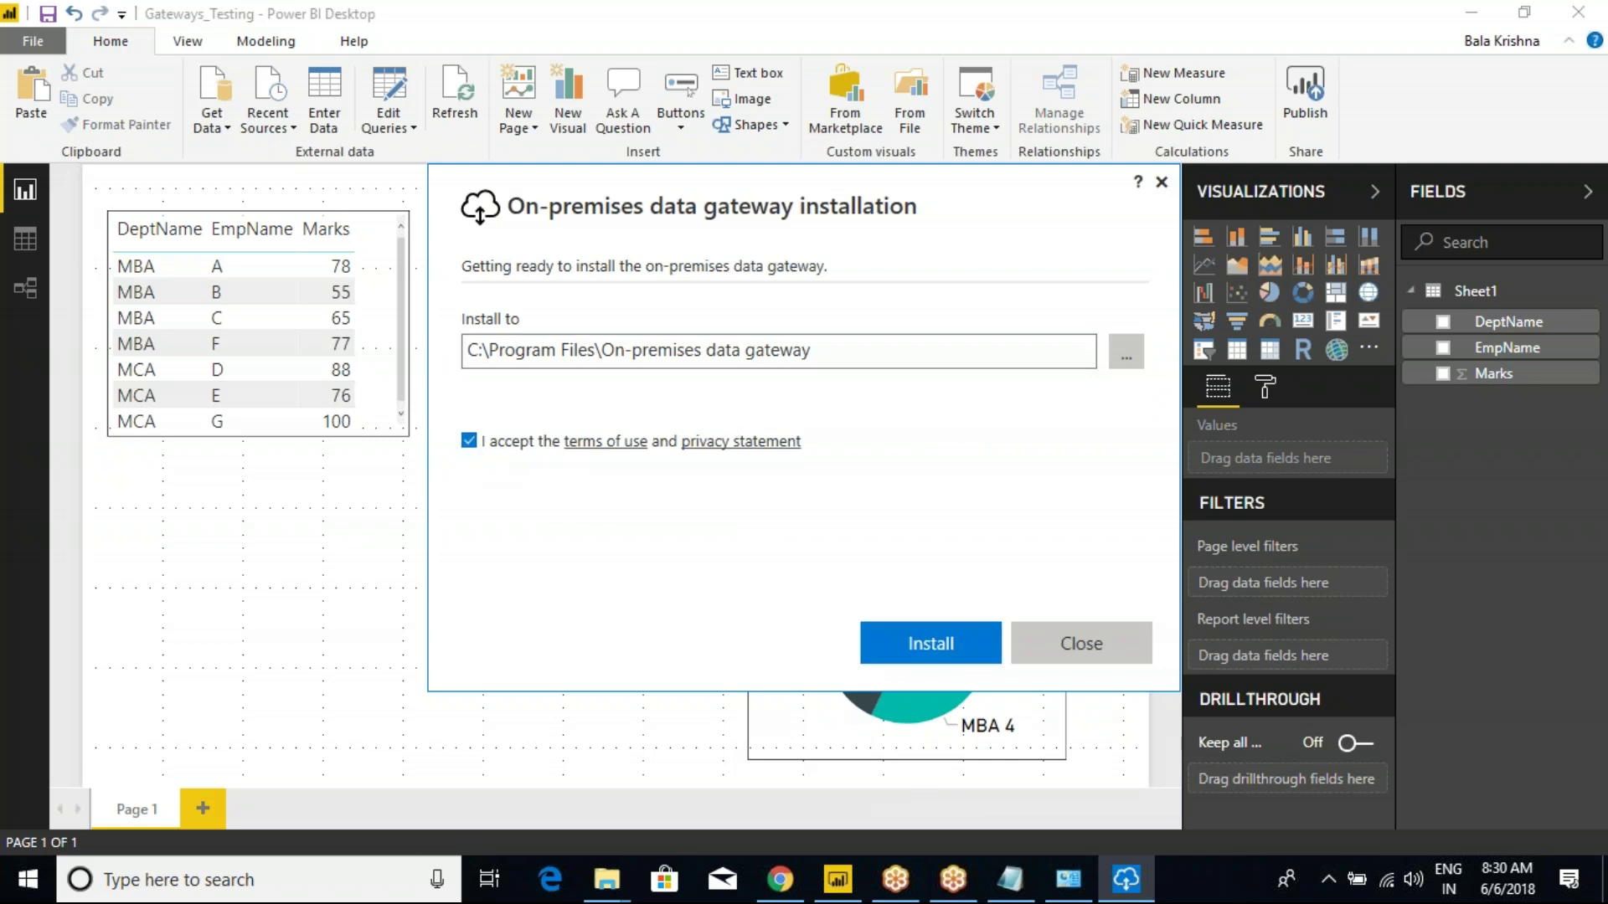
pyautogui.click(913, 639)
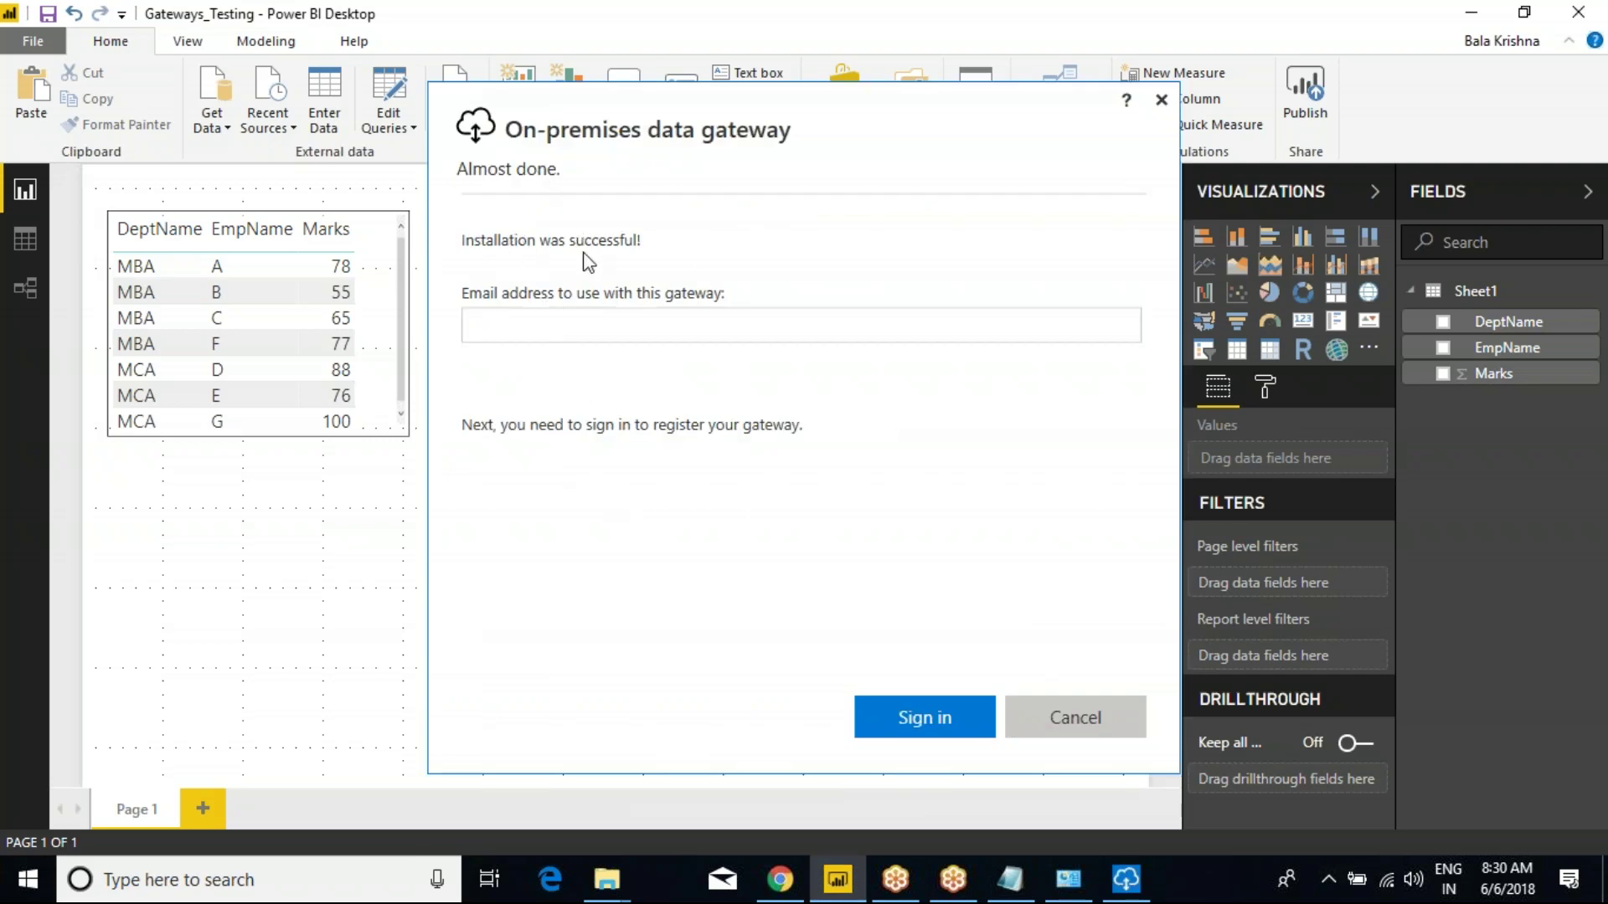
# Sign in to the gateway installer with the account e-mail and password.
pyautogui.click(592, 328)
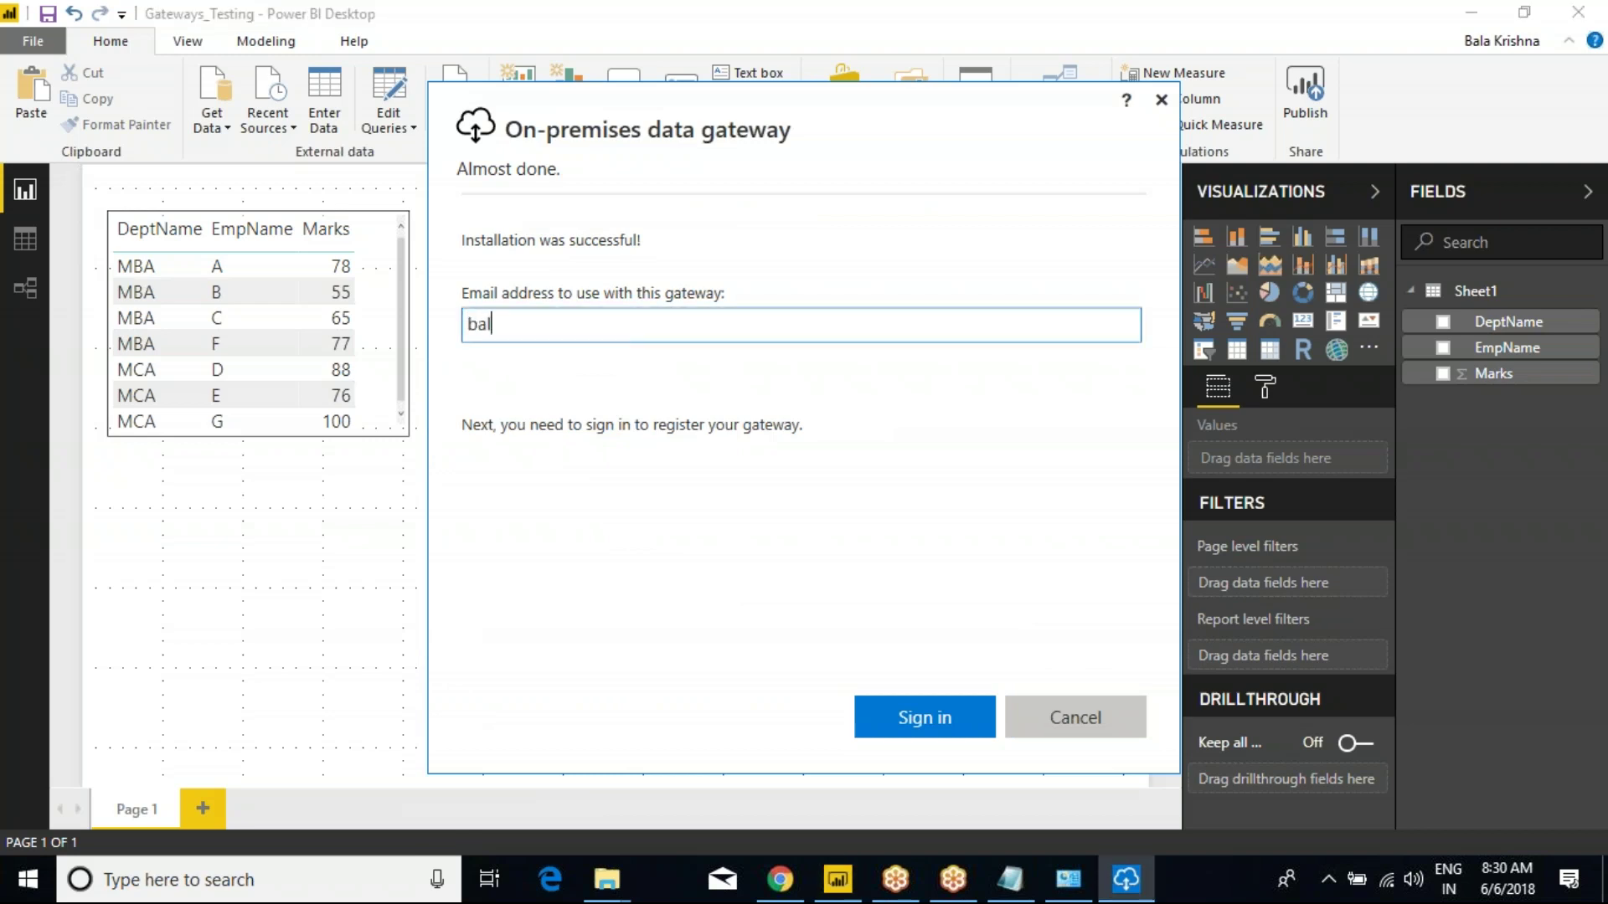
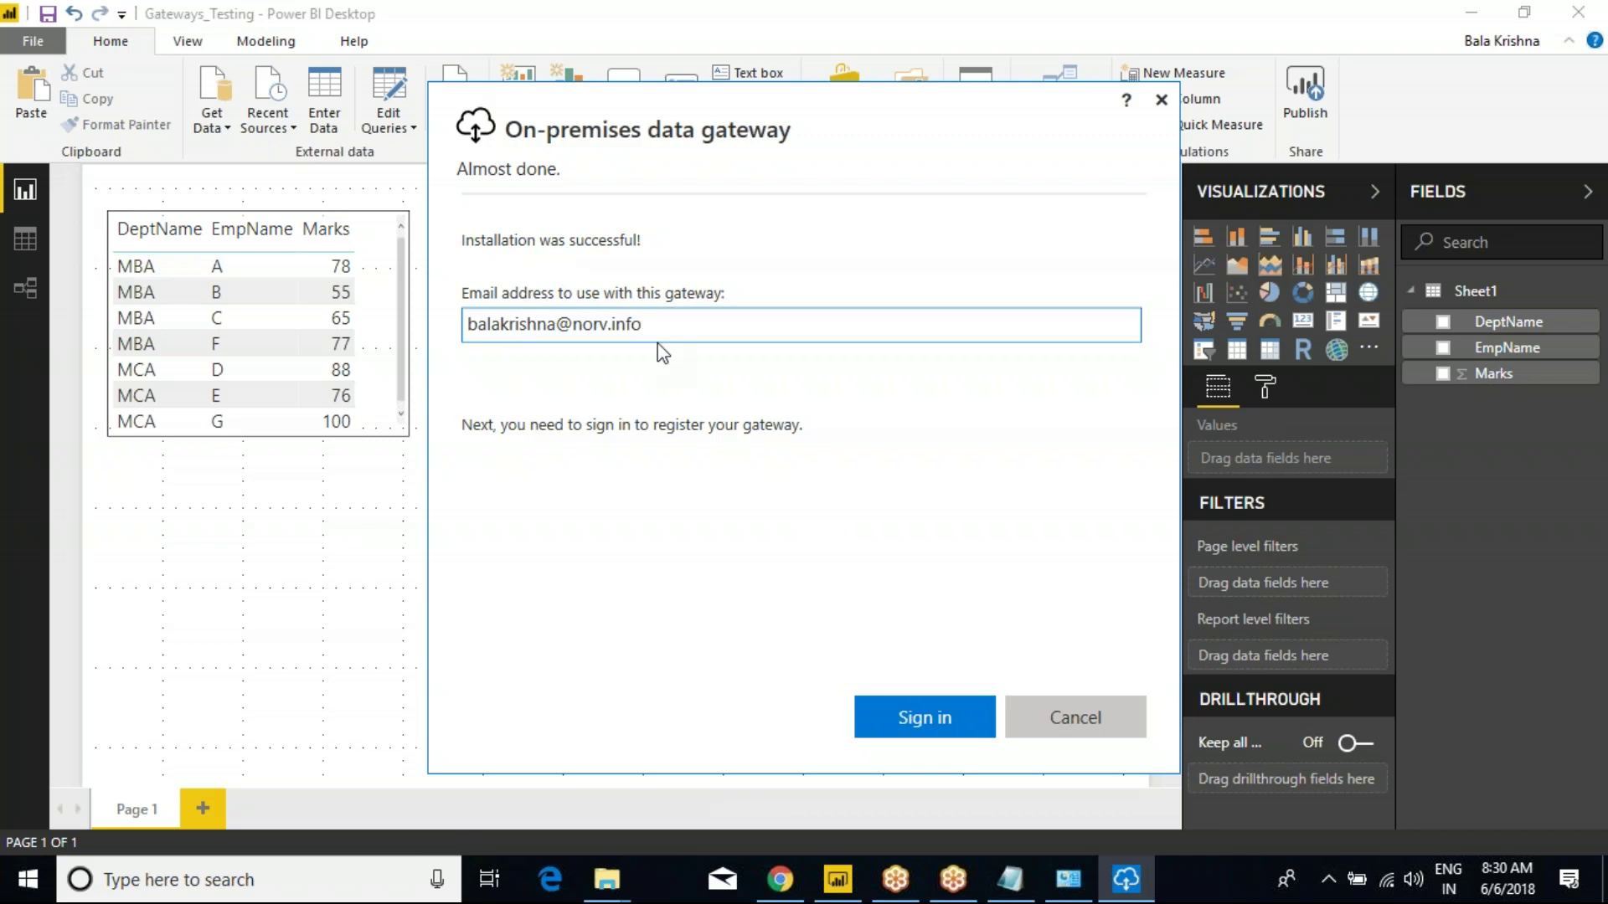
pyautogui.moveTo(655, 326); pyautogui.dragTo(472, 333)
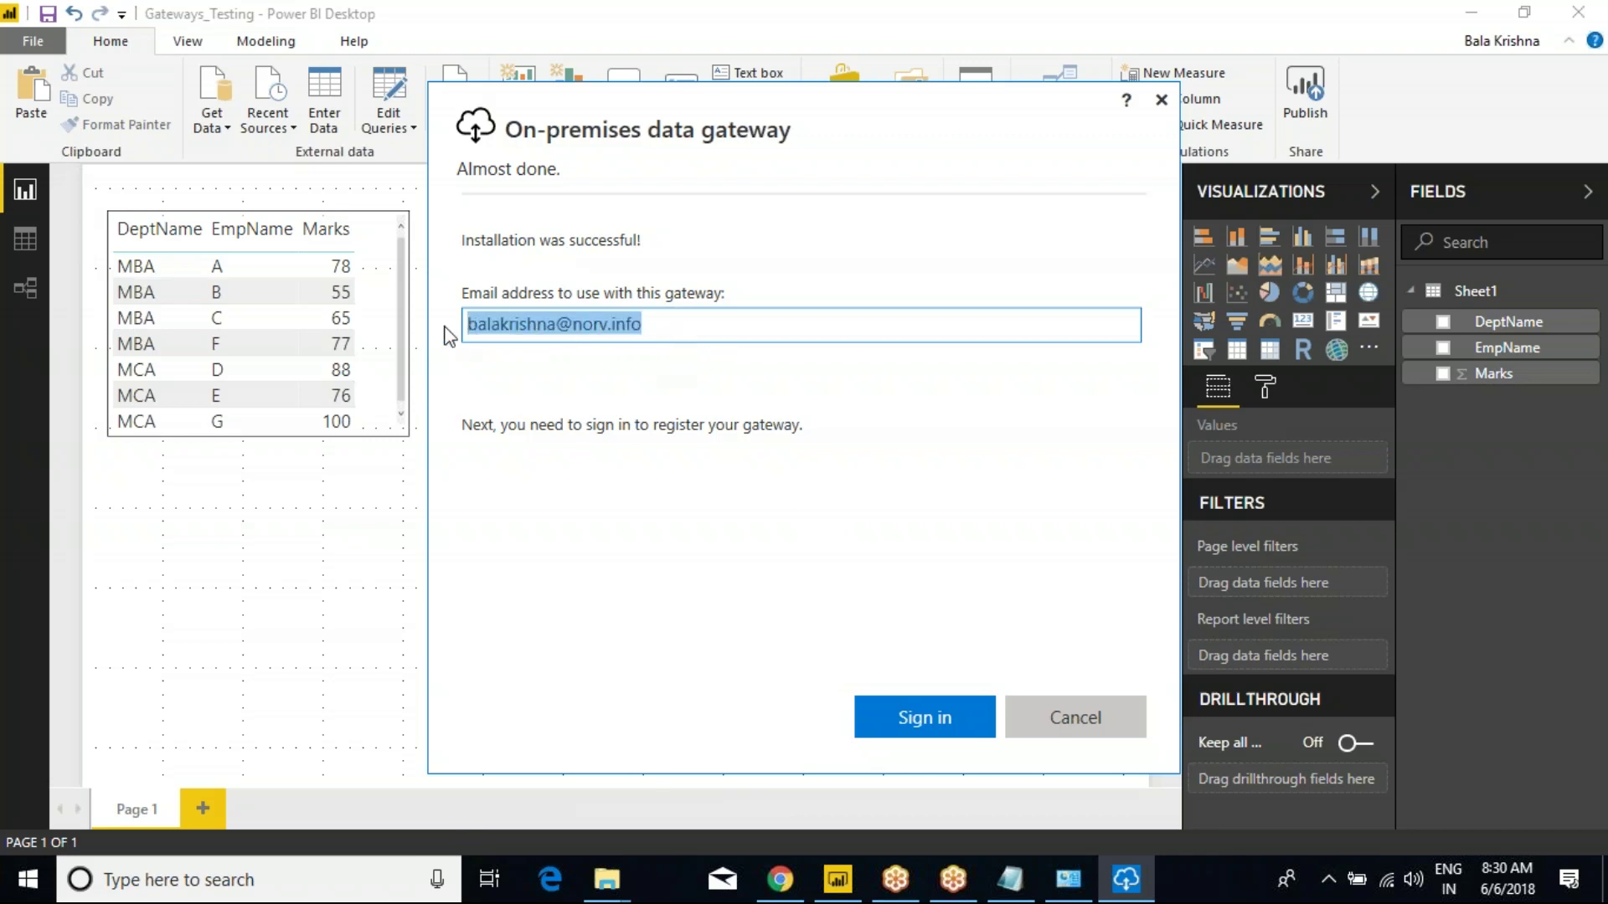
pyautogui.click(904, 710)
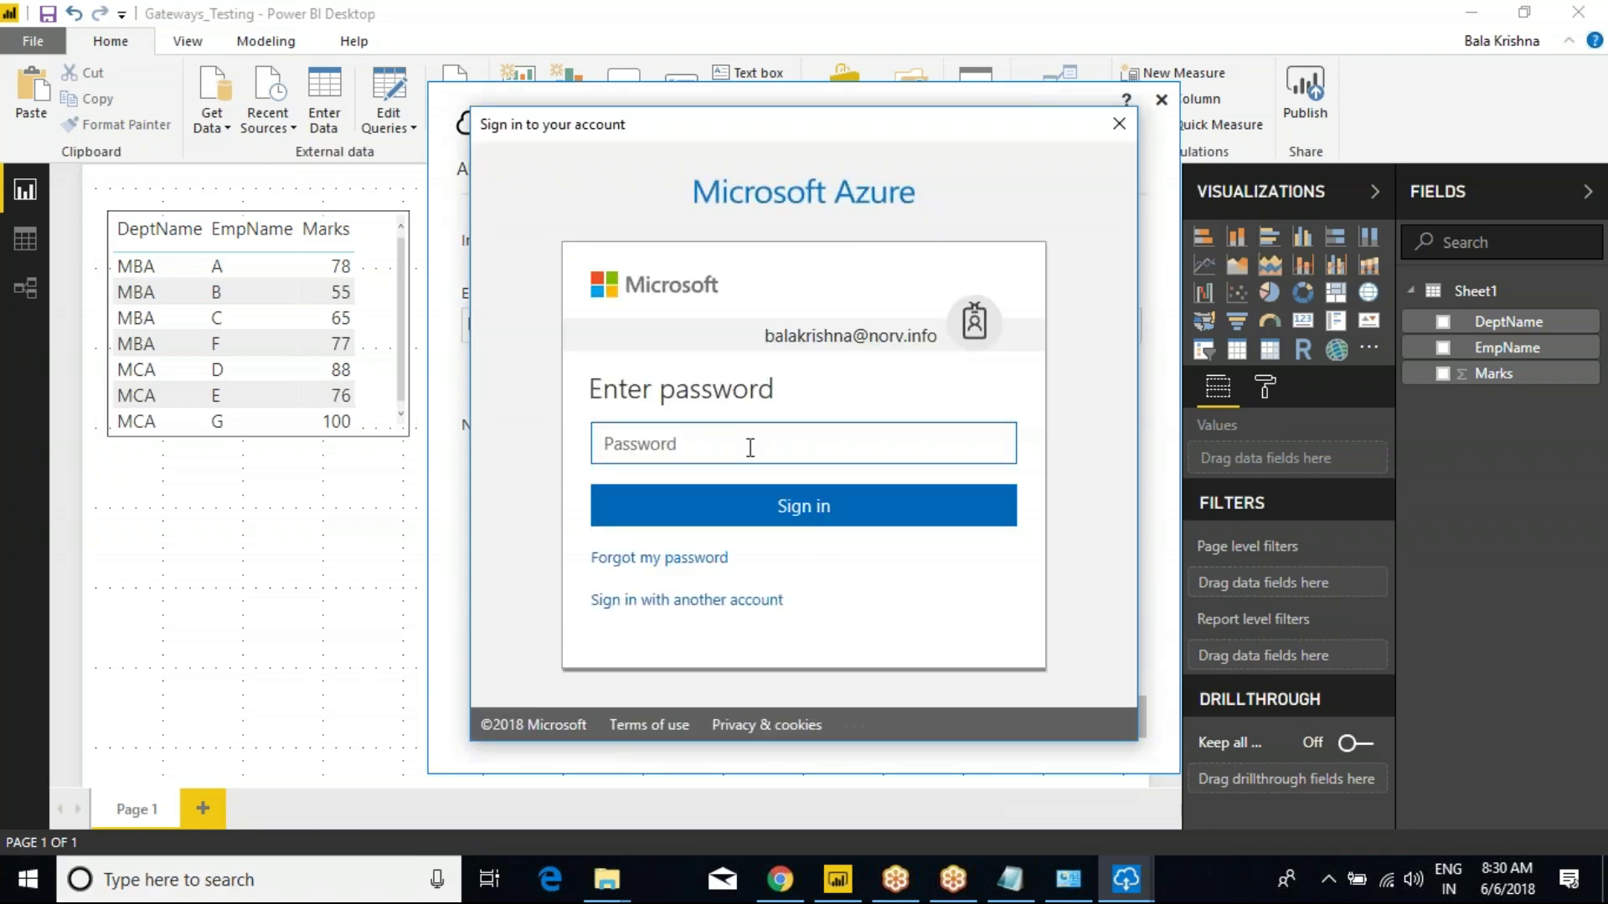
pyautogui.write('••••••••')
pyautogui.press('Return')
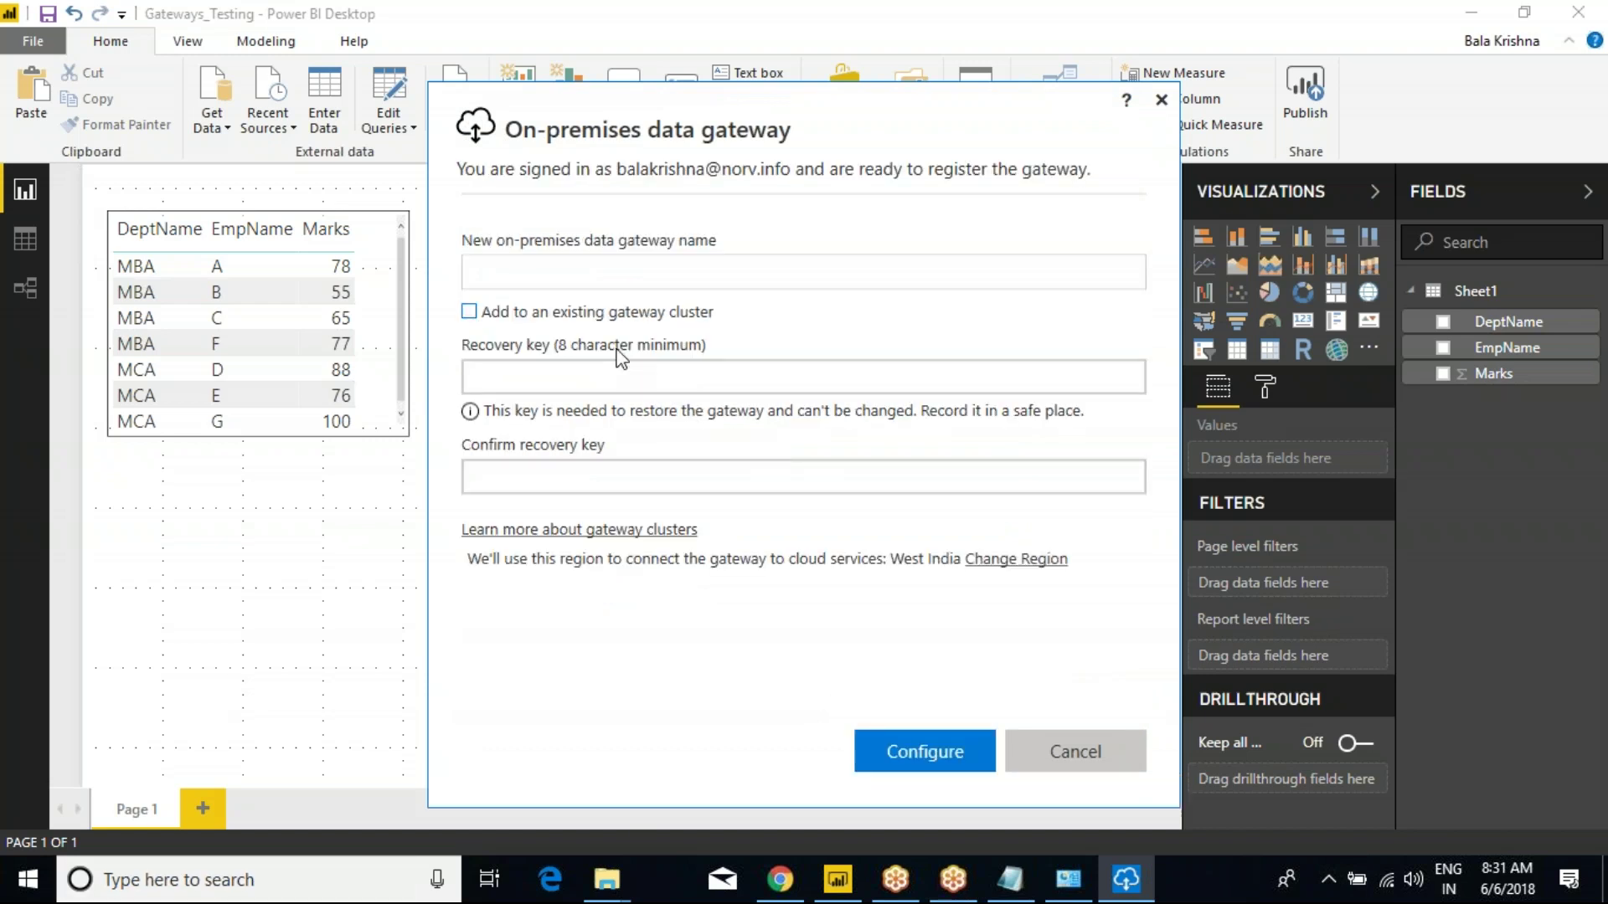
# Register the gateway as Gaetway_9th_May2018 with a confirmed recovery key, then close the installer.
pyautogui.click(625, 267)
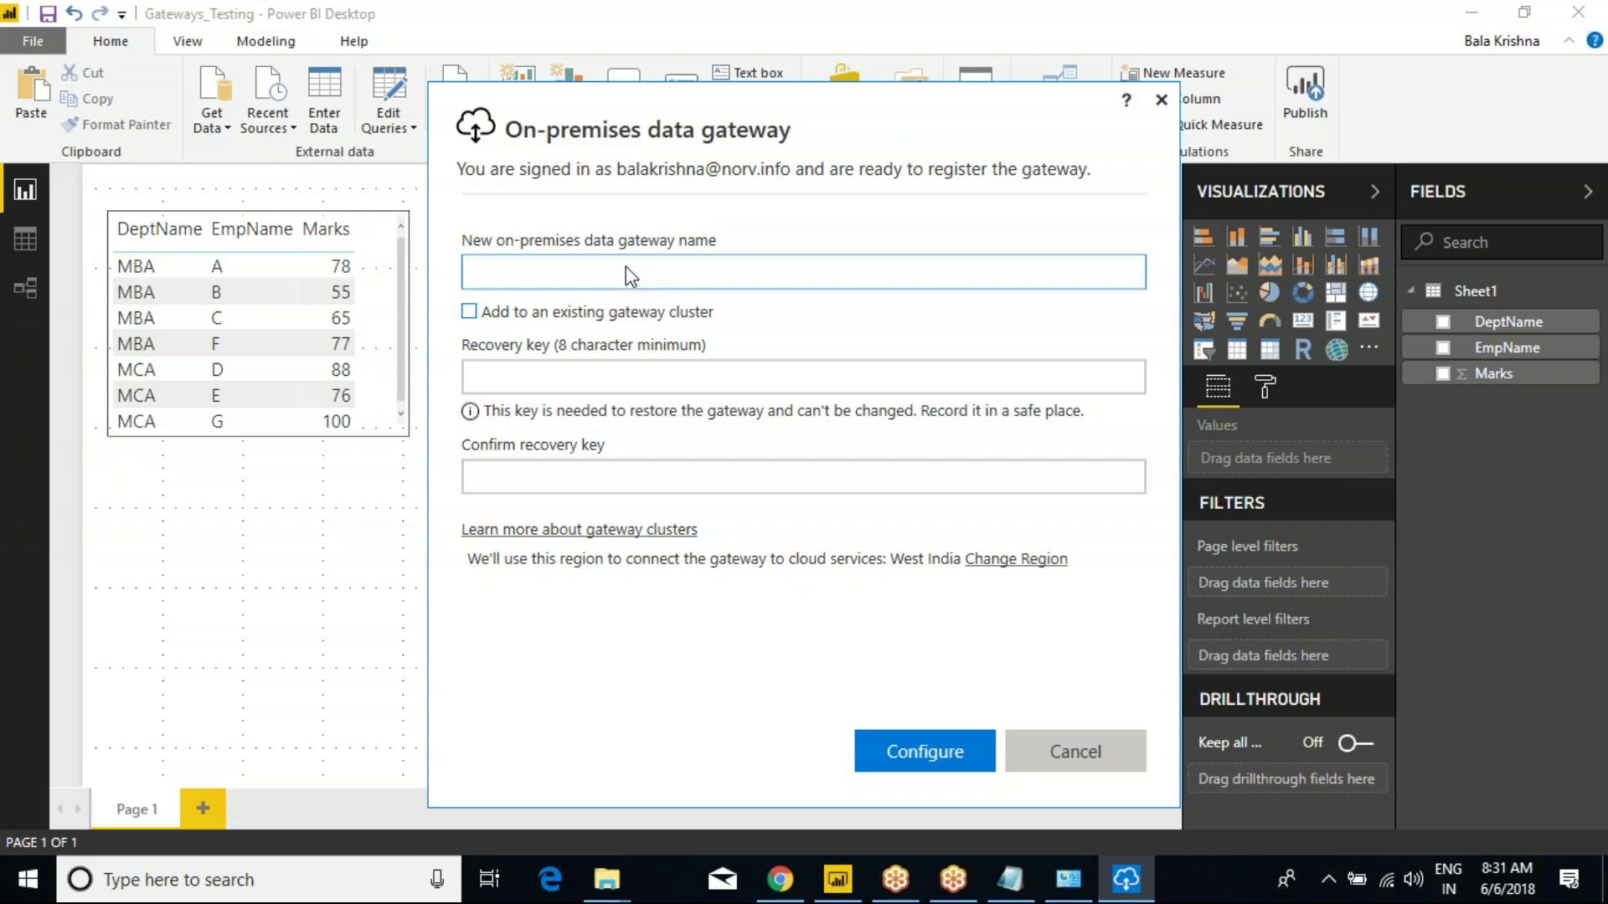
pyautogui.write('Gaetwa')
pyautogui.write('y_6')
pyautogui.write('9th')
pyautogui.write('_May')
pyautogui.write('2018')
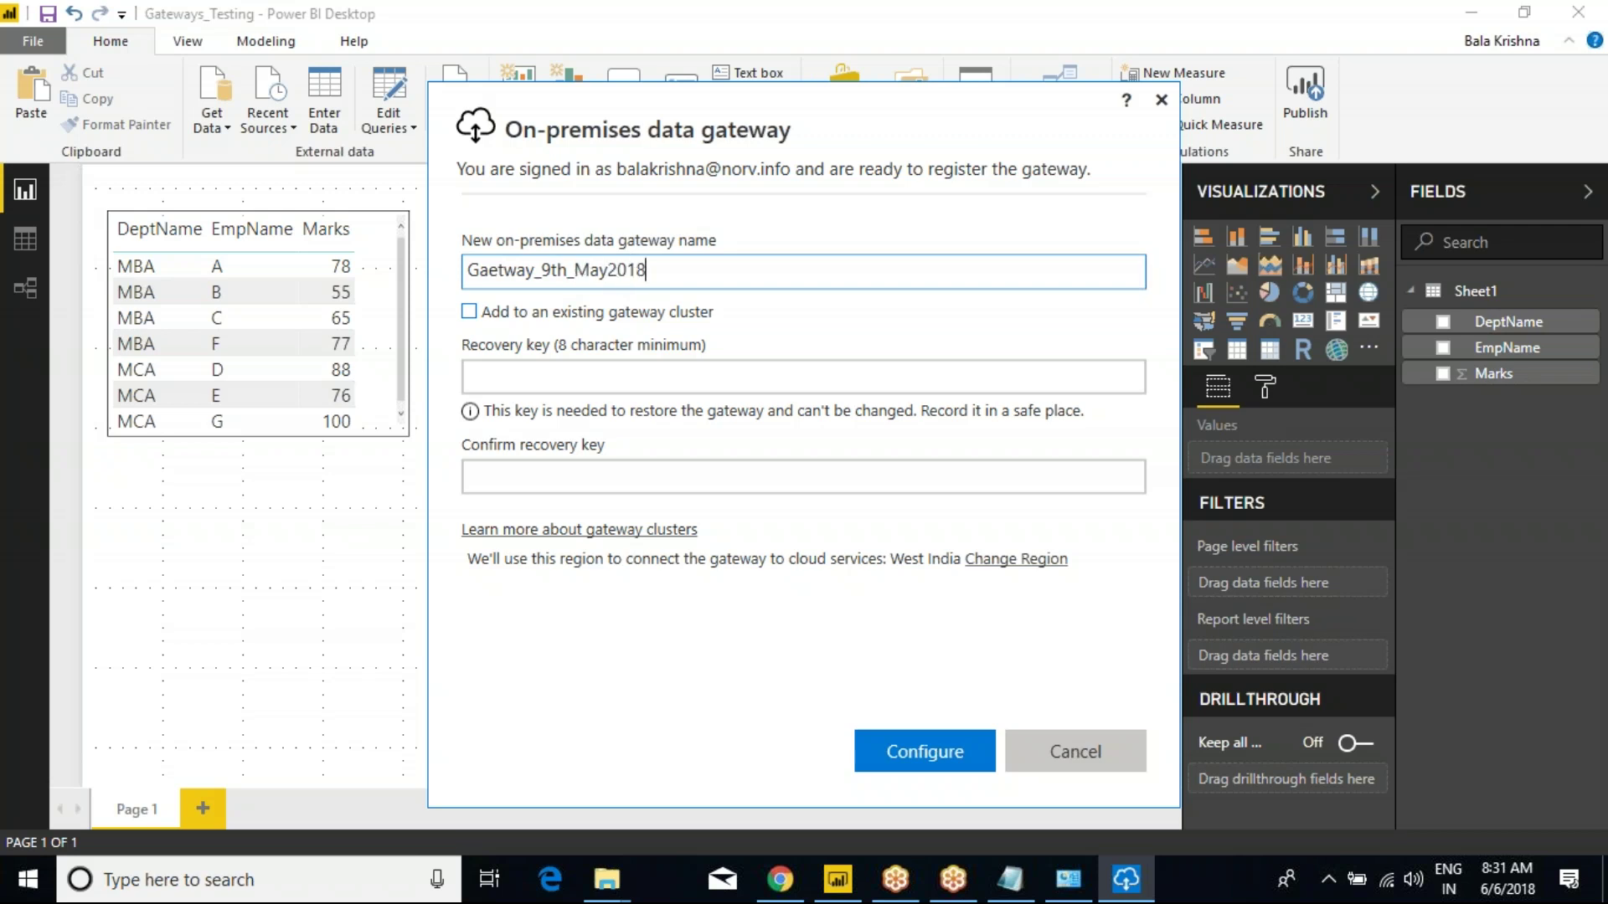
pyautogui.click(476, 375)
pyautogui.write('password')
pyautogui.click(545, 479)
pyautogui.write('password')
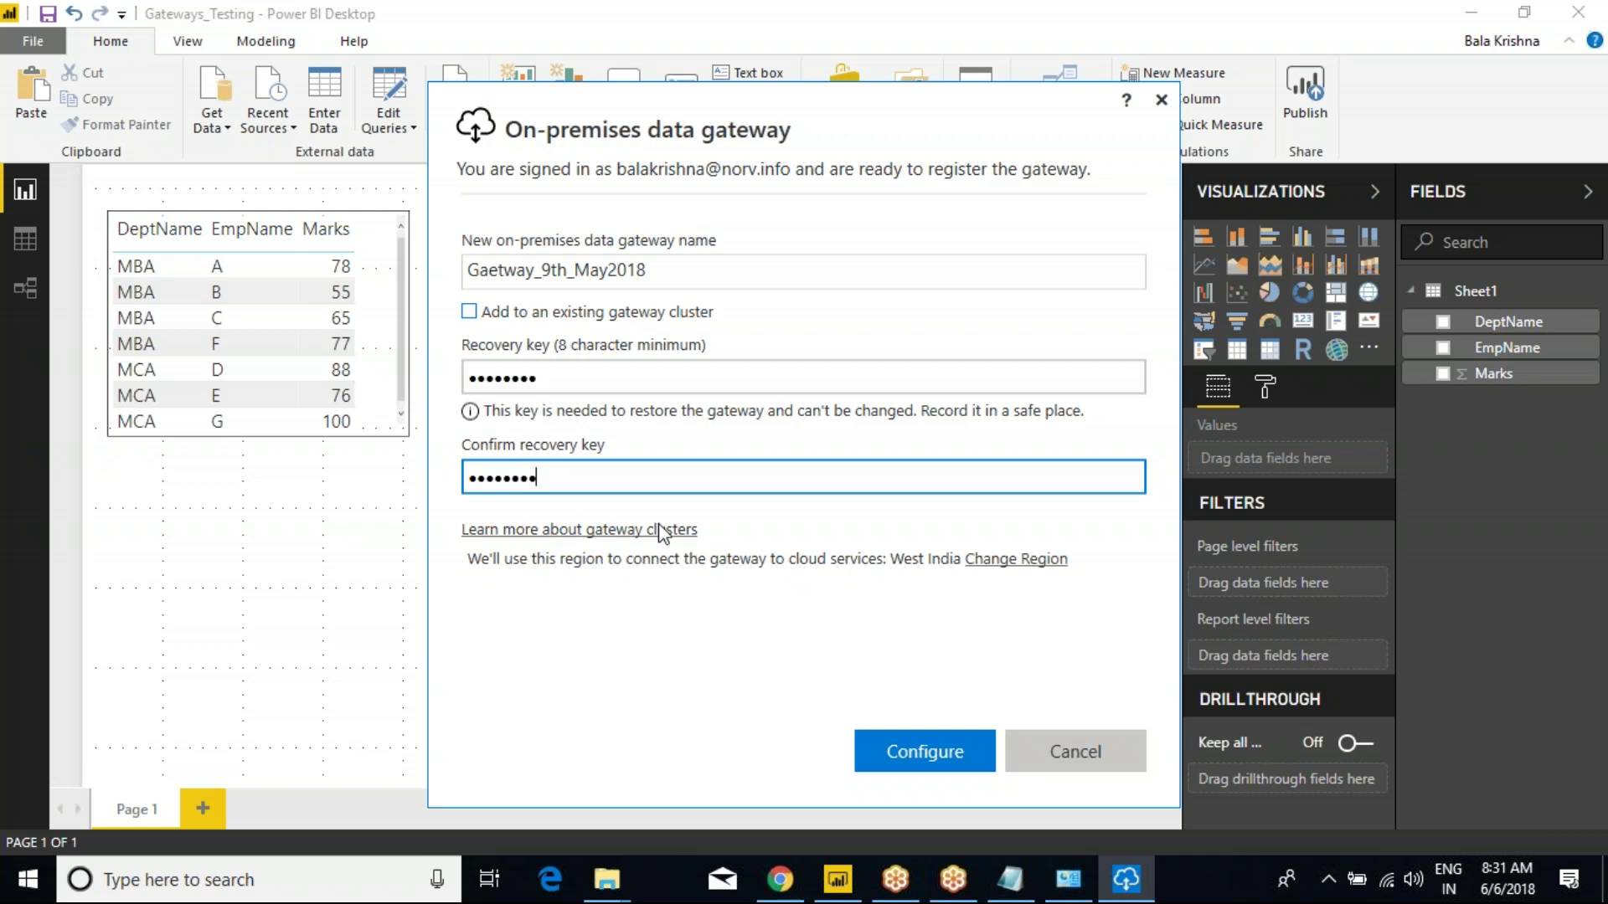
pyautogui.click(923, 751)
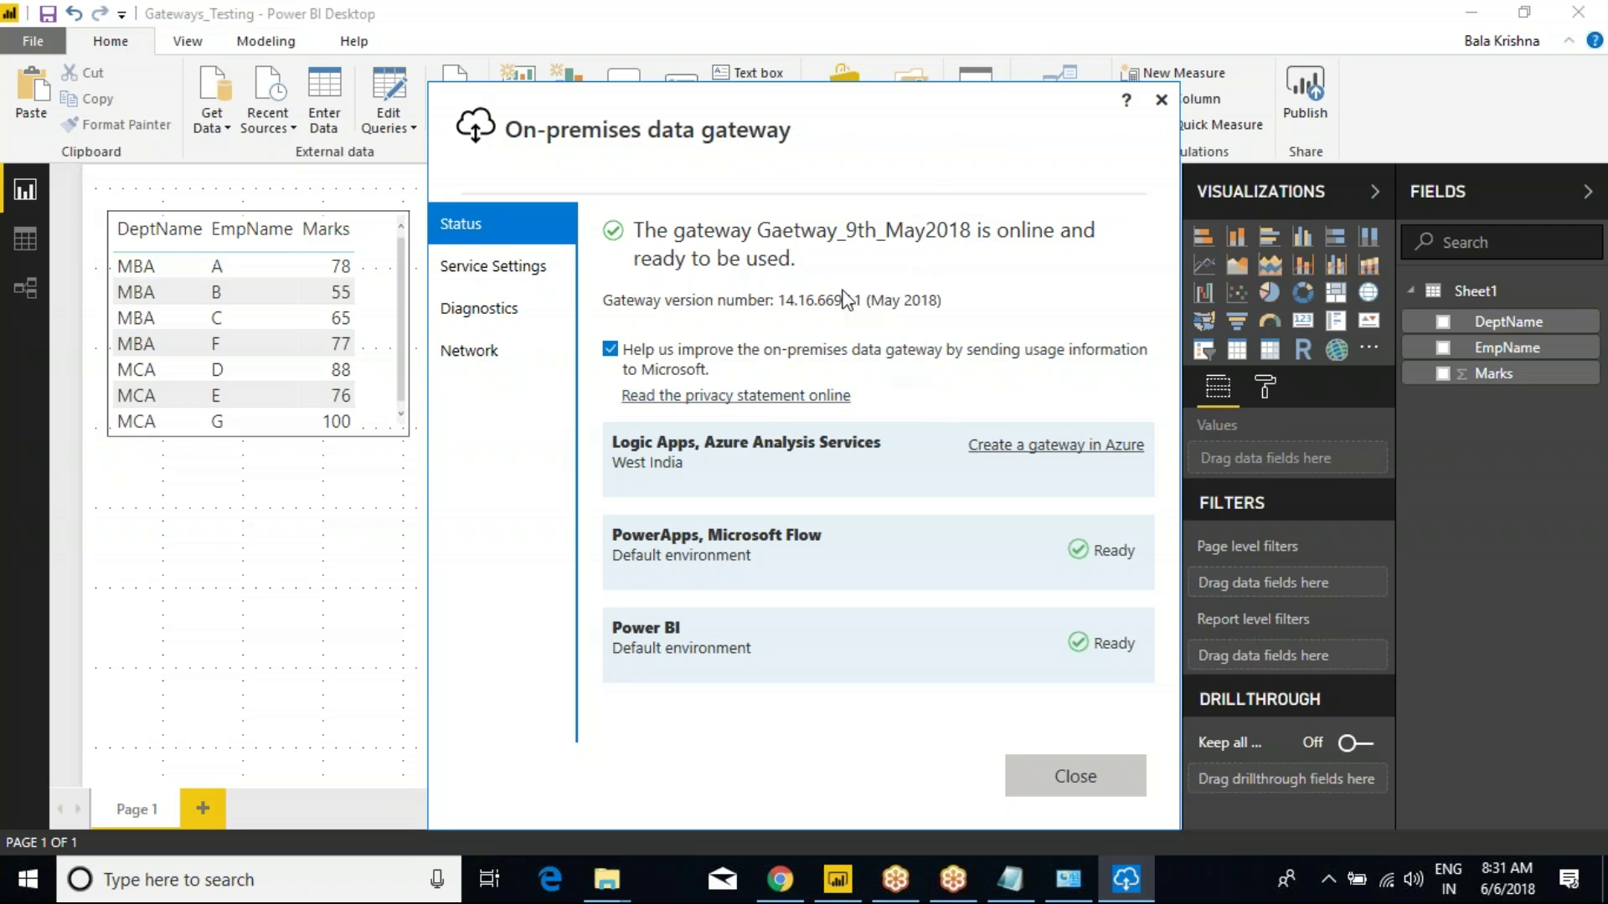
pyautogui.click(1089, 793)
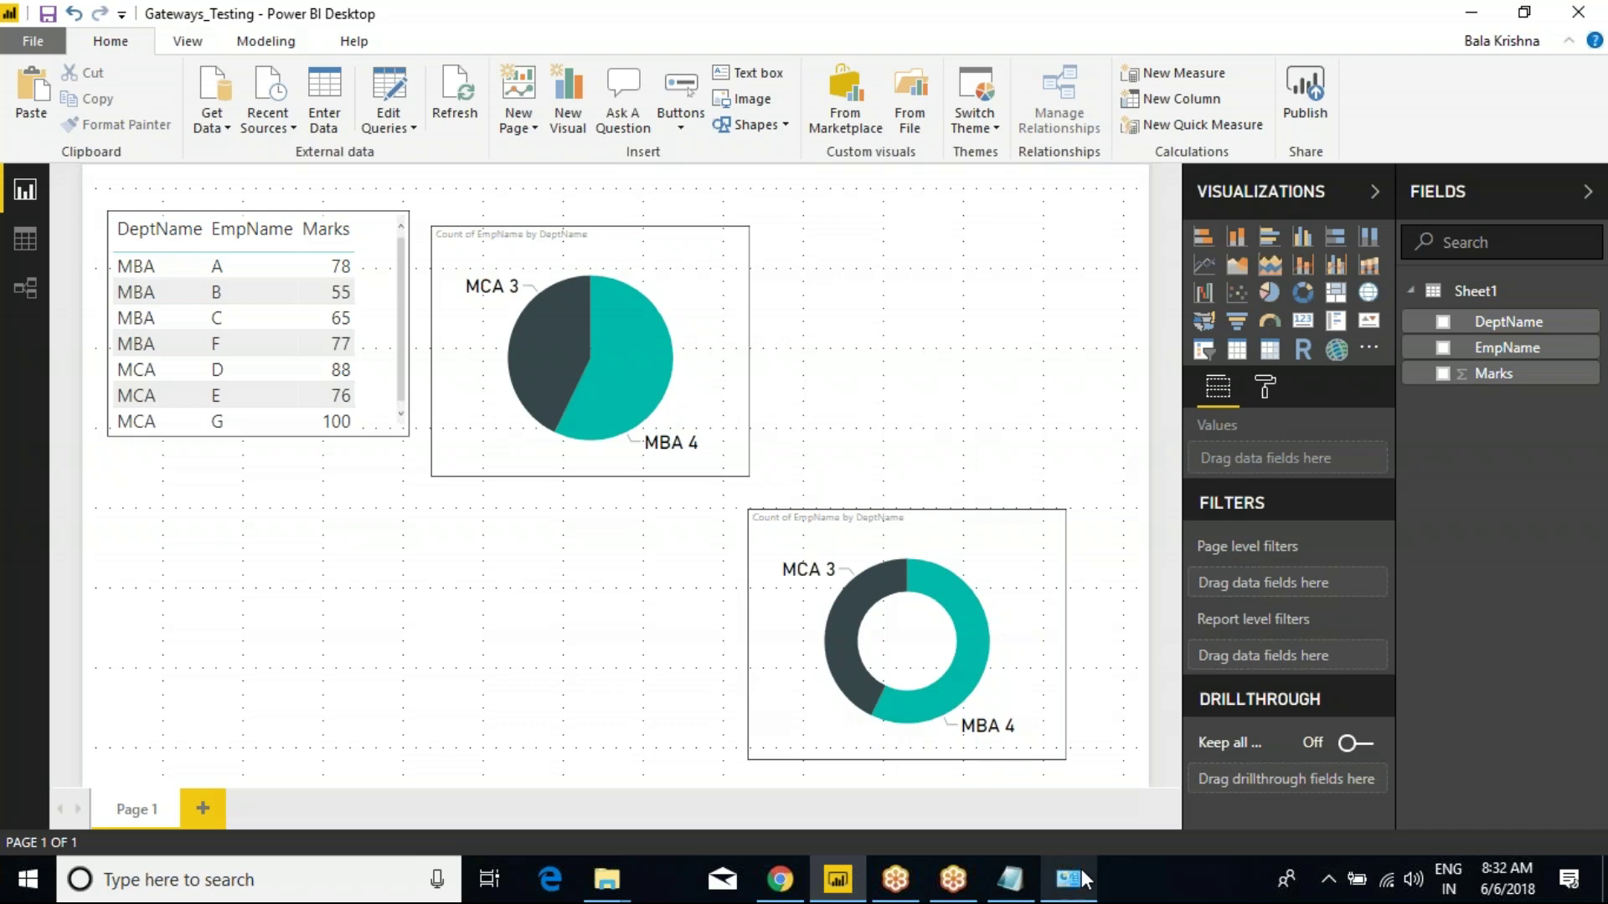
pyautogui.click(1080, 871)
# Refresh the installed programs list, confirm On-premises data gateway 14.16.6697.1 is present, then close it.
pyautogui.rightClick(1303, 325)
pyautogui.click(1344, 422)
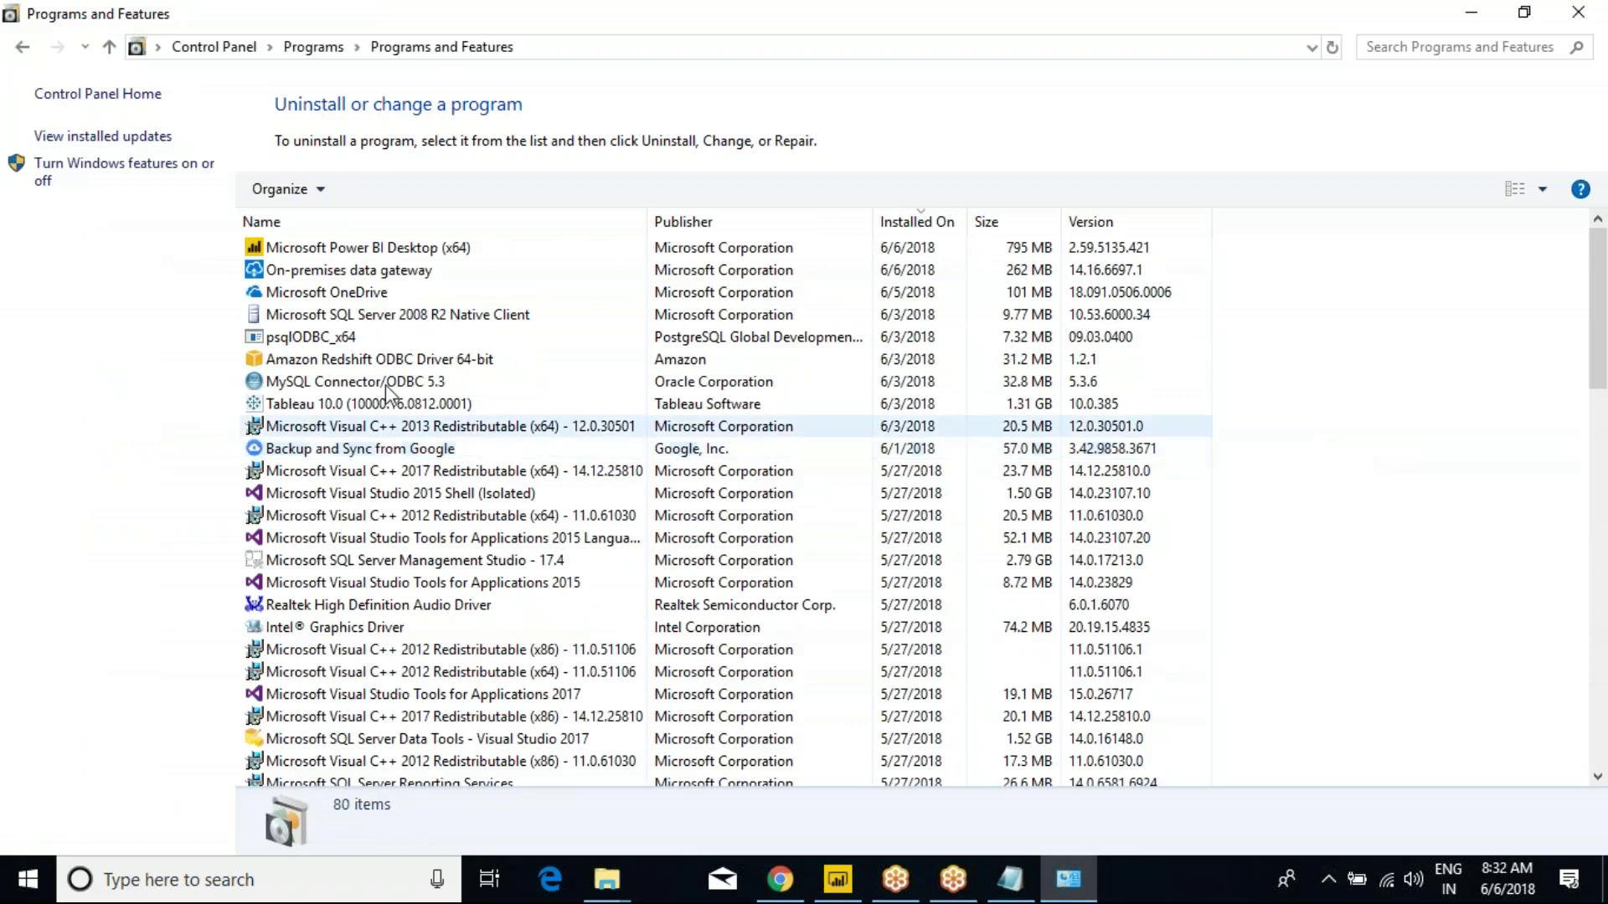
pyautogui.click(369, 270)
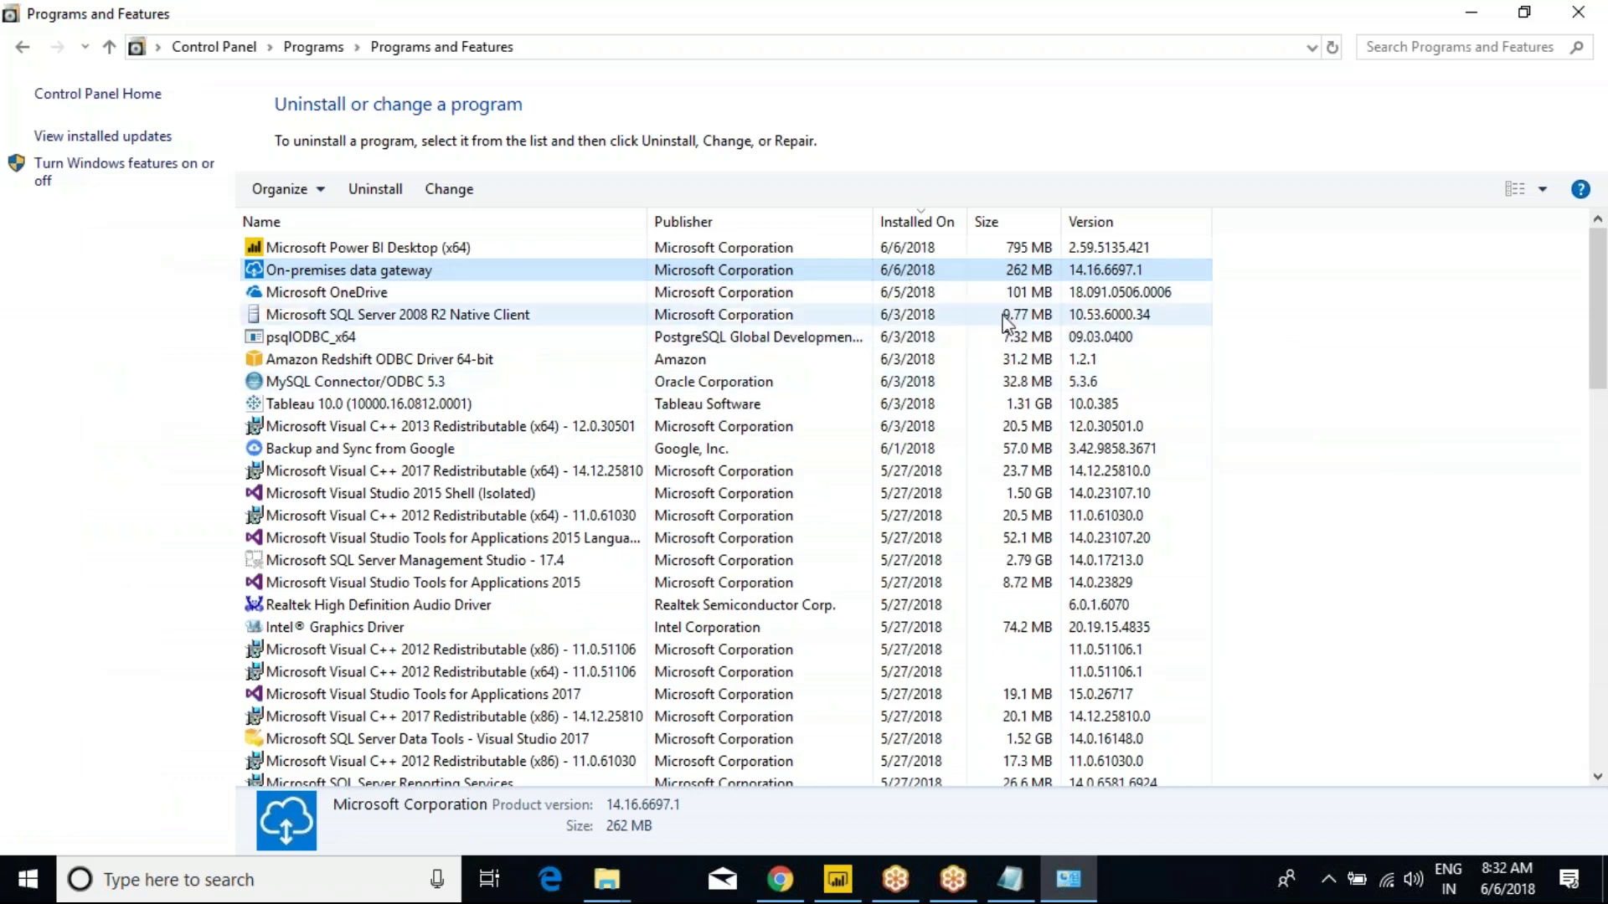
pyautogui.click(1578, 12)
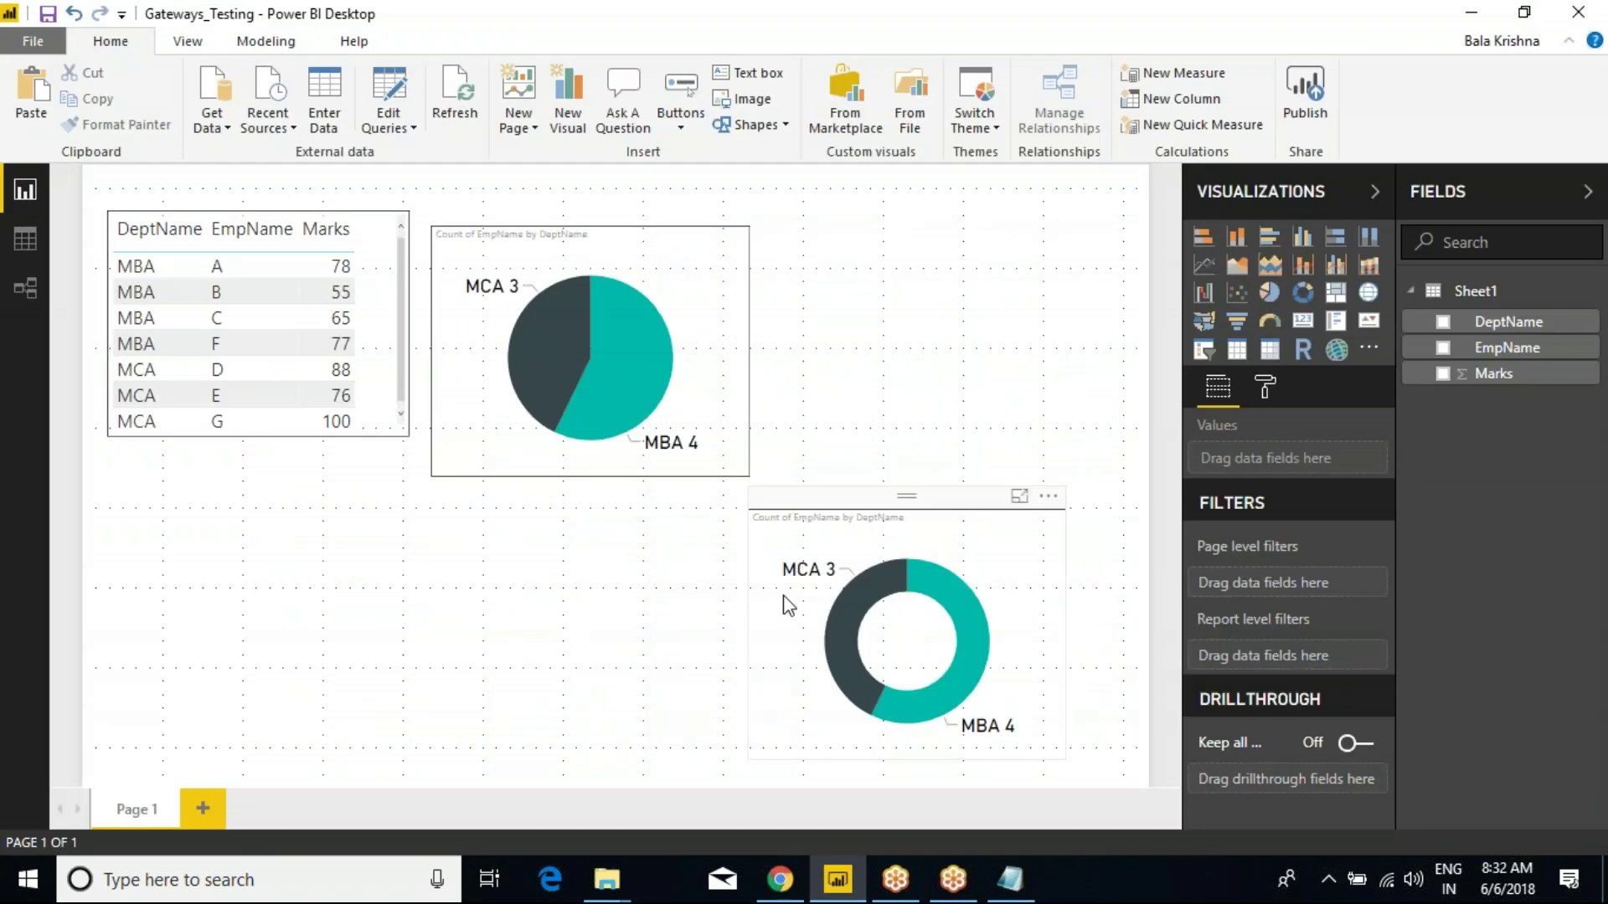
# Run services.msc, confirm the On-premises data gateway service is Running and Automatic, then close Services.
pyautogui.press('super+r')
pyautogui.write('ser')
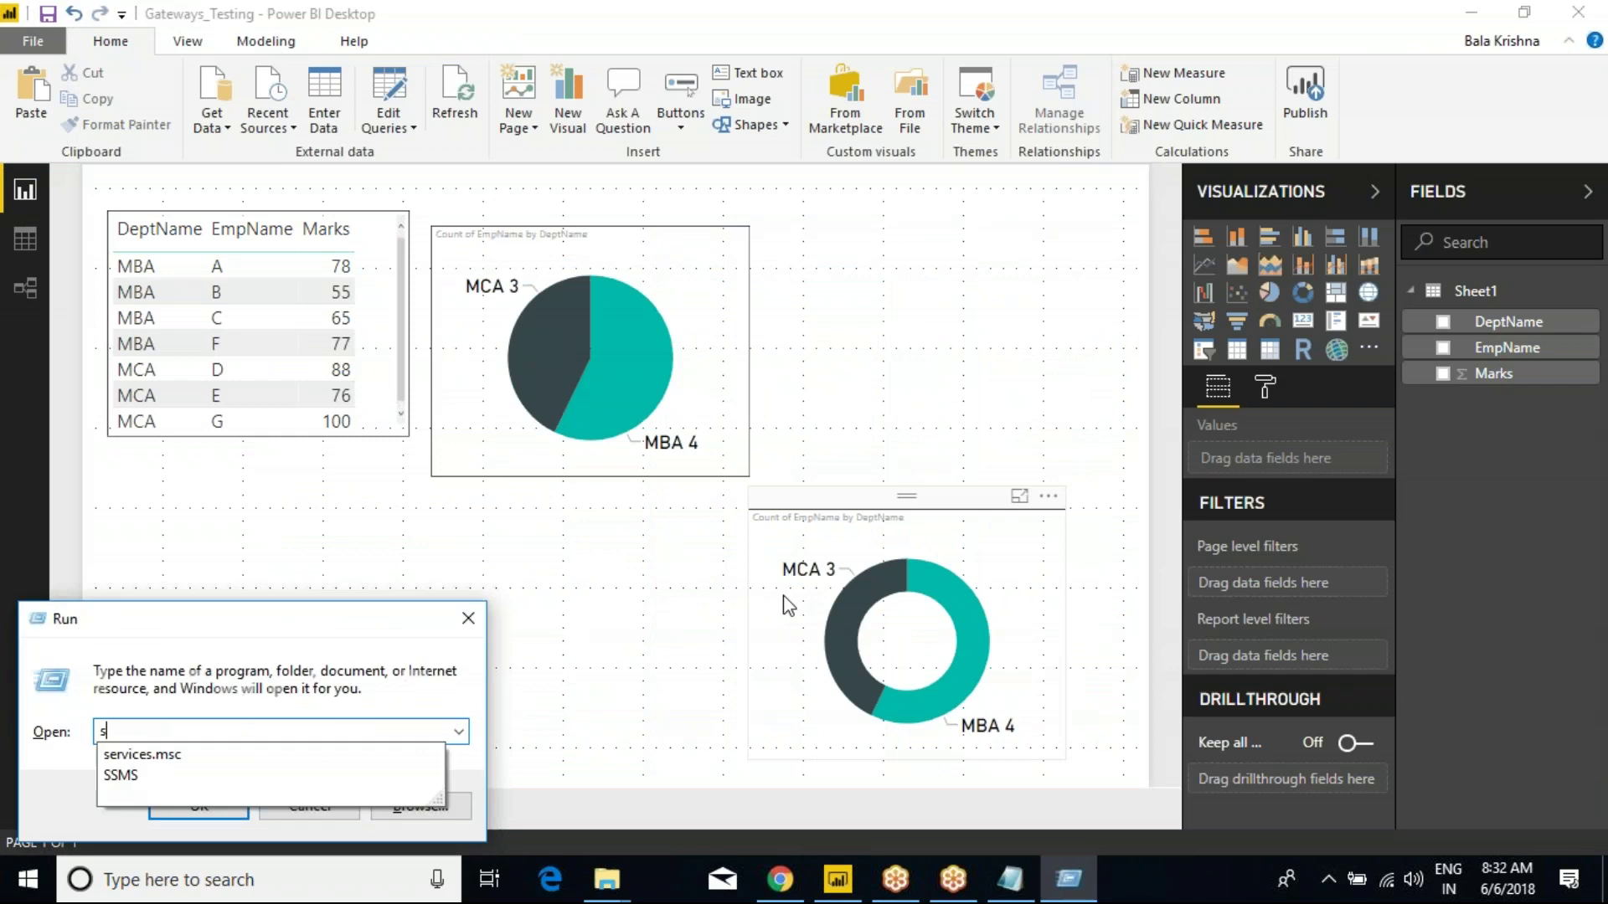
pyautogui.press('Down')
pyautogui.press('Return')
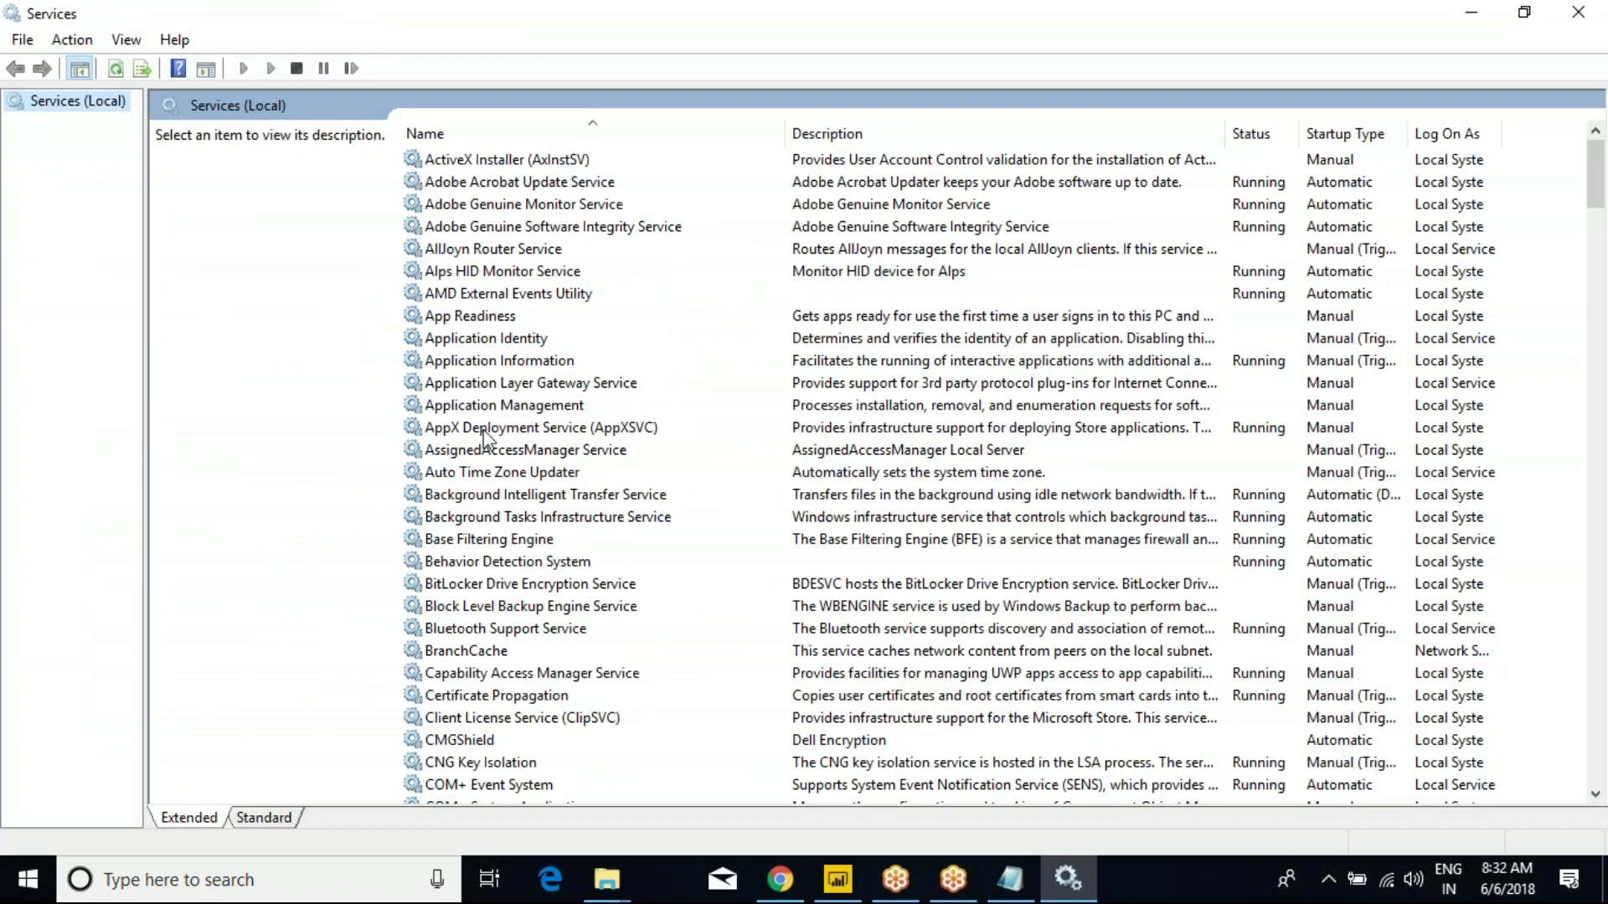
pyautogui.click(483, 428)
pyautogui.press('o')
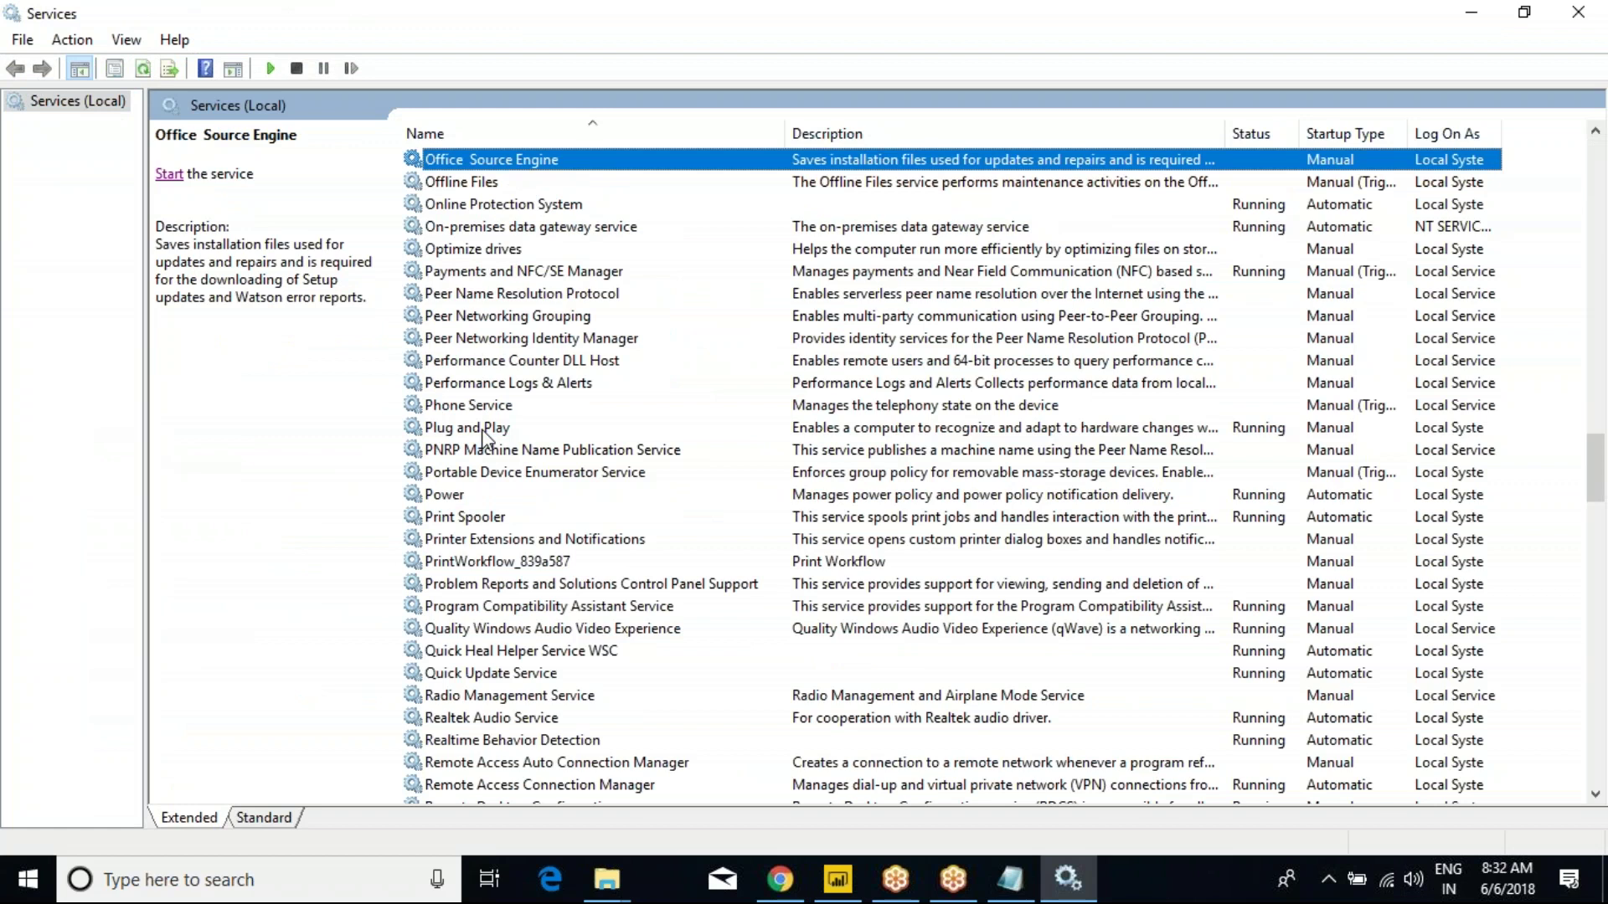
pyautogui.click(572, 232)
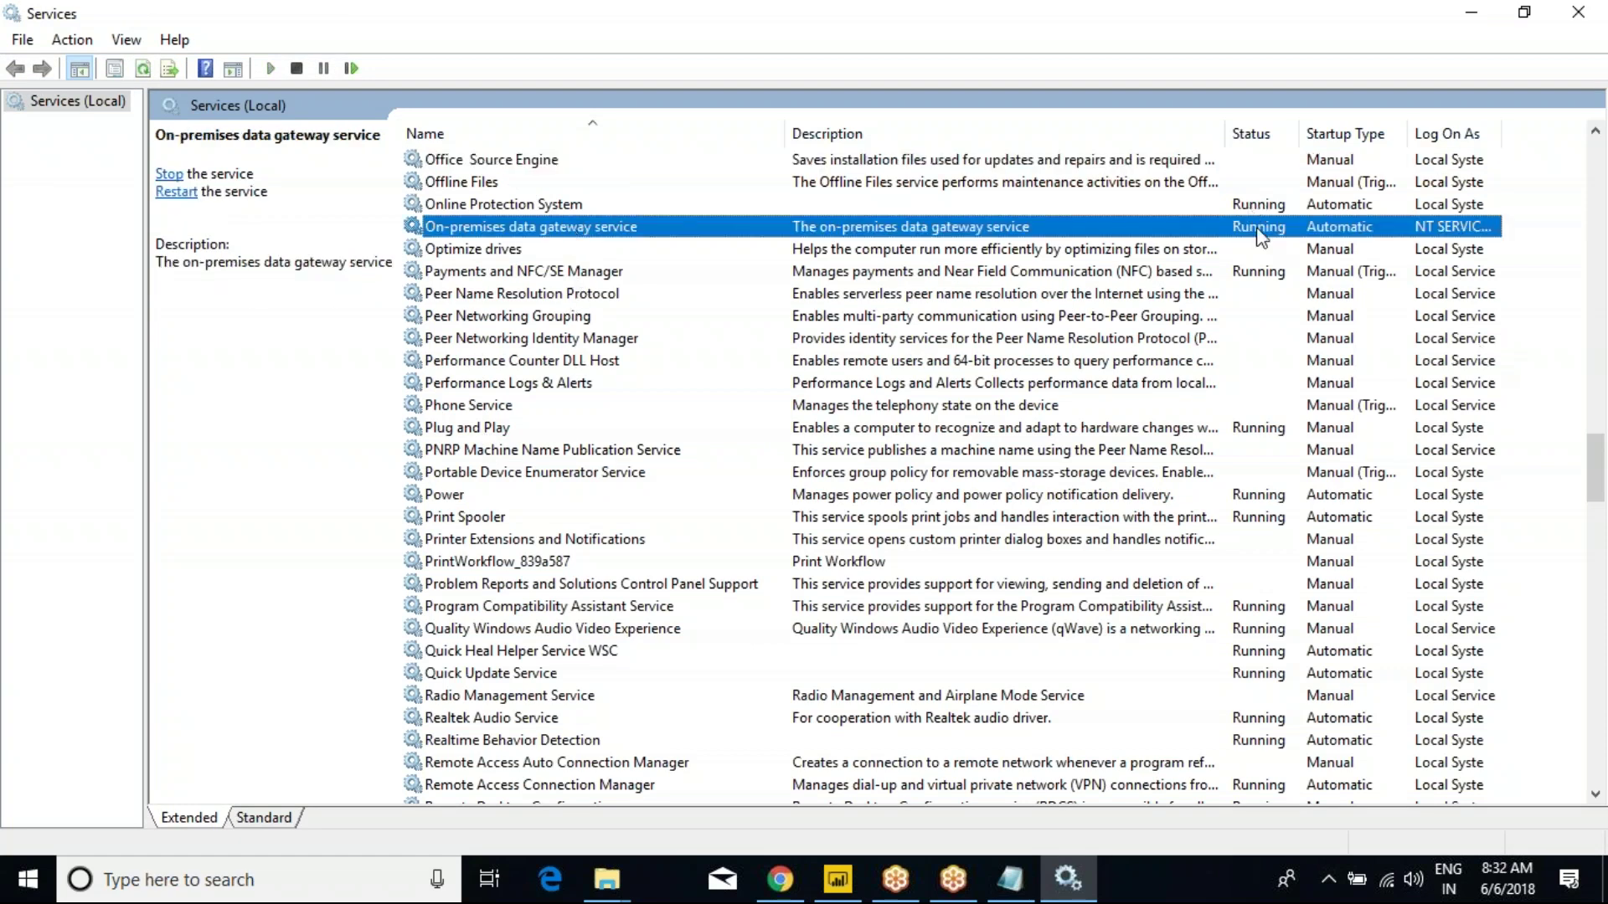
pyautogui.click(1574, 13)
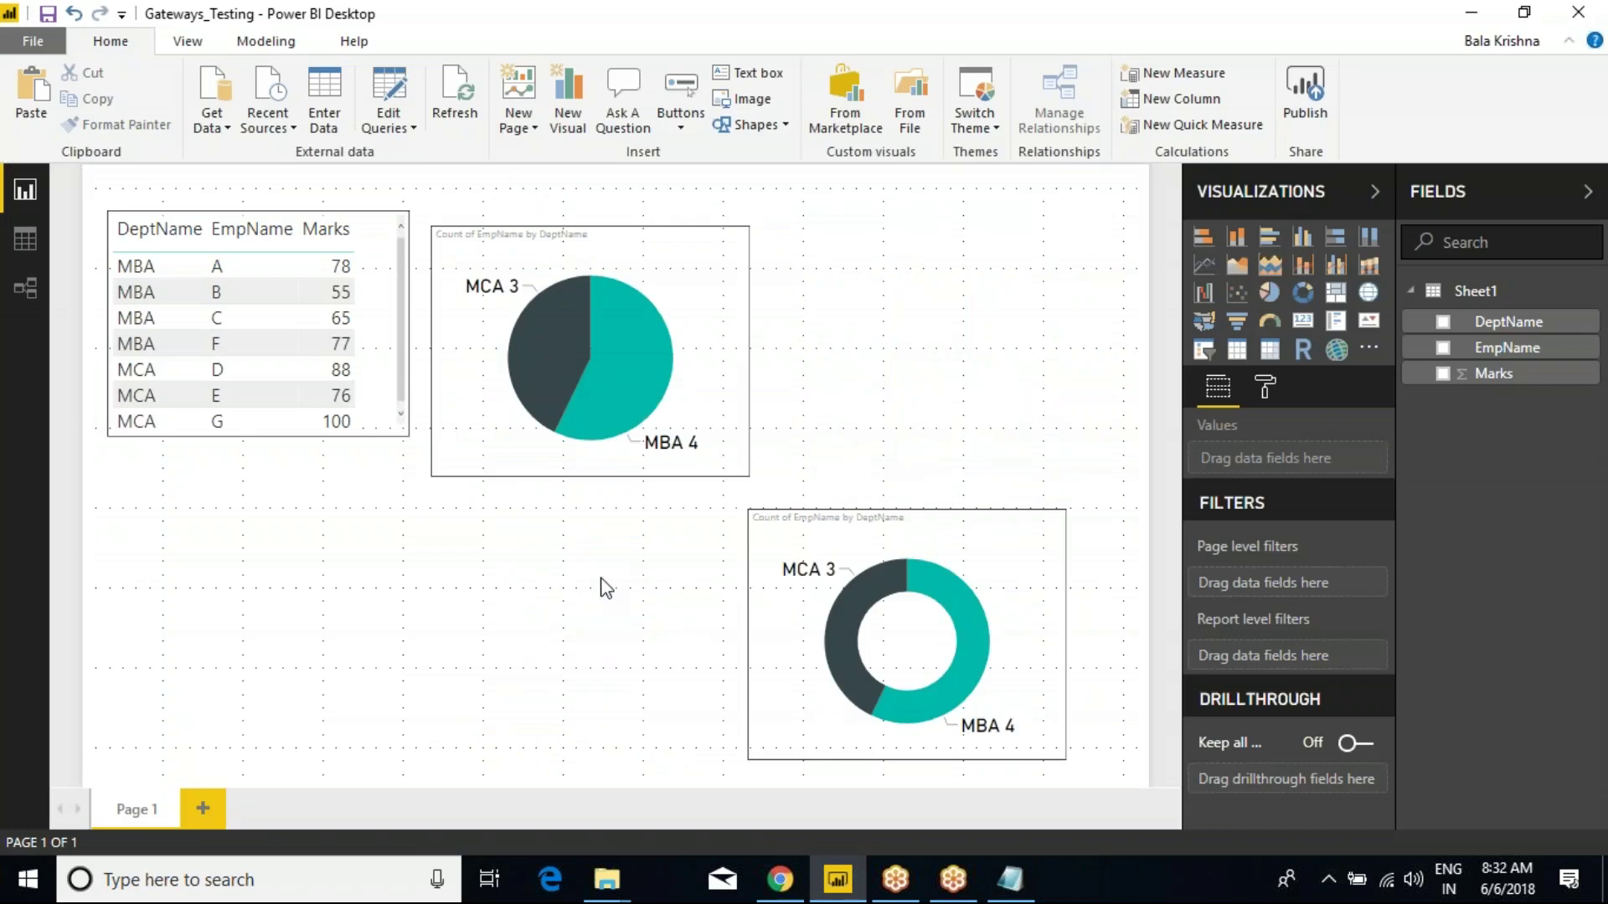
# Reload Power BI service and open the Gateways_Testing dataset in the PowerBI_May9th_2018 workspace.
pyautogui.click(778, 877)
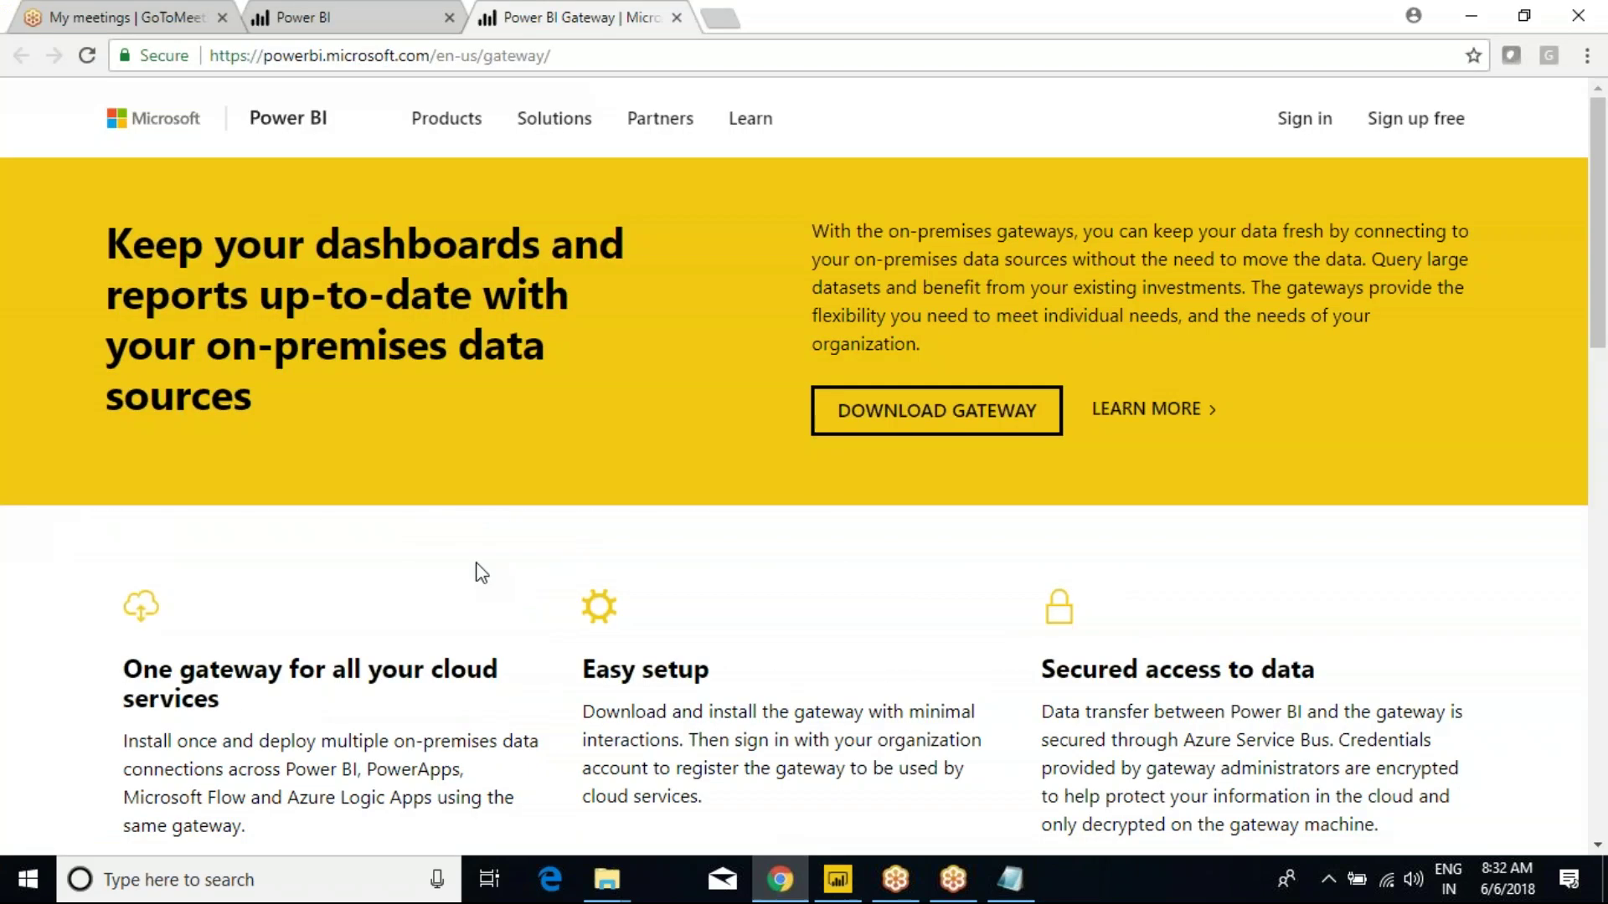
pyautogui.click(311, 18)
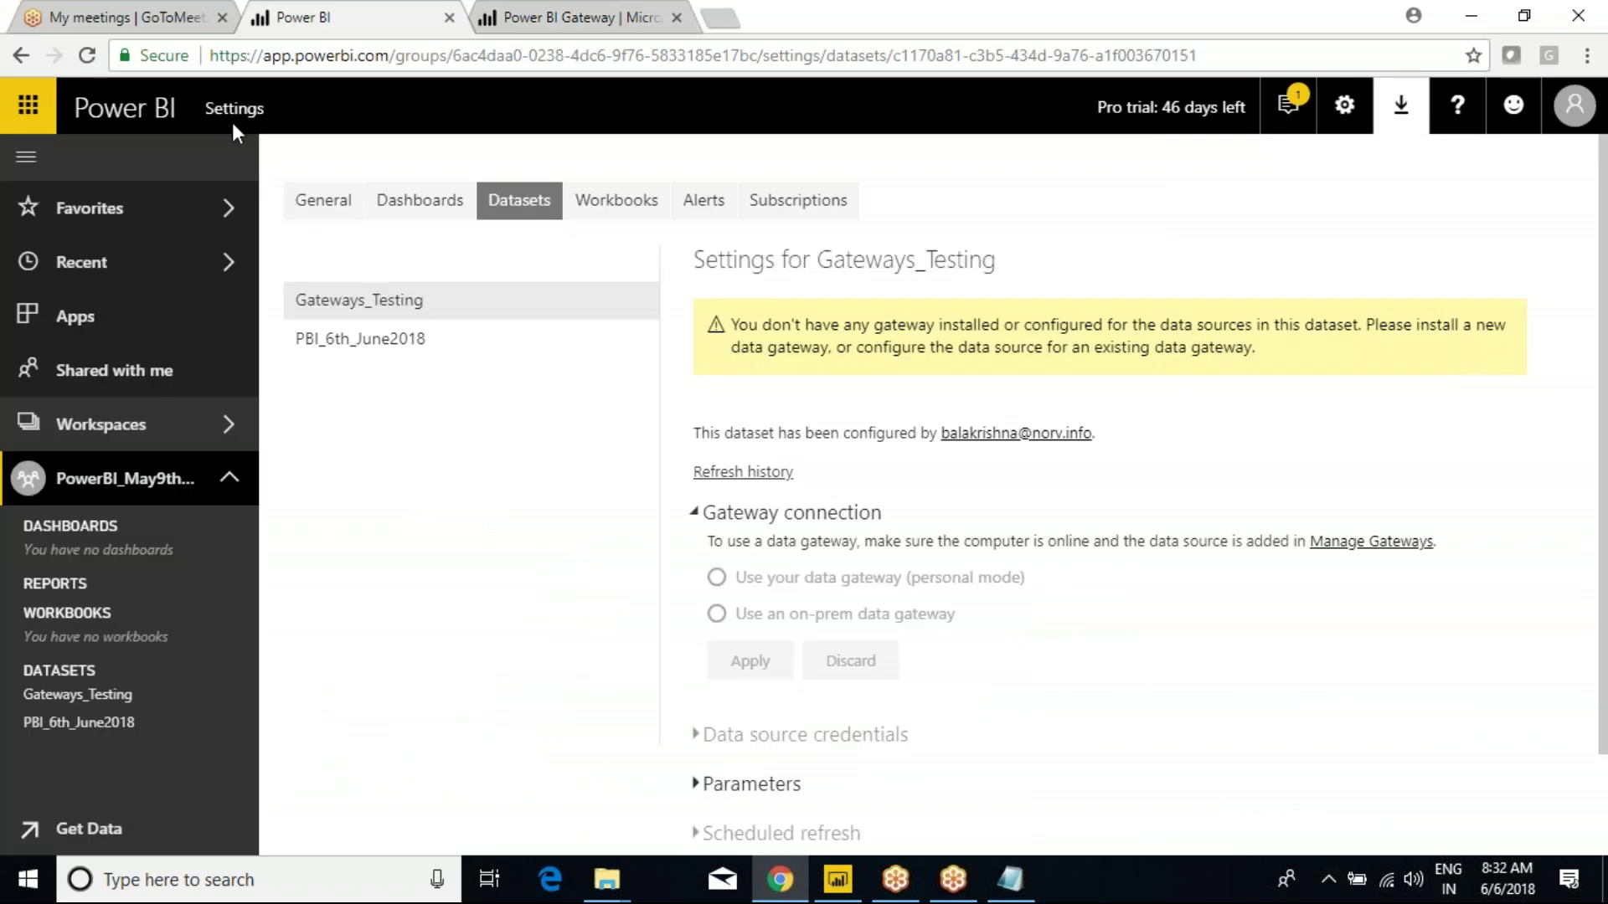
pyautogui.click(87, 55)
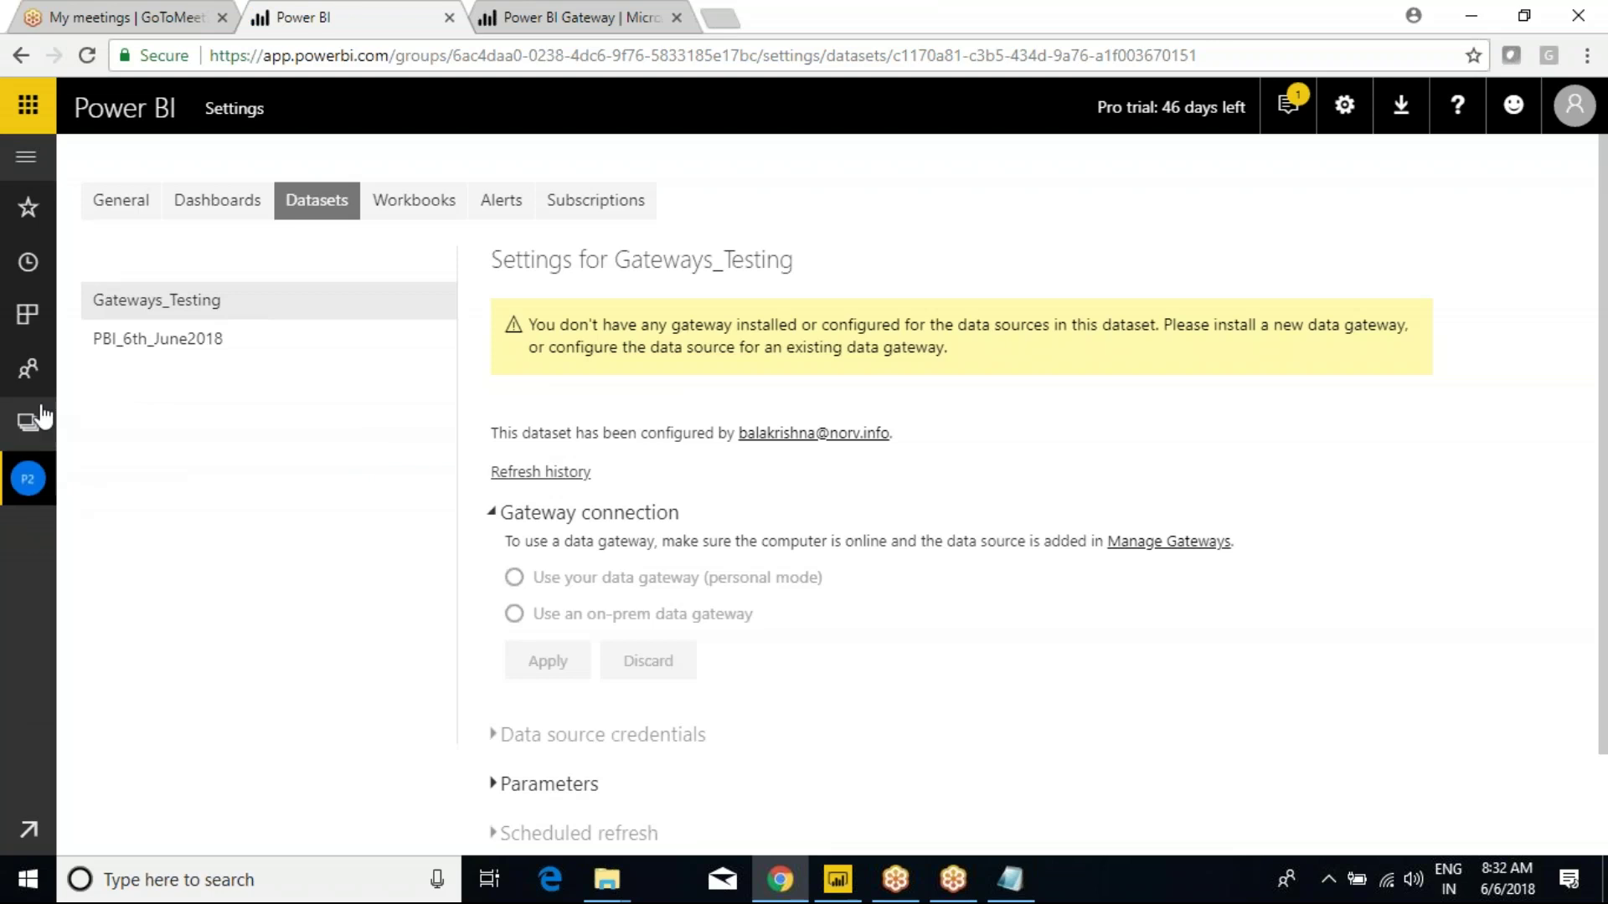
pyautogui.click(25, 157)
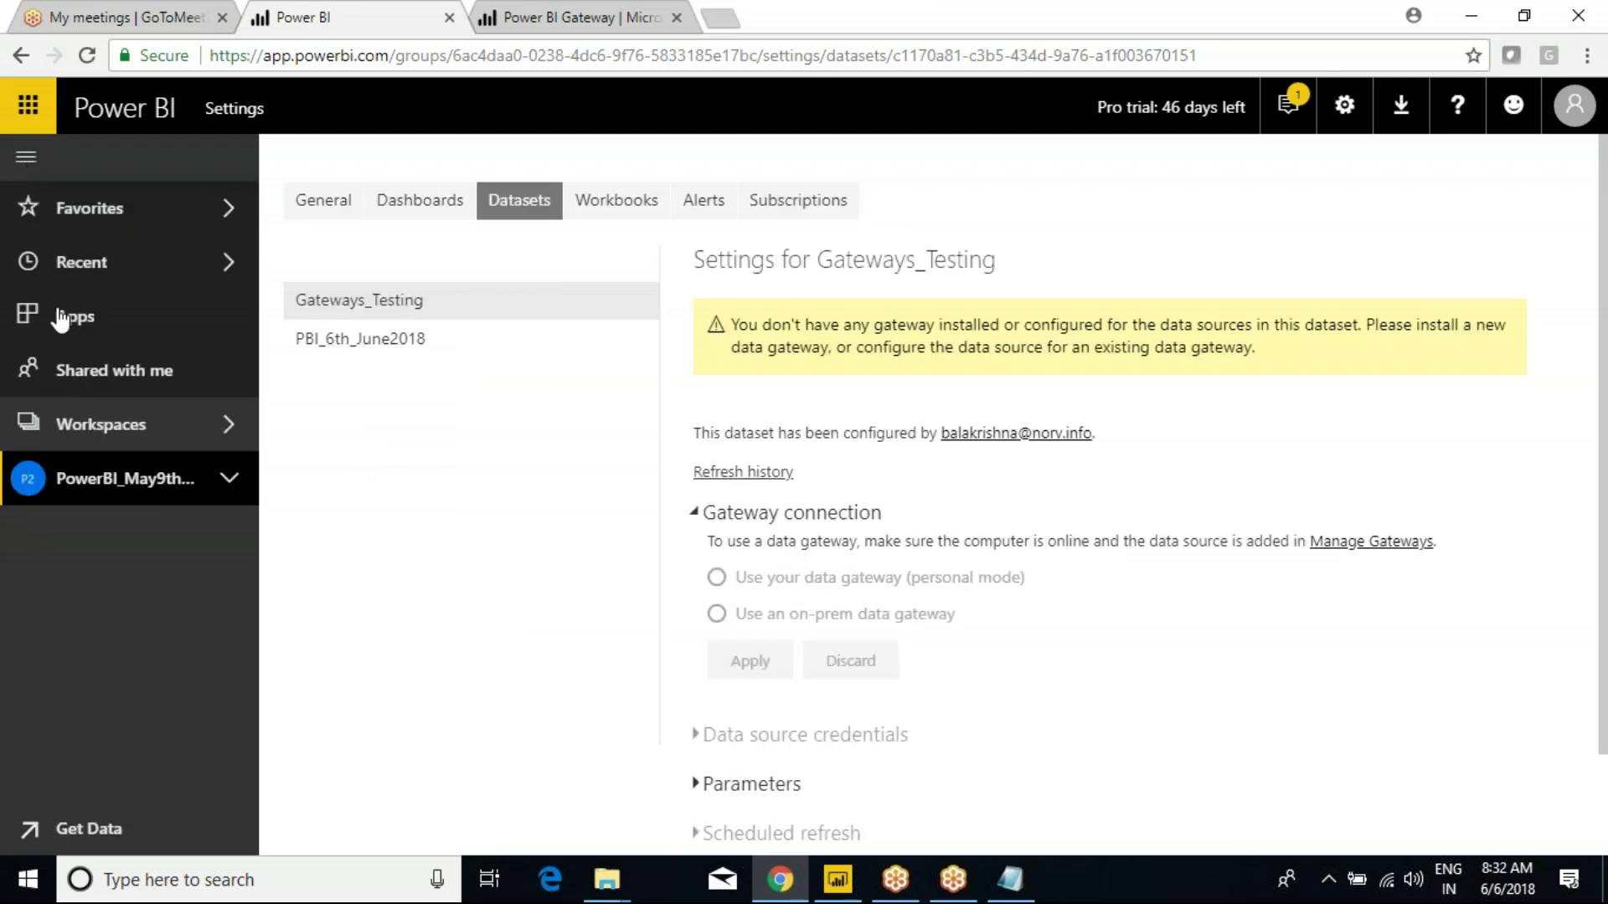
pyautogui.click(227, 478)
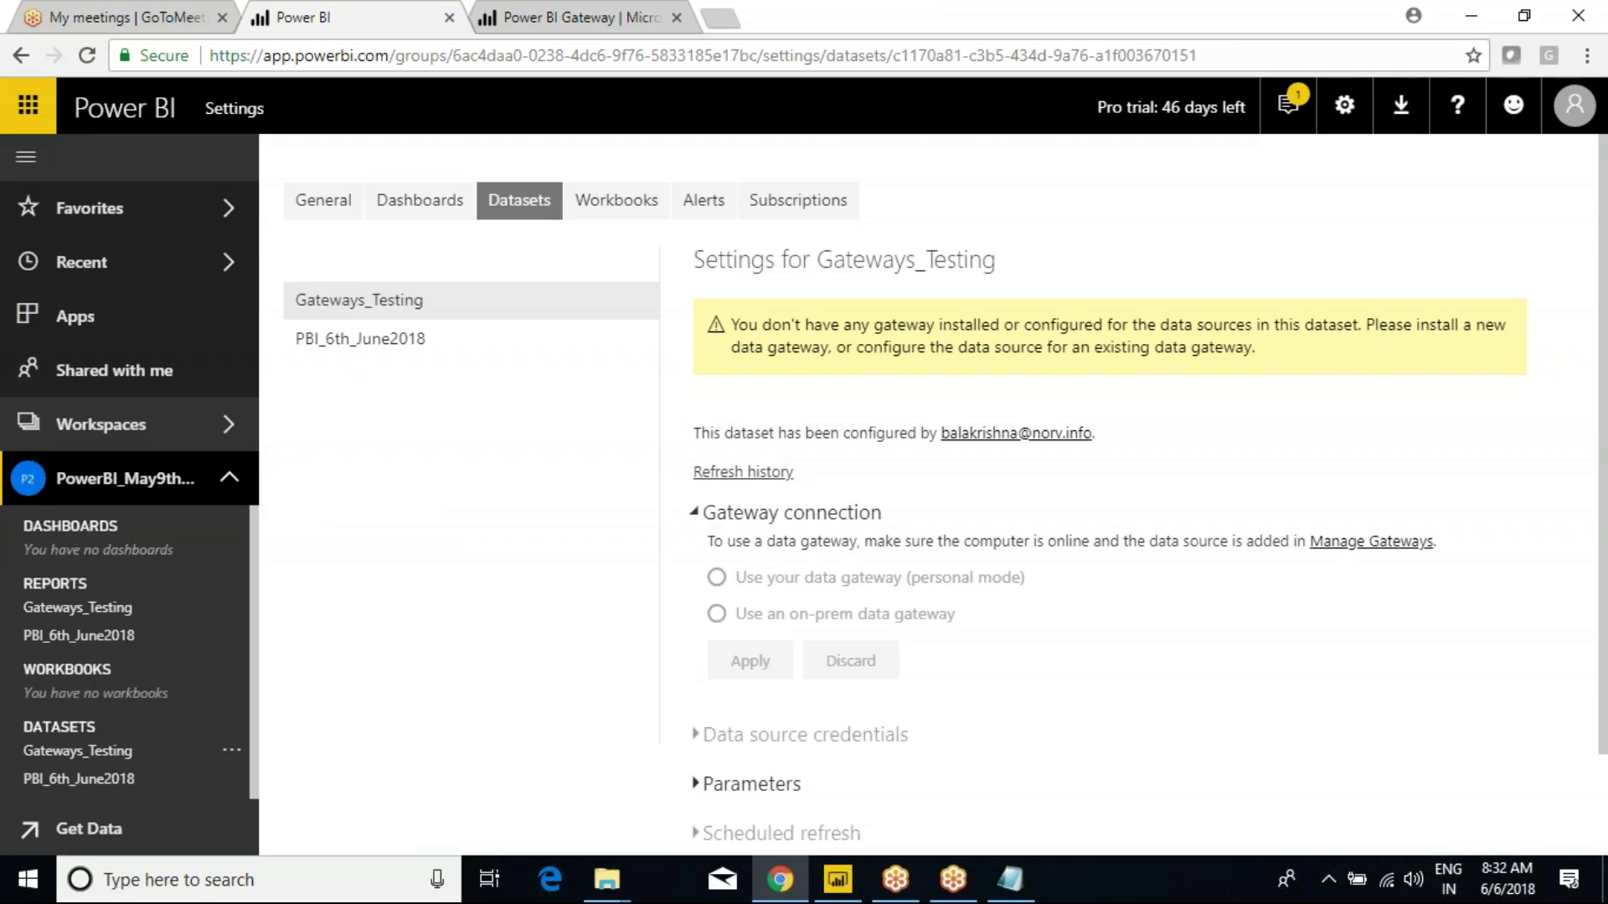
pyautogui.click(74, 609)
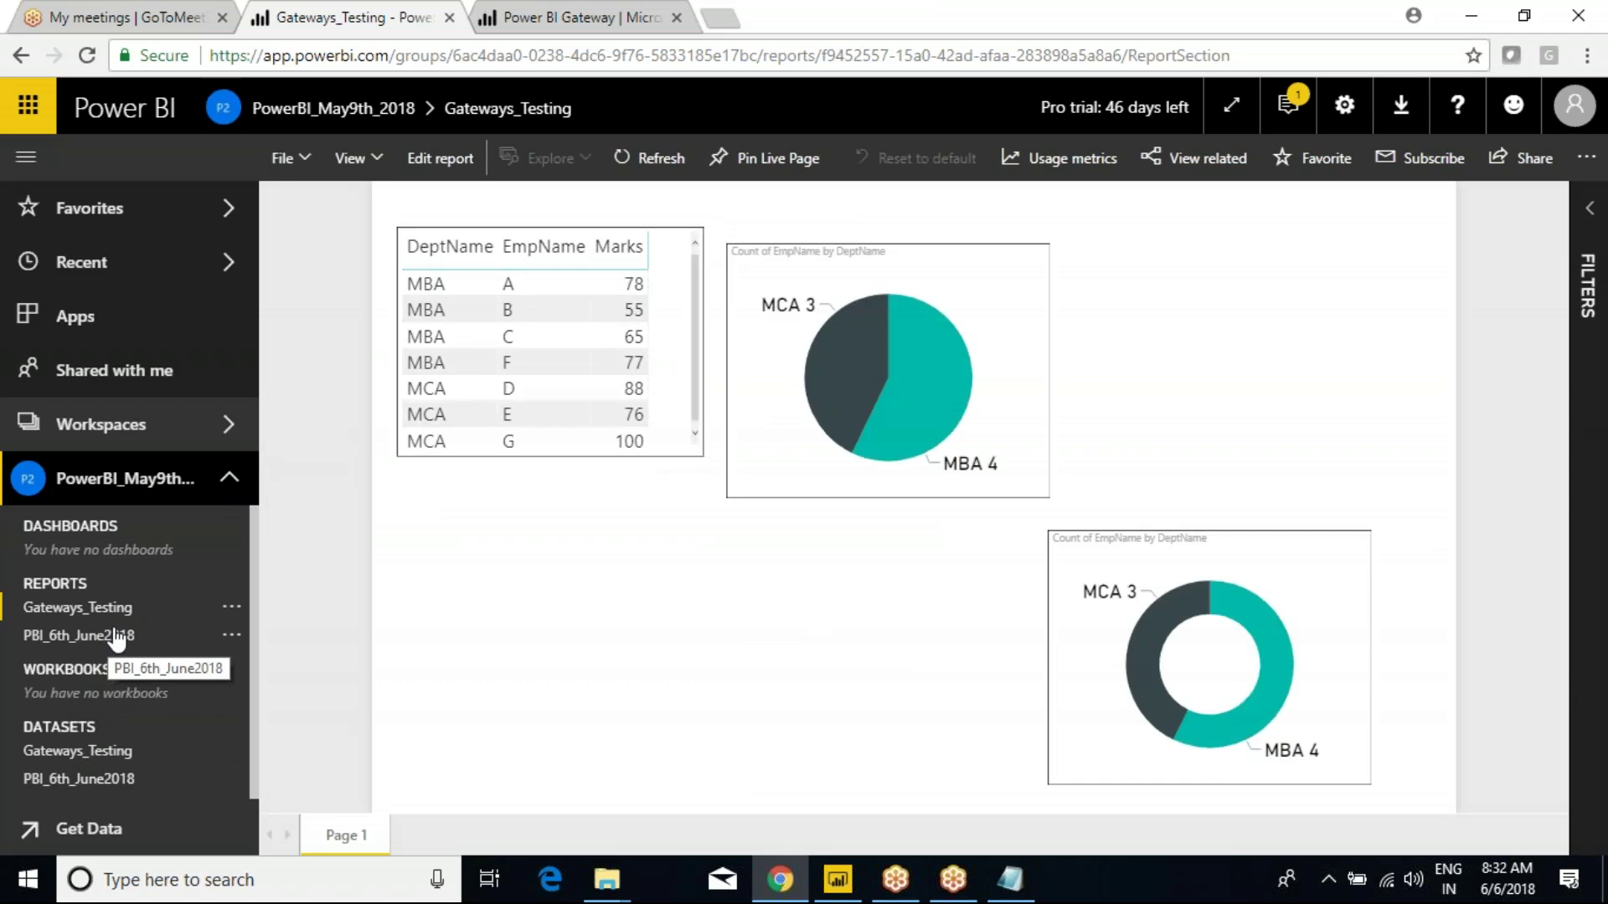
pyautogui.click(83, 754)
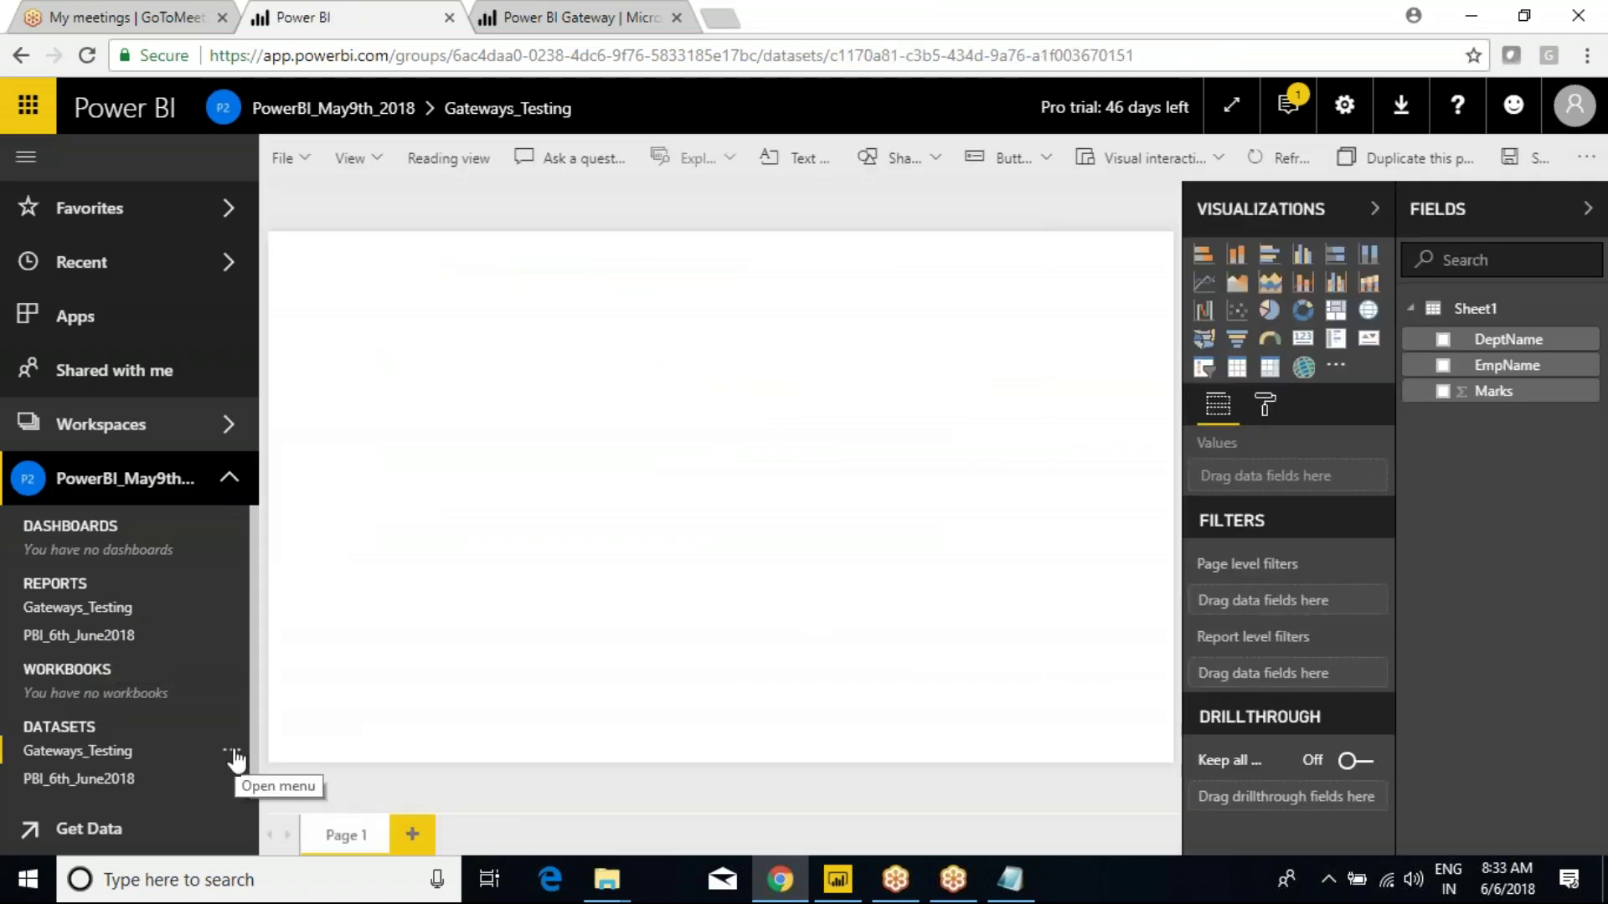
# Run Refresh Now on Gateways_Testing and dismiss the gateway-required failure message.
pyautogui.click(234, 753)
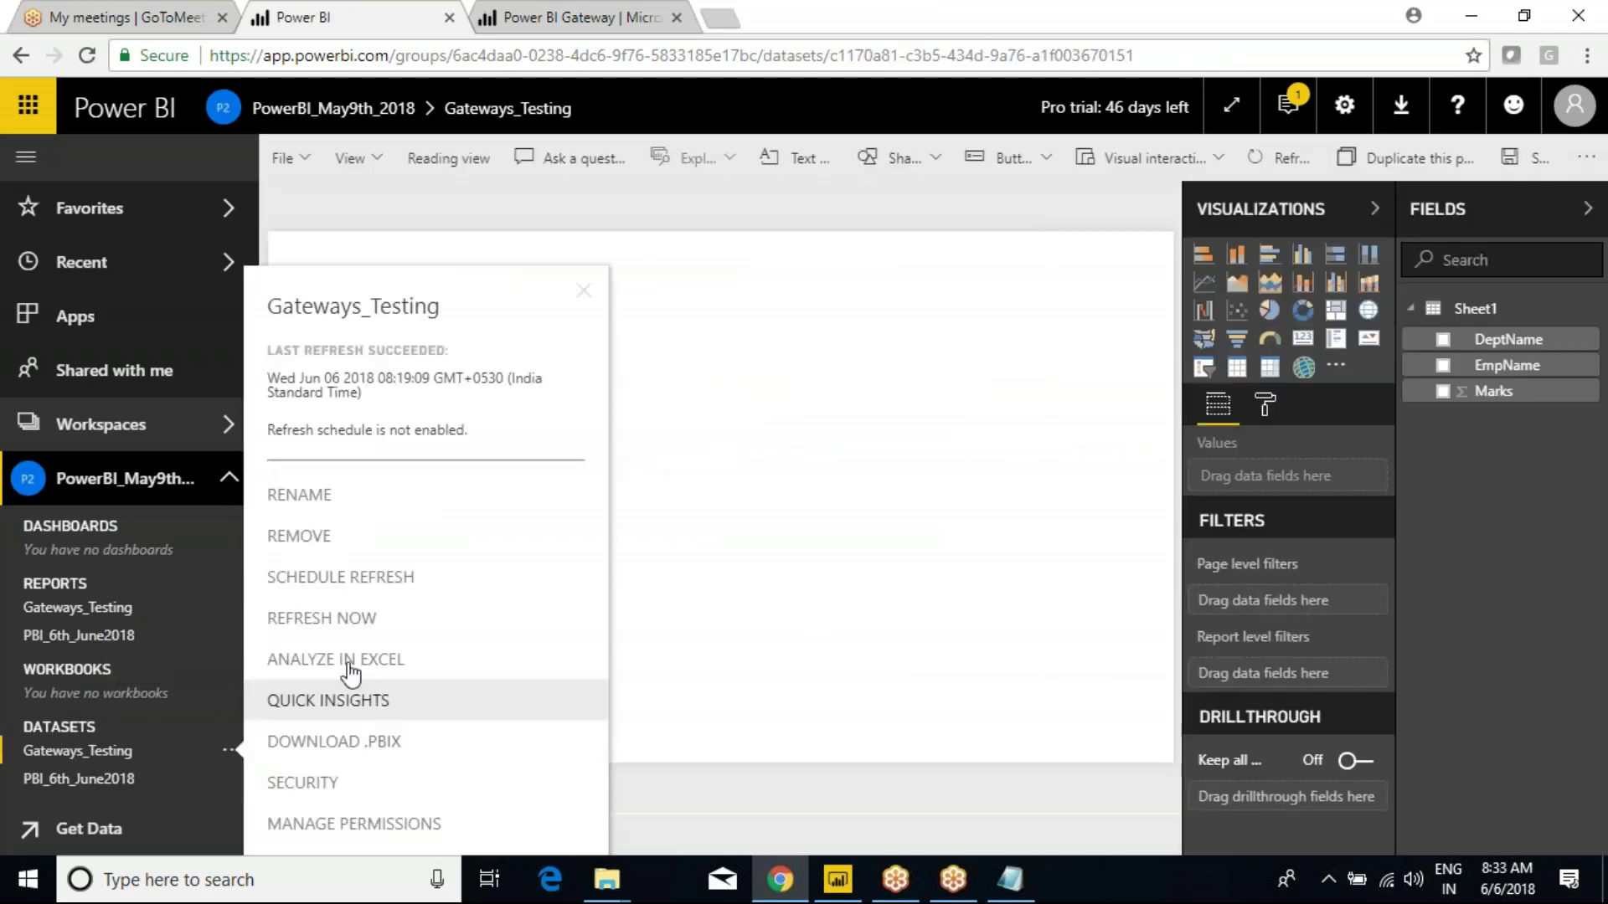
pyautogui.click(308, 630)
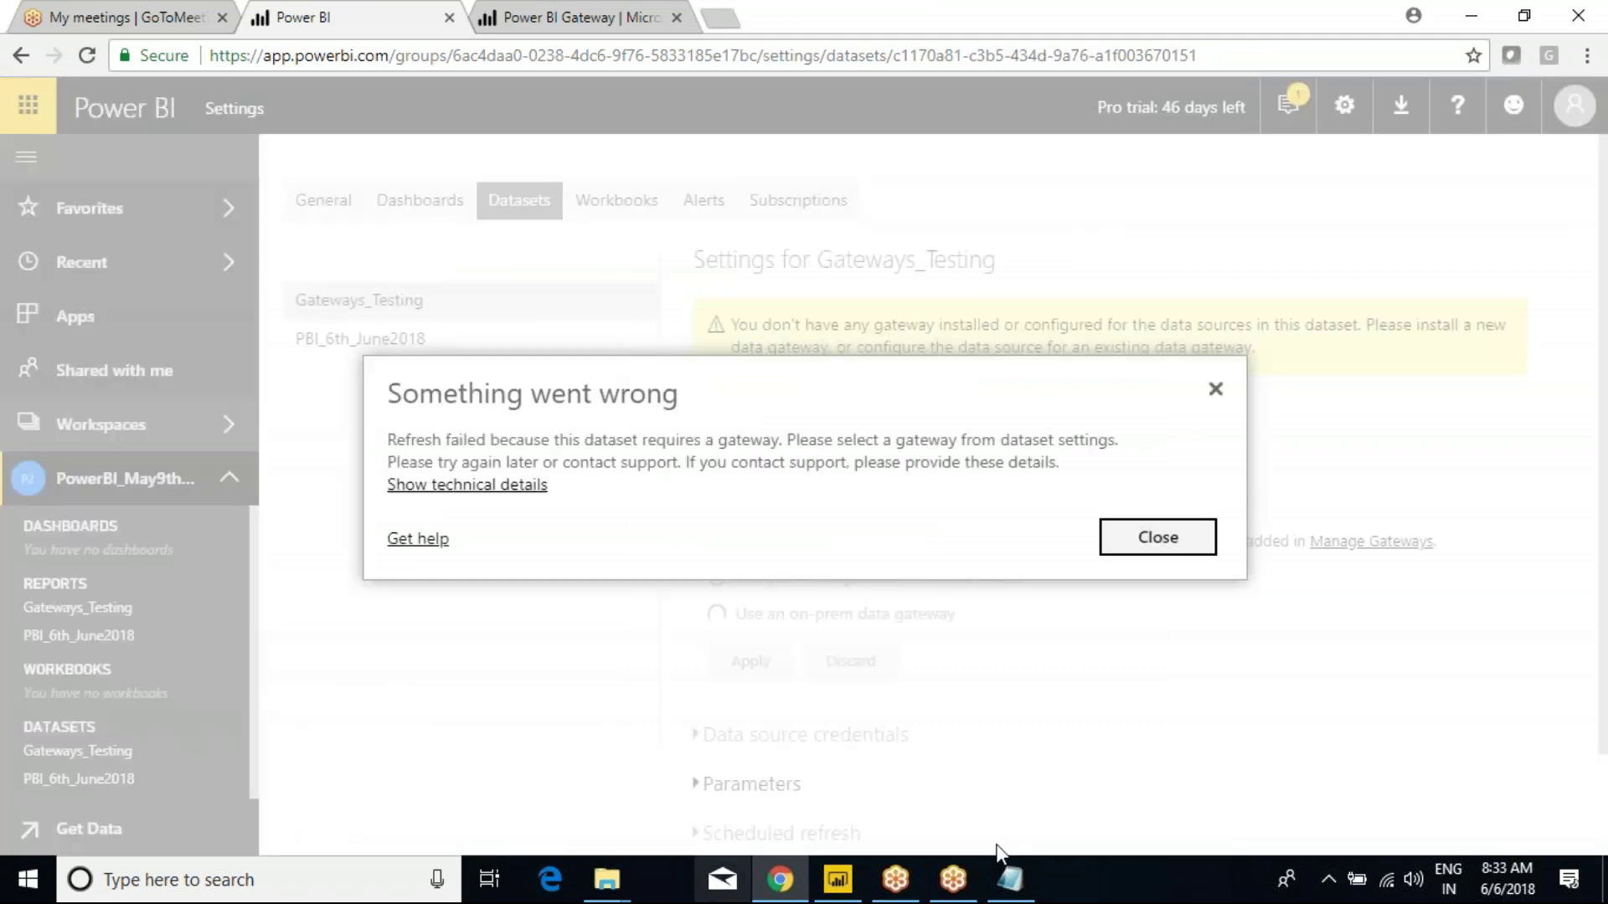
pyautogui.click(1141, 545)
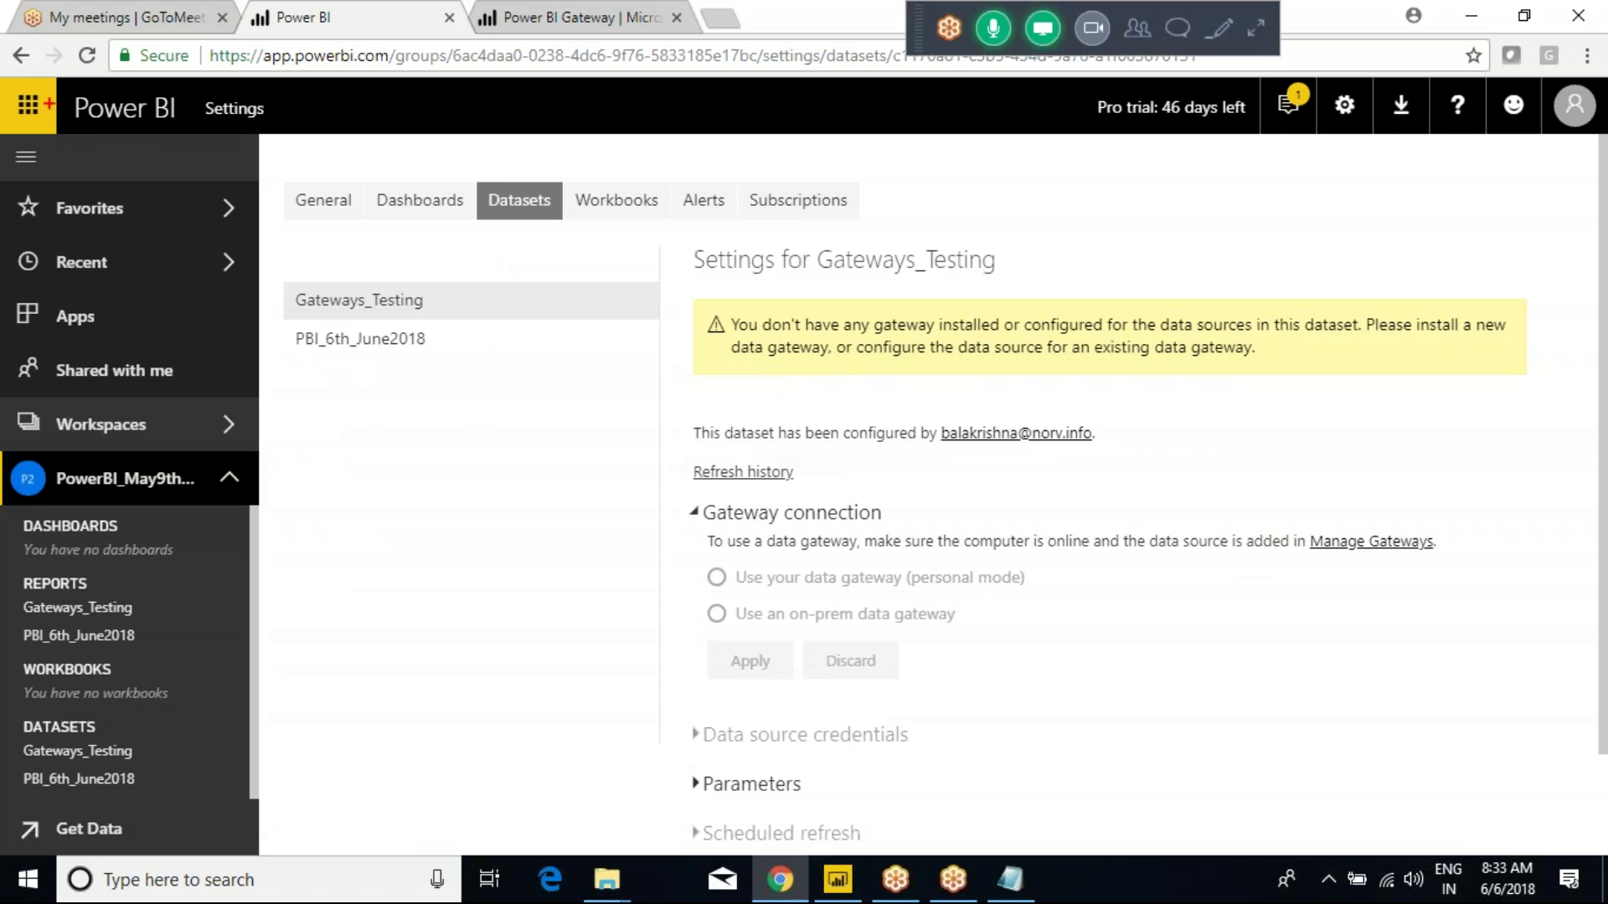
# Go to Manage gateways from Settings to view the online Gaetway_9th_May2018 cluster.
pyautogui.moveTo(20, 101)
pyautogui.mouseDown()
pyautogui.moveTo(251, 222)
pyautogui.moveTo(1548, 737)
pyautogui.moveTo(1548, 783)
pyautogui.mouseUp()
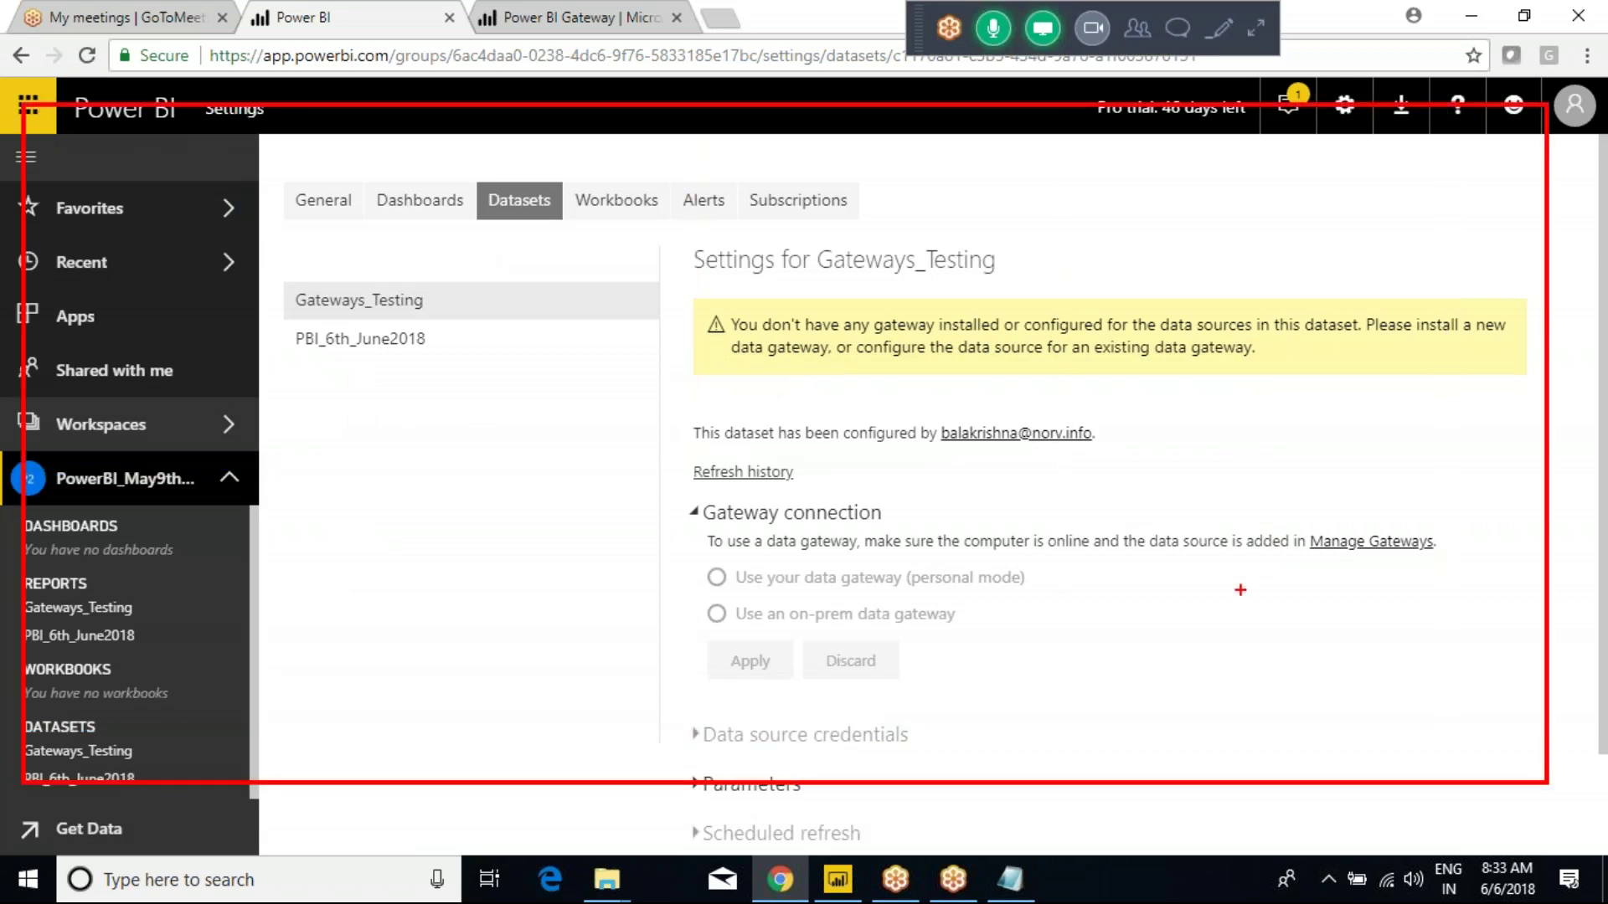
pyautogui.moveTo(1166, 437)
pyautogui.mouseDown()
pyautogui.moveTo(1279, 364)
pyautogui.moveTo(1322, 433)
pyautogui.mouseUp()
pyautogui.moveTo(887, 295)
pyautogui.mouseDown()
pyautogui.moveTo(394, 266)
pyautogui.moveTo(946, 502)
pyautogui.moveTo(546, 313)
pyautogui.mouseUp()
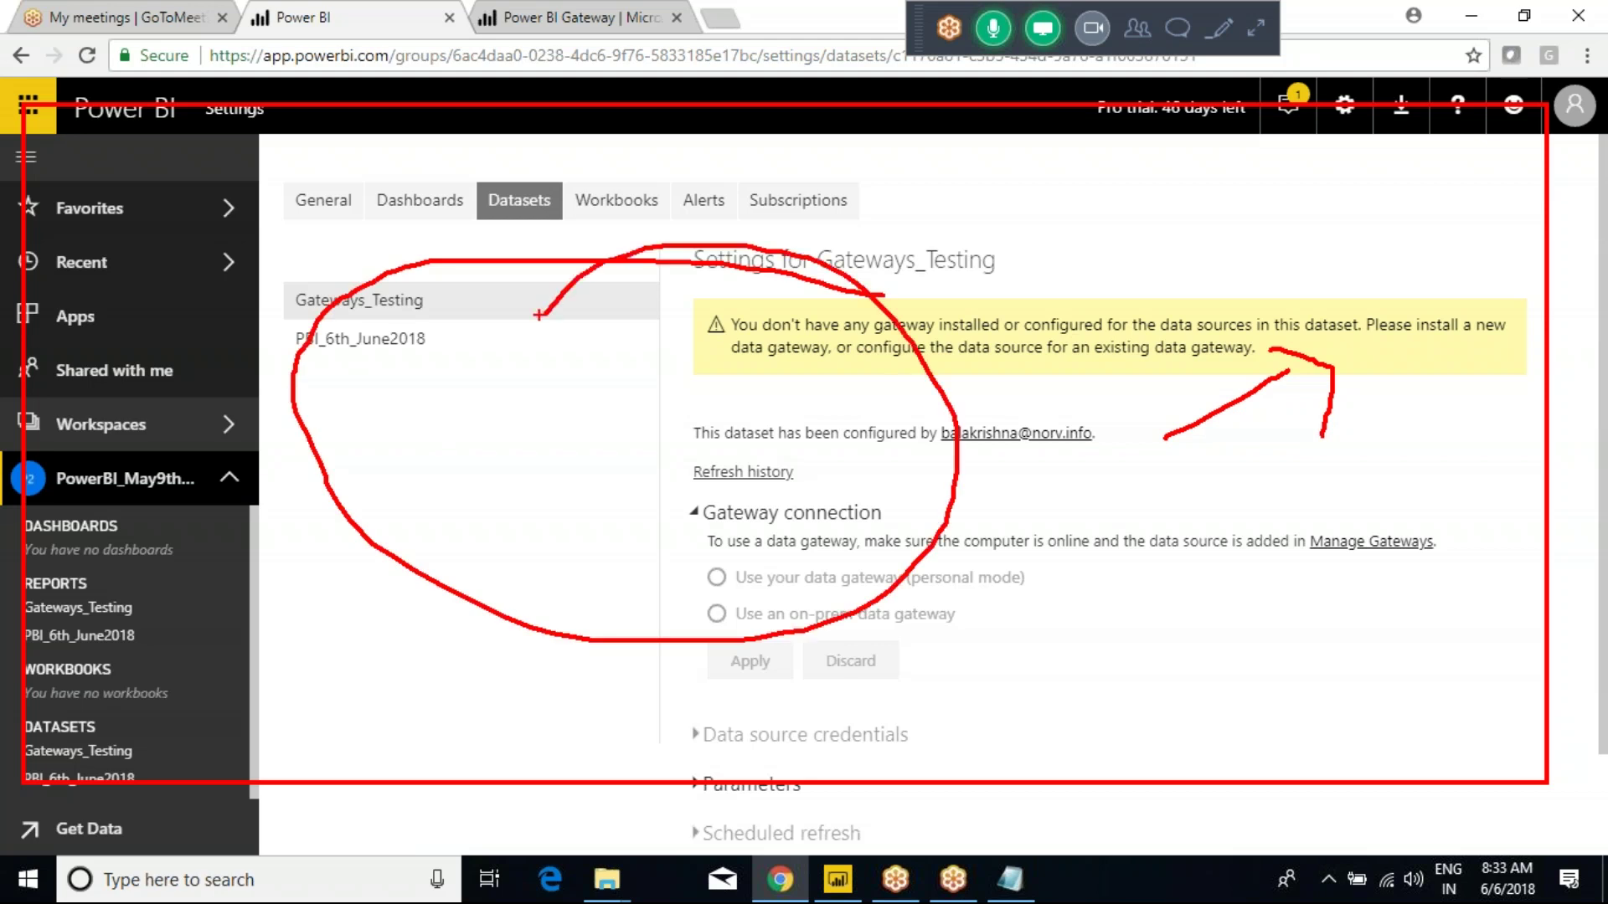
pyautogui.click(1344, 109)
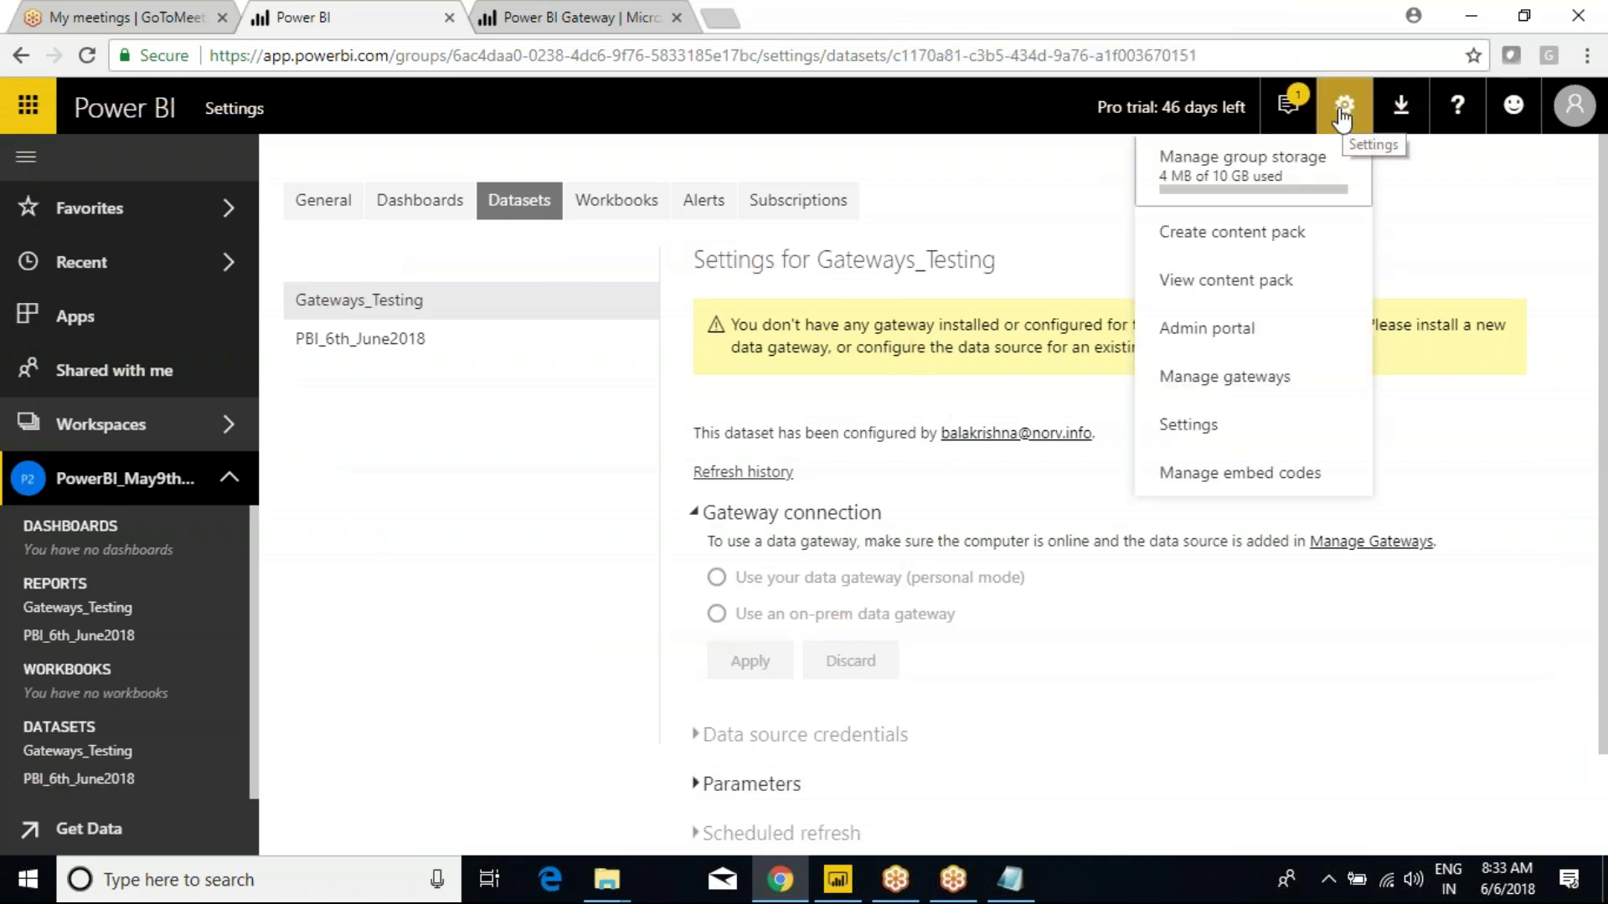
pyautogui.click(1227, 378)
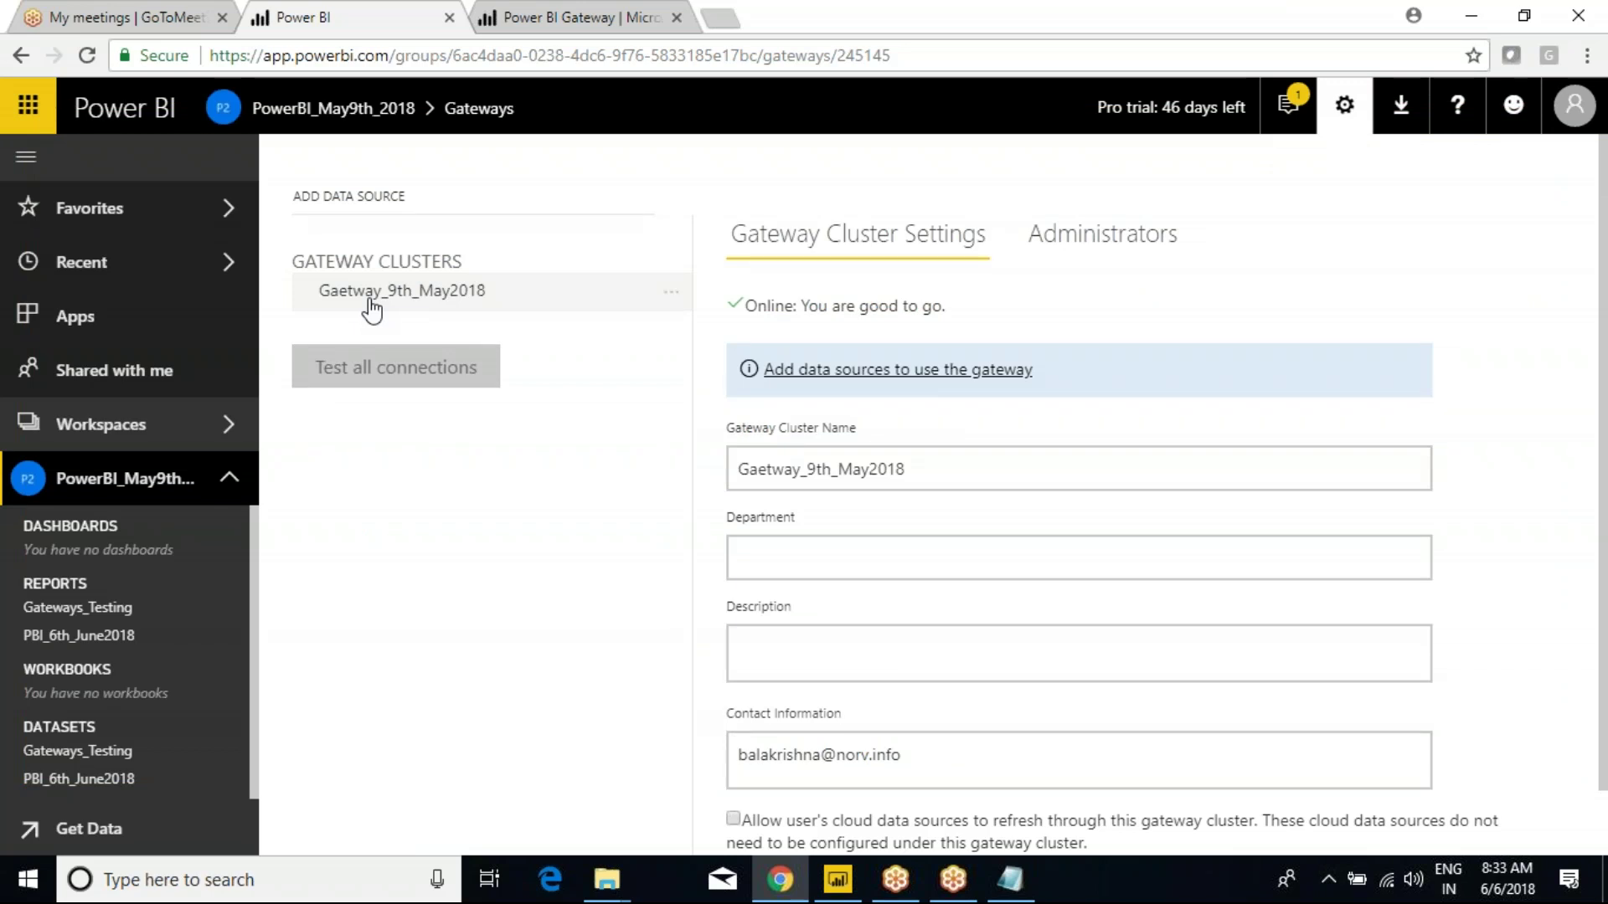
# Review the Gateways_Testing dataset and its options, then switch to the report in Power BI Desktop.
pyautogui.moveTo(507, 296)
pyautogui.mouseDown()
pyautogui.moveTo(607, 243)
pyautogui.moveTo(649, 293)
pyautogui.mouseUp()
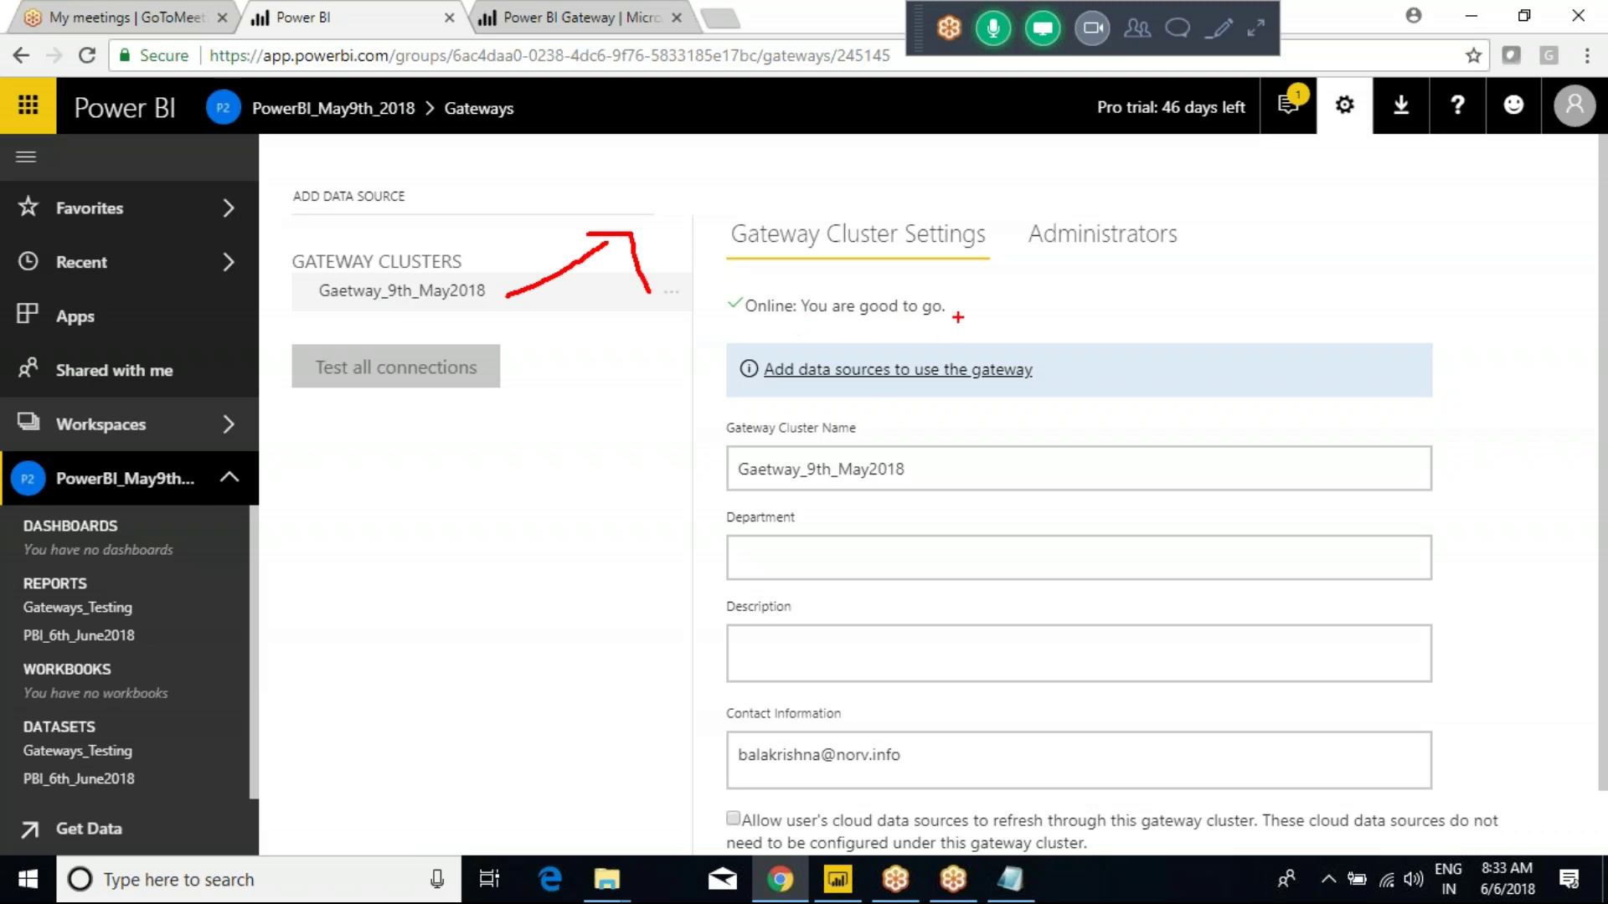
pyautogui.moveTo(973, 311); pyautogui.dragTo(1013, 277)
pyautogui.moveTo(155, 751)
pyautogui.mouseDown()
pyautogui.moveTo(53, 728)
pyautogui.moveTo(146, 767)
pyautogui.moveTo(347, 734)
pyautogui.moveTo(389, 515)
pyautogui.moveTo(263, 307)
pyautogui.moveTo(293, 267)
pyautogui.mouseUp()
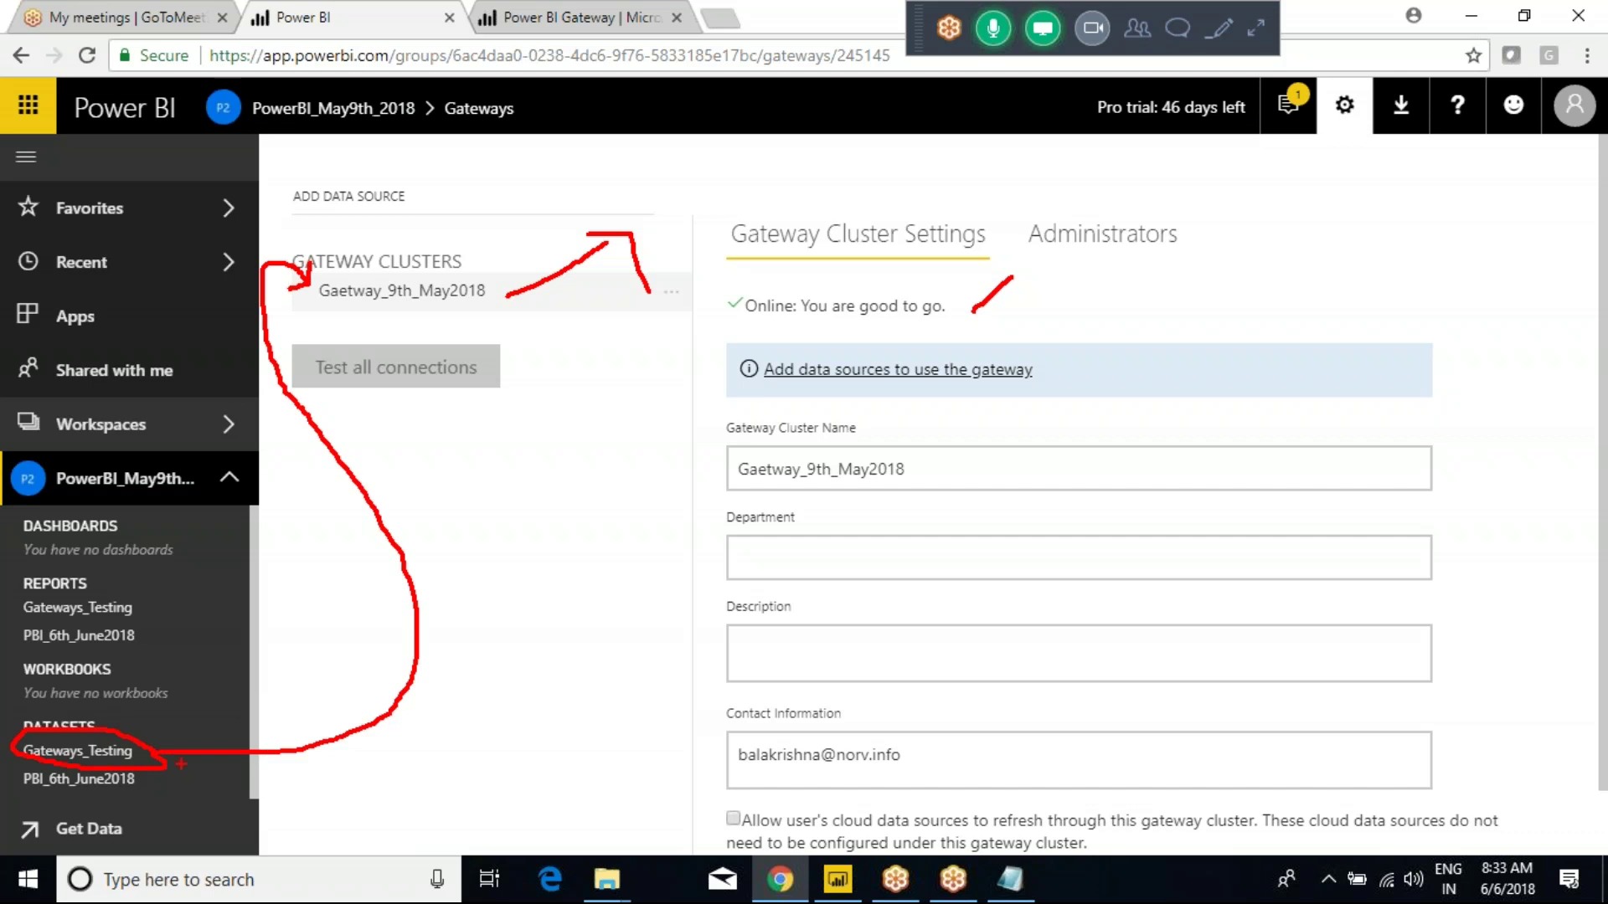
pyautogui.moveTo(393, 752)
pyautogui.mouseDown()
pyautogui.moveTo(390, 788)
pyautogui.moveTo(406, 775)
pyautogui.moveTo(393, 811)
pyautogui.moveTo(265, 700)
pyautogui.moveTo(553, 352)
pyautogui.mouseUp()
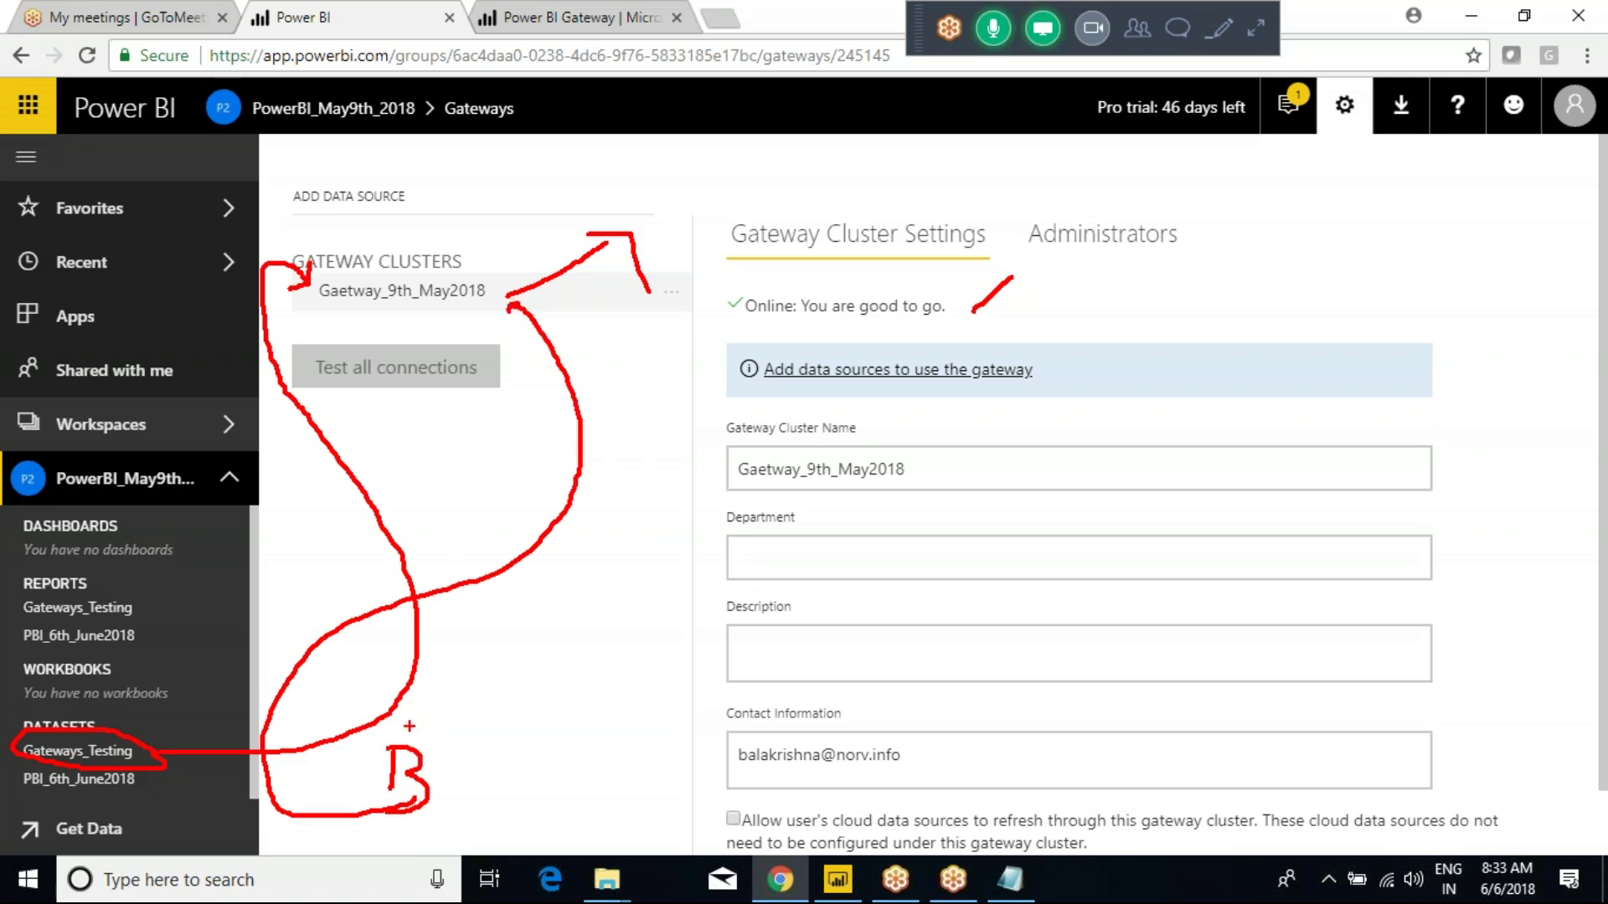
pyautogui.press('Escape')
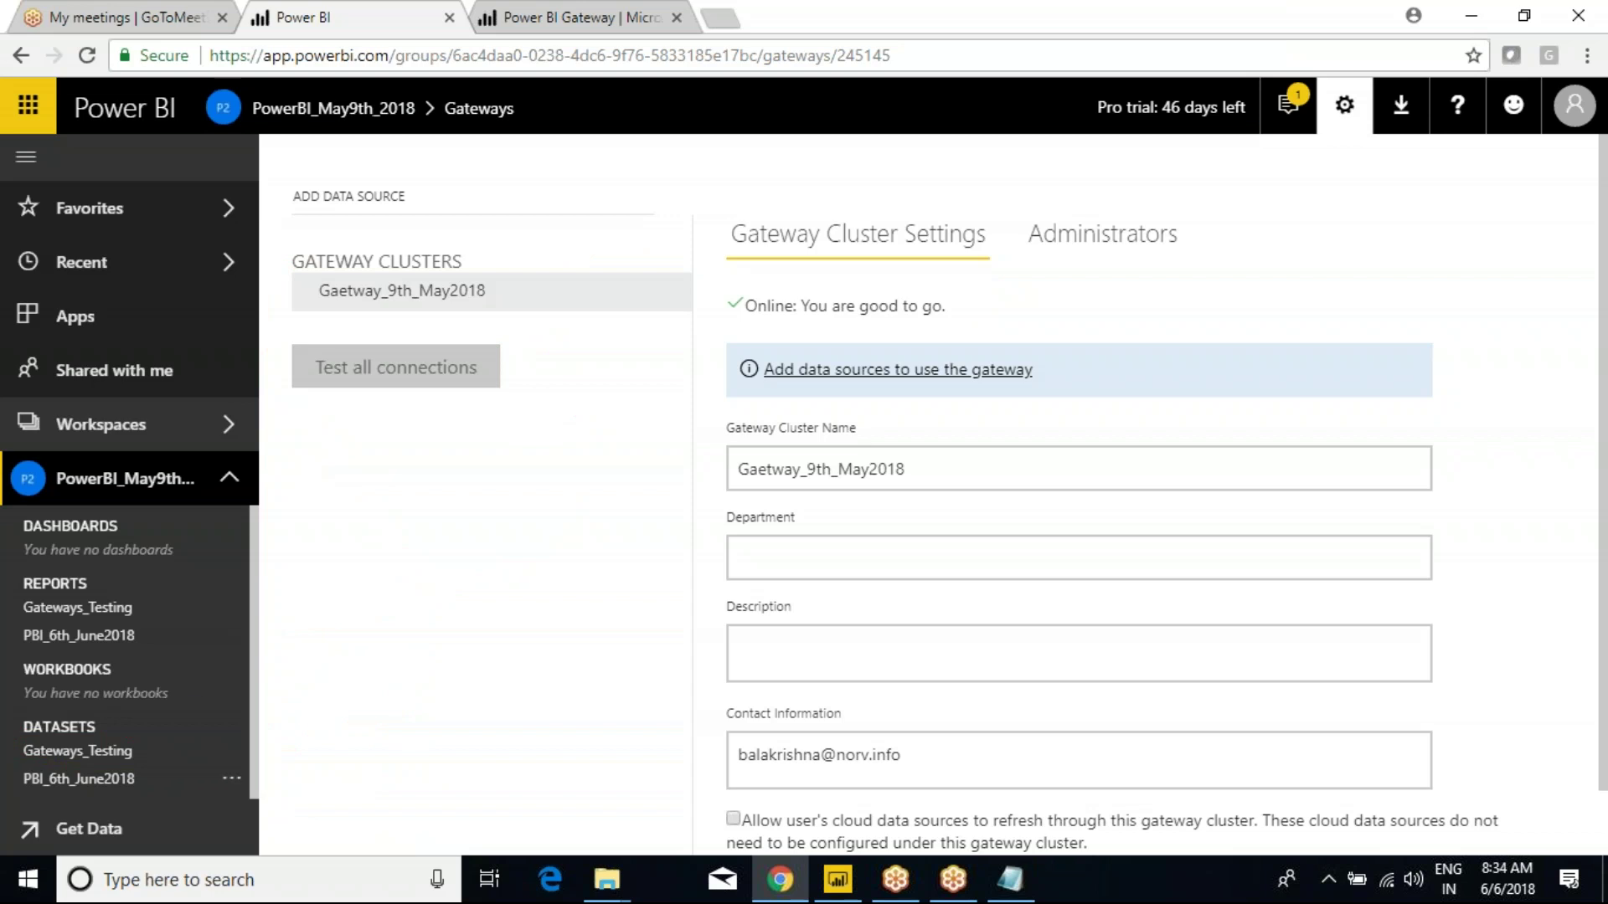
pyautogui.moveTo(84, 754); pyautogui.dragTo(165, 757)
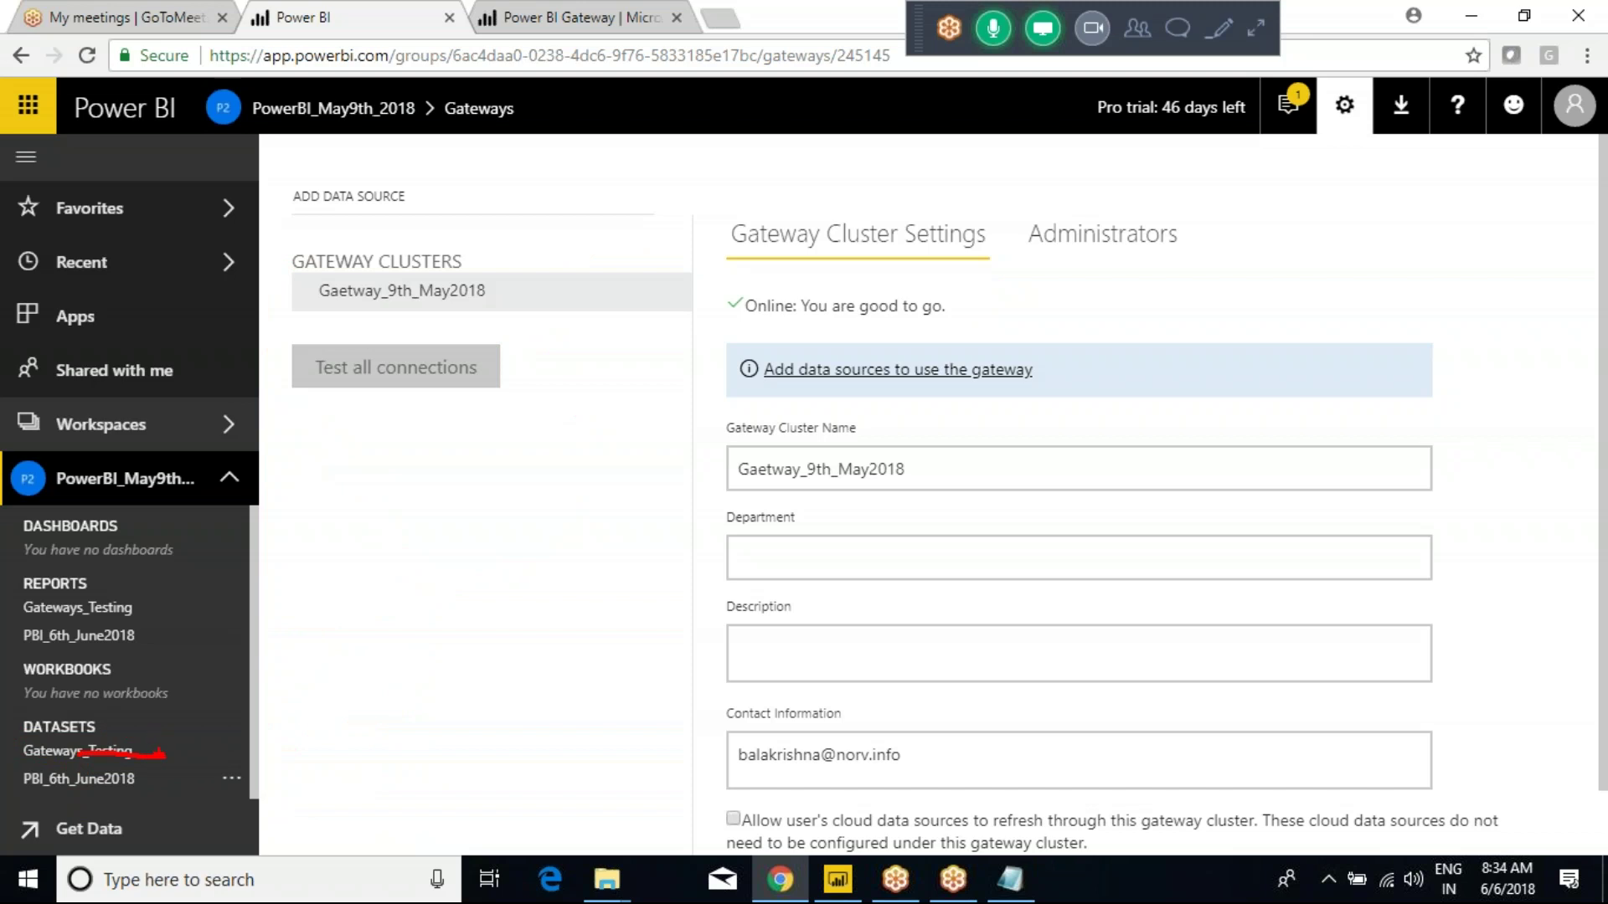
pyautogui.moveTo(164, 757)
pyautogui.mouseDown()
pyautogui.moveTo(152, 286)
pyautogui.moveTo(253, 203)
pyautogui.moveTo(320, 293)
pyautogui.moveTo(345, 285)
pyautogui.mouseUp()
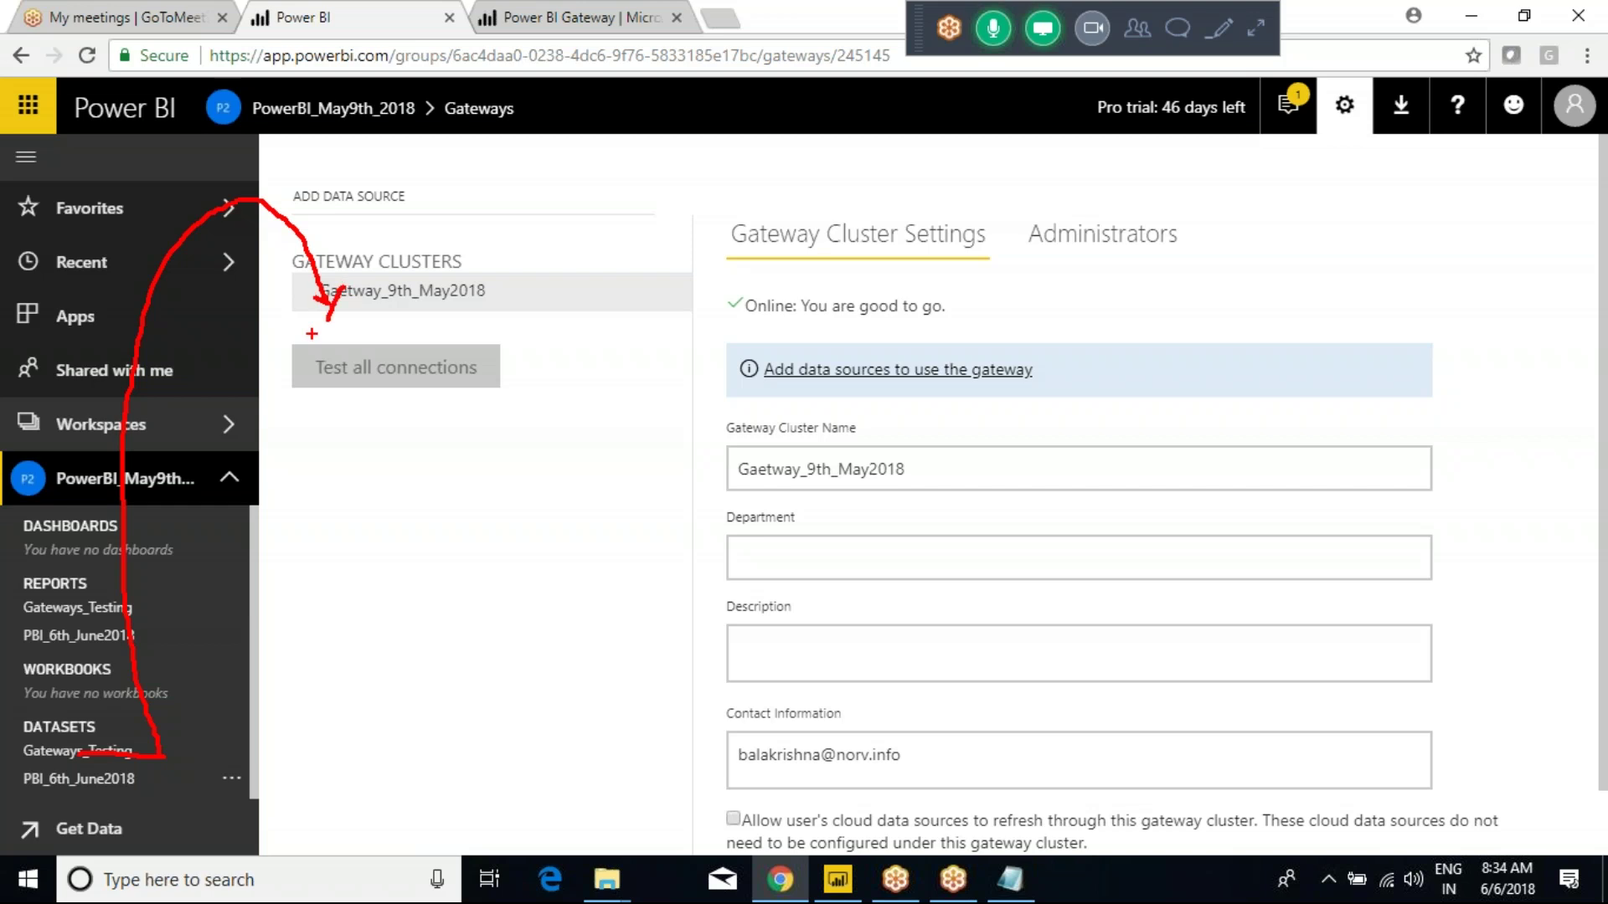
pyautogui.press('Escape')
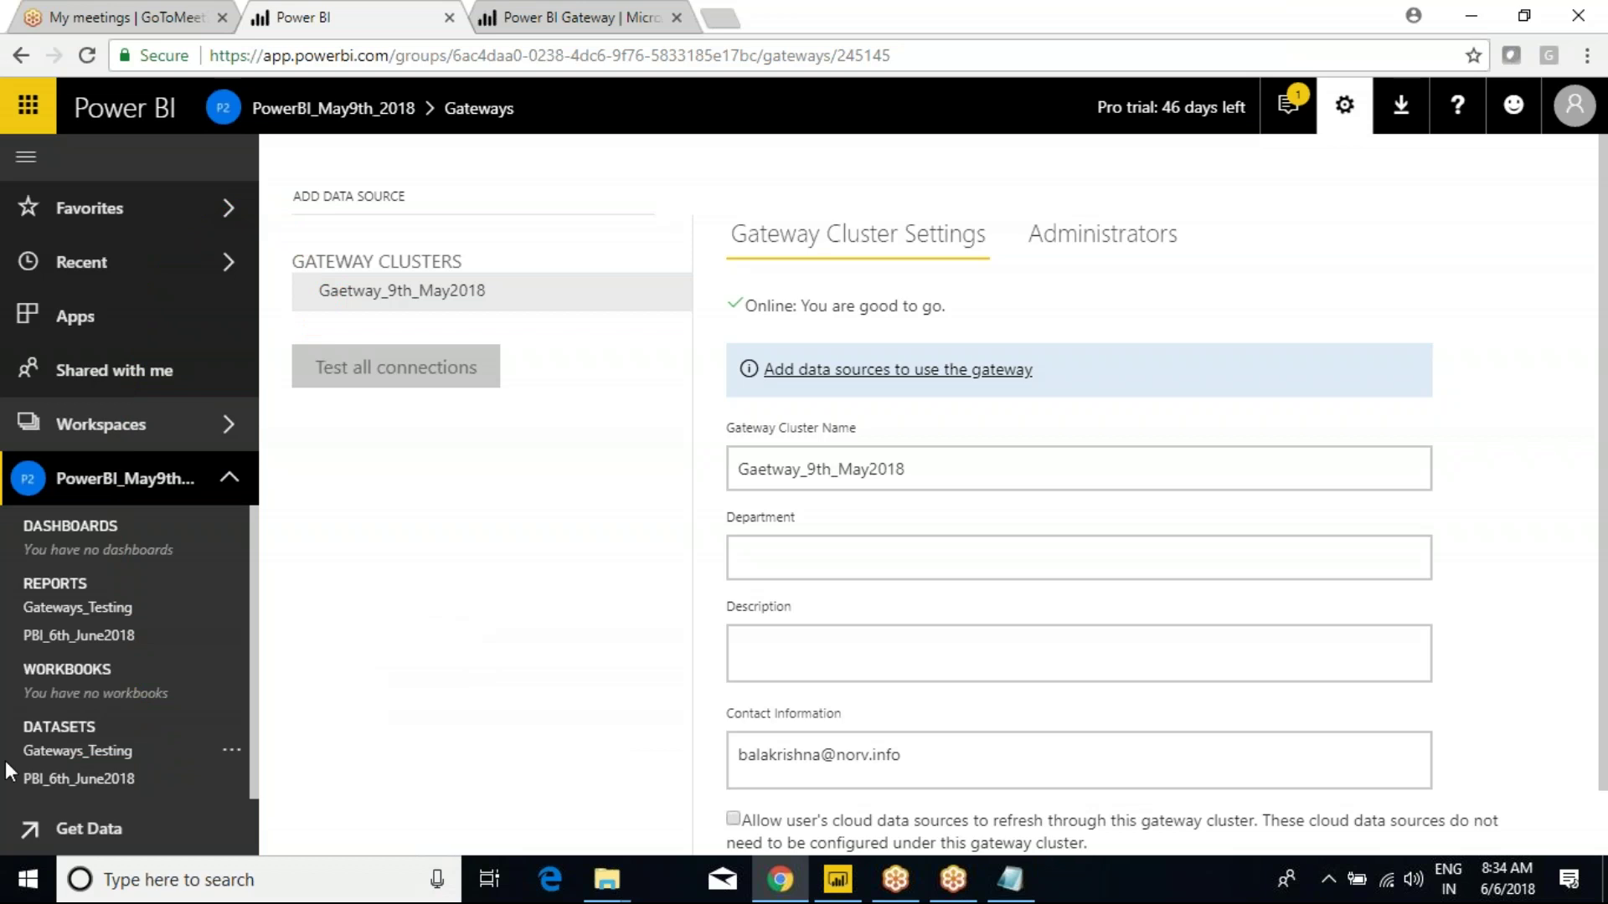
pyautogui.click(82, 754)
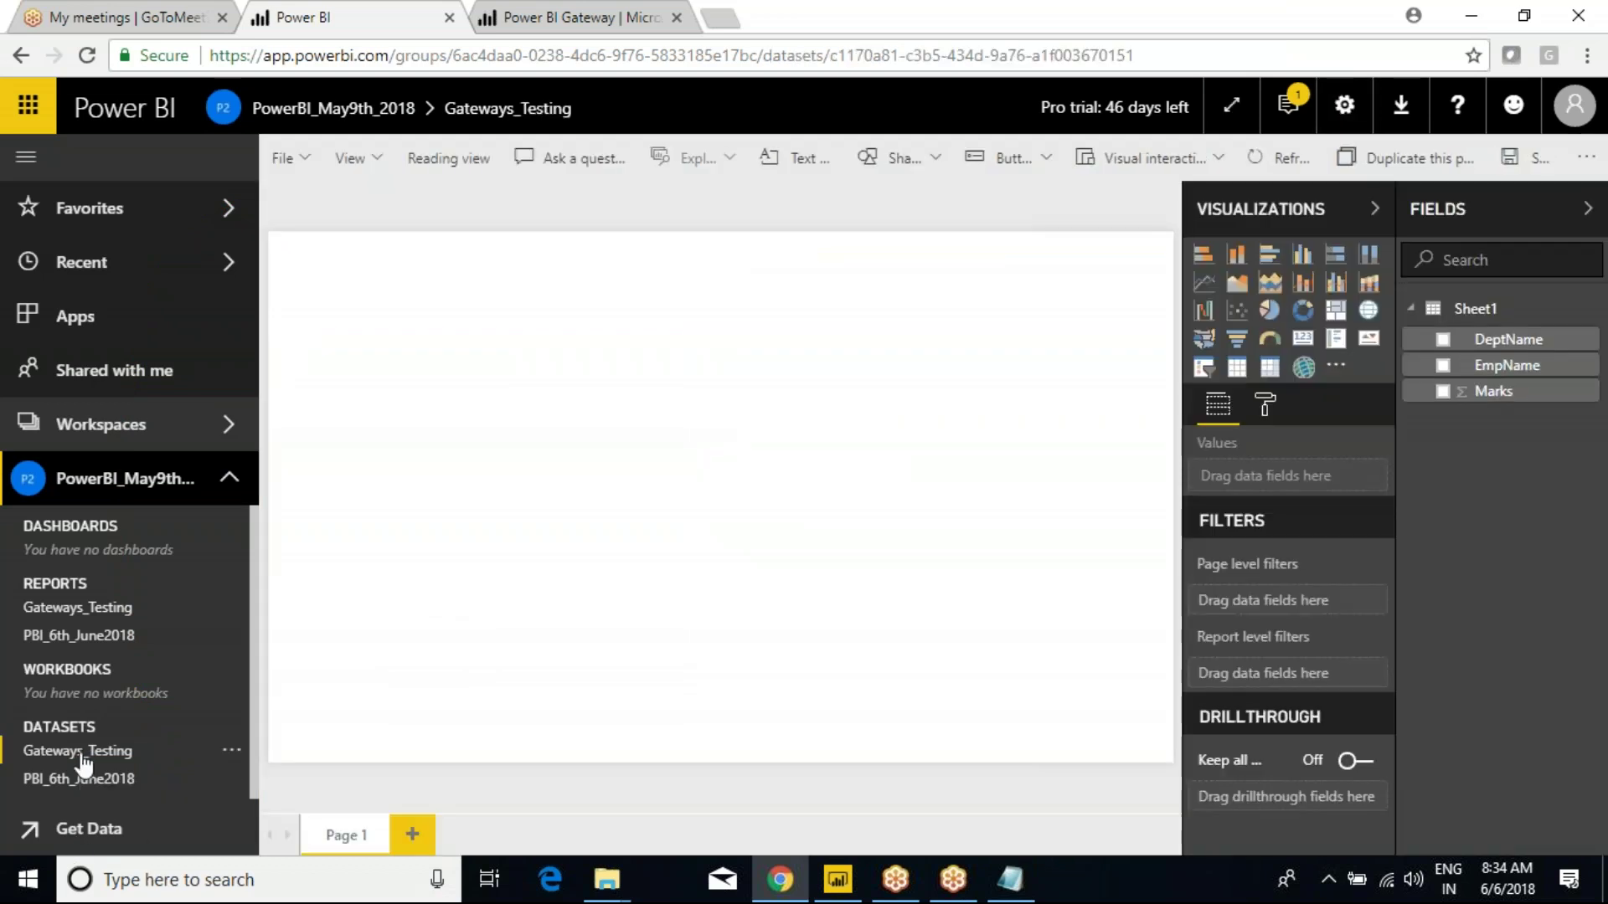
pyautogui.rightClick(82, 756)
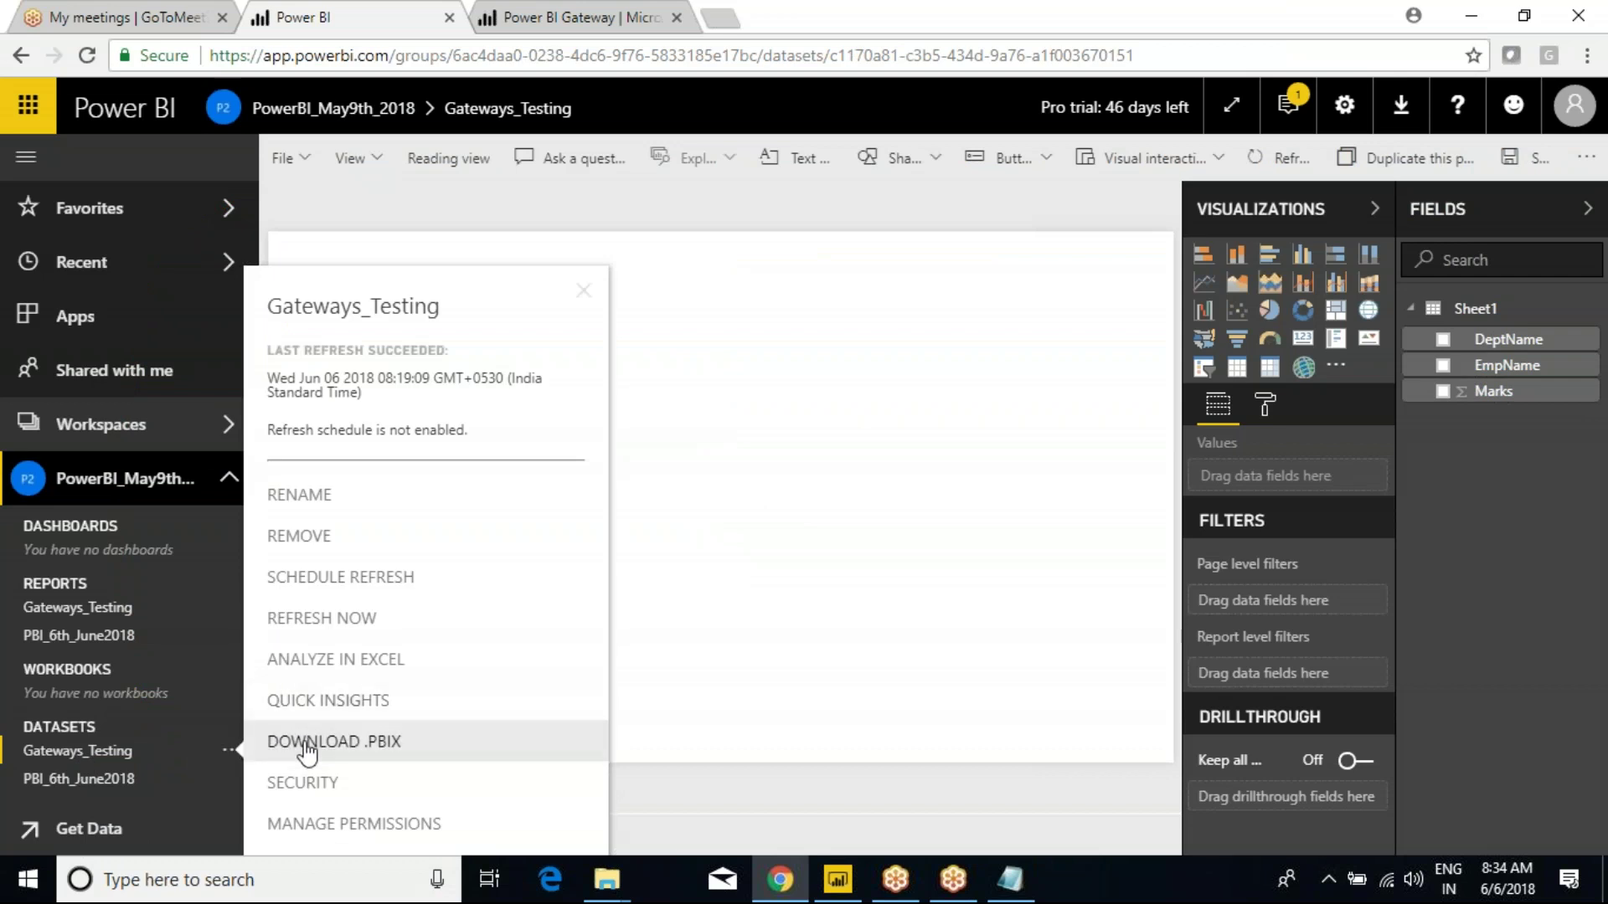
pyautogui.click(718, 591)
pyautogui.click(837, 879)
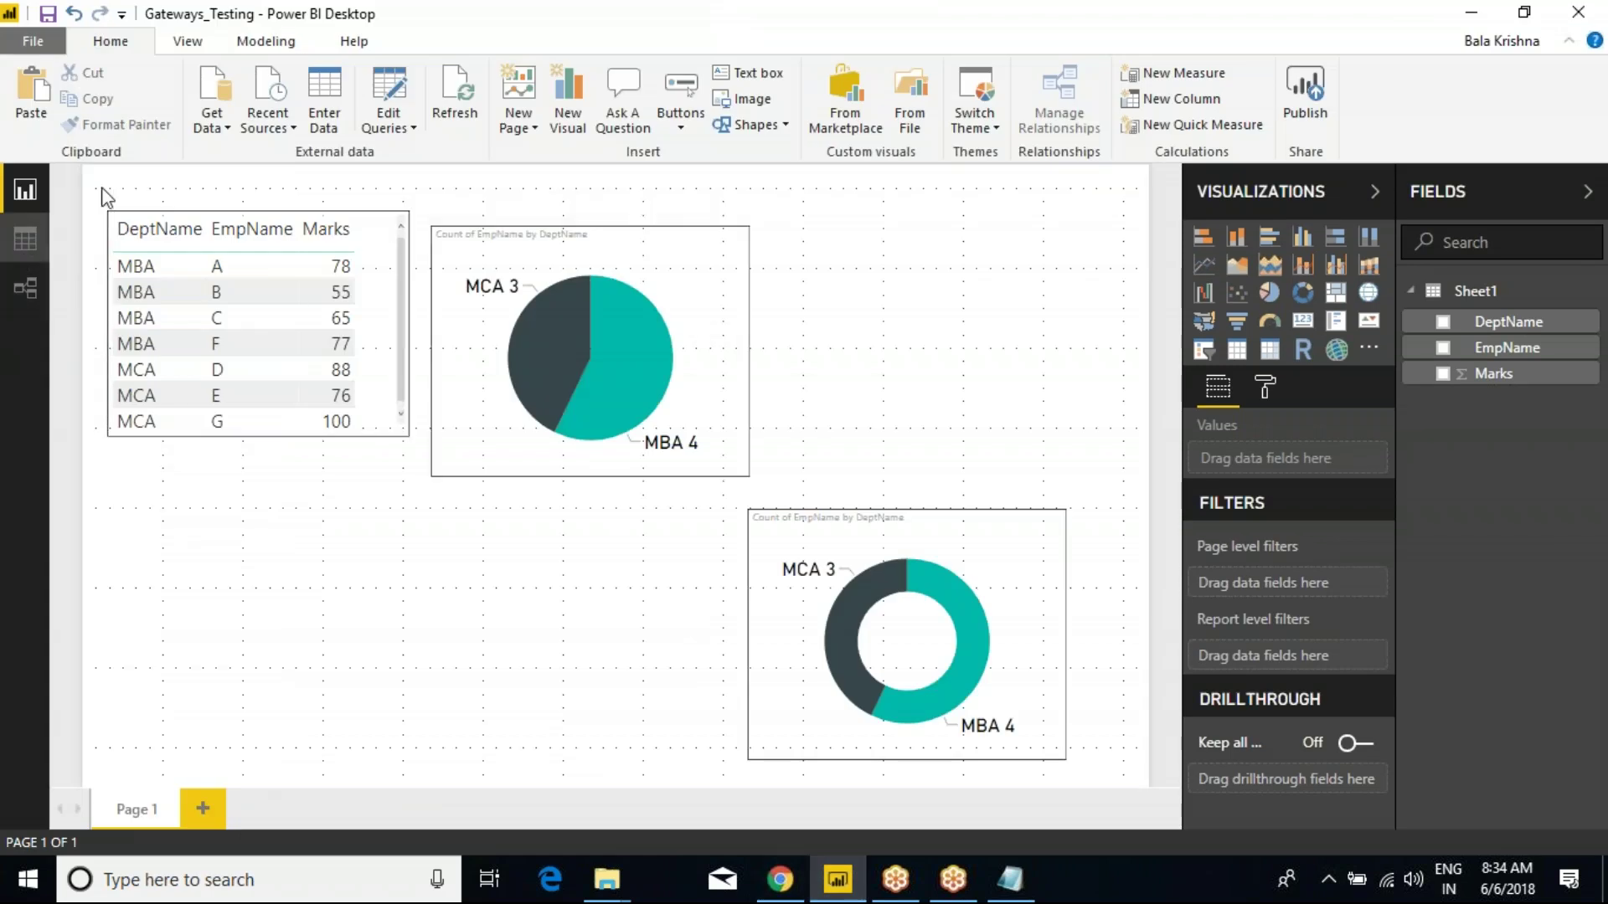
# Check Recent Sources in Power BI Desktop, with Emp.xlsx listed first, then close the list.
pyautogui.moveTo(360, 211)
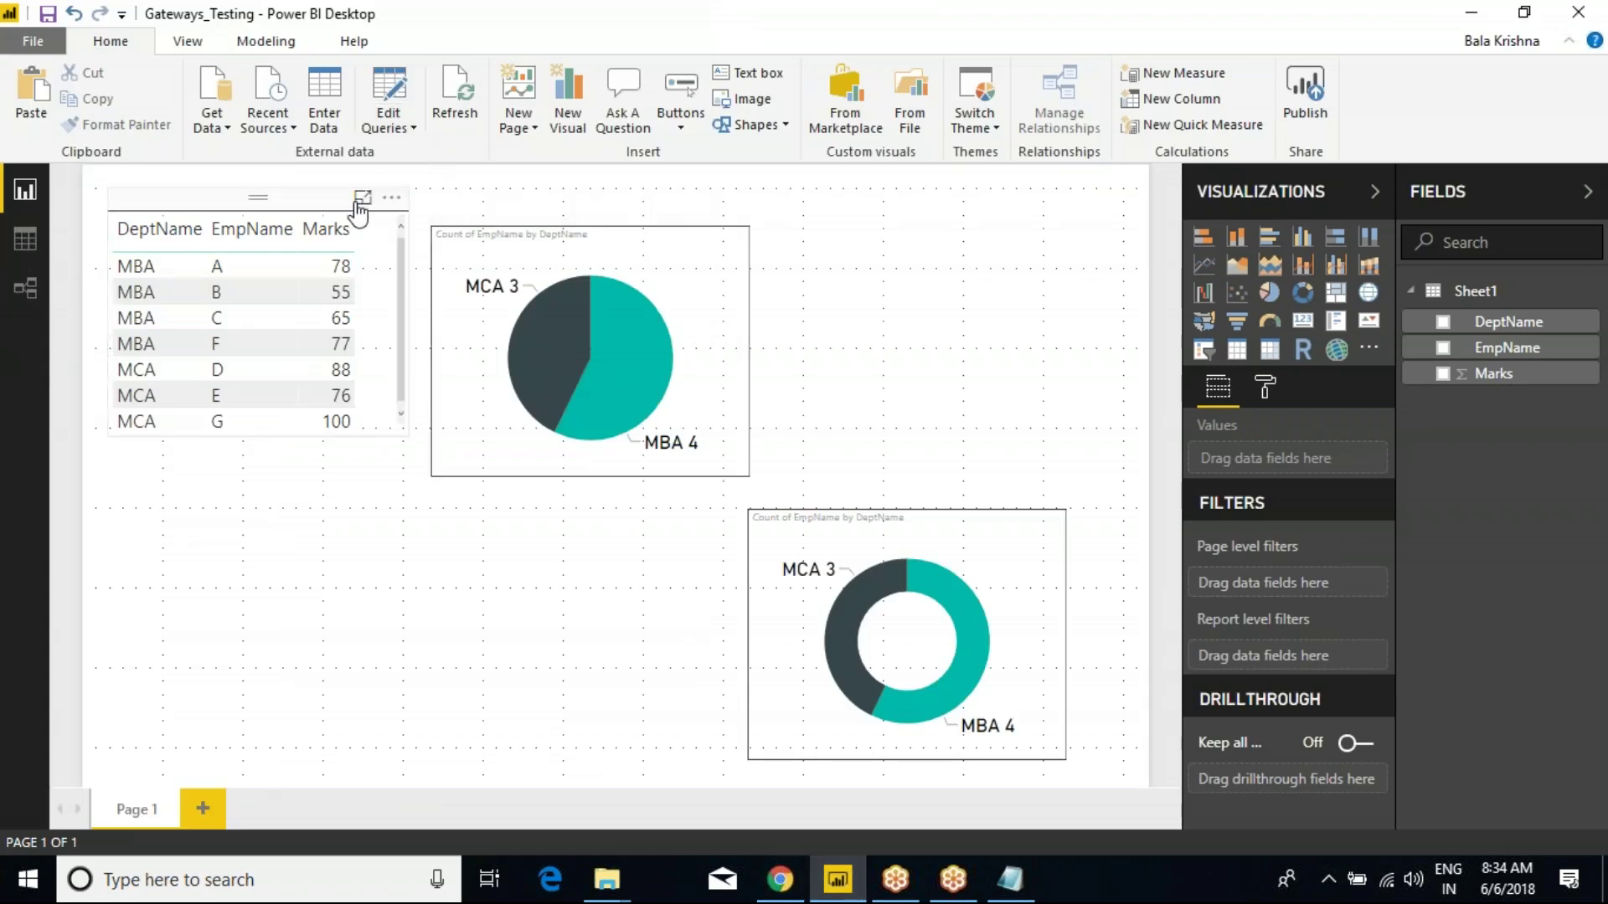
pyautogui.click(290, 133)
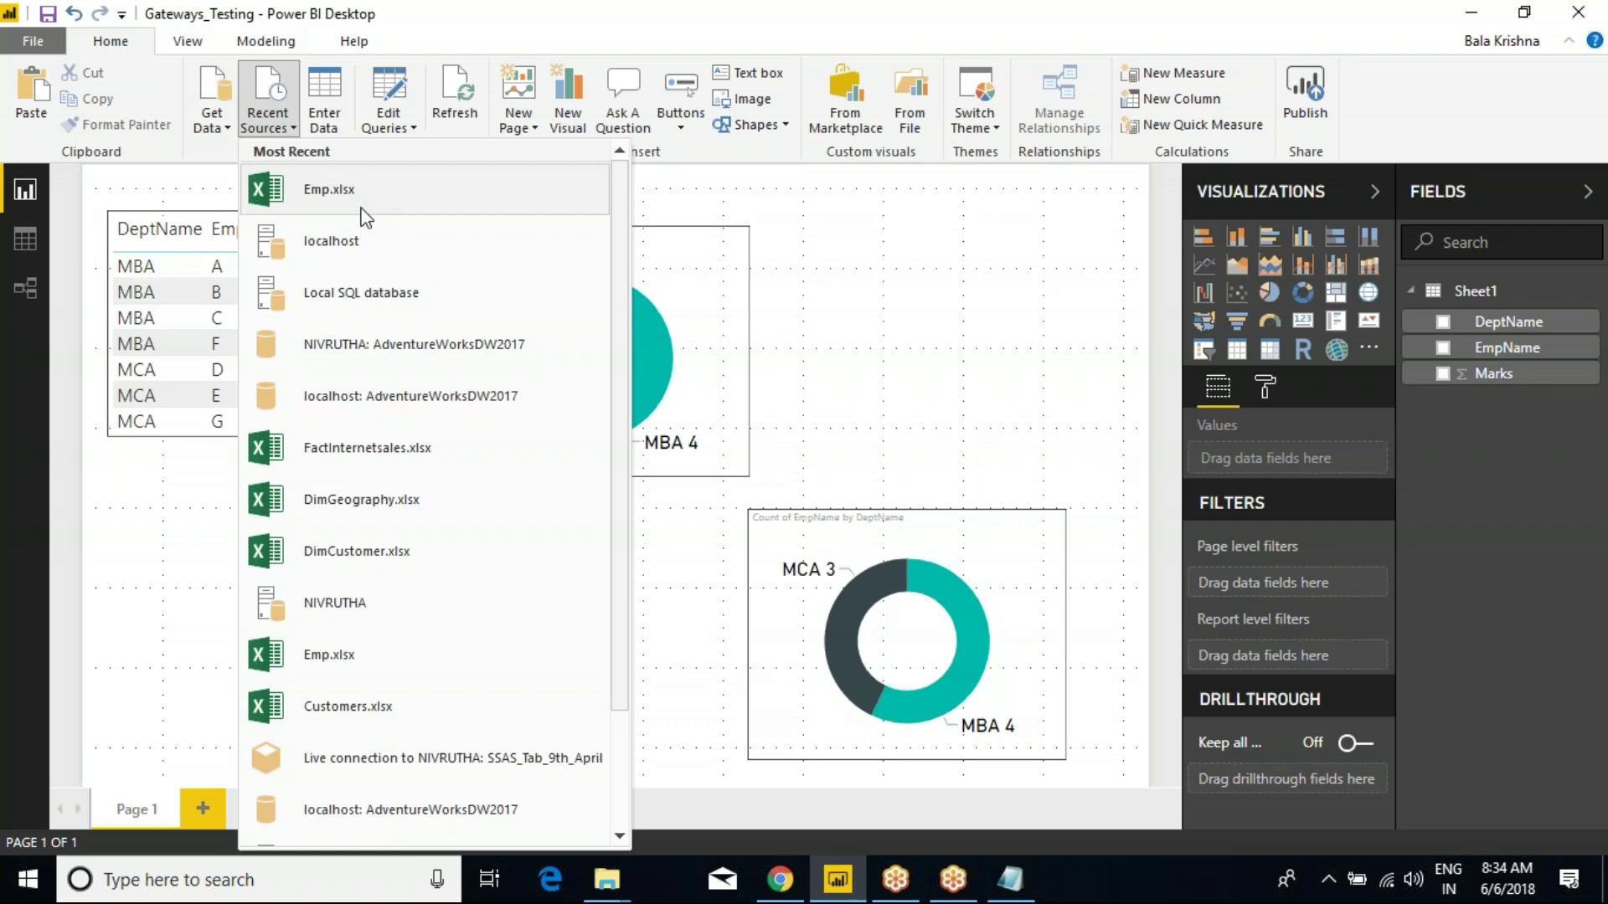
pyautogui.click(914, 305)
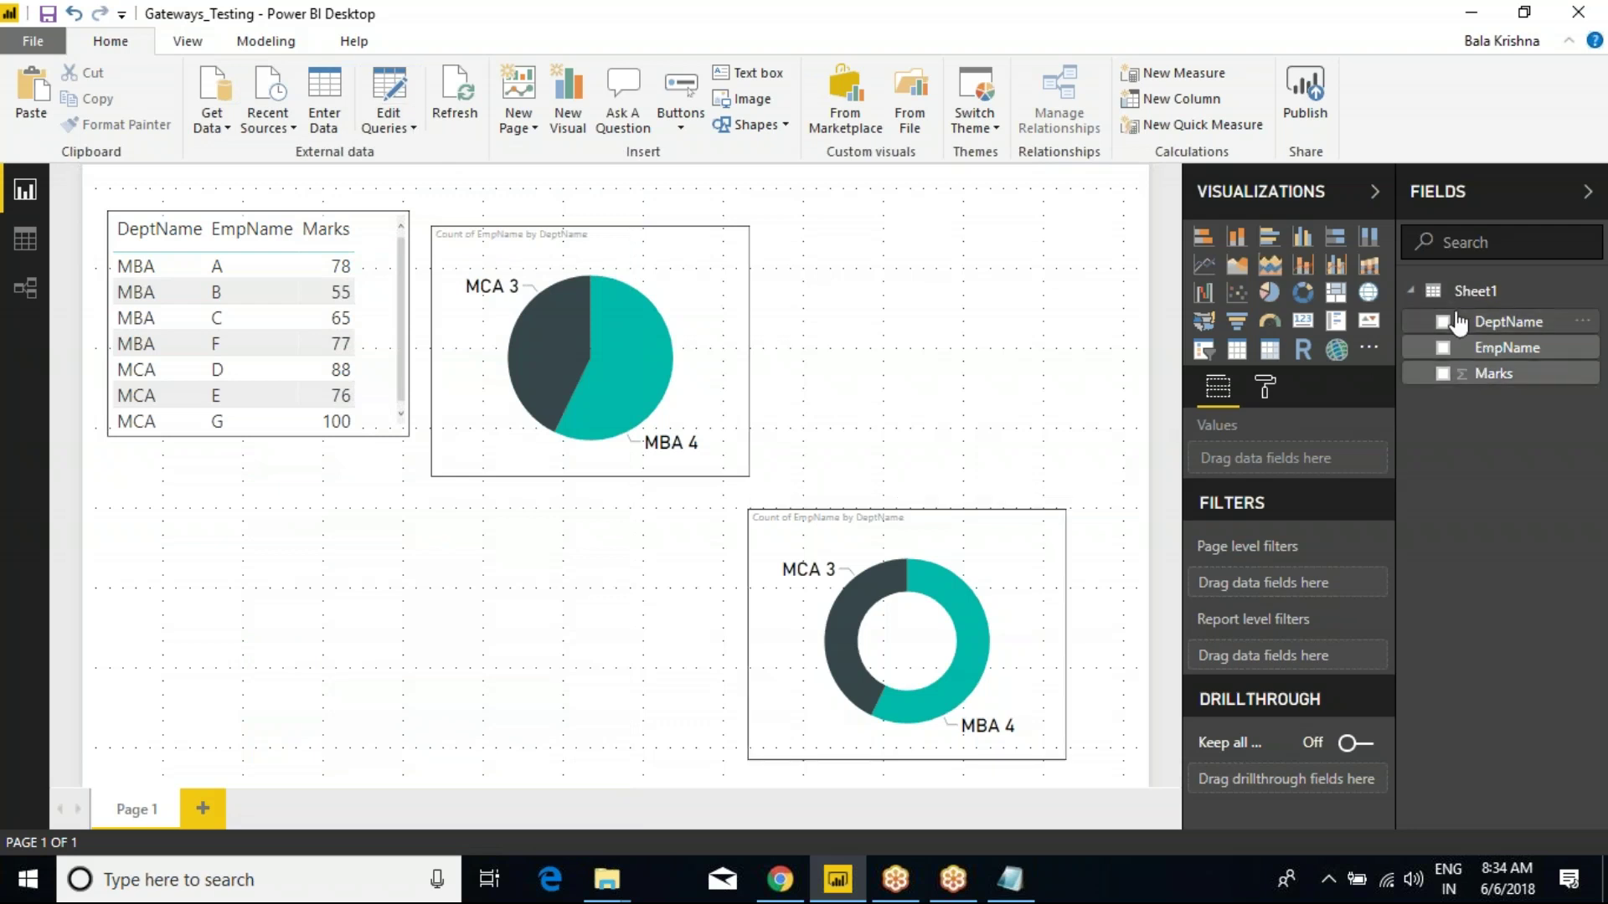
# Open the Emp workbook from D:\Power BI\Power BI Batch(9th-April-2018) in Excel.
pyautogui.moveTo(632, 871)
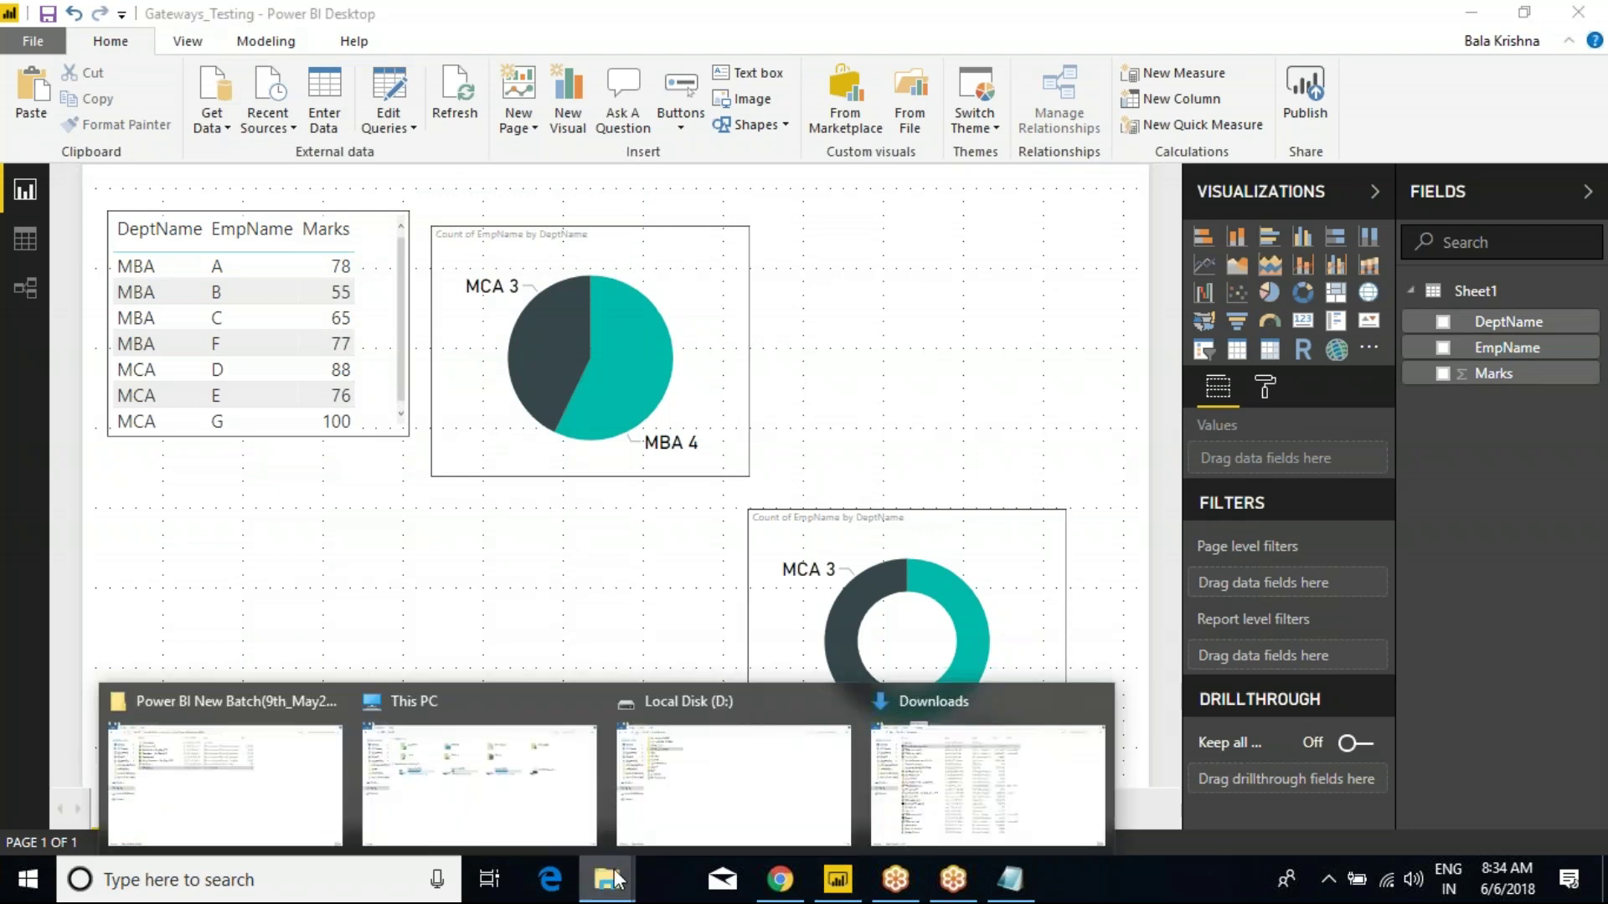
pyautogui.moveTo(486, 801)
pyautogui.click(624, 796)
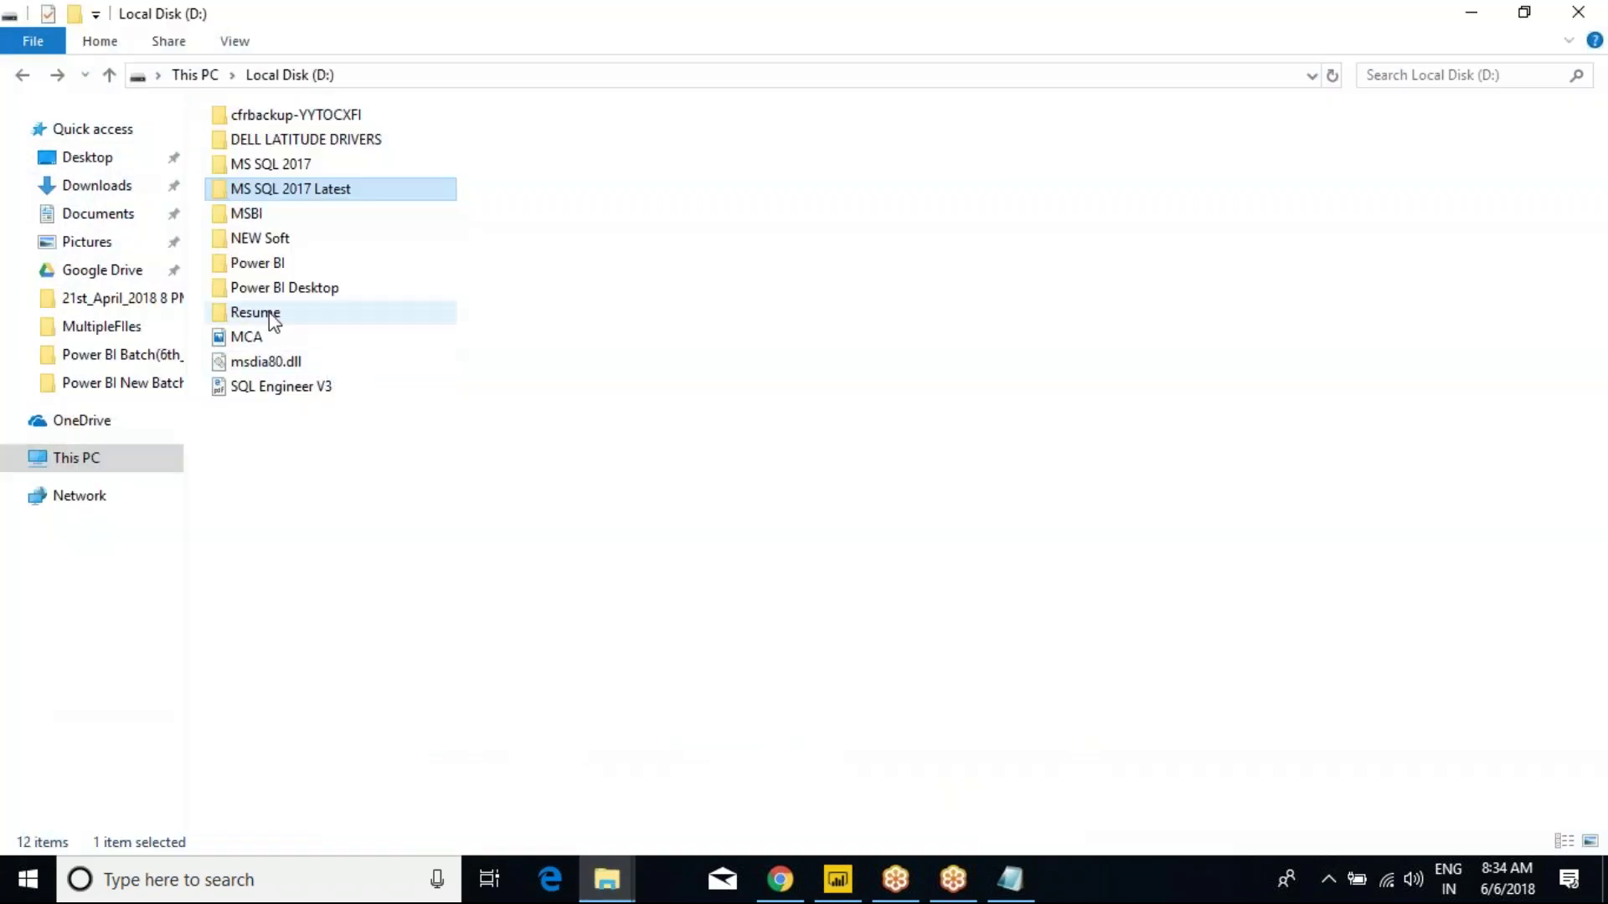
pyautogui.doubleClick(255, 262)
pyautogui.doubleClick(378, 295)
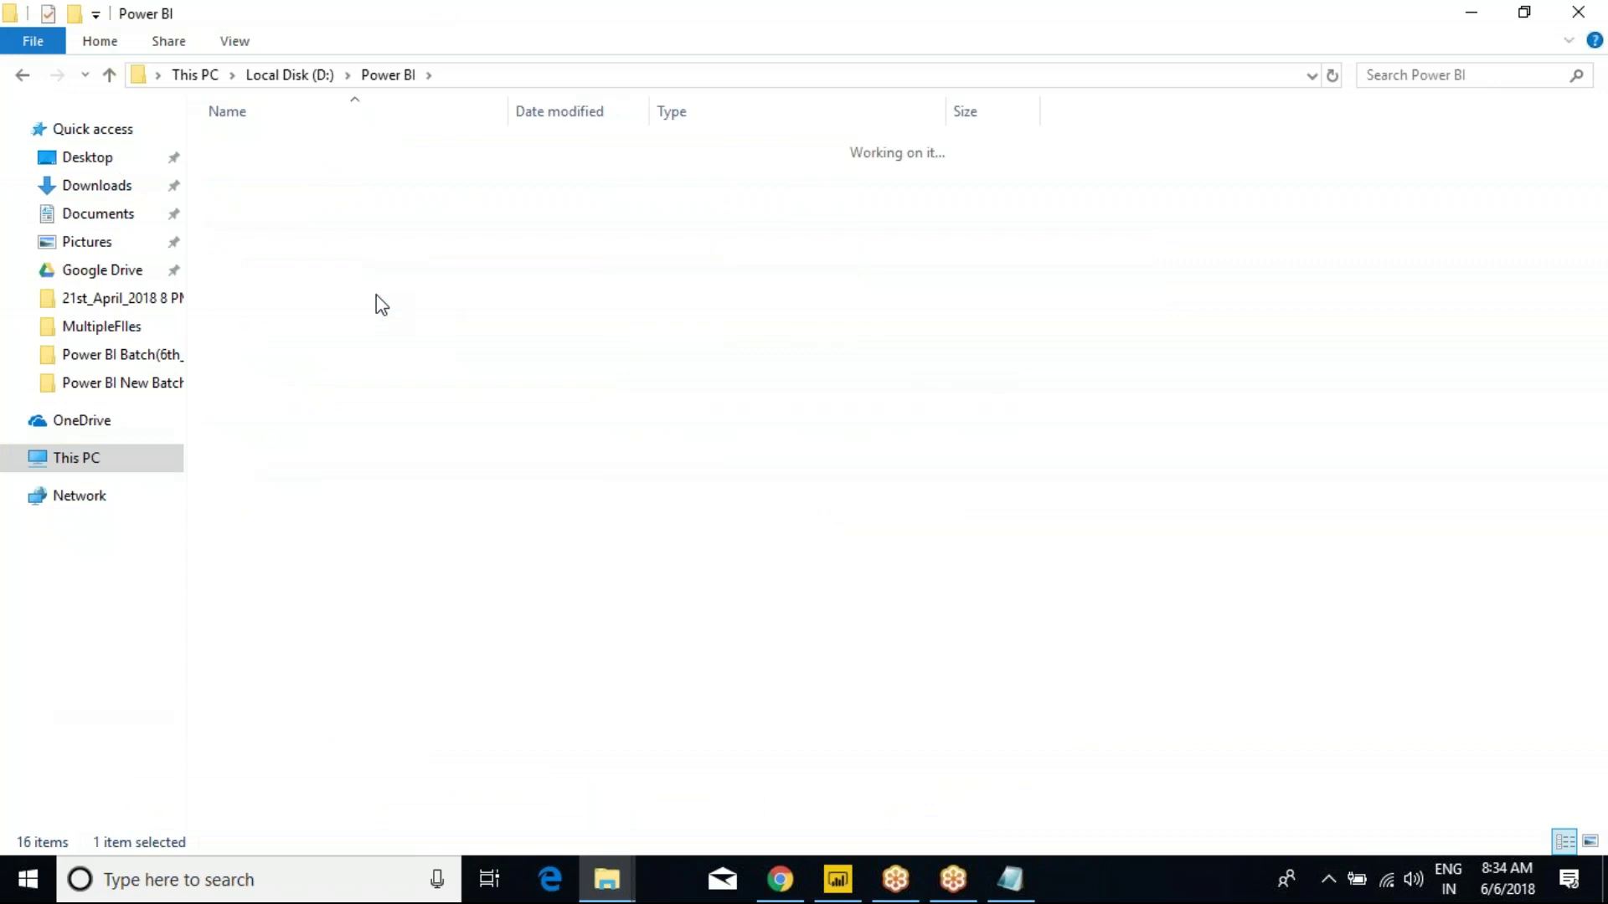
pyautogui.click(257, 468)
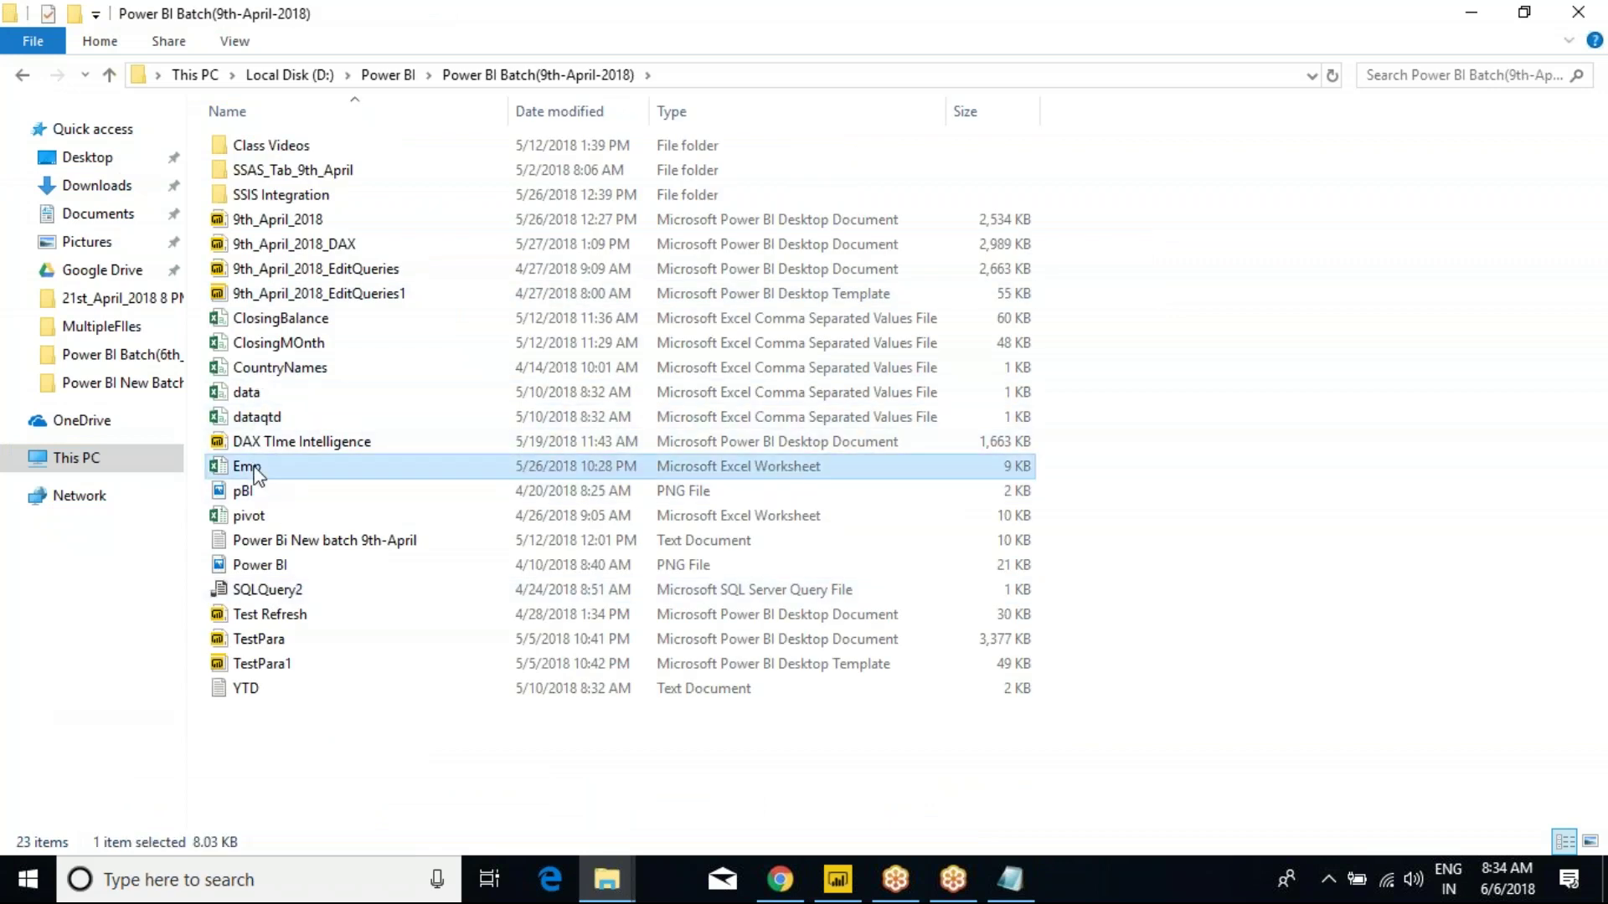
pyautogui.rightClick(256, 474)
pyautogui.click(323, 280)
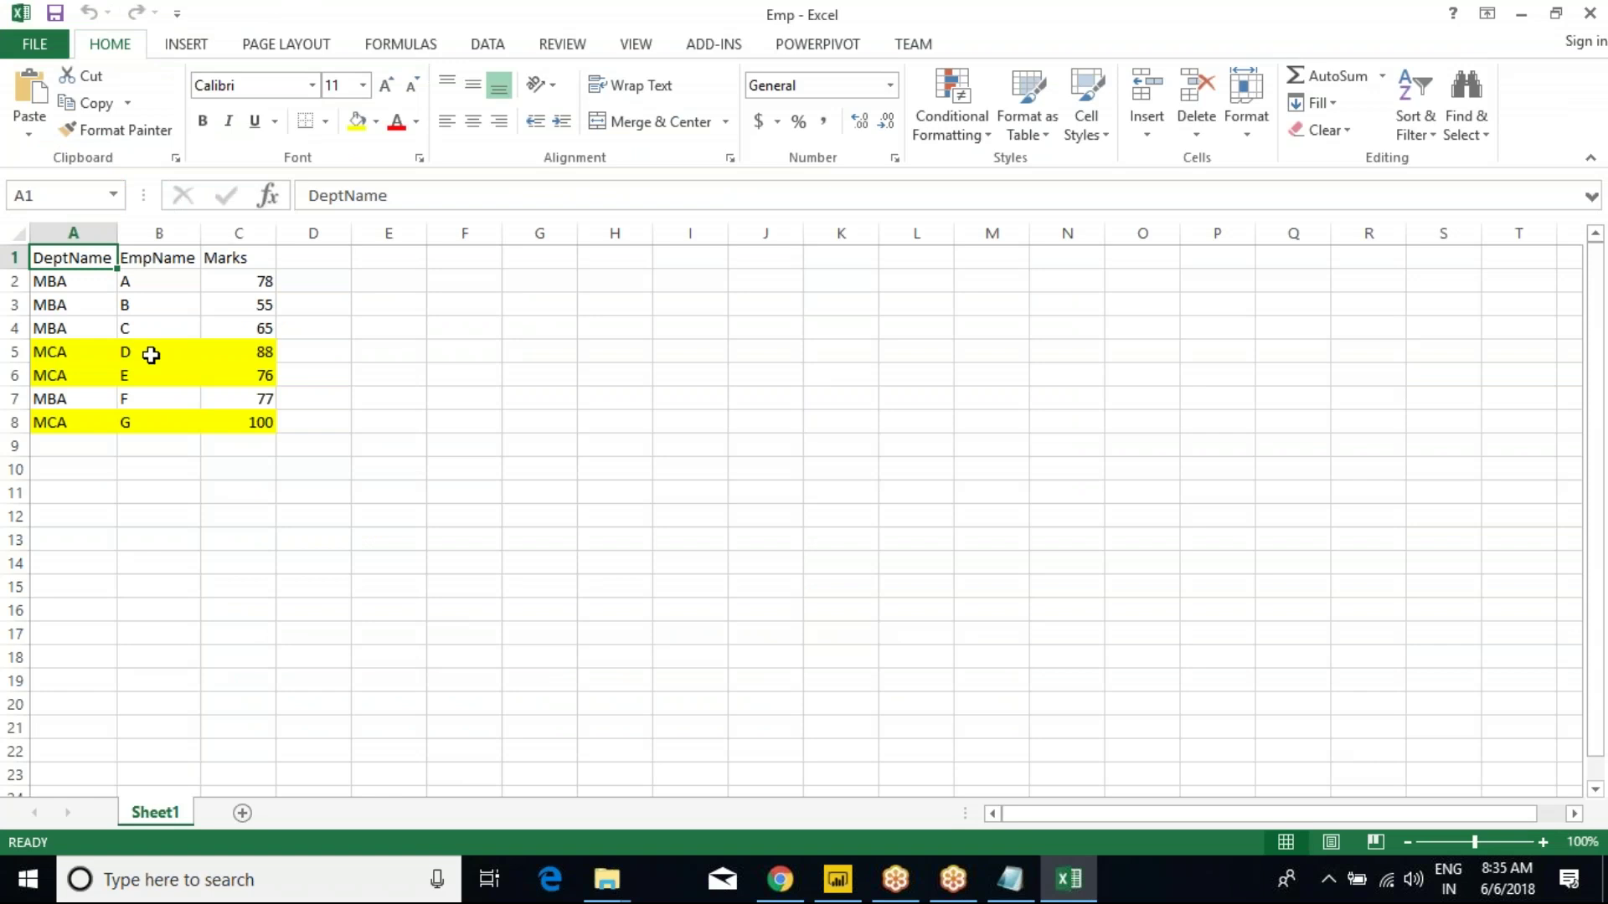
# Highlight the MBA rows A2:C4 and employee F's row A7:C7, then close Excel.
pyautogui.moveTo(58, 283); pyautogui.dragTo(225, 337)
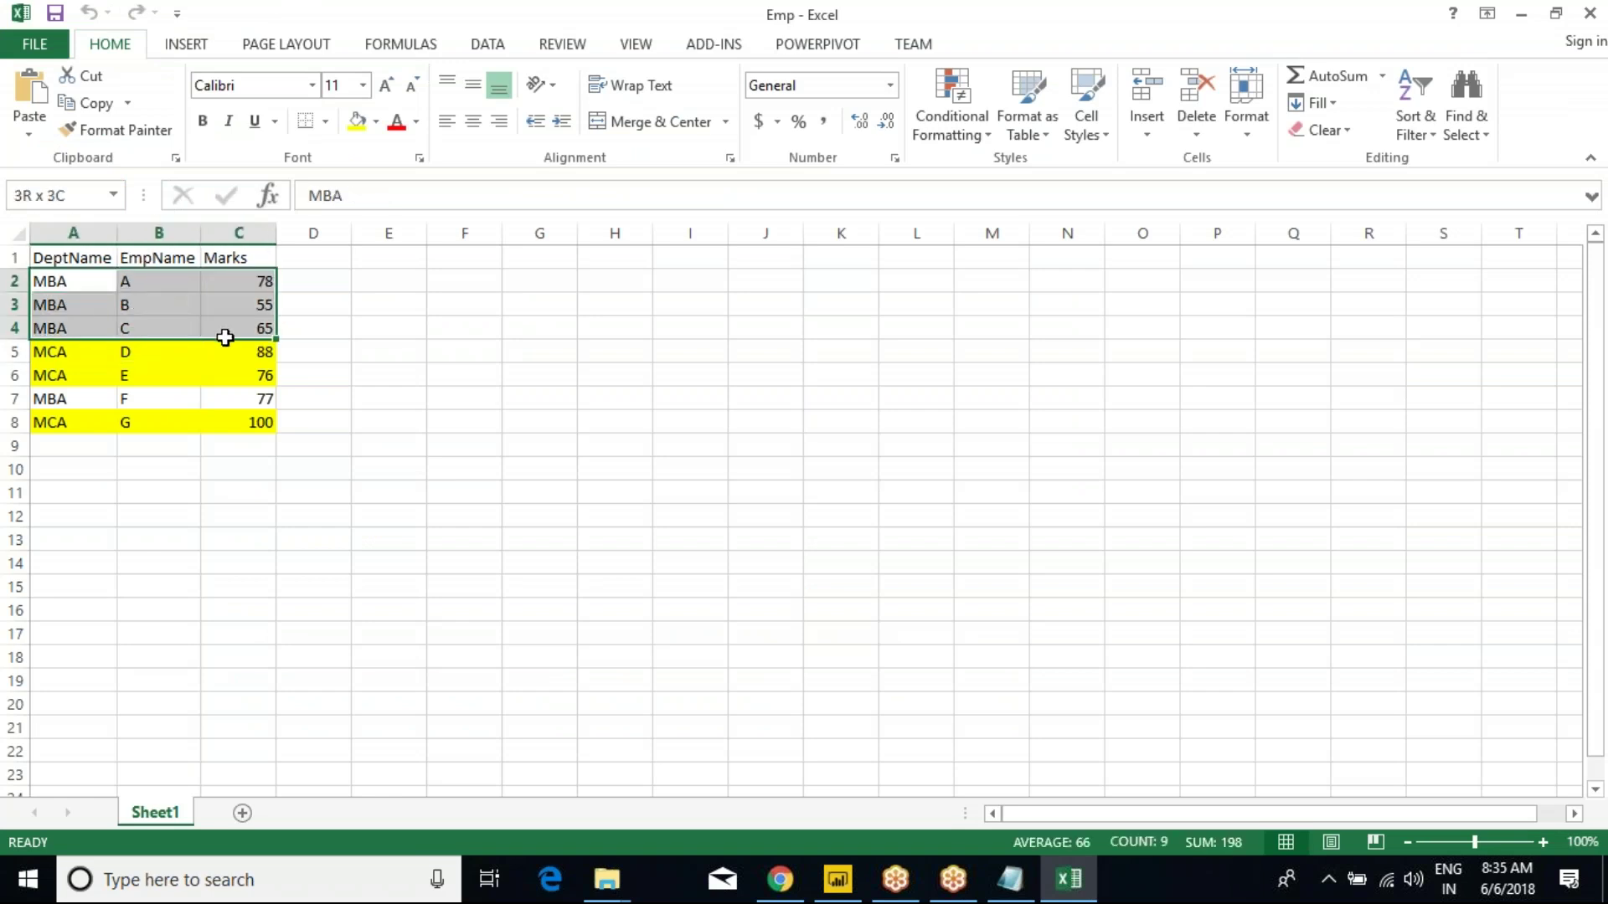
pyautogui.moveTo(50, 405); pyautogui.dragTo(241, 397)
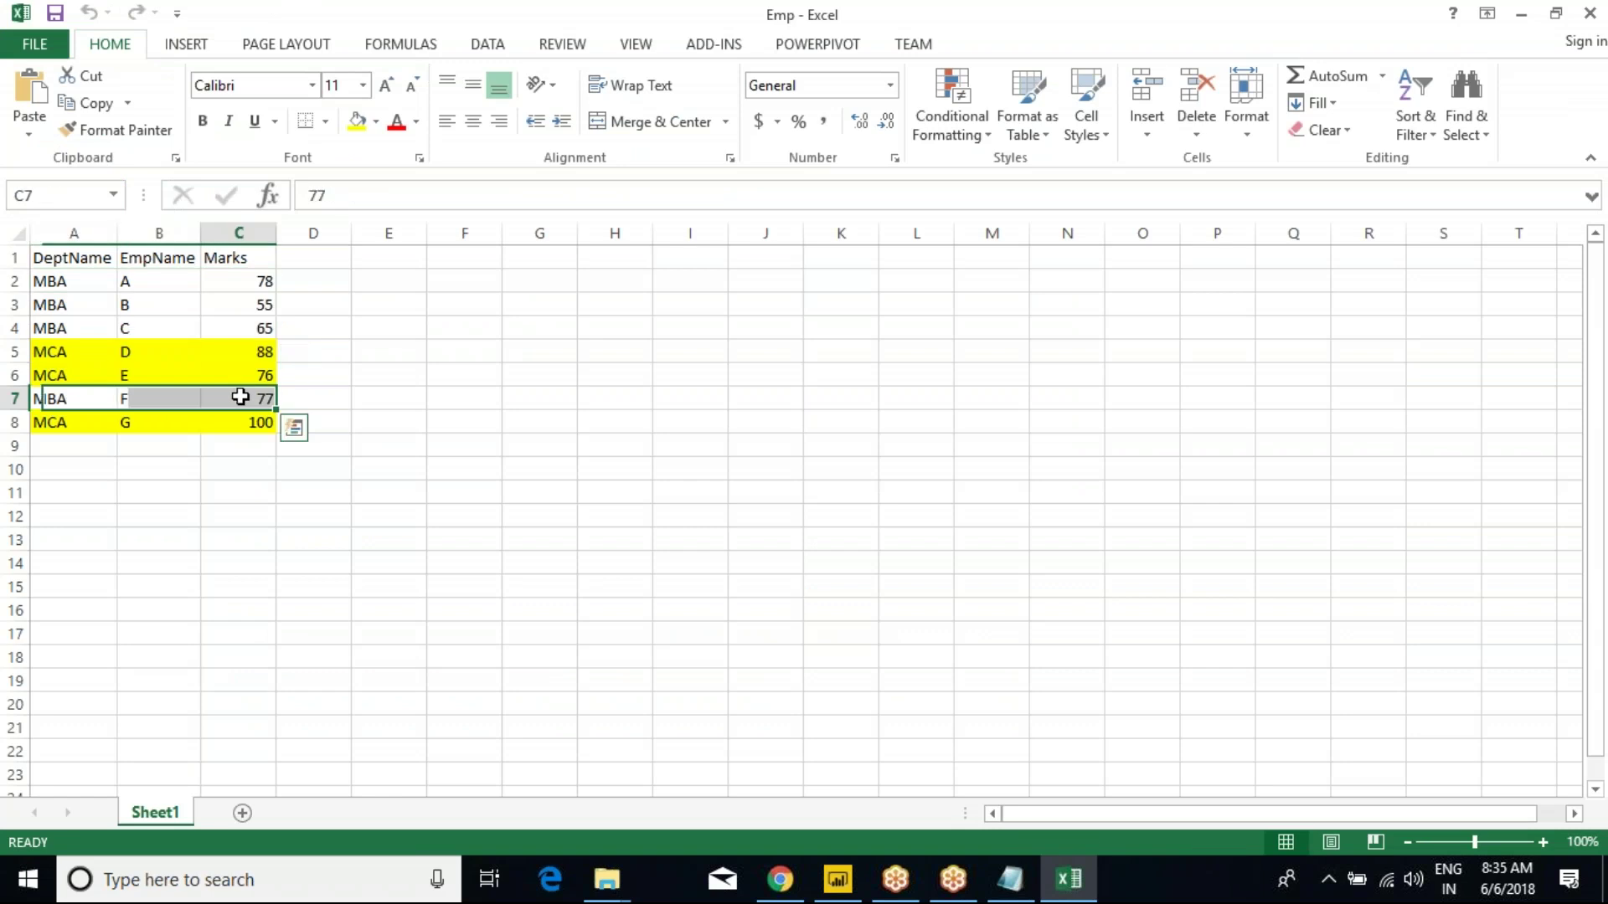
pyautogui.click(1589, 13)
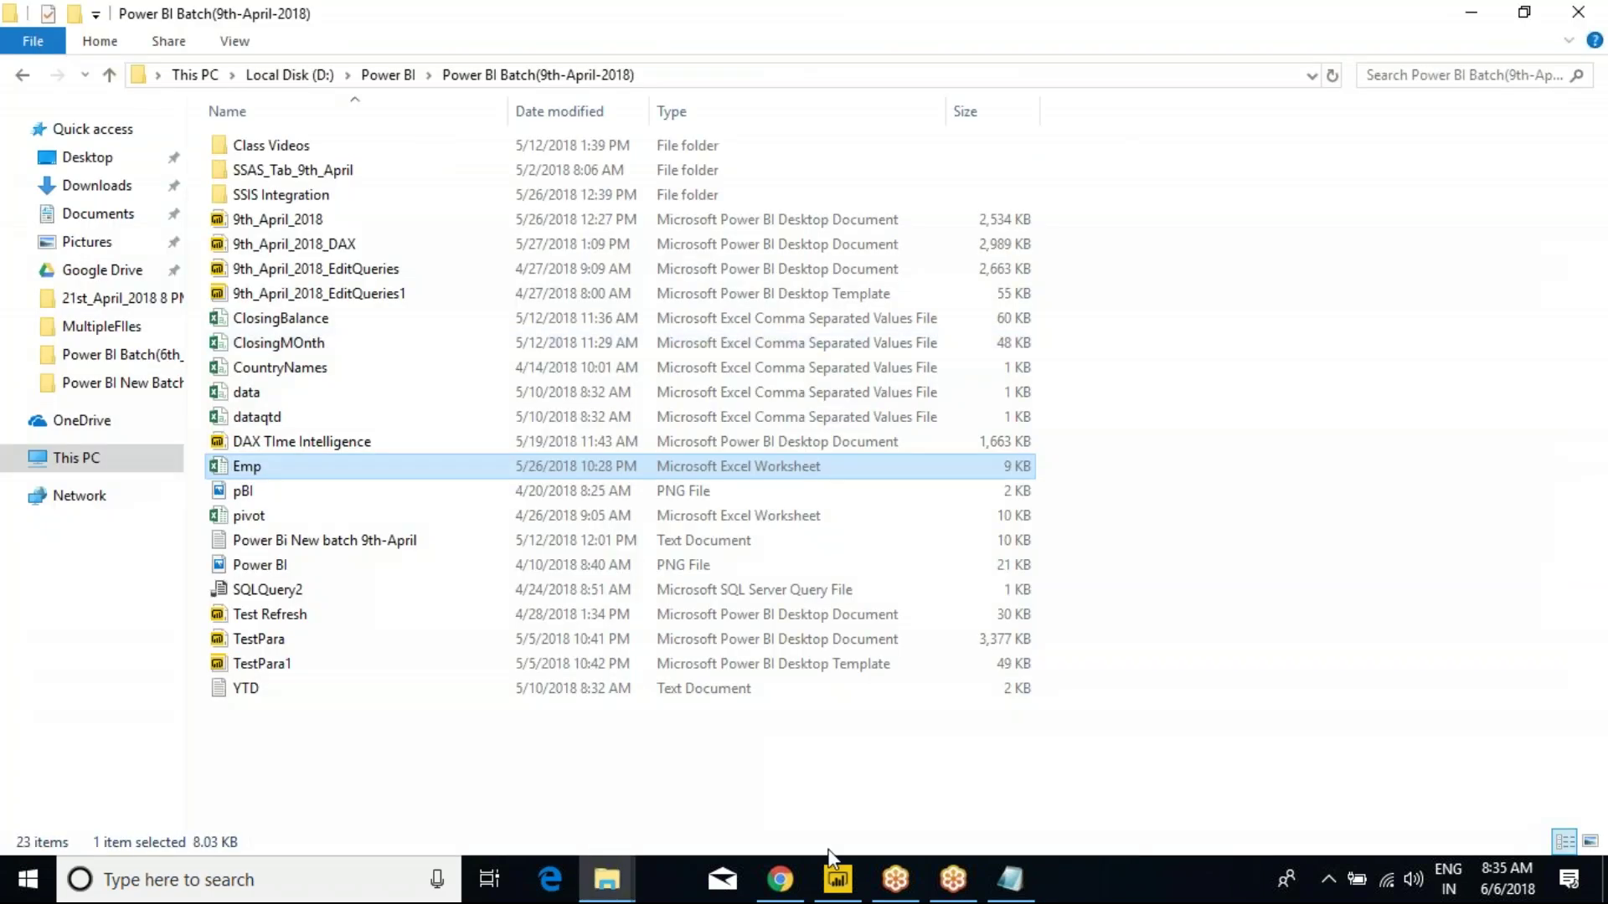
# Try opening the Emp workbook twice, cancelling Excel's startup each time.
pyautogui.rightClick(256, 477)
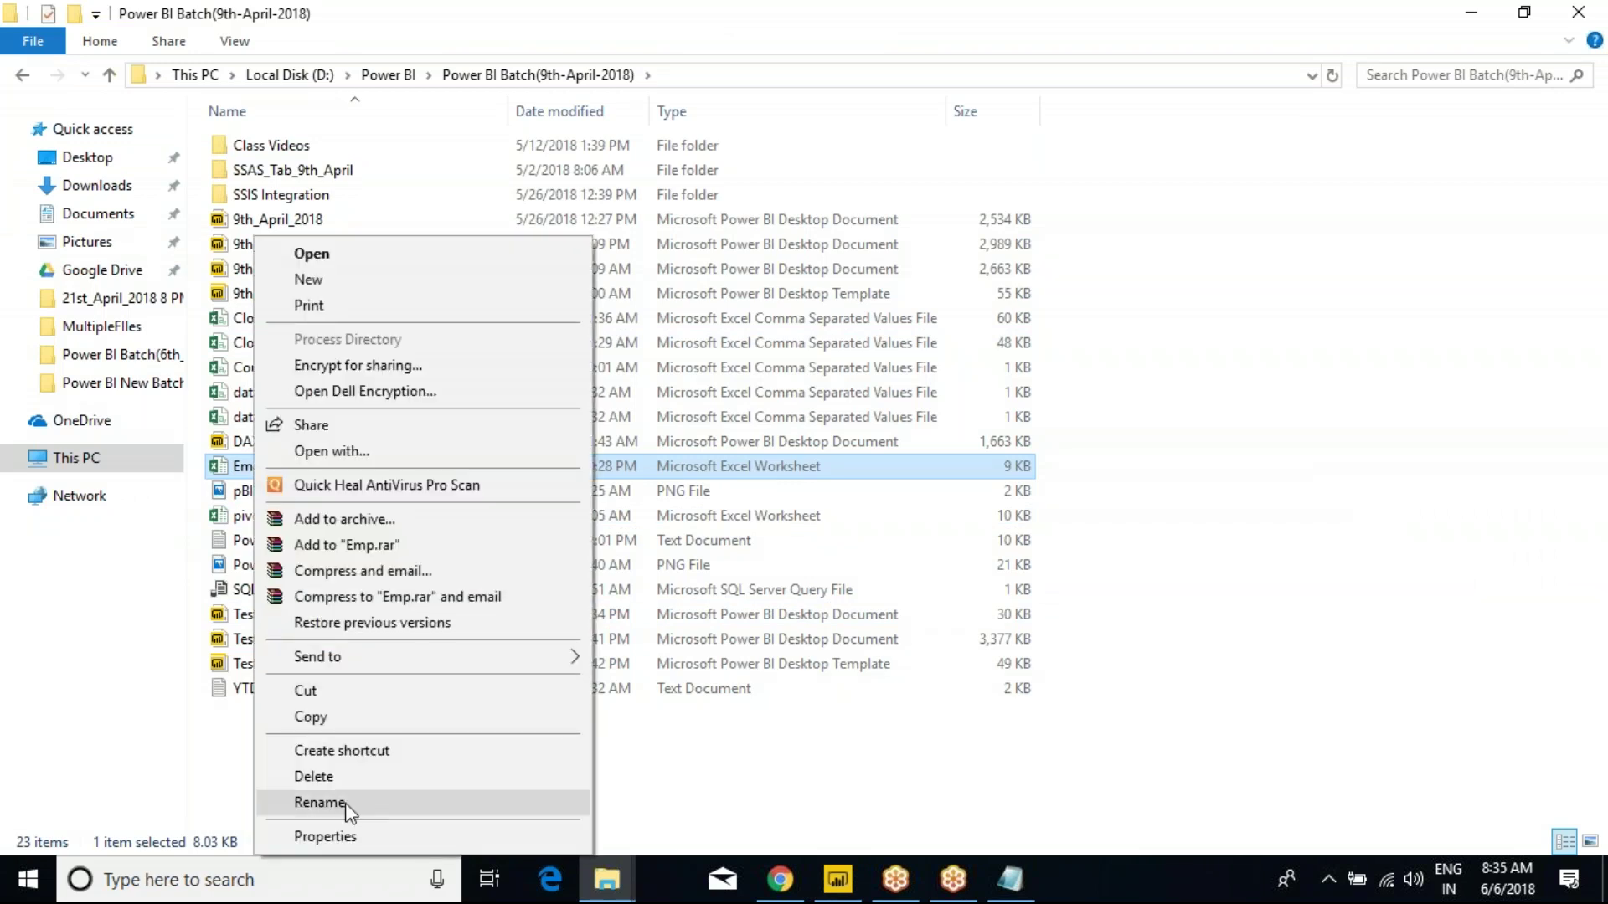
pyautogui.click(763, 796)
pyautogui.click(252, 466)
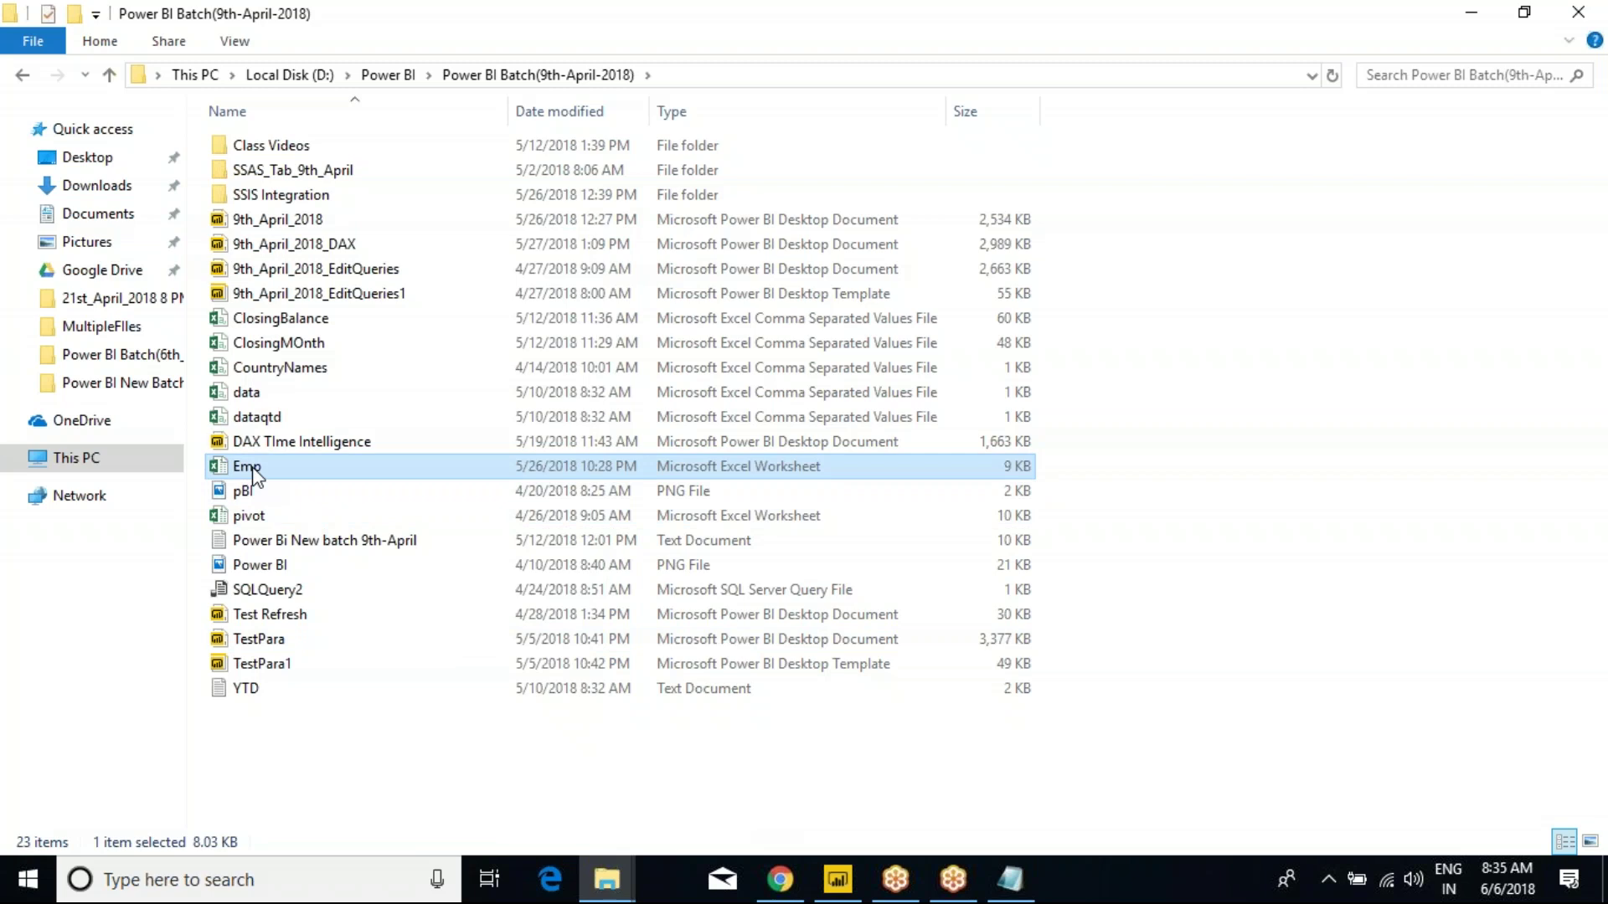
pyautogui.doubleClick(253, 472)
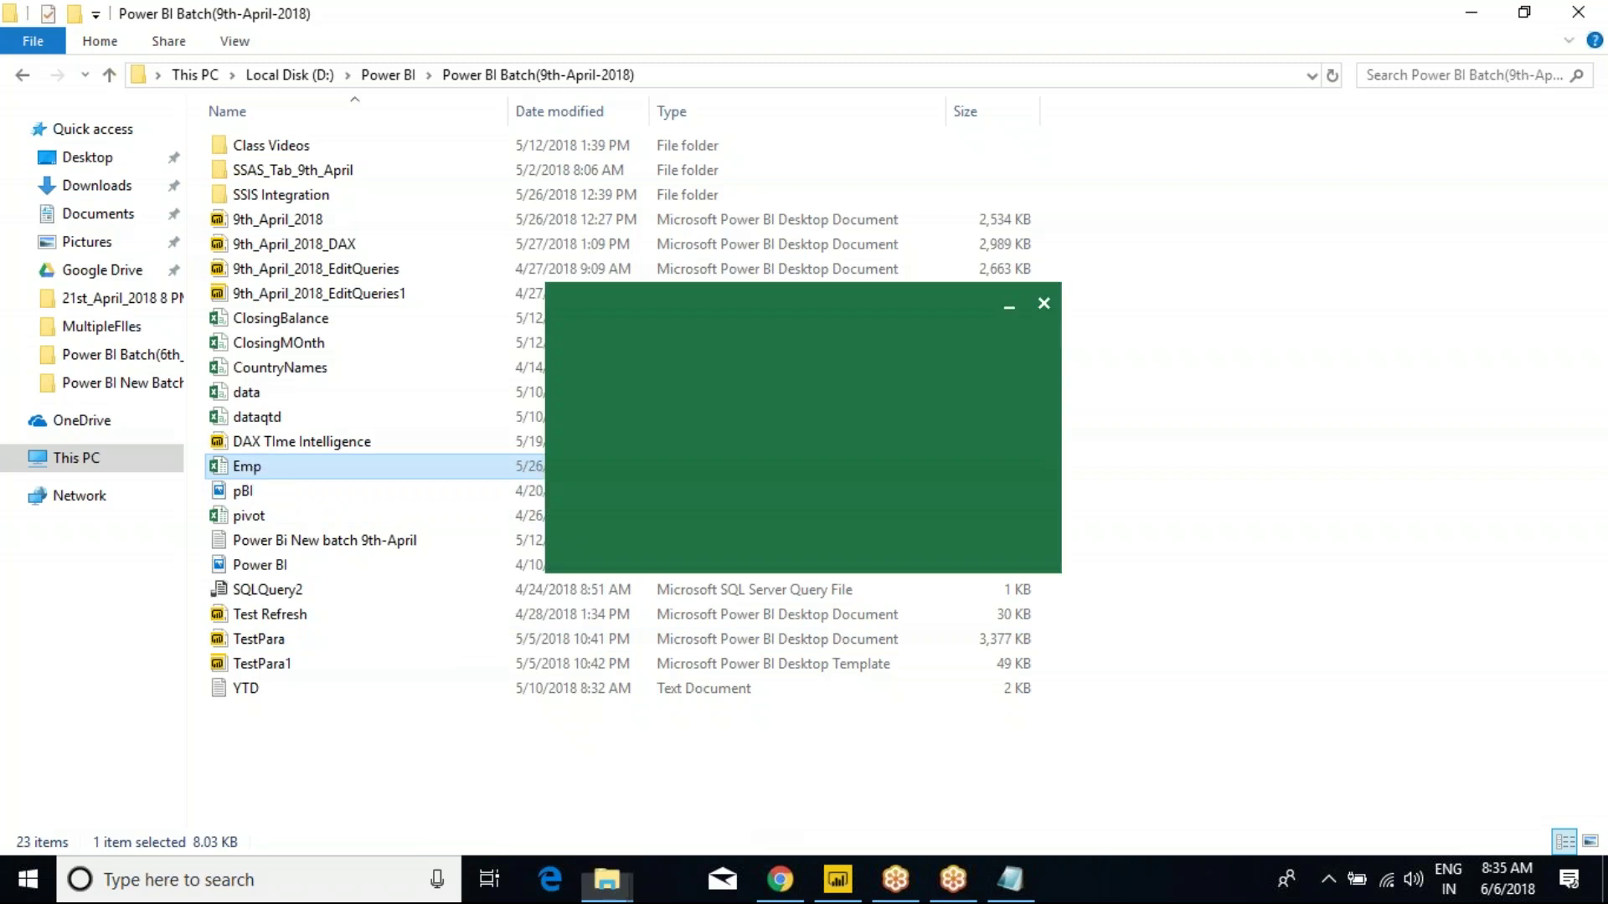
pyautogui.click(1043, 303)
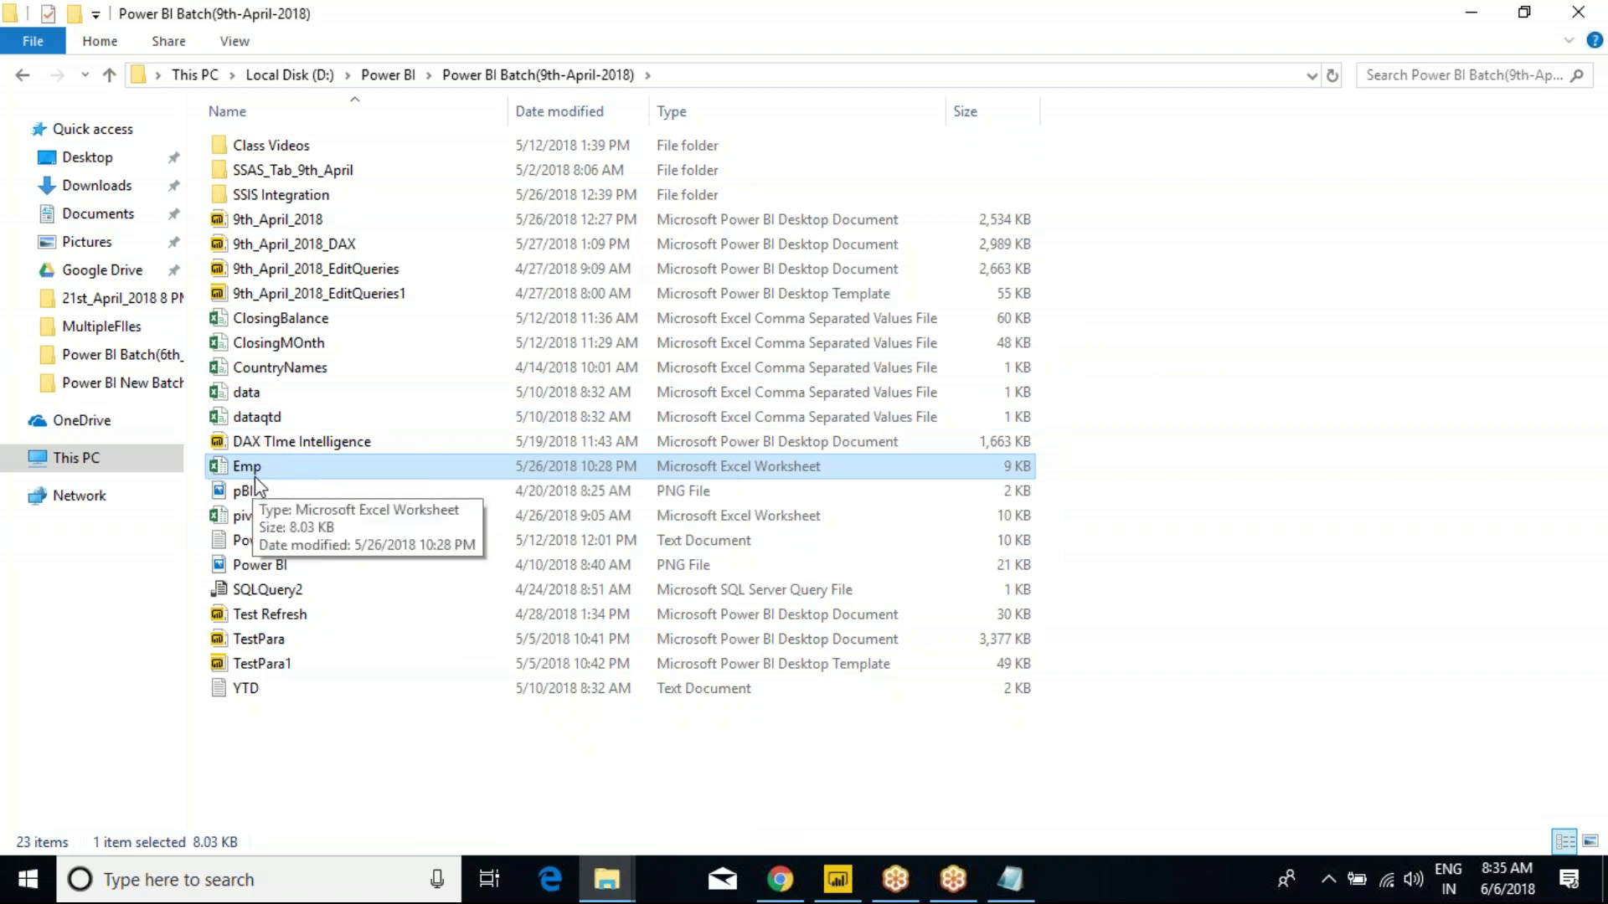
pyautogui.doubleClick(256, 473)
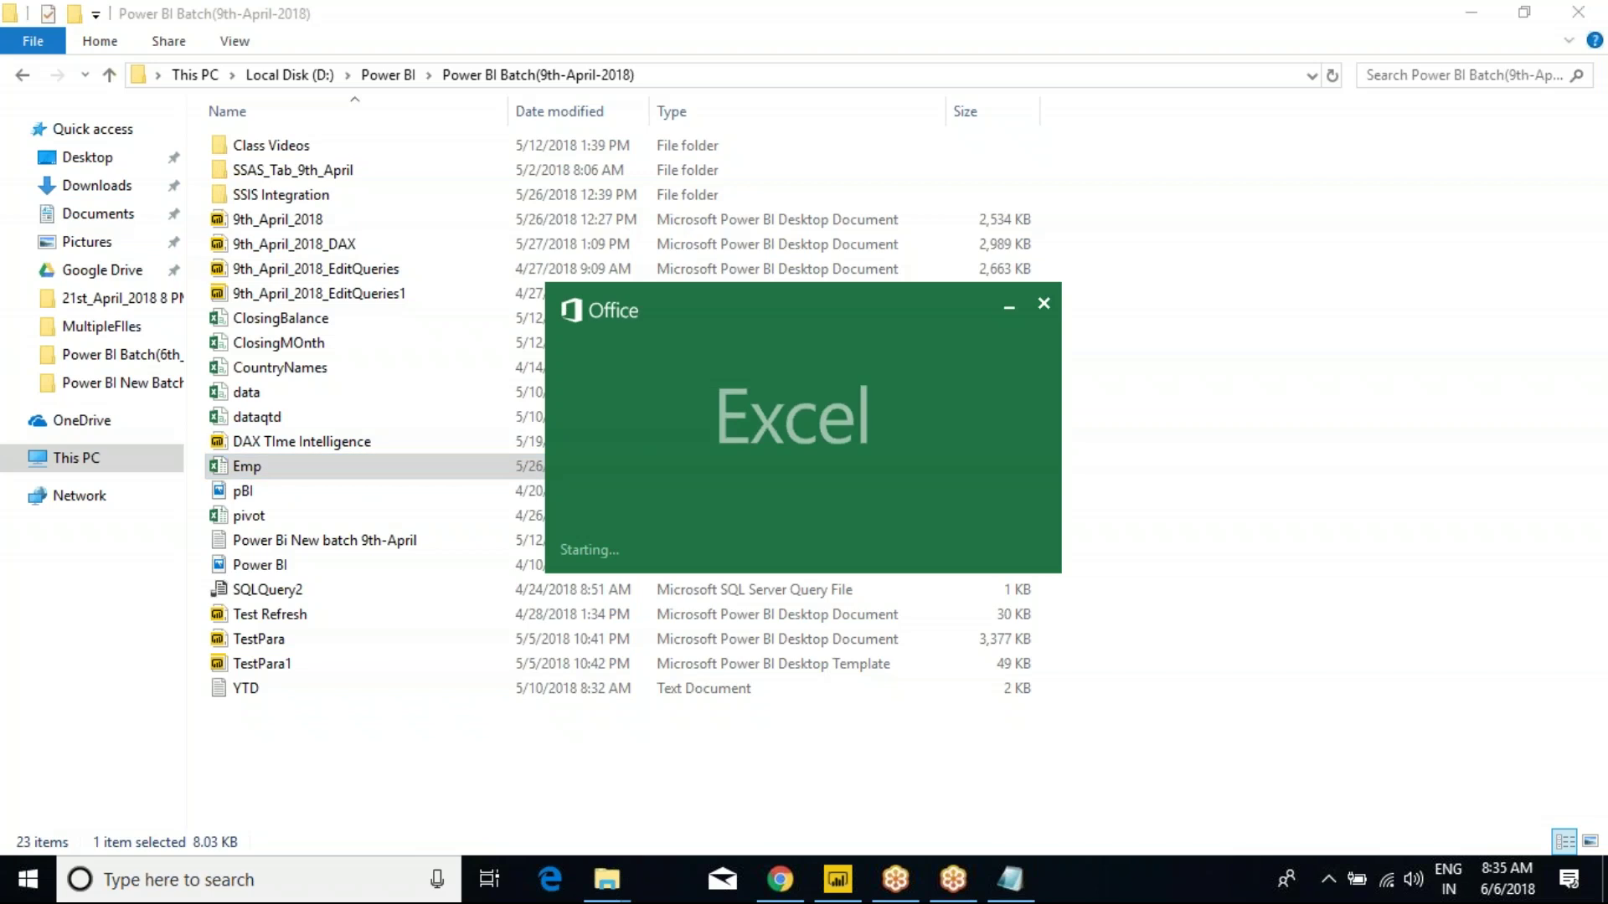
pyautogui.click(1047, 303)
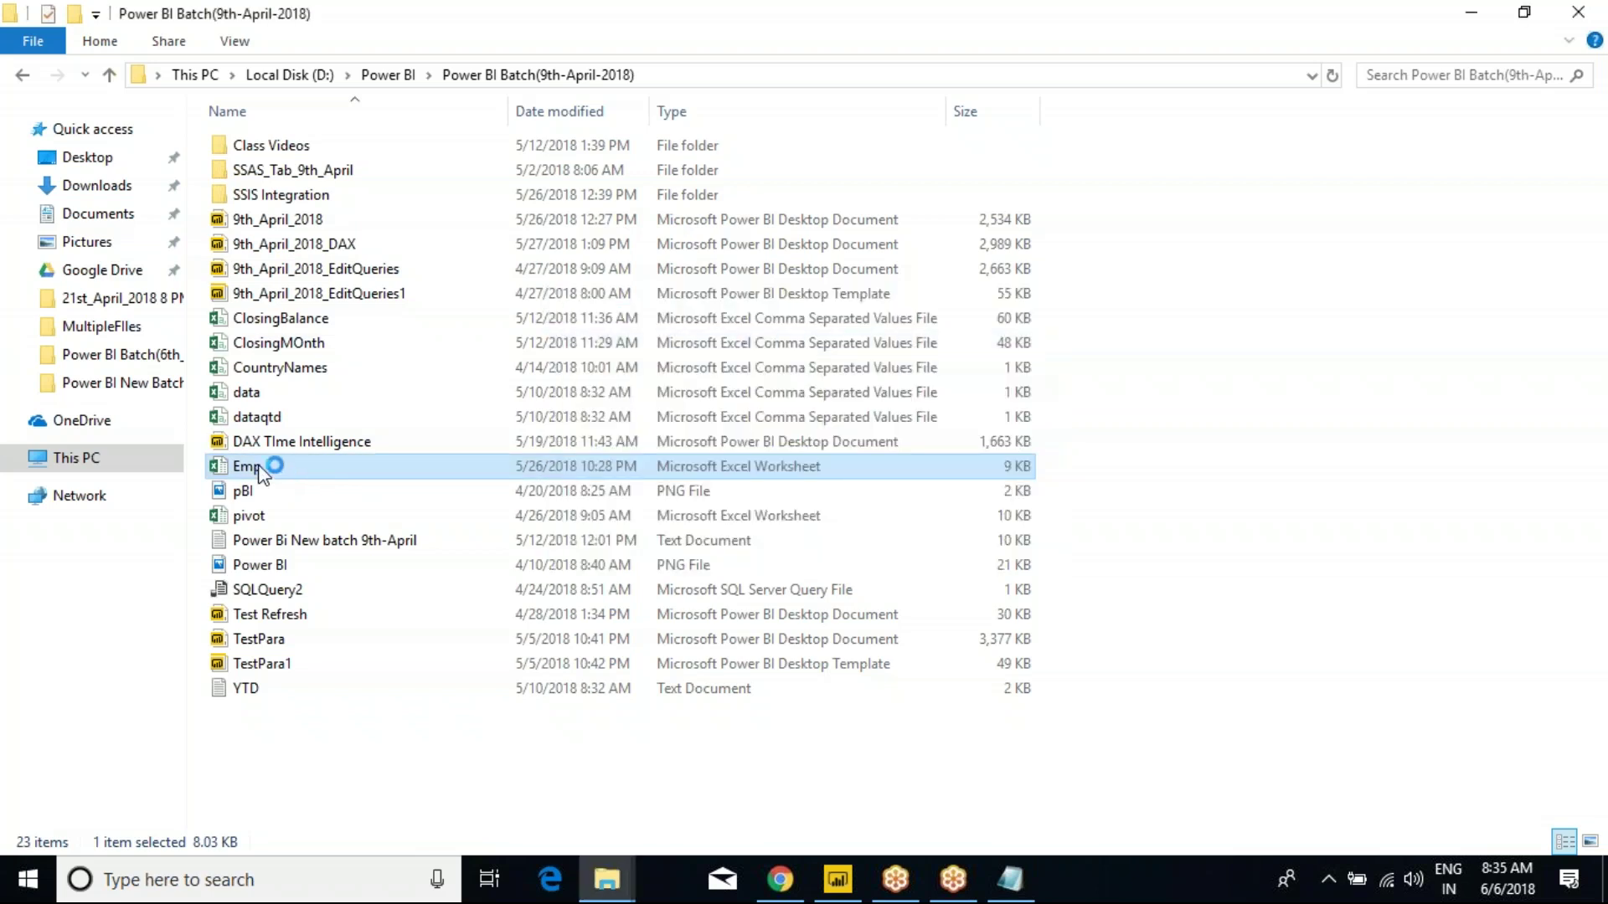
# Complete the address bar to the full Emp.xlsx path and select it for copying.
pyautogui.click(687, 75)
pyautogui.click(687, 75)
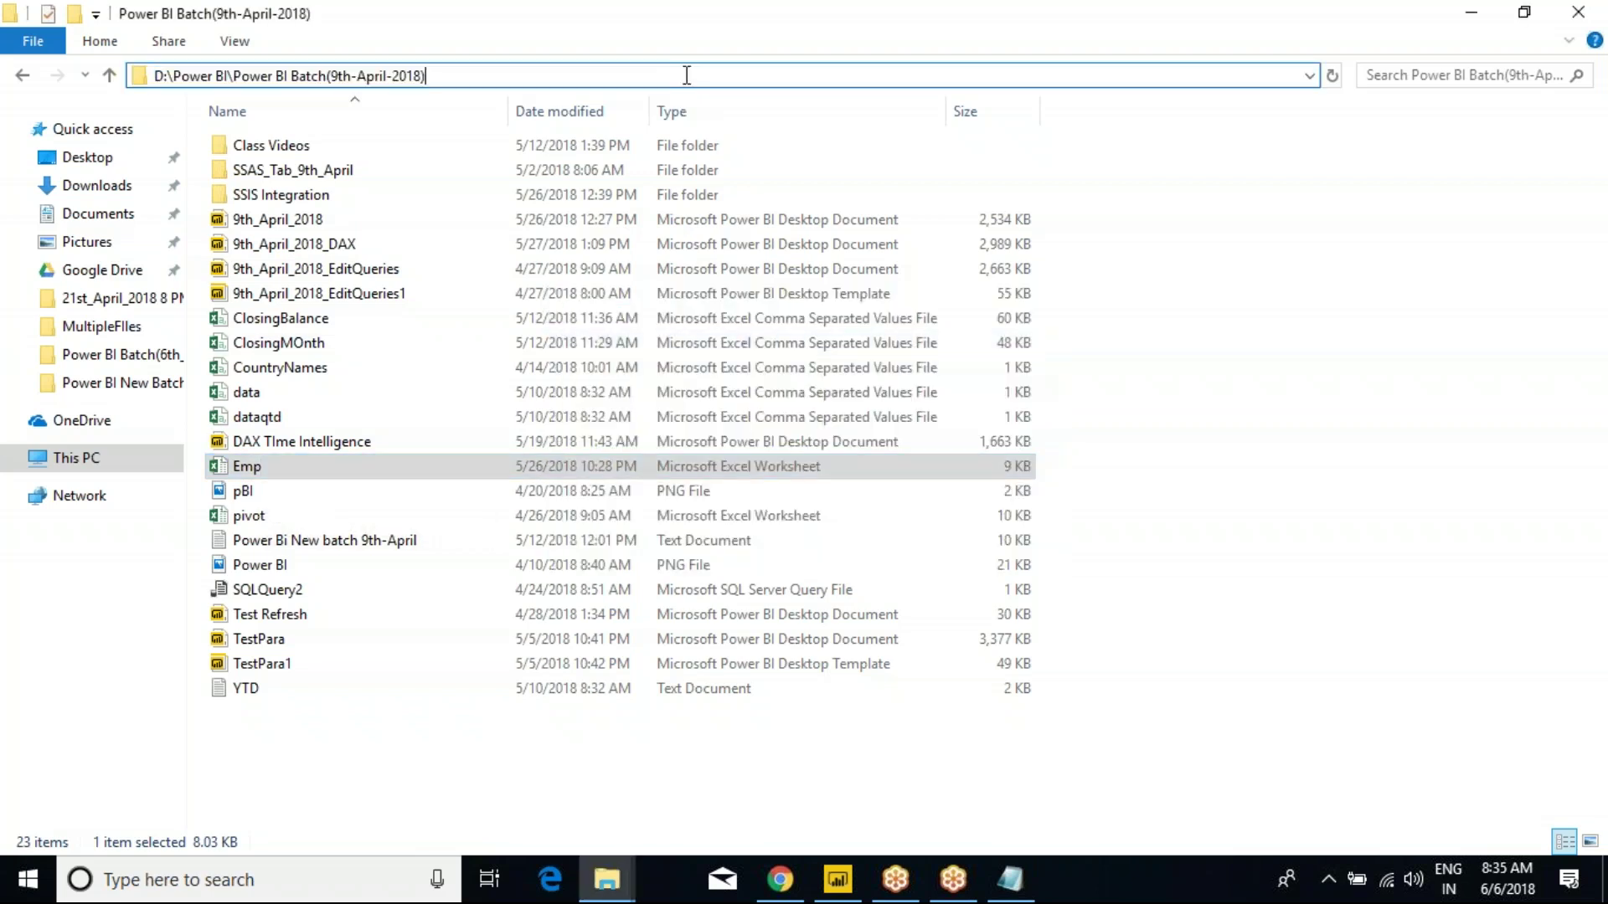
pyautogui.write('\\')
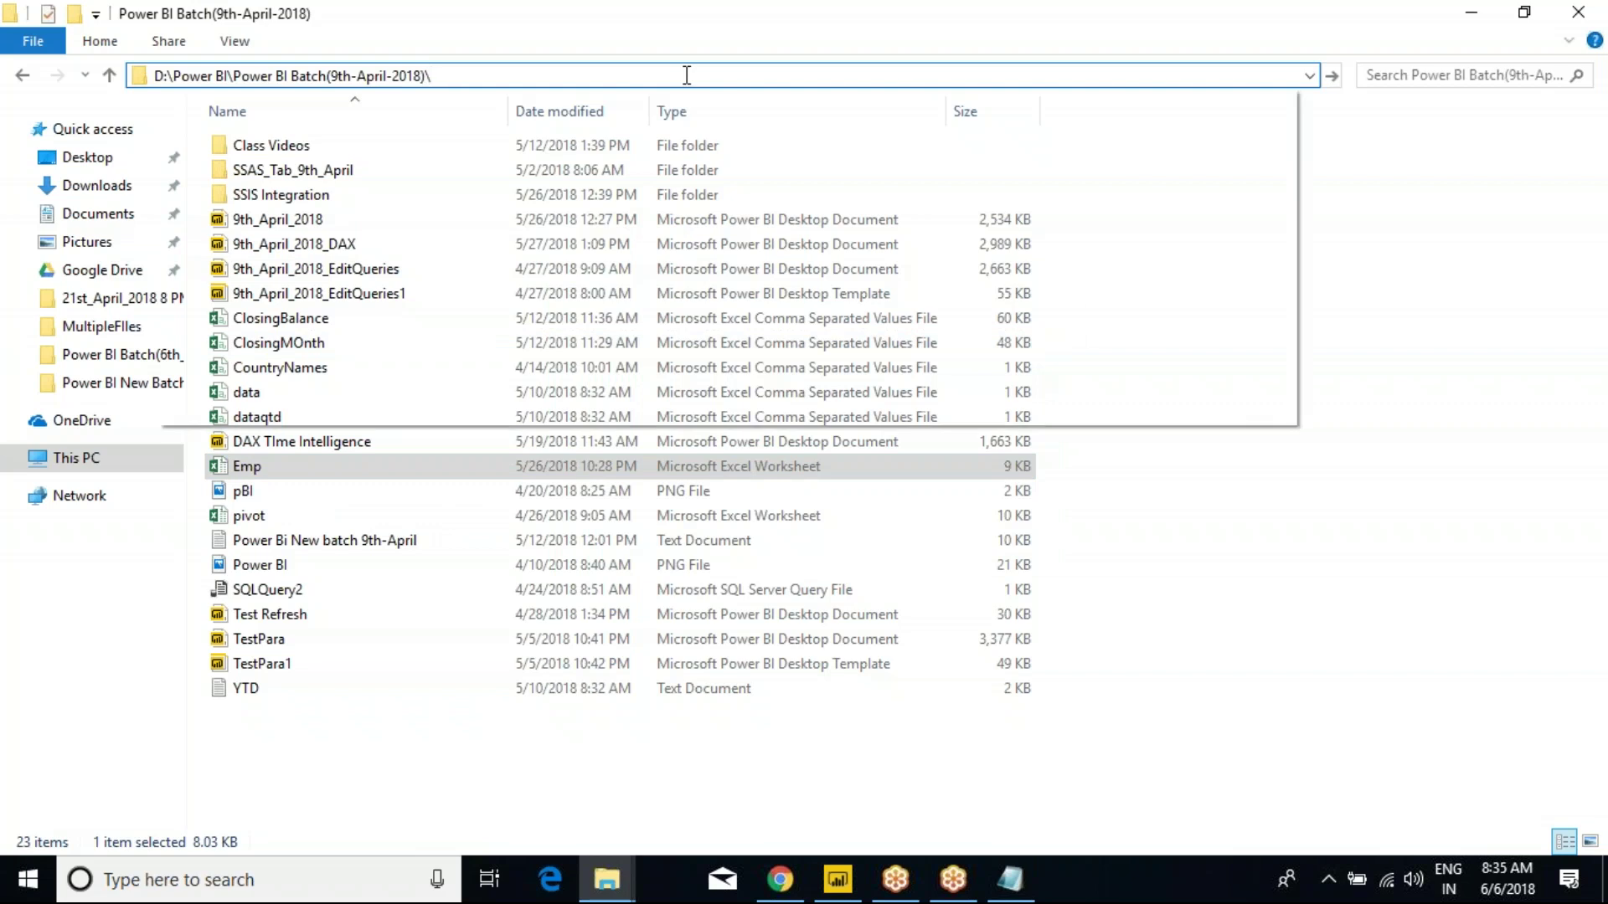
pyautogui.write('emp')
pyautogui.press('Down')
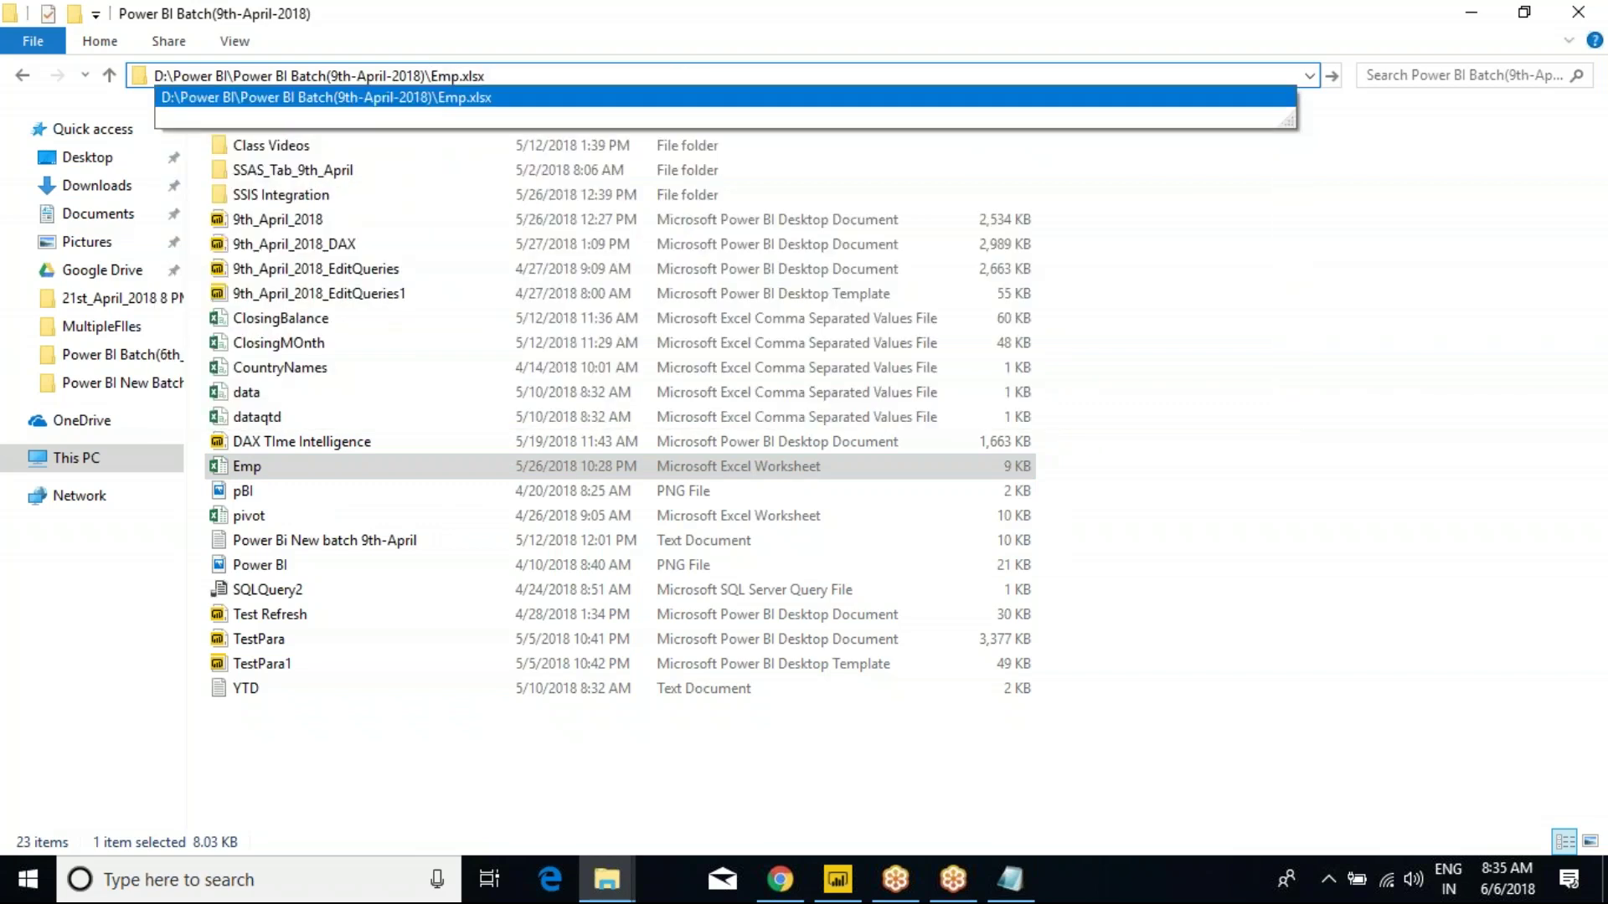
pyautogui.hotkey('ctrl', 'a')
pyautogui.hotkey('ctrl', 'c')
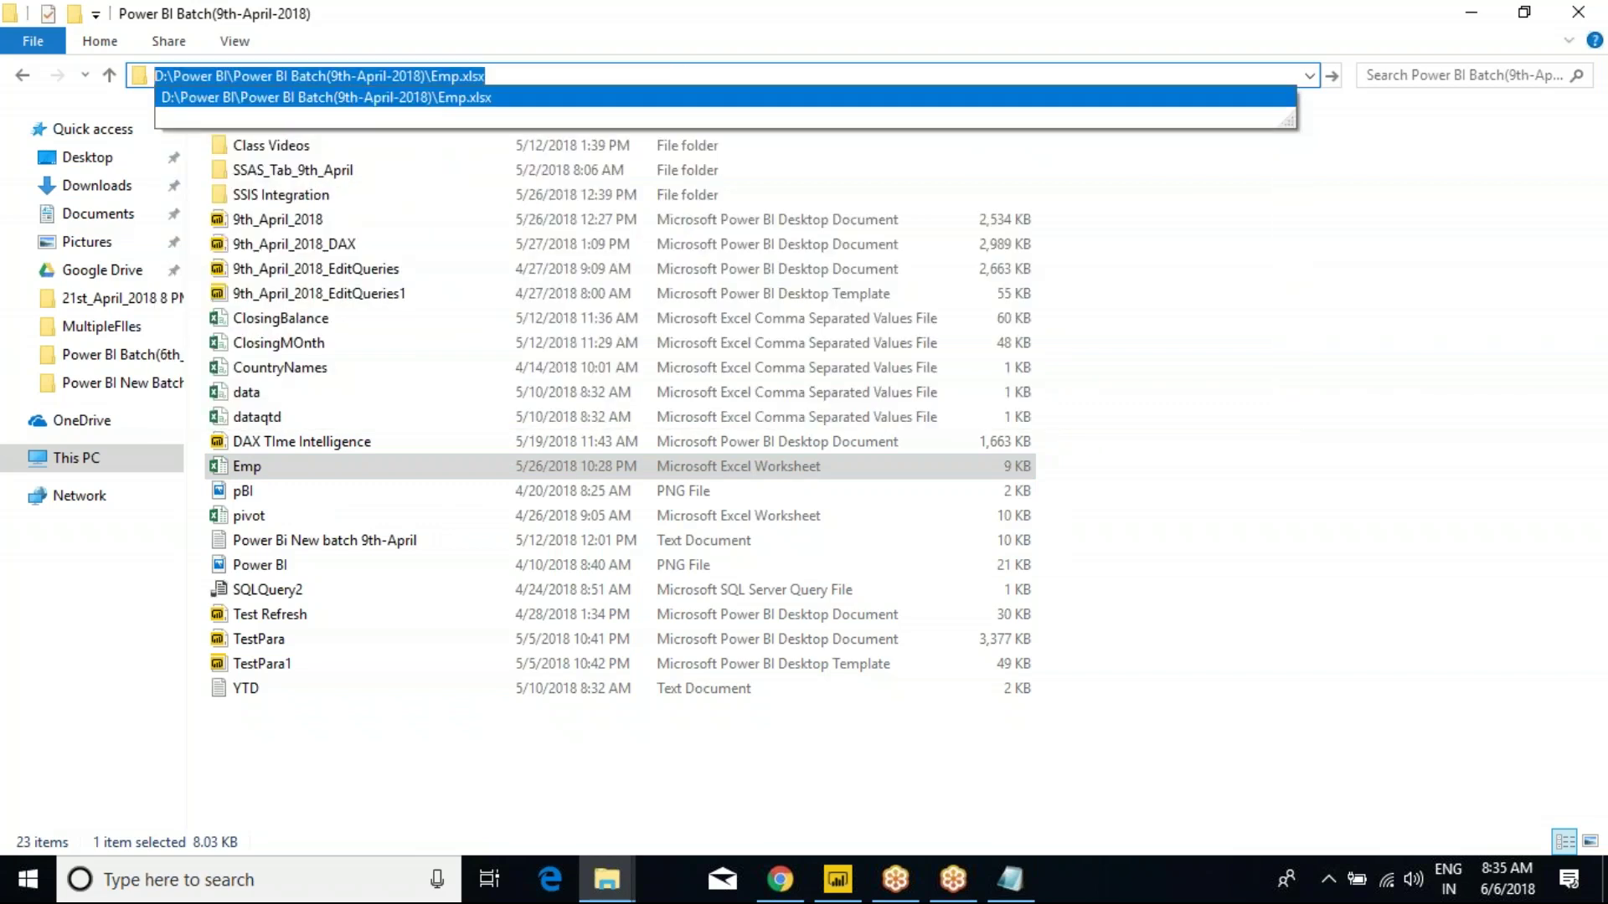
pyautogui.click(1515, 363)
pyautogui.hotkey('alt', 'Tab')
pyautogui.hotkey('alt', 'Tab')
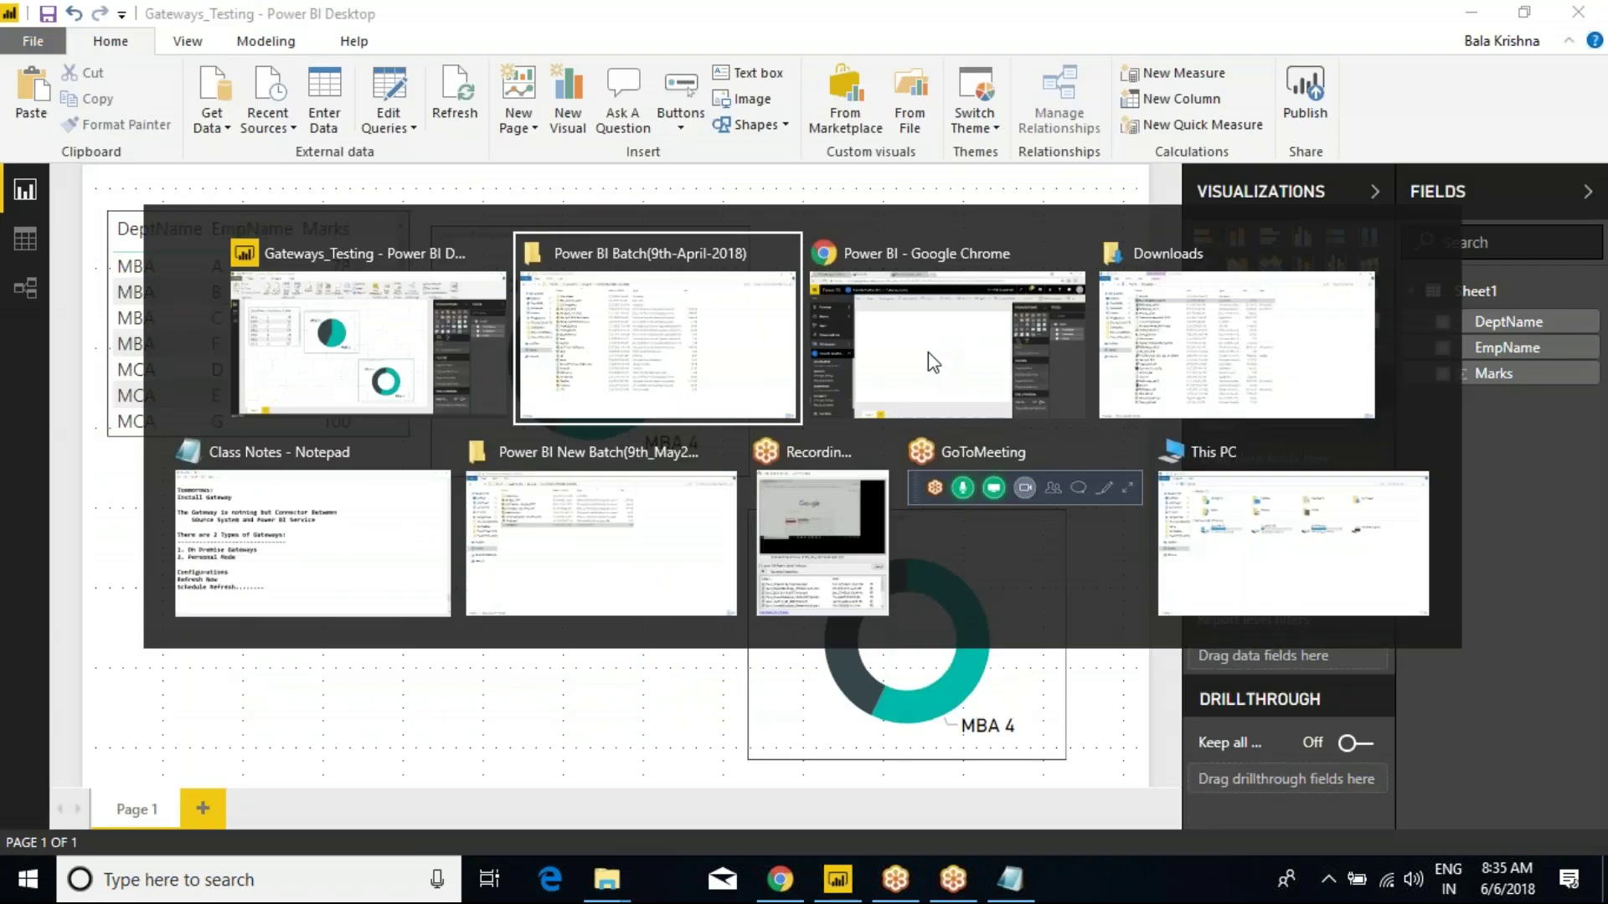
pyautogui.click(928, 352)
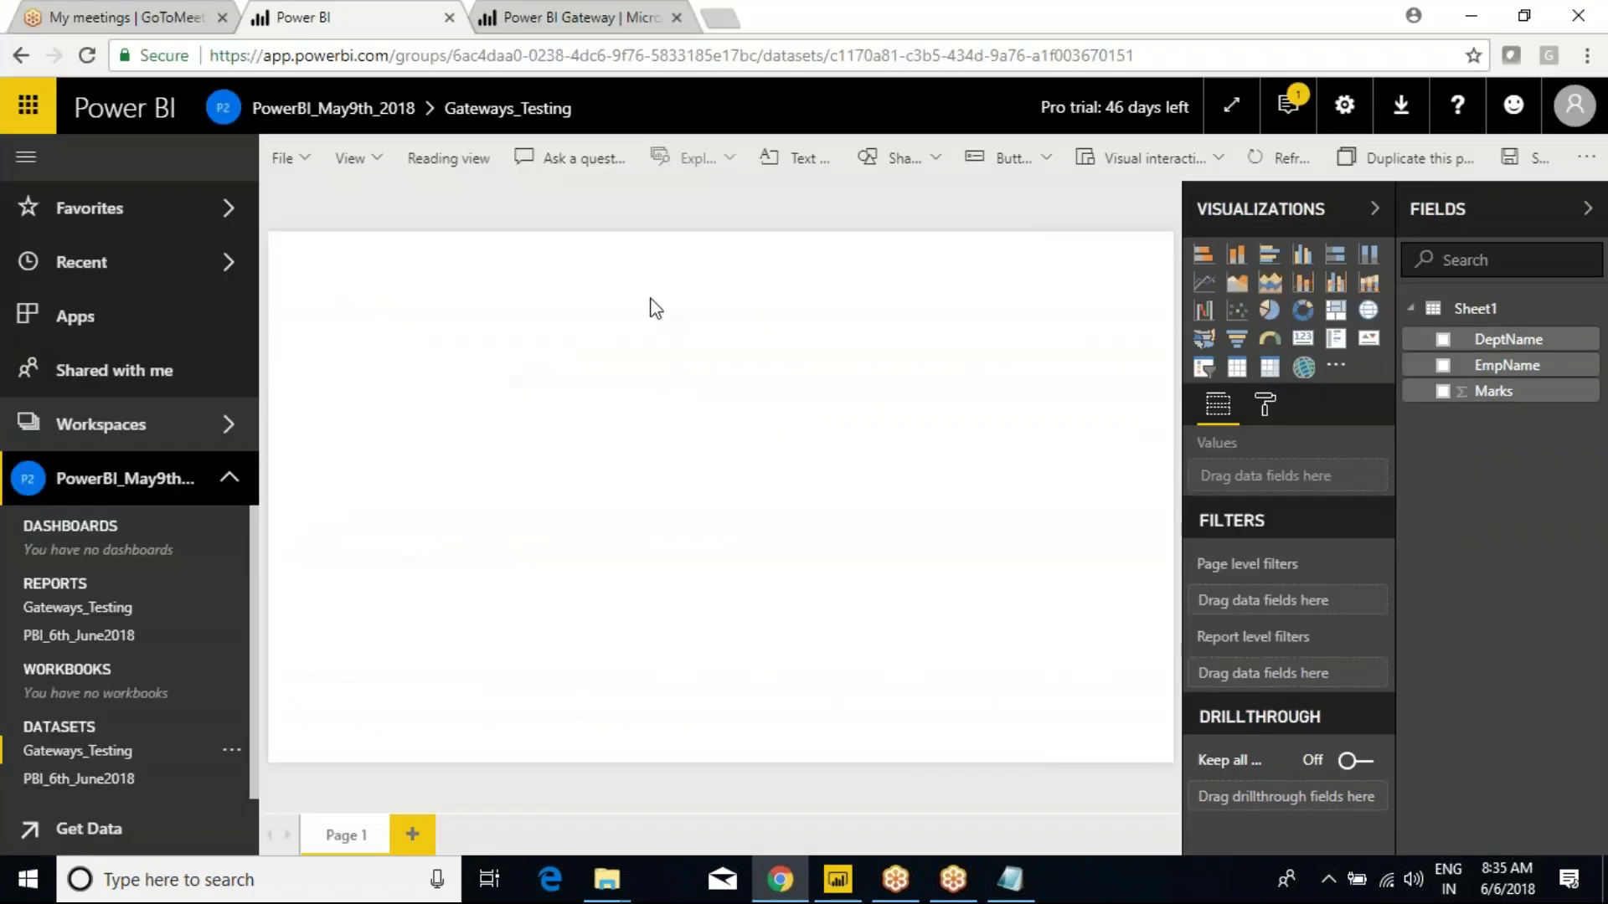
# From Manage gateways, start adding a new data source to the gateway cluster.
pyautogui.click(1344, 104)
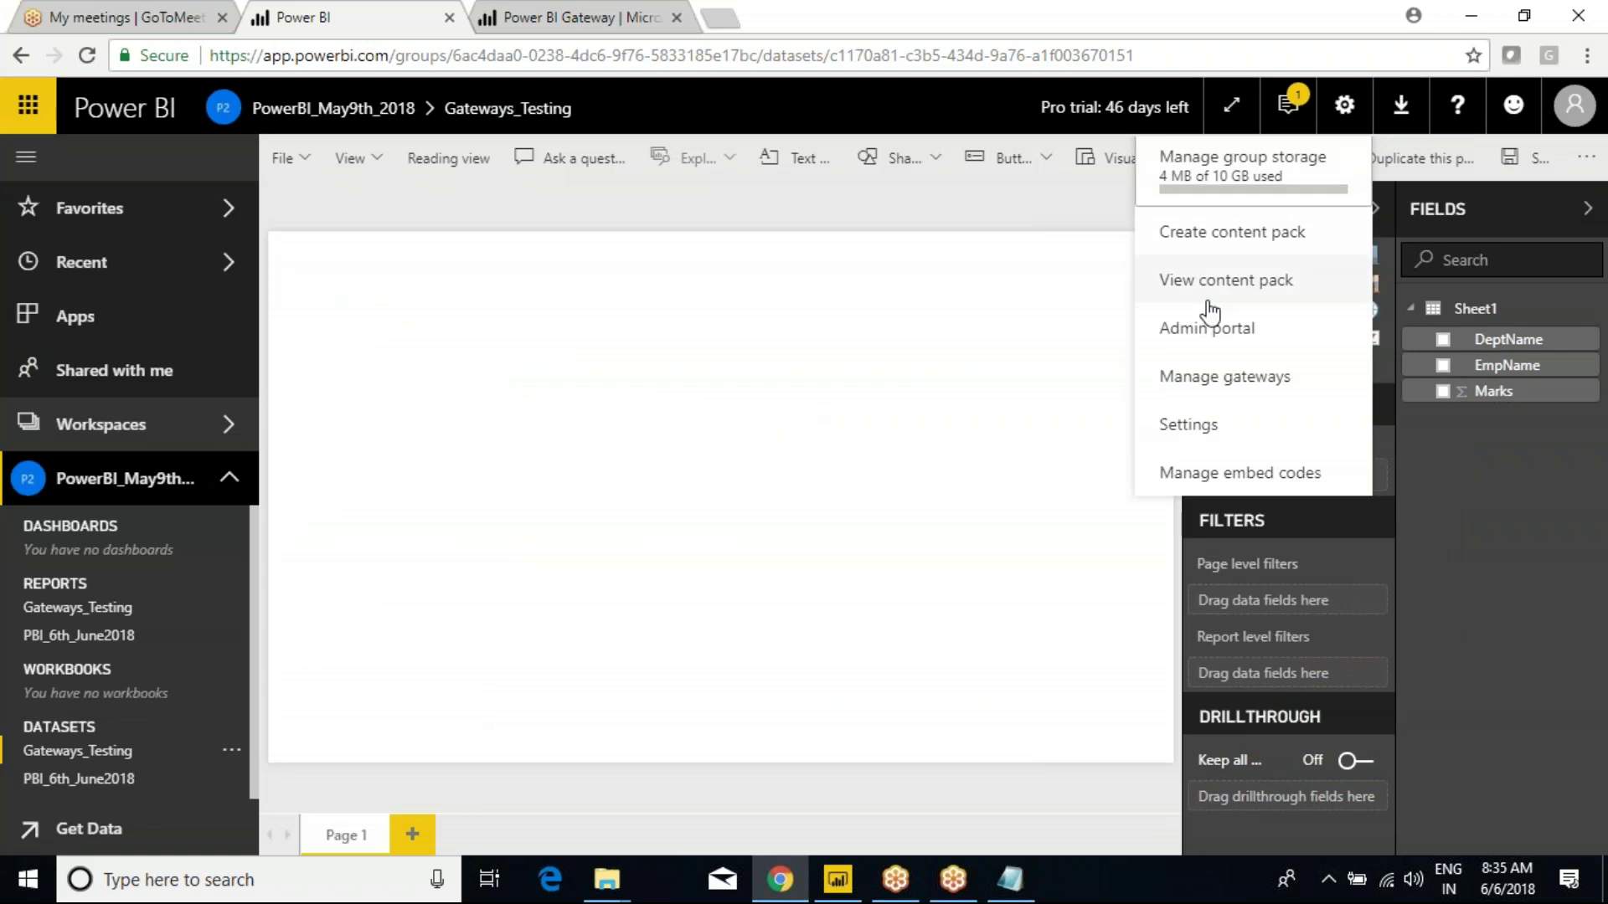
pyautogui.click(1206, 381)
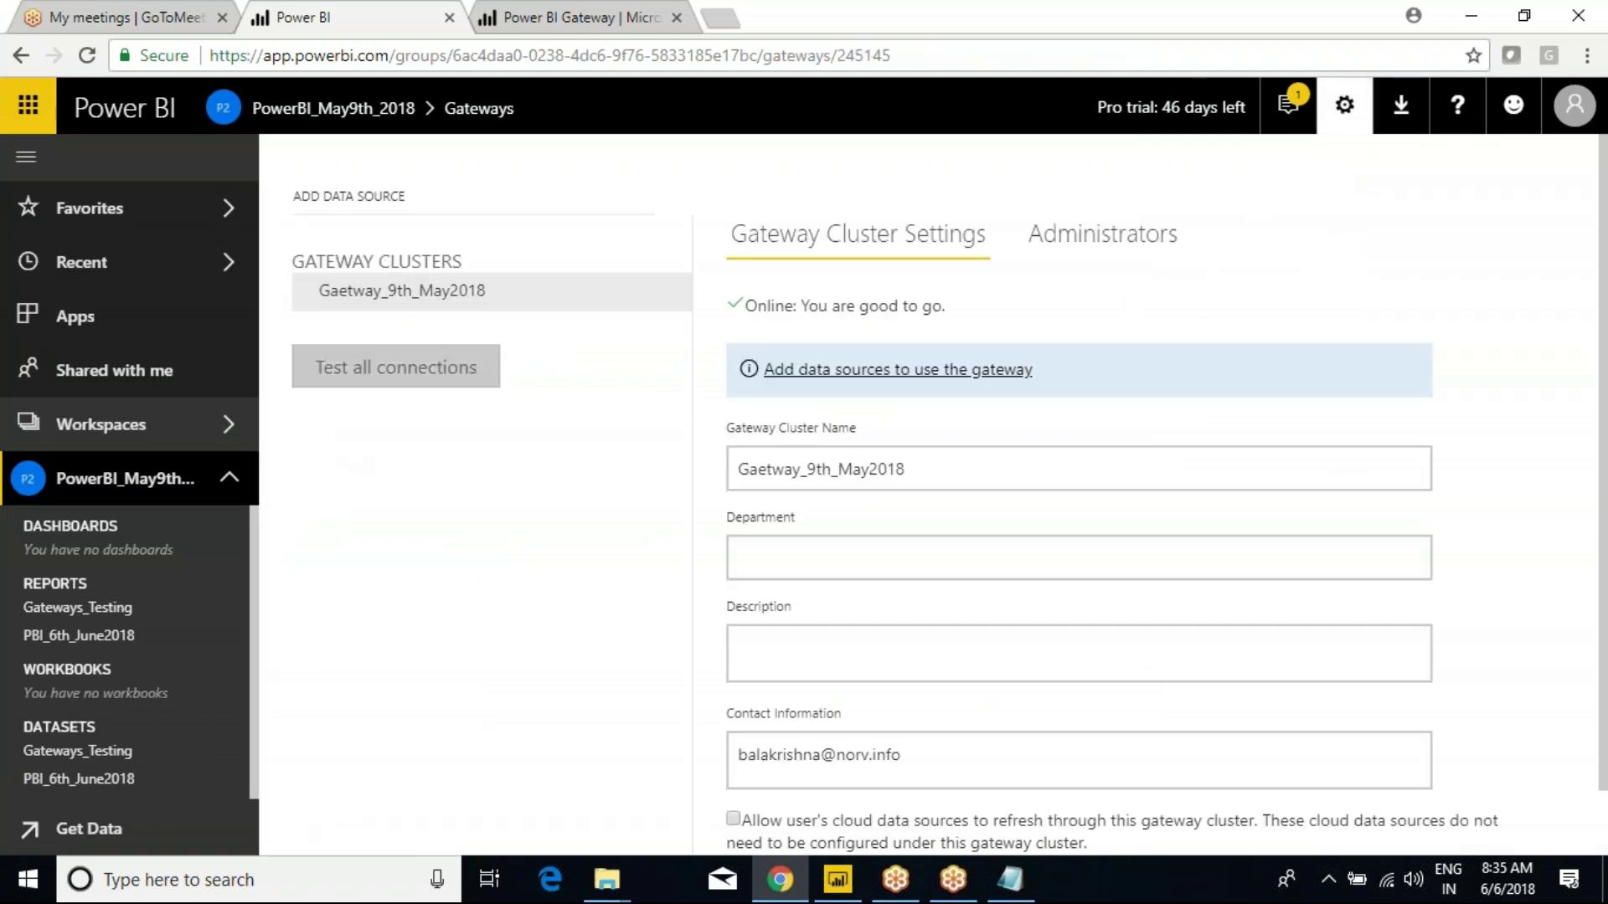
pyautogui.moveTo(675, 309)
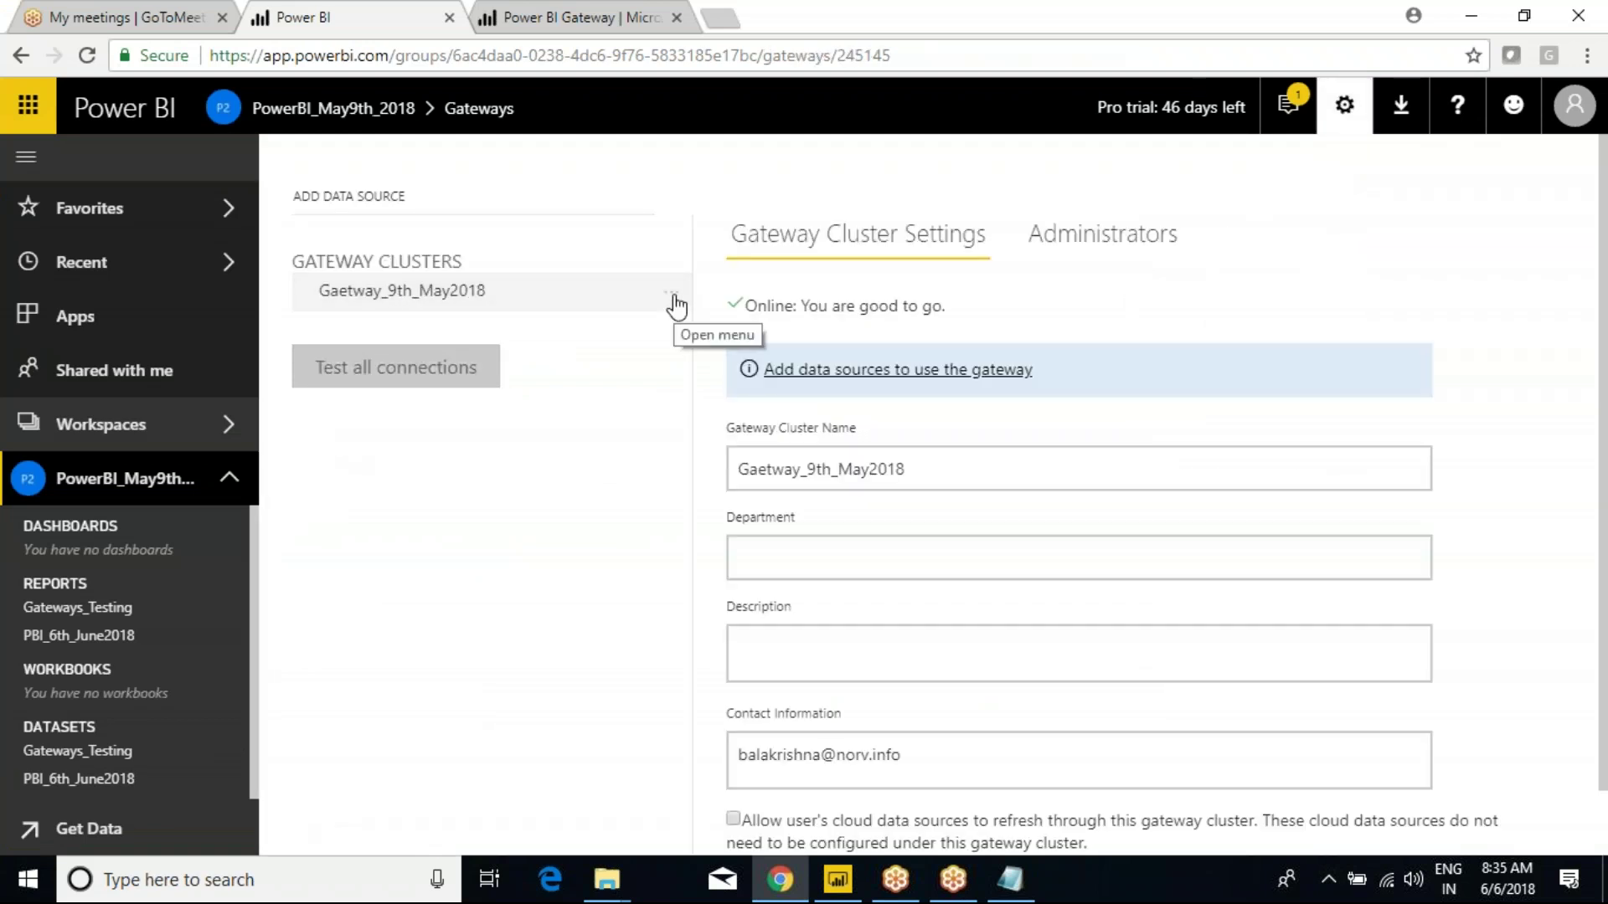
pyautogui.click(674, 300)
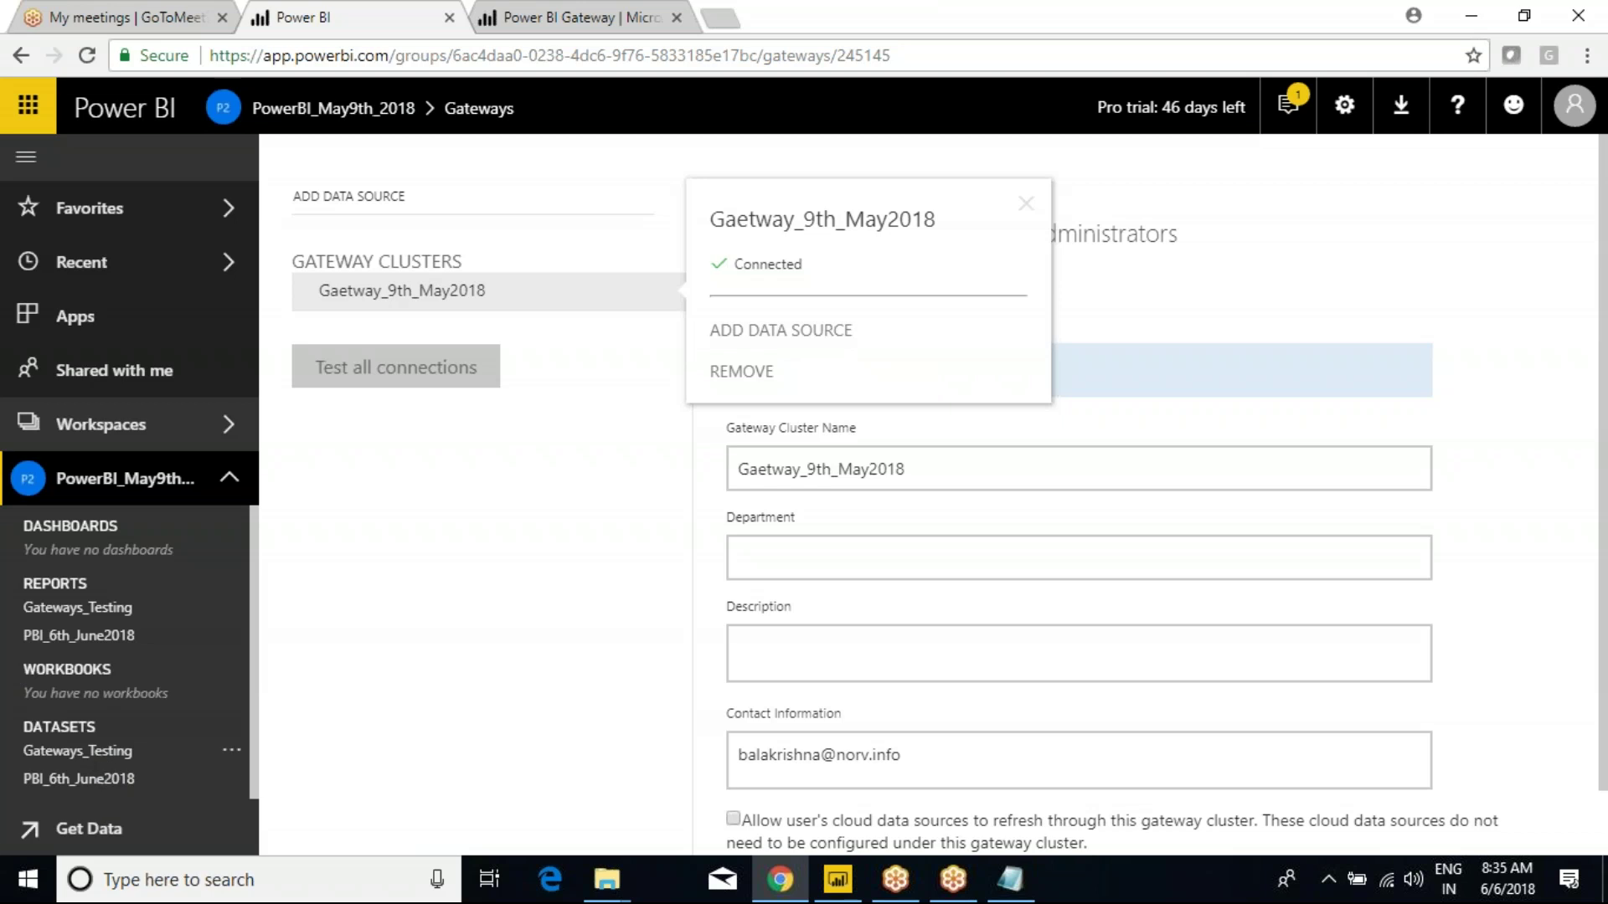
pyautogui.click(777, 332)
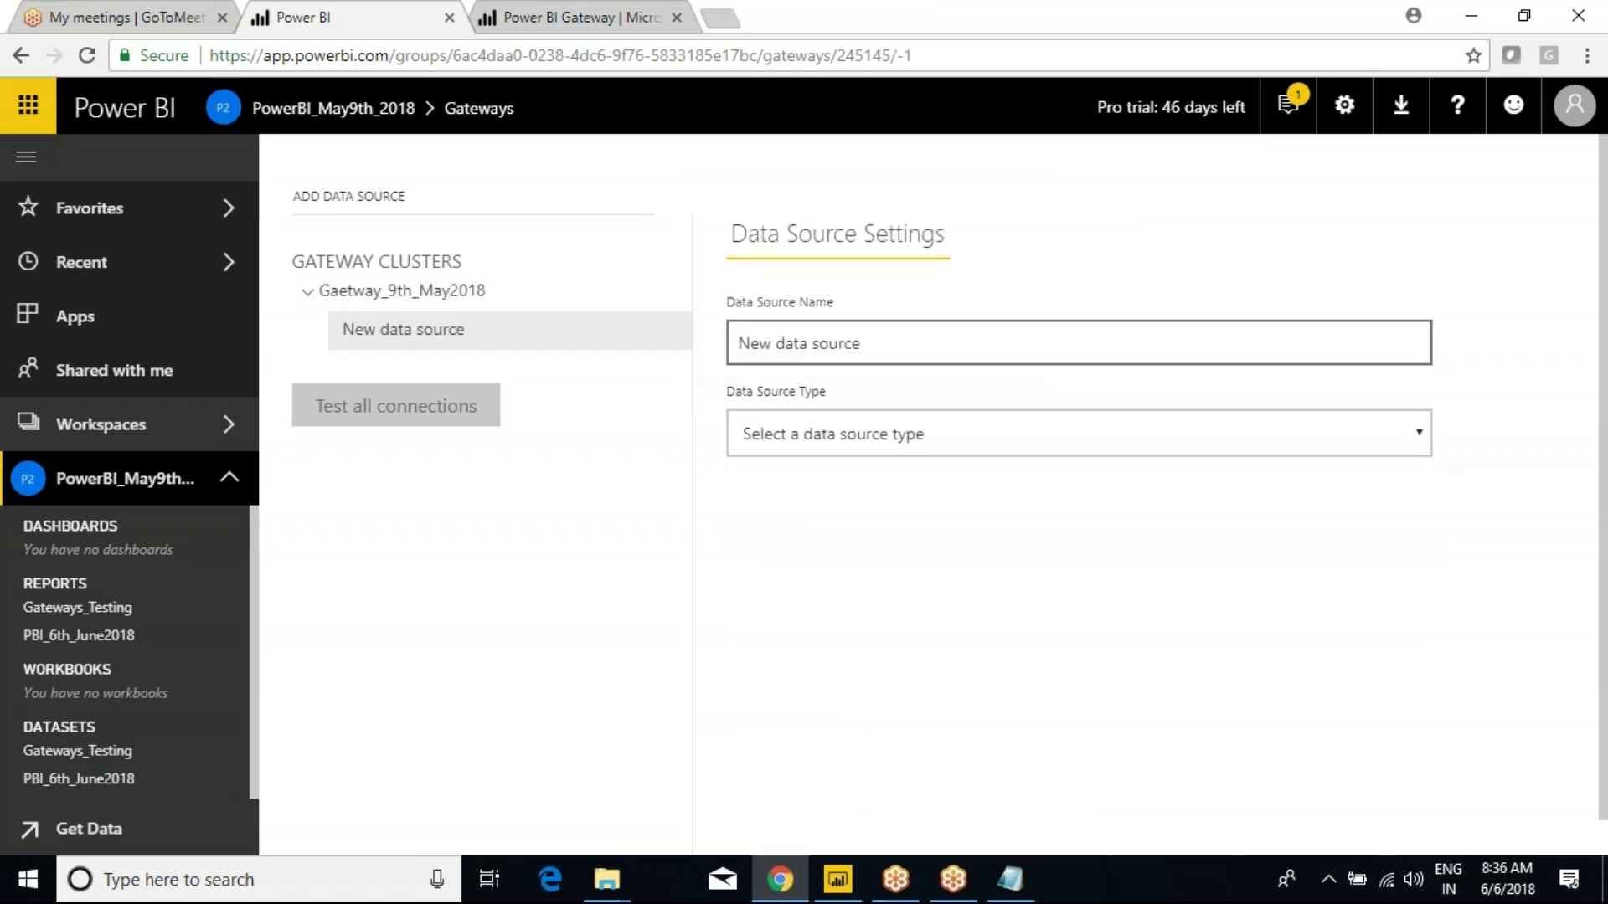
# Name the data source ExcelConnection, set its type to File, and paste the Emp.xlsx path.
pyautogui.tripleClick(842, 351)
pyautogui.write('Ex')
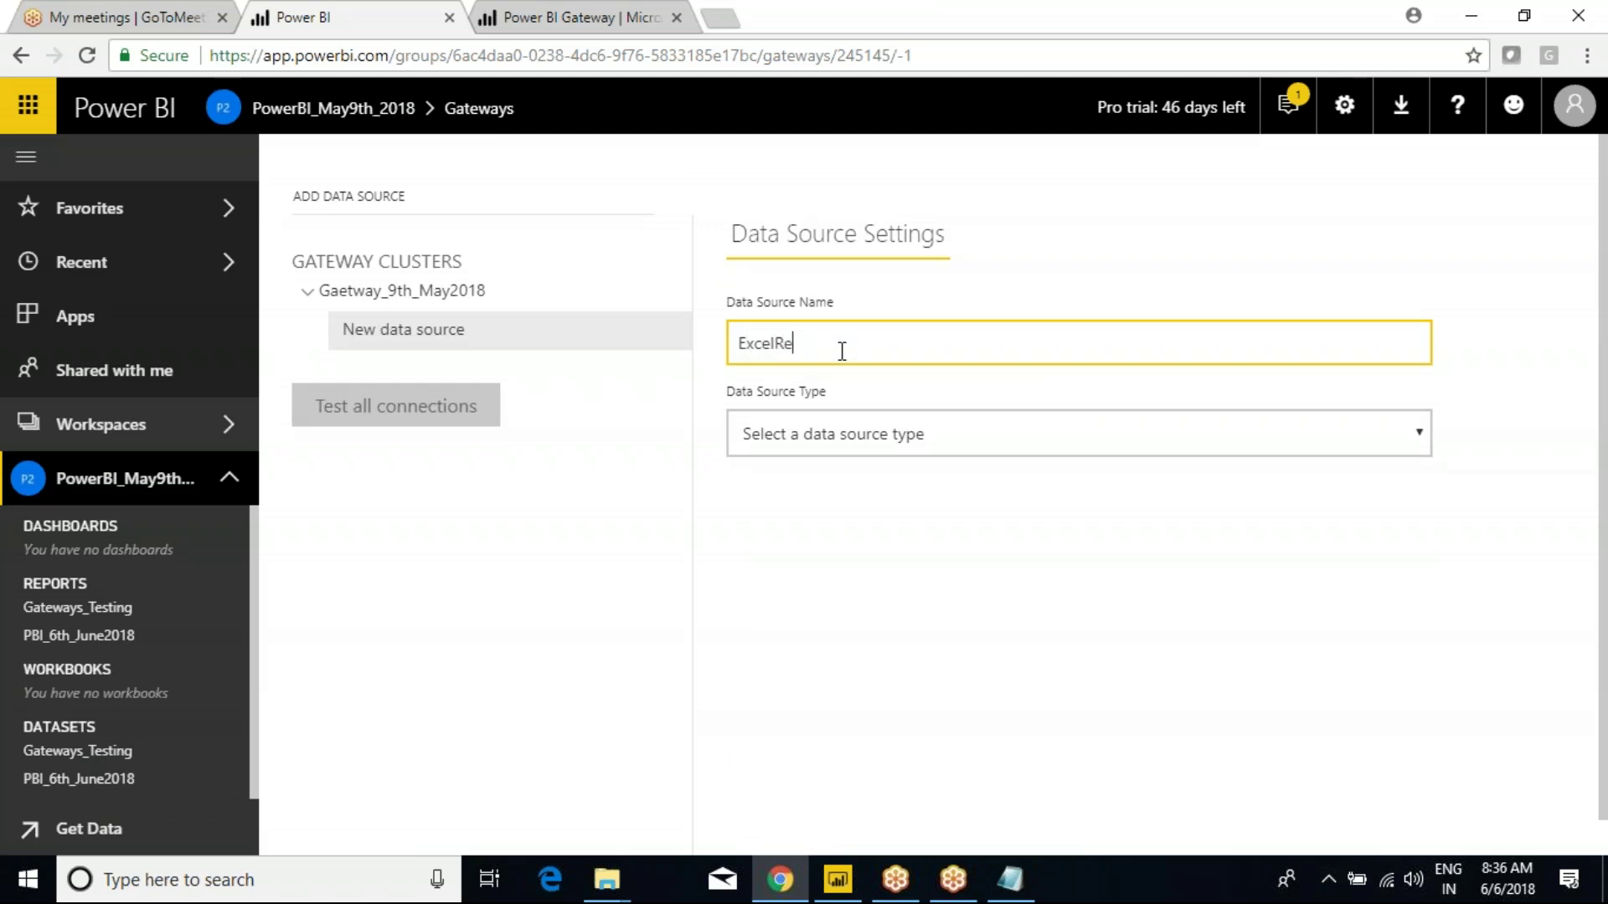
pyautogui.write('celConnection')
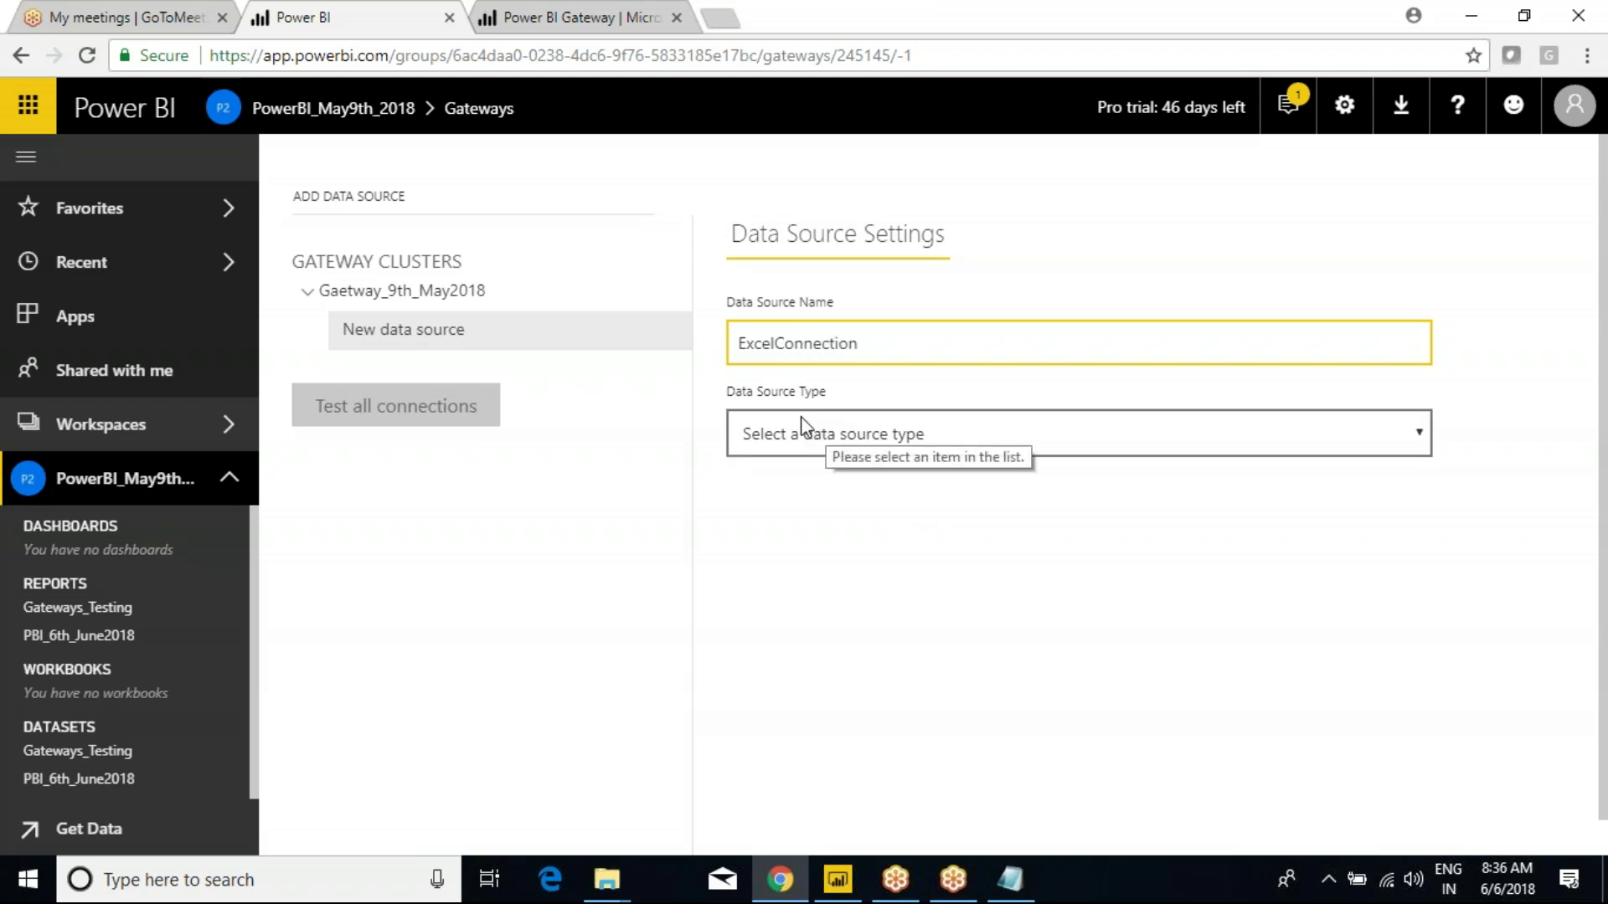
pyautogui.click(844, 432)
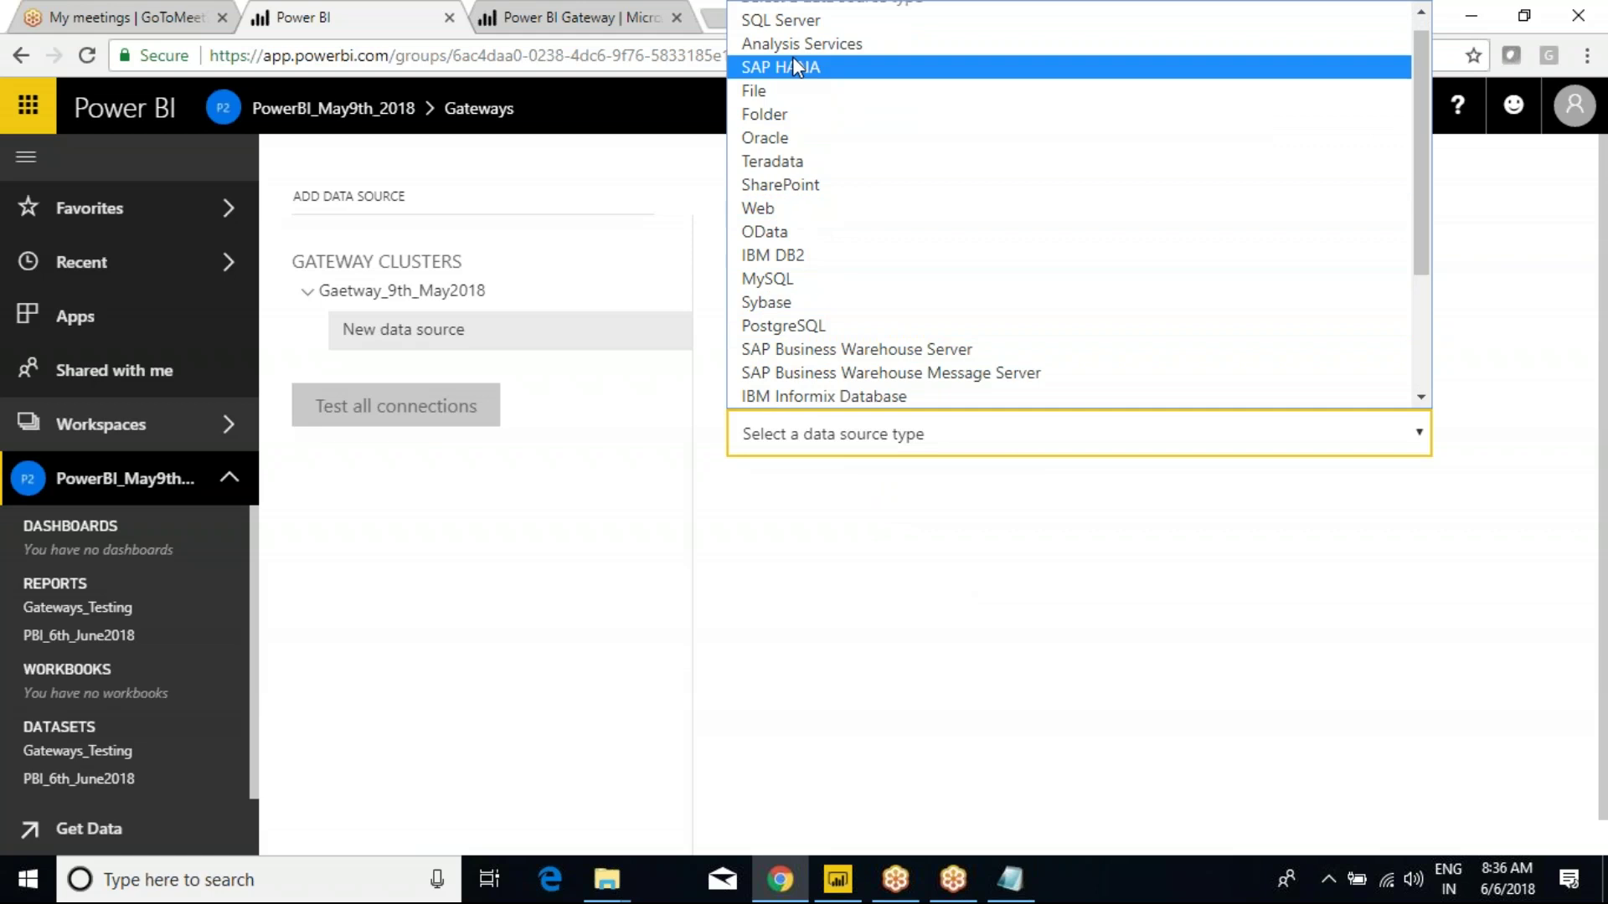
pyautogui.click(777, 21)
pyautogui.click(814, 434)
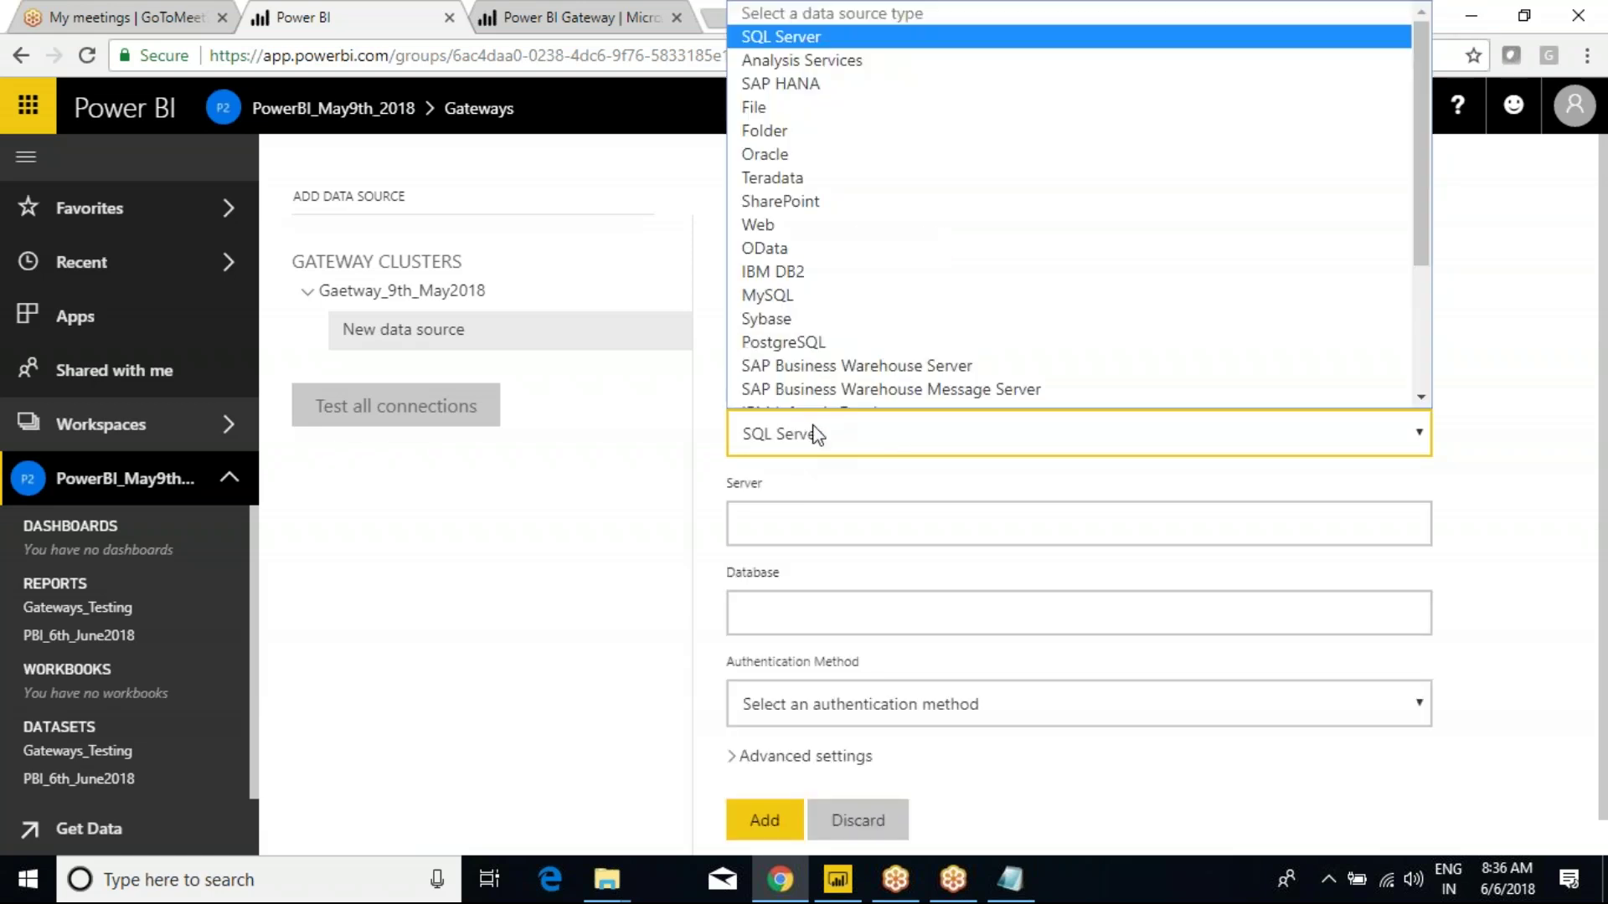
pyautogui.click(752, 92)
pyautogui.click(861, 511)
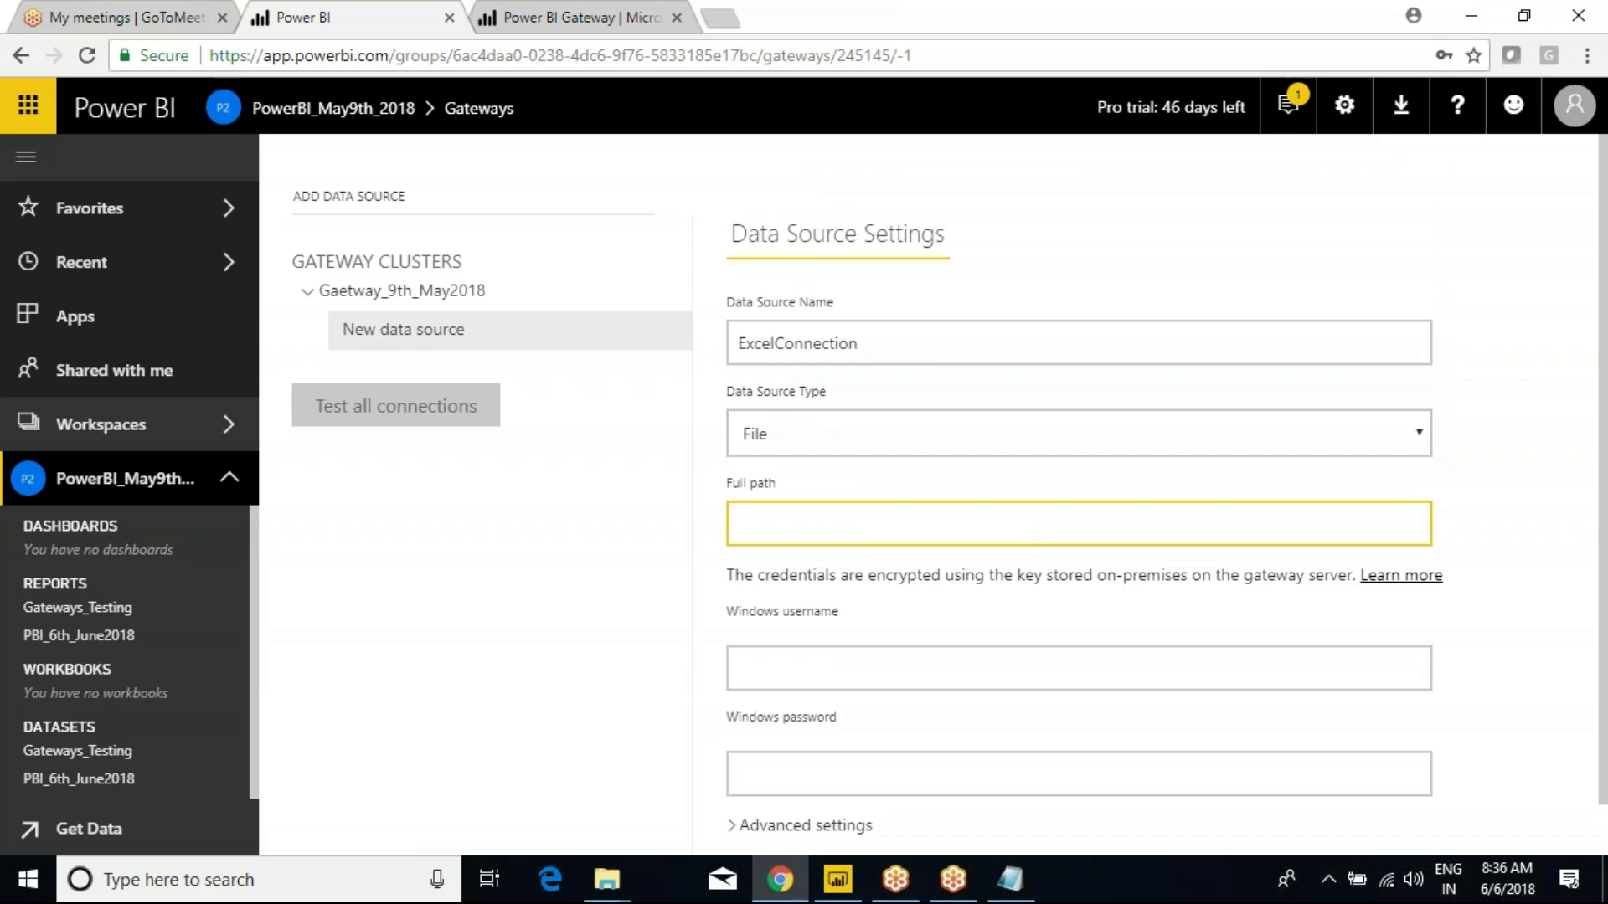
pyautogui.hotkey('ctrl', 'v')
pyautogui.click(954, 680)
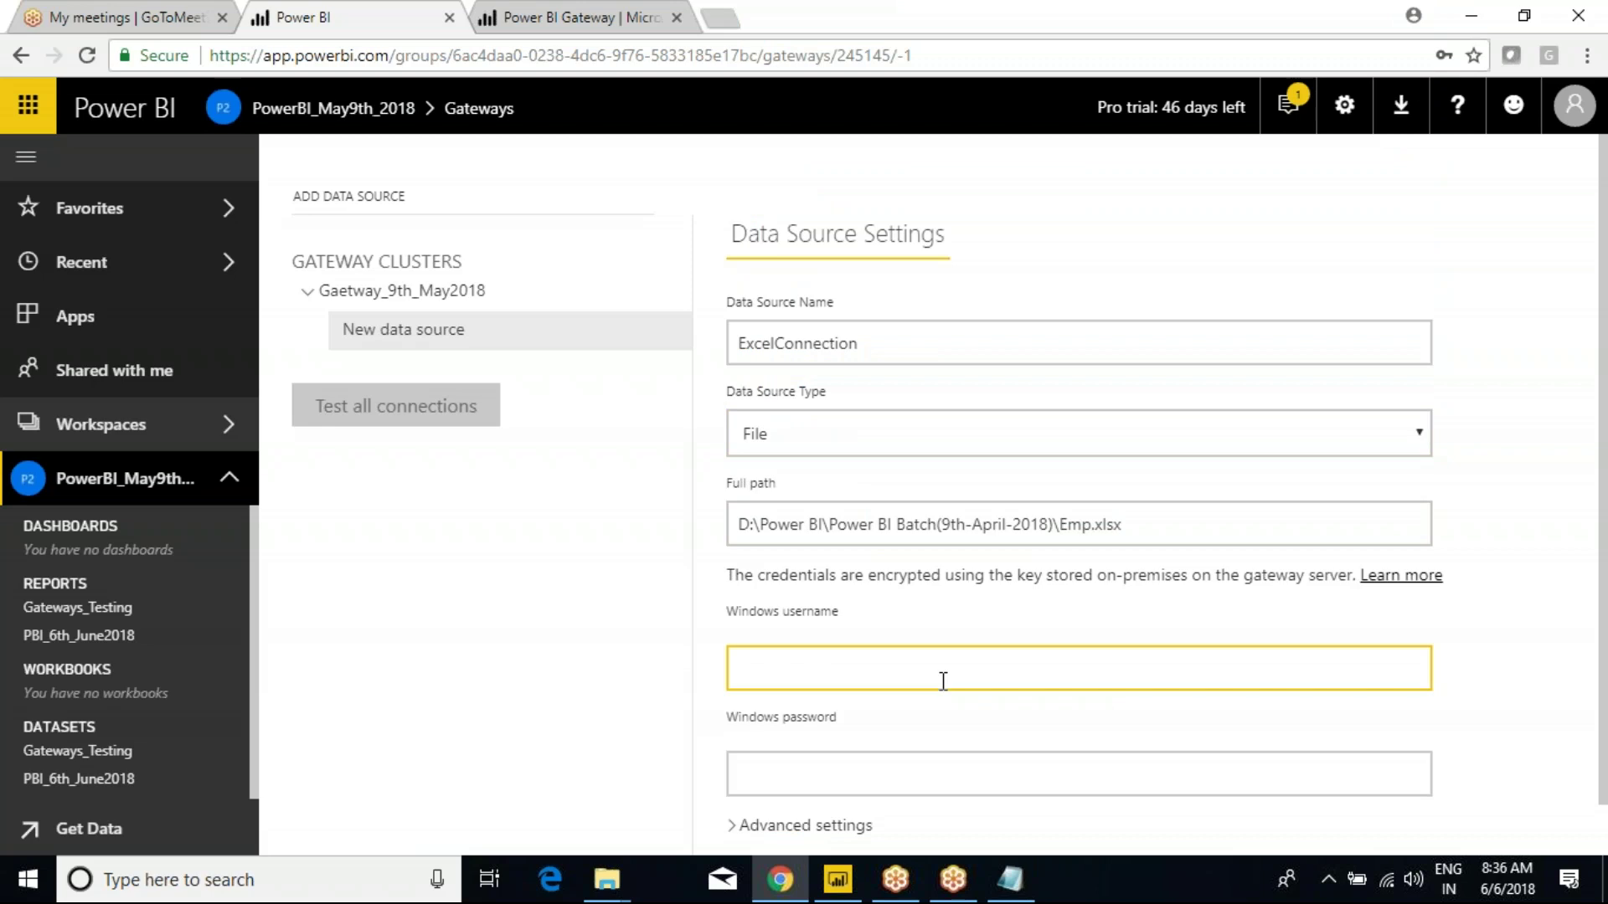
pyautogui.press('super+e')
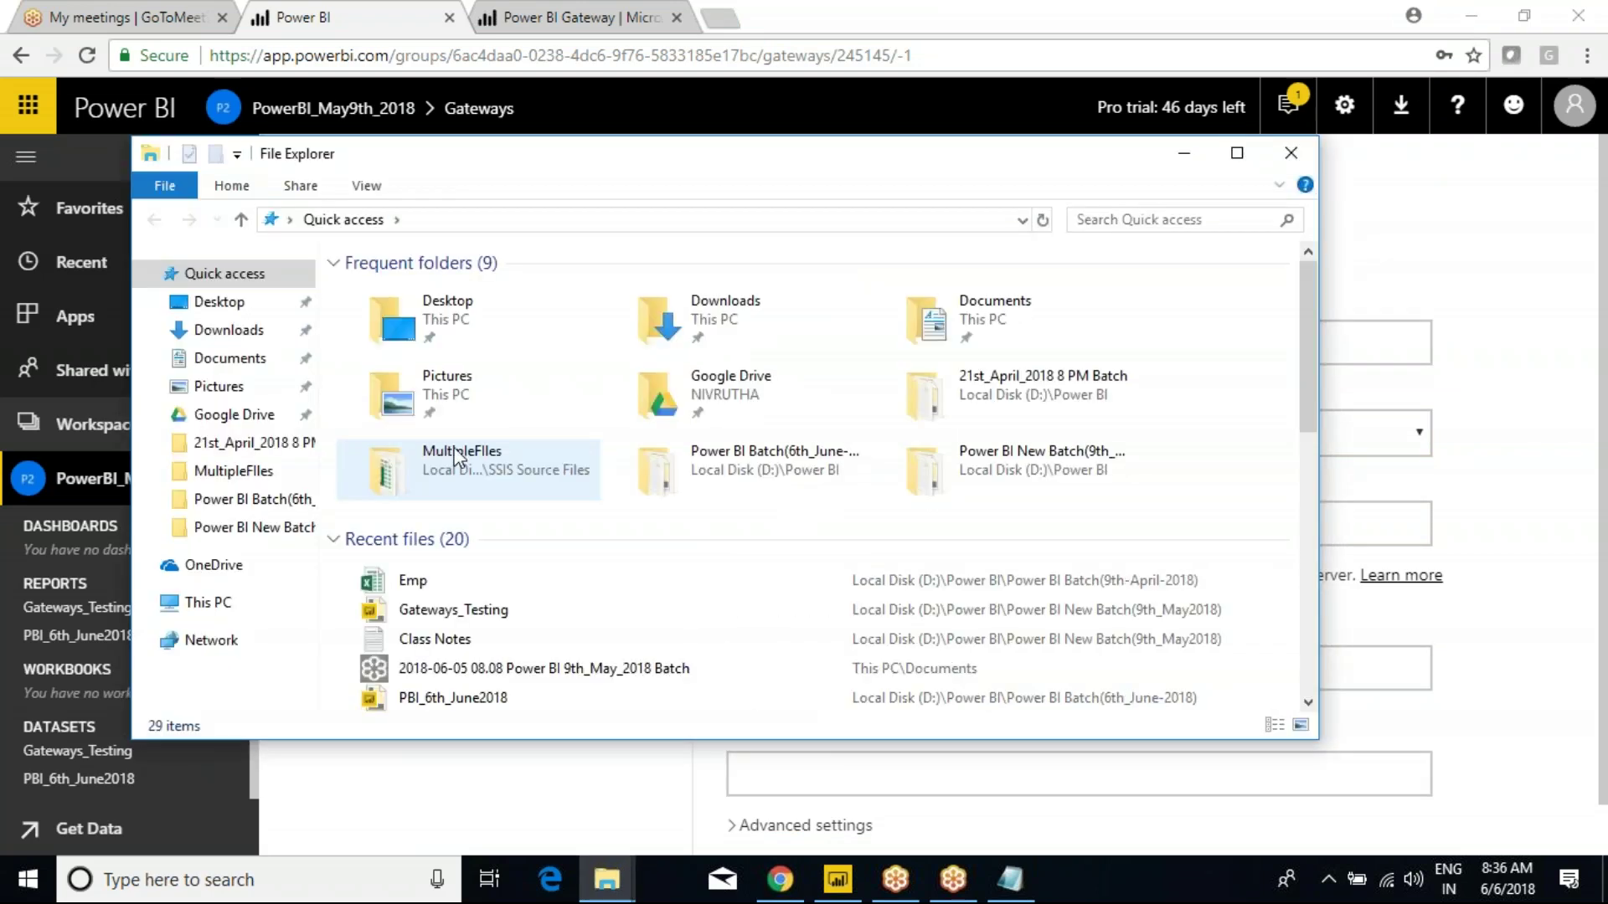
# Look up the computer name on This PC's System properties page, then return to the form.
pyautogui.click(222, 606)
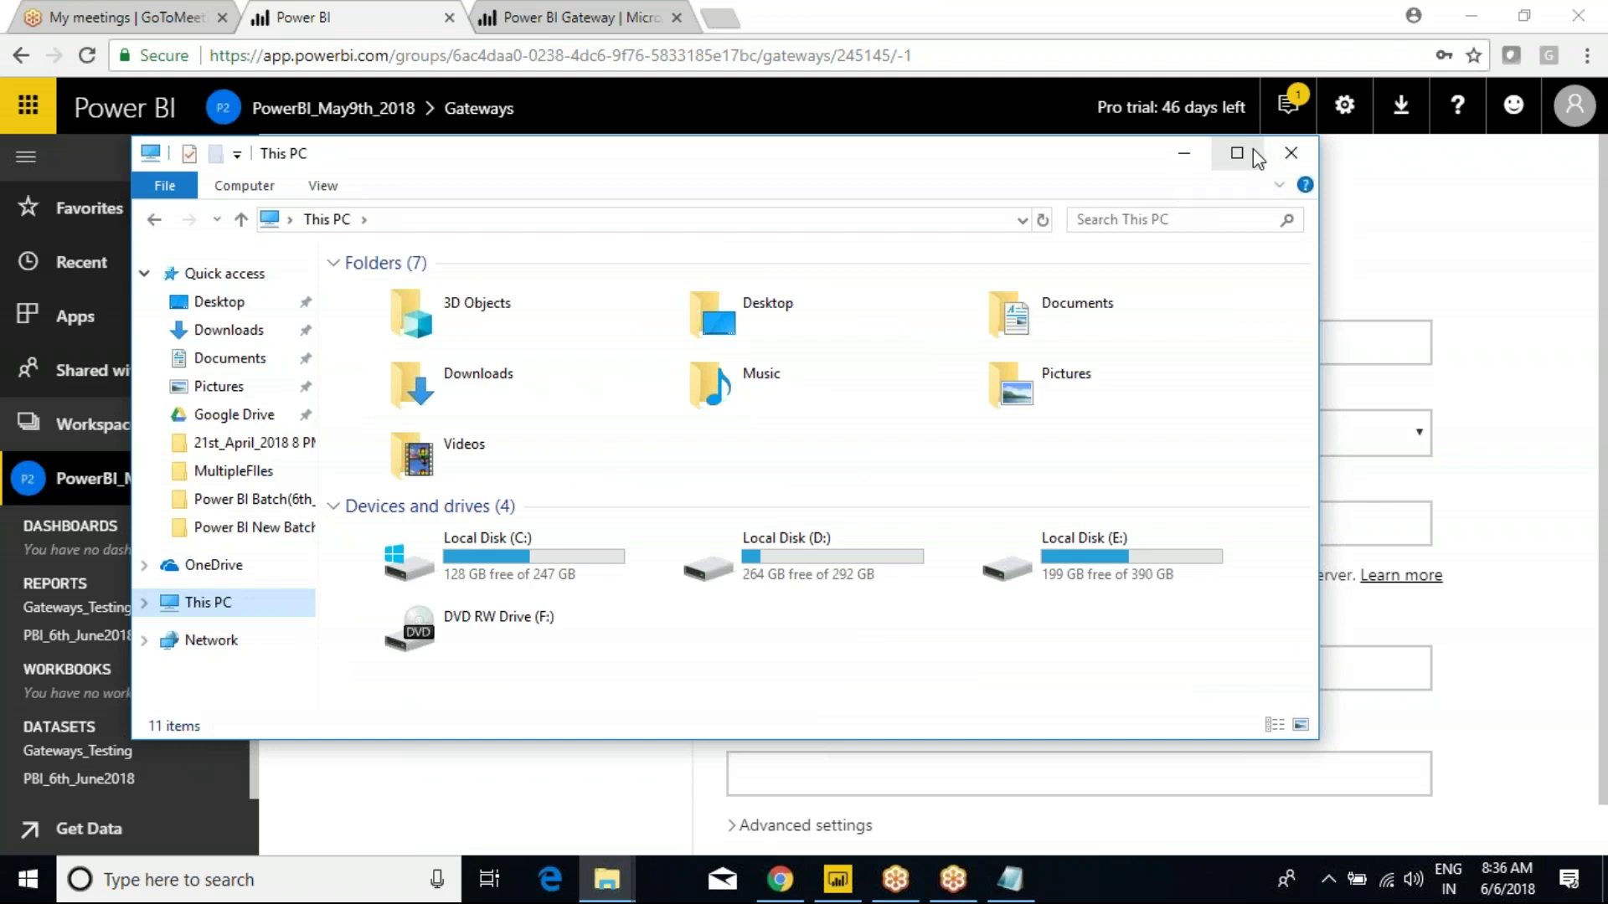
pyautogui.click(1237, 153)
pyautogui.rightClick(484, 531)
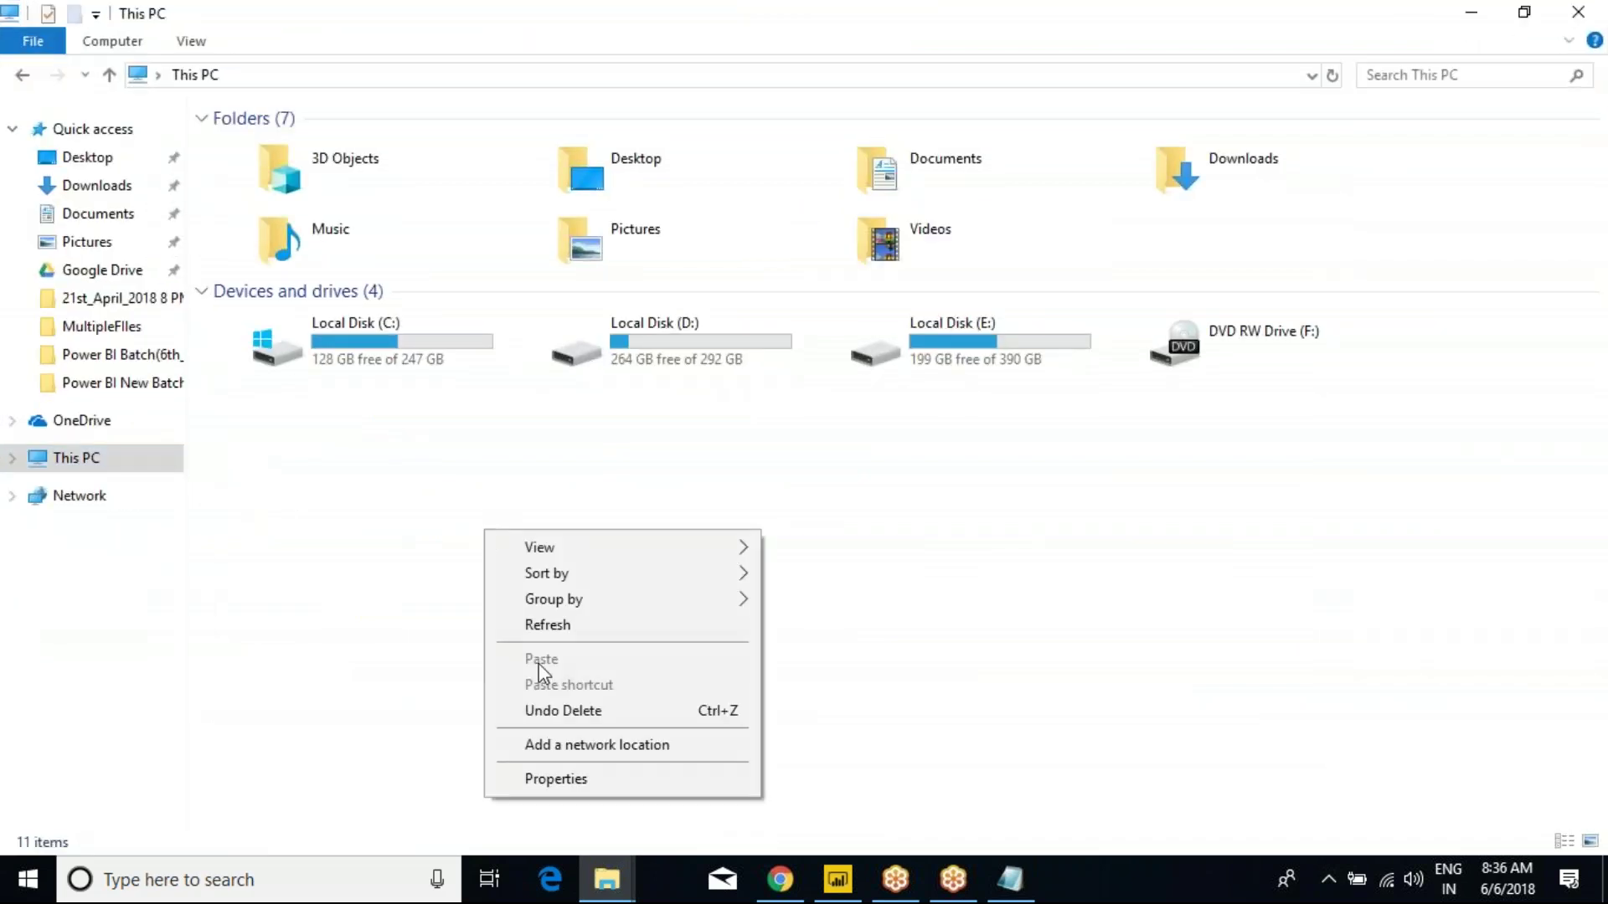
pyautogui.click(551, 774)
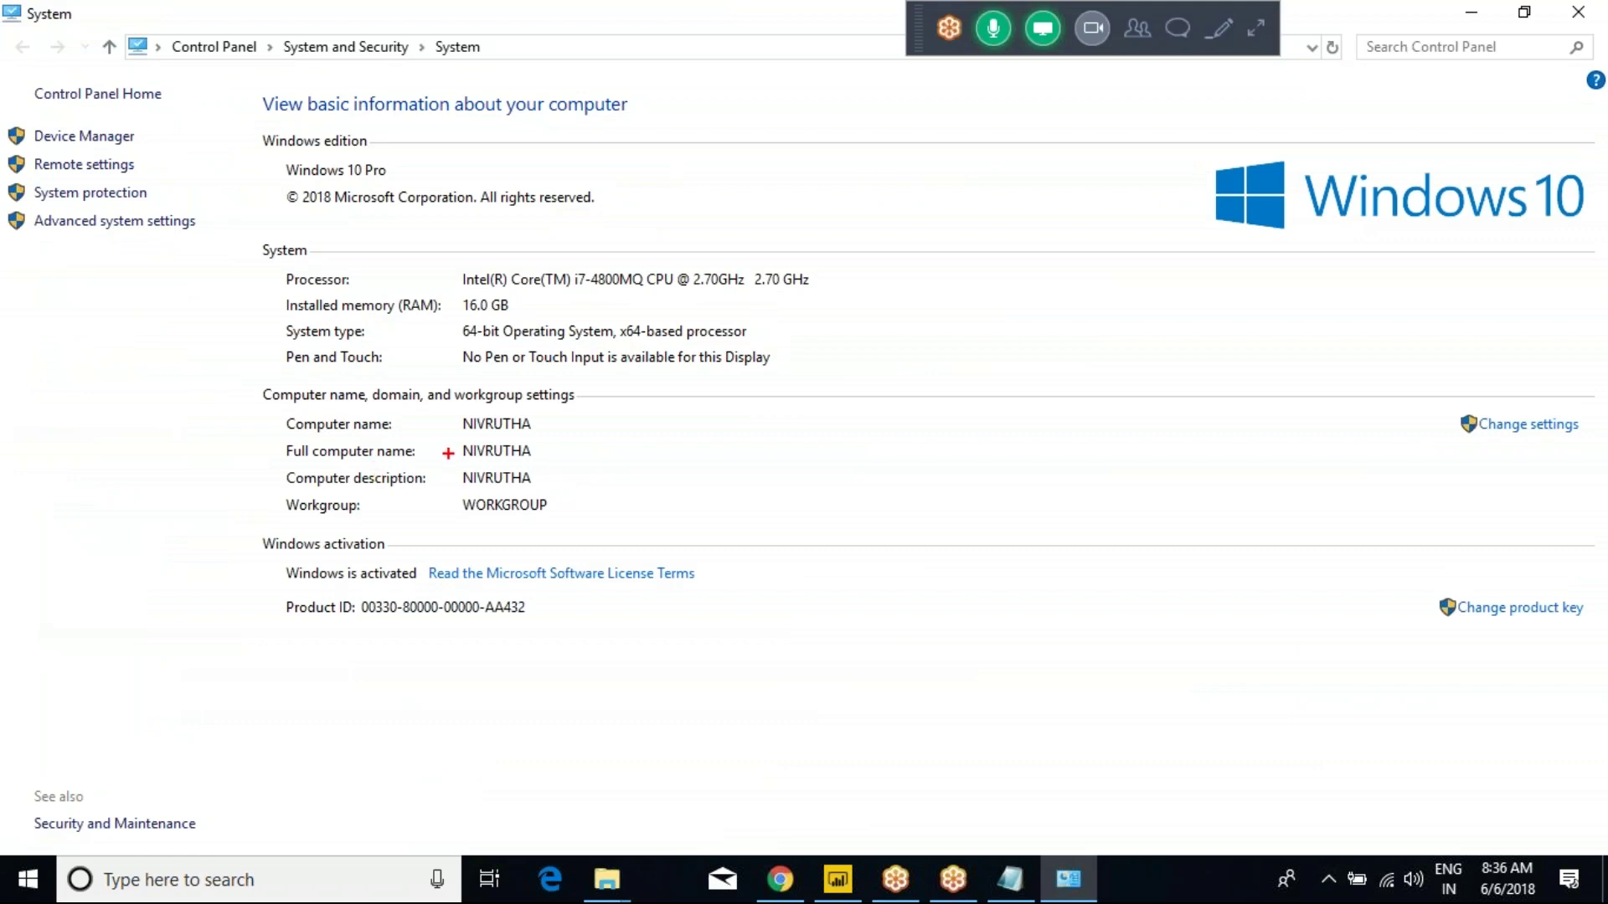
pyautogui.moveTo(443, 464); pyautogui.dragTo(557, 497)
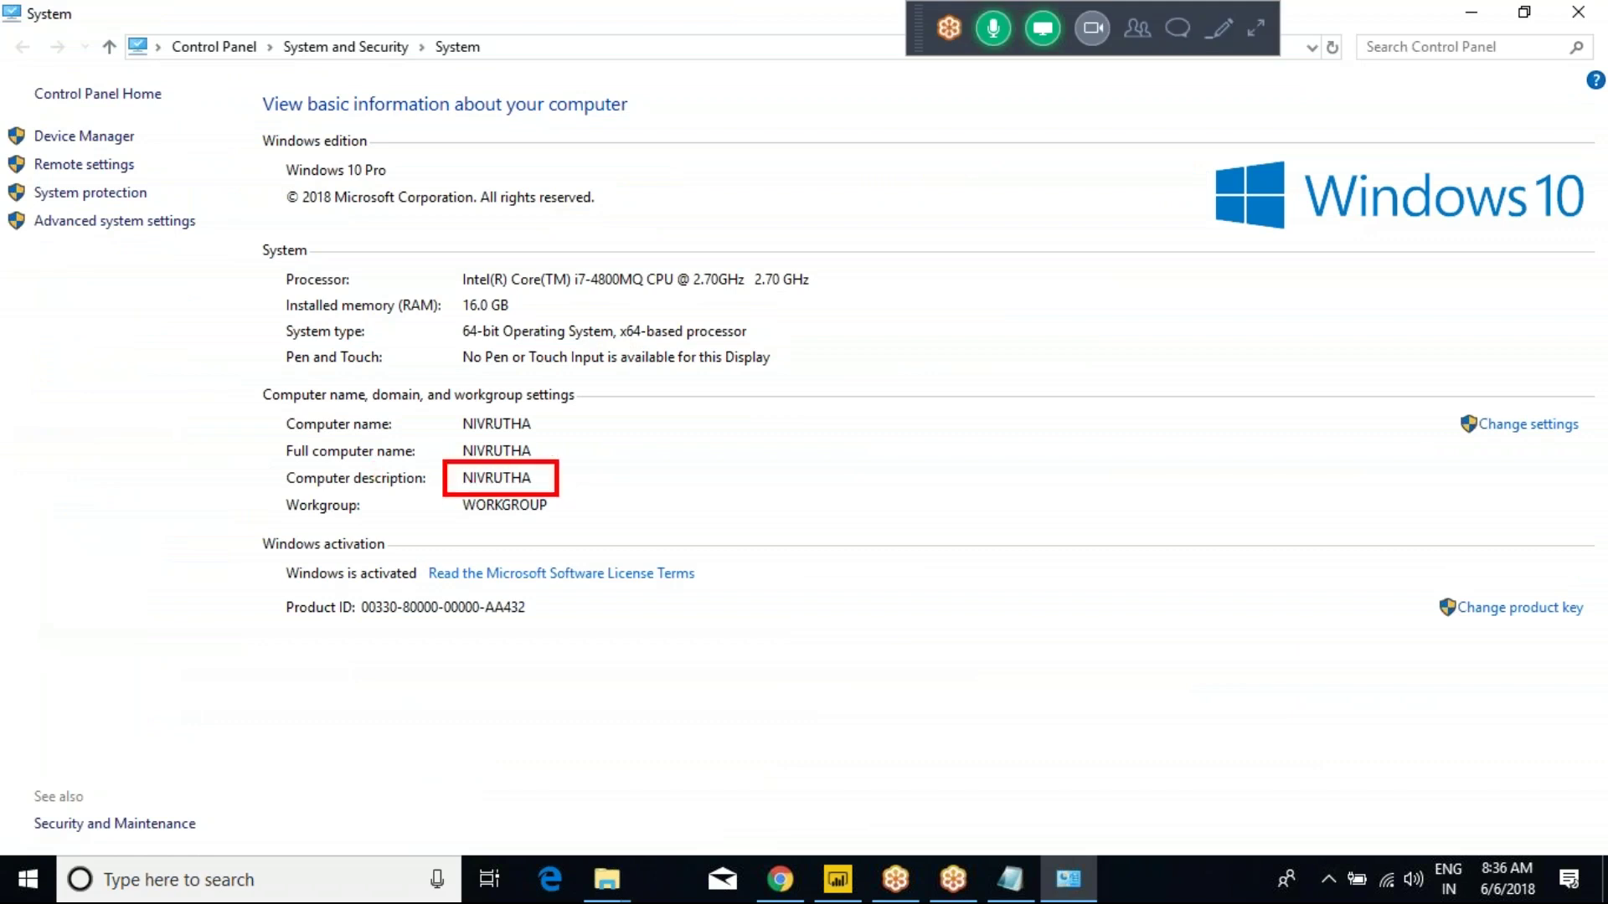
pyautogui.press('Escape')
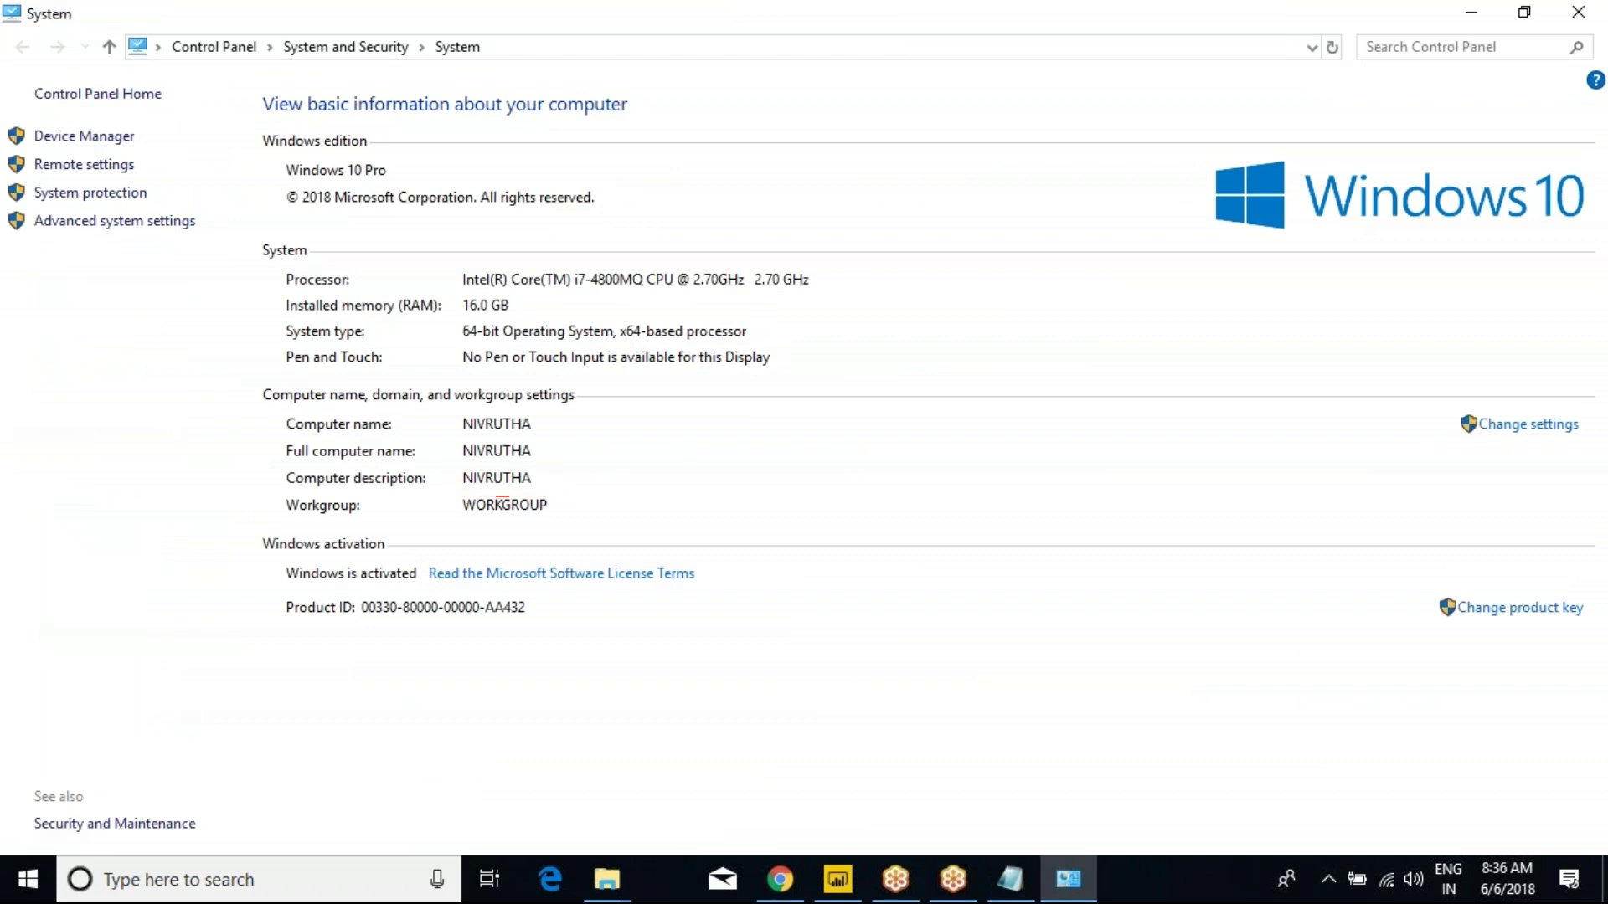
pyautogui.hotkey('alt', 'Tab')
pyautogui.press('Tab')
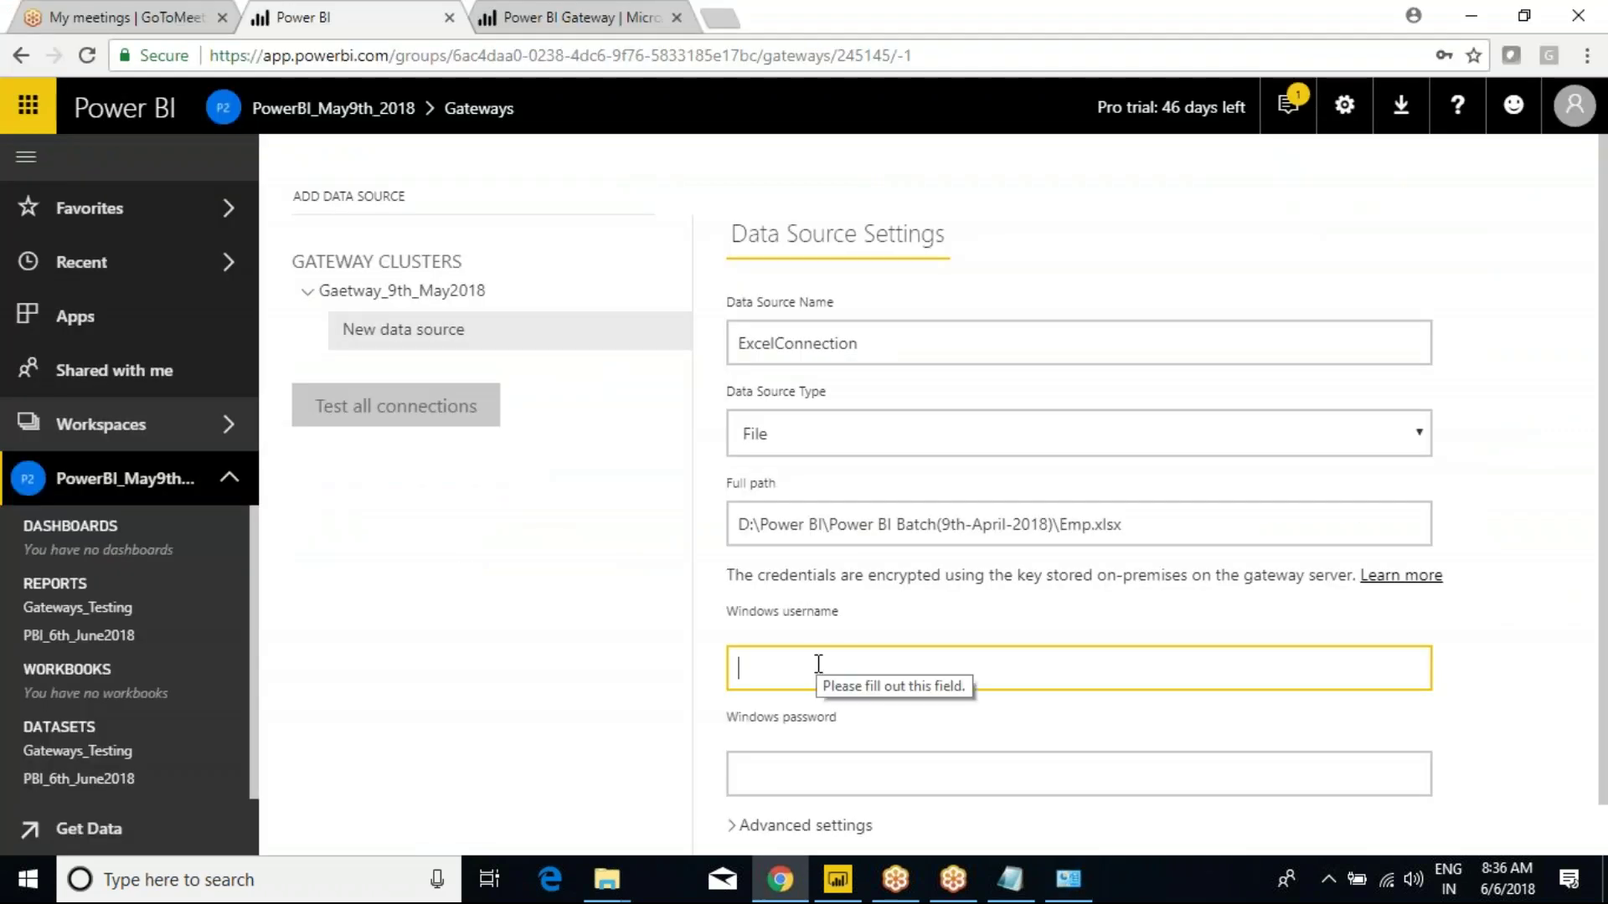
# Enter the Windows username and password and add ExcelConnection, confirming Connection Successful.
pyautogui.write('NIVRUTHA\\ni')
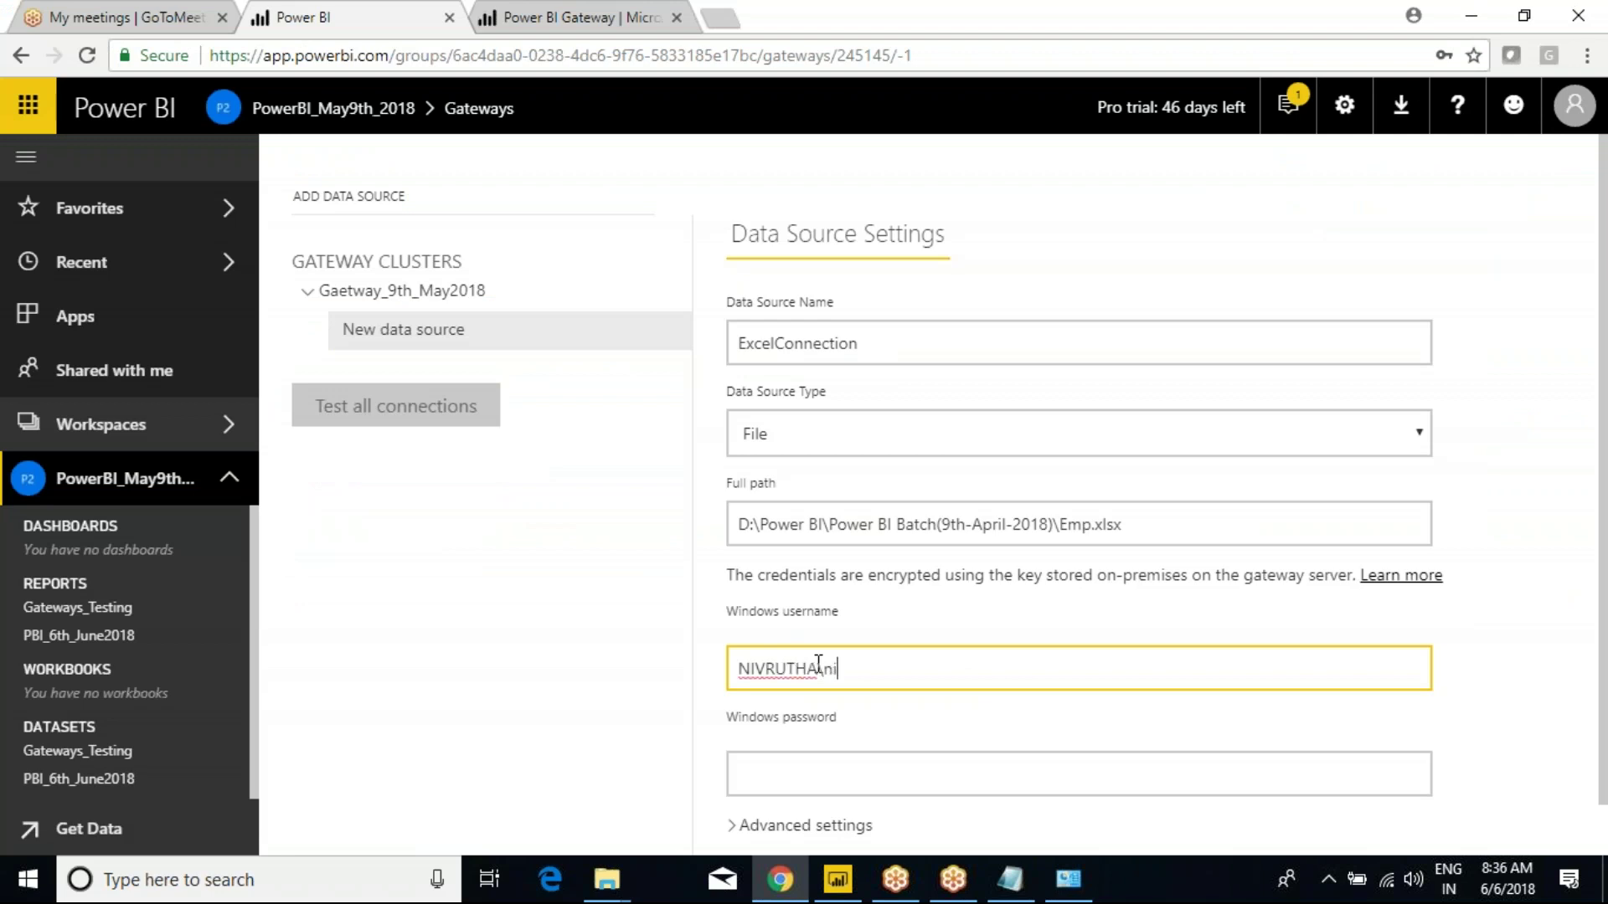
pyautogui.write('vrutha')
pyautogui.click(859, 775)
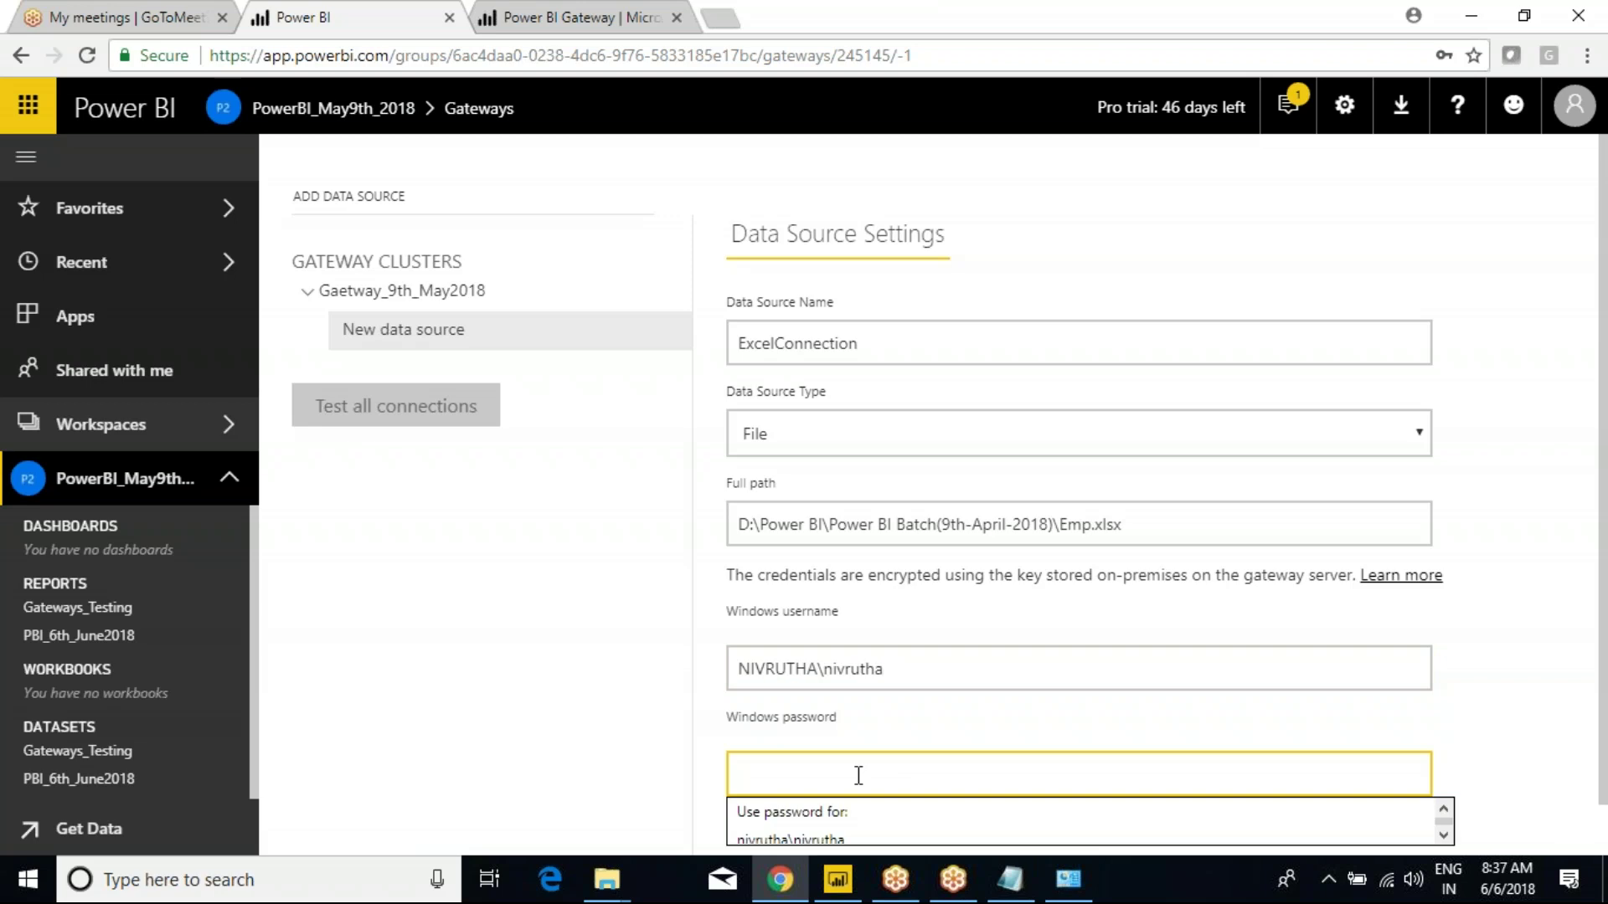
pyautogui.write('********')
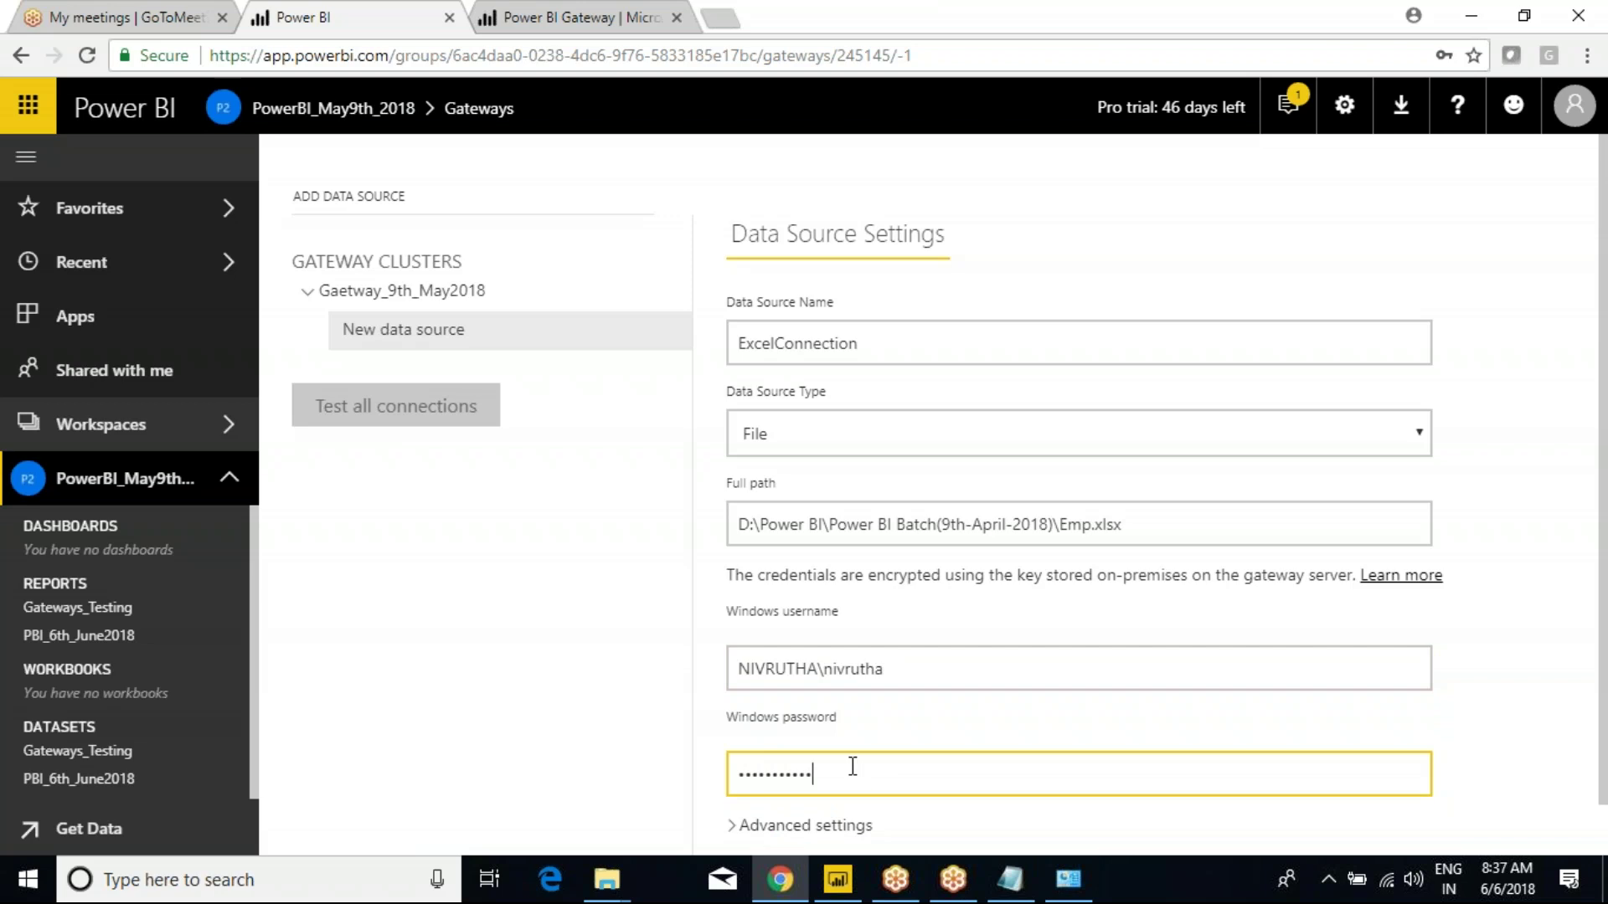
pyautogui.scroll(-1, 323, 628)
pyautogui.click(762, 835)
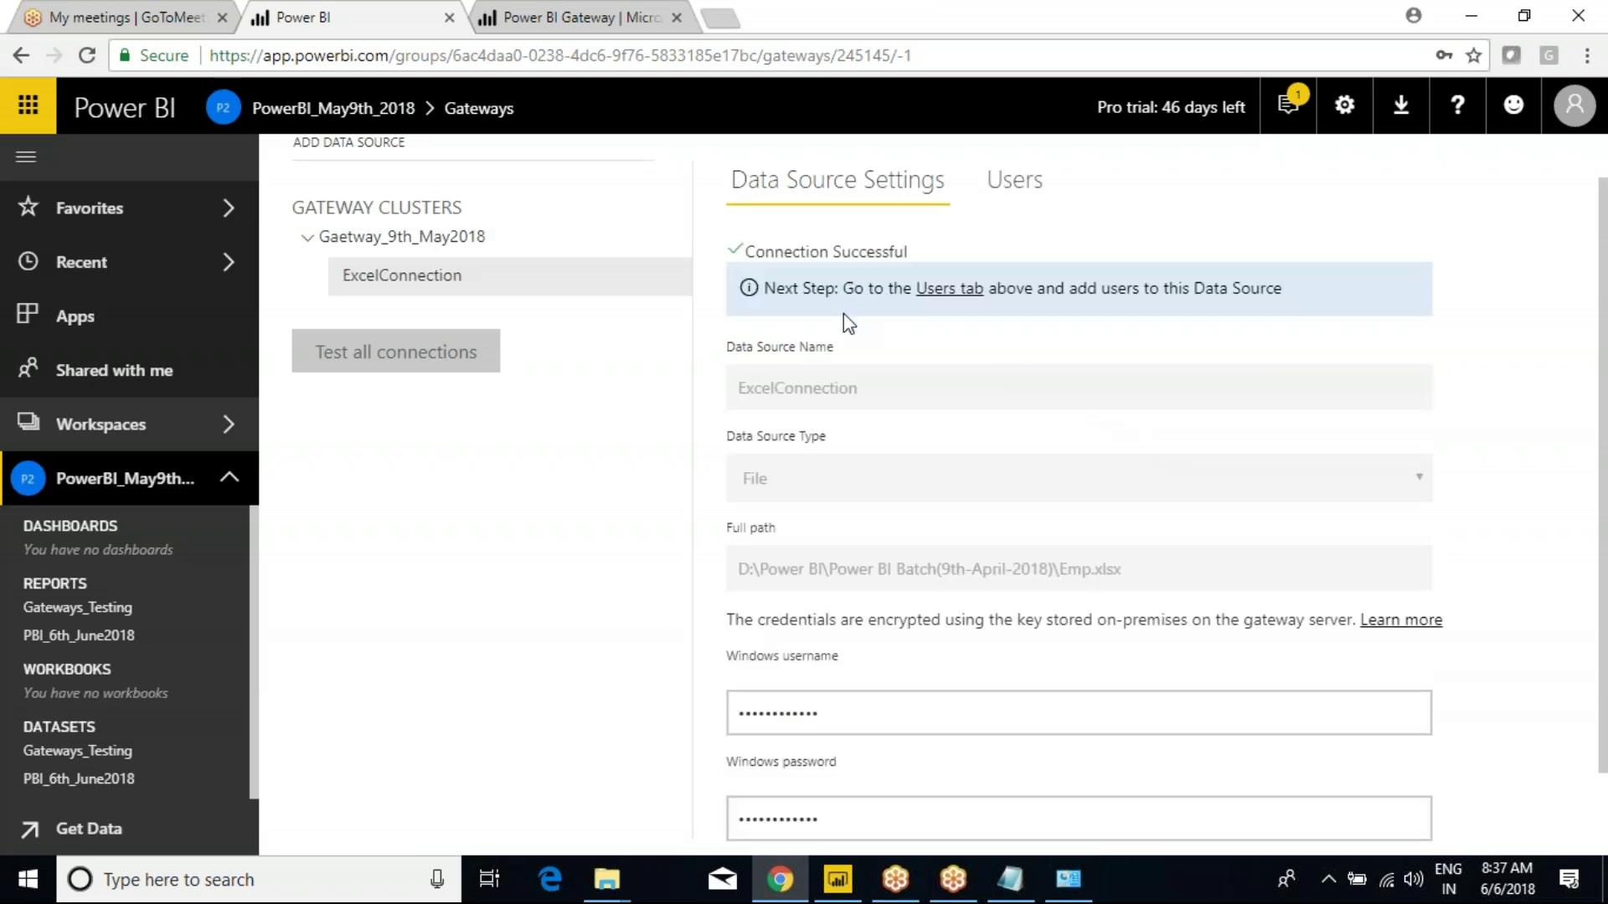
pyautogui.scroll(1, 850, 350)
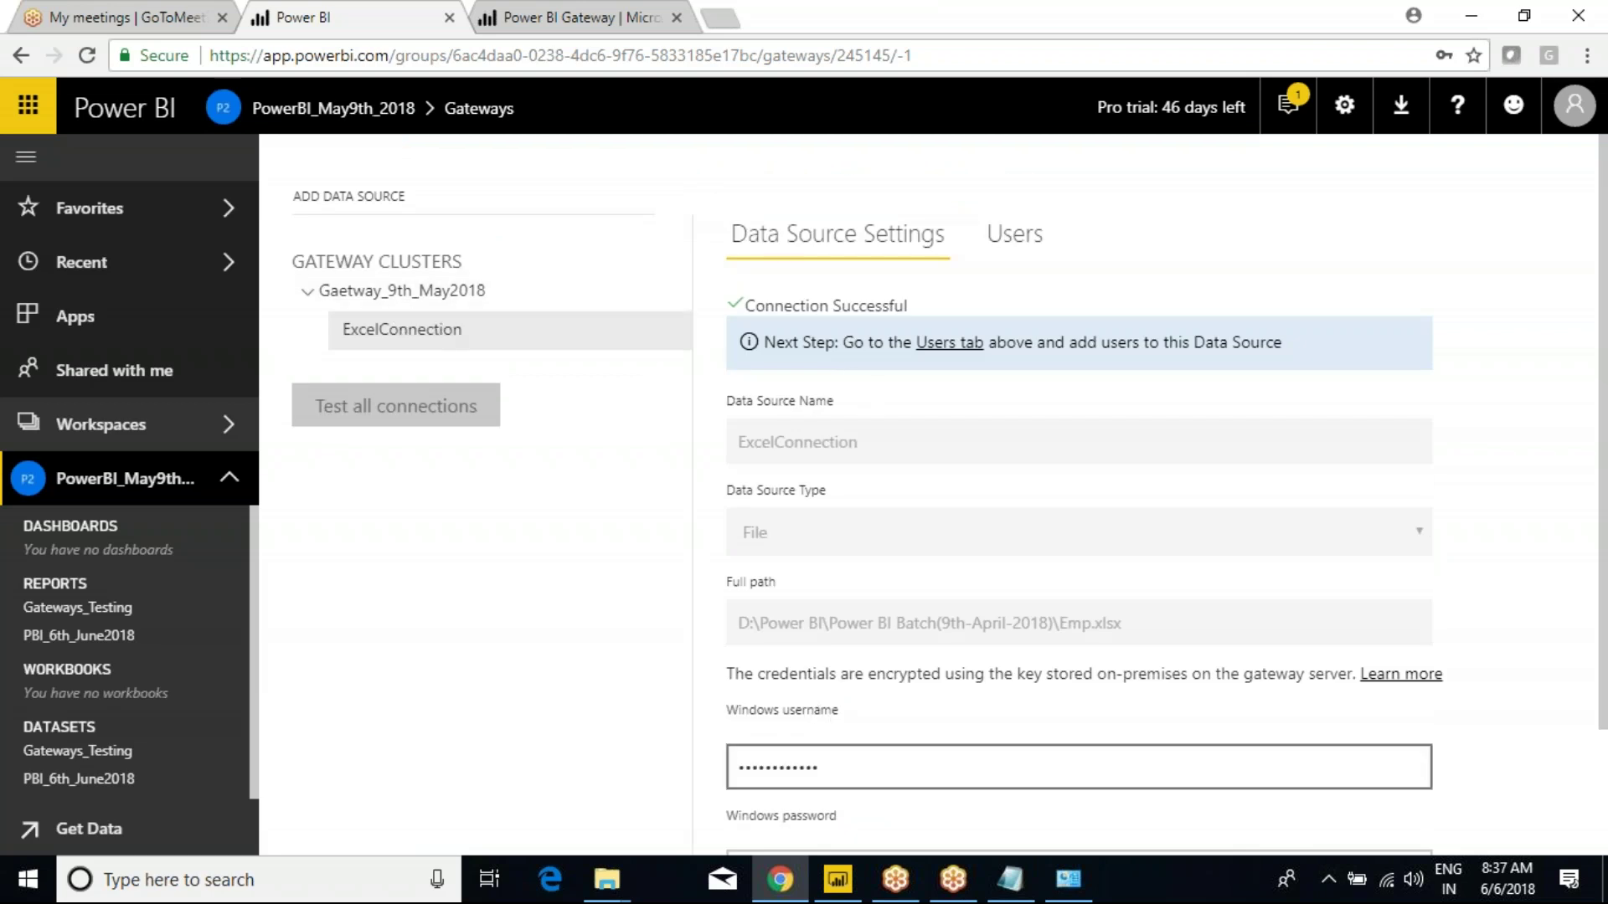
pyautogui.hotkey('alt', 'Tab')
pyautogui.click(259, 594)
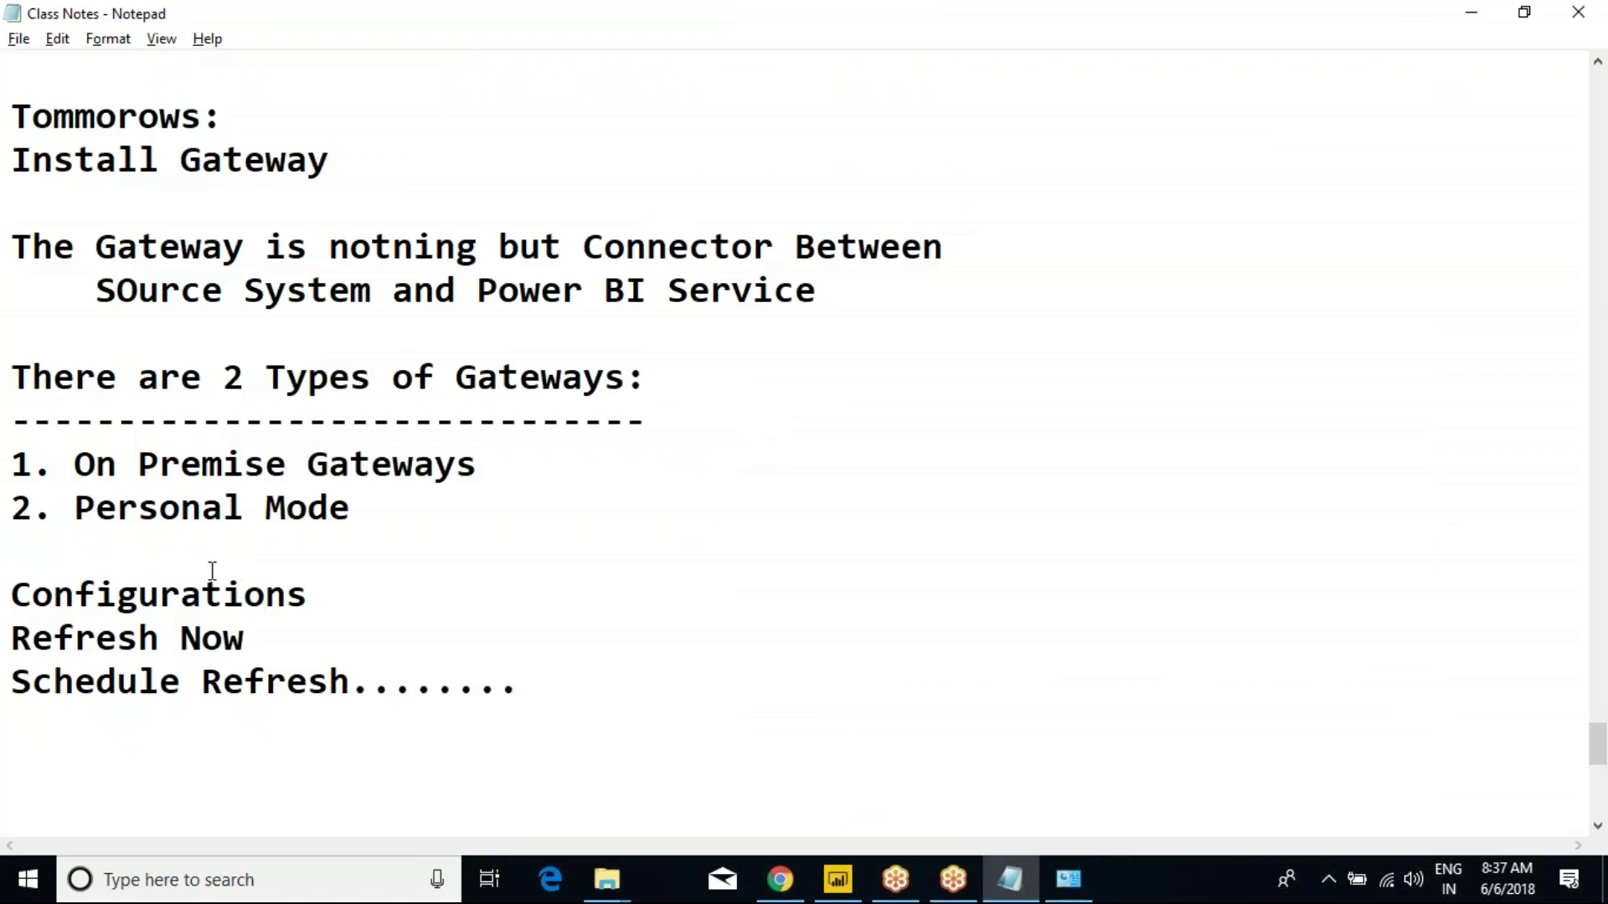
# Add the line 'Added Data SOurce as Excel' below Configurations in the class notes.
pyautogui.moveTo(75, 159); pyautogui.dragTo(247, 533)
pyautogui.moveTo(23, 594); pyautogui.dragTo(348, 580)
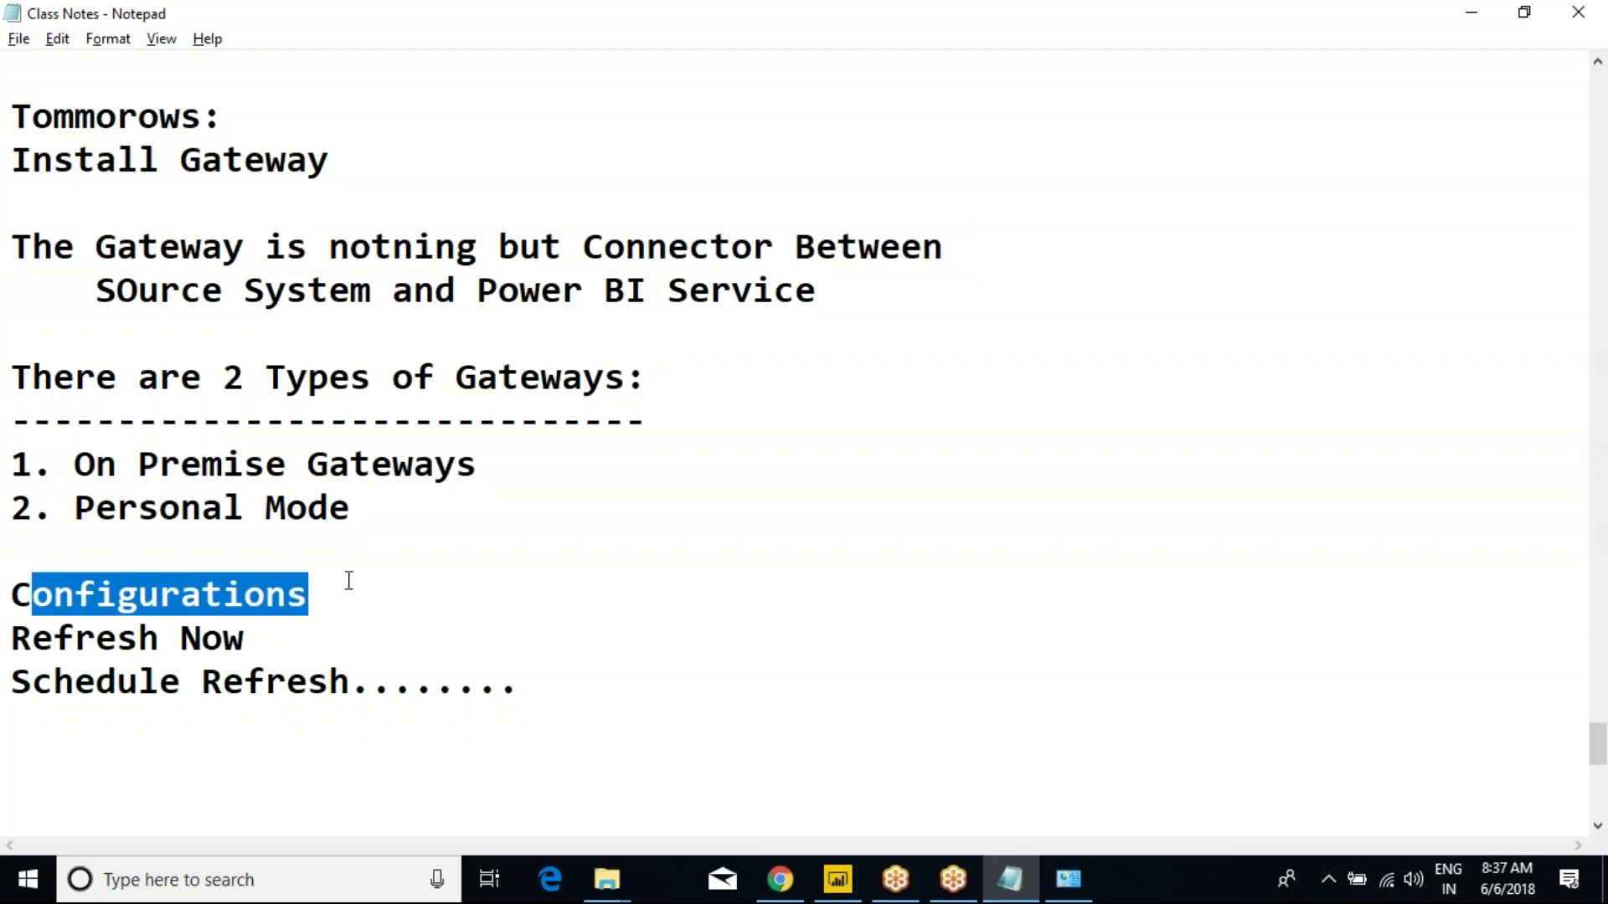
pyautogui.click(339, 583)
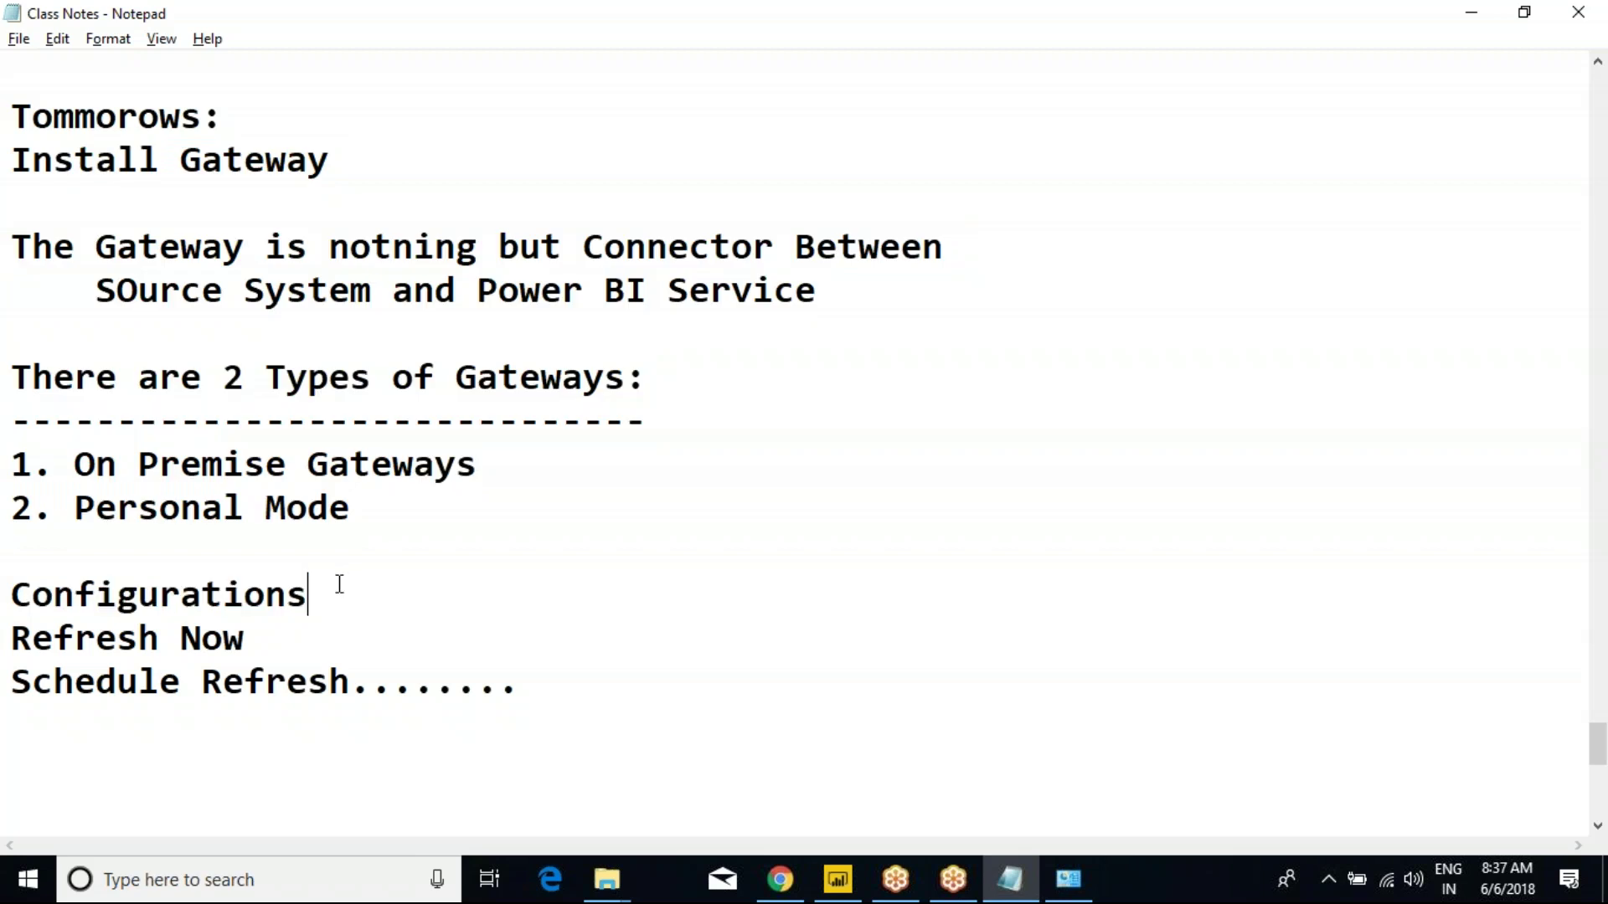
pyautogui.press('Return')
pyautogui.write('Added')
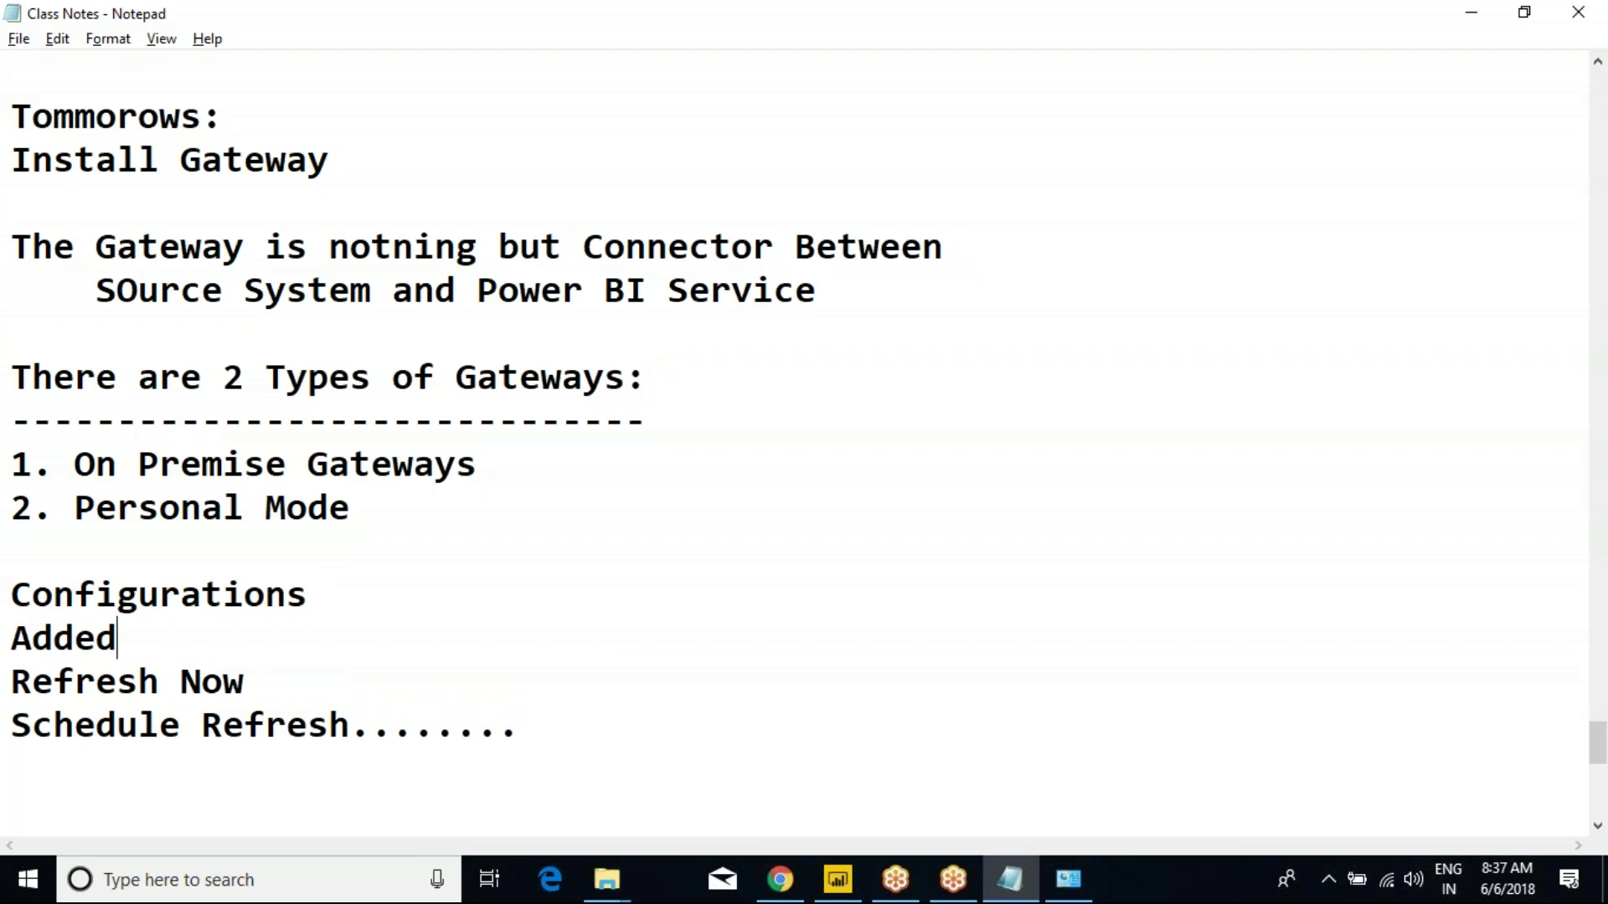
pyautogui.write(' Data')
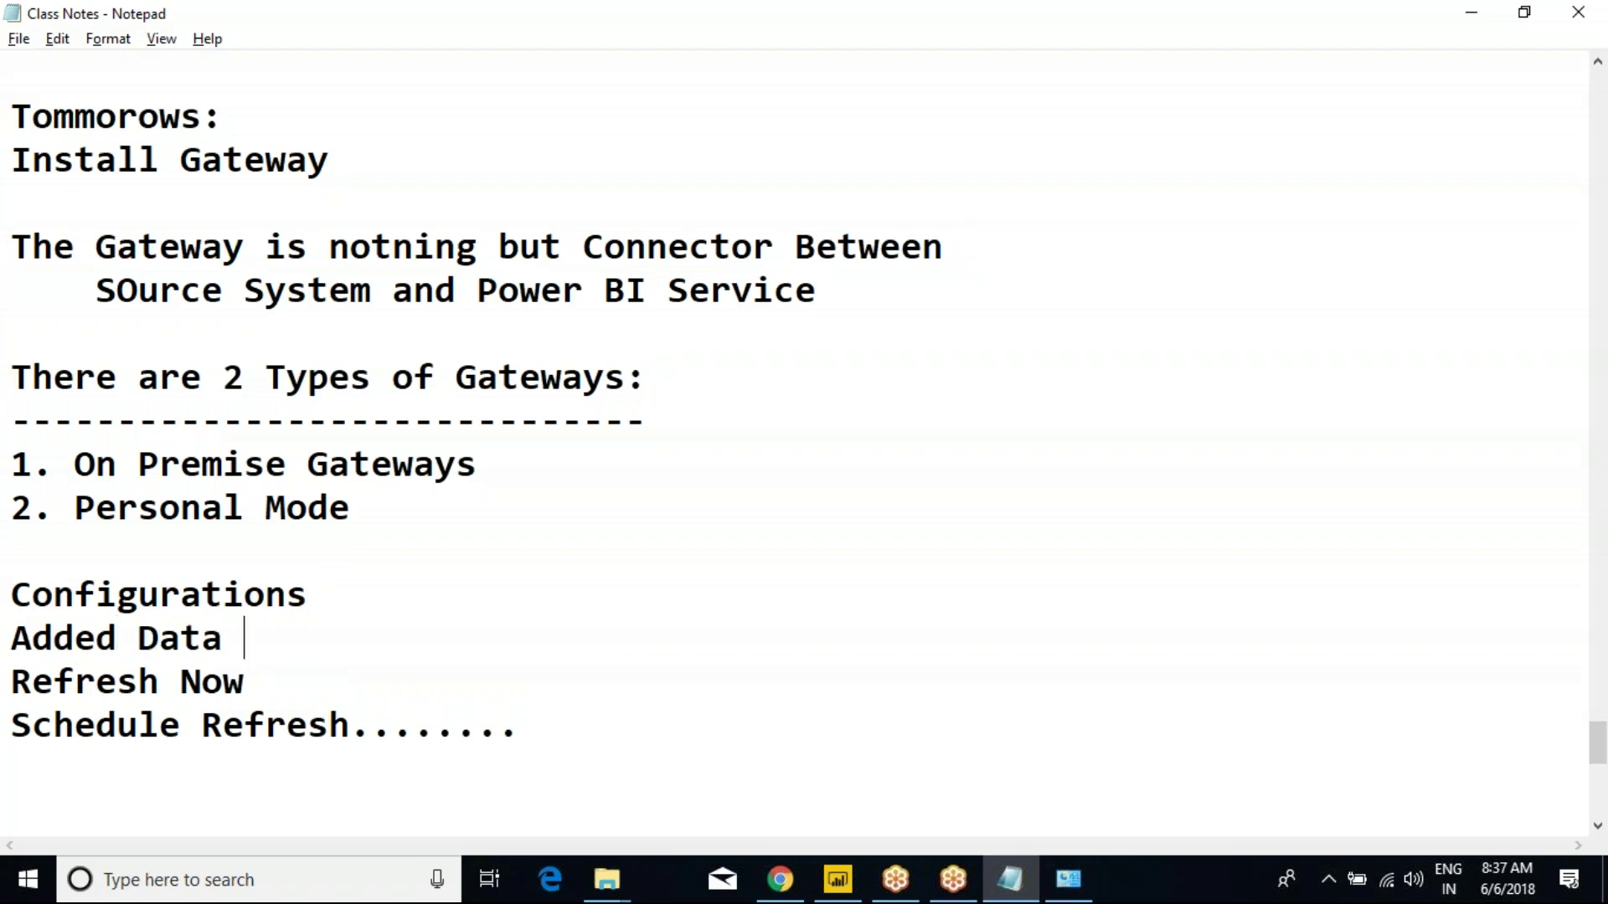
pyautogui.write(' SOurce as Excel')
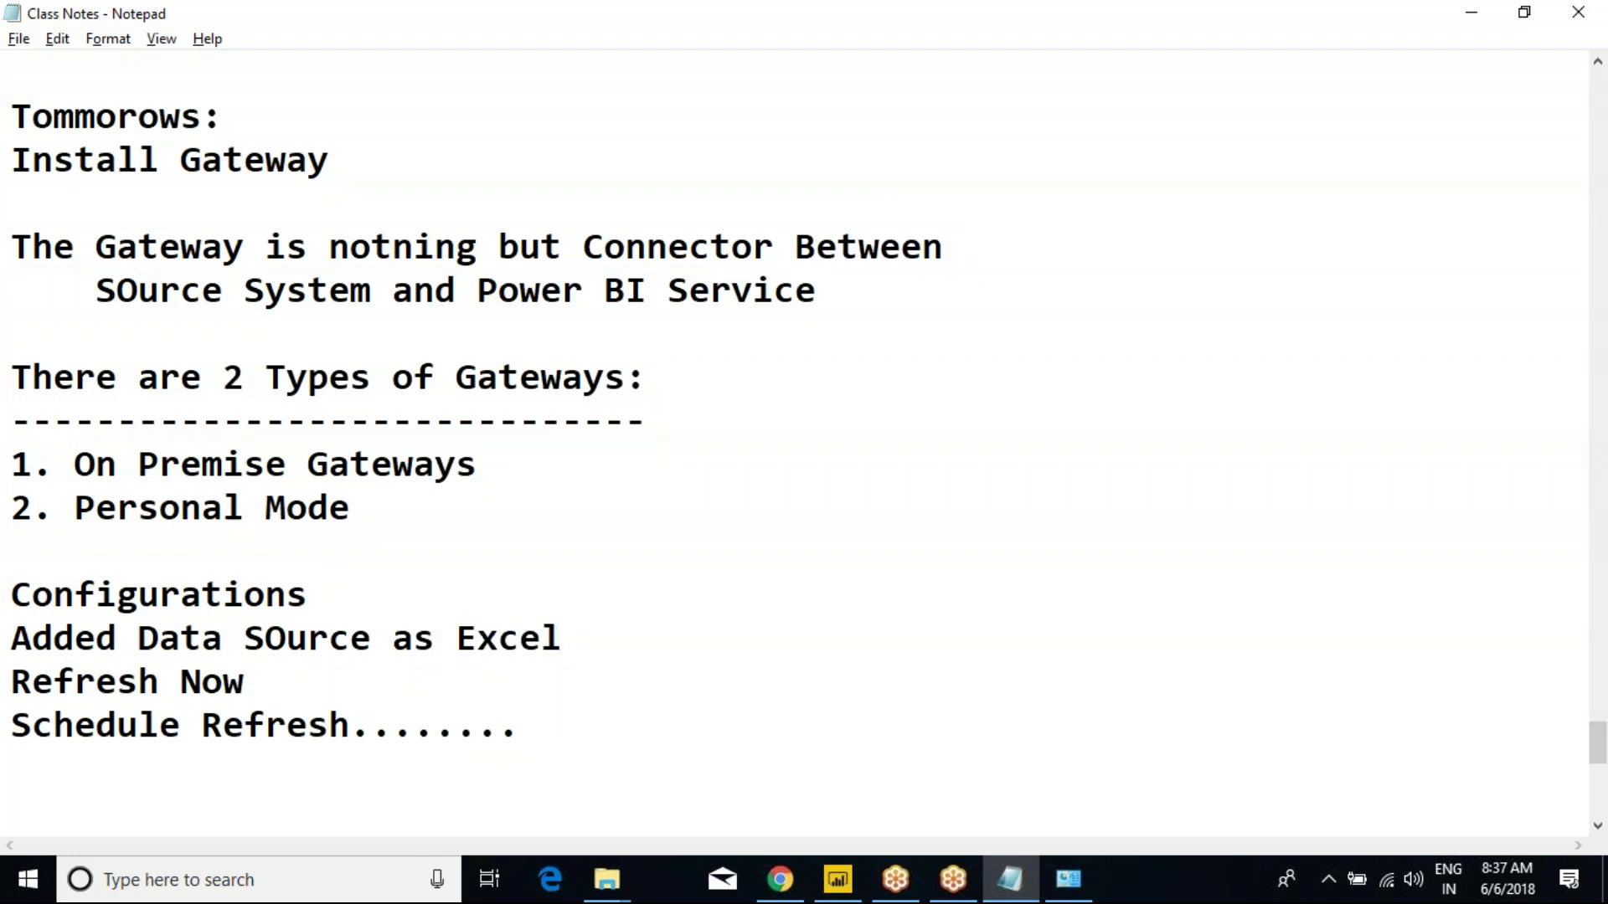
pyautogui.hotkey('alt', 'Tab')
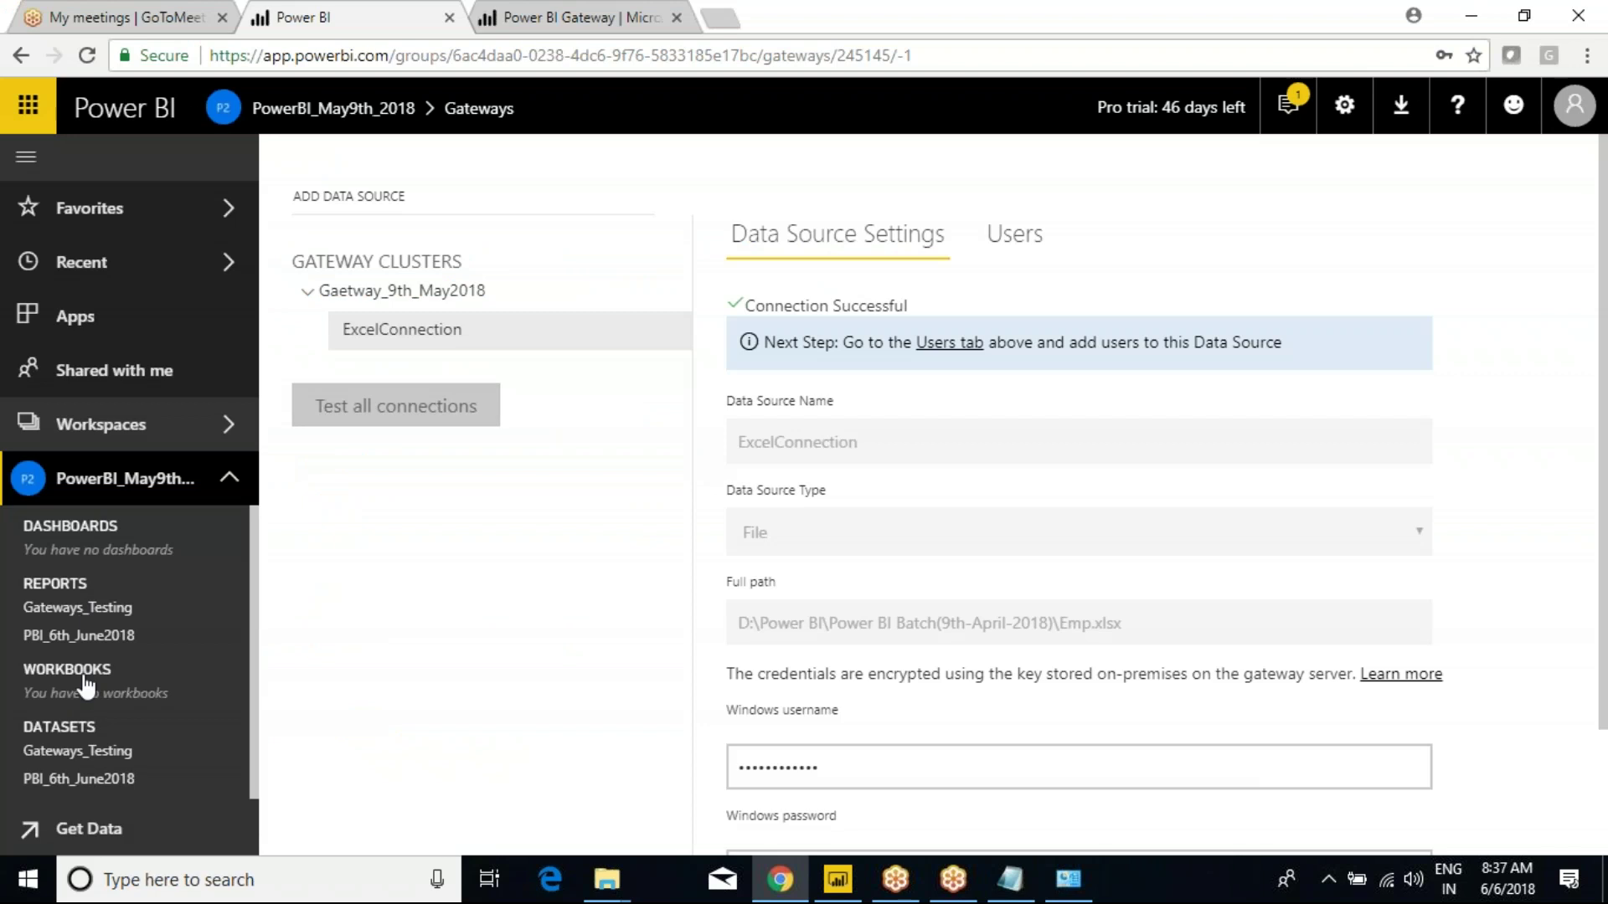
# Run Refresh Now on the Gateways_Testing dataset, which fails for lack of a gateway.
pyautogui.click(77, 608)
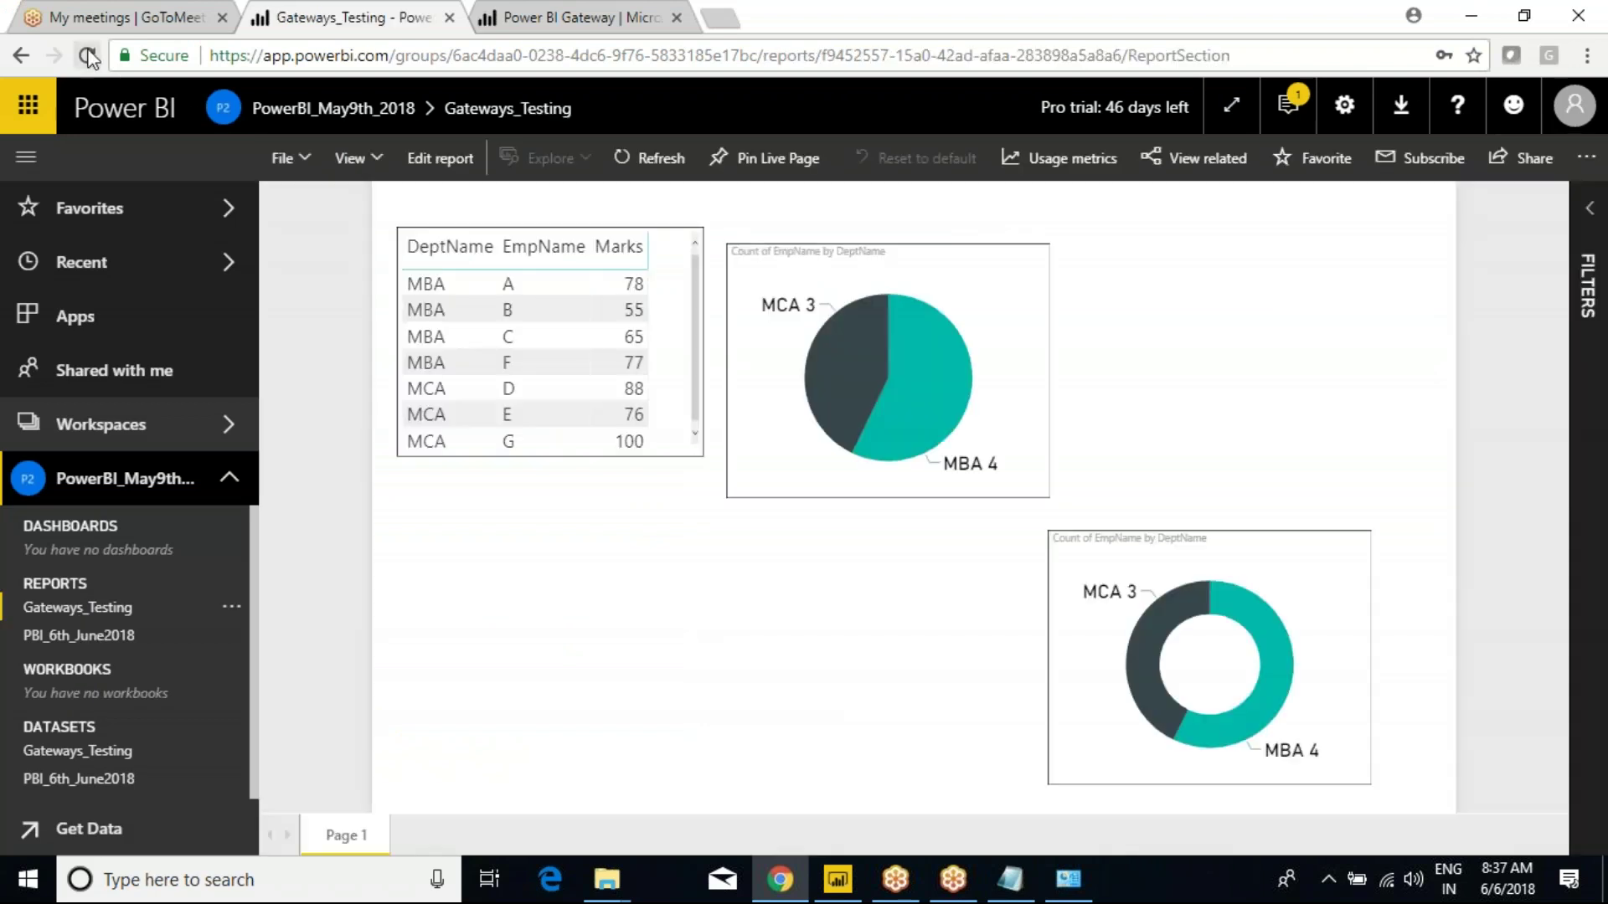
pyautogui.click(87, 56)
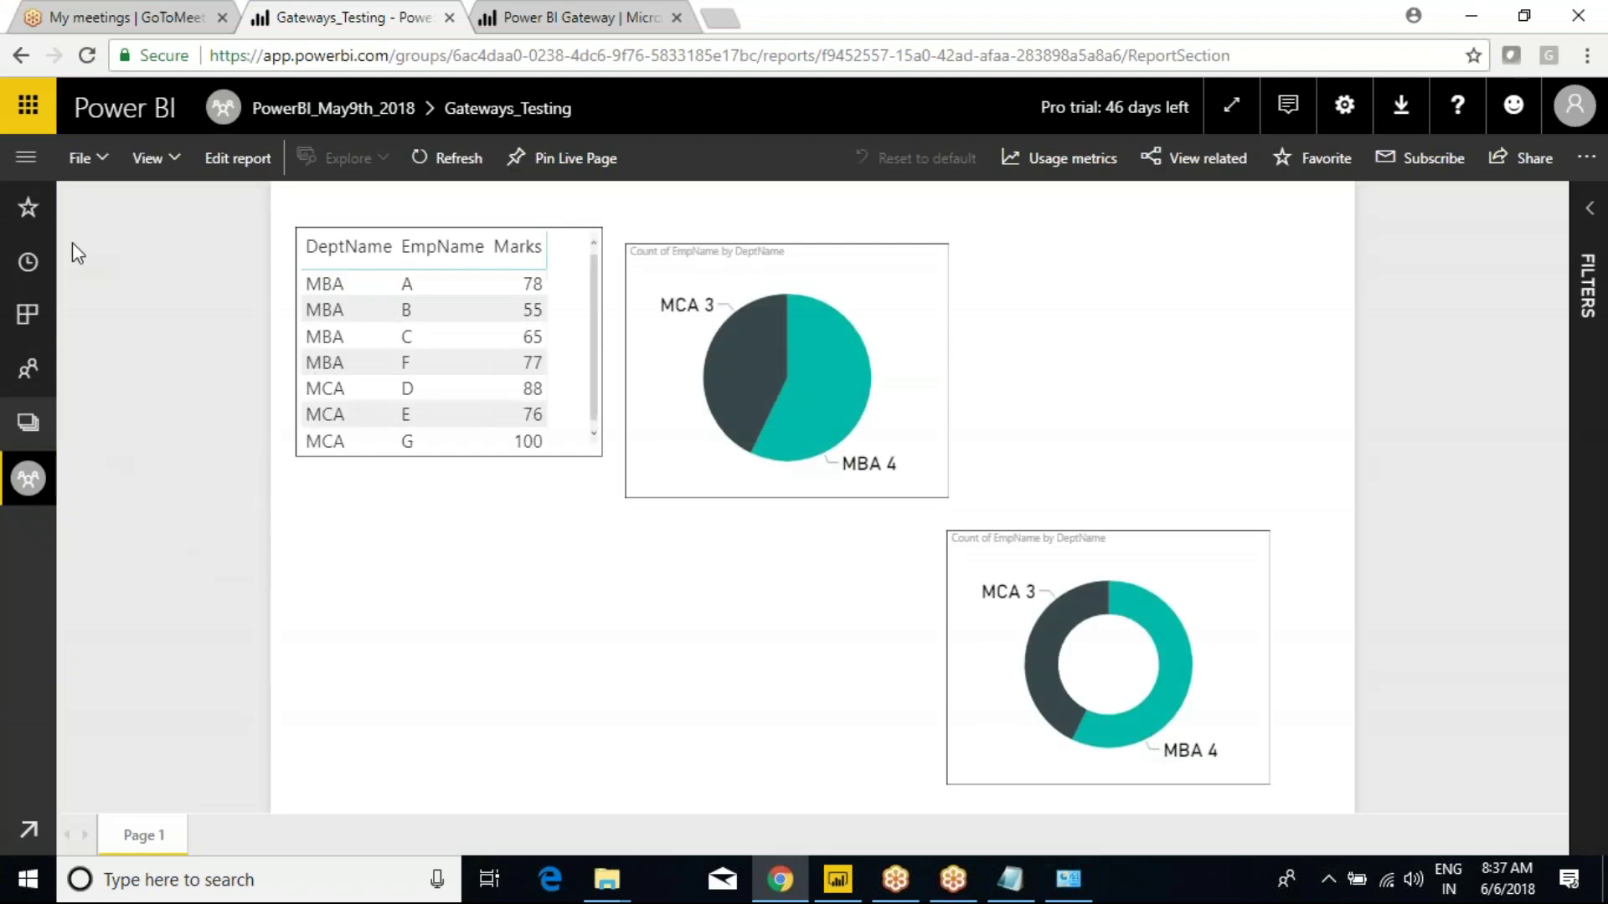
pyautogui.click(26, 161)
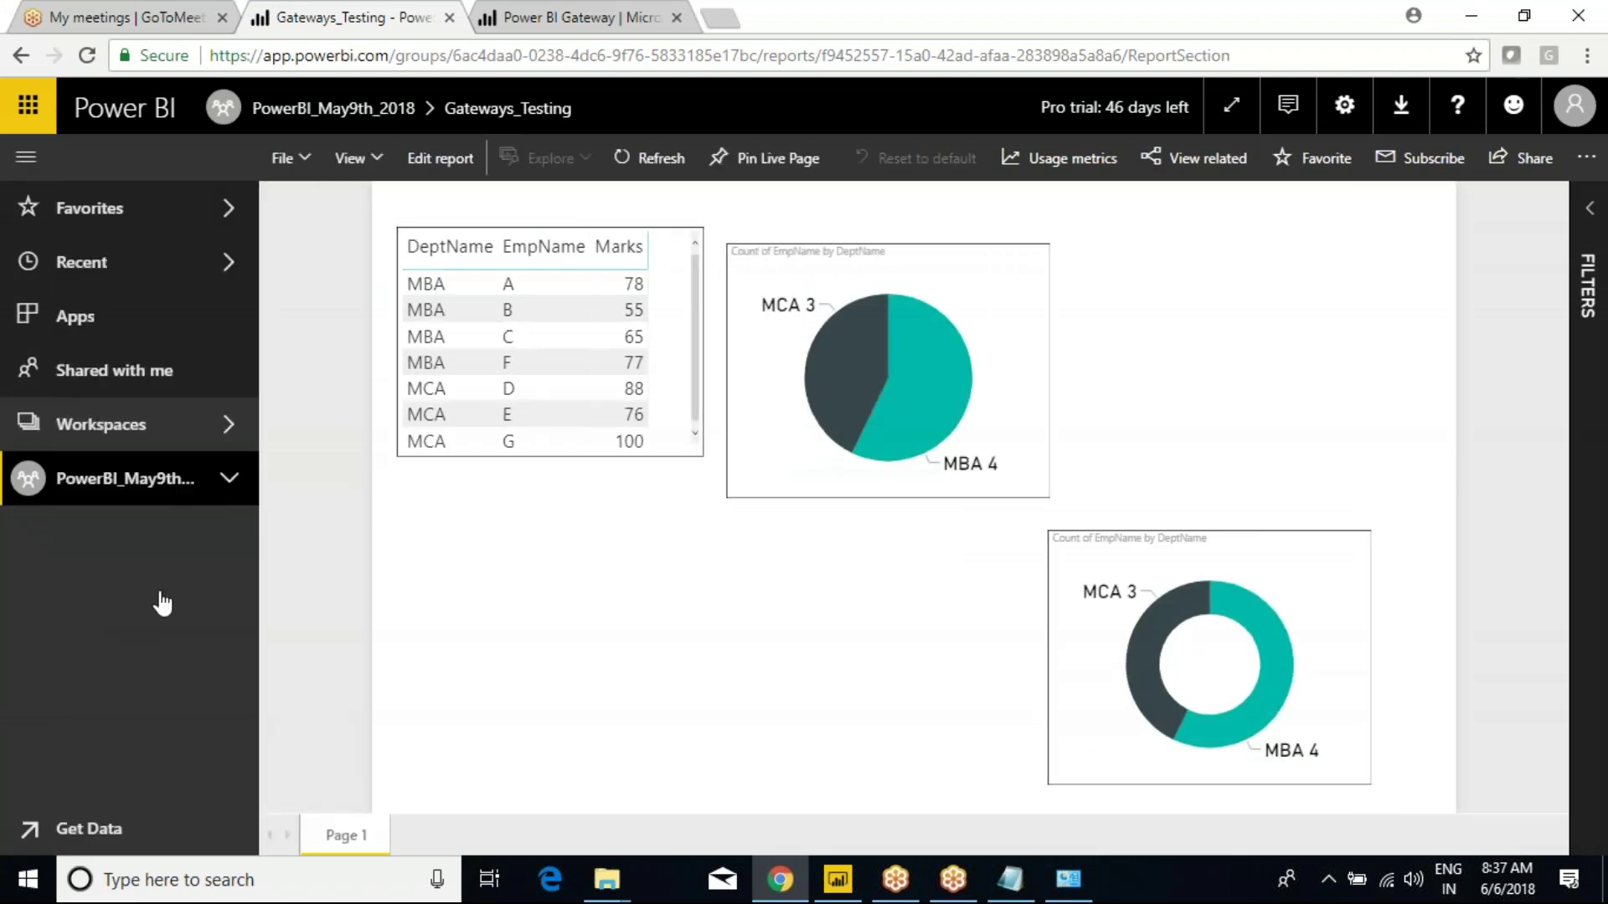
pyautogui.click(232, 750)
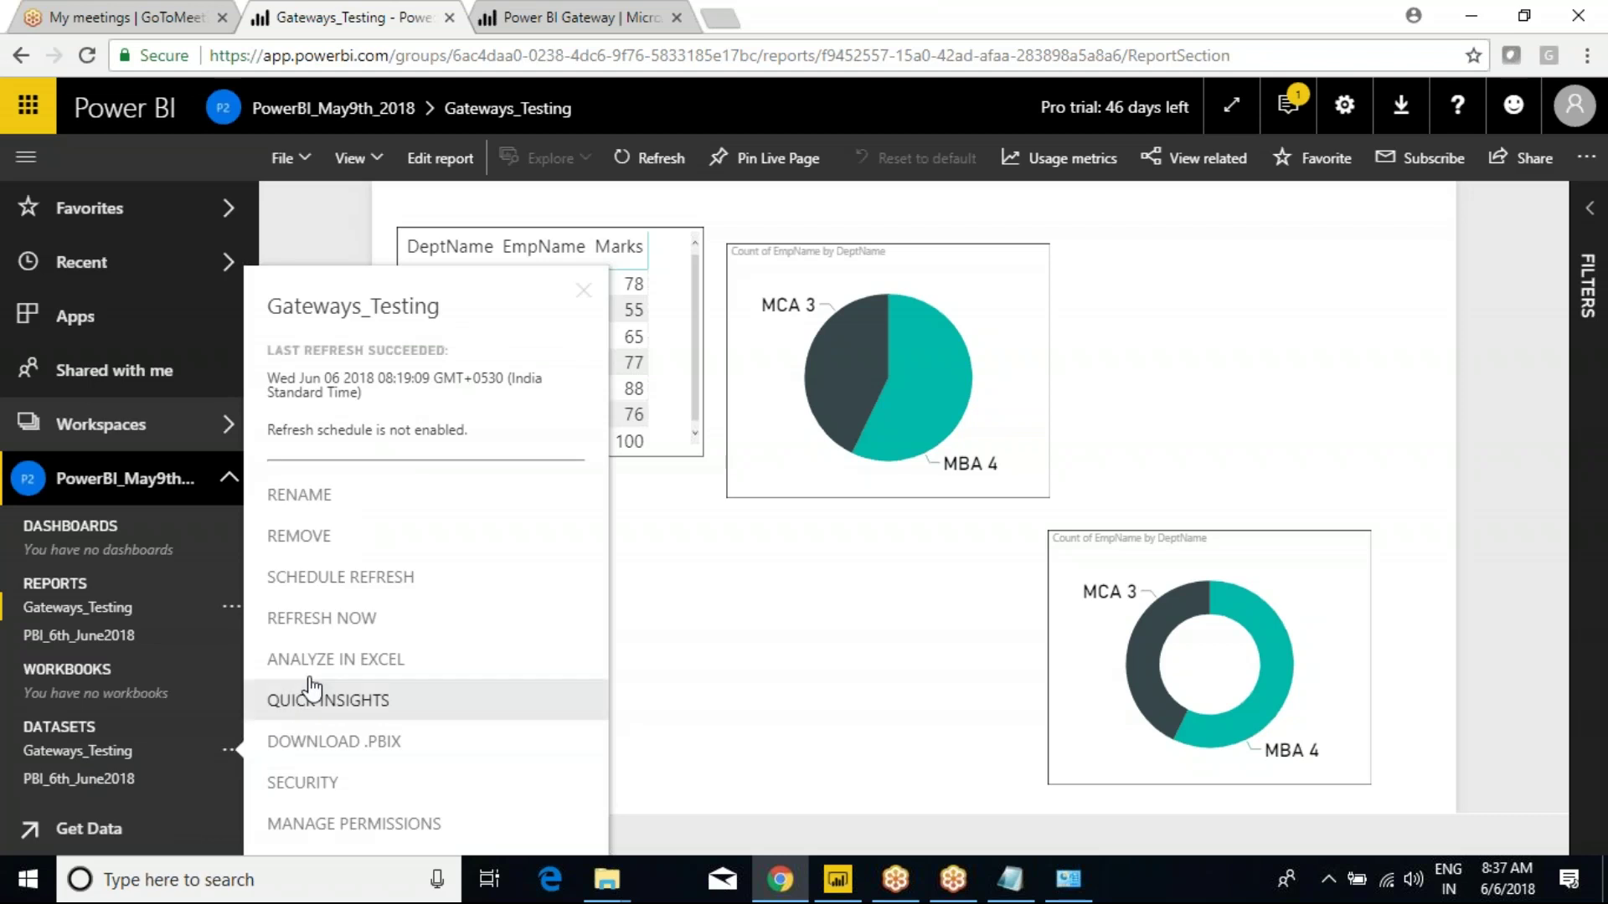
pyautogui.click(327, 619)
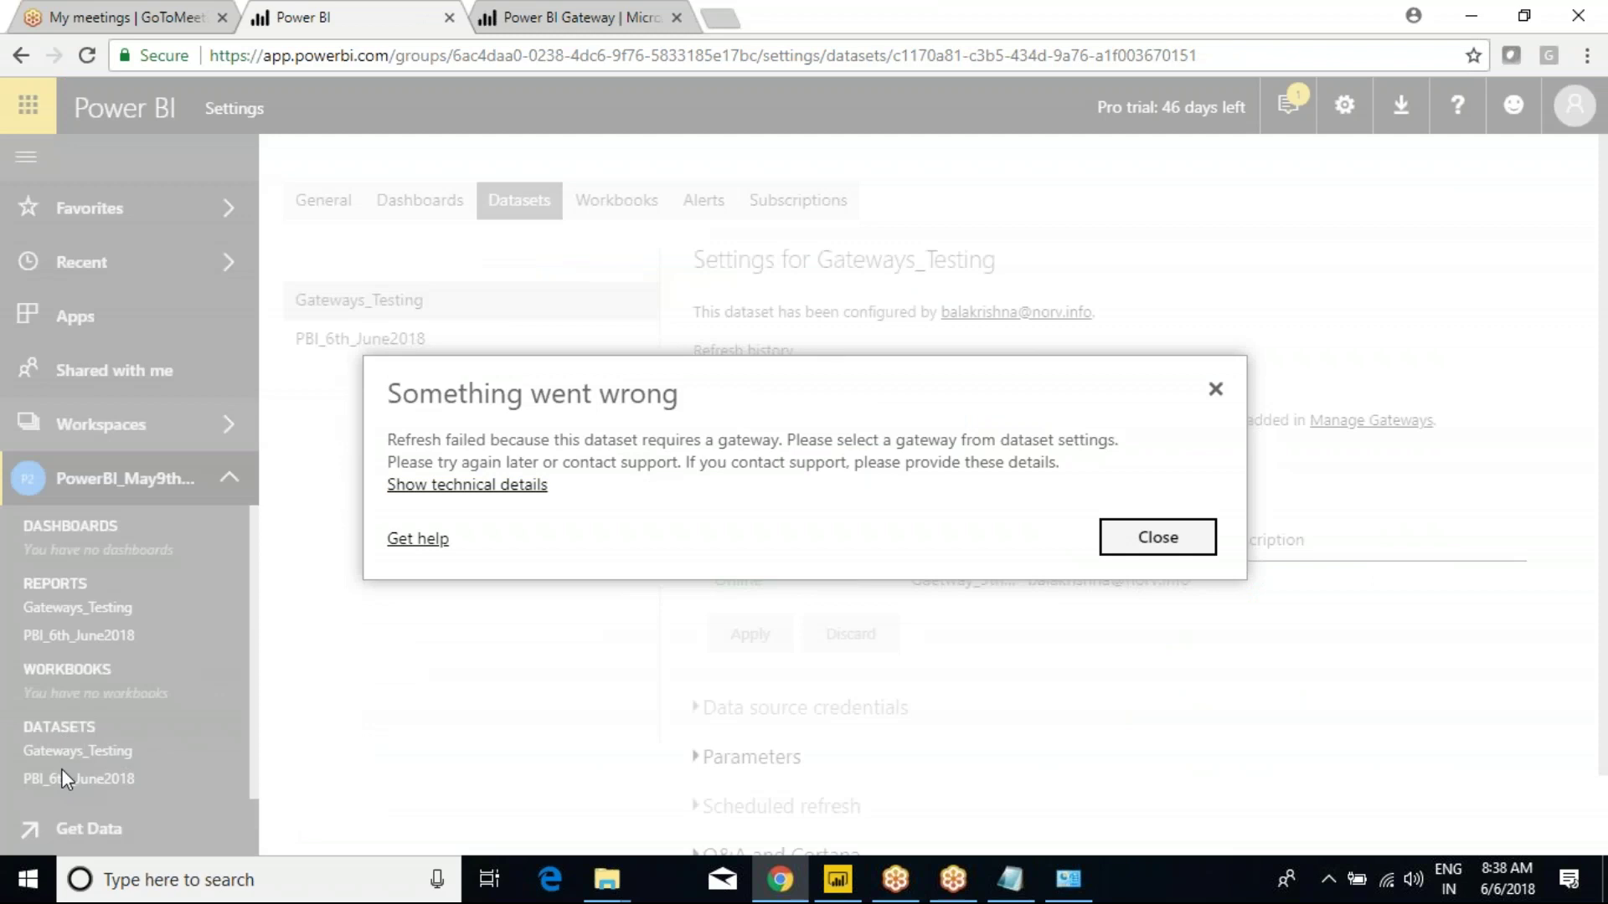
# Close the refresh error, check the PBI_6th_June2018 dataset, and reopen the Gateways_Testing report.
pyautogui.click(1159, 549)
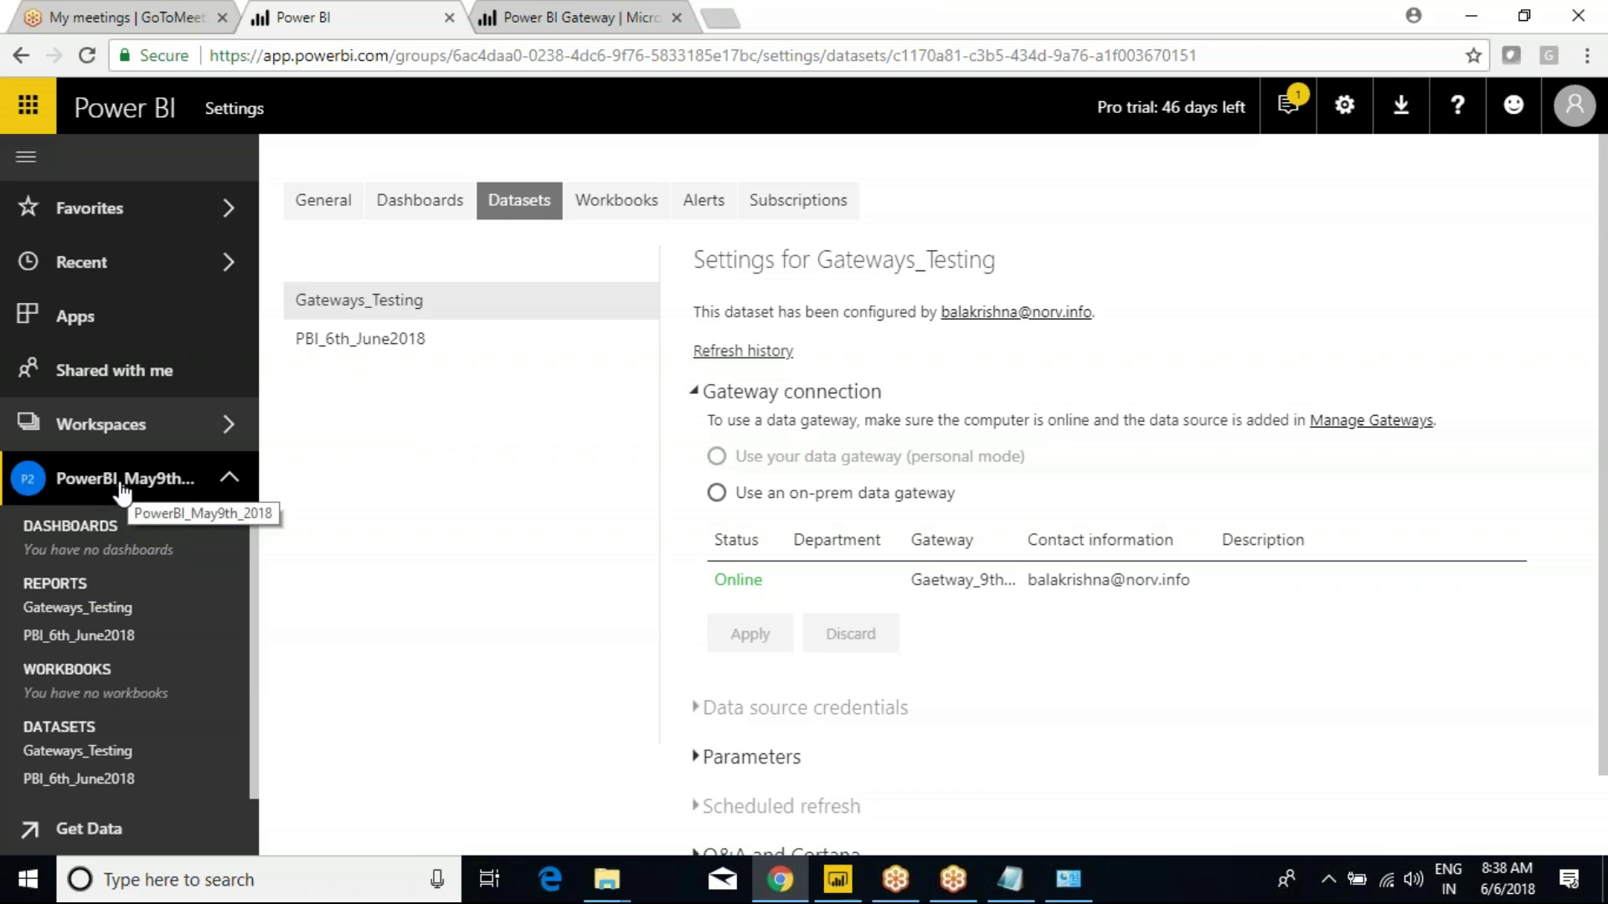
pyautogui.click(347, 343)
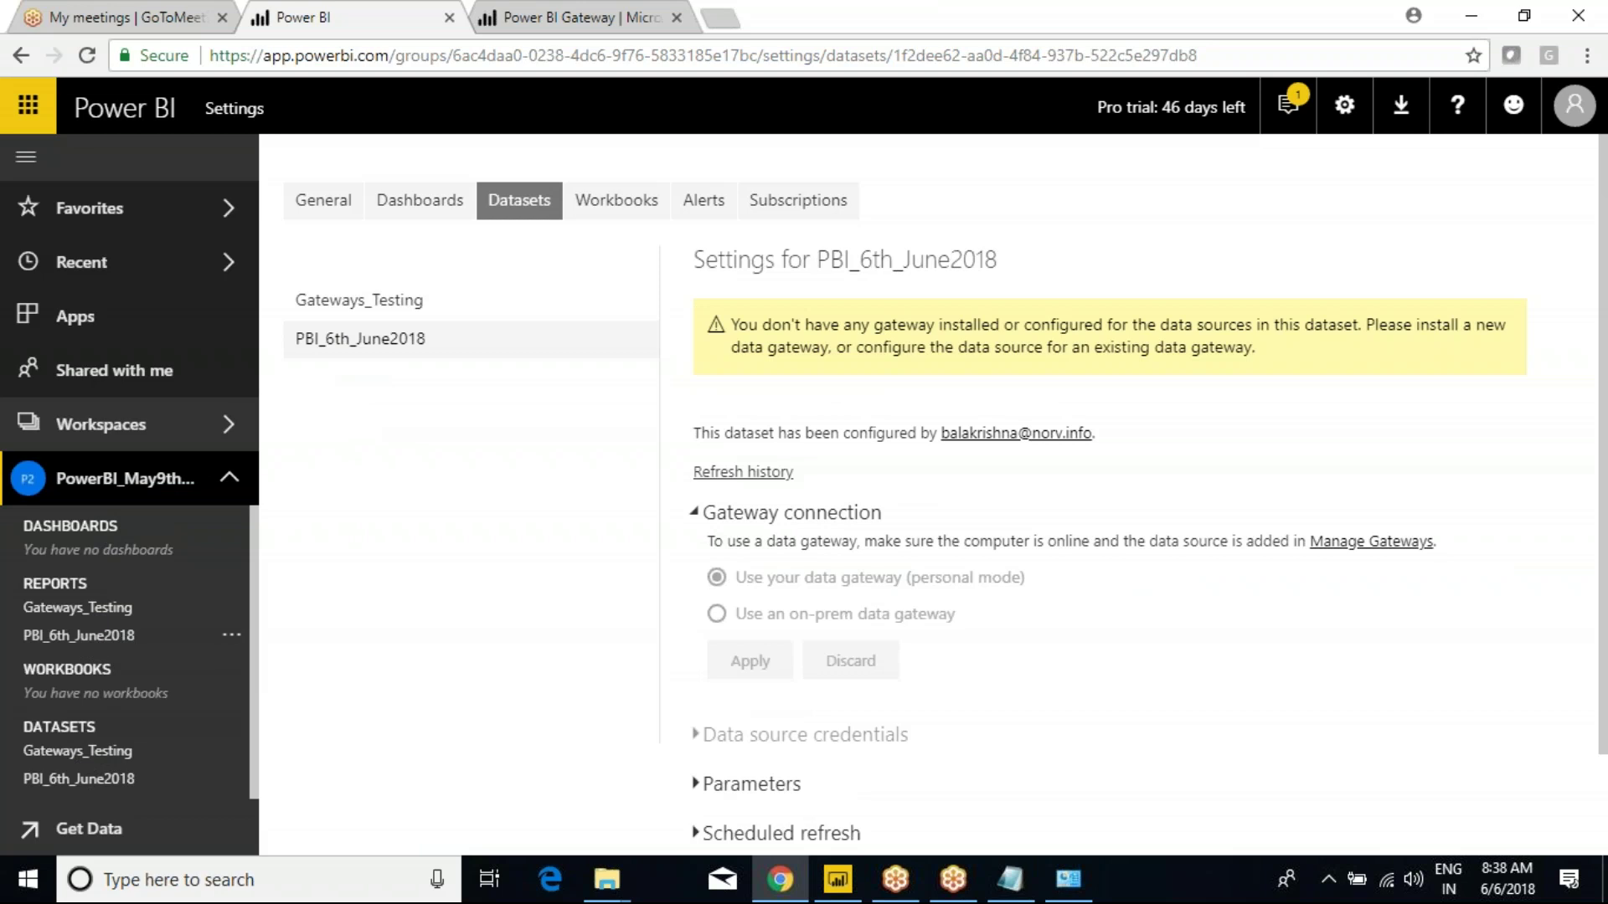
pyautogui.click(88, 615)
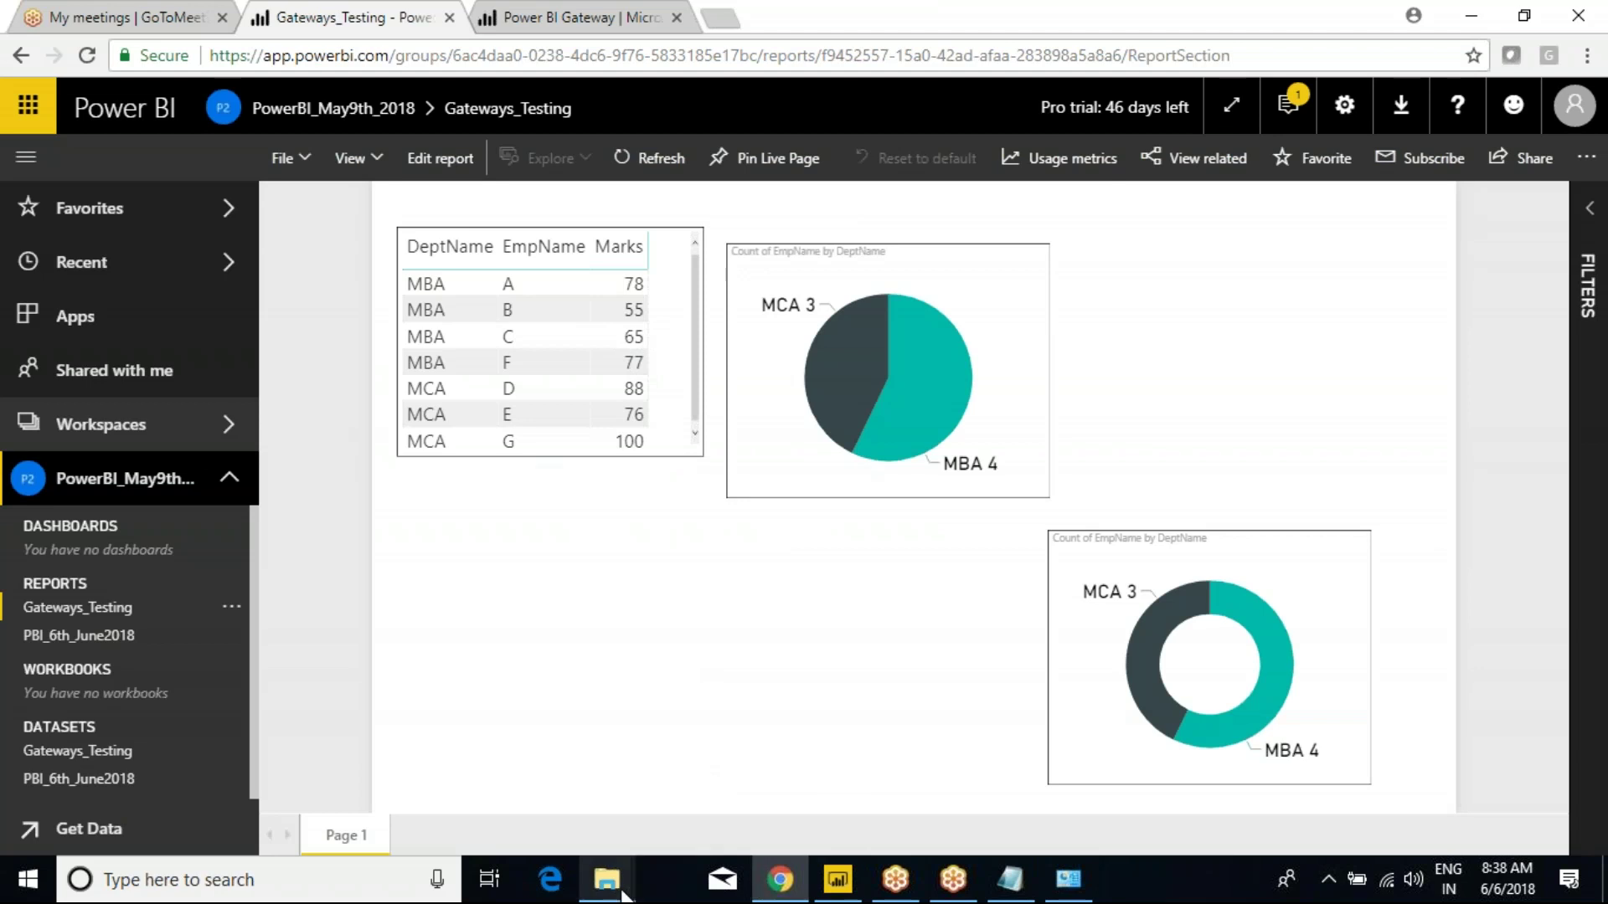
# Open the Emp workbook in Excel from its folder.
pyautogui.moveTo(606, 878)
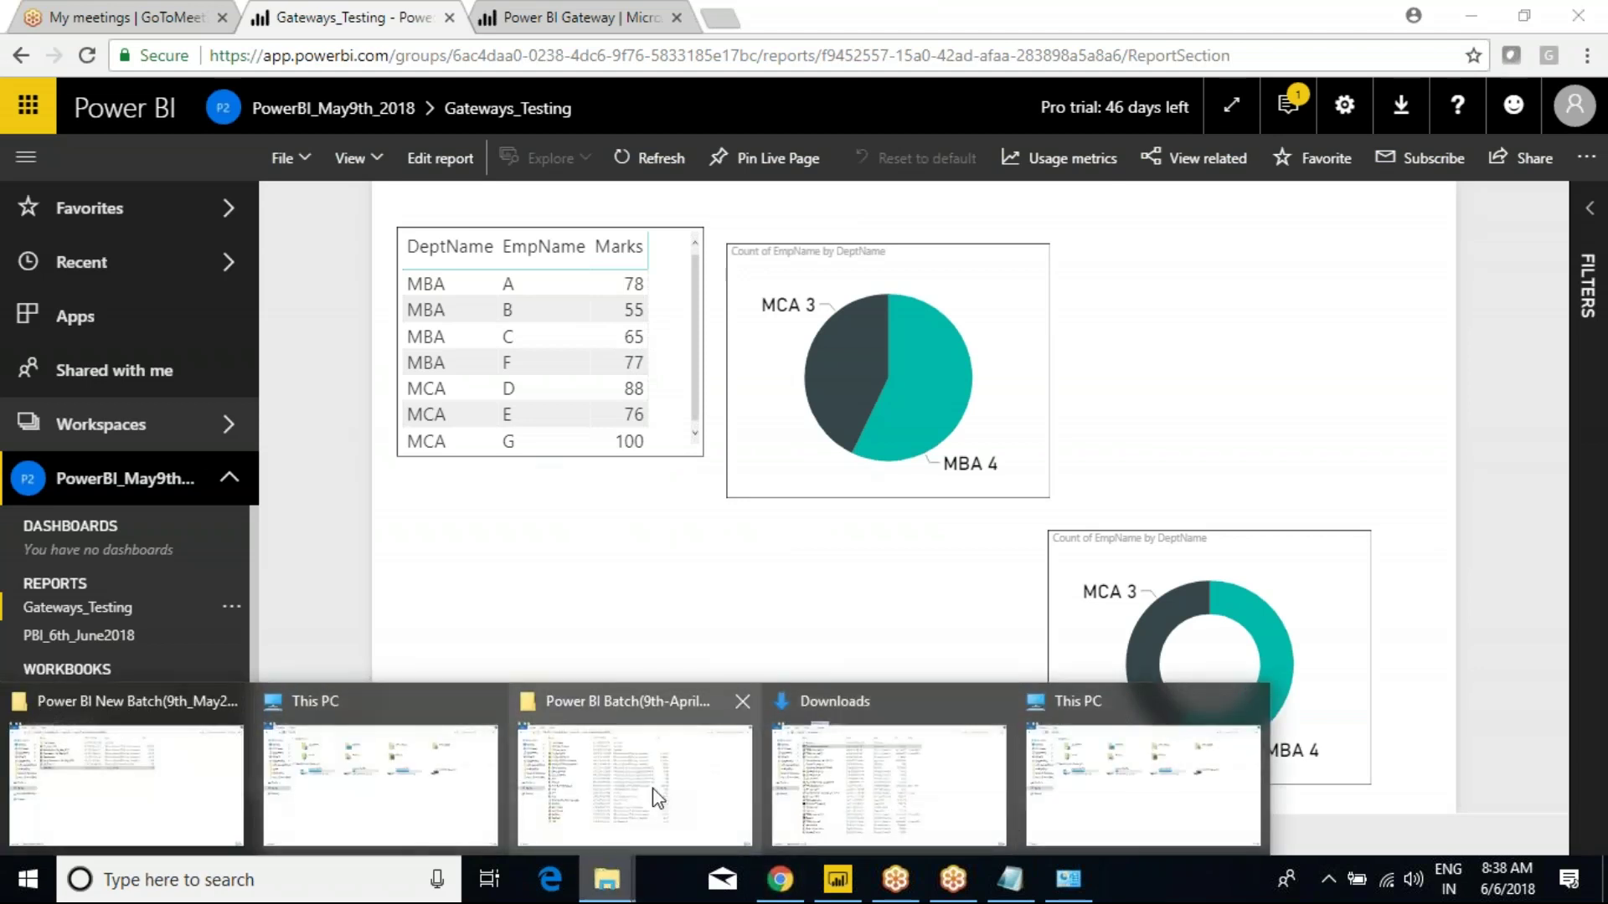
pyautogui.click(657, 793)
pyautogui.rightClick(269, 468)
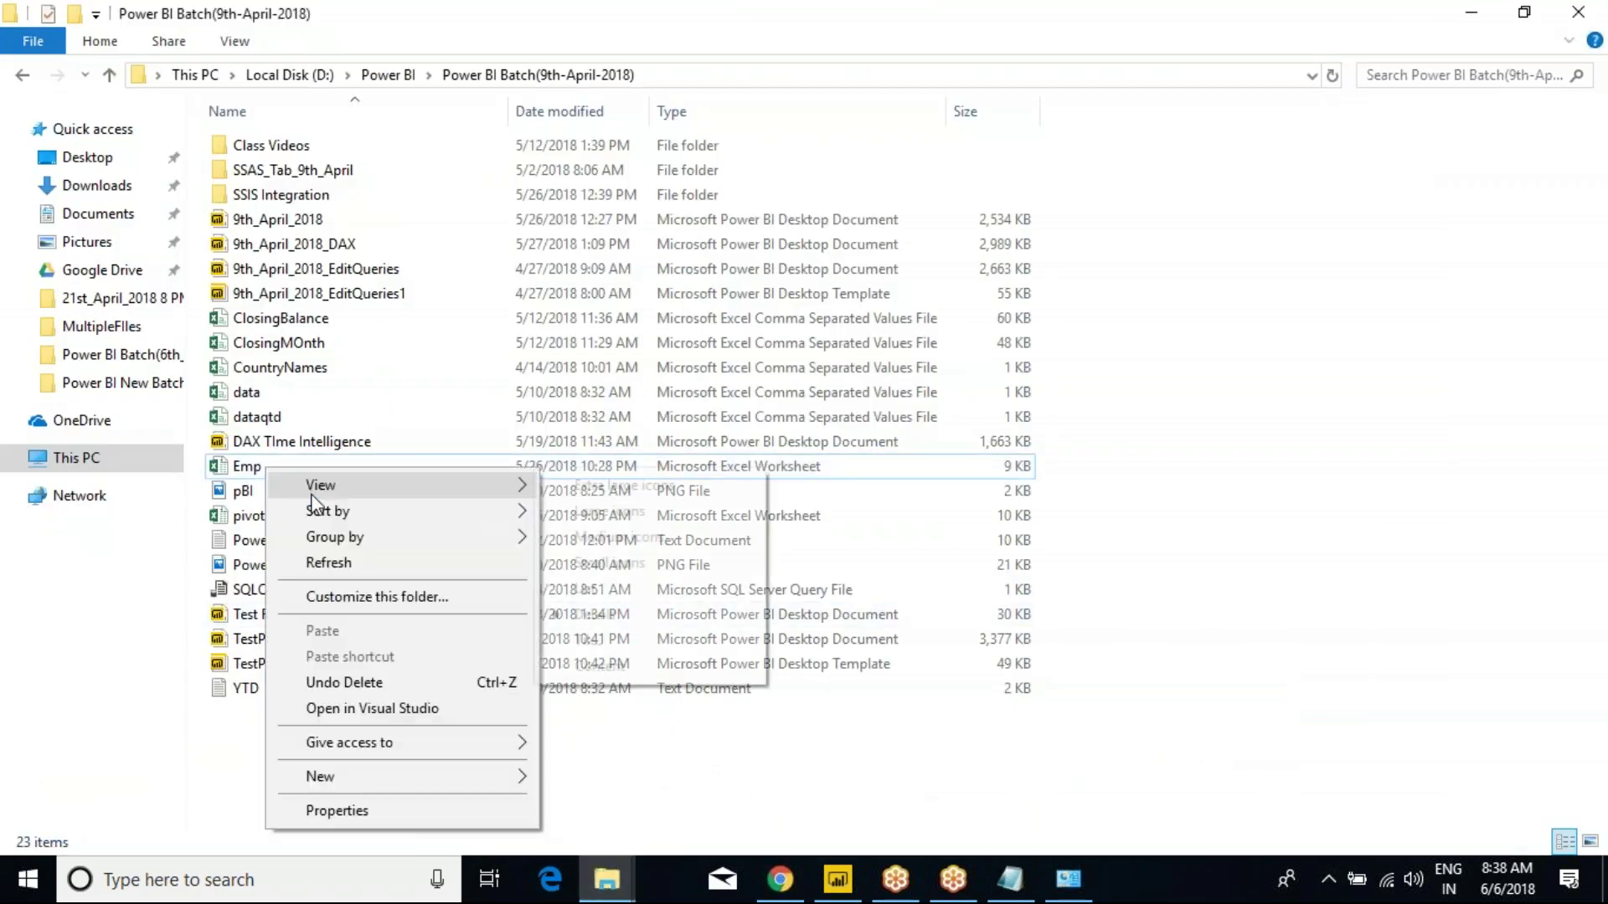
pyautogui.moveTo(312, 493)
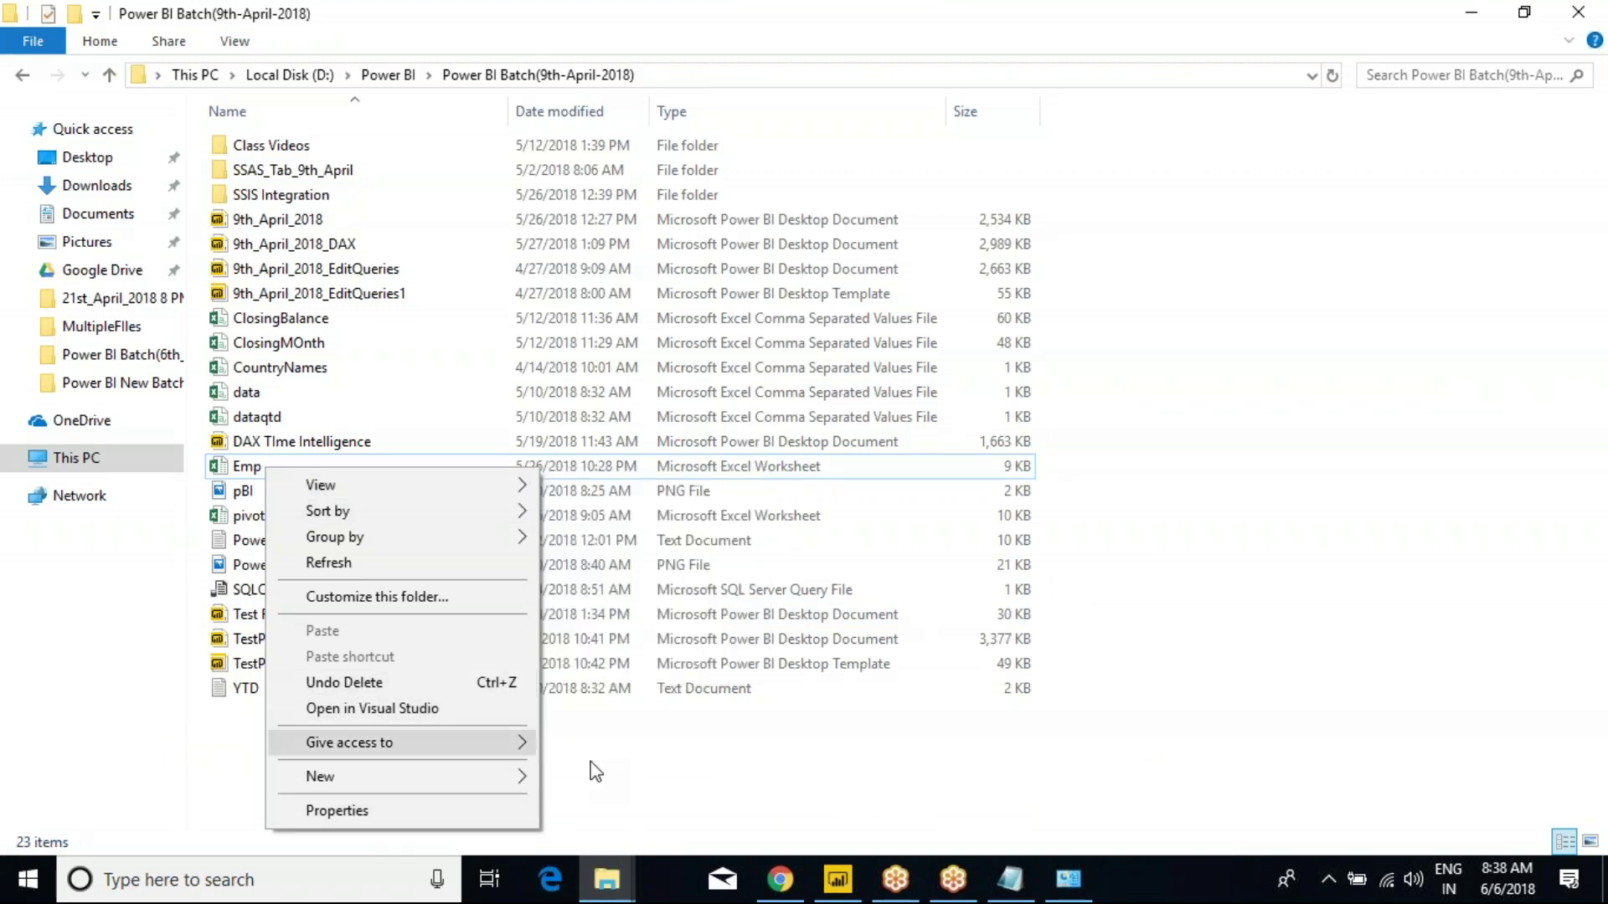
pyautogui.click(719, 783)
pyautogui.doubleClick(263, 474)
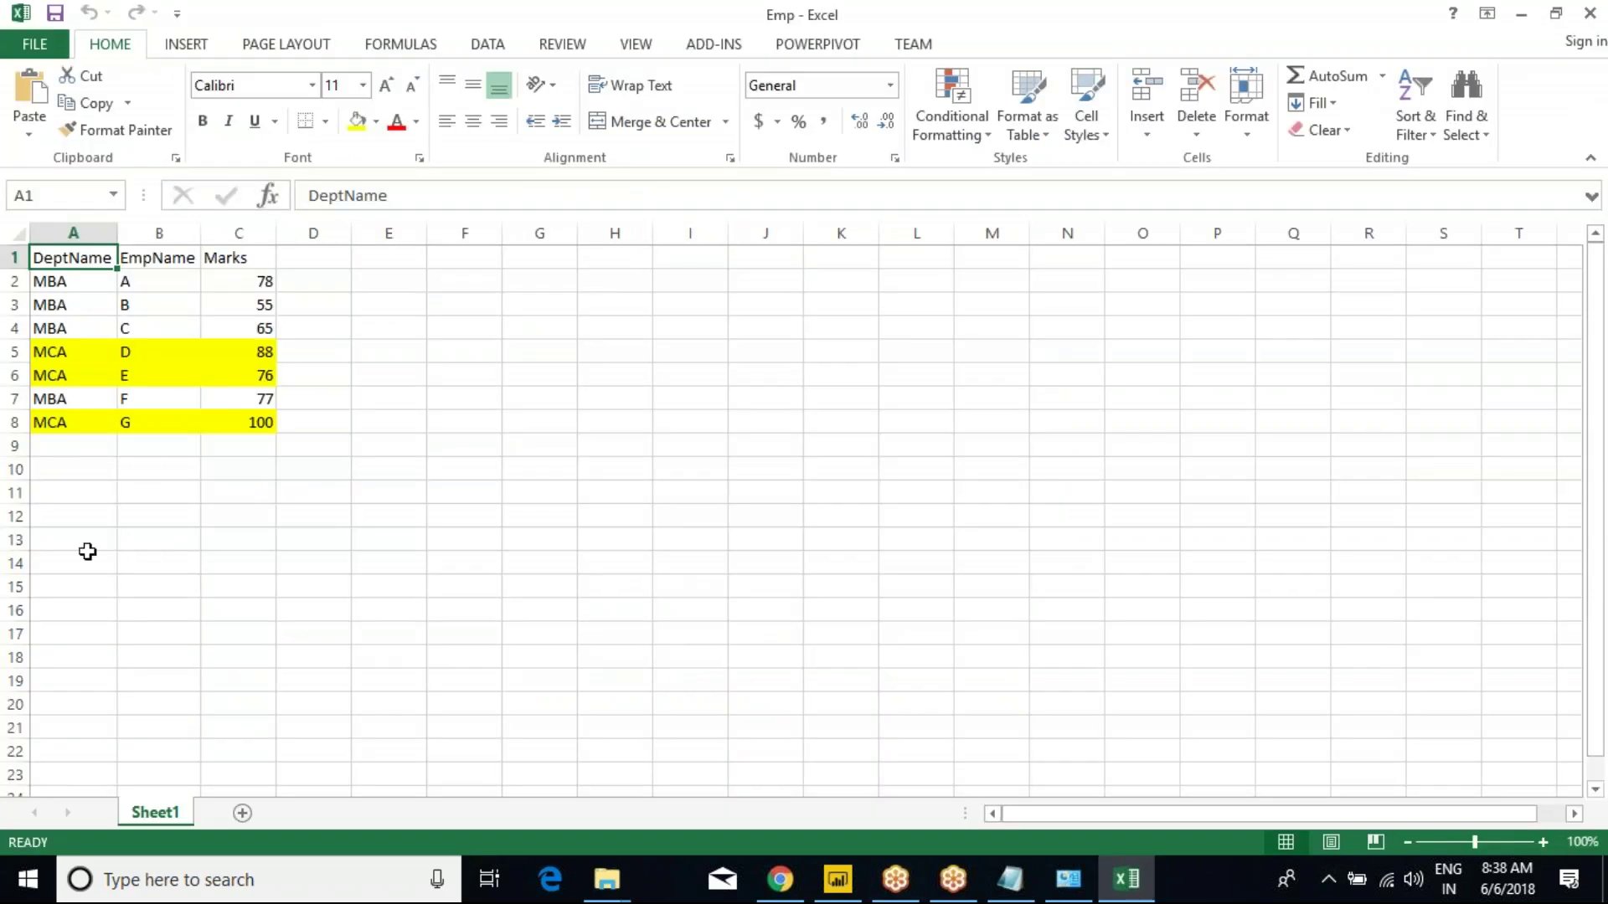
# Copy the D and E MCA rows into rows 9–10, rename them Z (88) and Y (76), and close.
pyautogui.moveTo(43, 355); pyautogui.dragTo(235, 375)
pyautogui.hotkey('ctrl', 'c')
pyautogui.click(85, 454)
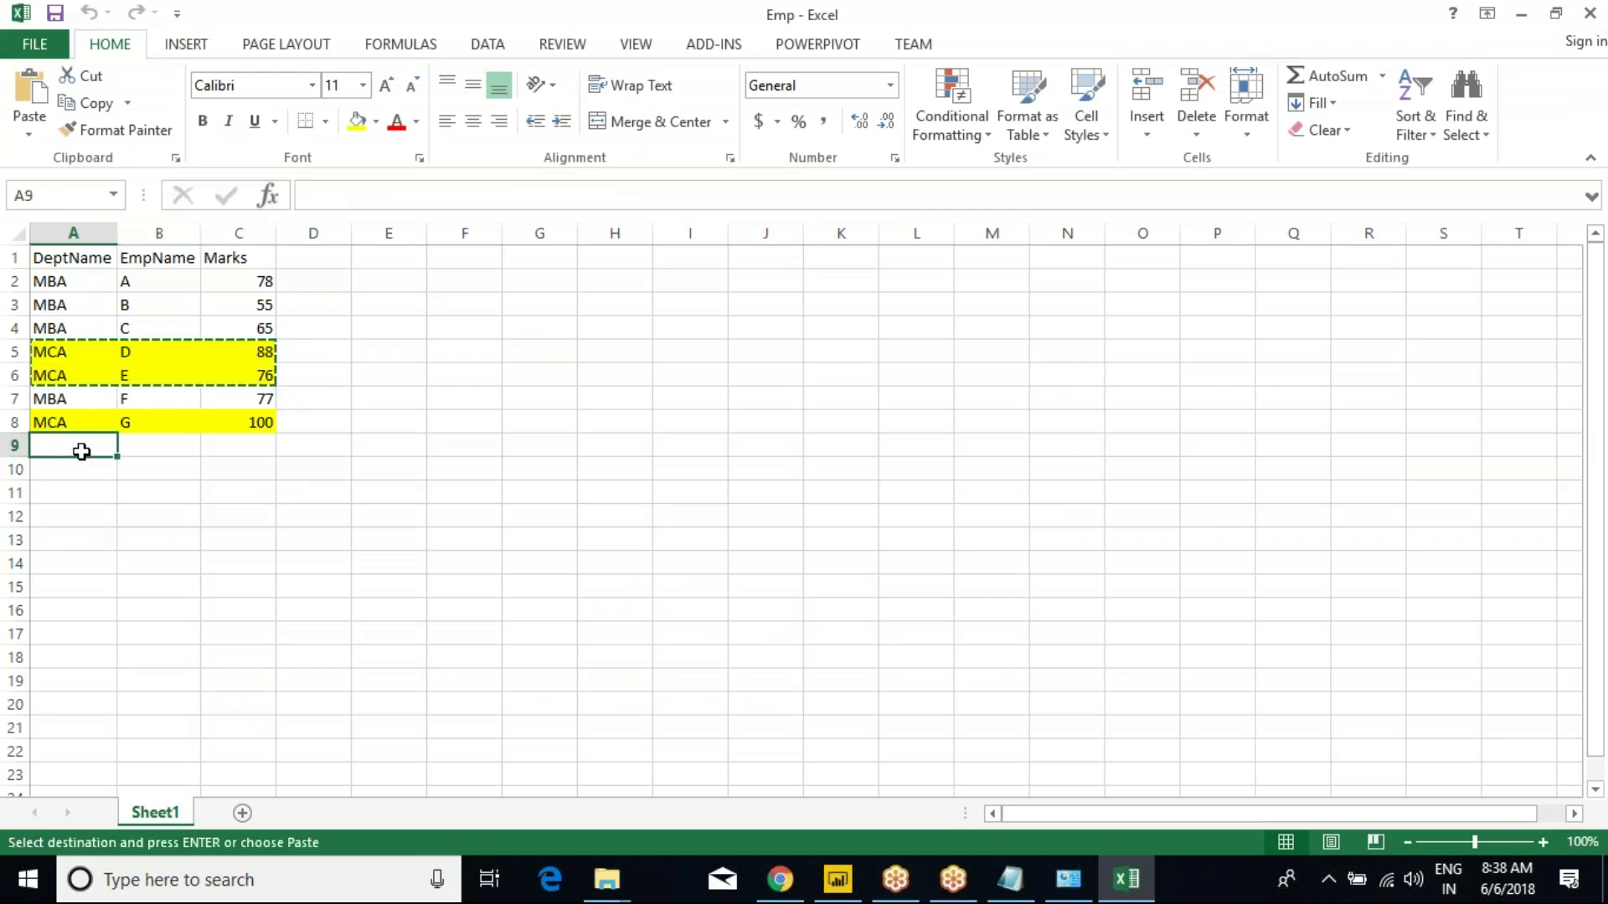
pyautogui.hotkey('ctrl', 'v')
pyautogui.click(147, 458)
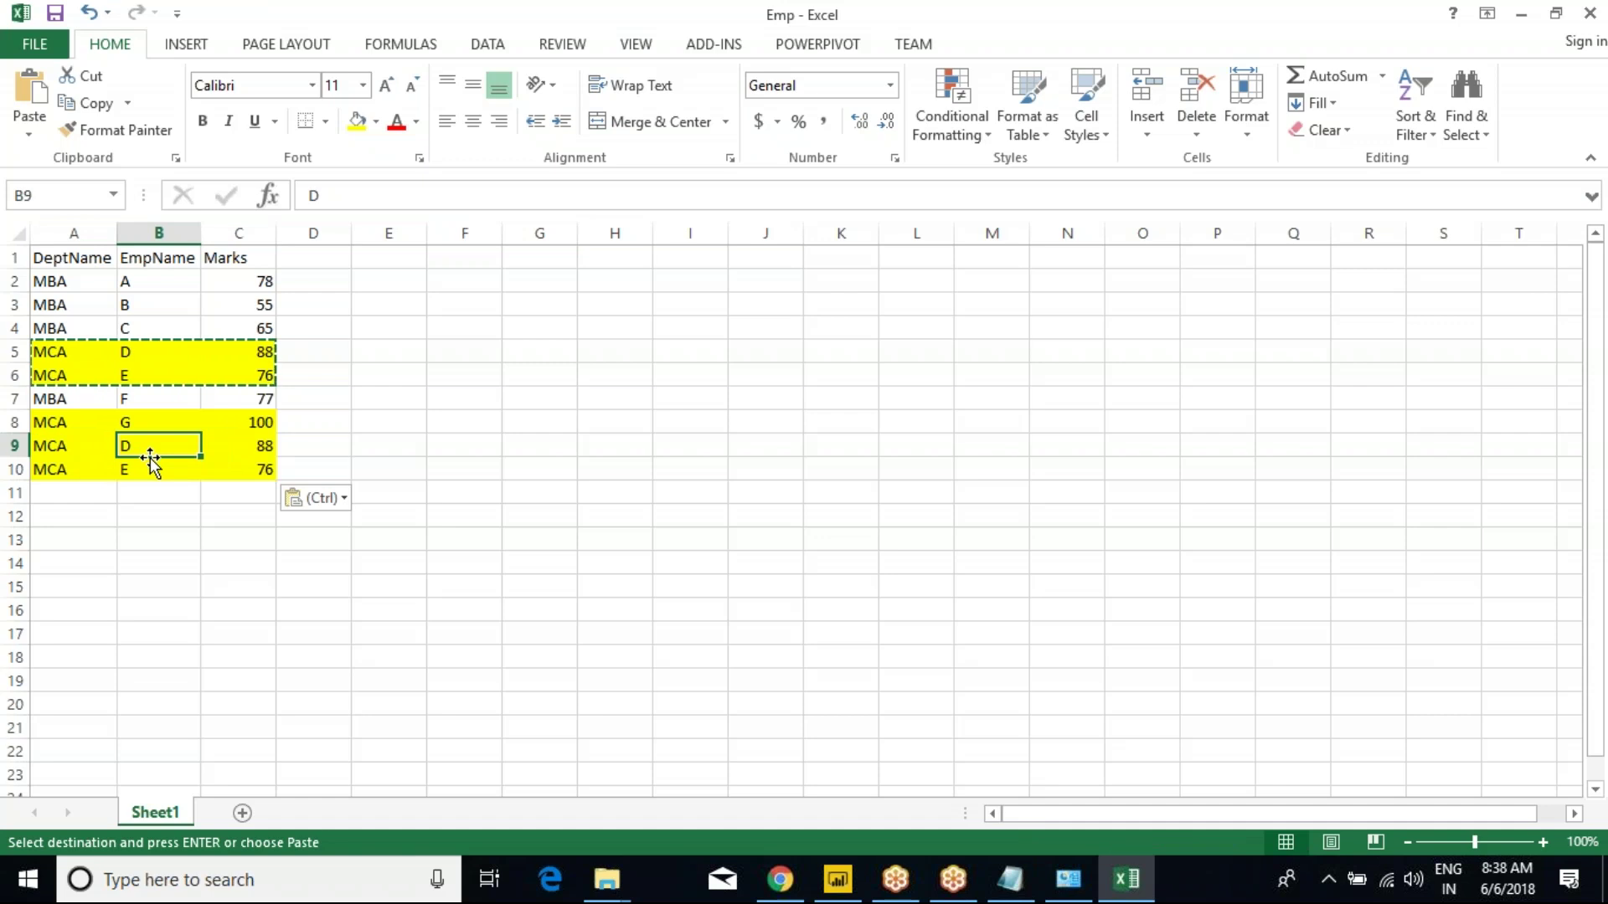
pyautogui.write('Z')
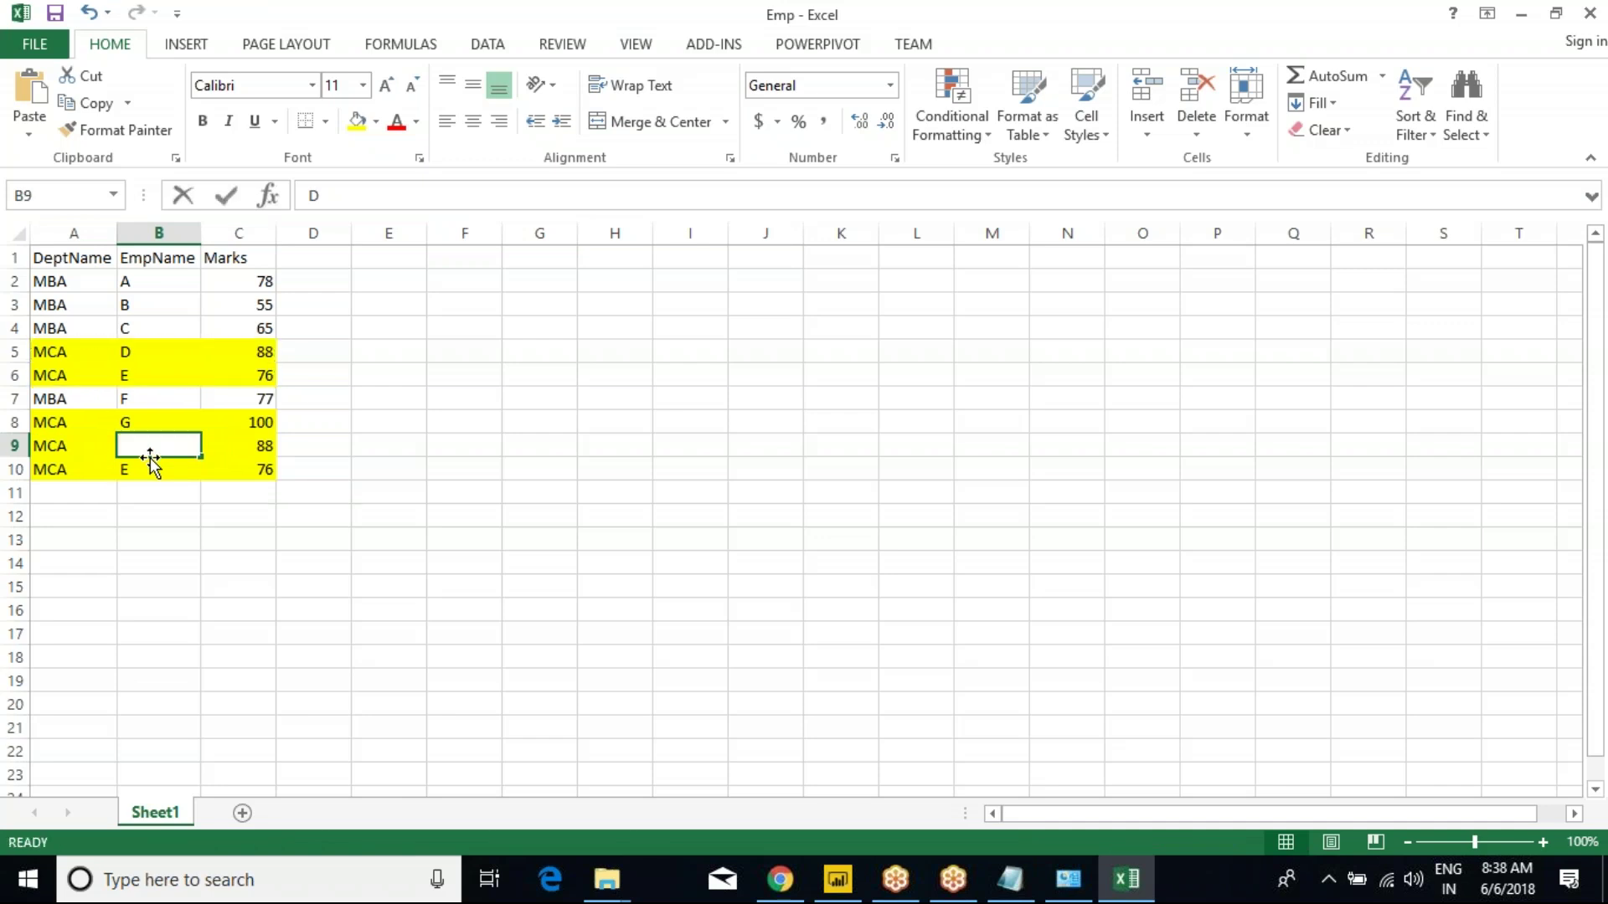
pyautogui.press('Return')
pyautogui.write('Y')
pyautogui.click(363, 486)
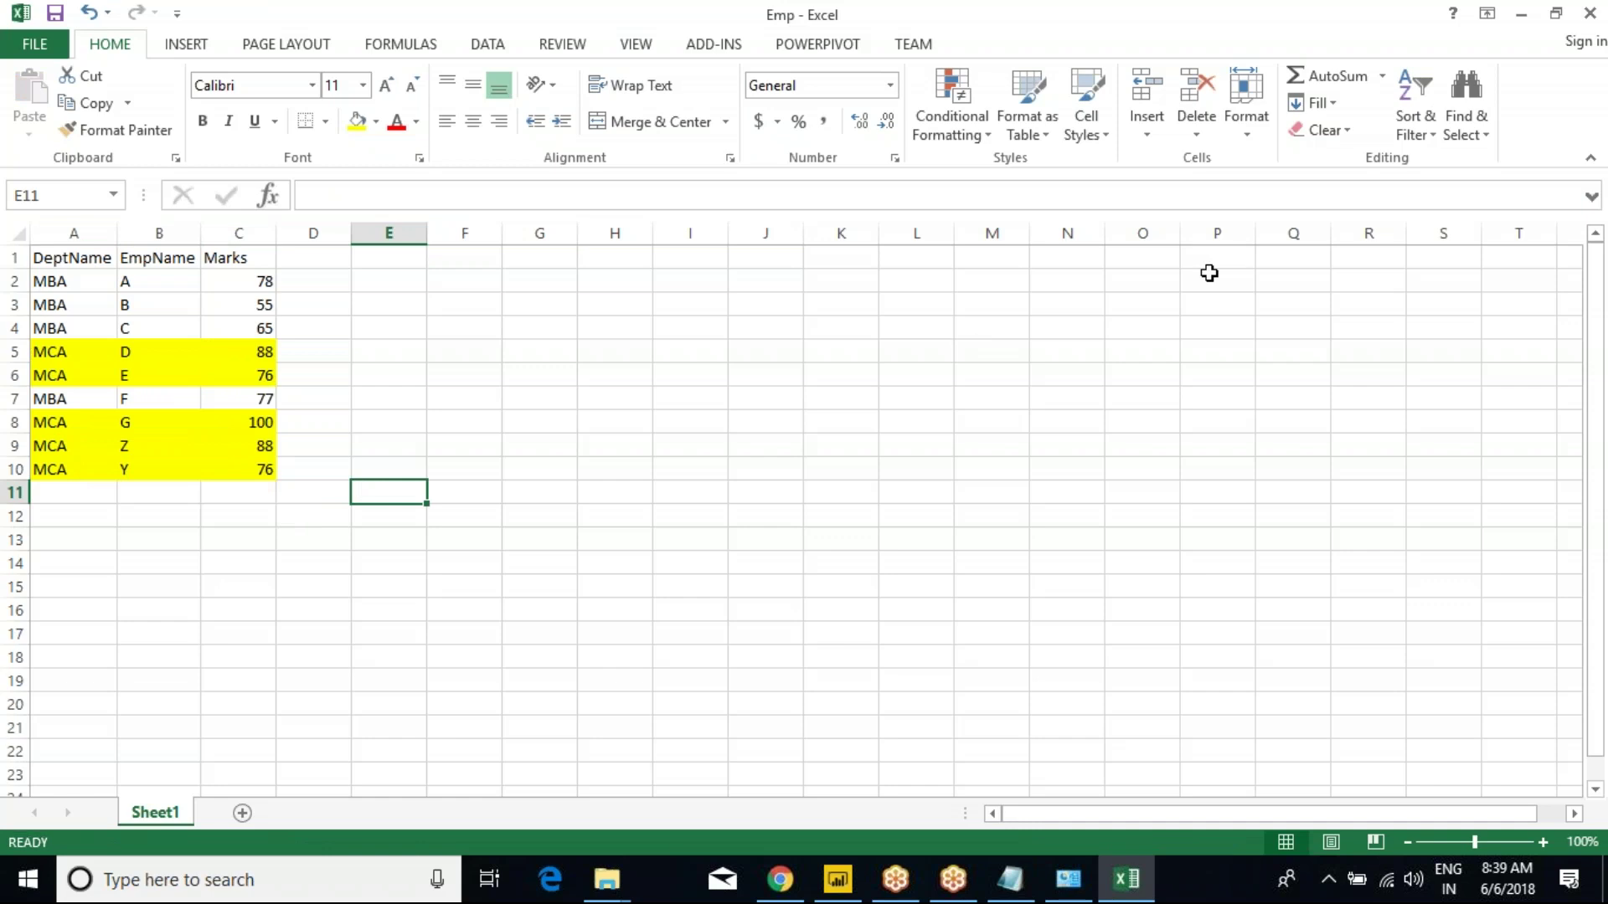
pyautogui.click(1589, 13)
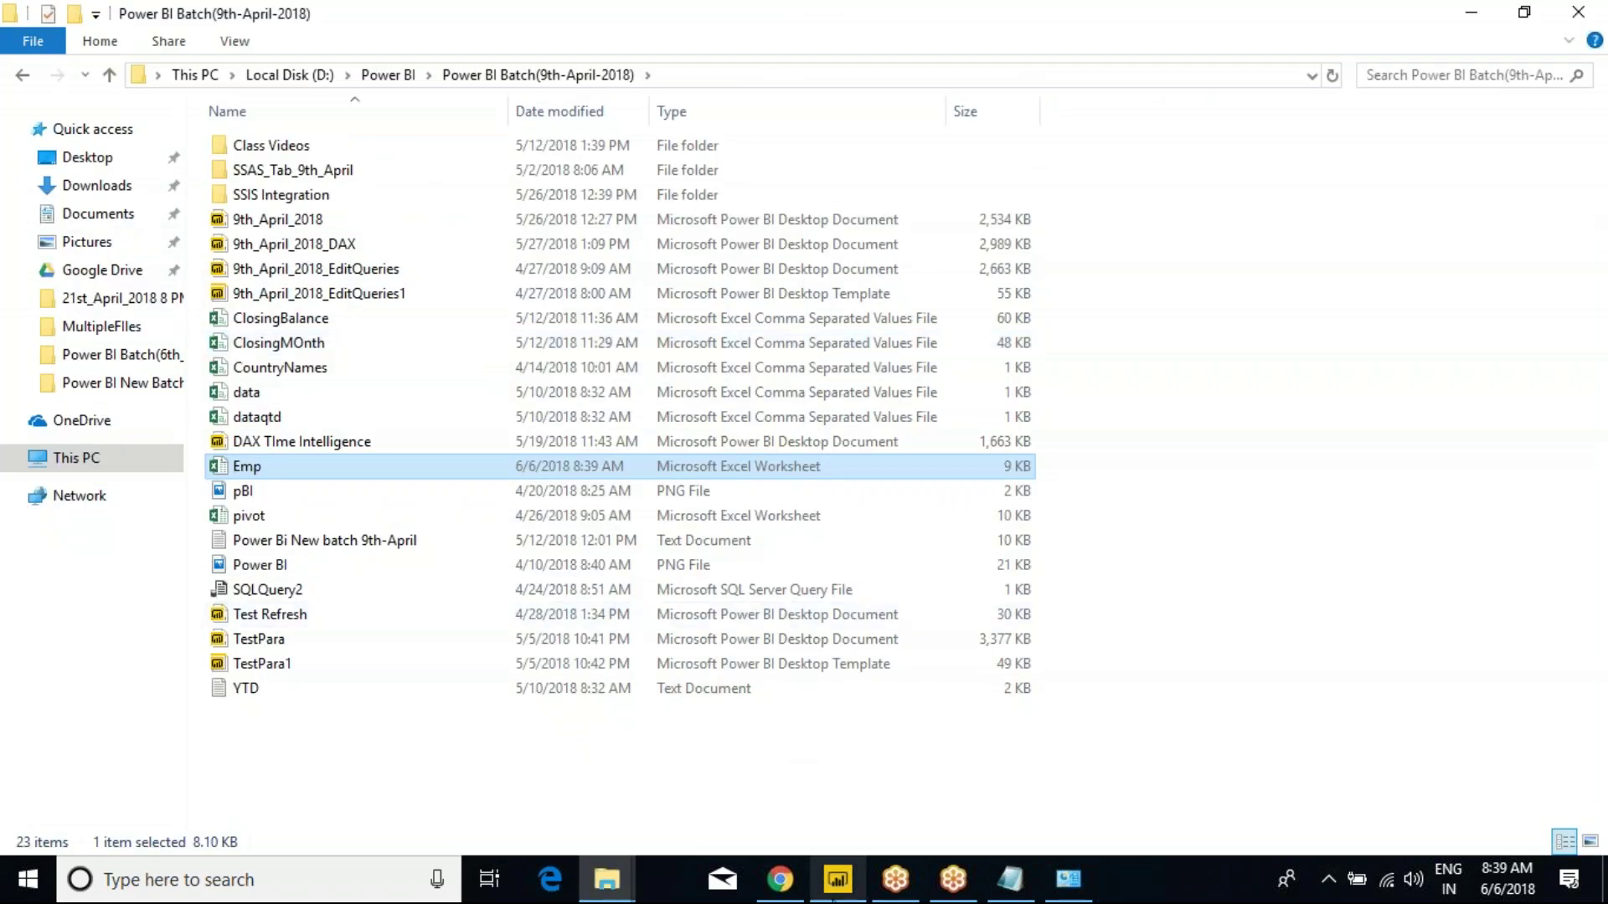
# Refresh the Desktop Gateways_Testing report and enlarge its table to show the Y and Z rows.
pyautogui.click(837, 880)
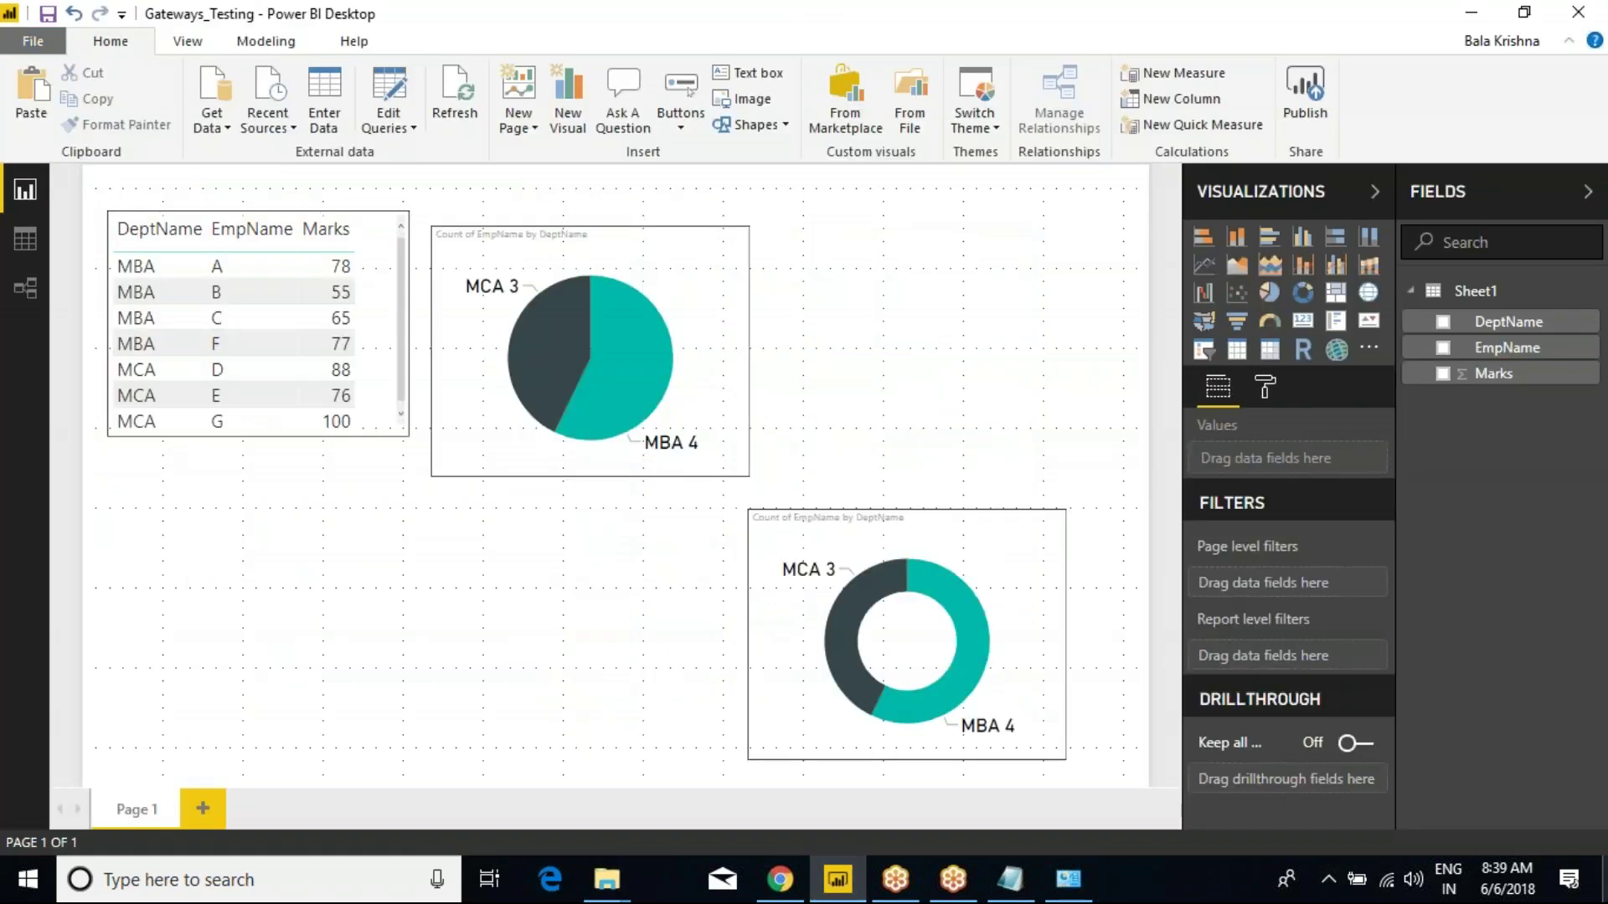
pyautogui.click(455, 96)
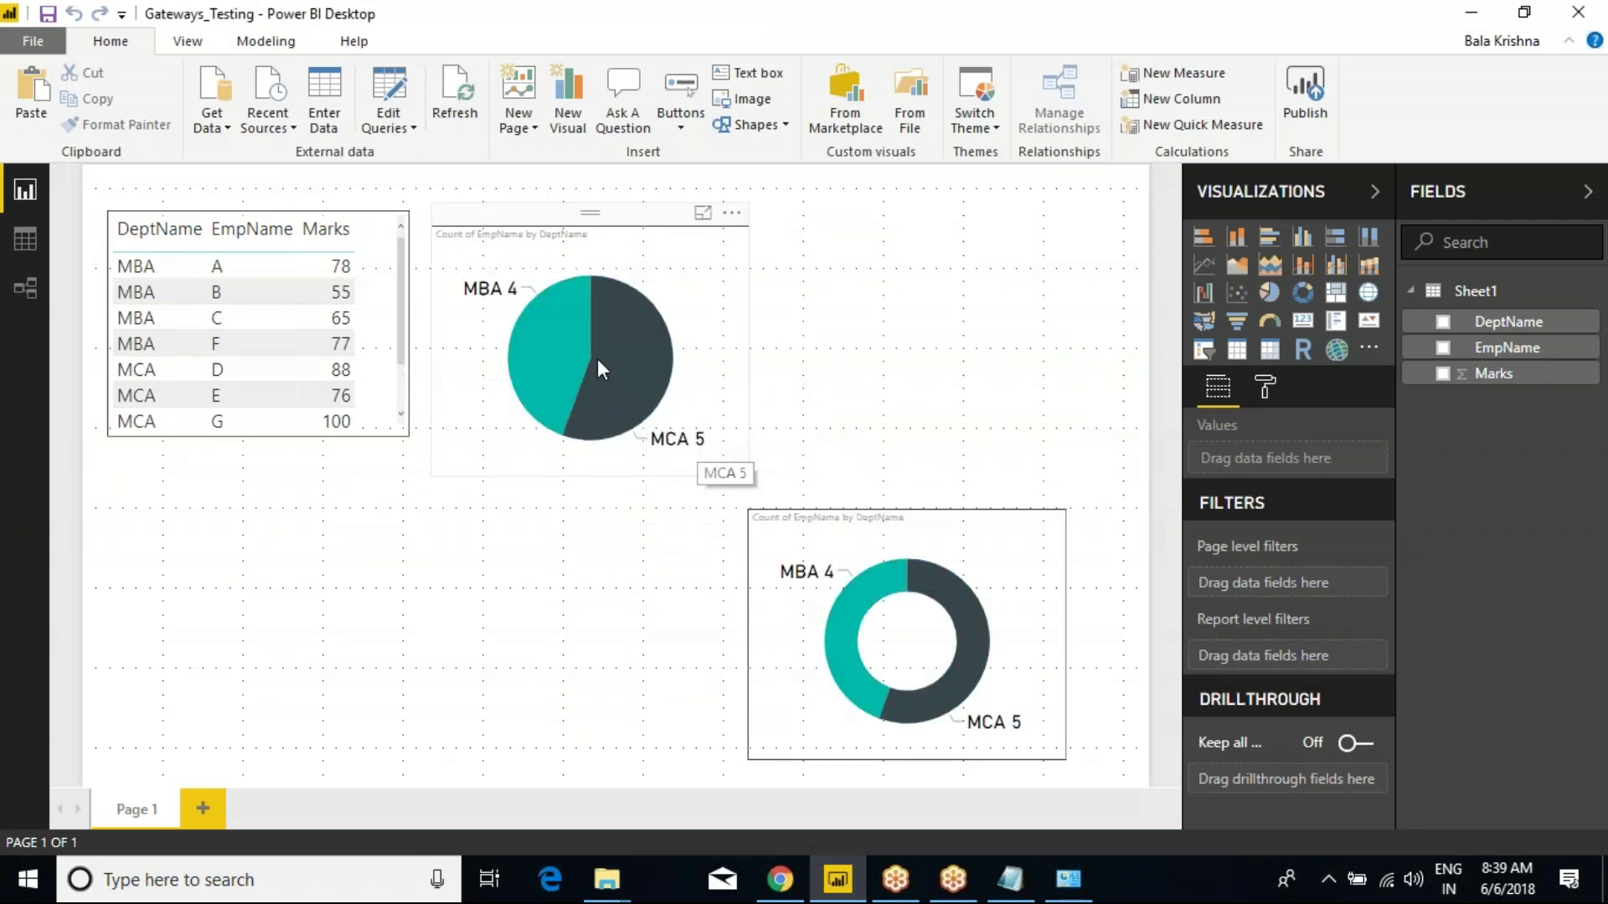
pyautogui.click(399, 433)
pyautogui.moveTo(399, 433); pyautogui.dragTo(391, 513)
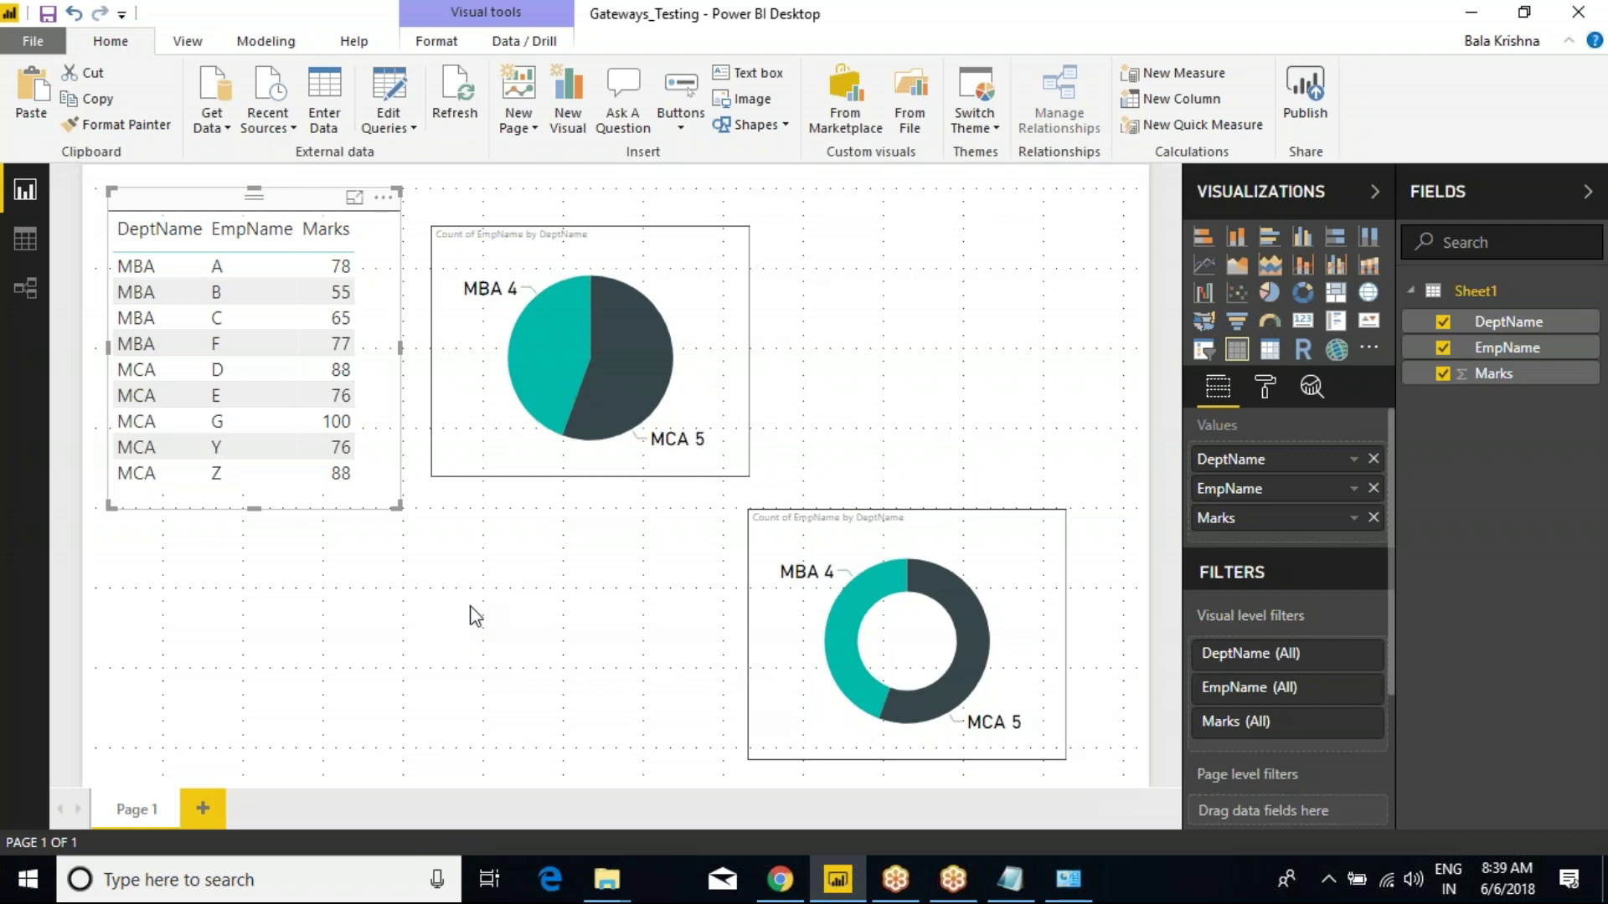
pyautogui.click(780, 879)
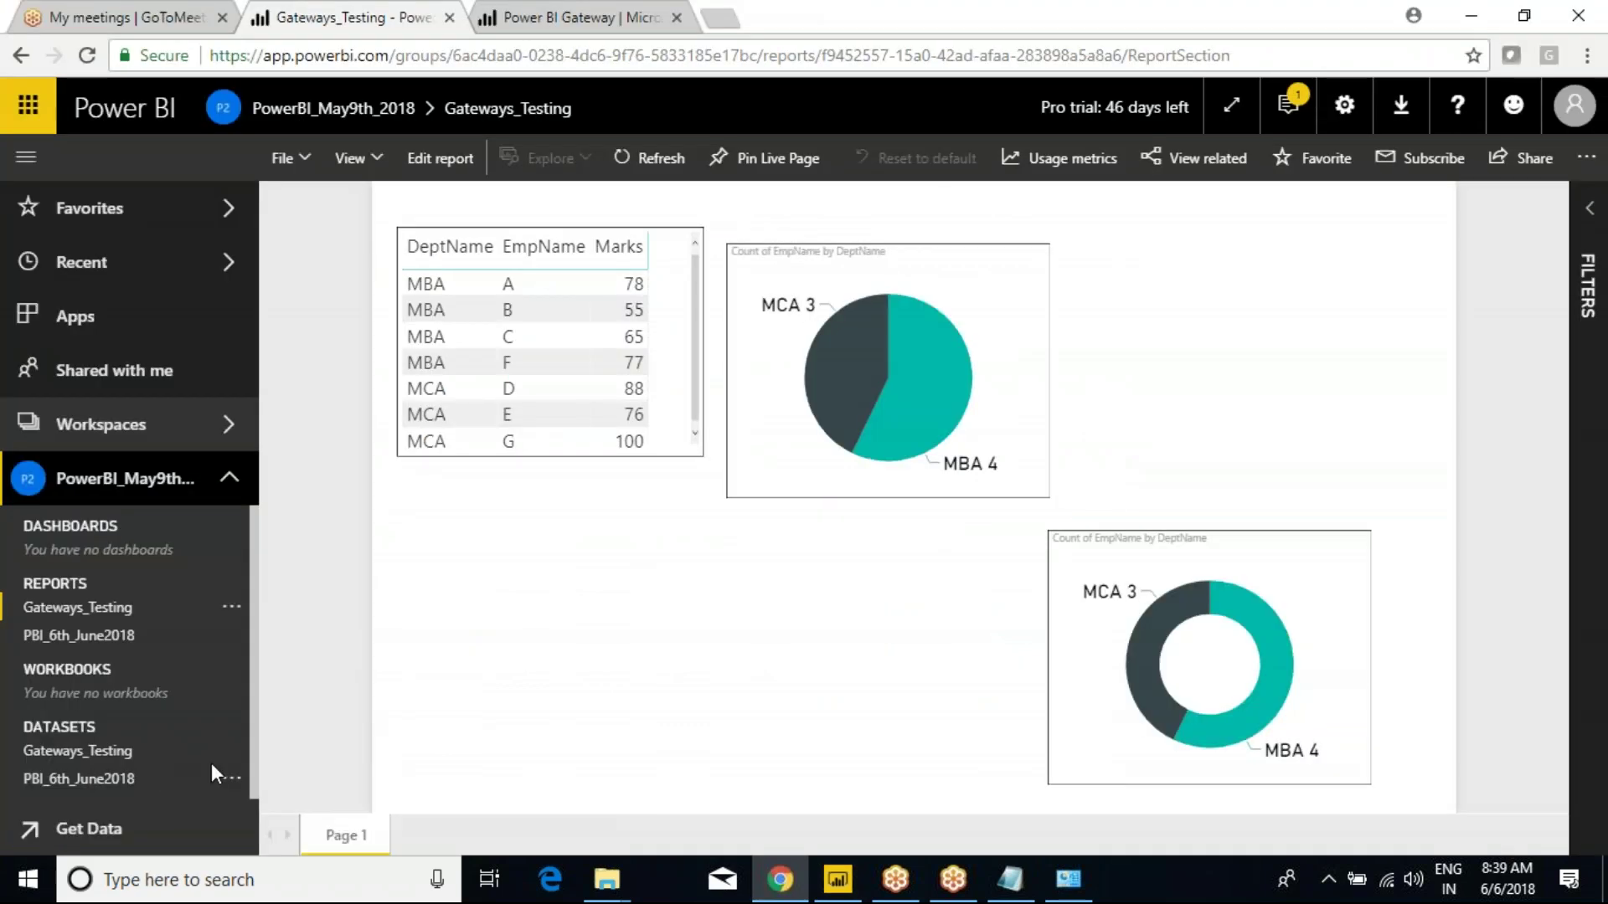
# After a failed refresh of Gateways_Testing, switch the dataset to the online on-premises data gateway and apply.
pyautogui.click(231, 750)
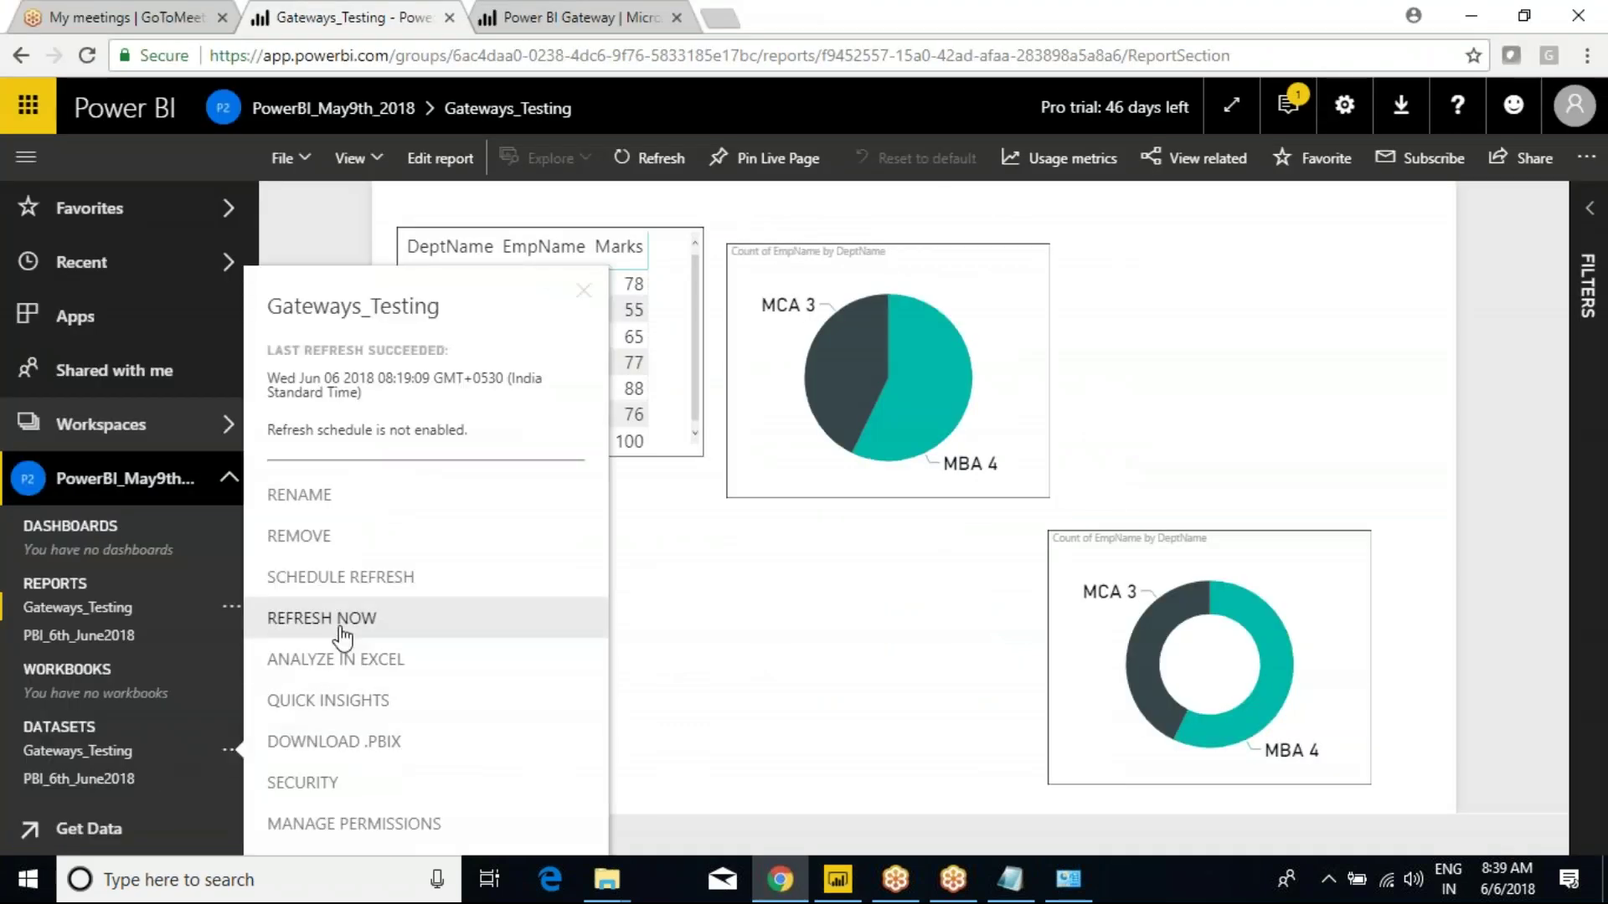
pyautogui.click(435, 616)
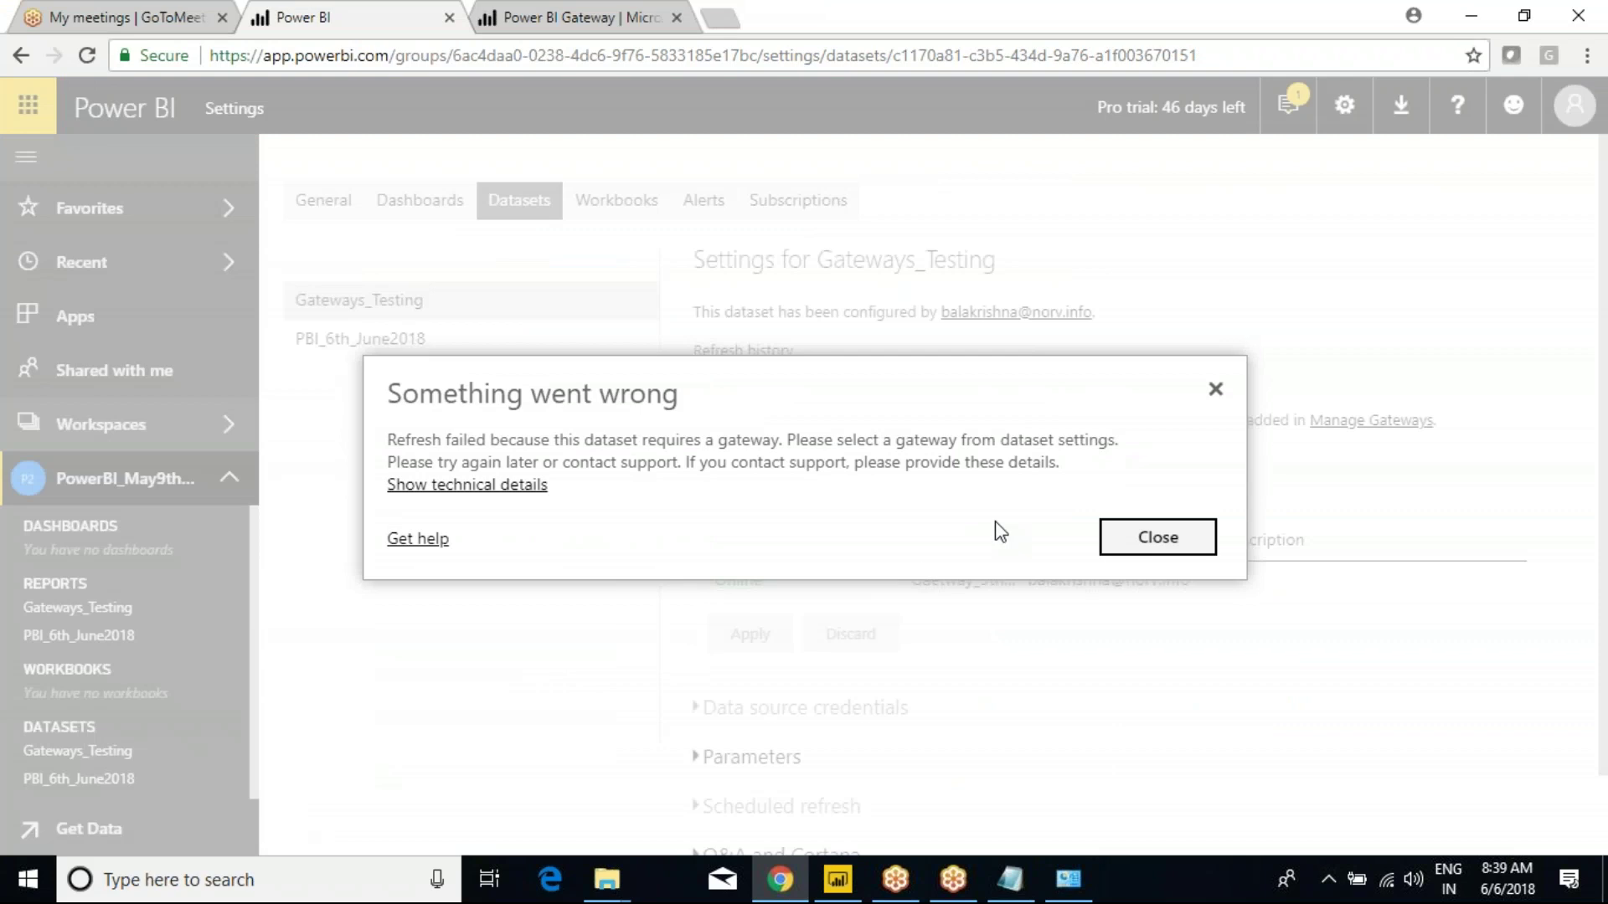
pyautogui.click(1160, 539)
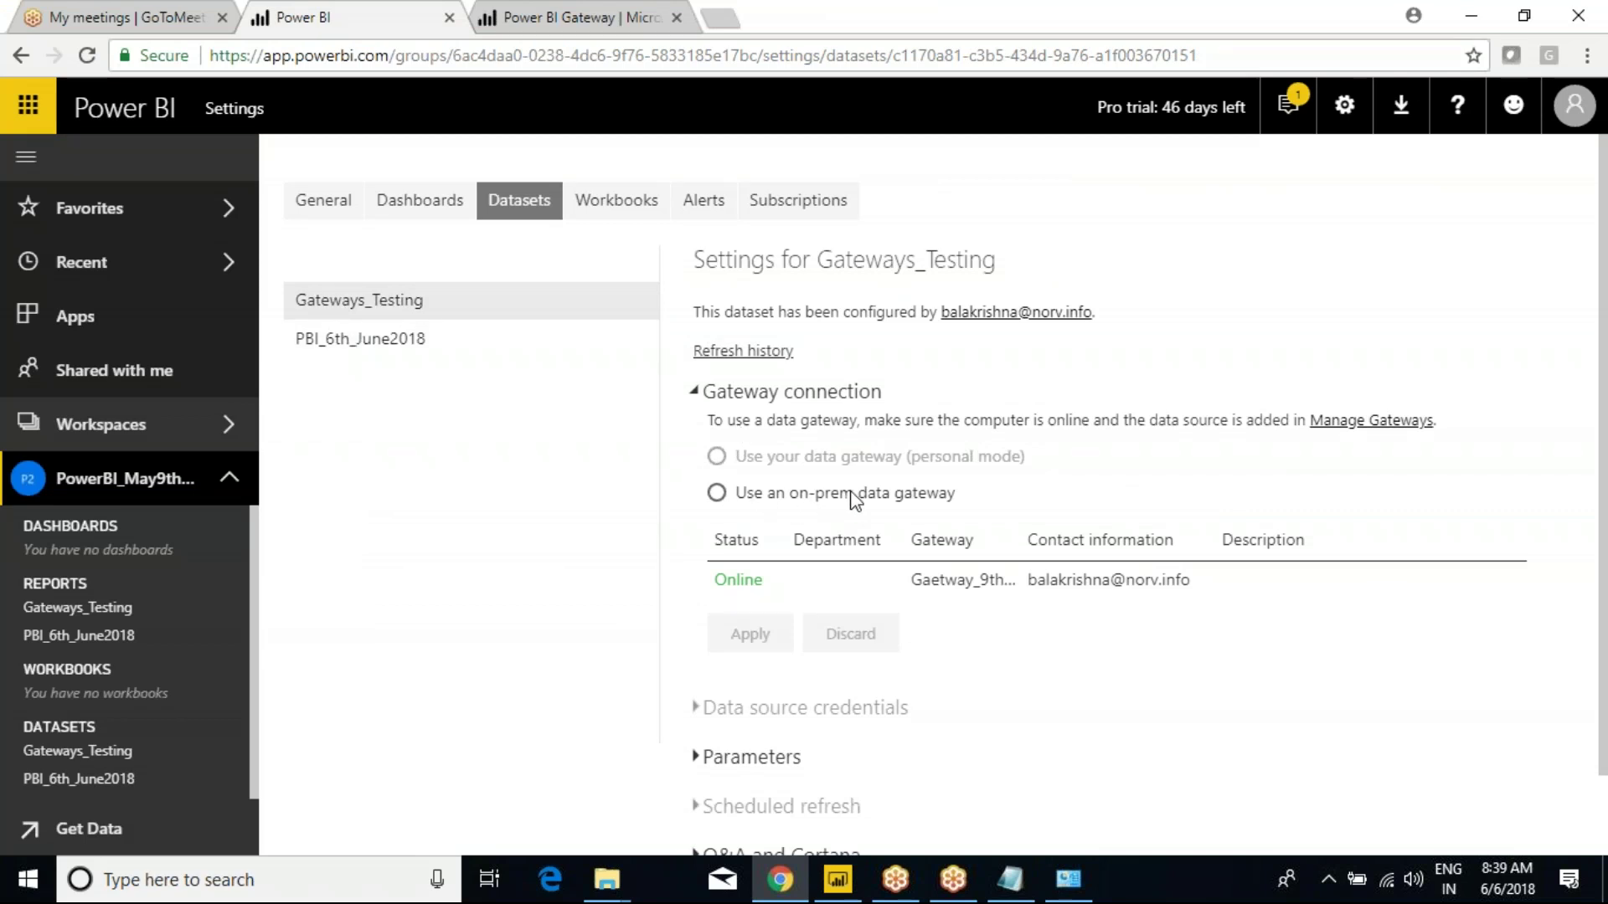
pyautogui.click(716, 494)
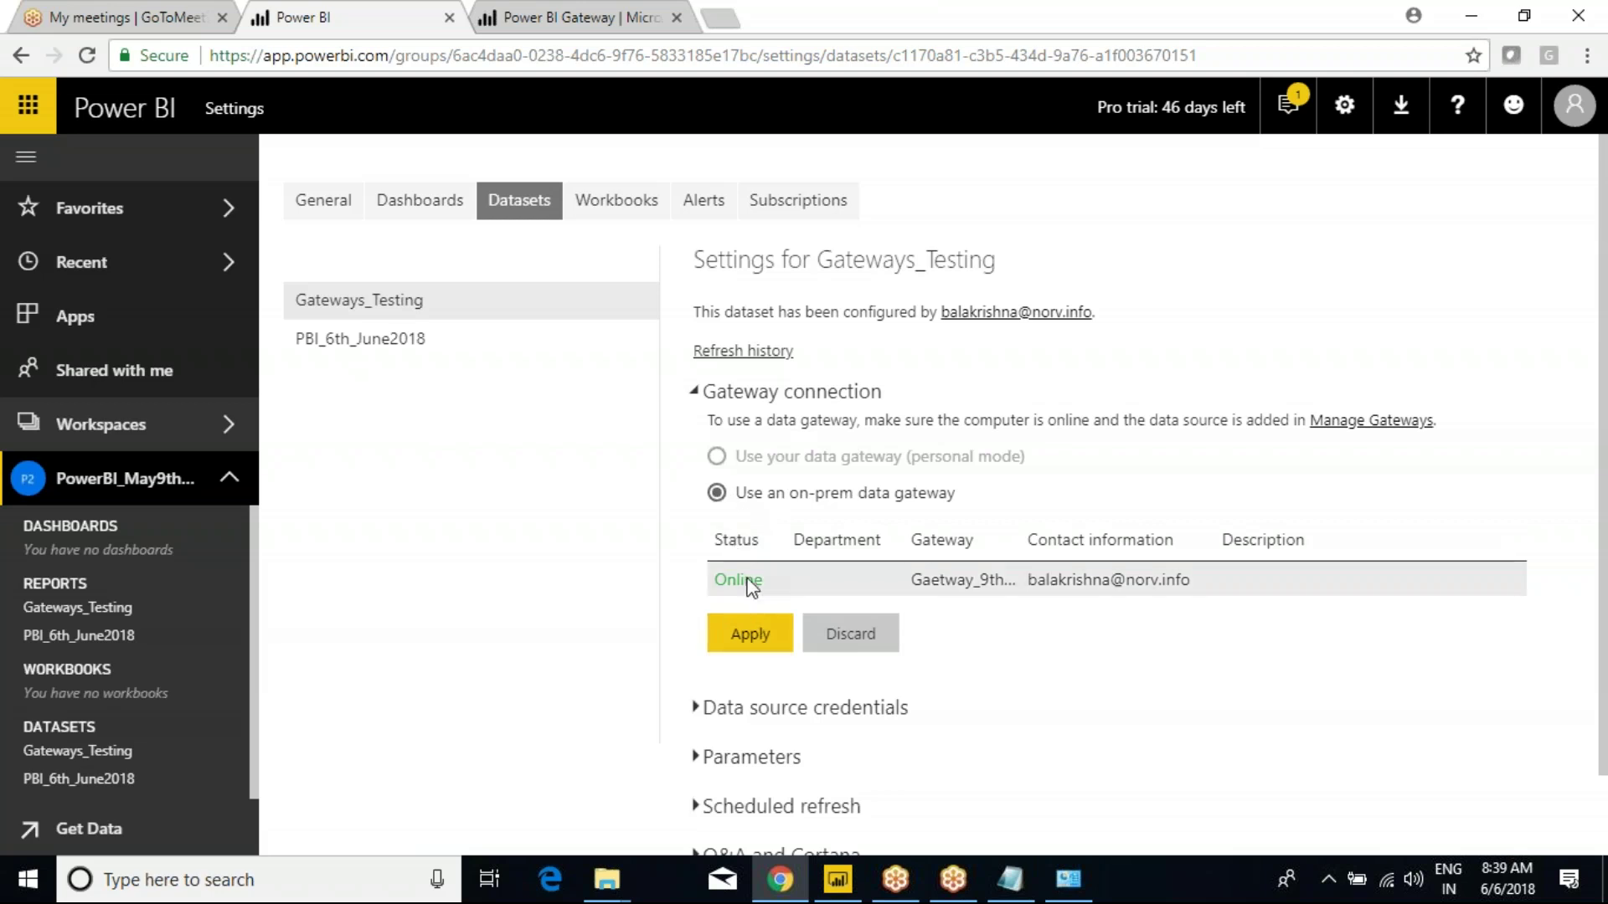
pyautogui.click(711, 642)
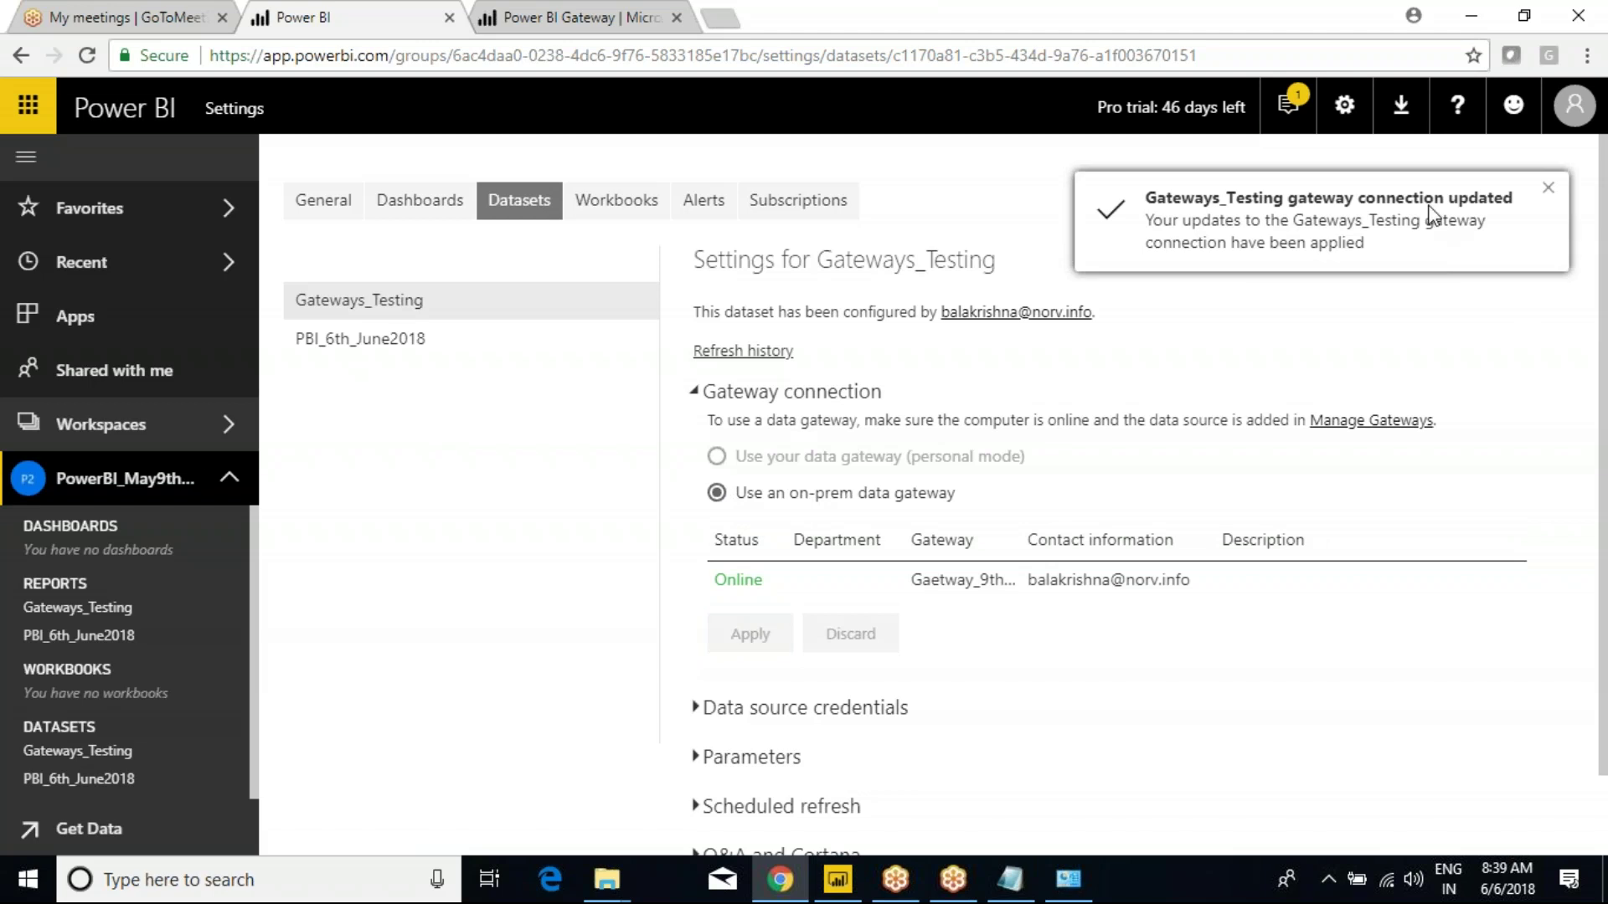
# Run Refresh Now on the Gateways_Testing dataset, then reopen the Gateways_Testing report from the left nav.
pyautogui.click(231, 751)
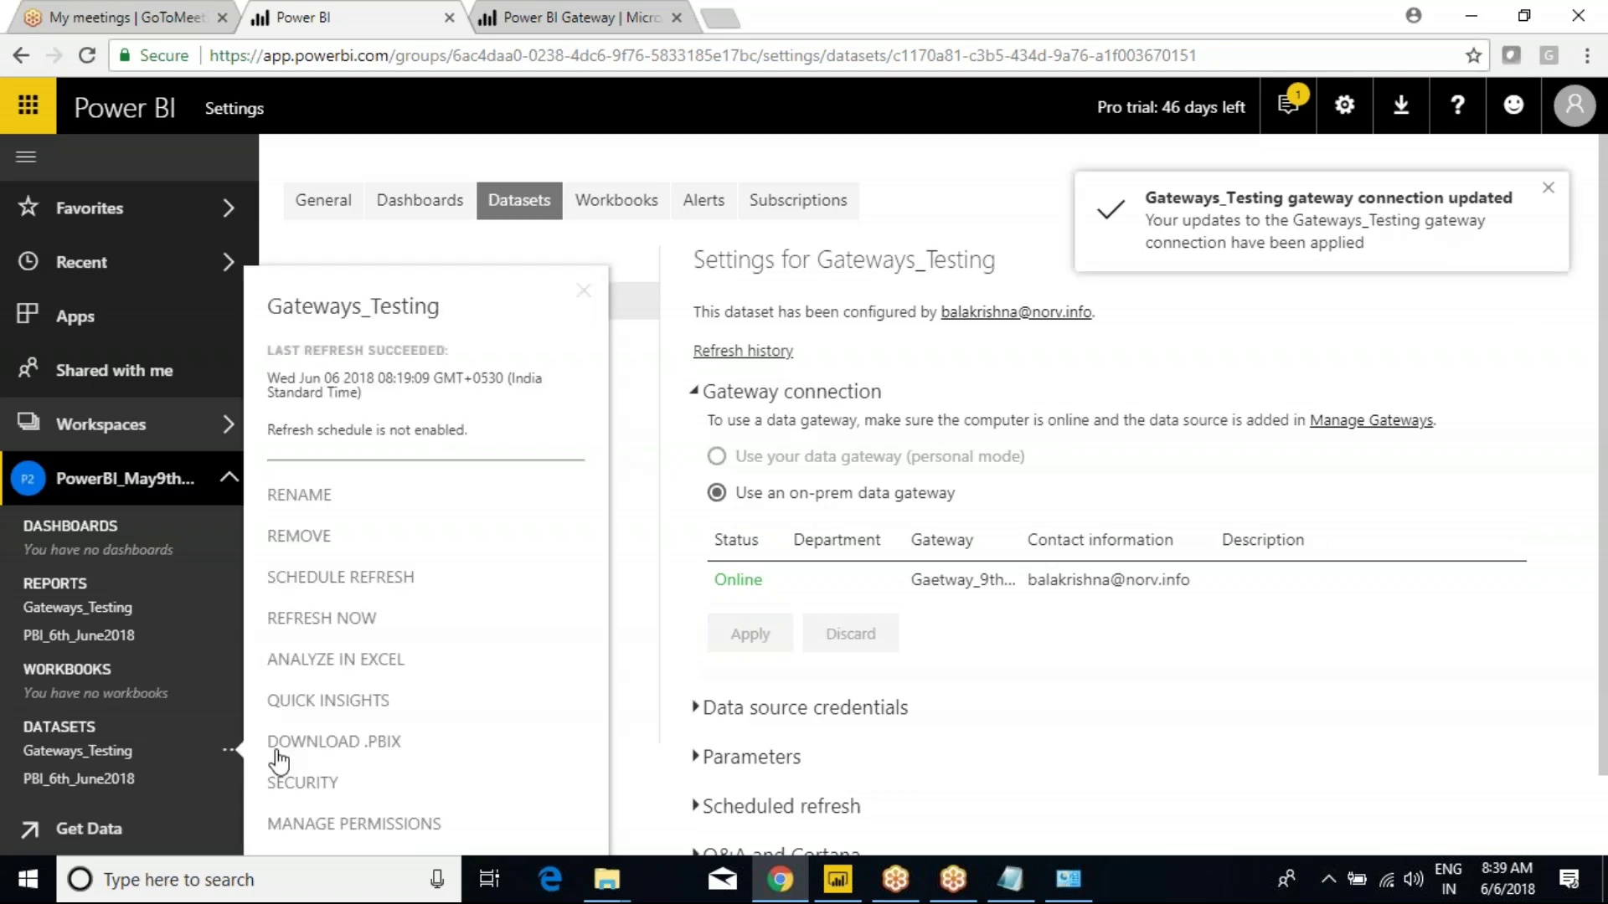
pyautogui.click(352, 618)
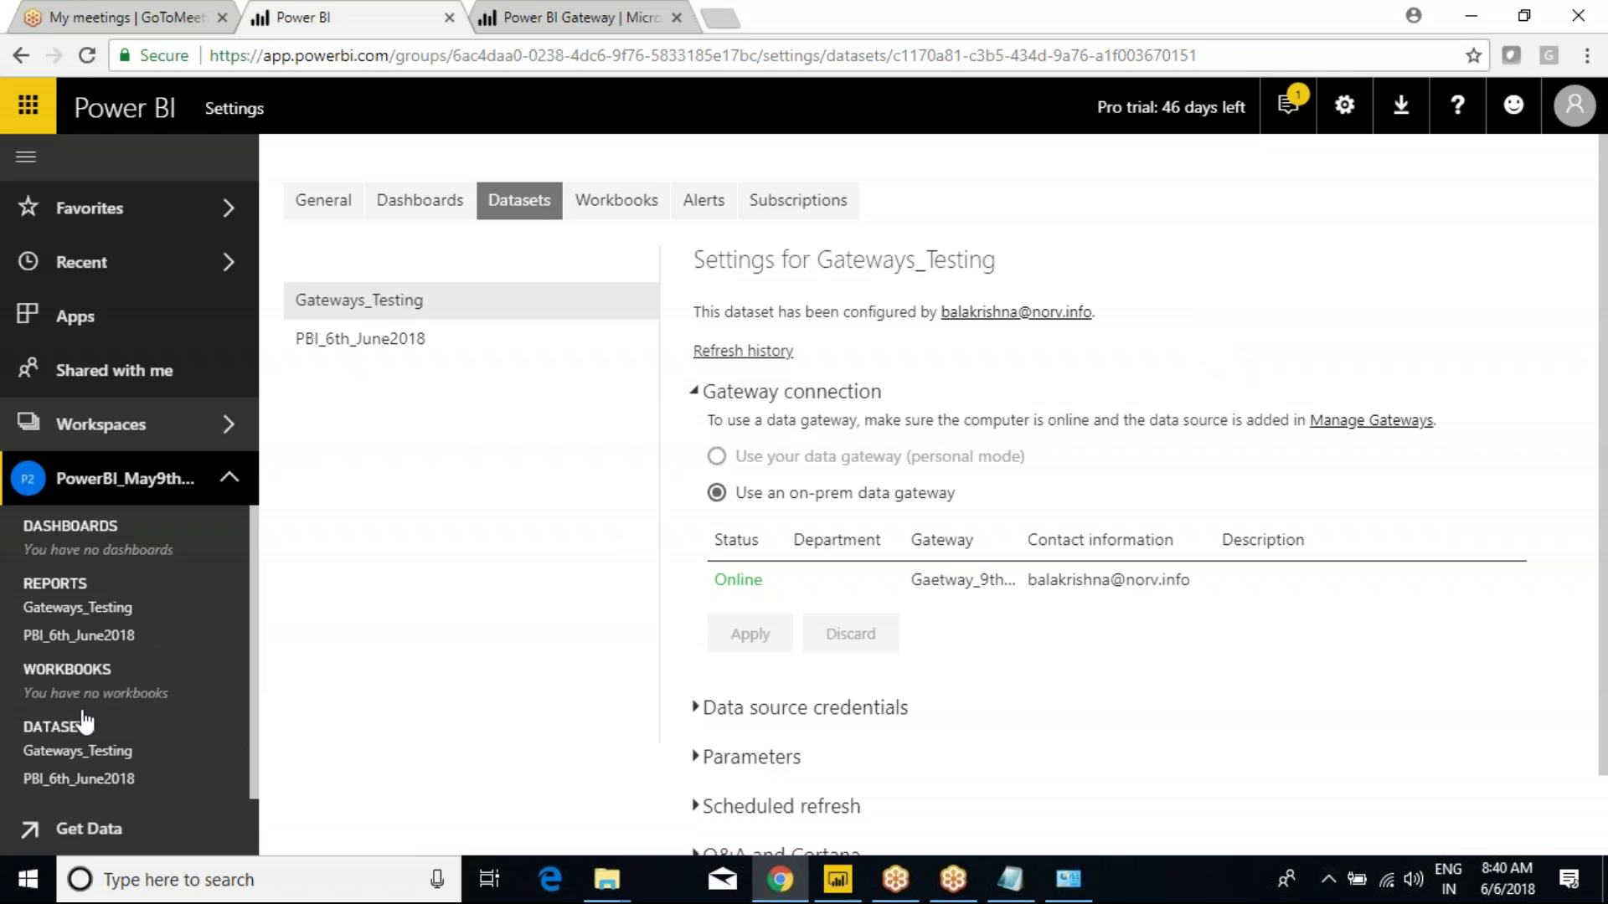
pyautogui.click(67, 609)
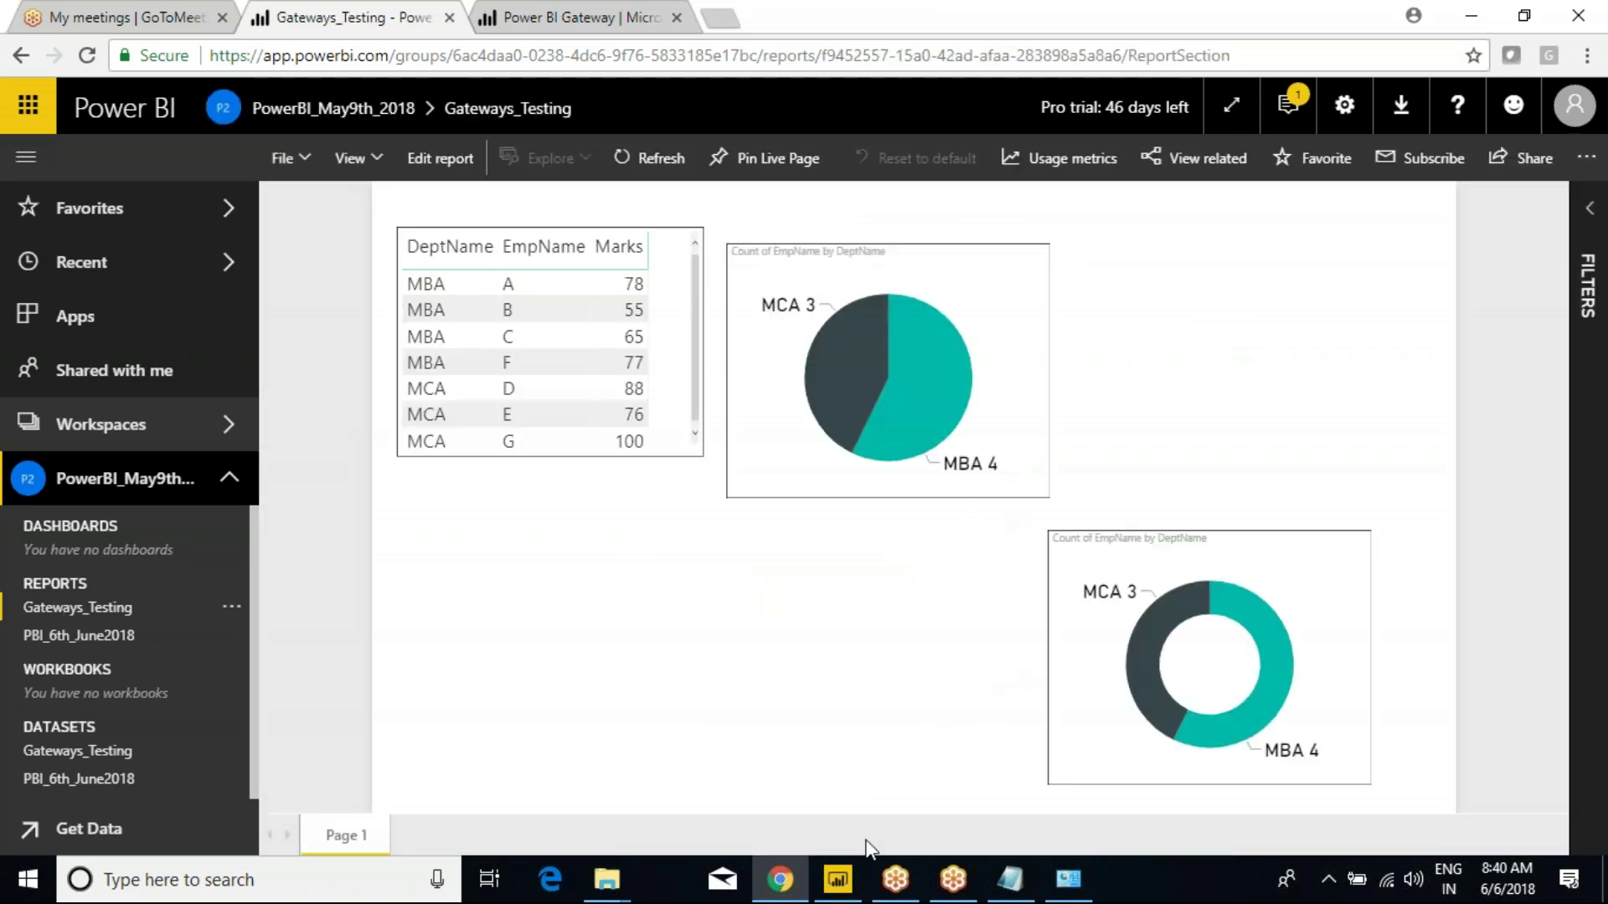
# Open the Emp workbook in Excel from its File Explorer folder.
pyautogui.click(607, 880)
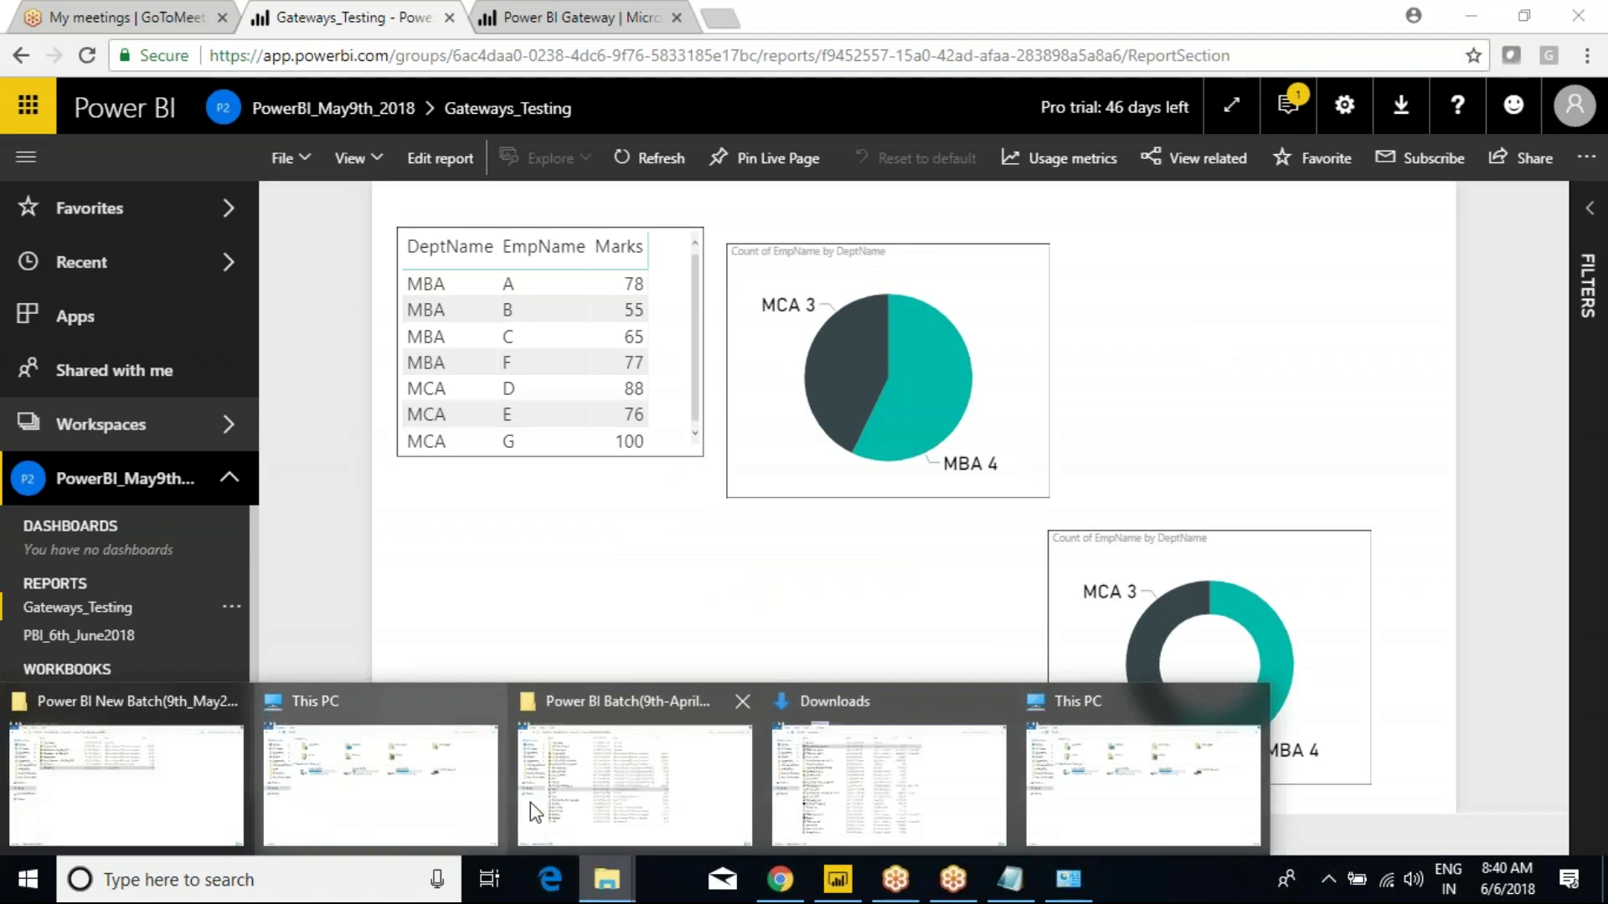
pyautogui.click(624, 796)
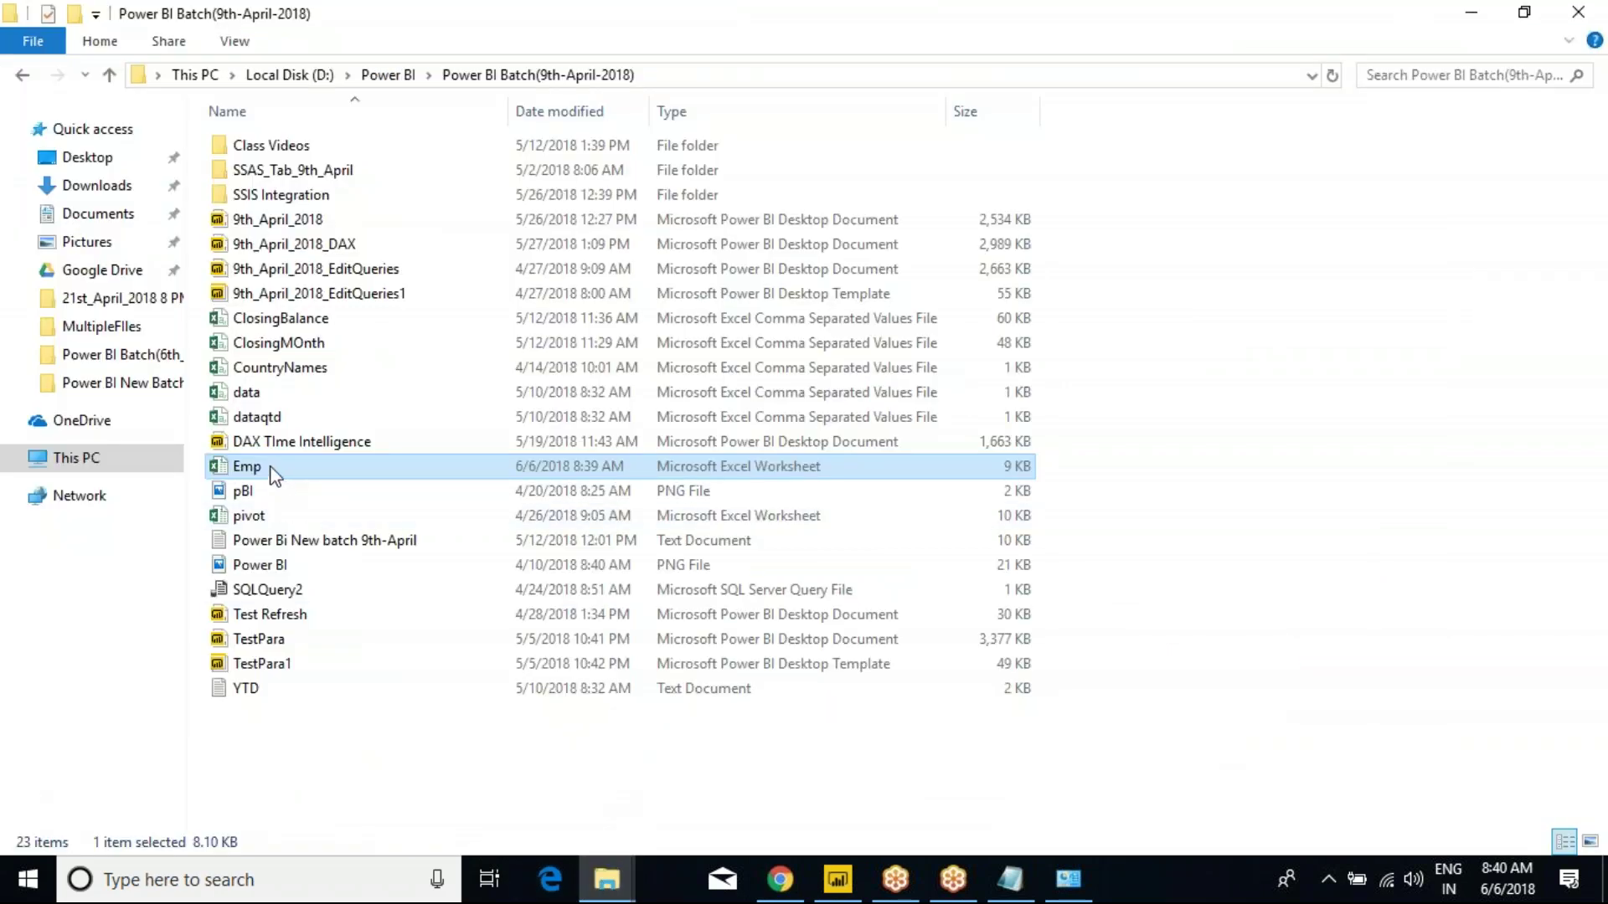
pyautogui.doubleClick(274, 475)
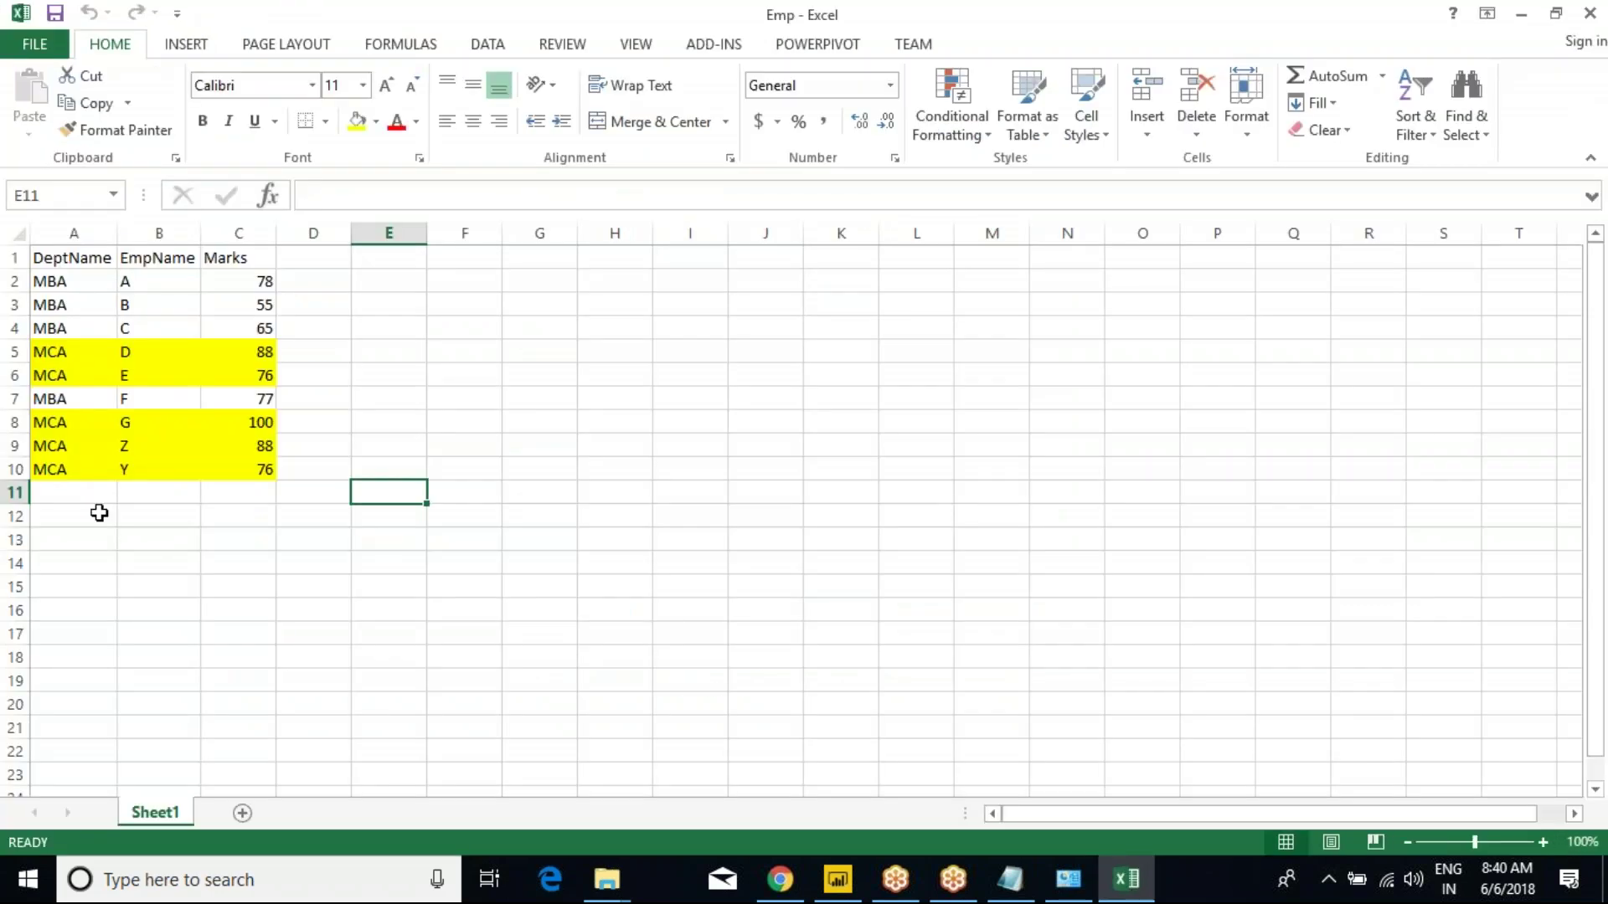
# Check the MCA rows in column A, including Y and Z, then return to Power BI Desktop.
pyautogui.click(74, 471)
pyautogui.click(57, 445)
pyautogui.click(59, 423)
pyautogui.click(64, 442)
pyautogui.click(62, 461)
pyautogui.click(81, 381)
pyautogui.click(70, 352)
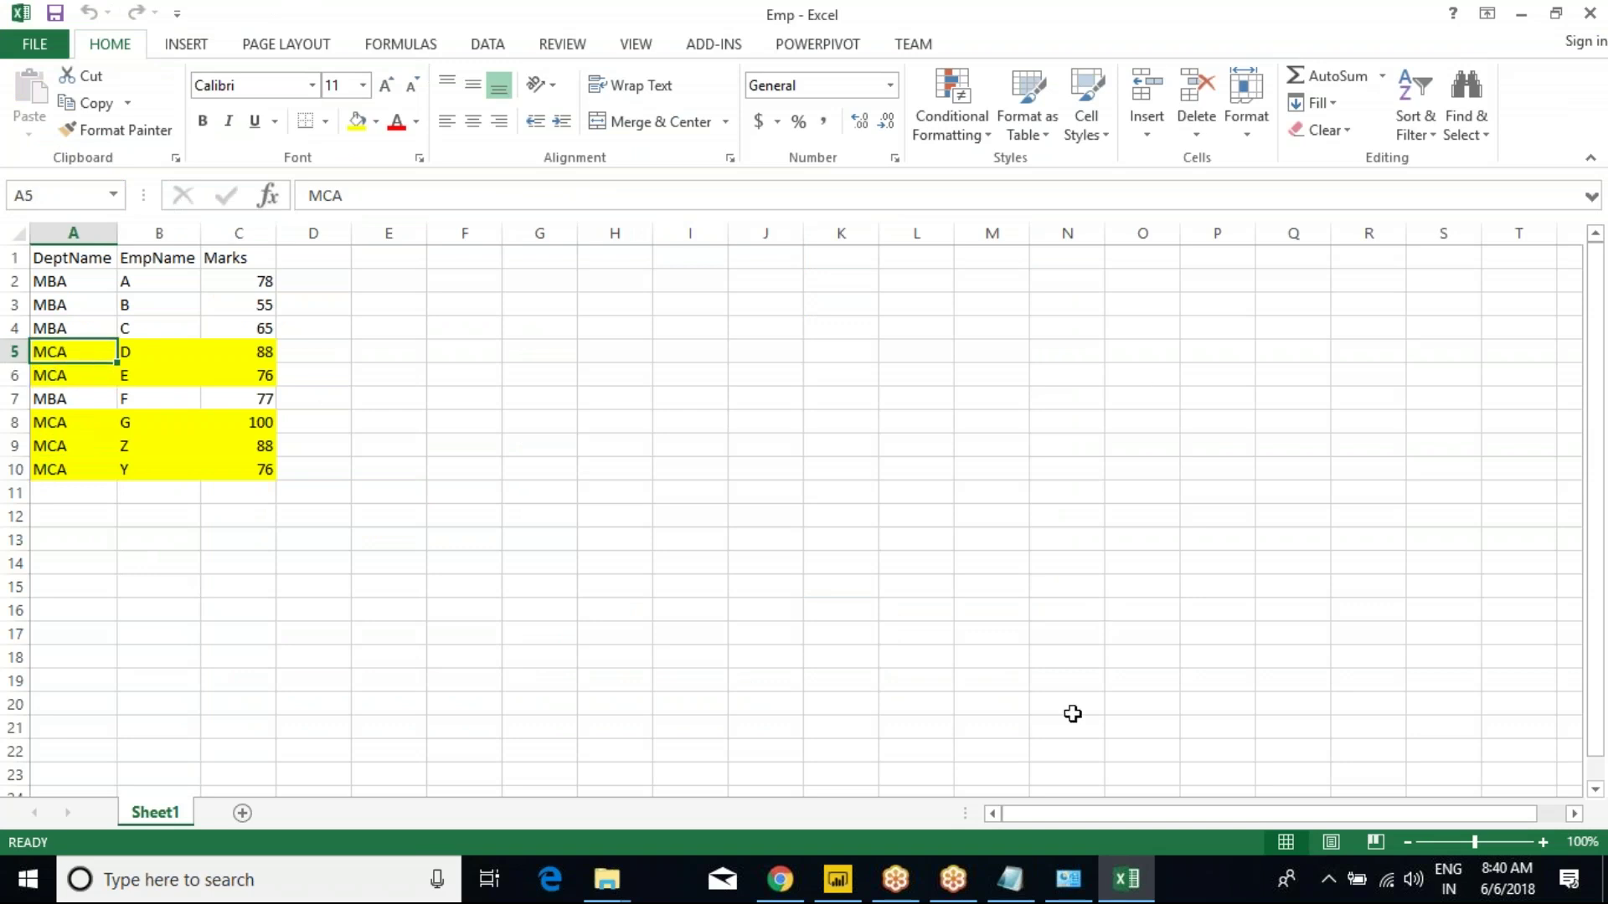
pyautogui.click(840, 886)
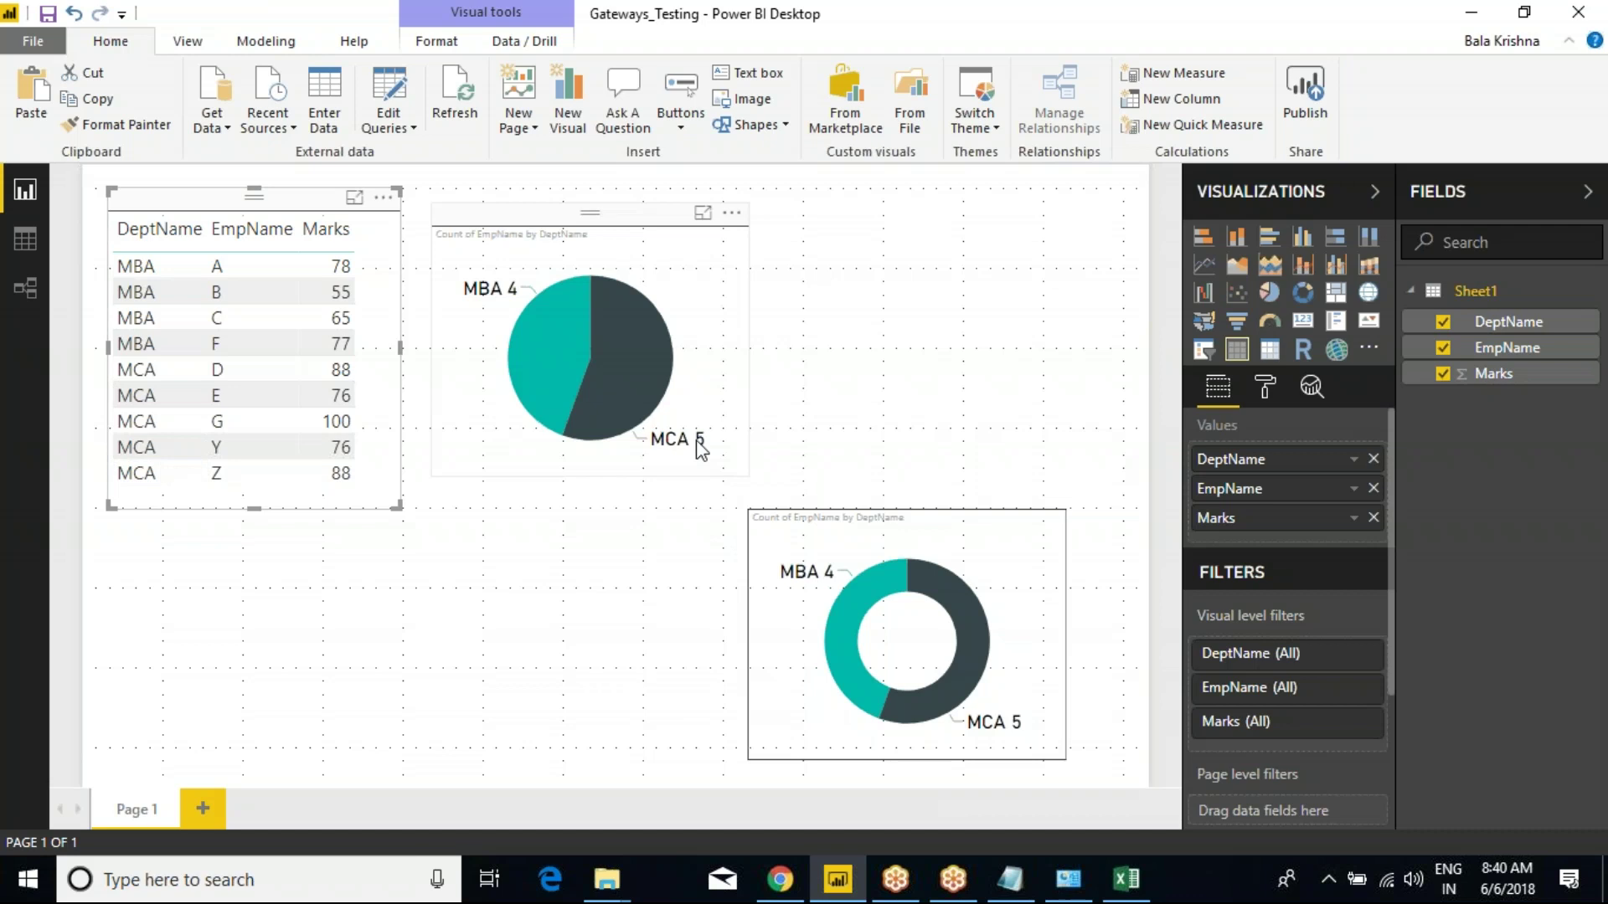
# Reload the browser report and confirm in Focus mode that the table now lists Y and Z, with MCA at 5.
pyautogui.click(779, 880)
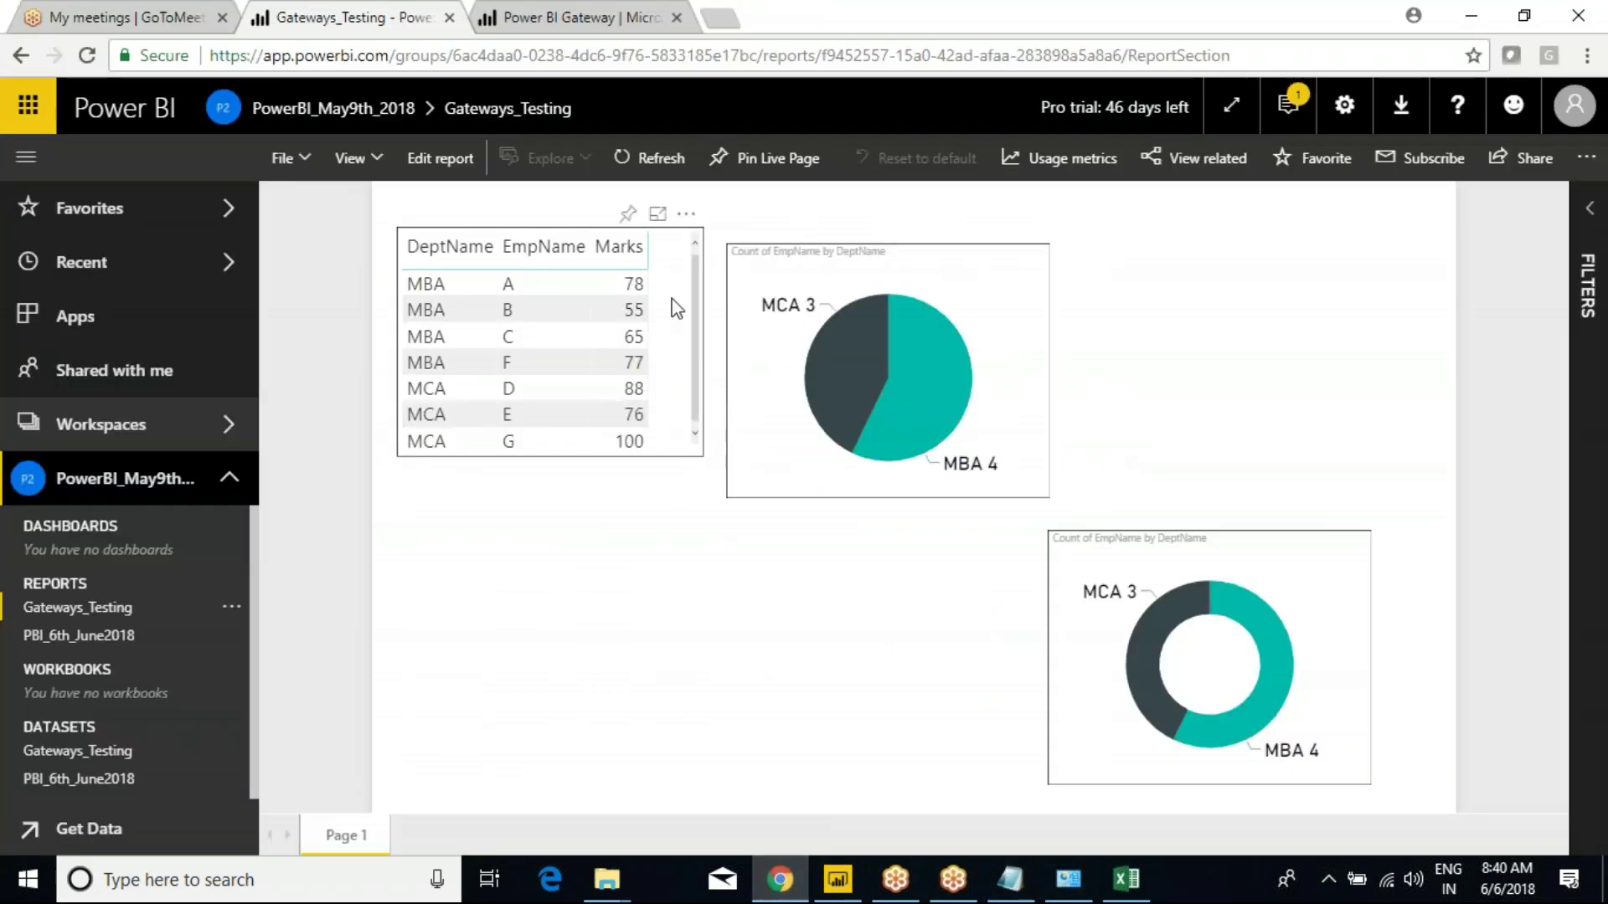
pyautogui.click(658, 216)
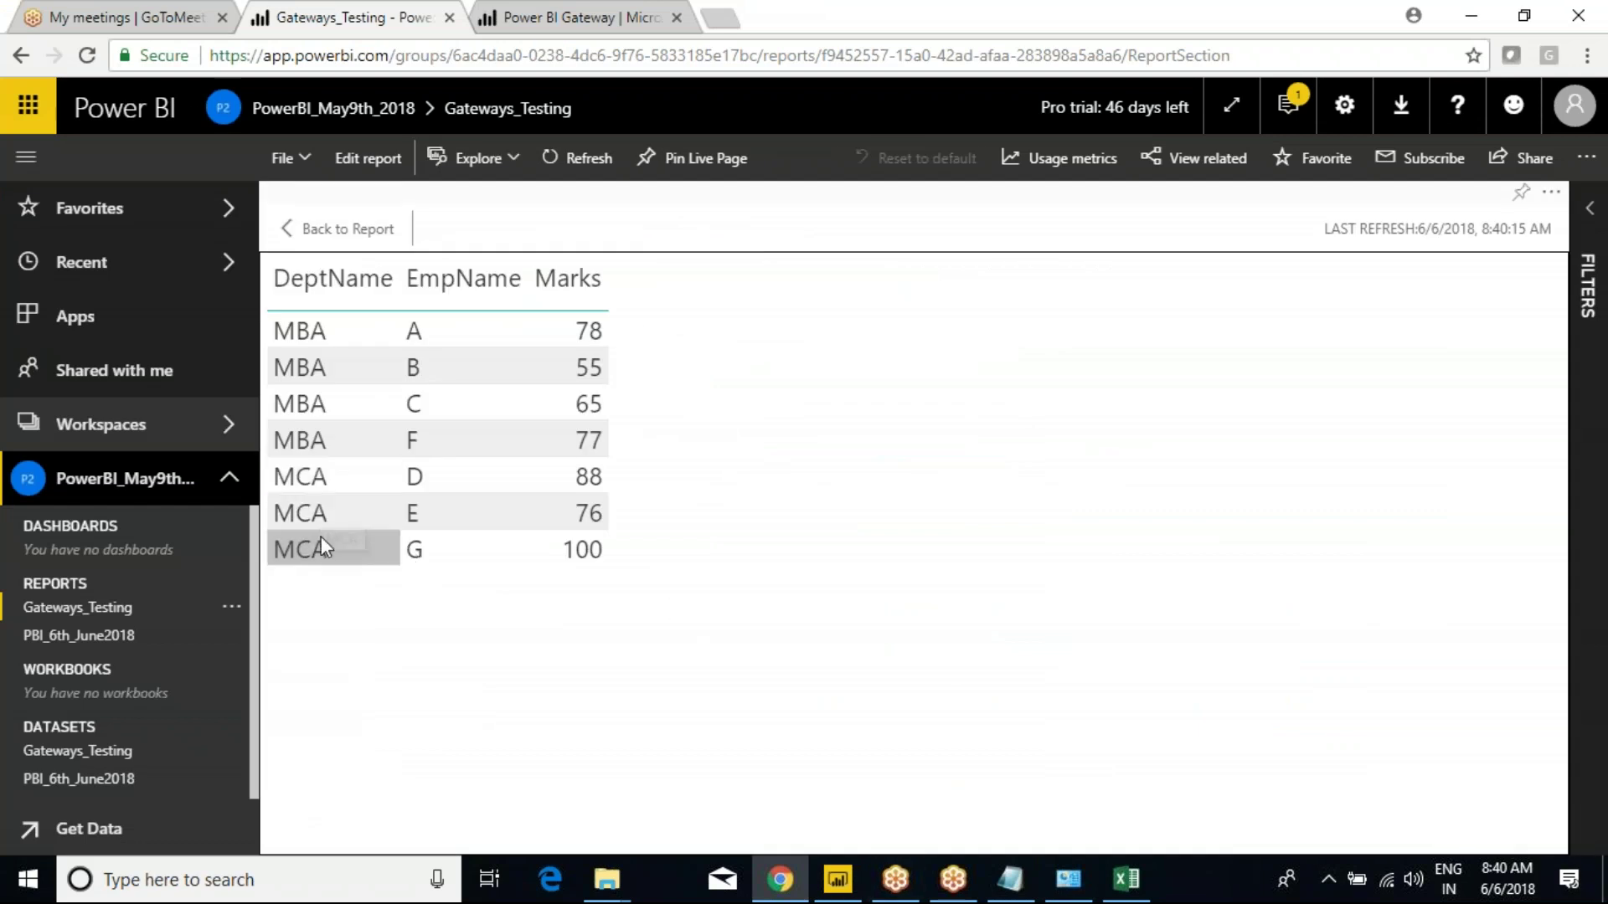
pyautogui.click(300, 228)
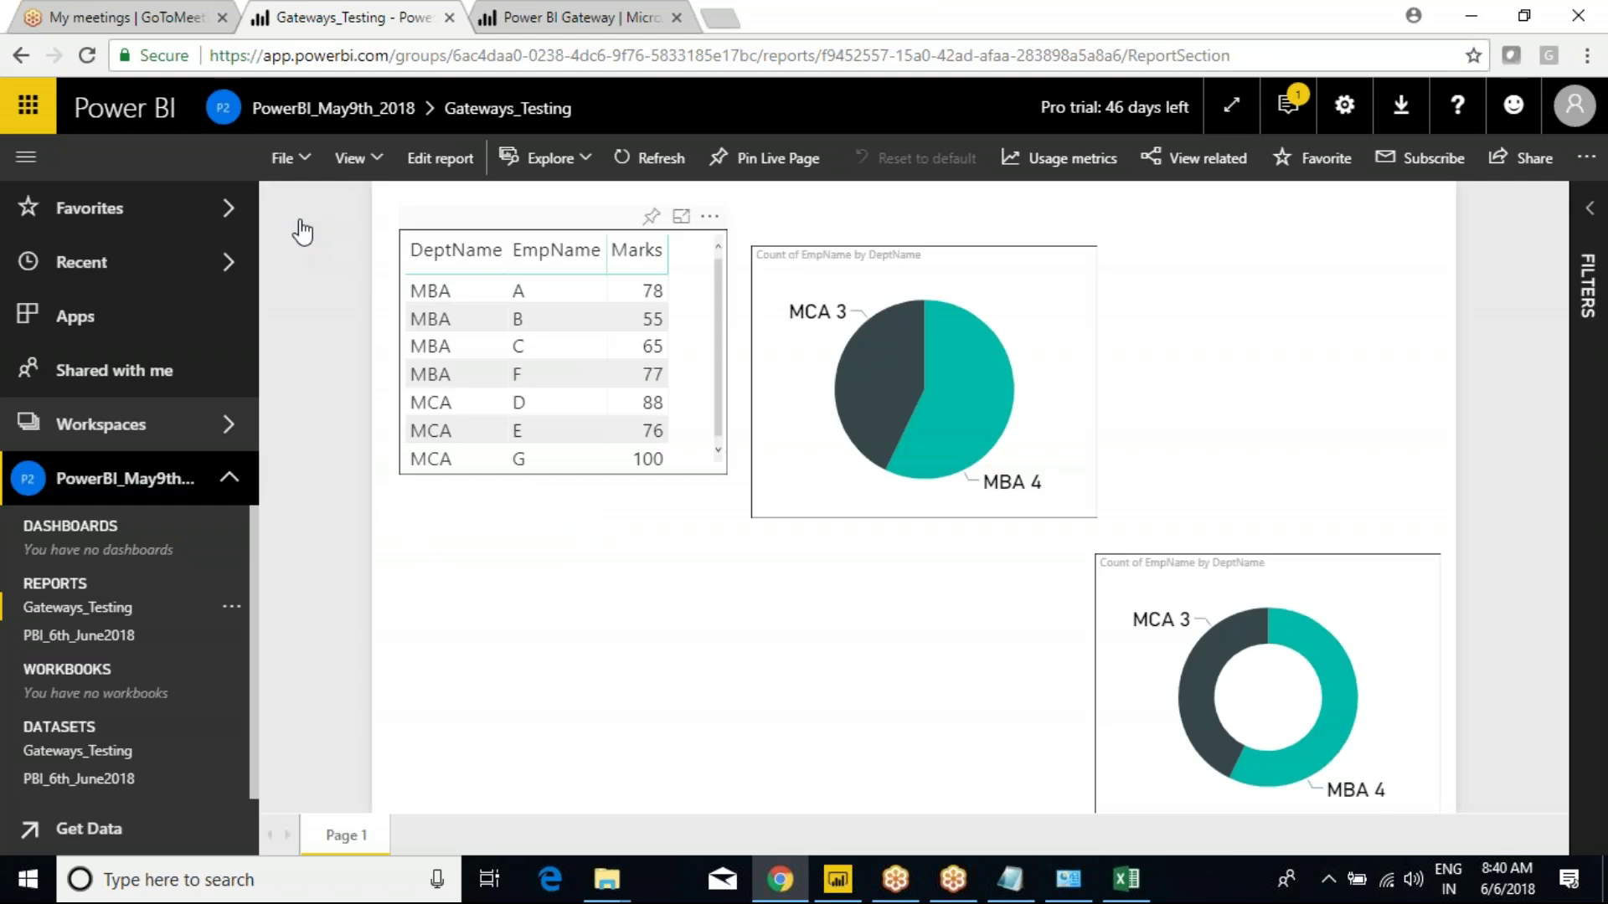
pyautogui.click(89, 55)
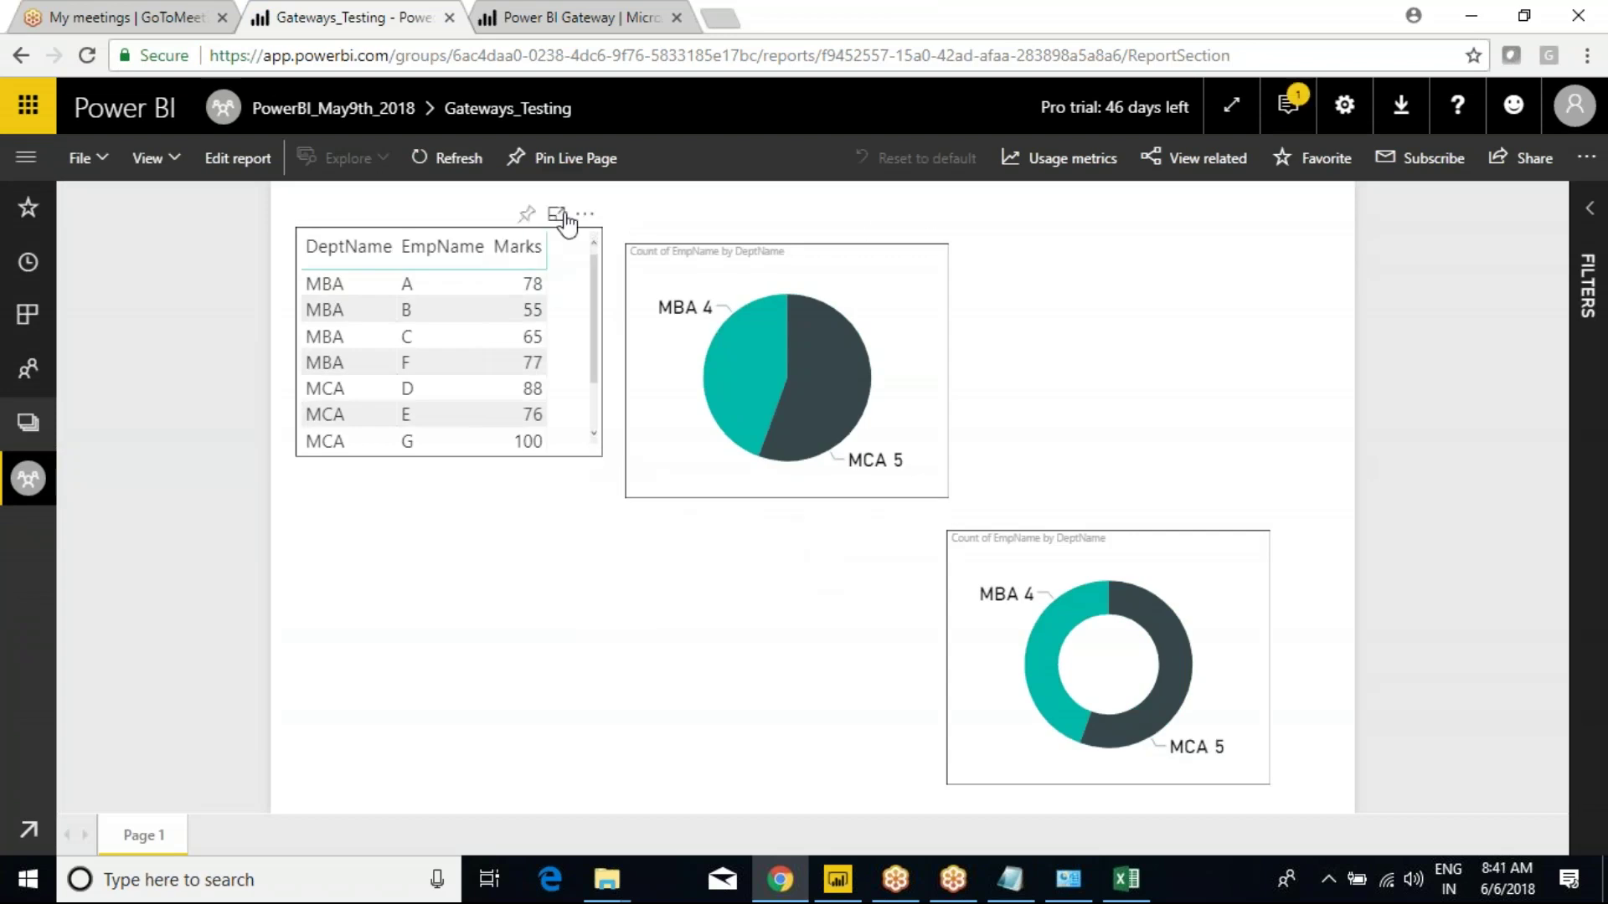
pyautogui.click(556, 214)
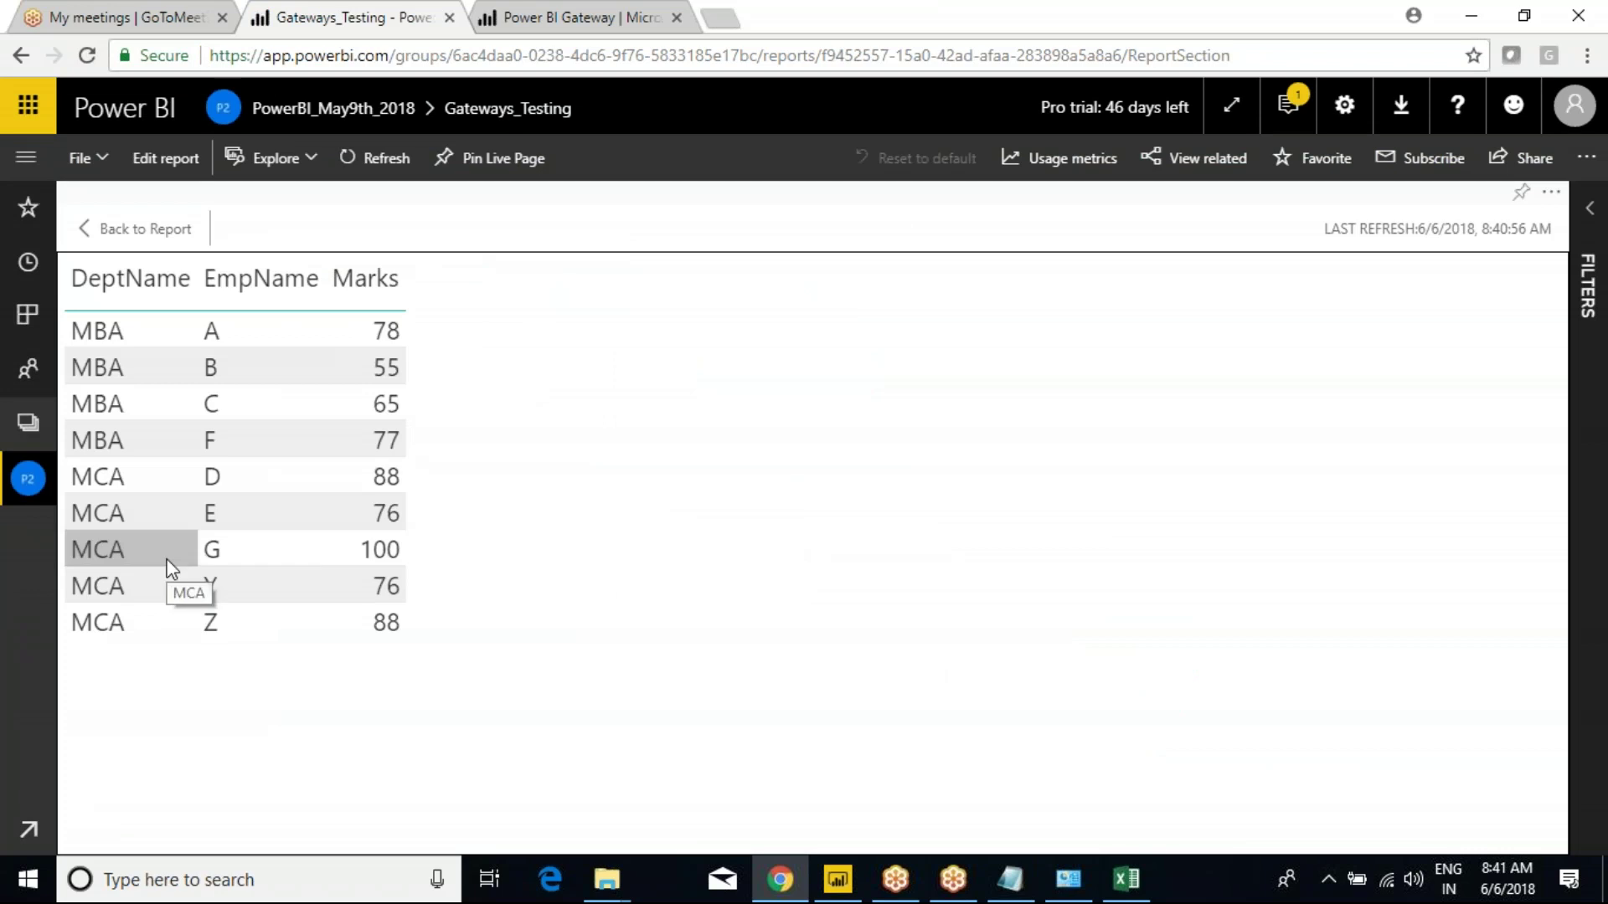
pyautogui.moveTo(56, 450)
pyautogui.mouseDown()
pyautogui.moveTo(198, 621)
pyautogui.moveTo(432, 671)
pyautogui.mouseUp()
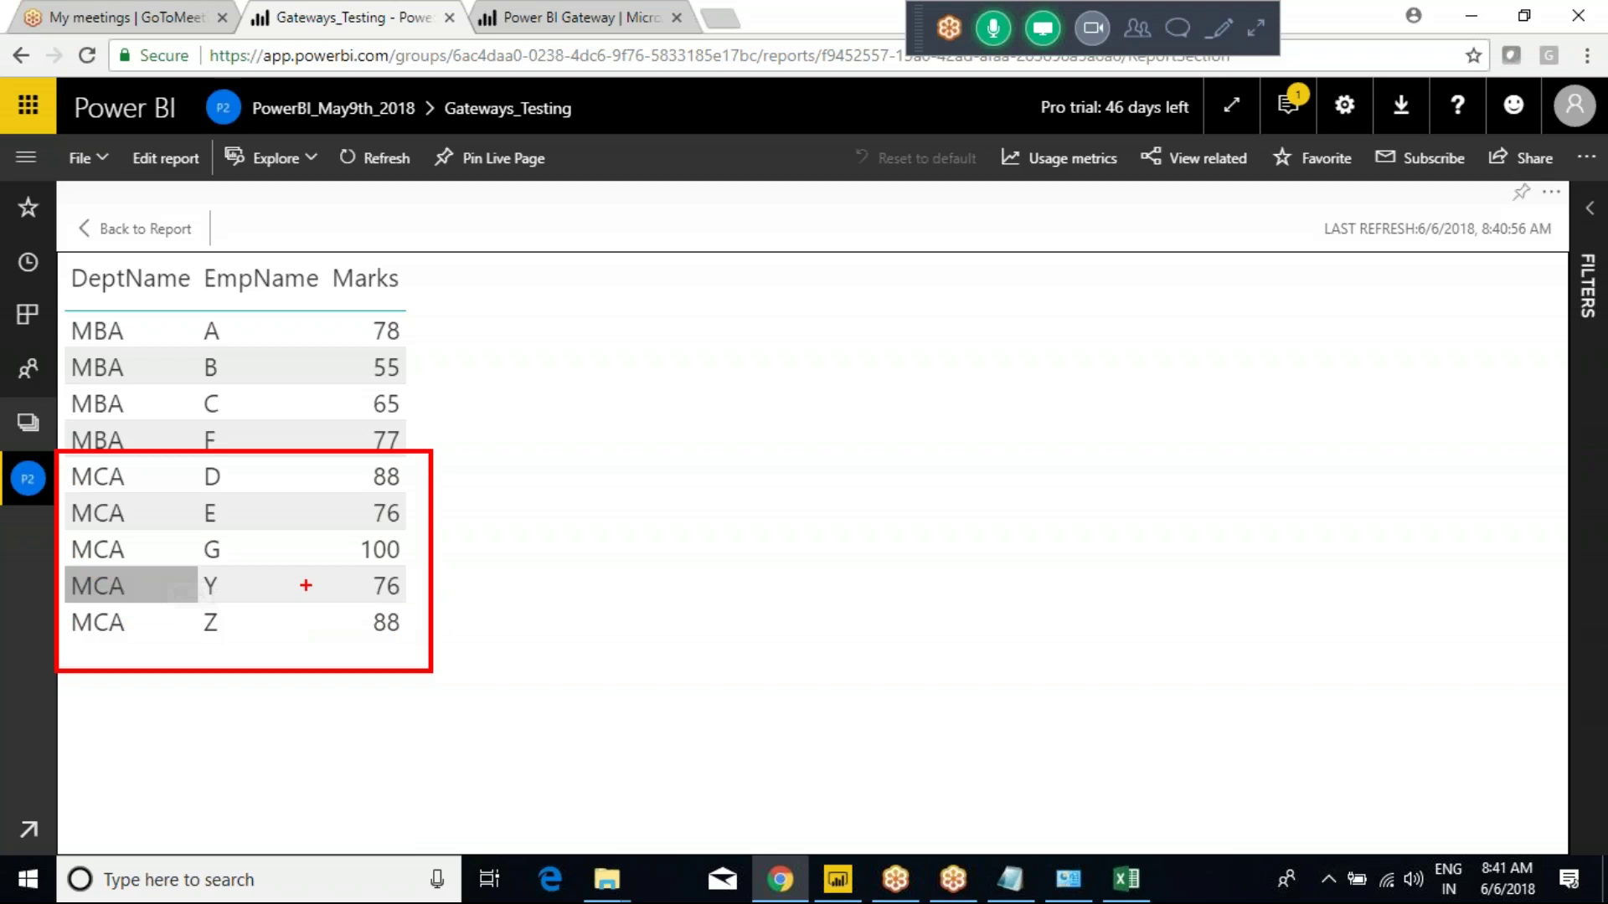
pyautogui.moveTo(389, 562); pyautogui.dragTo(564, 519)
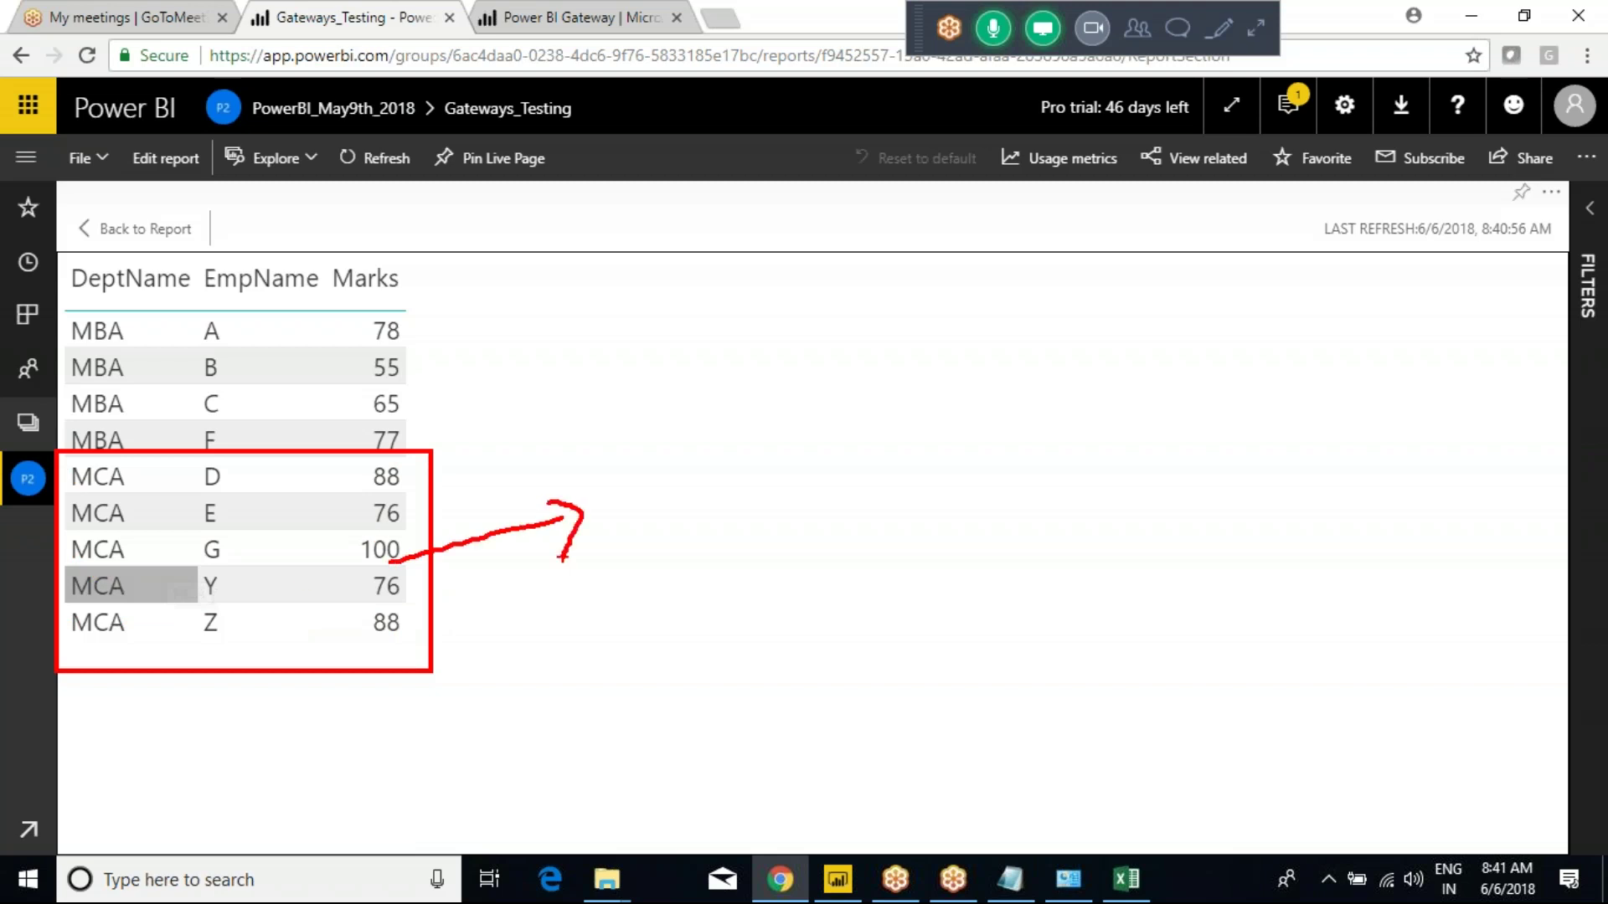
pyautogui.click(105, 231)
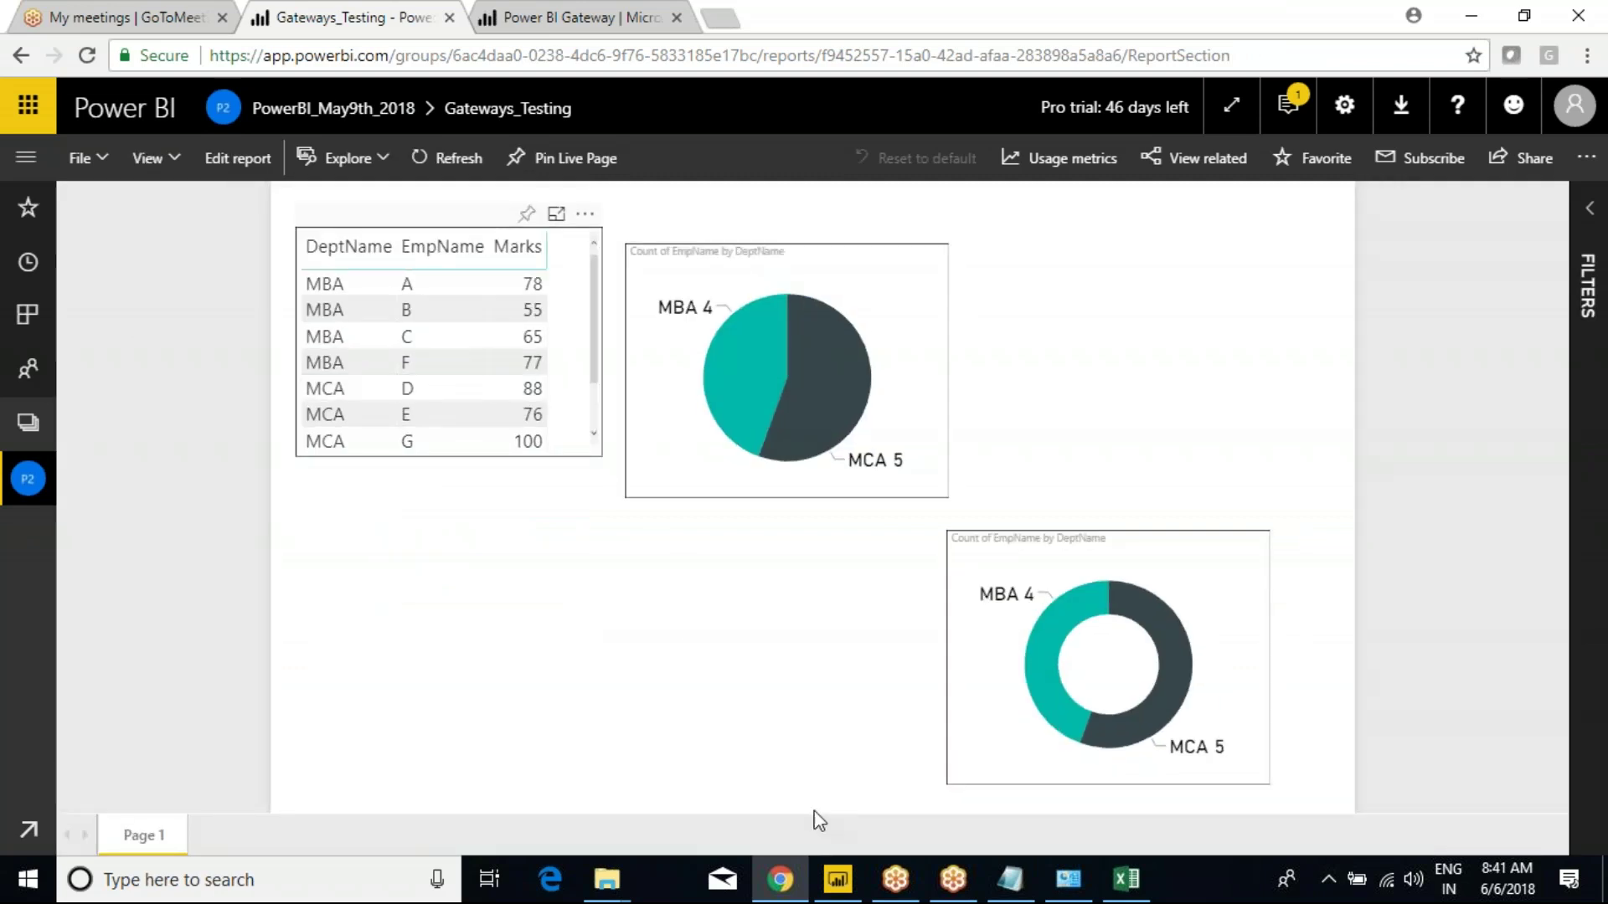
# Add the heading 'Try Tomorrow Before Coming' below the Added Data Source line in Class Notes.
pyautogui.click(1019, 886)
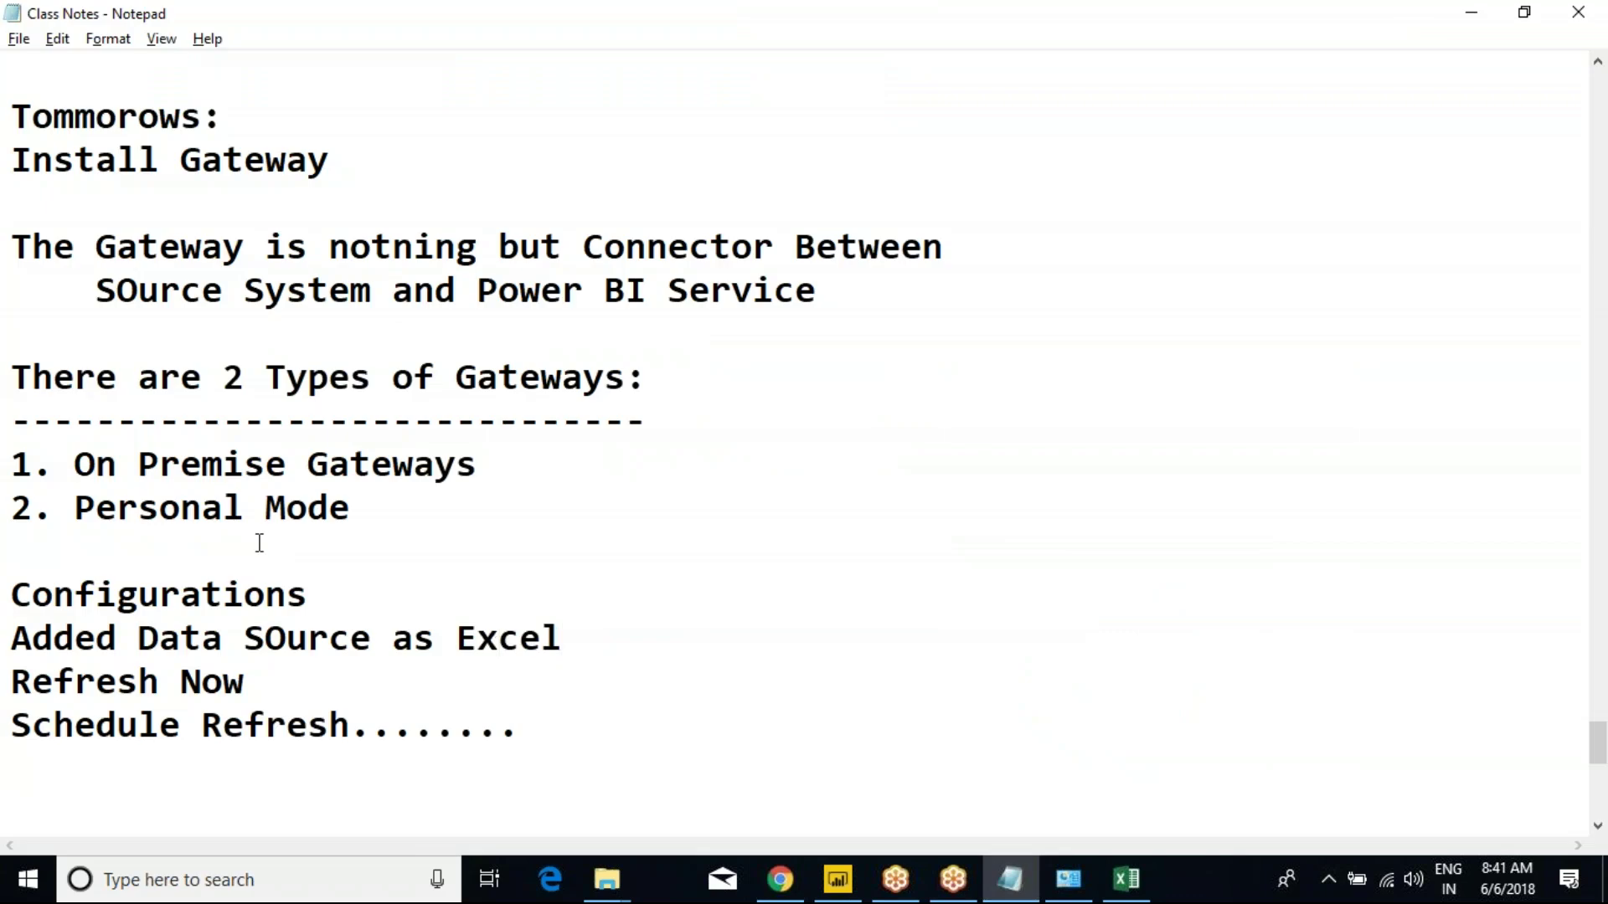
pyautogui.click(599, 636)
pyautogui.press('Return')
pyautogui.press('Return')
pyautogui.press('Return')
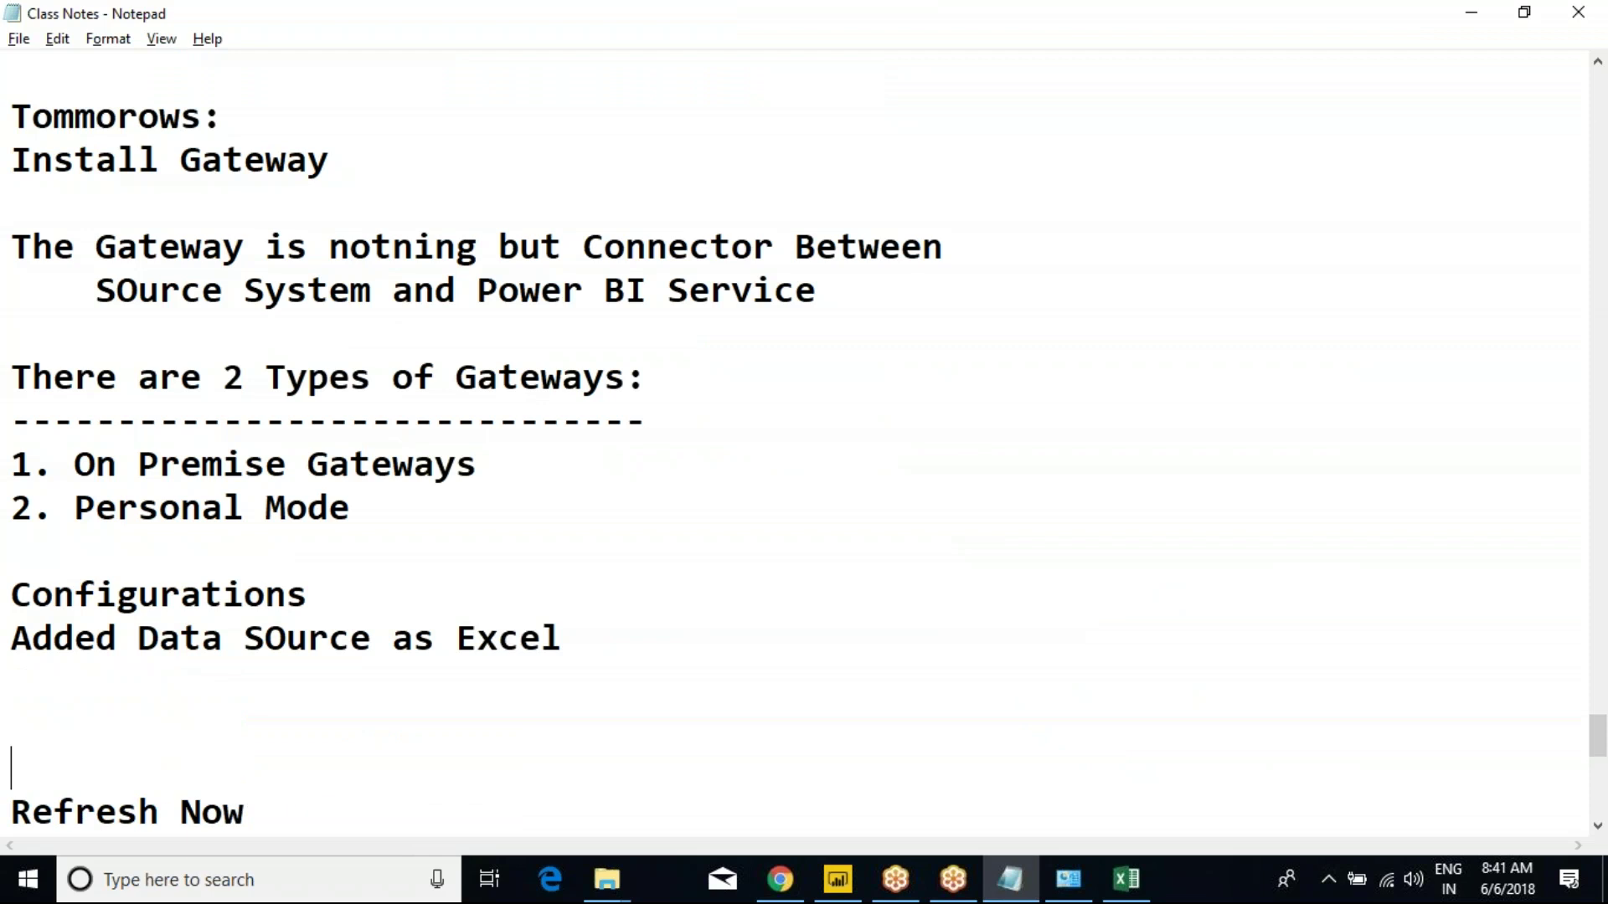
pyautogui.write('Try To')
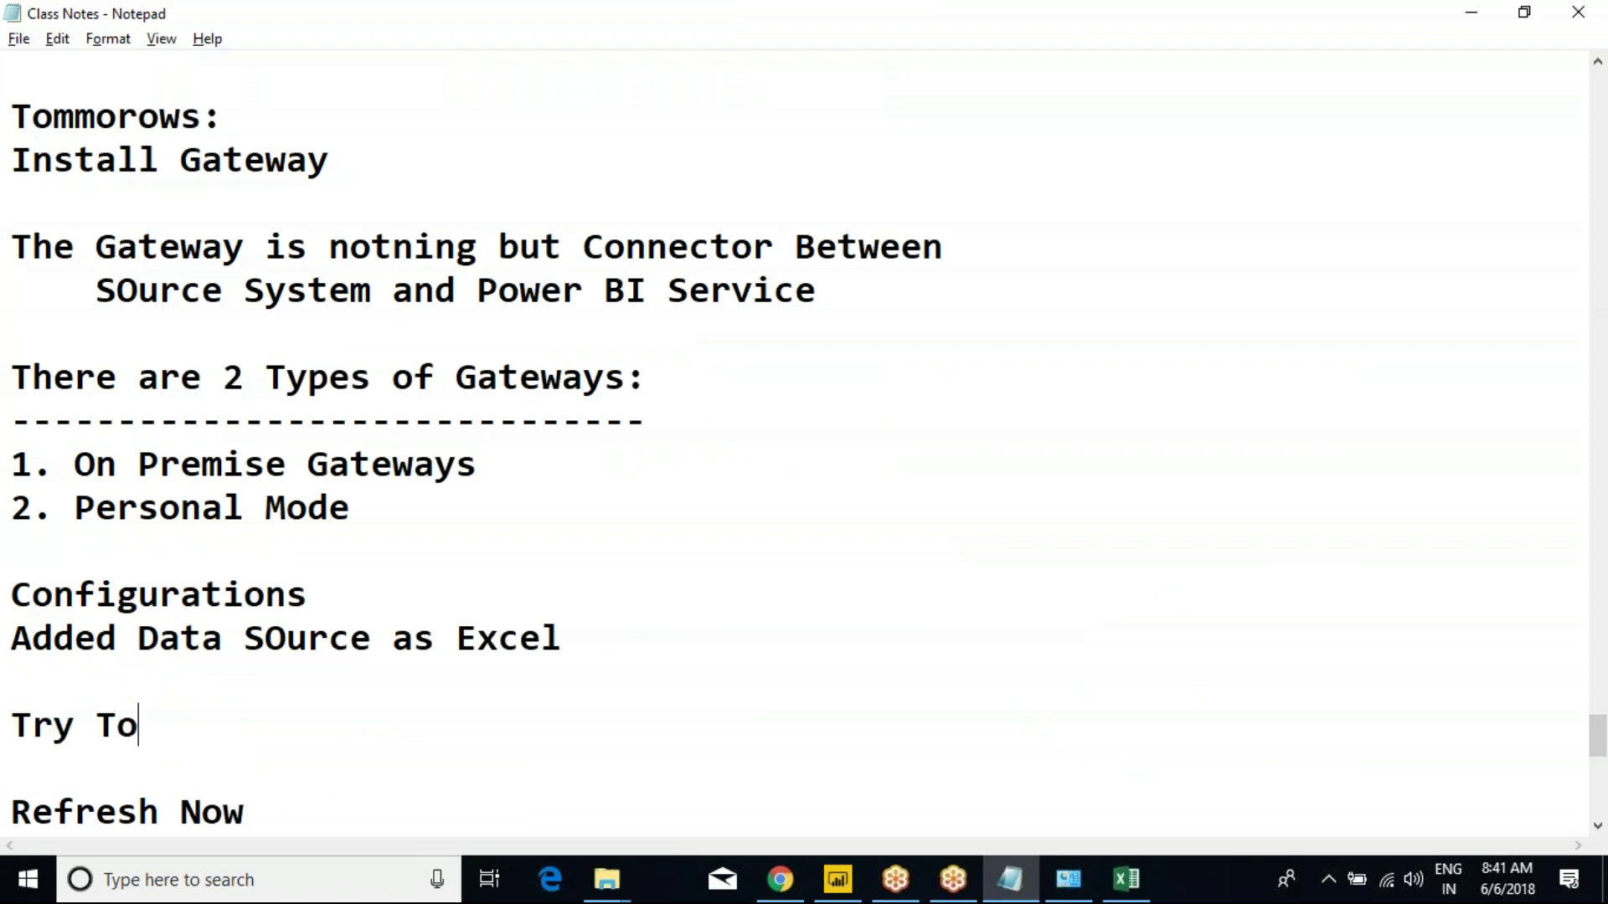
pyautogui.write('morrow Be')
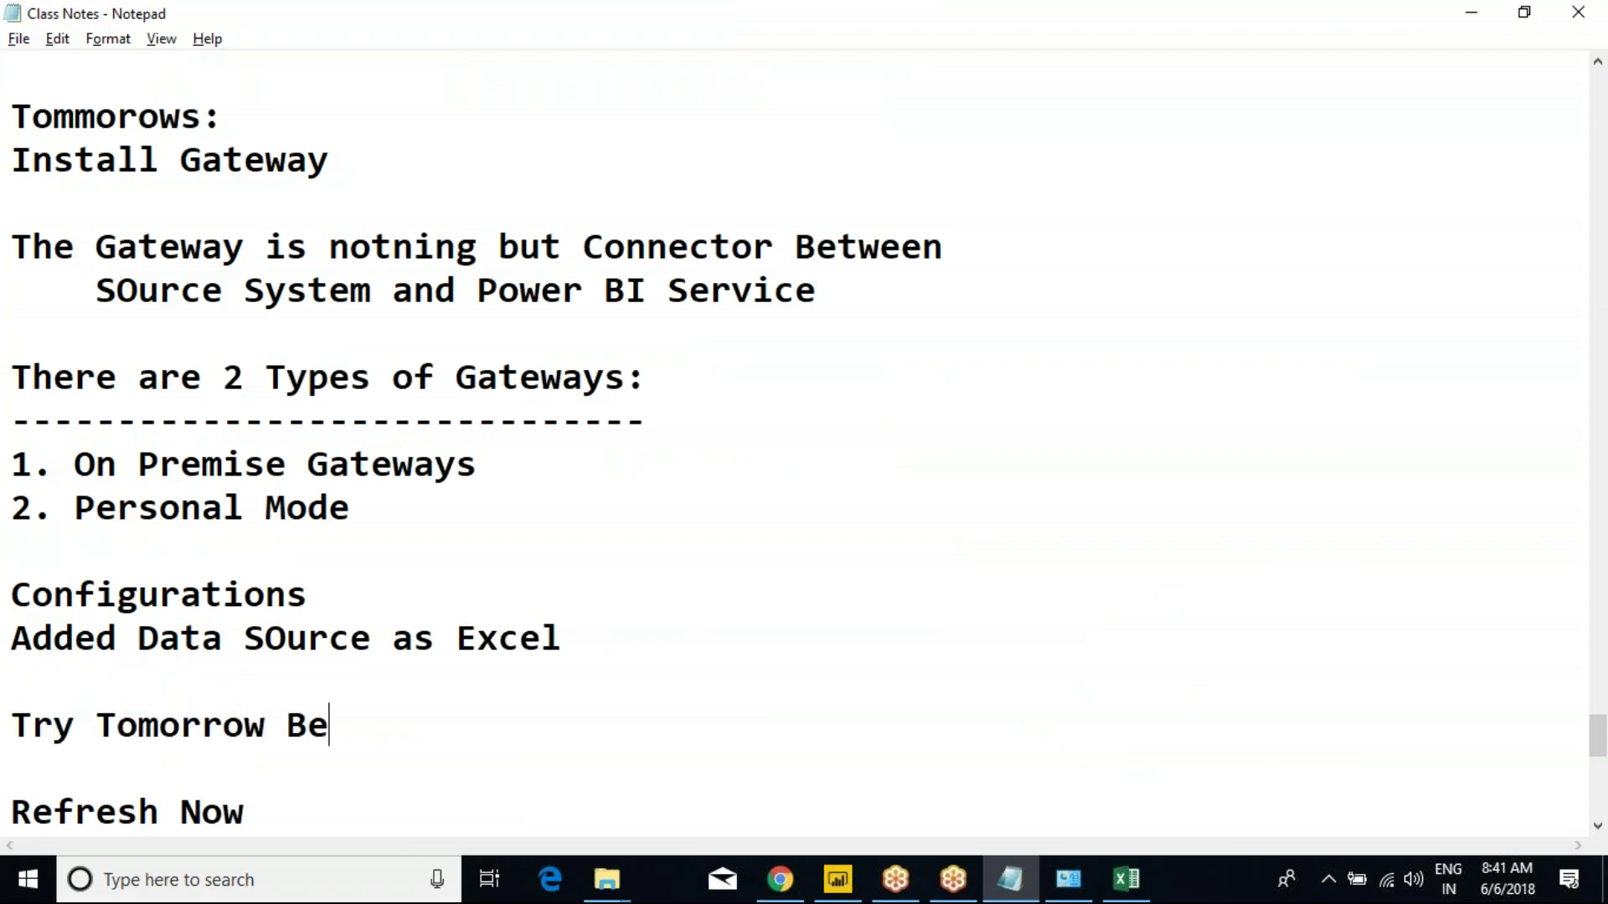
pyautogui.write('fore Coming')
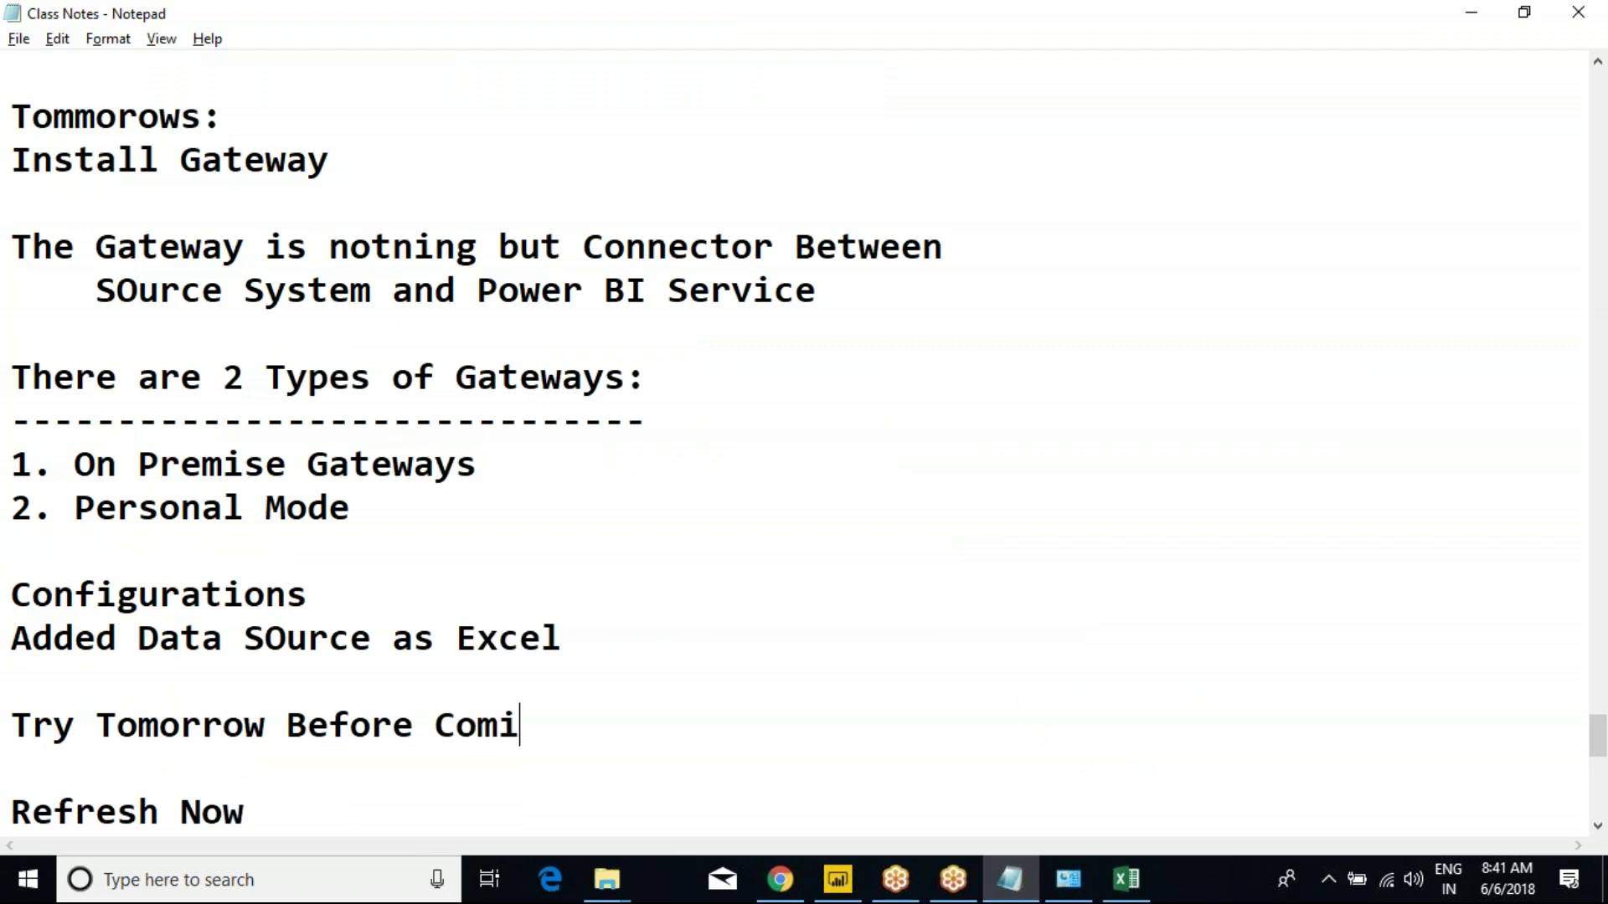
# In Power BI Desktop, pick Excel from the Get Data list, then cancel the file dialog.
pyautogui.hotkey('alt', 'Tab')
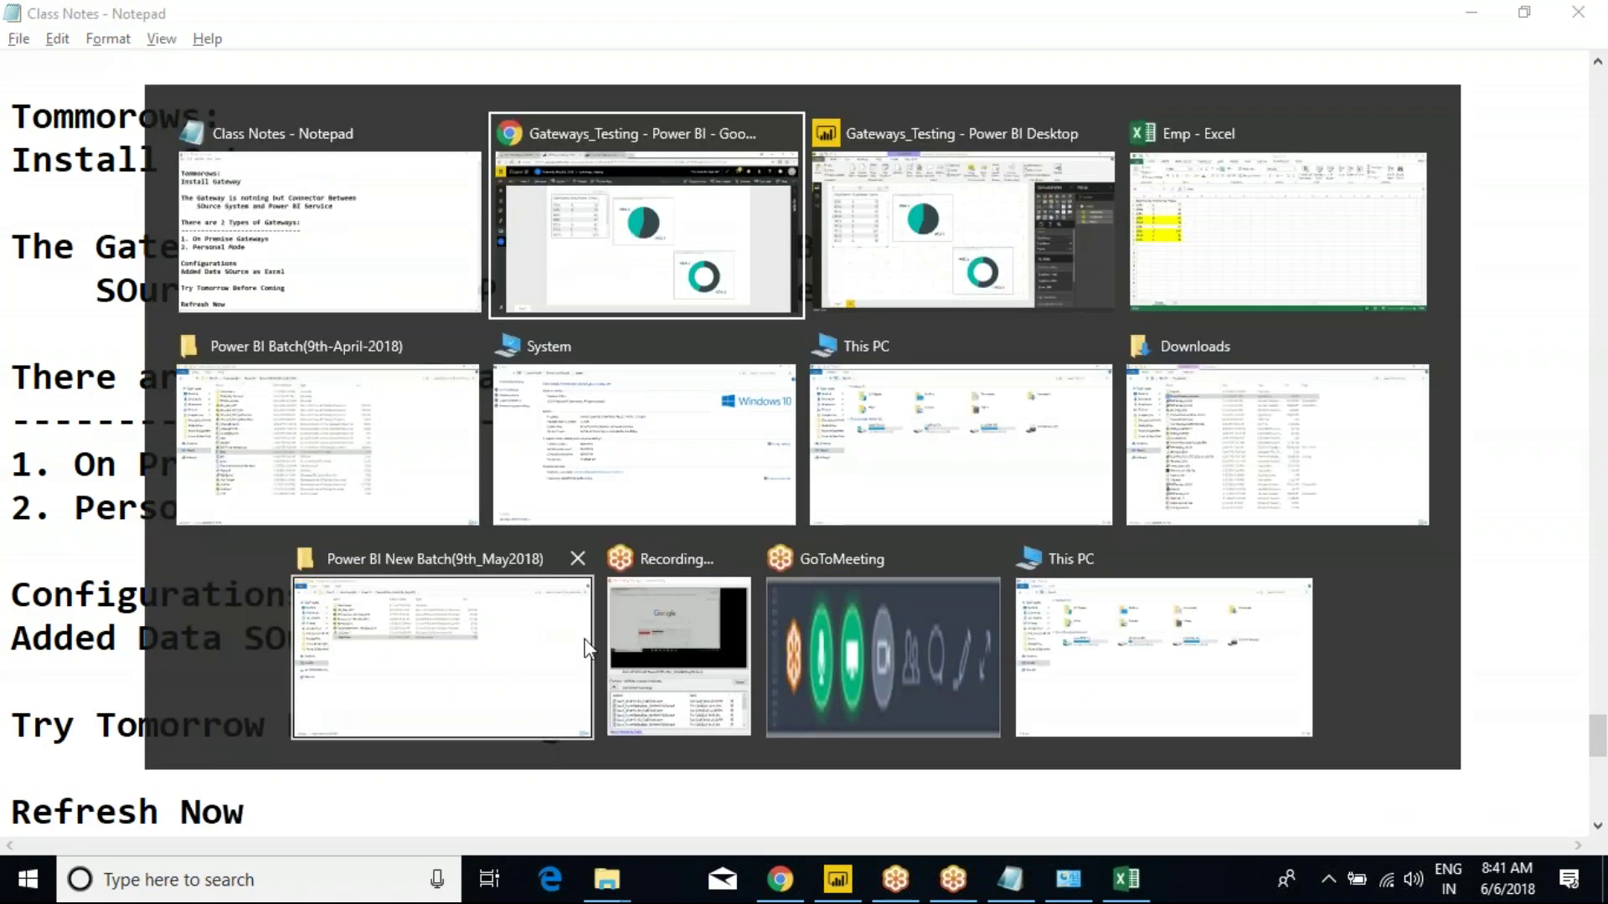
pyautogui.hotkey('alt', 'Tab')
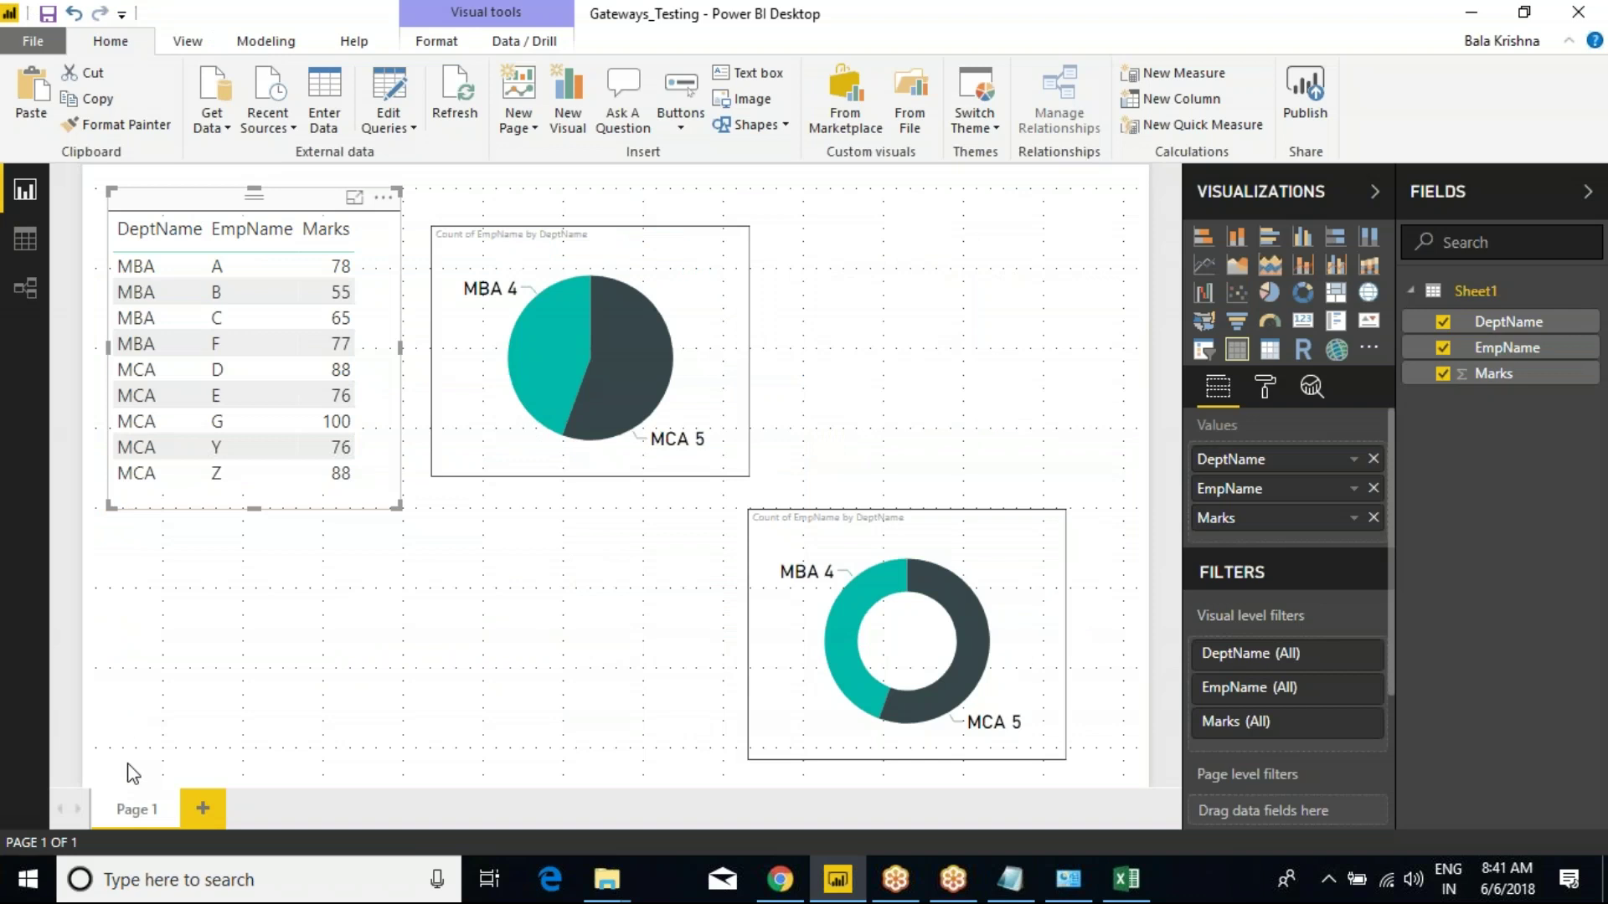
pyautogui.click(213, 120)
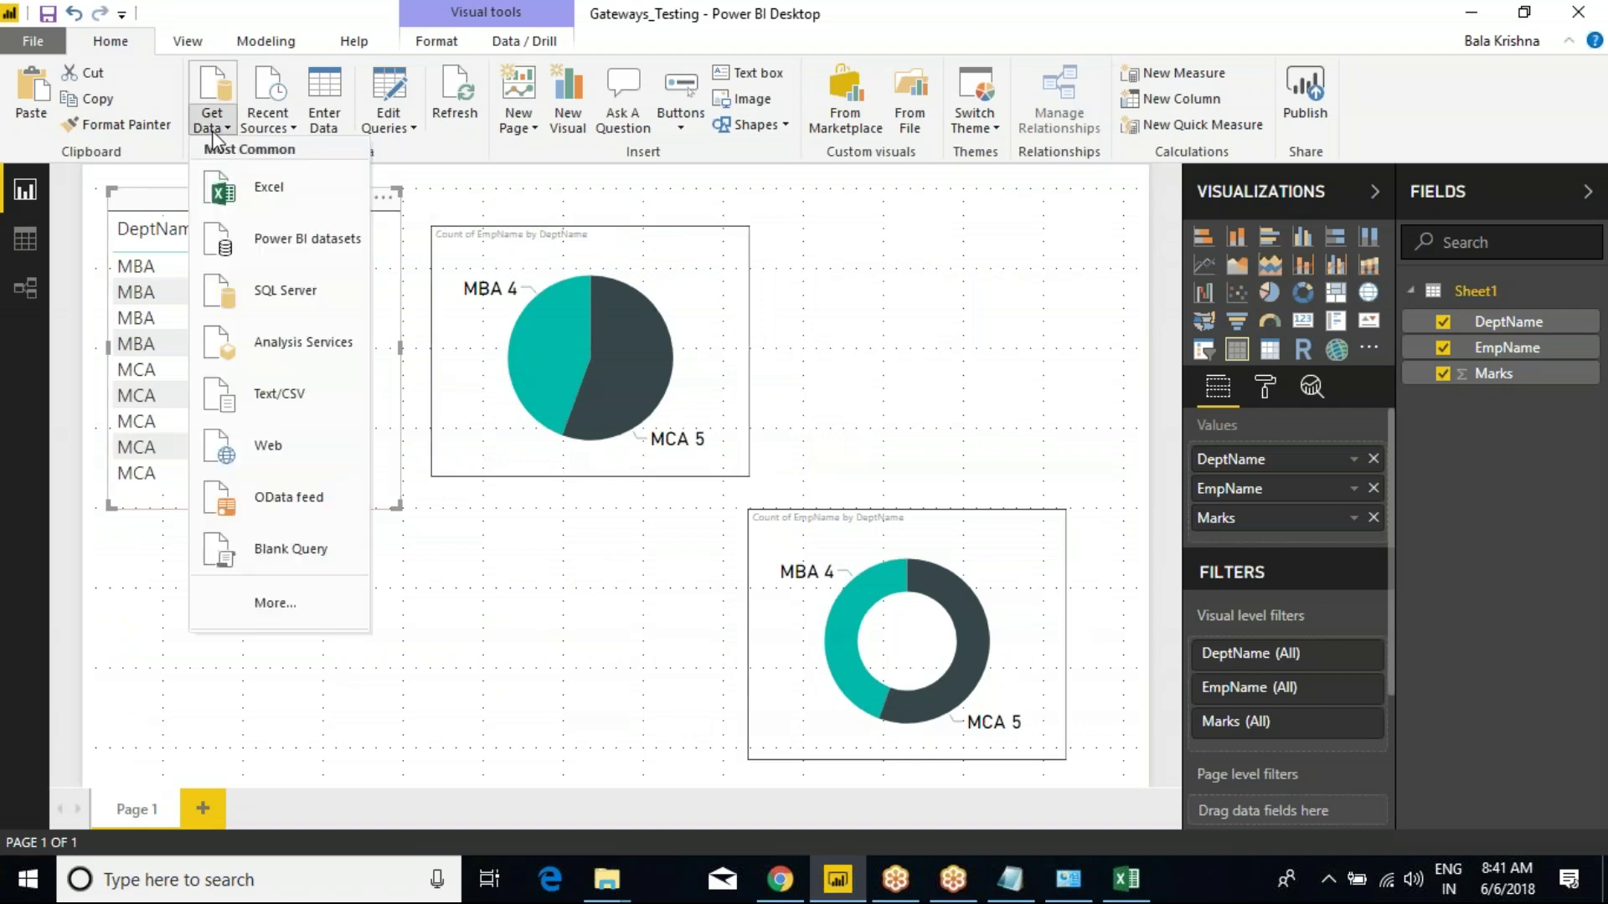
pyautogui.click(259, 201)
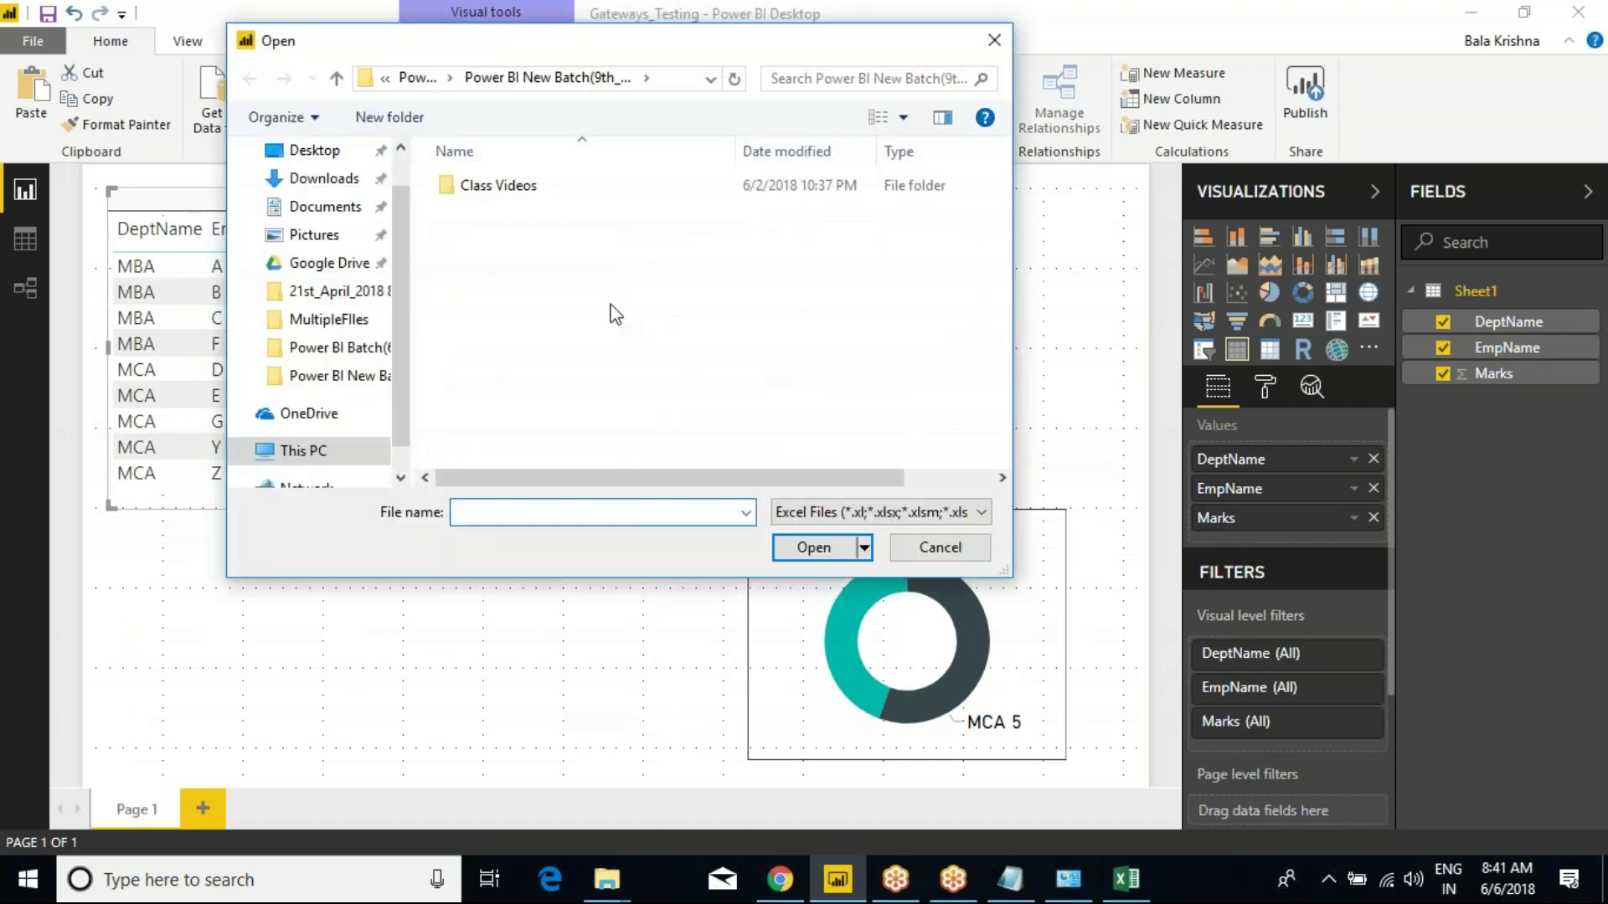
pyautogui.click(939, 553)
pyautogui.click(1010, 879)
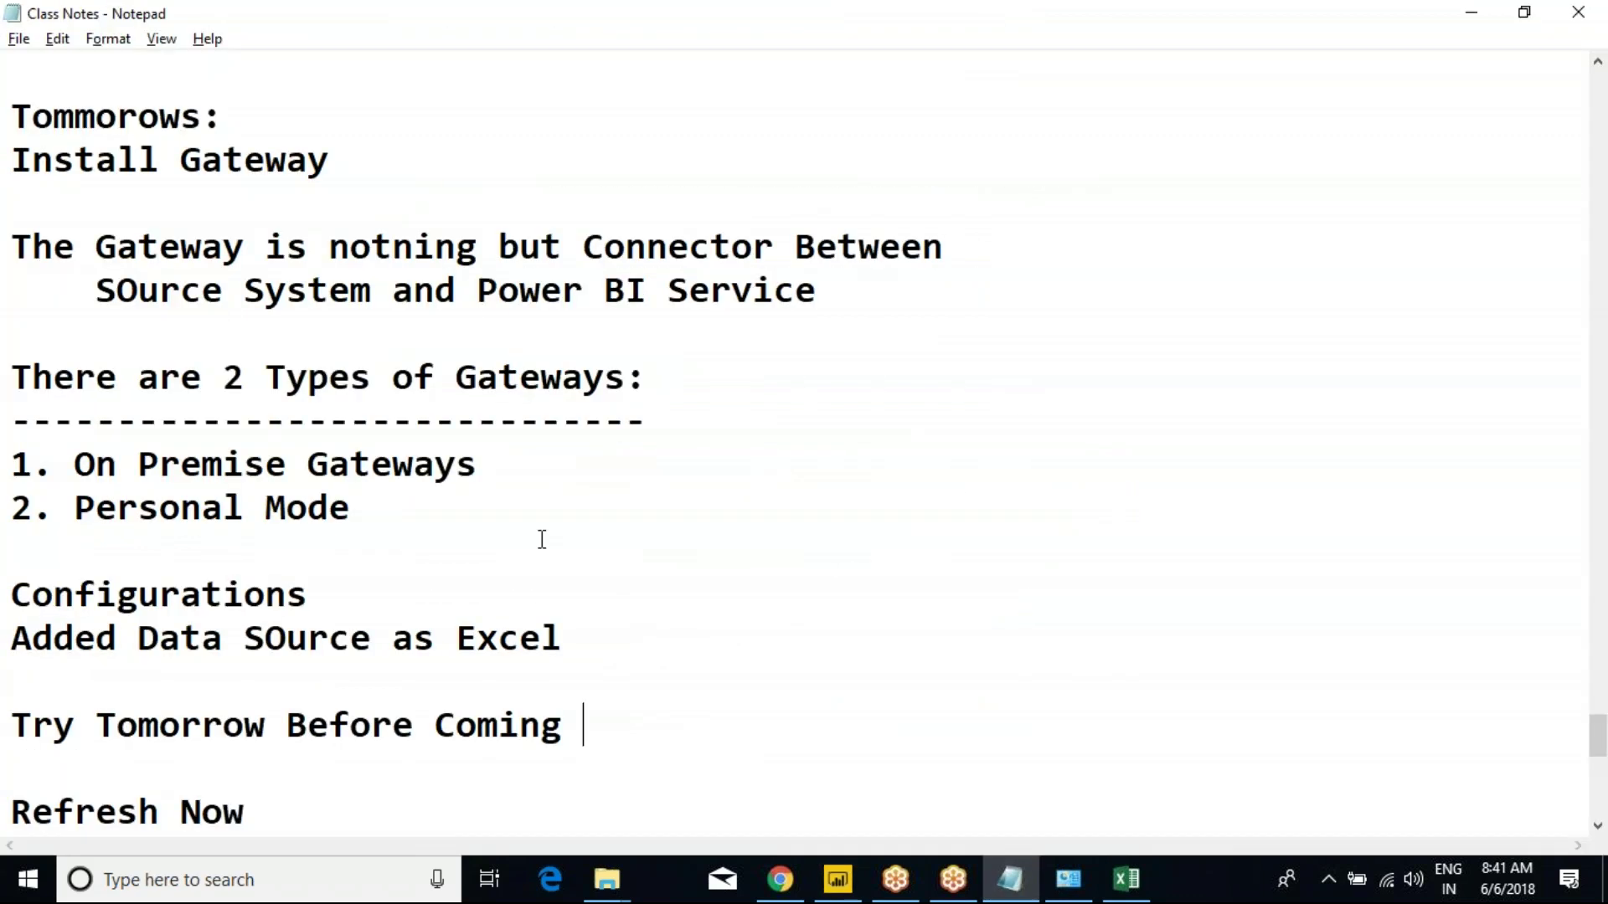
# Write 'My Report Is using 2 Excel file', '1 excel --> Pie Chart' and '2 Excel --> Bar Chart' on new lines.
pyautogui.scroll(-1, 633, 665)
pyautogui.press('Return')
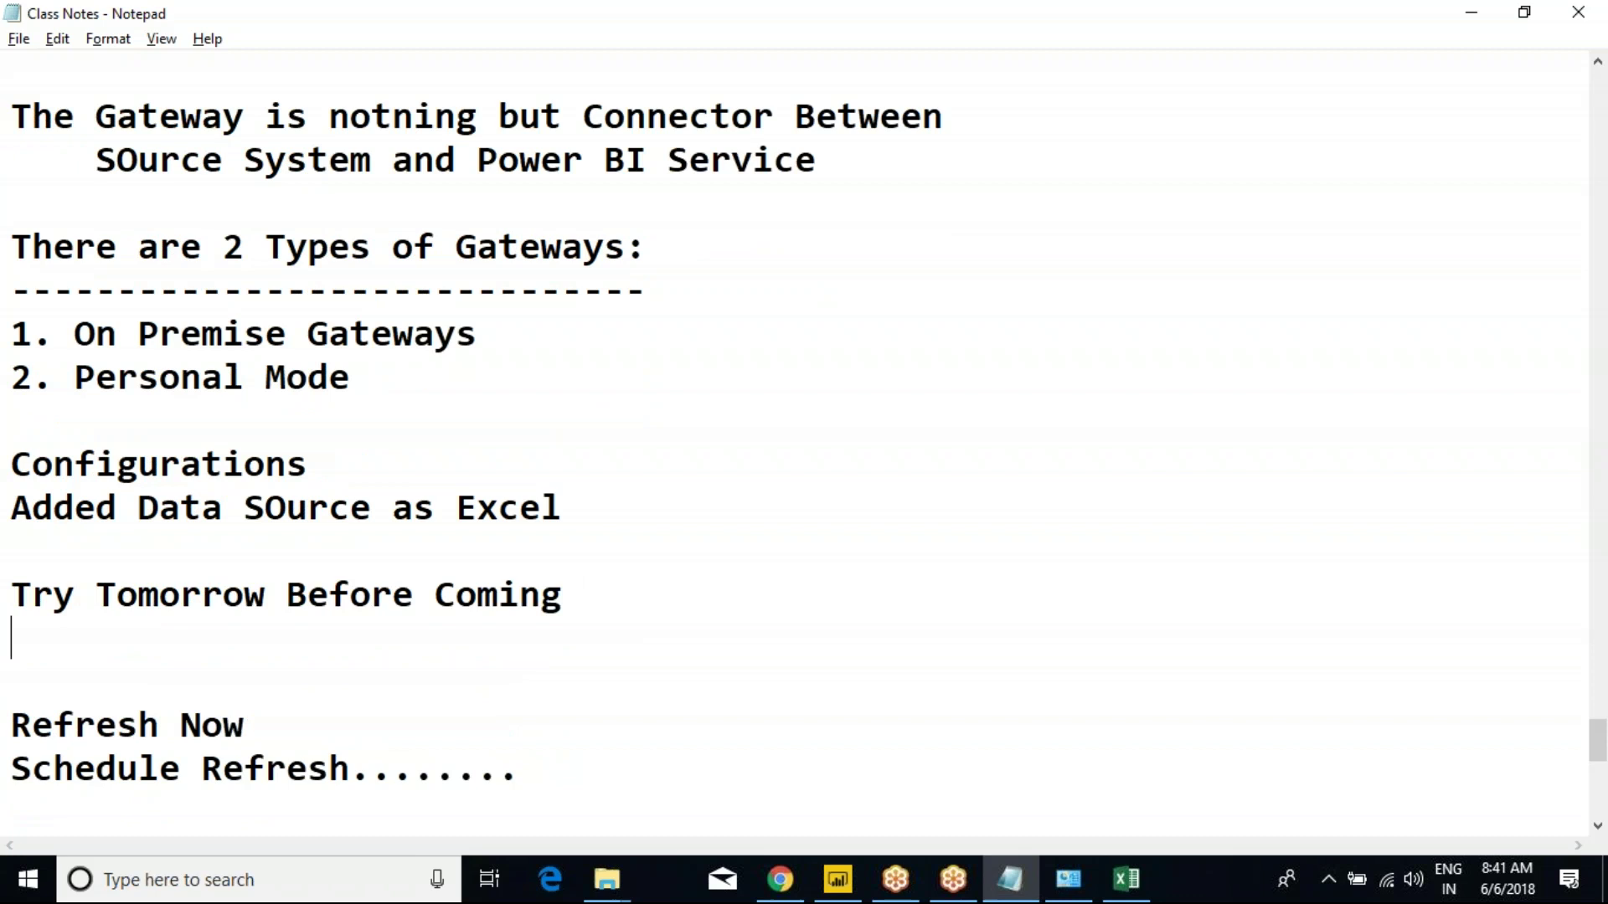
pyautogui.write('My Repor')
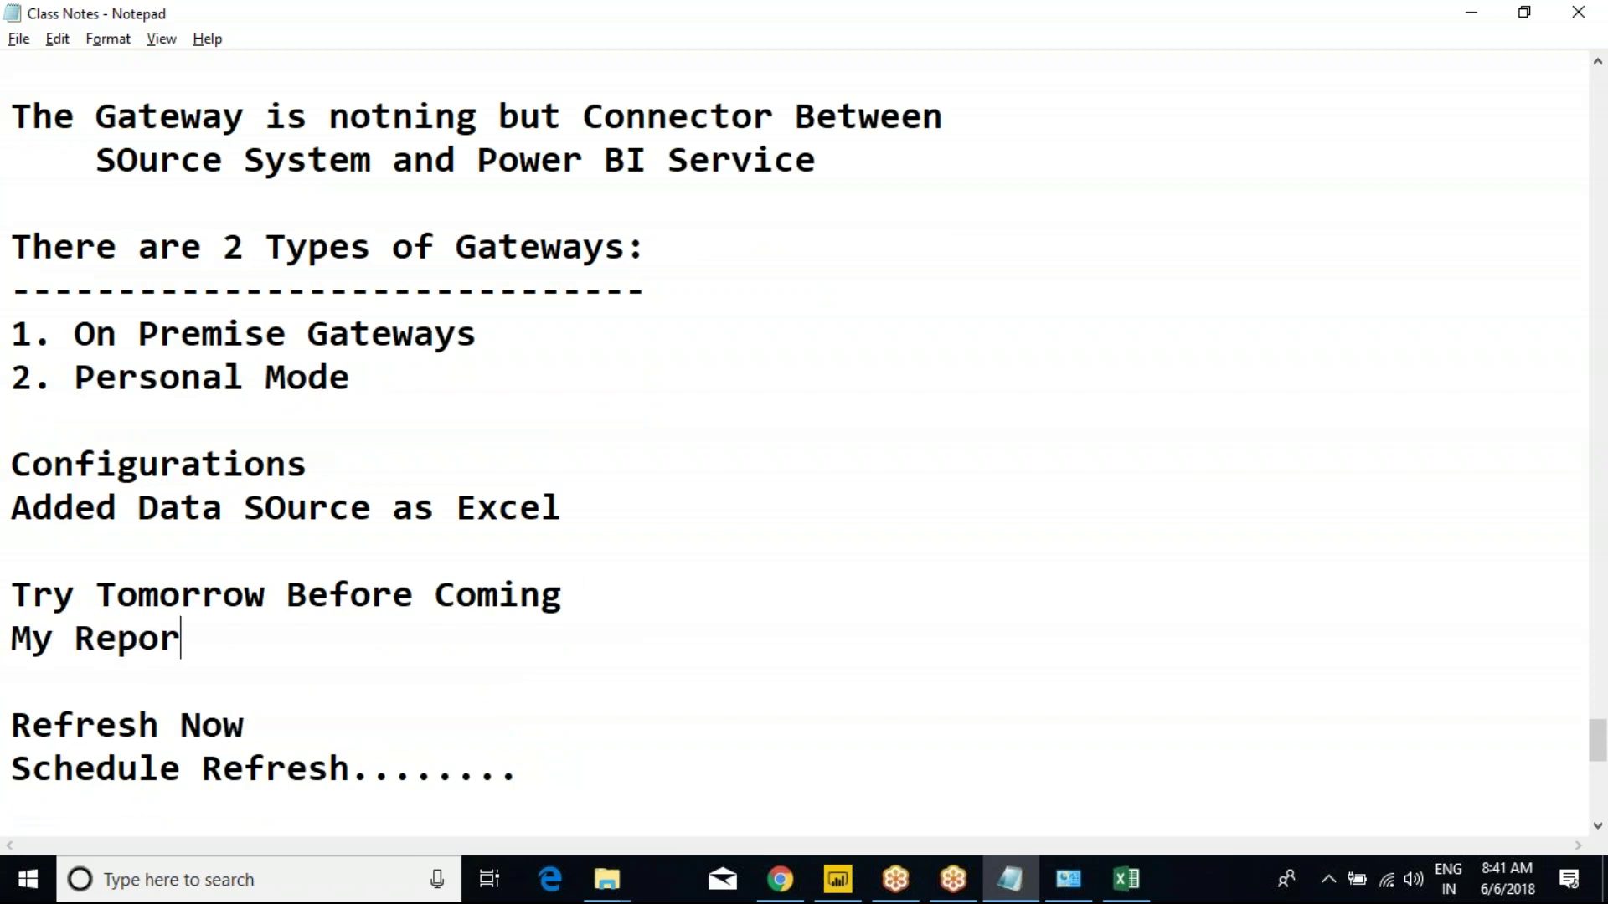
pyautogui.write('t Is us')
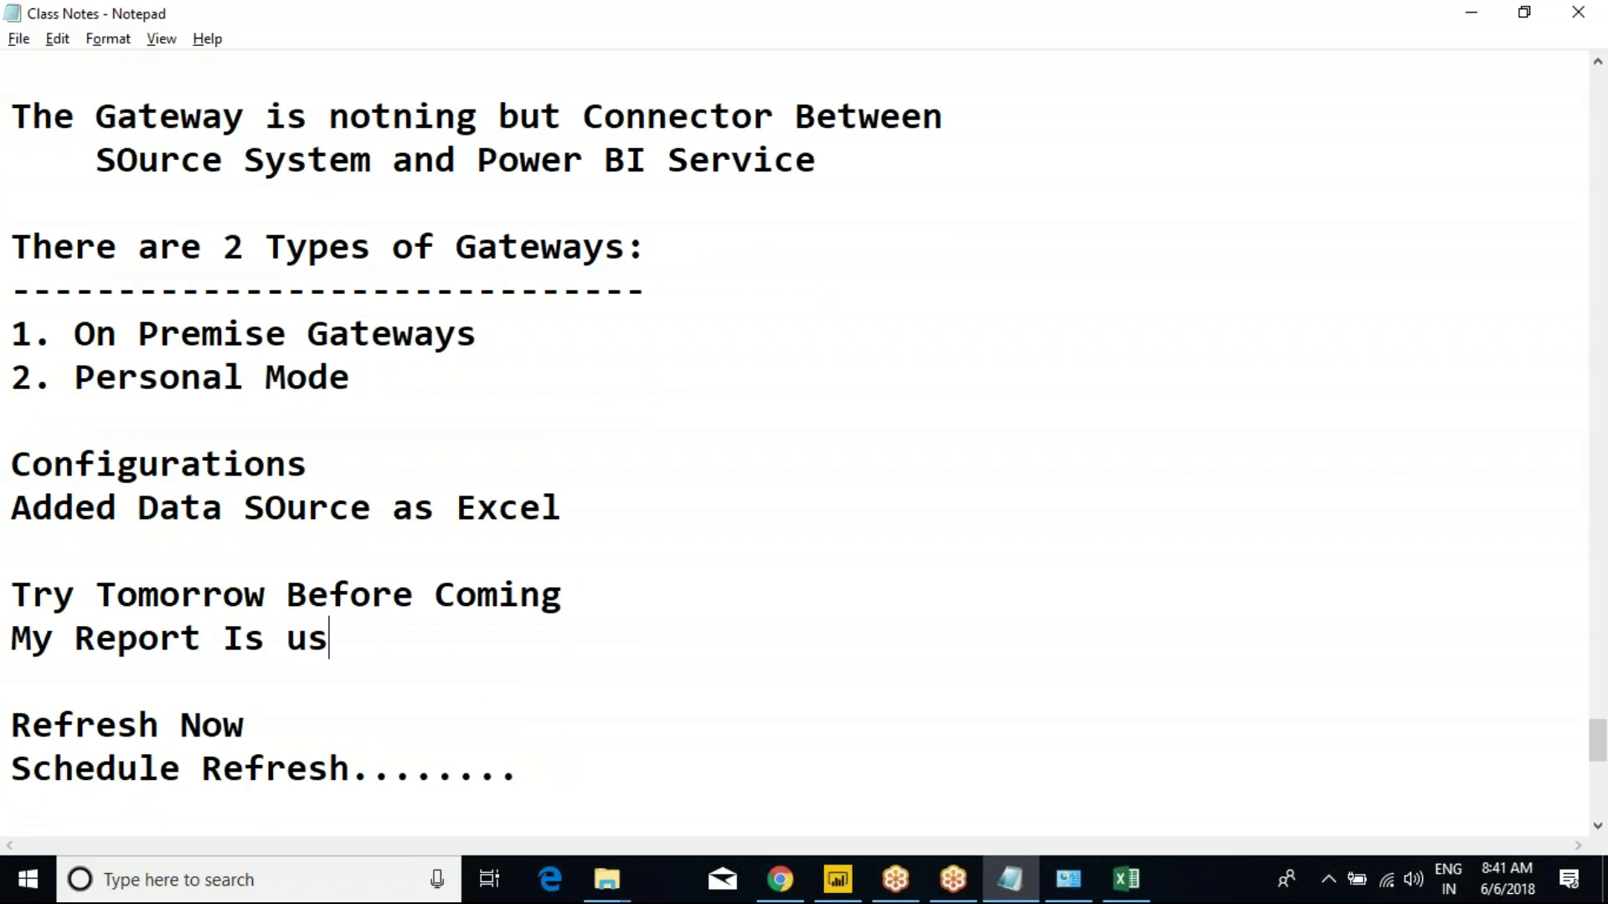
pyautogui.write('ing 2 ')
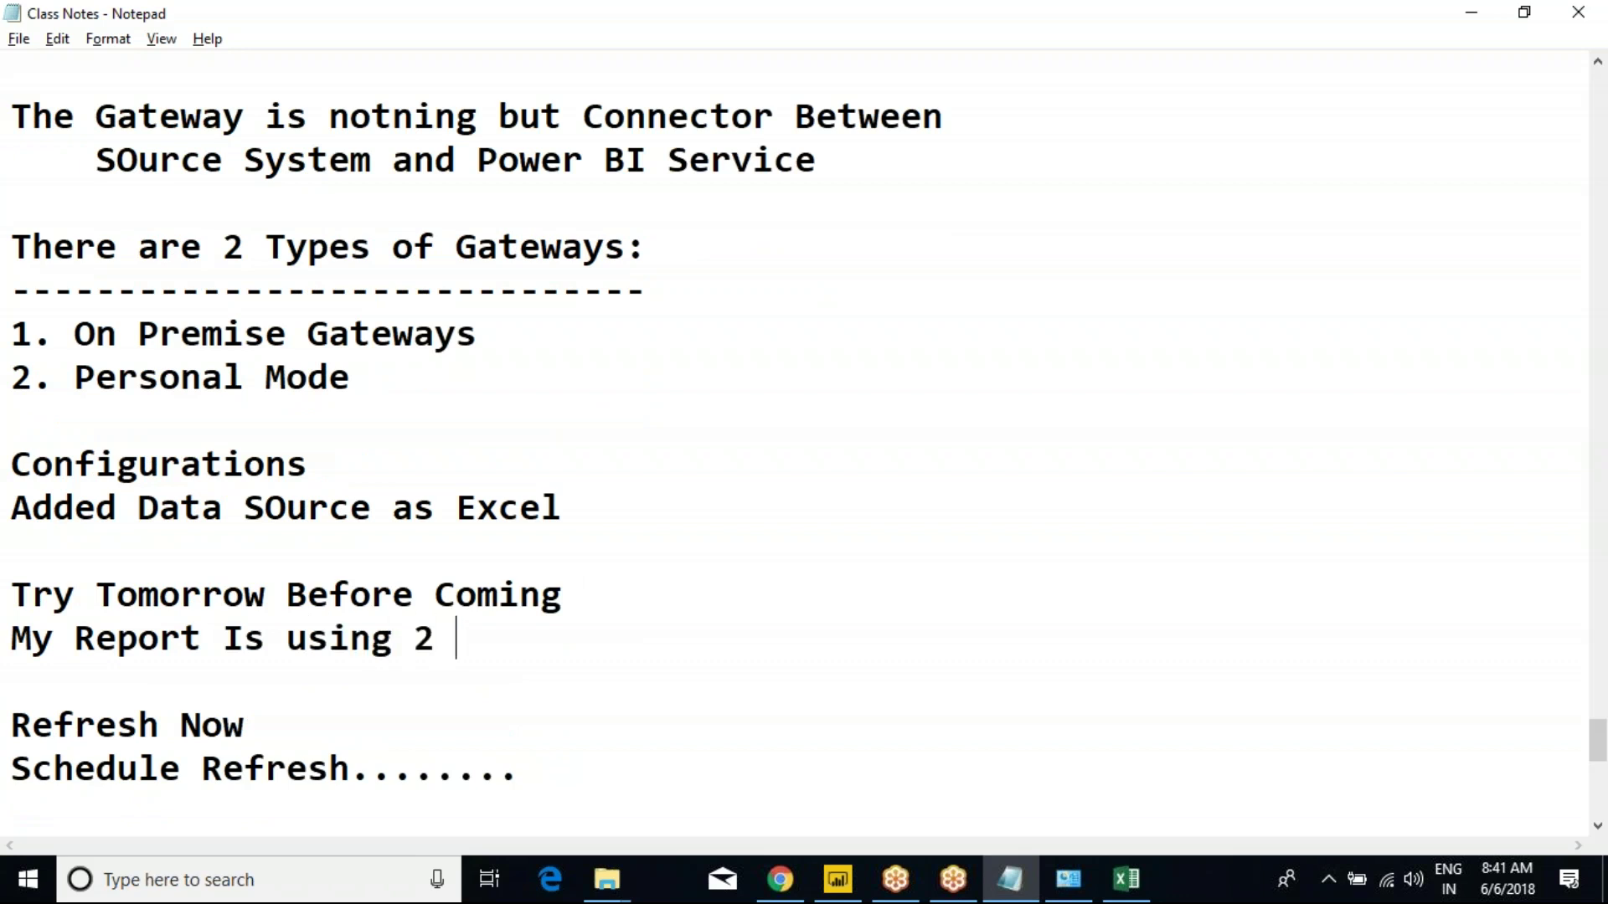
pyautogui.write('Excel f')
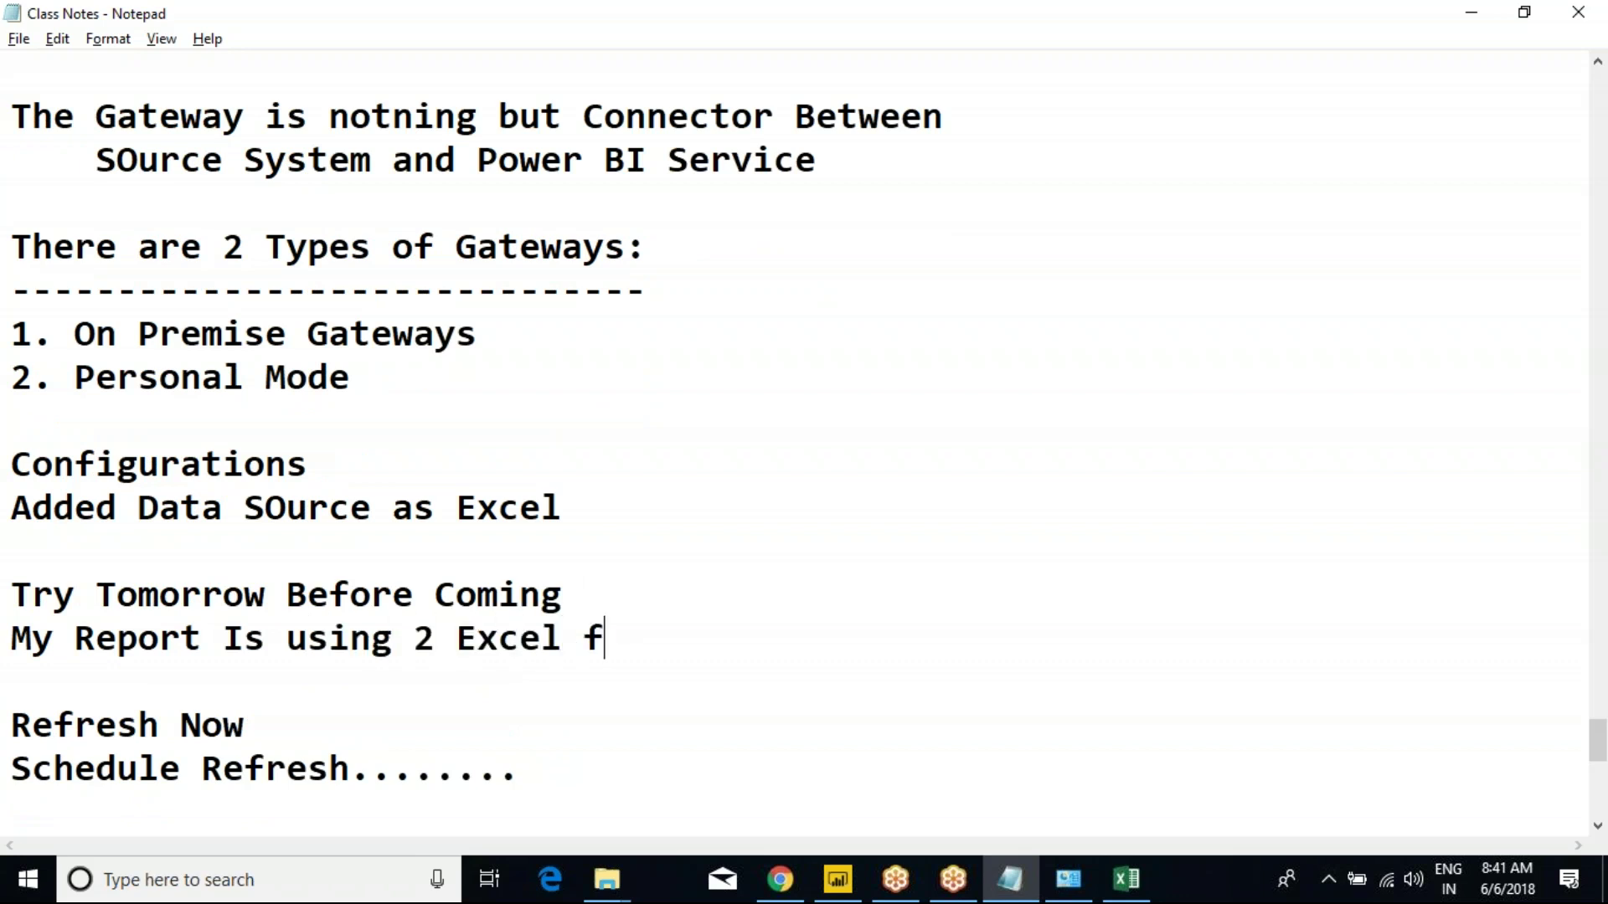
pyautogui.write('ile')
pyautogui.press('Return')
pyautogui.write('1 excel --> Pie Chart')
pyautogui.press('Return')
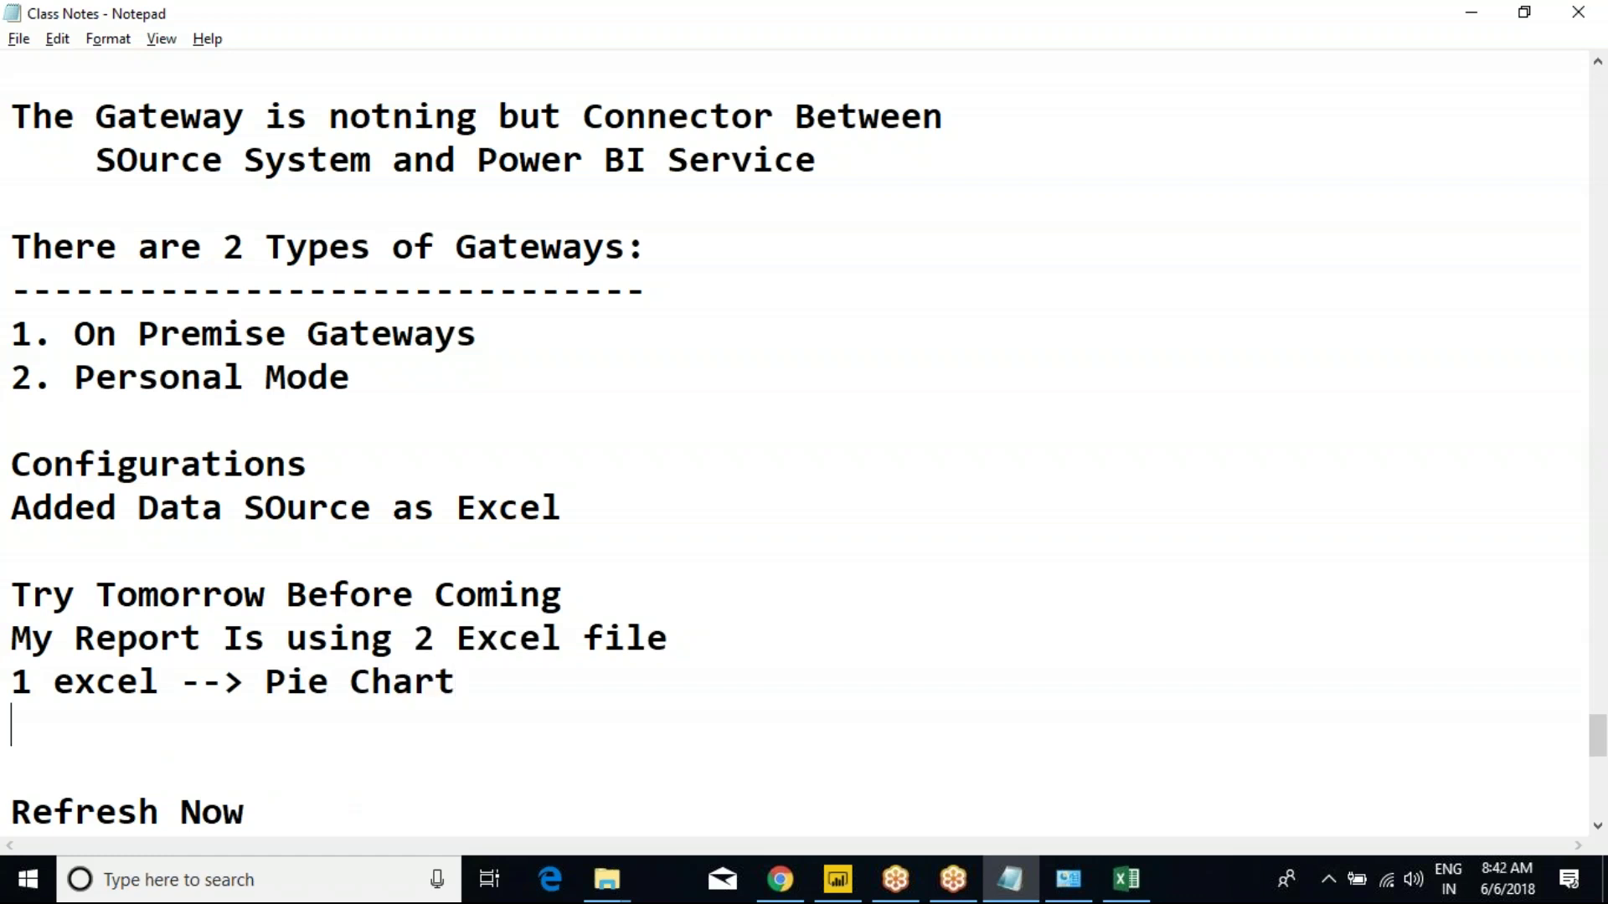
pyautogui.write('2 Excel -->')
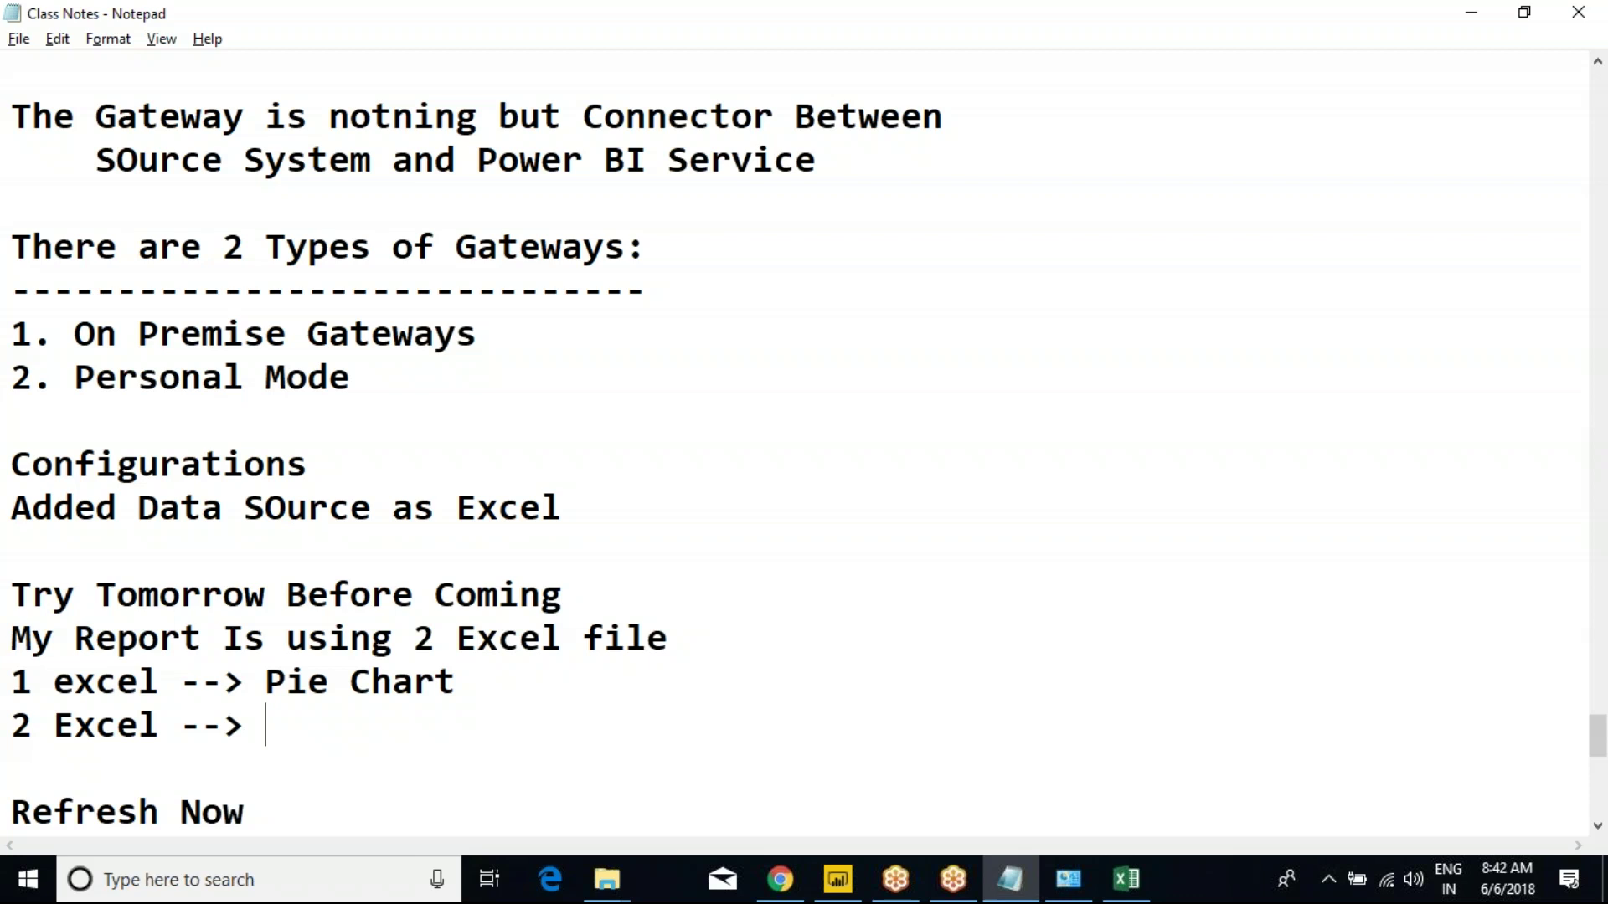
pyautogui.write(' Bar Chart')
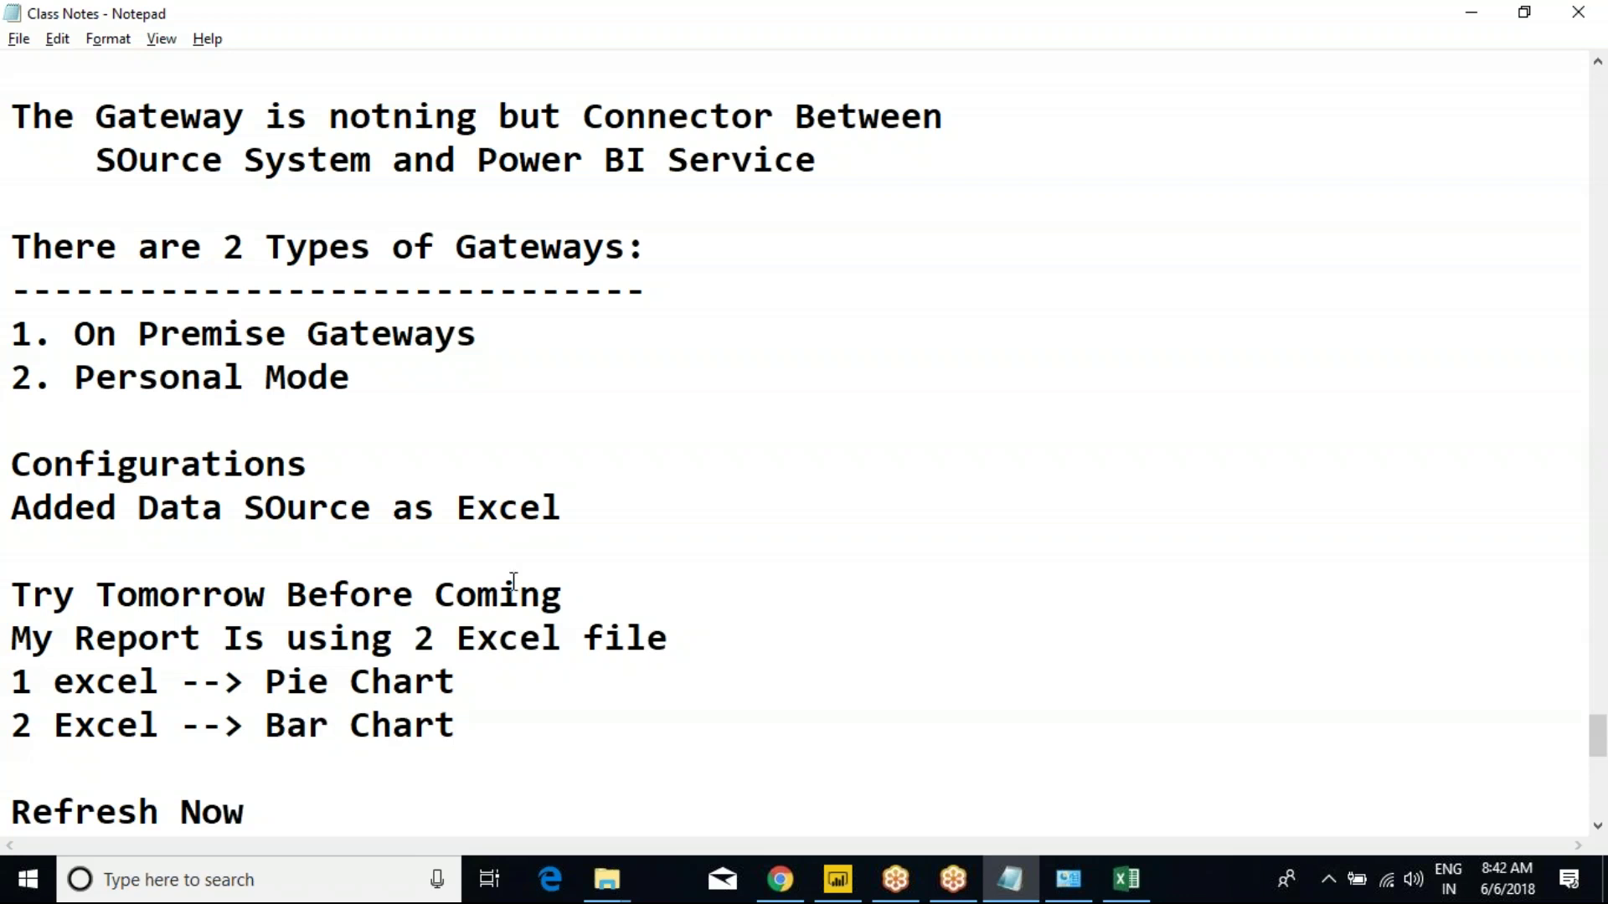
pyautogui.moveTo(488, 680); pyautogui.dragTo(116, 682)
pyautogui.click(12, 681)
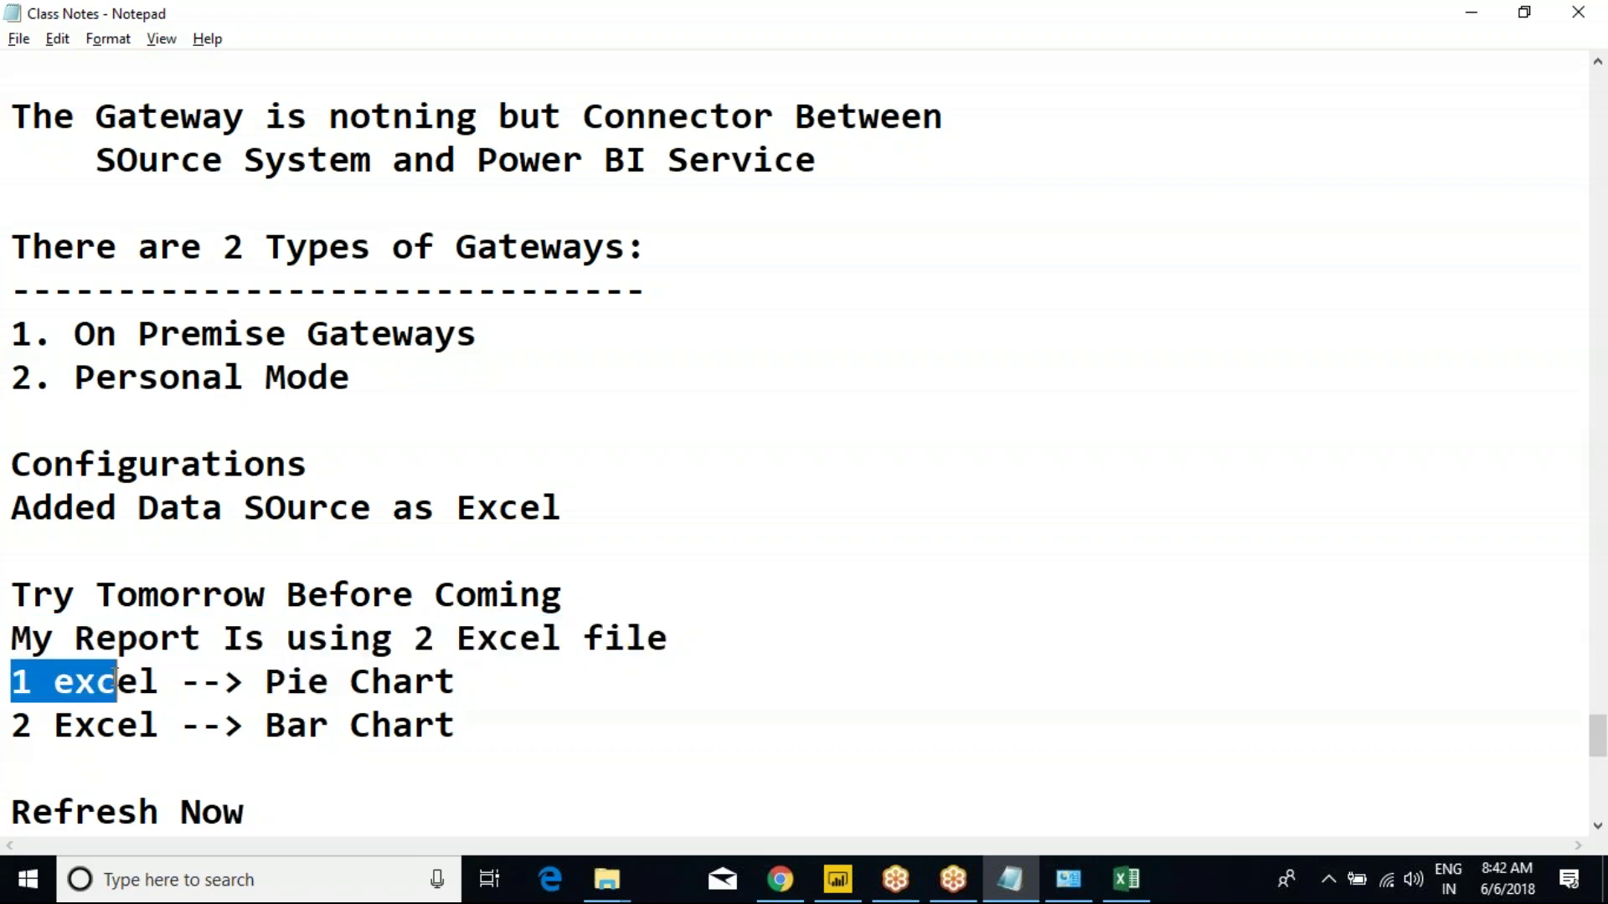
pyautogui.moveTo(287, 681); pyautogui.dragTo(11, 601)
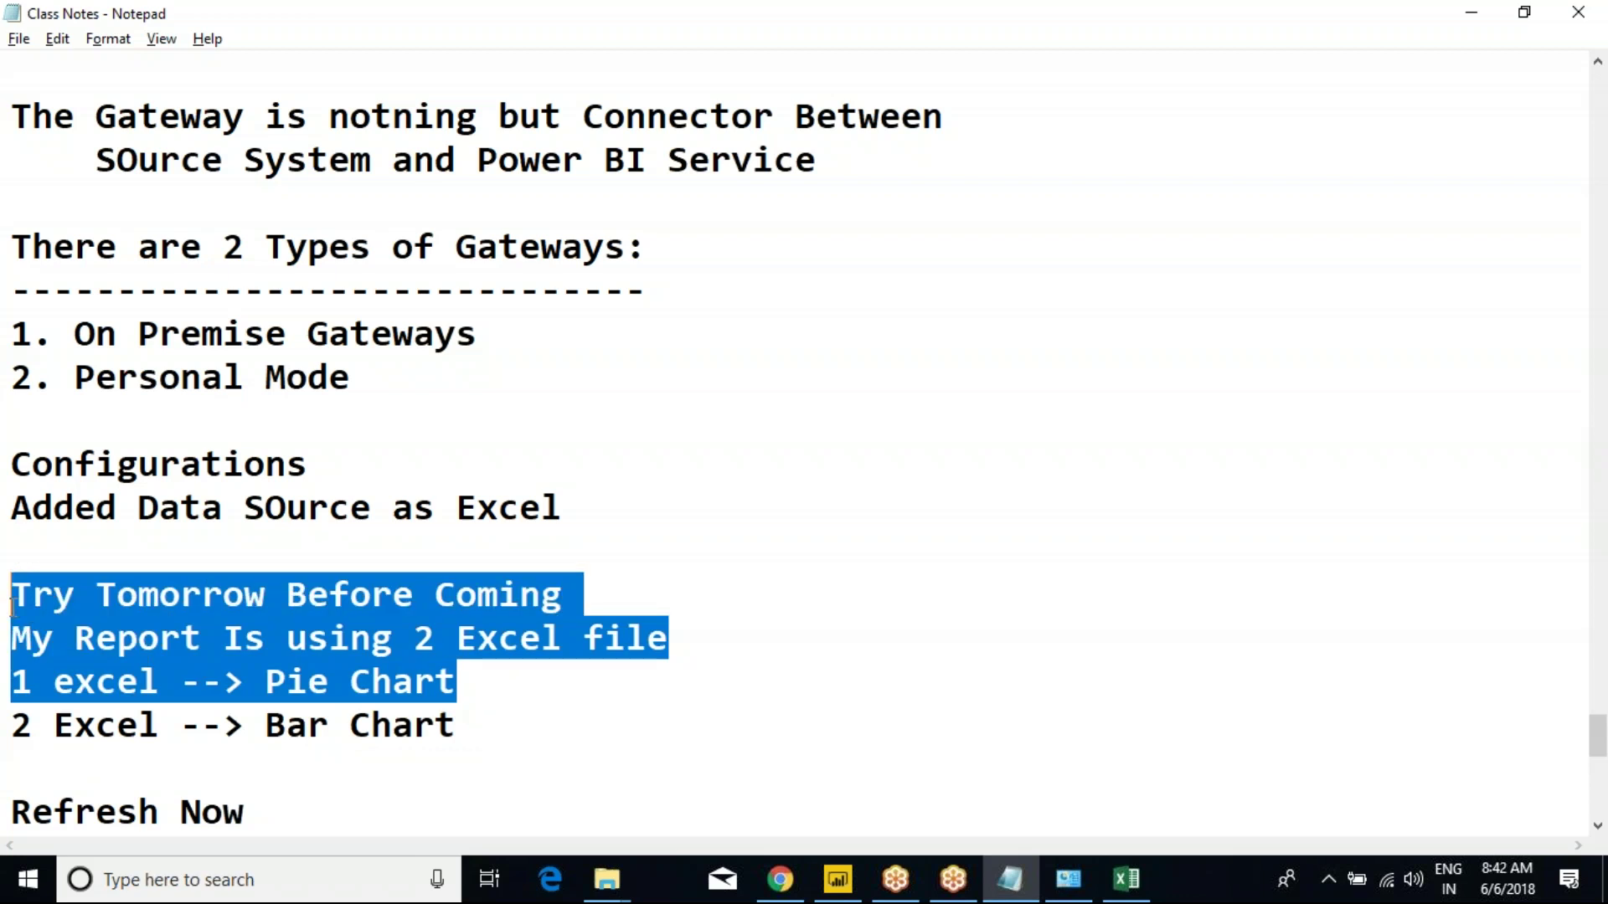
# Add a blank Page 2 in Power BI Desktop, go back to Page 1, and bring the browser report forward.
pyautogui.hotkey('alt', 'Tab')
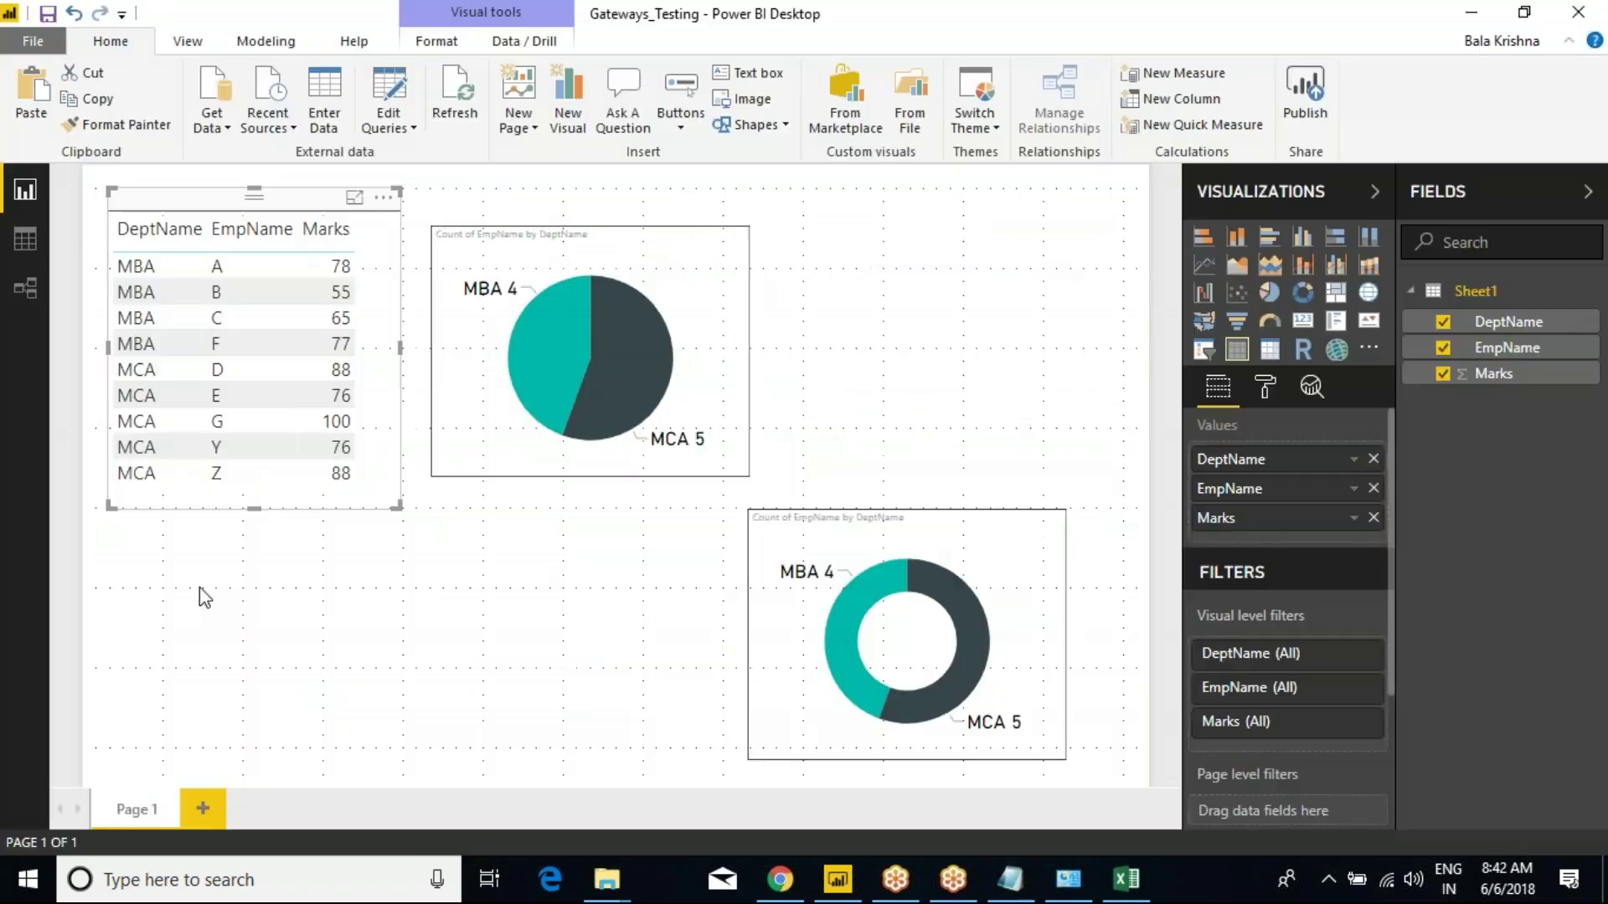
pyautogui.click(202, 804)
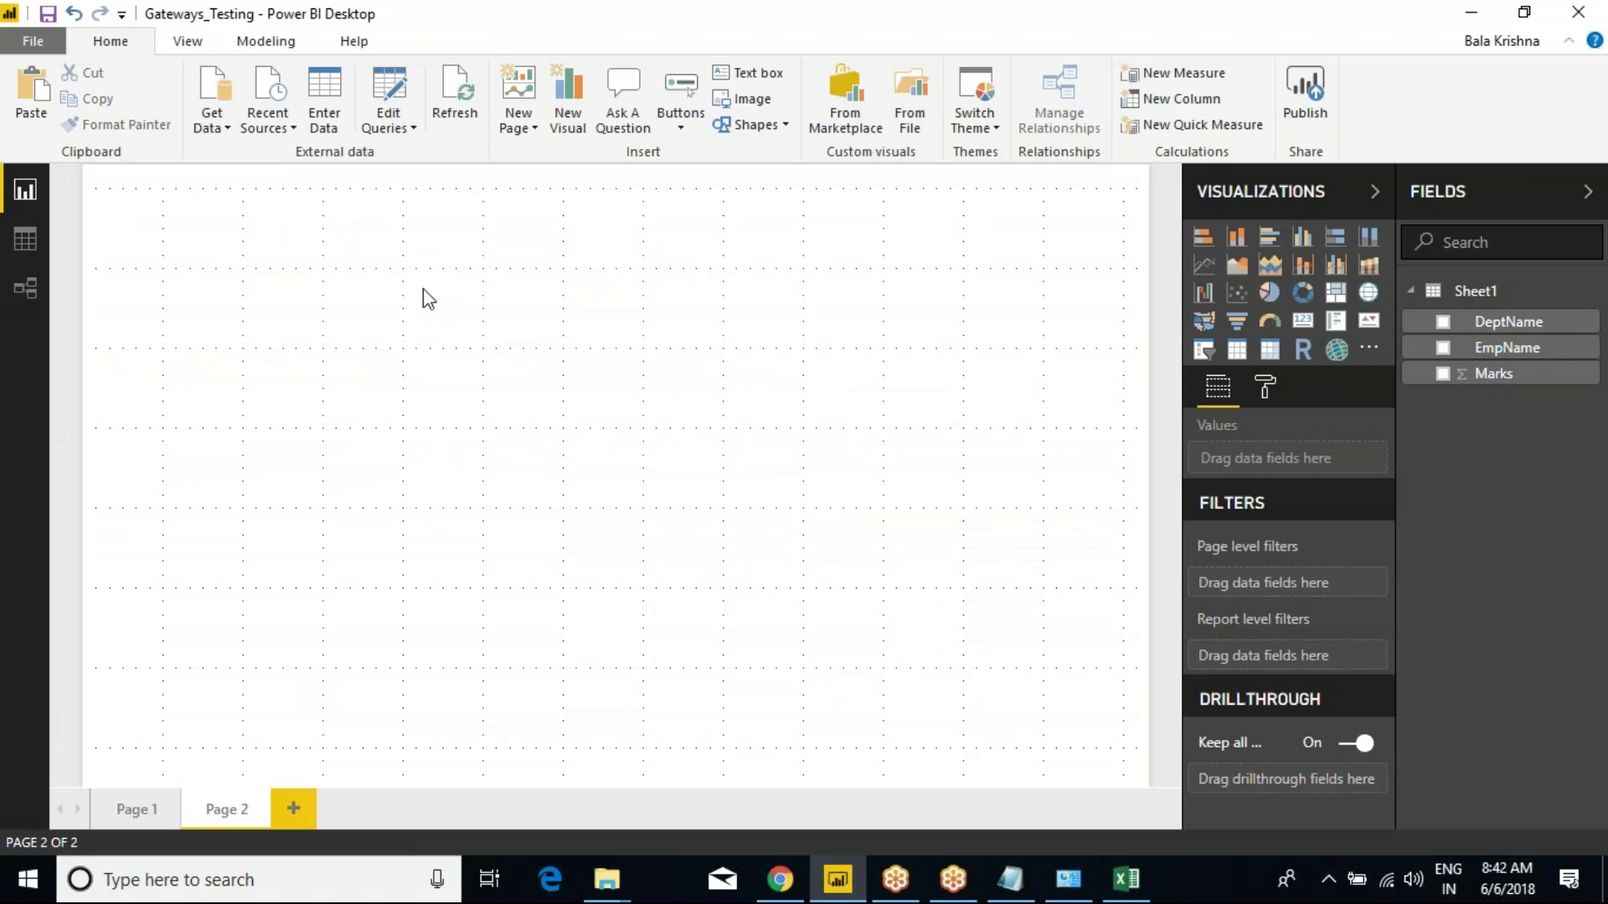
pyautogui.click(135, 809)
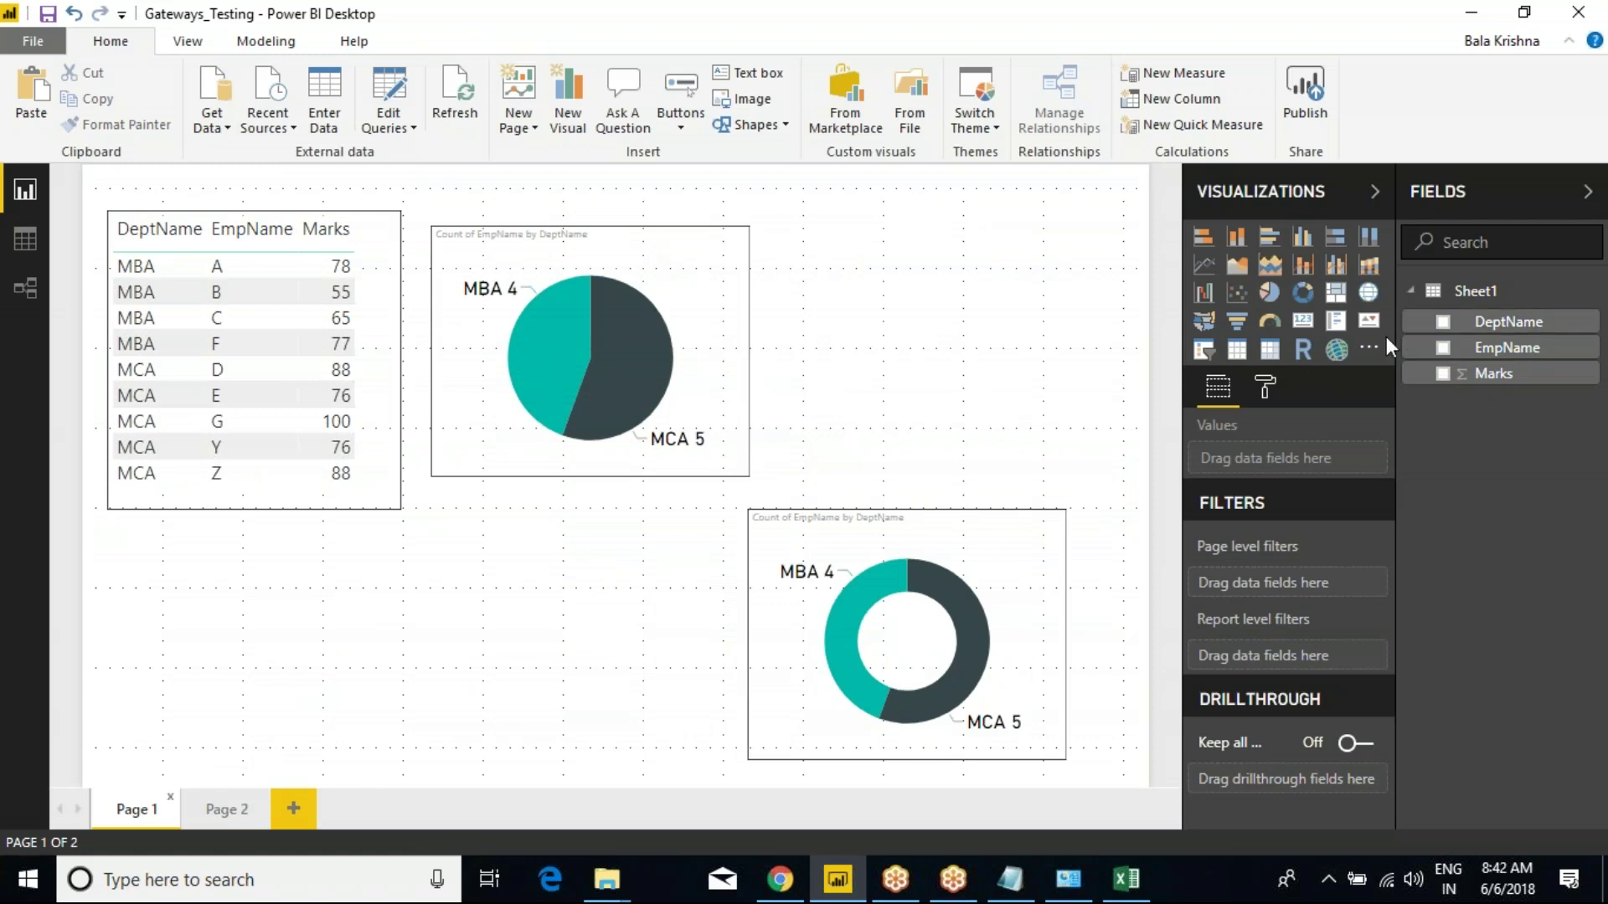
pyautogui.hotkey('alt', 'Tab')
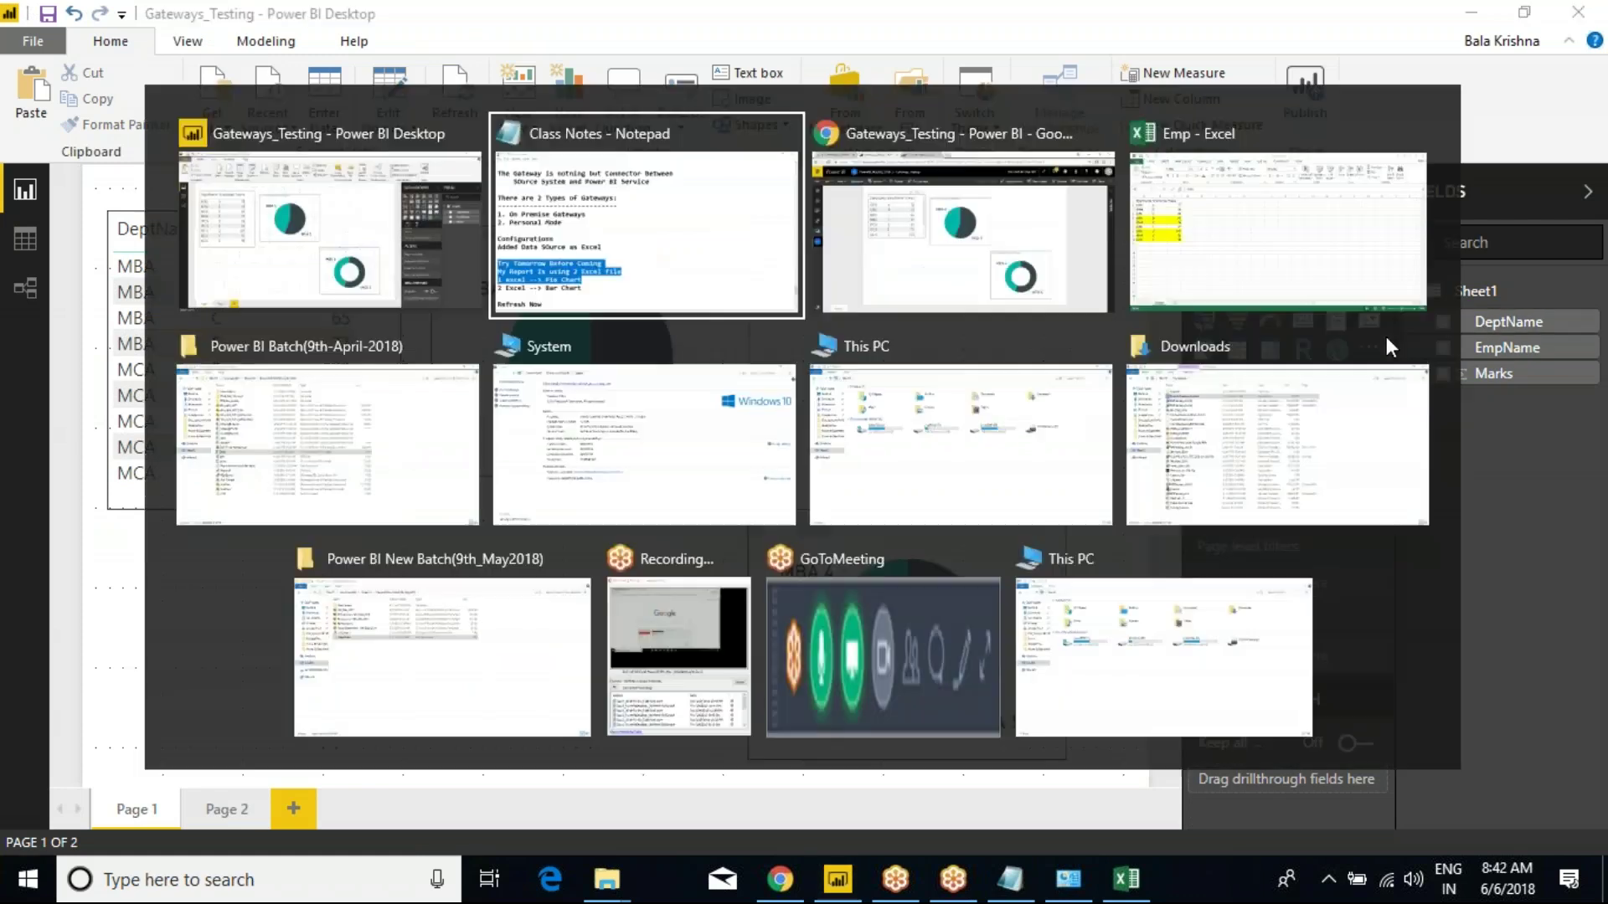
pyautogui.hotkey('alt', 'Tab')
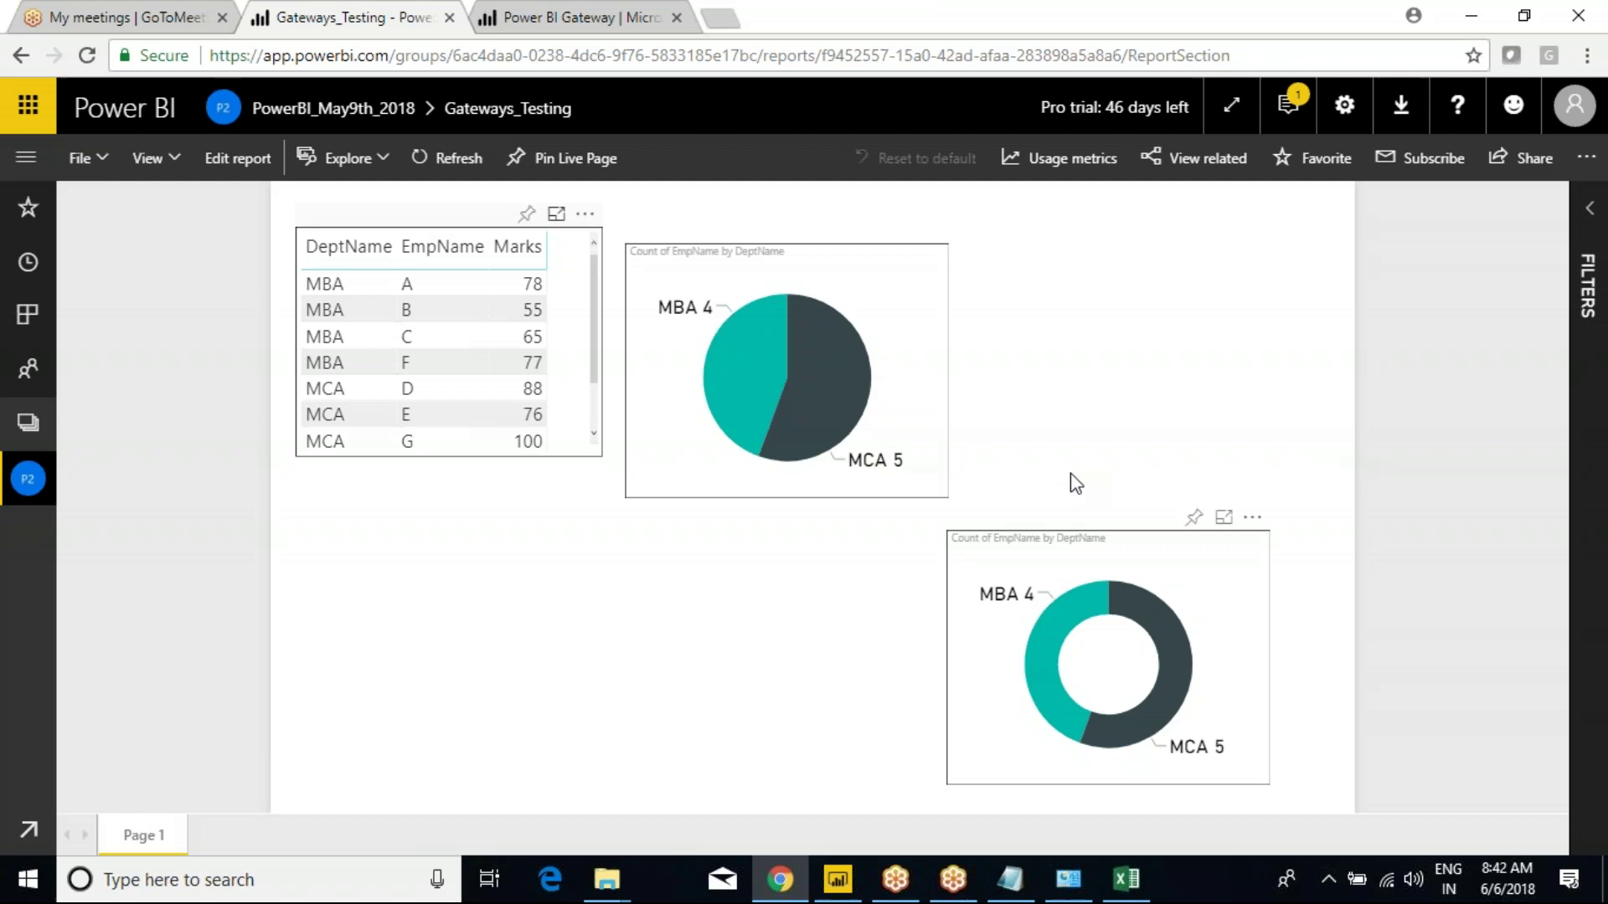
pyautogui.click(1344, 105)
# Under Manage gateways, expand the cluster and view the ExcelConnection data source settings for Emp.xlsx.
pyautogui.click(1206, 387)
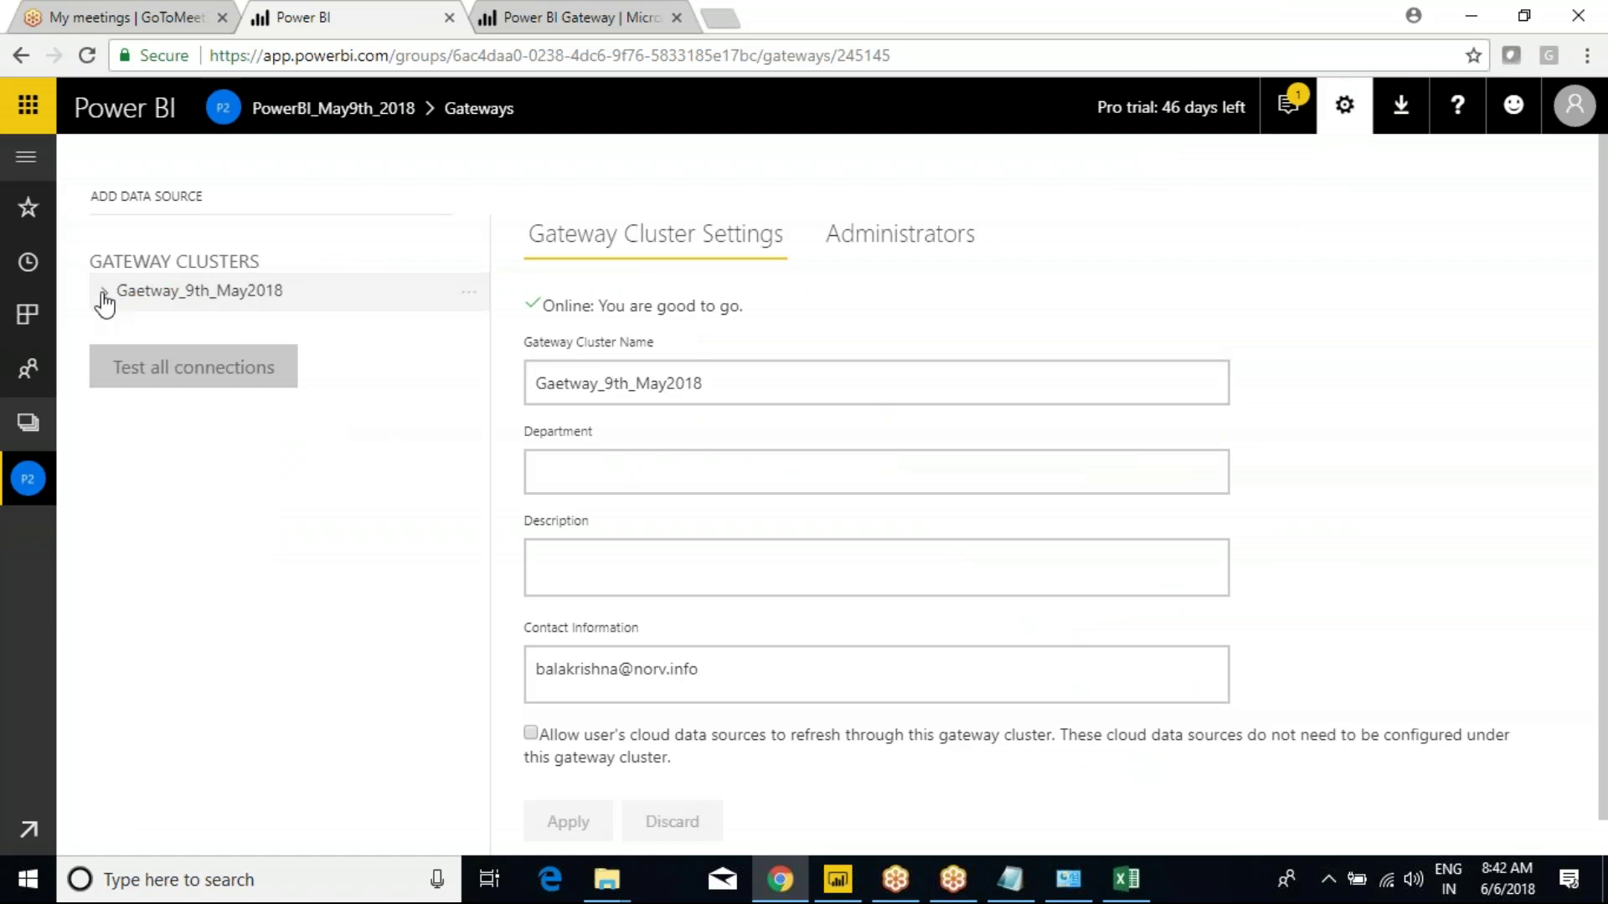
pyautogui.click(102, 295)
pyautogui.click(209, 344)
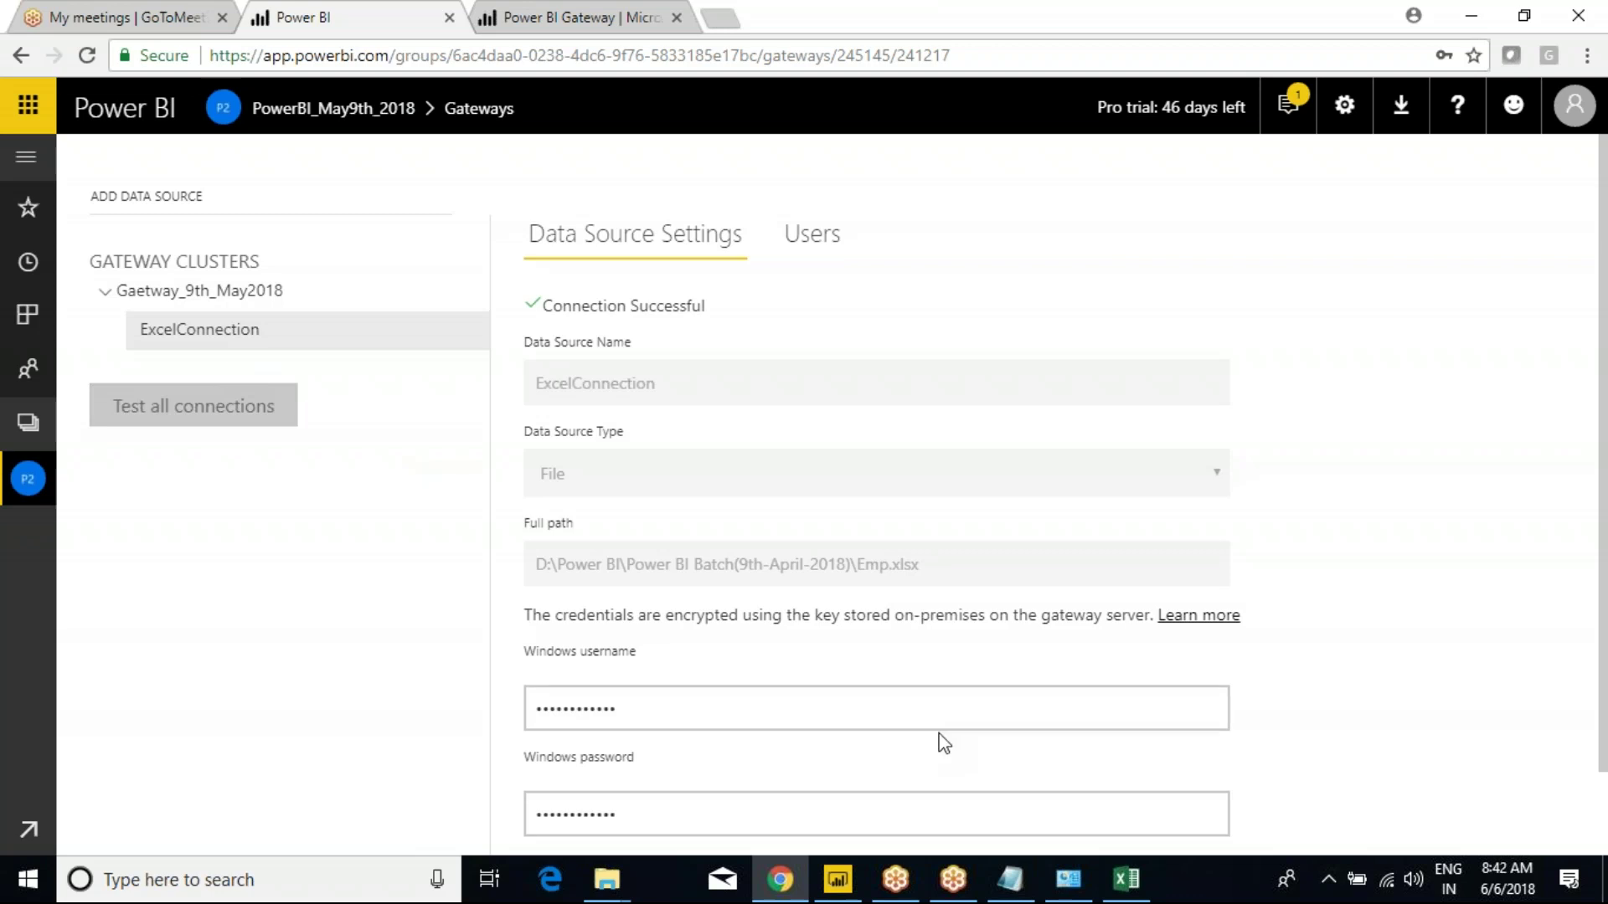
# Review the Try Tomorrow notes in Class Notes and look at the empty Page 2 in Power BI Desktop.
pyautogui.moveTo(1013, 877)
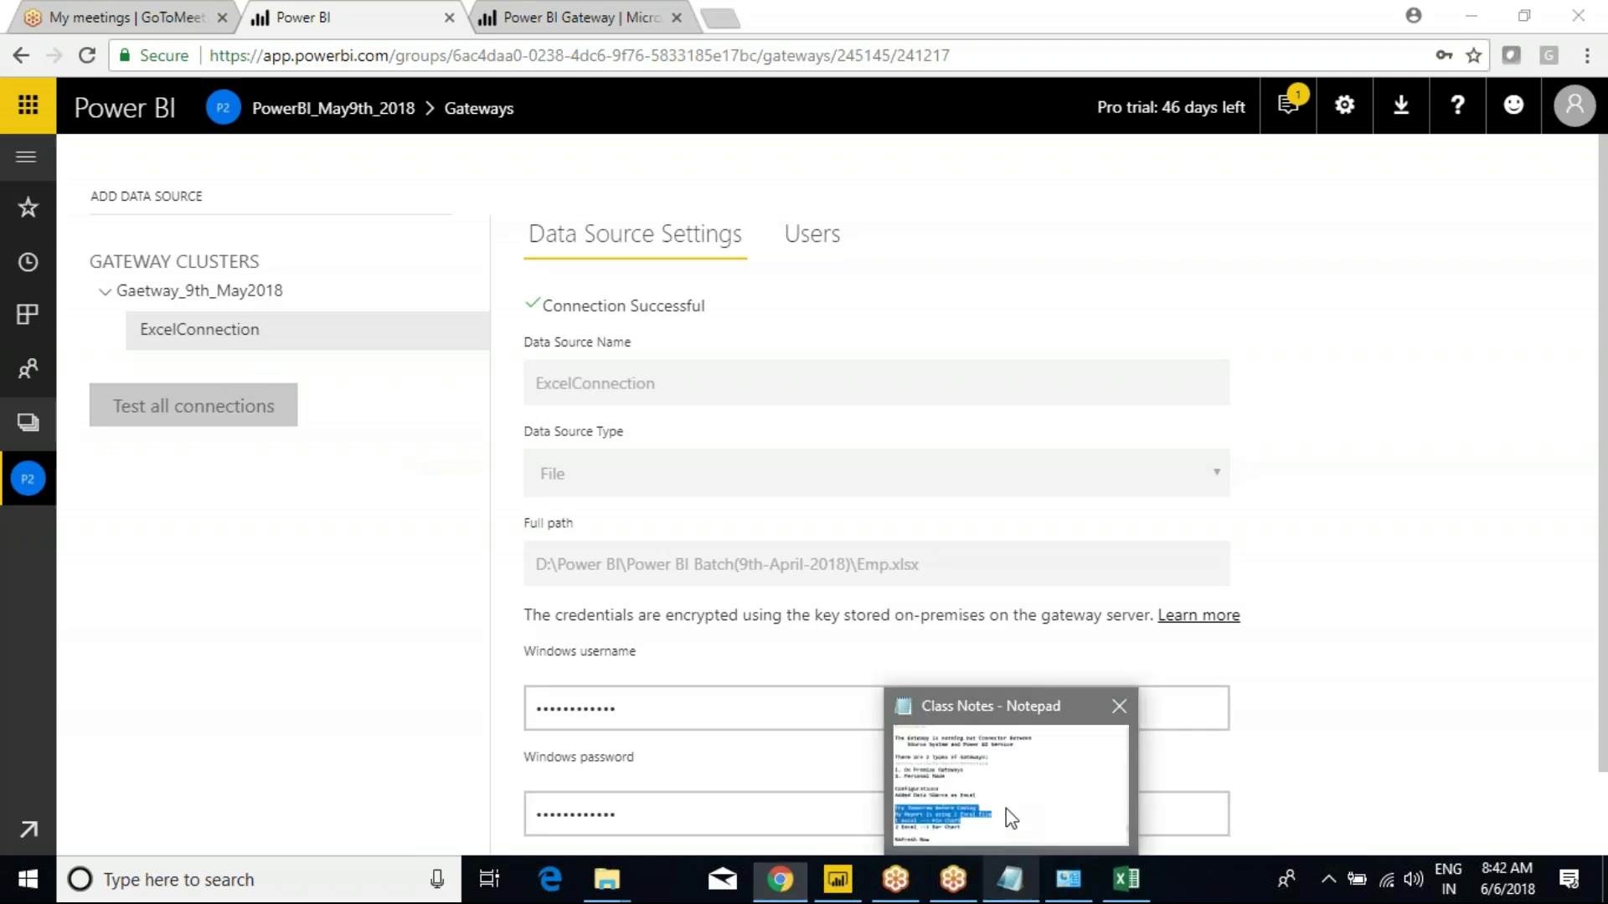
pyautogui.click(1007, 807)
pyautogui.click(646, 568)
pyautogui.moveTo(479, 724); pyautogui.dragTo(10, 595)
pyautogui.click(75, 595)
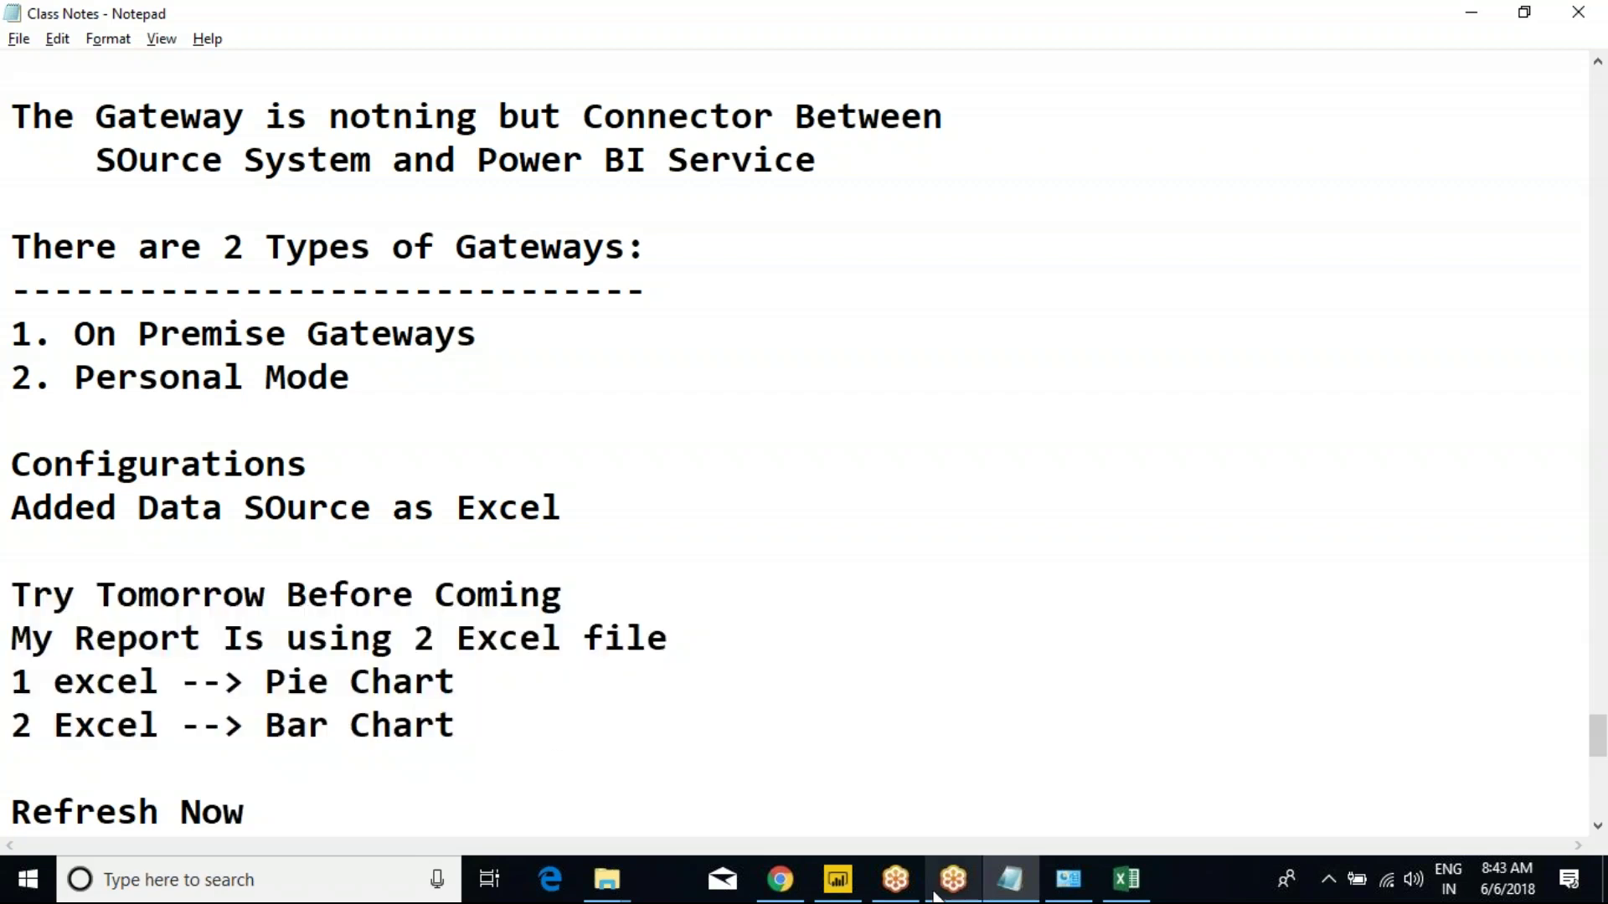
pyautogui.click(837, 879)
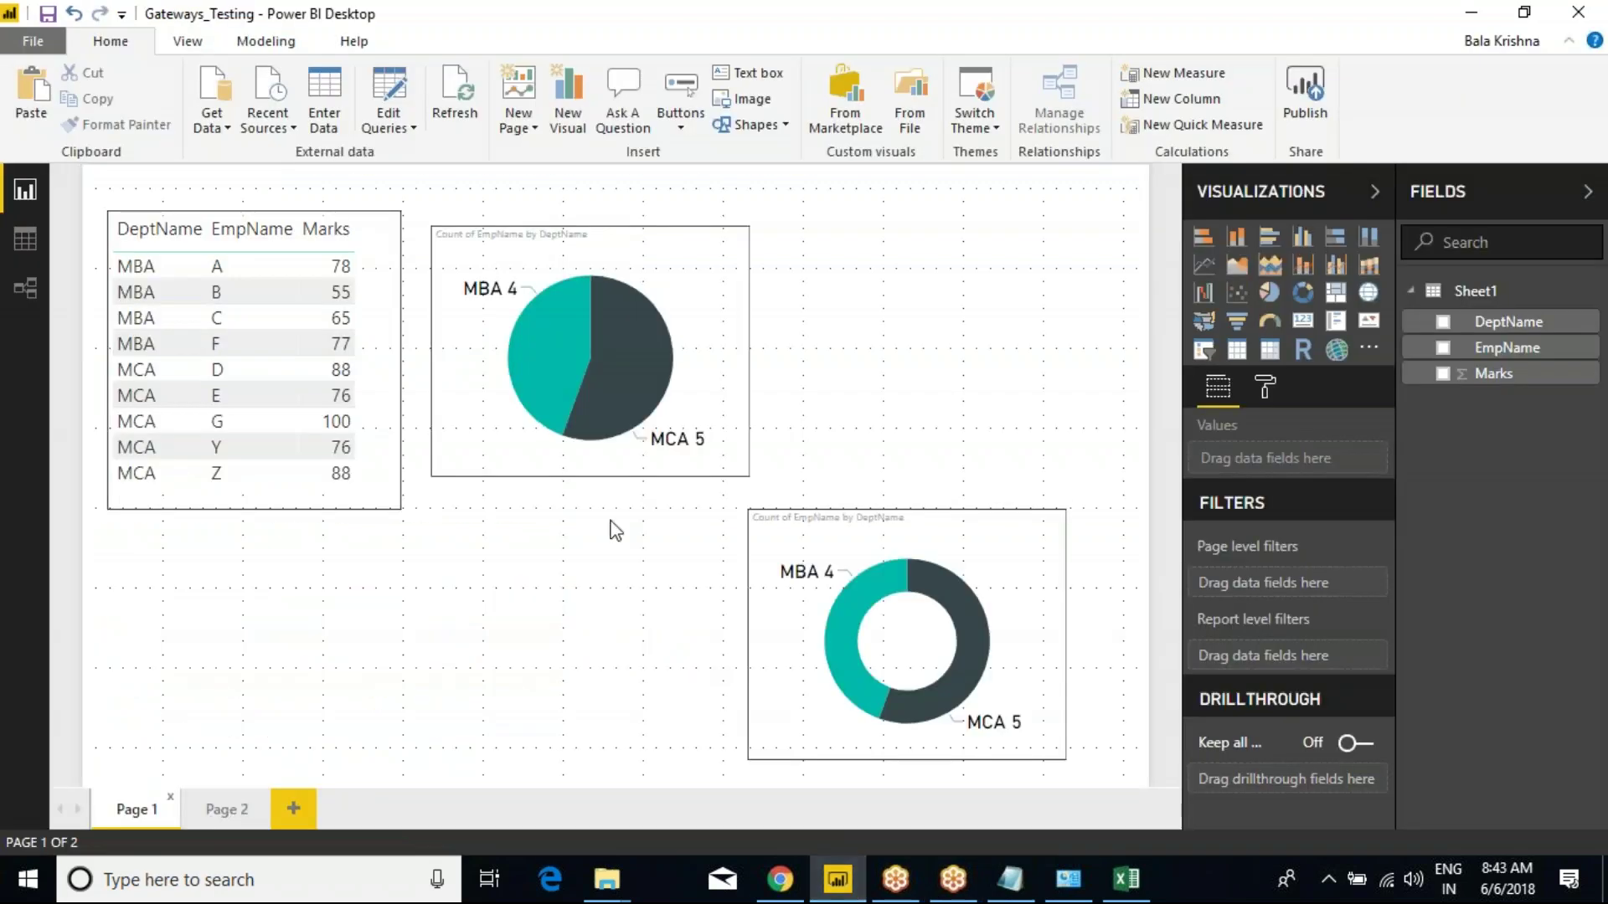
pyautogui.click(215, 809)
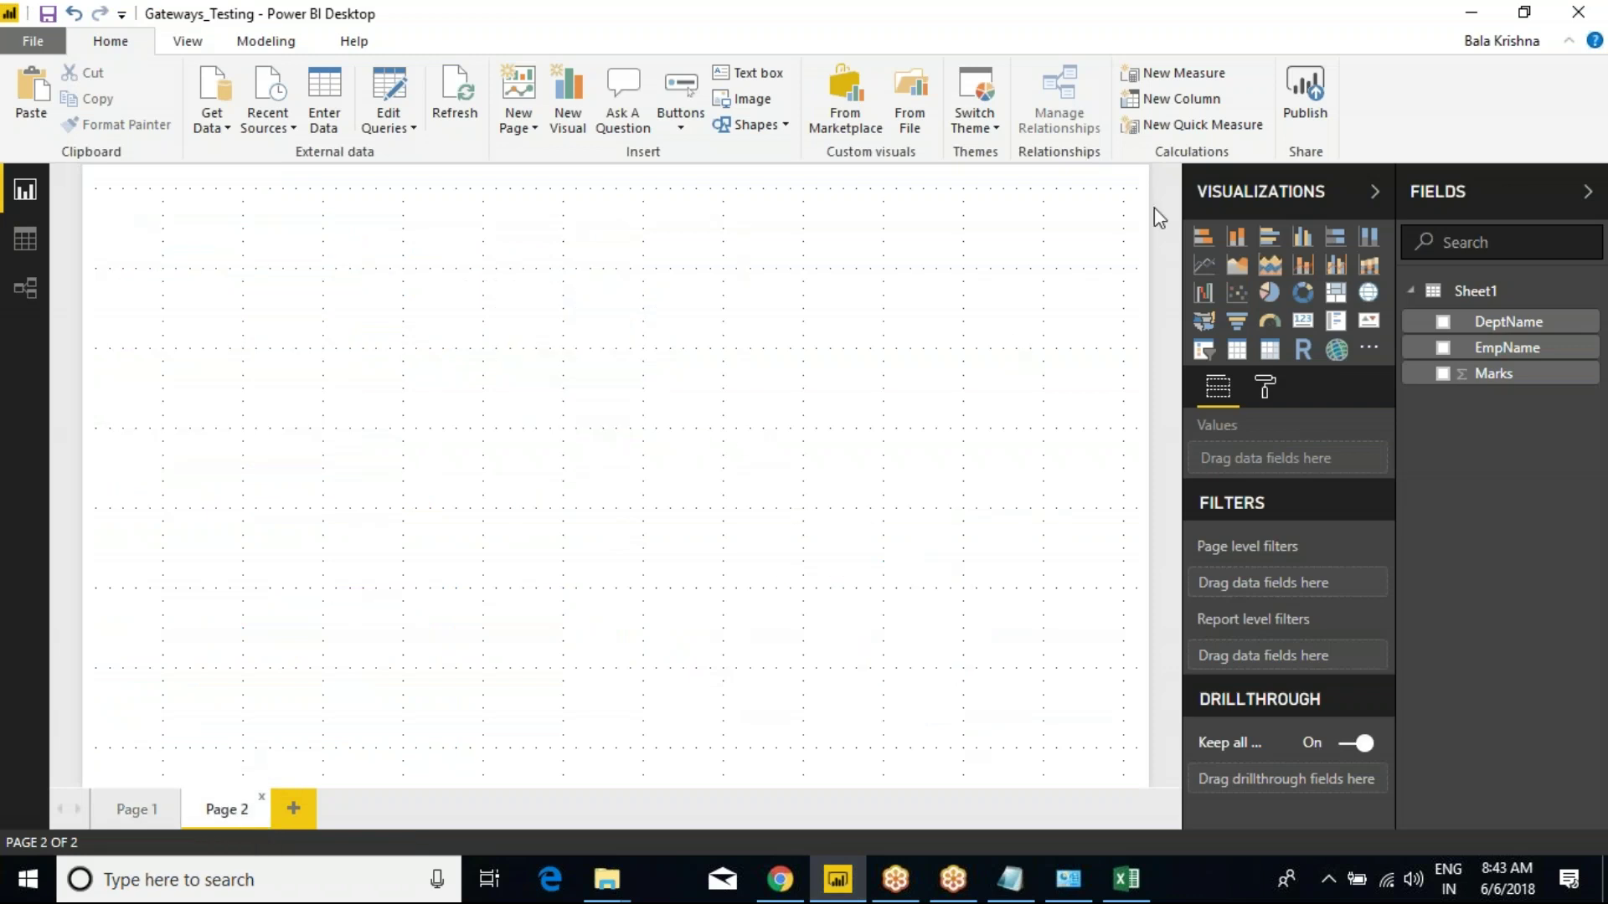
# Expand the navigation pane to list the PowerBI_May9th workspace's reports and datasets.
pyautogui.click(793, 886)
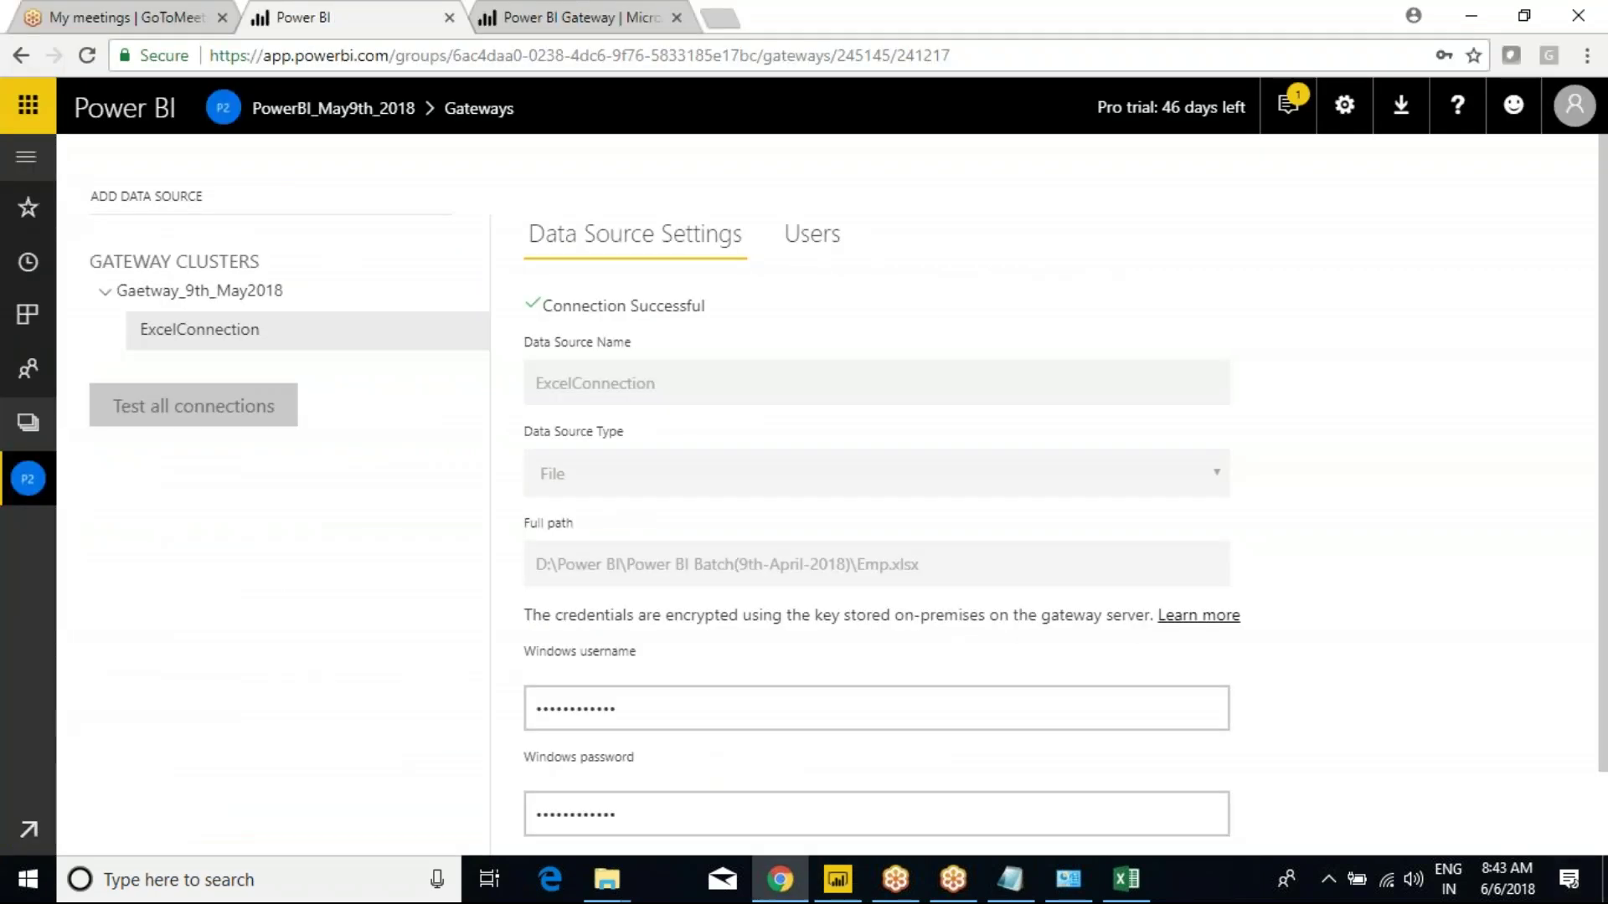
pyautogui.click(26, 157)
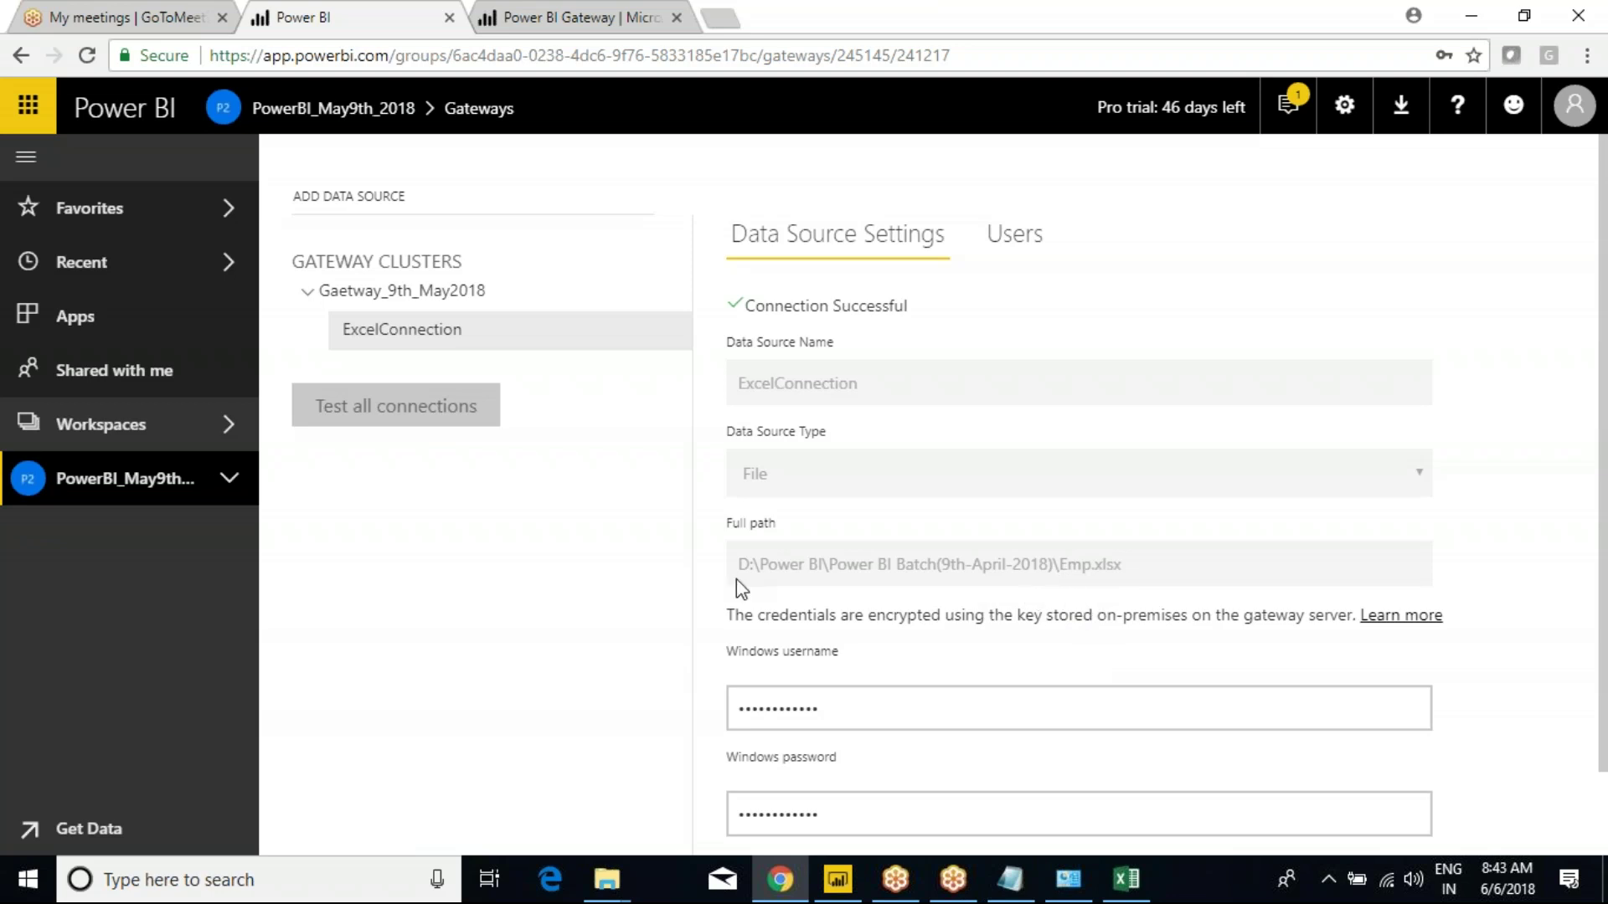
pyautogui.click(224, 463)
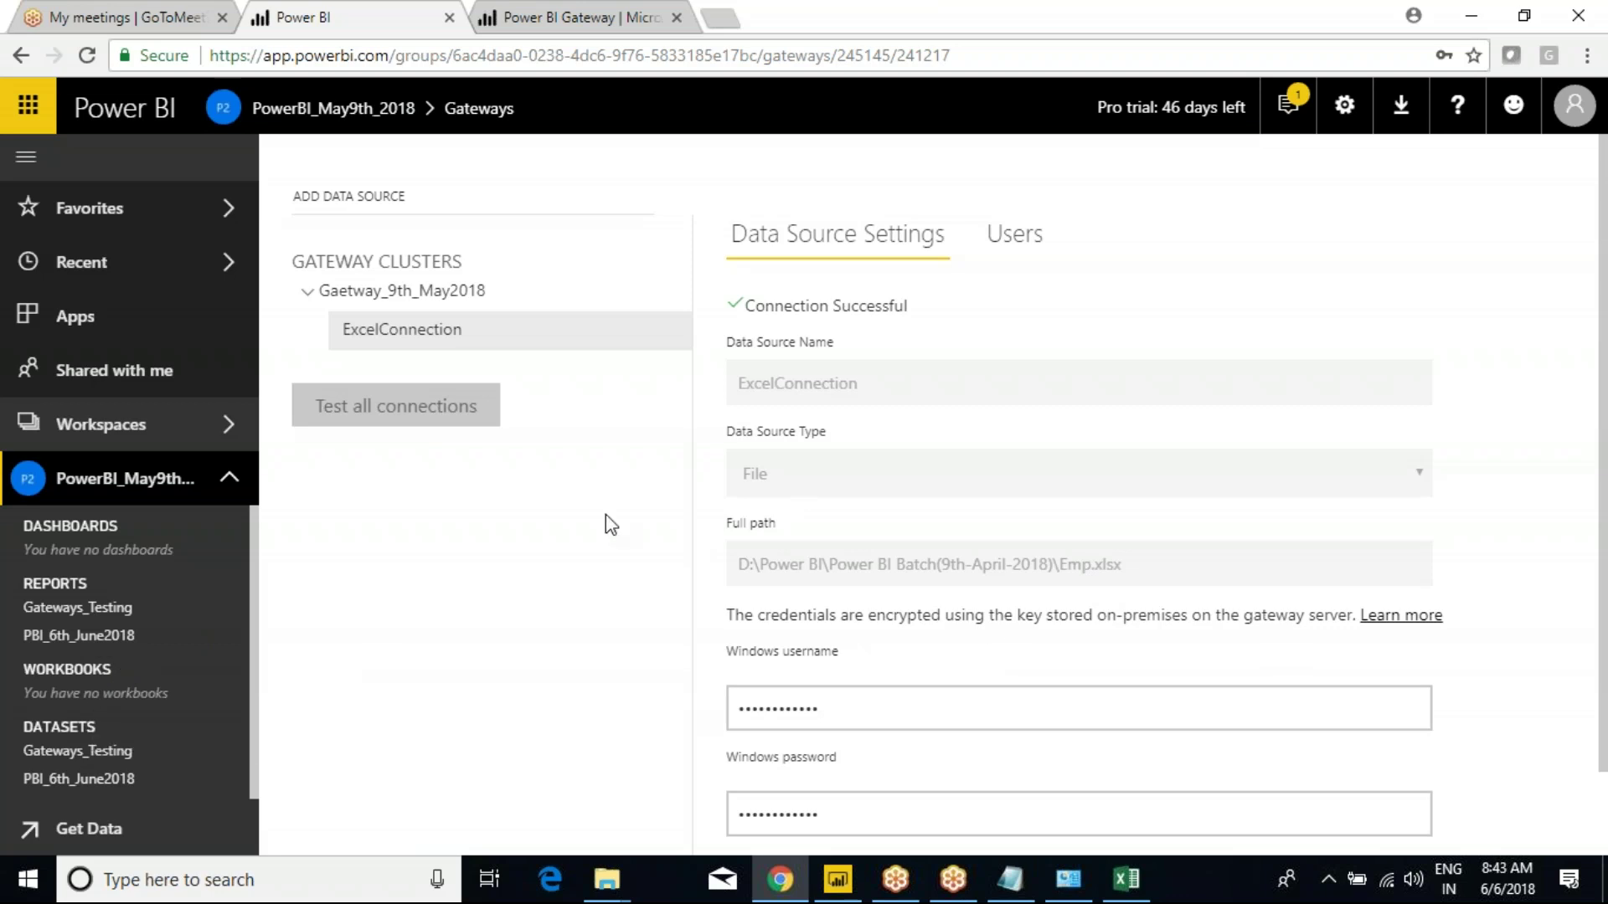
pyautogui.click(1010, 879)
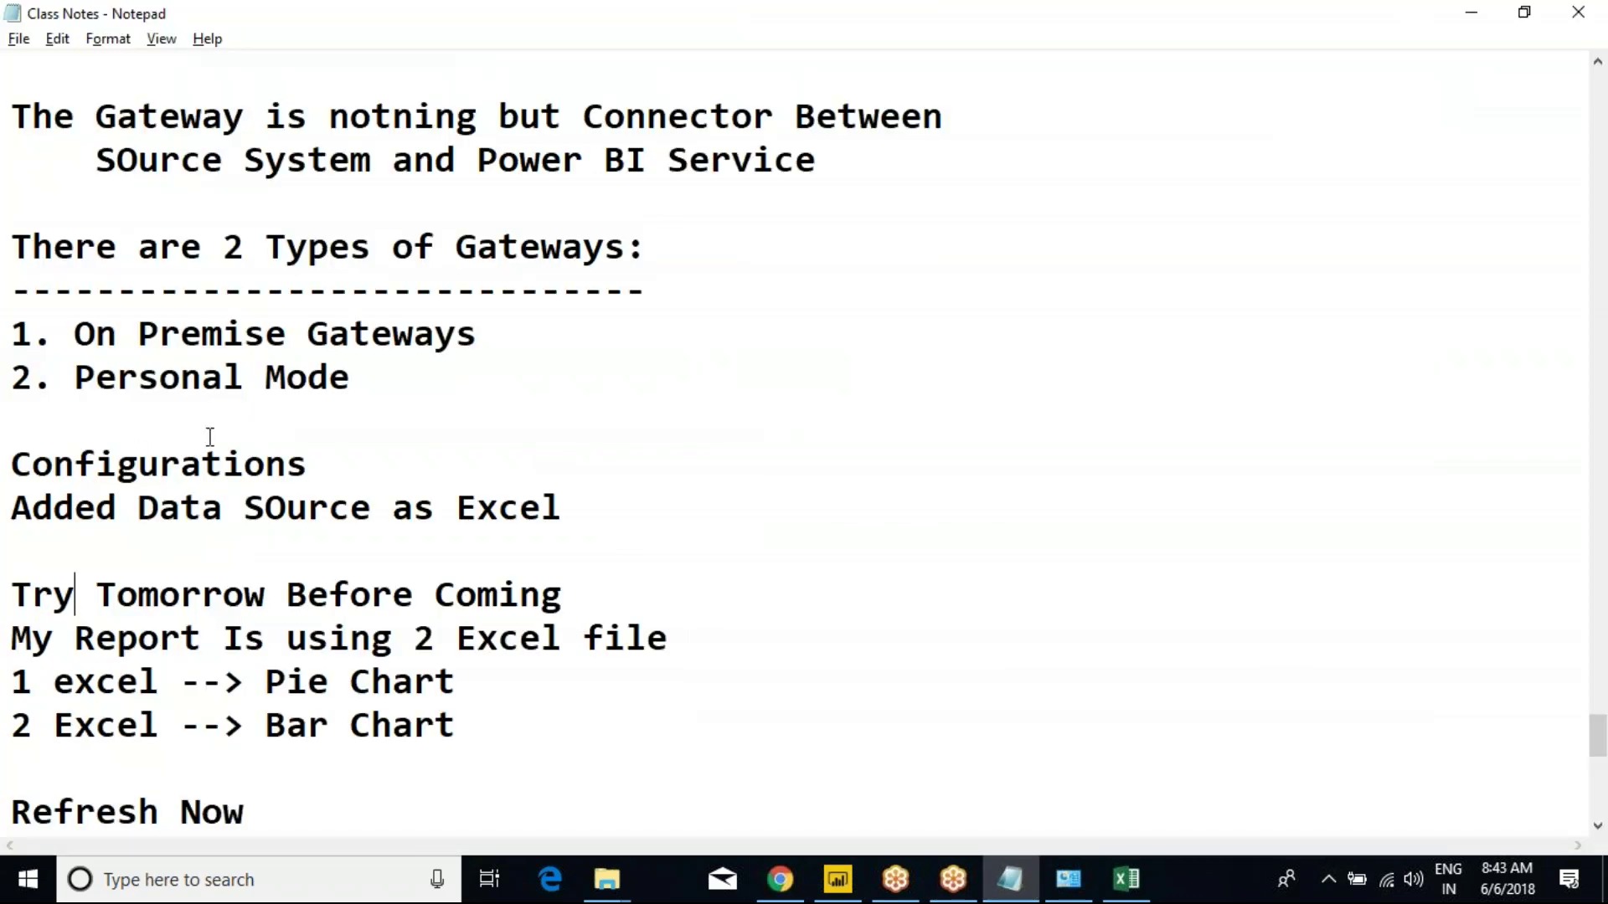
# Insert blank lines after 'Refresh Now' in Class Notes, then cycle through Power BI Desktop to Emp - Excel.
pyautogui.scroll(-3, 300, 481)
pyautogui.click(269, 422)
pyautogui.press('Return')
pyautogui.press('Return')
pyautogui.moveTo(302, 438); pyautogui.dragTo(11, 421)
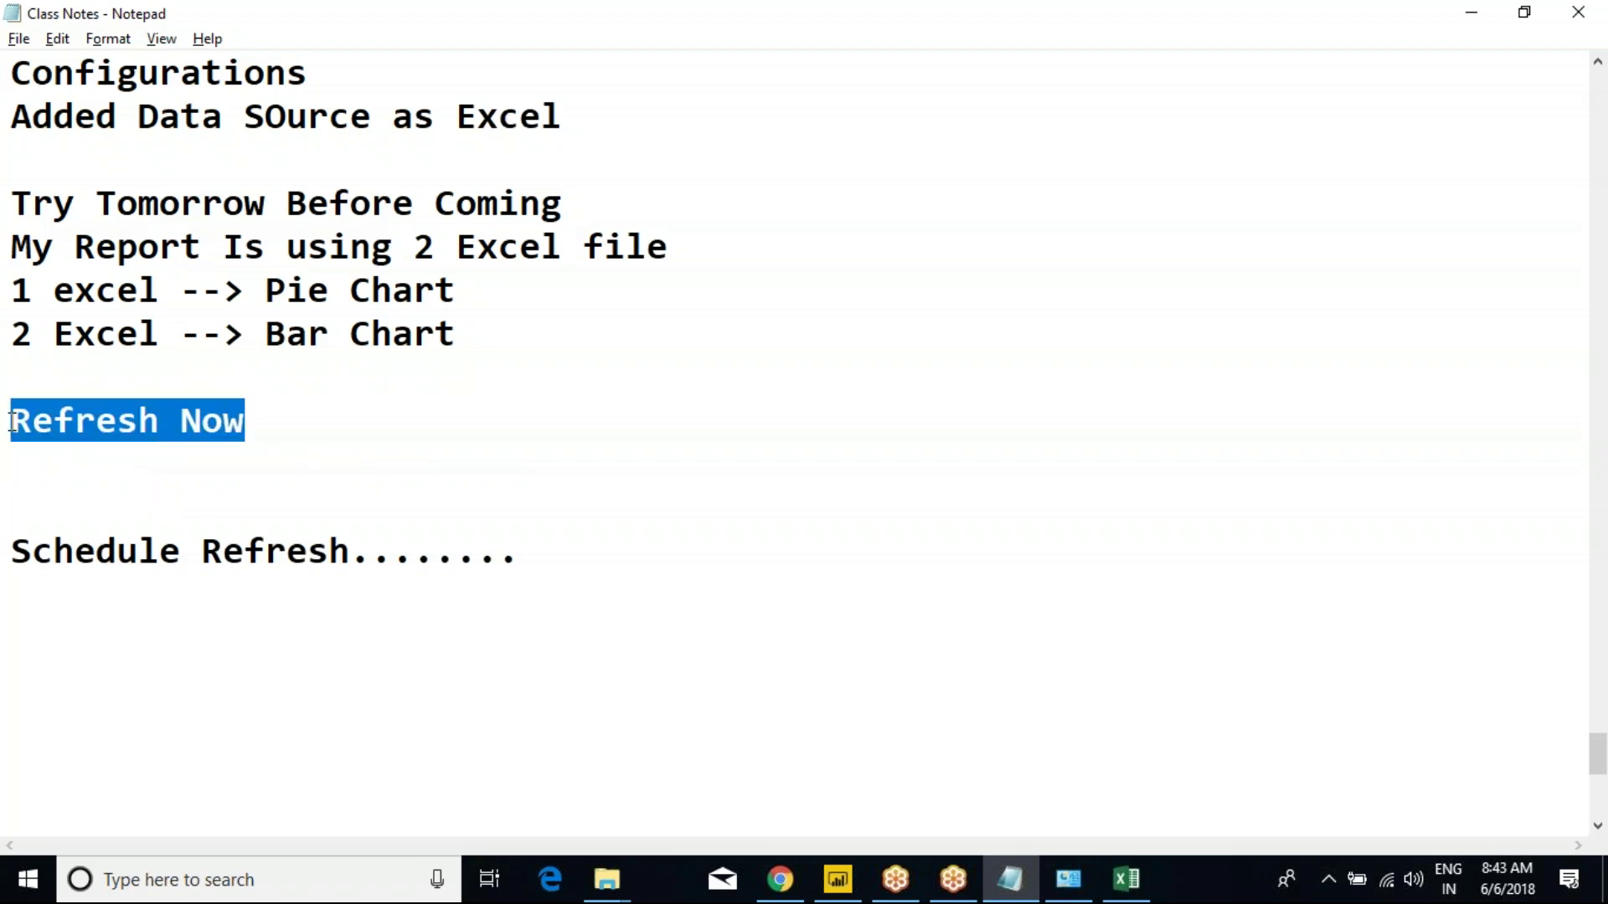
pyautogui.click(176, 466)
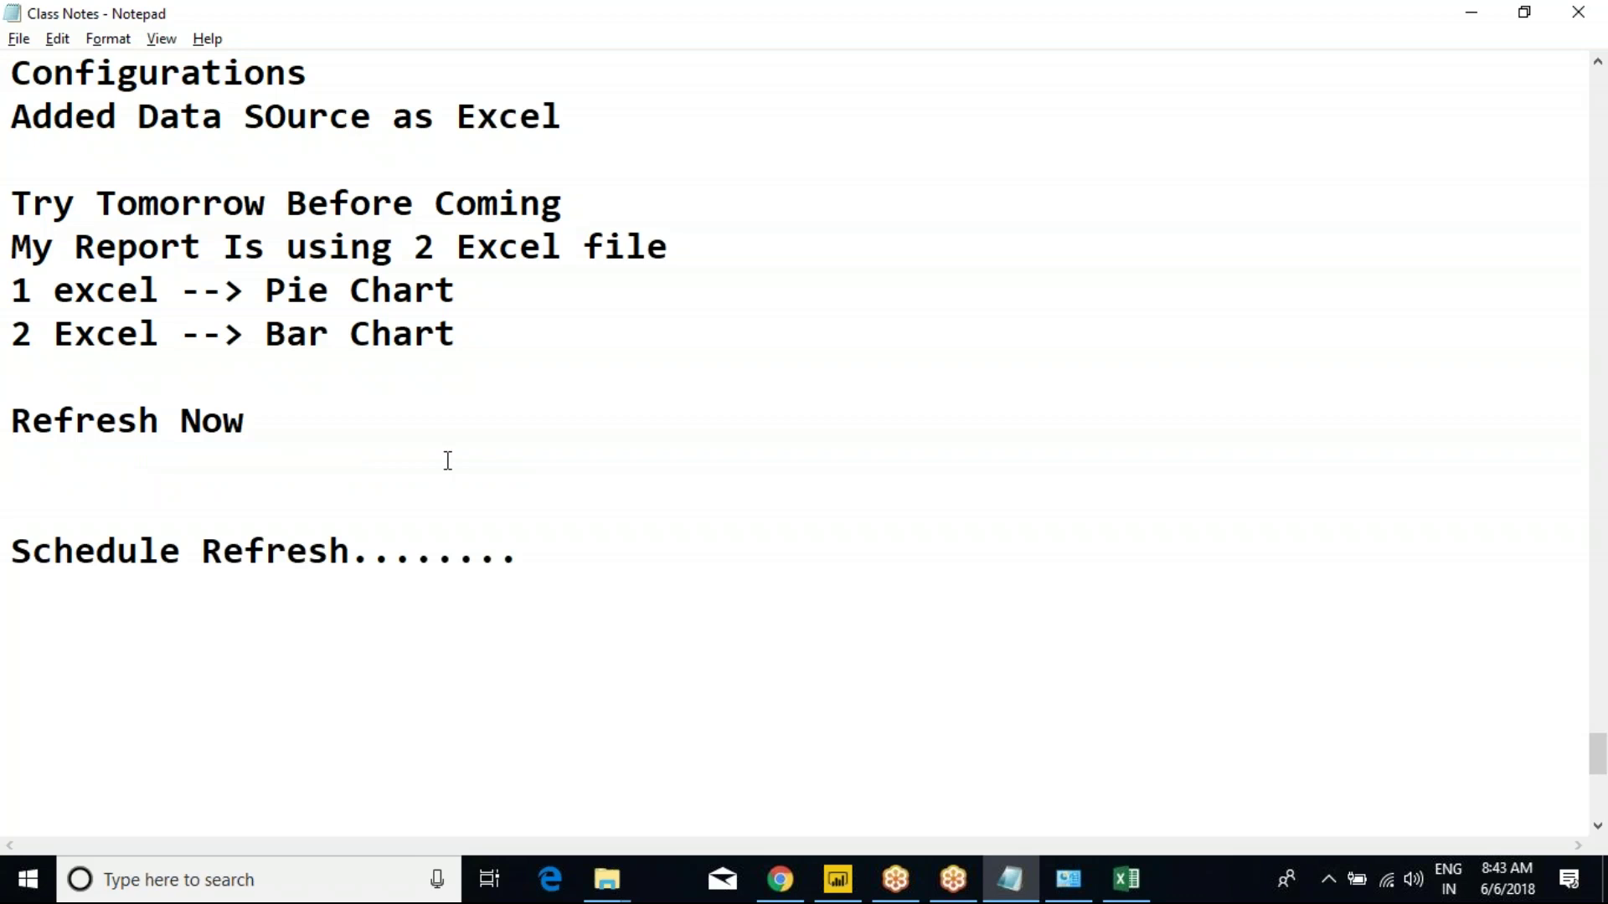
pyautogui.hotkey('alt', 'Tab')
pyautogui.hotkey('alt', 'Tab')
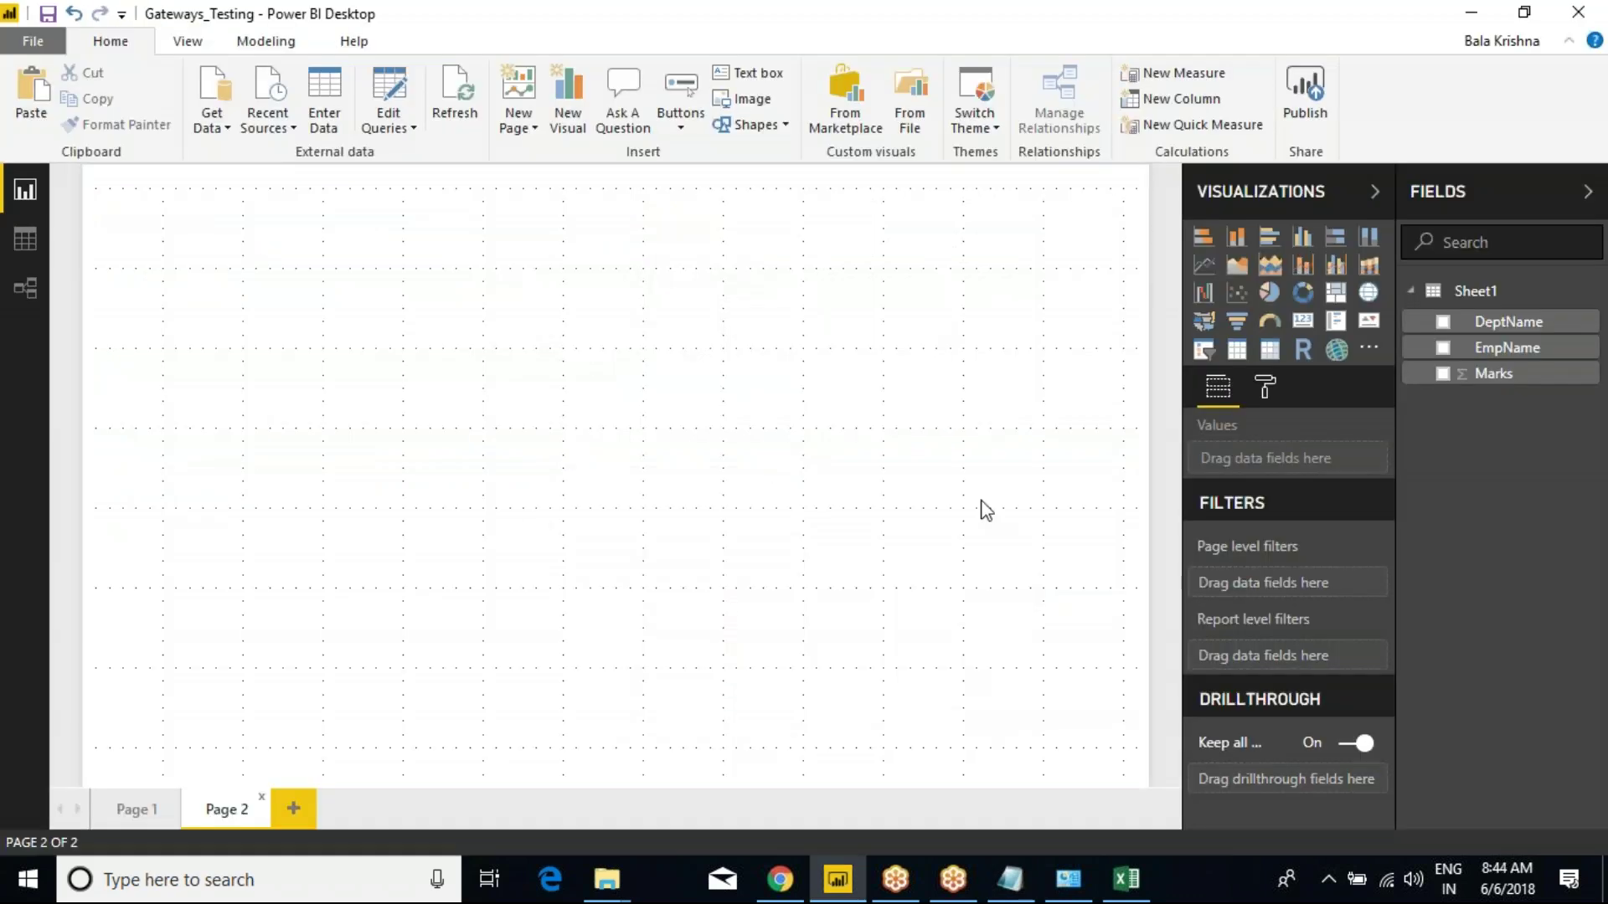
pyautogui.hotkey('alt', 'Tab')
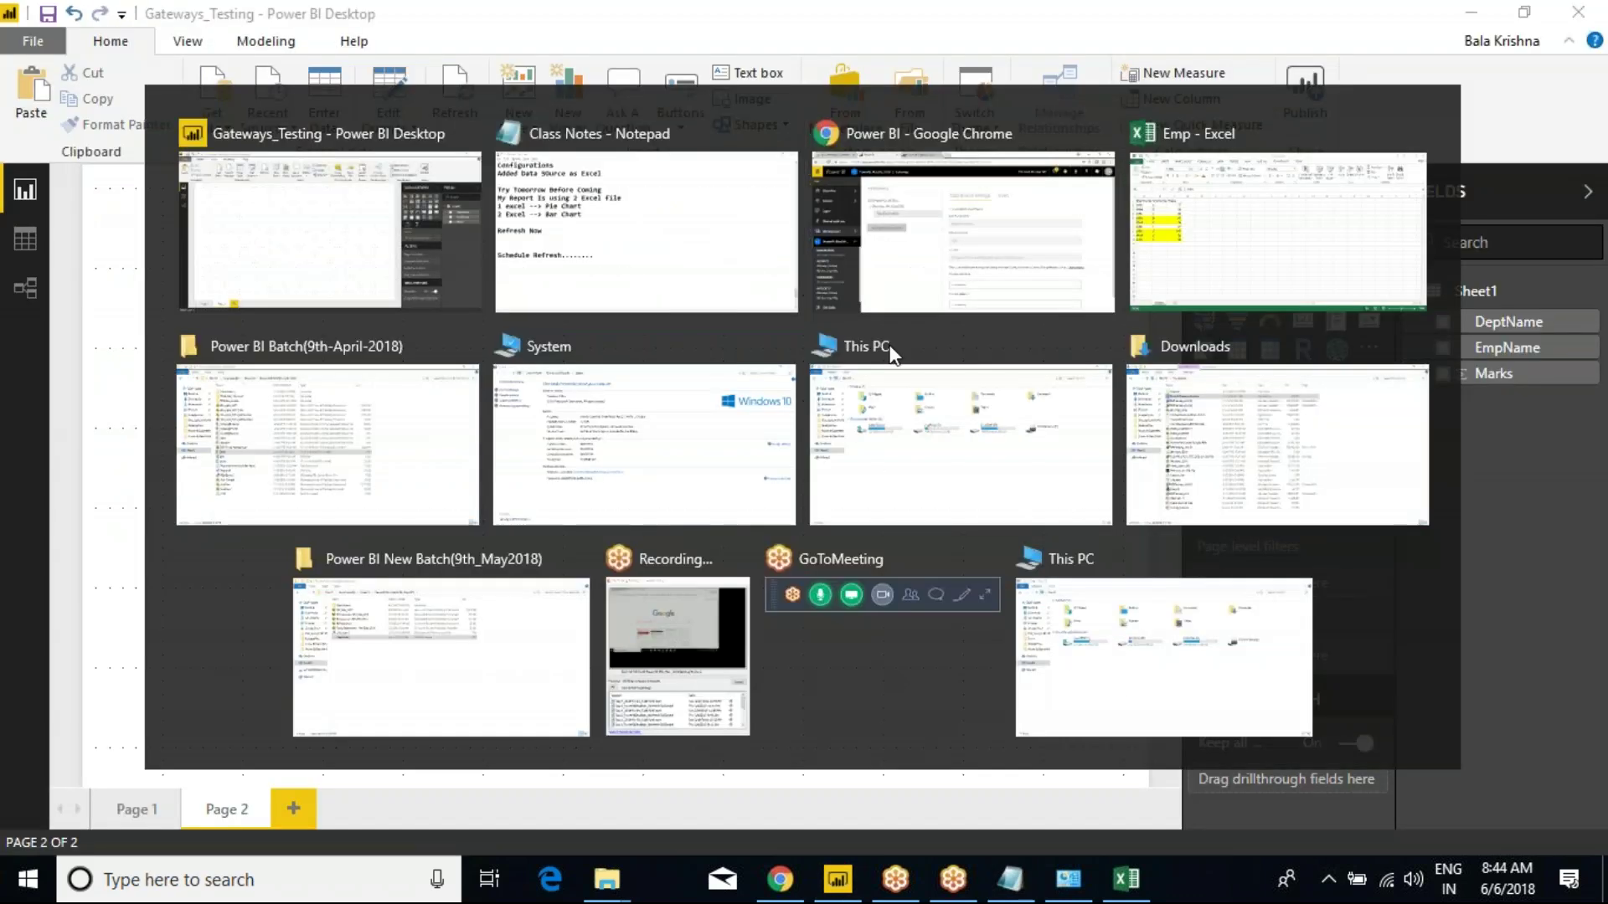
pyautogui.hotkey('alt', 'Tab')
pyautogui.hotkey('alt', 'Tab')
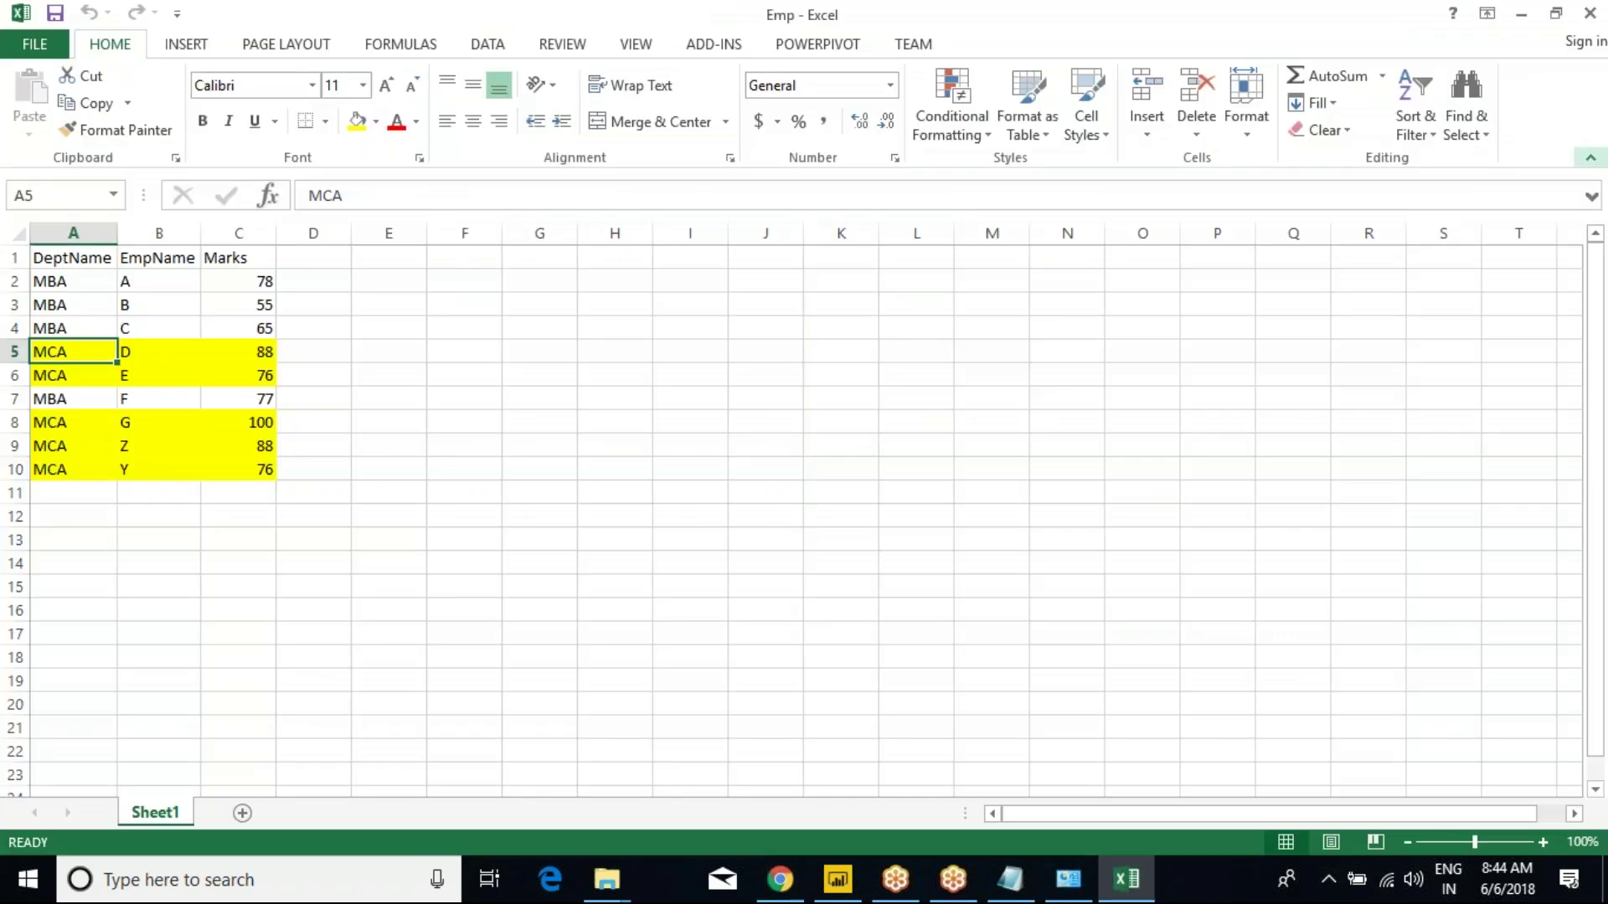
# Close the Emp - Excel window.
pyautogui.click(1590, 13)
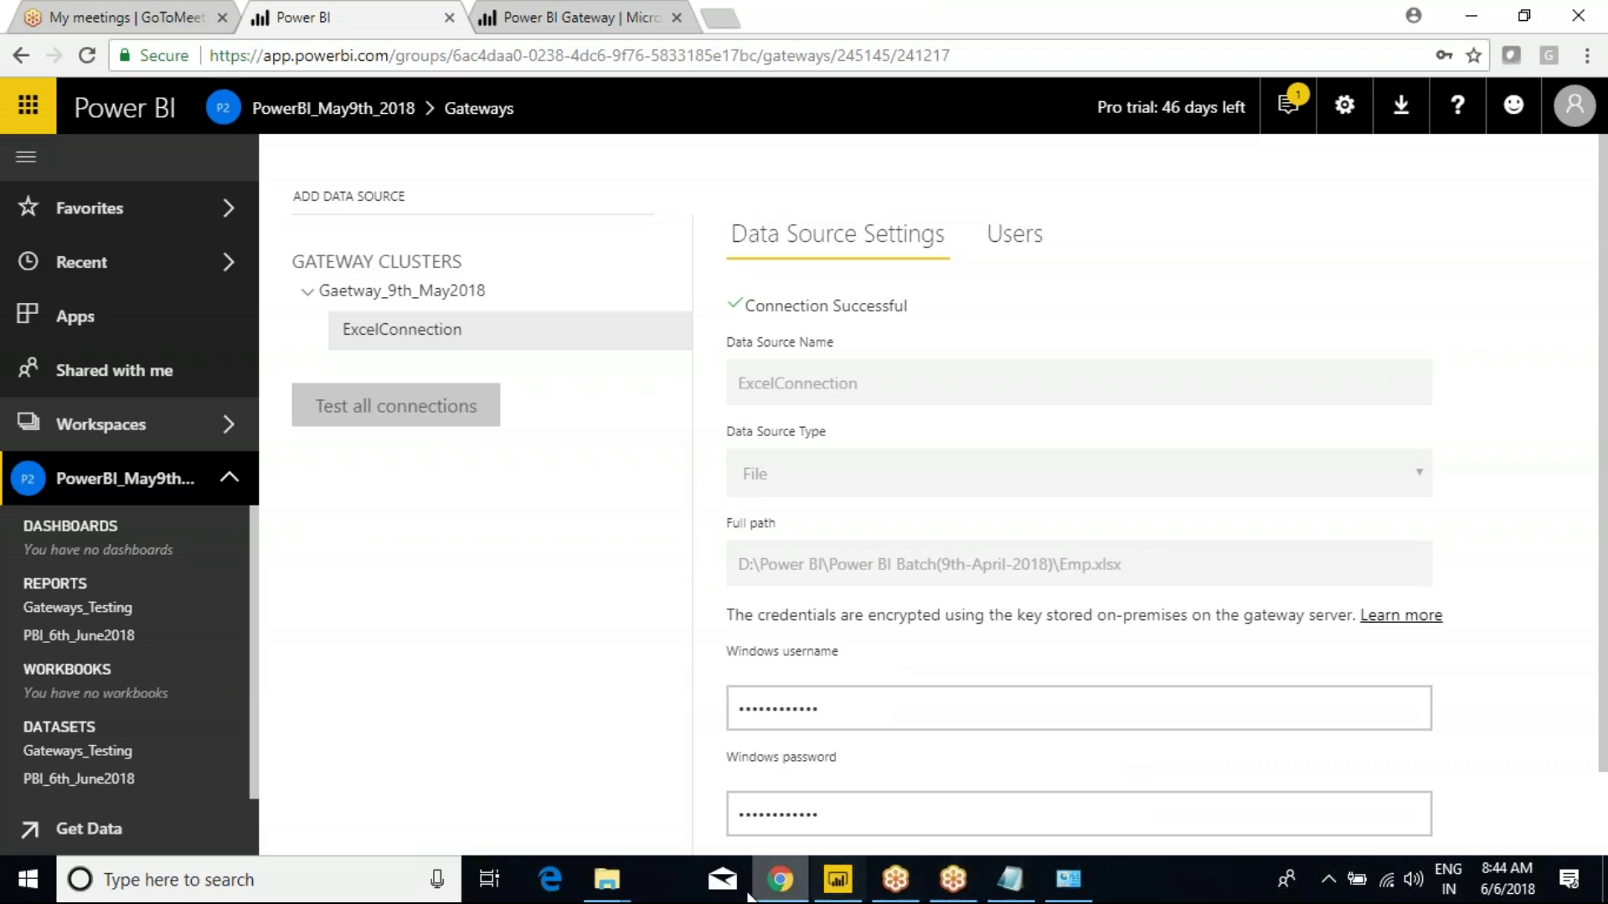
# Open the Power BI Batch(9th-April-2018) folder window from the File Explorer taskbar previews.
pyautogui.moveTo(607, 879)
pyautogui.click(580, 781)
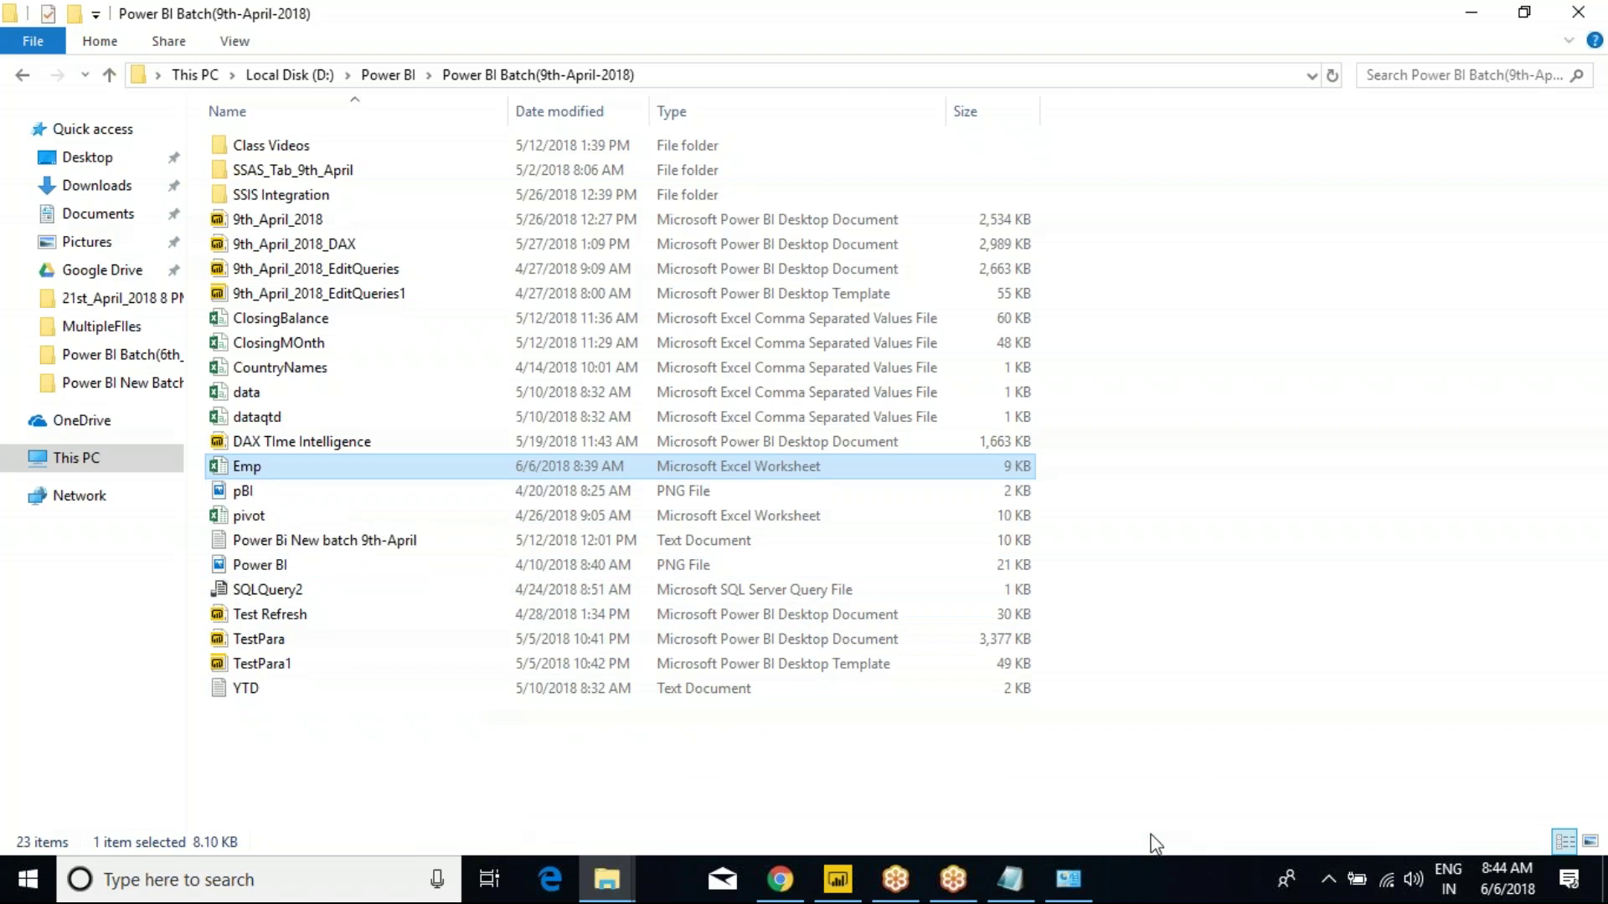
# Sketch handwritten notes (10, 12, an arrow, H) on screen, then return to the Power BI gateway page.
pyautogui.moveTo(1166, 465)
pyautogui.mouseDown()
pyautogui.moveTo(1185, 522)
pyautogui.moveTo(1227, 483)
pyautogui.moveTo(1212, 475)
pyautogui.mouseUp()
pyautogui.moveTo(1303, 490); pyautogui.dragTo(1296, 576)
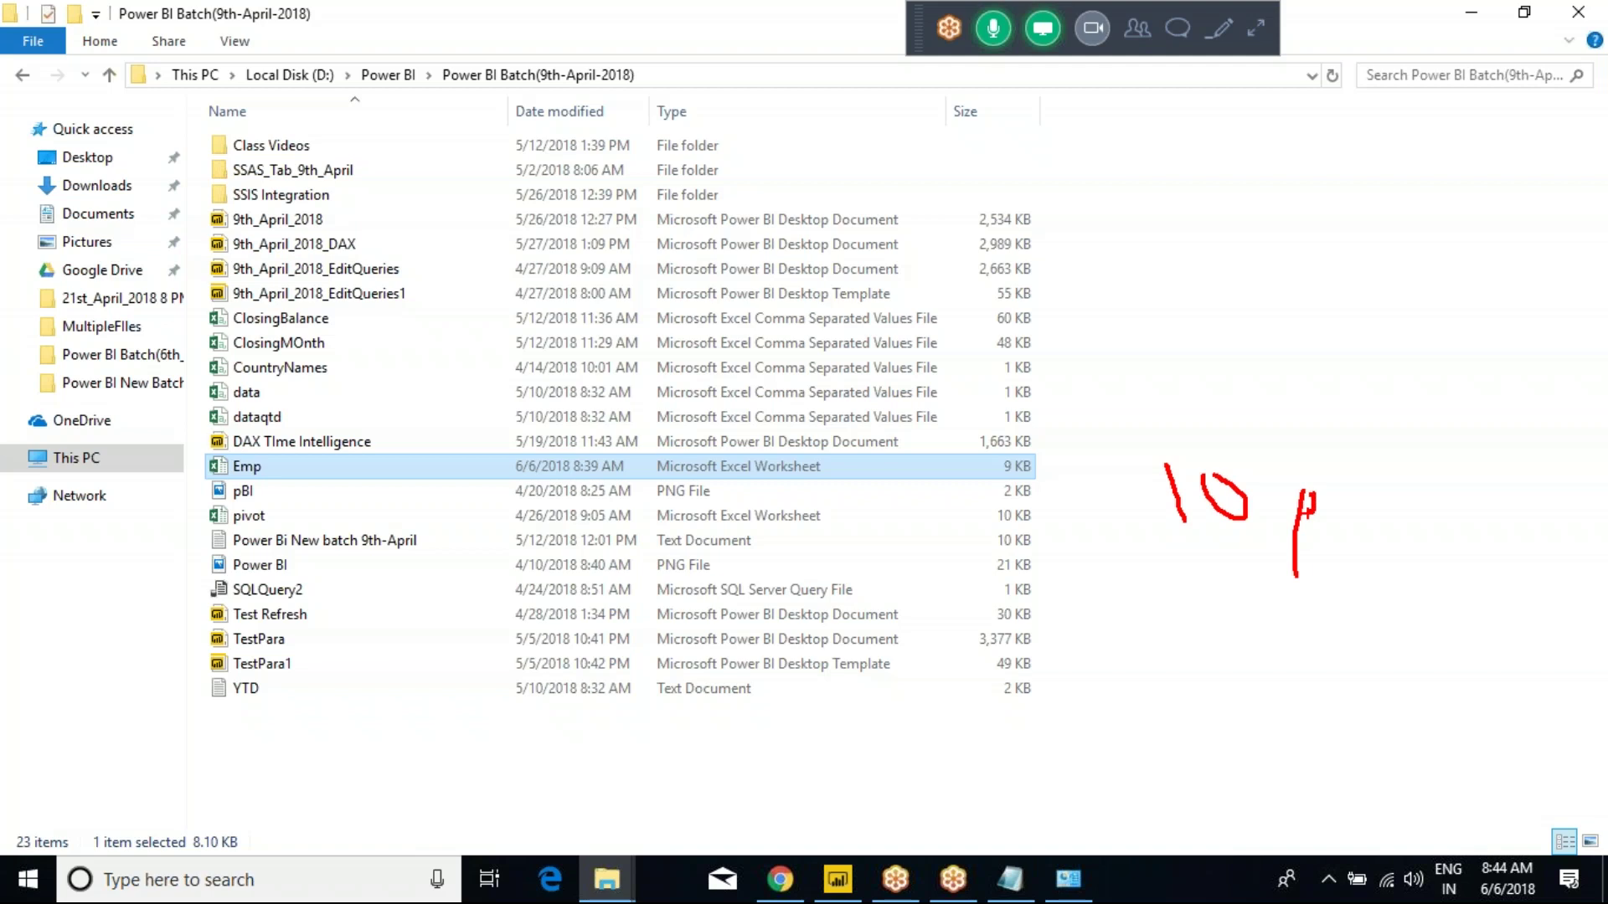
pyautogui.moveTo(1099, 589)
pyautogui.mouseDown()
pyautogui.moveTo(1261, 589)
pyautogui.moveTo(1303, 621)
pyautogui.mouseUp()
pyautogui.moveTo(1331, 543)
pyautogui.mouseDown()
pyautogui.moveTo(1335, 568)
pyautogui.moveTo(1384, 567)
pyautogui.mouseUp()
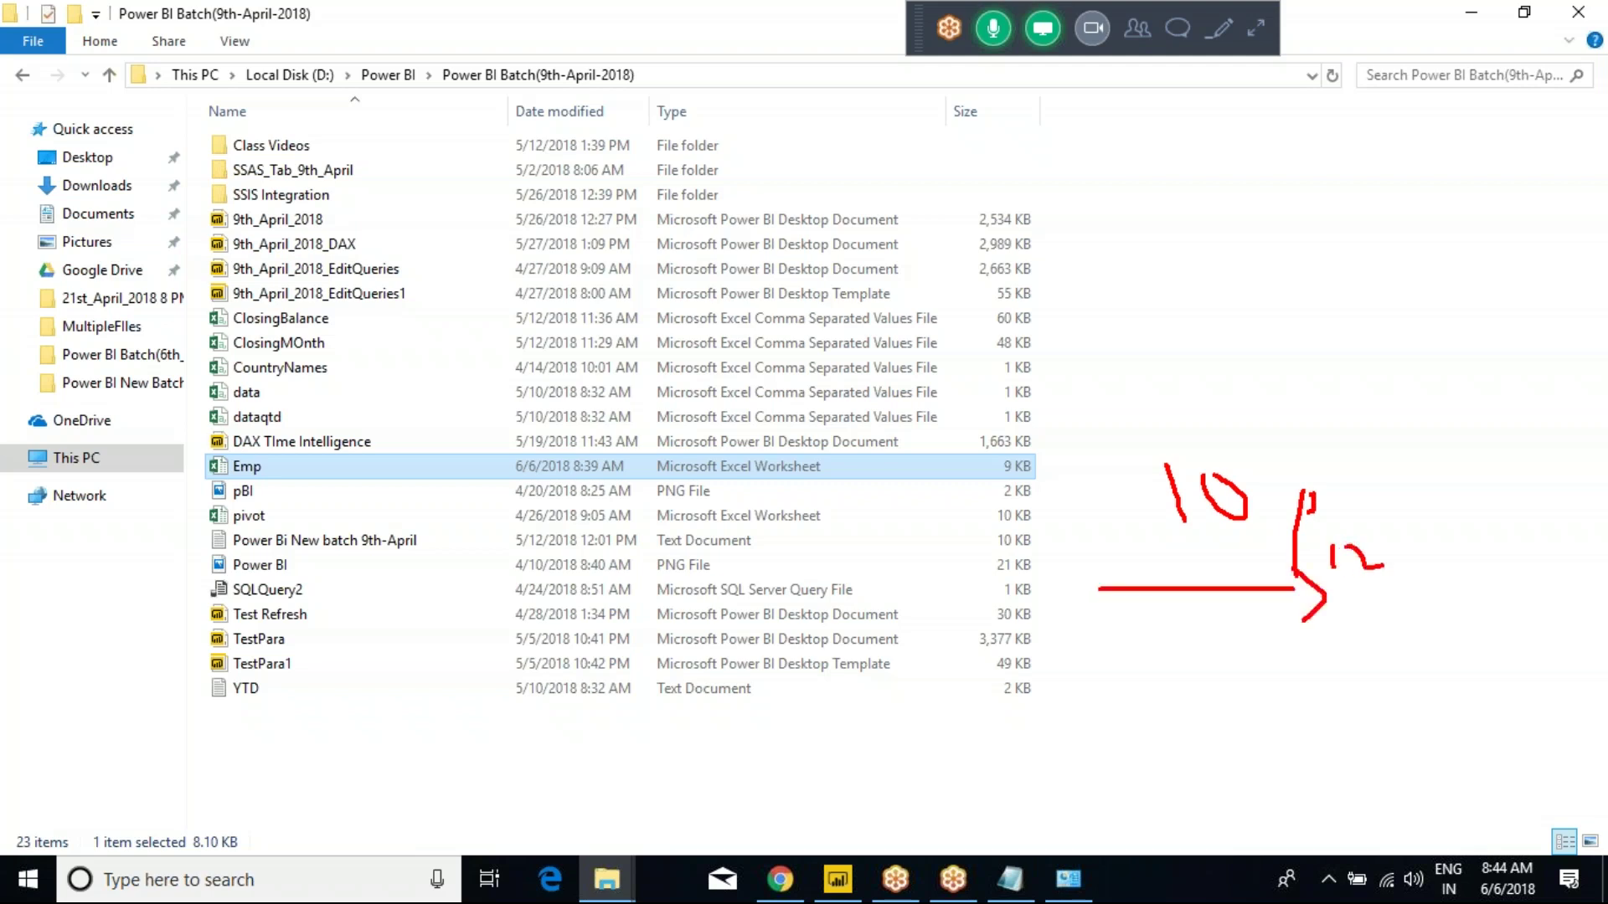
pyautogui.moveTo(1365, 629)
pyautogui.mouseDown()
pyautogui.moveTo(1404, 642)
pyautogui.moveTo(1523, 604)
pyautogui.mouseUp()
pyautogui.moveTo(1518, 595); pyautogui.dragTo(1520, 615)
pyautogui.hotkey('alt', 'Tab')
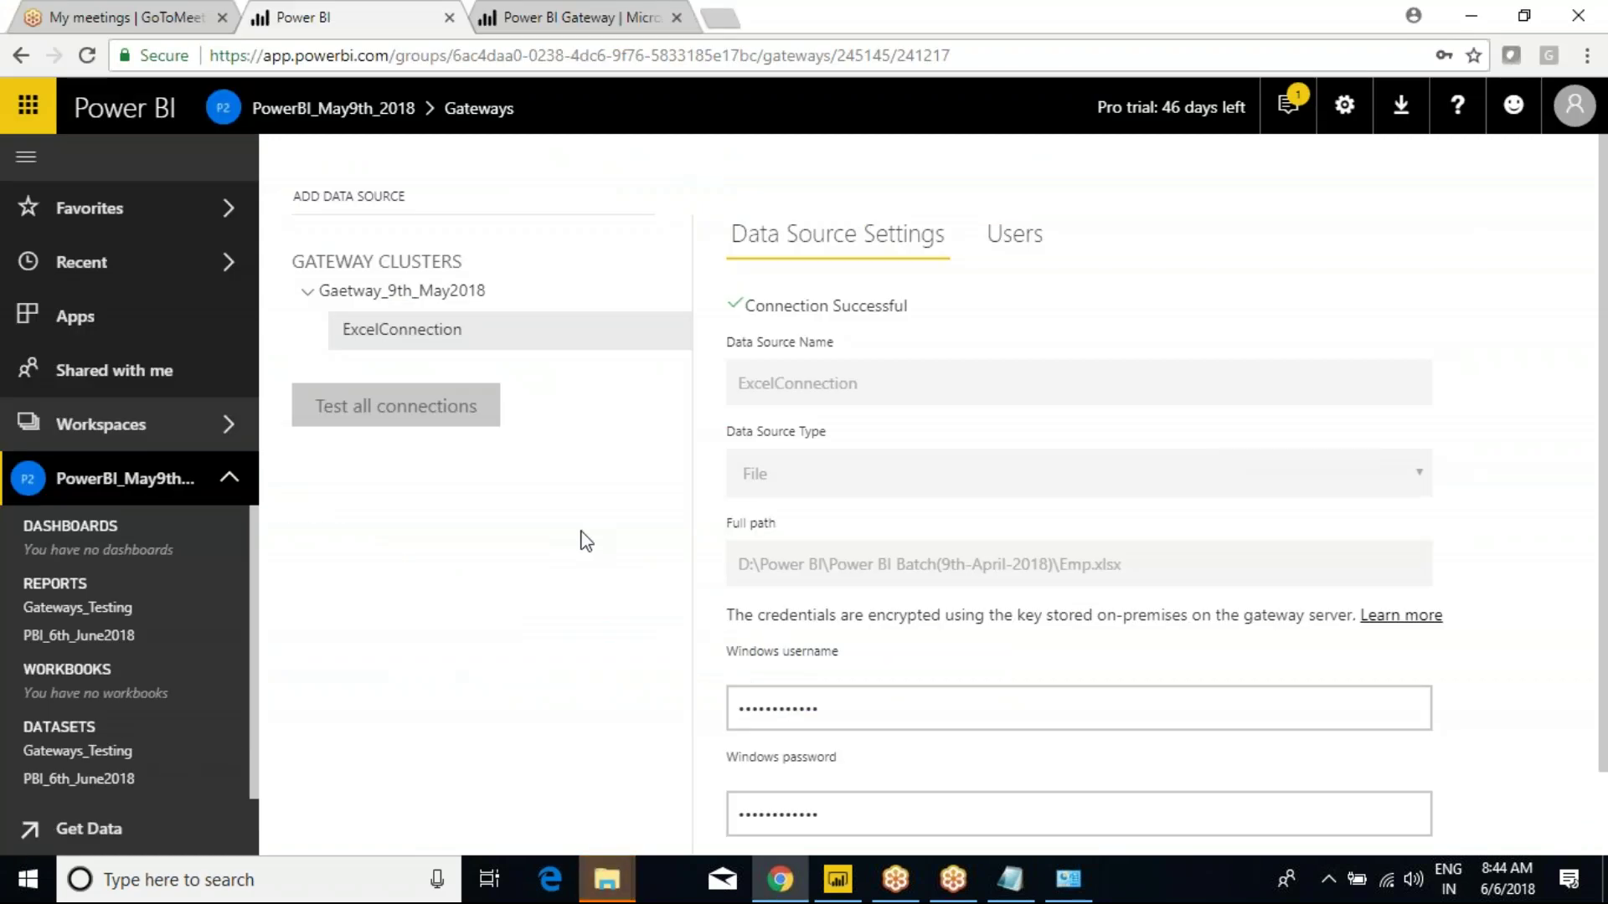
# Run REFRESH NOW on the Gateways_Testing dataset, then bring the Power BI Batch(9th-April-2018) folder forward.
pyautogui.click(601, 888)
pyautogui.click(616, 836)
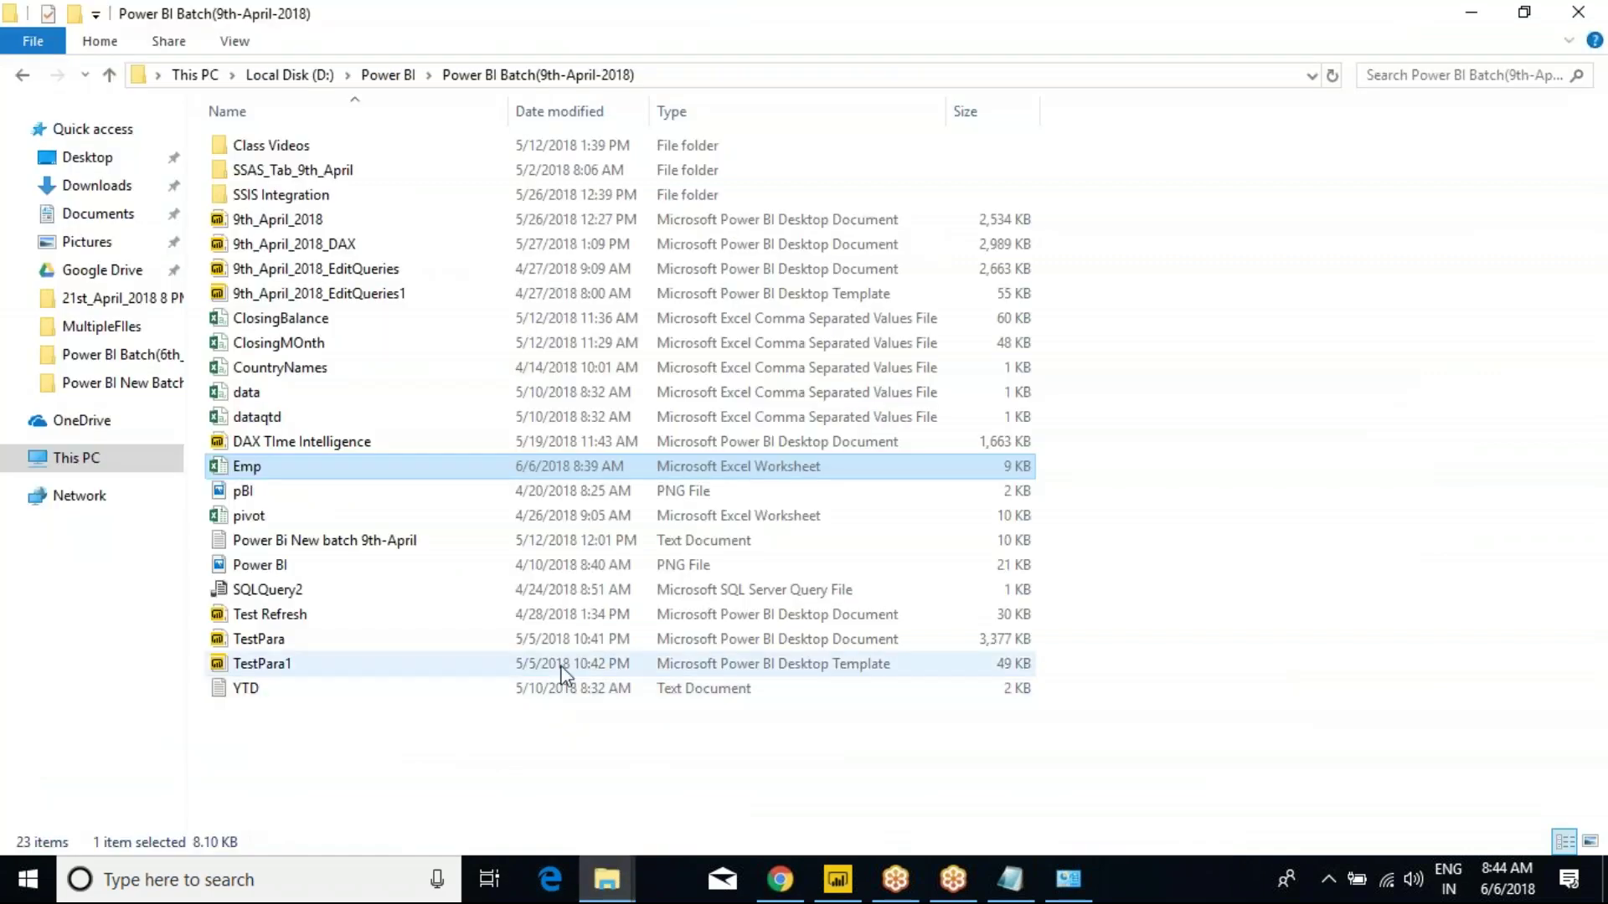
pyautogui.hotkey('alt', 'Tab')
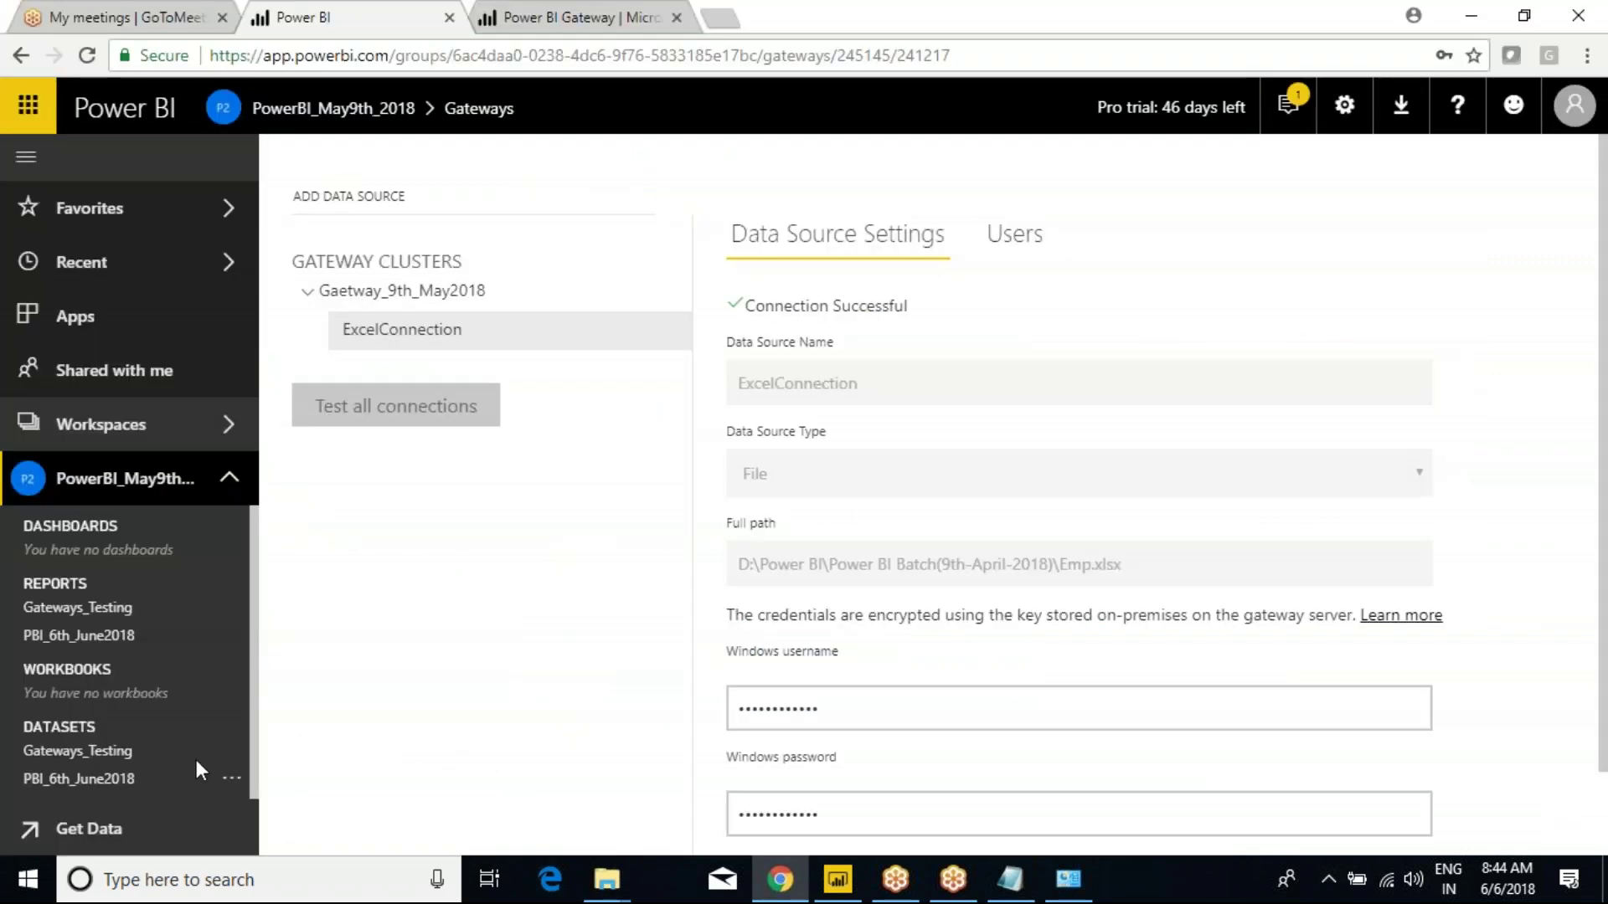
pyautogui.click(231, 754)
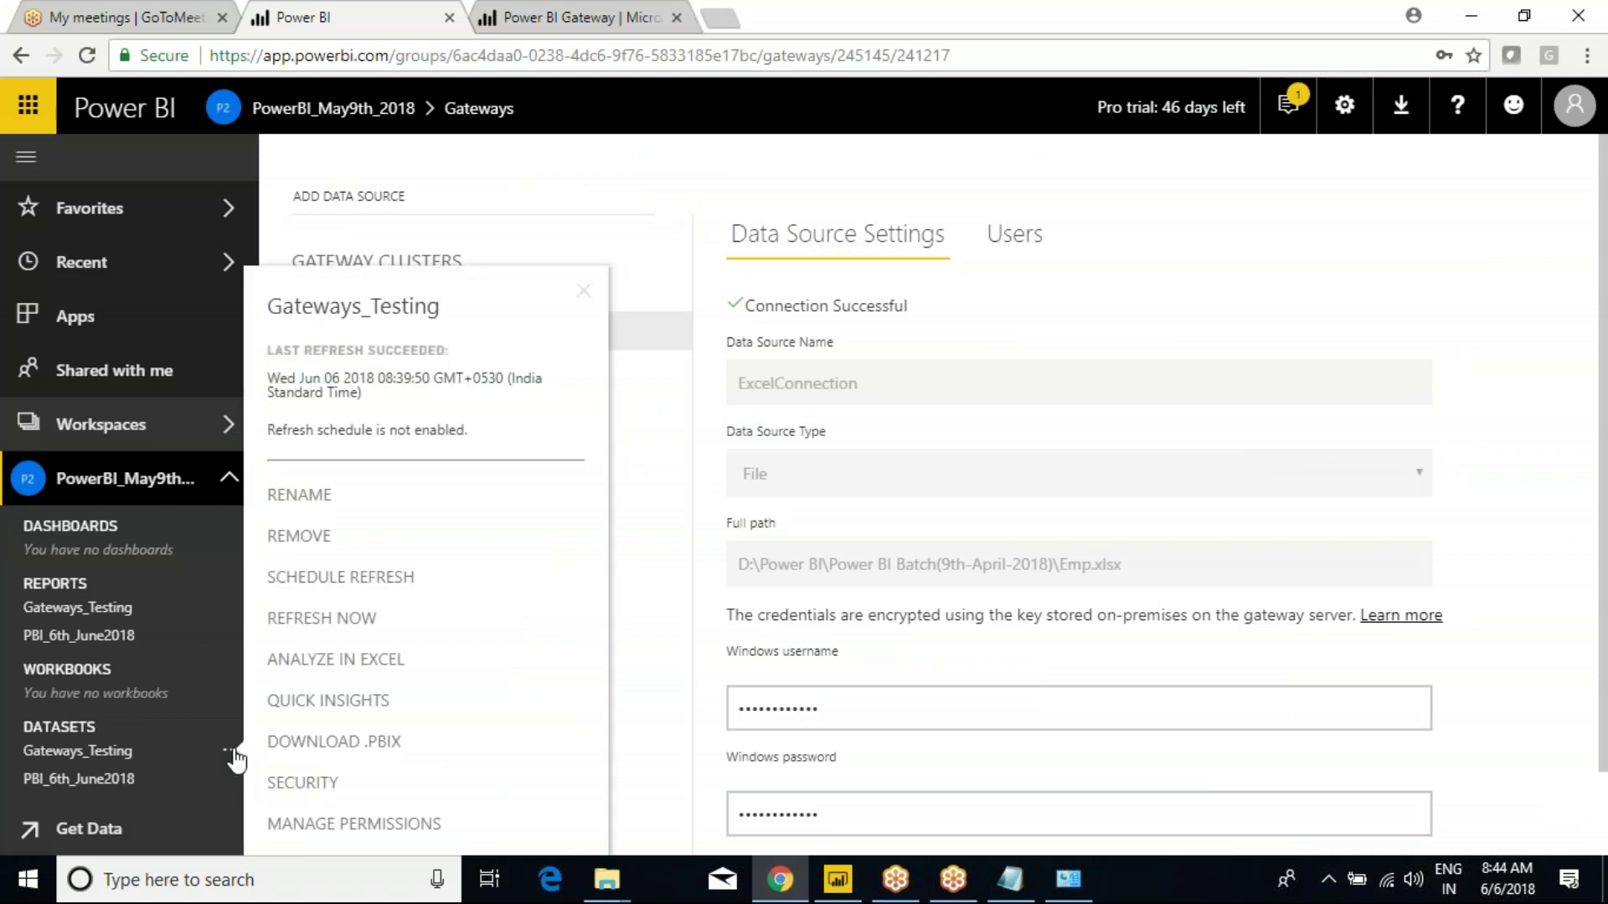
pyautogui.click(340, 620)
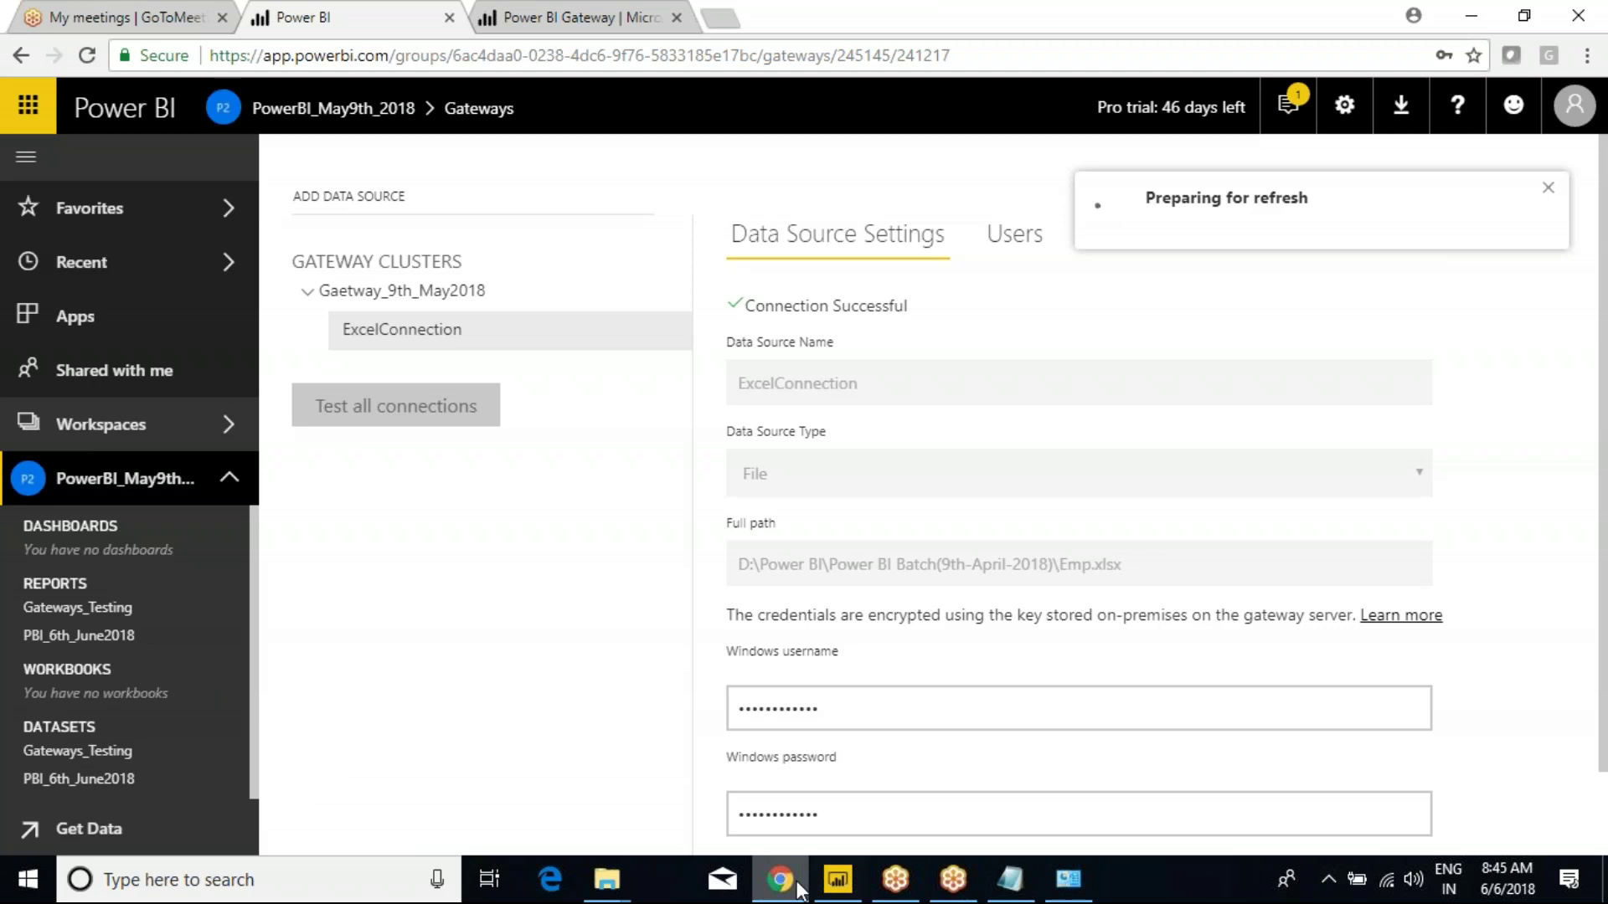
pyautogui.moveTo(607, 879)
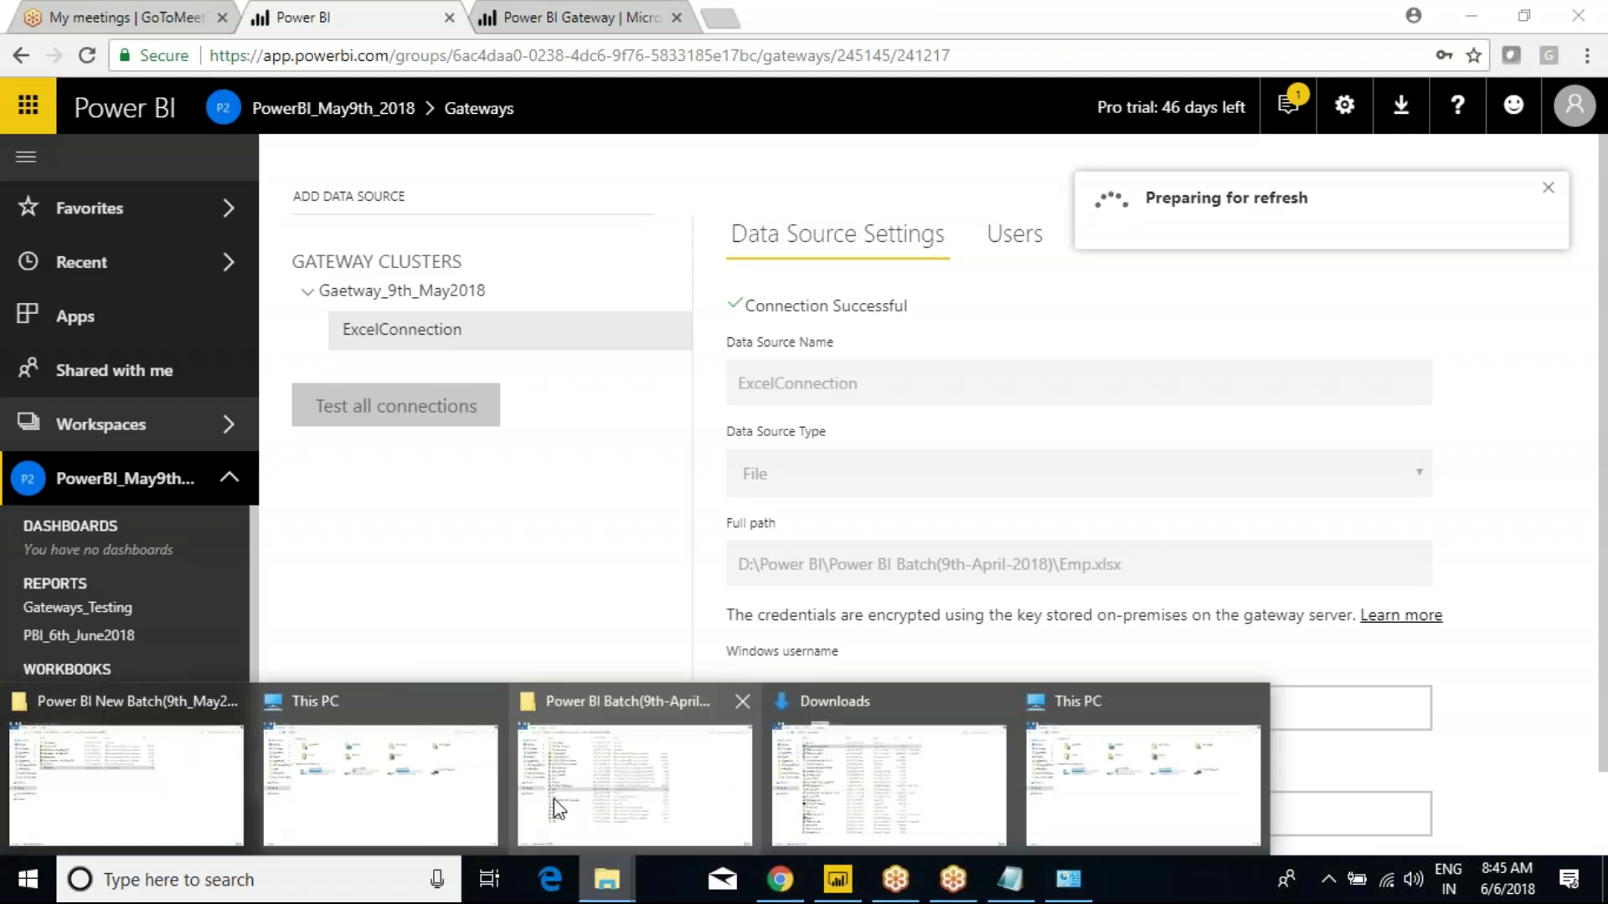
pyautogui.click(586, 796)
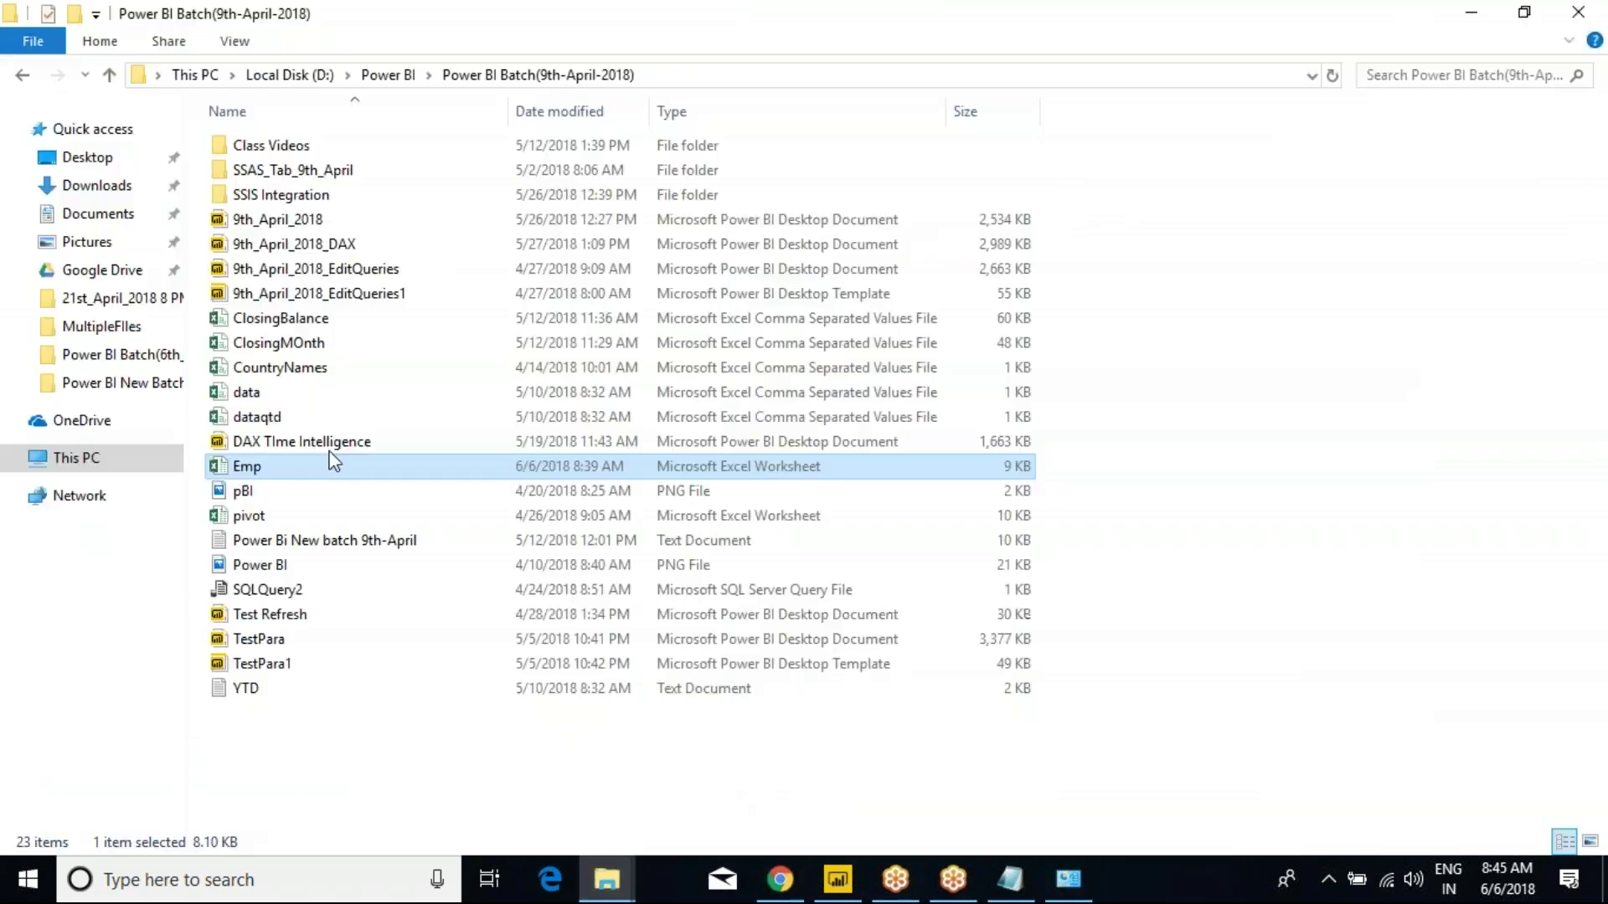
# Open Emp.xlsx and clear rows 9–10 for employees Z and Y.
pyautogui.doubleClick(275, 467)
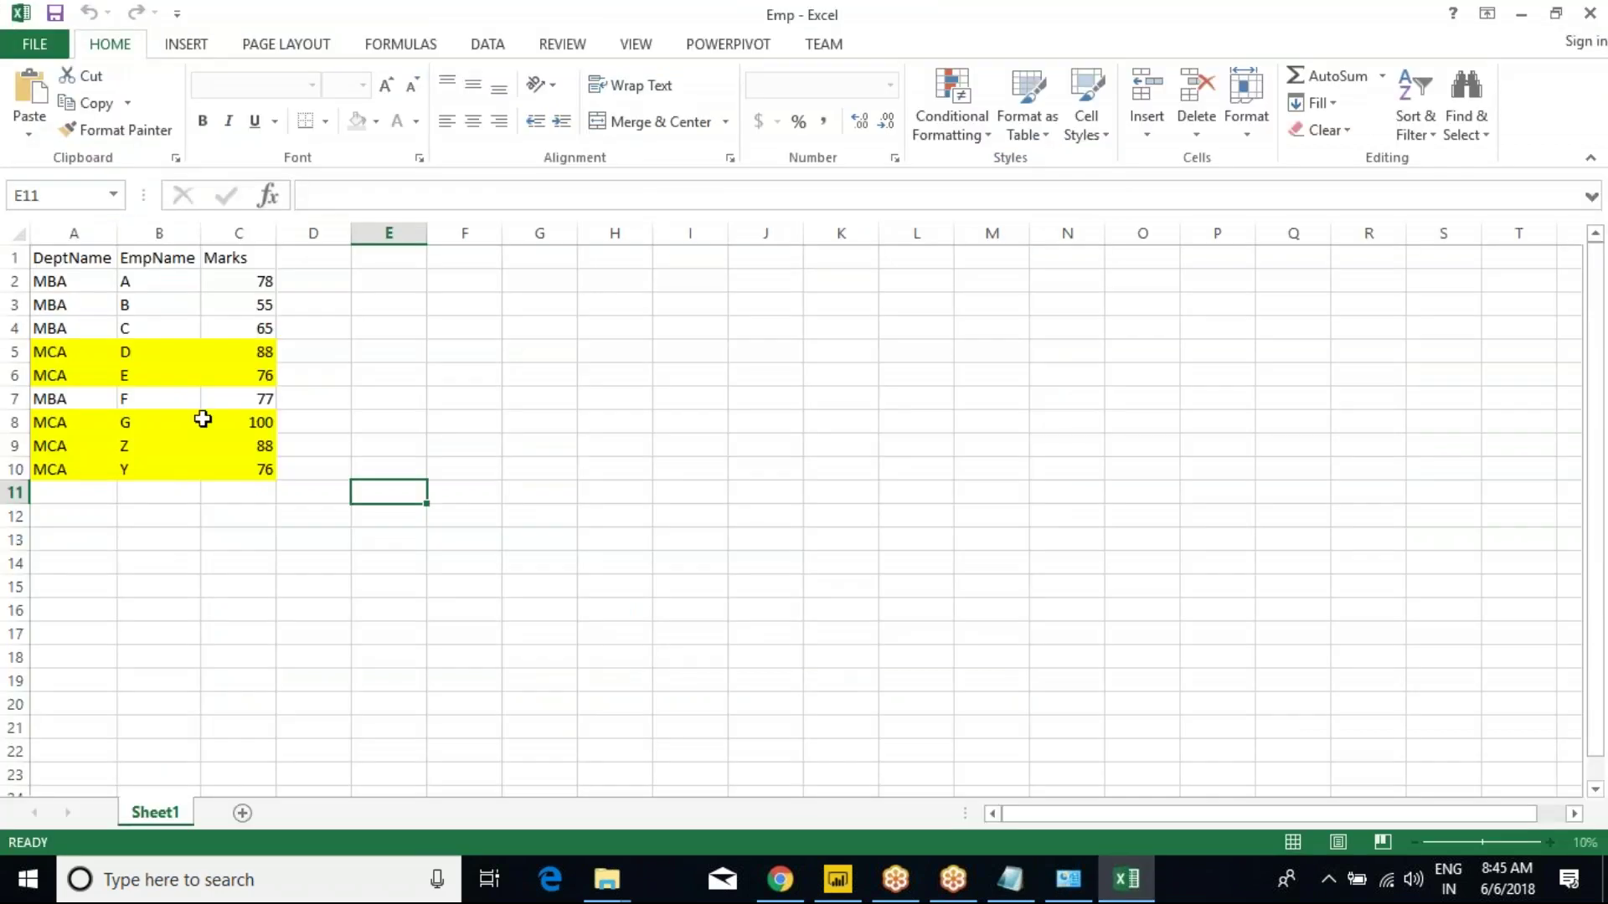
pyautogui.moveTo(47, 282); pyautogui.dragTo(142, 310)
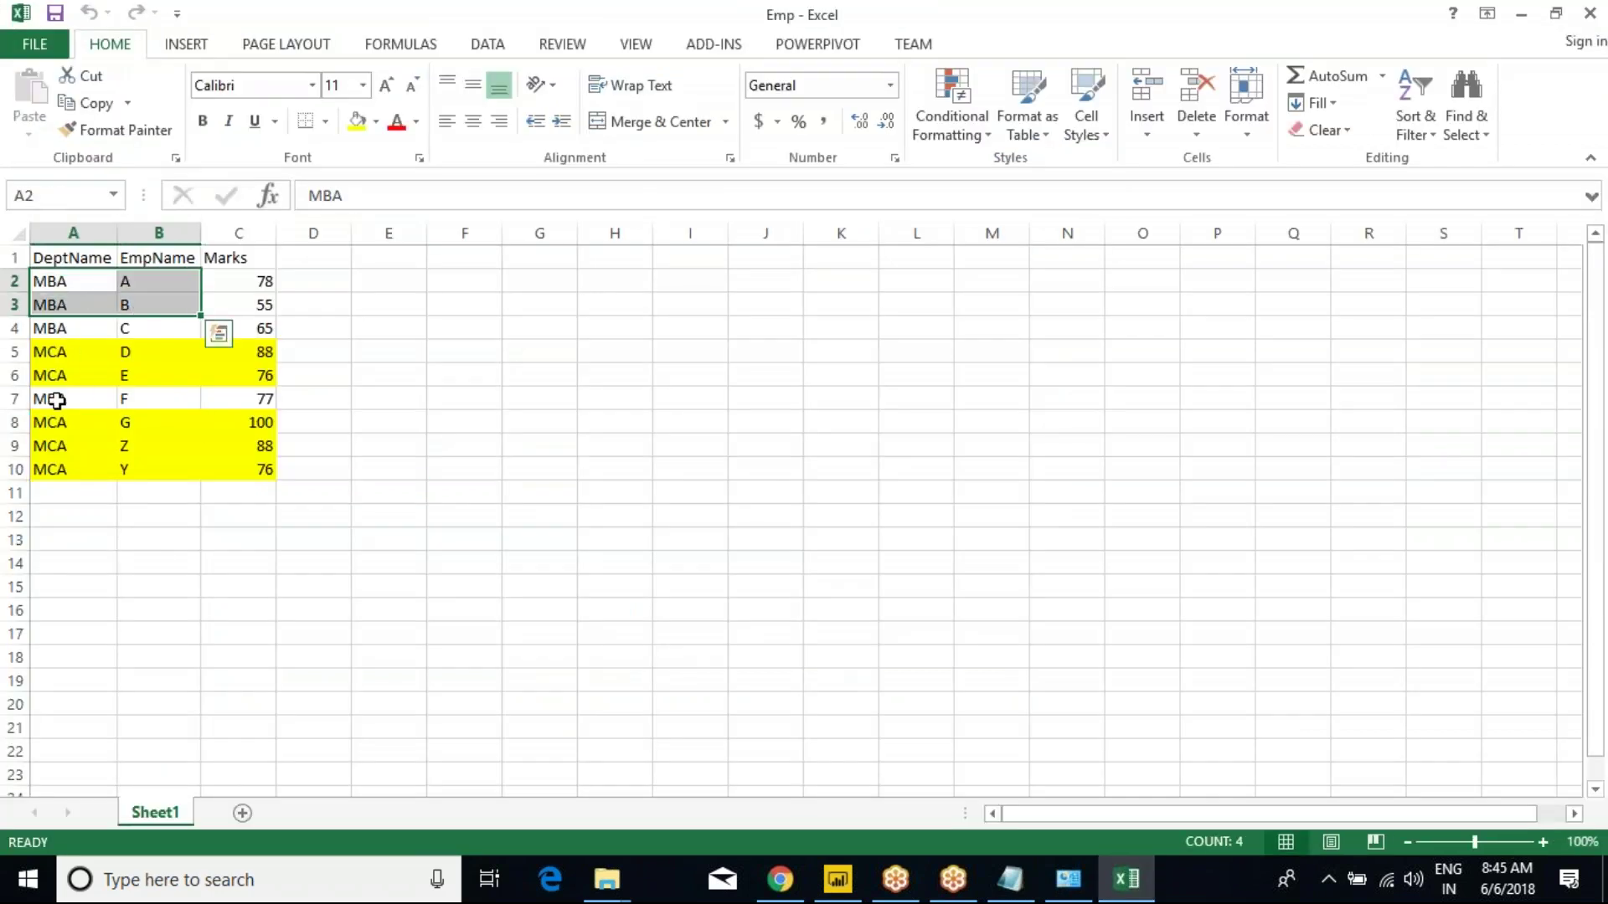
pyautogui.moveTo(55, 401); pyautogui.dragTo(208, 474)
pyautogui.click(156, 438)
pyautogui.click(62, 443)
pyautogui.moveTo(17, 448); pyautogui.dragTo(18, 470)
pyautogui.rightClick(18, 470)
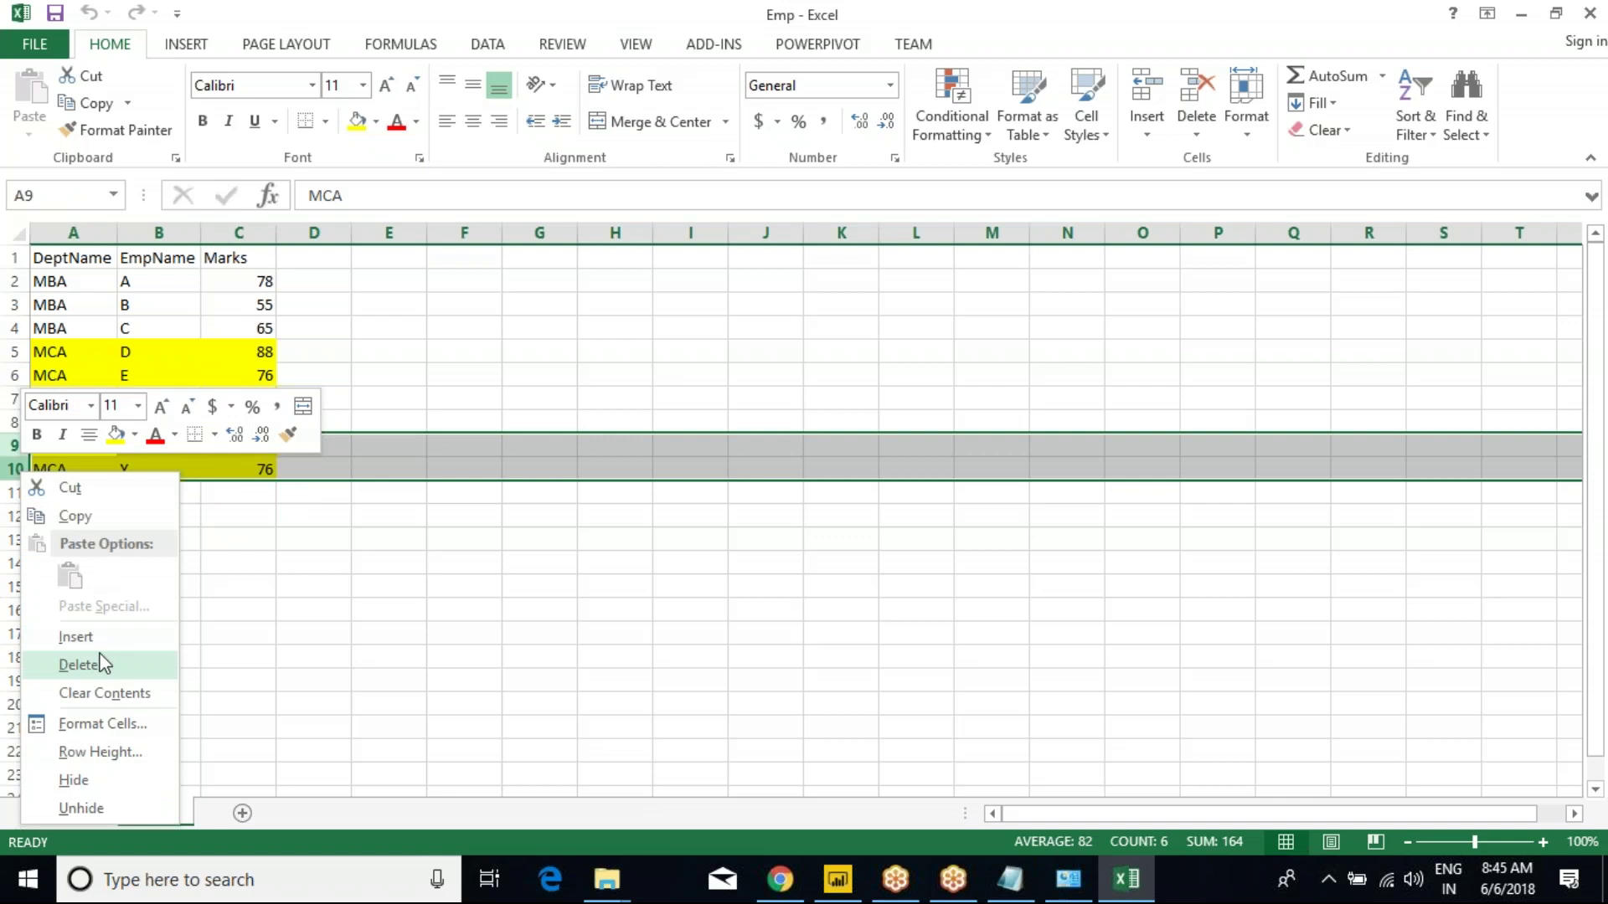
pyautogui.press('Escape')
pyautogui.press('Delete')
# Delete row 7 for employee F so the rows below shift up, then check the remaining rows.
pyautogui.click(15, 399)
pyautogui.rightClick(17, 401)
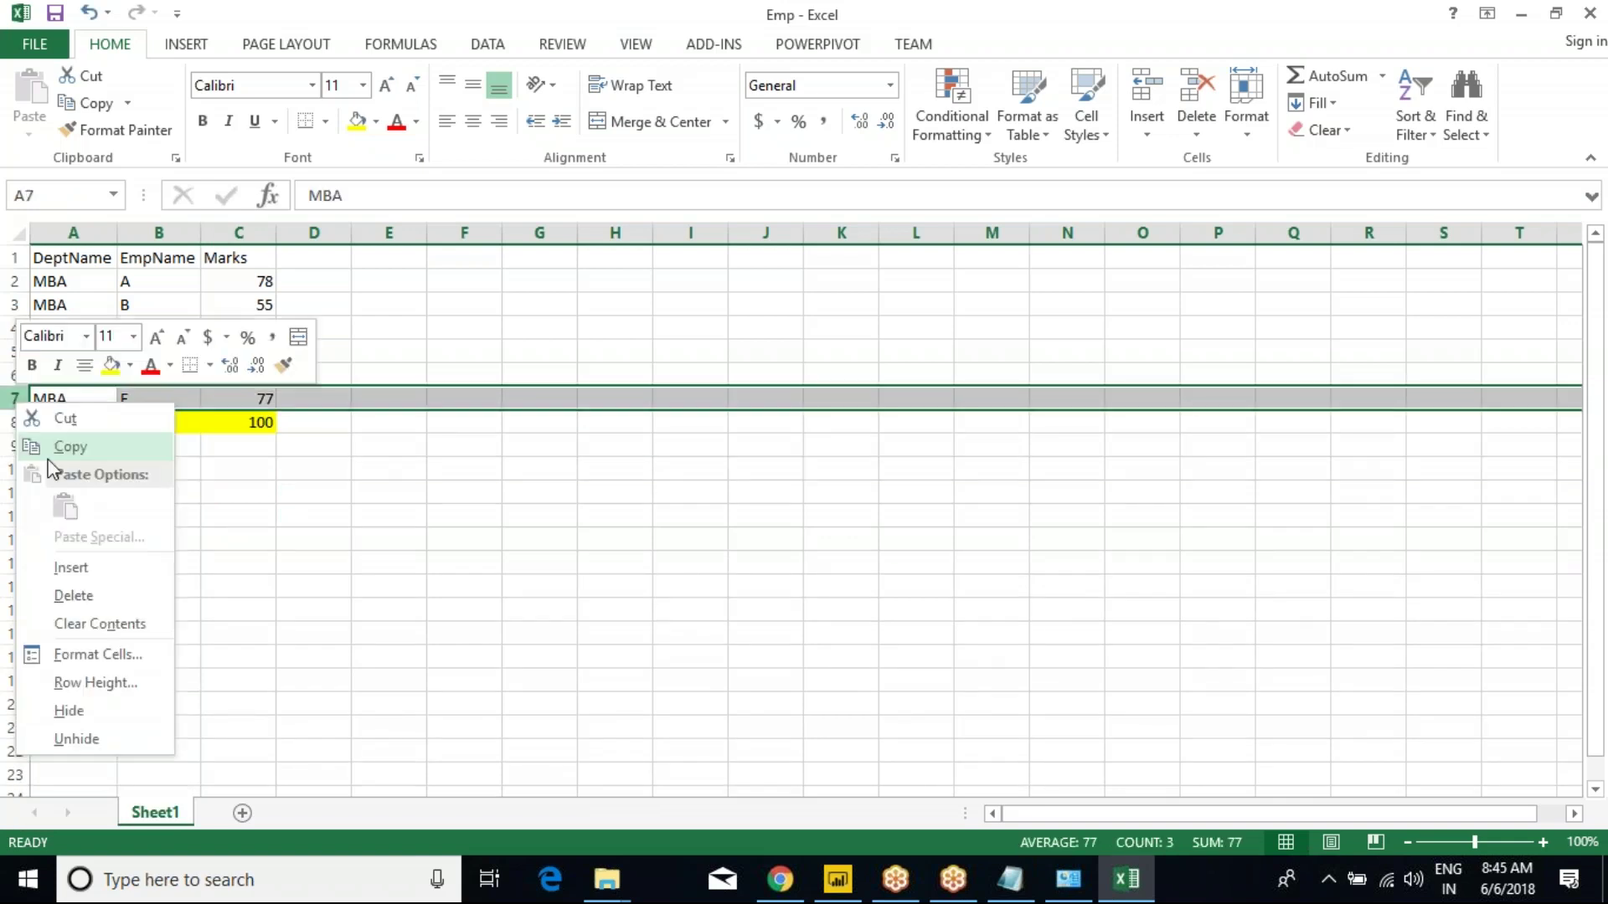
pyautogui.click(82, 596)
pyautogui.click(159, 352)
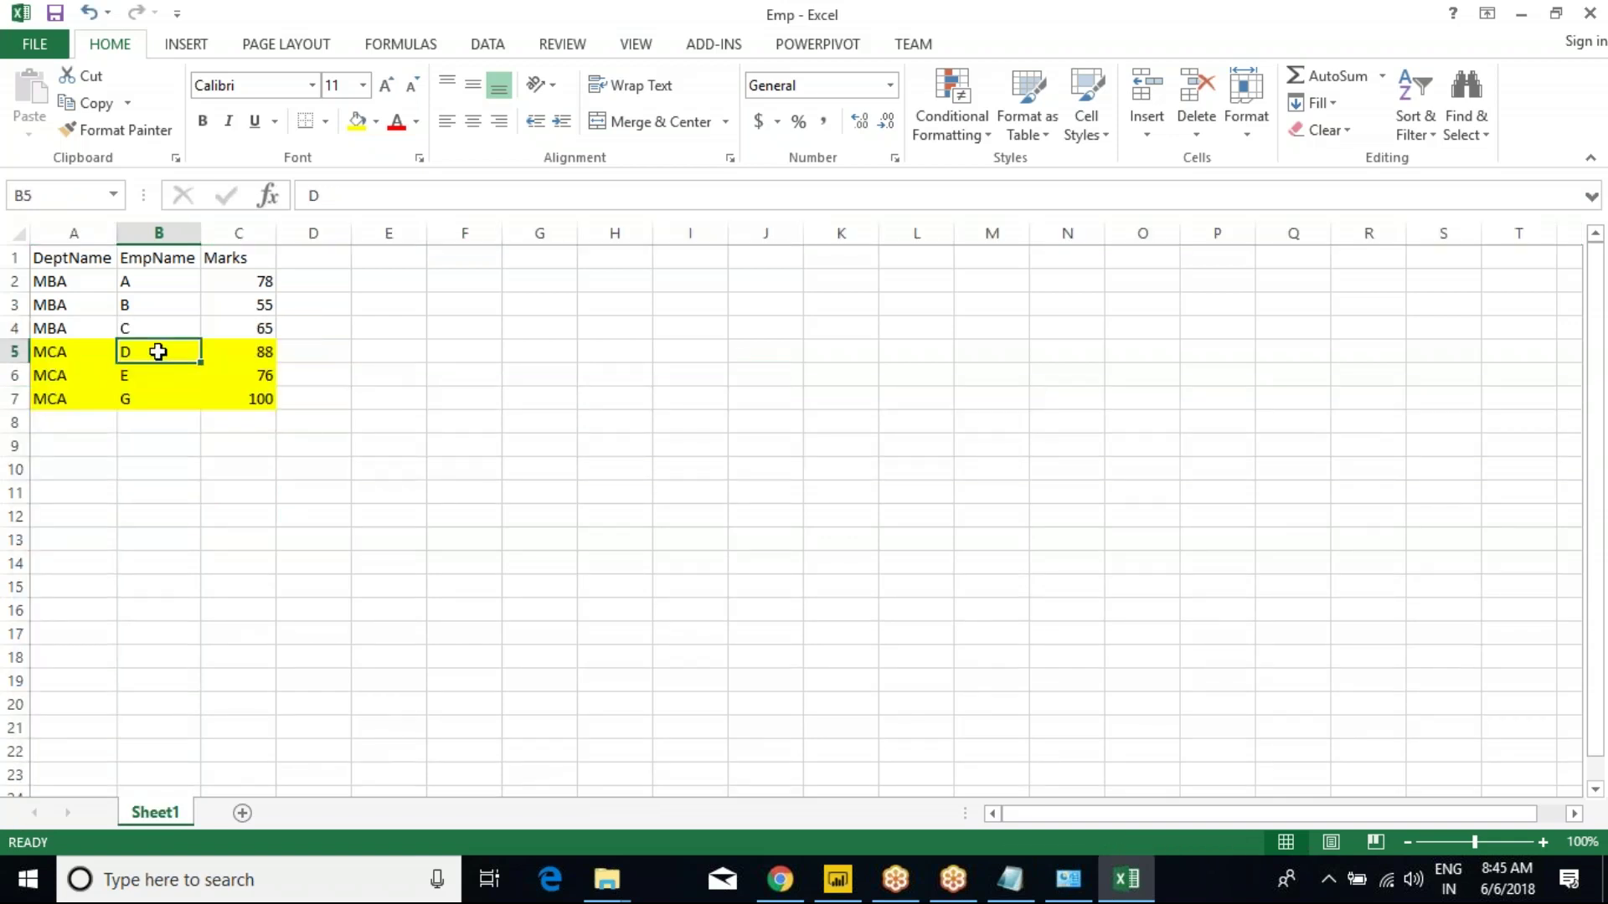
pyautogui.click(65, 281)
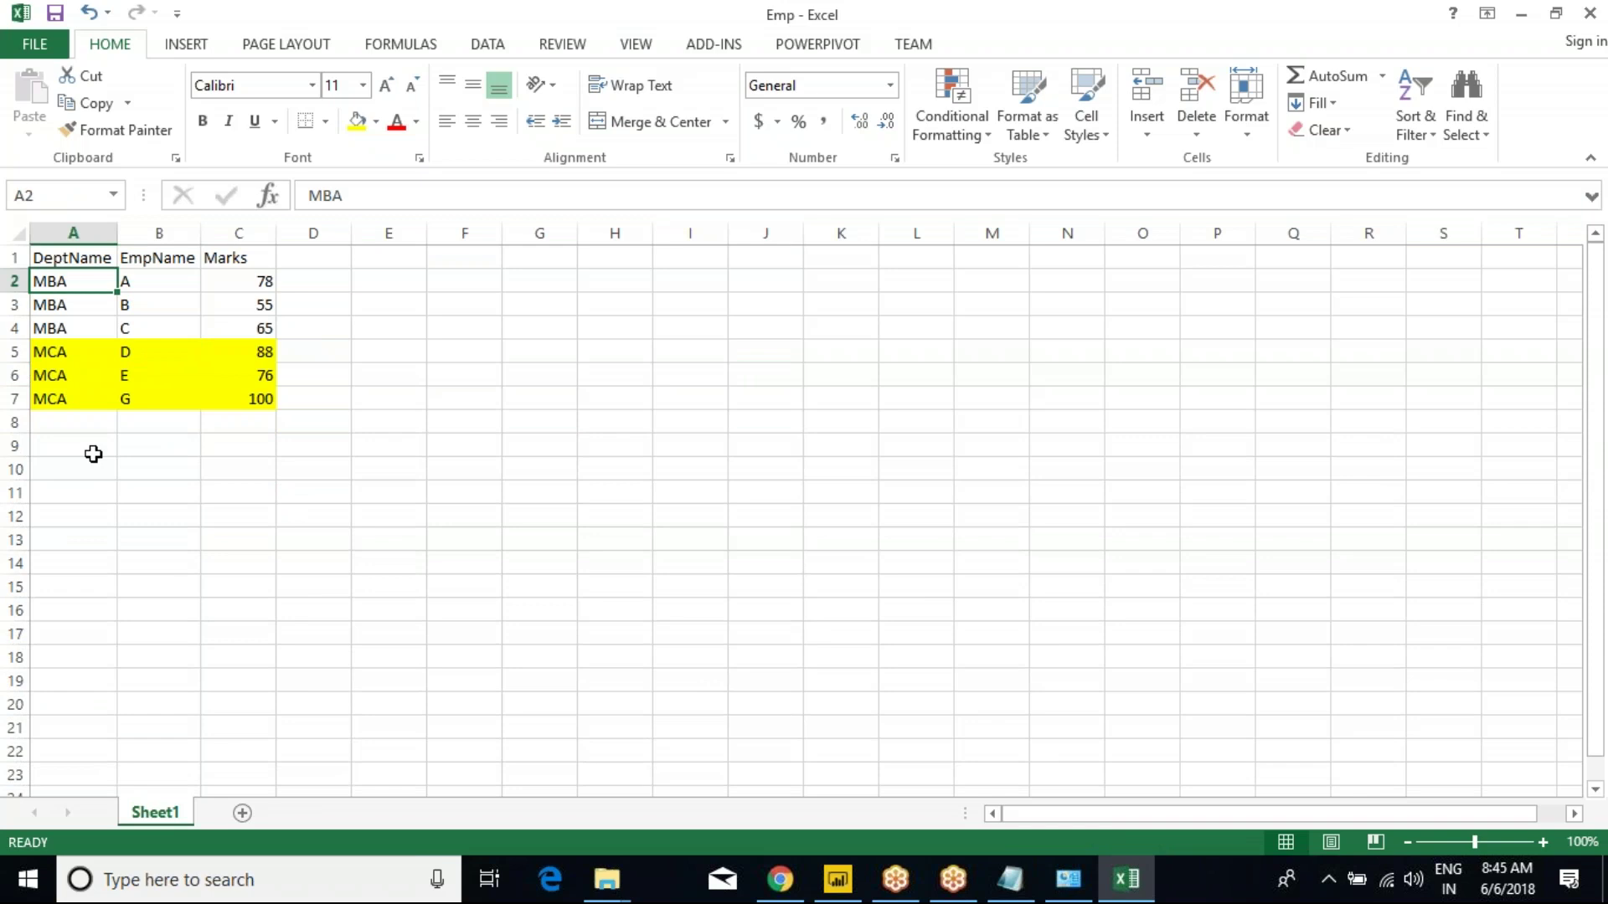
pyautogui.click(79, 399)
pyautogui.click(79, 330)
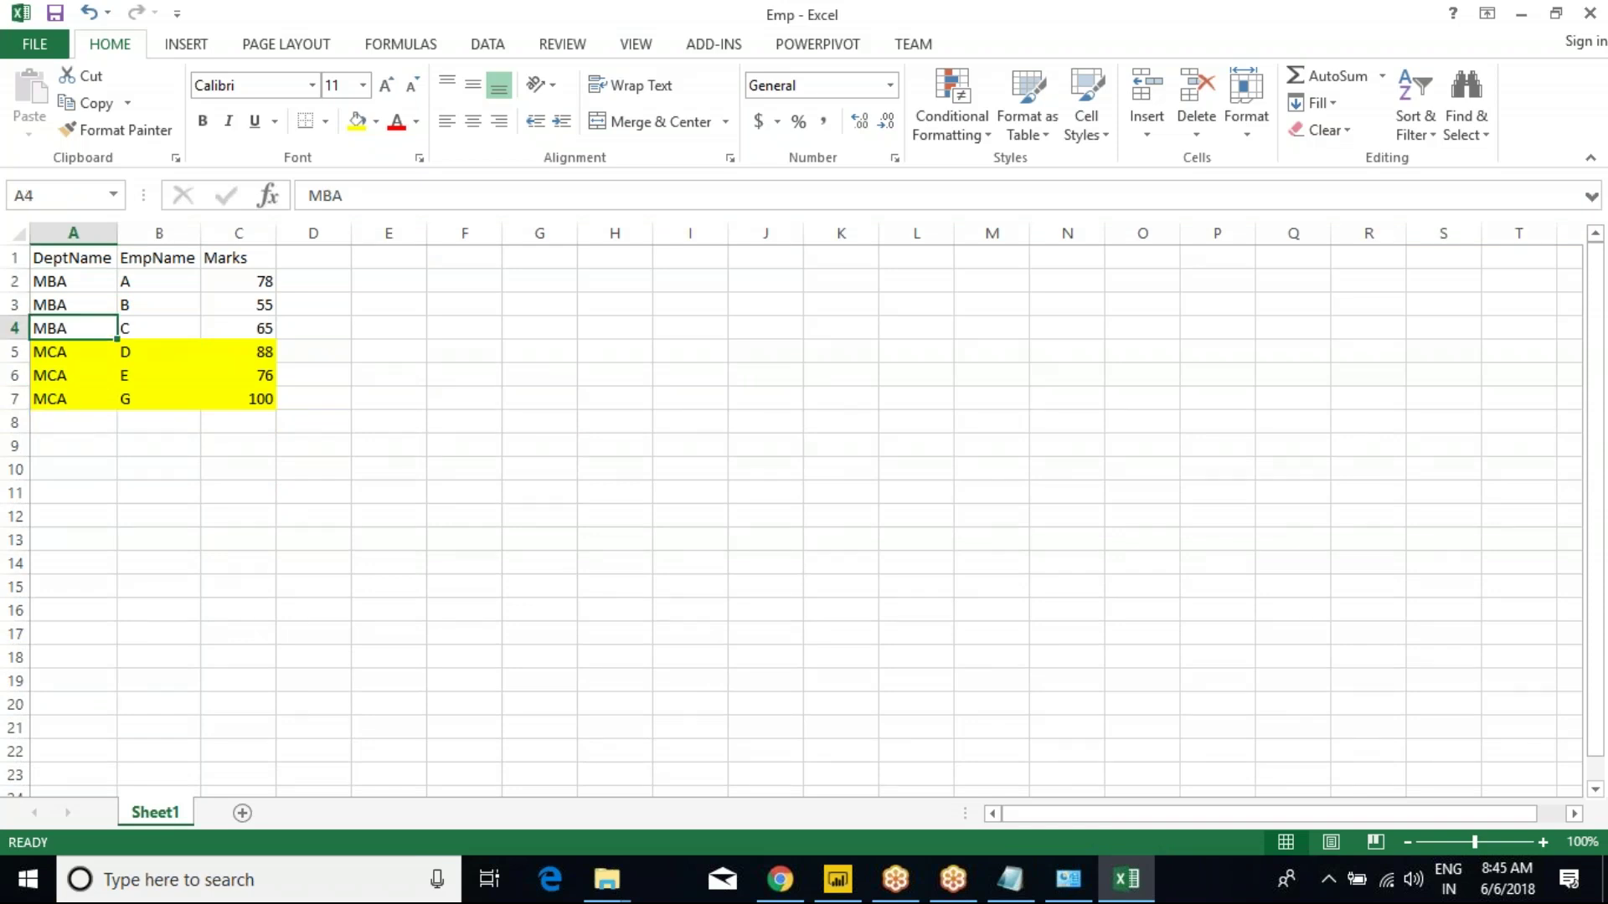
pyautogui.click(778, 879)
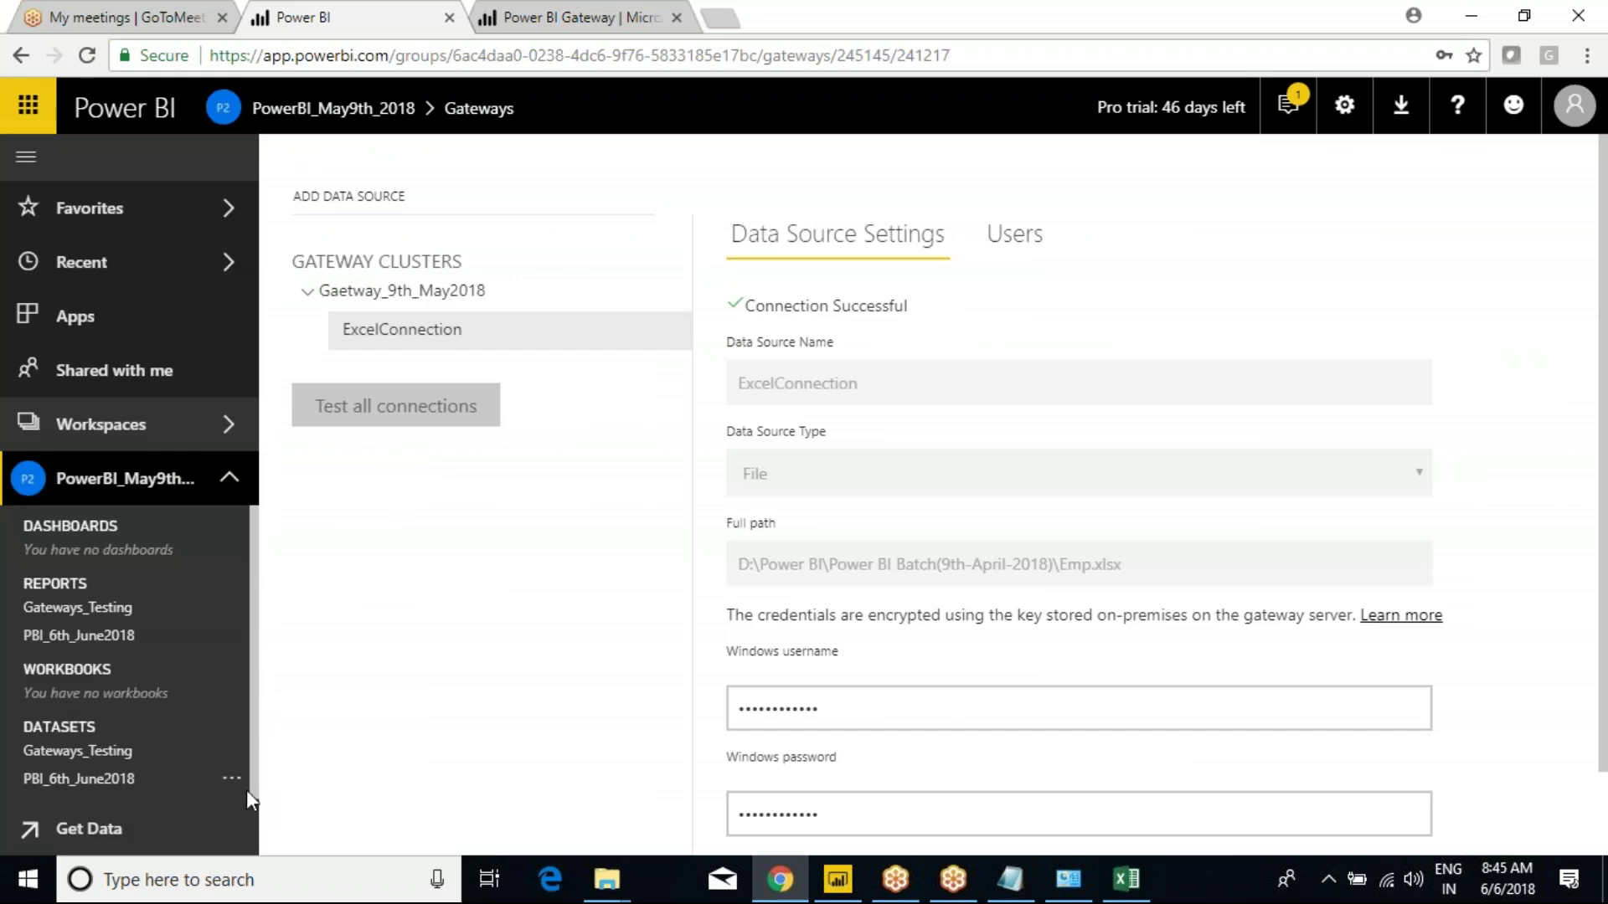
# Turn on scheduled refresh for Gateways_Testing with a Weekly frequency.
pyautogui.click(233, 756)
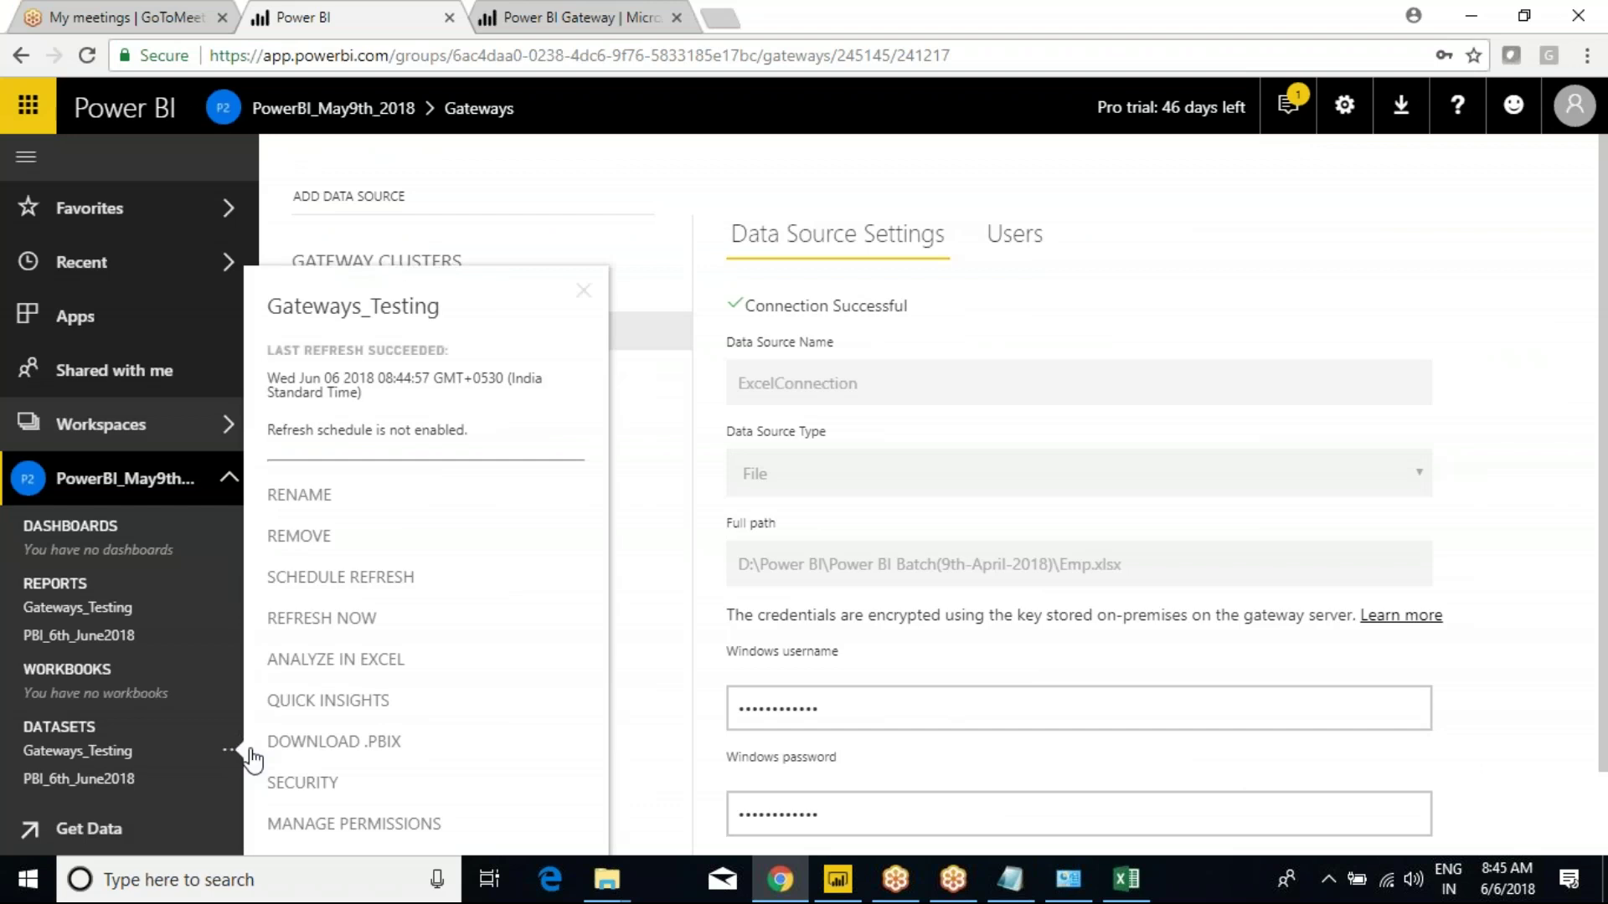
pyautogui.click(315, 585)
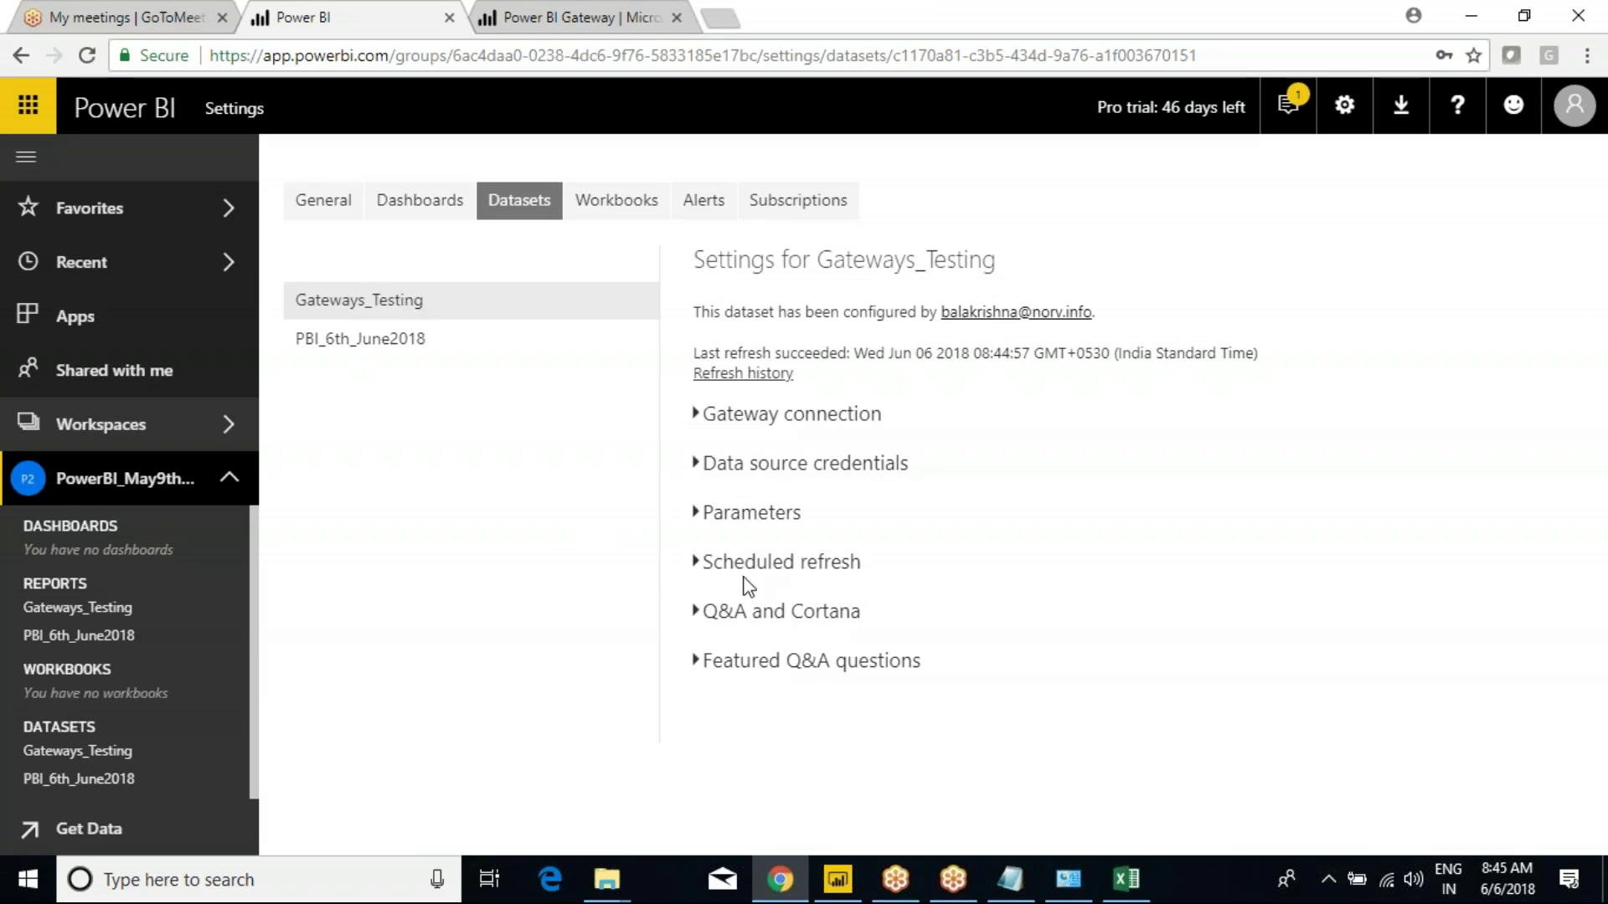
pyautogui.click(697, 563)
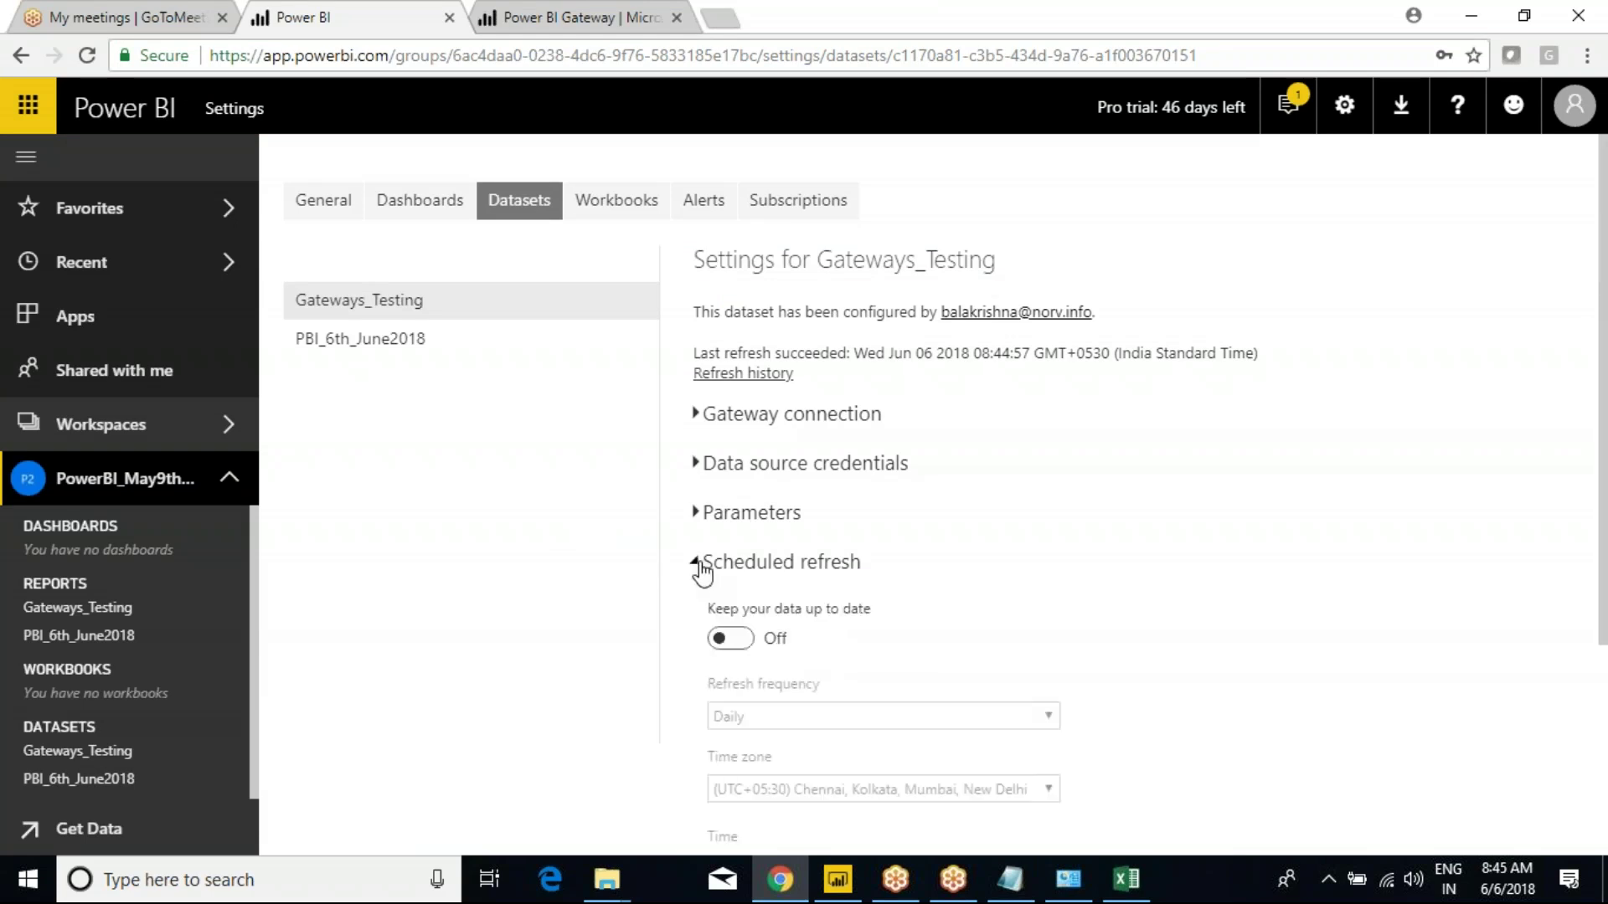
pyautogui.click(741, 639)
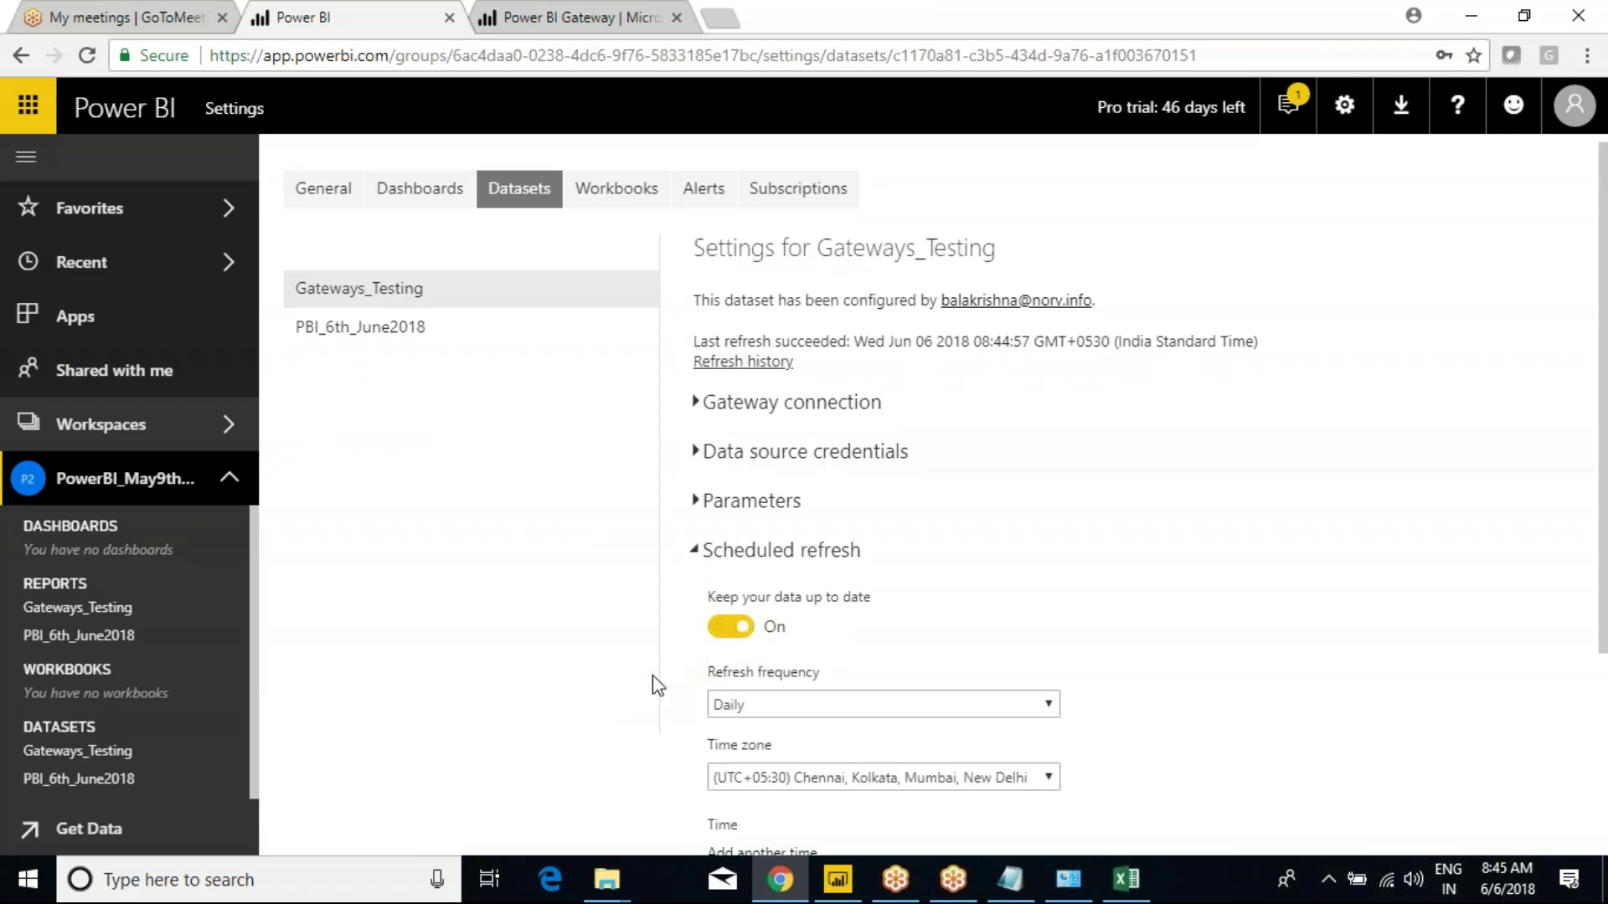
pyautogui.scroll(-3, 650, 683)
pyautogui.click(772, 486)
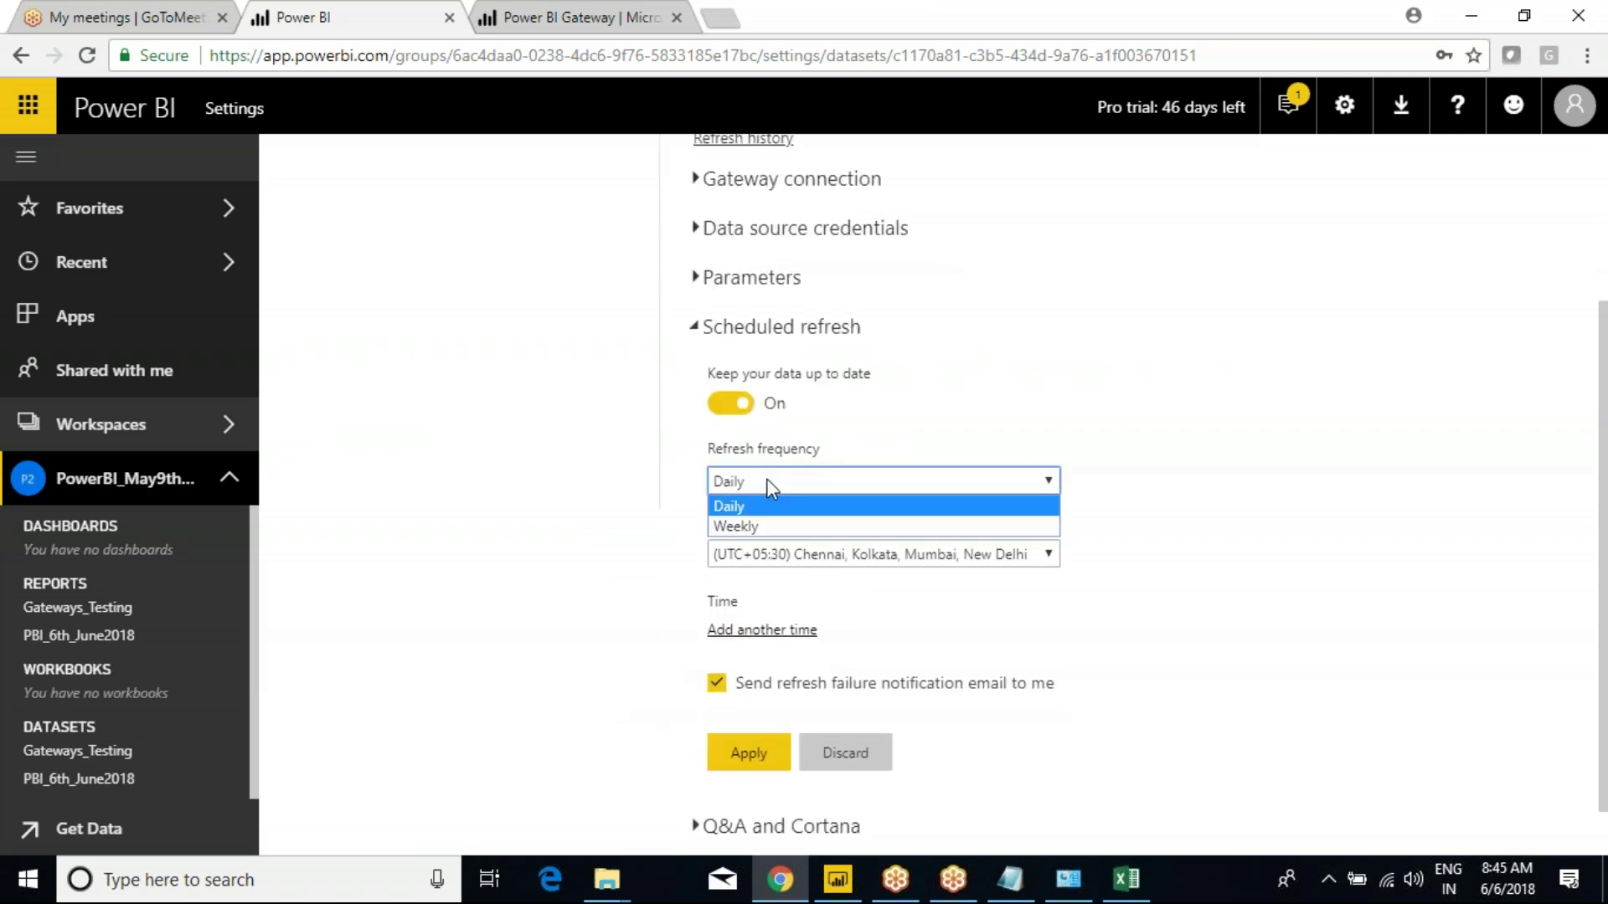
pyautogui.click(745, 505)
pyautogui.click(757, 489)
pyautogui.click(759, 509)
pyautogui.click(756, 492)
pyautogui.click(746, 526)
# Untick Sunday and Saturday so refresh runs Monday to Friday.
pyautogui.scroll(-1, 810, 536)
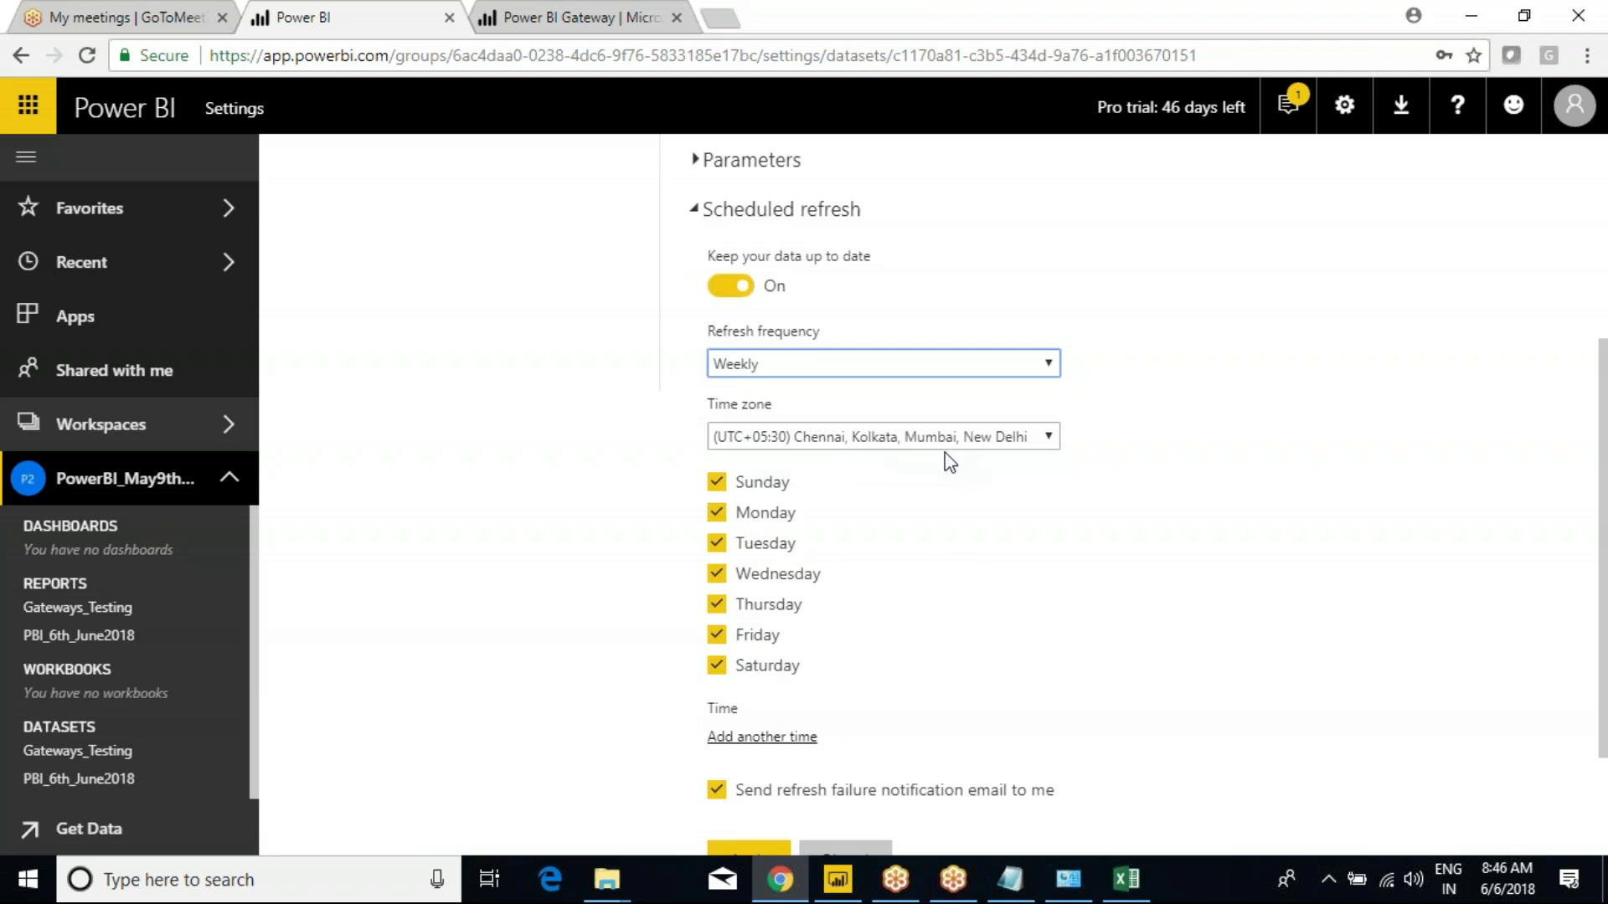
pyautogui.click(1025, 442)
pyautogui.click(1025, 442)
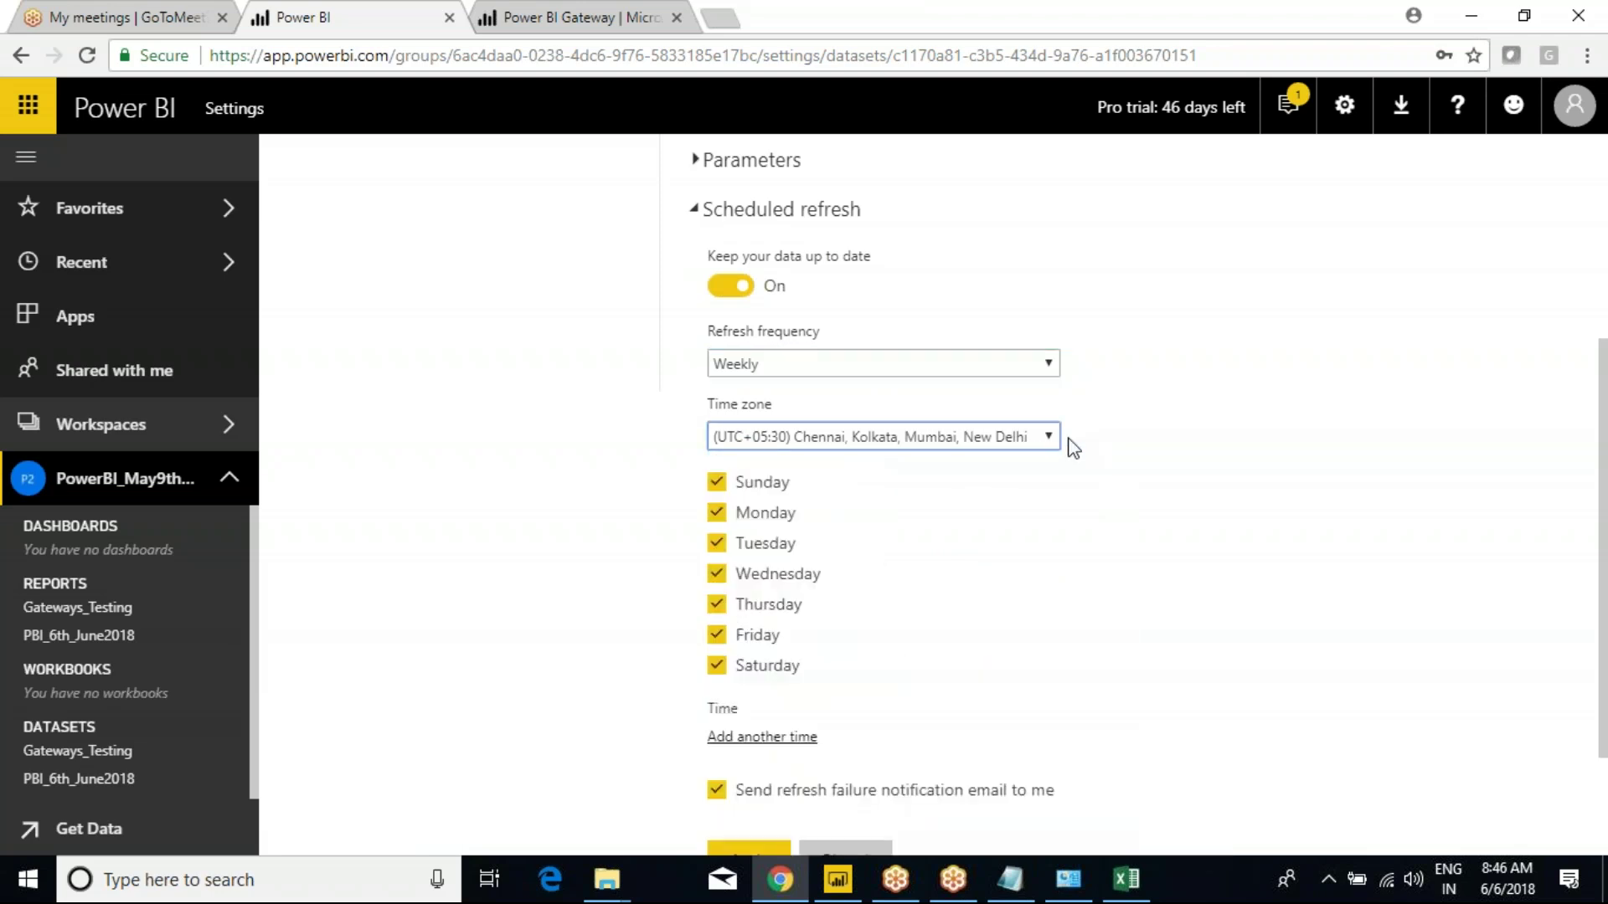
pyautogui.click(722, 484)
pyautogui.click(716, 668)
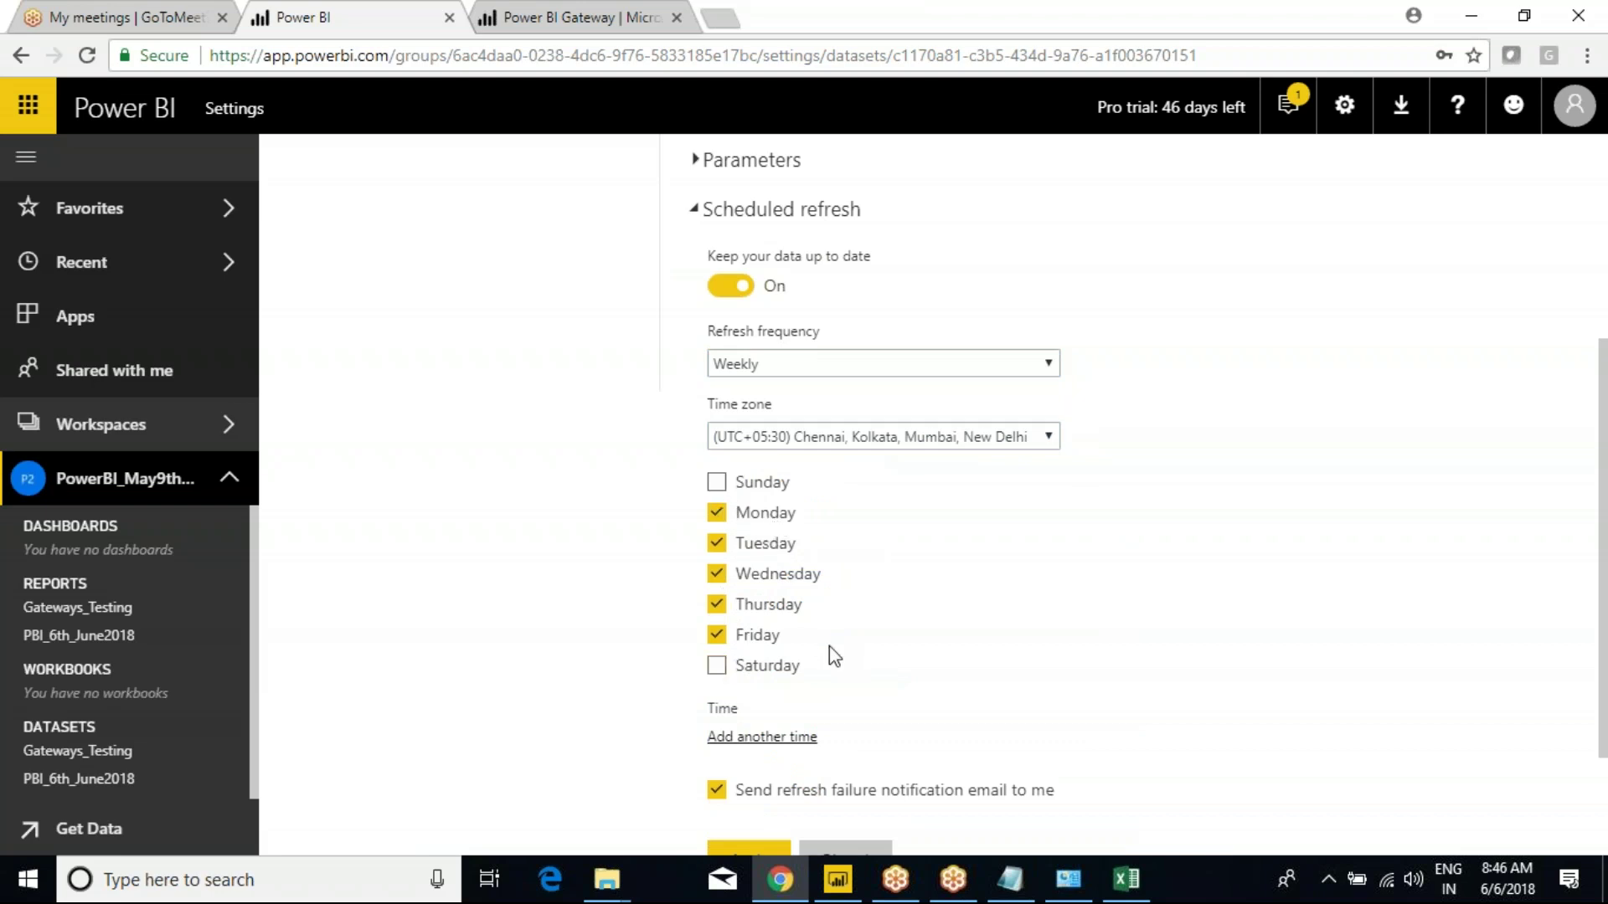
pyautogui.scroll(-1, 829, 649)
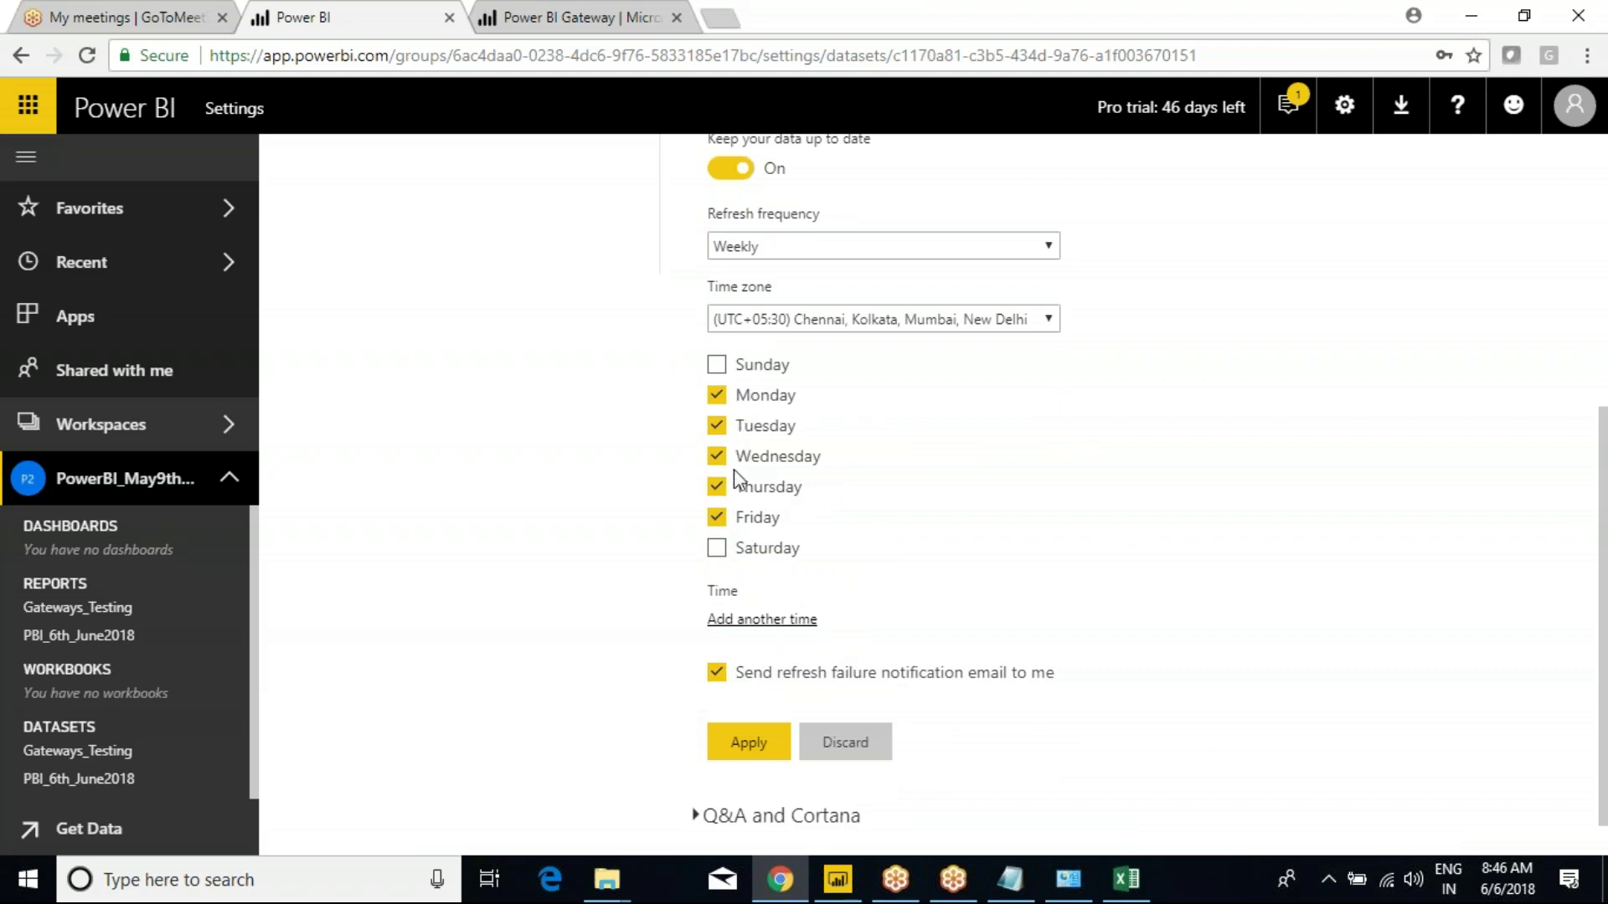
pyautogui.scroll(-1, 846, 624)
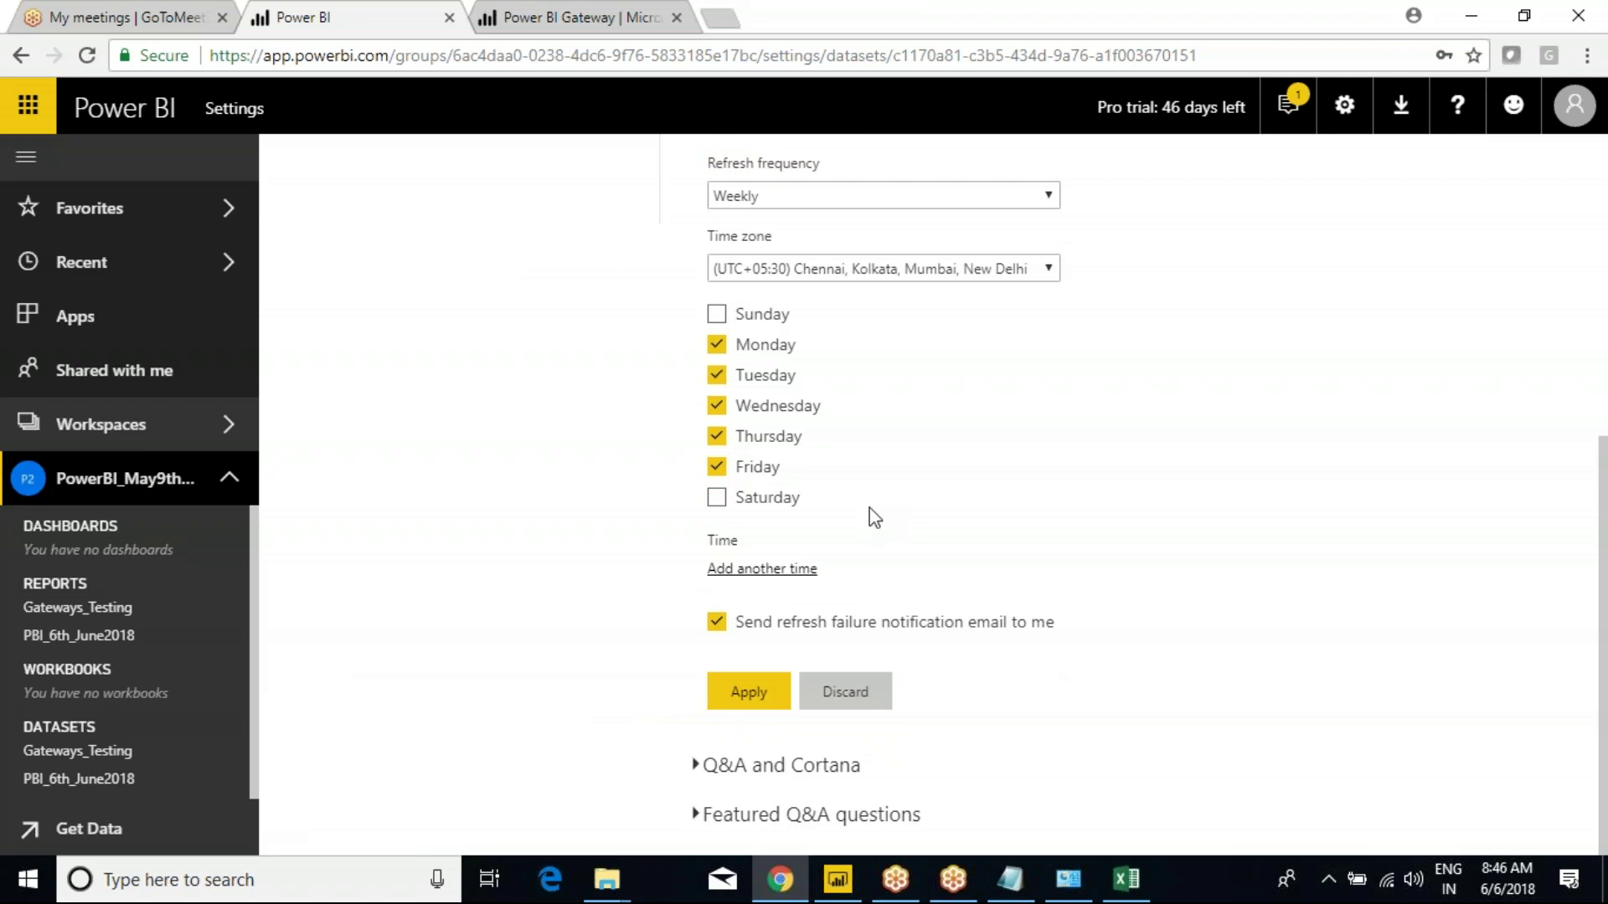
# Add a refresh time of 4:00 AM.
pyautogui.click(764, 571)
pyautogui.click(735, 572)
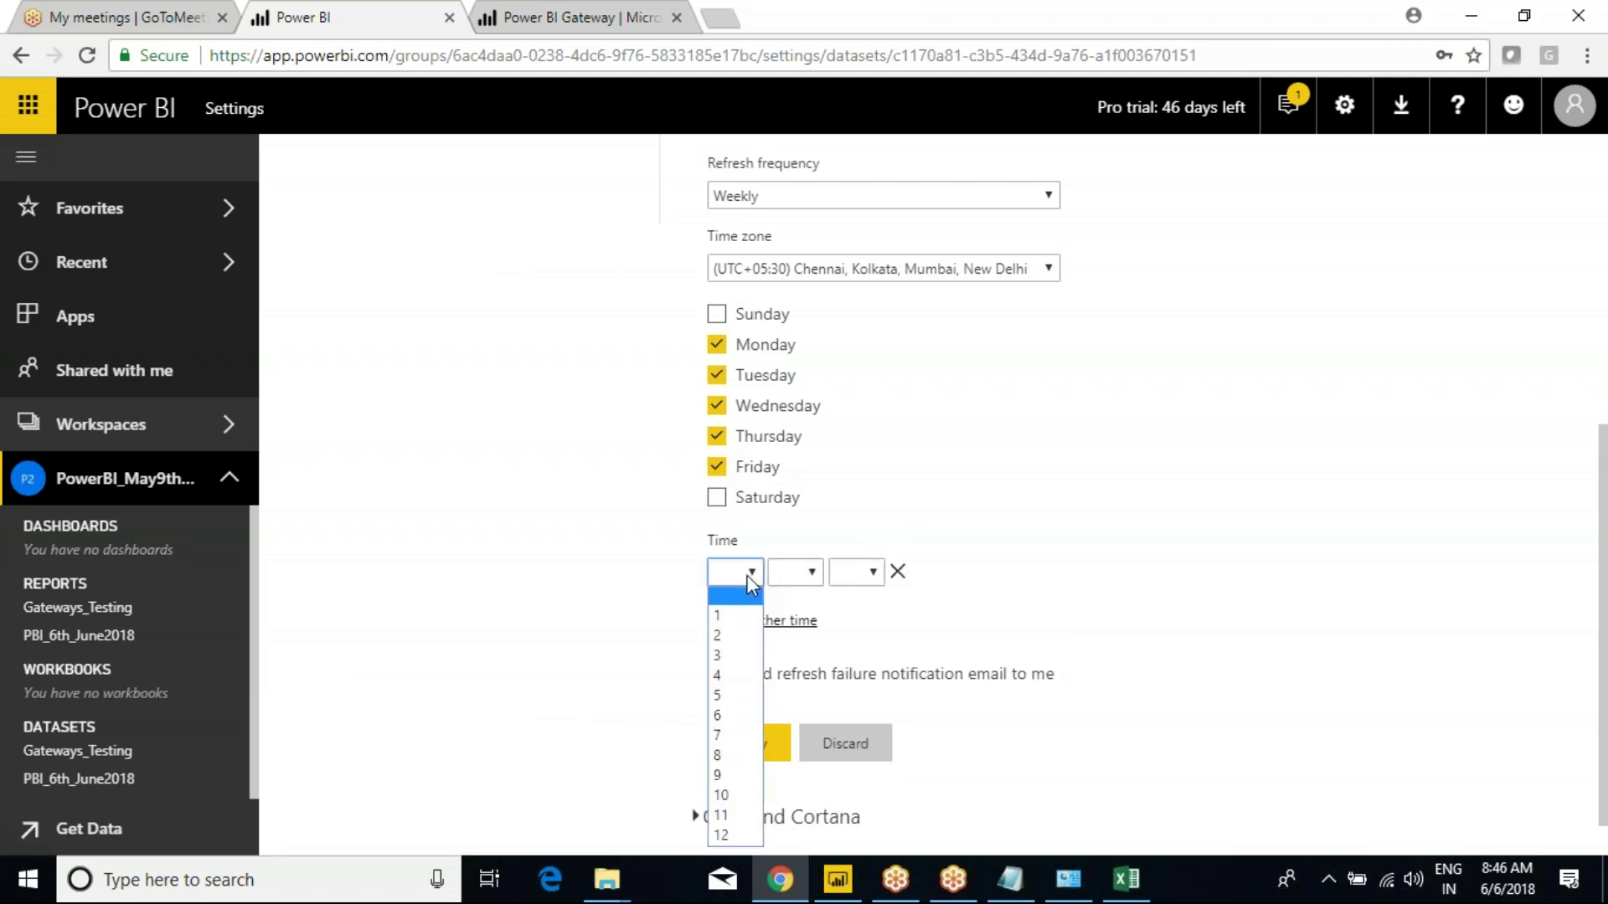
pyautogui.click(731, 672)
pyautogui.click(797, 580)
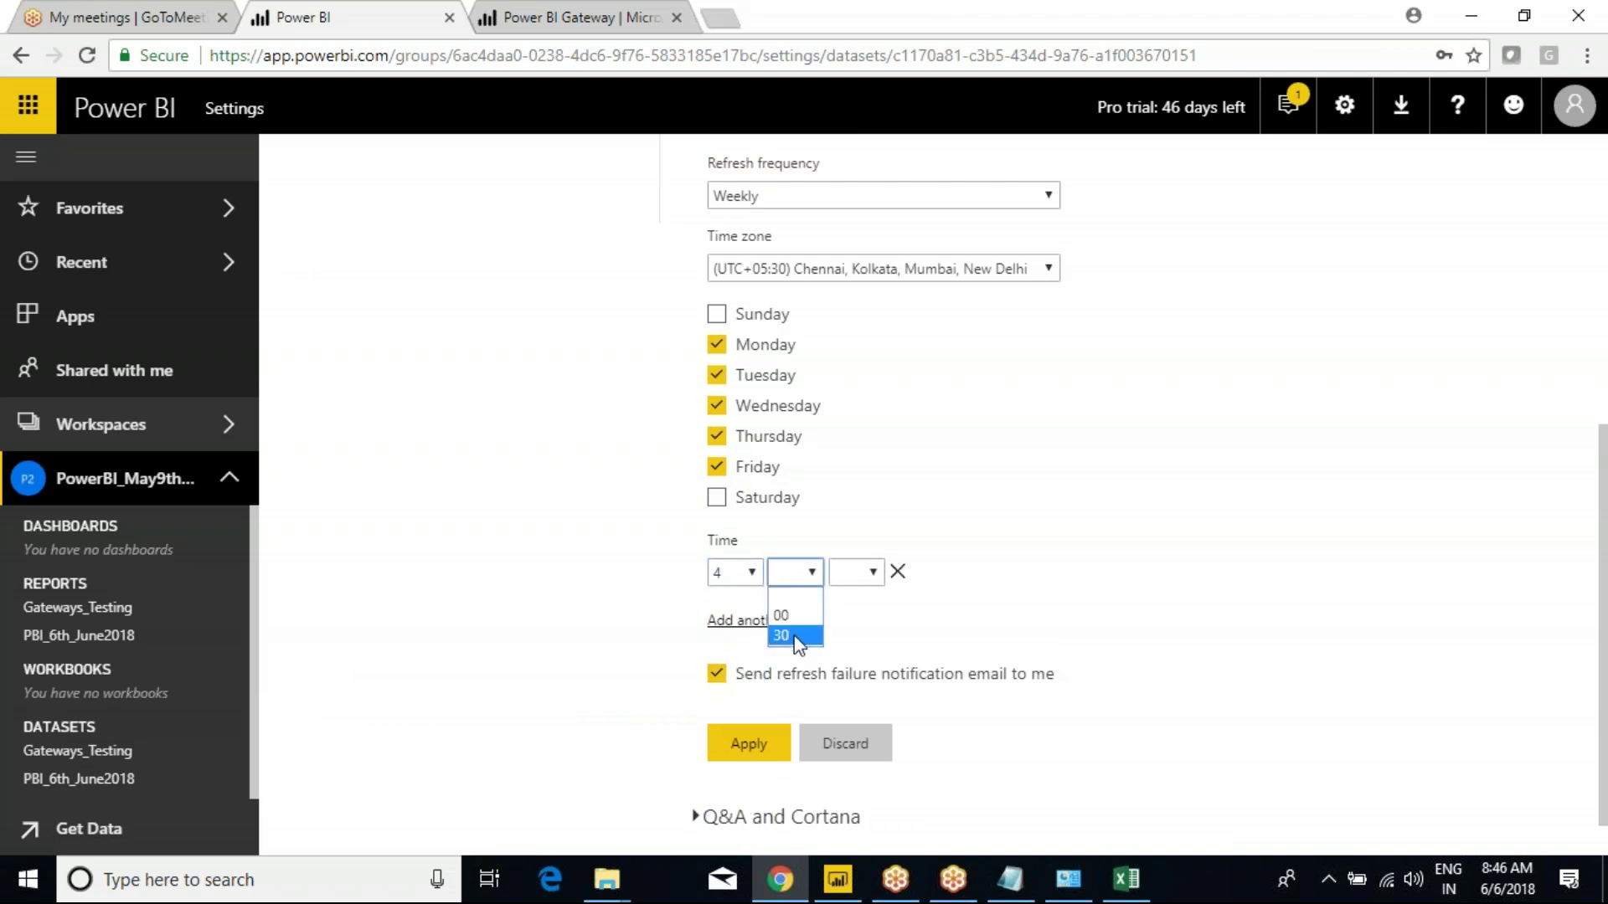
pyautogui.click(785, 616)
pyautogui.click(866, 573)
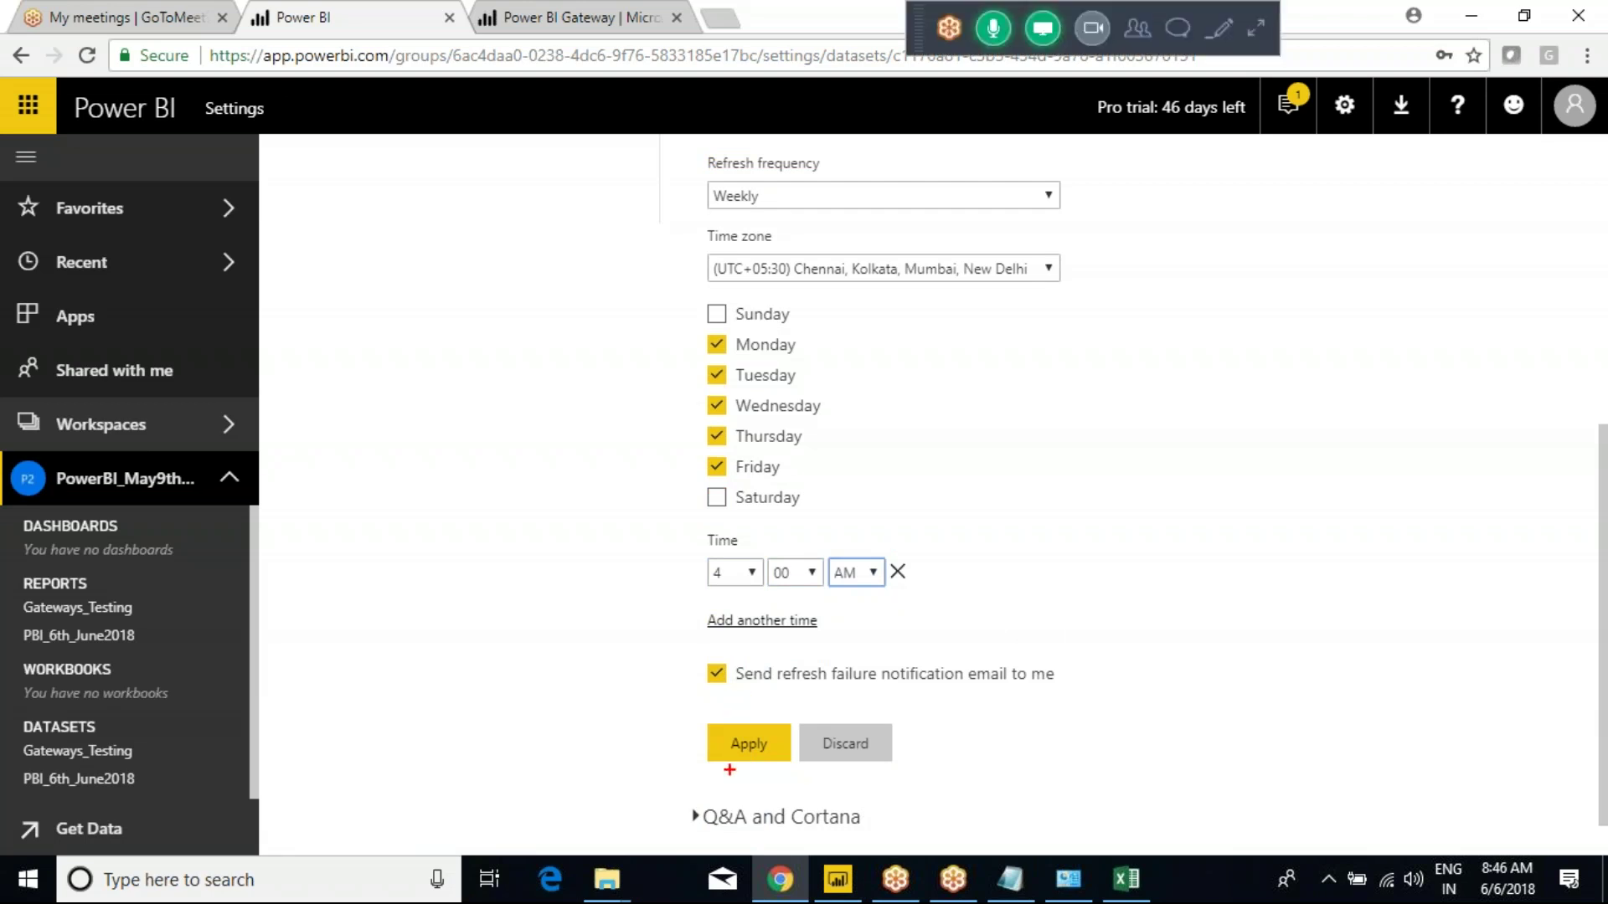
# Annotate the schedule on screen, then switch the refresh frequency from Weekly to Daily.
pyautogui.moveTo(628, 169)
pyautogui.mouseDown()
pyautogui.moveTo(1069, 628)
pyautogui.moveTo(1084, 811)
pyautogui.moveTo(1111, 816)
pyautogui.mouseUp()
pyautogui.moveTo(763, 205); pyautogui.dragTo(802, 181)
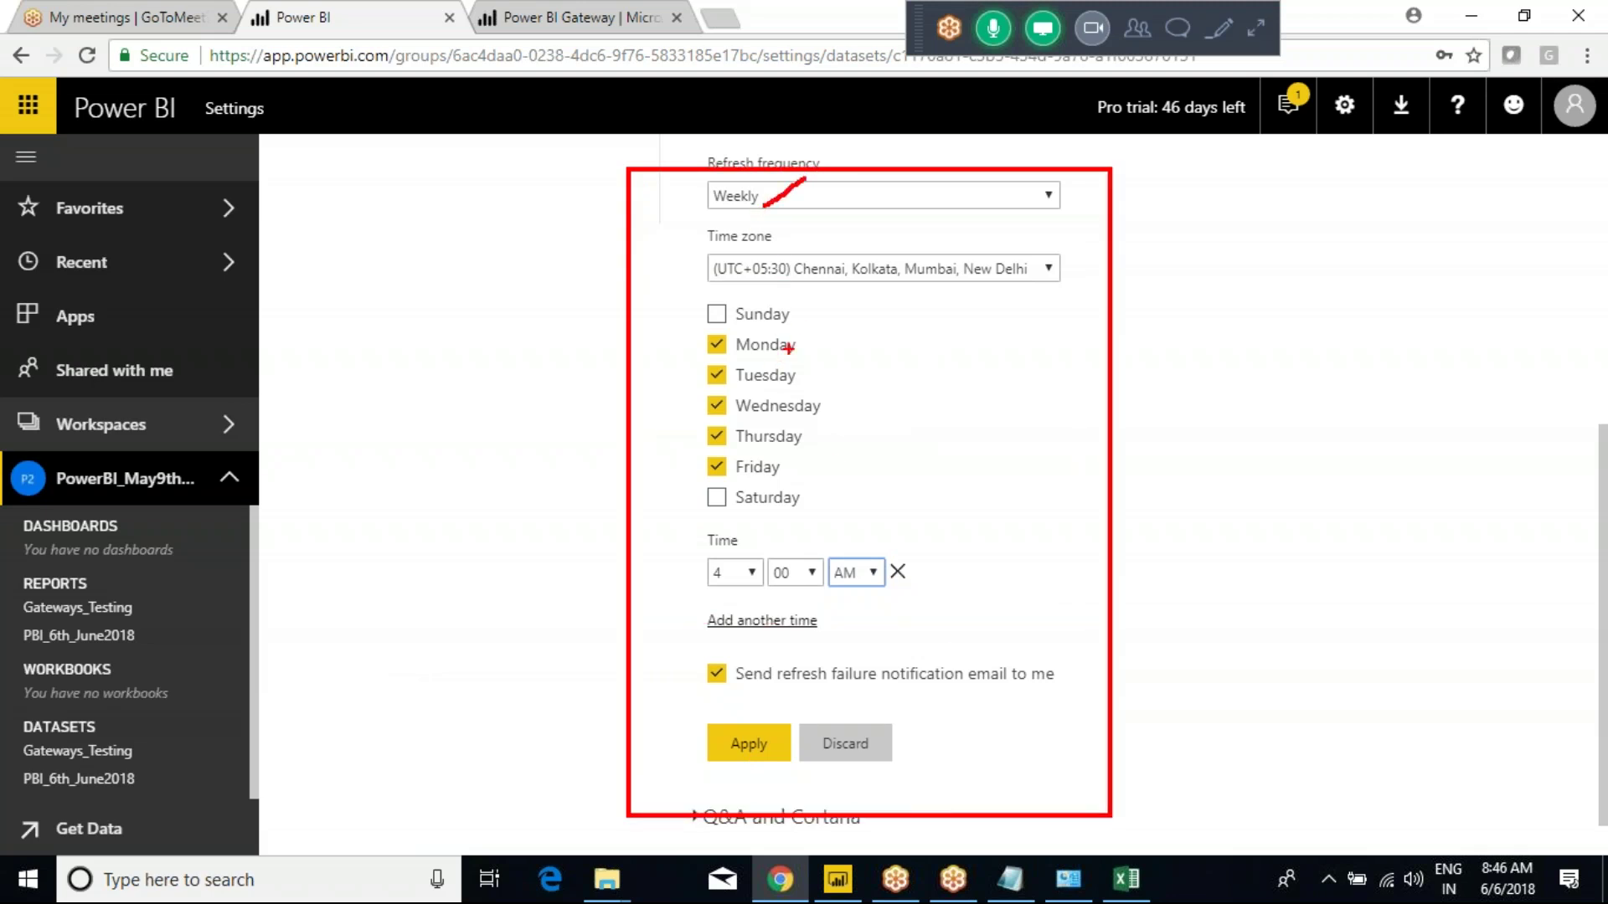
pyautogui.moveTo(795, 351)
pyautogui.mouseDown()
pyautogui.moveTo(888, 385)
pyautogui.moveTo(871, 471)
pyautogui.mouseUp()
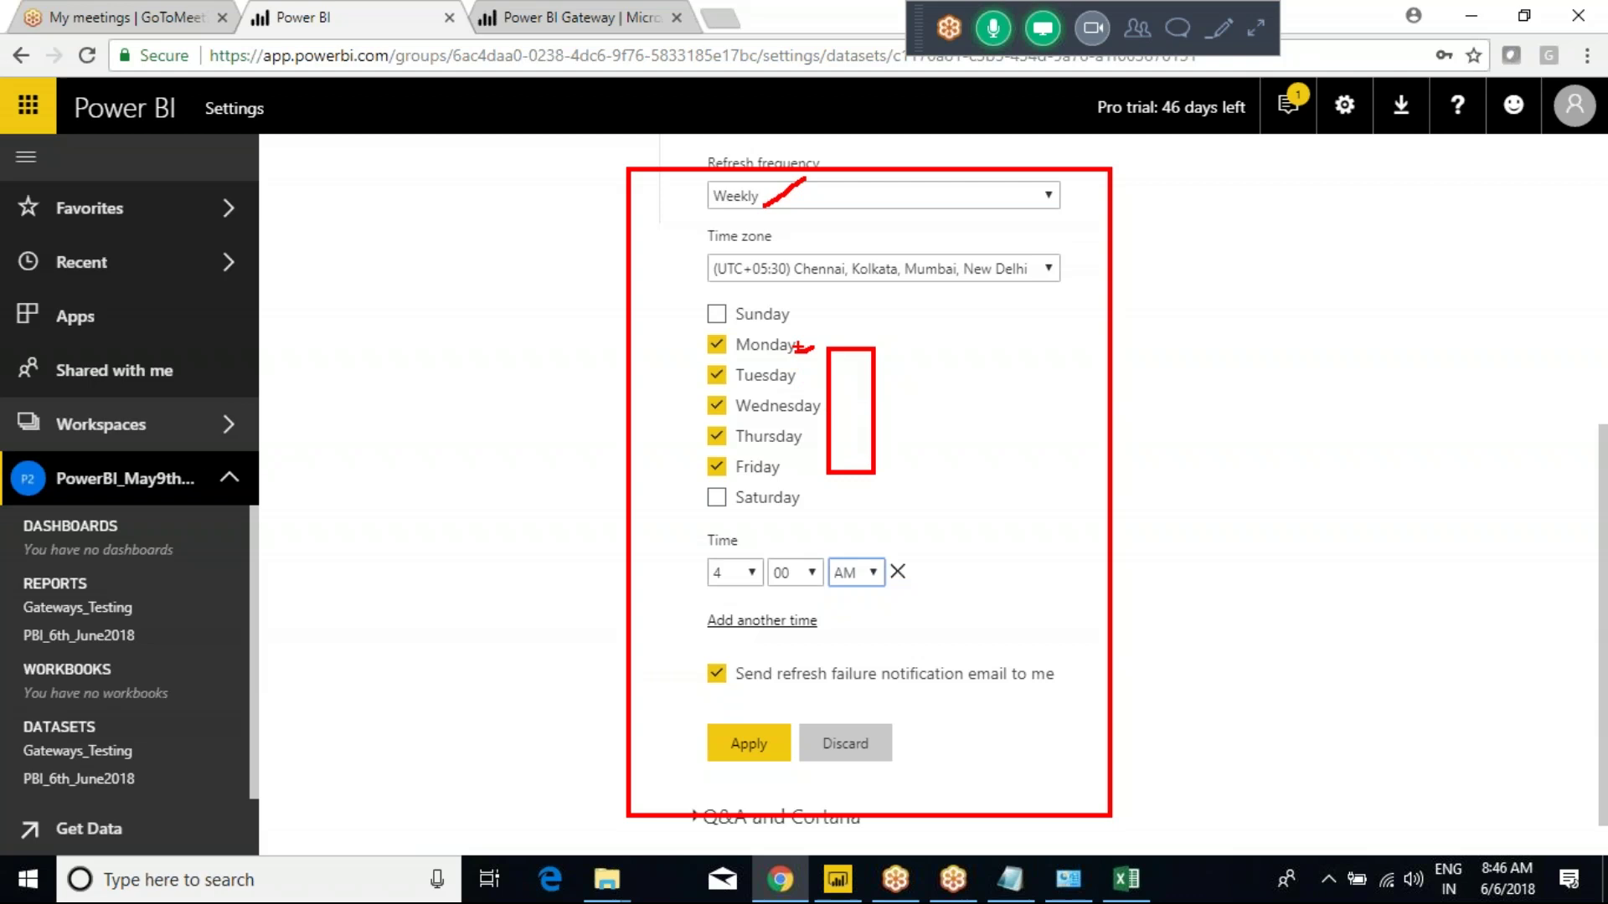
pyautogui.moveTo(748, 575); pyautogui.dragTo(754, 568)
pyautogui.press('Escape')
pyautogui.click(822, 201)
pyautogui.click(764, 221)
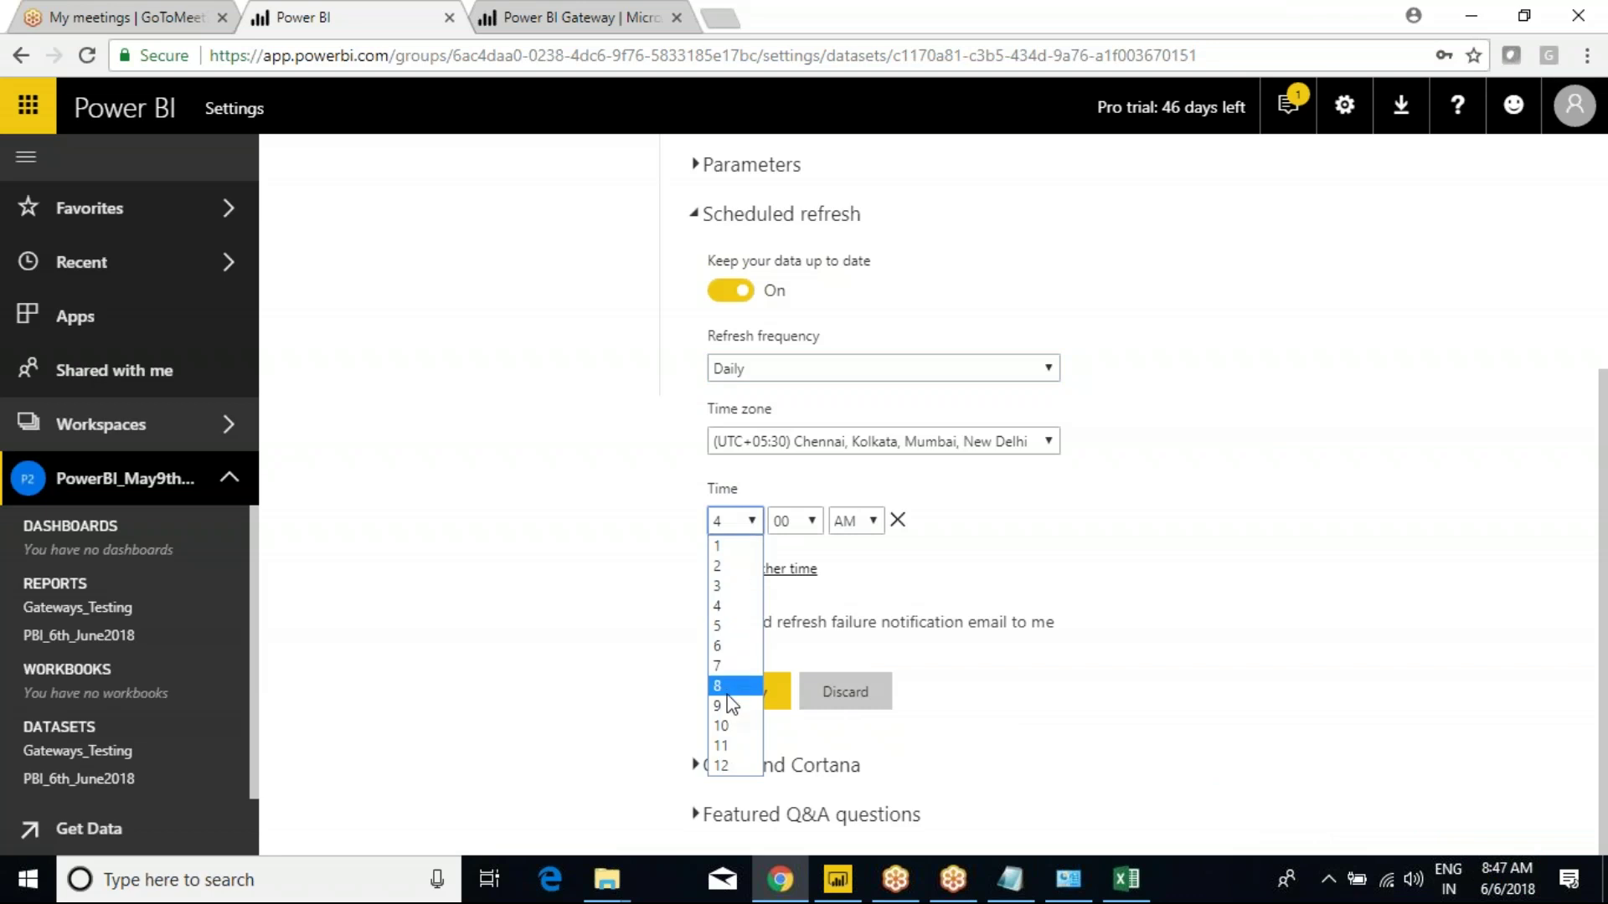
# Set the daily refresh time to 9:00 with minutes left at 00.
pyautogui.click(727, 685)
pyautogui.click(804, 519)
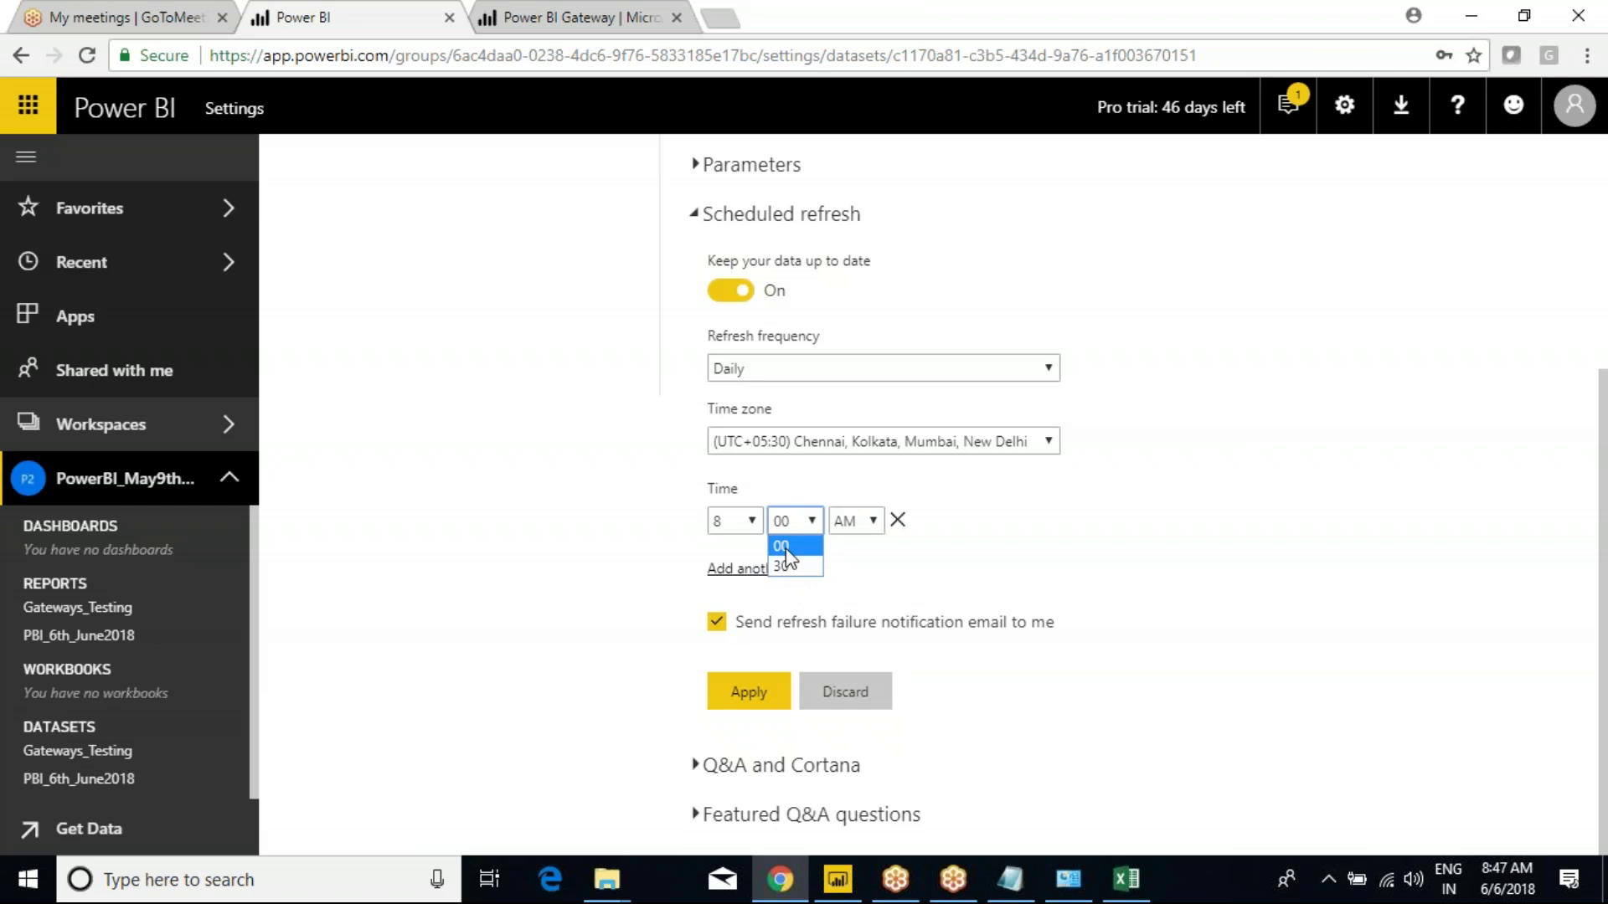
pyautogui.click(789, 521)
pyautogui.click(751, 523)
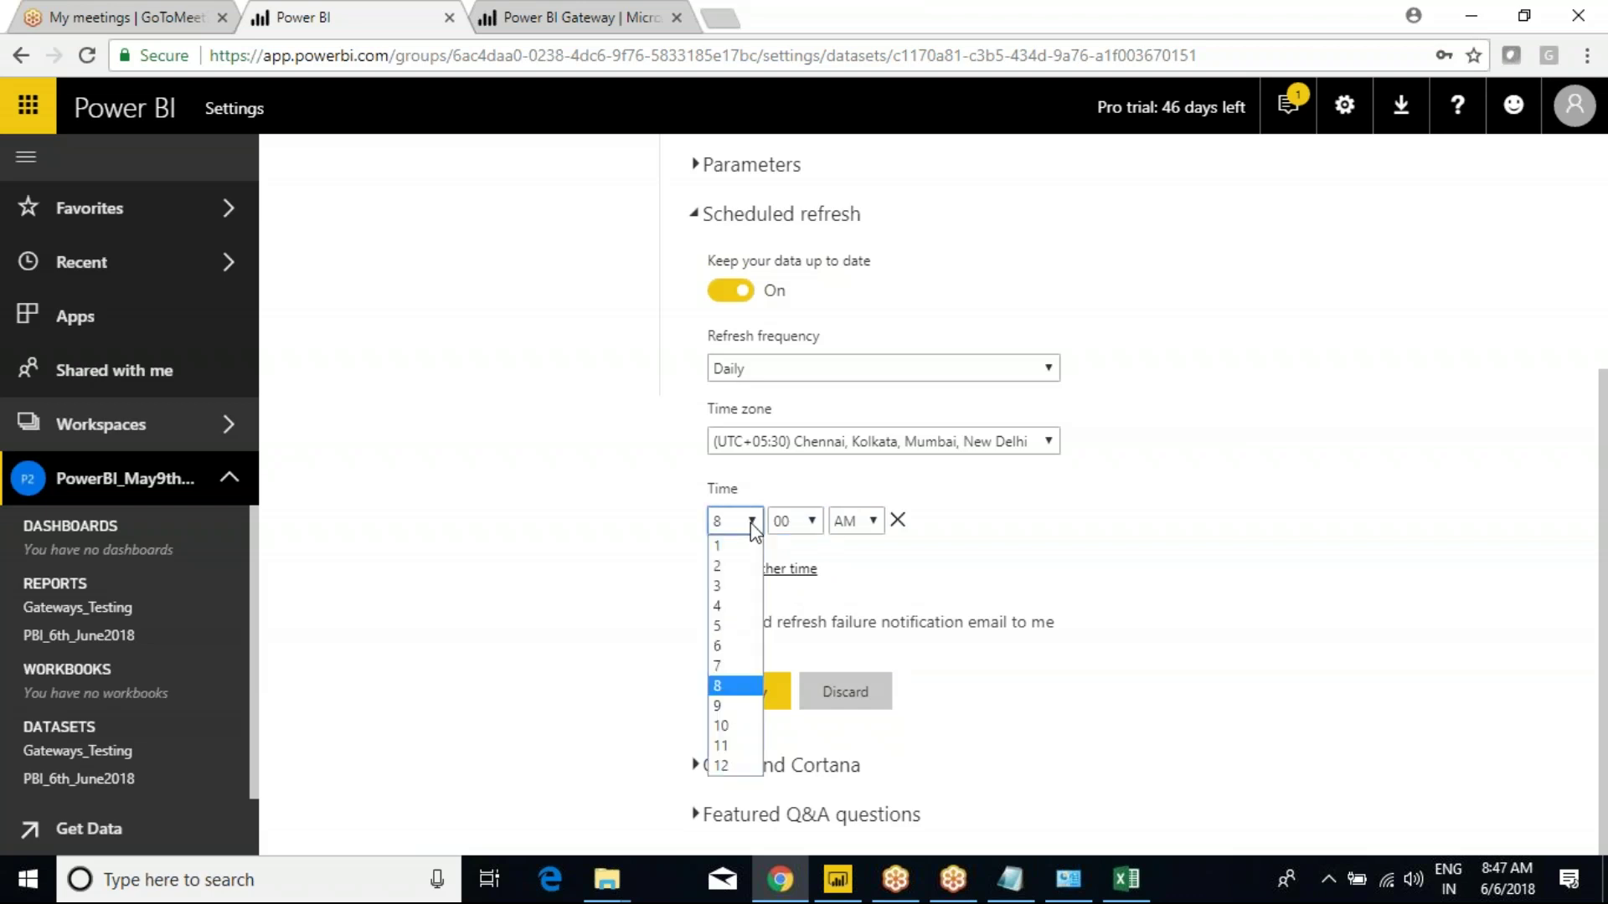
pyautogui.click(721, 706)
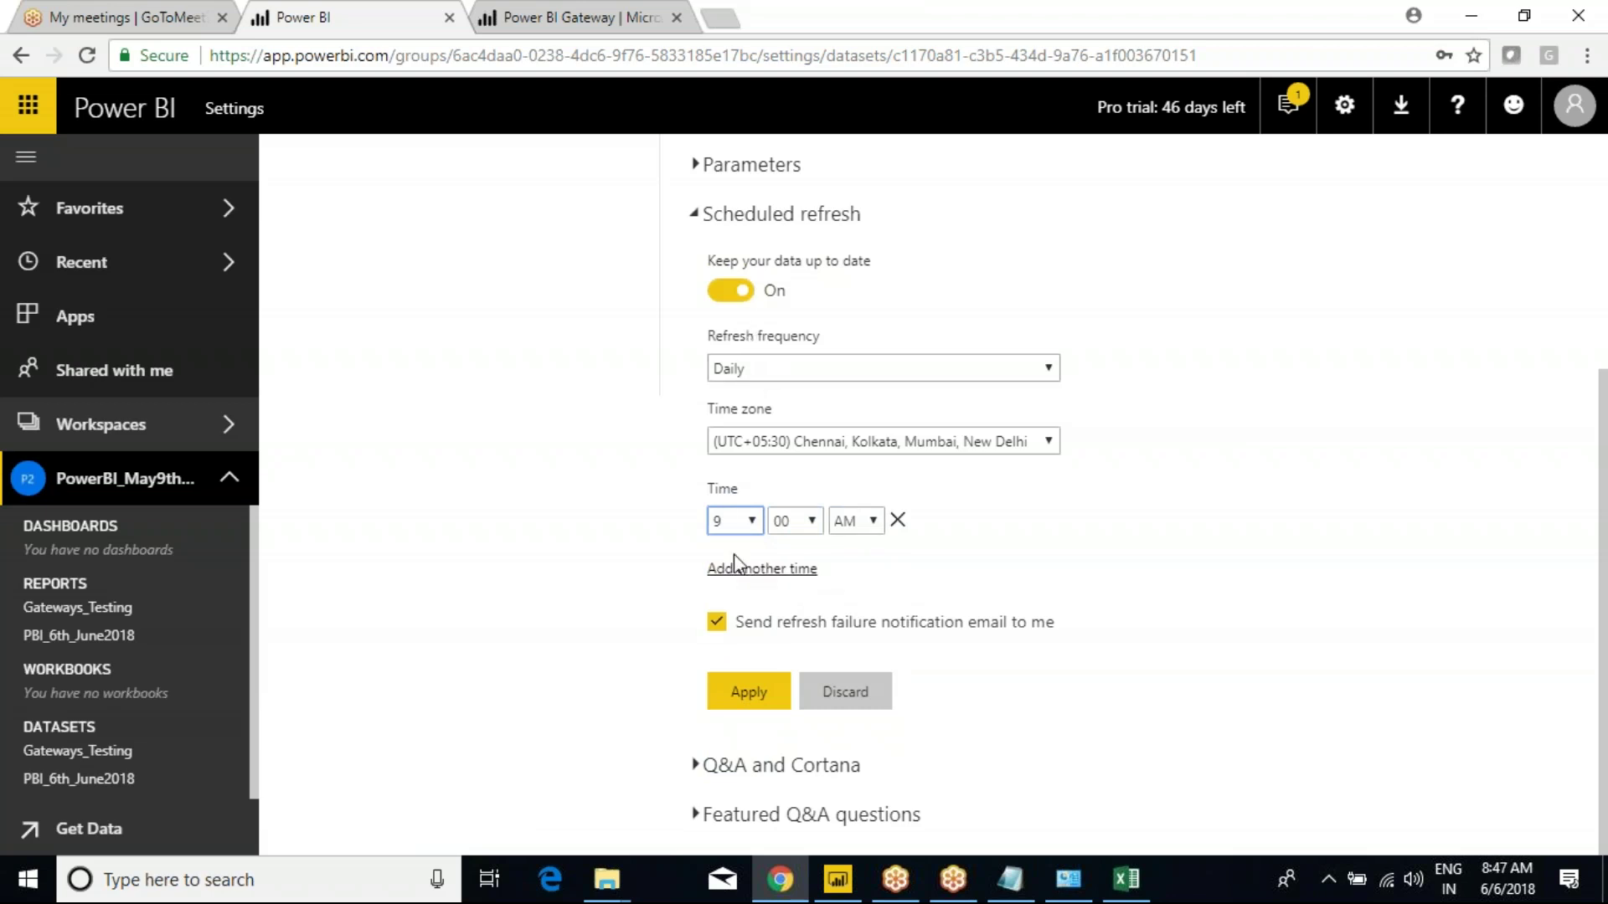
# Add a second refresh time slot, remove it again, and annotate the screen.
pyautogui.click(750, 568)
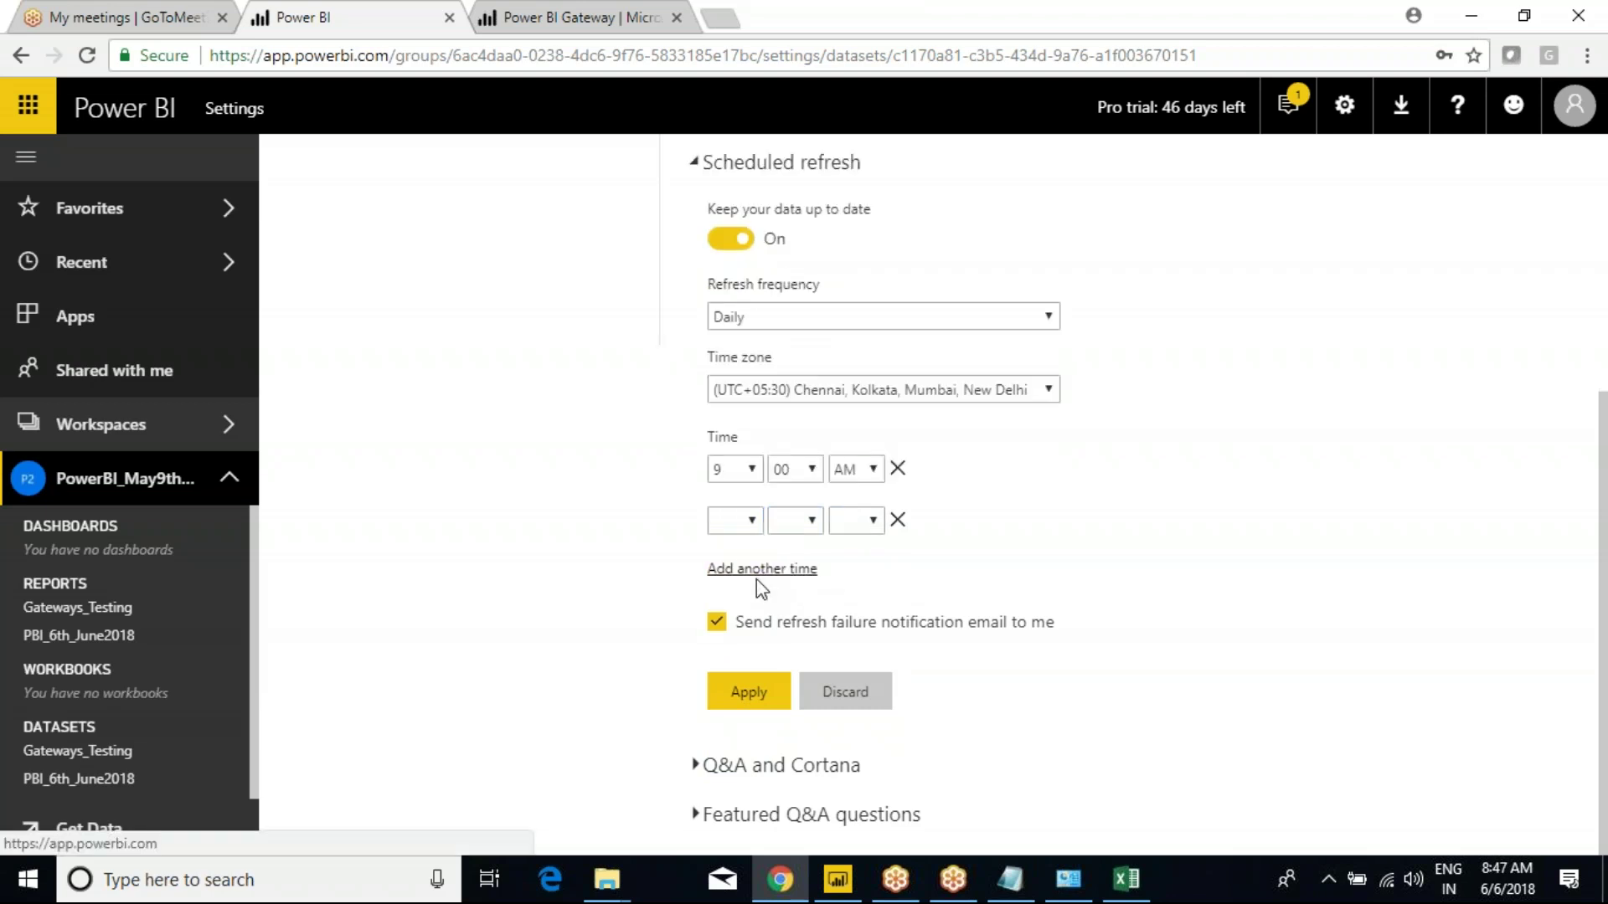
pyautogui.click(898, 520)
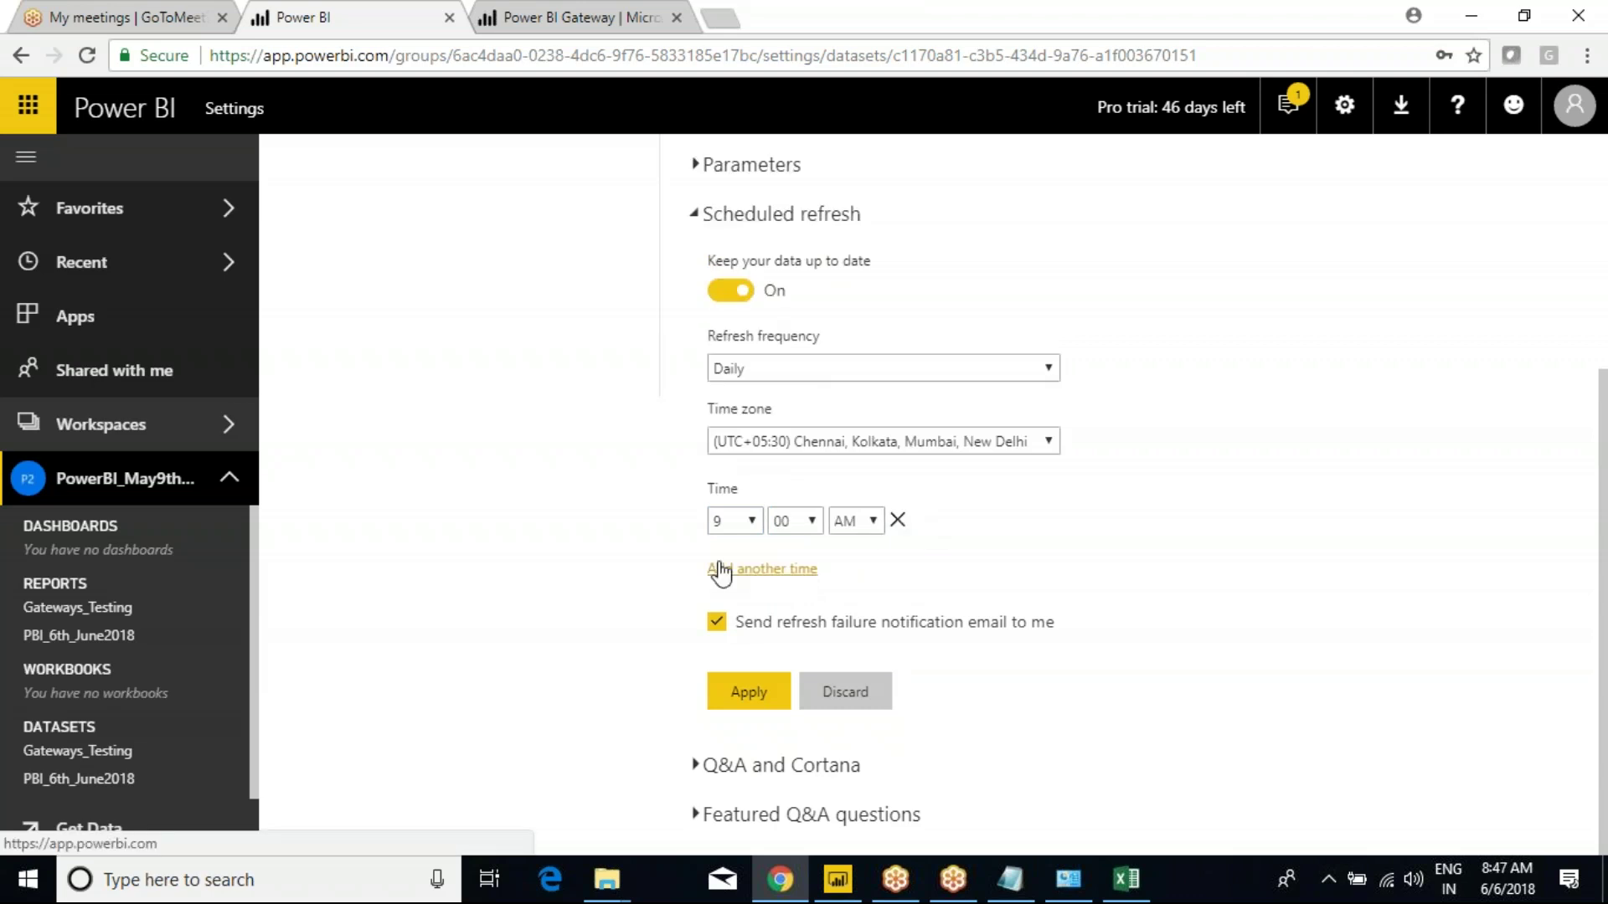
pyautogui.moveTo(549, 372); pyautogui.dragTo(1135, 719)
pyautogui.moveTo(1062, 520)
pyautogui.mouseDown()
pyautogui.moveTo(1216, 519)
pyautogui.moveTo(1229, 536)
pyautogui.moveTo(1206, 550)
pyautogui.mouseUp()
pyautogui.moveTo(1164, 369)
pyautogui.mouseDown()
pyautogui.moveTo(1177, 427)
pyautogui.moveTo(1186, 369)
pyautogui.moveTo(1187, 419)
pyautogui.moveTo(1227, 396)
pyautogui.moveTo(1243, 429)
pyautogui.moveTo(1224, 396)
pyautogui.mouseUp()
pyautogui.moveTo(1331, 502)
pyautogui.mouseDown()
pyautogui.moveTo(1308, 558)
pyautogui.moveTo(1328, 501)
pyautogui.moveTo(1372, 543)
pyautogui.moveTo(1393, 502)
pyautogui.moveTo(1374, 521)
pyautogui.moveTo(1428, 515)
pyautogui.moveTo(1428, 546)
pyautogui.mouseUp()
pyautogui.moveTo(1459, 487)
pyautogui.mouseDown()
pyautogui.moveTo(1441, 553)
pyautogui.moveTo(1442, 514)
pyautogui.mouseUp()
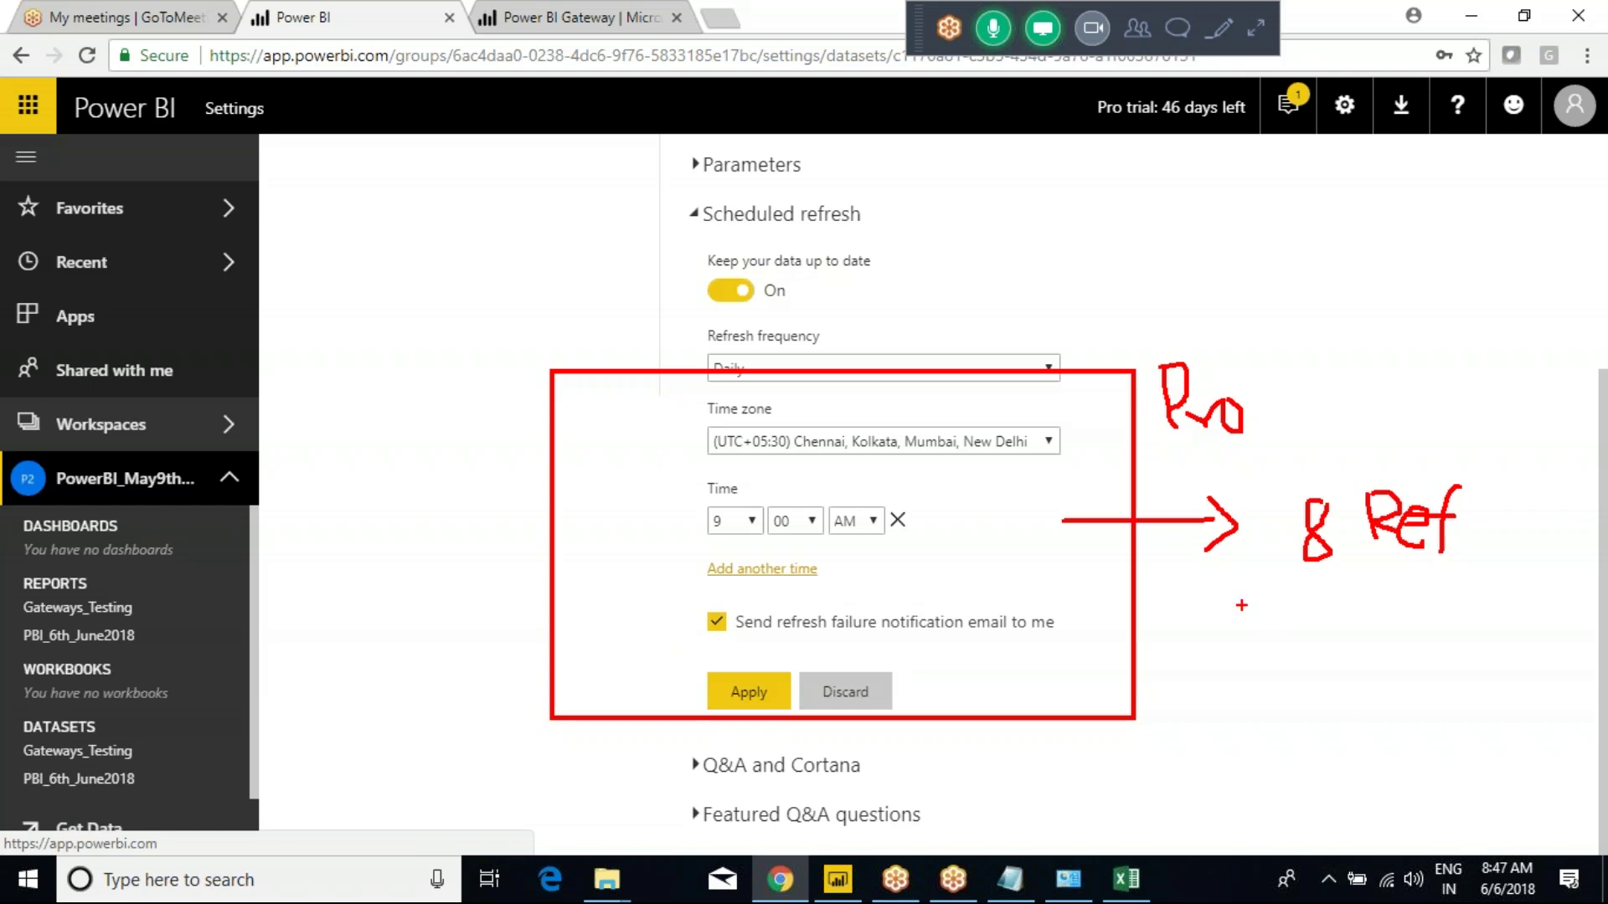
# Draw annotations over the refresh schedule settings.
pyautogui.press('Escape')
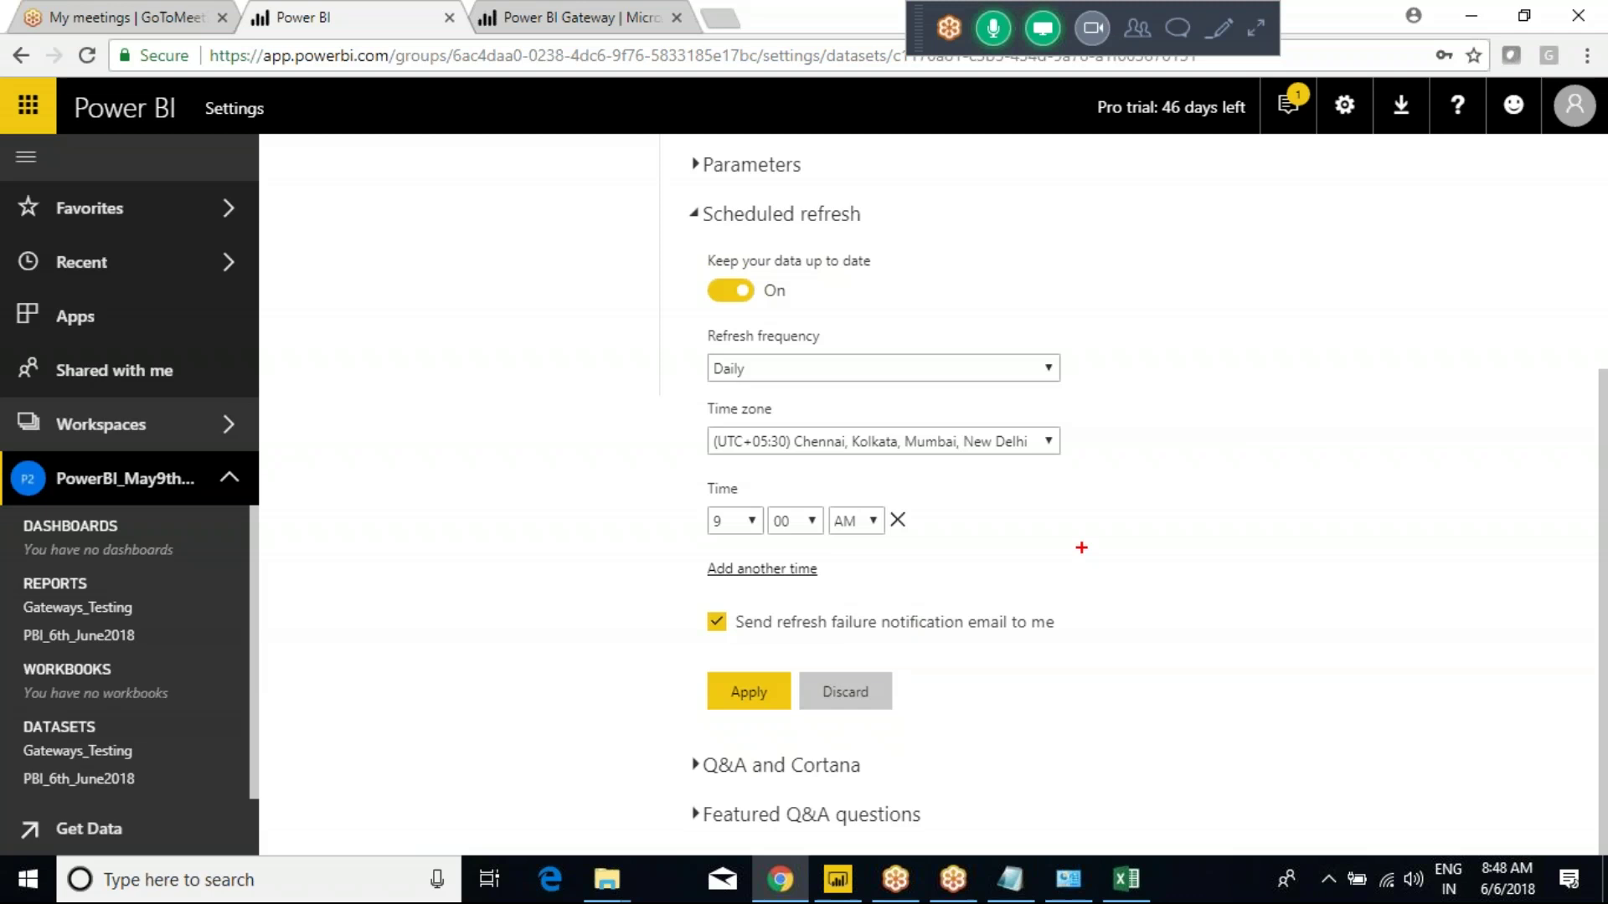
pyautogui.moveTo(1102, 438)
pyautogui.mouseDown()
pyautogui.moveTo(1177, 556)
pyautogui.moveTo(1365, 775)
pyautogui.mouseUp()
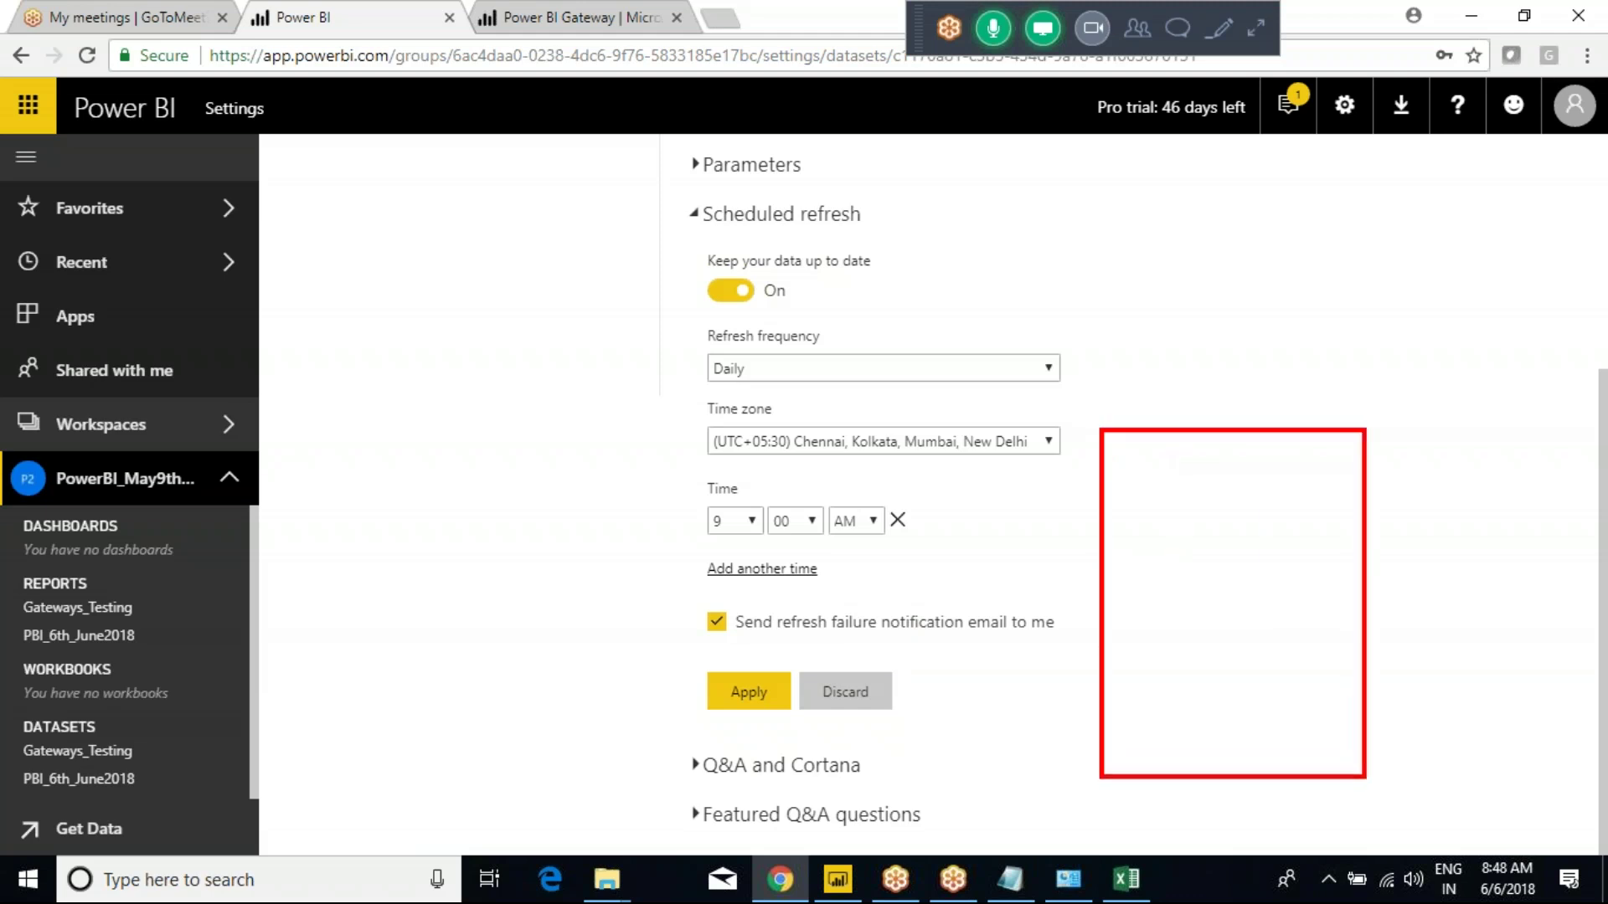
pyautogui.moveTo(1250, 573)
pyautogui.mouseDown()
pyautogui.moveTo(1287, 650)
pyautogui.moveTo(1267, 581)
pyautogui.mouseUp()
pyautogui.moveTo(1163, 470)
pyautogui.mouseDown()
pyautogui.moveTo(1168, 531)
pyautogui.moveTo(1187, 484)
pyautogui.moveTo(1171, 507)
pyautogui.moveTo(1245, 499)
pyautogui.moveTo(1251, 519)
pyautogui.mouseUp()
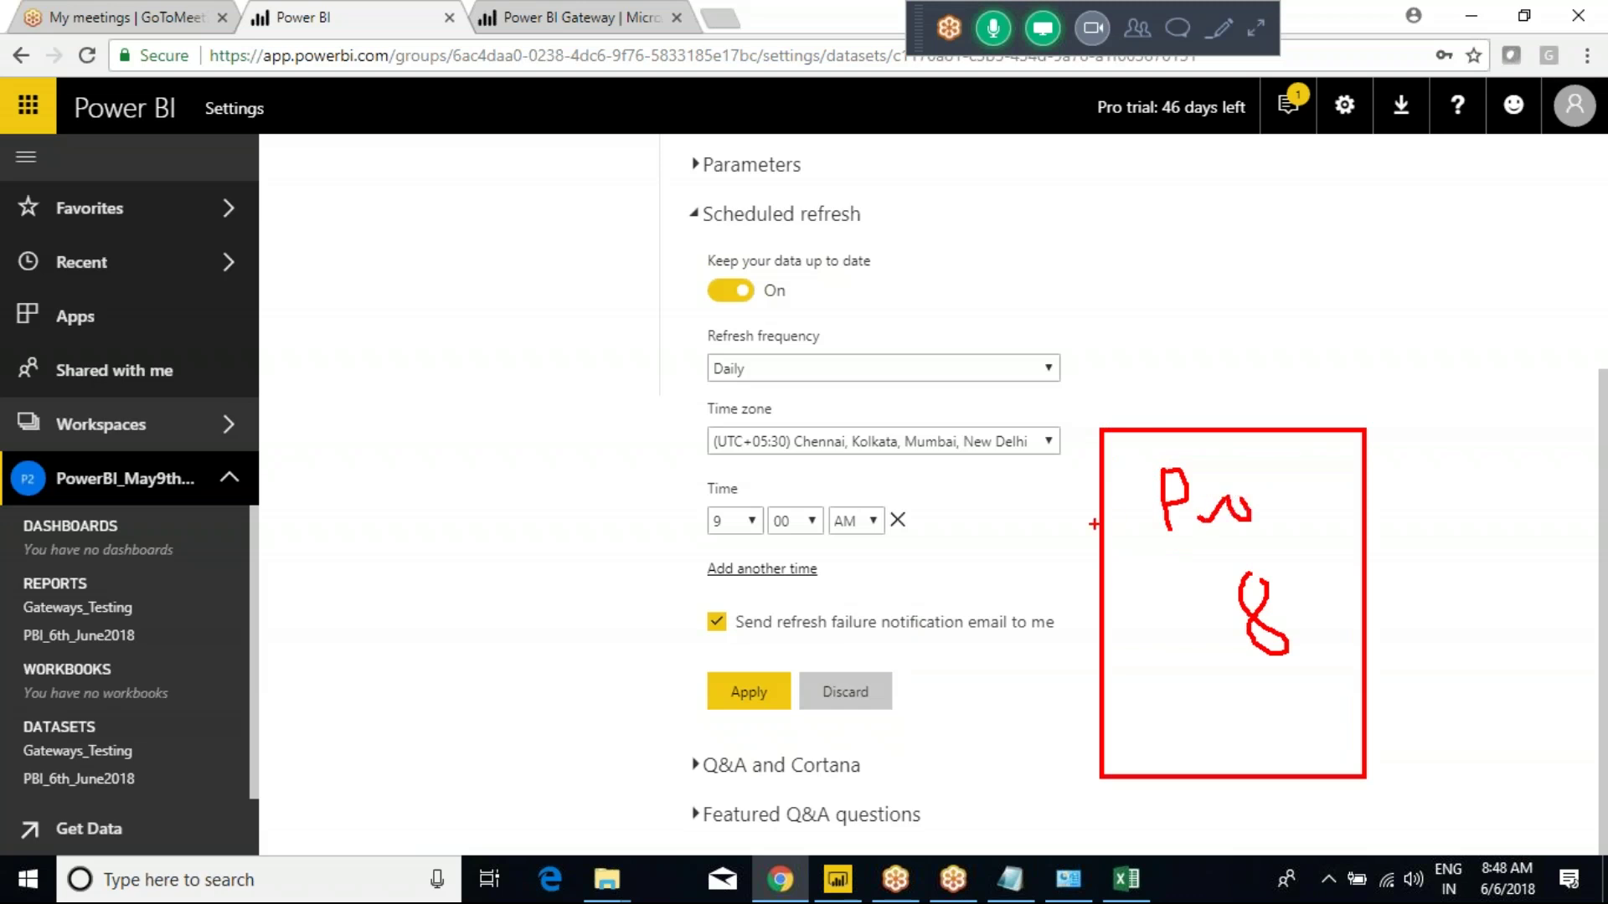
pyautogui.press('Escape')
pyautogui.hotkey('ctrl', '2')
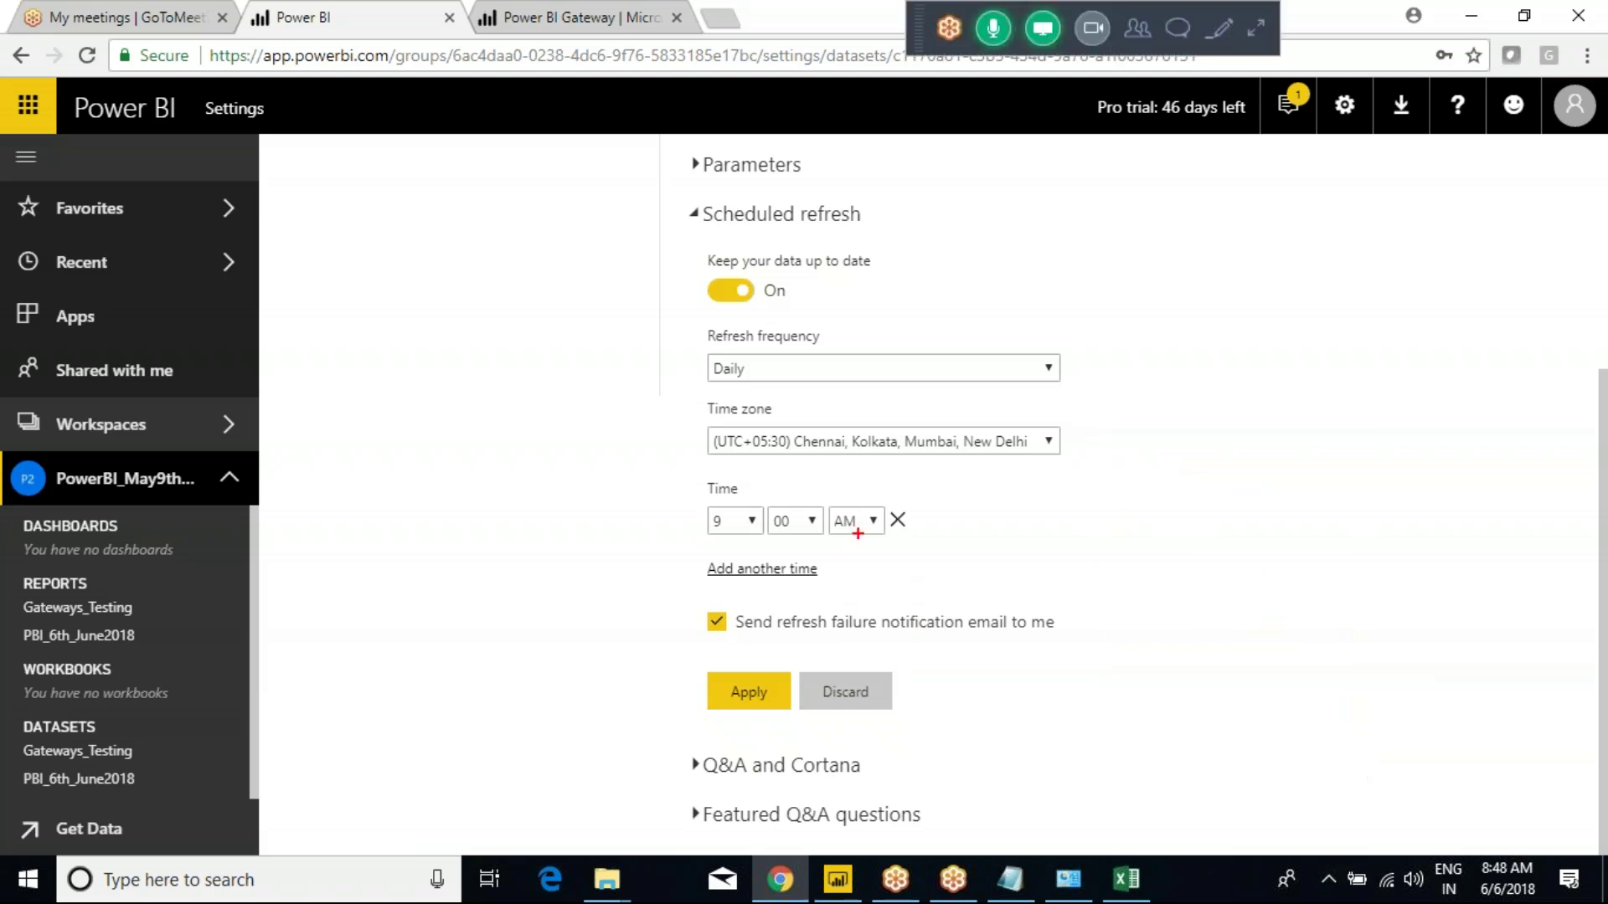
pyautogui.moveTo(643, 459)
pyautogui.mouseDown()
pyautogui.moveTo(988, 576)
pyautogui.moveTo(1021, 574)
pyautogui.moveTo(1068, 530)
pyautogui.mouseUp()
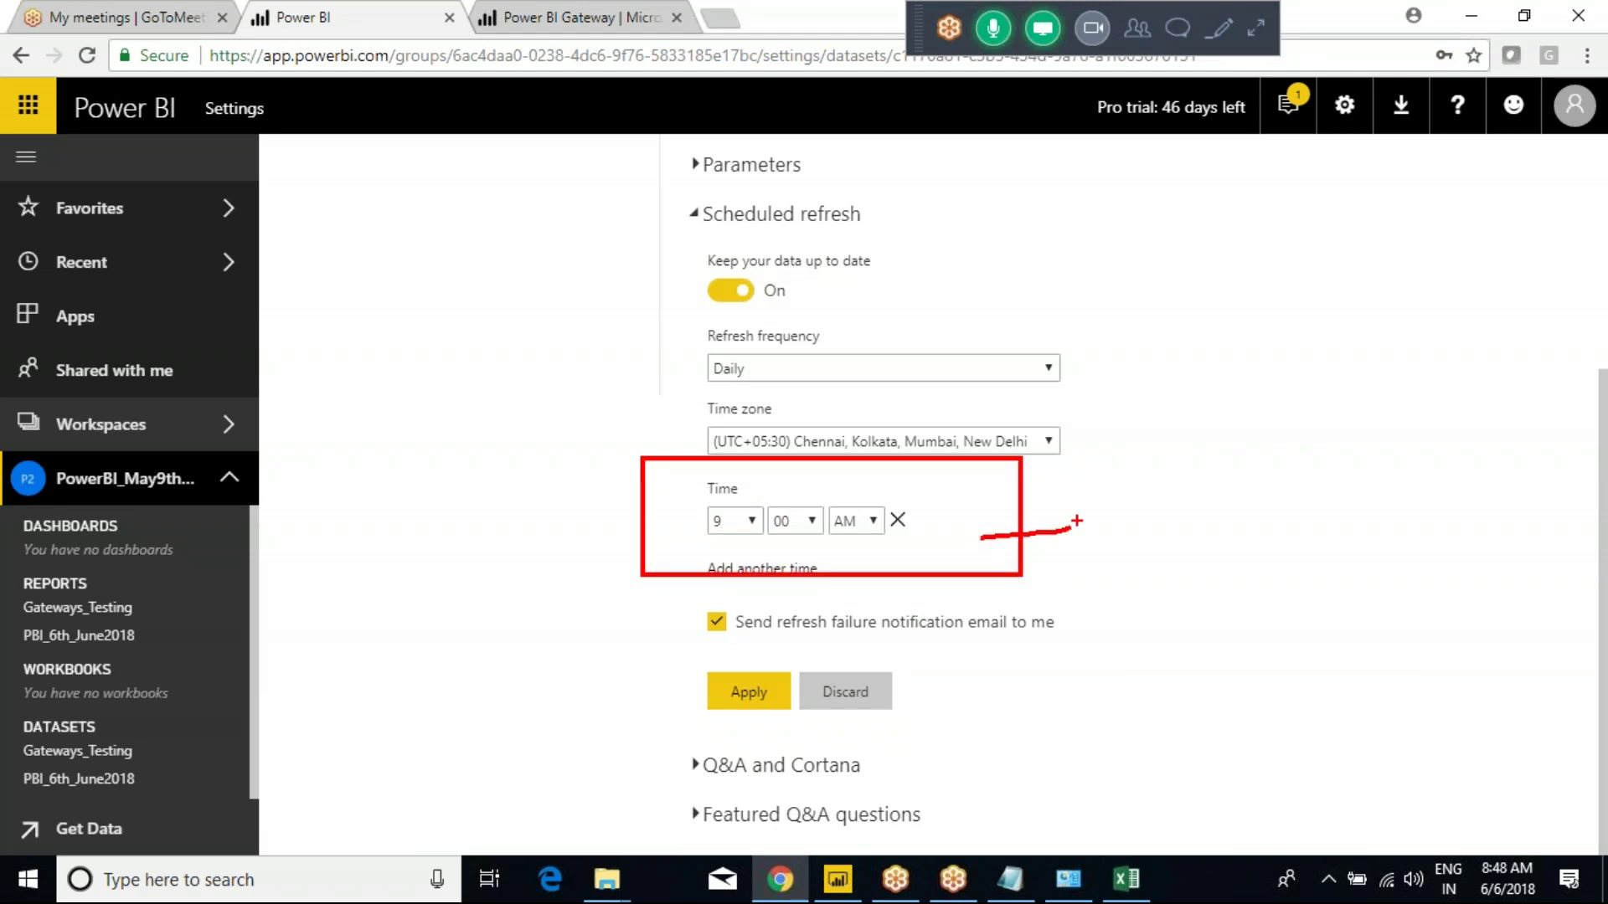
pyautogui.press('Escape')
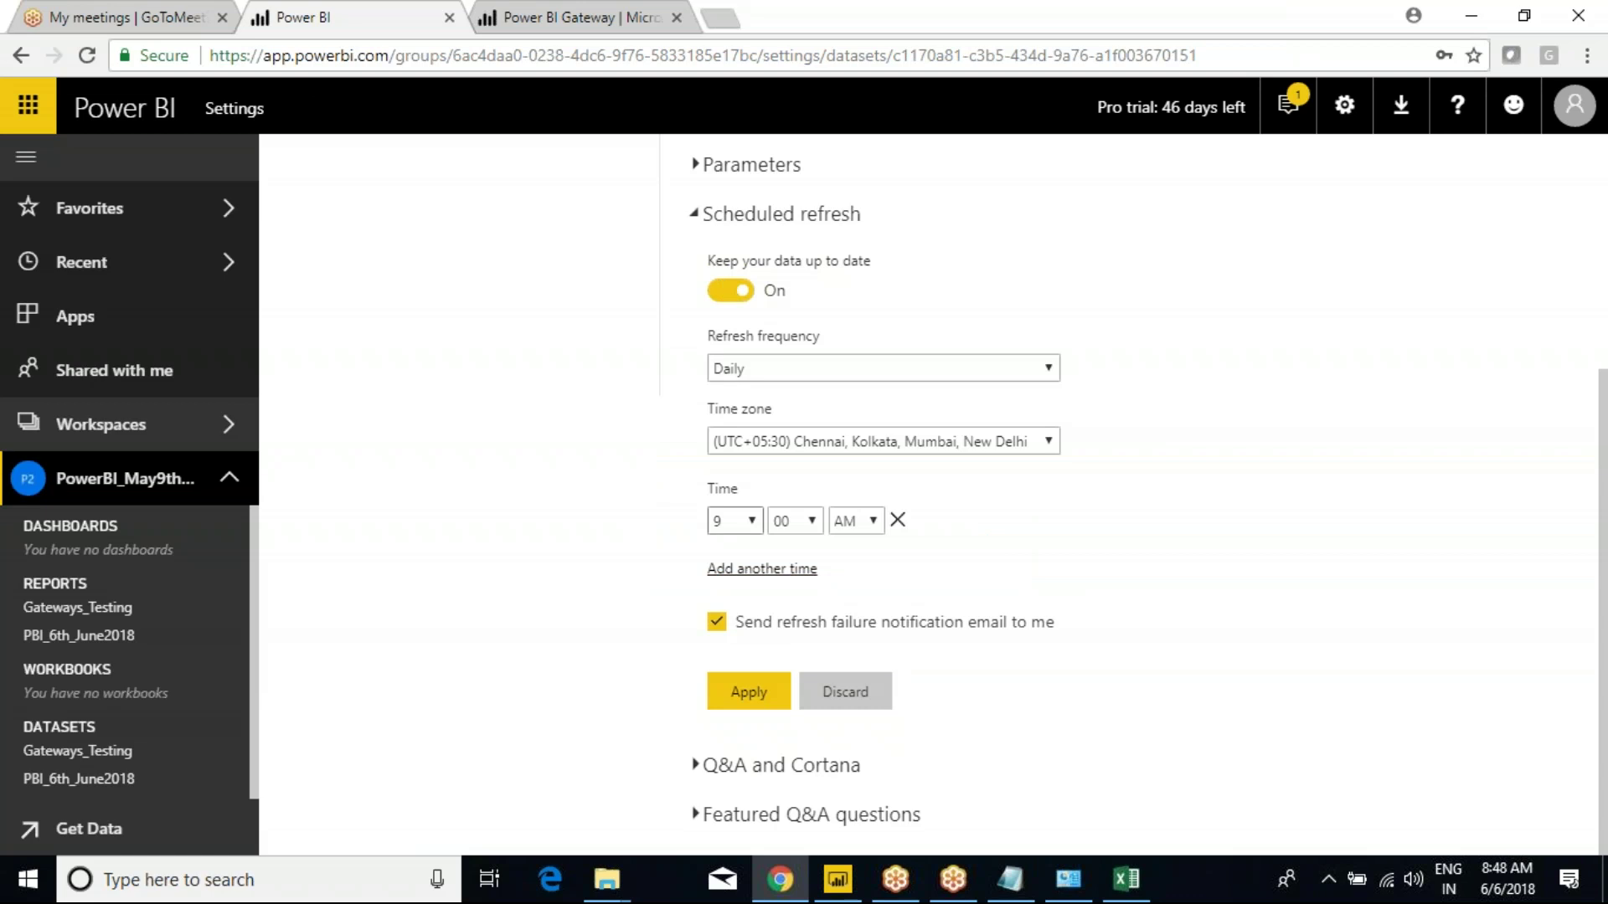
# Apply the daily 9:00 AM schedule, dismiss the notice, and show Gateways_Testing refresh details.
pyautogui.click(804, 522)
pyautogui.click(786, 549)
pyautogui.click(751, 696)
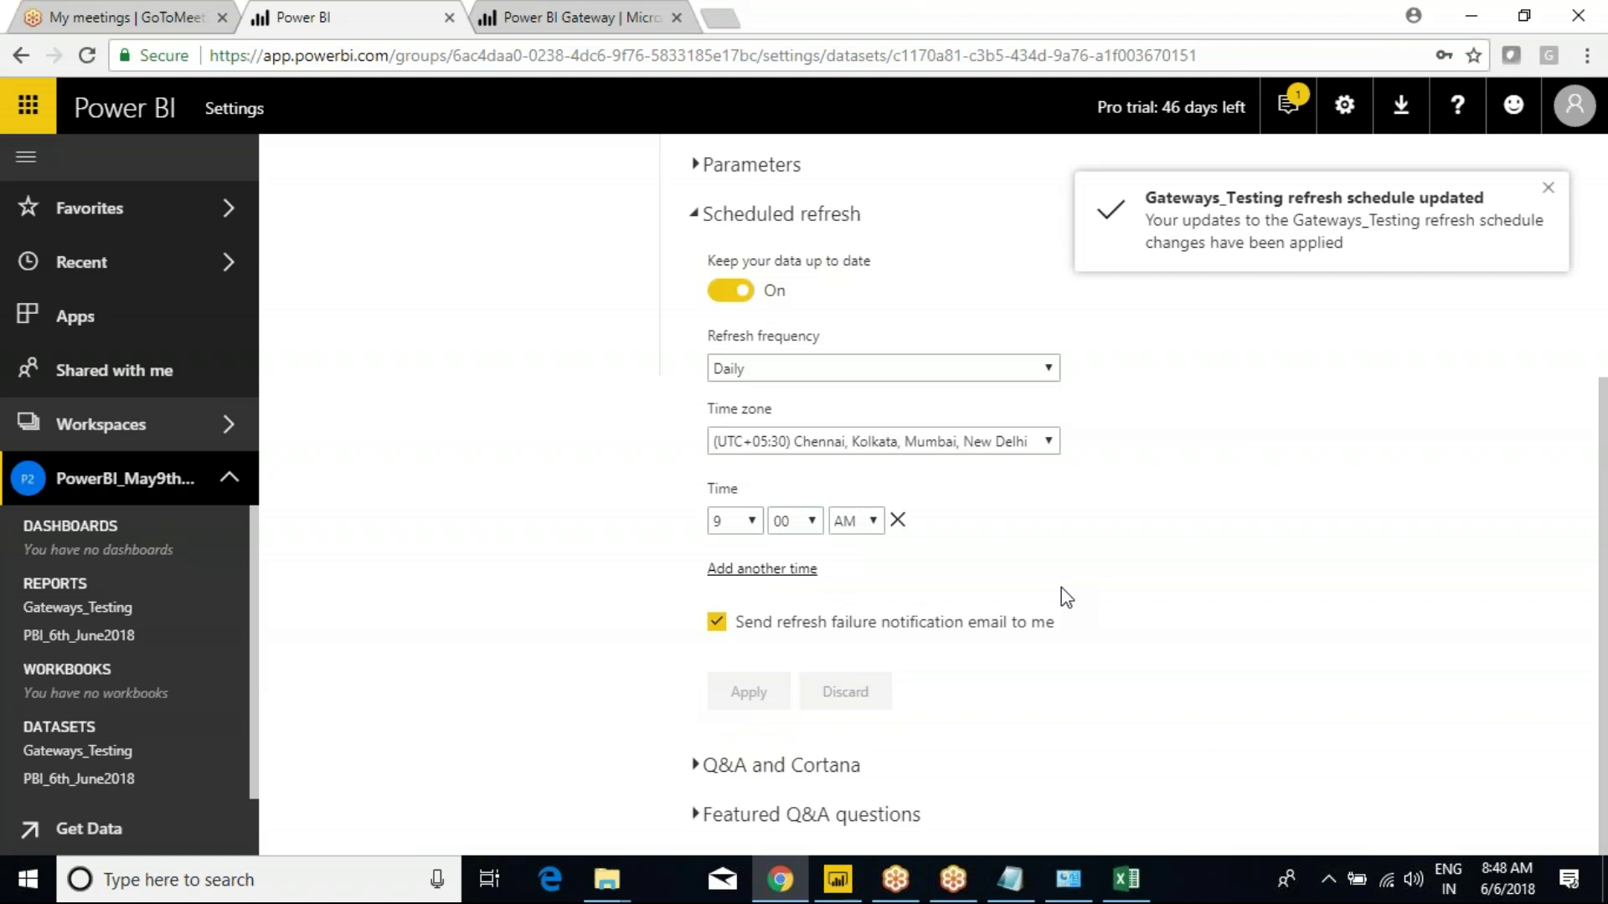
pyautogui.click(1548, 187)
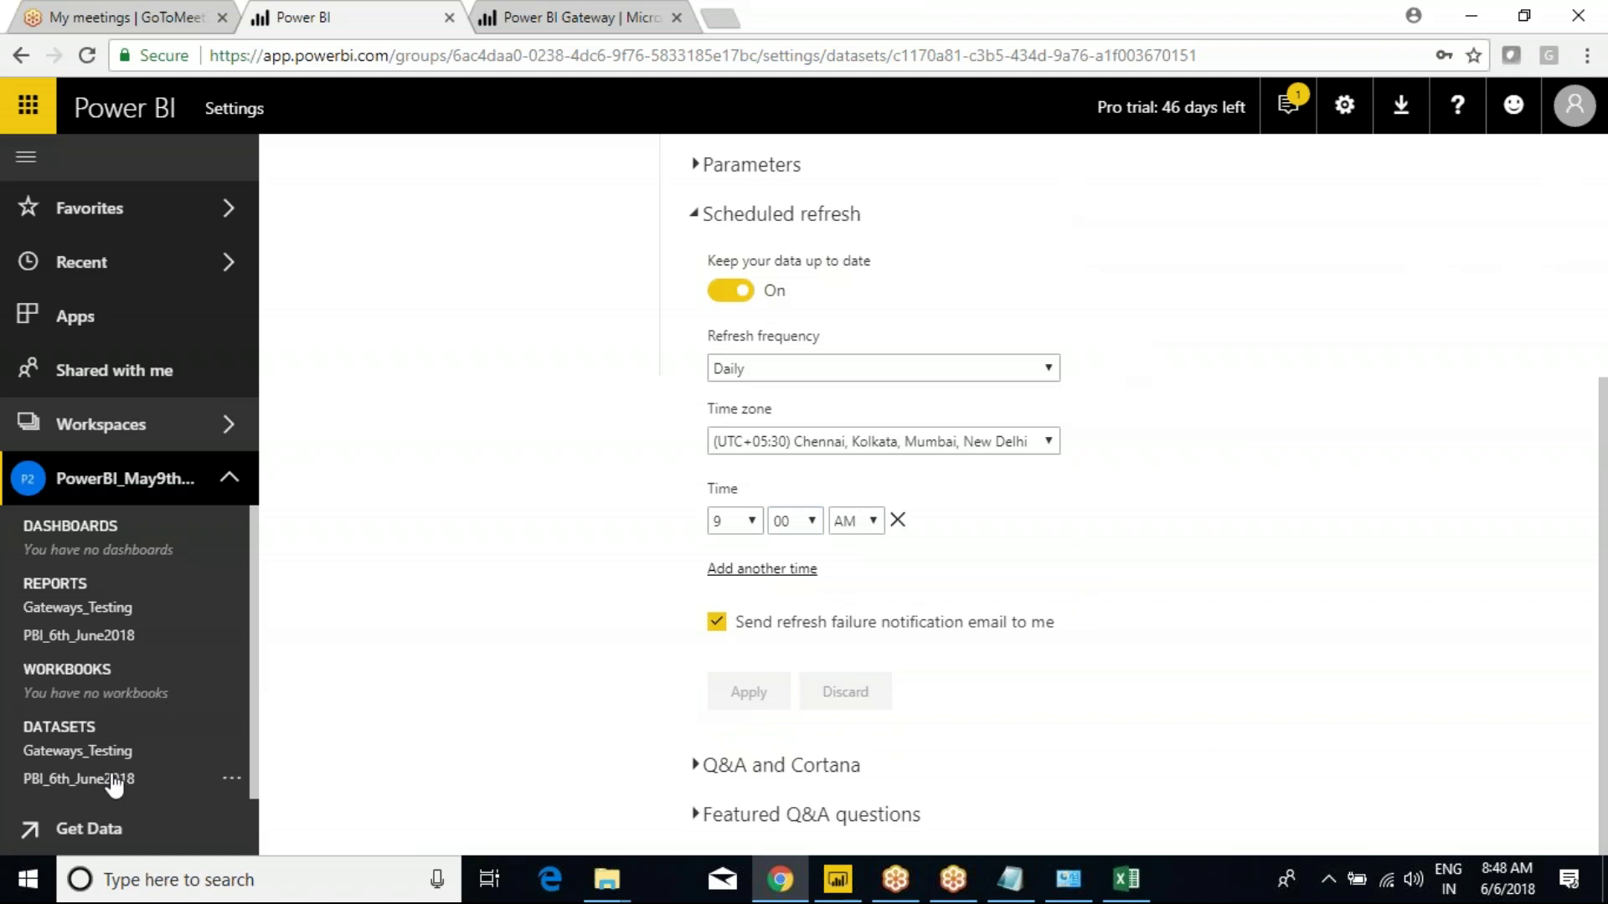
pyautogui.click(226, 754)
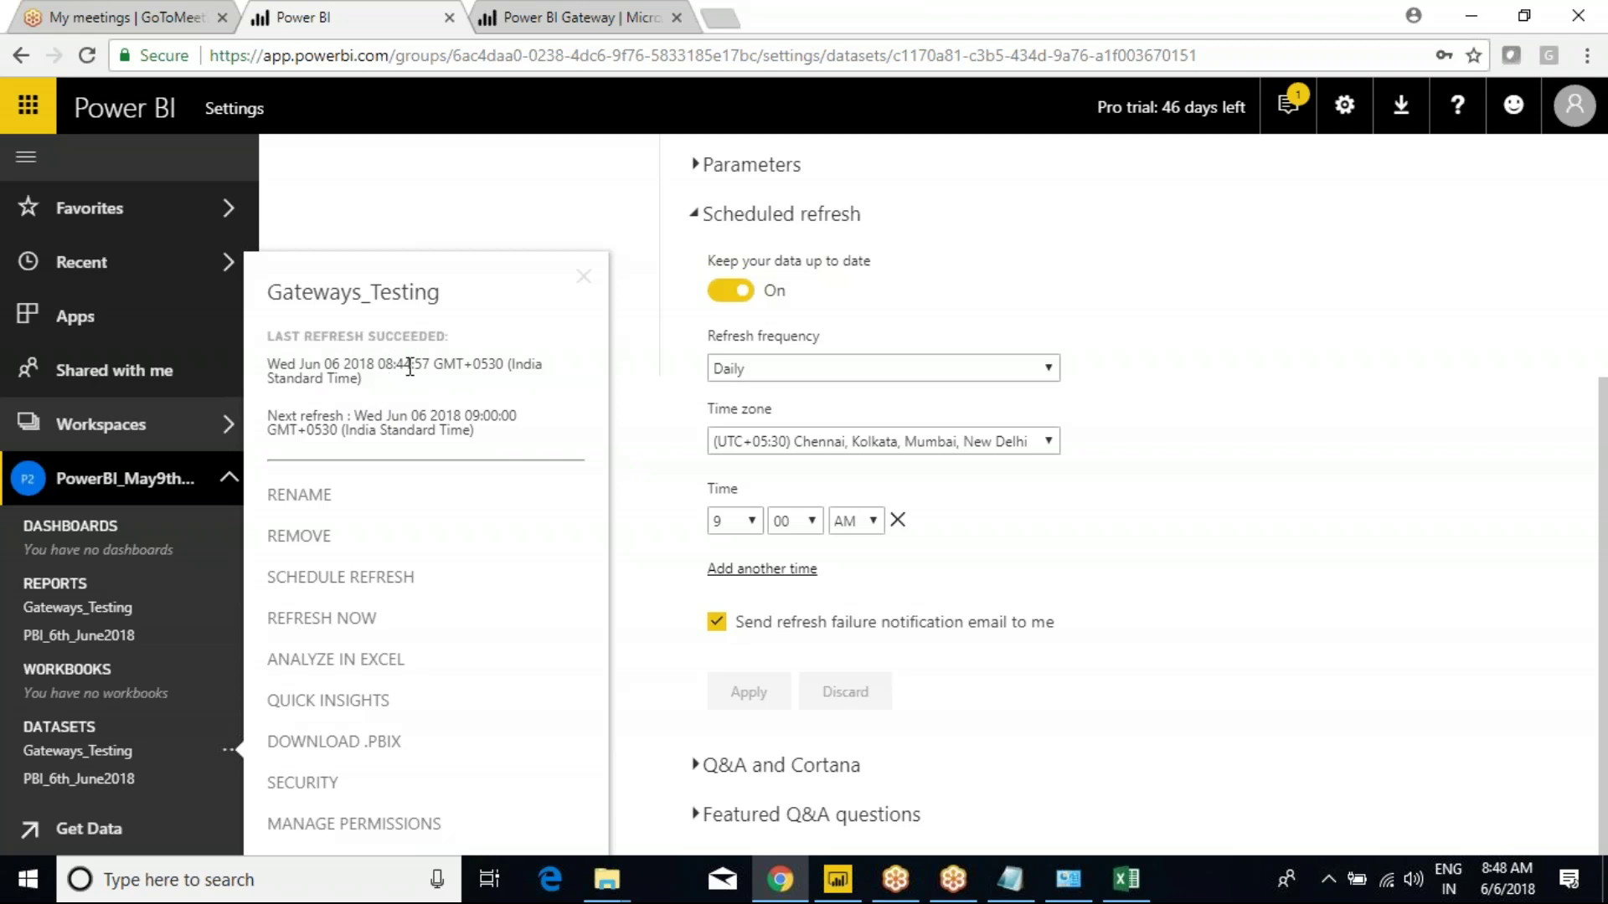
# Highlight the Next refresh (9:00:00) and Last refresh timestamps, then close the refresh details flyout.
pyautogui.moveTo(268, 416); pyautogui.dragTo(346, 417)
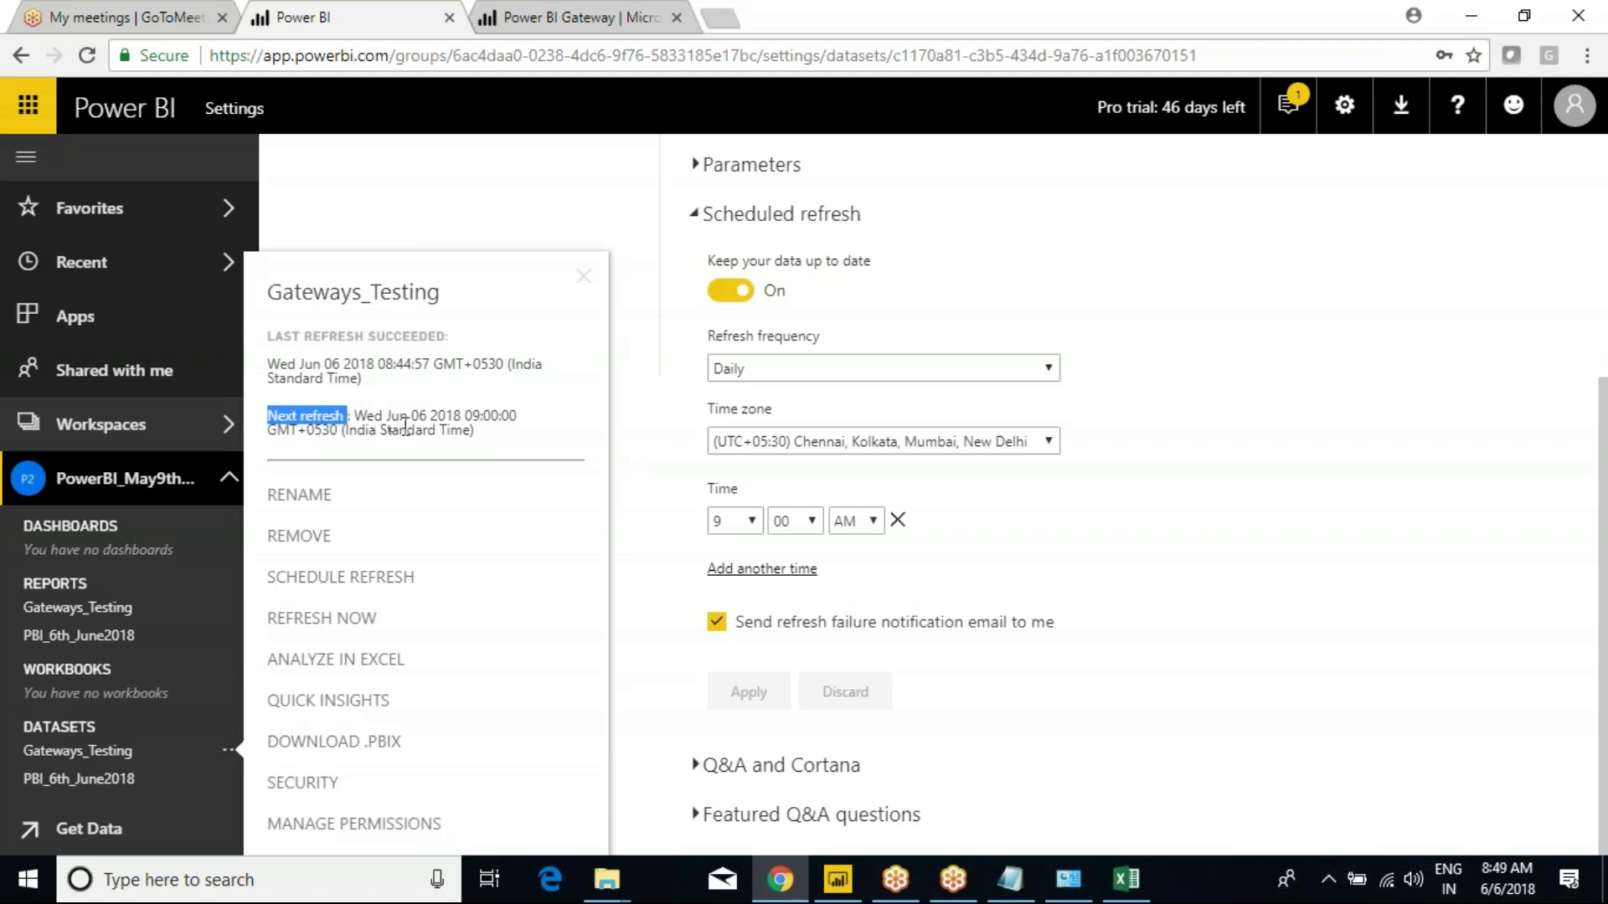
pyautogui.moveTo(471, 415); pyautogui.dragTo(516, 416)
pyautogui.click(418, 435)
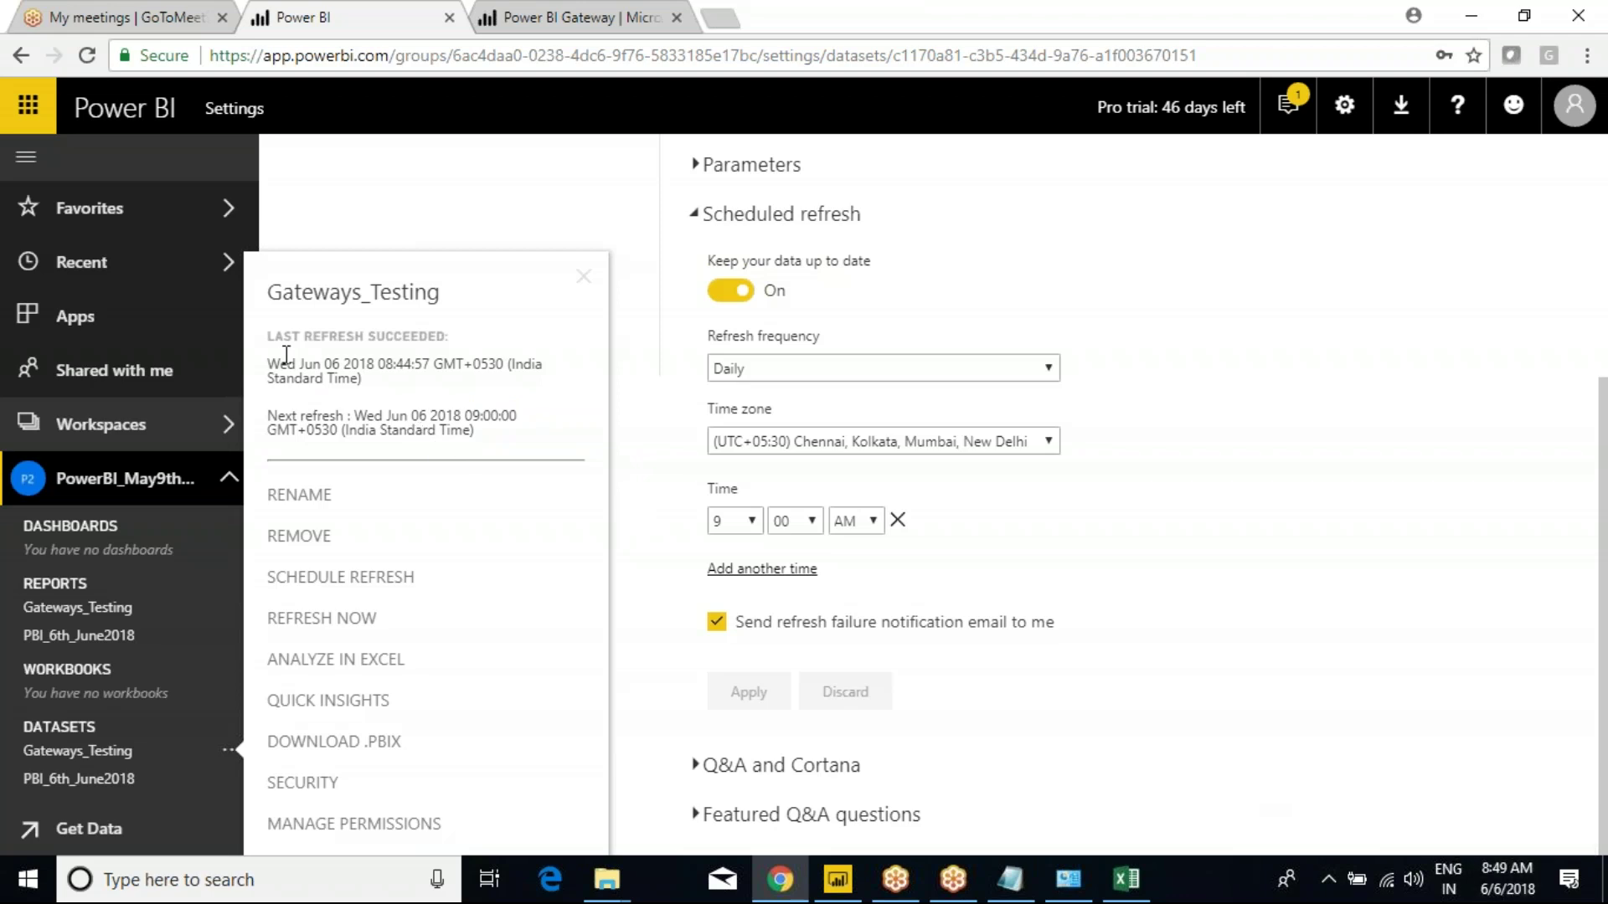
pyautogui.moveTo(280, 363); pyautogui.dragTo(355, 374)
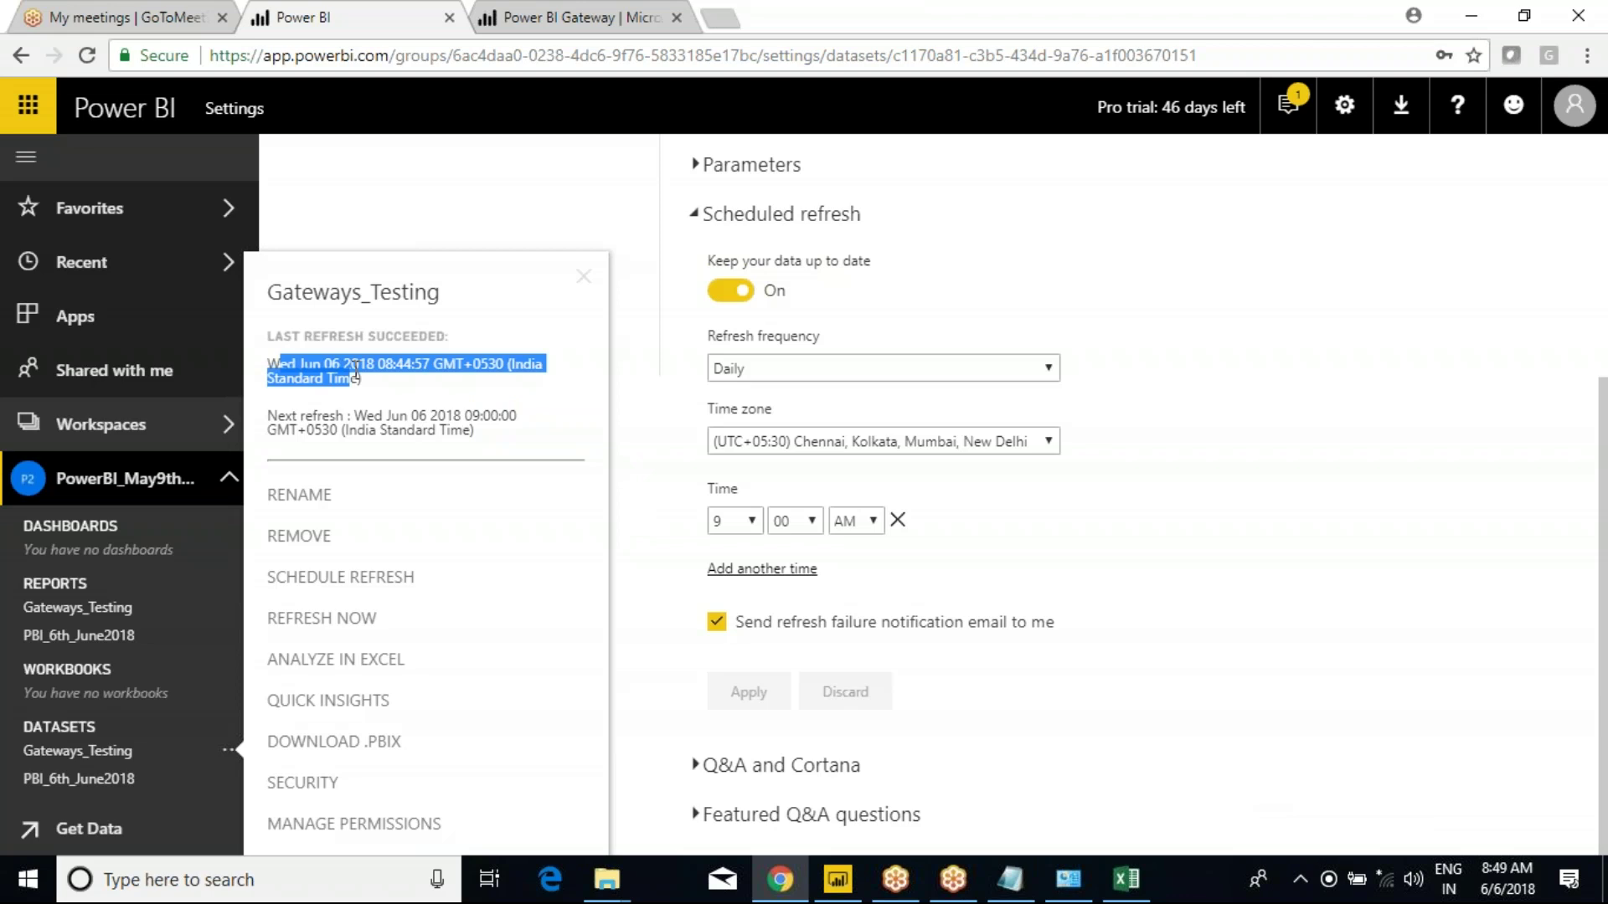
pyautogui.moveTo(279, 364); pyautogui.dragTo(326, 377)
pyautogui.click(444, 371)
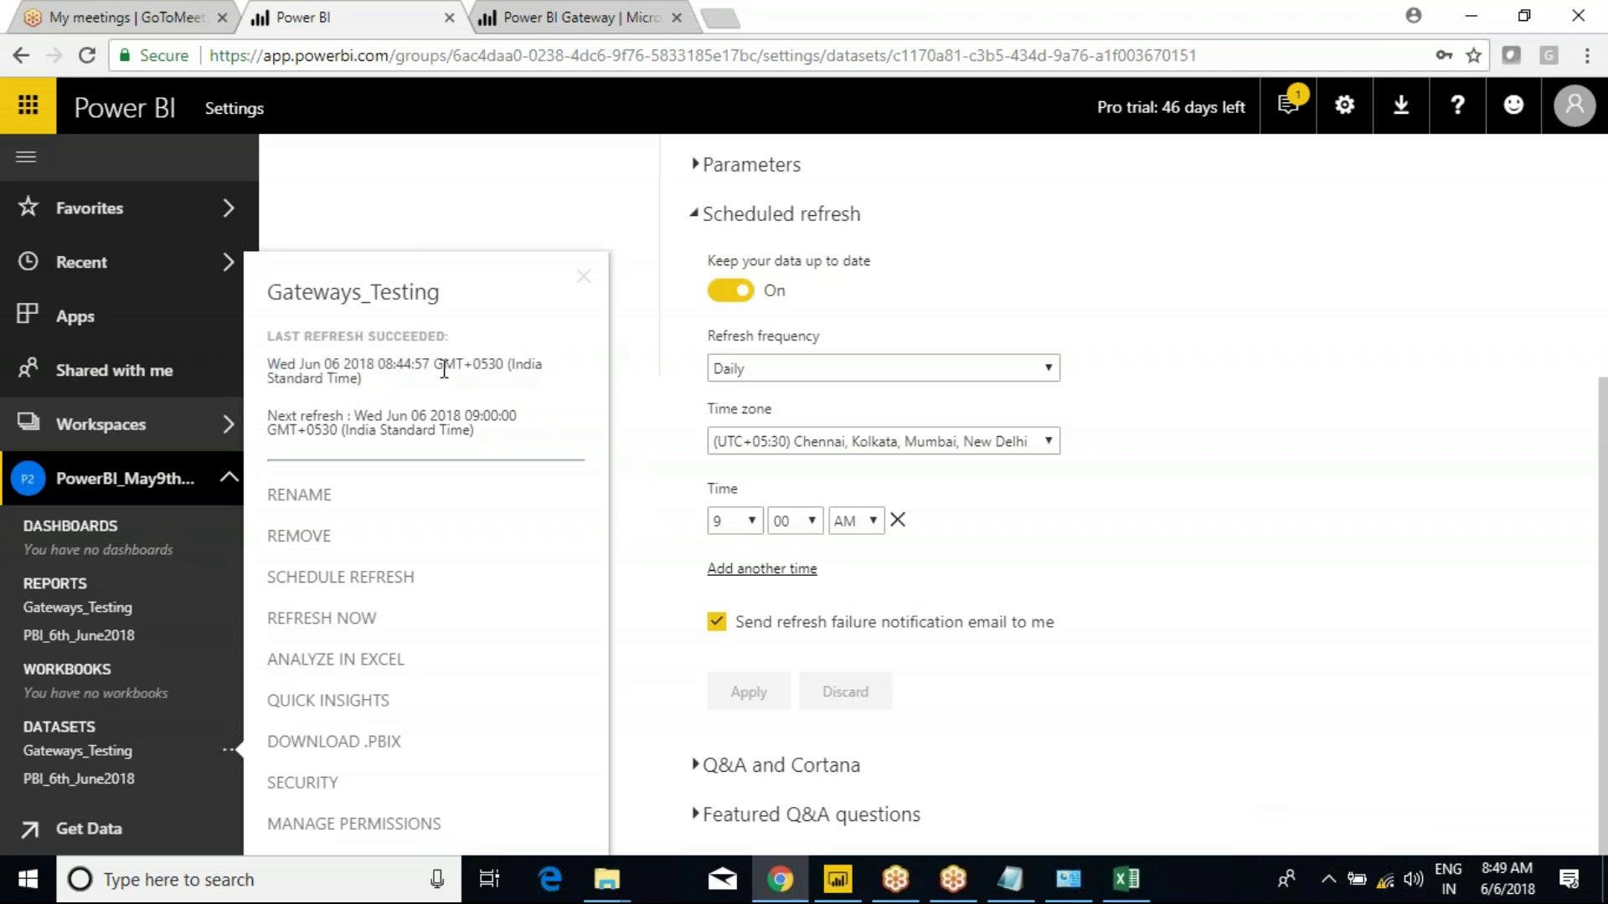
pyautogui.moveTo(350, 416); pyautogui.dragTo(385, 418)
pyautogui.click(1301, 690)
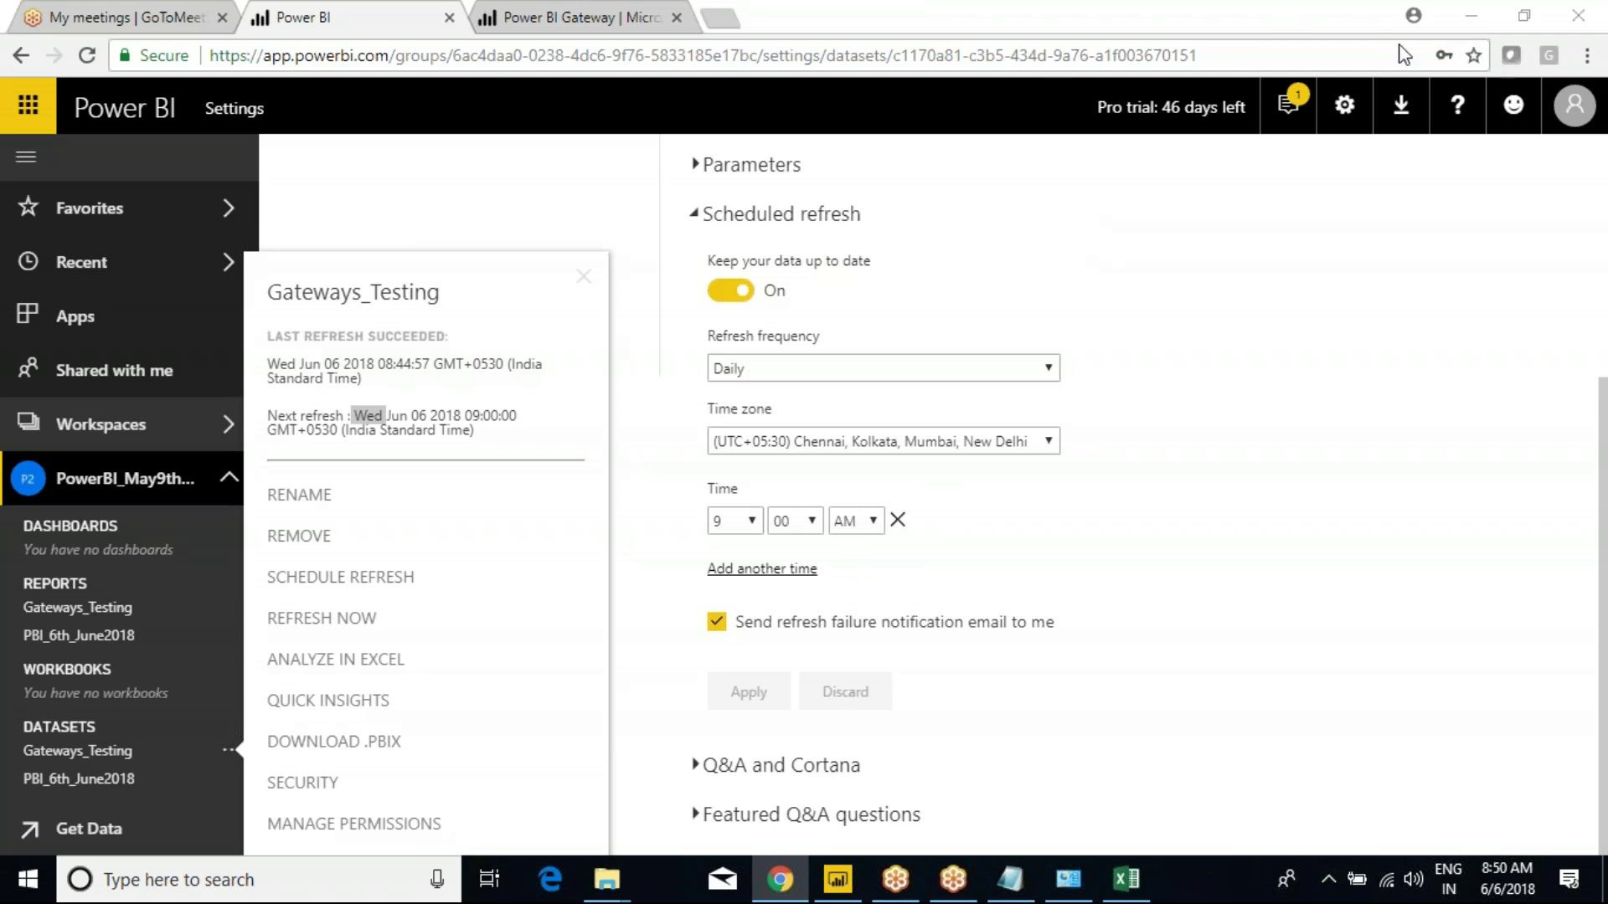
pyautogui.click(584, 240)
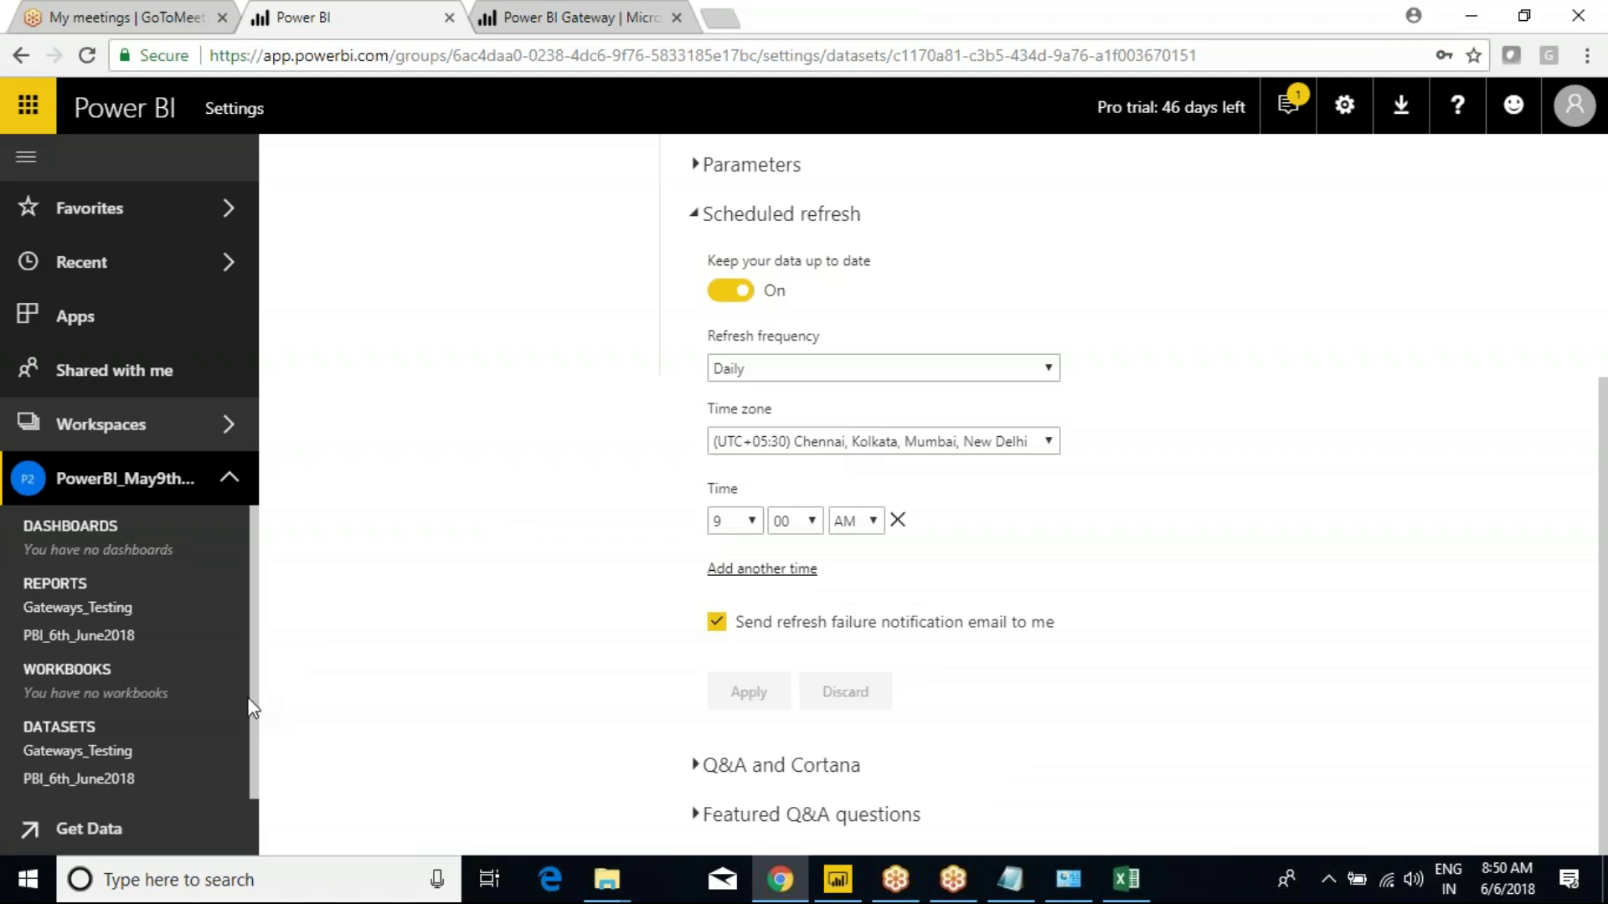
# View the Gateways_Testing dataset and report and its refresh info, then return to the Emp workbook.
pyautogui.click(75, 754)
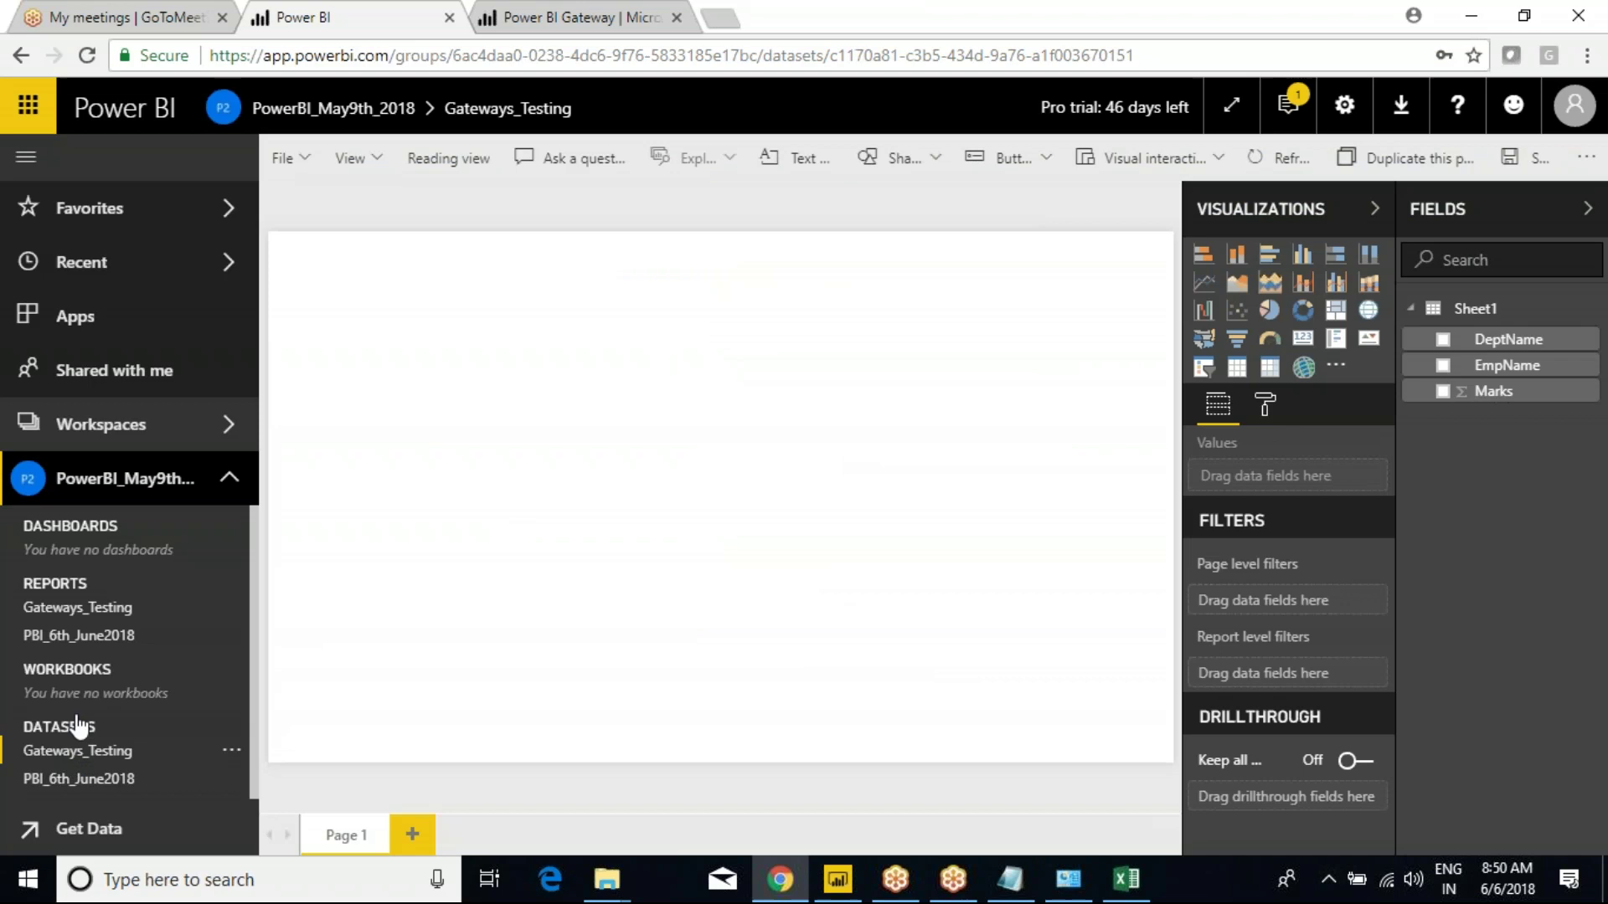
pyautogui.click(77, 611)
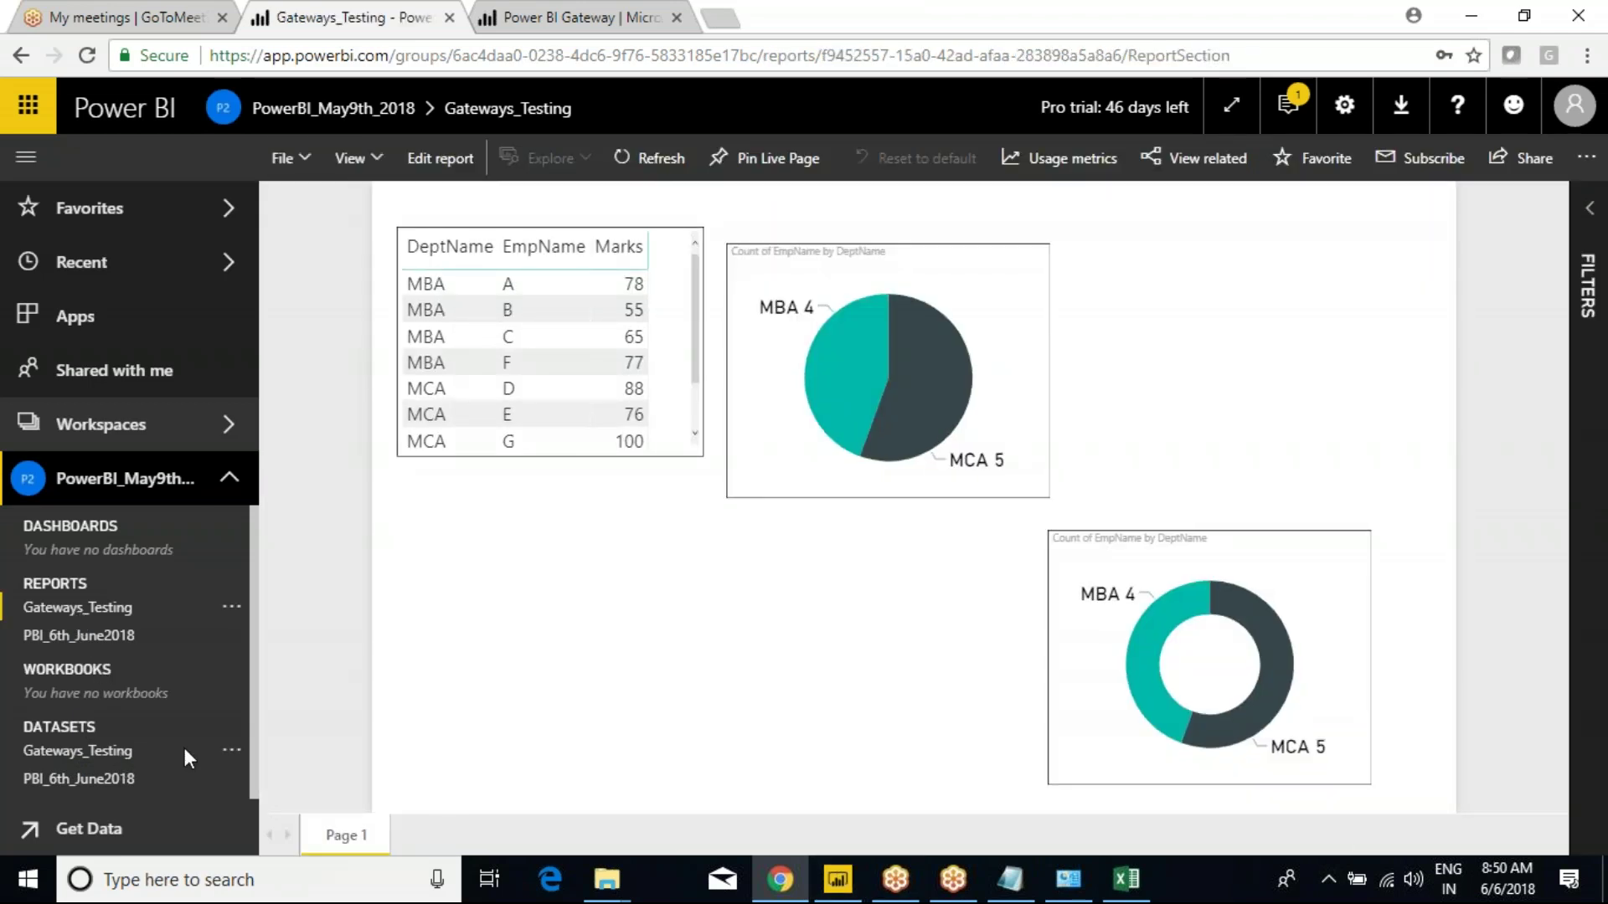
pyautogui.click(232, 750)
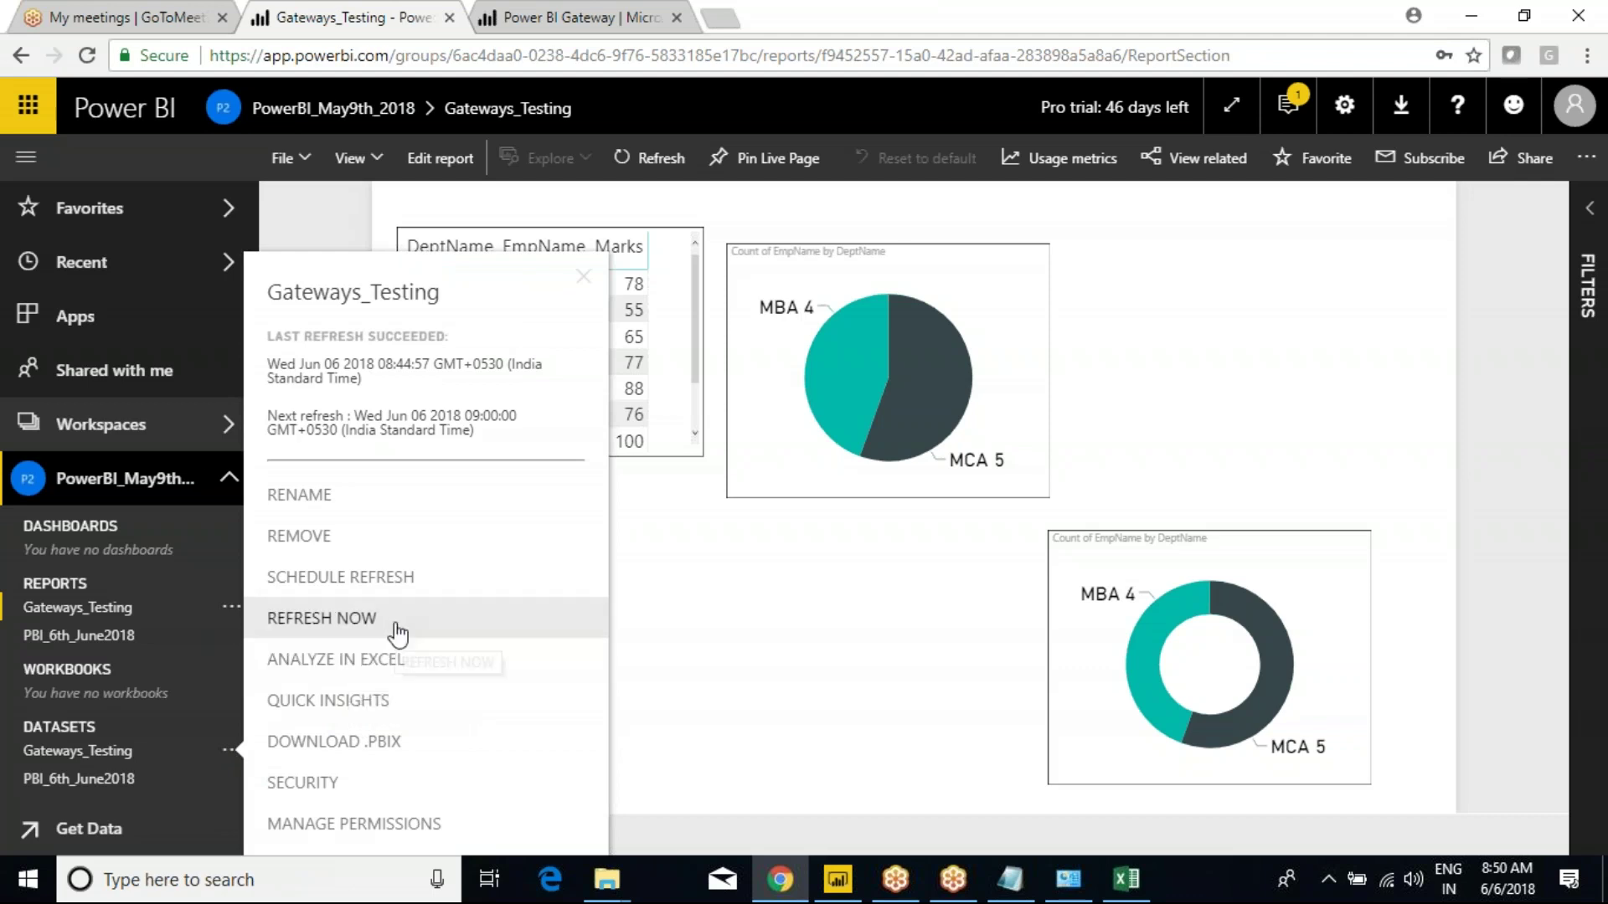
pyautogui.click(1129, 888)
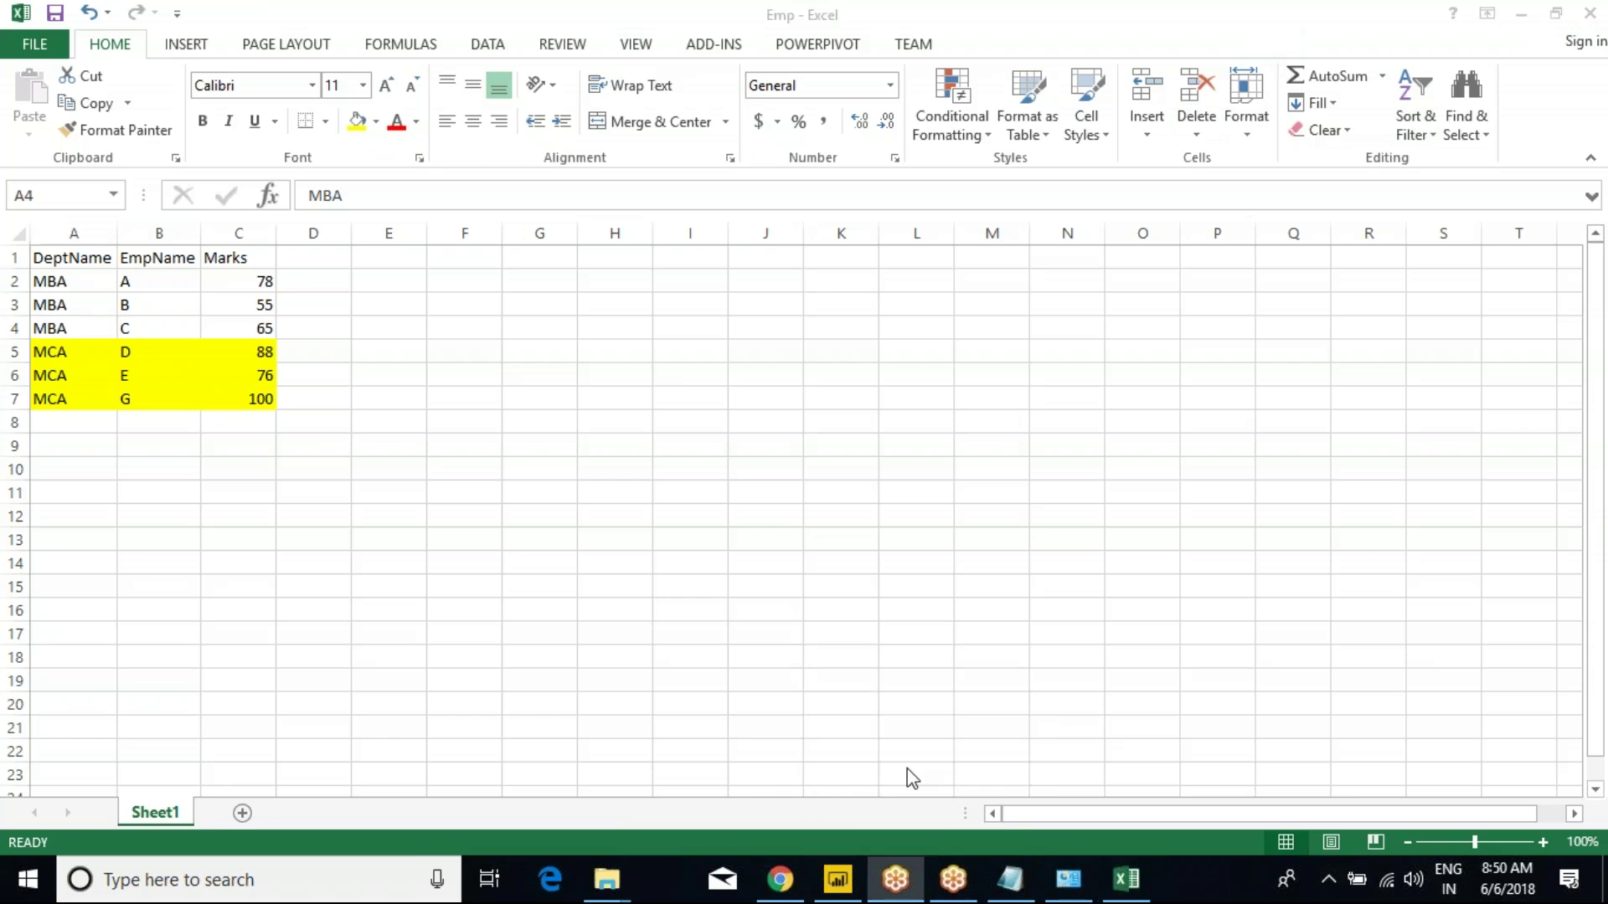
# Minimize the Recording Manager and bring the Gateways_Testing file in Power BI Desktop forward.
pyautogui.click(934, 744)
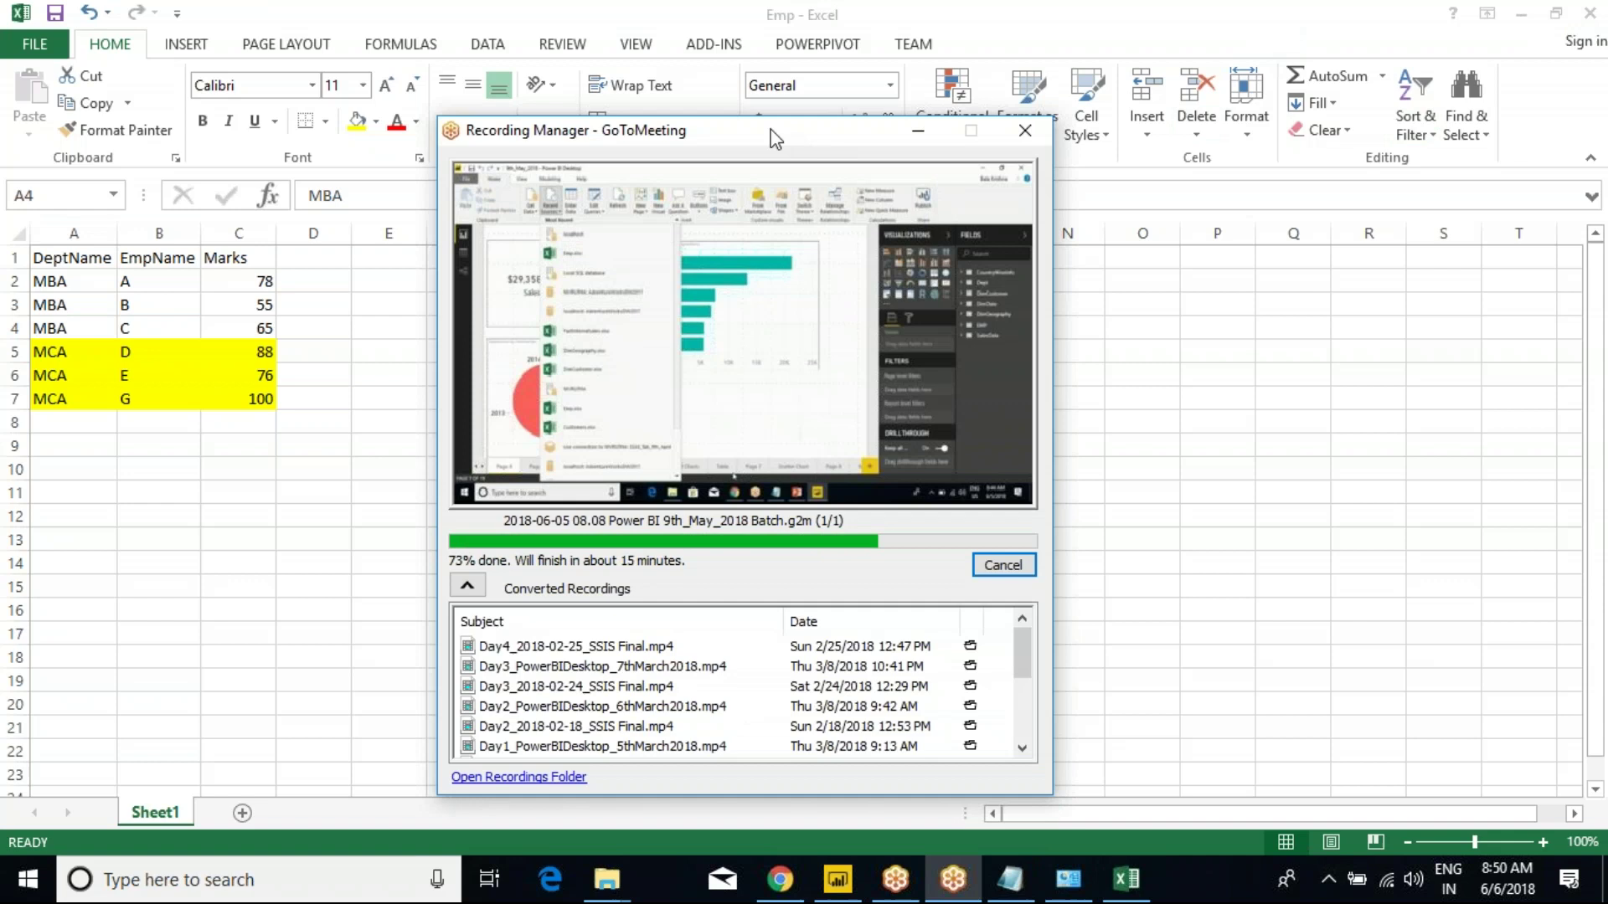
pyautogui.moveTo(775, 139); pyautogui.dragTo(521, 55)
pyautogui.click(670, 57)
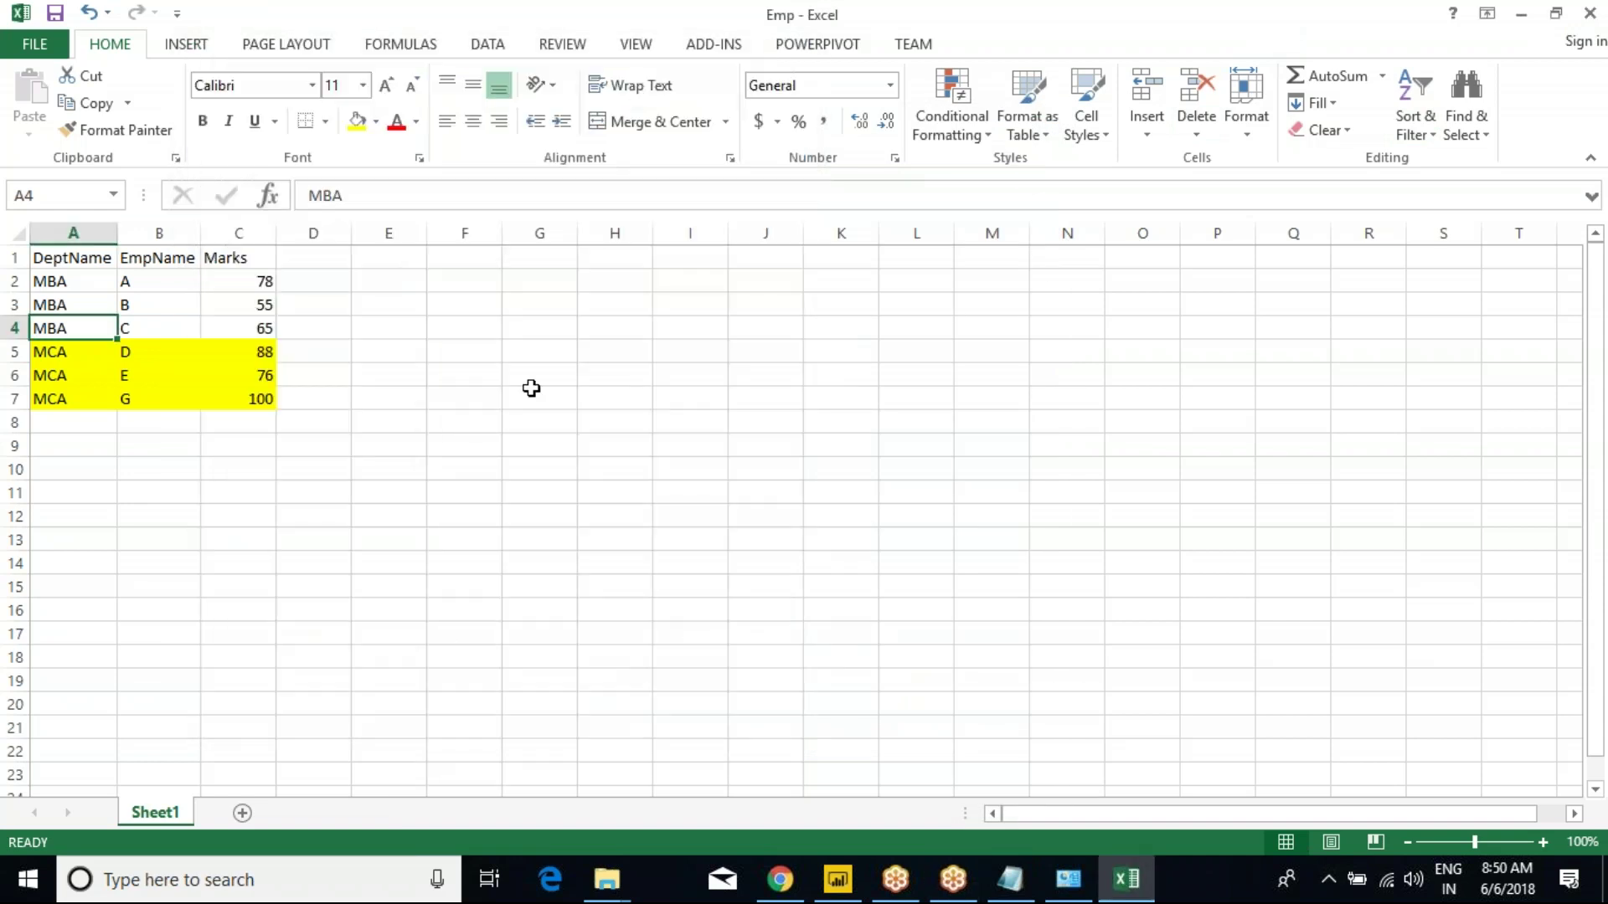
pyautogui.click(841, 871)
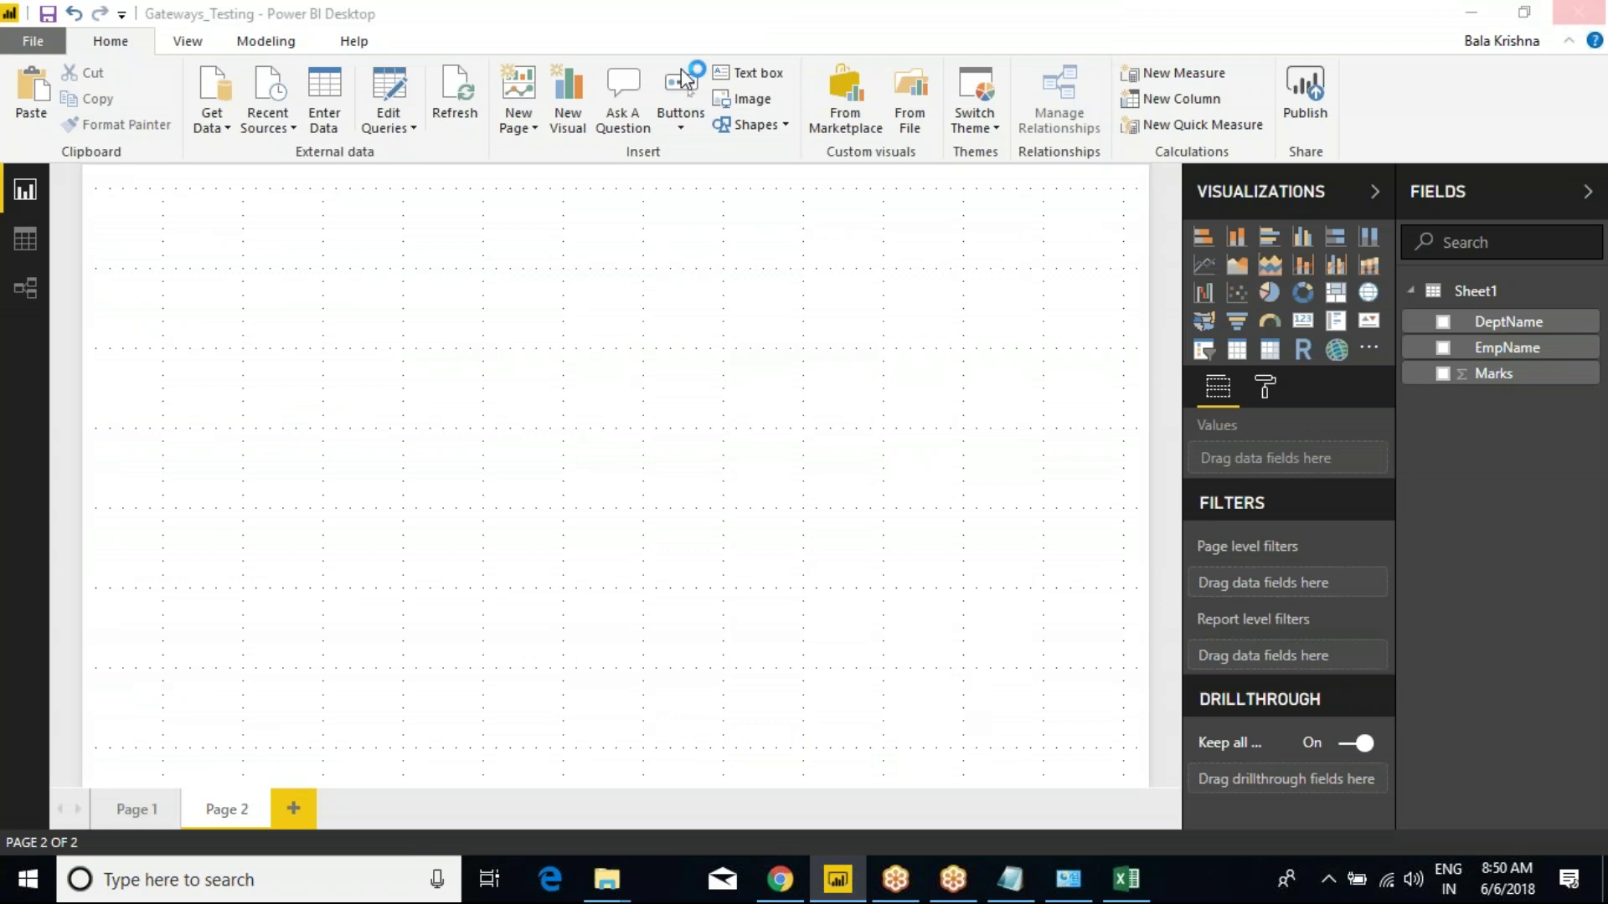
# Close Power BI Desktop with Gateways_Testing changes saved, and bring back the Class Notes in Notepad.
pyautogui.click(1578, 12)
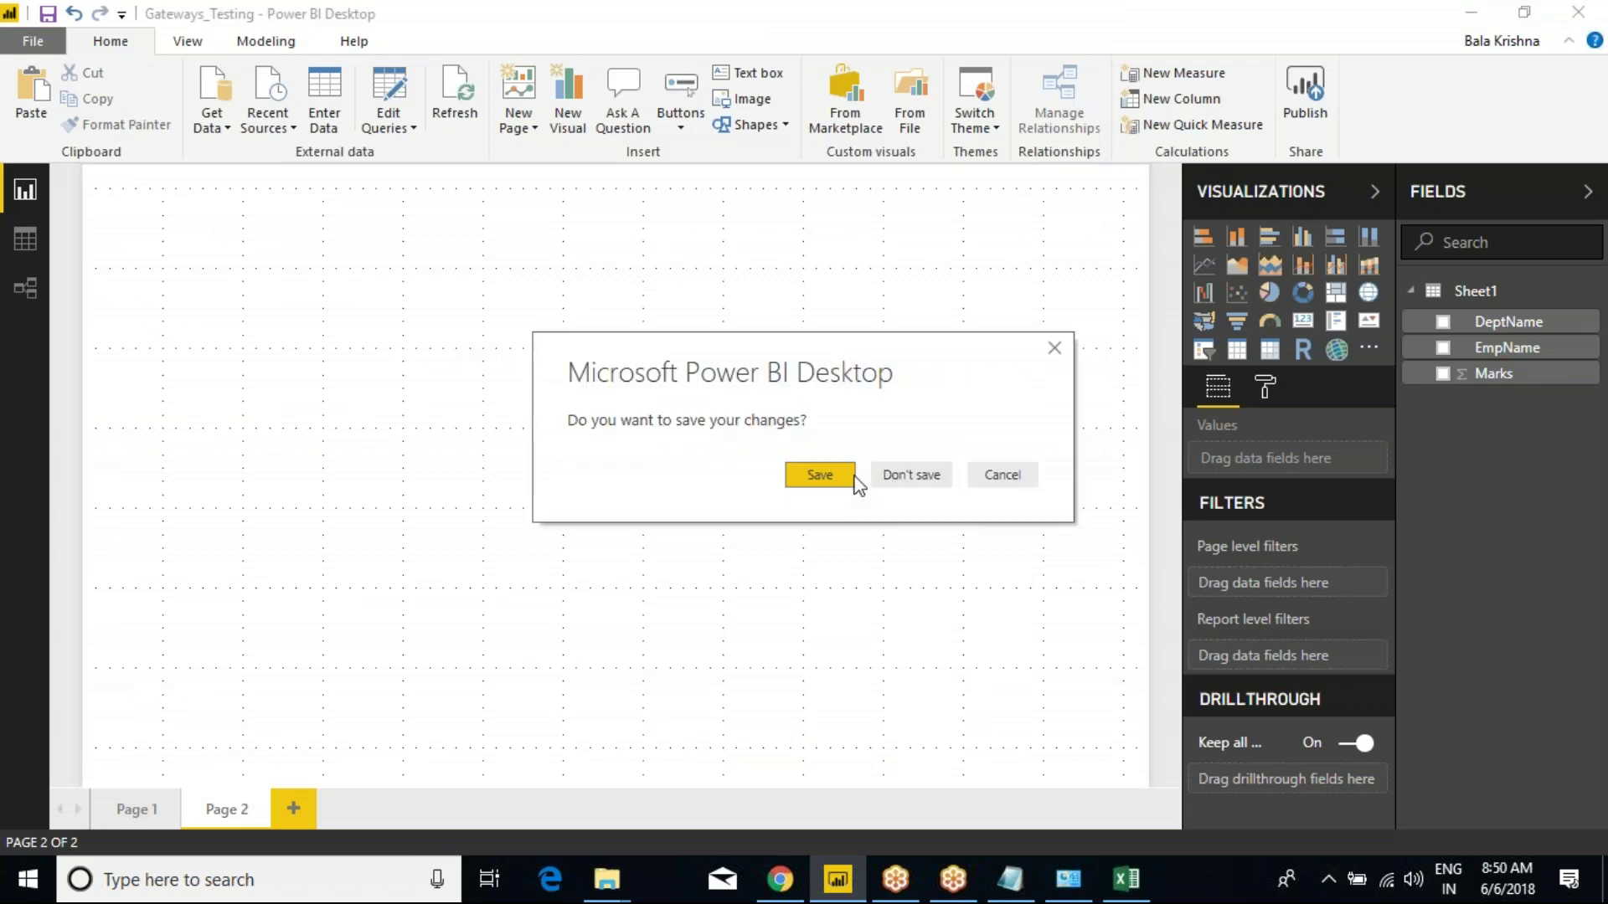
pyautogui.click(847, 475)
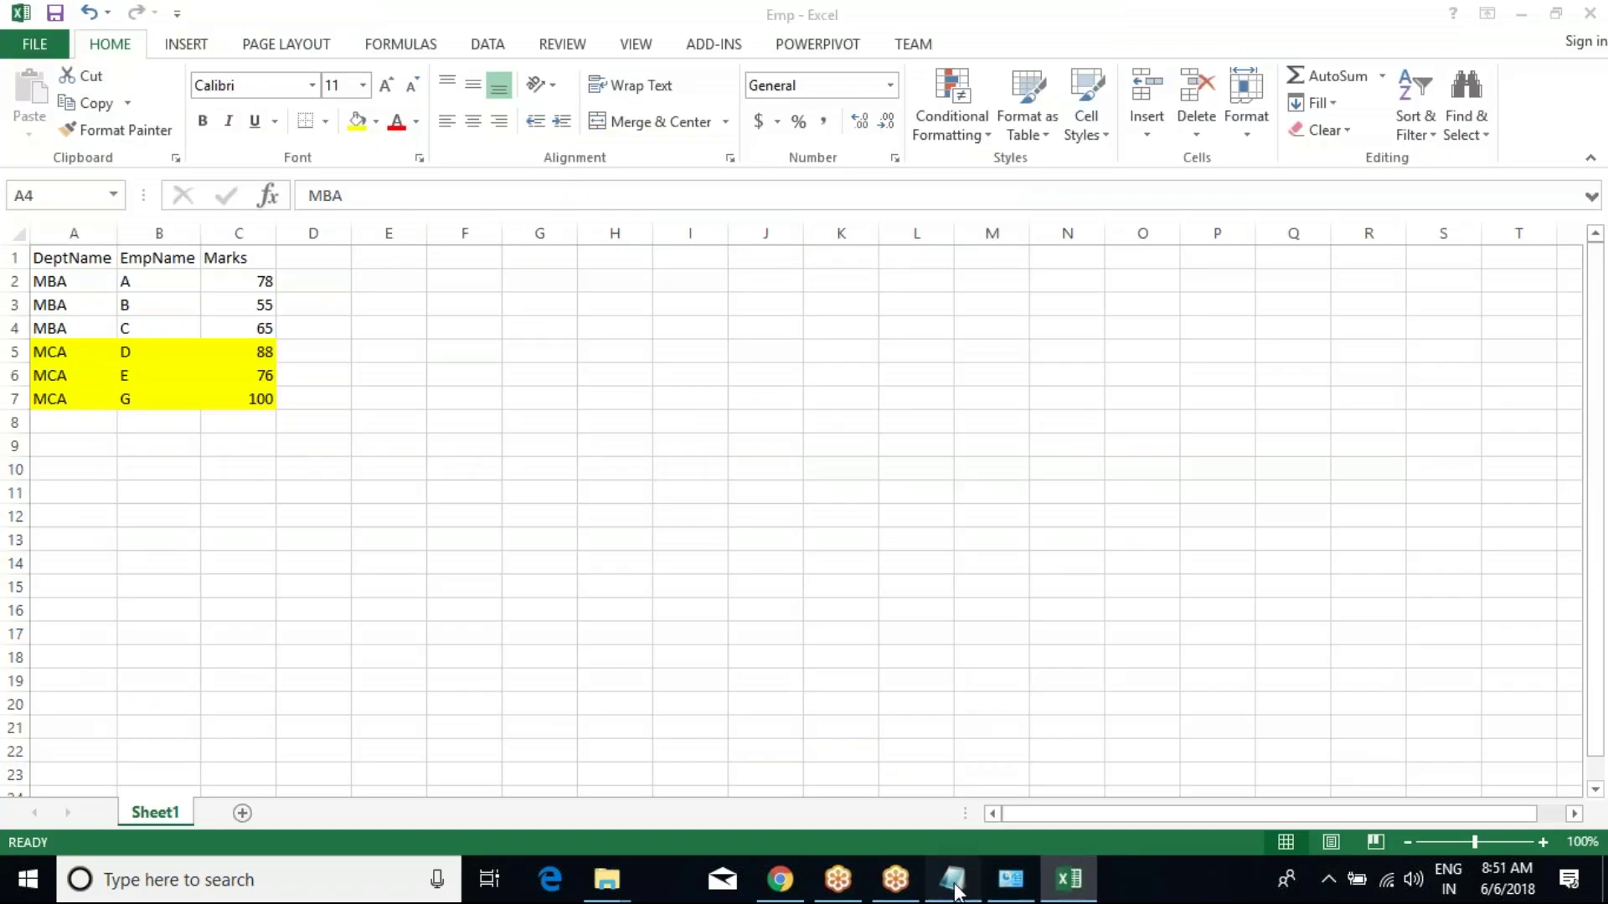
pyautogui.click(952, 875)
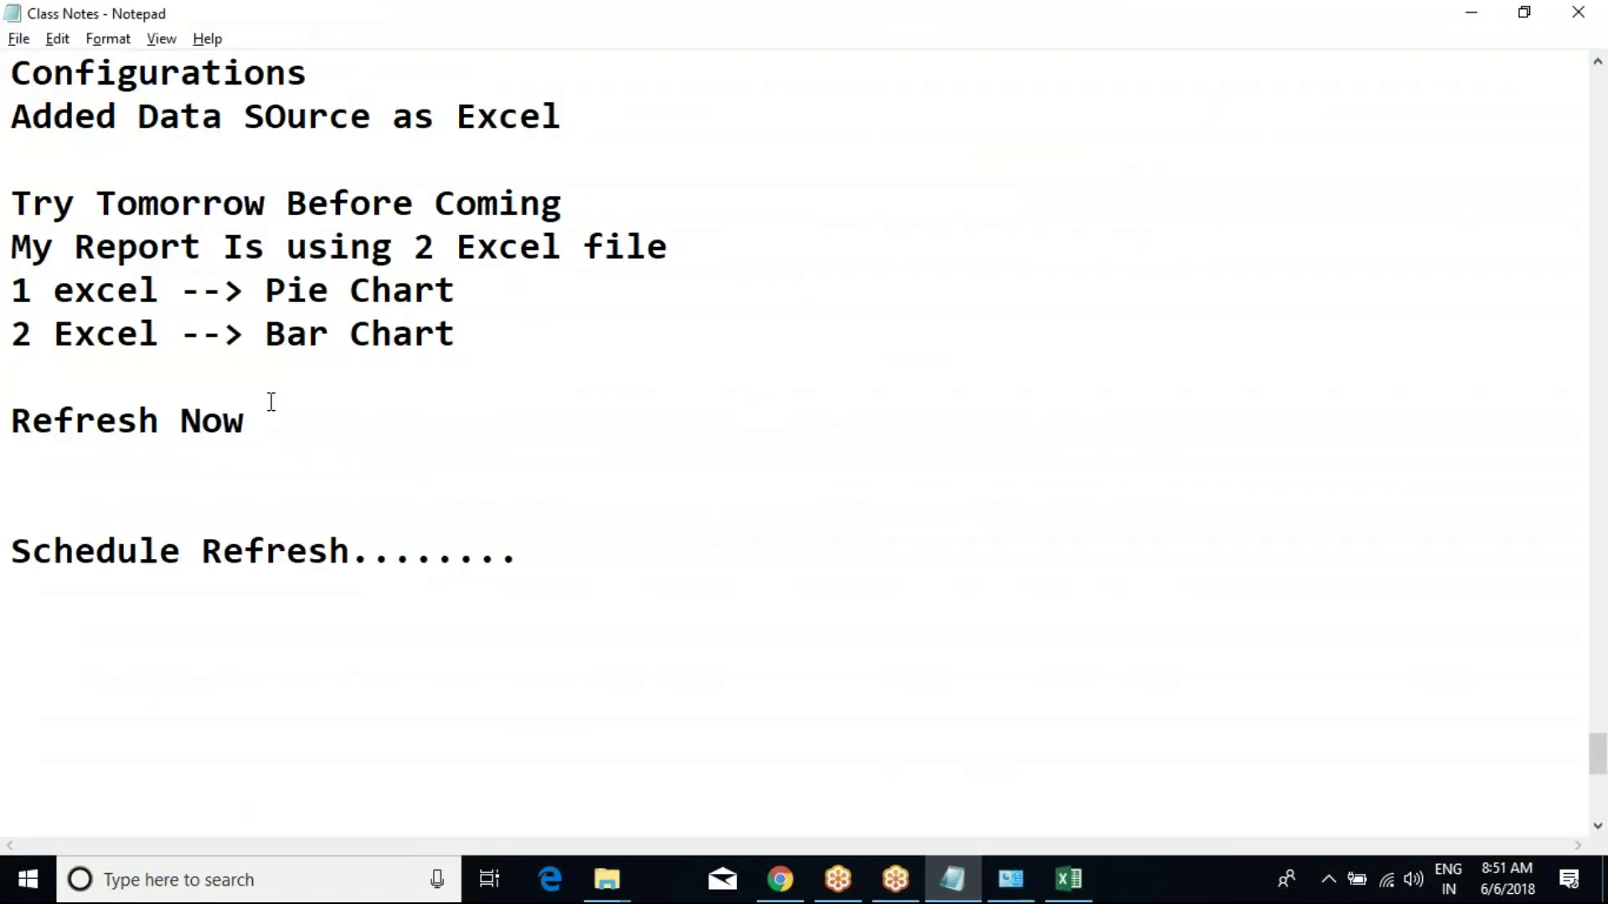
# Save the class notes and close the System information window.
pyautogui.click(19, 38)
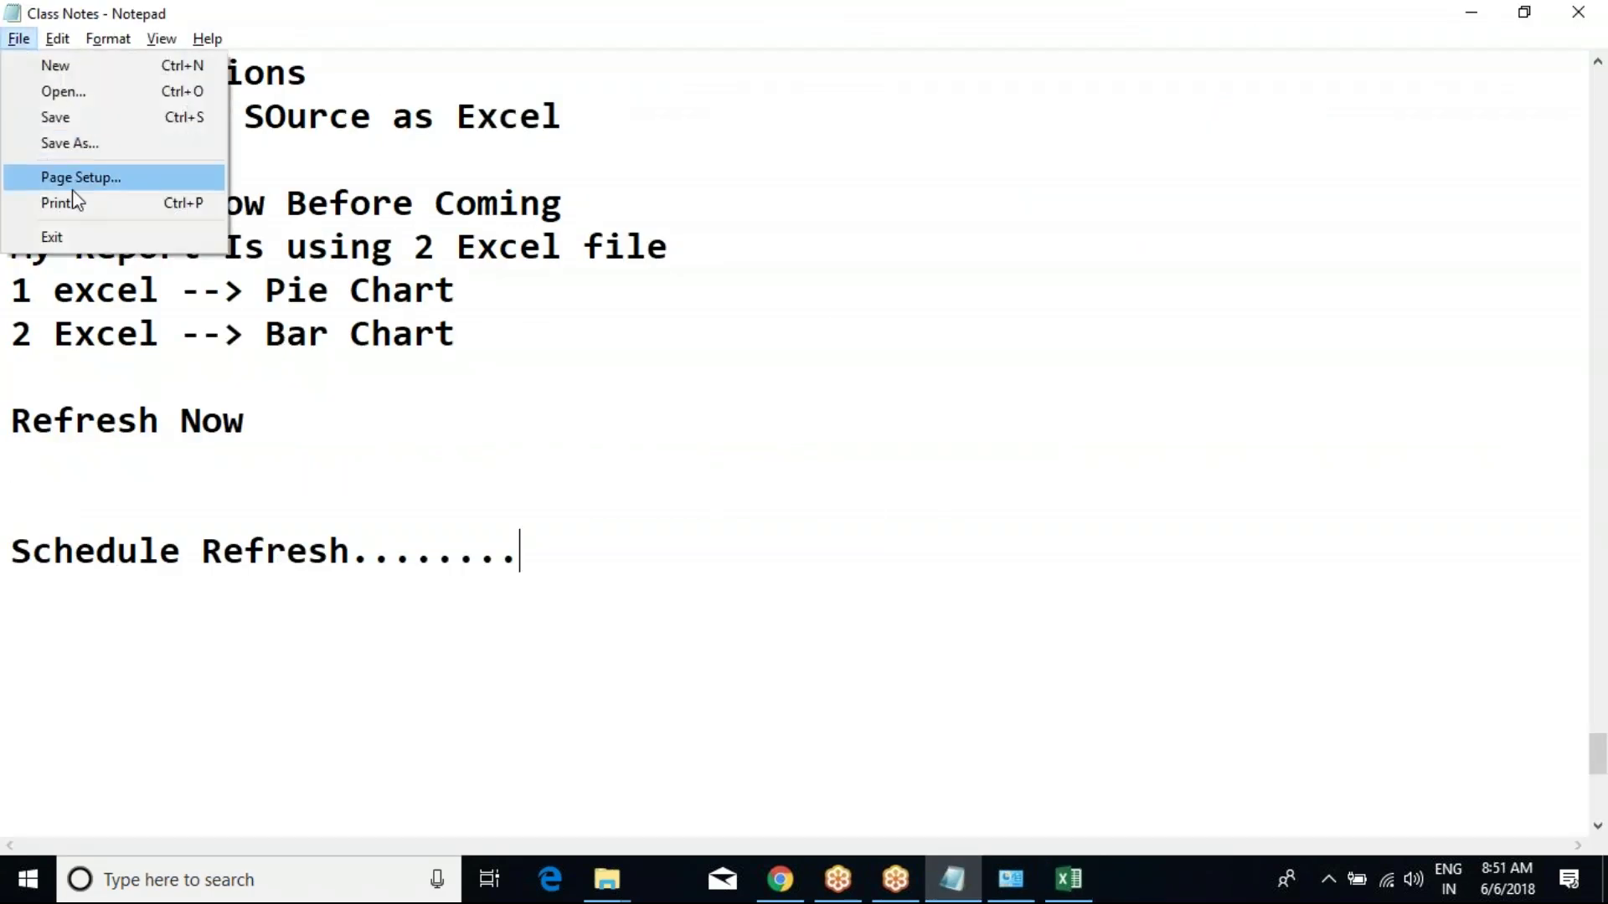
pyautogui.click(75, 121)
pyautogui.click(1010, 879)
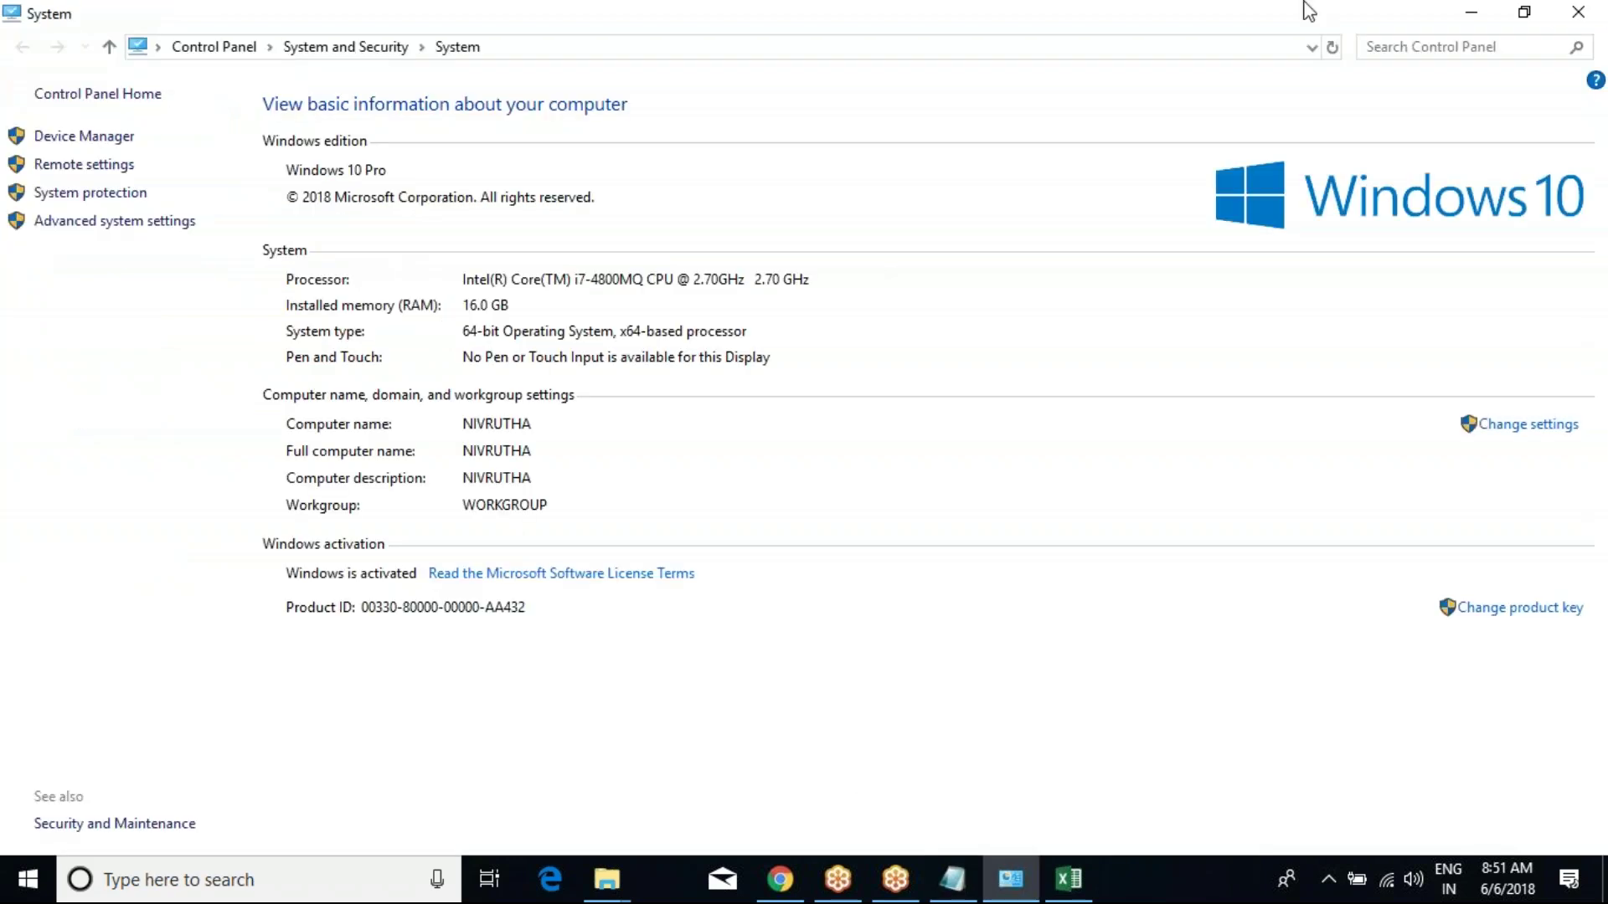
pyautogui.click(1602, 9)
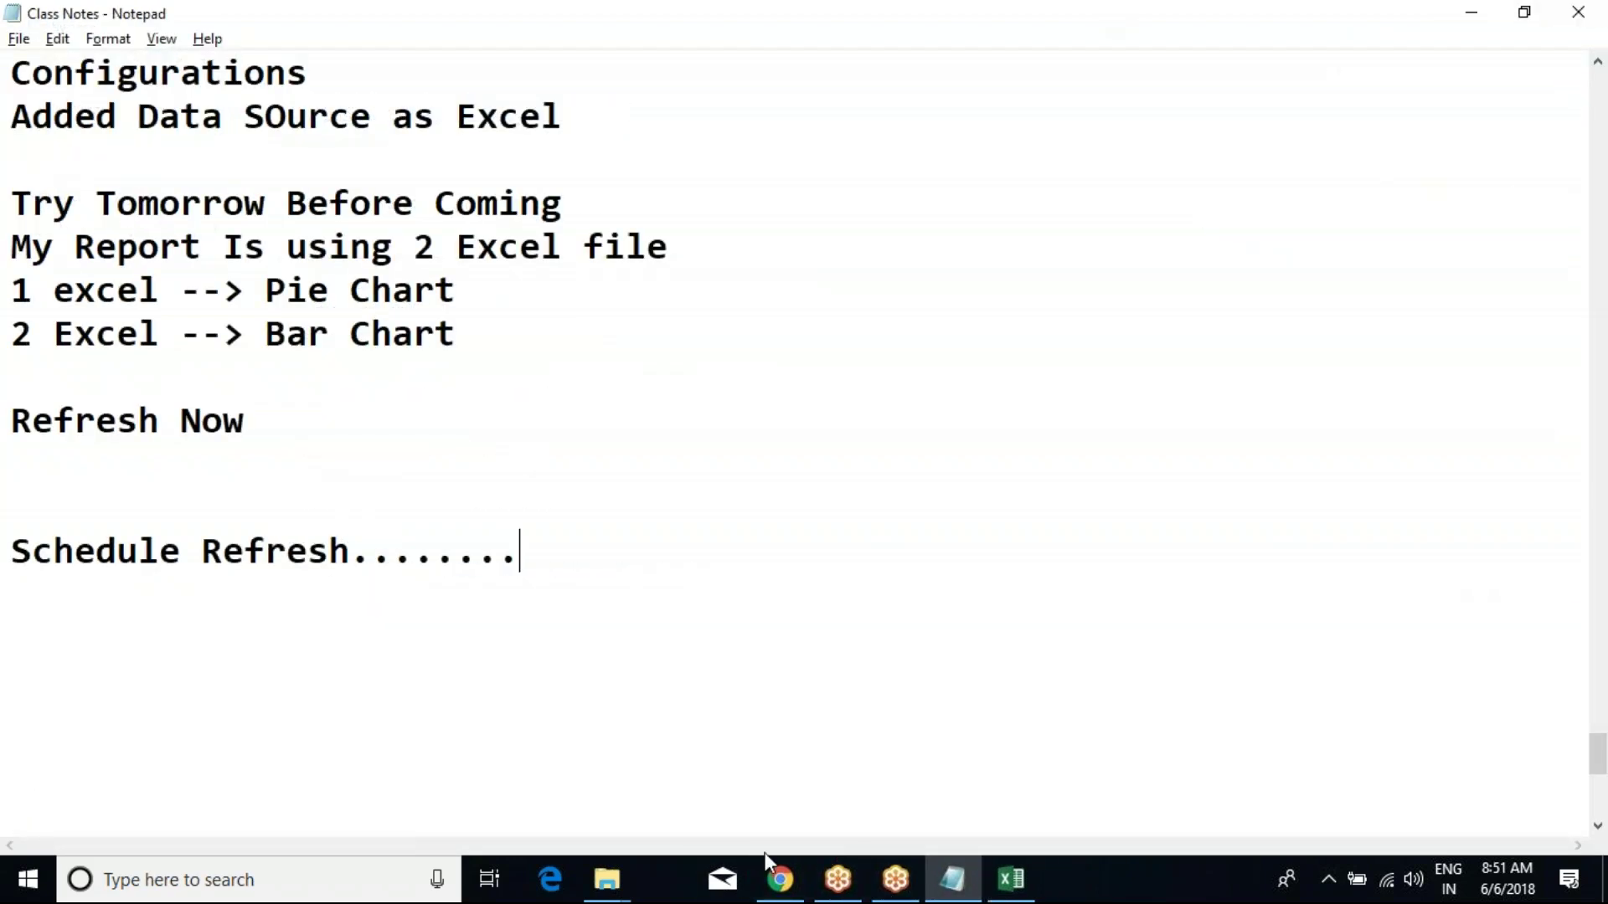
# Select the Emp rows A2:C7 in Excel, then return through the notes to the Power BI report.
pyautogui.click(1011, 879)
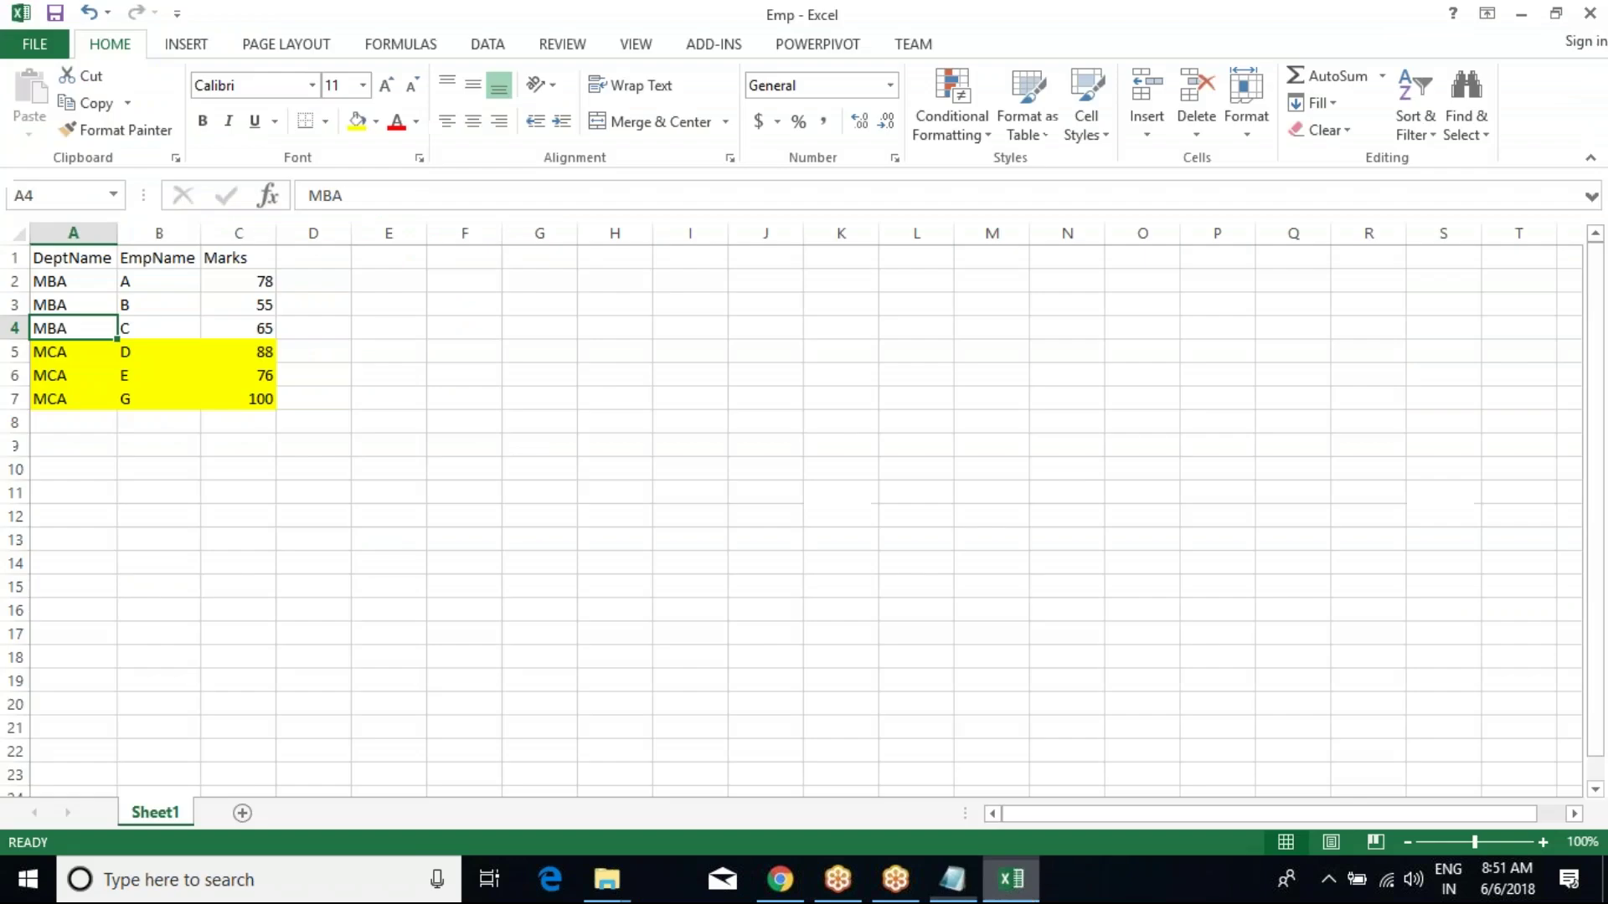
pyautogui.click(230, 377)
pyautogui.moveTo(65, 284); pyautogui.dragTo(239, 392)
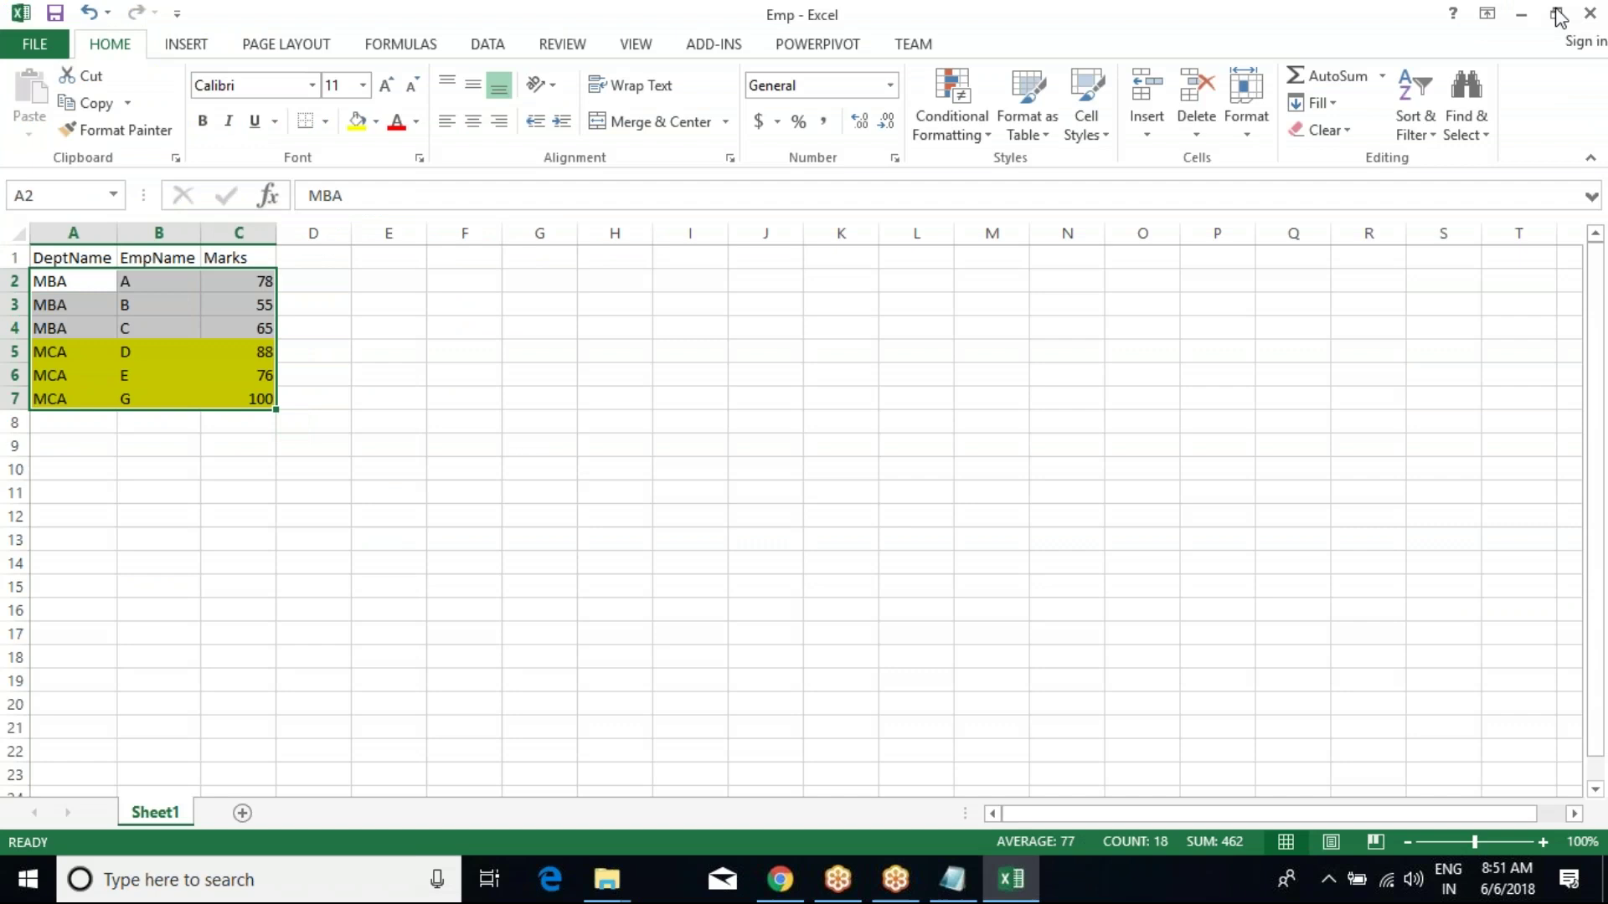
pyautogui.click(1589, 12)
pyautogui.click(395, 465)
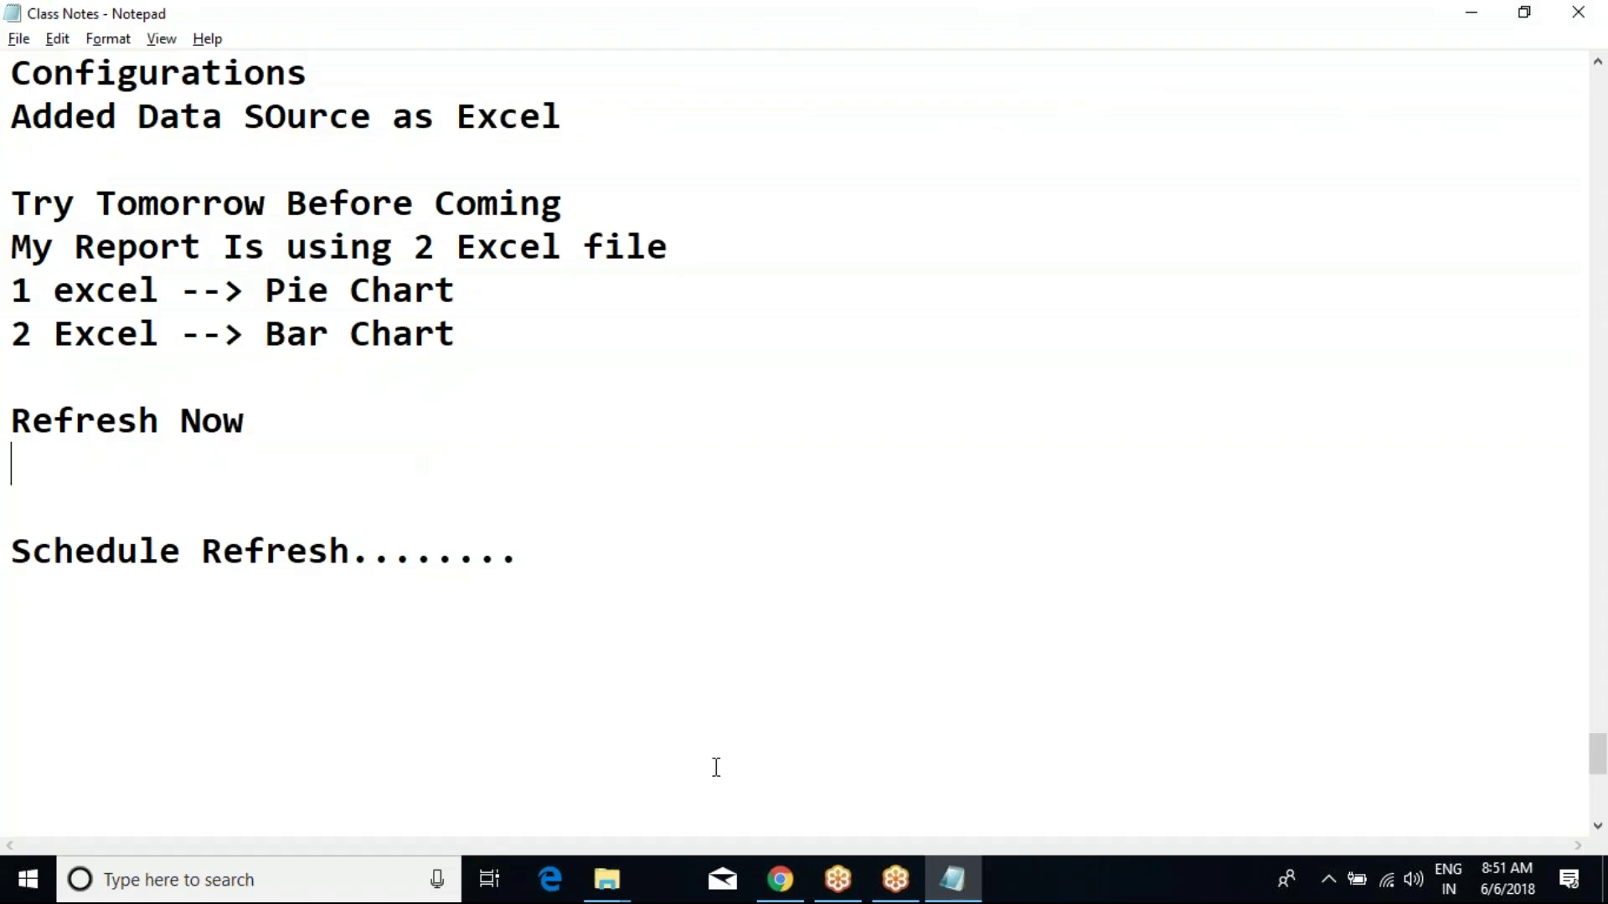
pyautogui.click(798, 882)
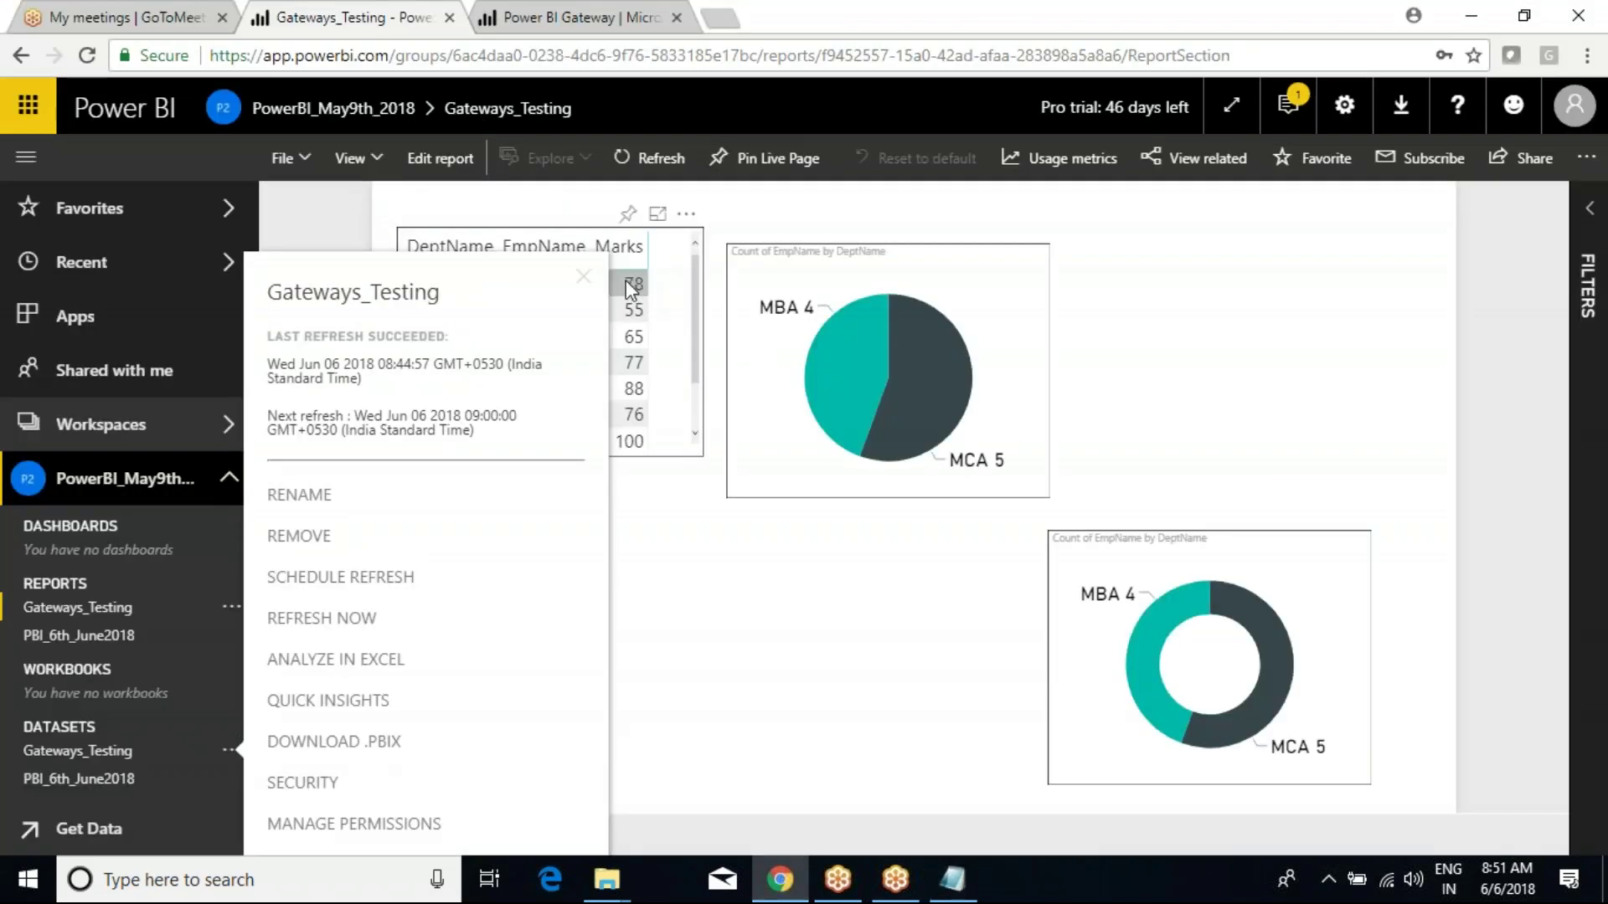
# Dismiss the refresh details, then start a new report on the Gateways_Testing dataset (DeptName, EmpName, Marks).
pyautogui.click(811, 600)
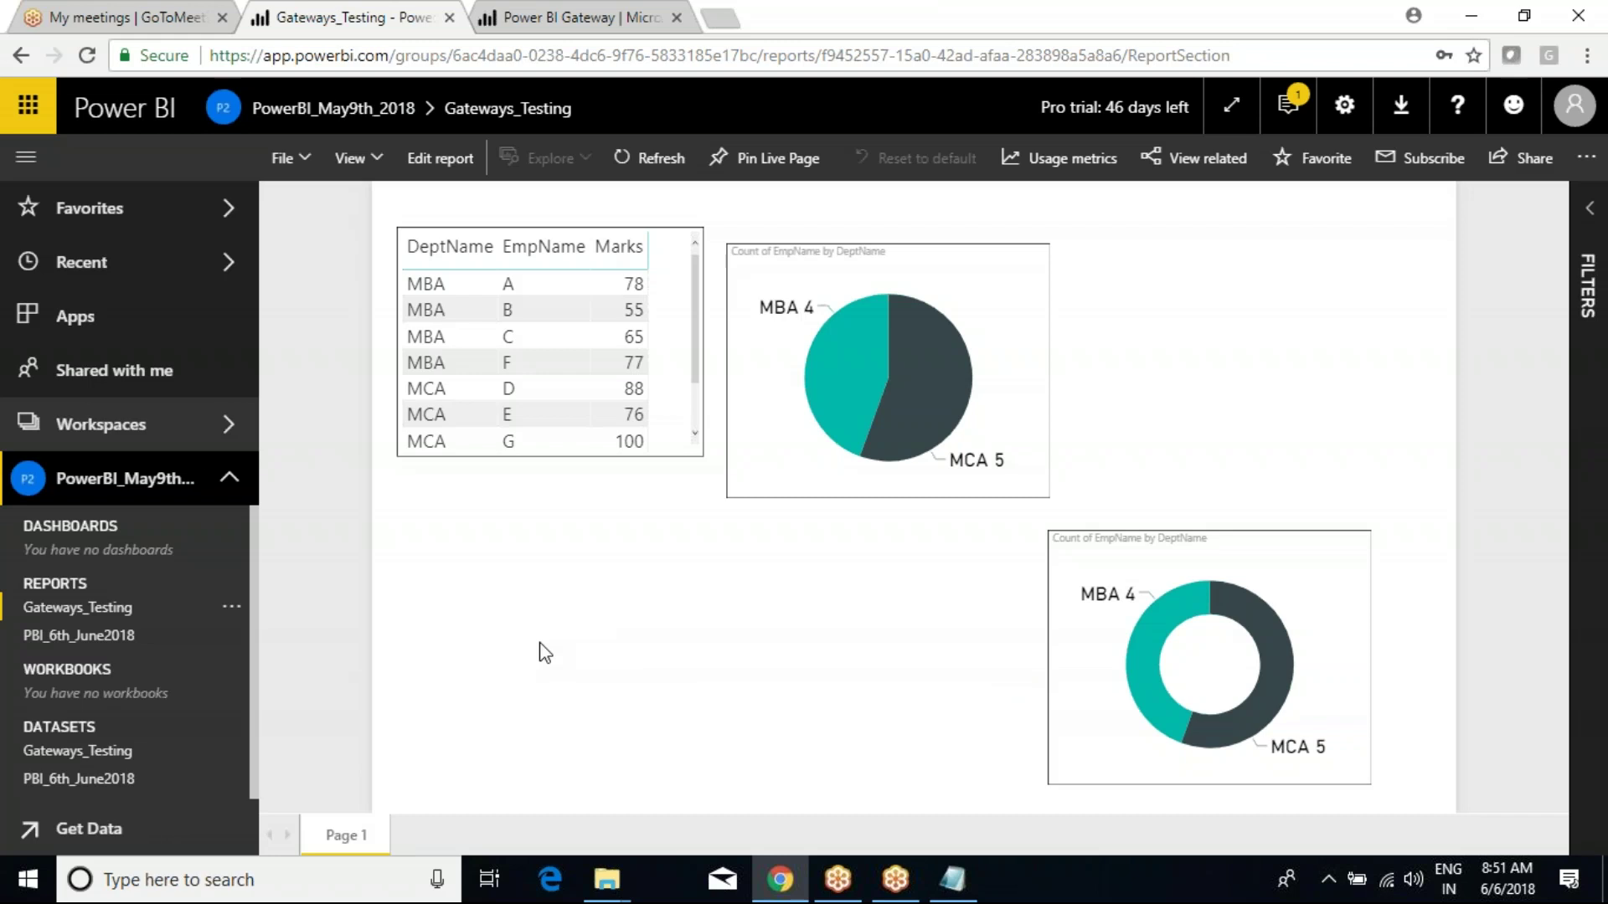
pyautogui.click(231, 607)
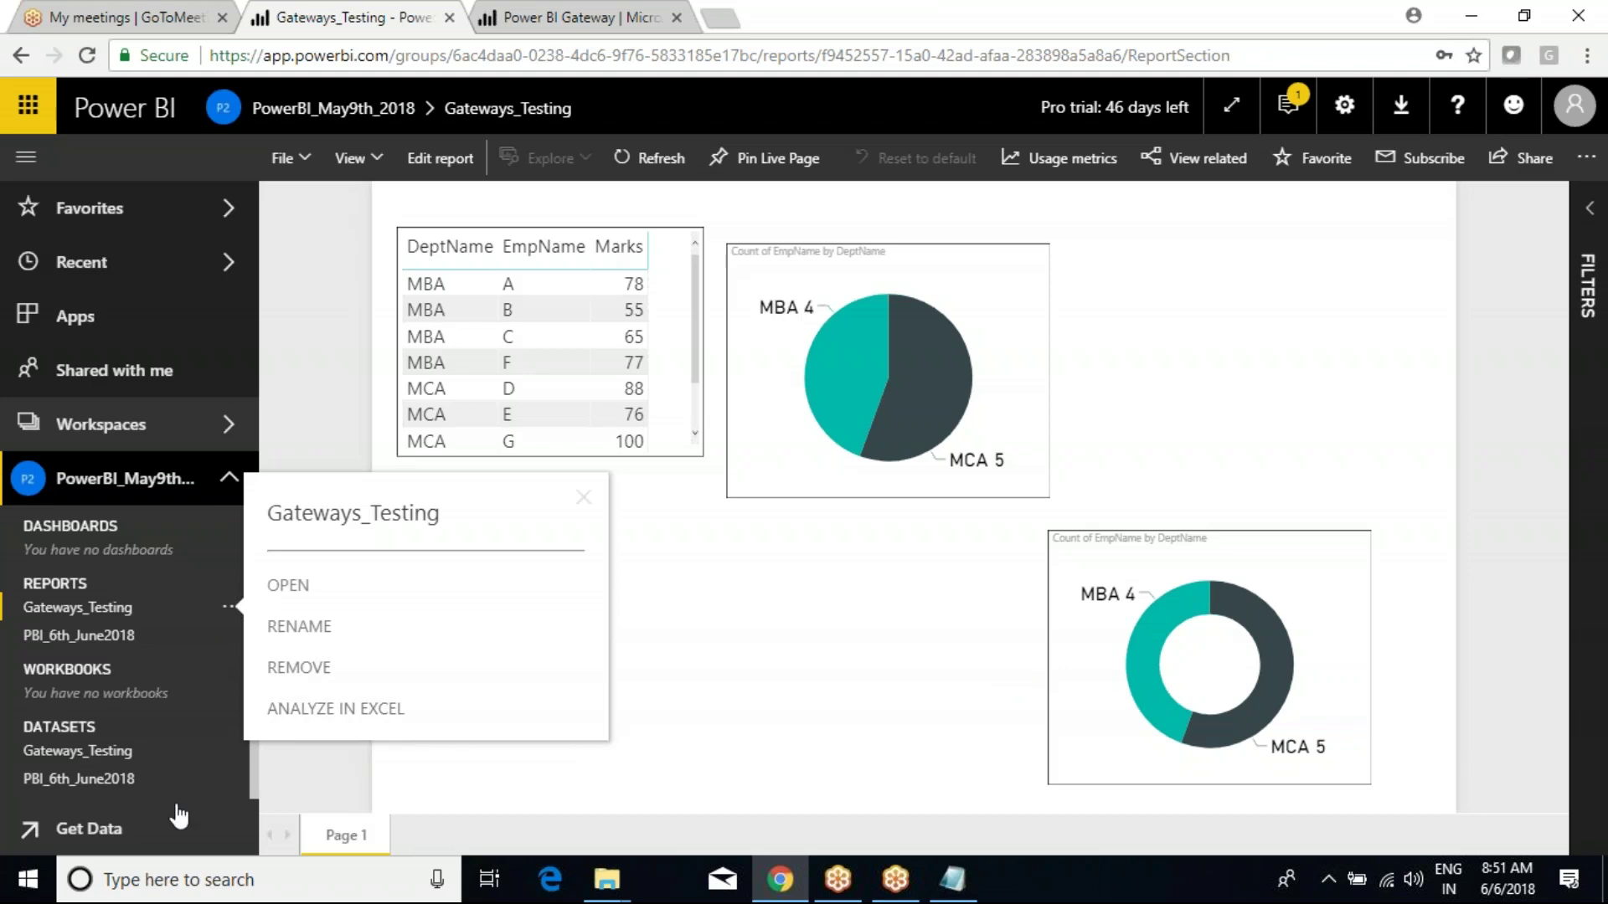
pyautogui.click(492, 779)
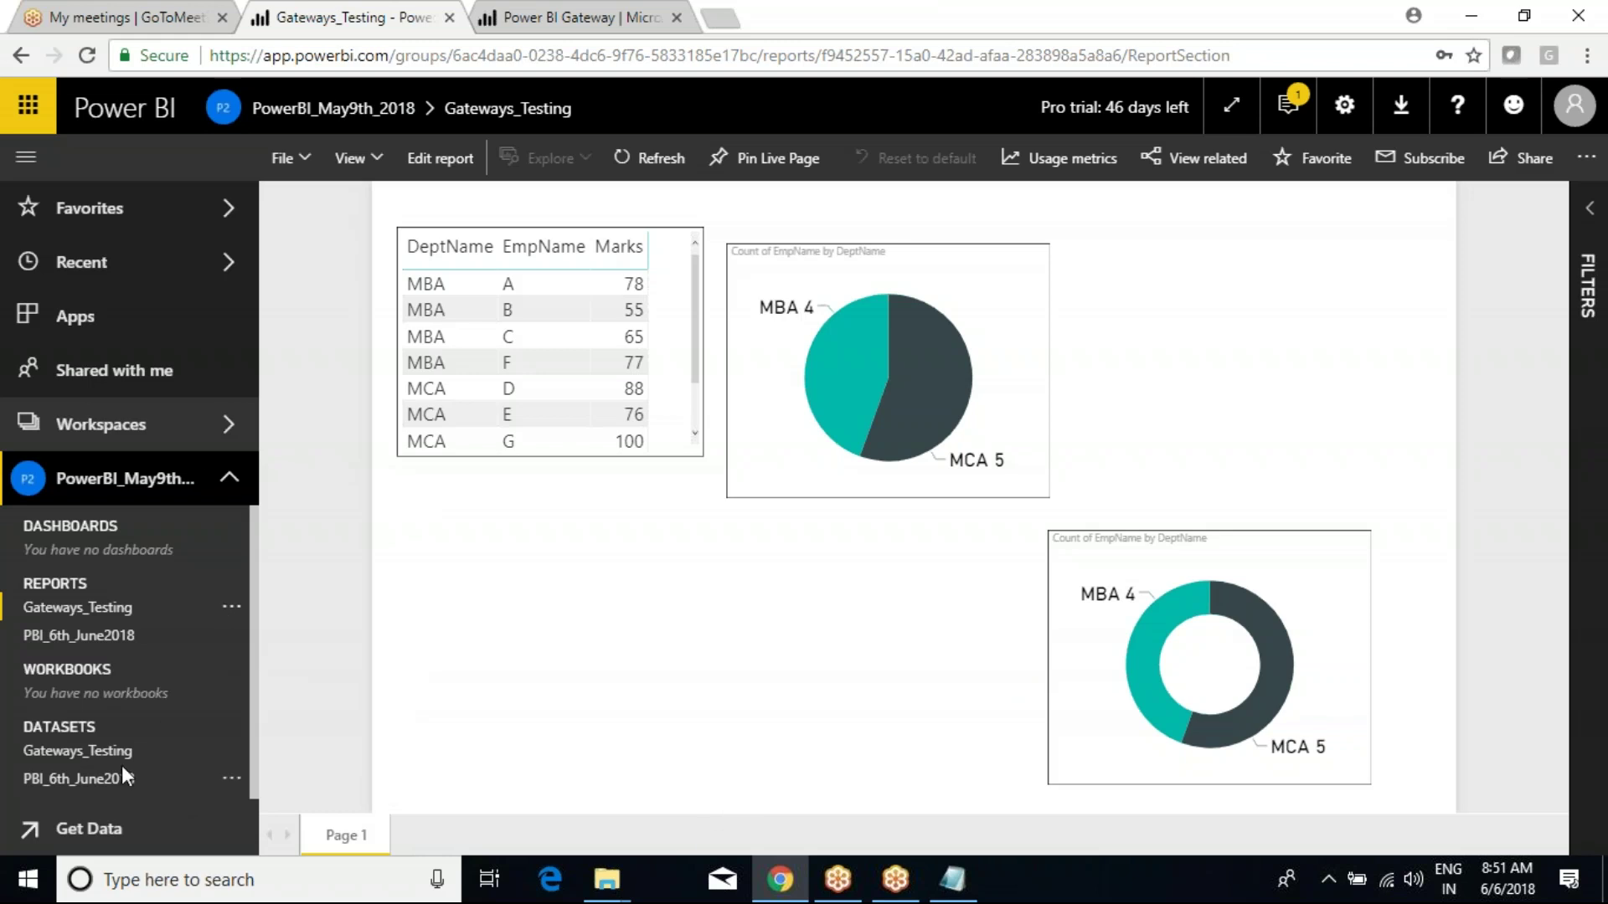
pyautogui.click(69, 757)
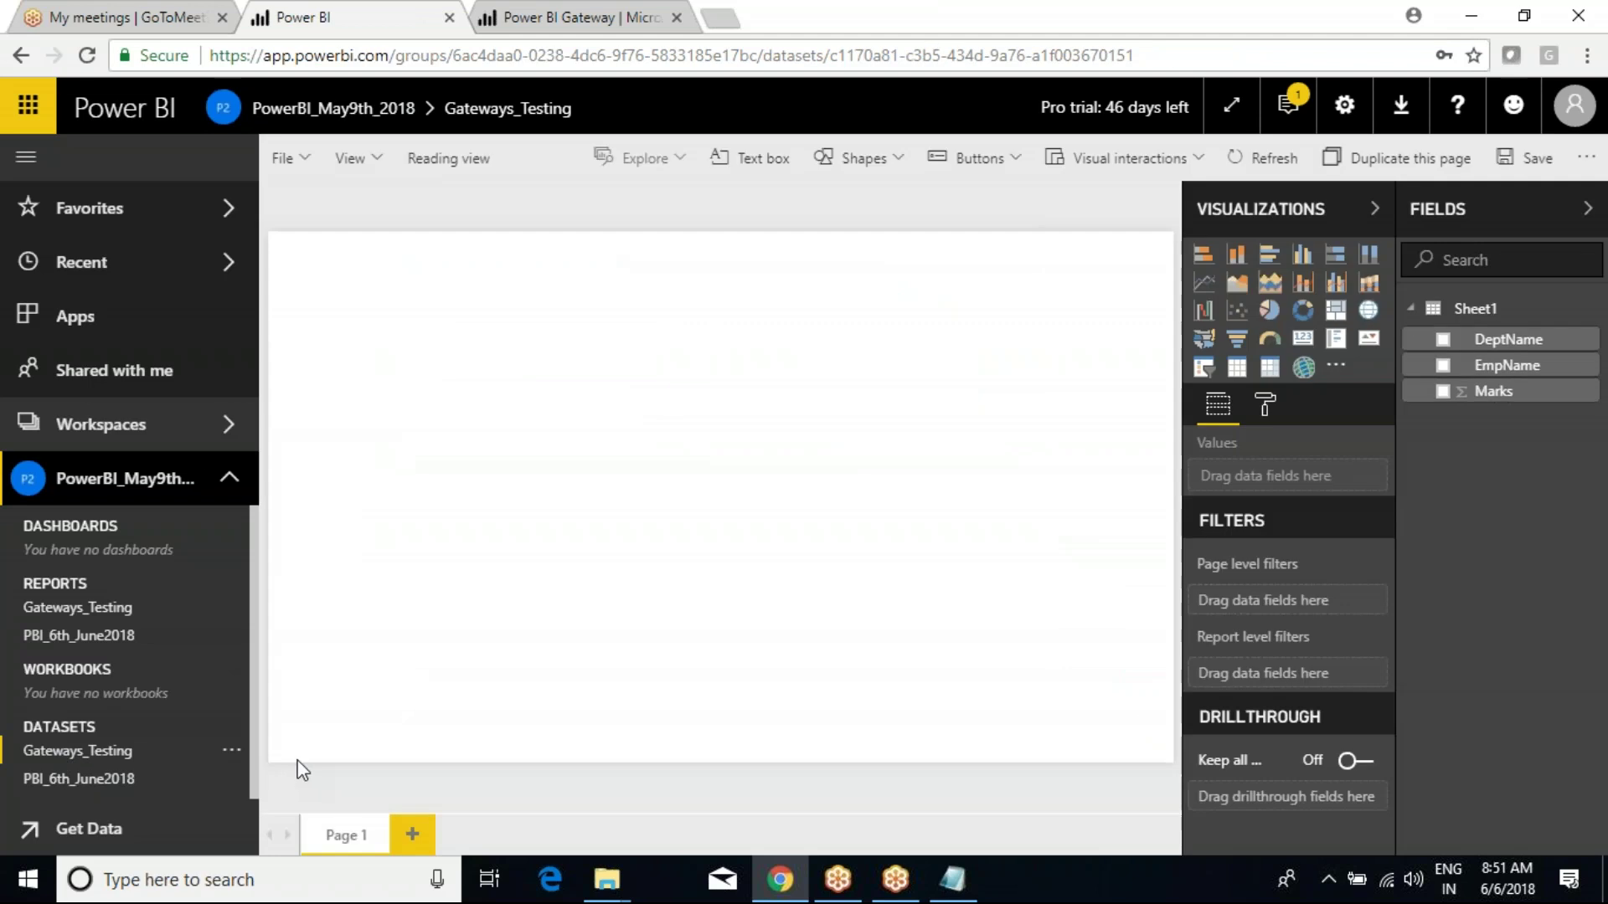
# Bring up the options for the Sheet1 table in the Fields pane.
pyautogui.rightClick(1474, 312)
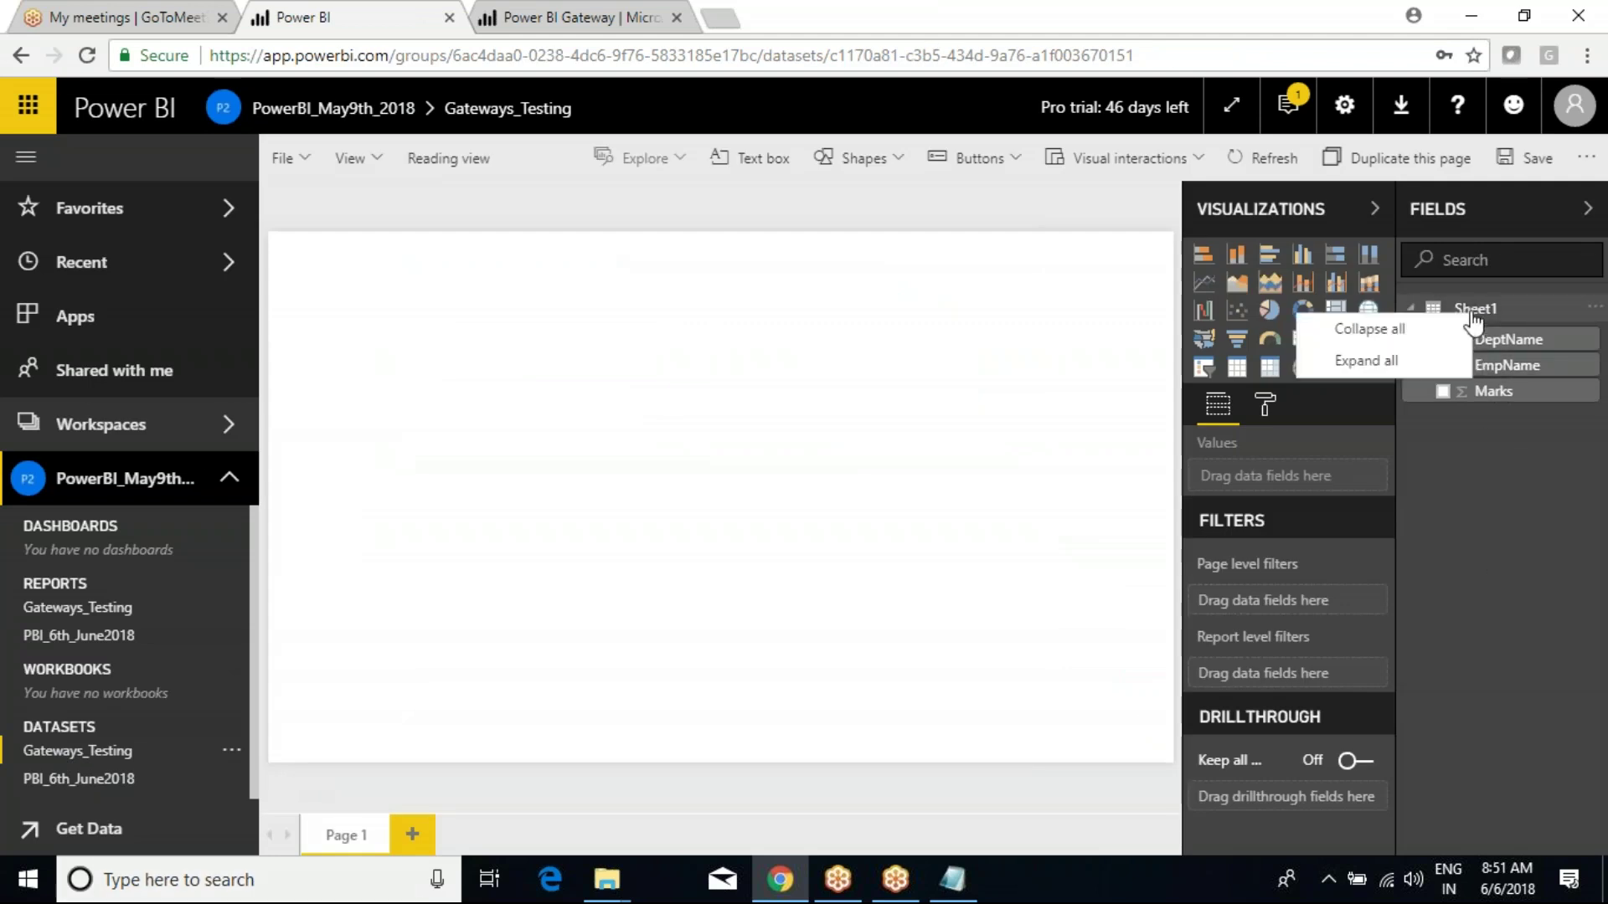
pyautogui.rightClick(1478, 307)
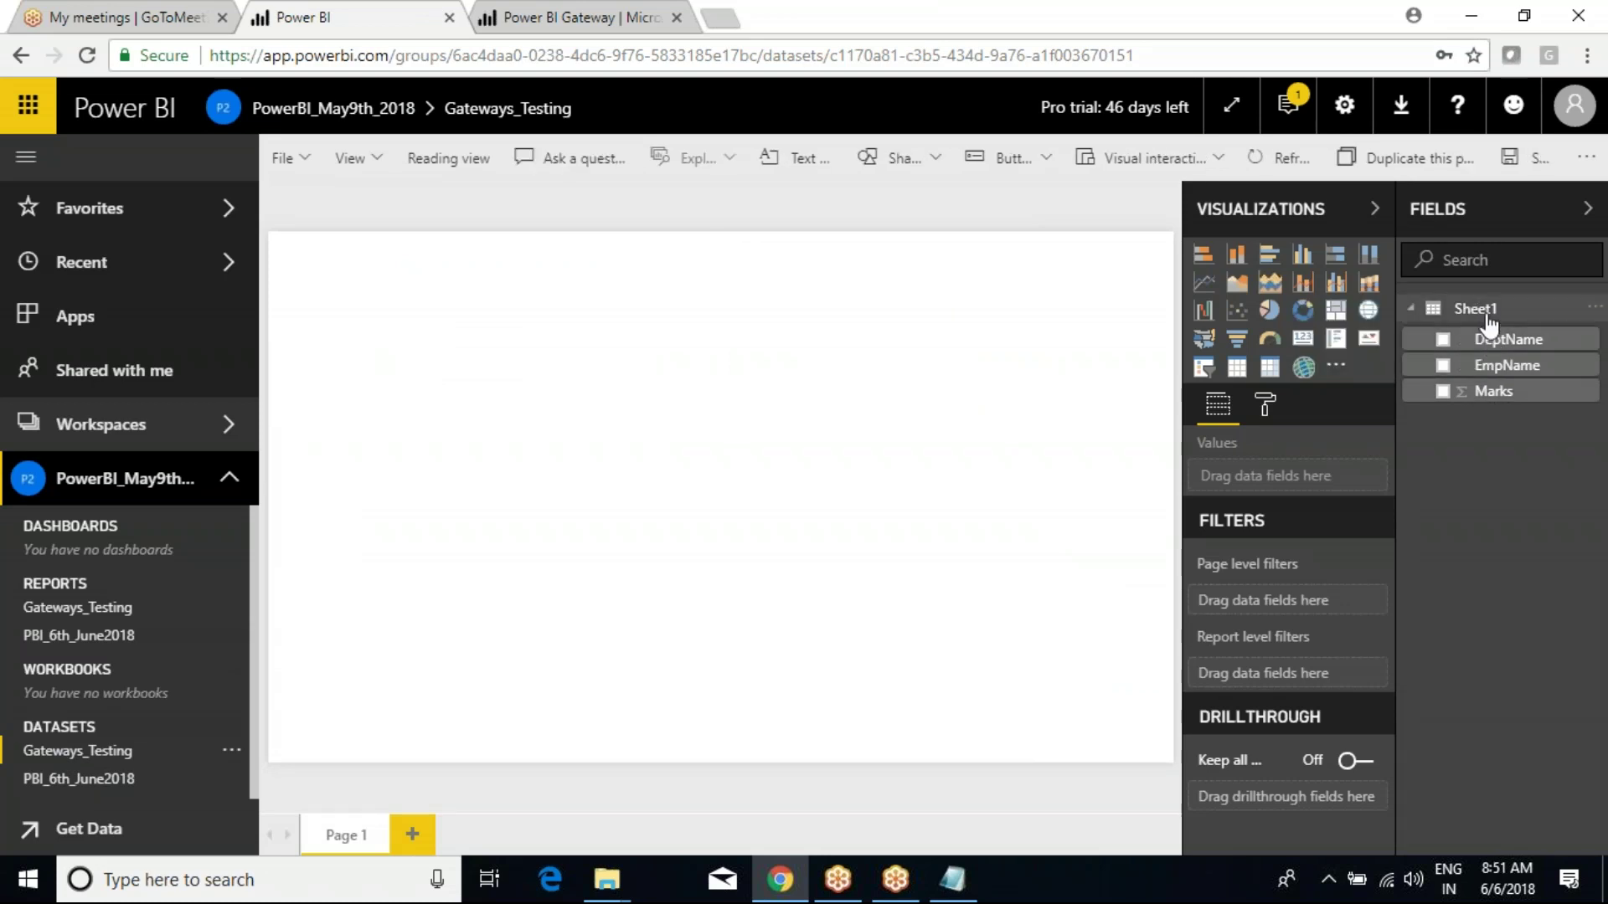
pyautogui.click(1592, 308)
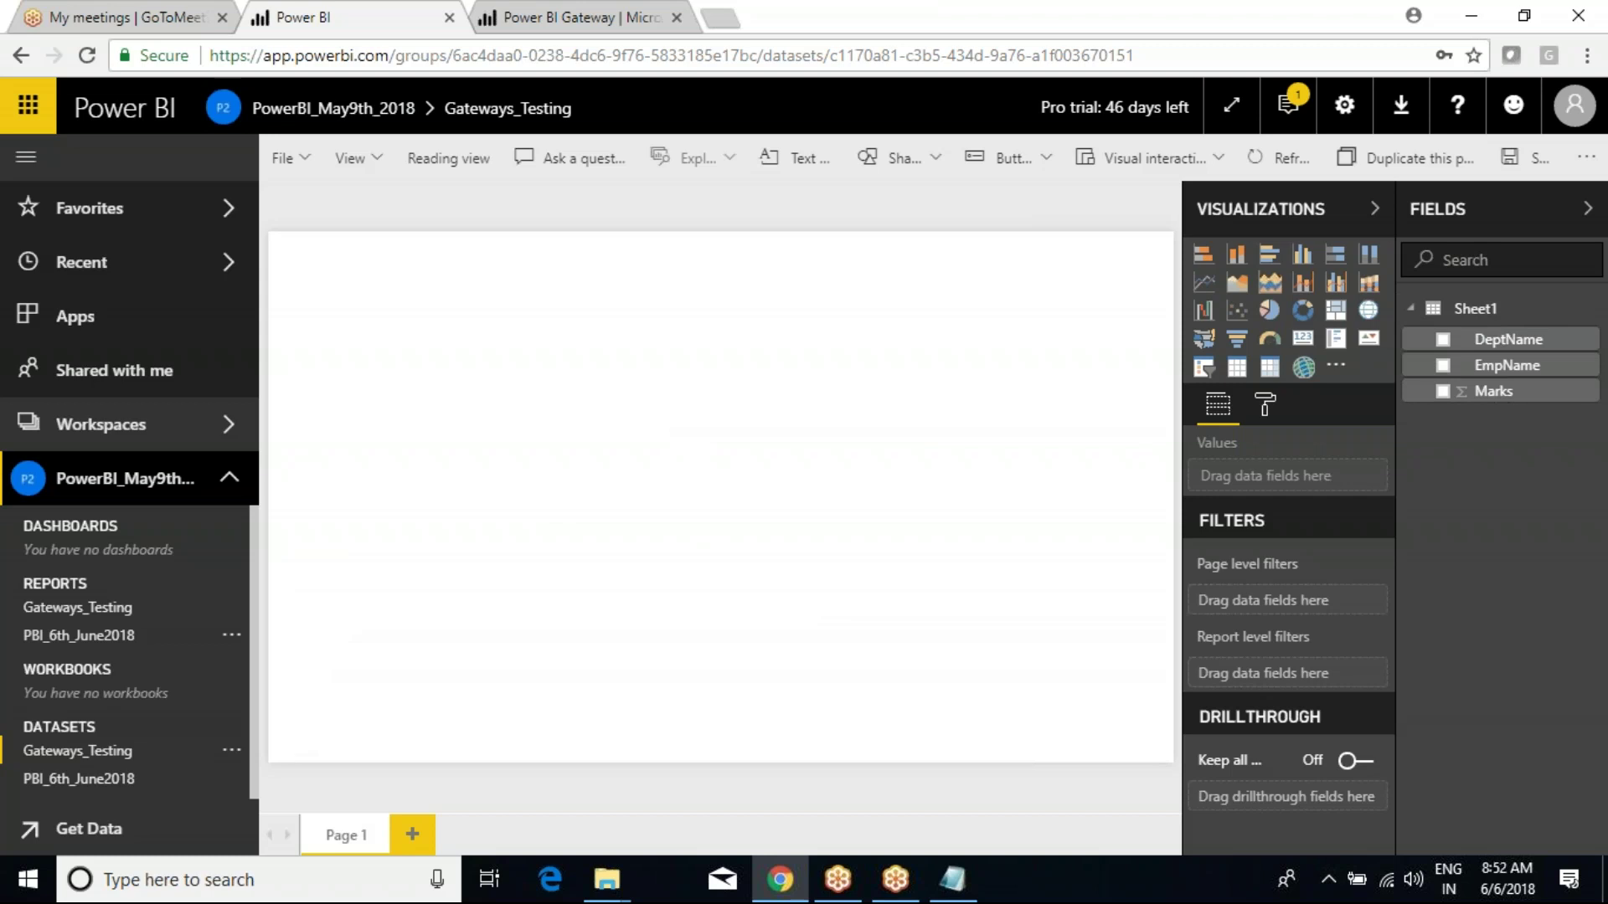
# Choose Analyze in Excel from the Gateways_Testing dataset's menu.
pyautogui.click(230, 608)
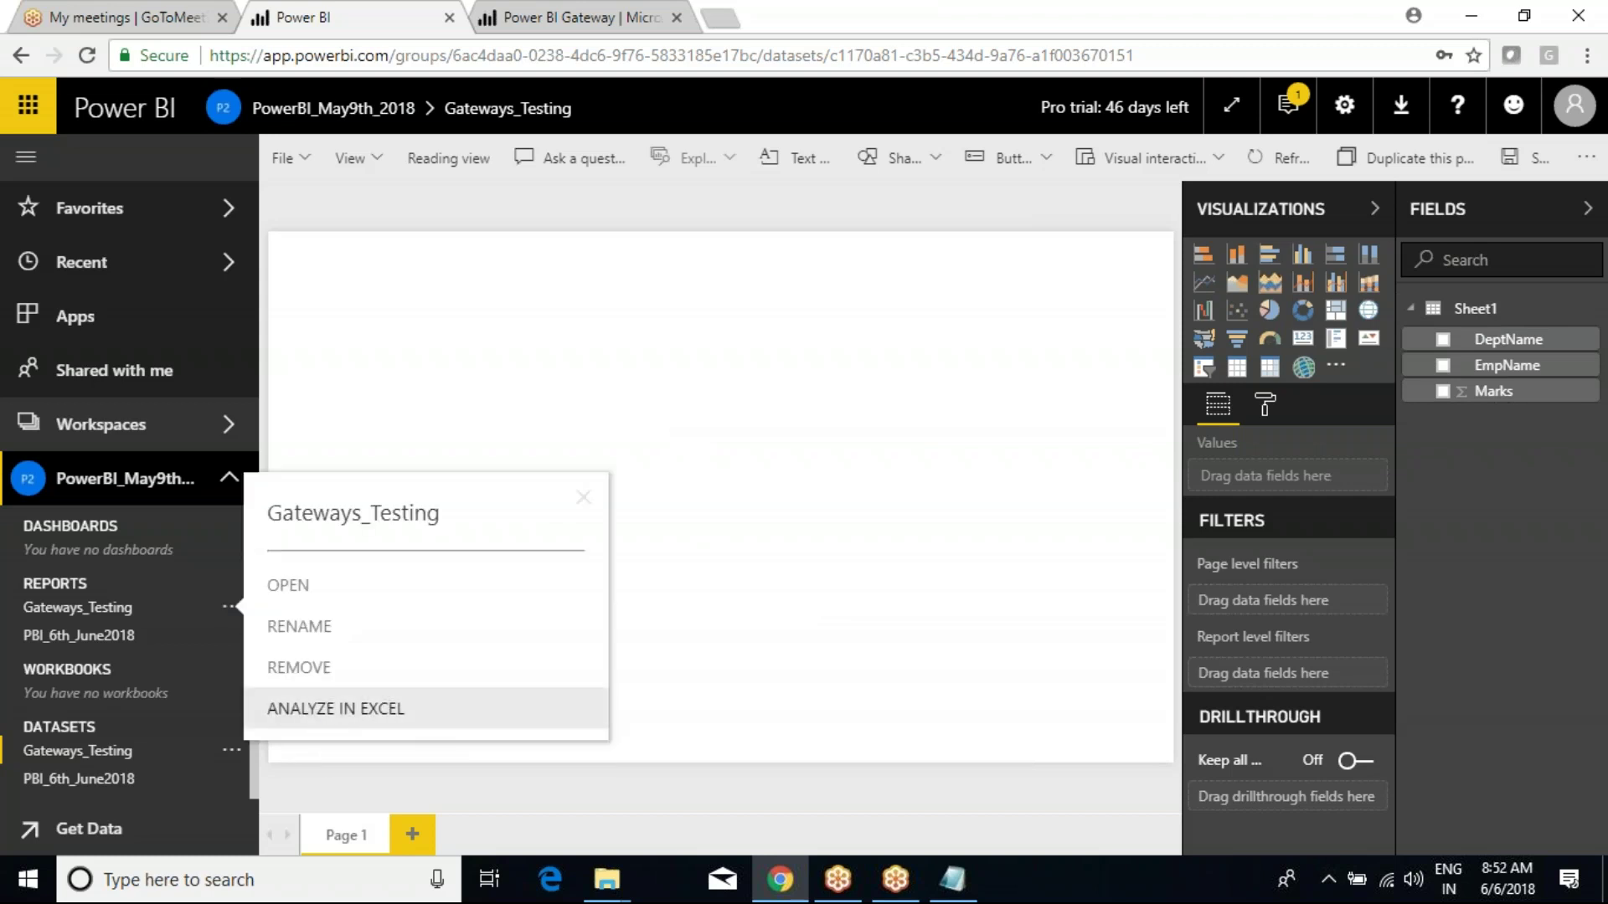
pyautogui.click(693, 711)
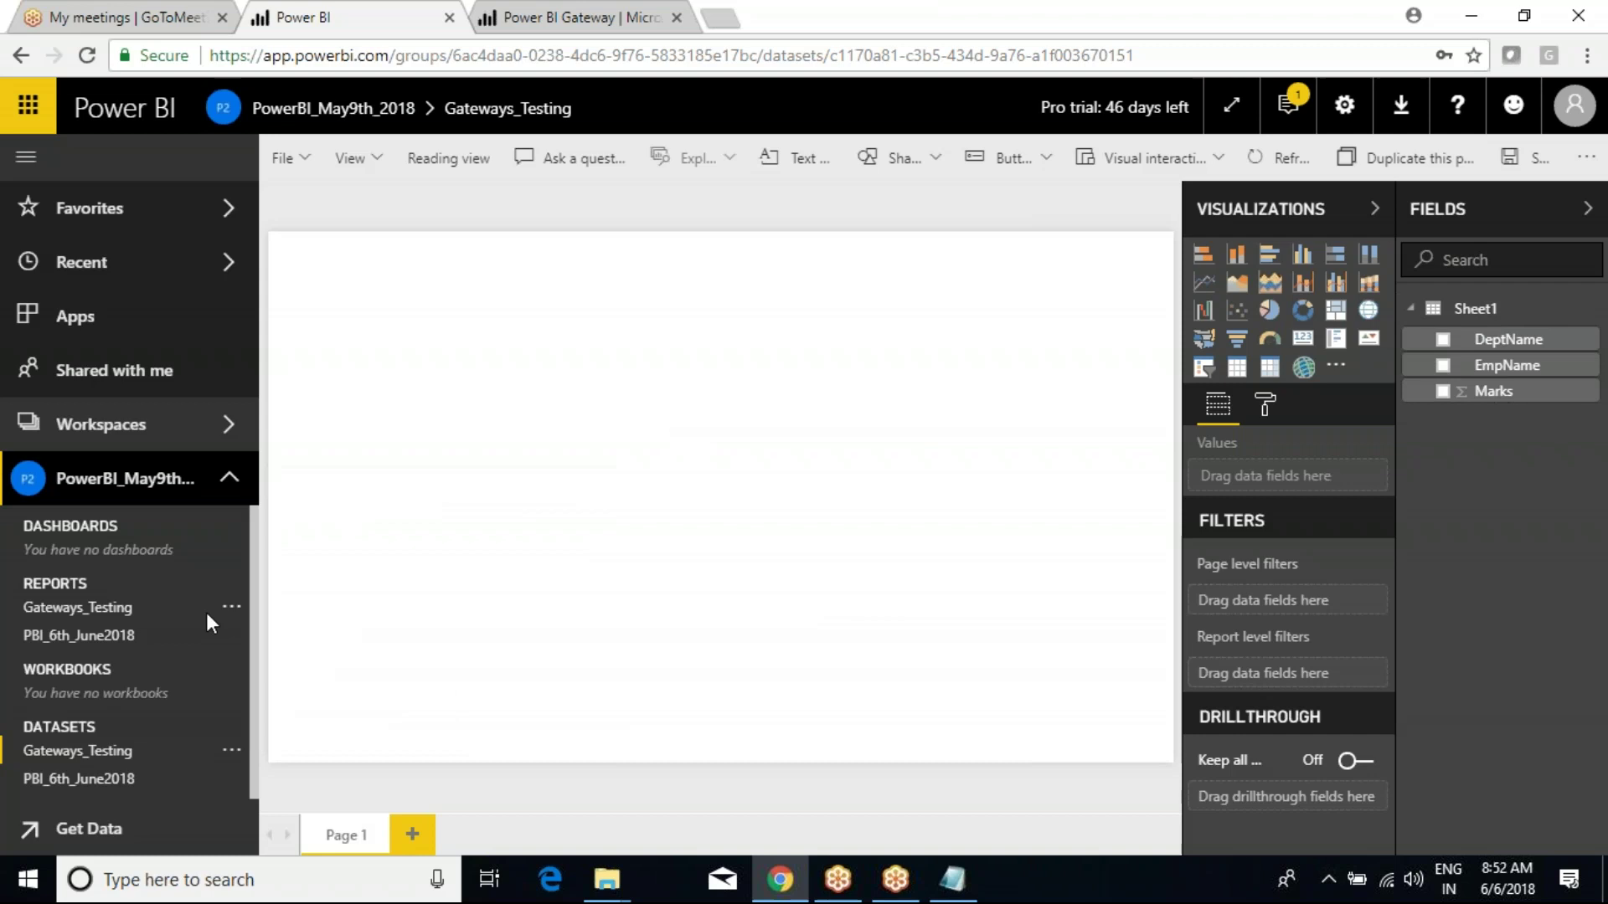
pyautogui.click(232, 751)
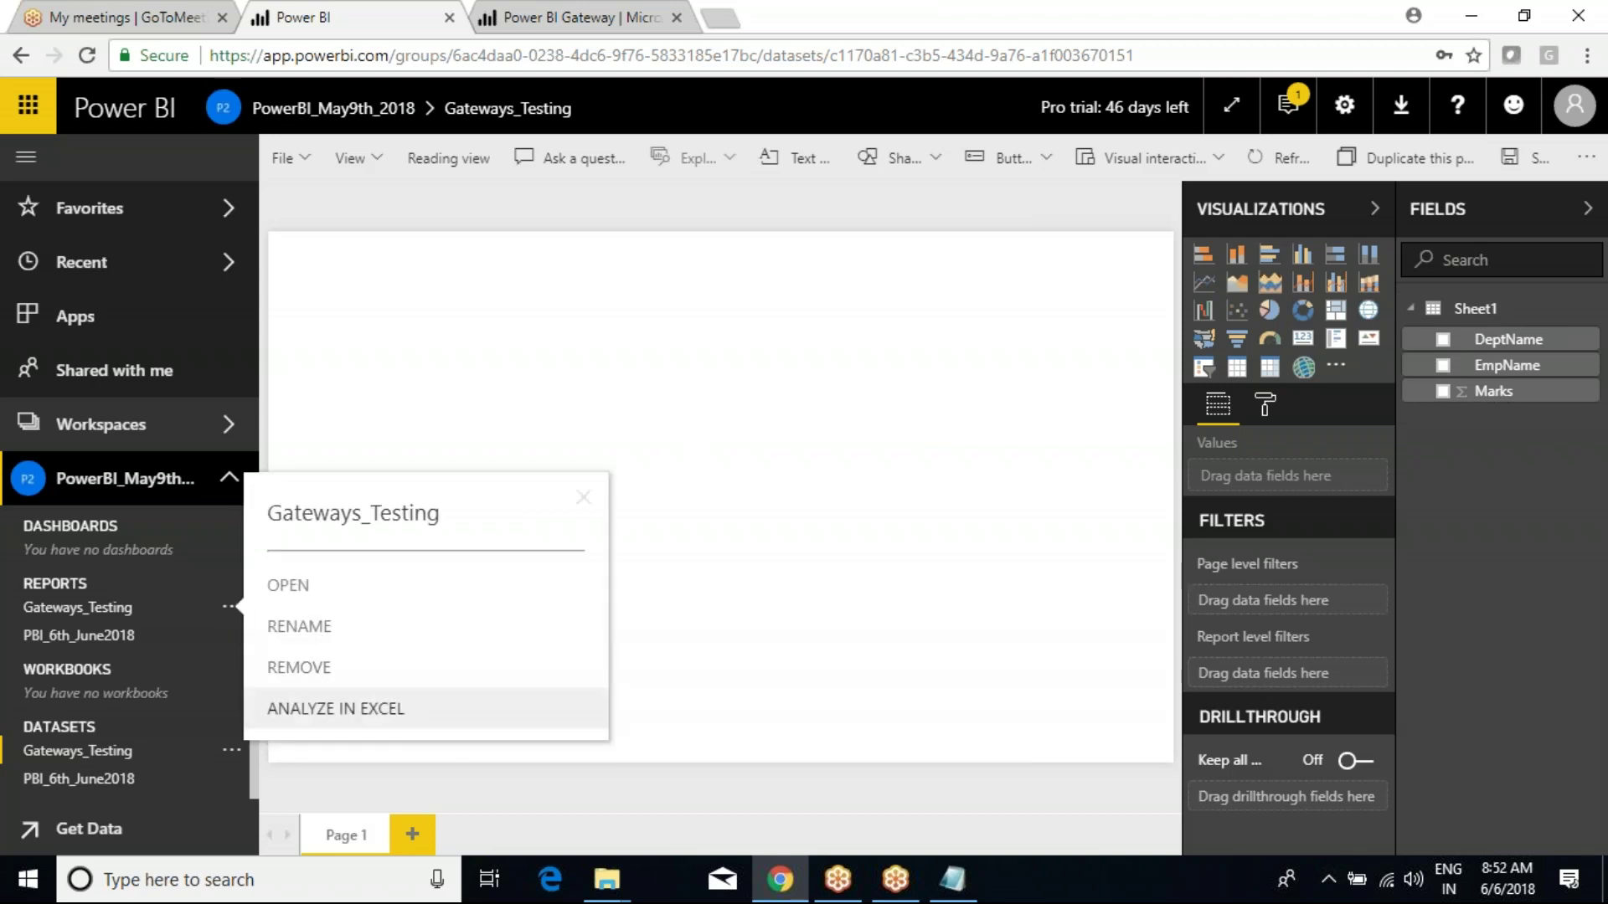
pyautogui.click(311, 708)
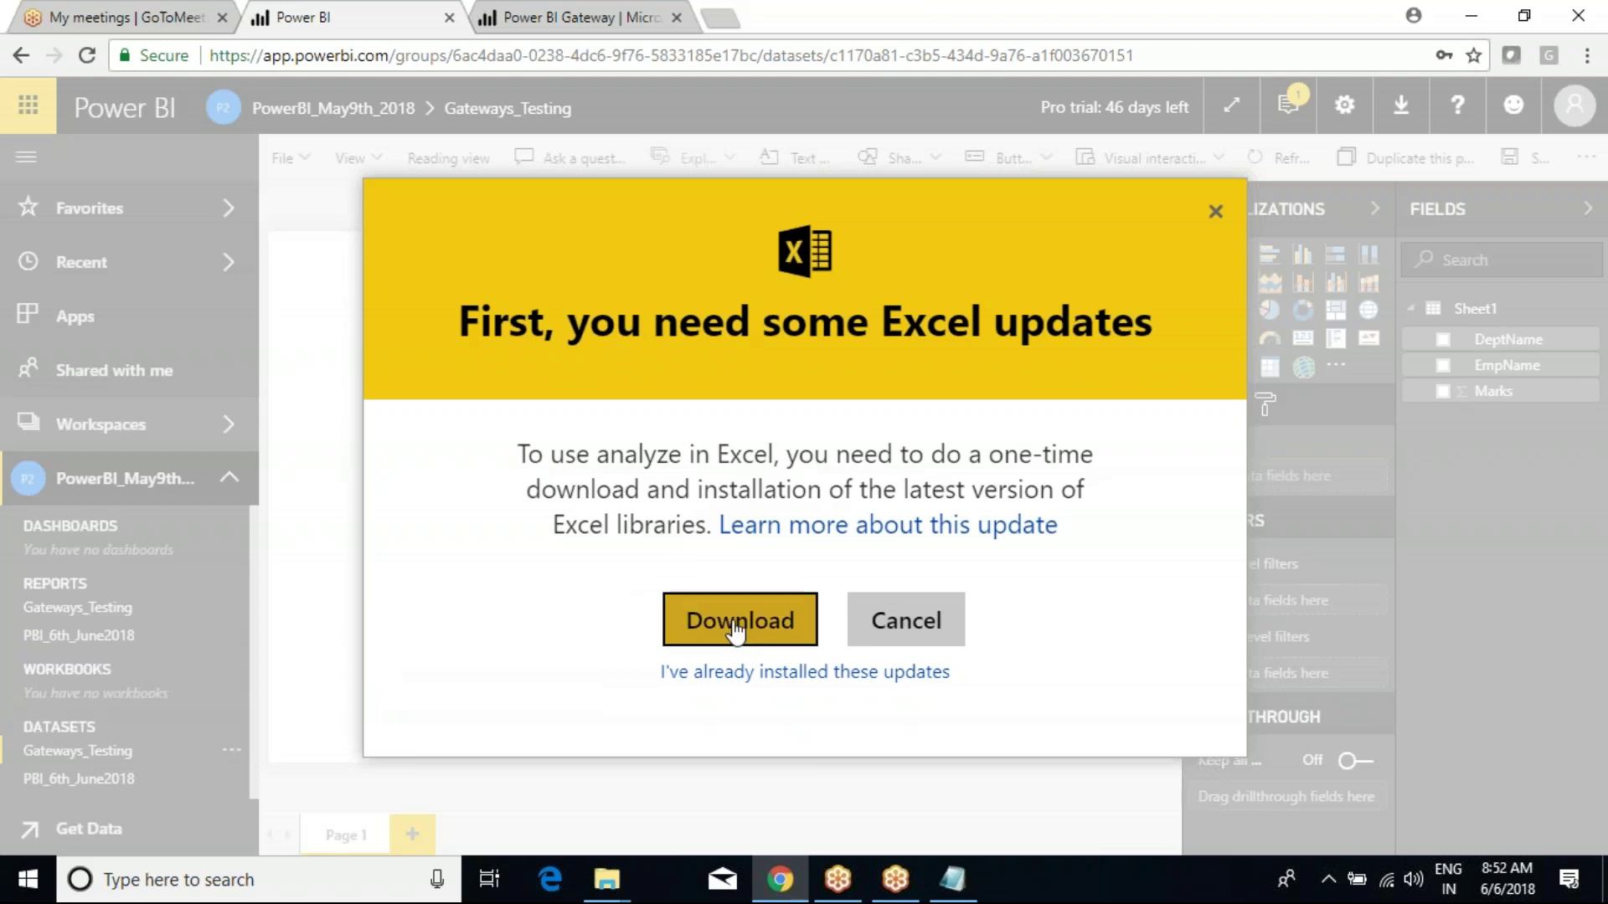
# Cancel the Excel updates notice and review the Analyze in Excel updates download information.
pyautogui.click(938, 639)
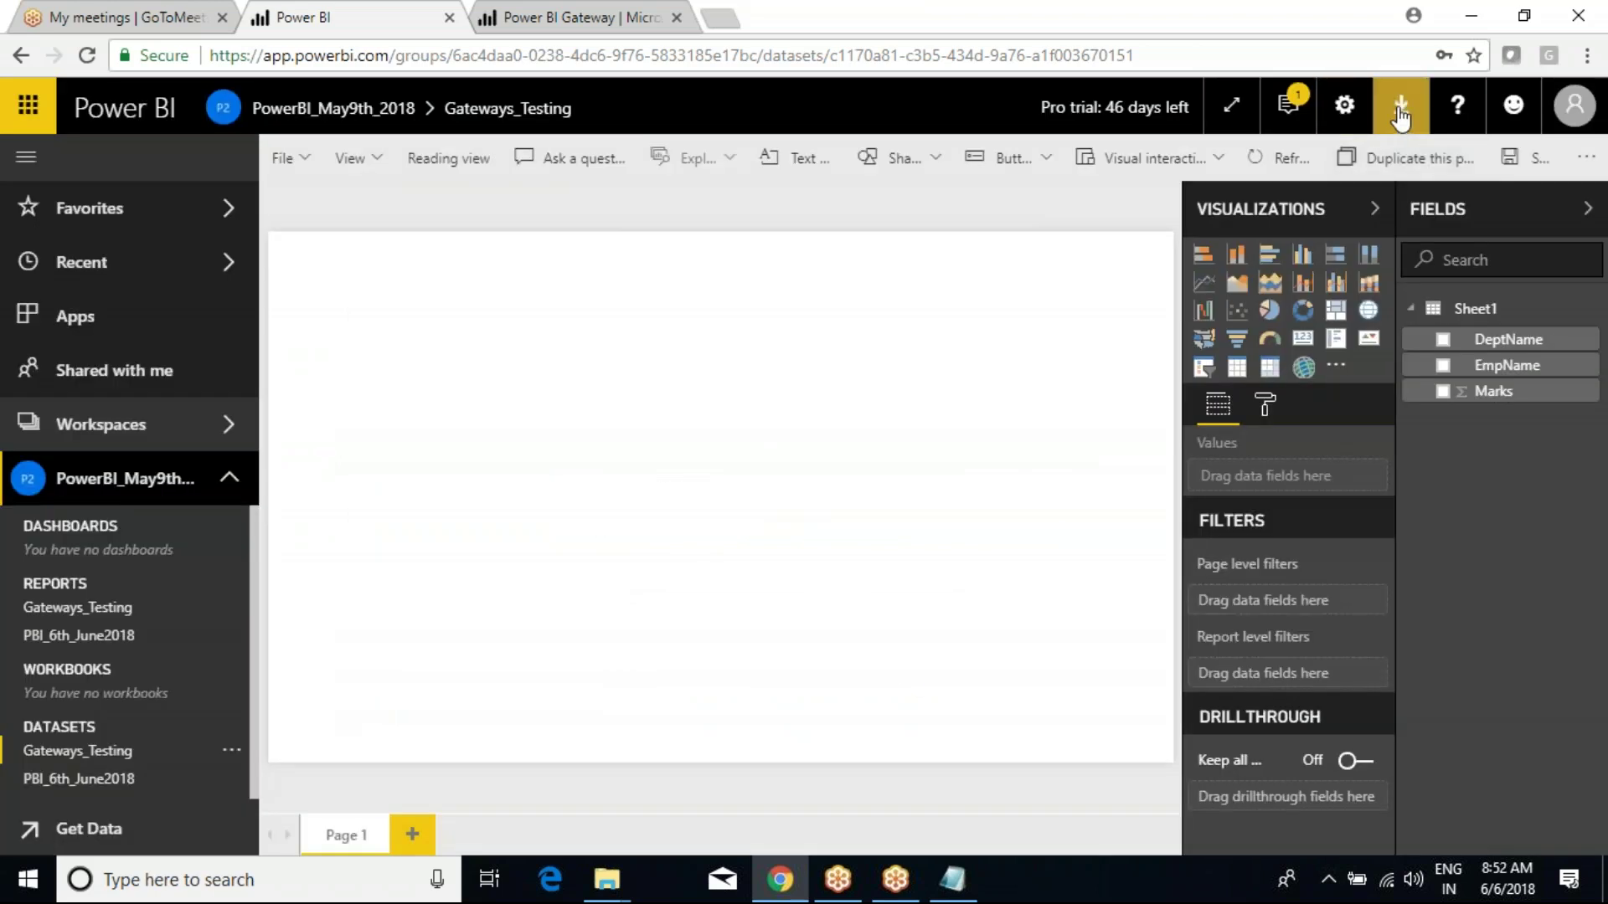
pyautogui.click(1401, 104)
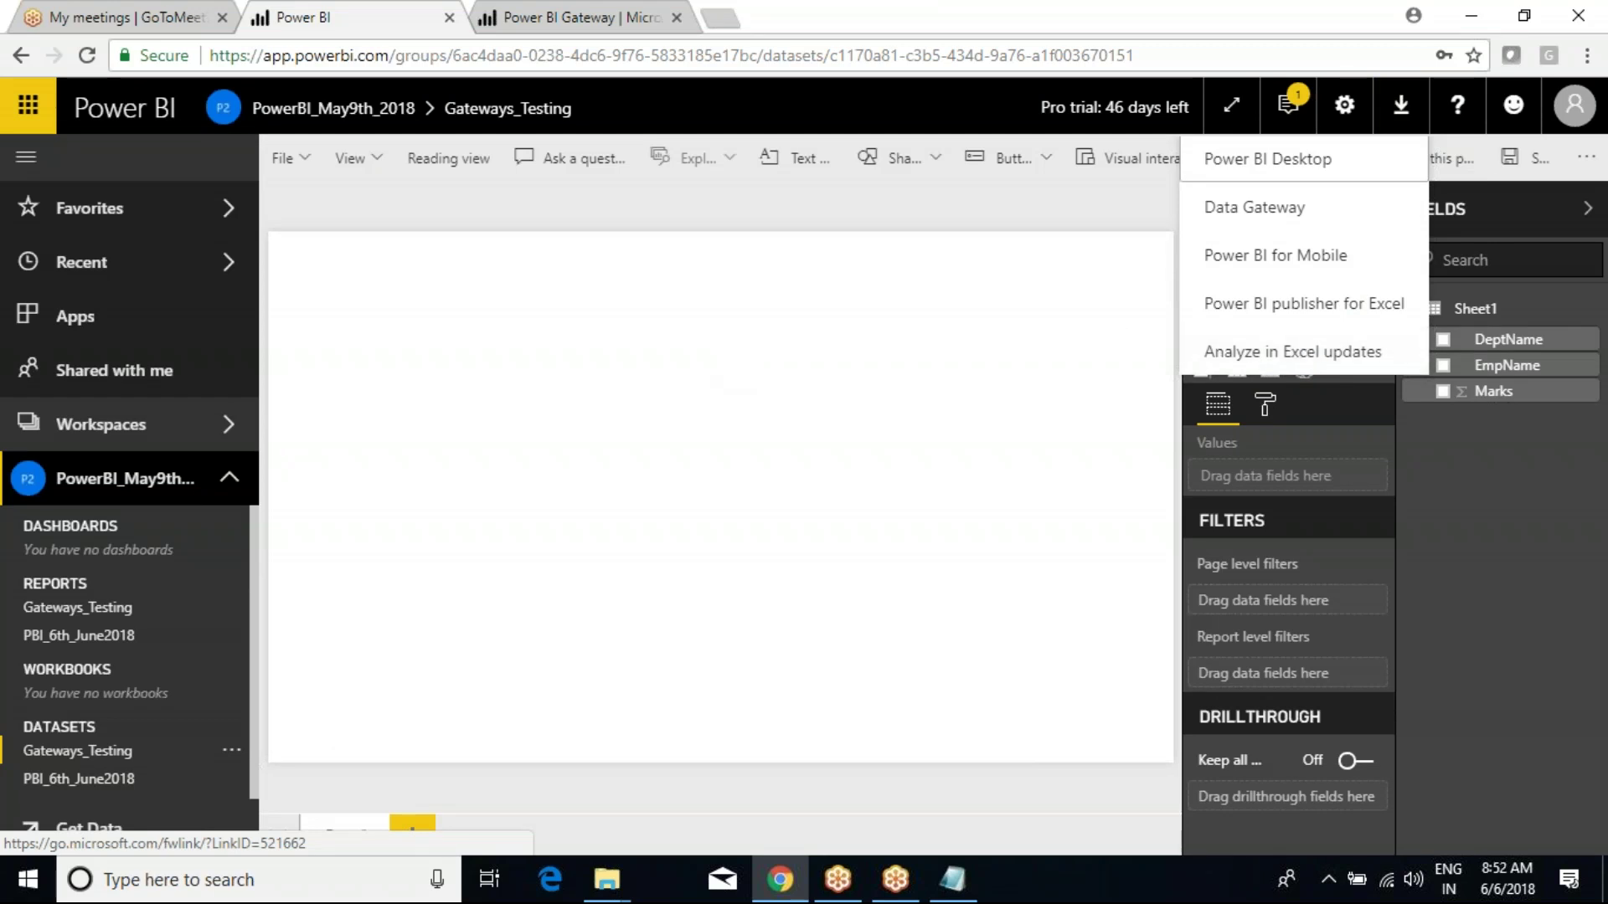
pyautogui.click(1273, 352)
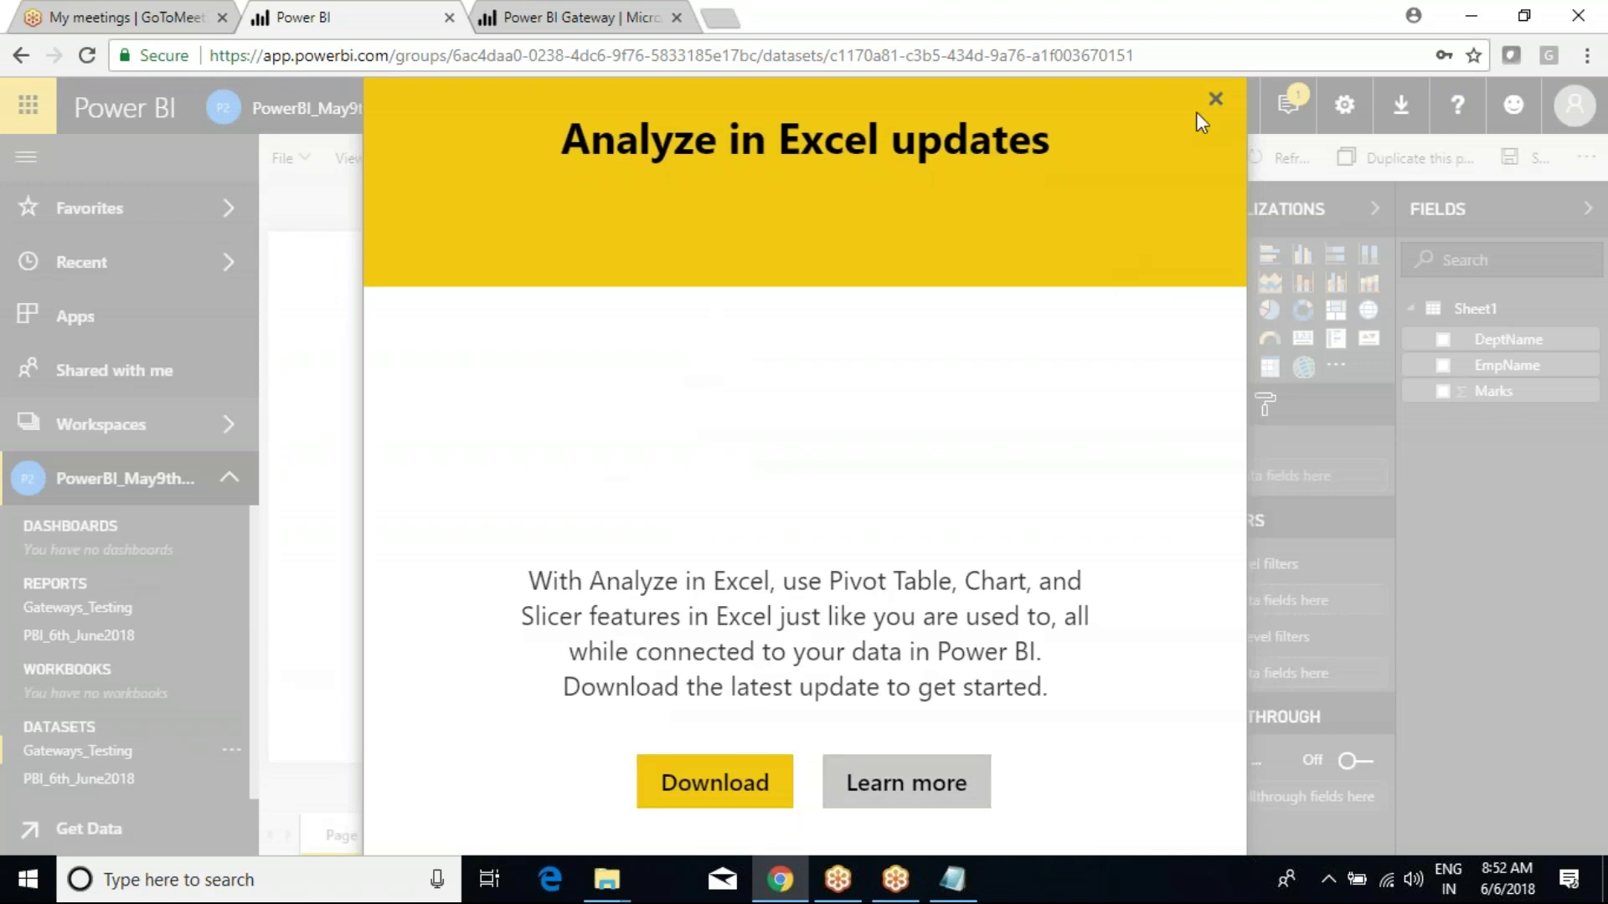
pyautogui.click(1215, 100)
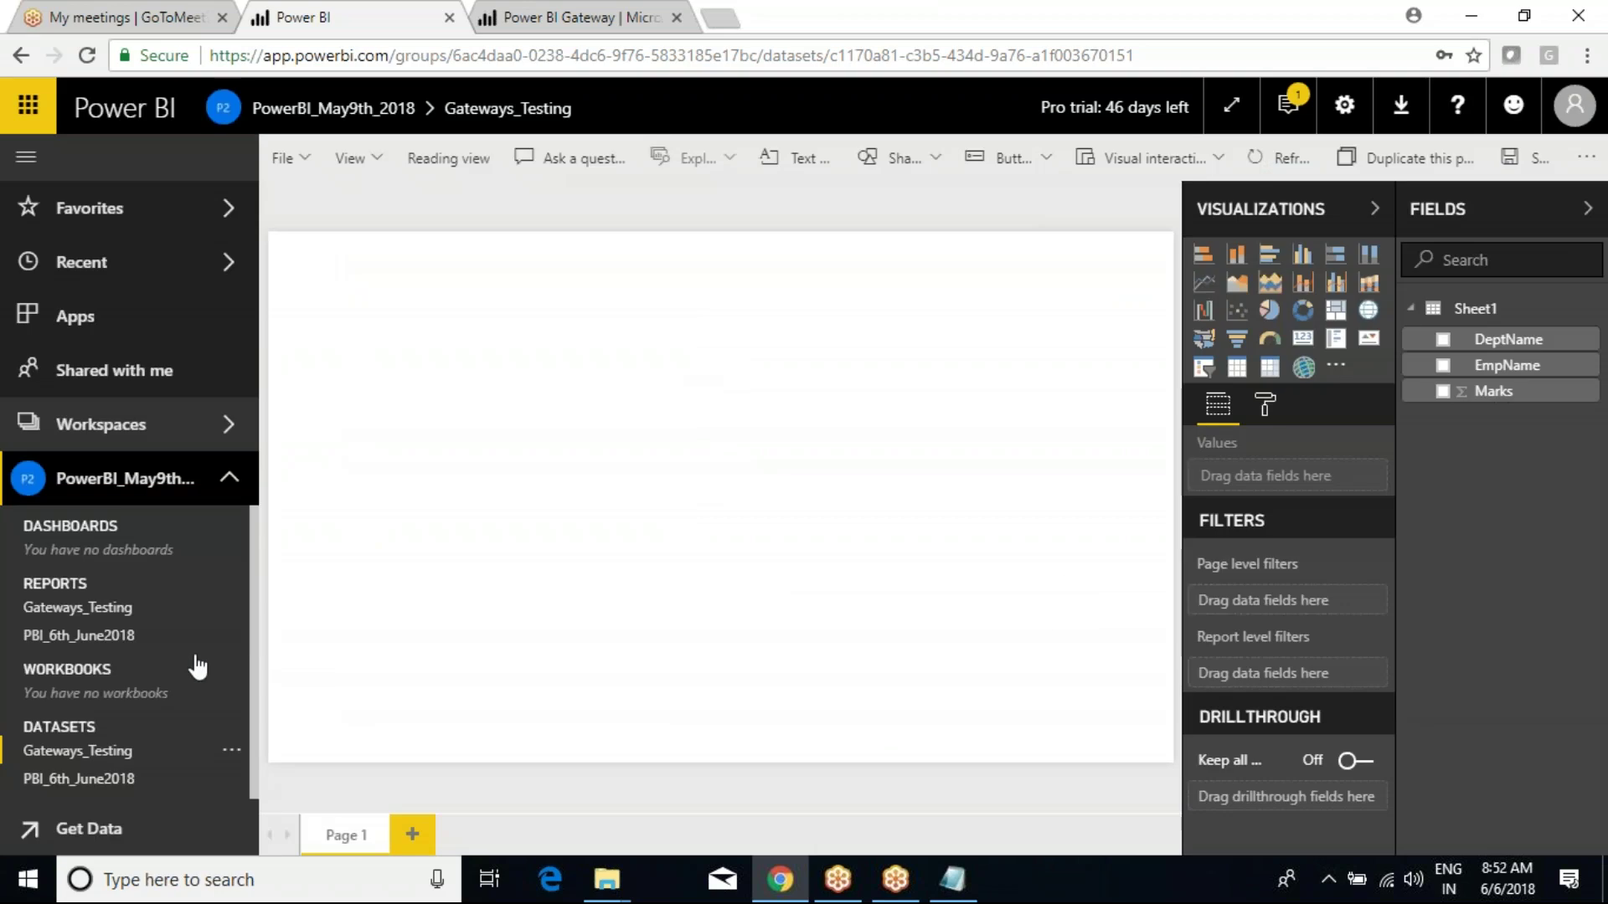
# Rerun Analyze in Excel on Gateways_Testing and start downloading the required Excel libraries.
pyautogui.click(234, 614)
pyautogui.click(309, 708)
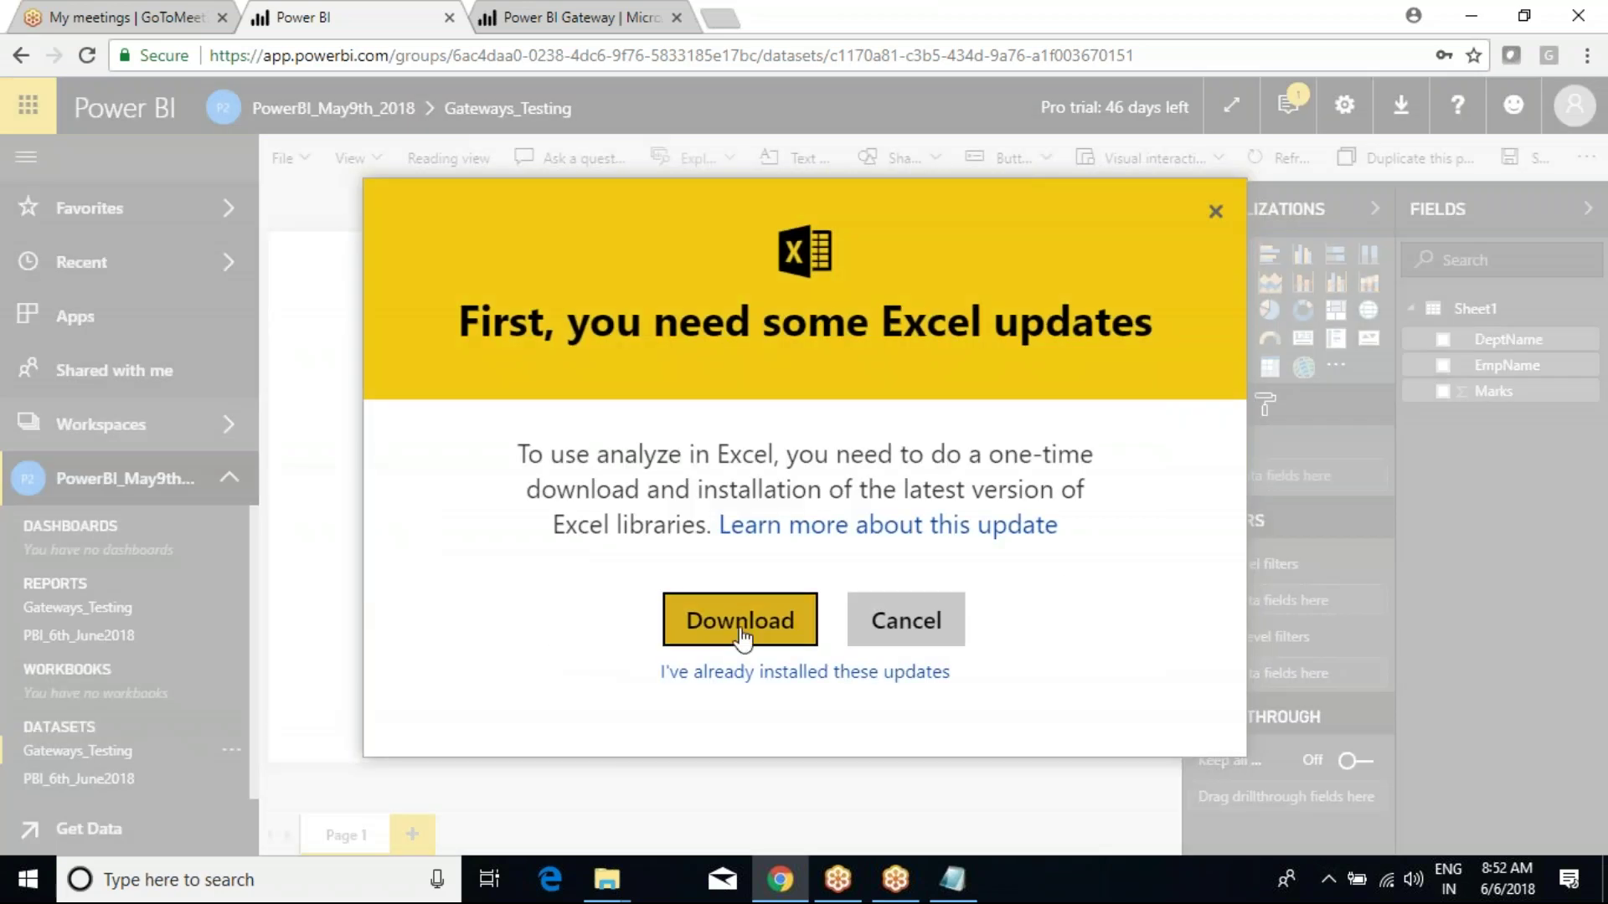
pyautogui.press('Return')
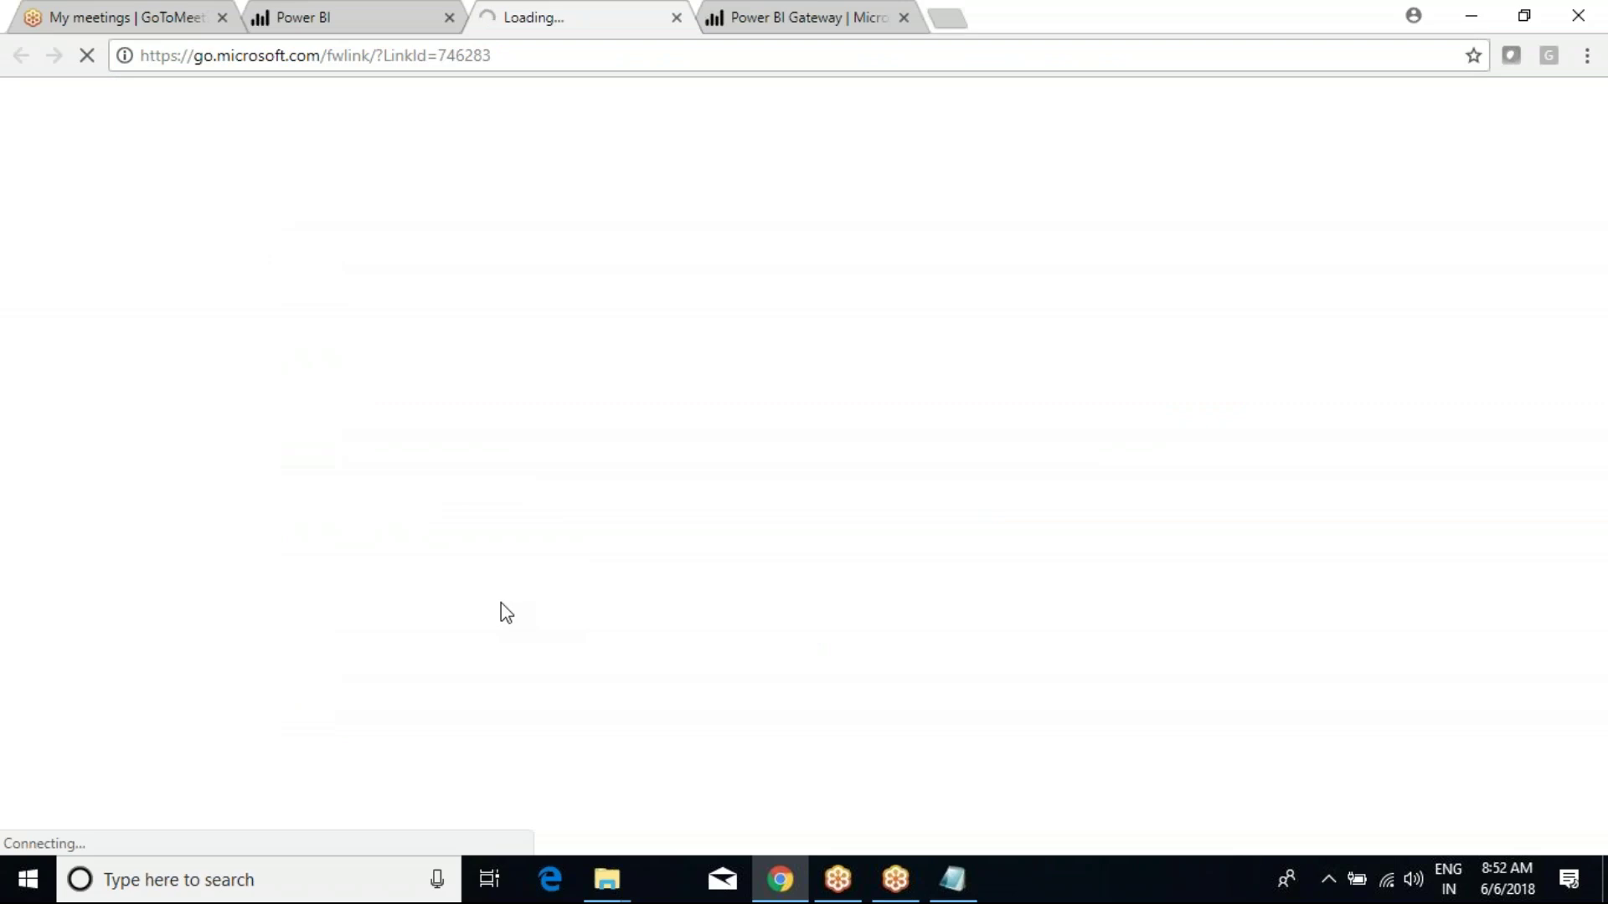
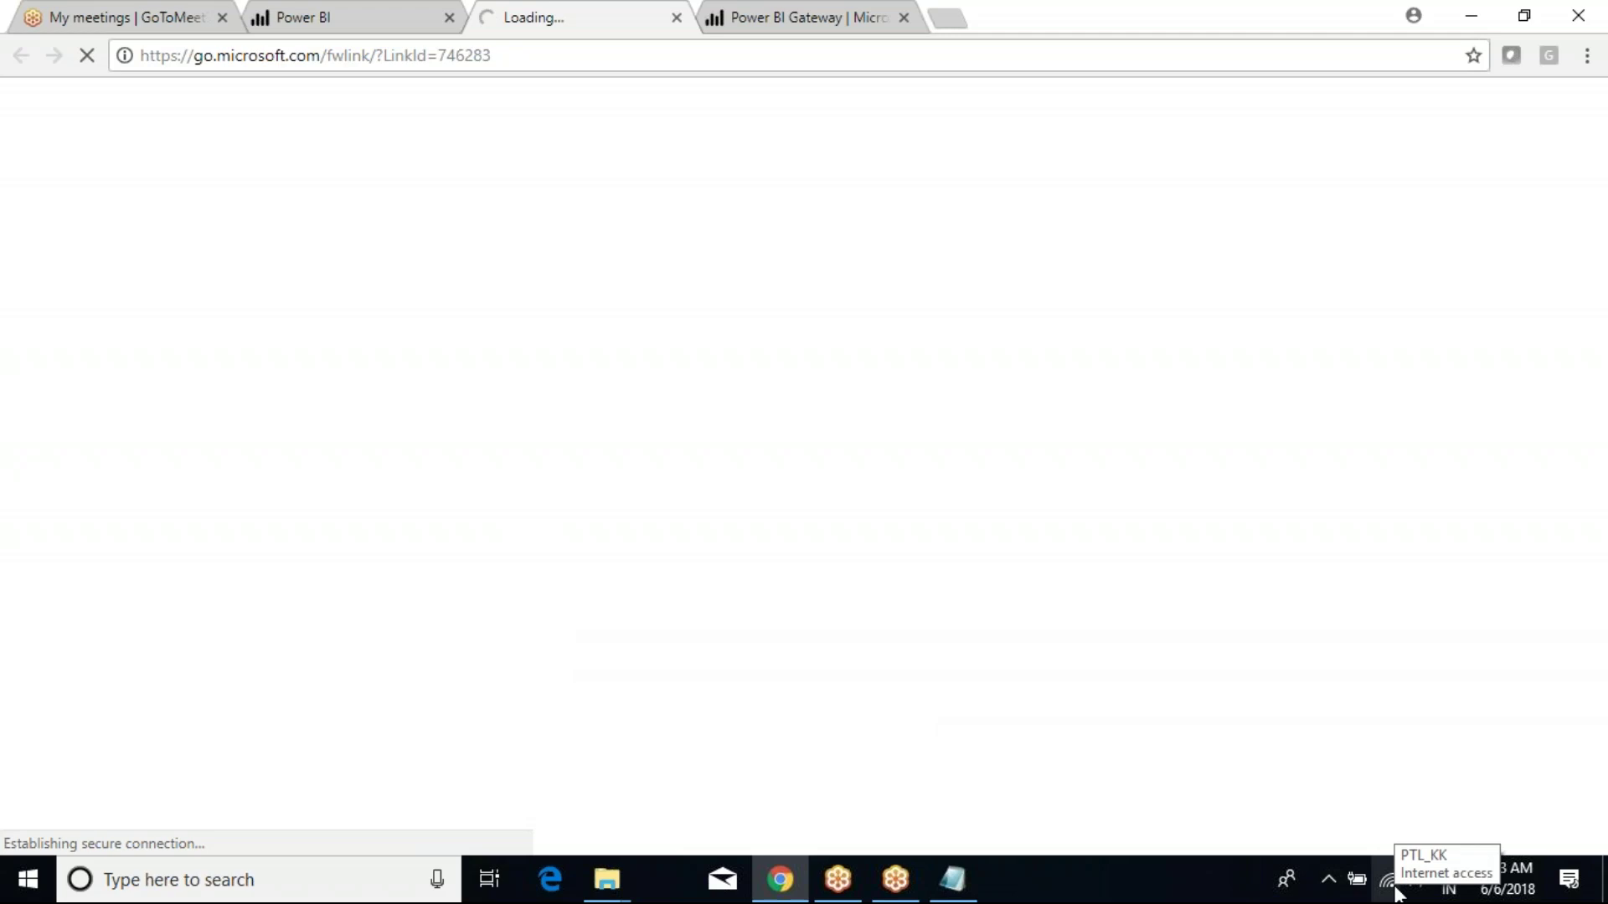
# Open a new Chrome tab, then return to the go.microsoft.com download link page.
pyautogui.click(804, 17)
pyautogui.click(947, 18)
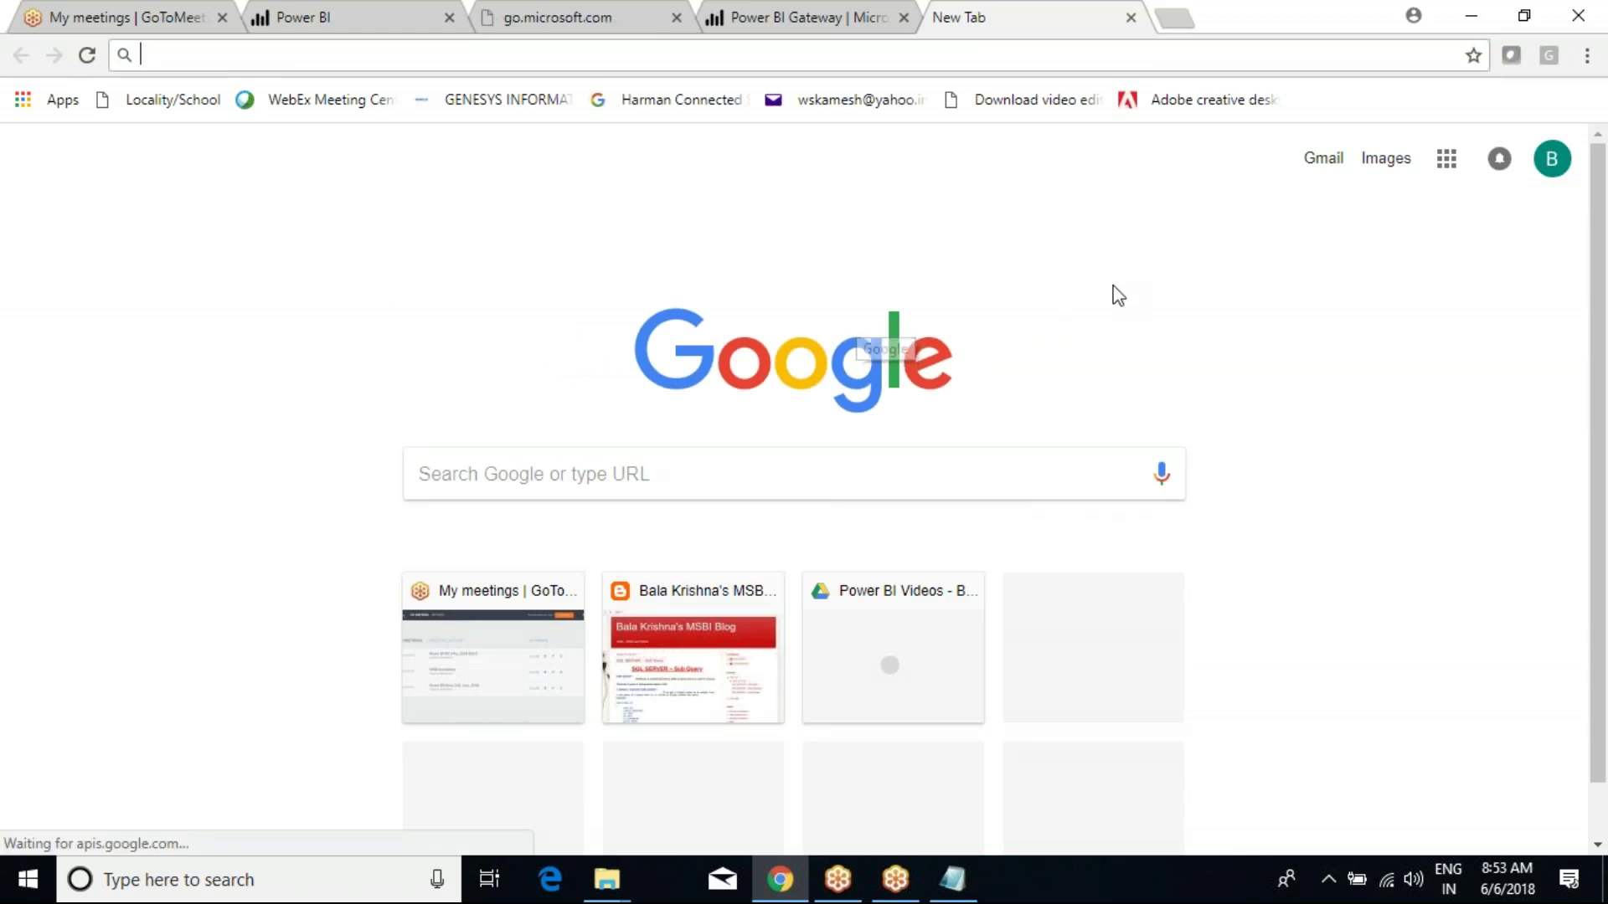
pyautogui.click(620, 24)
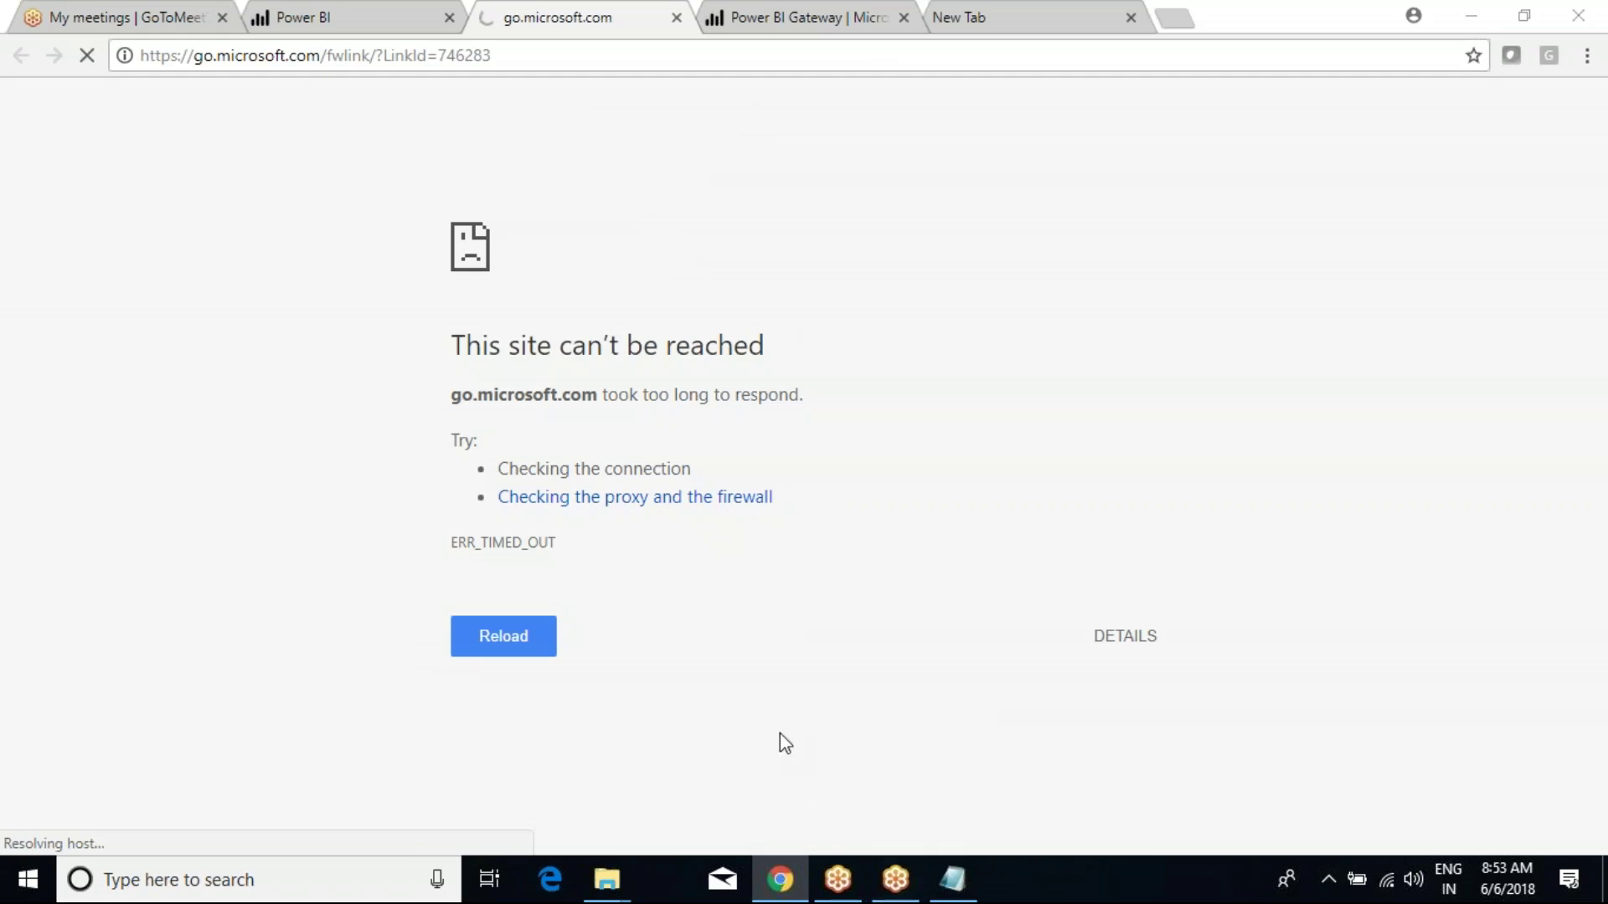
# Cycle through open windows with Alt+Tab to bring the This PC window forward.
pyautogui.hotkey('alt', 'Tab')
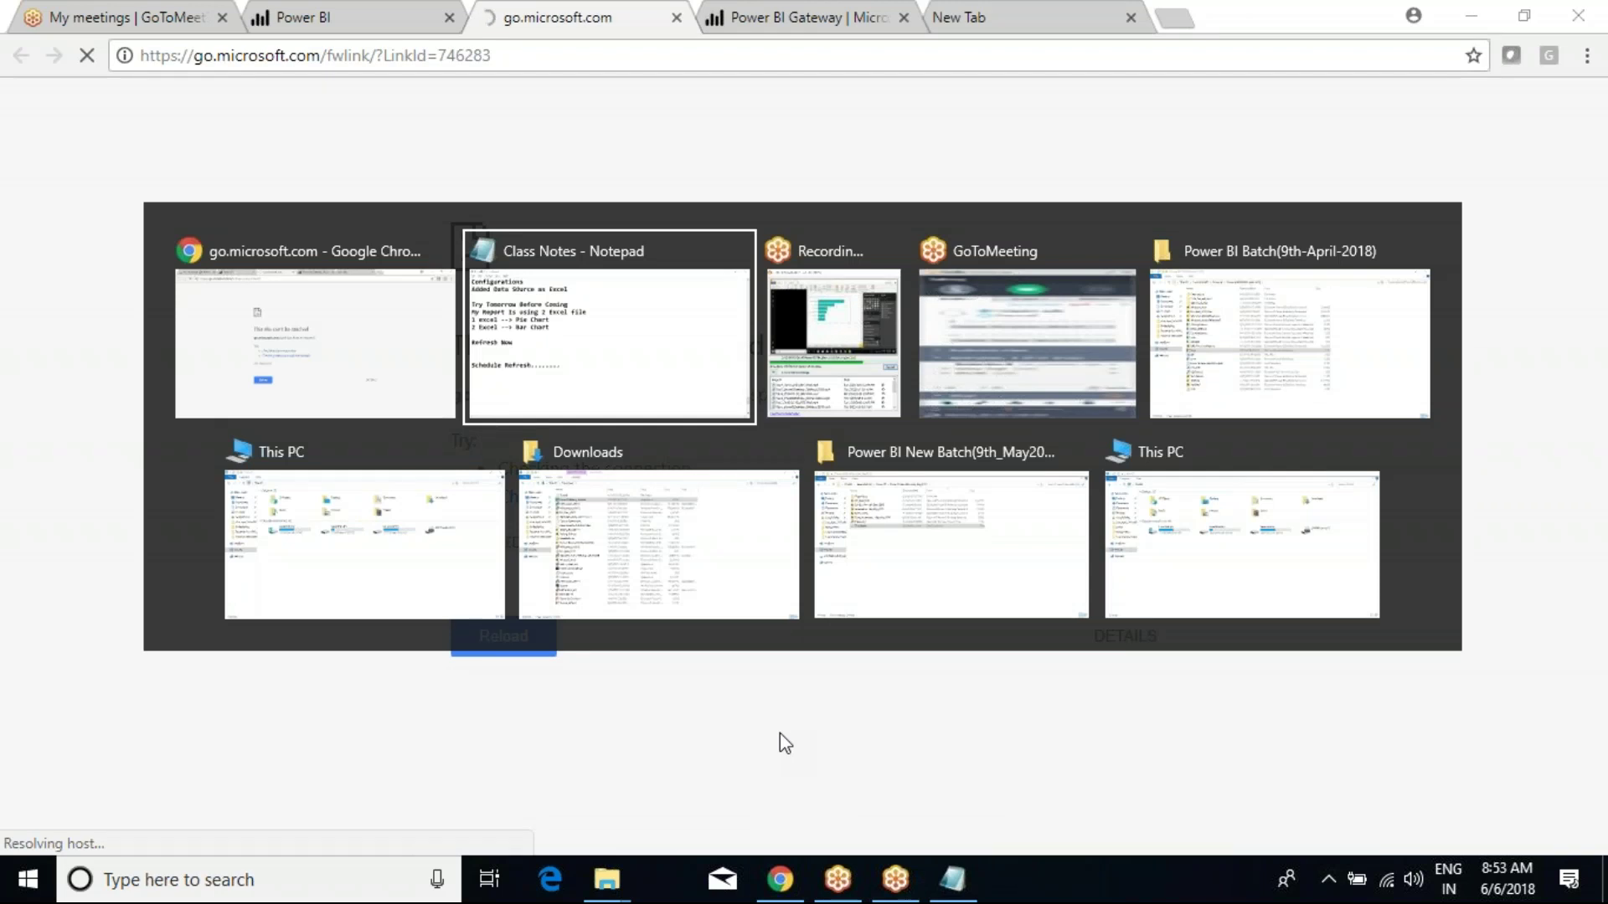
pyautogui.hotkey('alt', 'Tab')
pyautogui.hotkey('alt', 'Tab')
pyautogui.hotkey('alt', 'Tab')
pyautogui.hotkey('alt', 'Tab')
pyautogui.hotkey('alt', 'Tab')
pyautogui.hotkey('alt', 'Tab')
pyautogui.hotkey('alt', 'Tab')
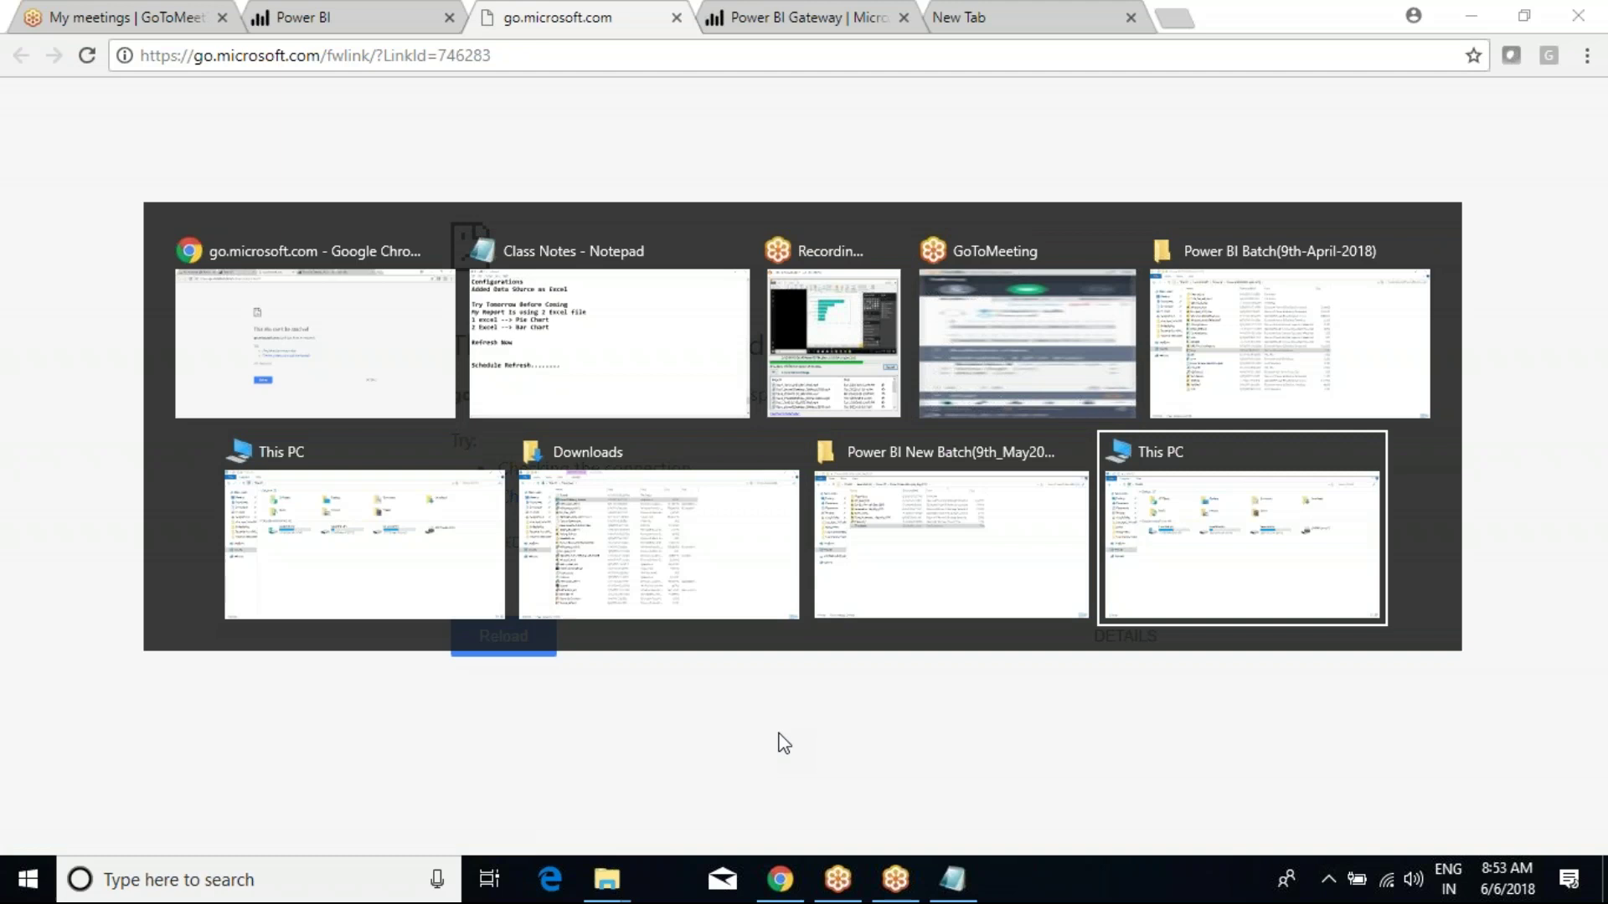
pyautogui.hotkey('alt', 'Tab')
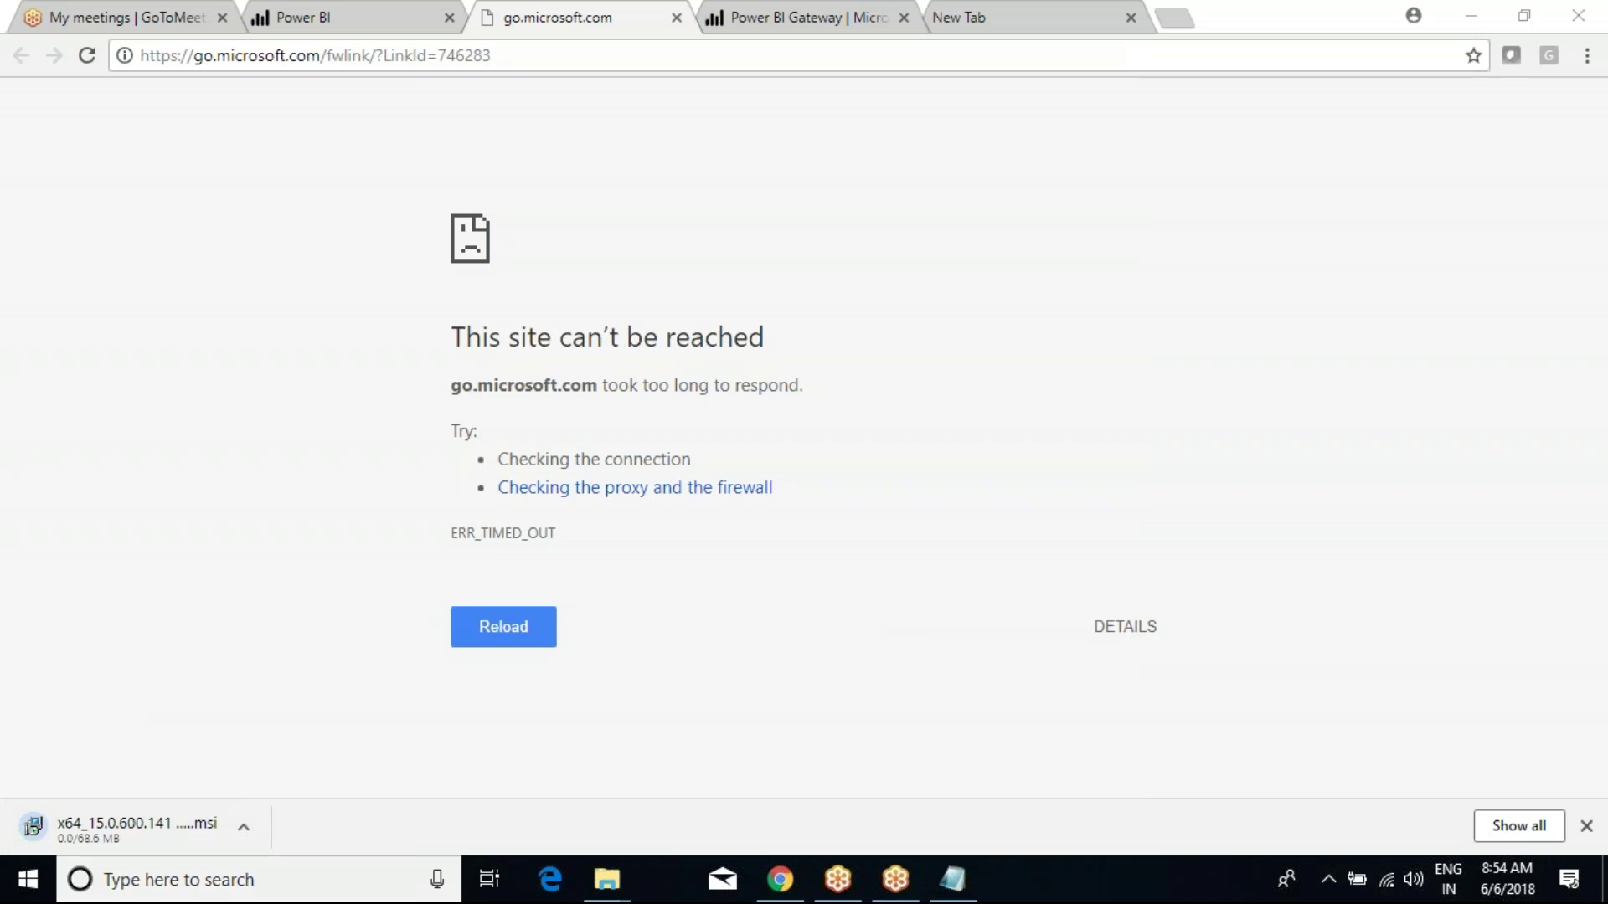
# Retry the timed-out go.microsoft.com page and select its download link address.
pyautogui.click(511, 628)
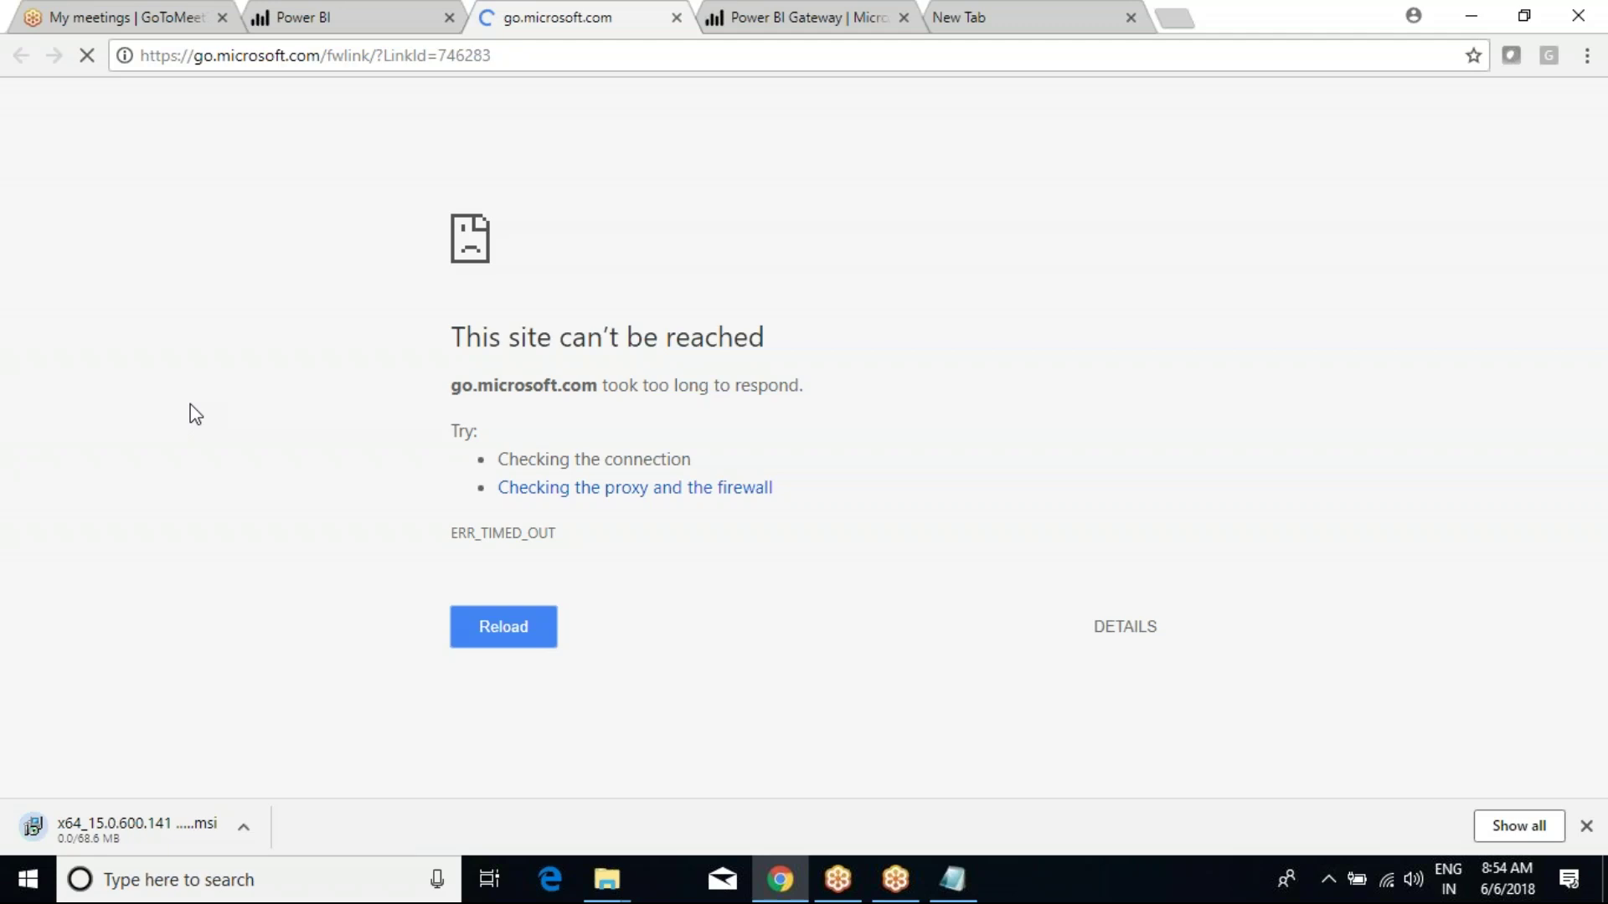
pyautogui.click(343, 15)
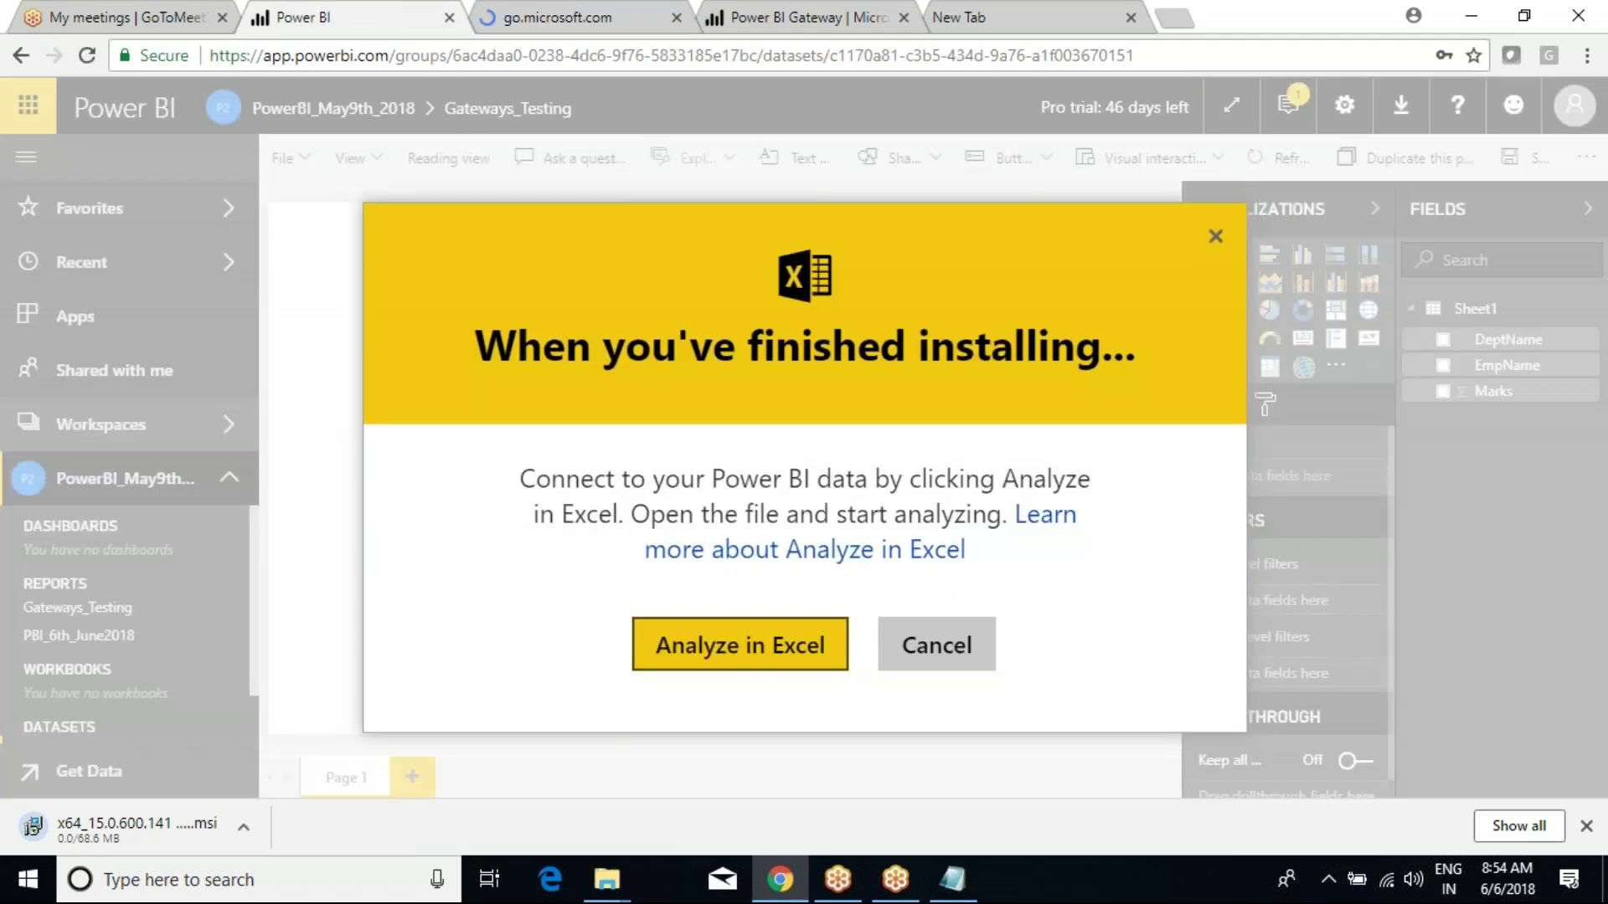
pyautogui.click(530, 8)
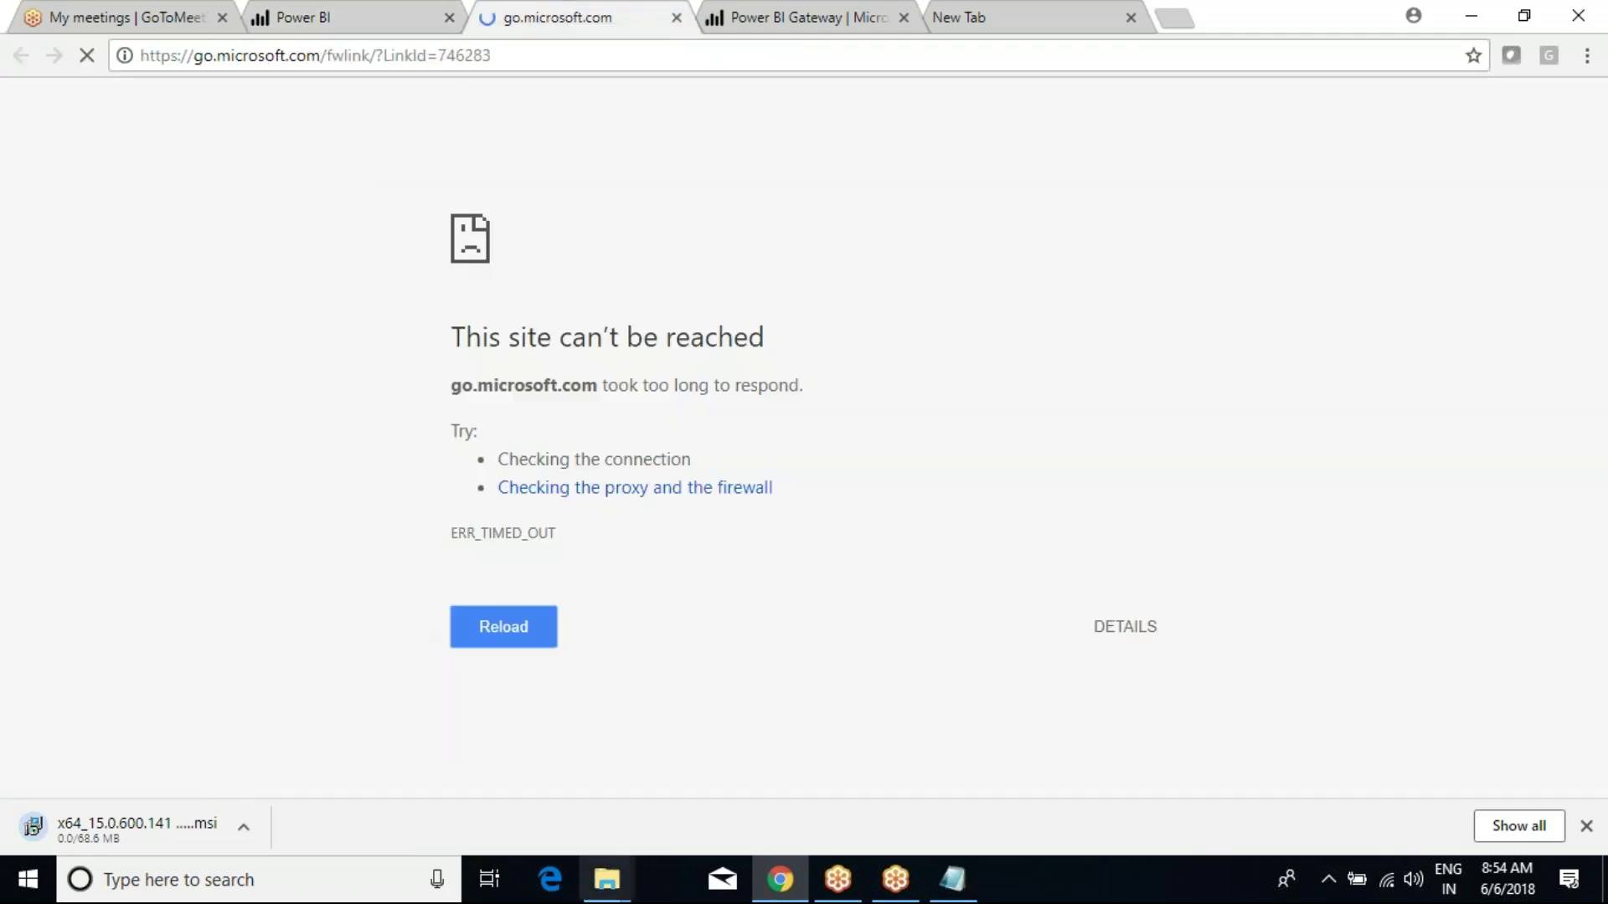
pyautogui.click(469, 55)
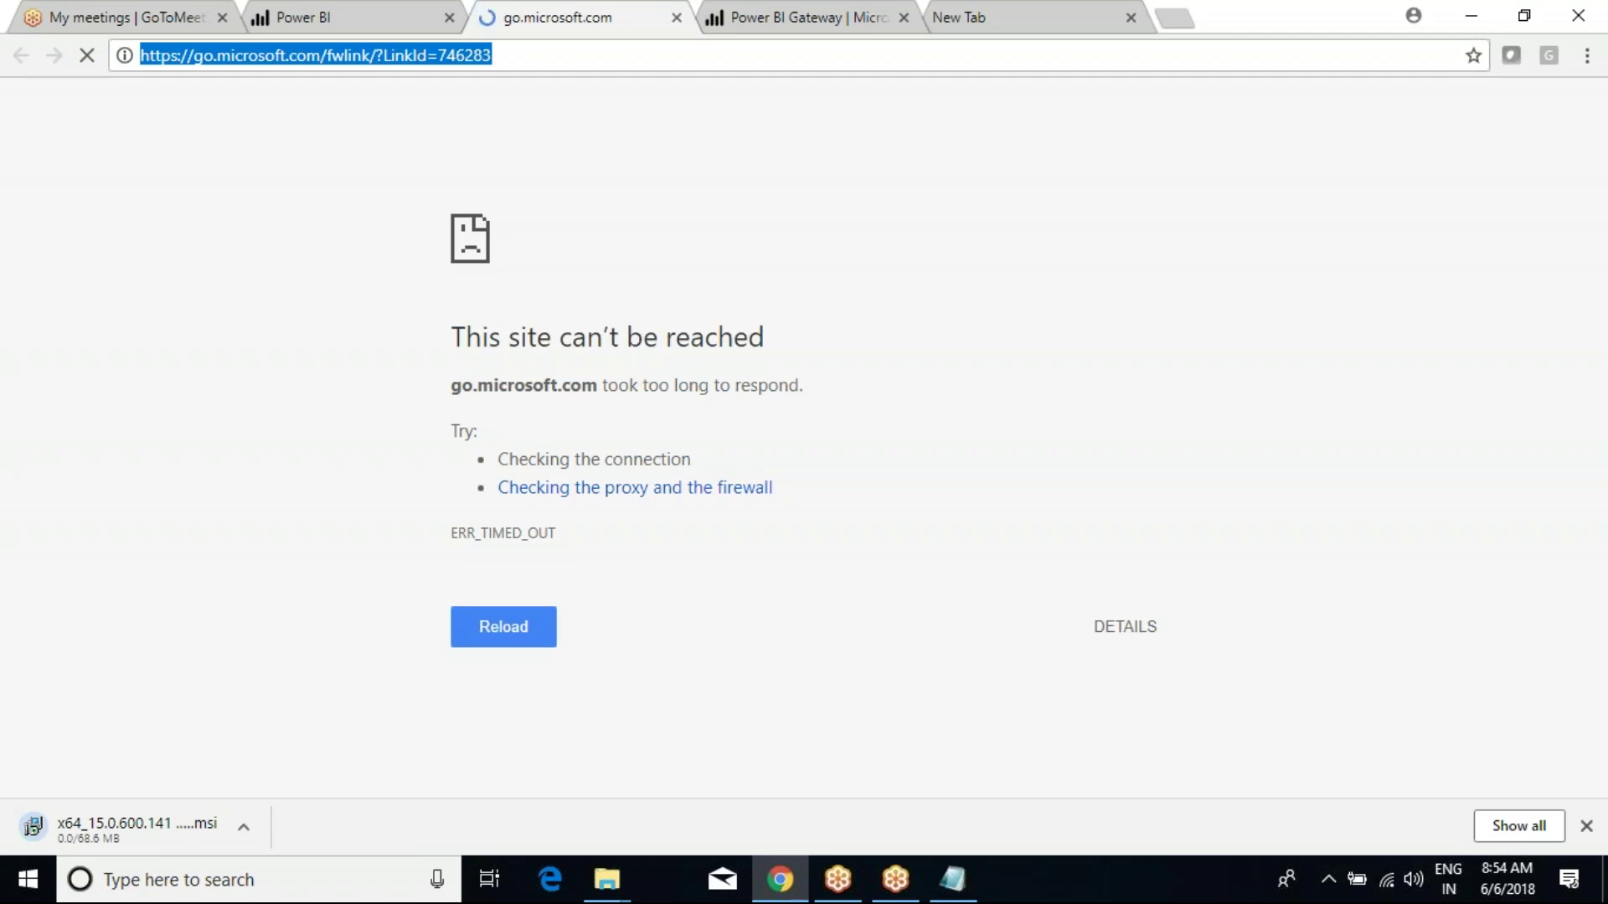
# Glance at the Gateway page, highlight the error message, then go to the new Google start page.
pyautogui.click(817, 23)
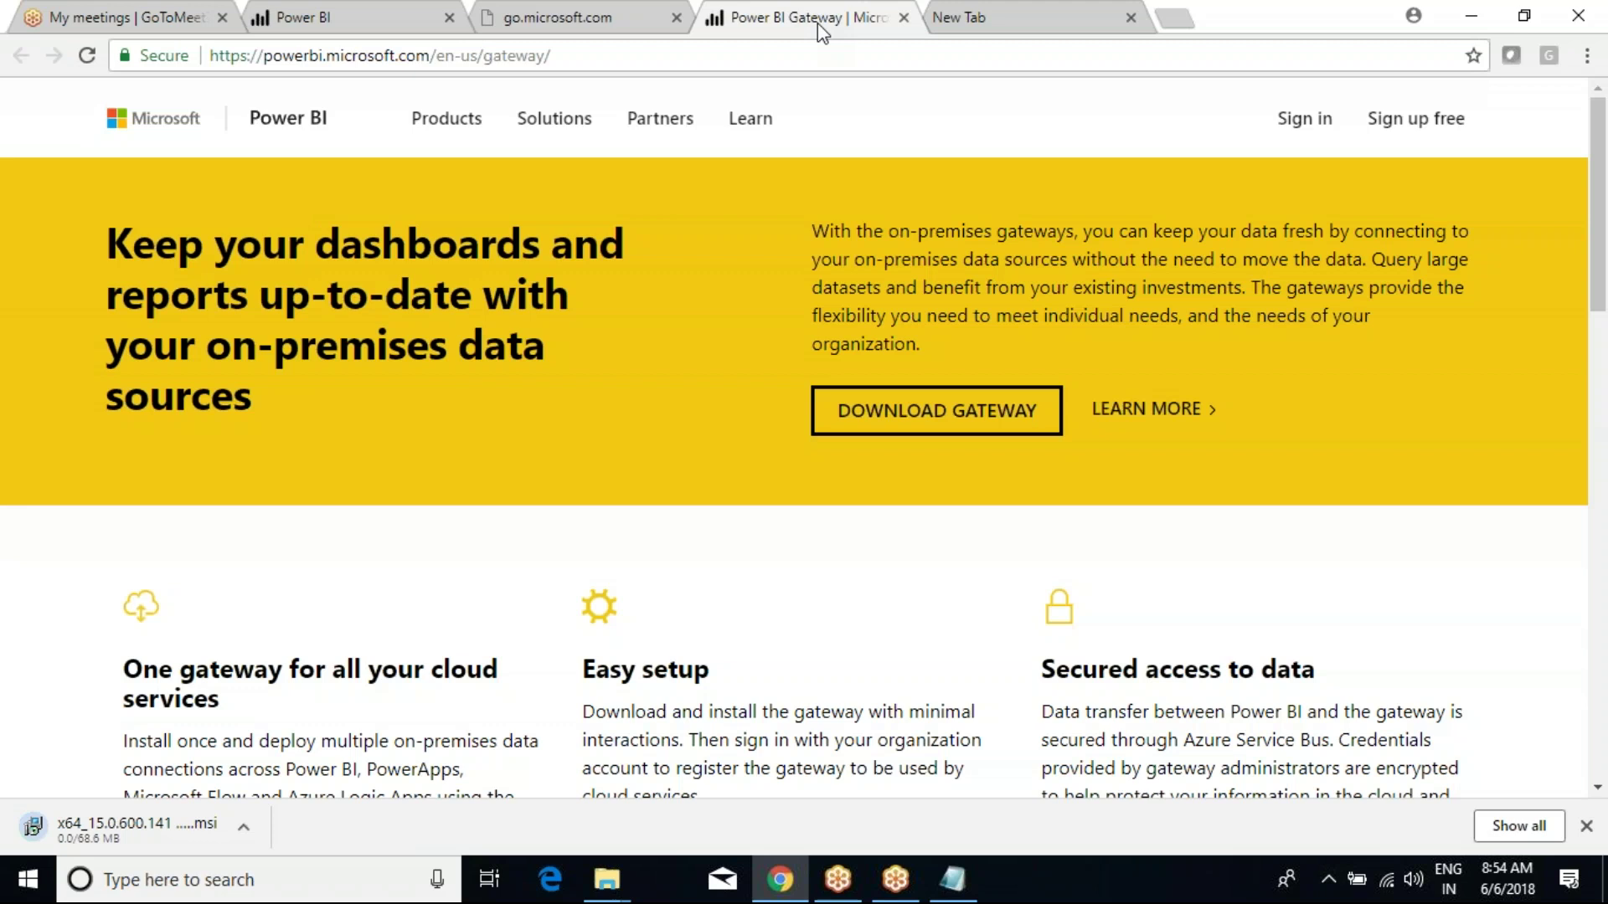
pyautogui.click(570, 16)
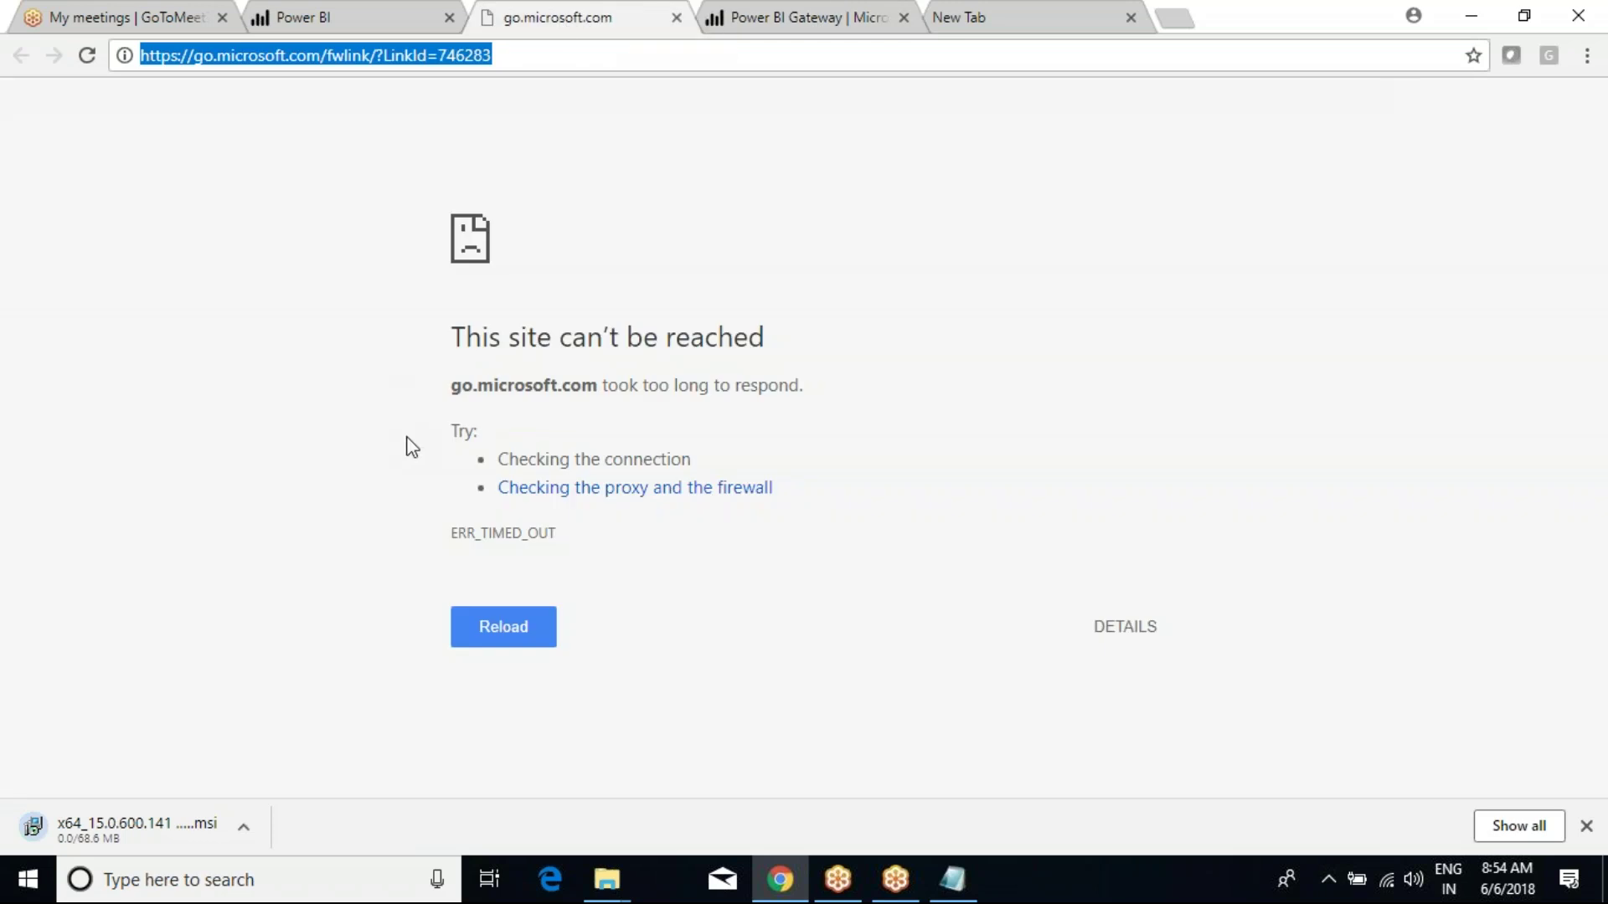
pyautogui.moveTo(458, 334); pyautogui.dragTo(503, 437)
pyautogui.click(503, 437)
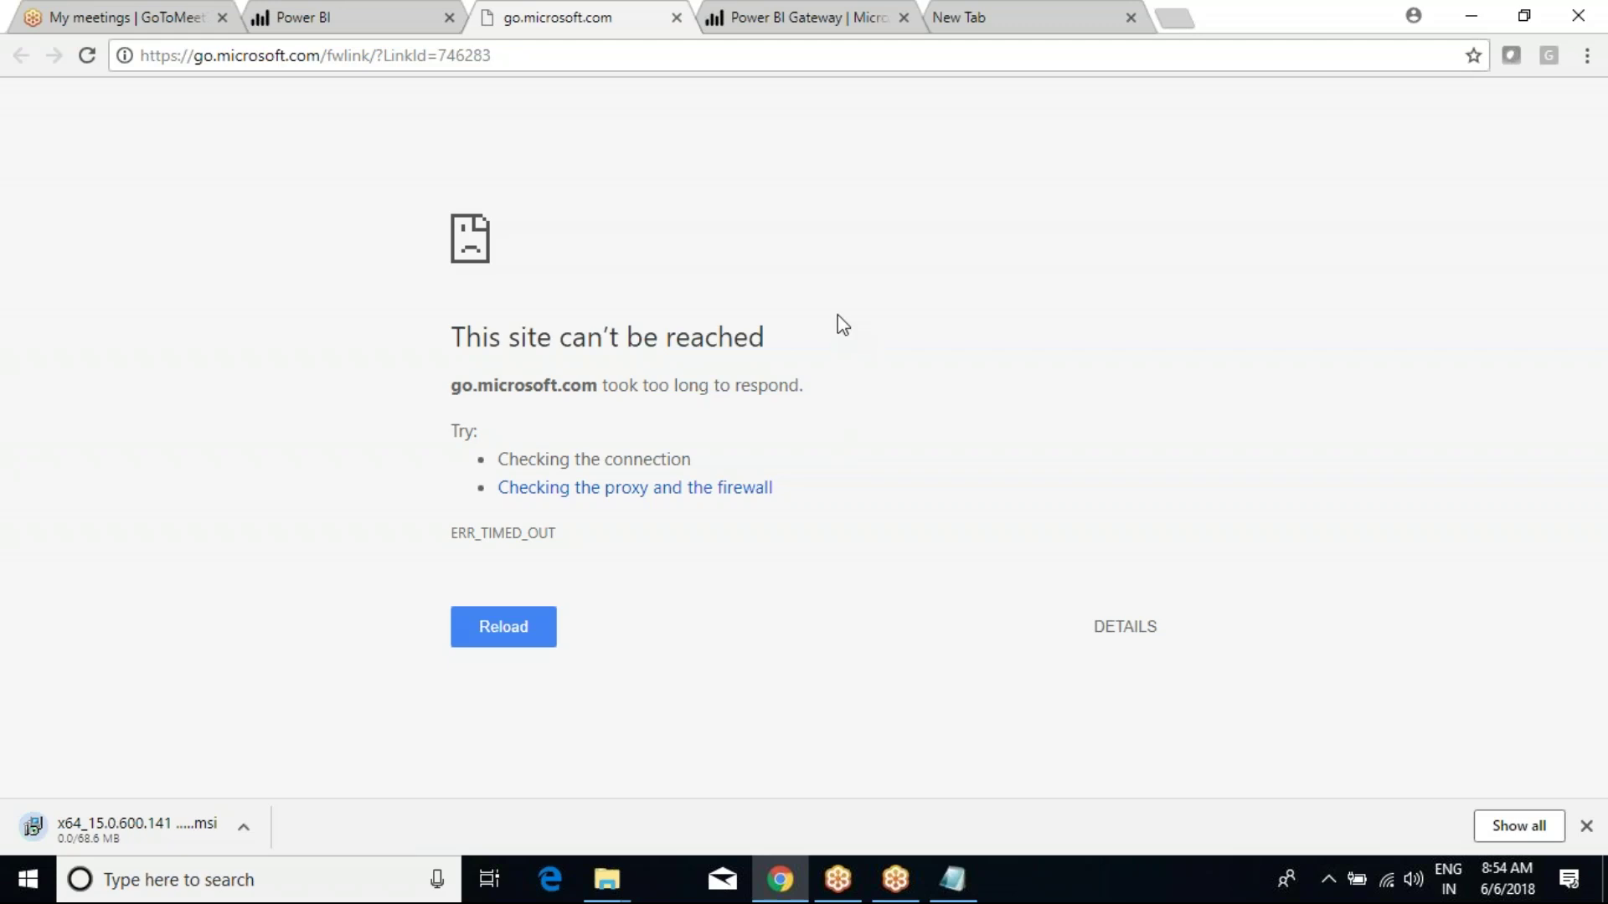
pyautogui.click(988, 14)
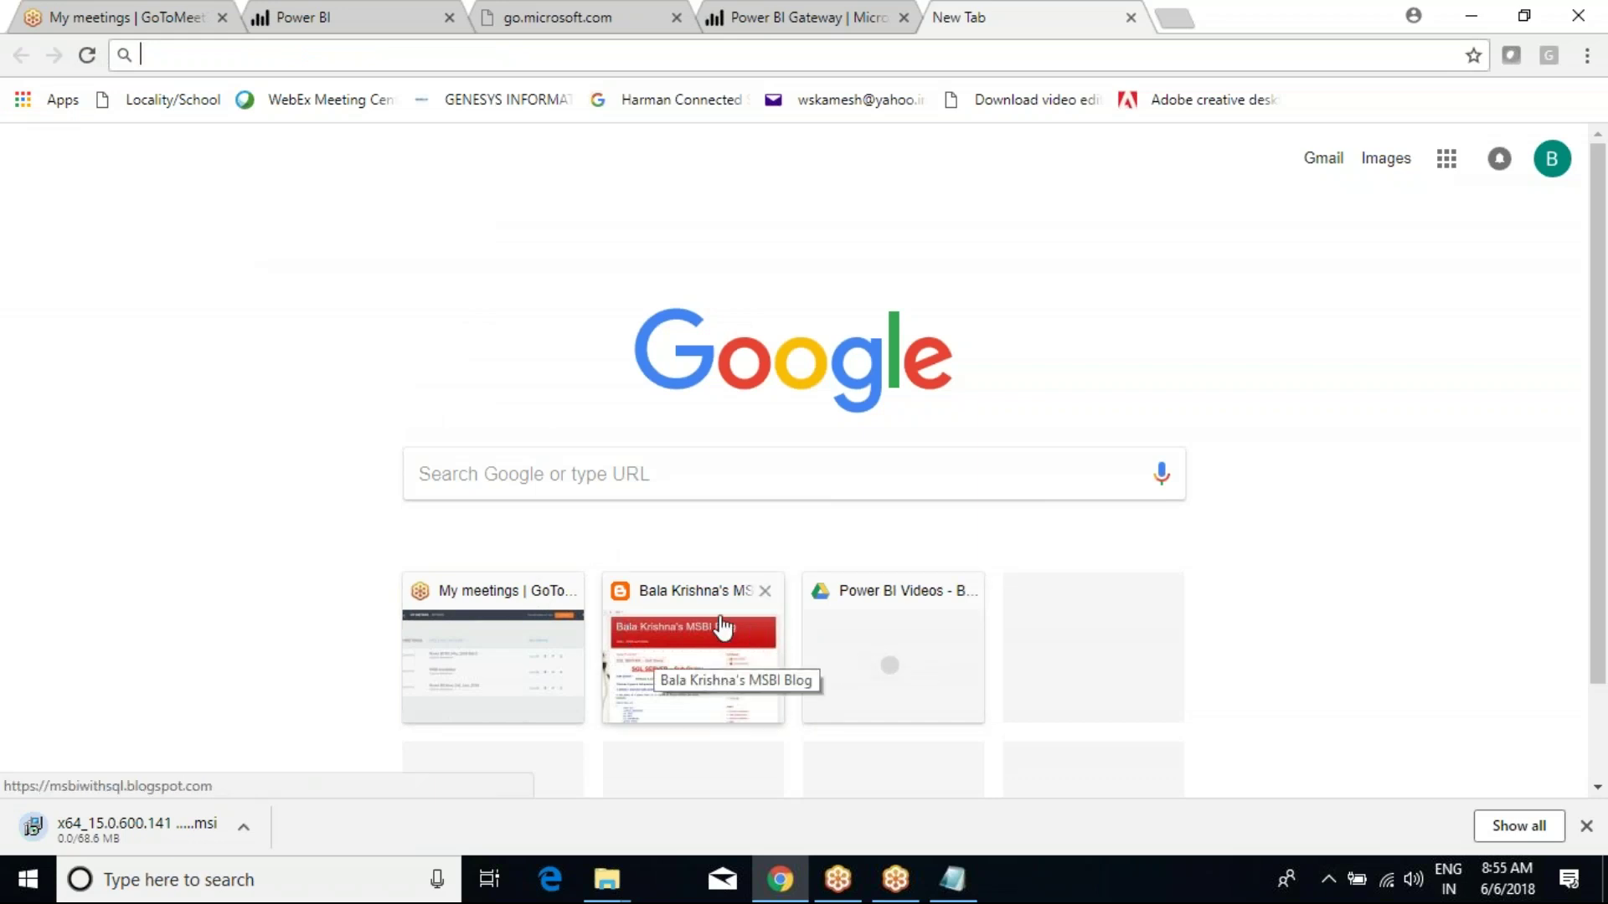
pyautogui.scroll(-2, 722, 627)
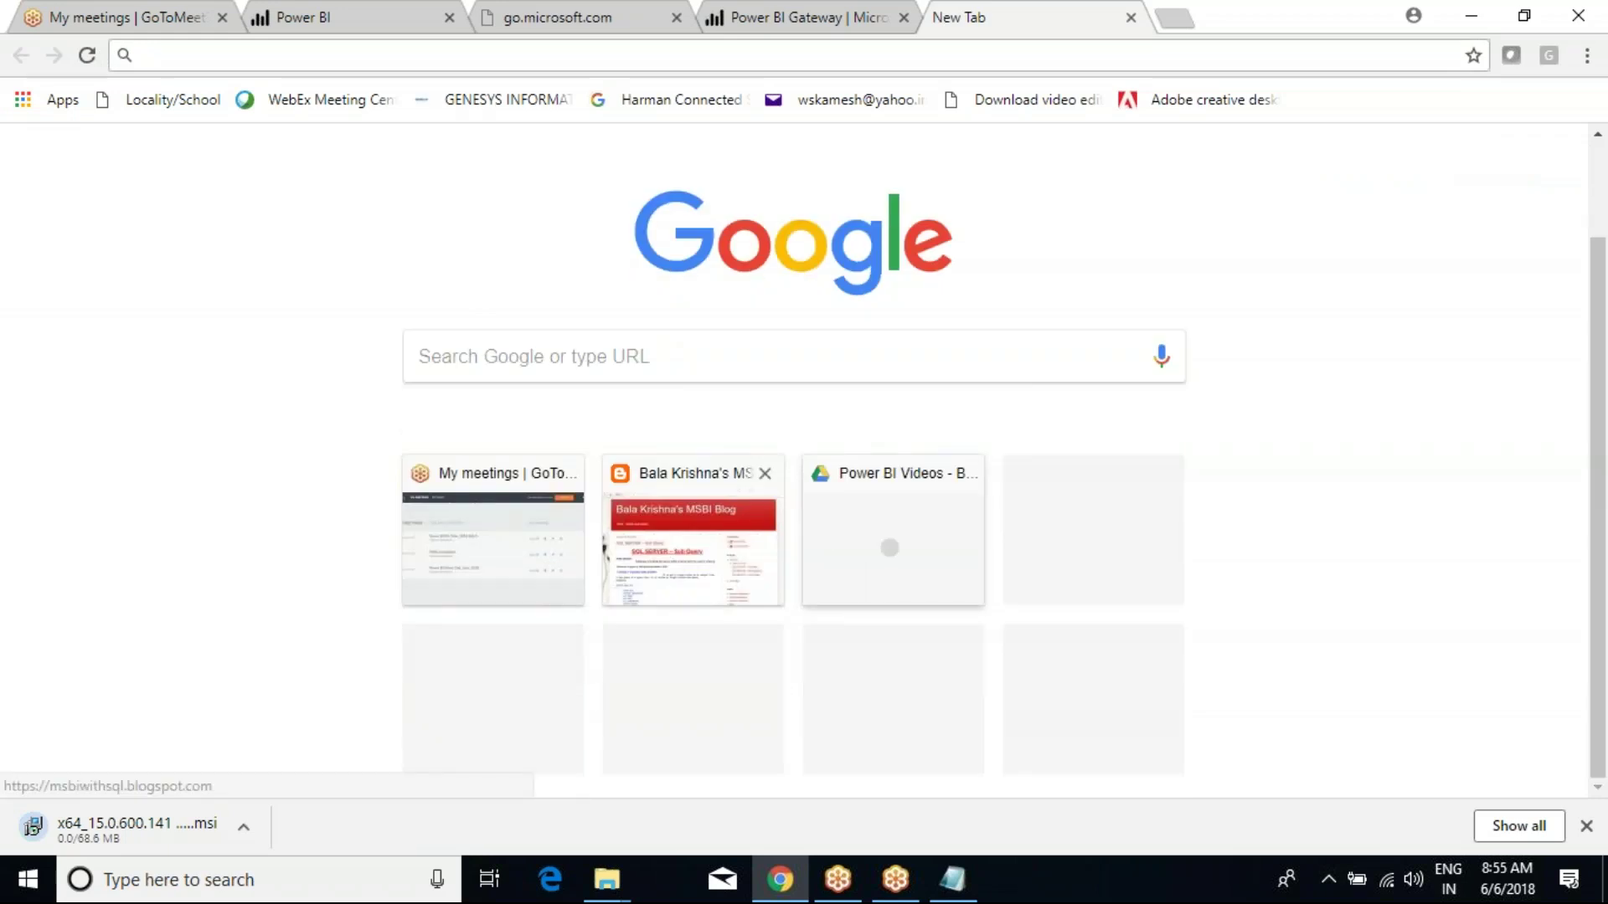
pyautogui.write('google')
pyautogui.hotkey('ctrl', 'Return')
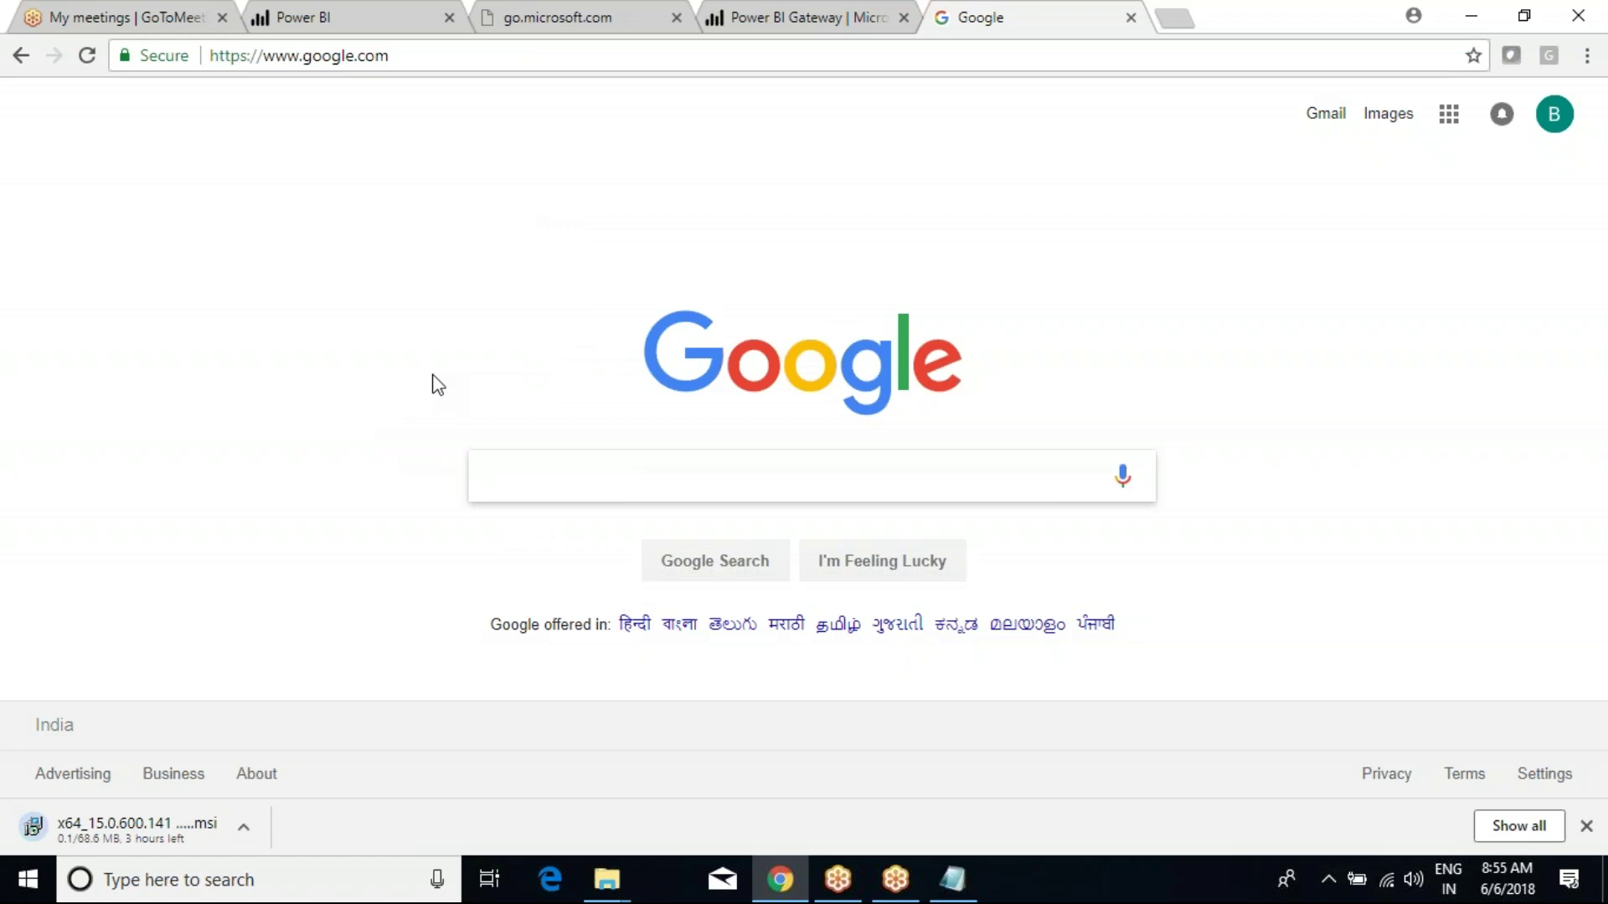
# Go back to the go.microsoft.com error page, highlight its message, then switch to Power BI.
pyautogui.click(605, 15)
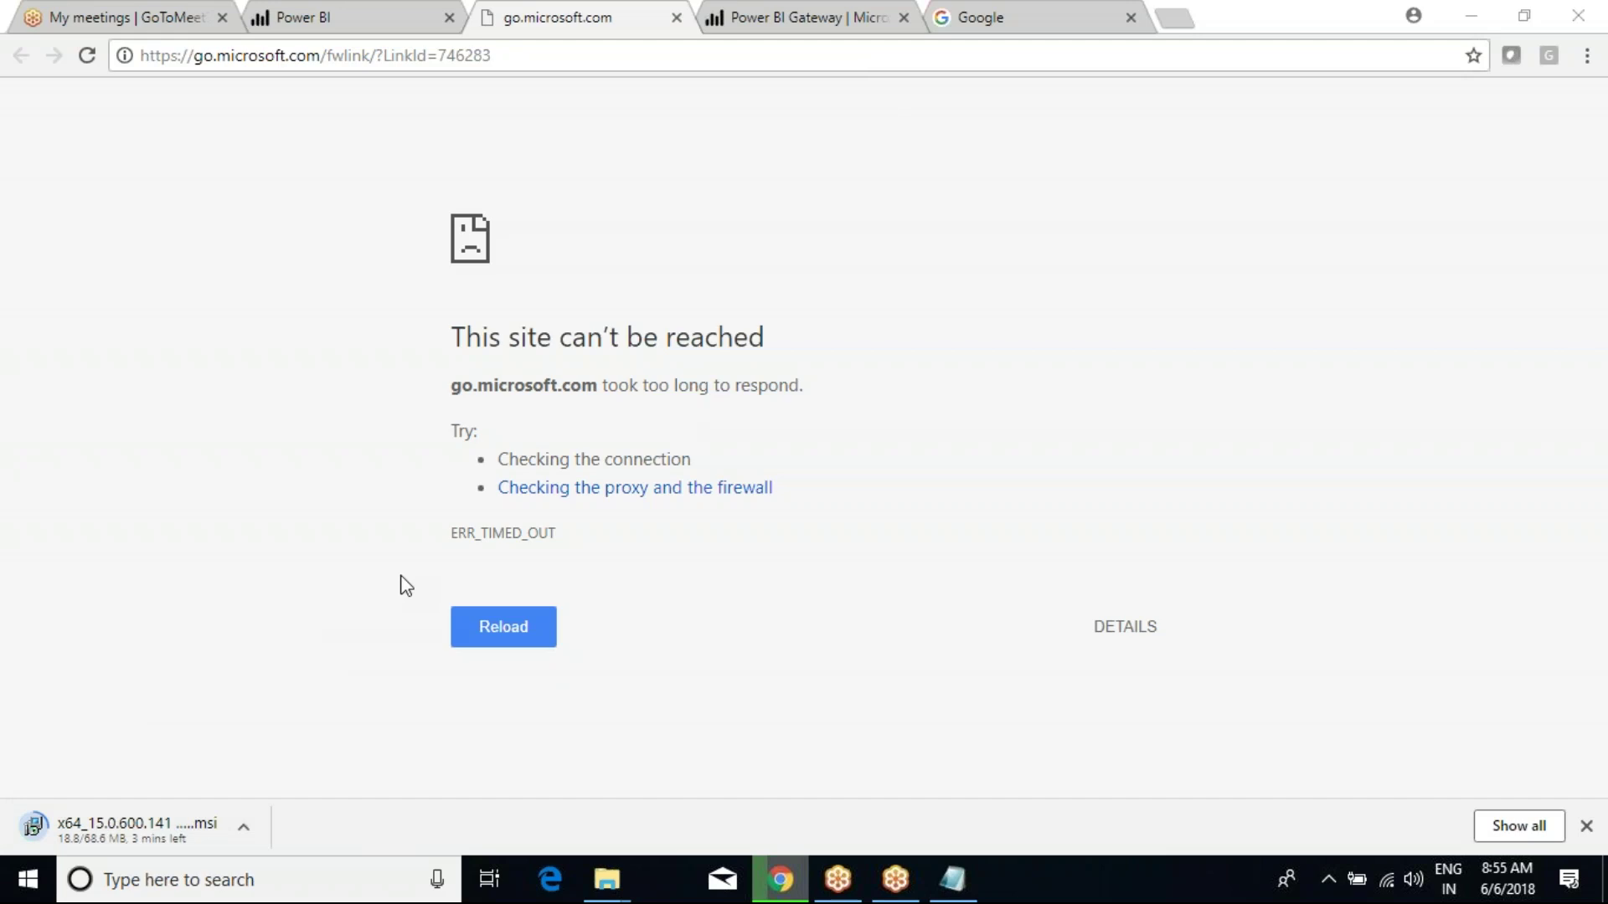
pyautogui.moveTo(452, 336); pyautogui.dragTo(832, 399)
pyautogui.click(832, 400)
pyautogui.click(369, 19)
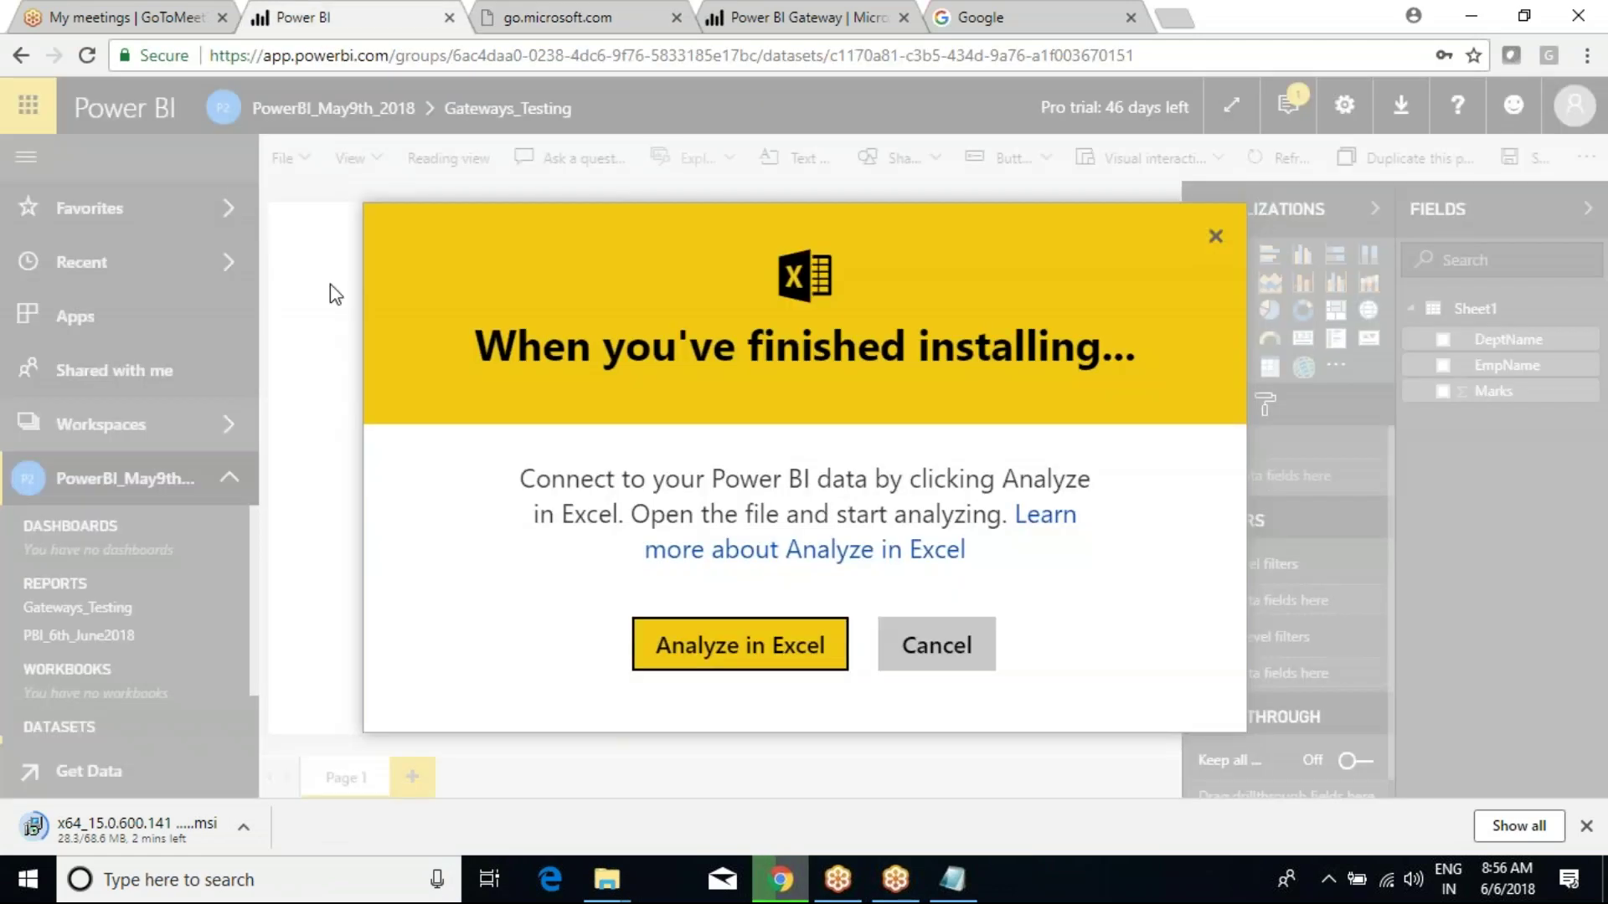
# Cancel the Analyze in Excel prompt, reload, and open Gateways_Testing from the PowerBI_May9th_2018 workspace.
pyautogui.click(932, 659)
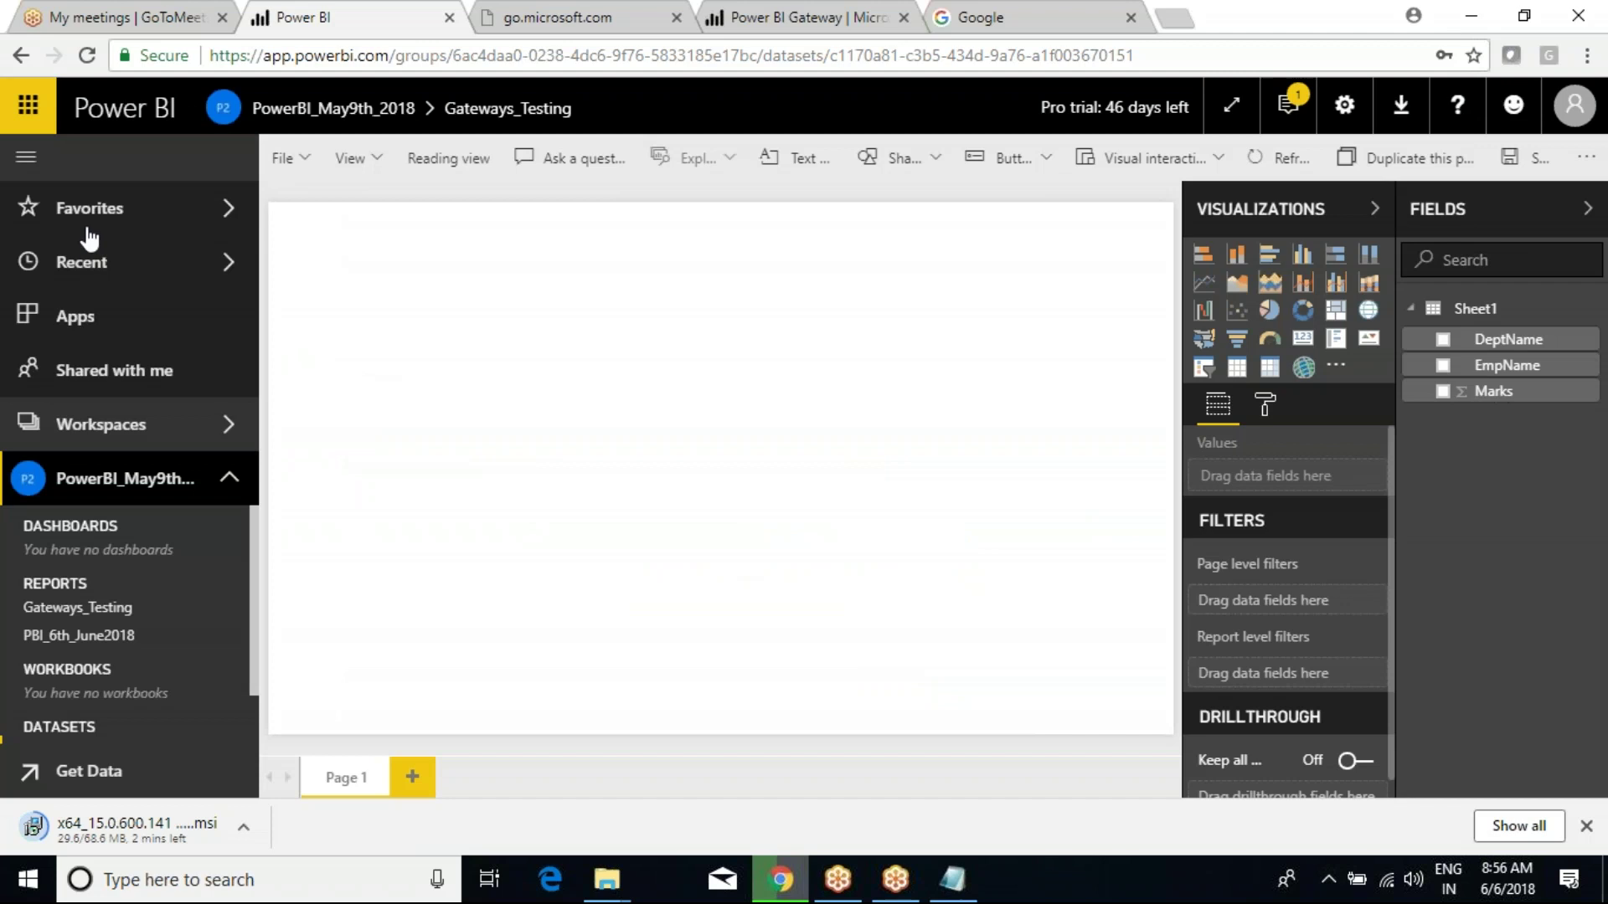
pyautogui.click(88, 55)
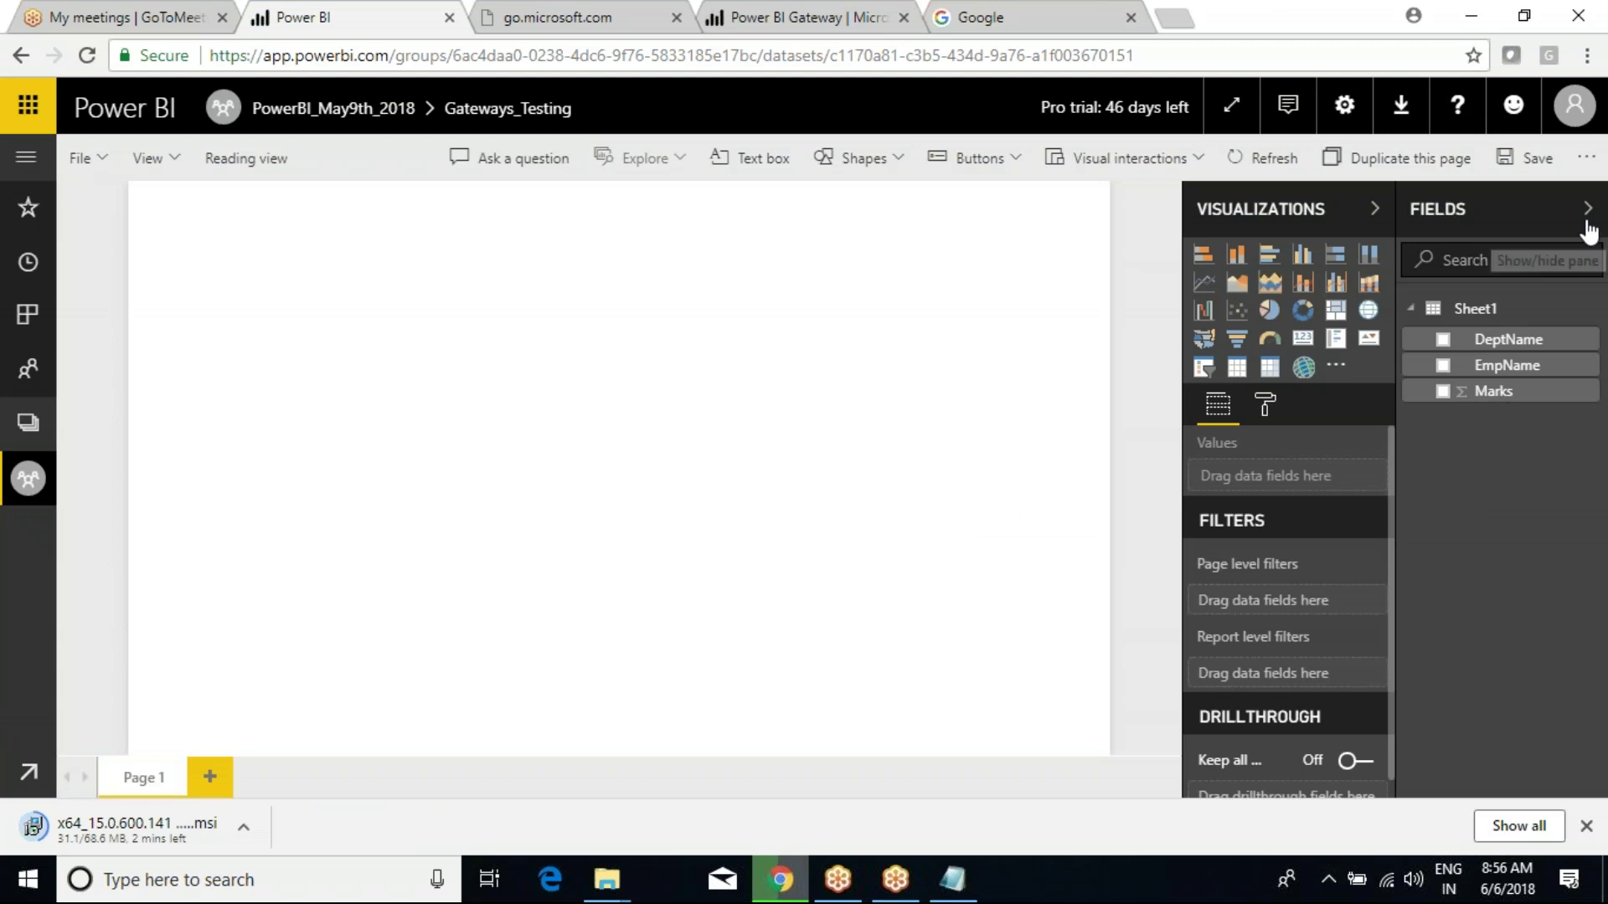
pyautogui.click(1588, 208)
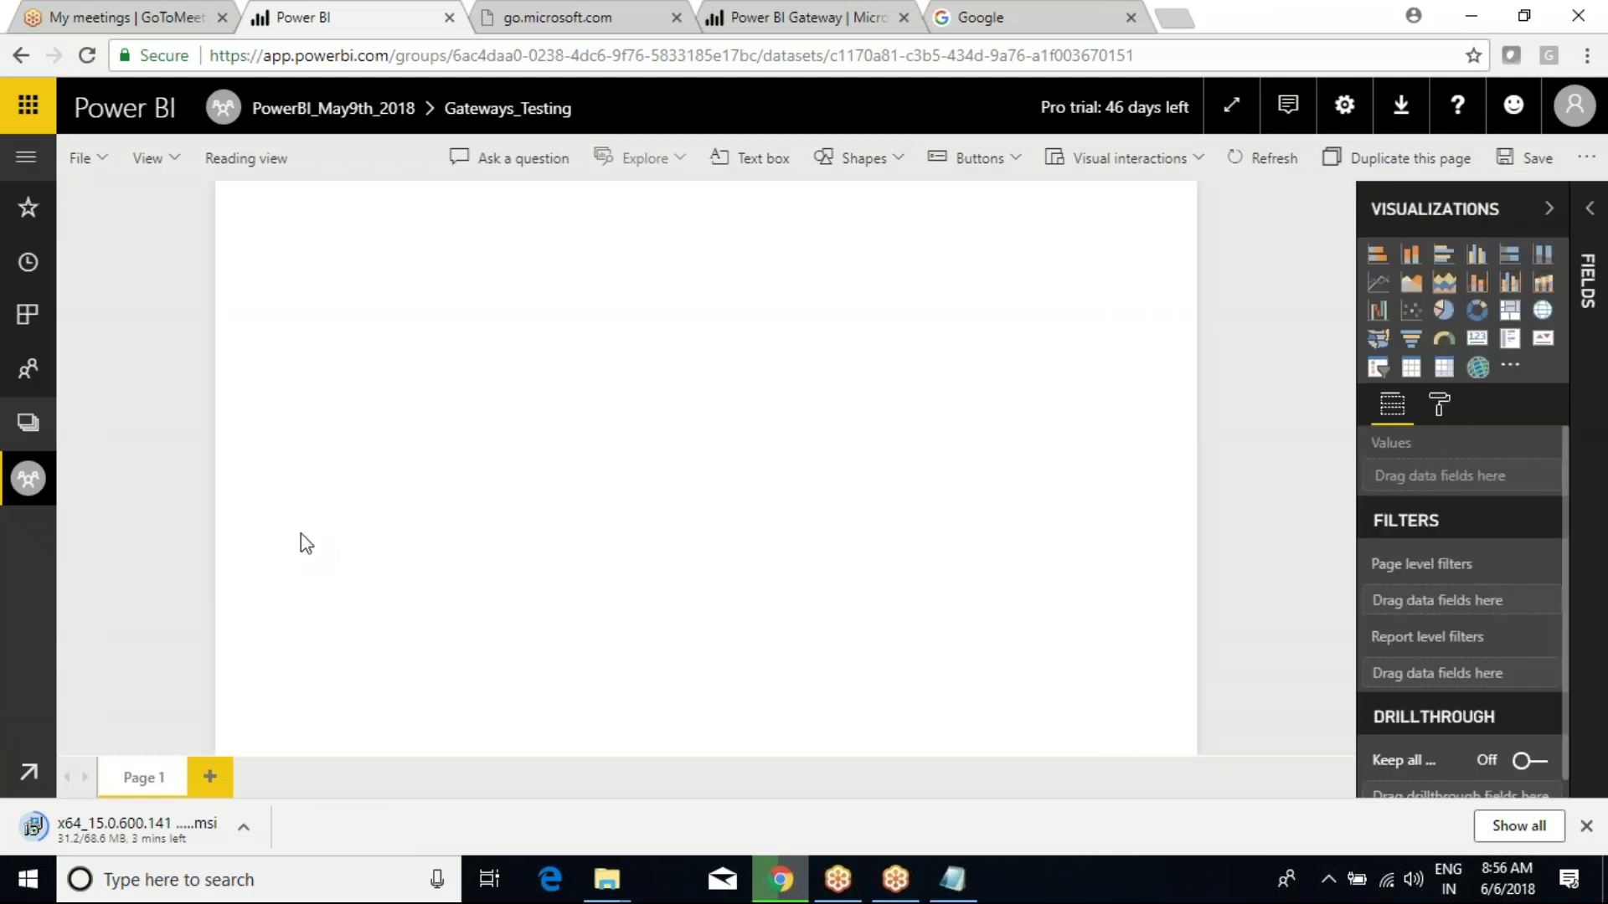
pyautogui.click(26, 157)
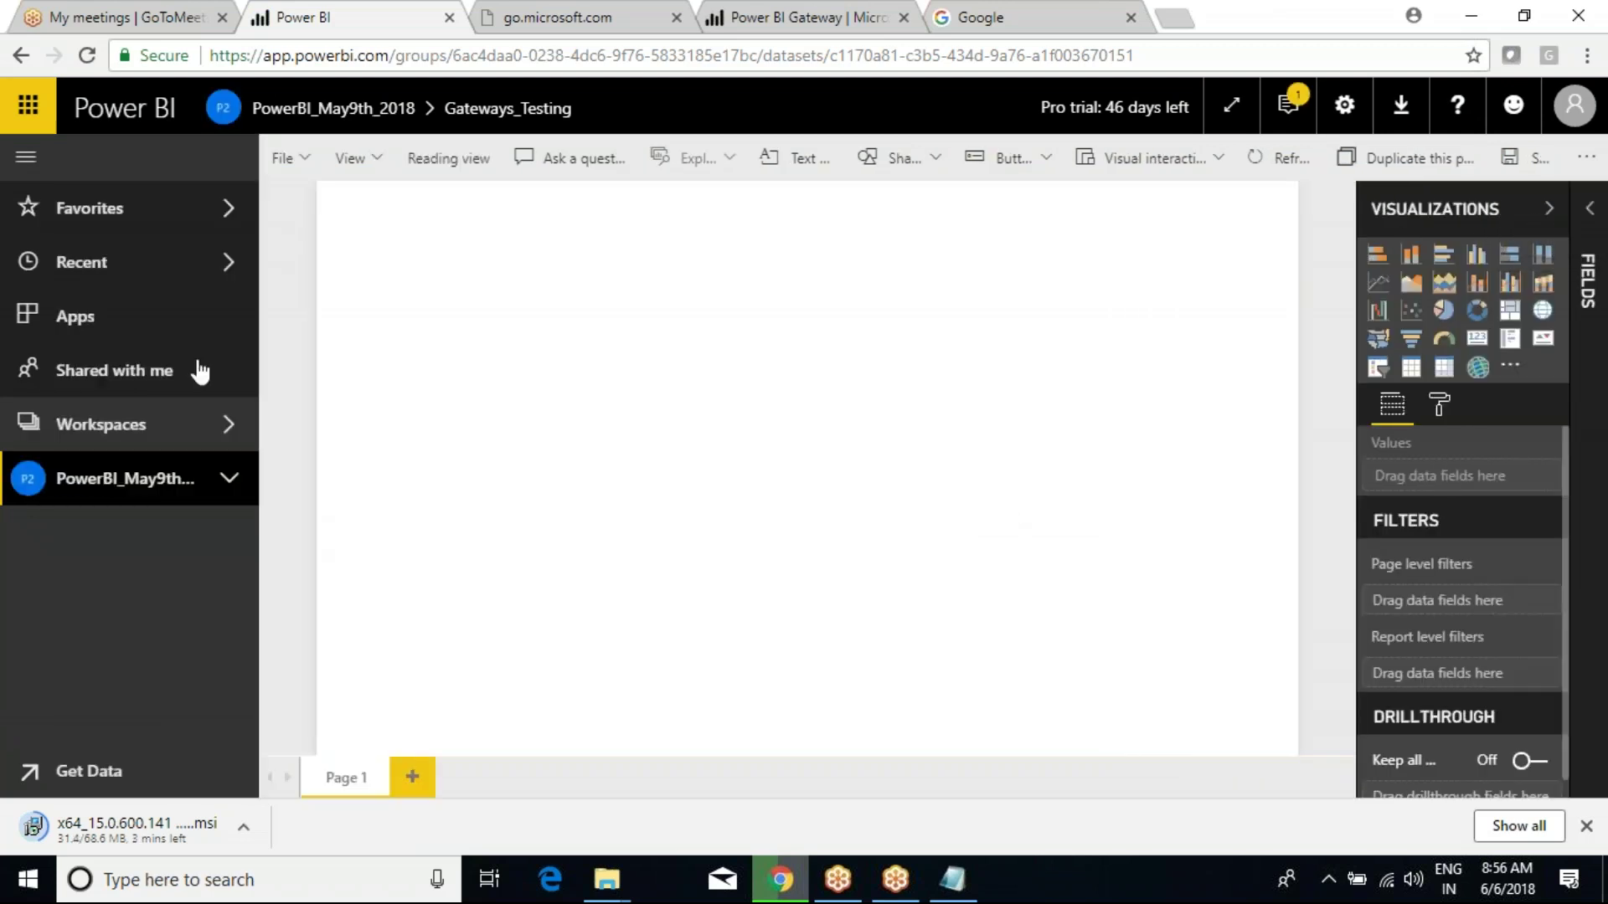
pyautogui.click(214, 491)
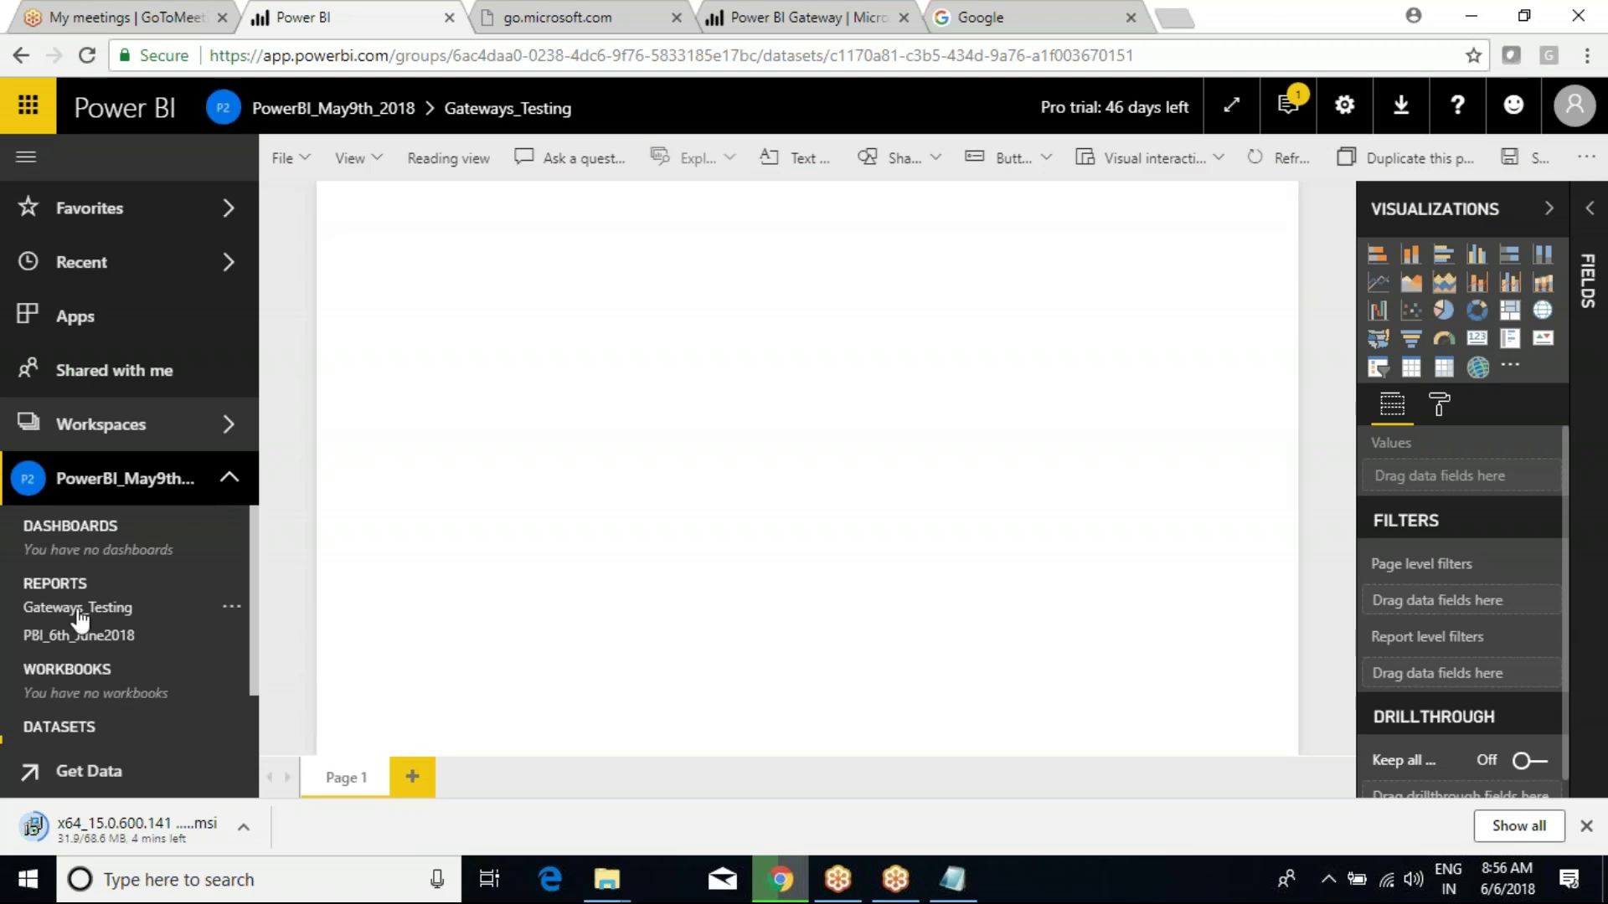
pyautogui.click(78, 614)
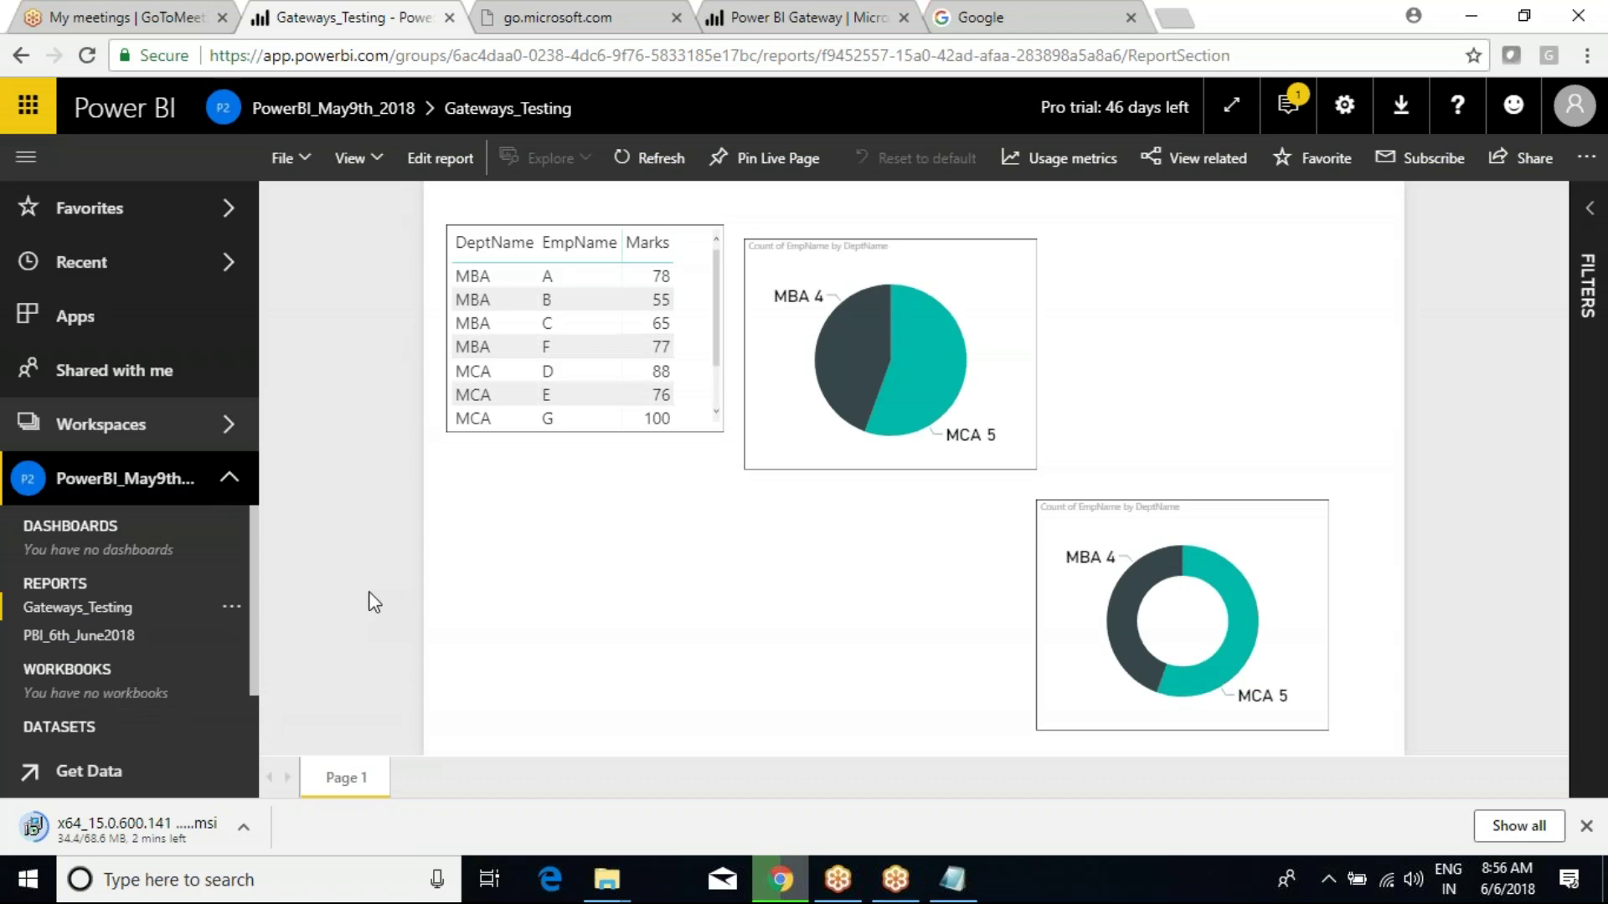
# Open the PBI_6th_June2018 report in editing mode and add a blank Page 1.
pyautogui.click(38, 638)
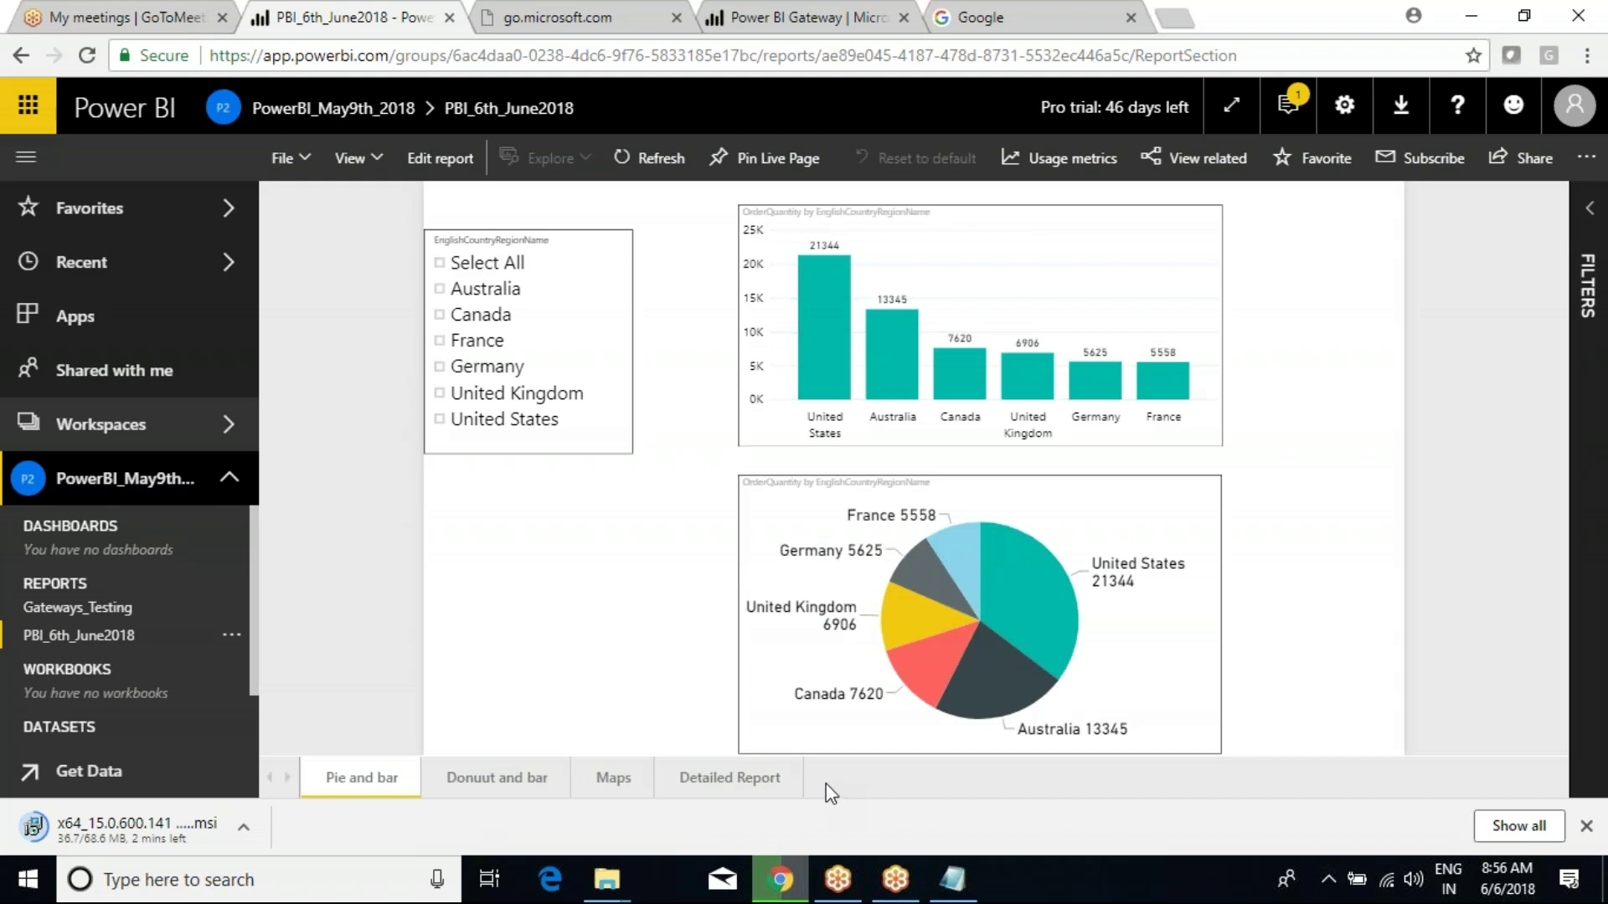
pyautogui.click(440, 158)
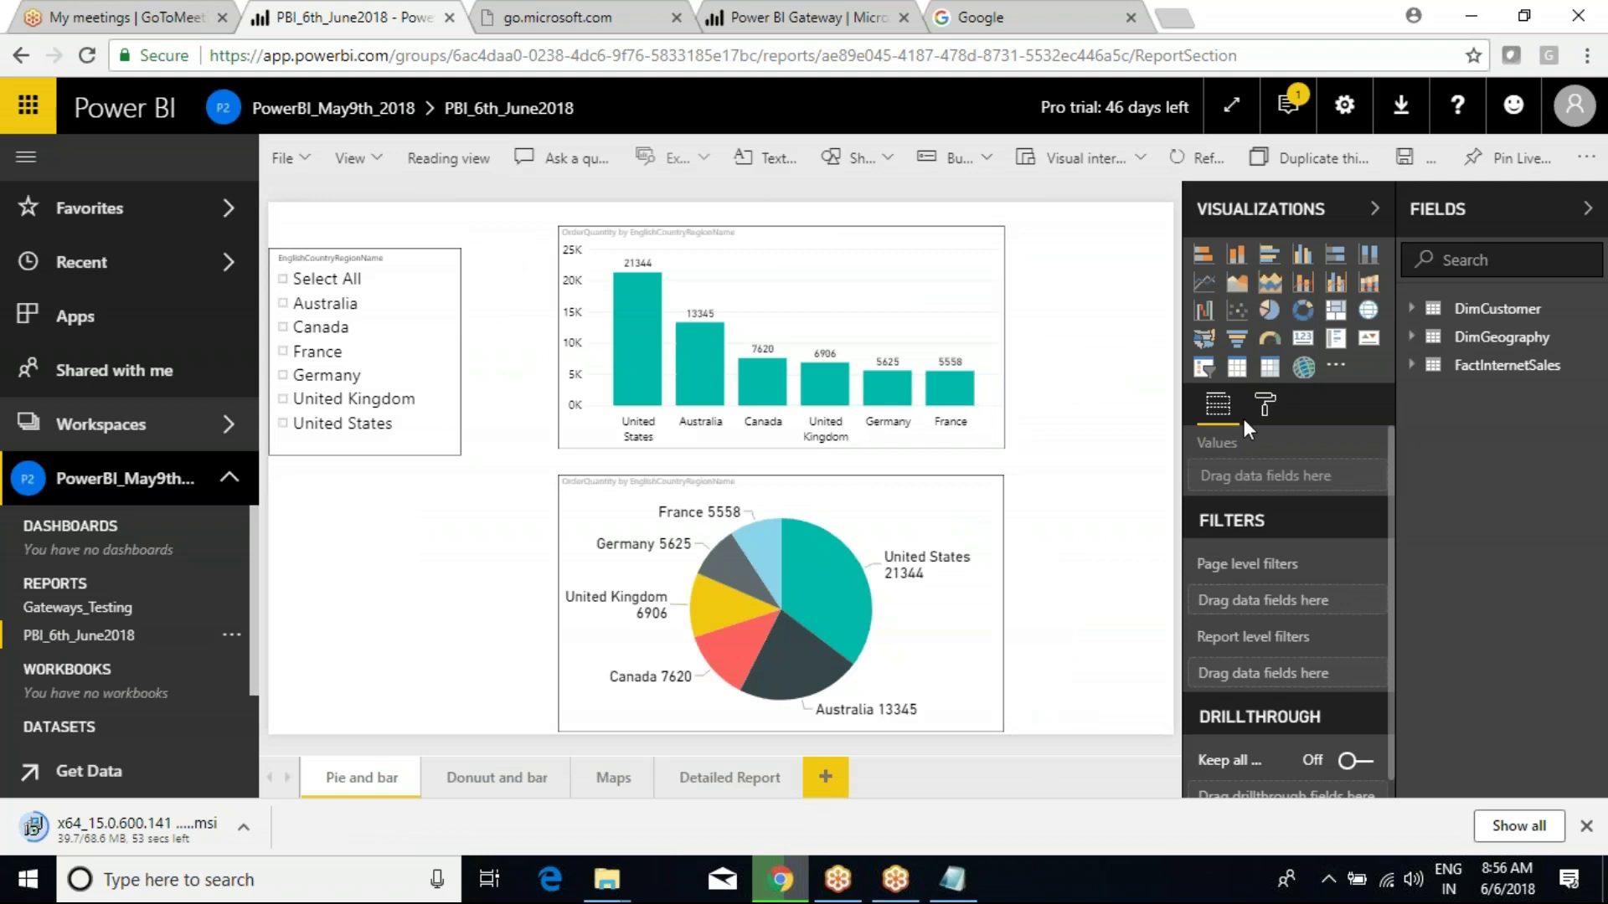
pyautogui.click(836, 775)
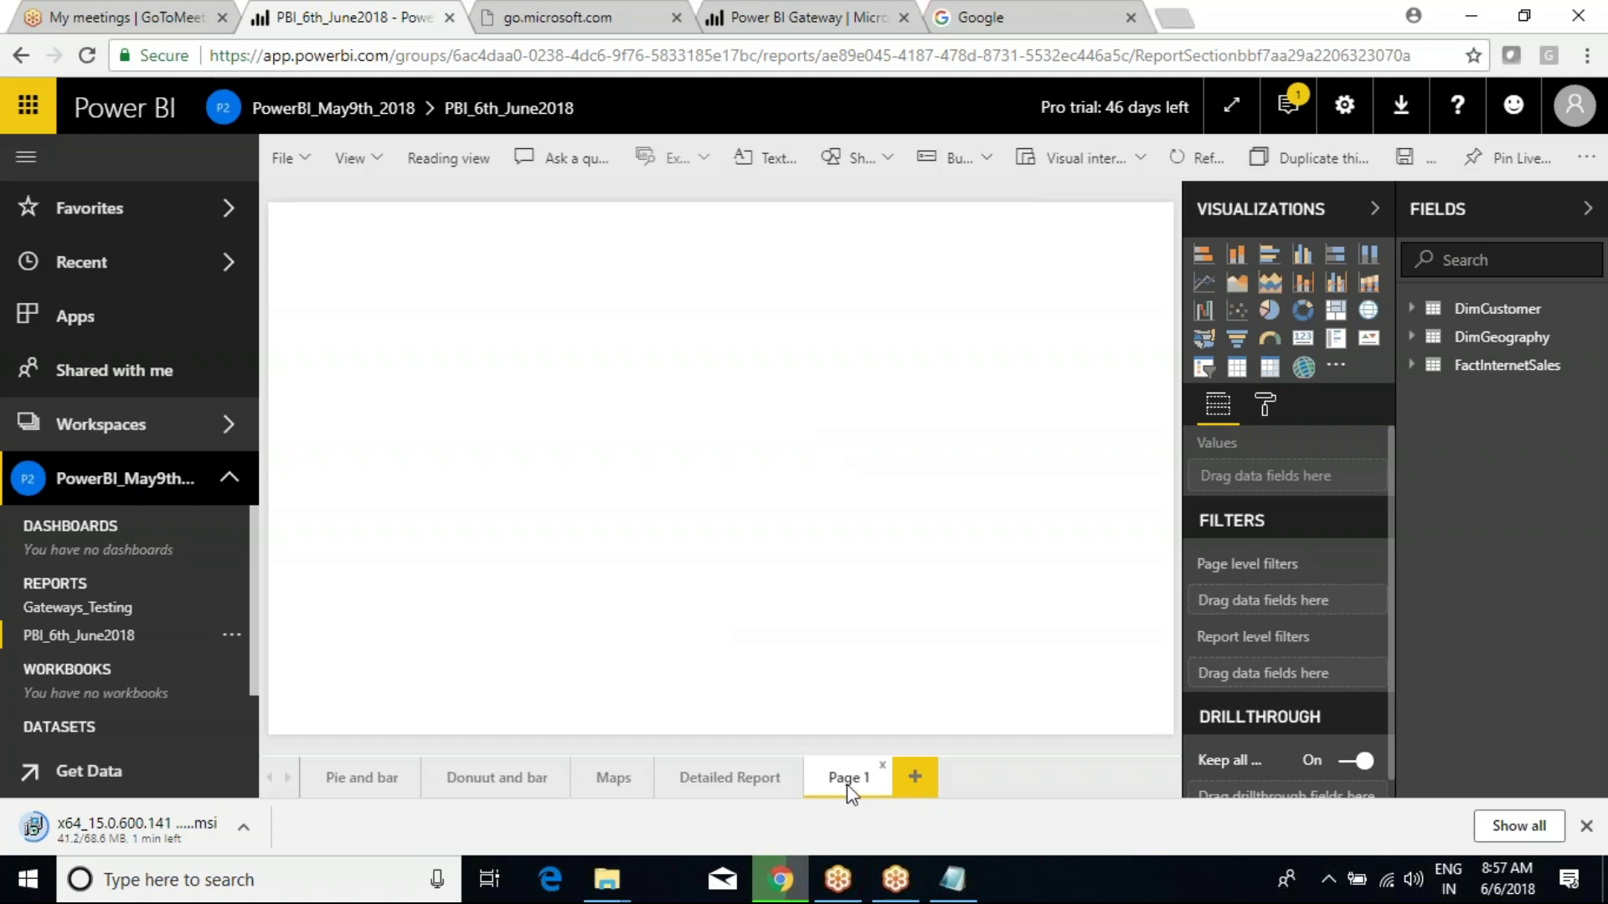
# Duplicate the Detailed Report page and delete the blank Page 1.
pyautogui.click(730, 783)
pyautogui.rightClick(729, 783)
pyautogui.click(800, 669)
pyautogui.click(878, 777)
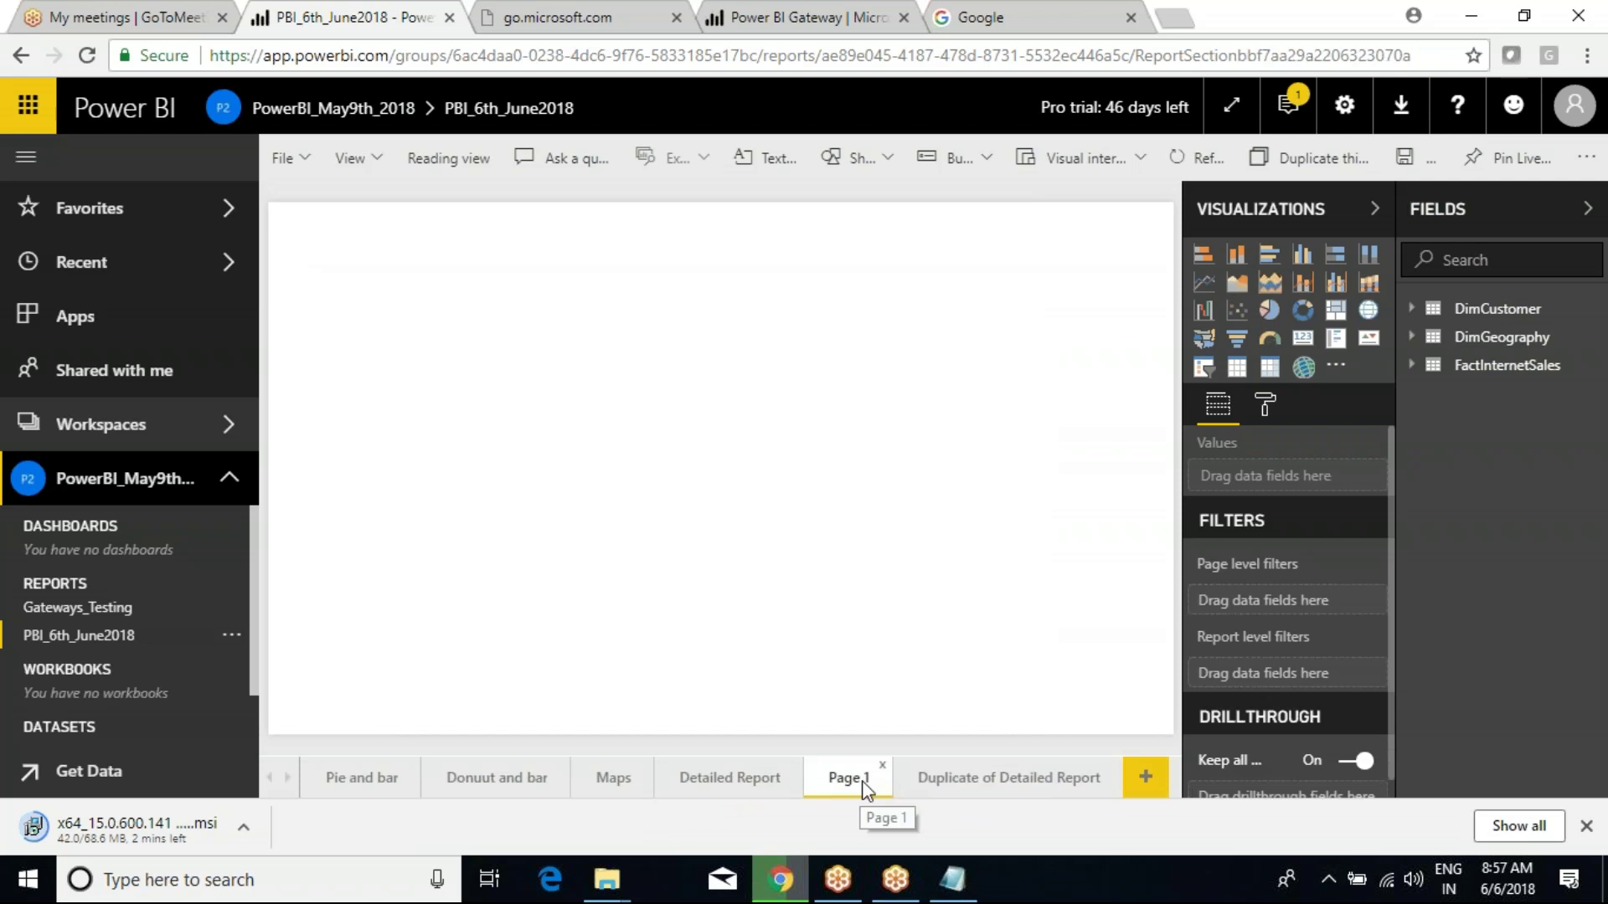
pyautogui.click(883, 766)
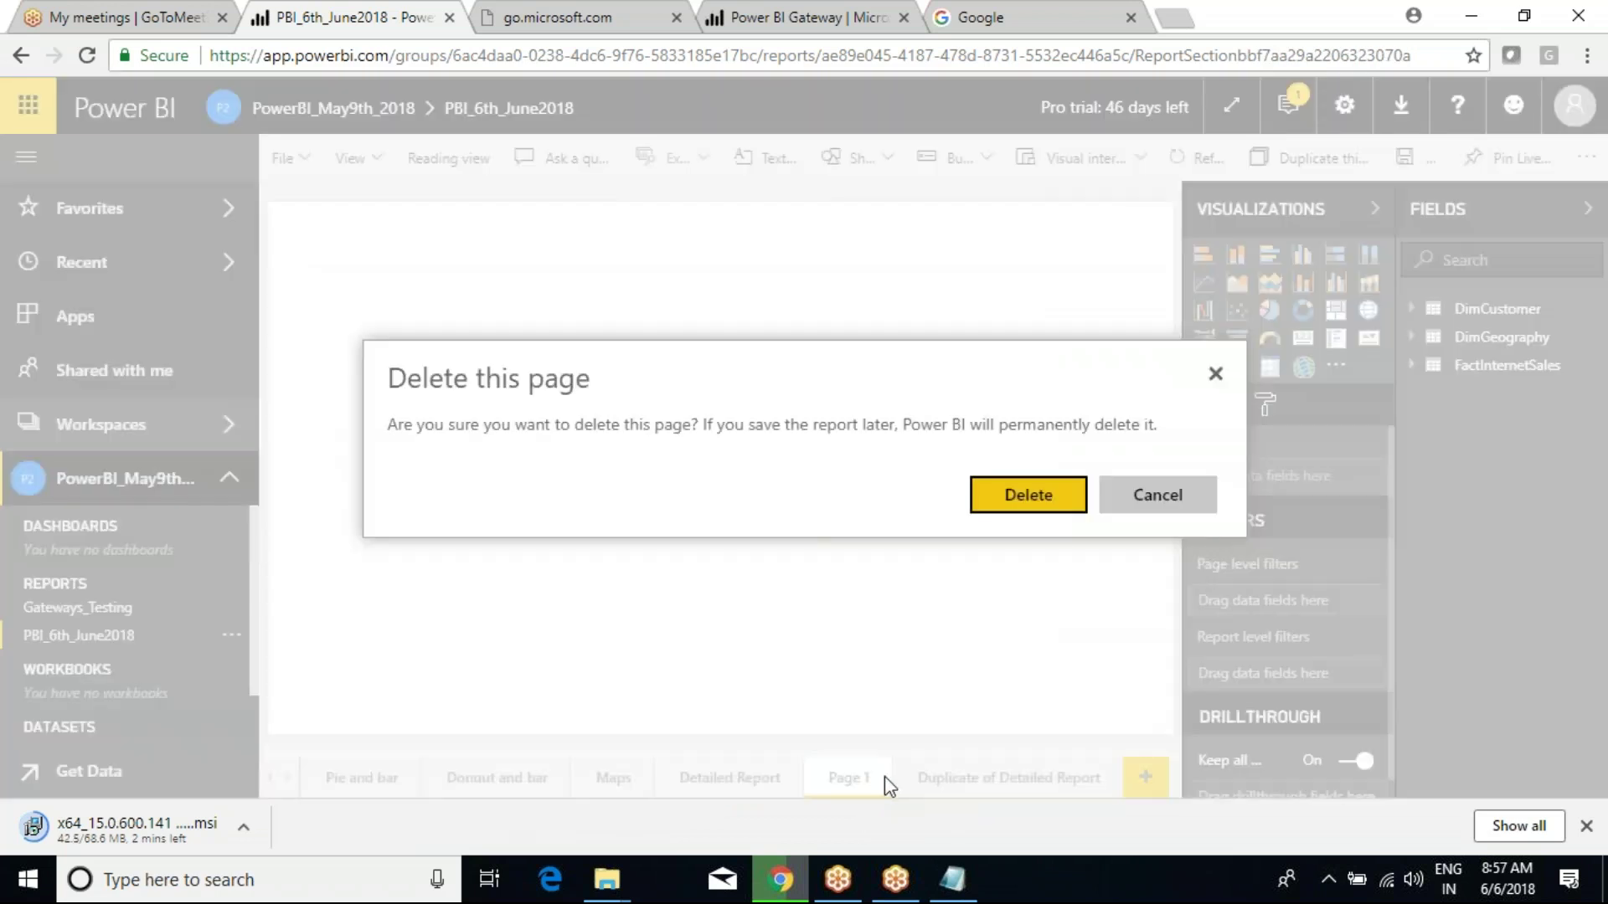
pyautogui.click(1041, 499)
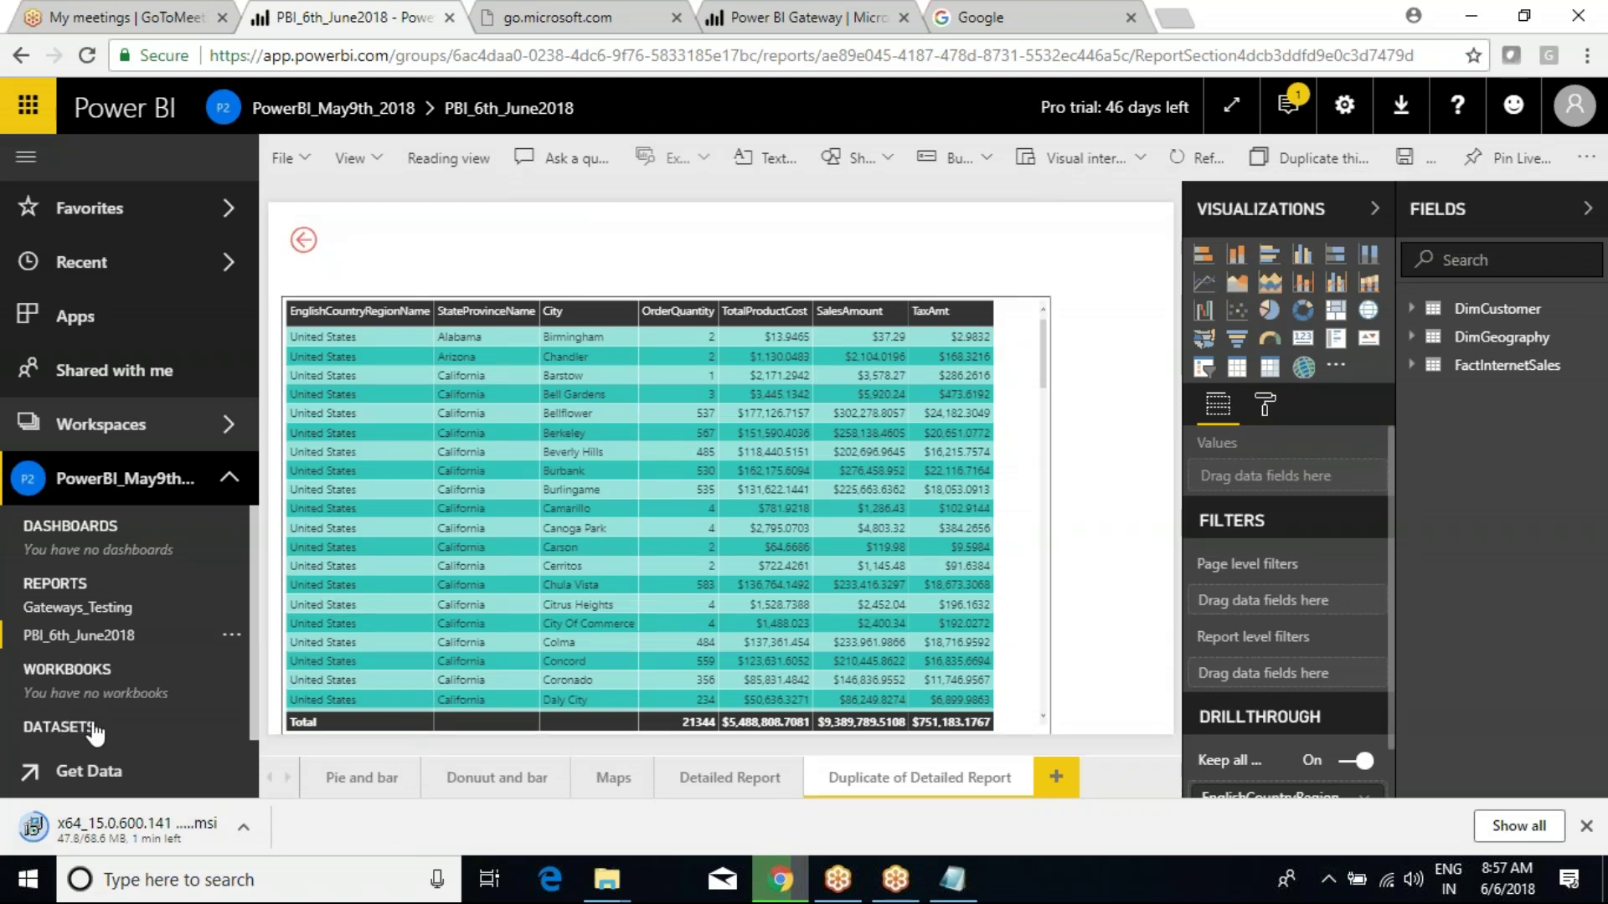
# Open a blank report canvas from the PBI_6th_June2018 dataset under Datasets.
pyautogui.scroll(-1, 100, 721)
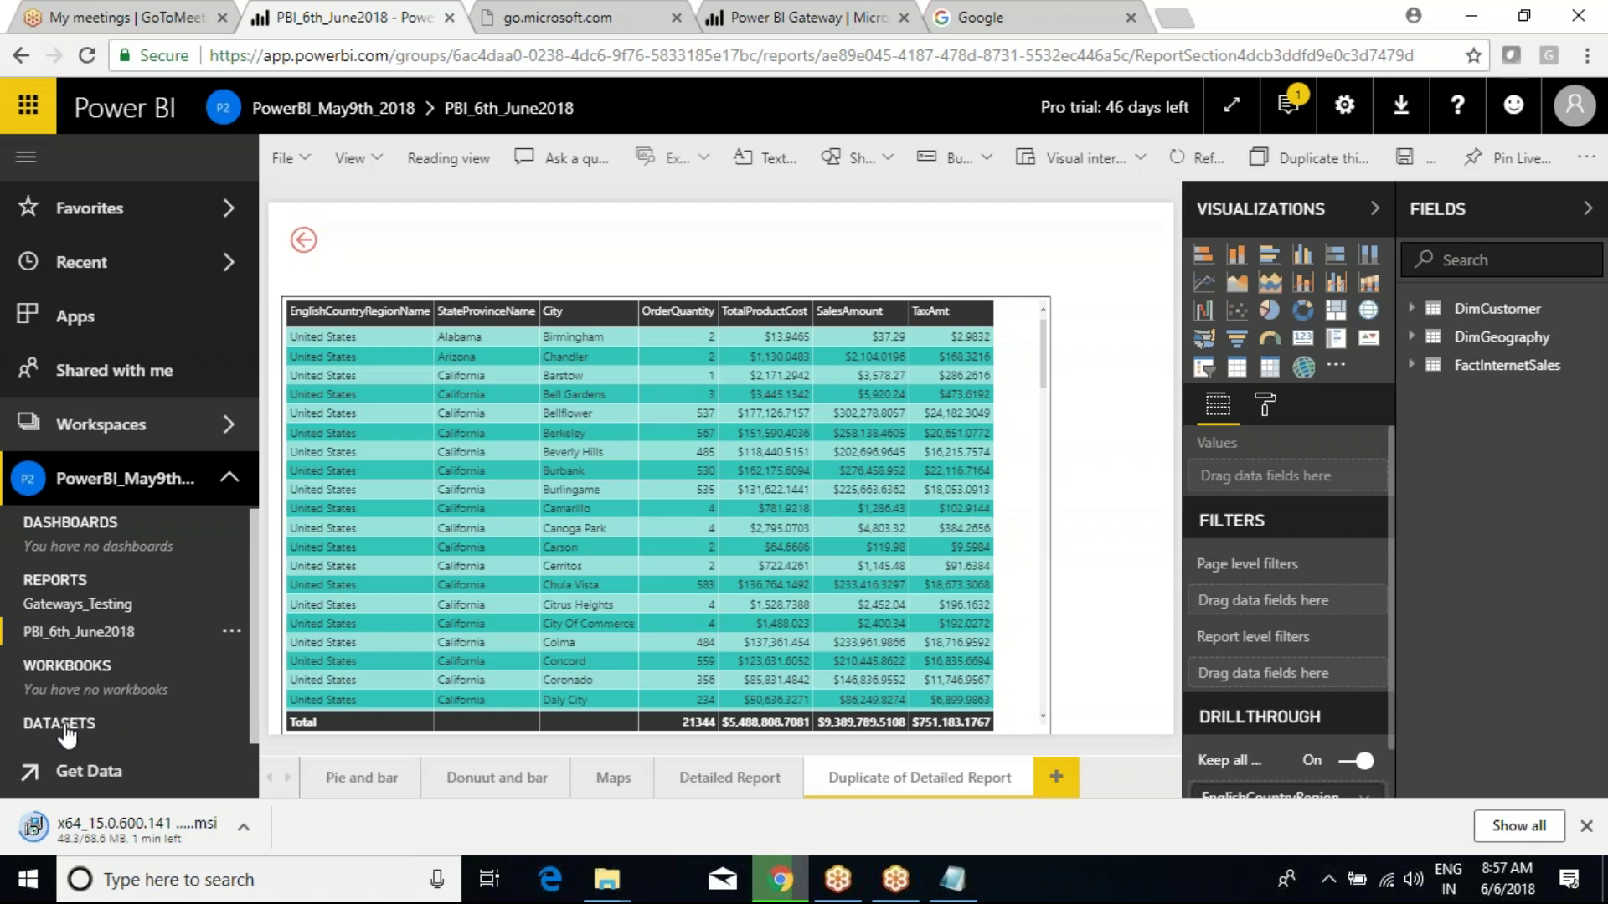
pyautogui.scroll(-1, 73, 736)
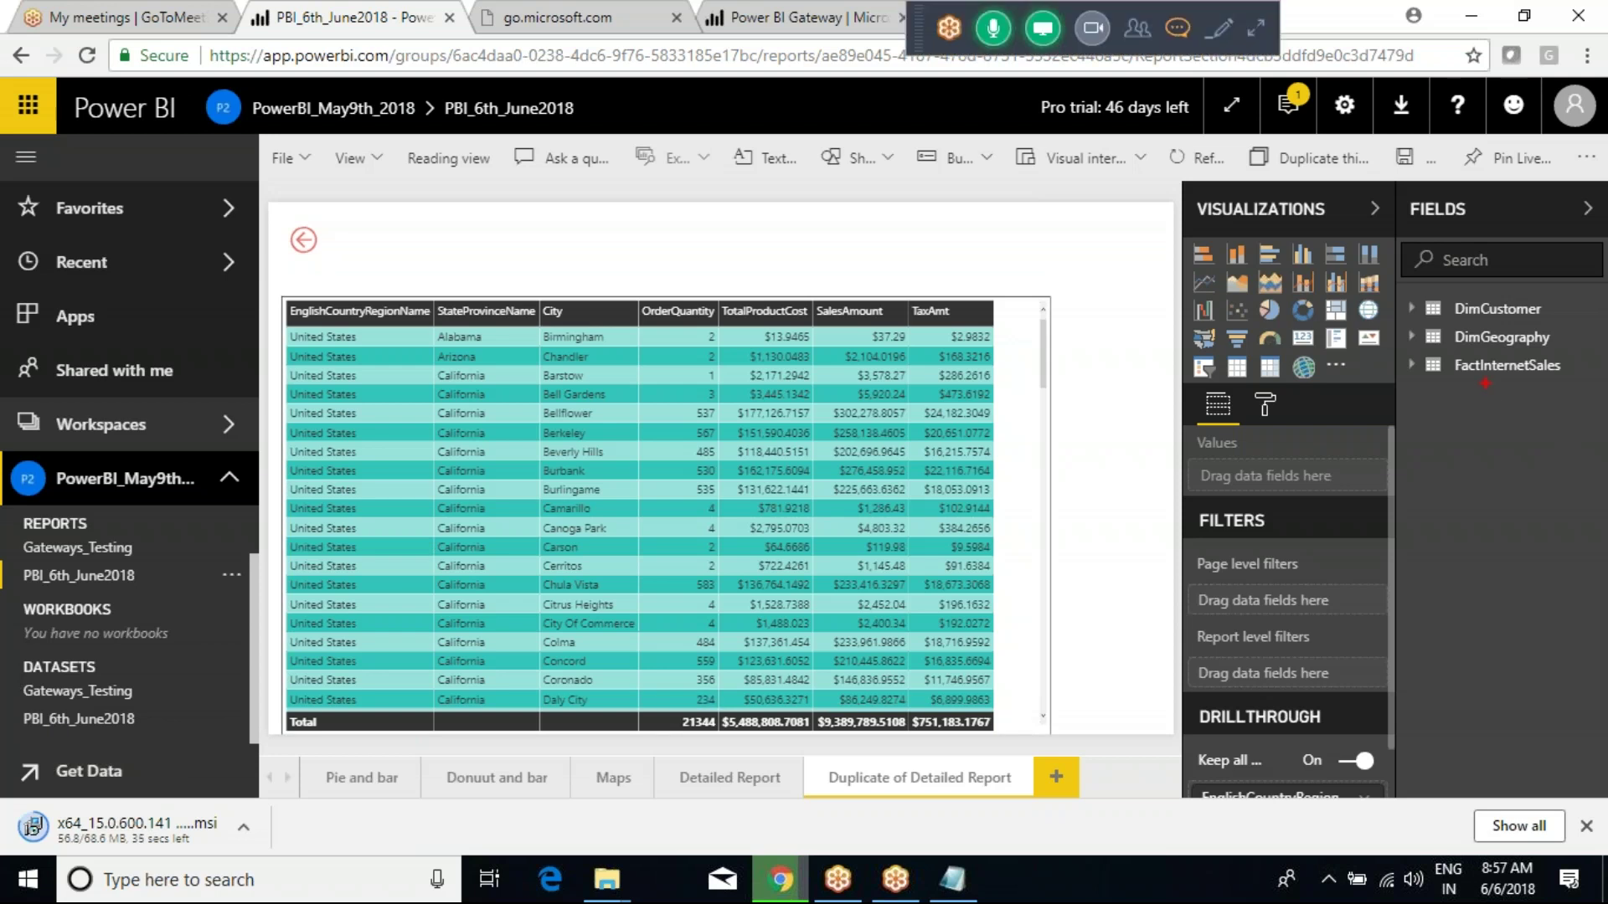
pyautogui.moveTo(1387, 216)
pyautogui.mouseDown()
pyautogui.moveTo(1505, 394)
pyautogui.moveTo(1556, 429)
pyautogui.mouseUp()
pyautogui.moveTo(1479, 312); pyautogui.dragTo(1442, 387)
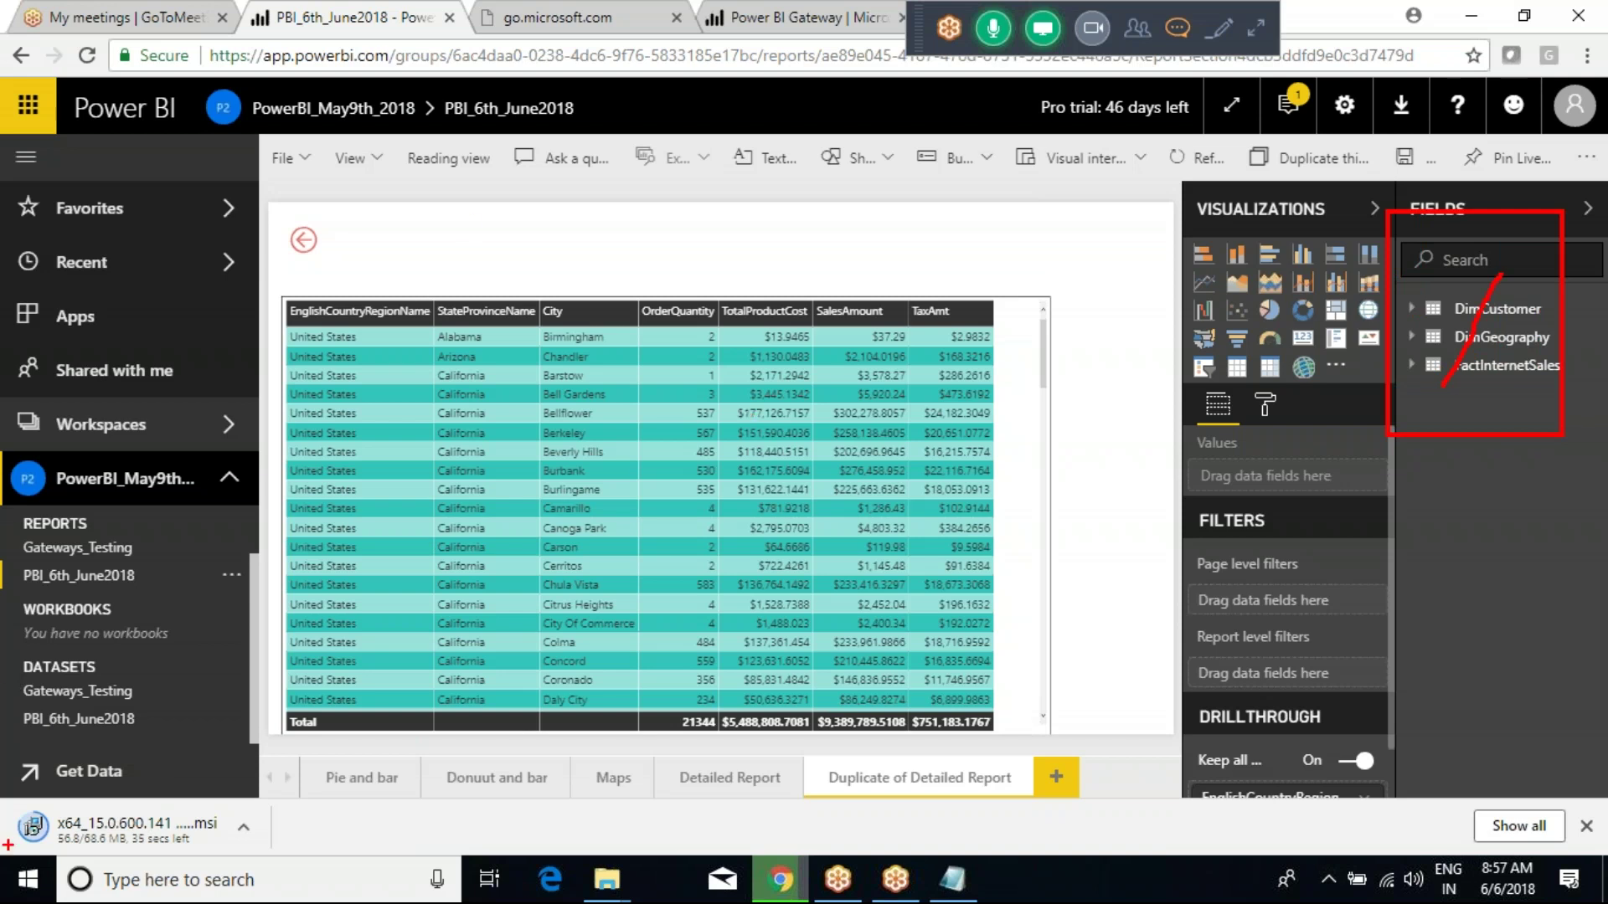
pyautogui.press('Escape')
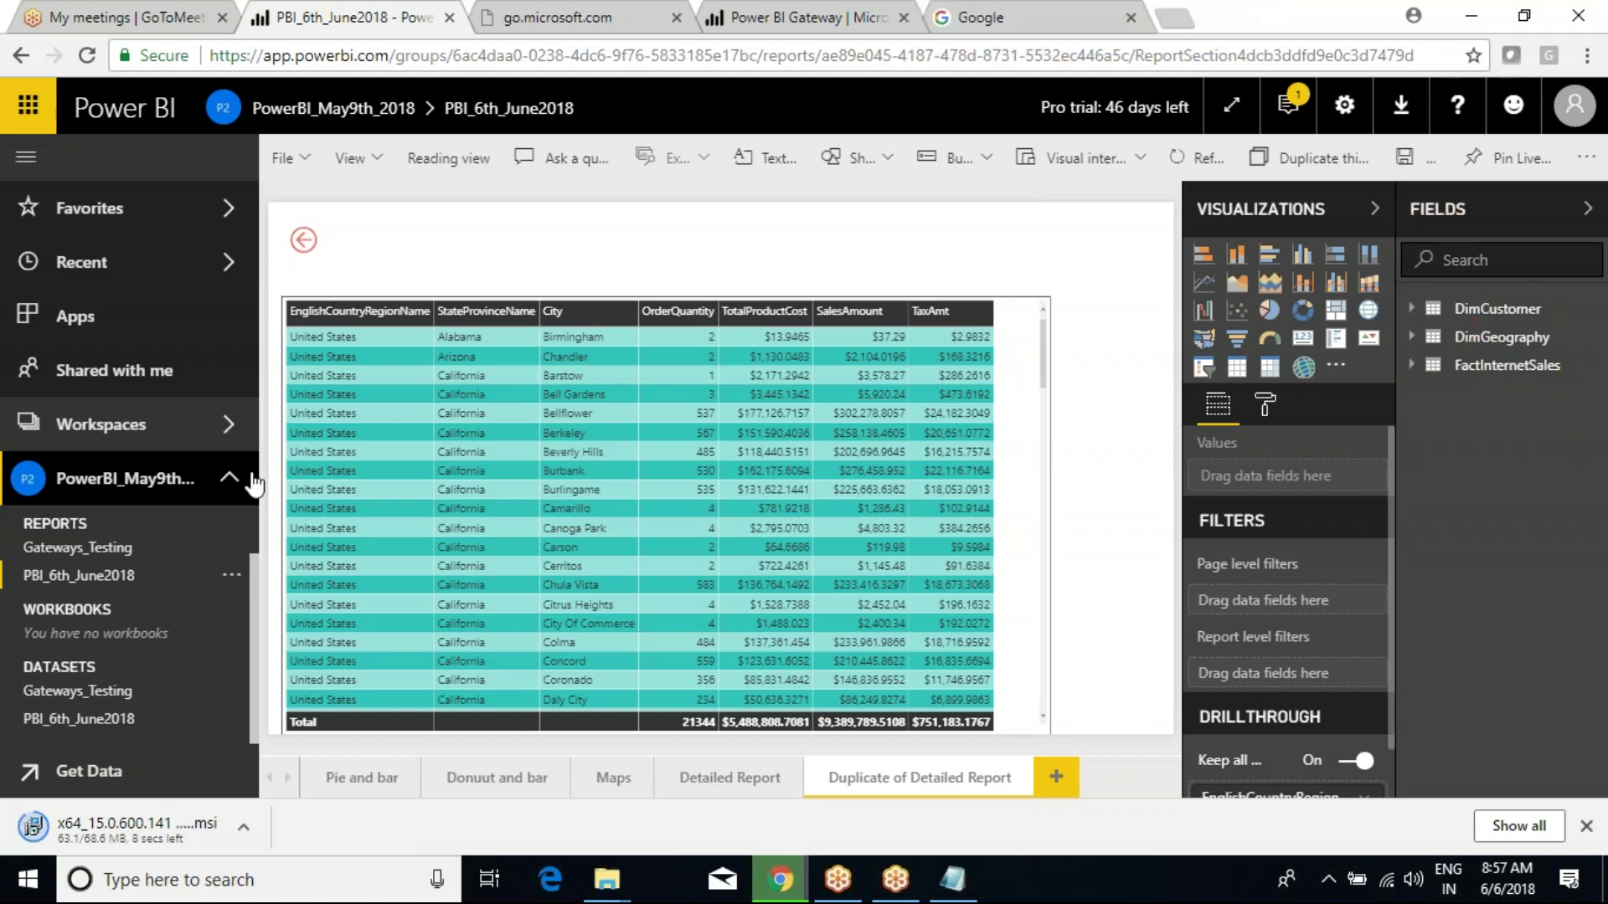
pyautogui.click(69, 720)
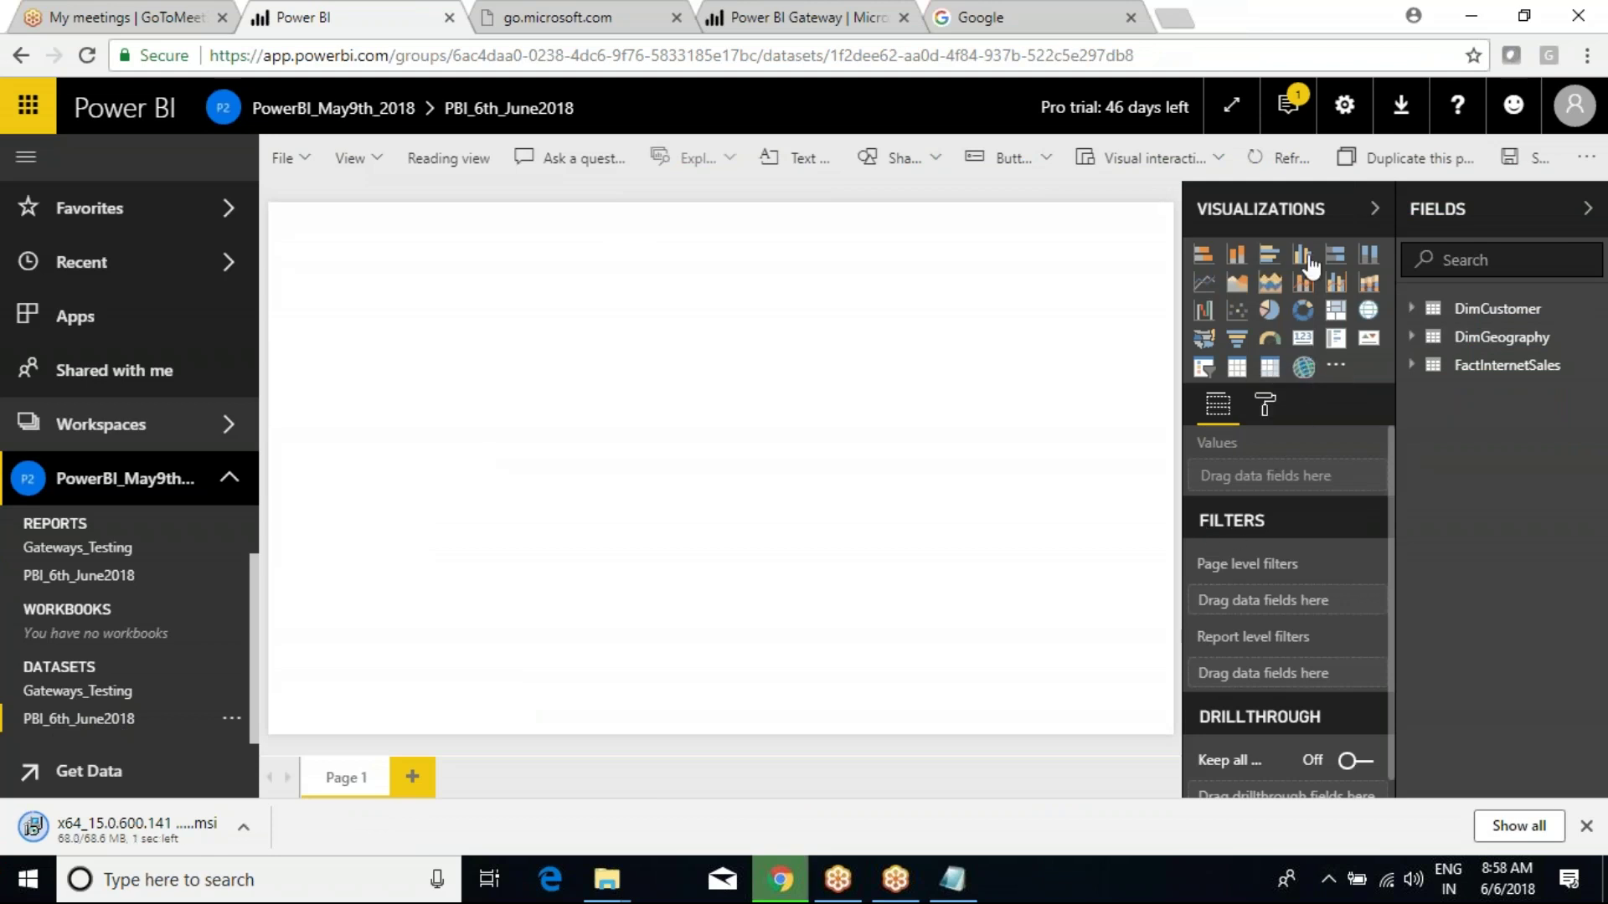
# Add a bar chart of OrderQuantity by EnglishCountryRegionName, enlarged and centred on the page.
pyautogui.click(1269, 254)
pyautogui.moveTo(467, 430); pyautogui.dragTo(901, 564)
pyautogui.moveTo(768, 358); pyautogui.dragTo(879, 366)
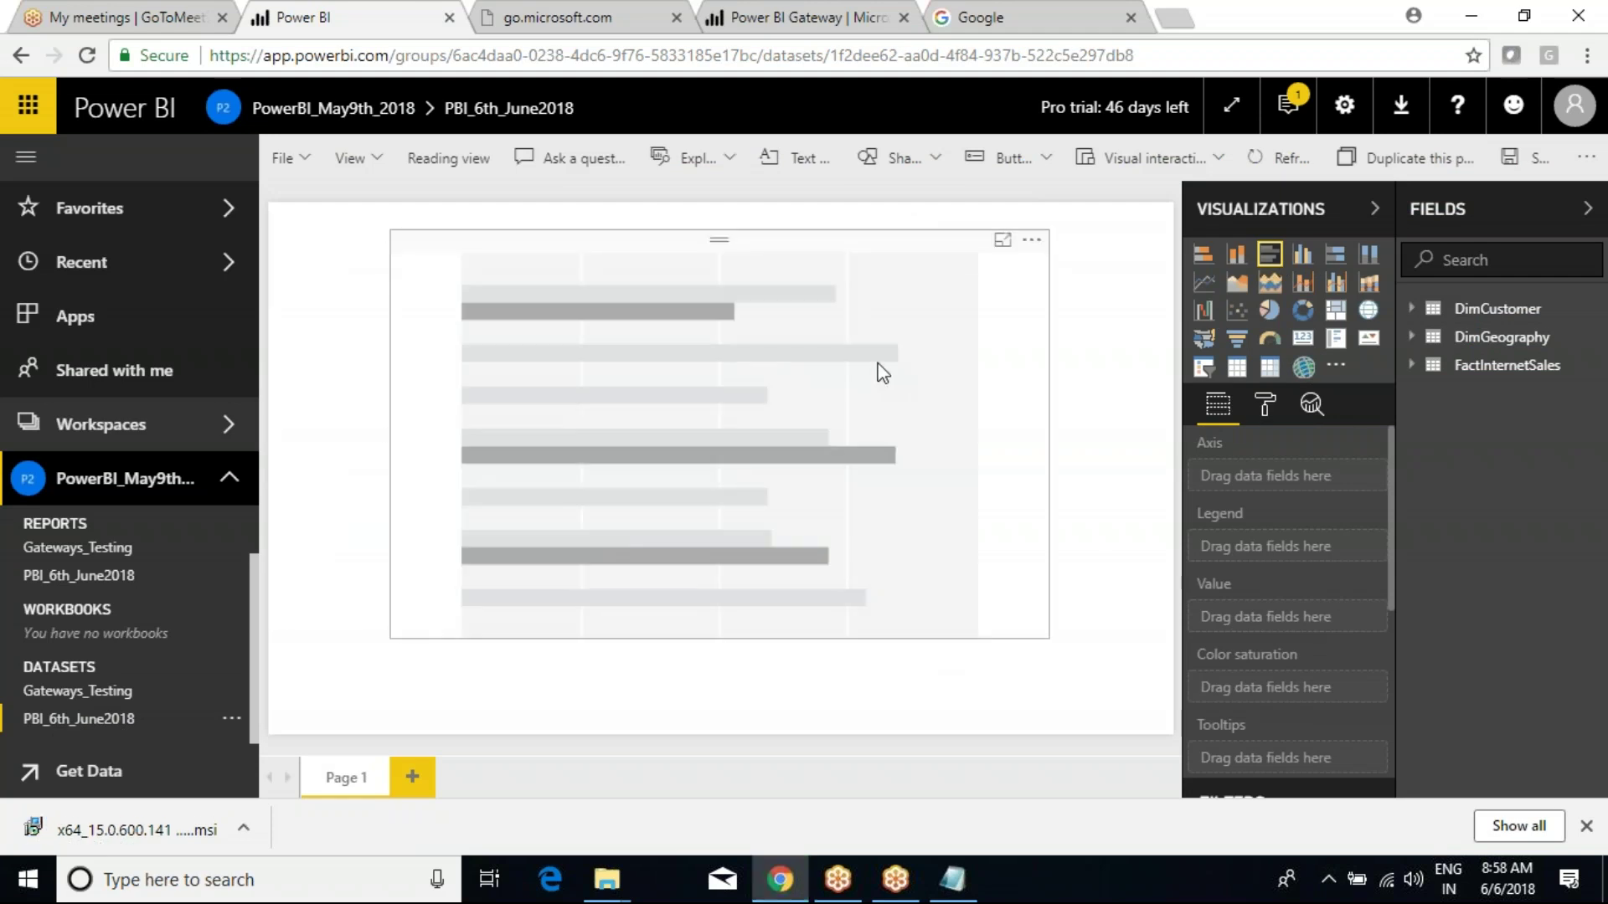
pyautogui.click(1432, 365)
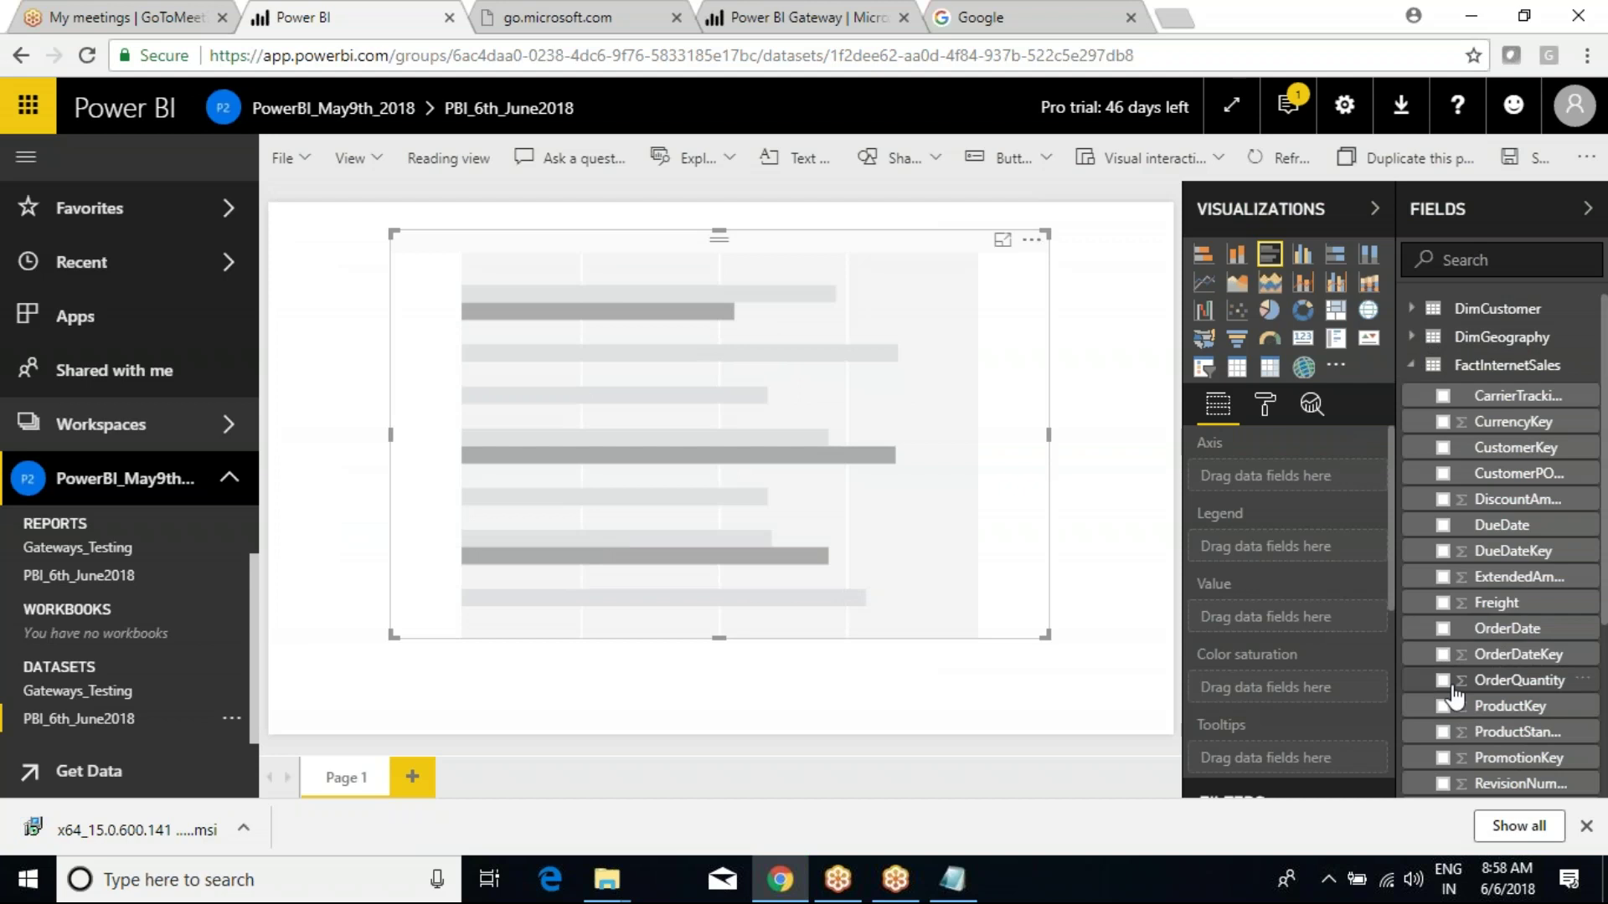
pyautogui.click(1443, 680)
pyautogui.click(1412, 365)
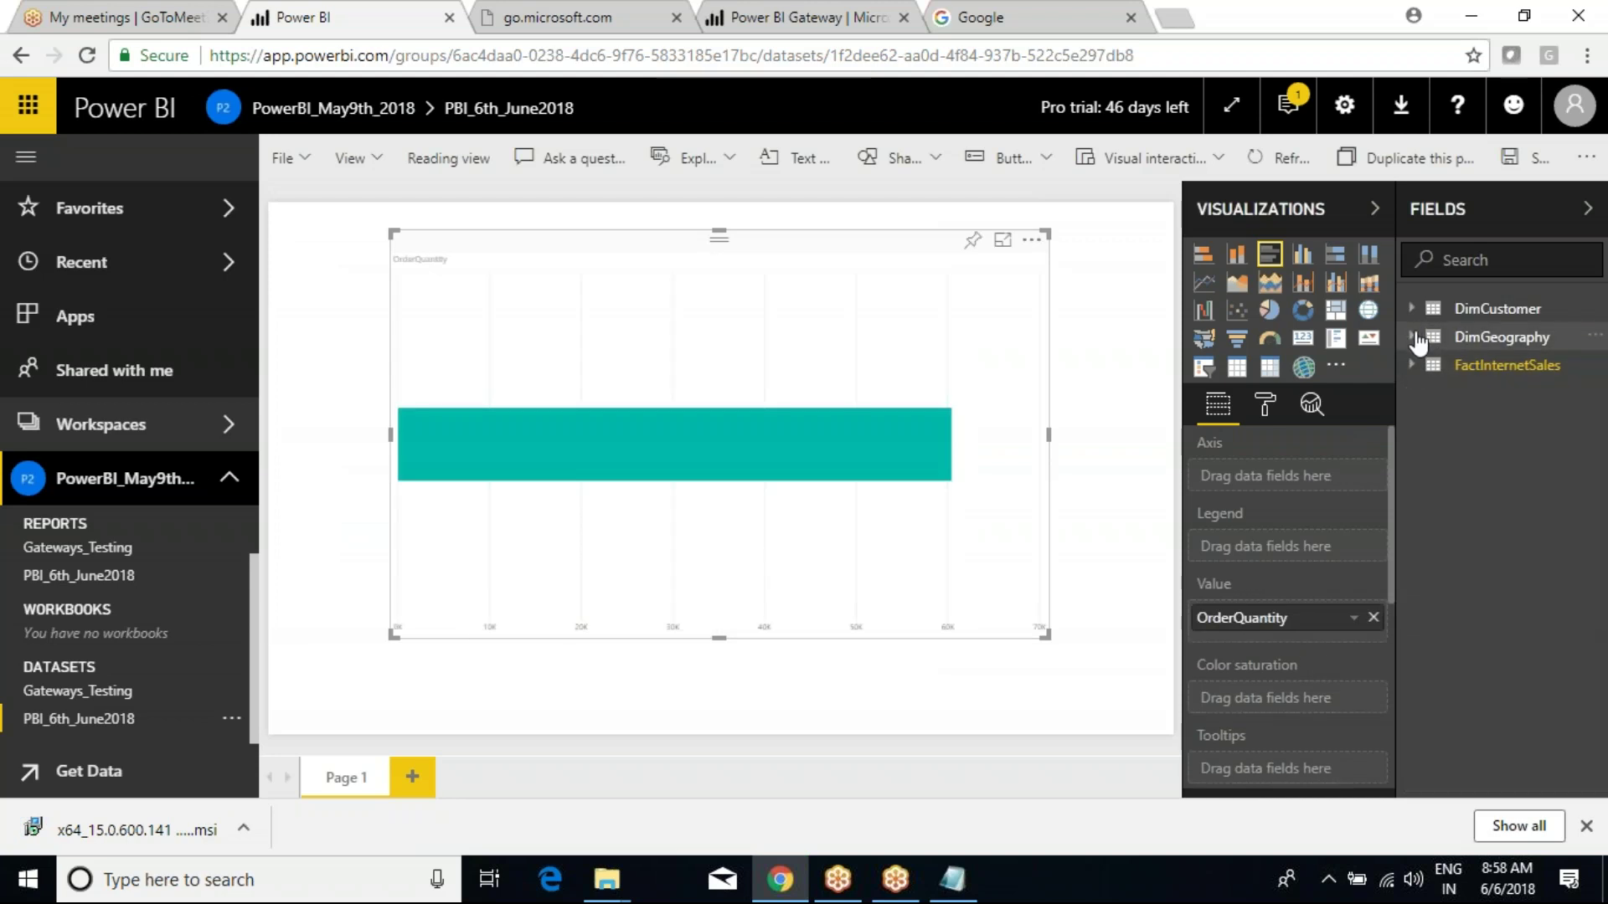
pyautogui.click(1414, 338)
pyautogui.click(1442, 419)
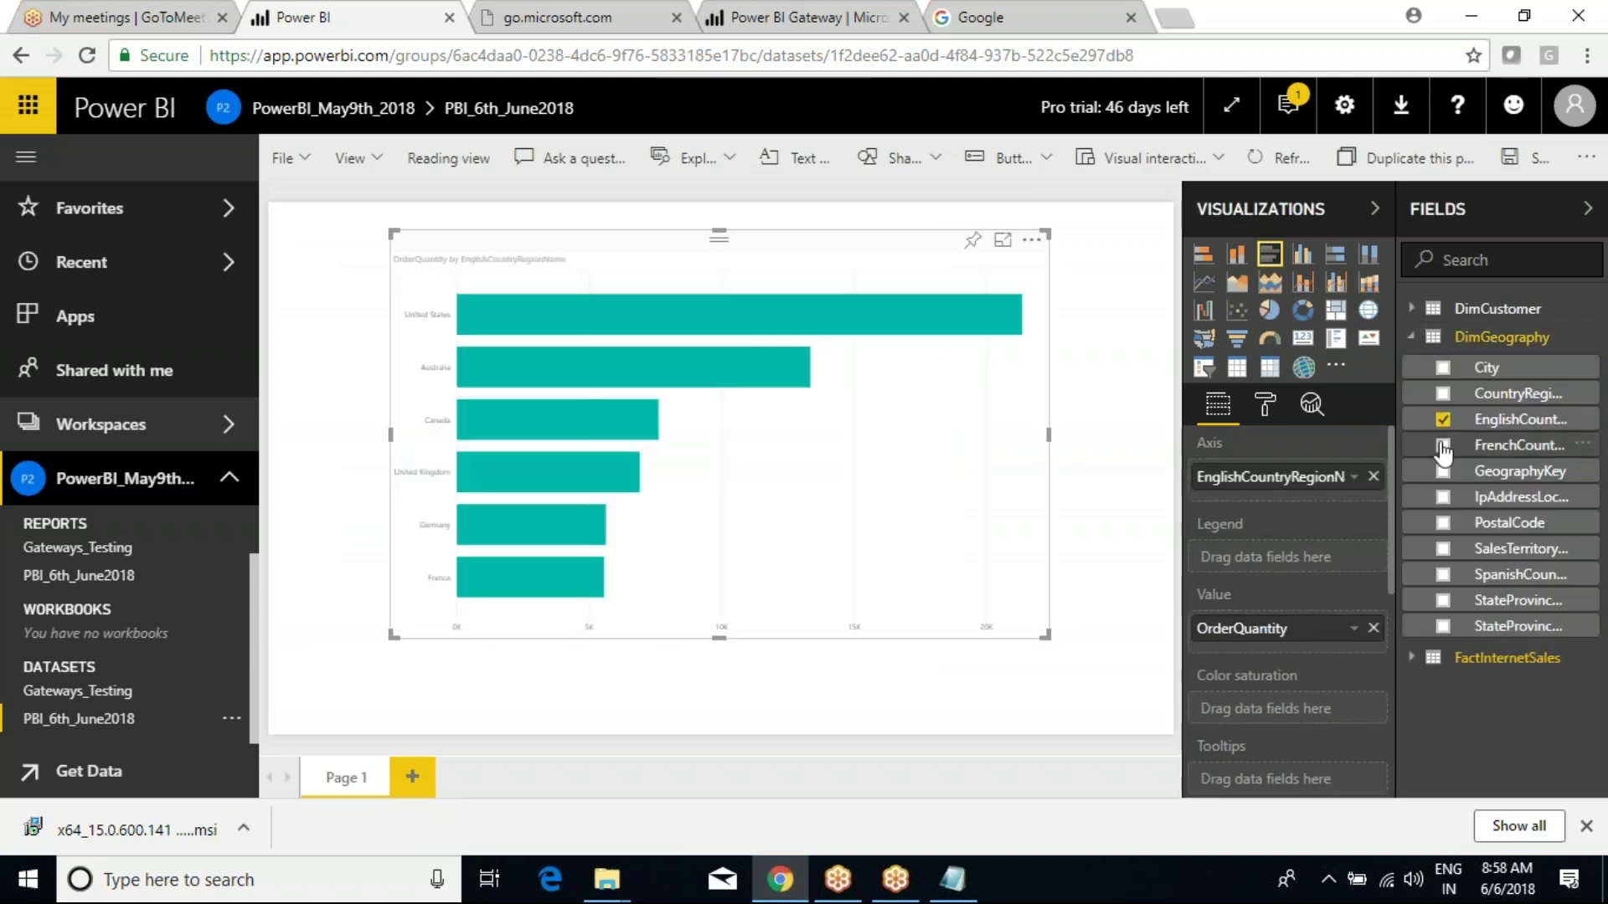
# Set the chart's X-axis label text size to 20.
pyautogui.click(1265, 406)
pyautogui.click(1206, 579)
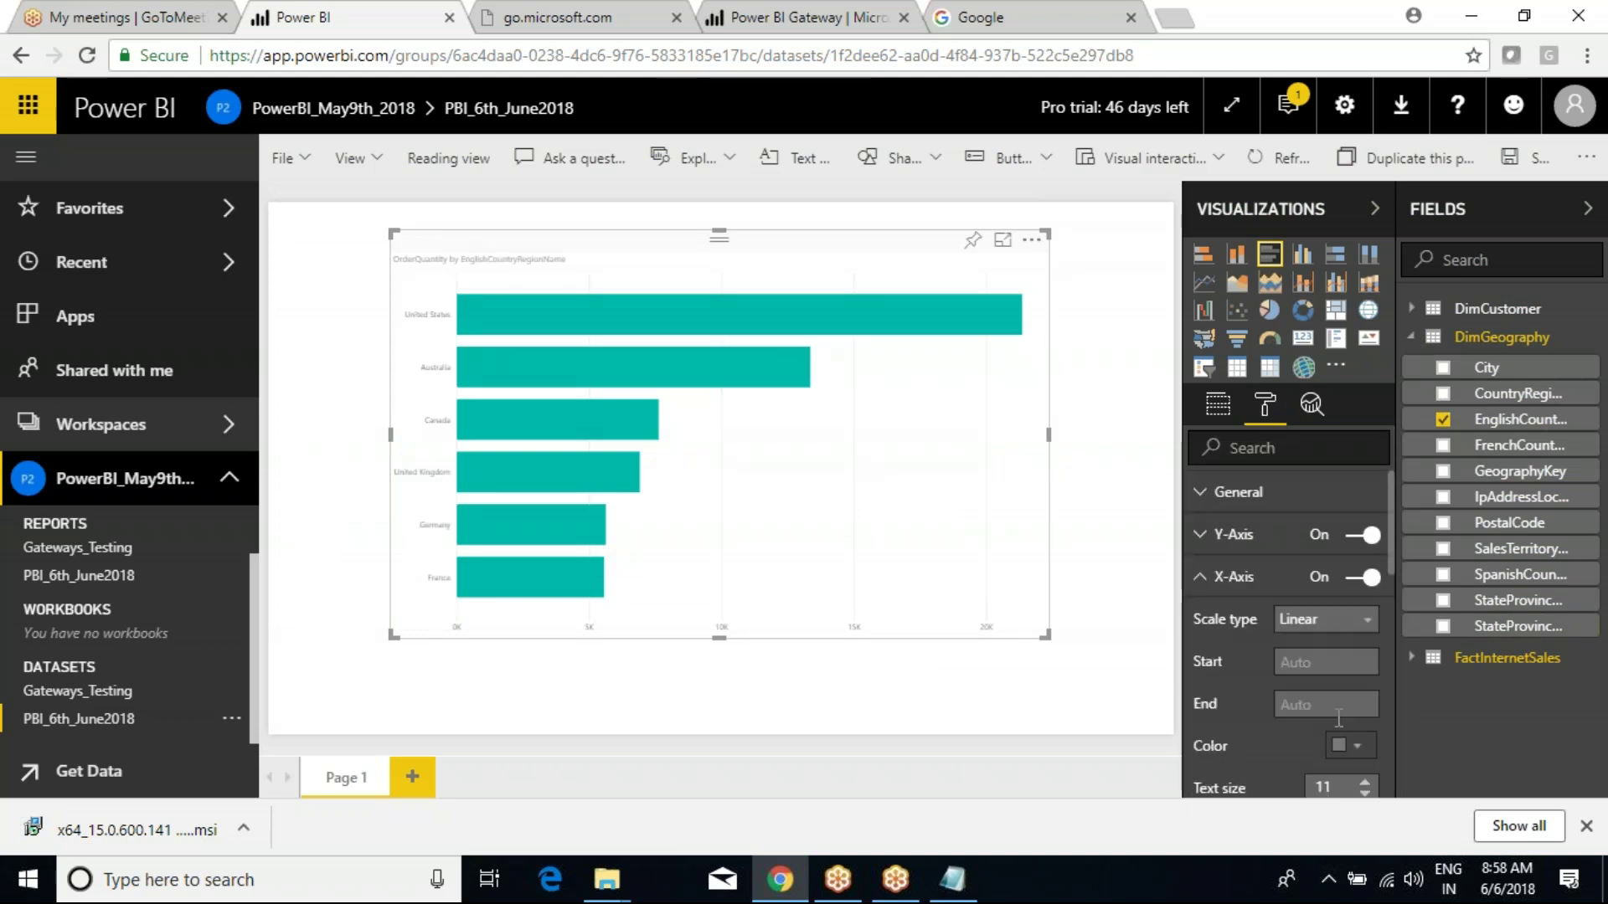
pyautogui.scroll(-3, 1363, 682)
pyautogui.tripleClick(1366, 667)
pyautogui.tripleClick(1366, 668)
pyautogui.tripleClick(1366, 668)
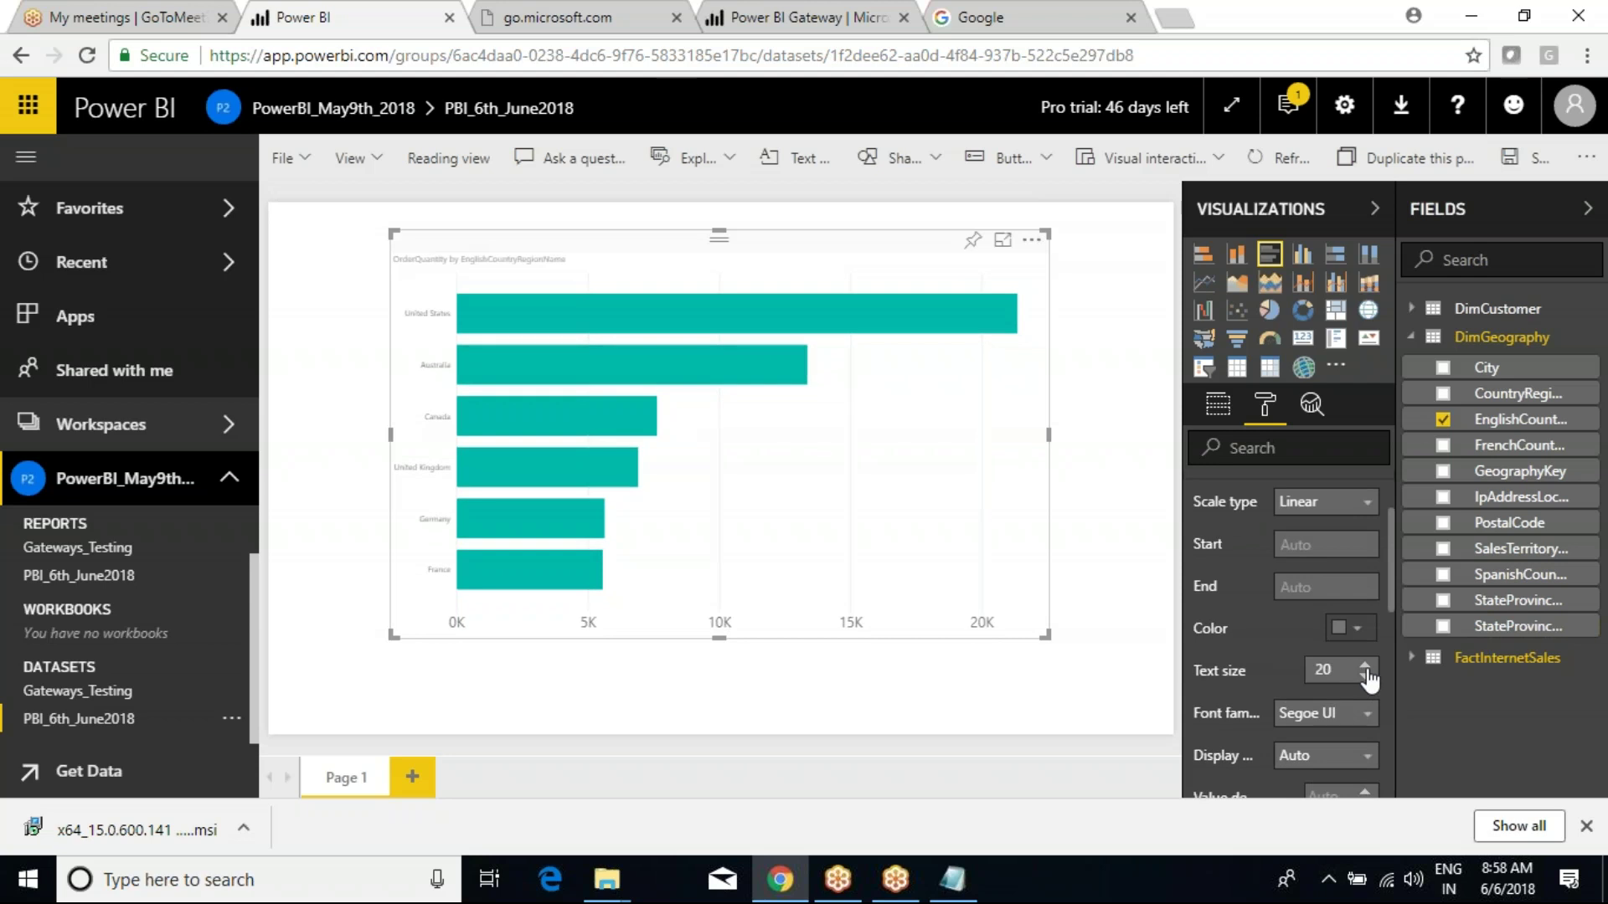
pyautogui.scroll(3, 1234, 672)
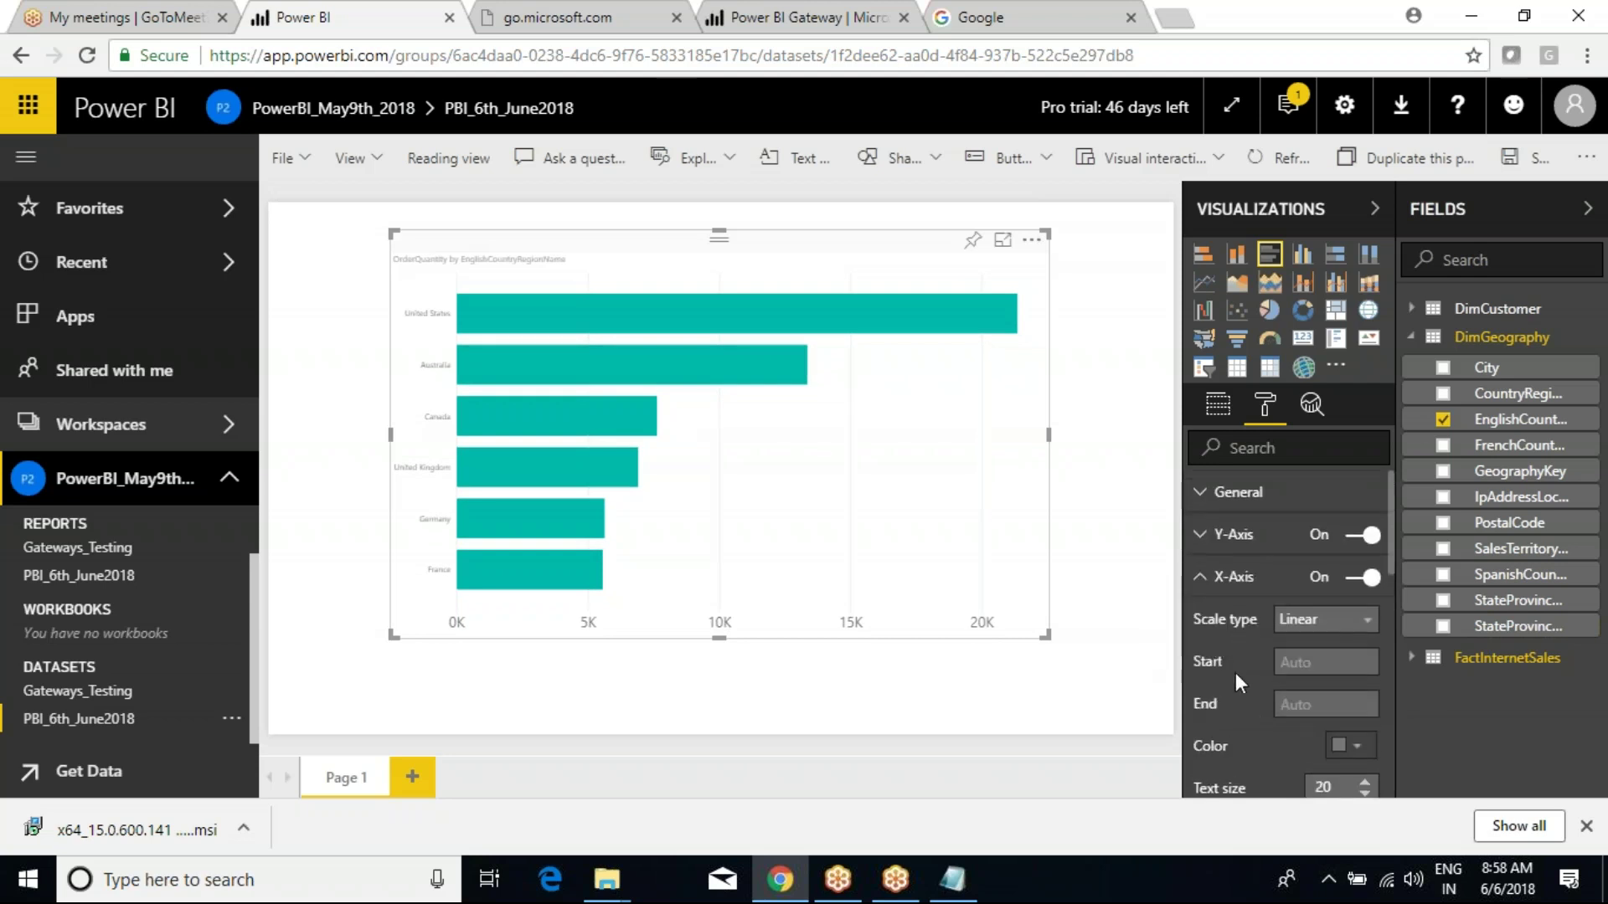
pyautogui.click(1203, 577)
# Set the Y-axis labels to text size 18 in black.
pyautogui.click(1206, 543)
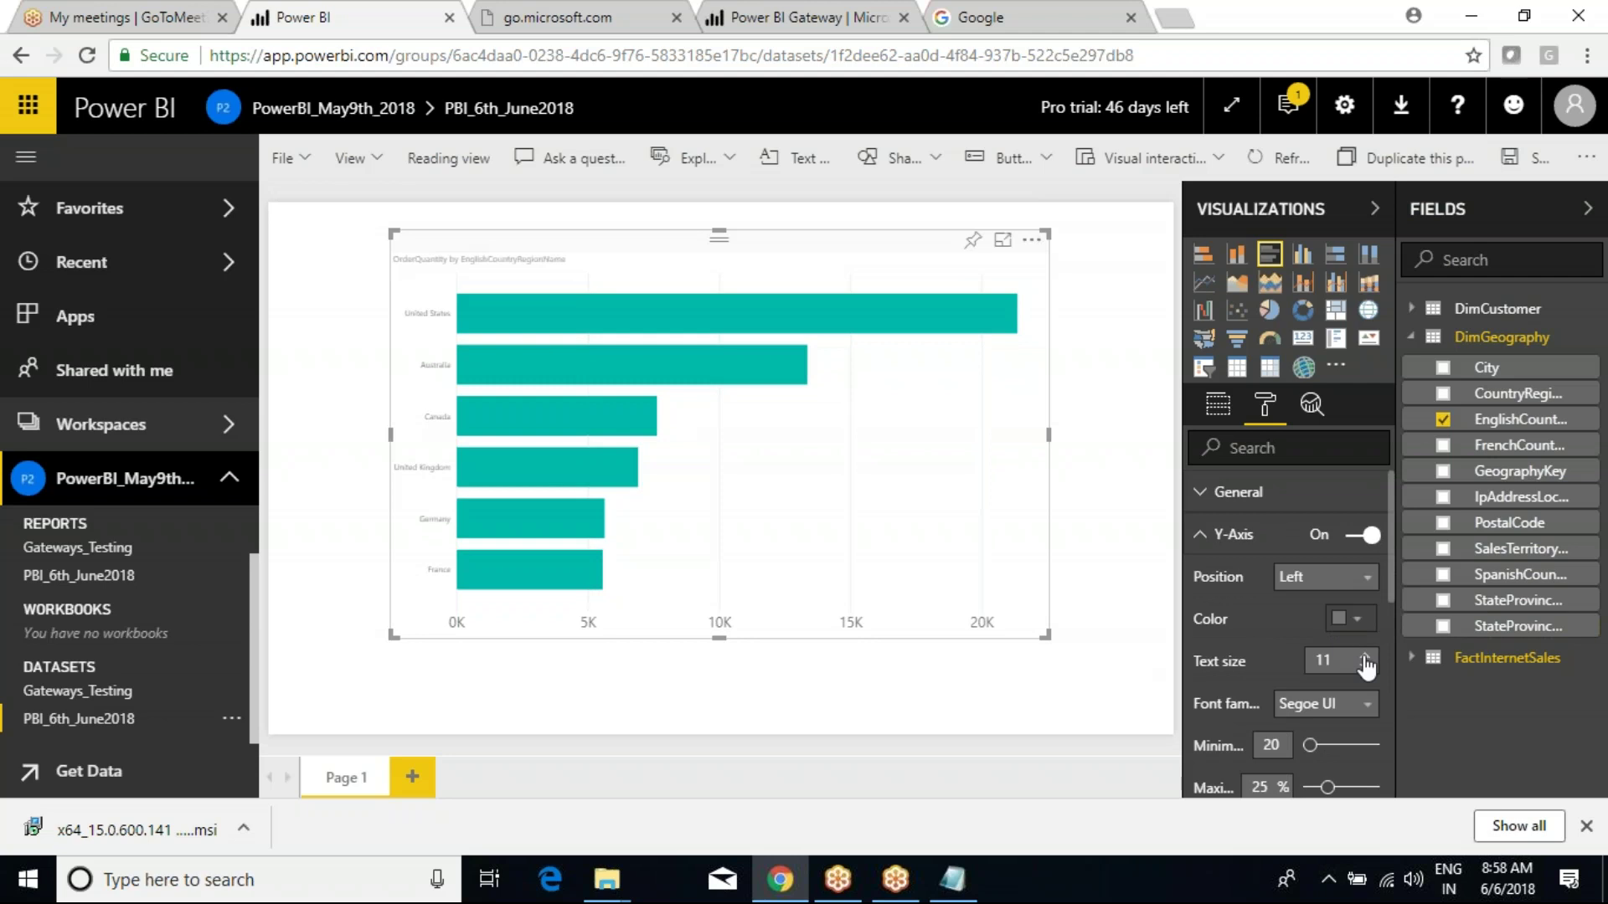
pyautogui.tripleClick(1360, 658)
pyautogui.doubleClick(1360, 658)
pyautogui.doubleClick(1360, 658)
pyautogui.click(1358, 619)
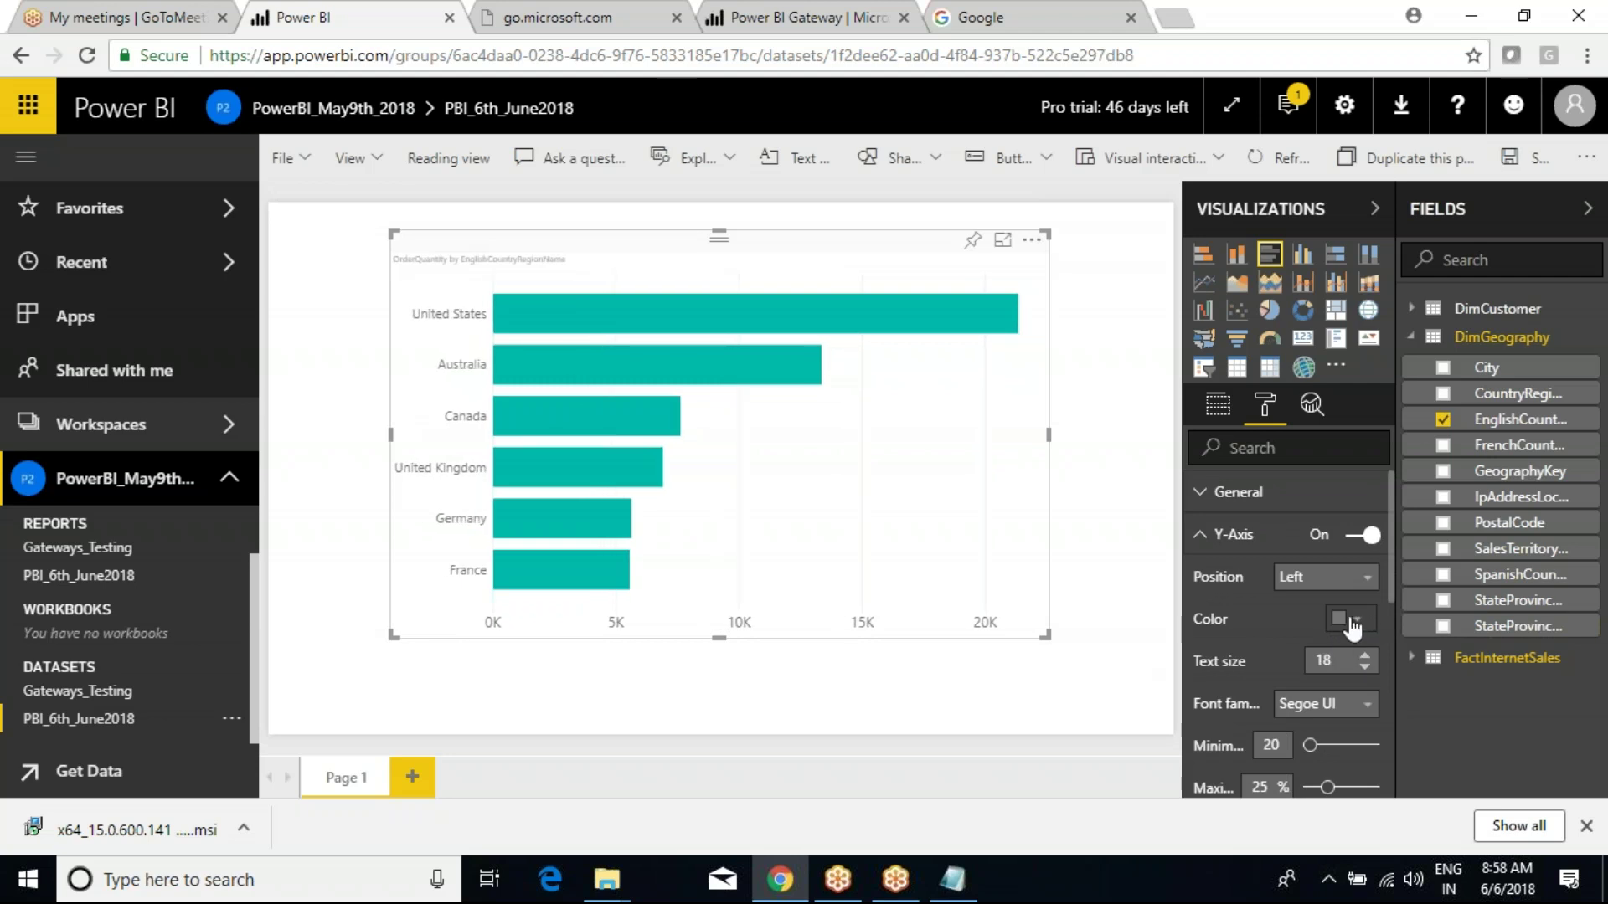
pyautogui.click(1209, 688)
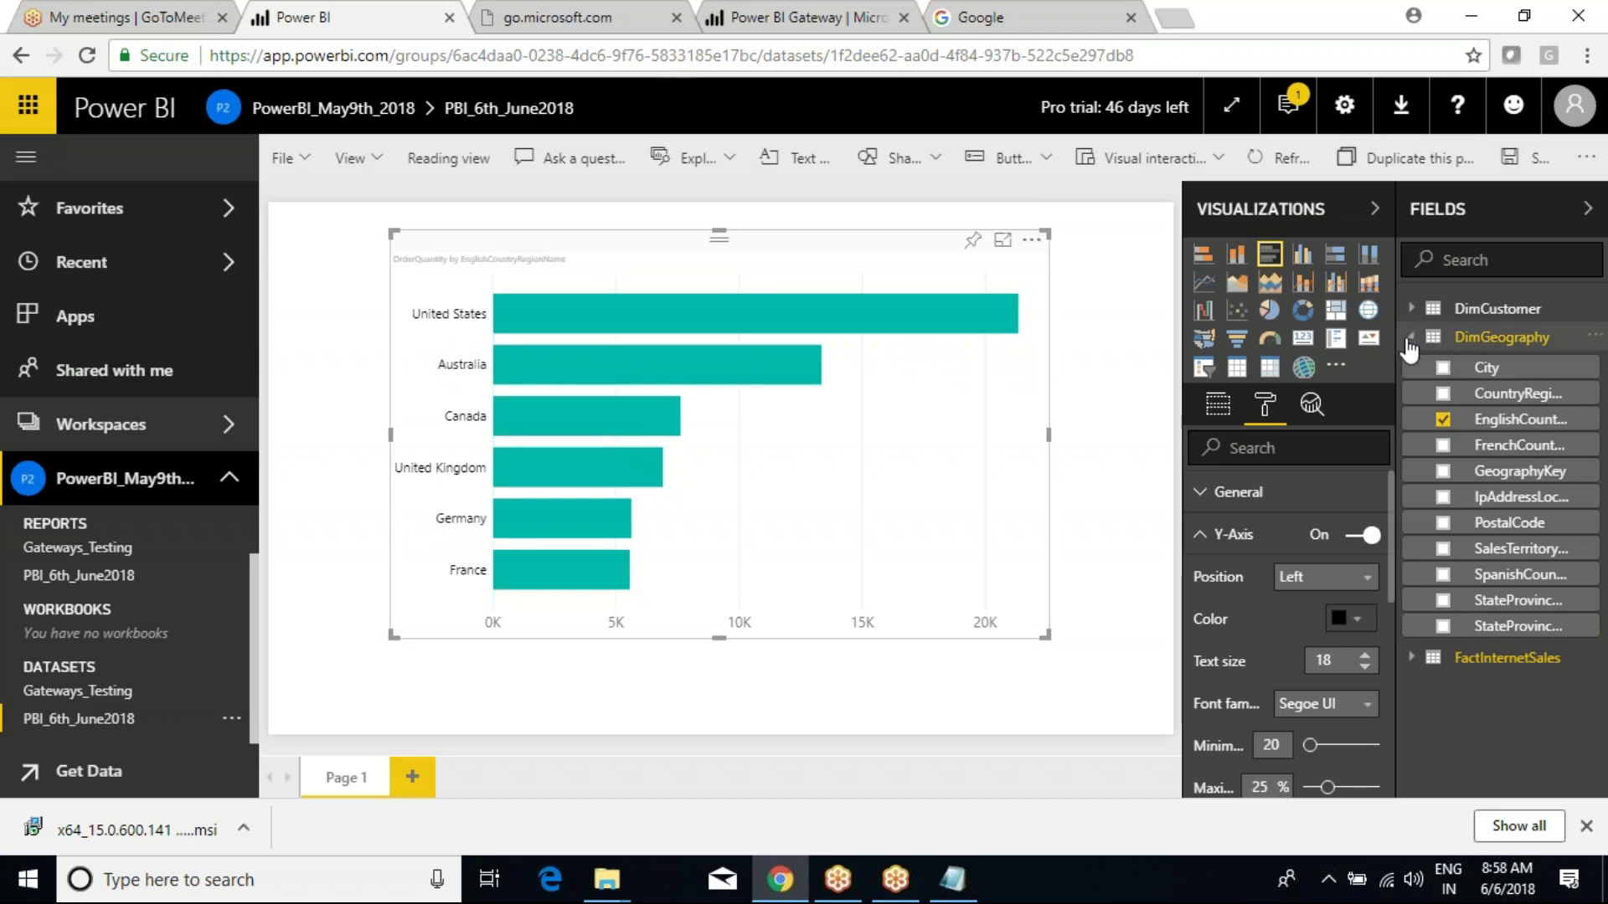
pyautogui.click(1437, 342)
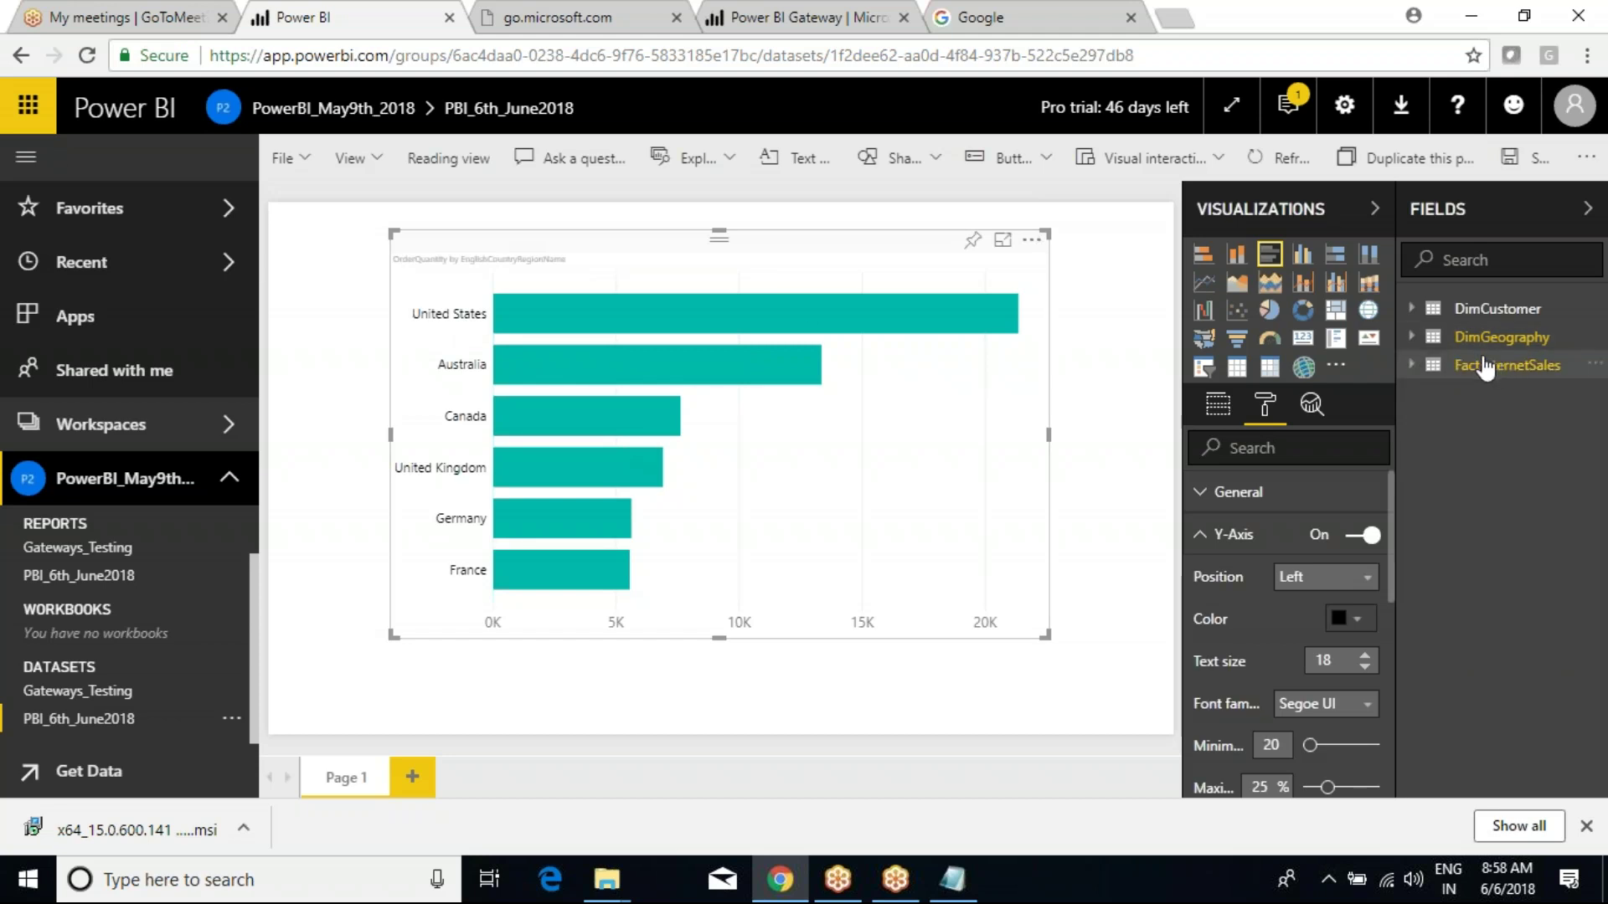
# Save the bar chart report as Test_NewReport when leaving for Get Data.
pyautogui.click(95, 770)
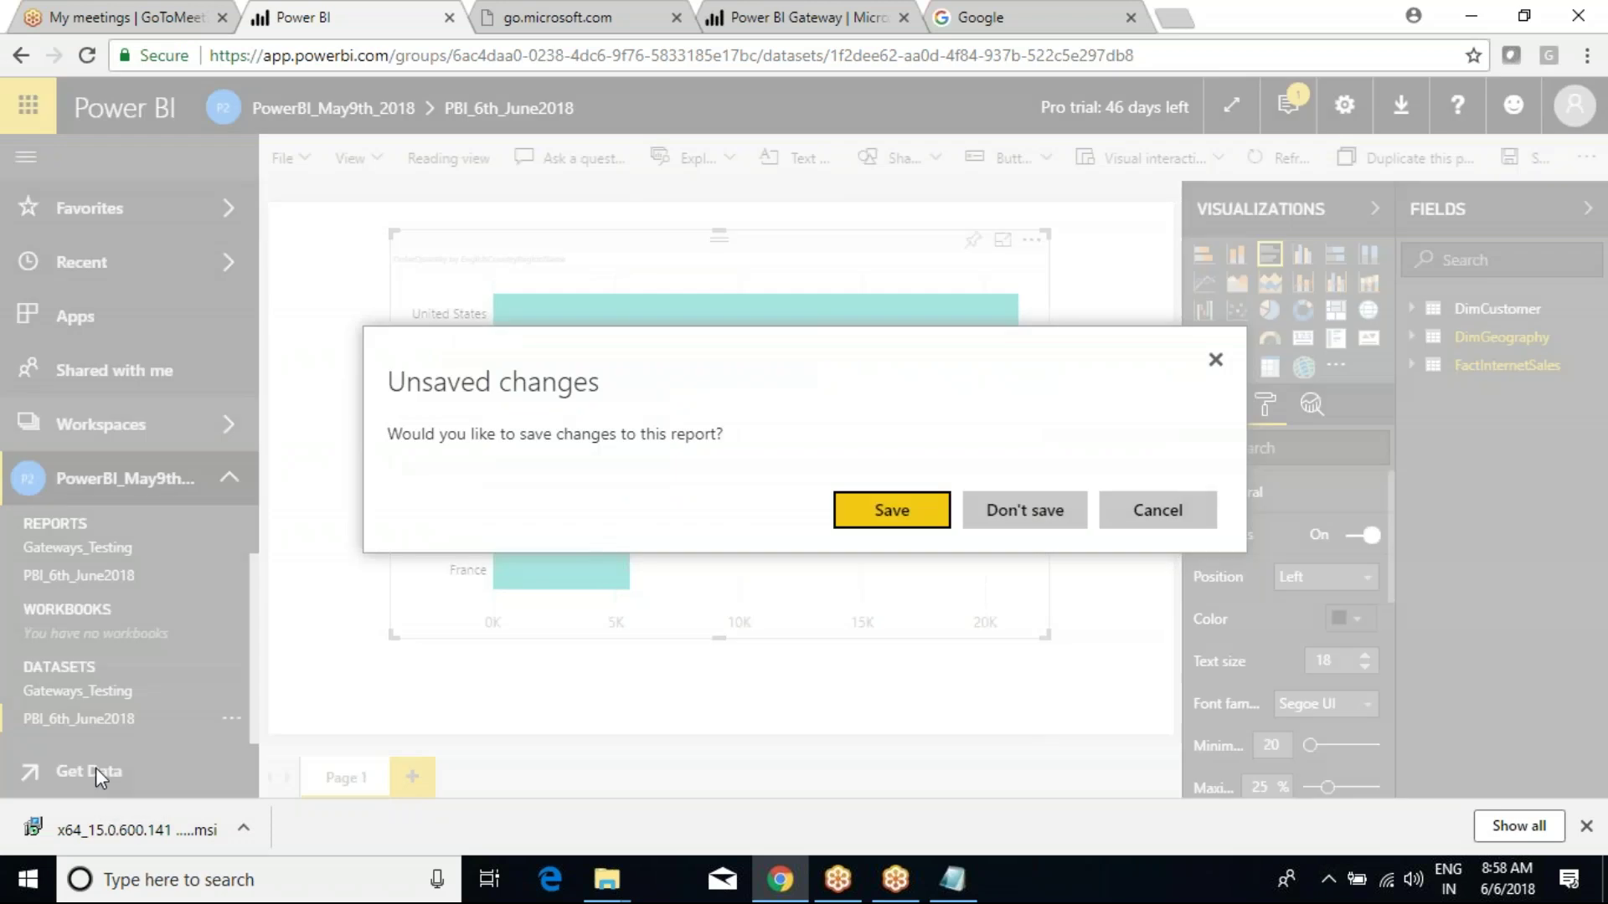
pyautogui.click(869, 524)
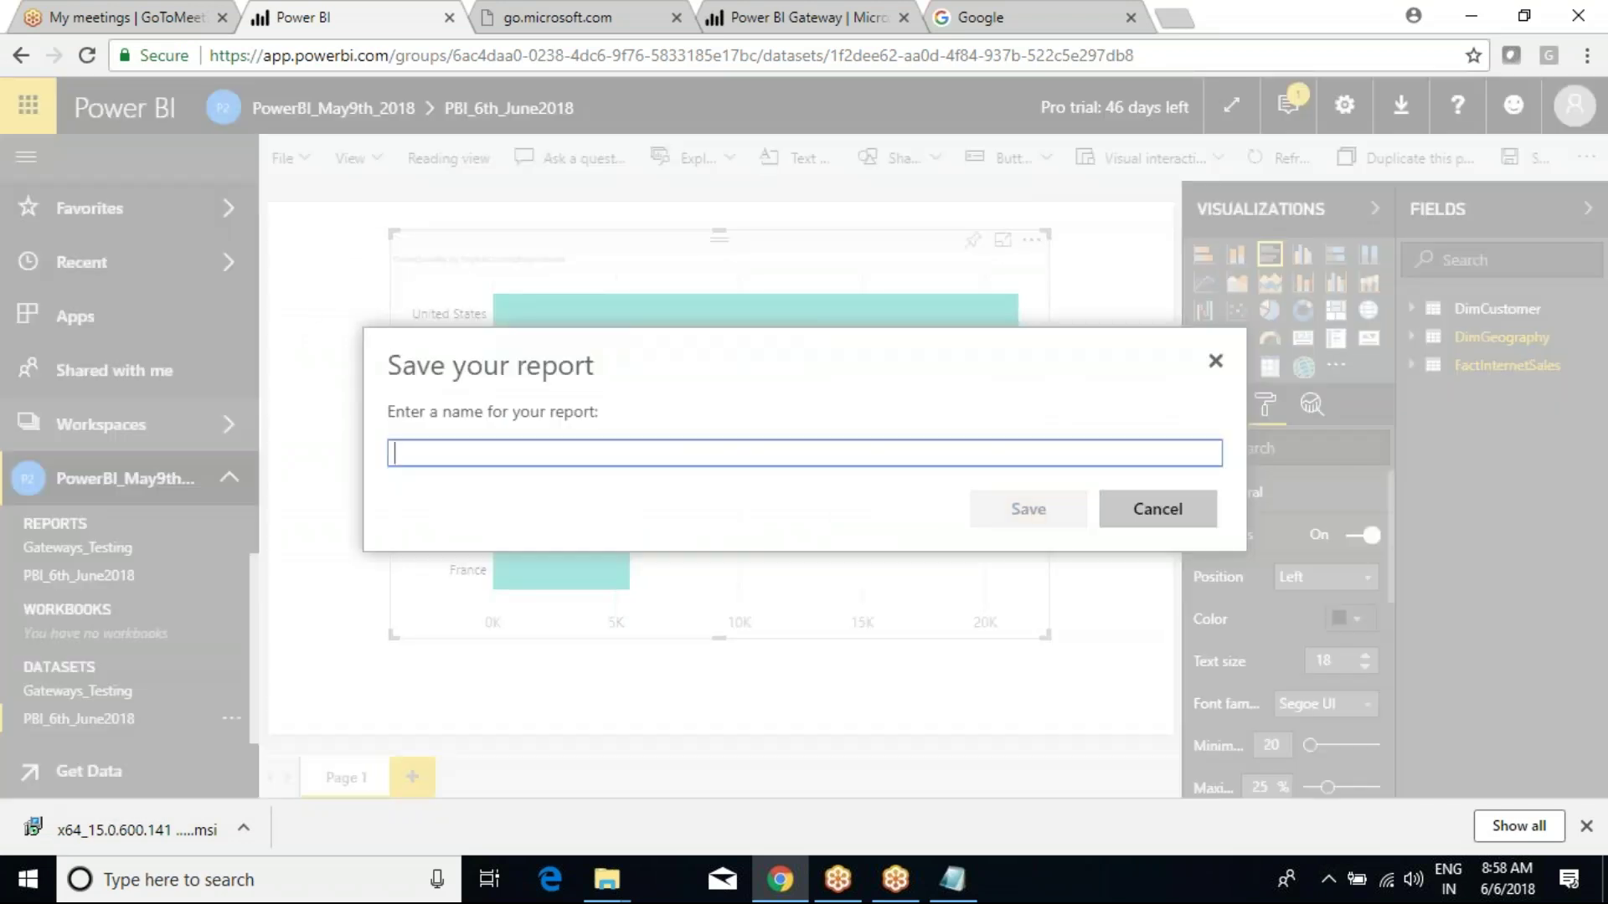
pyautogui.write('Test_NewReport')
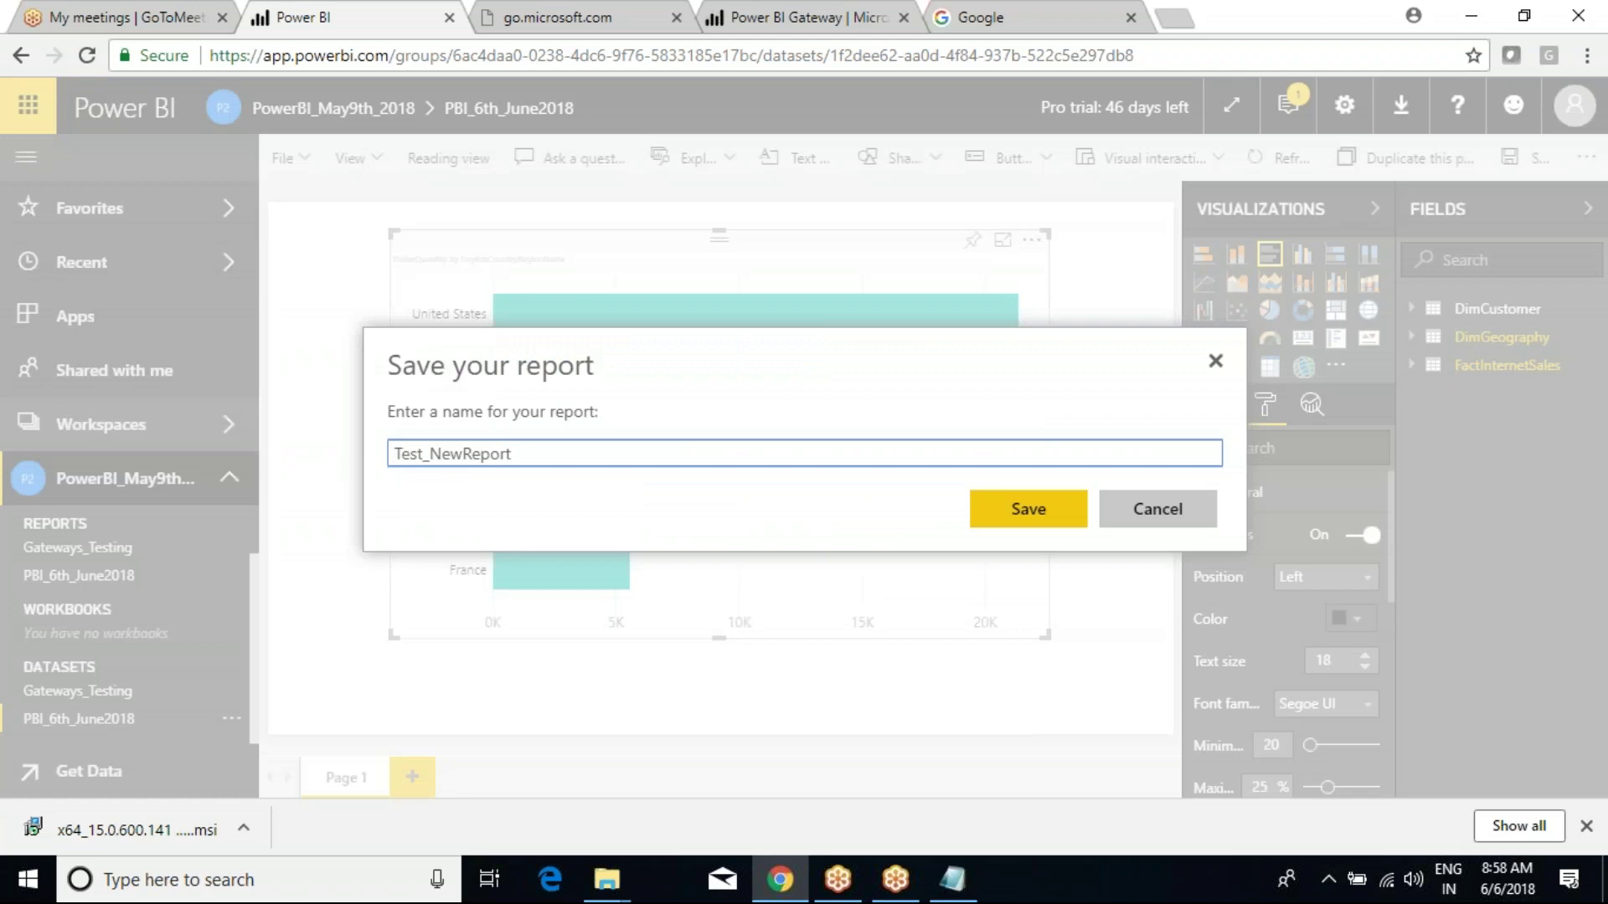
pyautogui.click(1028, 508)
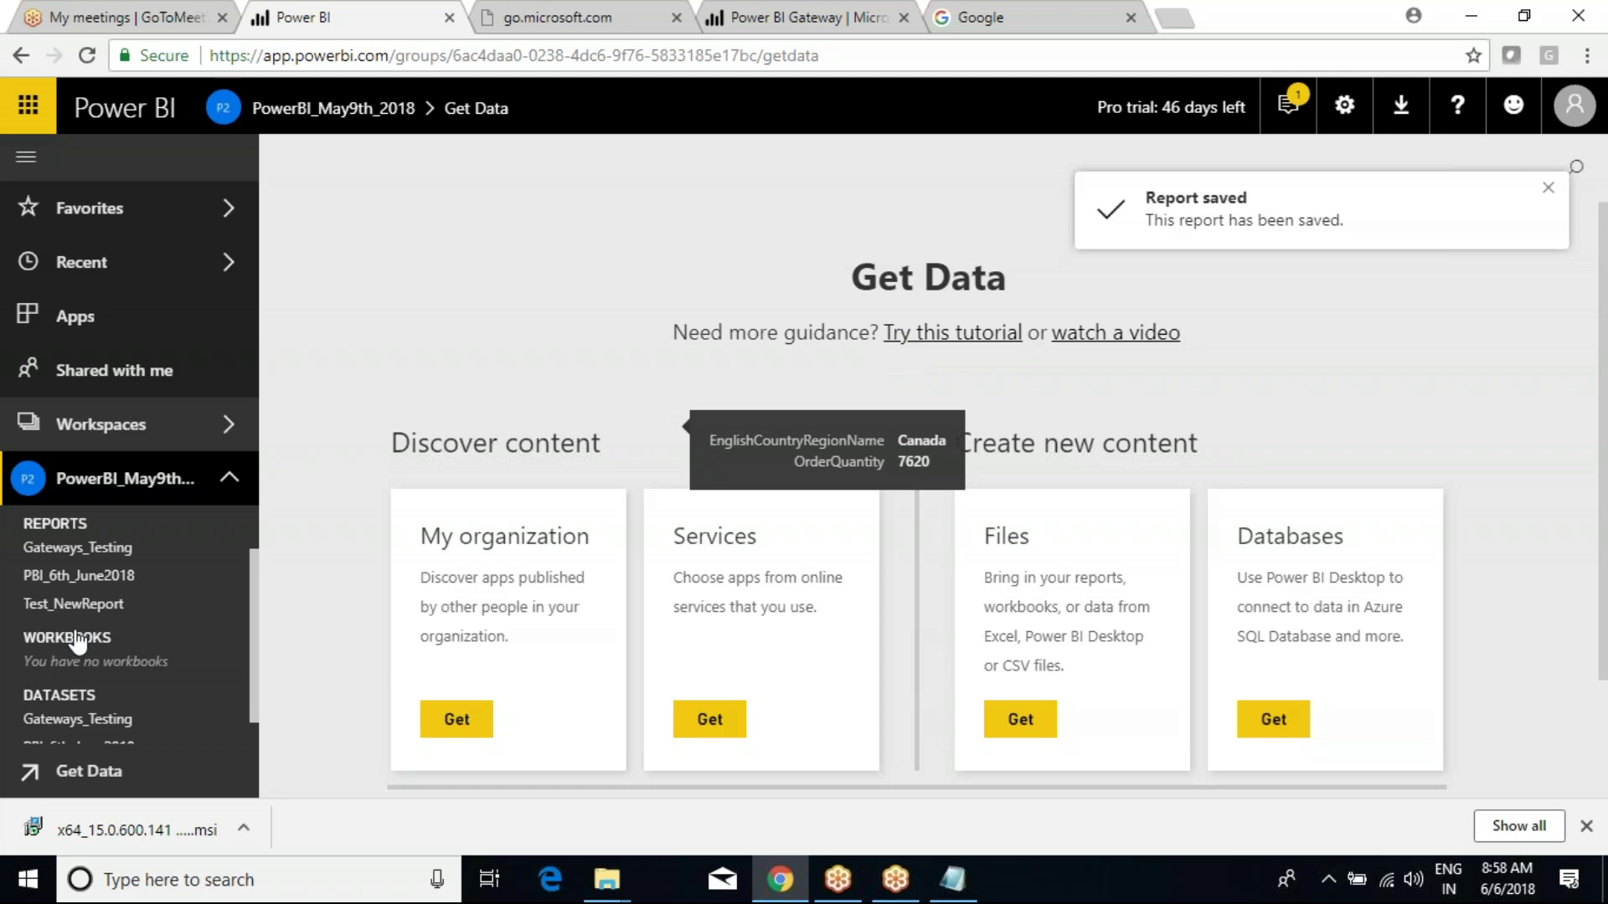
# Look through Test_NewReport, Gateways_Testing and PBI_6th_June2018, then go to Get Data.
pyautogui.click(65, 603)
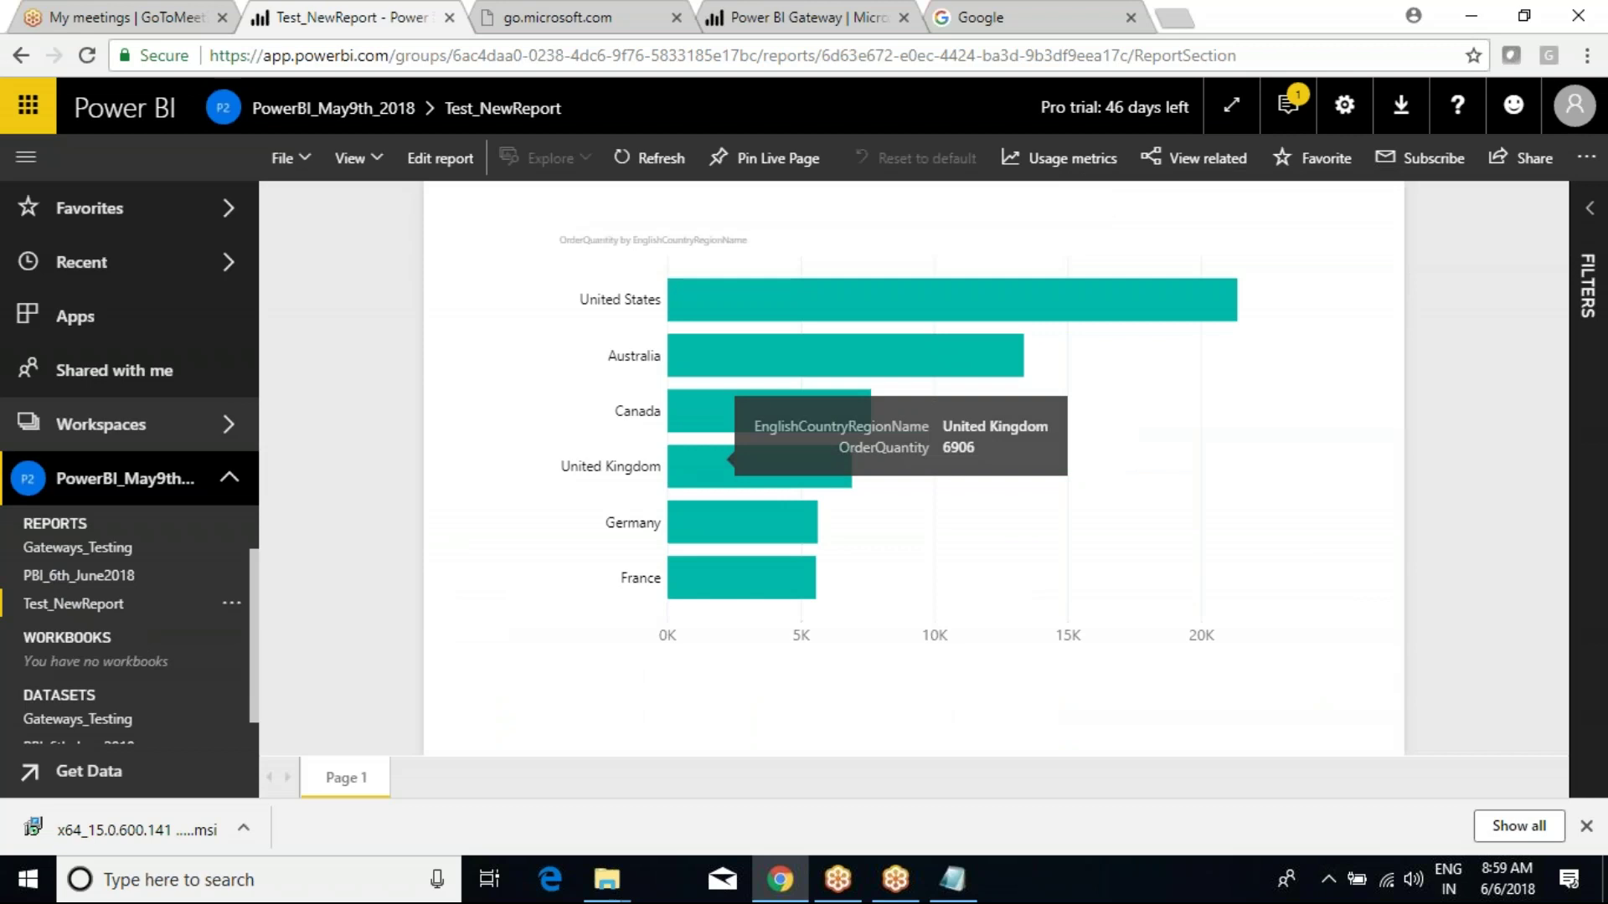
pyautogui.click(77, 548)
pyautogui.click(79, 575)
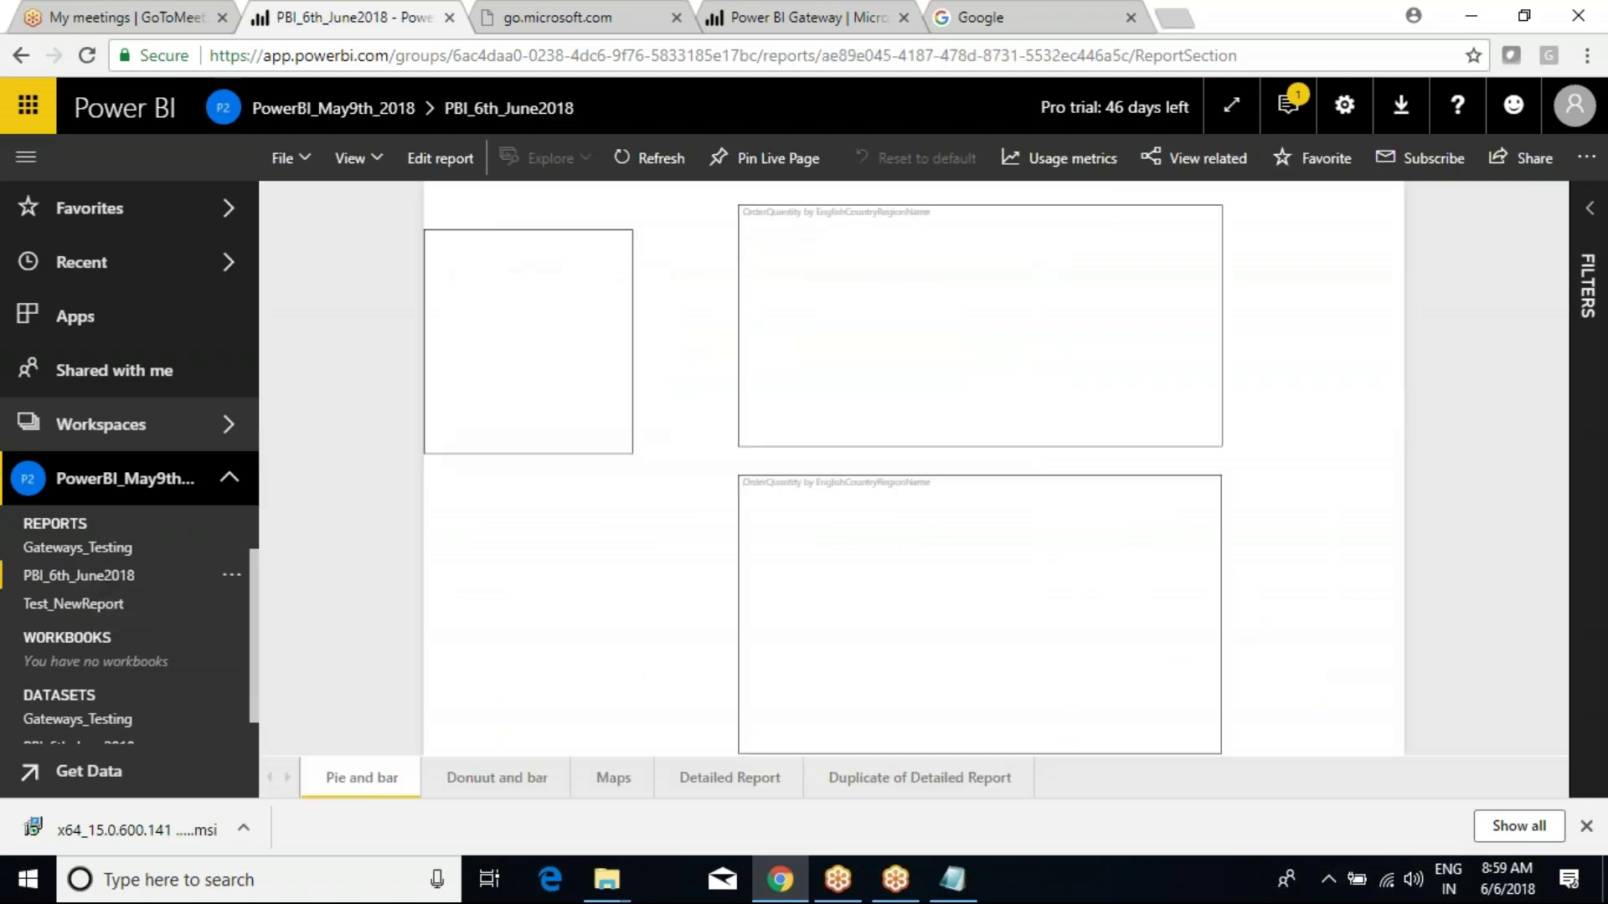
pyautogui.click(100, 607)
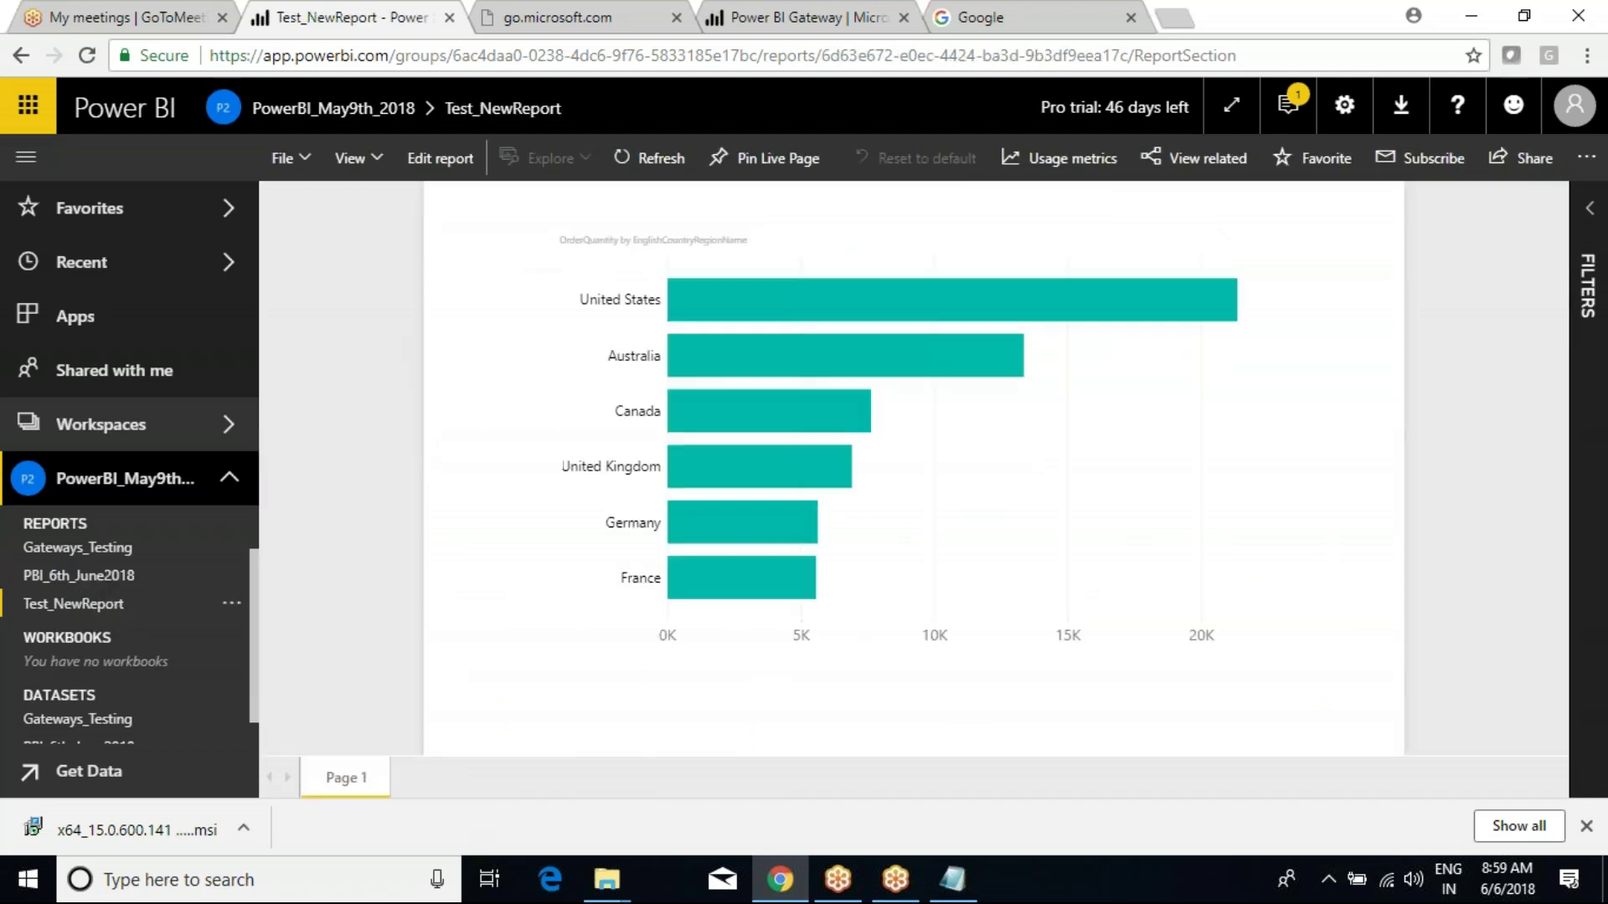
pyautogui.scroll(-1, 227, 649)
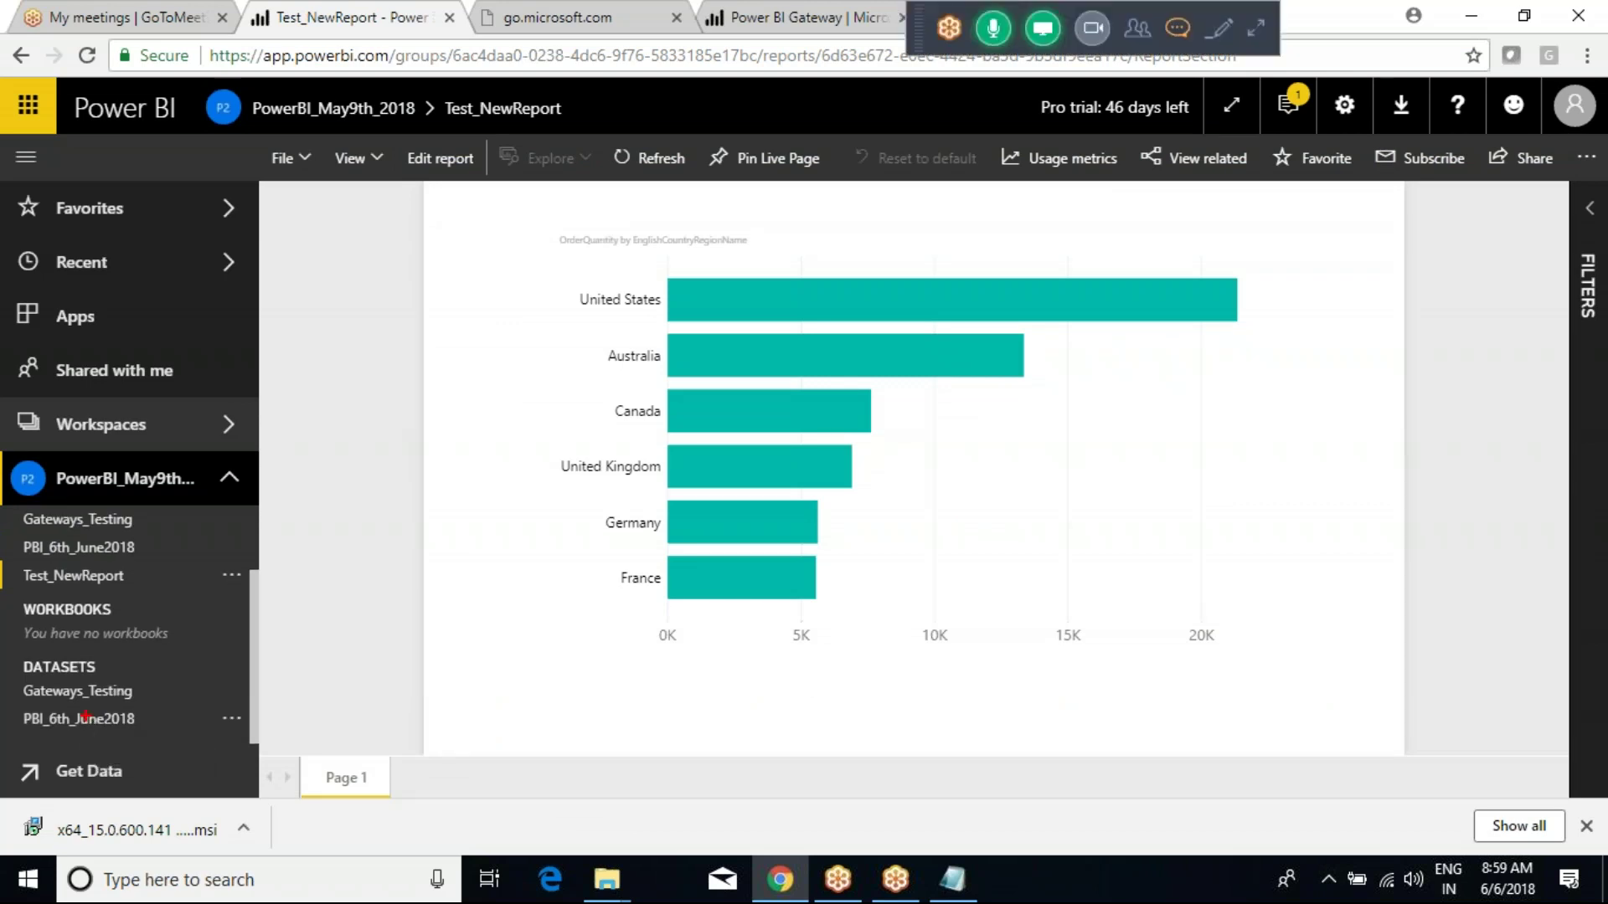
pyautogui.moveTo(3, 659); pyautogui.dragTo(209, 737)
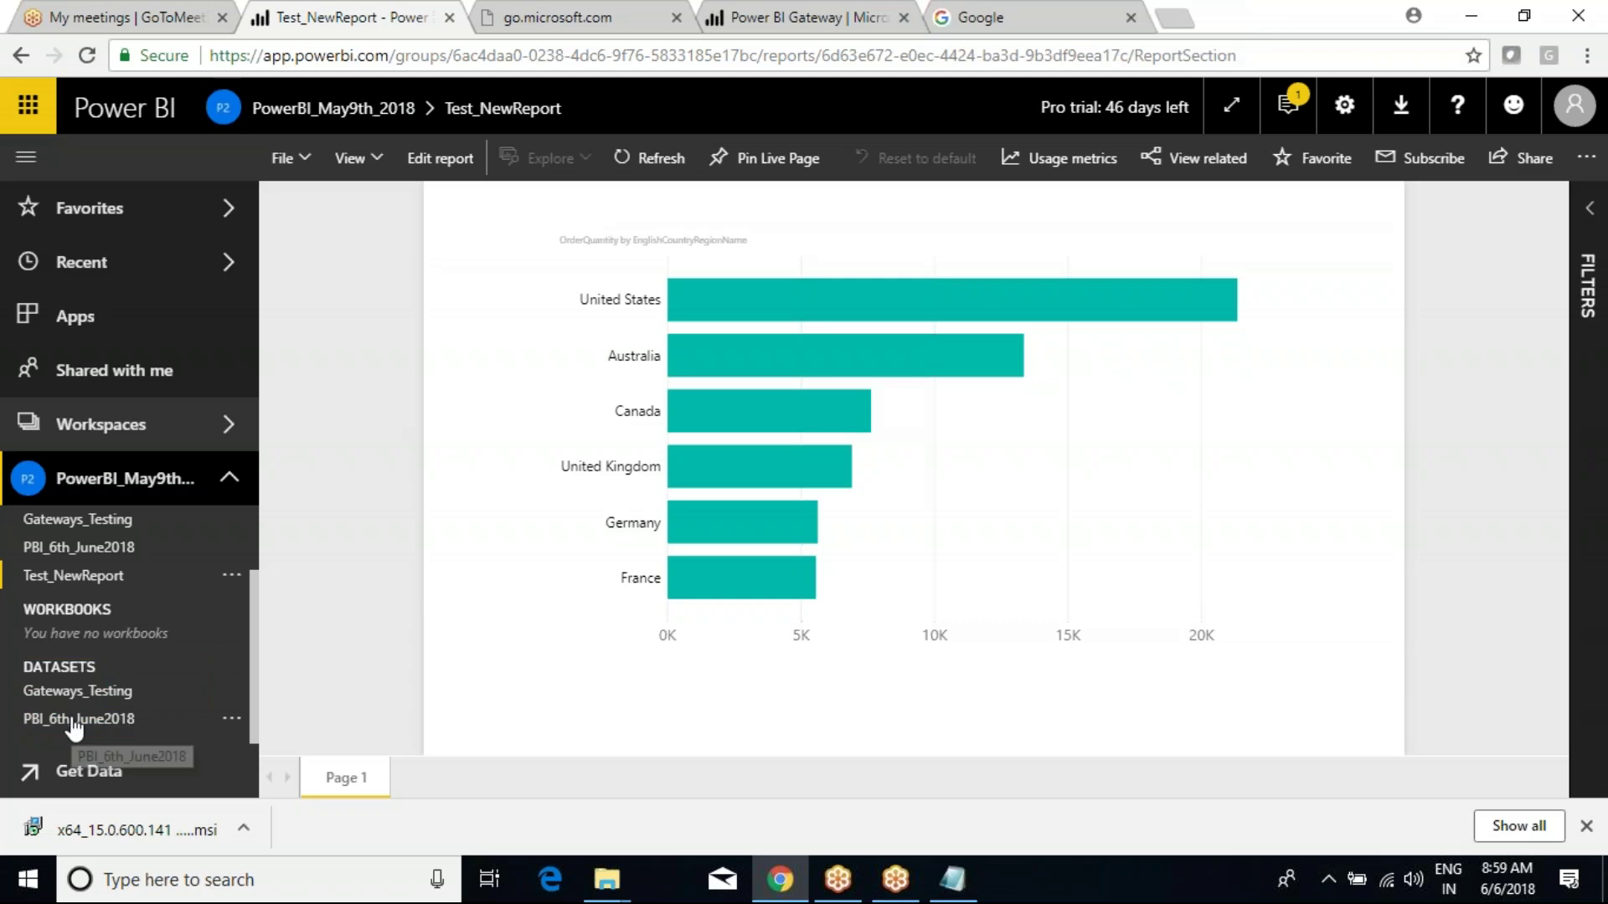
pyautogui.click(87, 783)
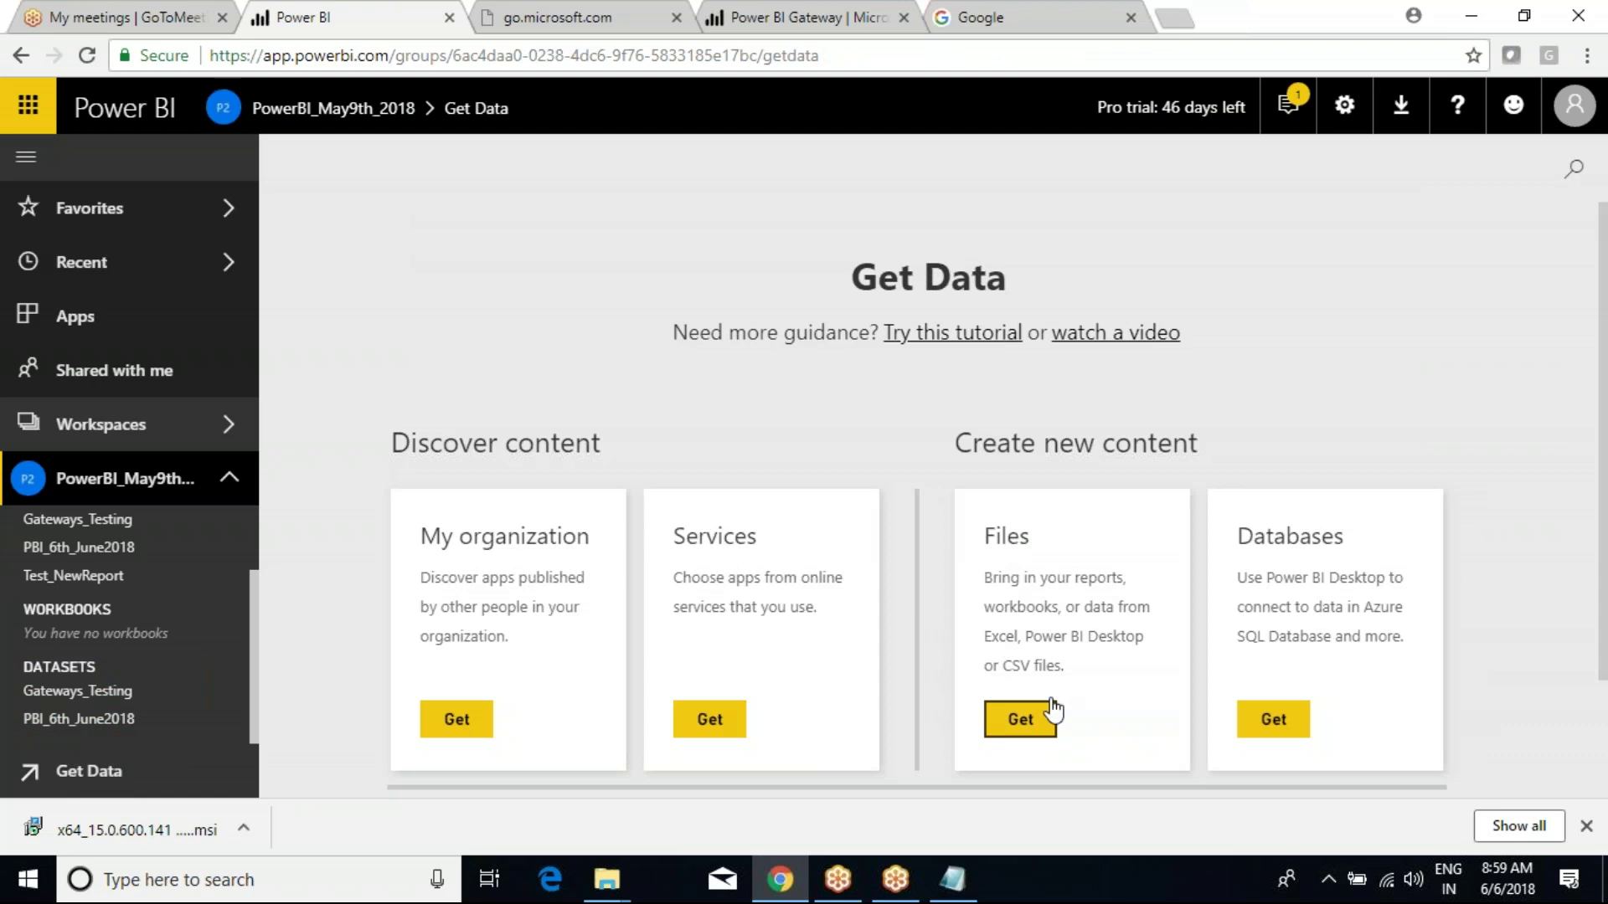
# Browse database sources, then try Files > Local File and cancel the file picker.
pyautogui.click(1294, 727)
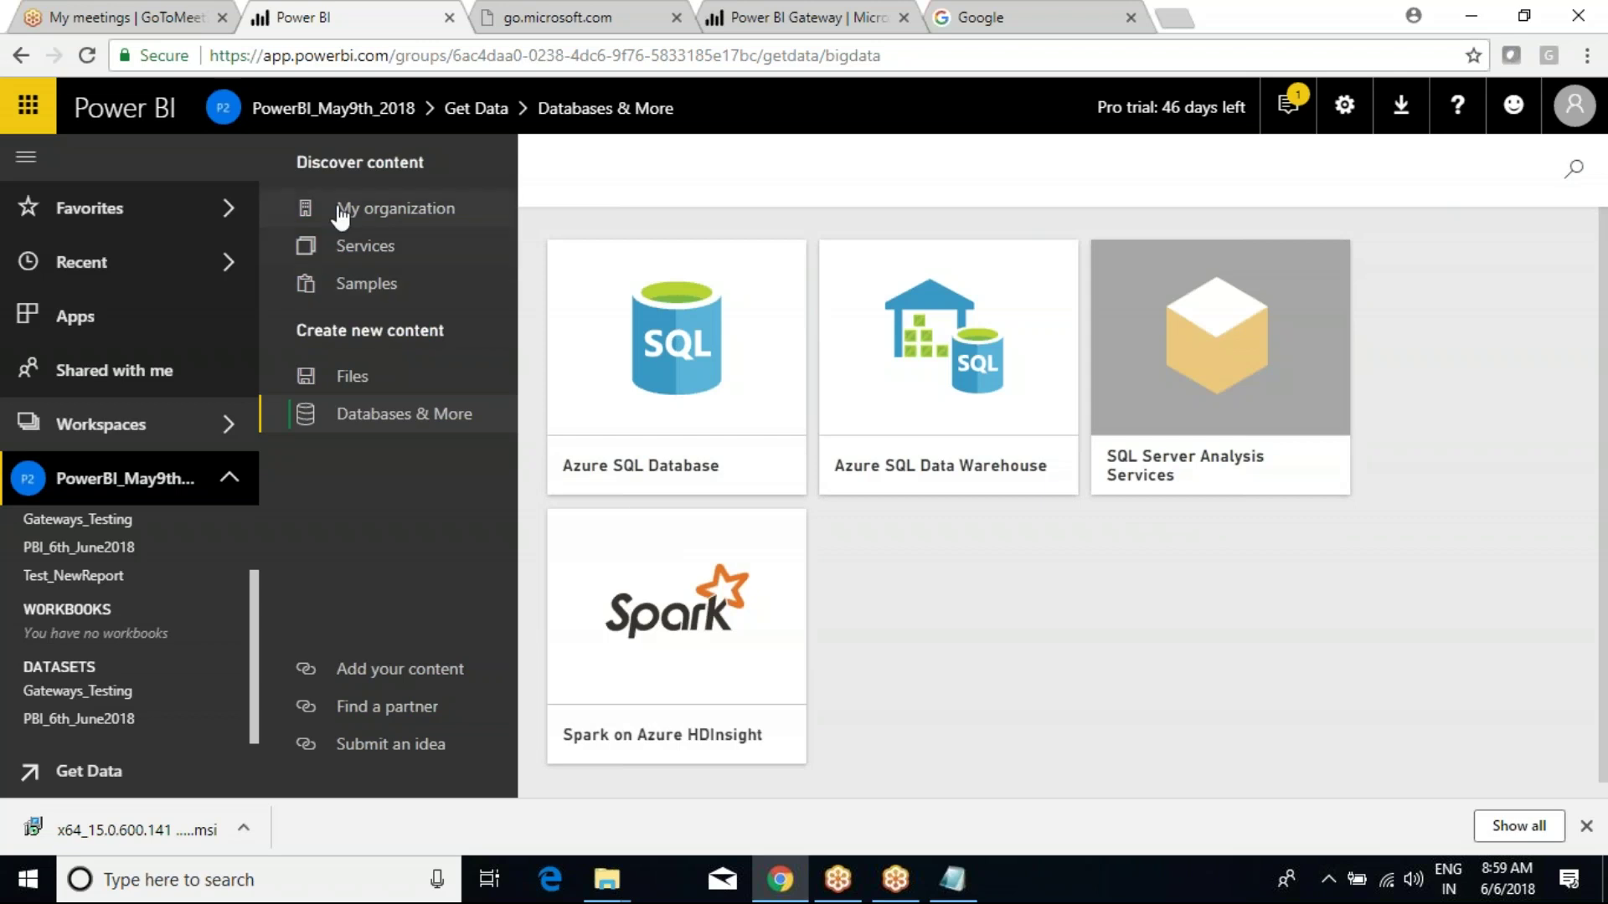
pyautogui.click(353, 384)
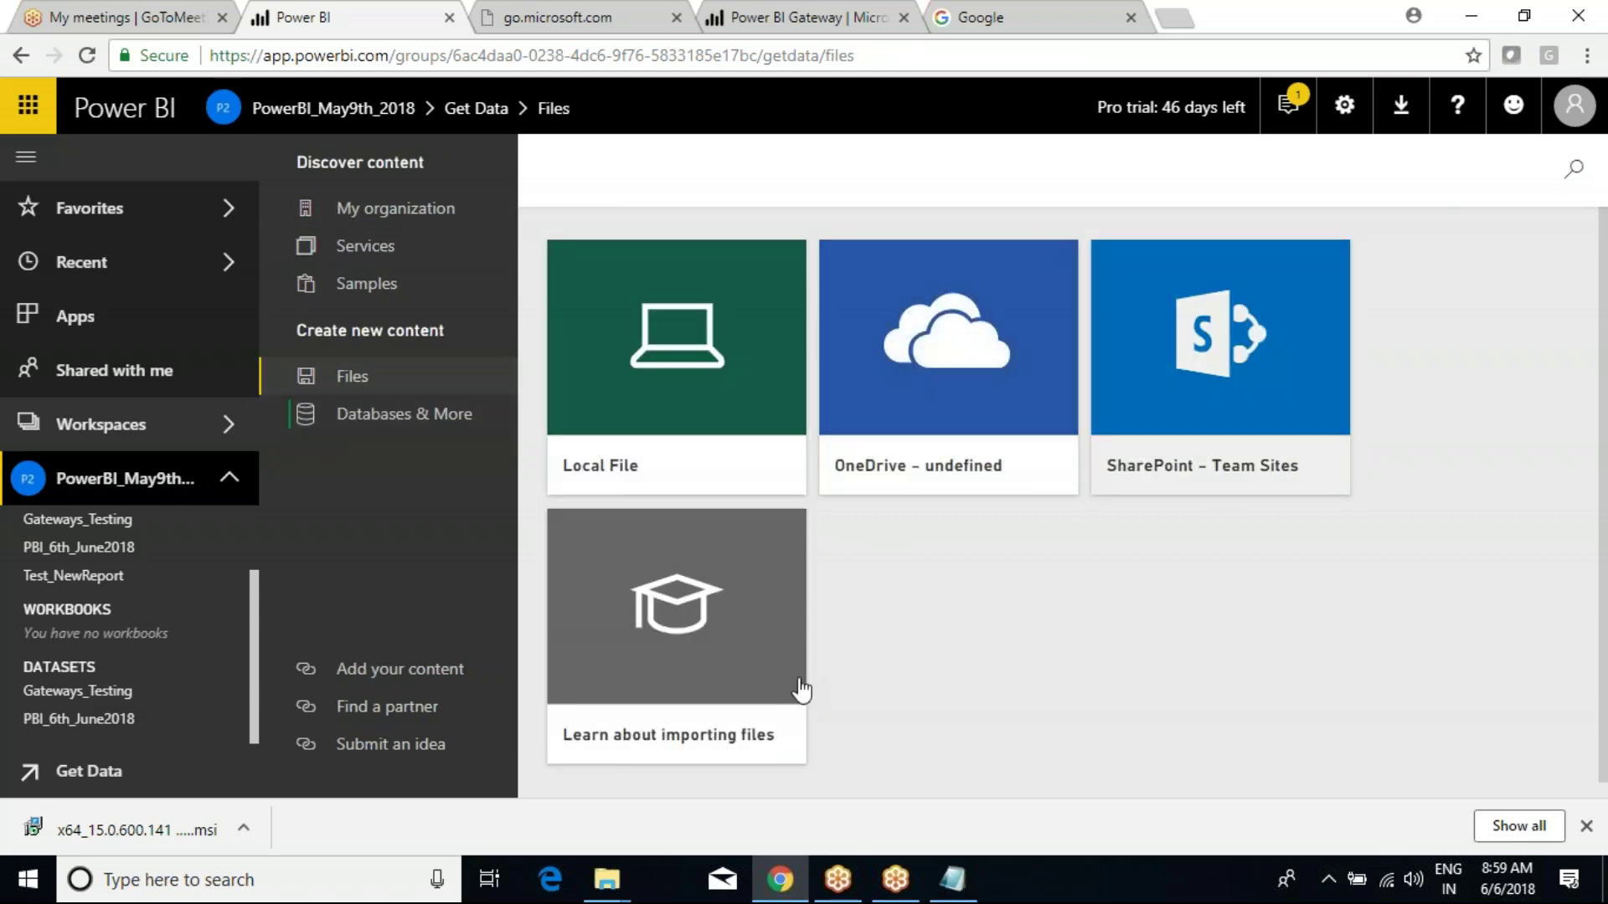
pyautogui.click(641, 456)
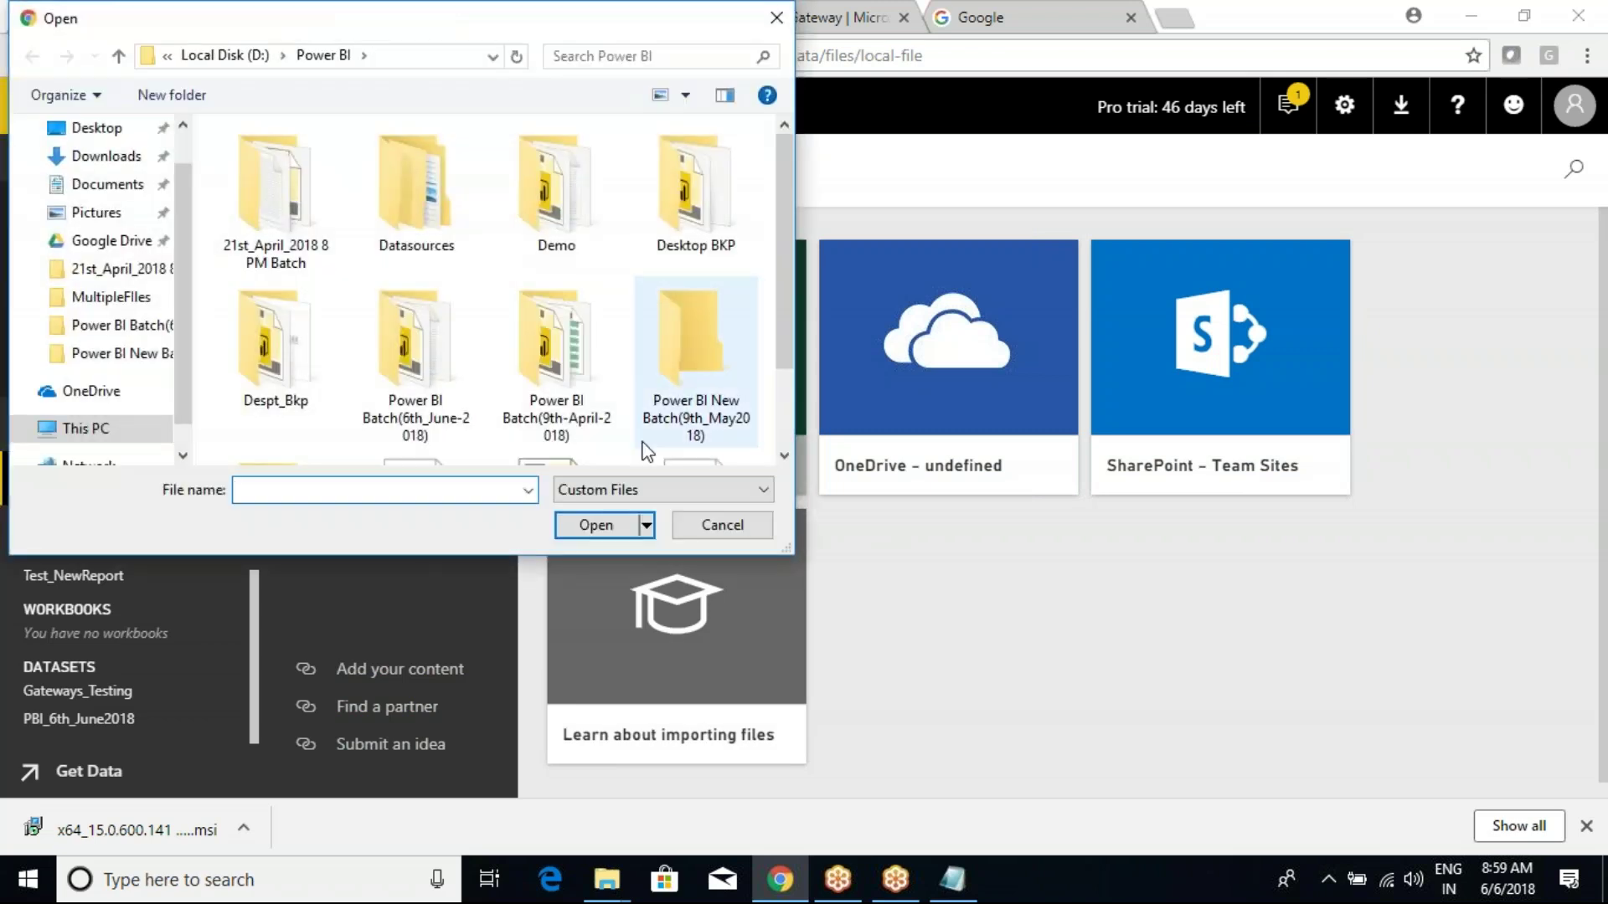
pyautogui.click(699, 526)
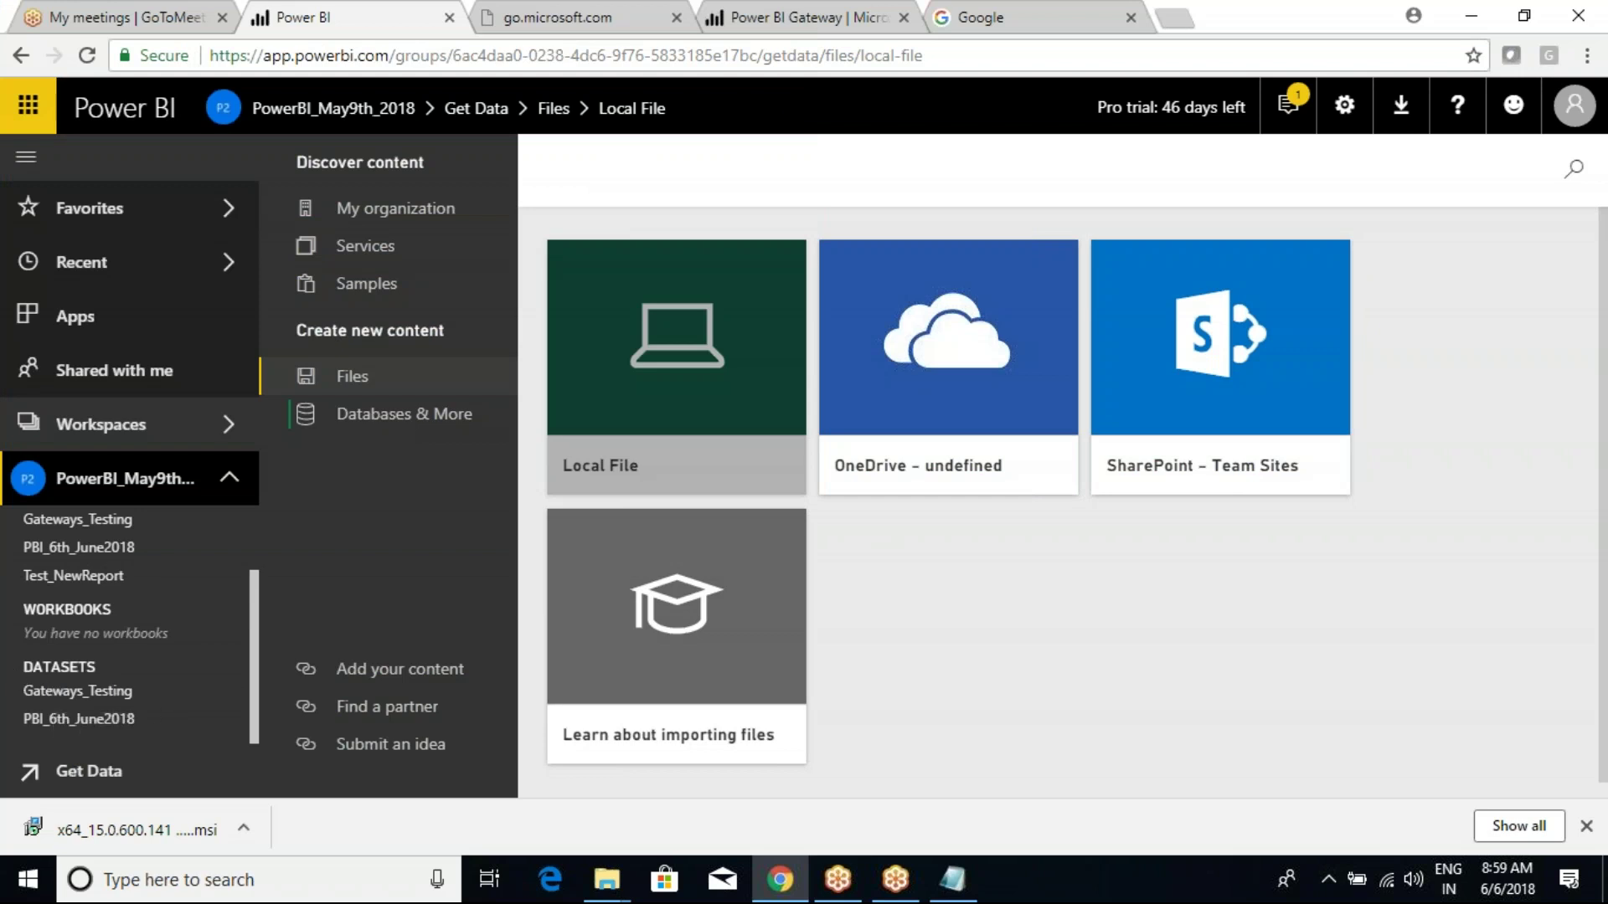
# Return to Databases & More, then open and close the Gateways_Testing report options.
pyautogui.click(333, 411)
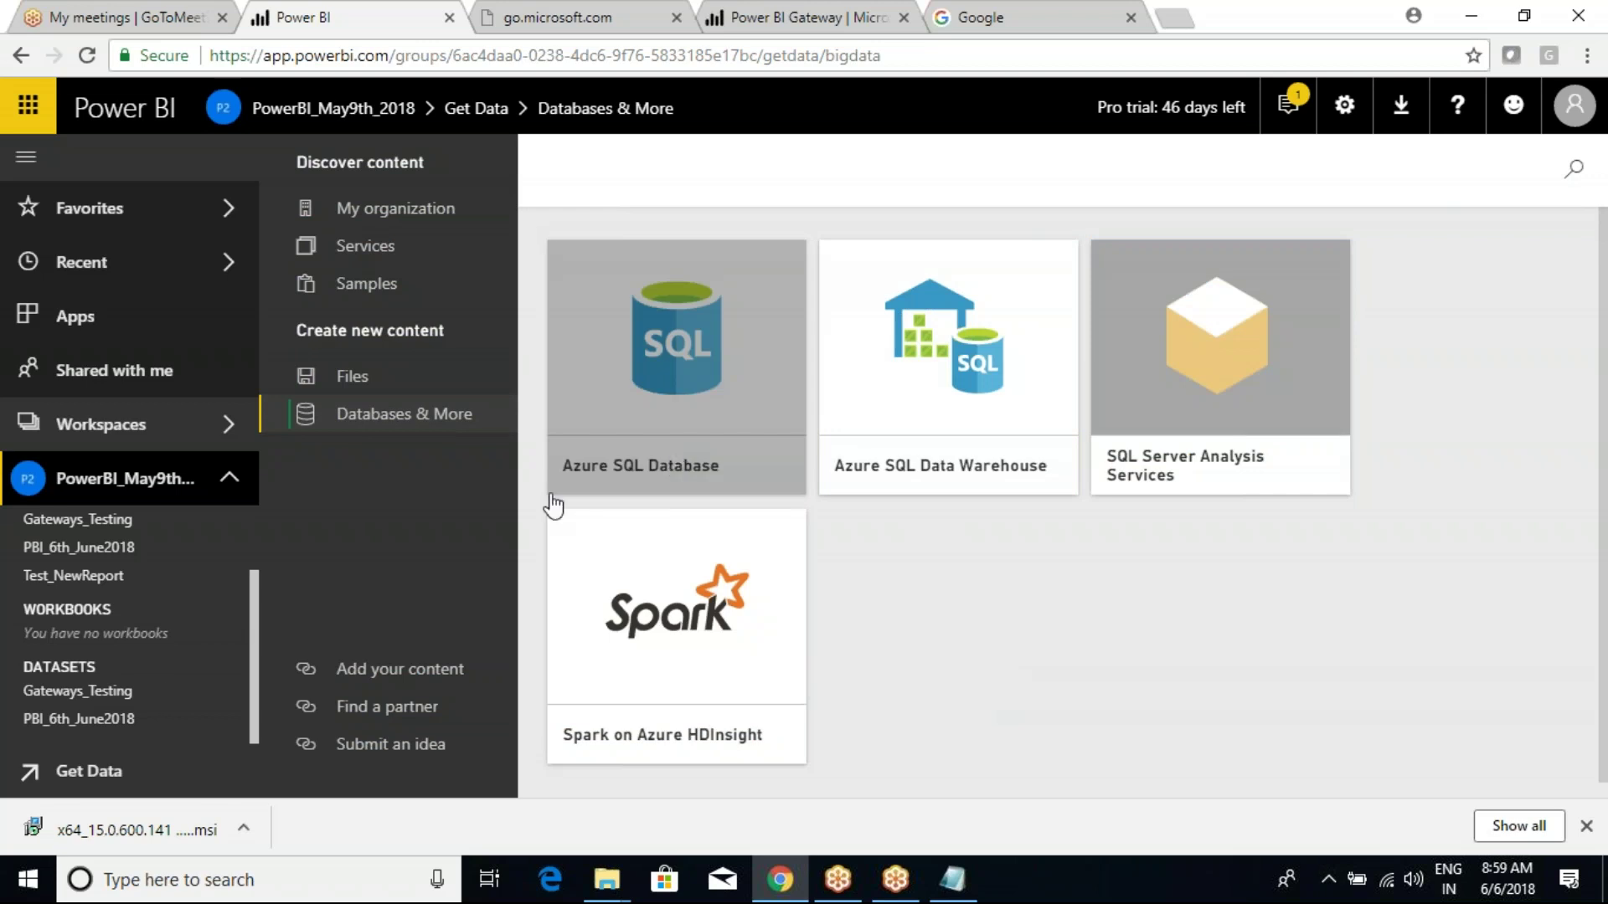
pyautogui.scroll(1, 136, 553)
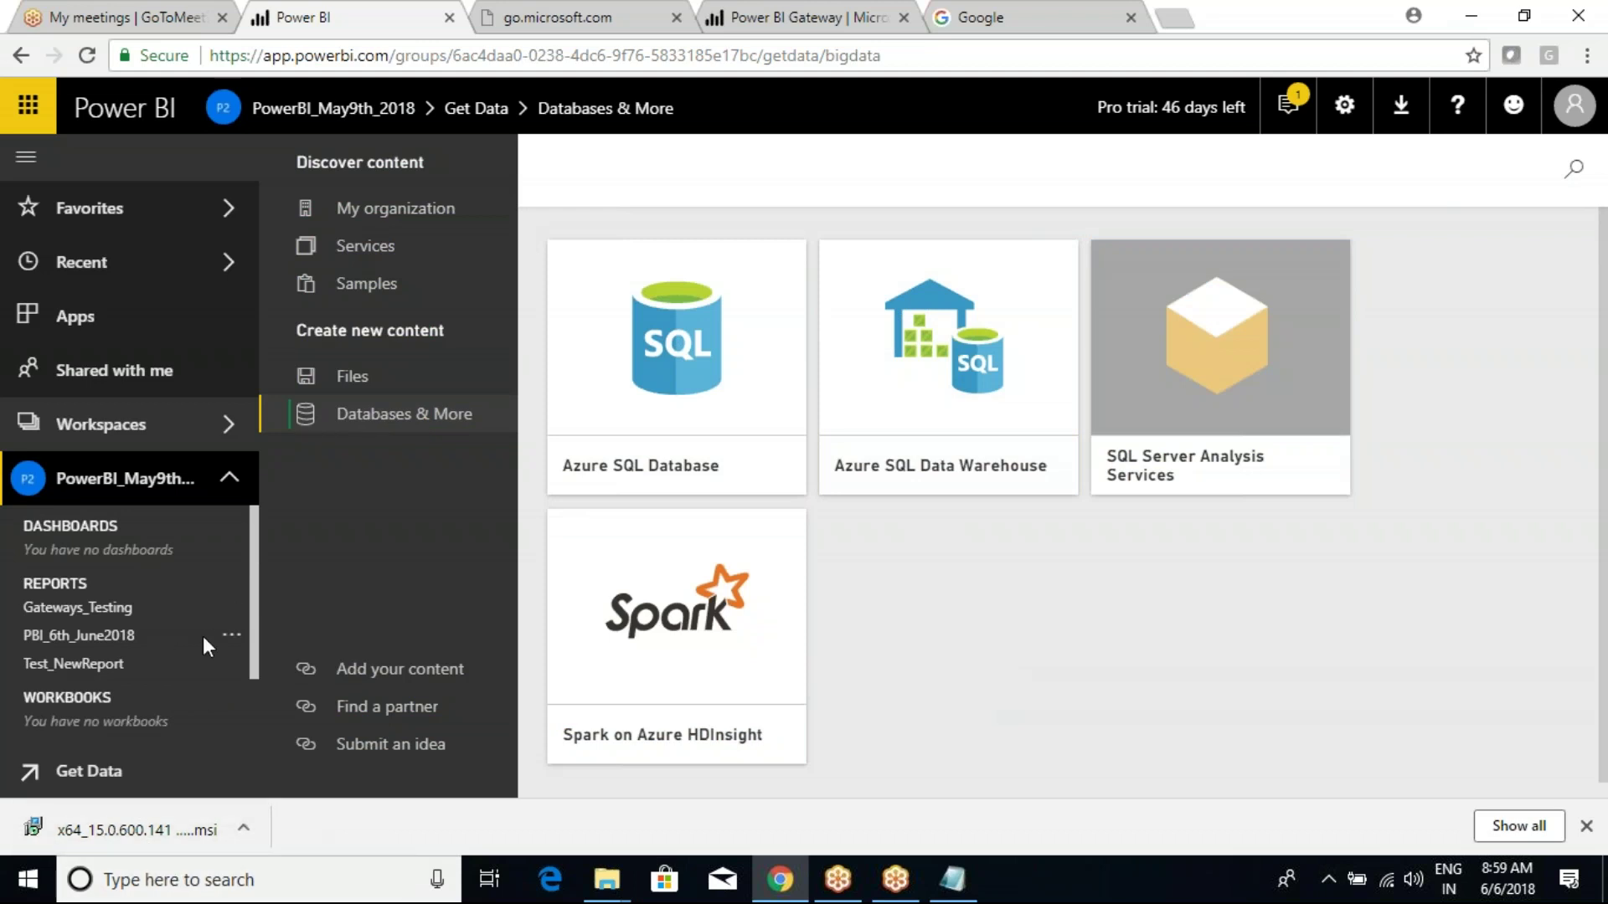
pyautogui.click(231, 607)
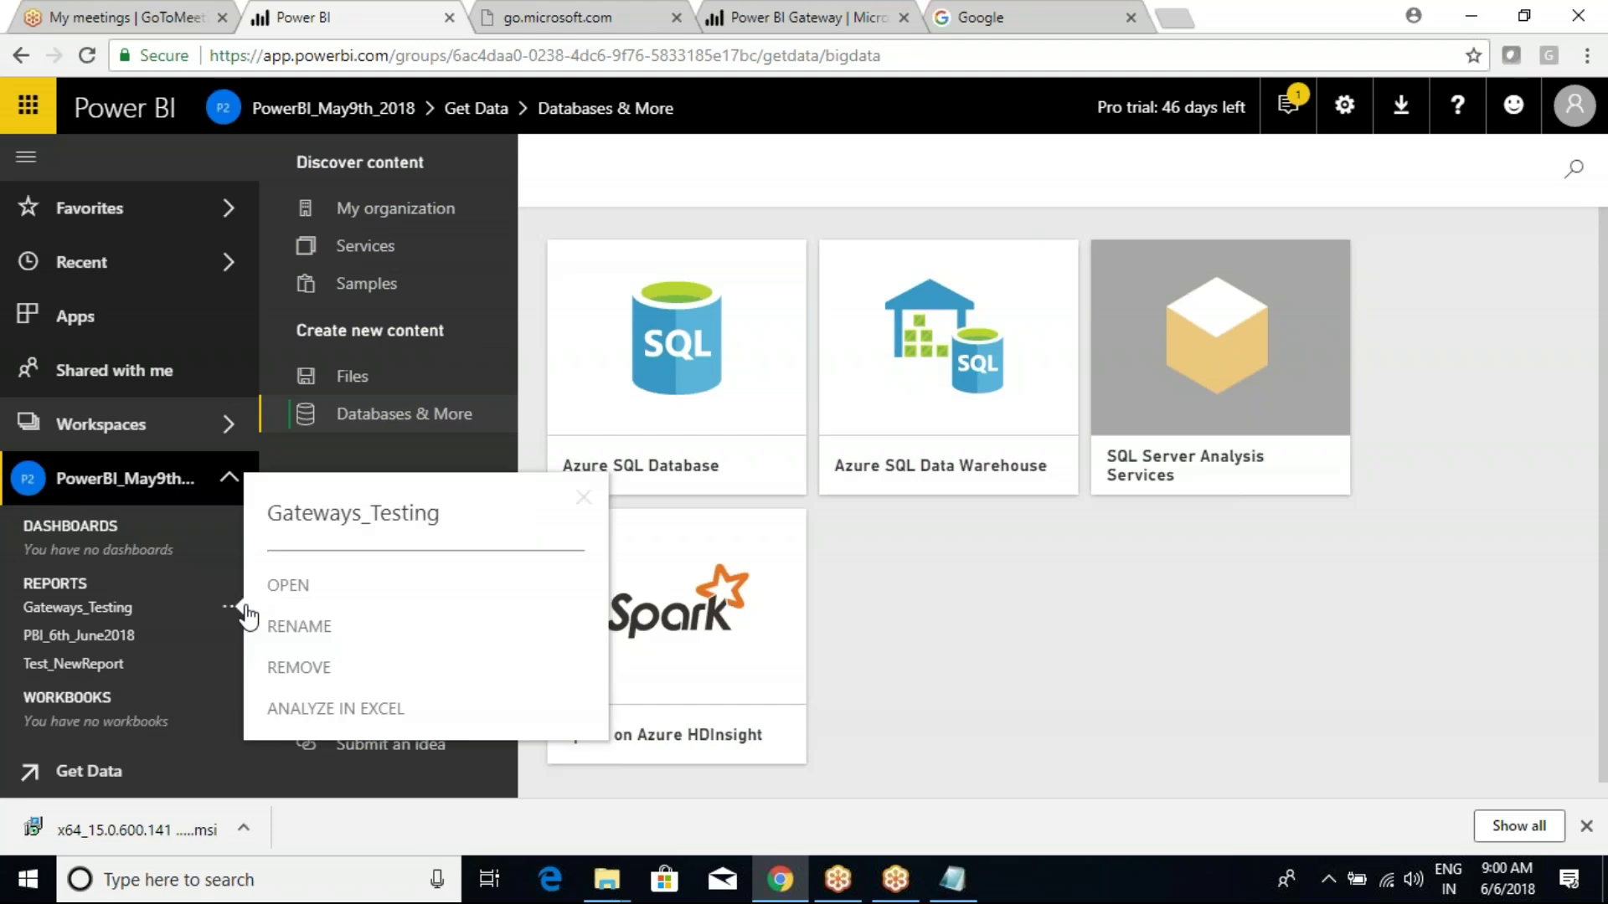
pyautogui.click(957, 700)
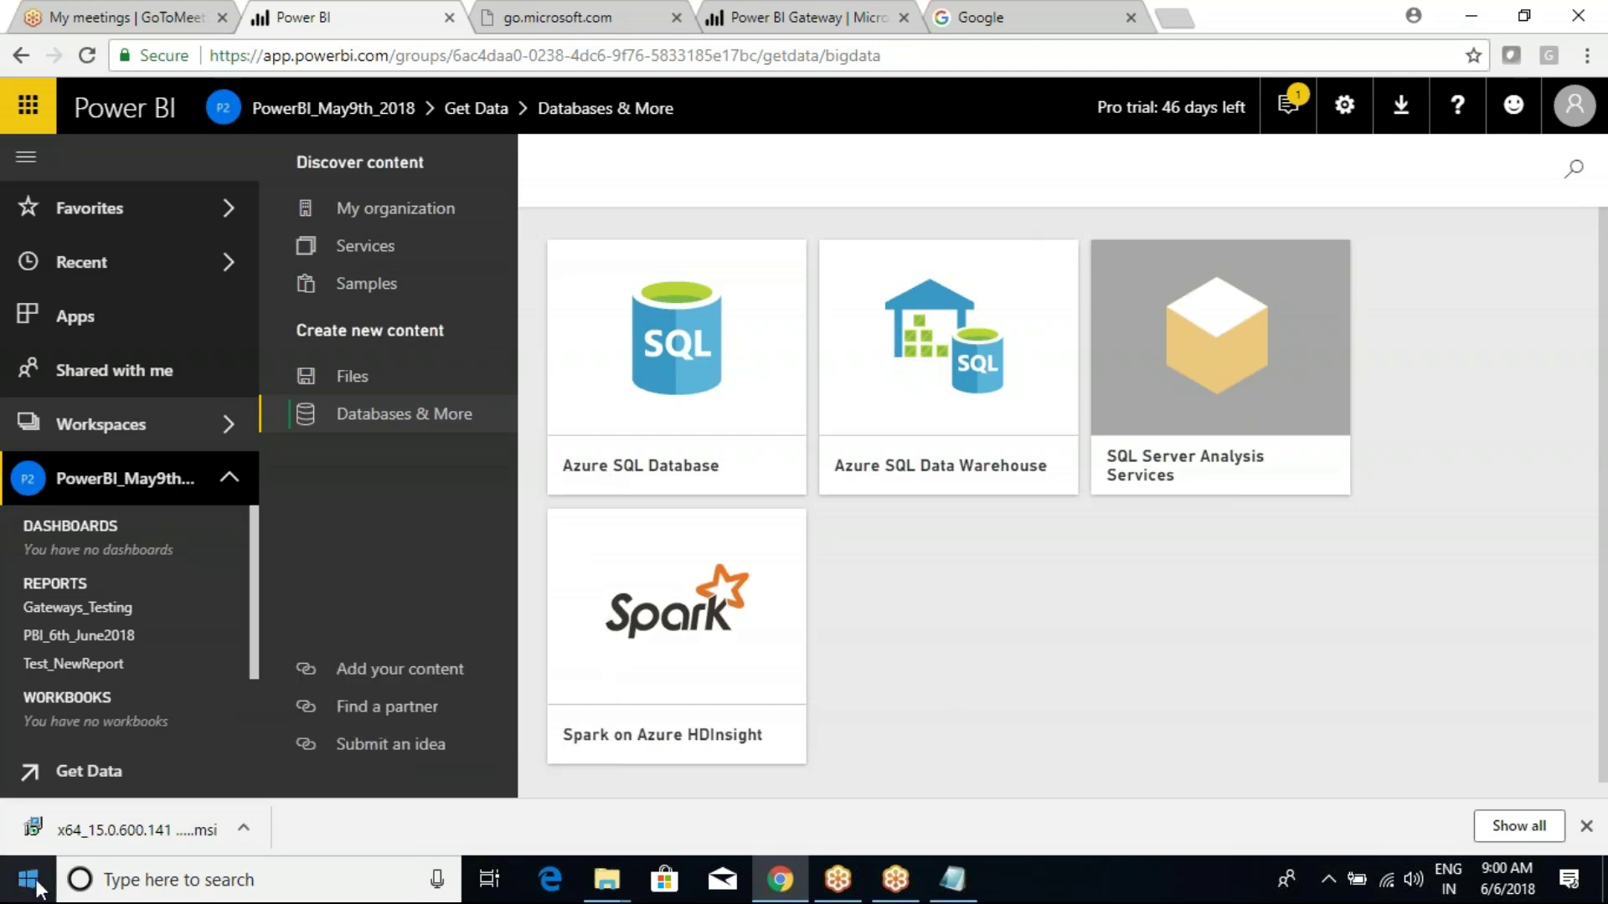
# Launch the downloaded OLE DB provider installer, confirm the upgrade and accept the license terms.
pyautogui.click(102, 833)
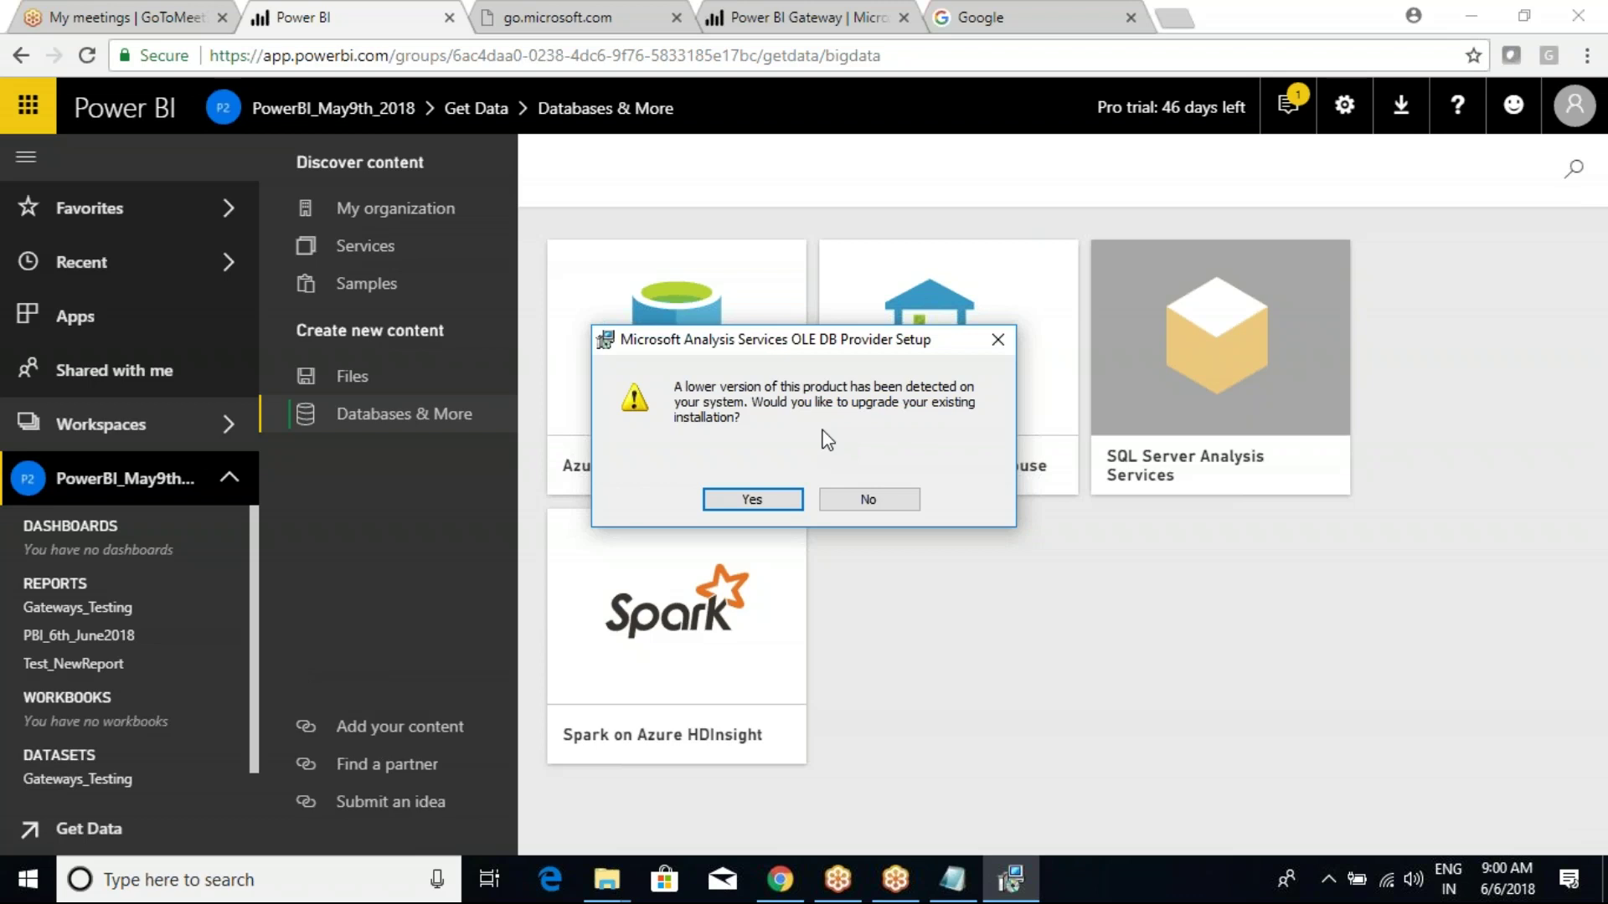
pyautogui.click(752, 499)
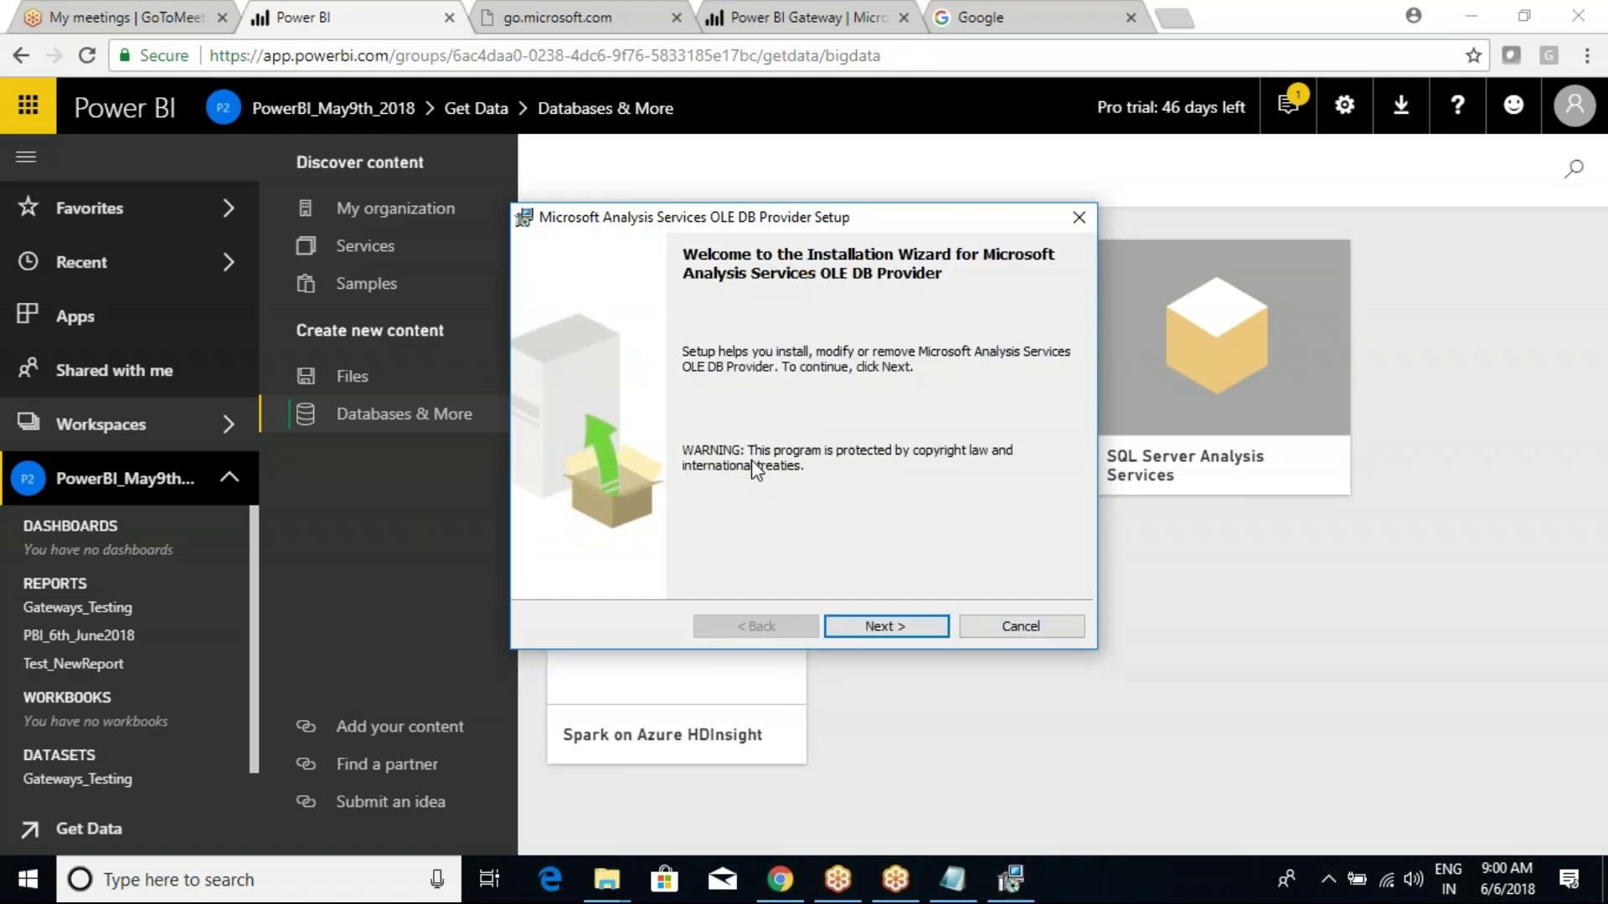
pyautogui.click(875, 629)
pyautogui.click(576, 545)
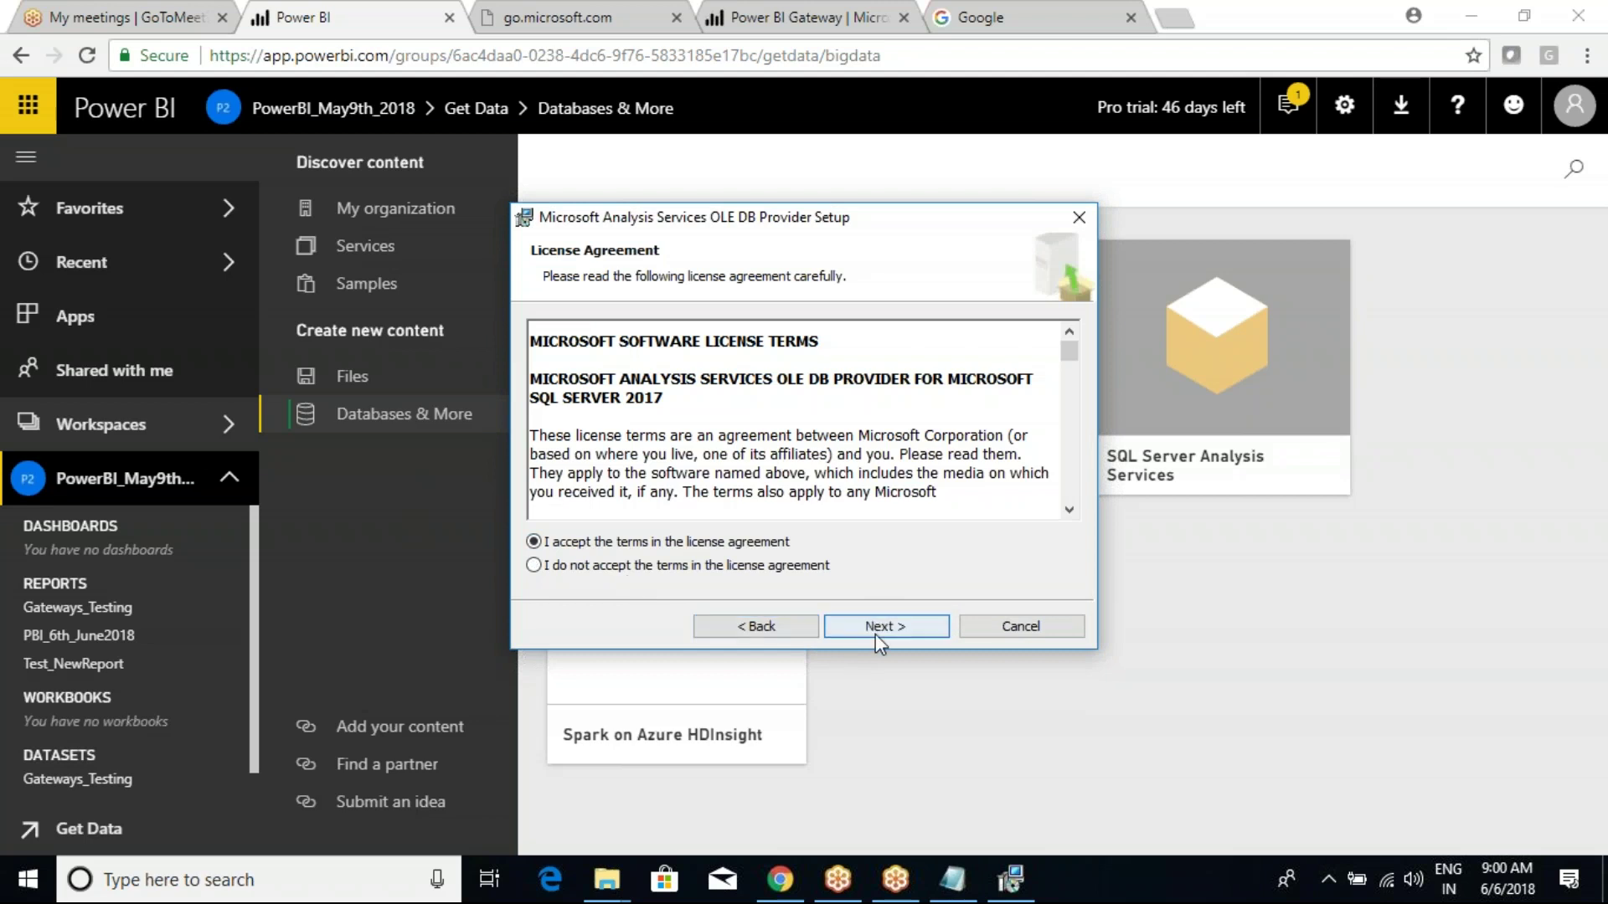
pyautogui.click(841, 634)
# Start the installation and retry past the SQL Server Browser files-in-use warning.
pyautogui.click(876, 627)
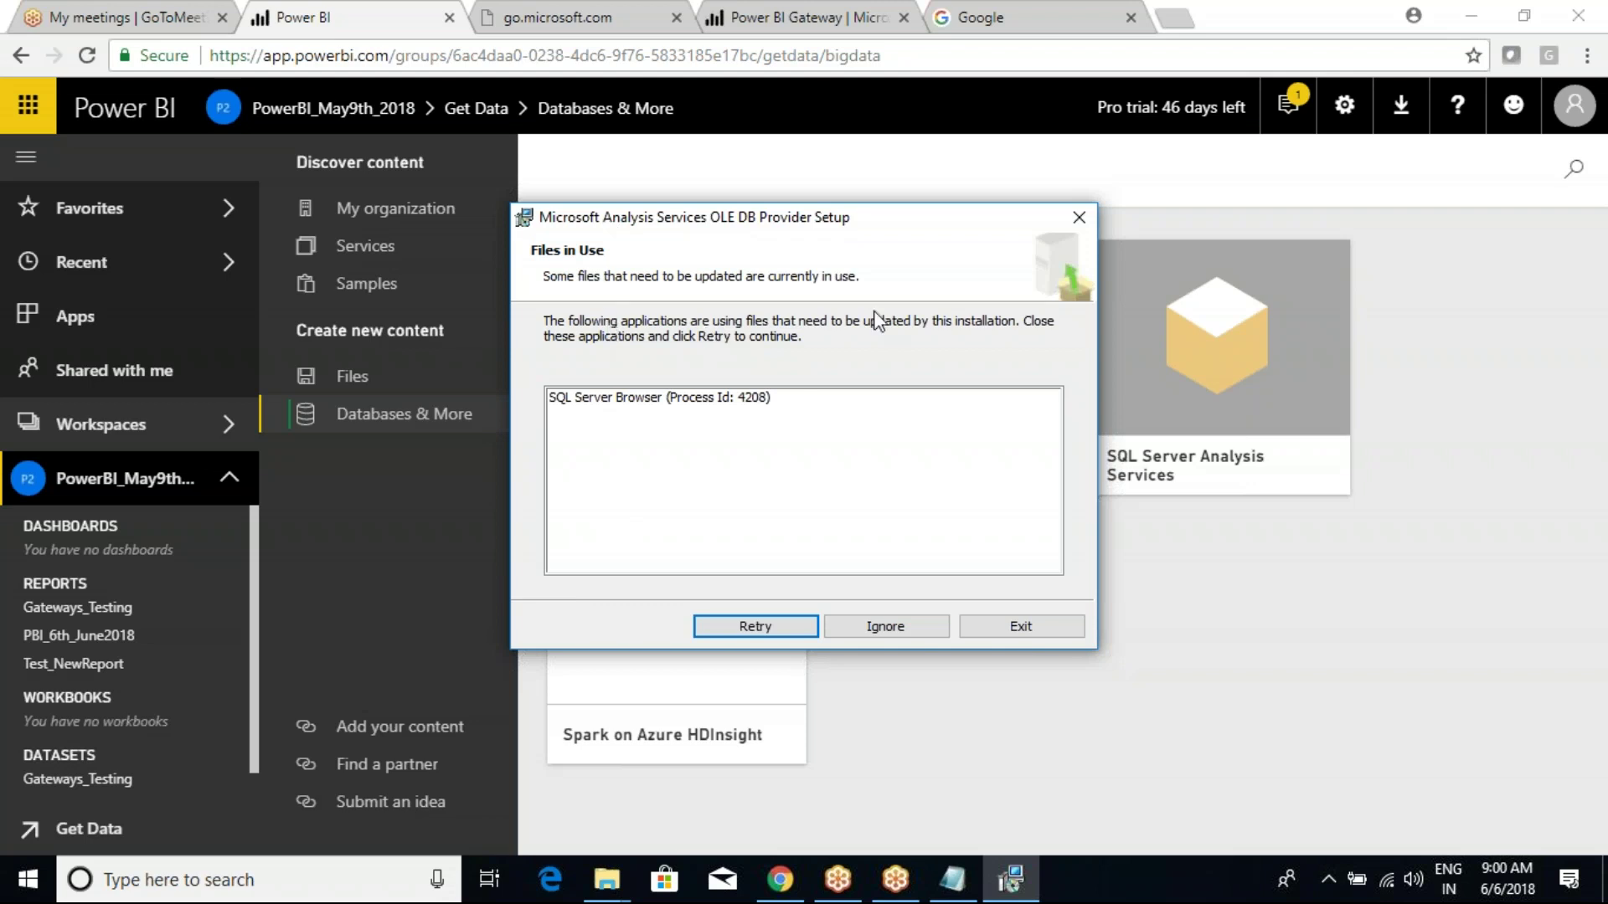
pyautogui.click(684, 400)
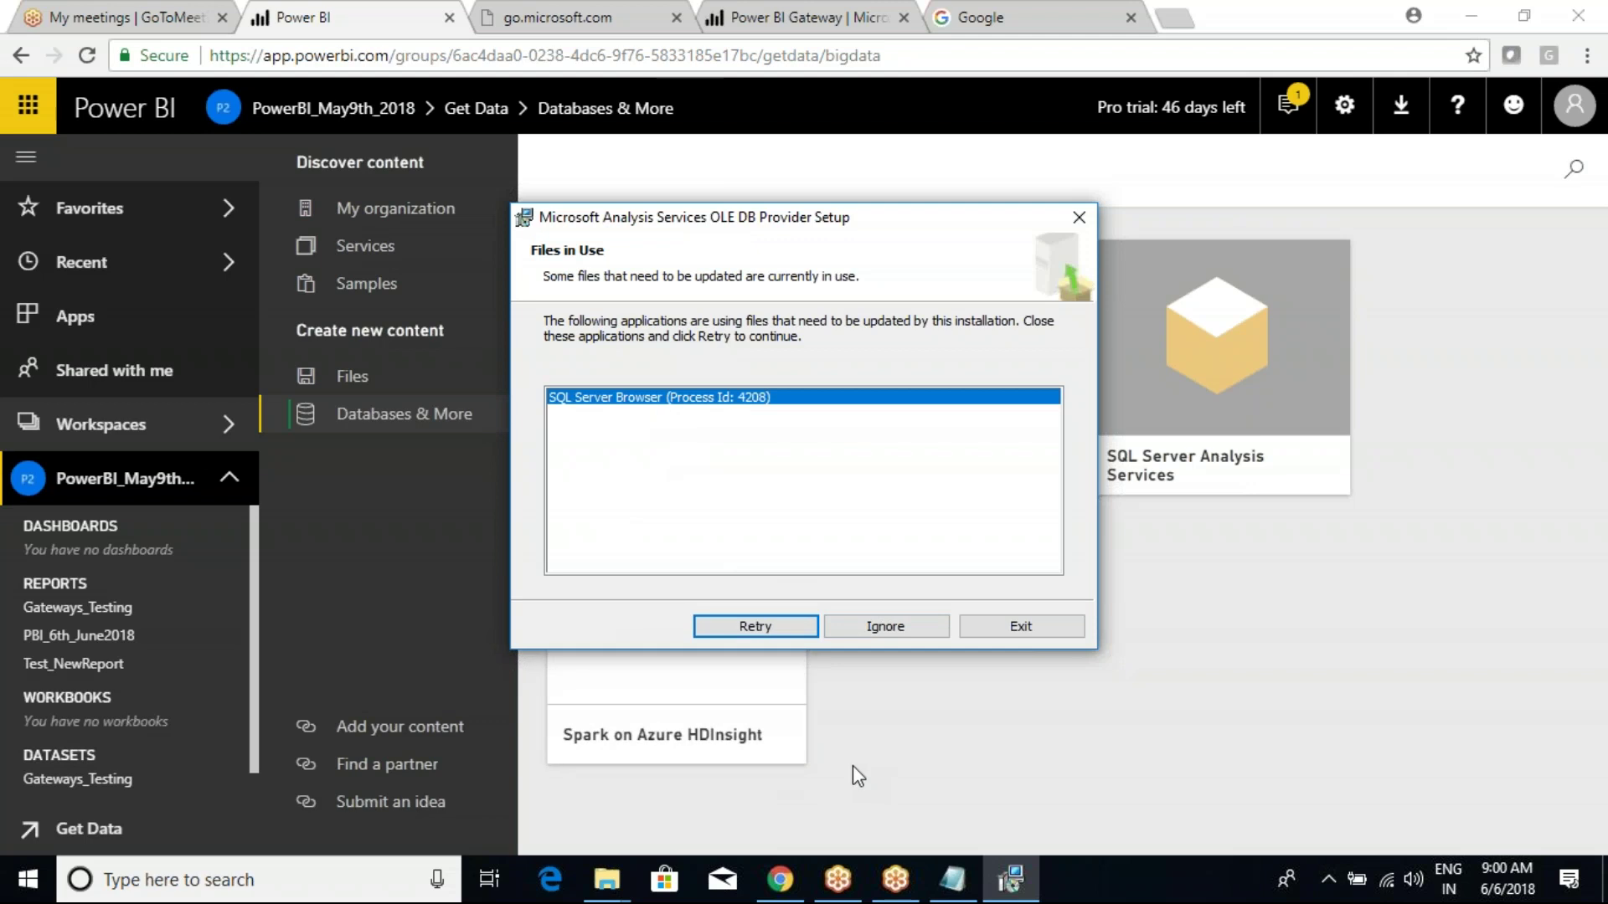
pyautogui.click(769, 628)
pyautogui.click(795, 624)
pyautogui.click(881, 628)
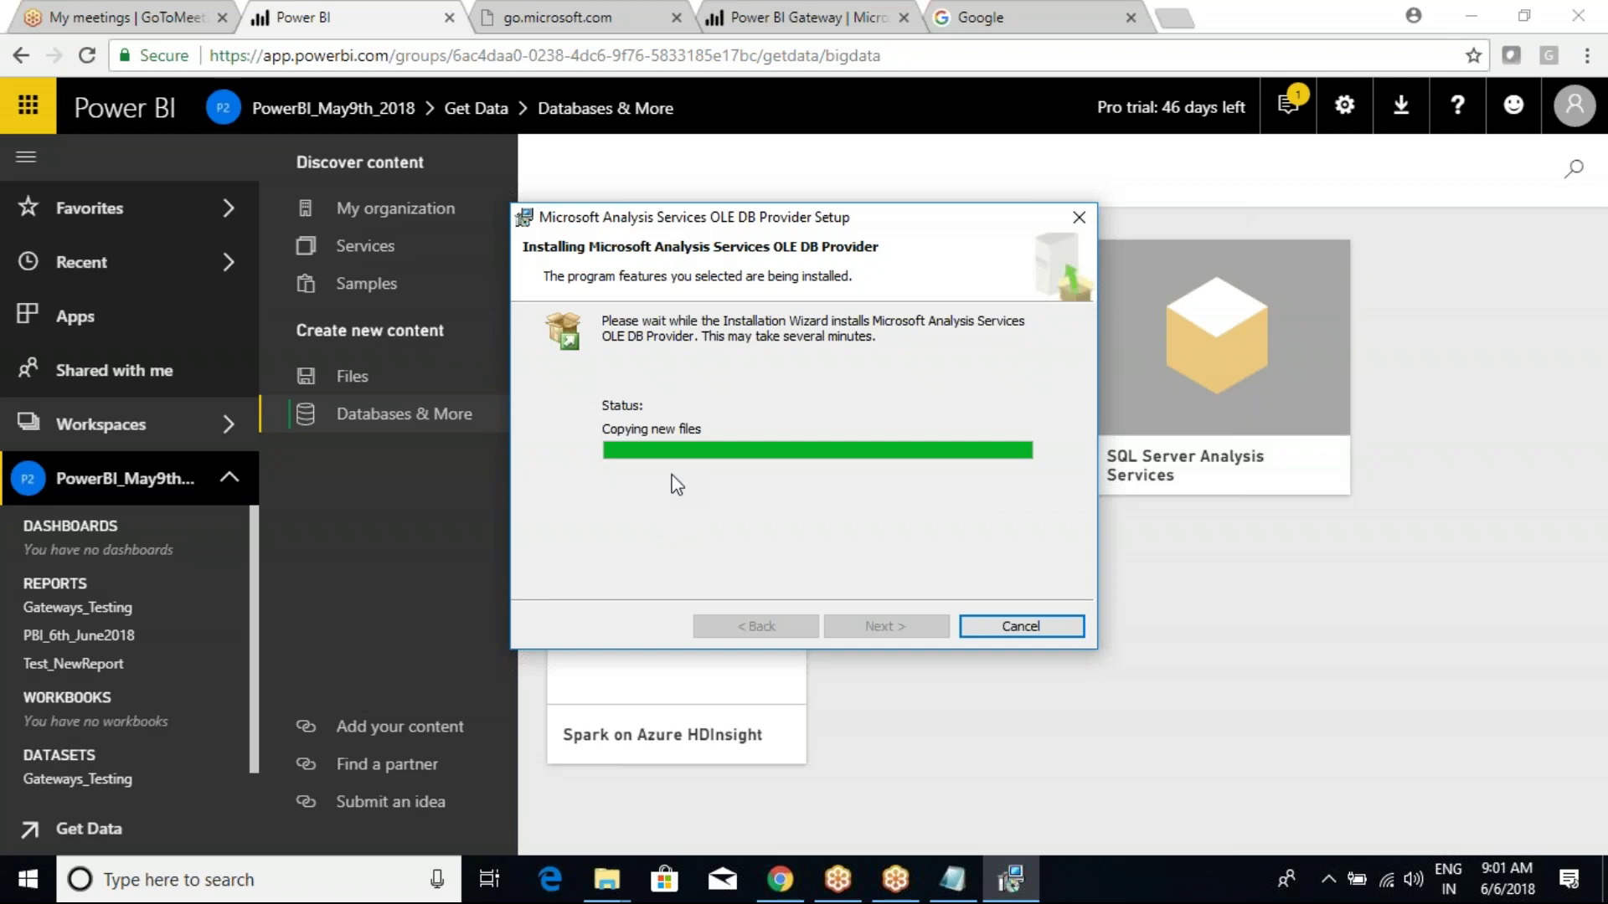
# Bring the OLE DB provider installer to the front and reposition it while files copy.
pyautogui.click(1055, 279)
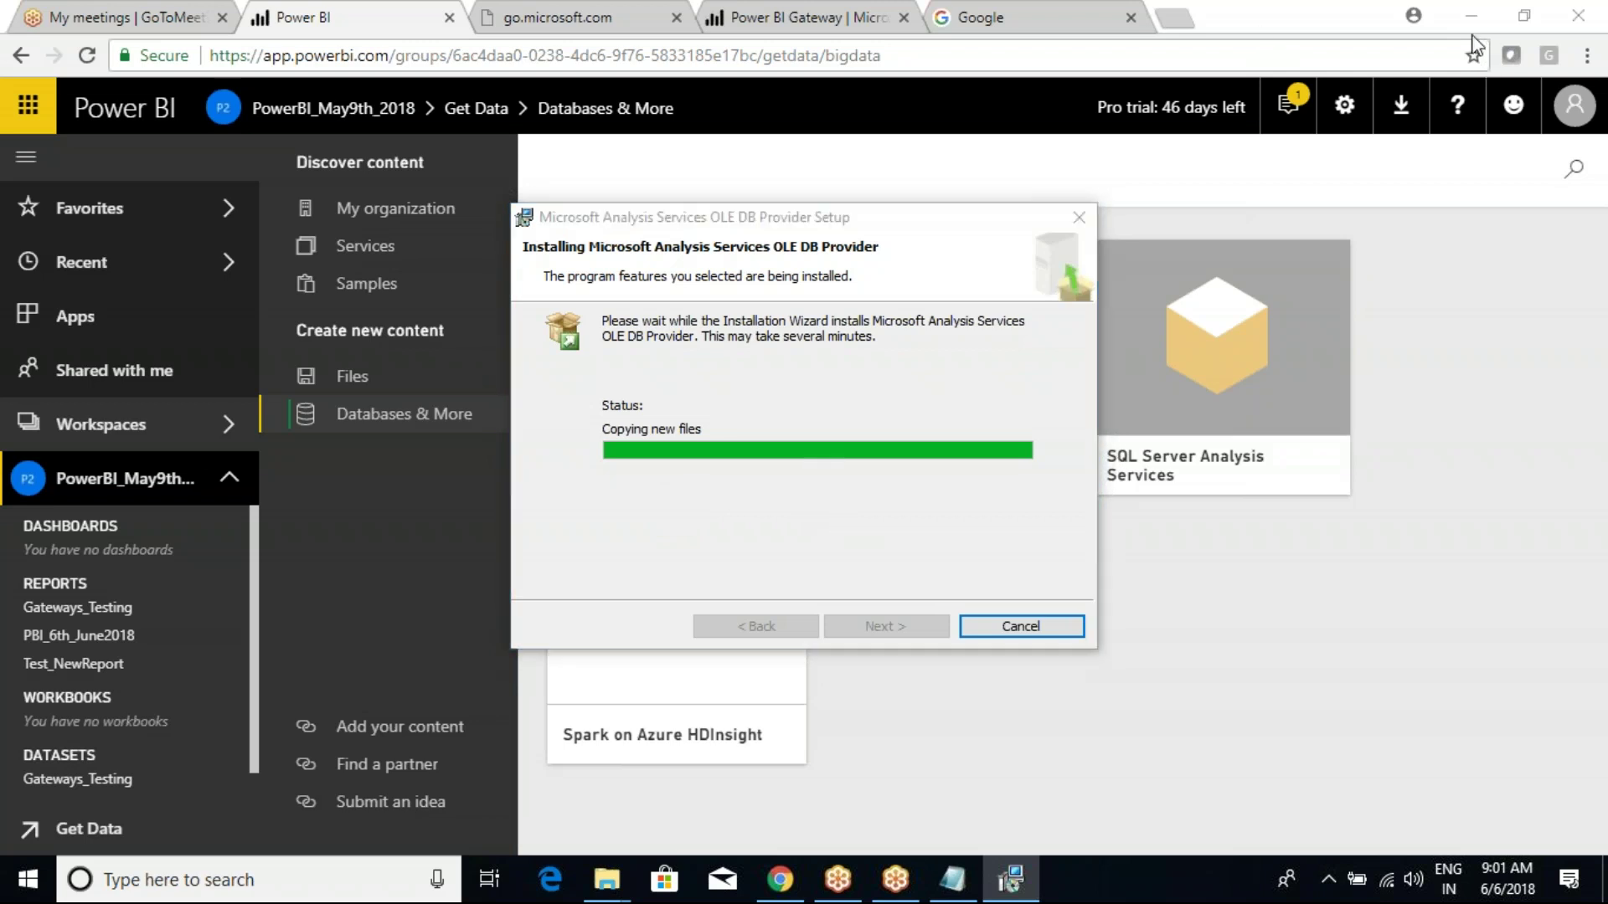
pyautogui.click(685, 575)
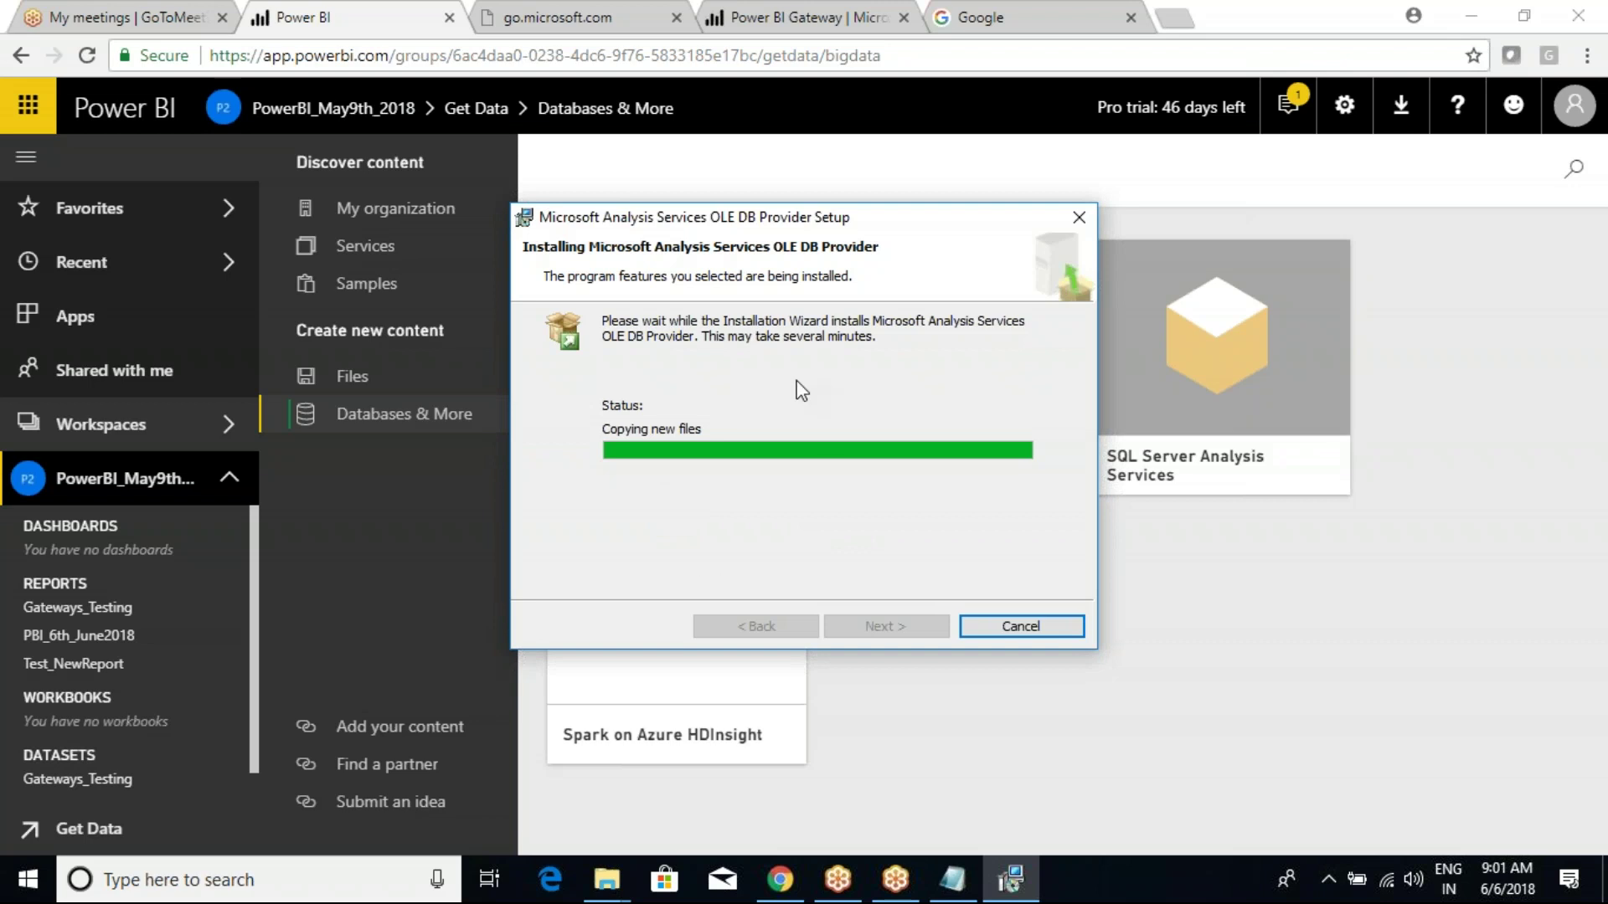
pyautogui.moveTo(669, 226); pyautogui.dragTo(742, 192)
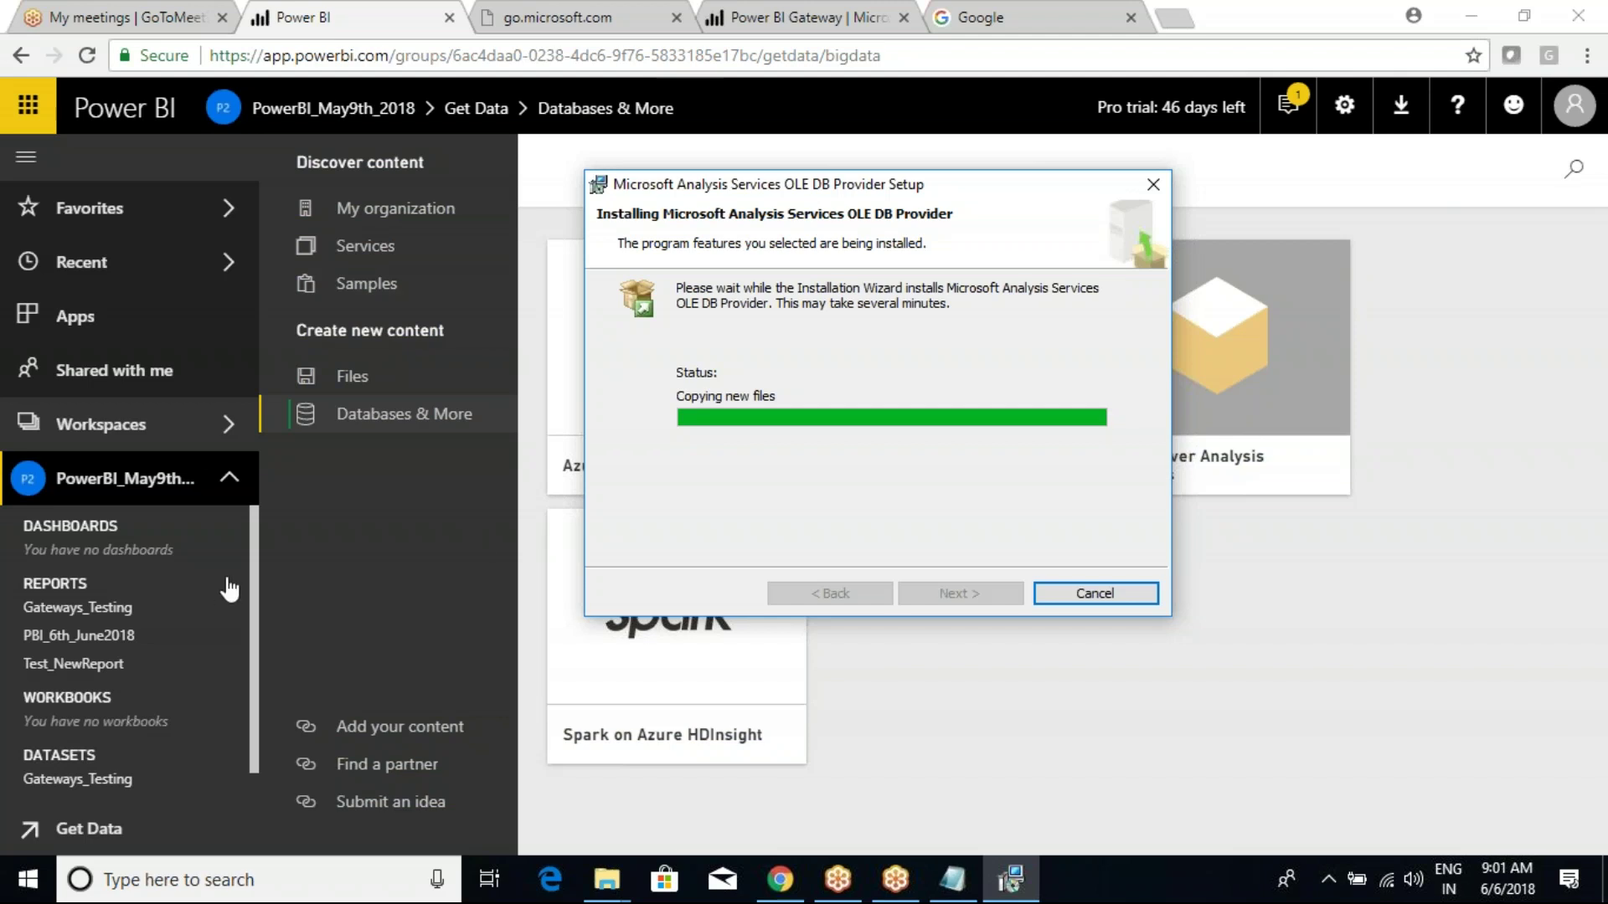
# Read the Gateways_Testing dataset's refresh-in-progress status, then open the Gateways_Testing report.
pyautogui.scroll(-1, 140, 756)
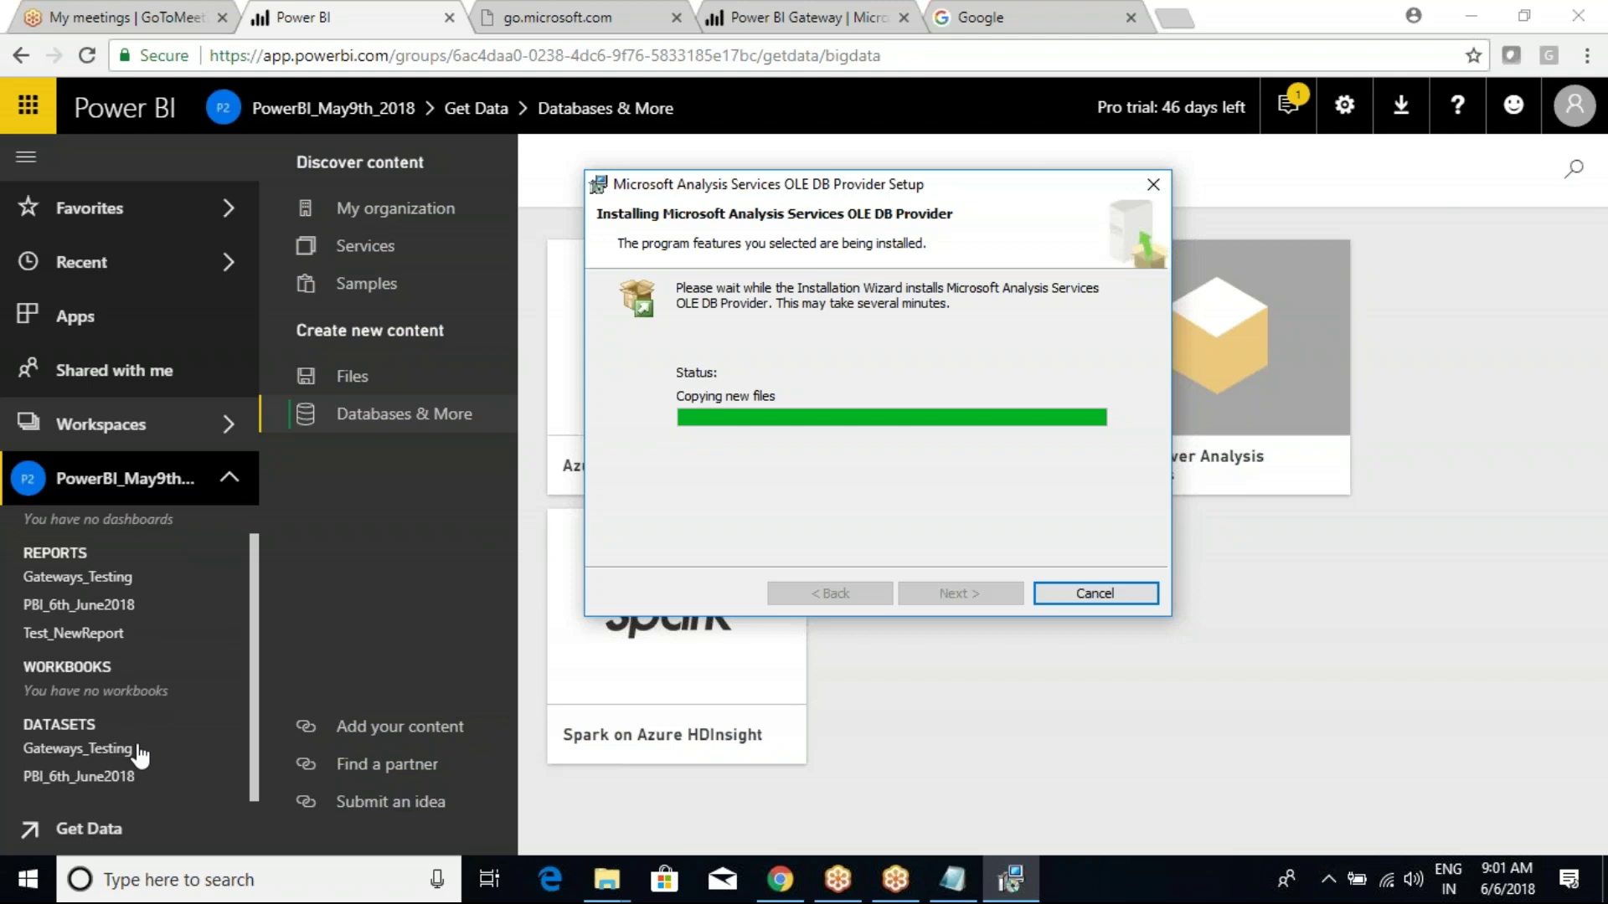
pyautogui.click(229, 749)
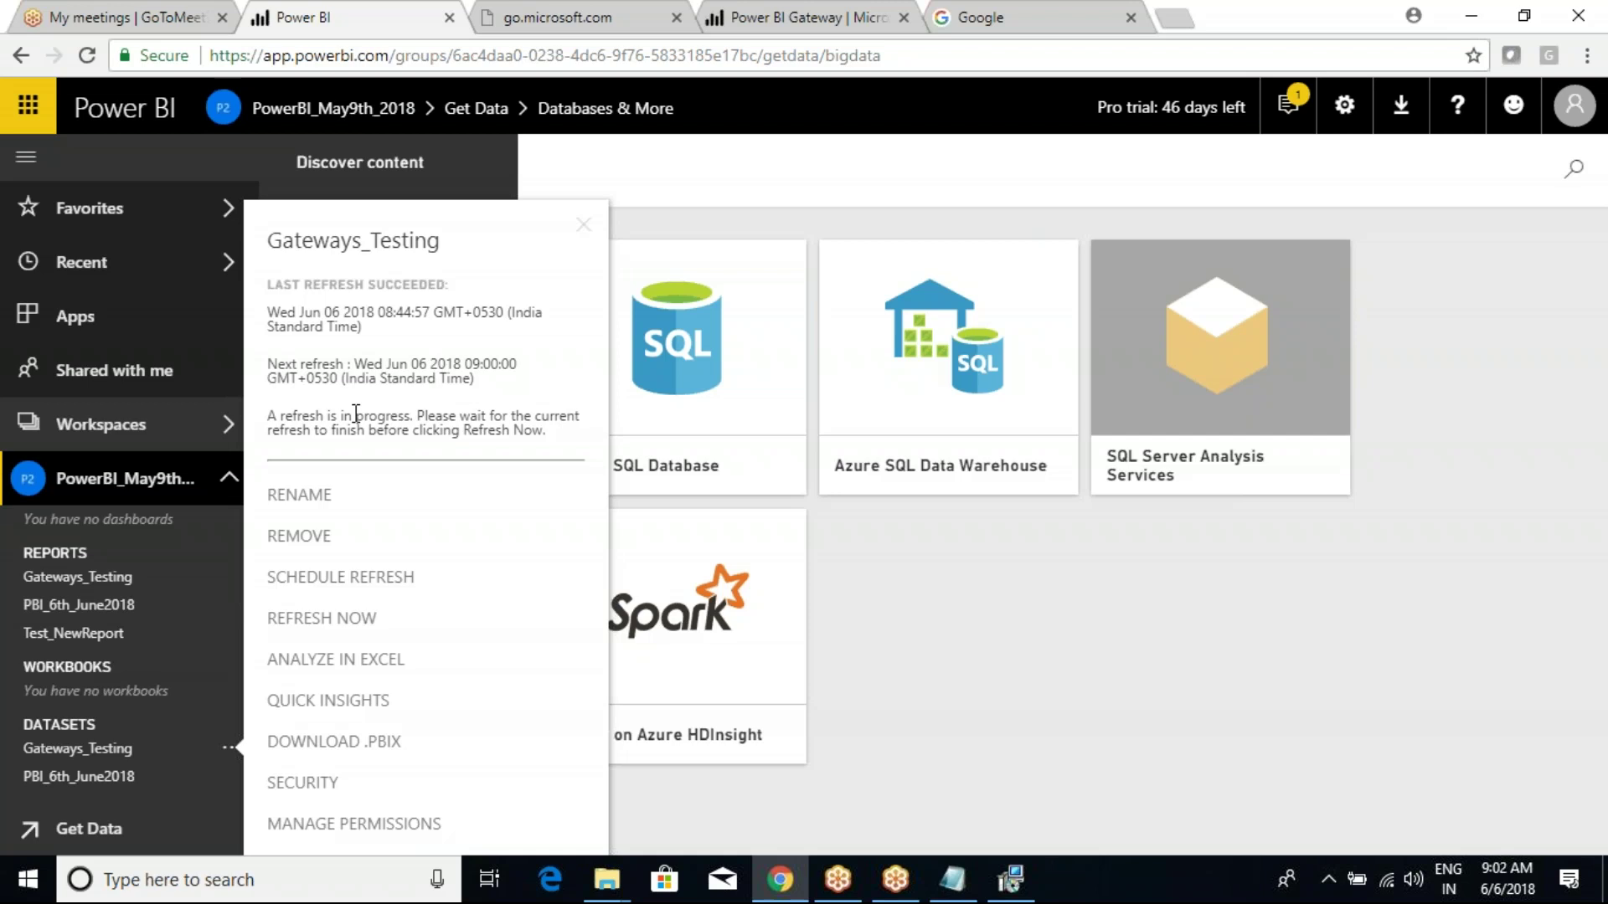
pyautogui.moveTo(247, 402)
pyautogui.mouseDown()
pyautogui.moveTo(468, 452)
pyautogui.moveTo(590, 454)
pyautogui.mouseUp()
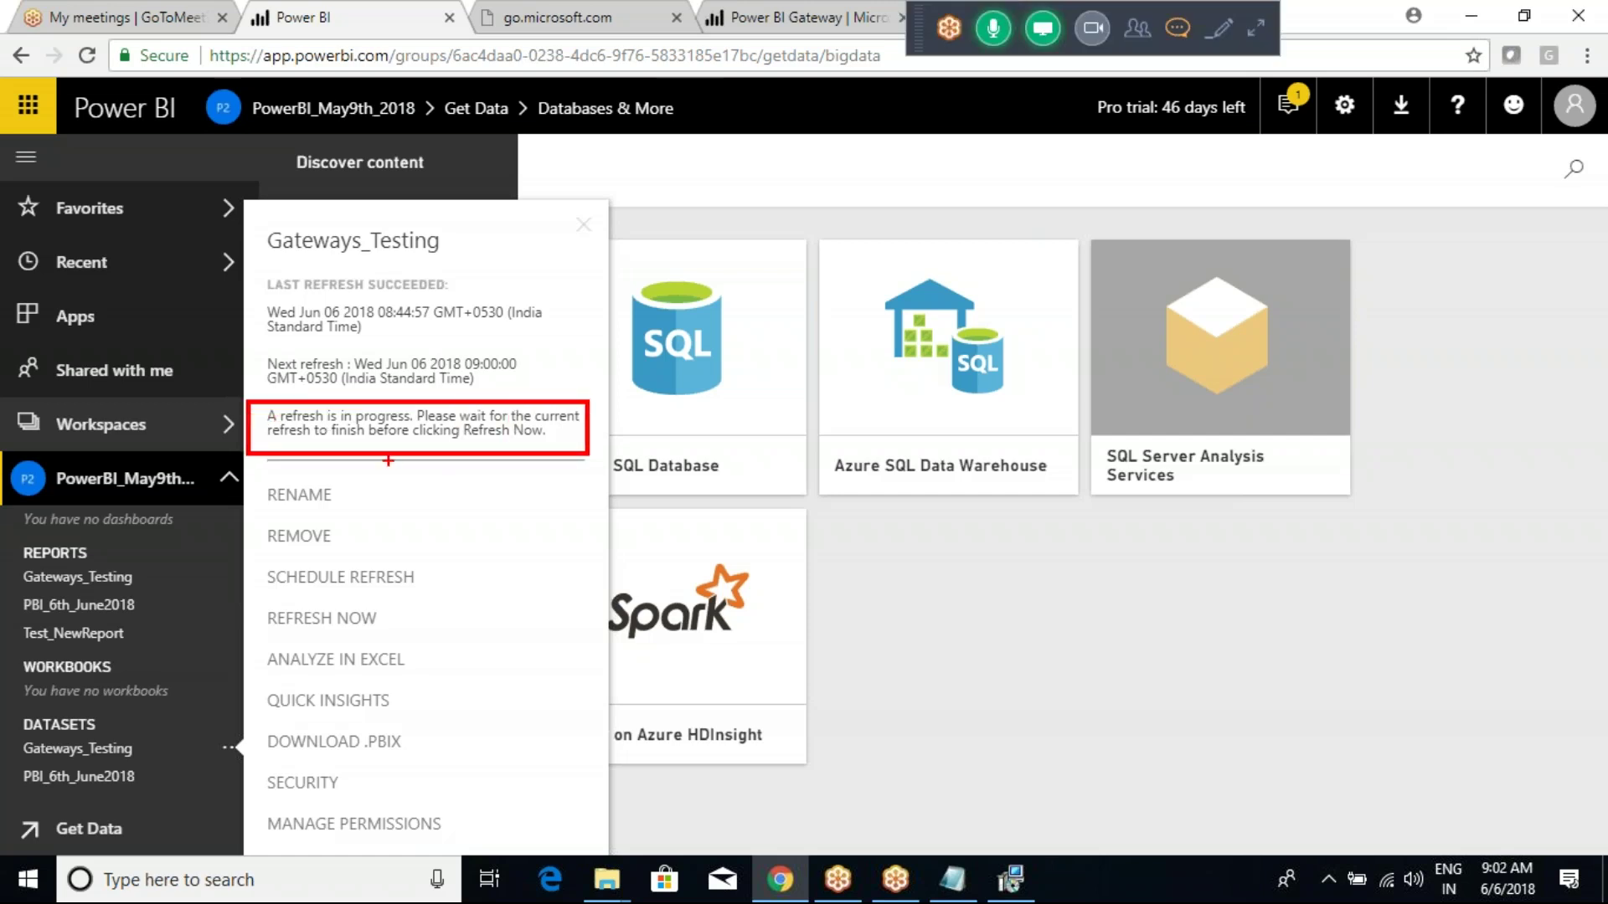
pyautogui.moveTo(369, 412); pyautogui.dragTo(433, 381)
pyautogui.click(1090, 679)
pyautogui.click(1077, 681)
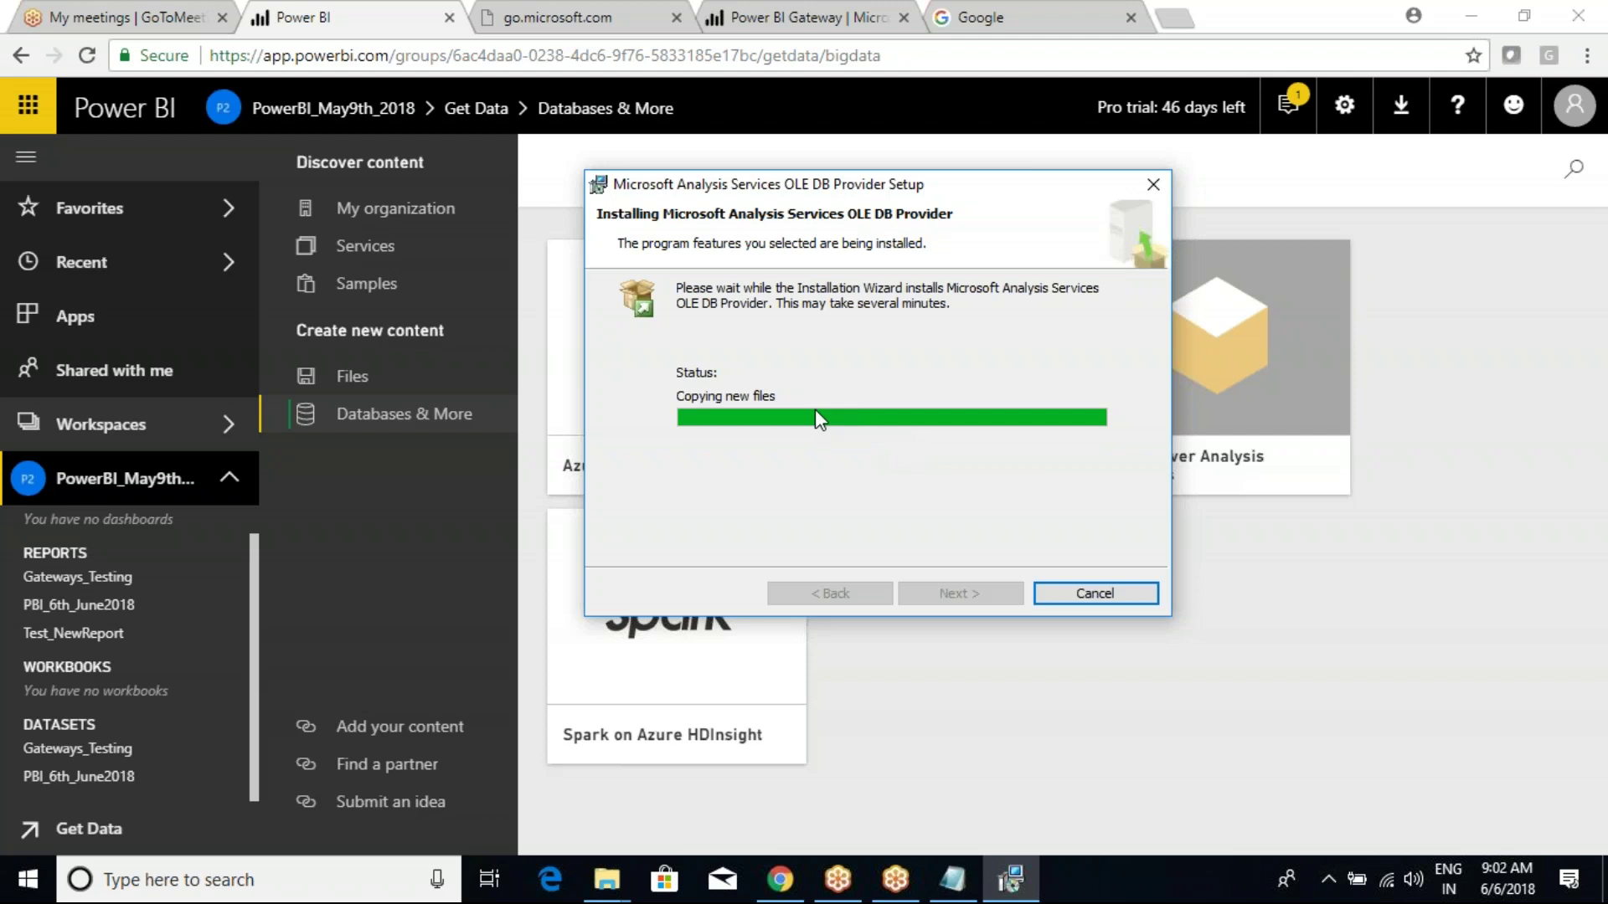
pyautogui.click(854, 749)
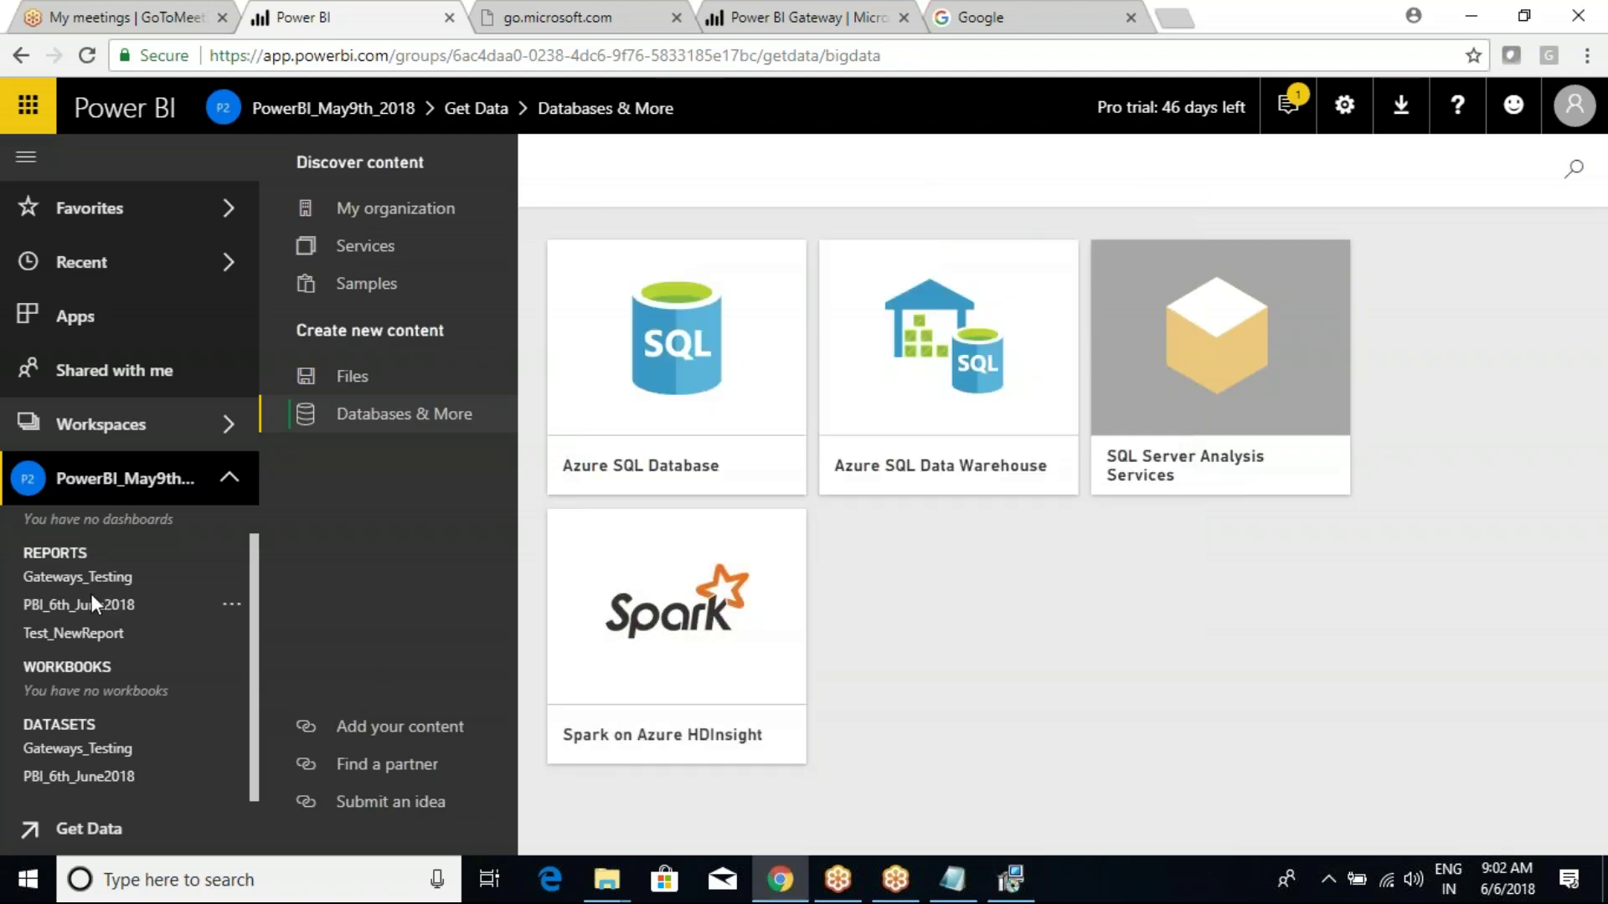
pyautogui.click(72, 581)
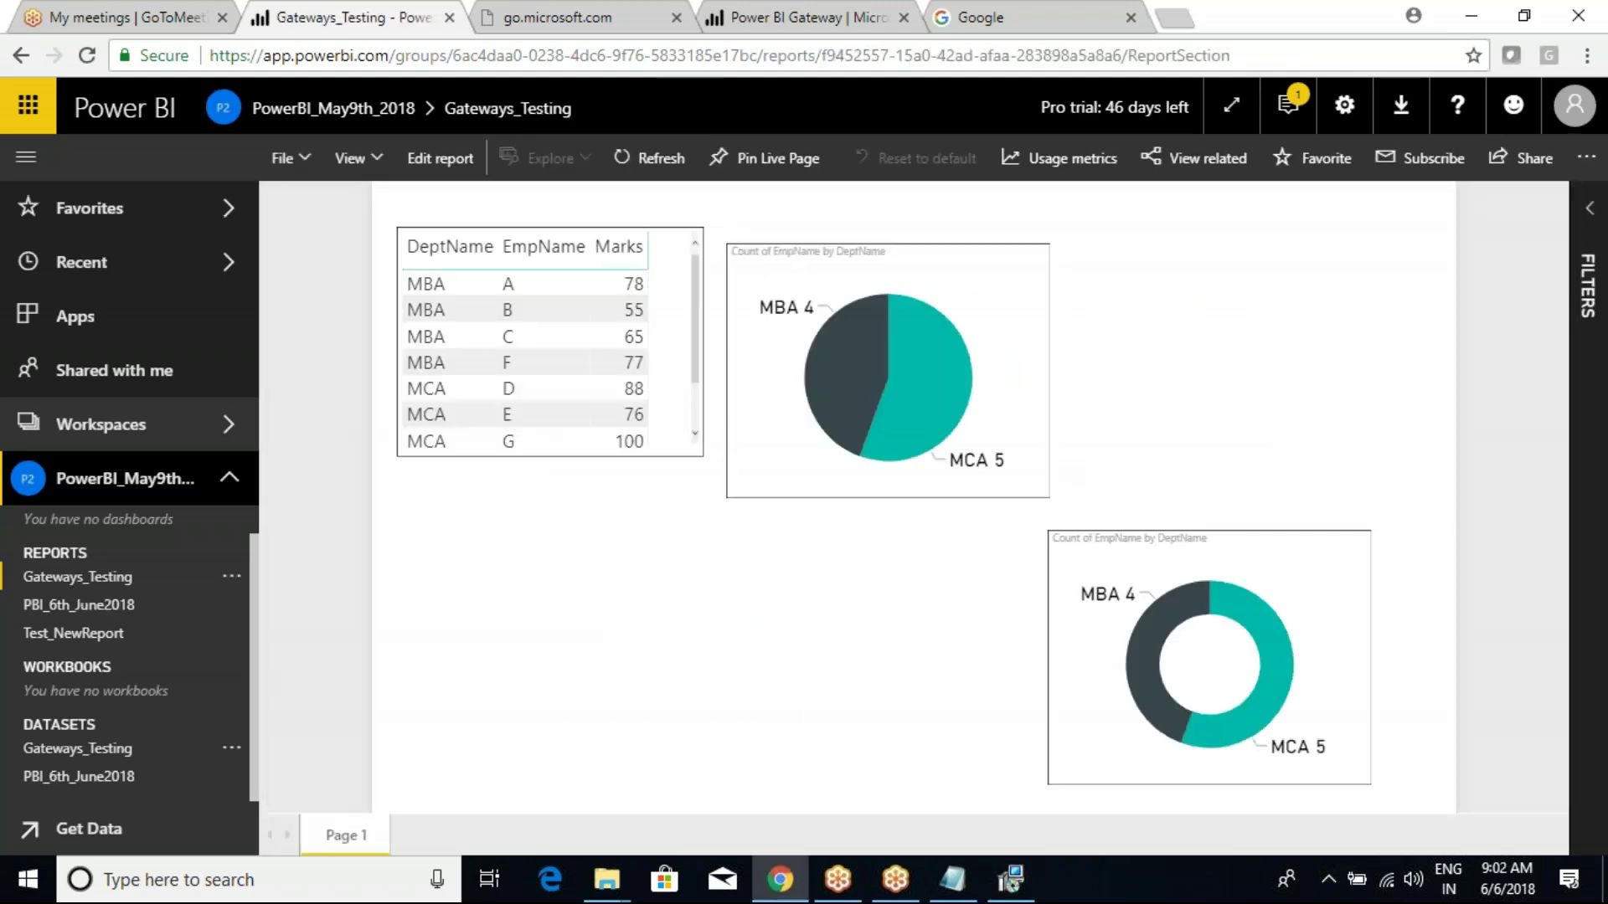
pyautogui.click(119, 753)
pyautogui.click(233, 751)
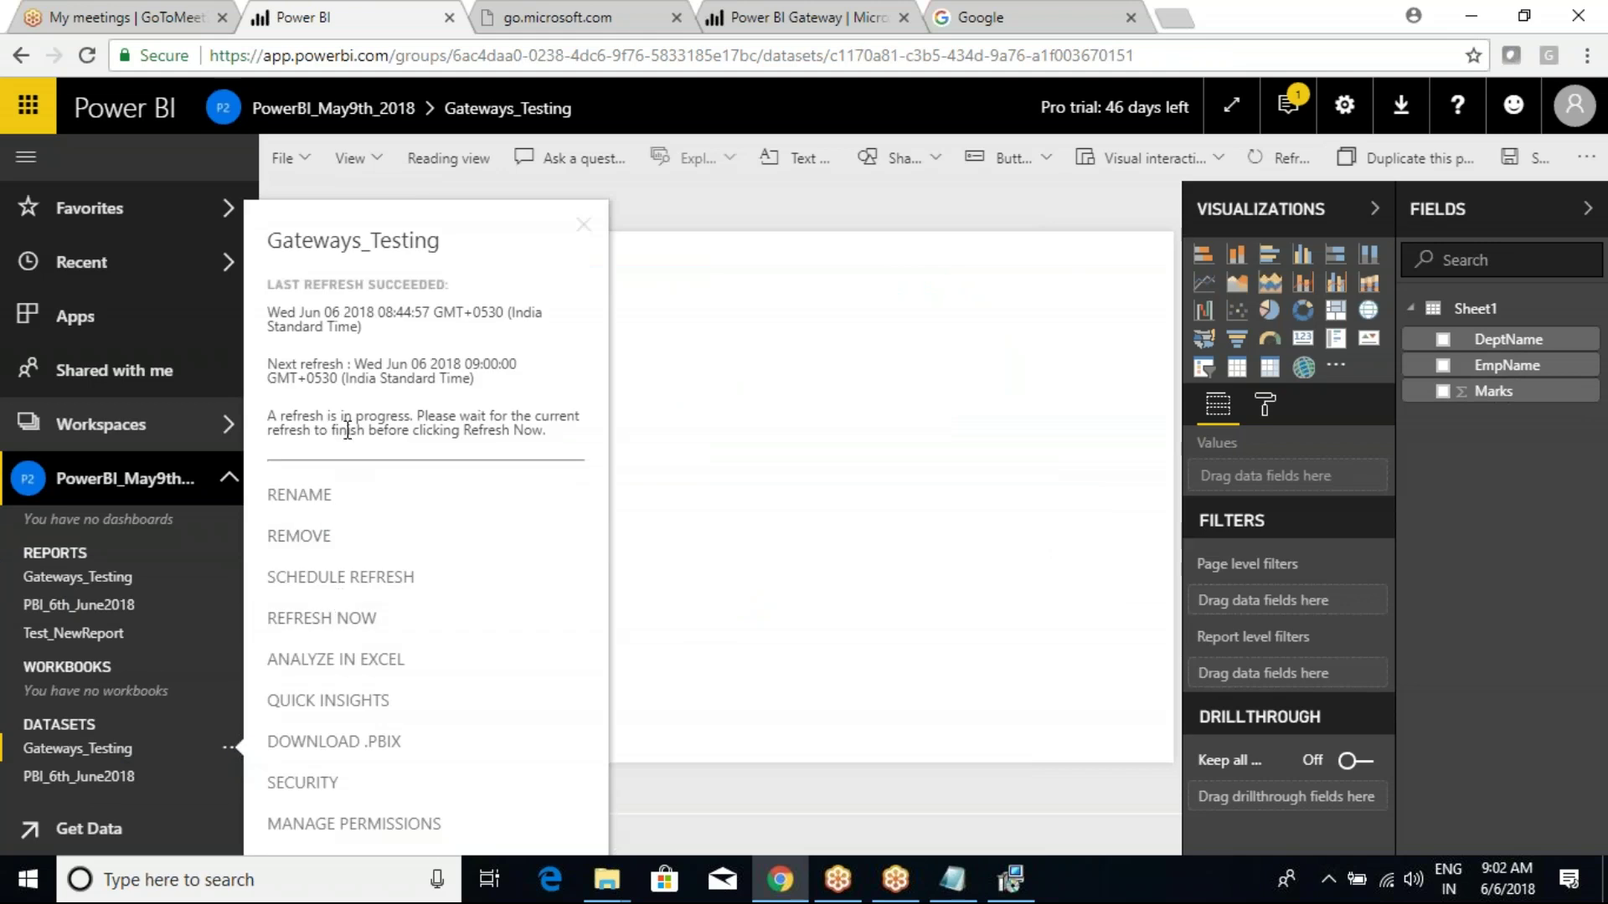
pyautogui.click(976, 207)
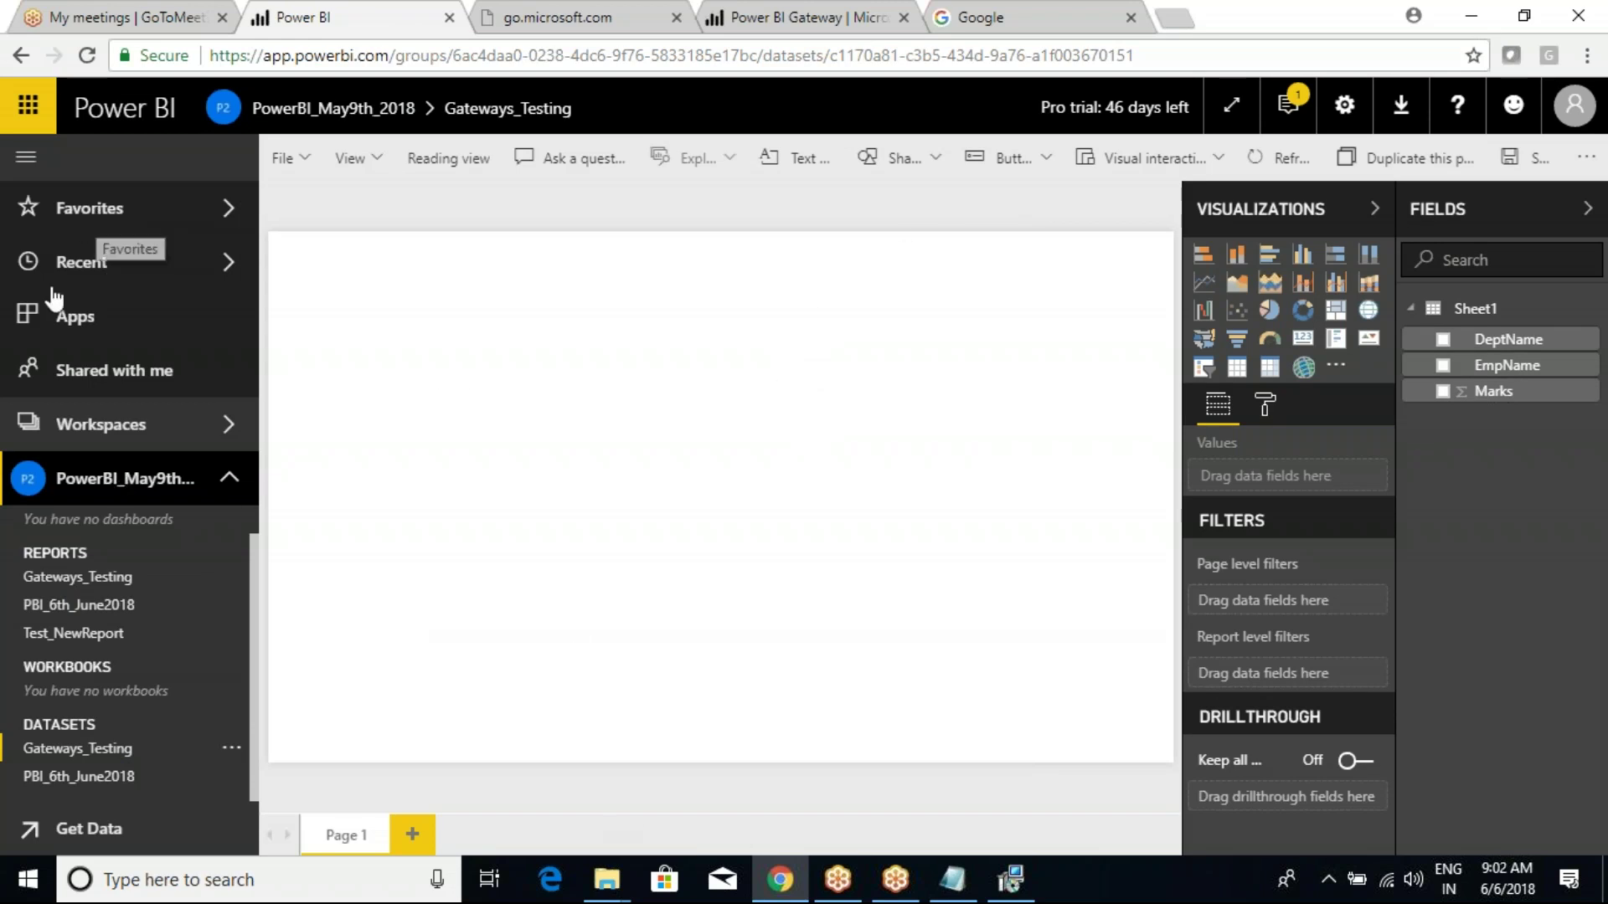
pyautogui.click(125, 577)
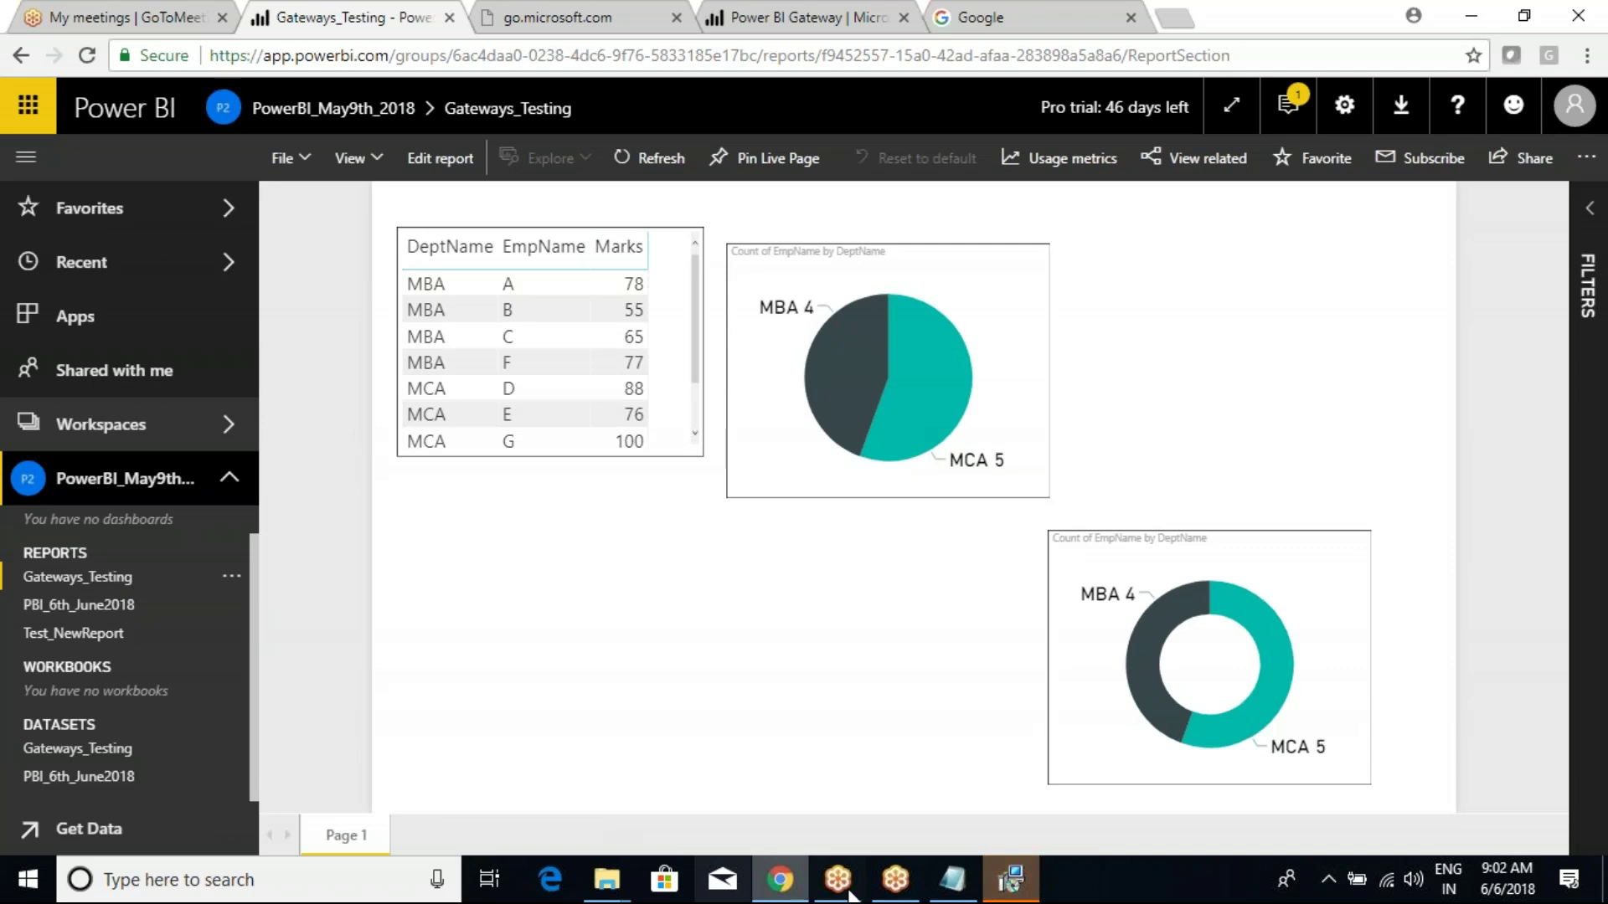
pyautogui.click(1005, 881)
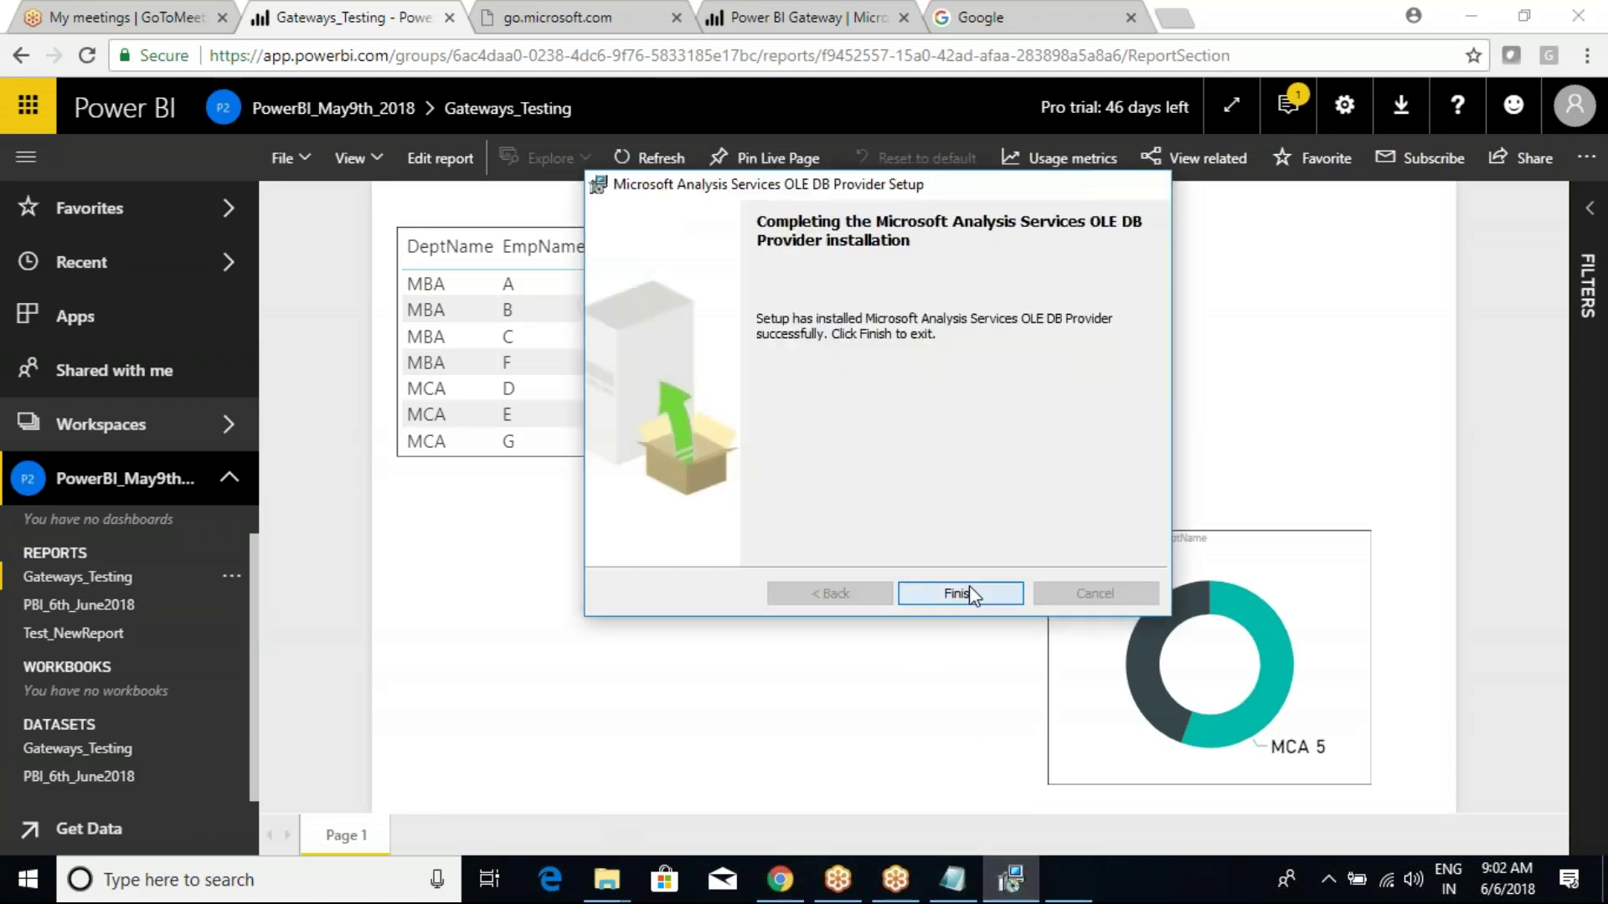
# Finish the OLE DB provider setup, decline the restart, and open the Gateways_Testing report's options.
pyautogui.click(942, 593)
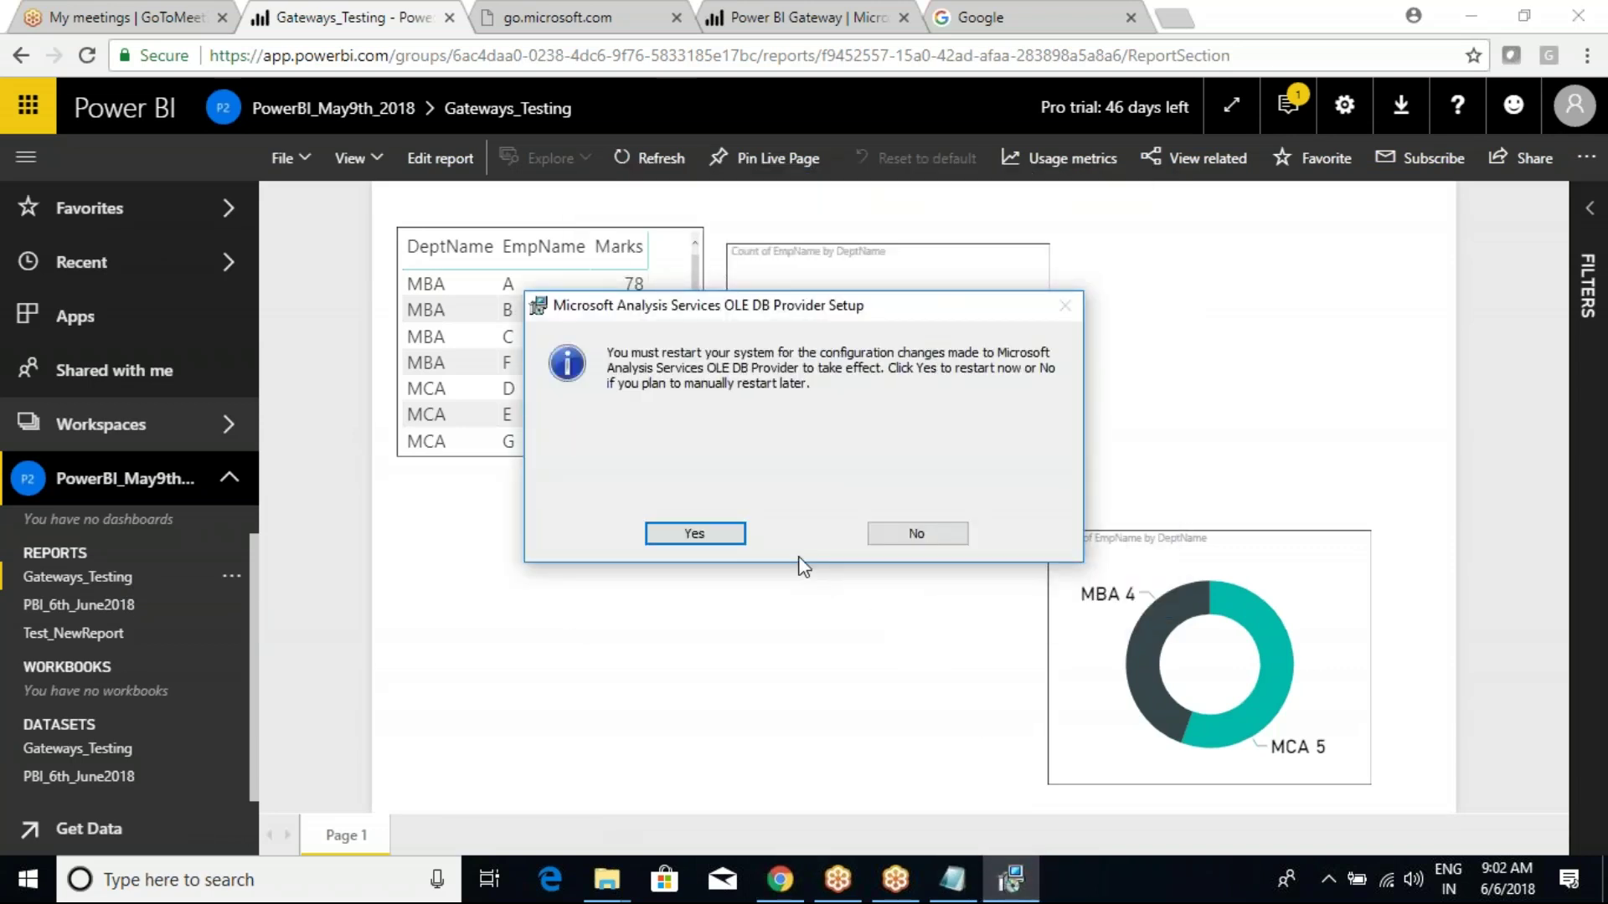
pyautogui.click(915, 534)
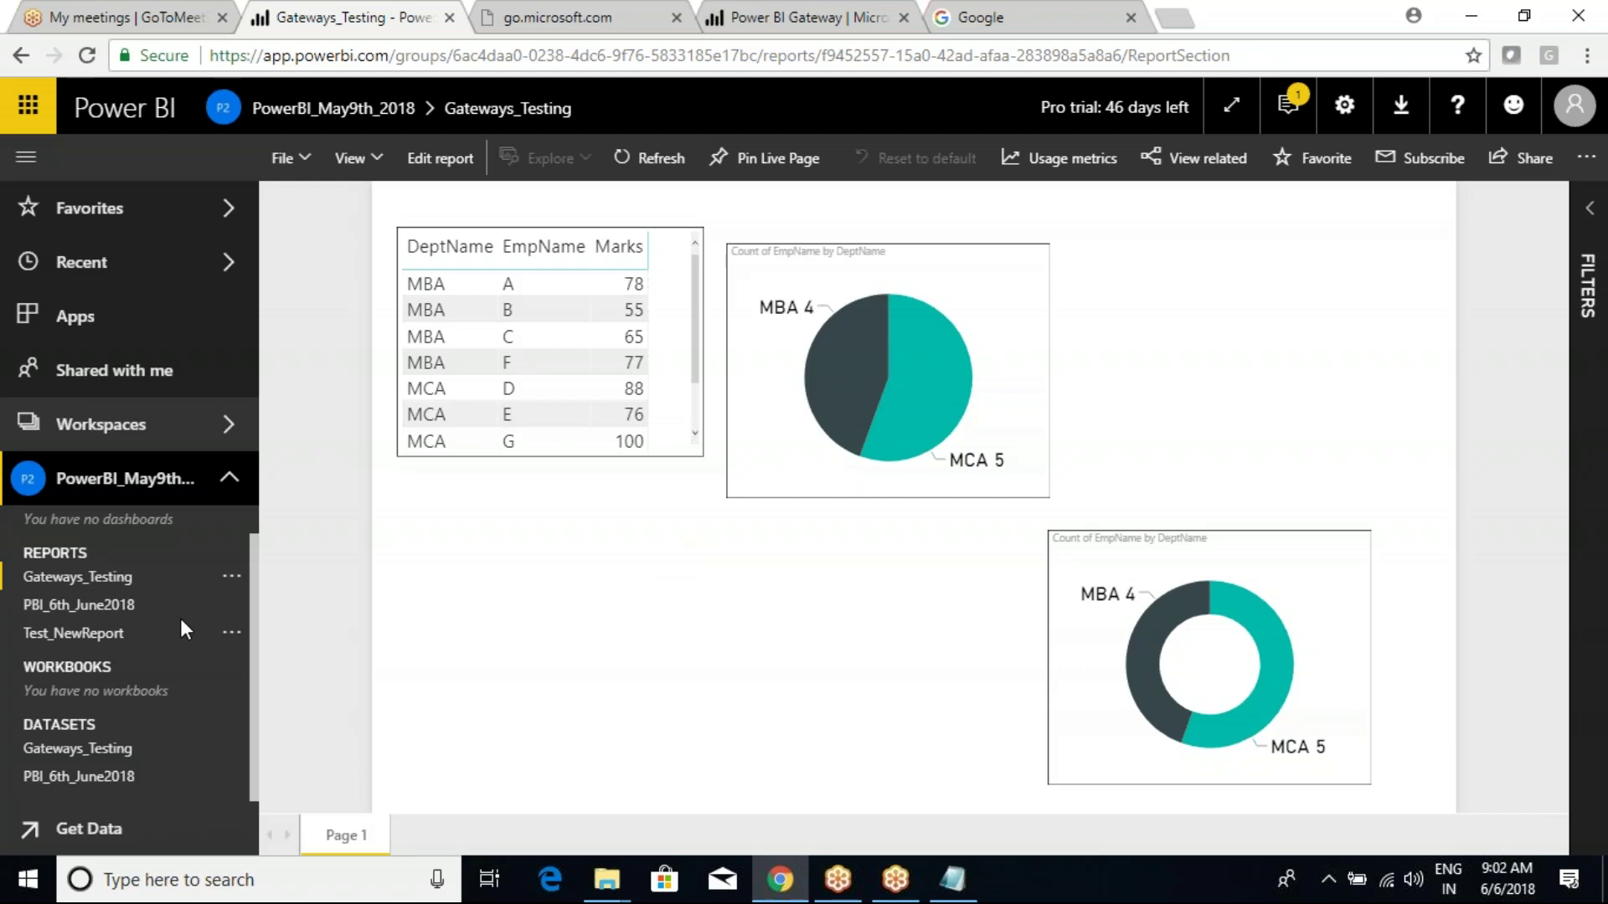
pyautogui.click(232, 576)
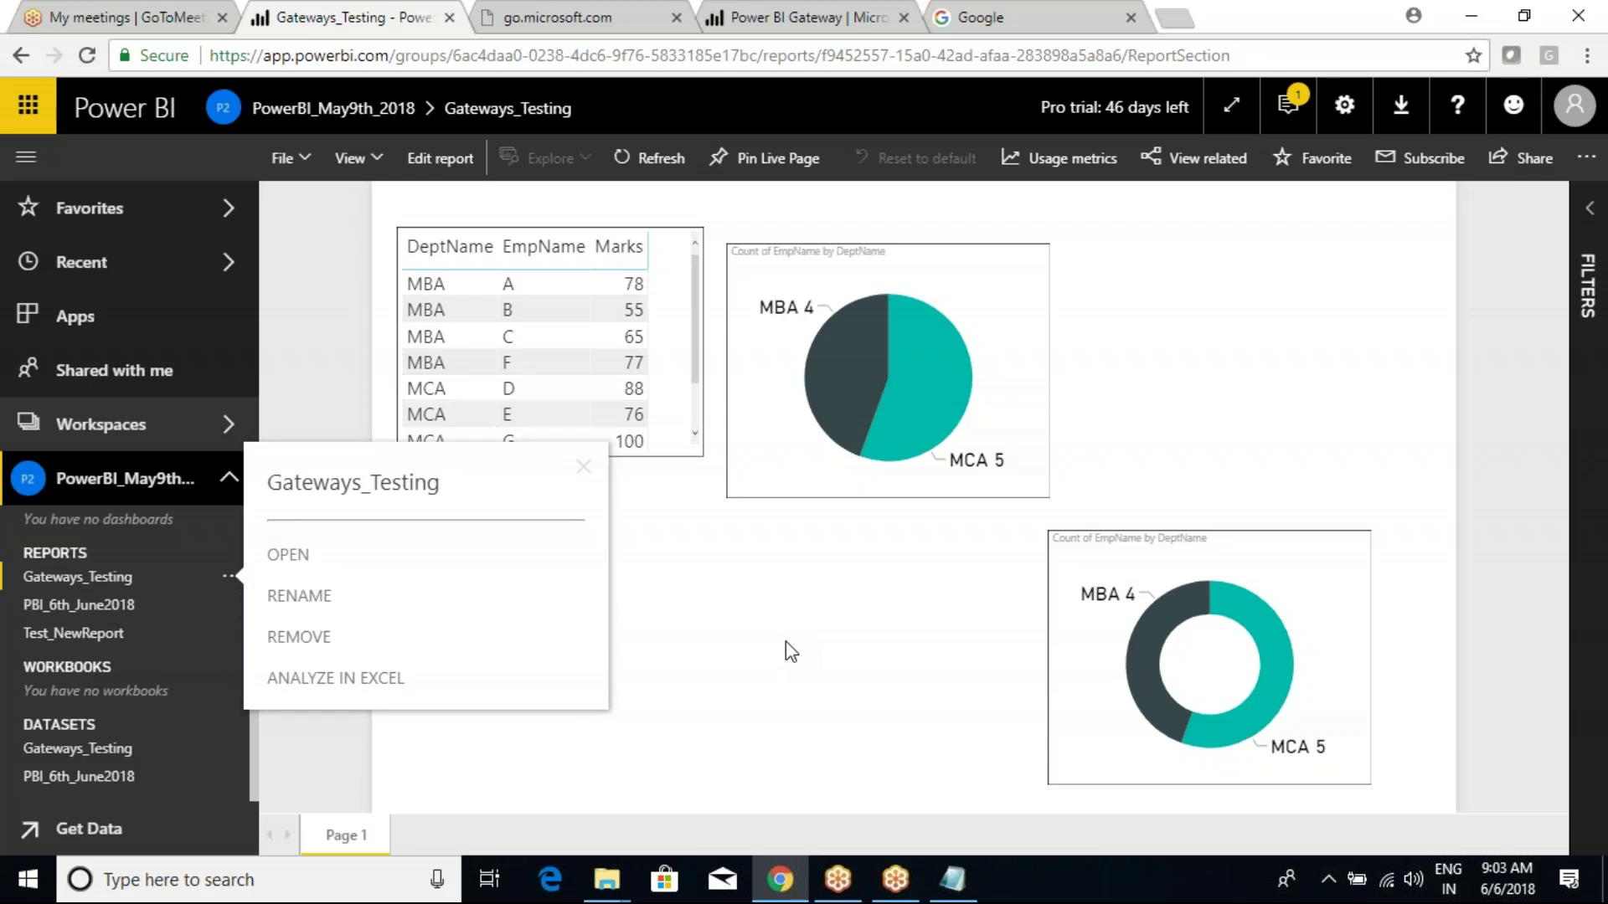
# Close the report options, glance at the dataset's refresh details, and reload the page.
pyautogui.click(863, 640)
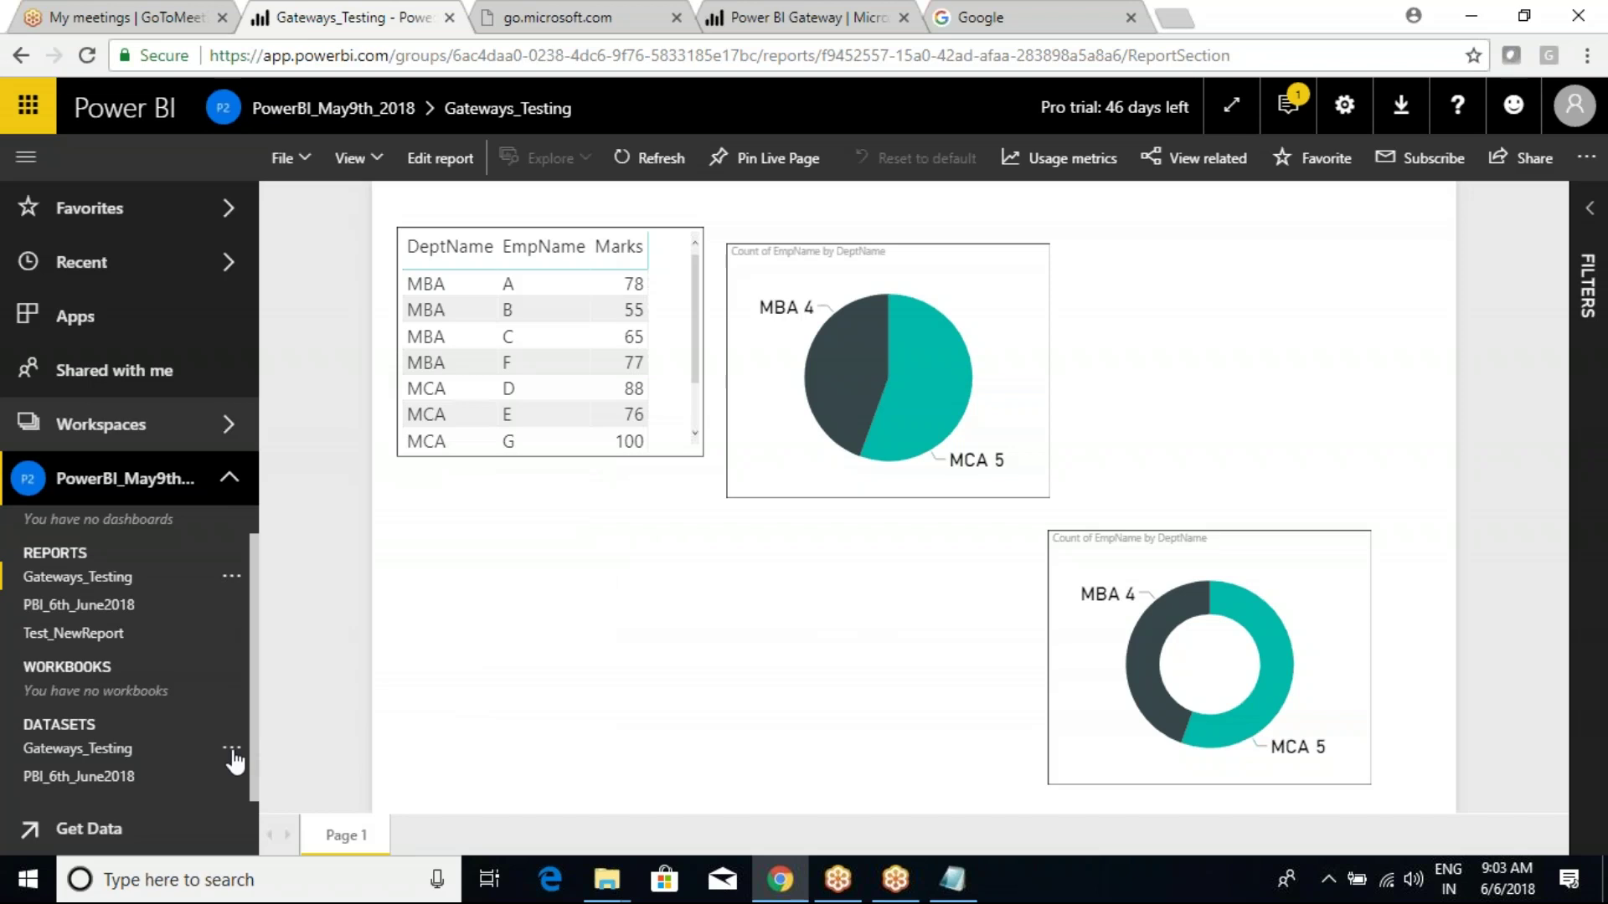
pyautogui.click(230, 748)
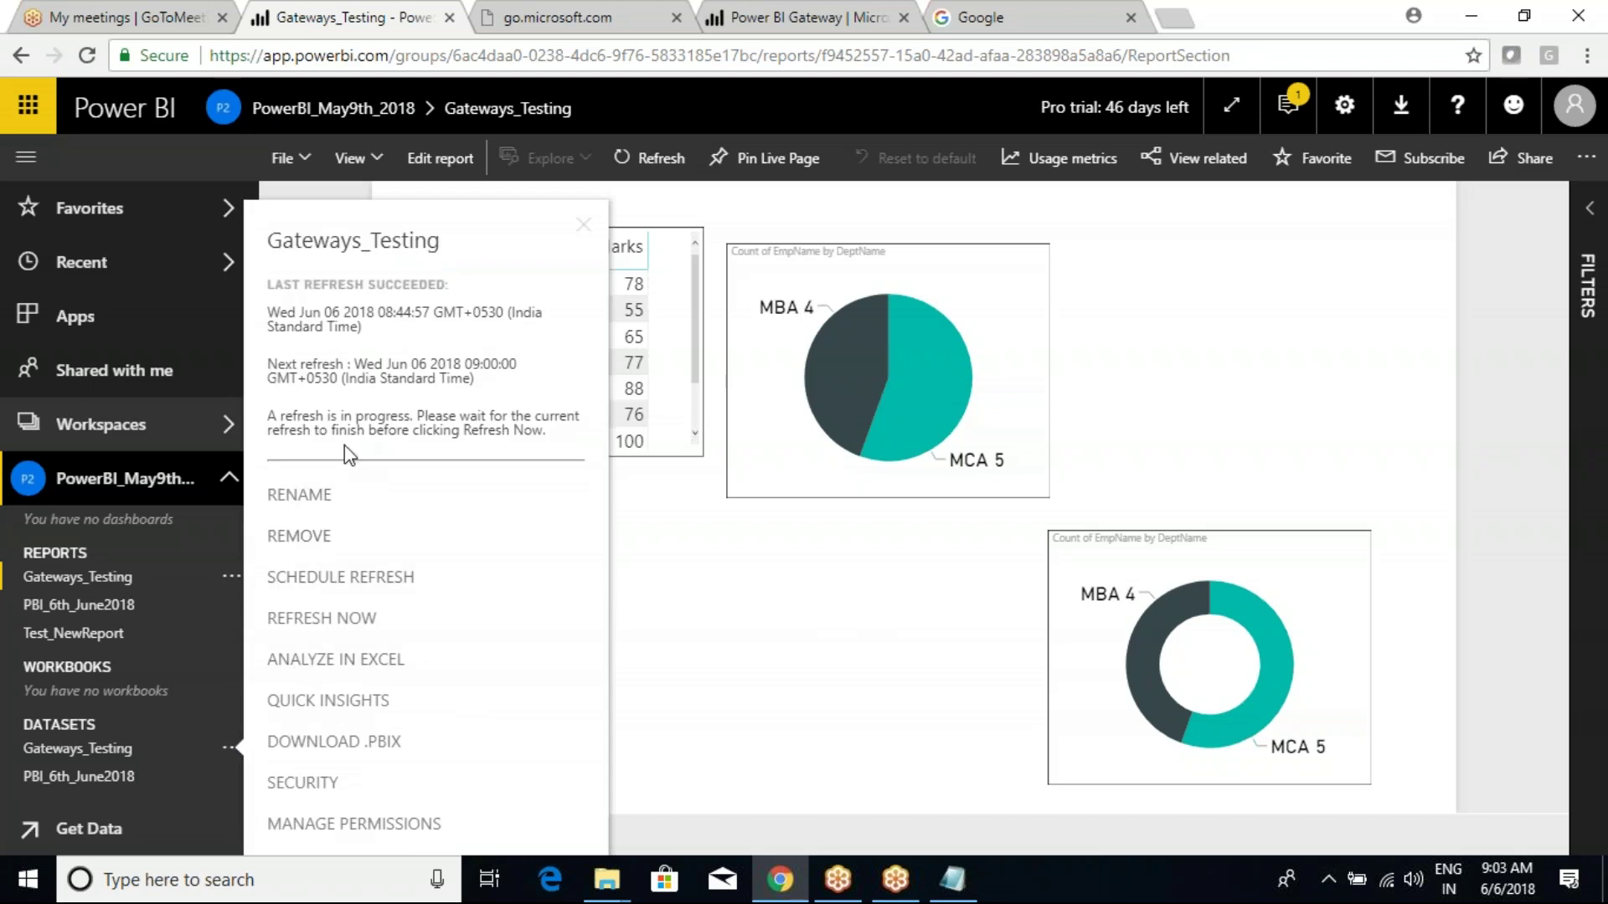
pyautogui.click(783, 617)
pyautogui.click(86, 55)
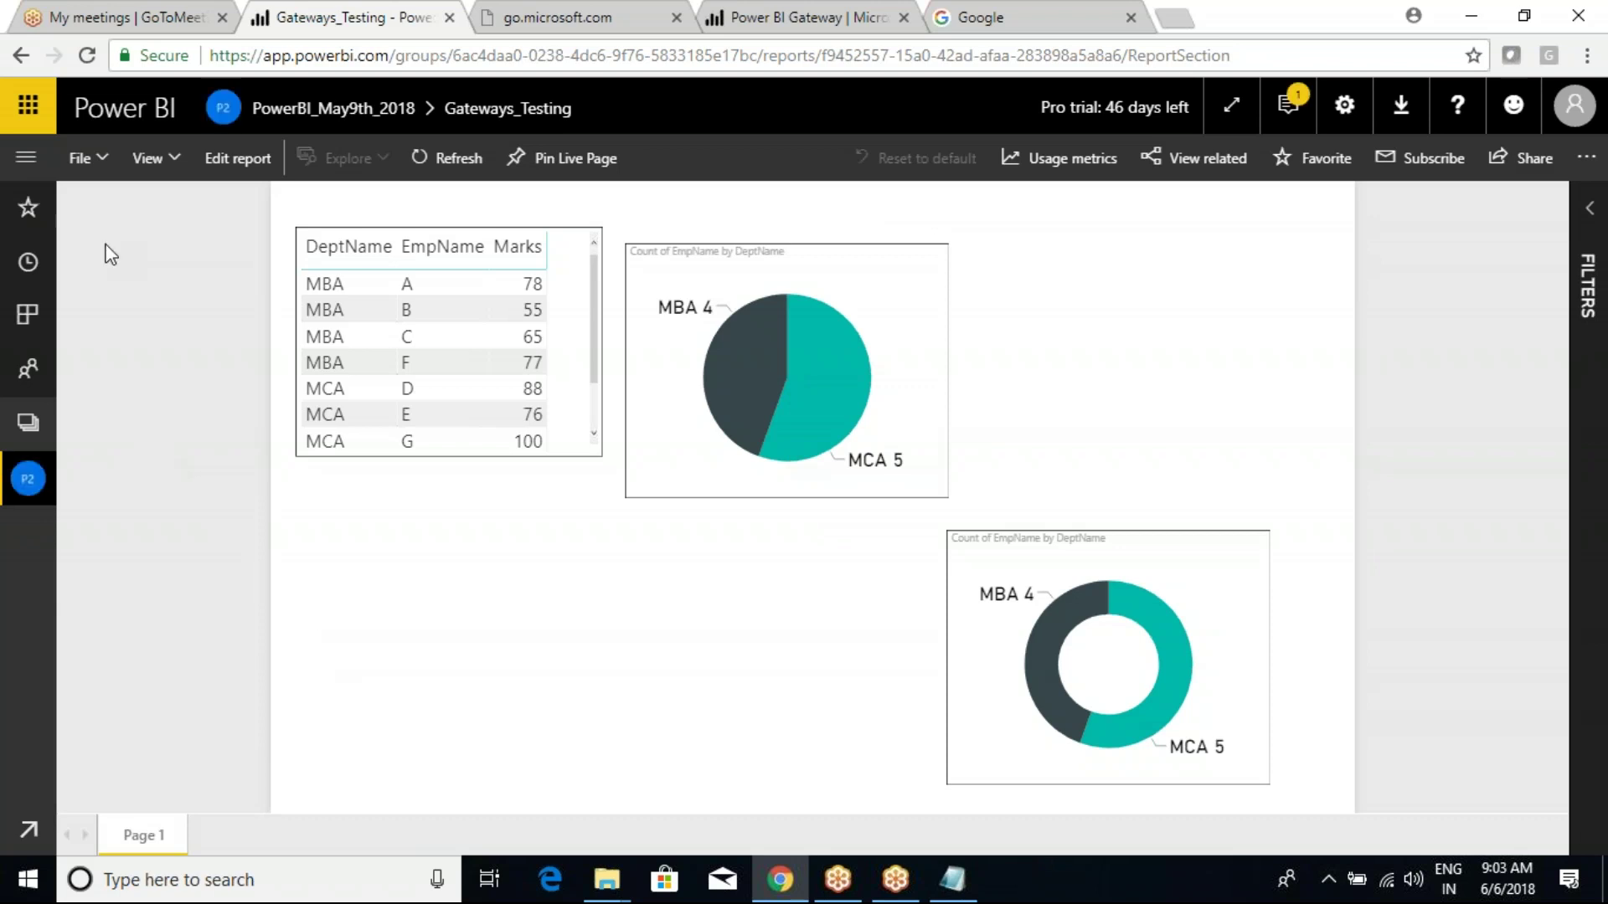
# Expand the PowerBI_May9th workspace and show the Gateways_Testing dataset's refresh-in-progress details.
pyautogui.click(28, 159)
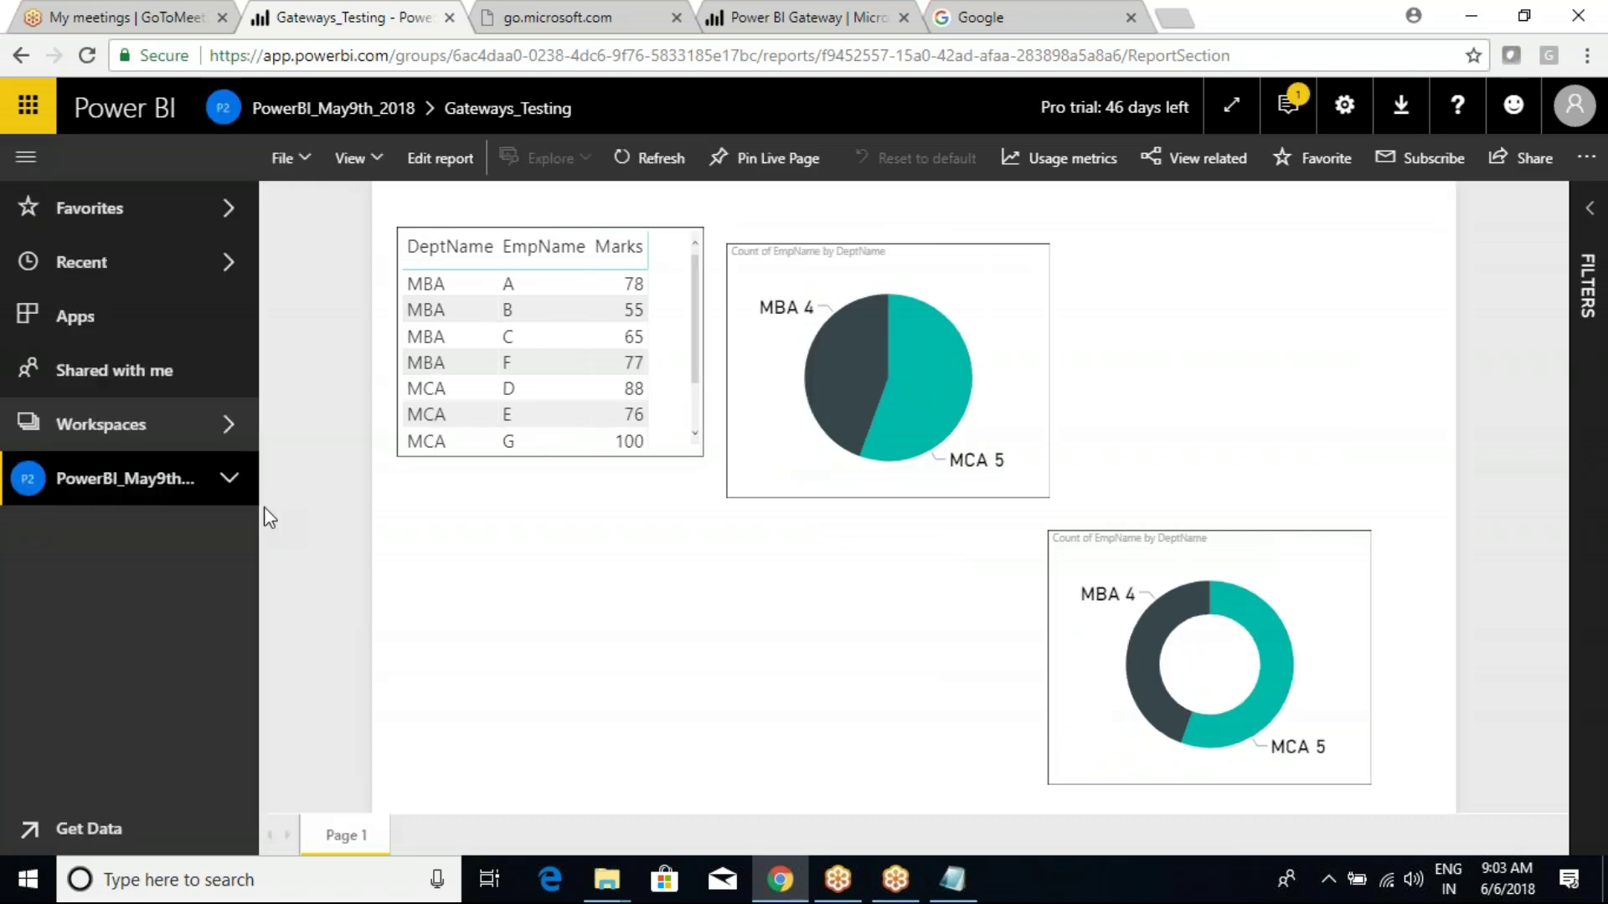
pyautogui.click(225, 480)
pyautogui.scroll(-1, 205, 770)
pyautogui.click(231, 750)
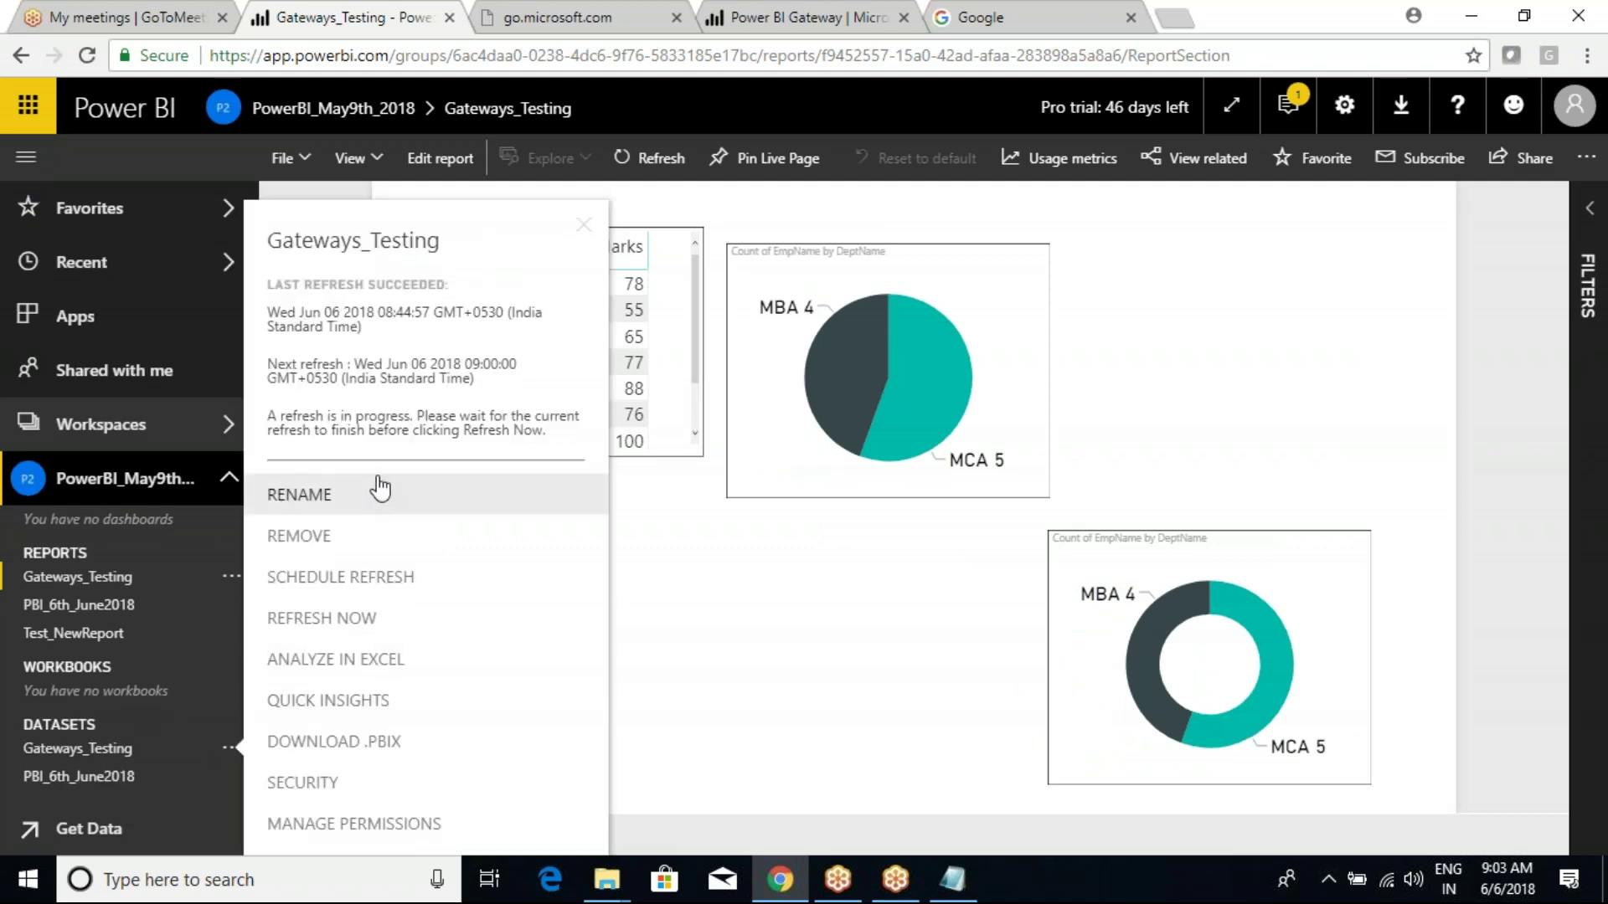
pyautogui.moveTo(268, 416); pyautogui.dragTo(494, 434)
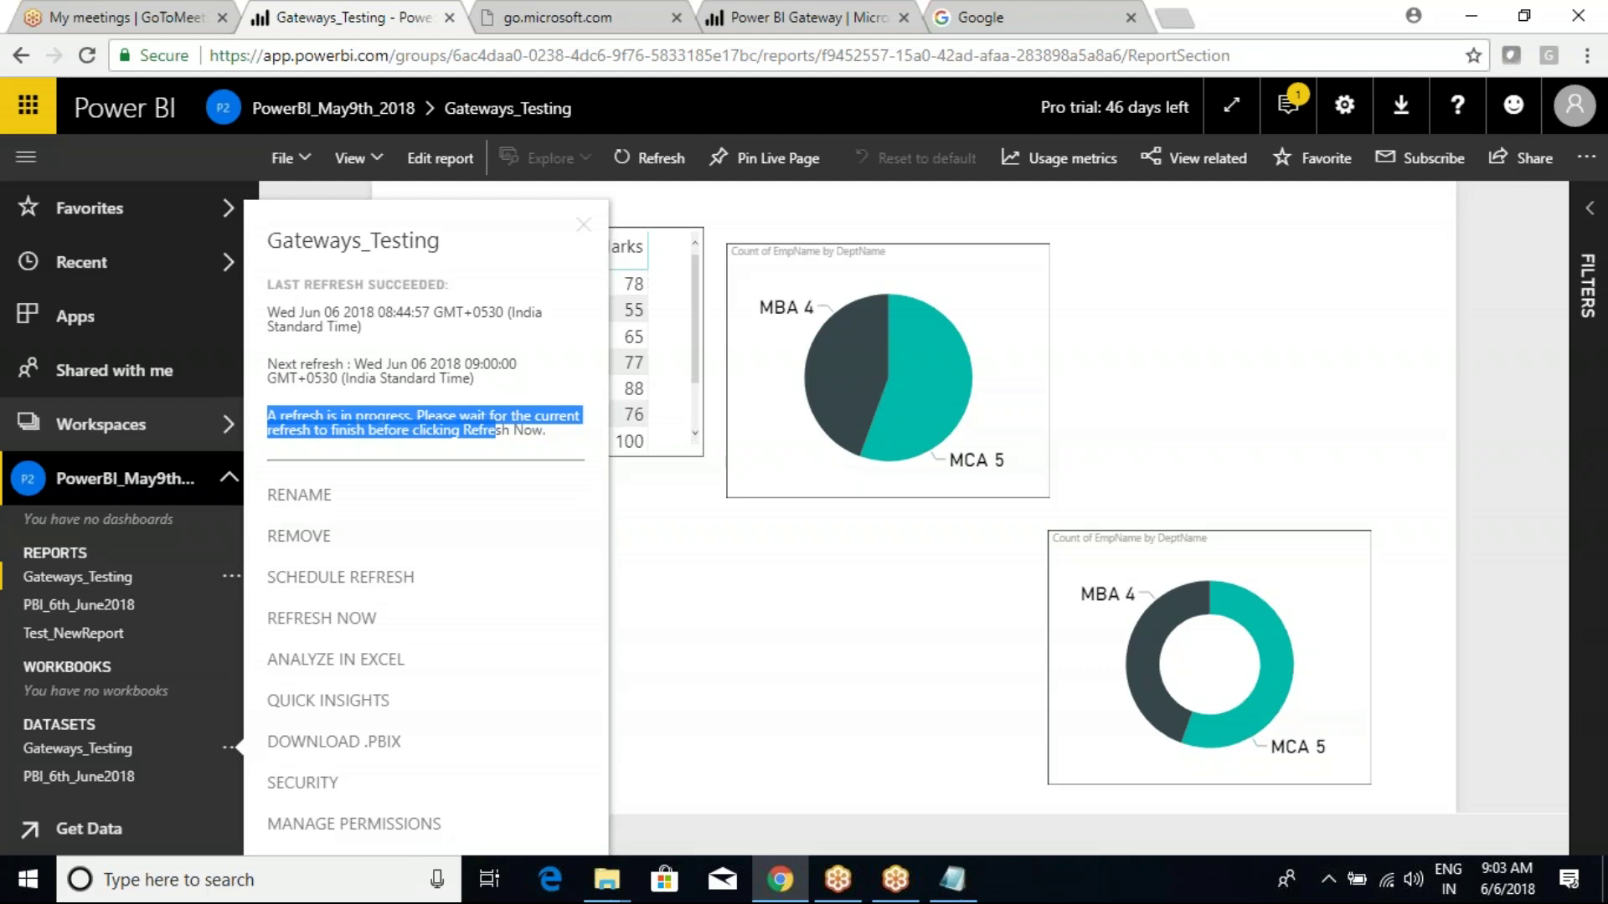
pyautogui.click(379, 414)
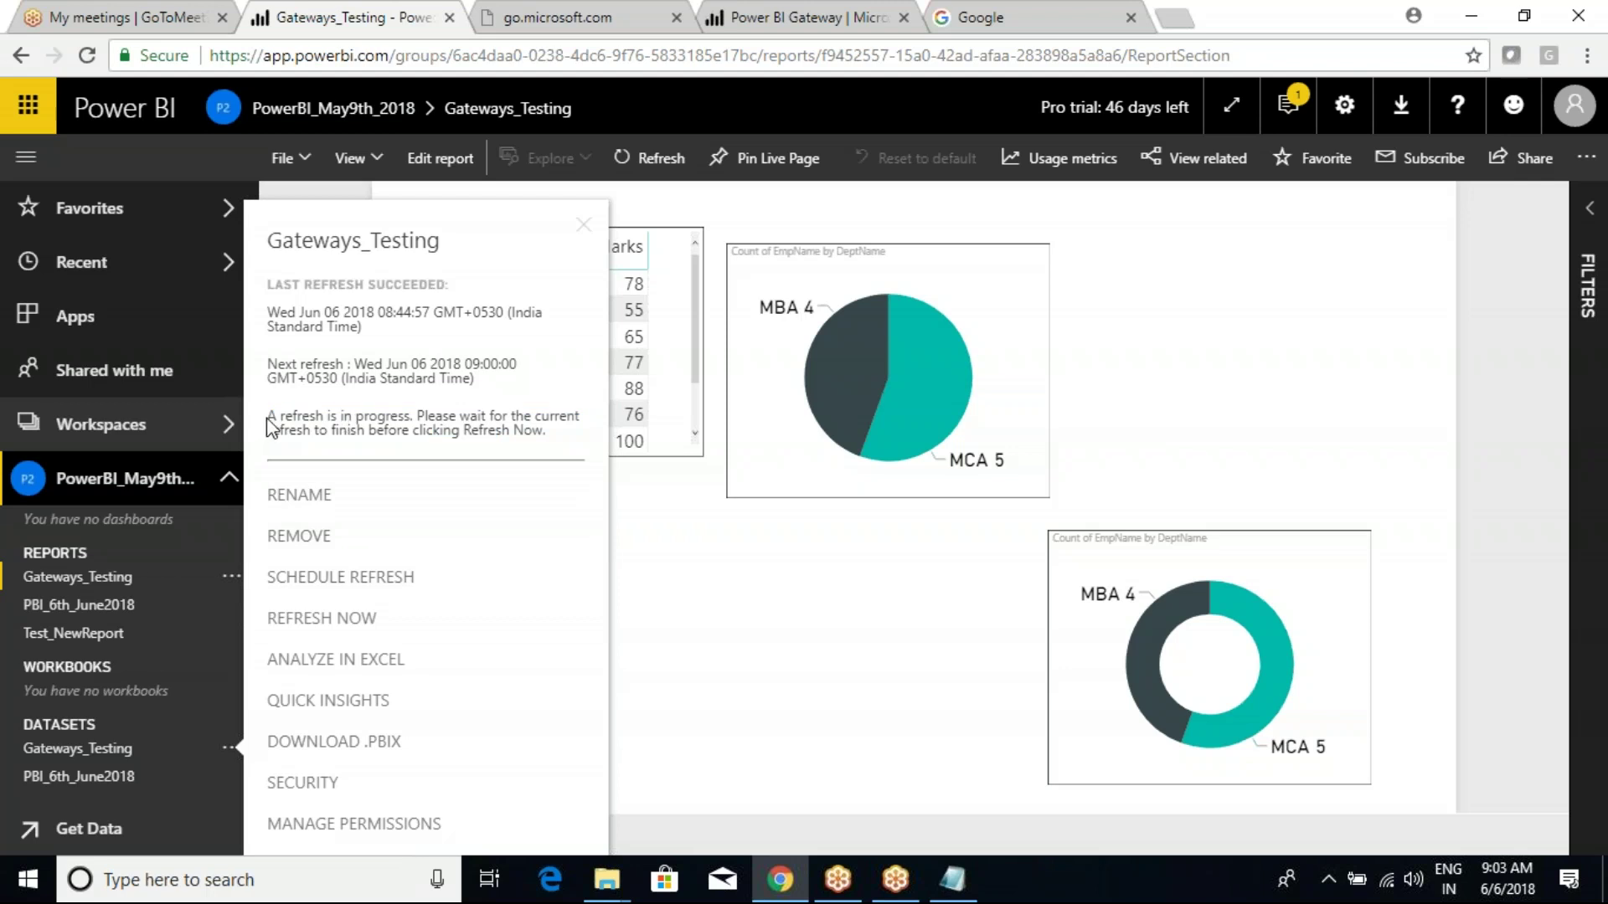
pyautogui.moveTo(270, 422); pyautogui.dragTo(546, 431)
pyautogui.click(471, 434)
pyautogui.moveTo(608, 871)
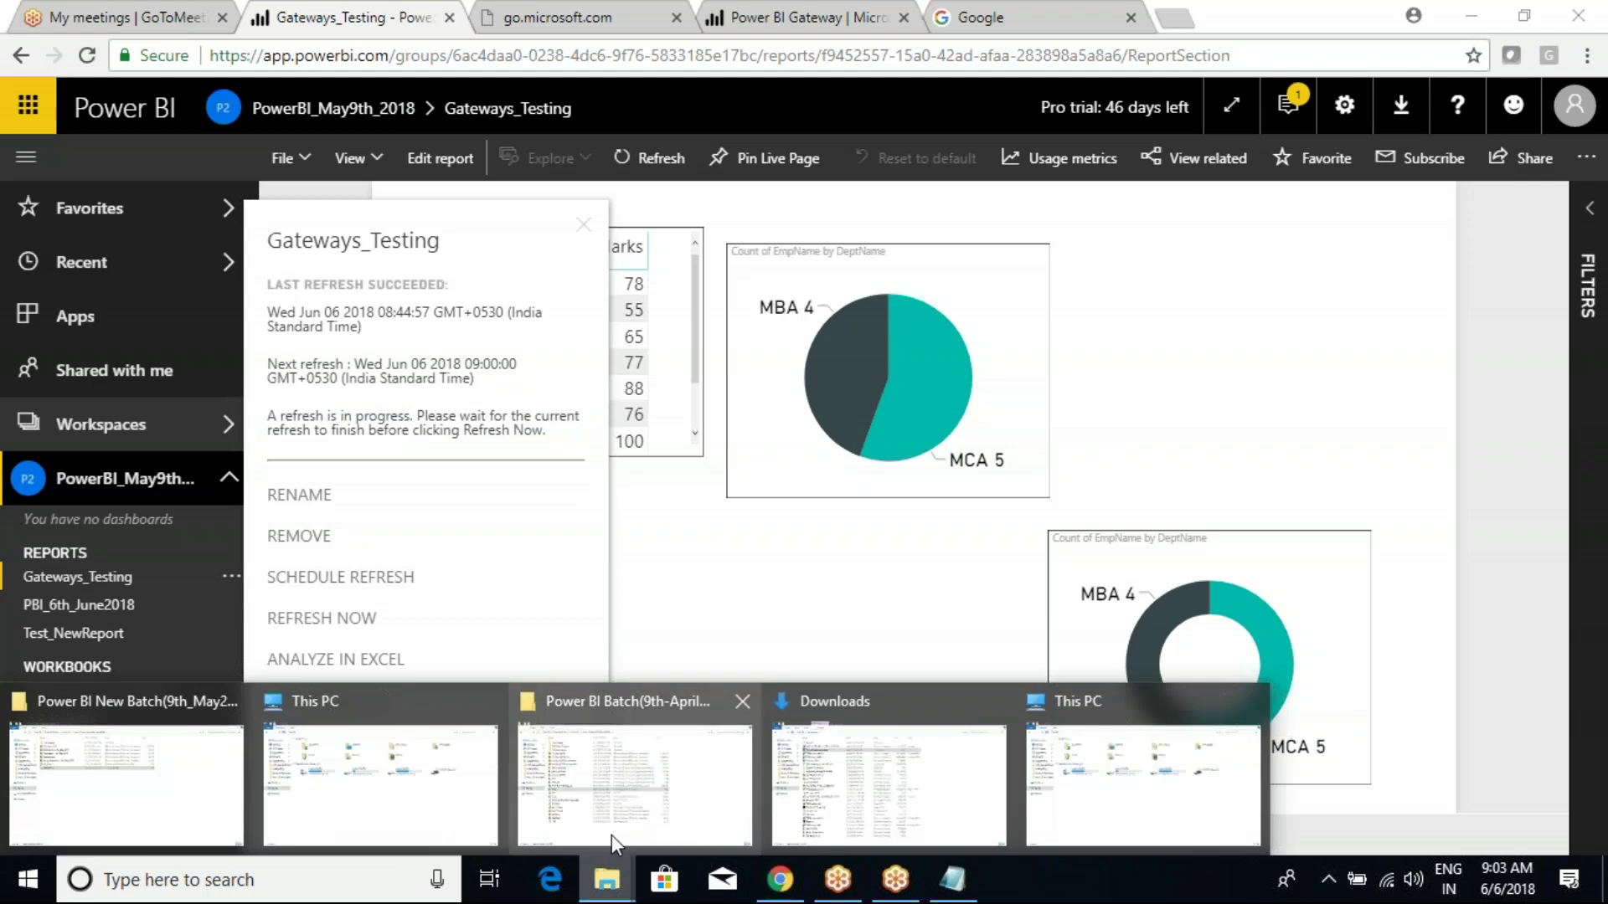
pyautogui.click(629, 822)
pyautogui.click(586, 744)
pyautogui.rightClick(1265, 640)
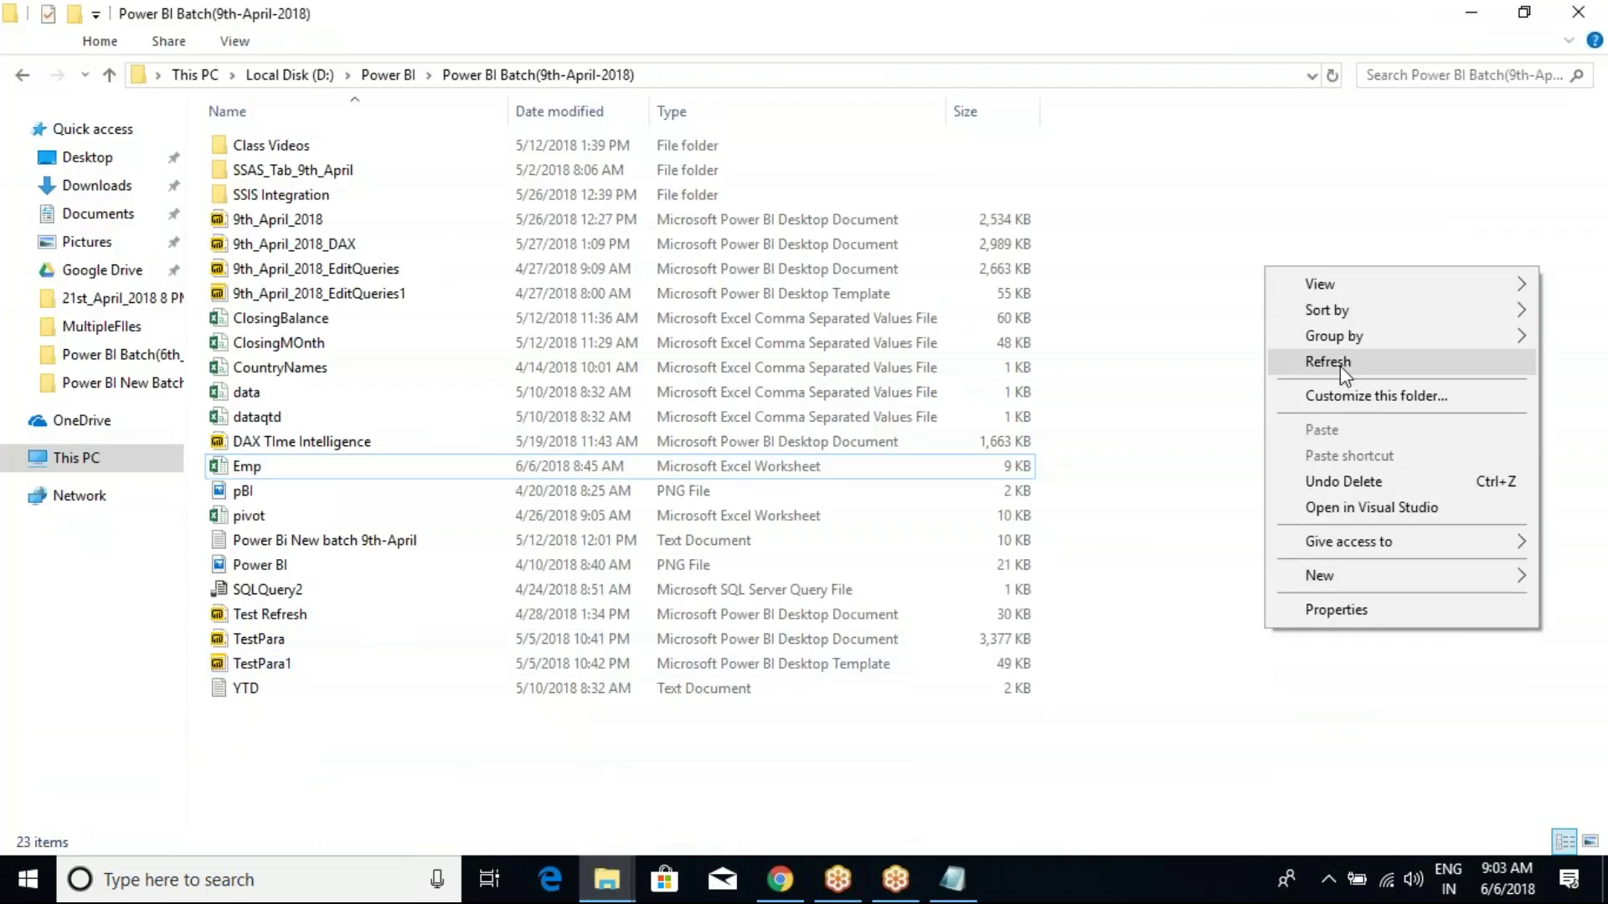
pyautogui.click(1307, 364)
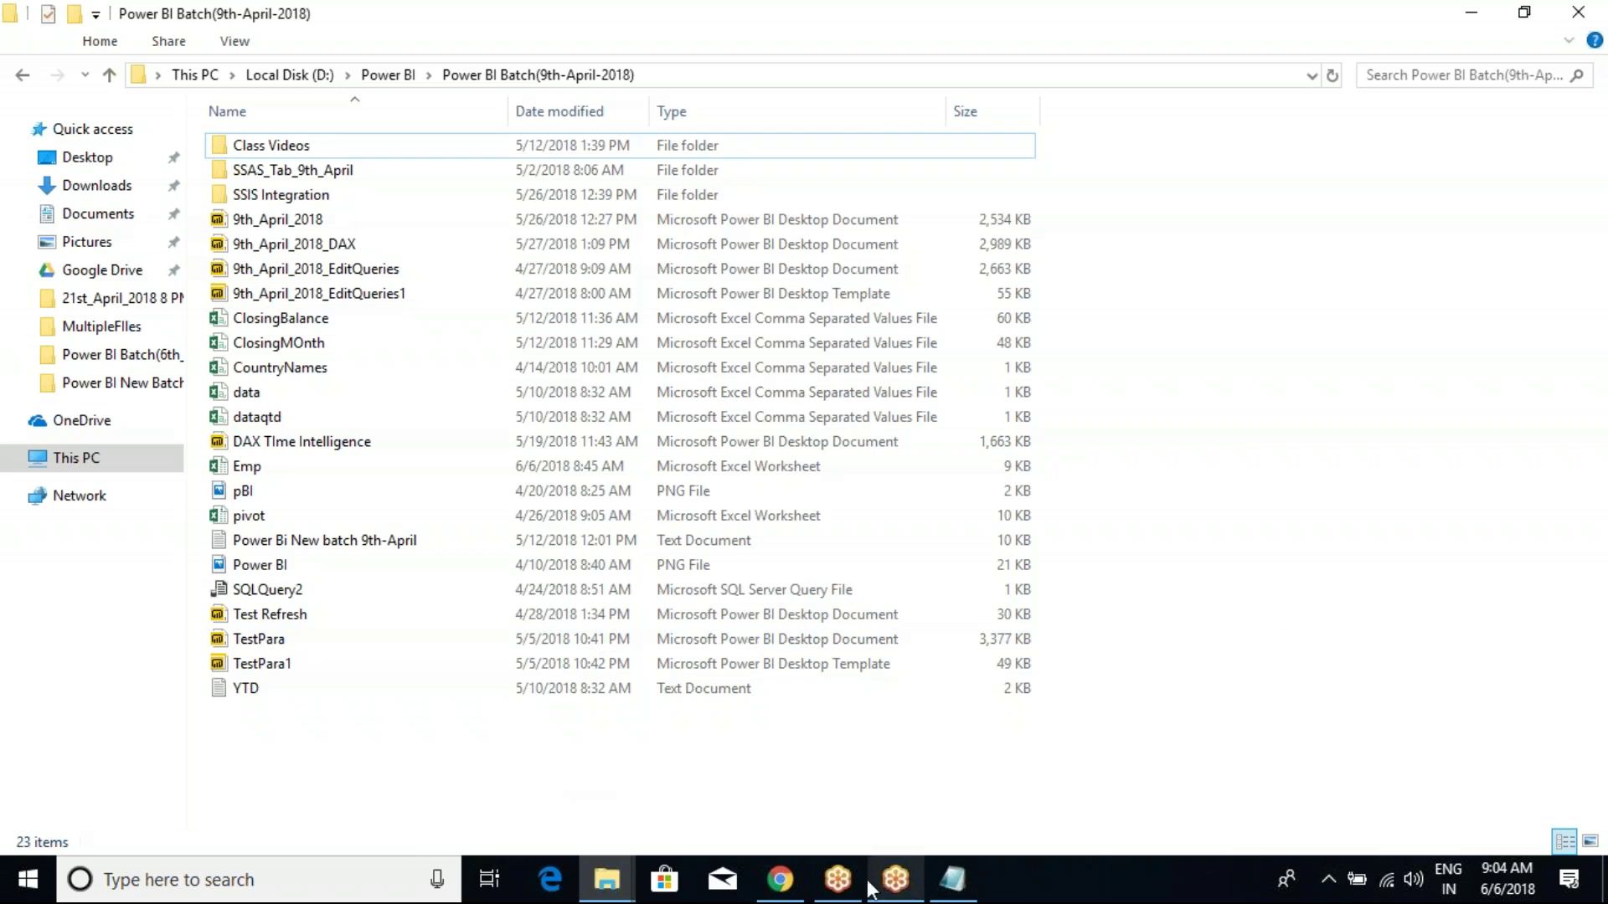
pyautogui.click(838, 888)
pyautogui.click(887, 886)
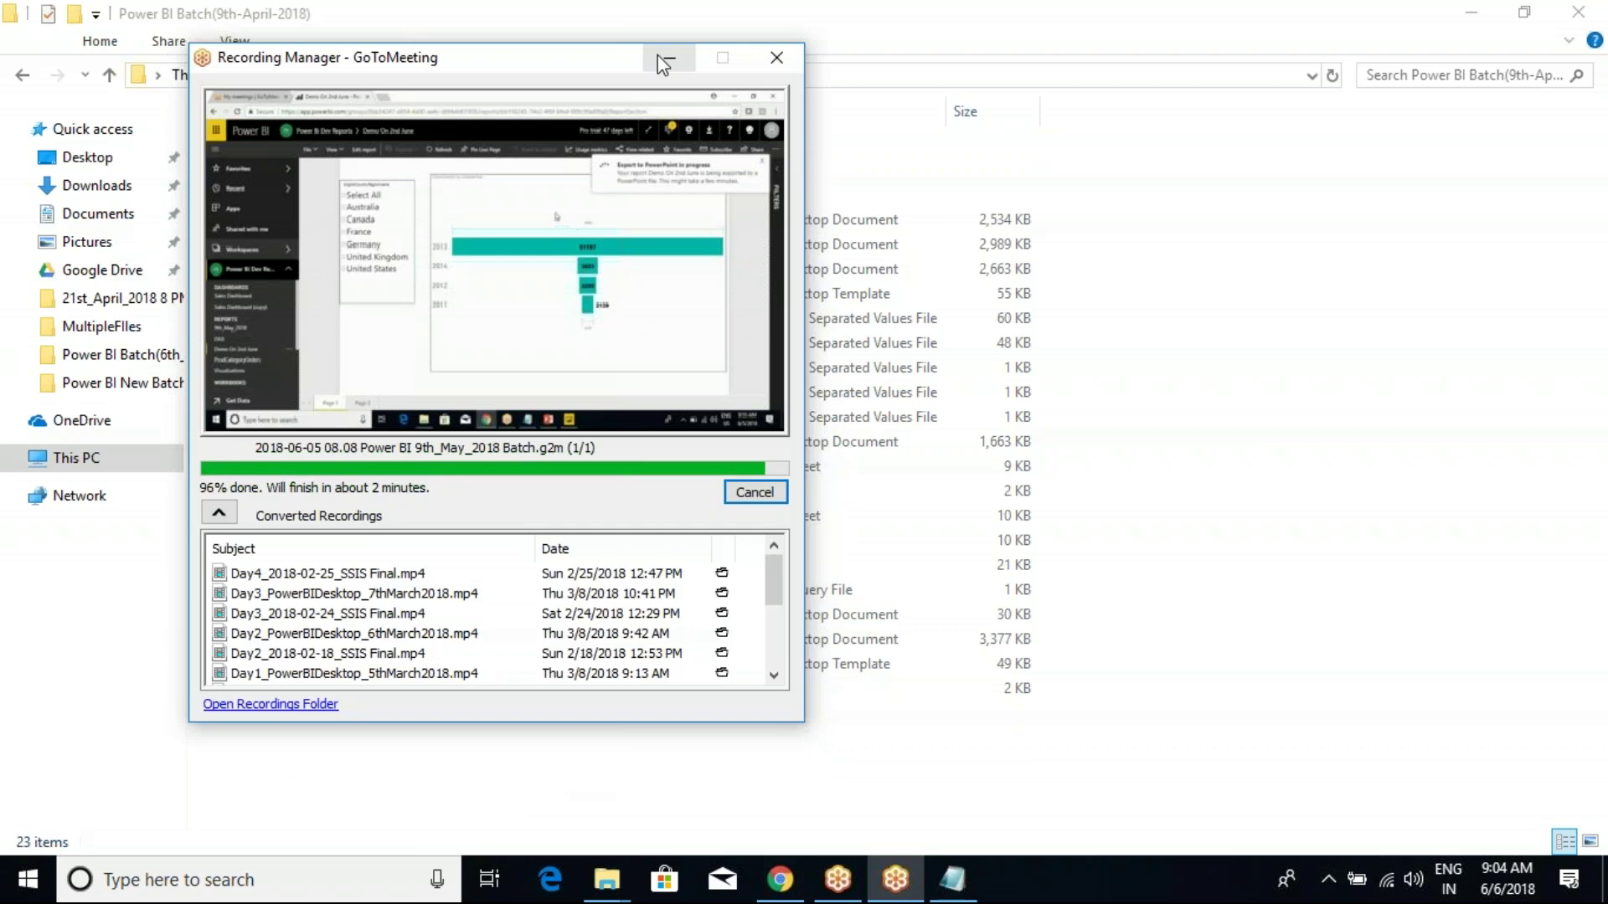
pyautogui.click(669, 57)
# Reload Power BI, recheck the Gateways_Testing dataset refresh (still in progress), and close the details.
pyautogui.click(781, 881)
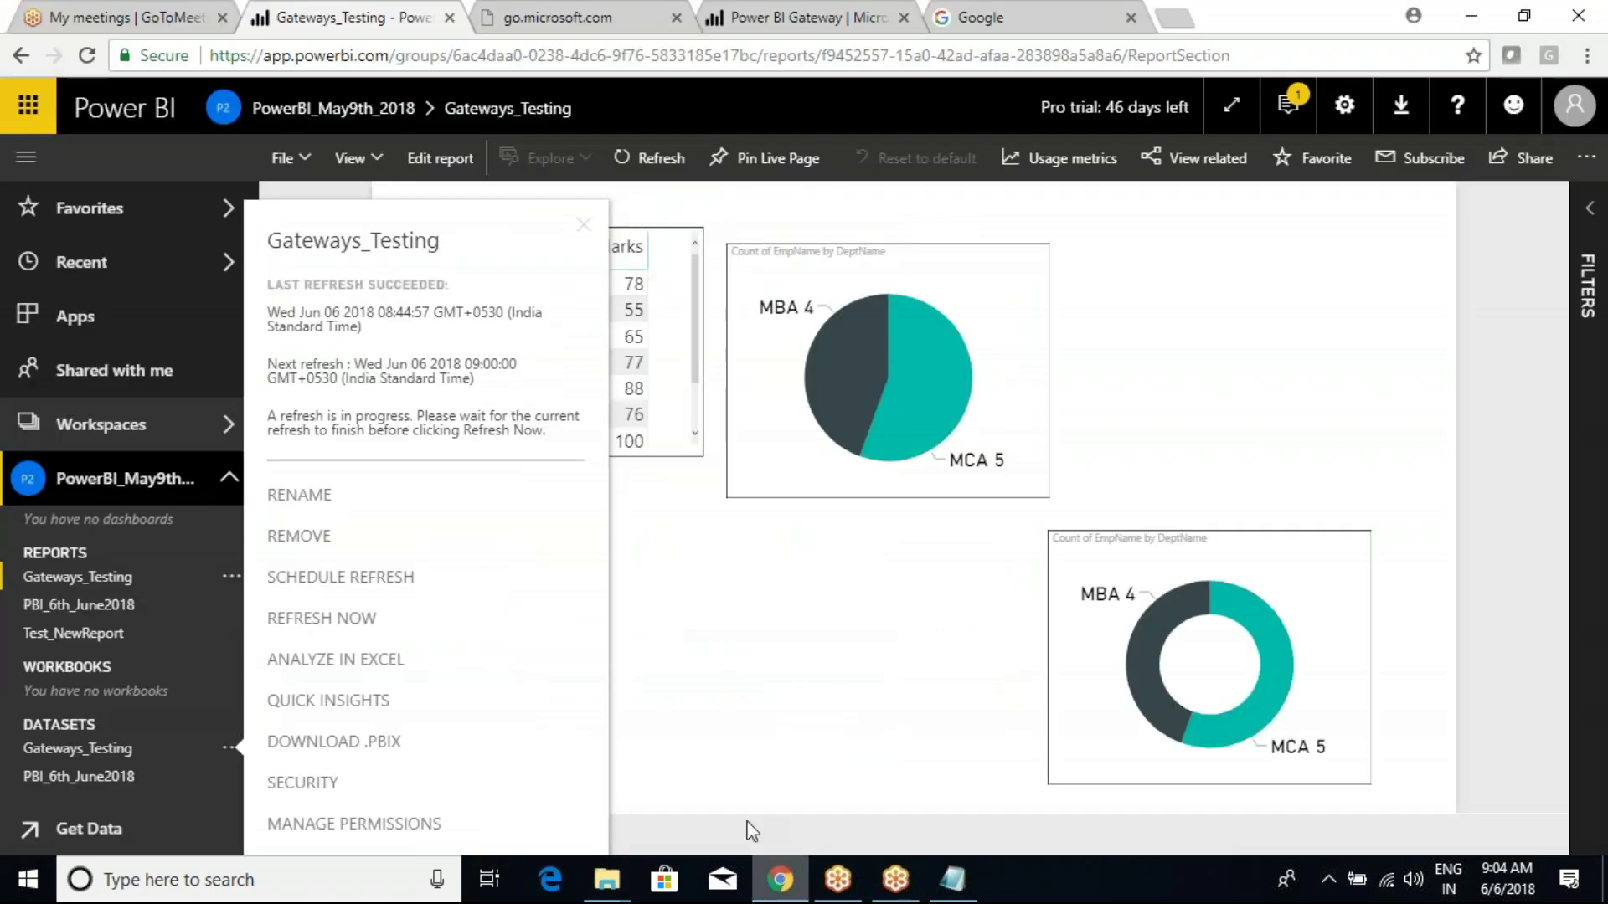
pyautogui.click(84, 59)
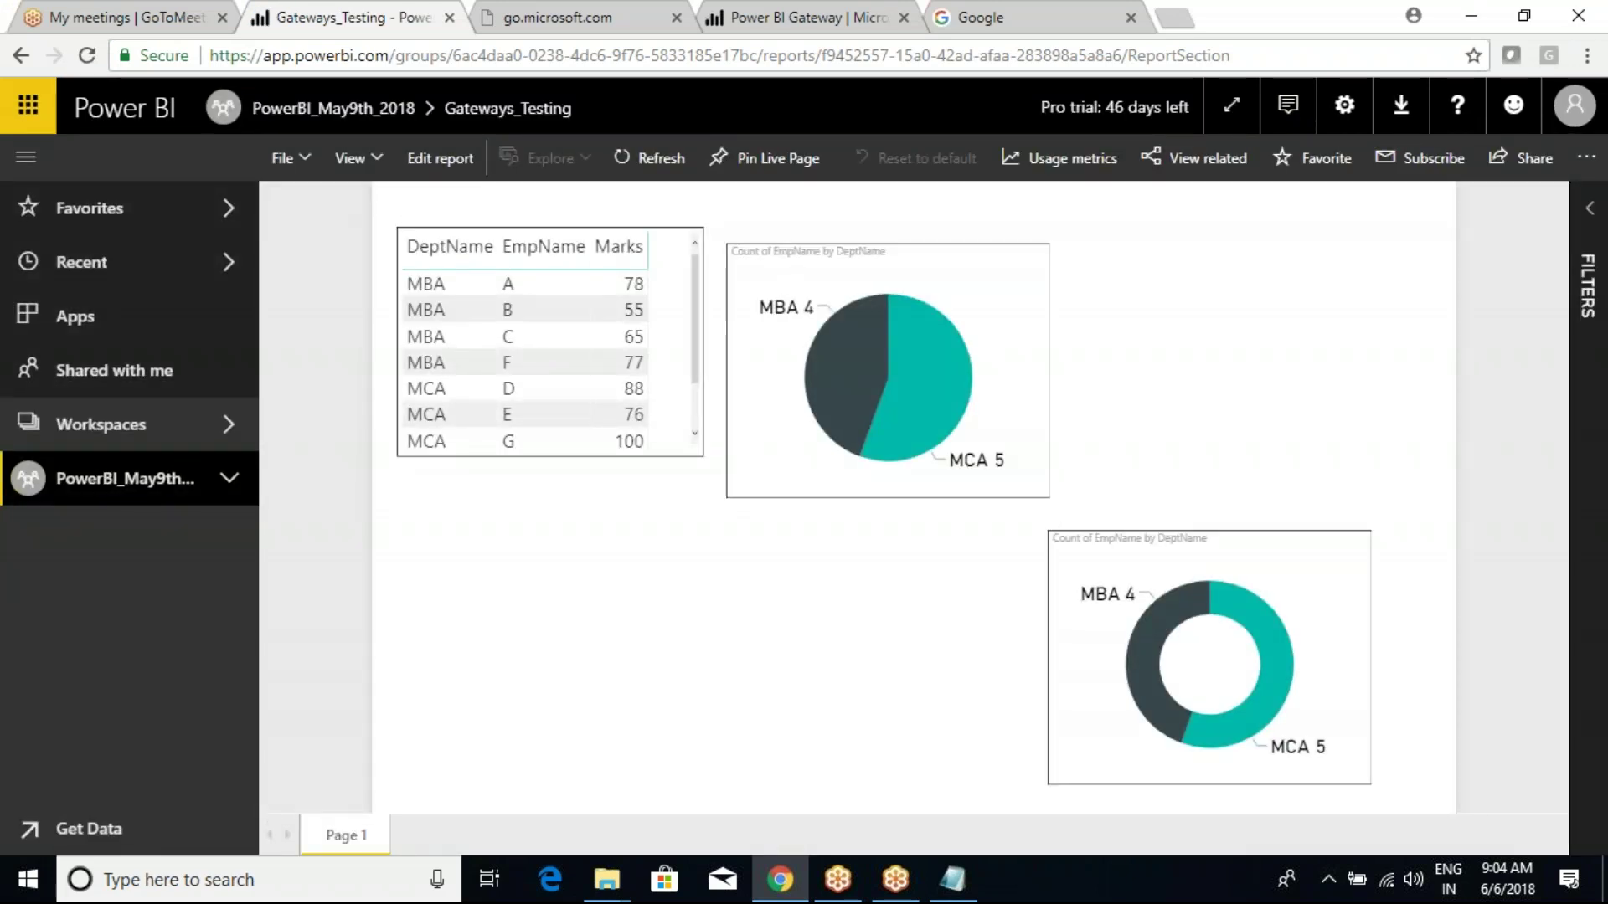
pyautogui.click(231, 479)
pyautogui.scroll(-1, 189, 751)
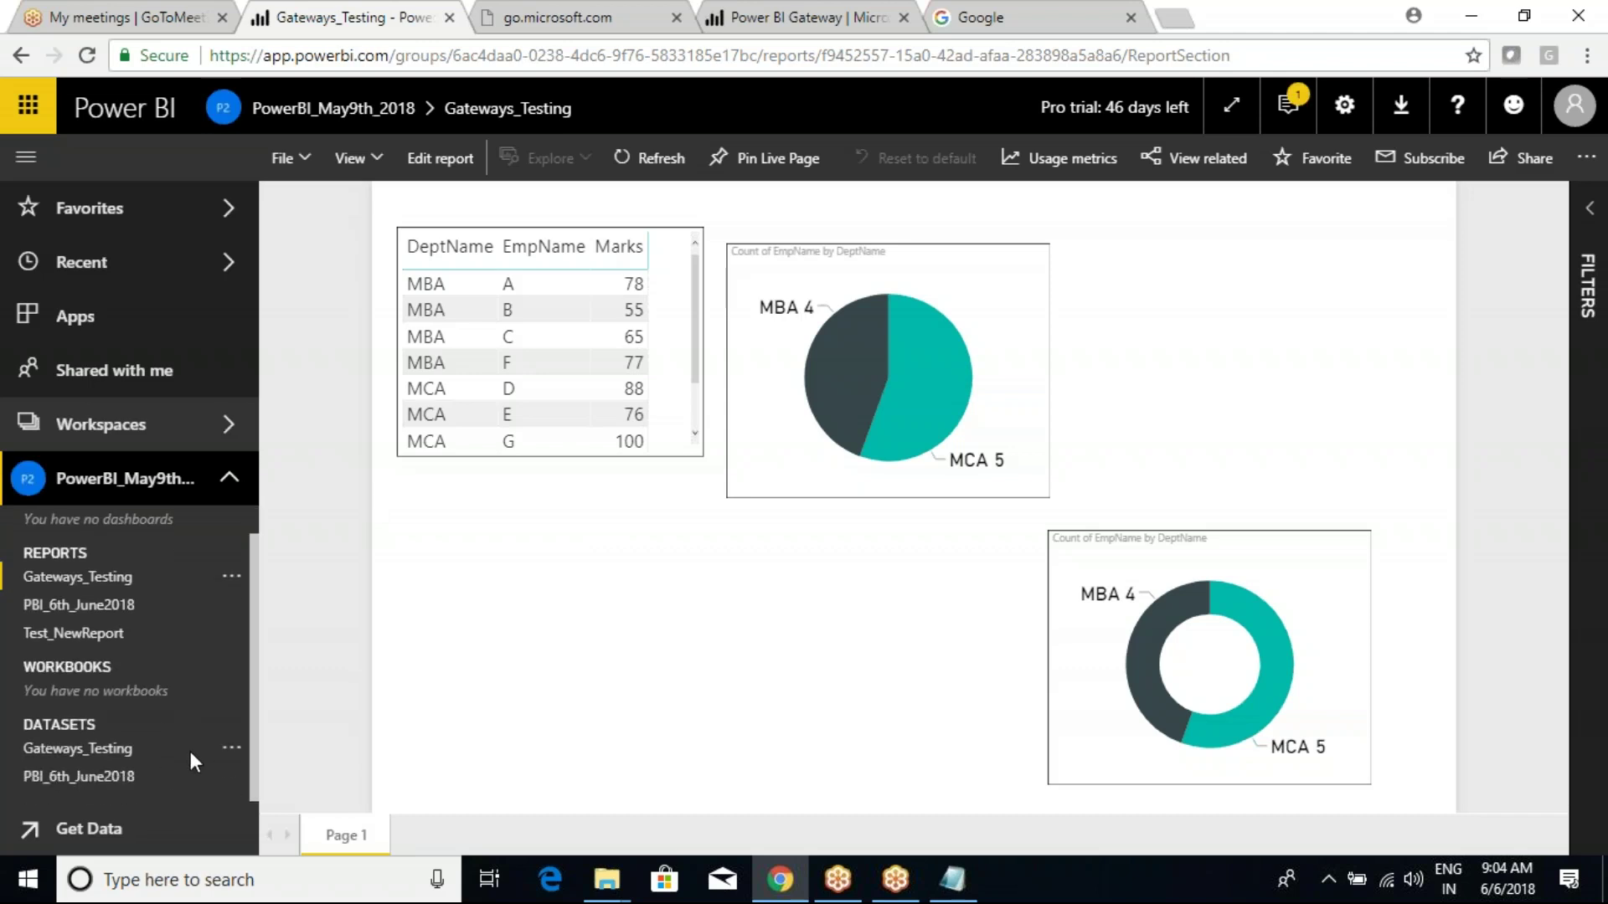
pyautogui.click(228, 749)
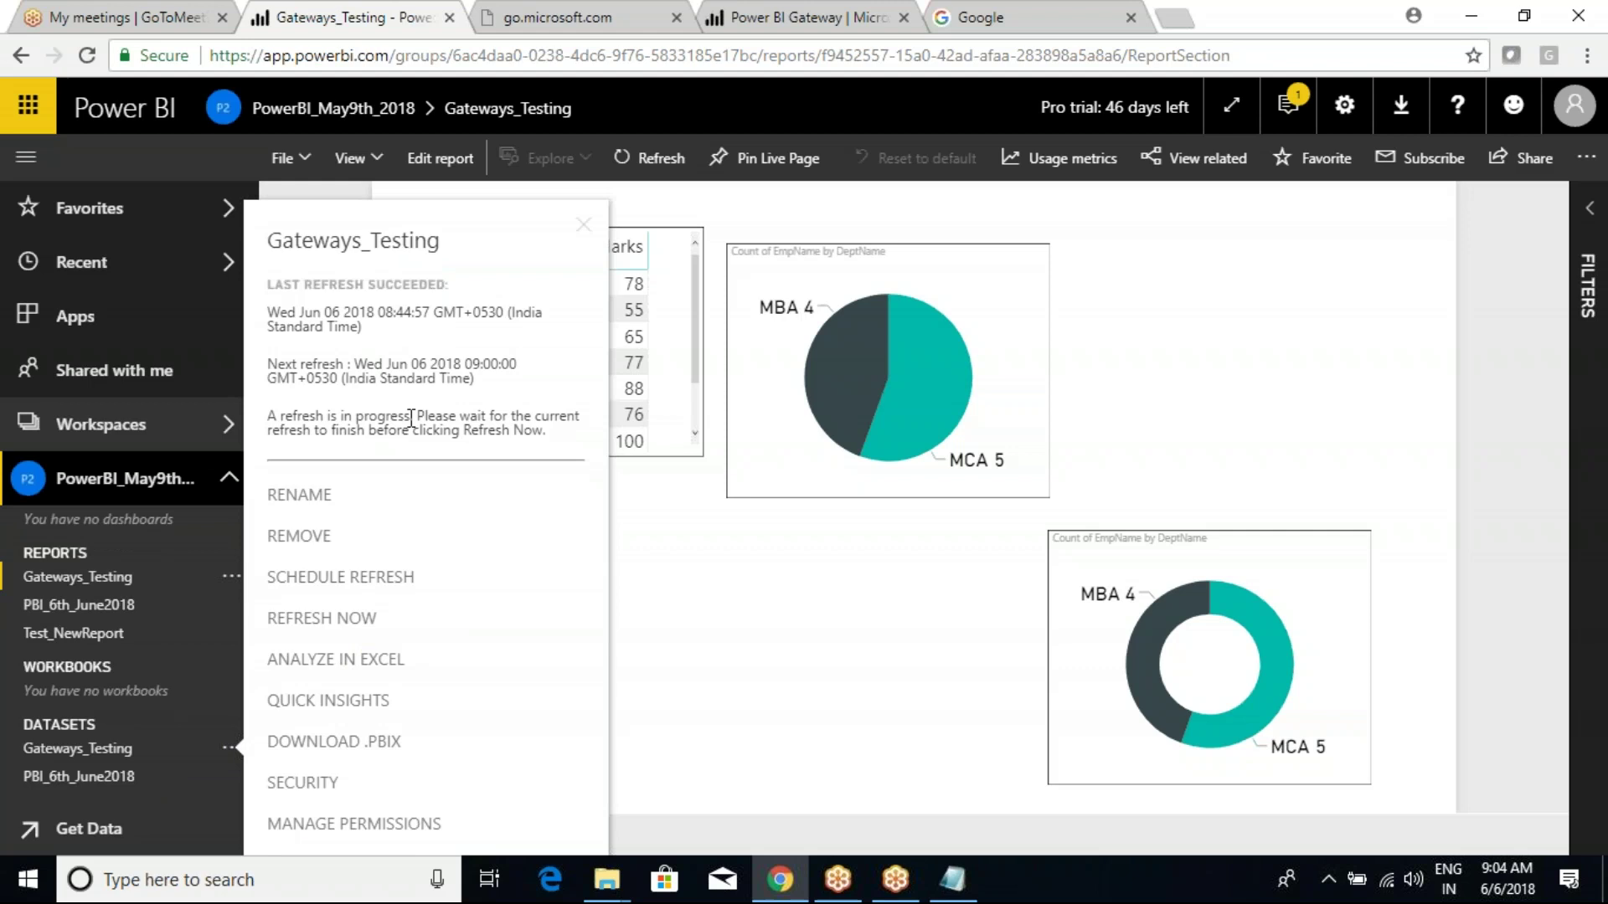
pyautogui.moveTo(385, 363); pyautogui.dragTo(467, 415)
pyautogui.click(760, 593)
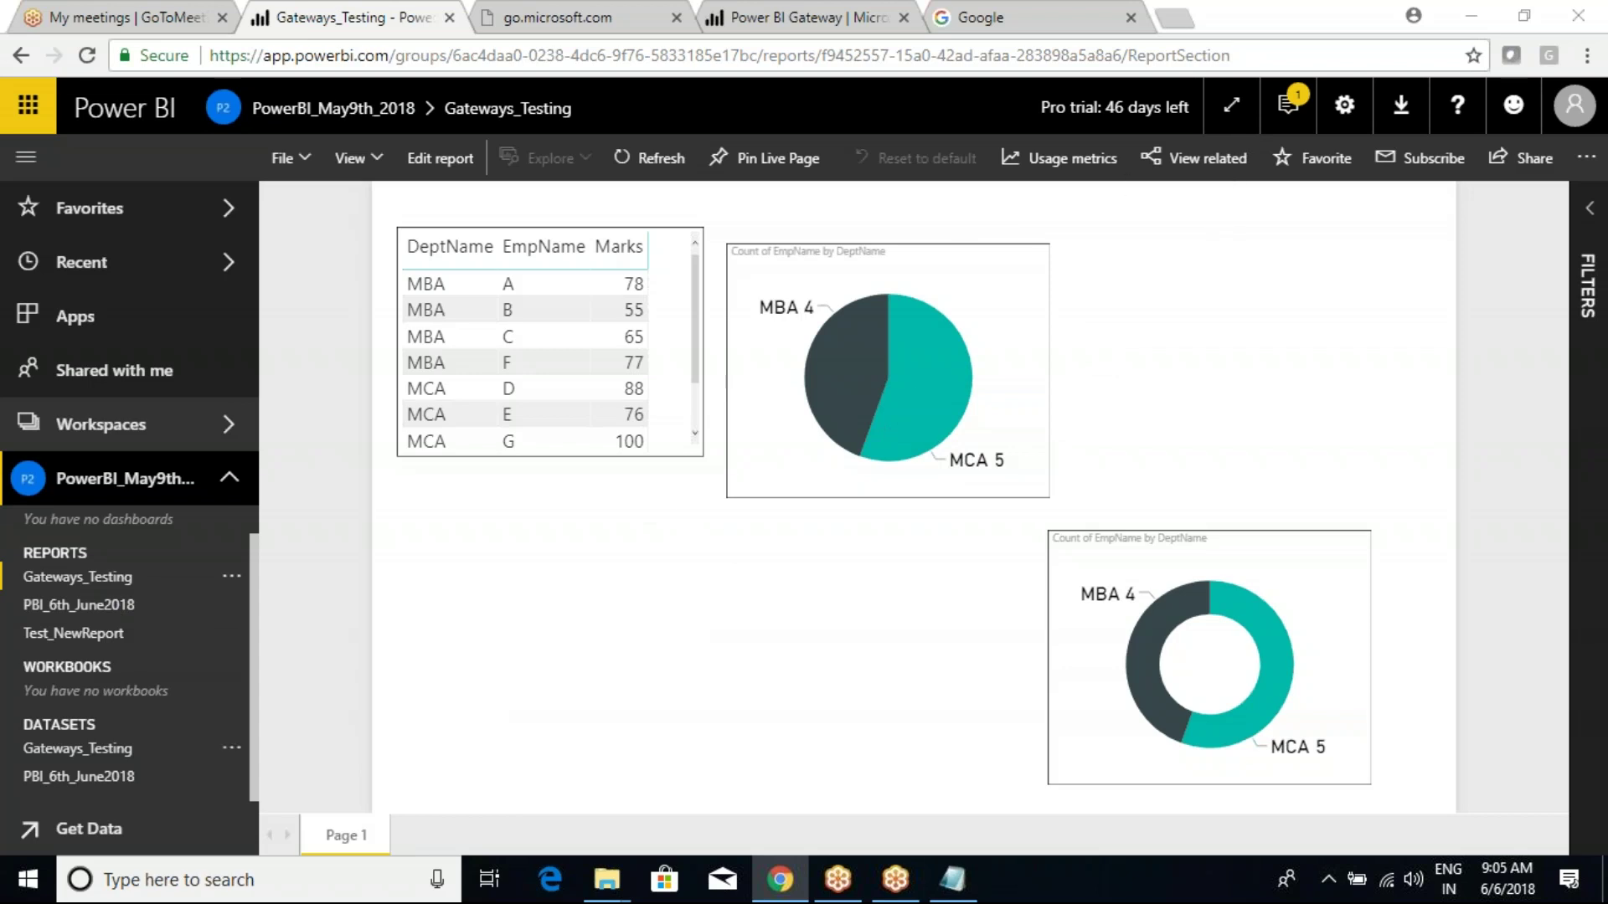
pyautogui.click(76, 749)
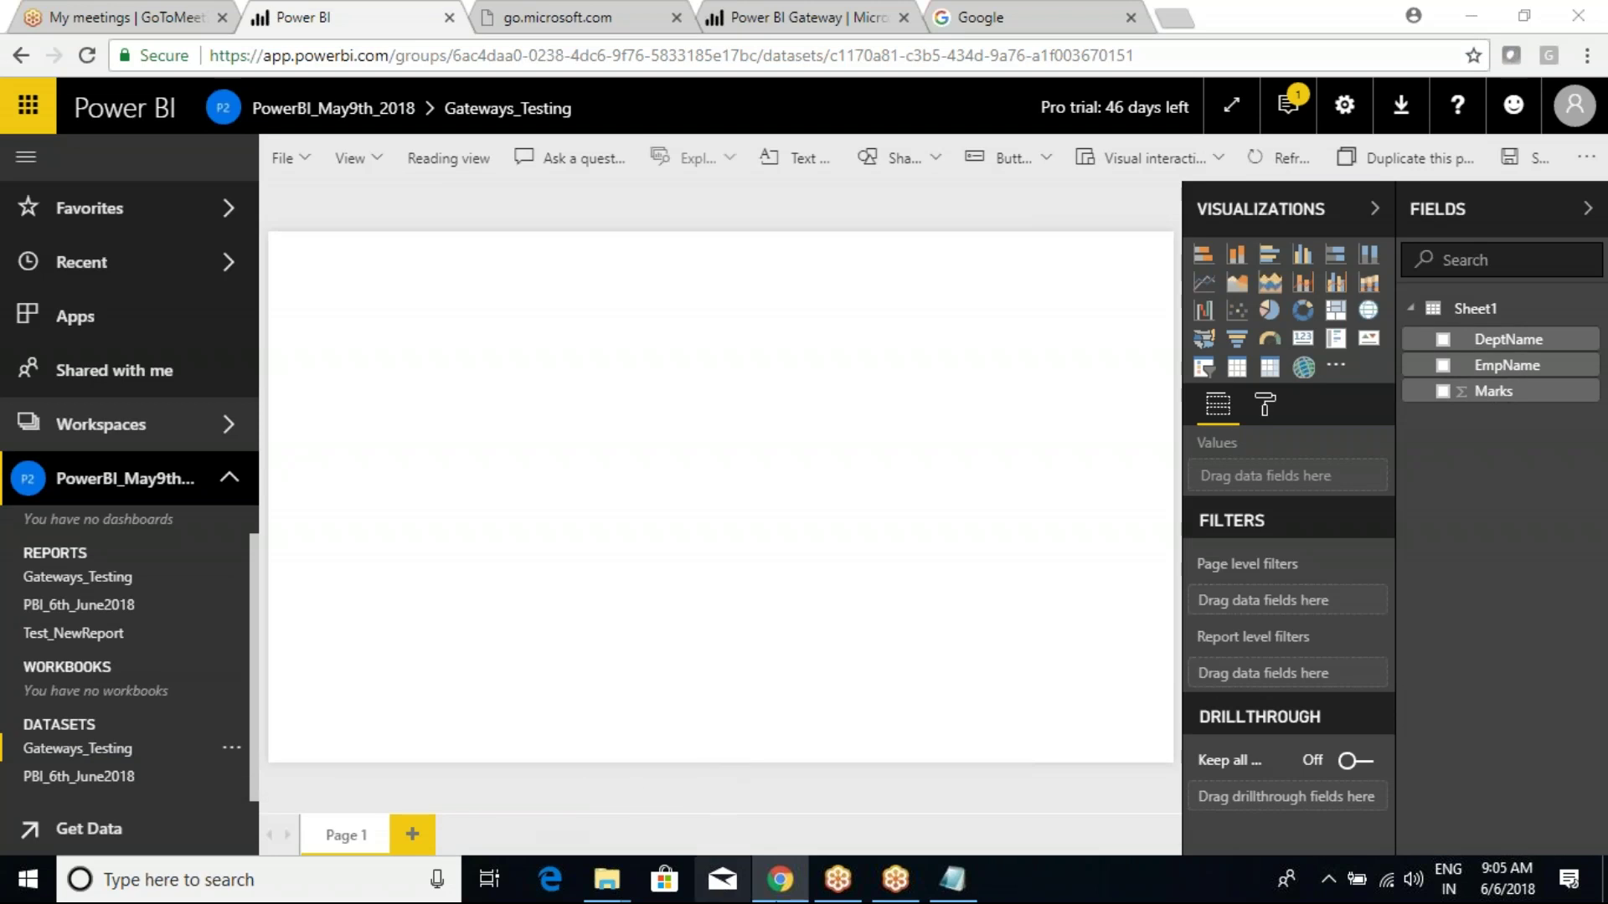
pyautogui.moveTo(896, 881)
pyautogui.click(917, 809)
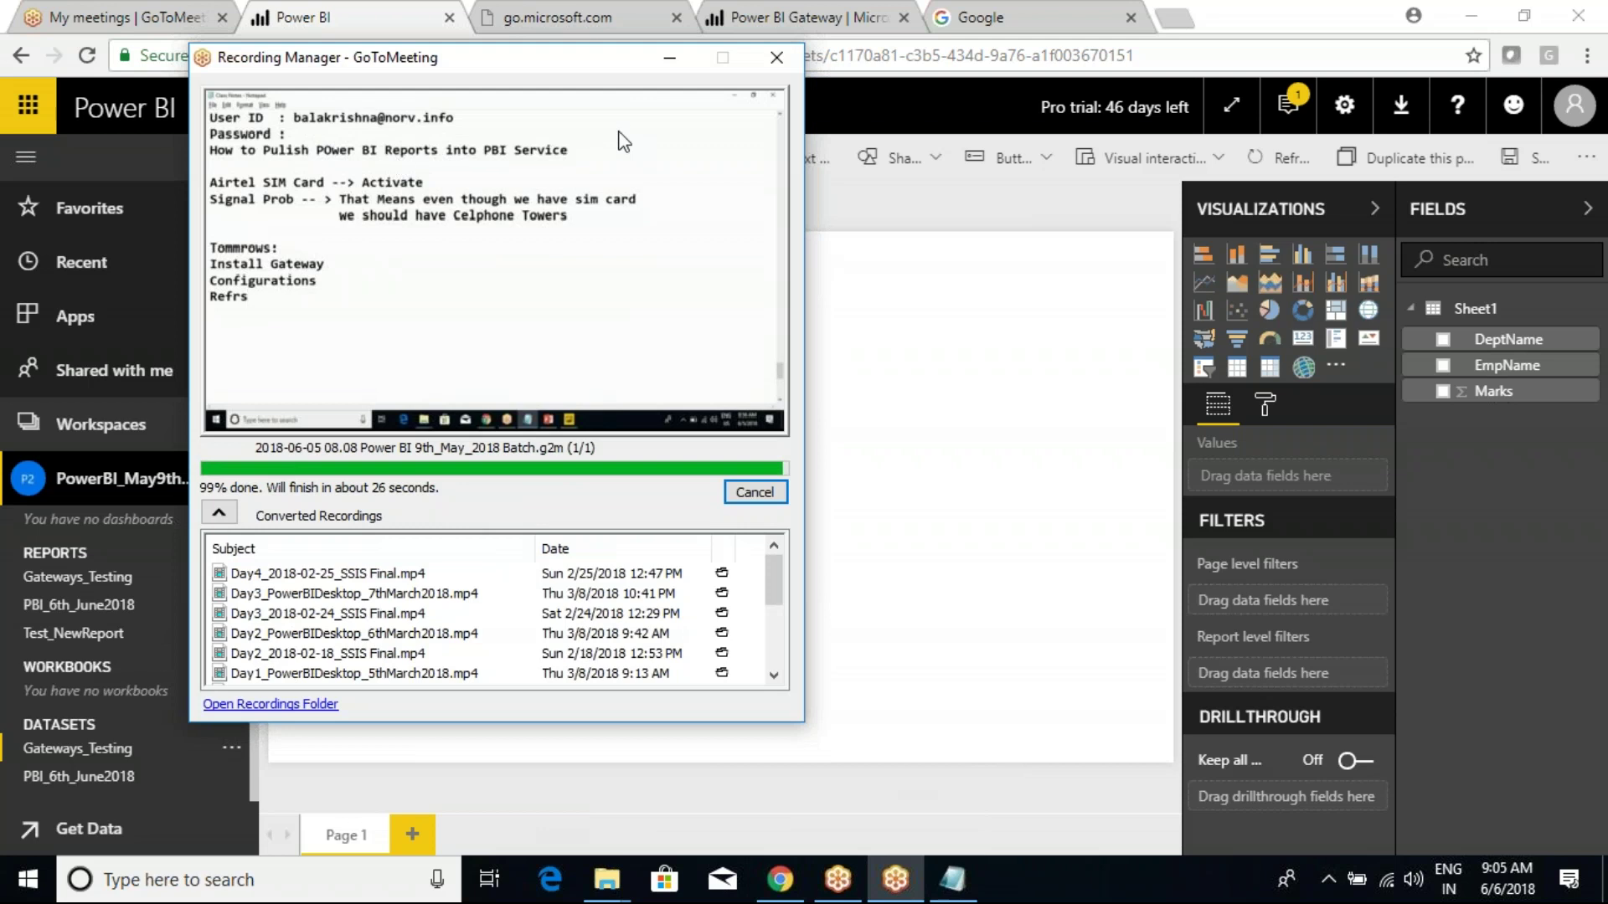
pyautogui.click(670, 59)
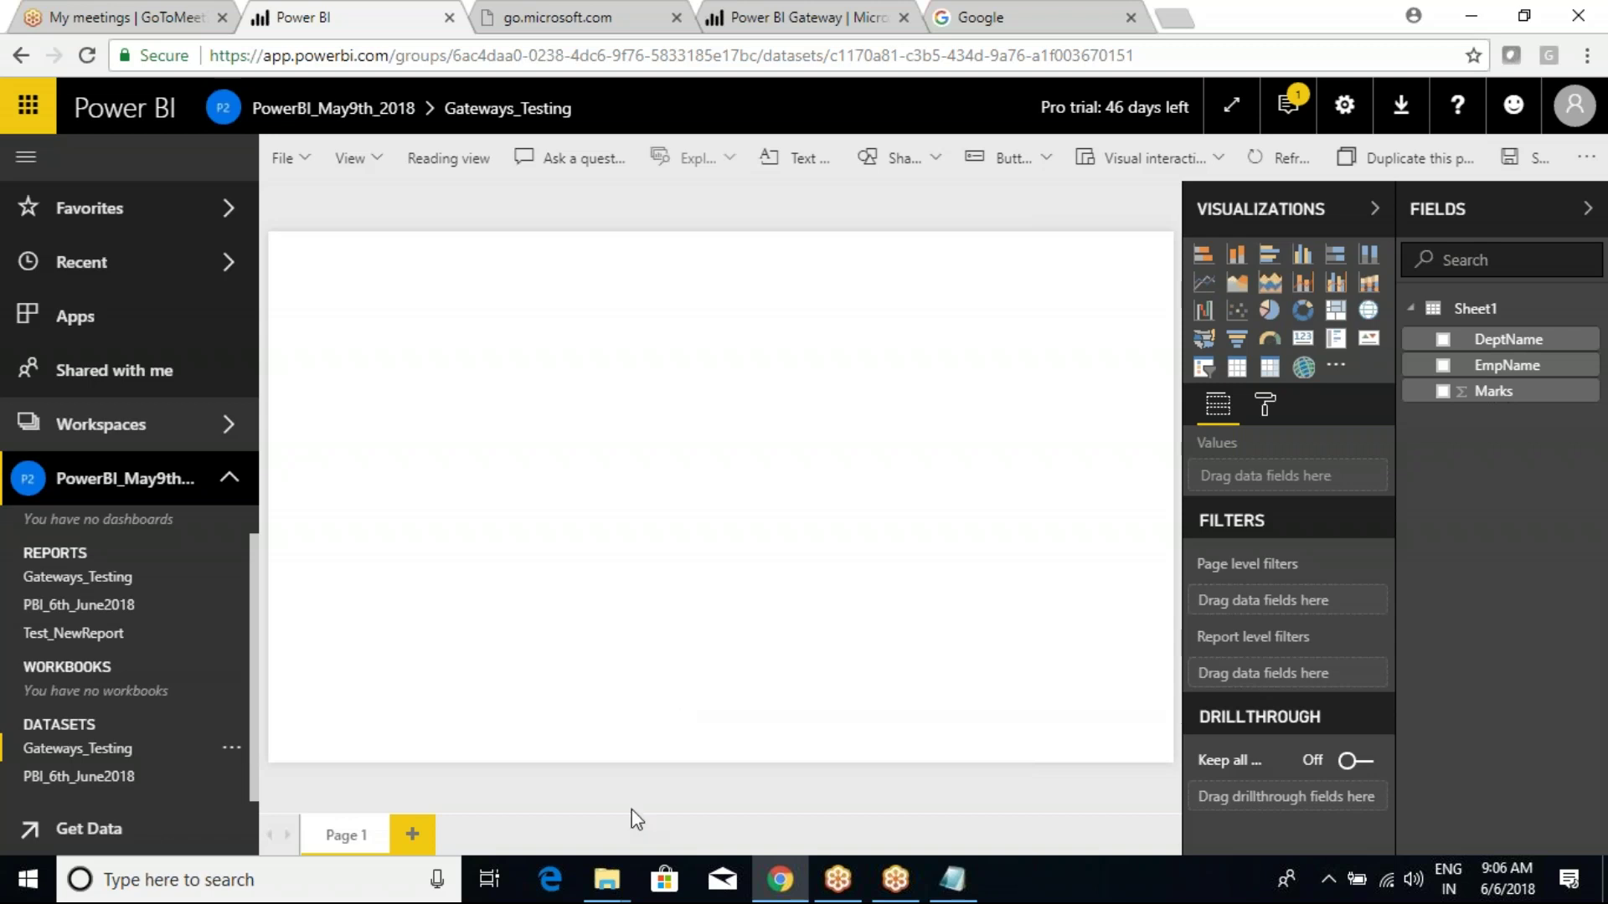
# Peek into the Class Videos folder and return to Power BI Batch(9th-April-2018).
pyautogui.moveTo(620, 875)
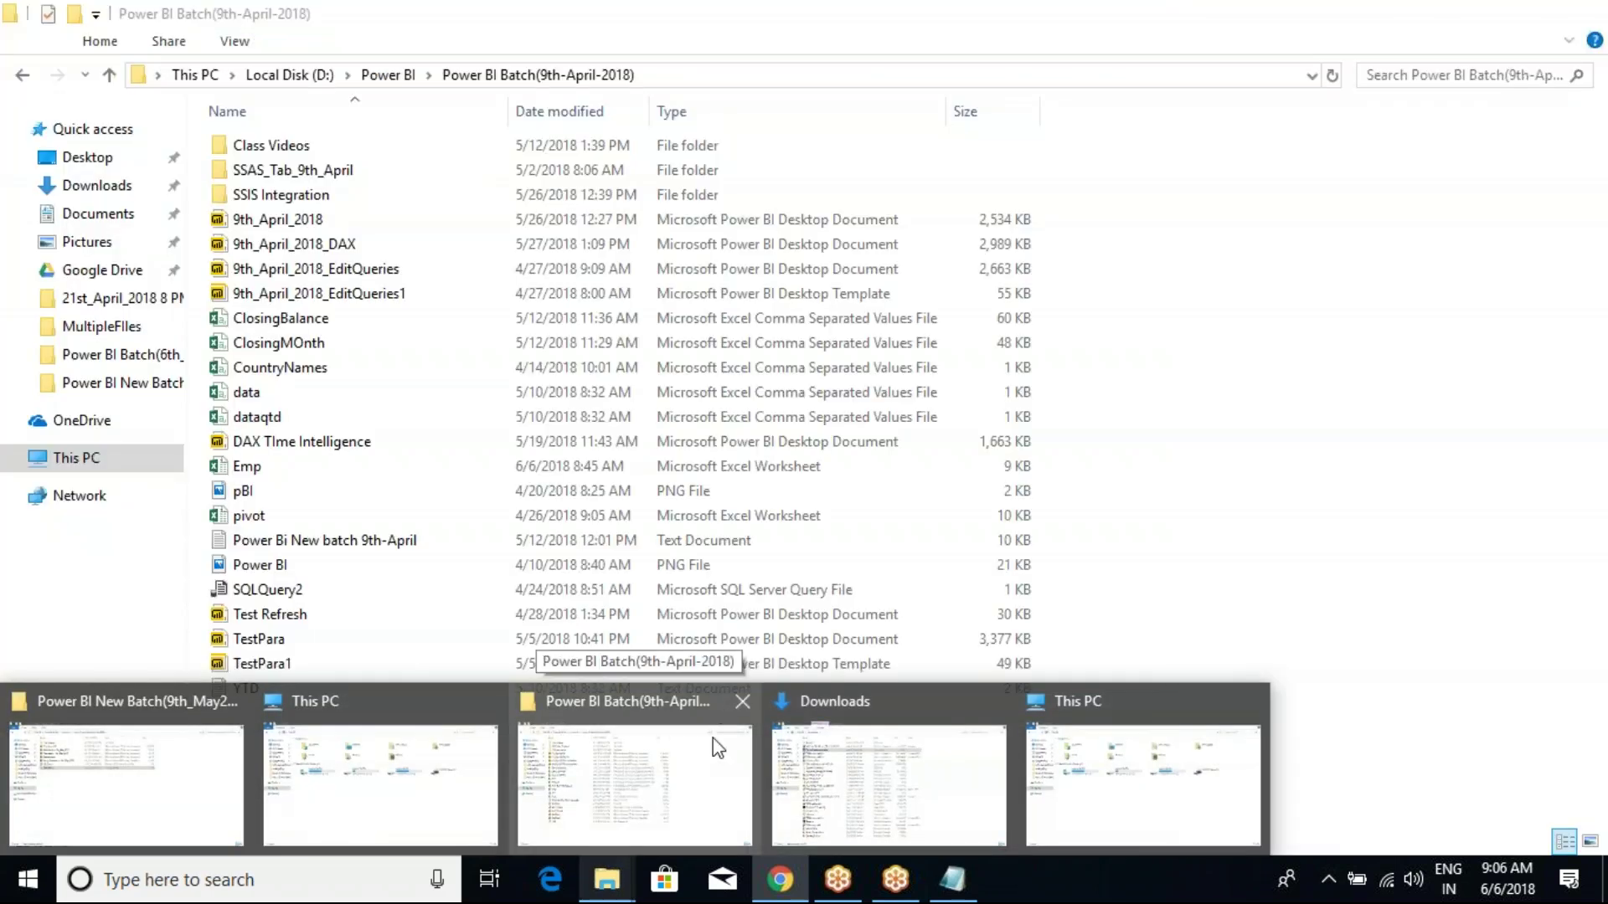
pyautogui.click(712, 737)
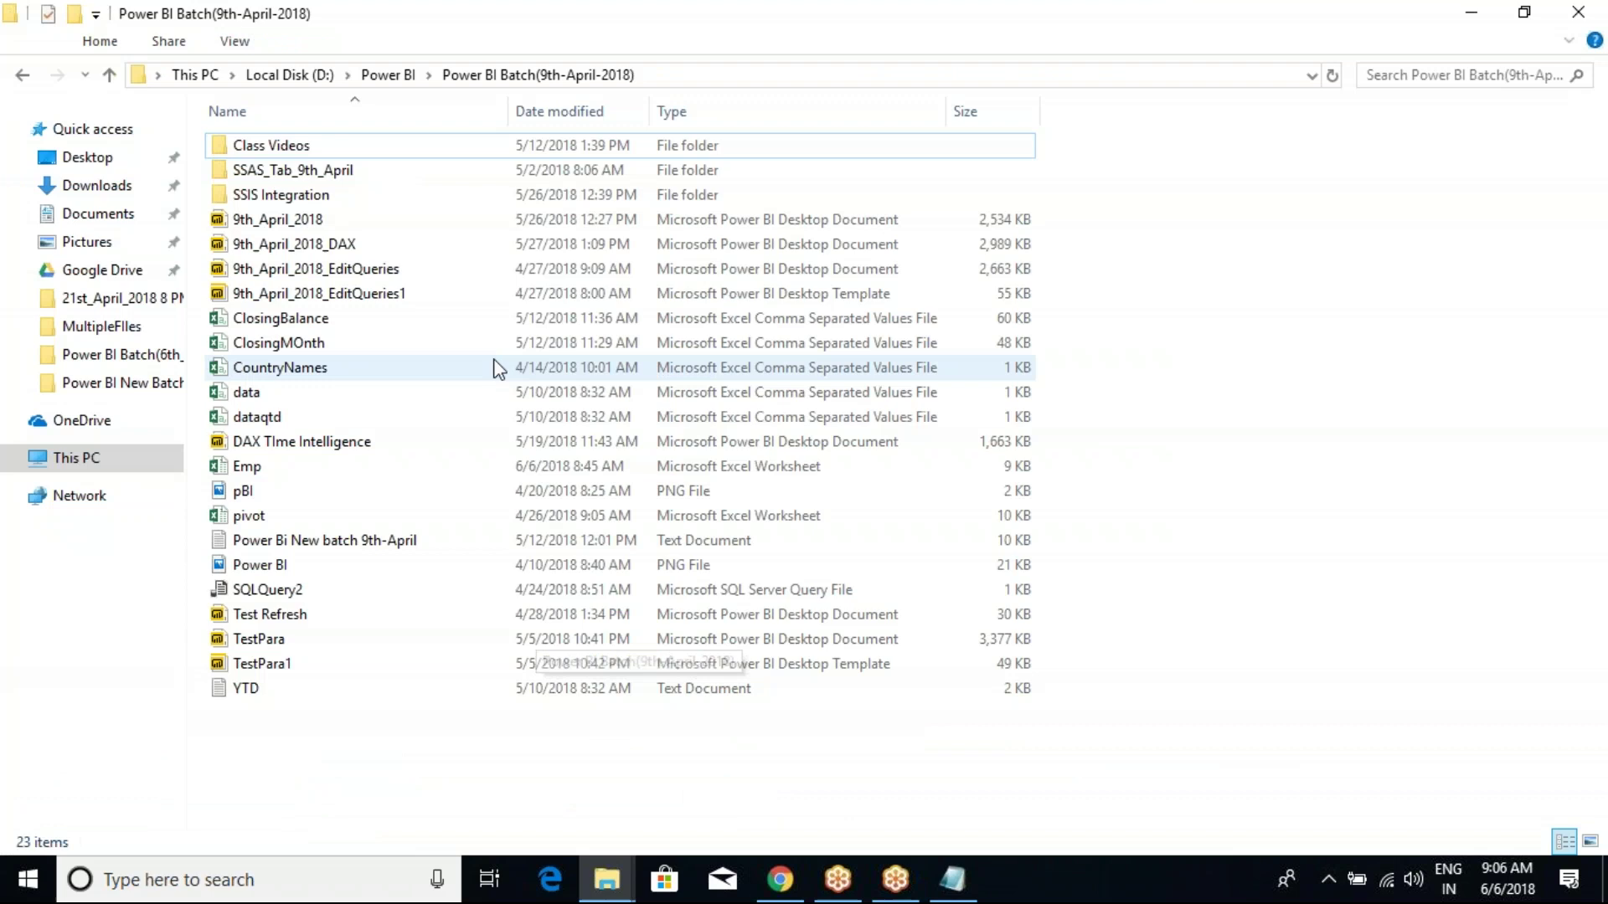
pyautogui.doubleClick(307, 147)
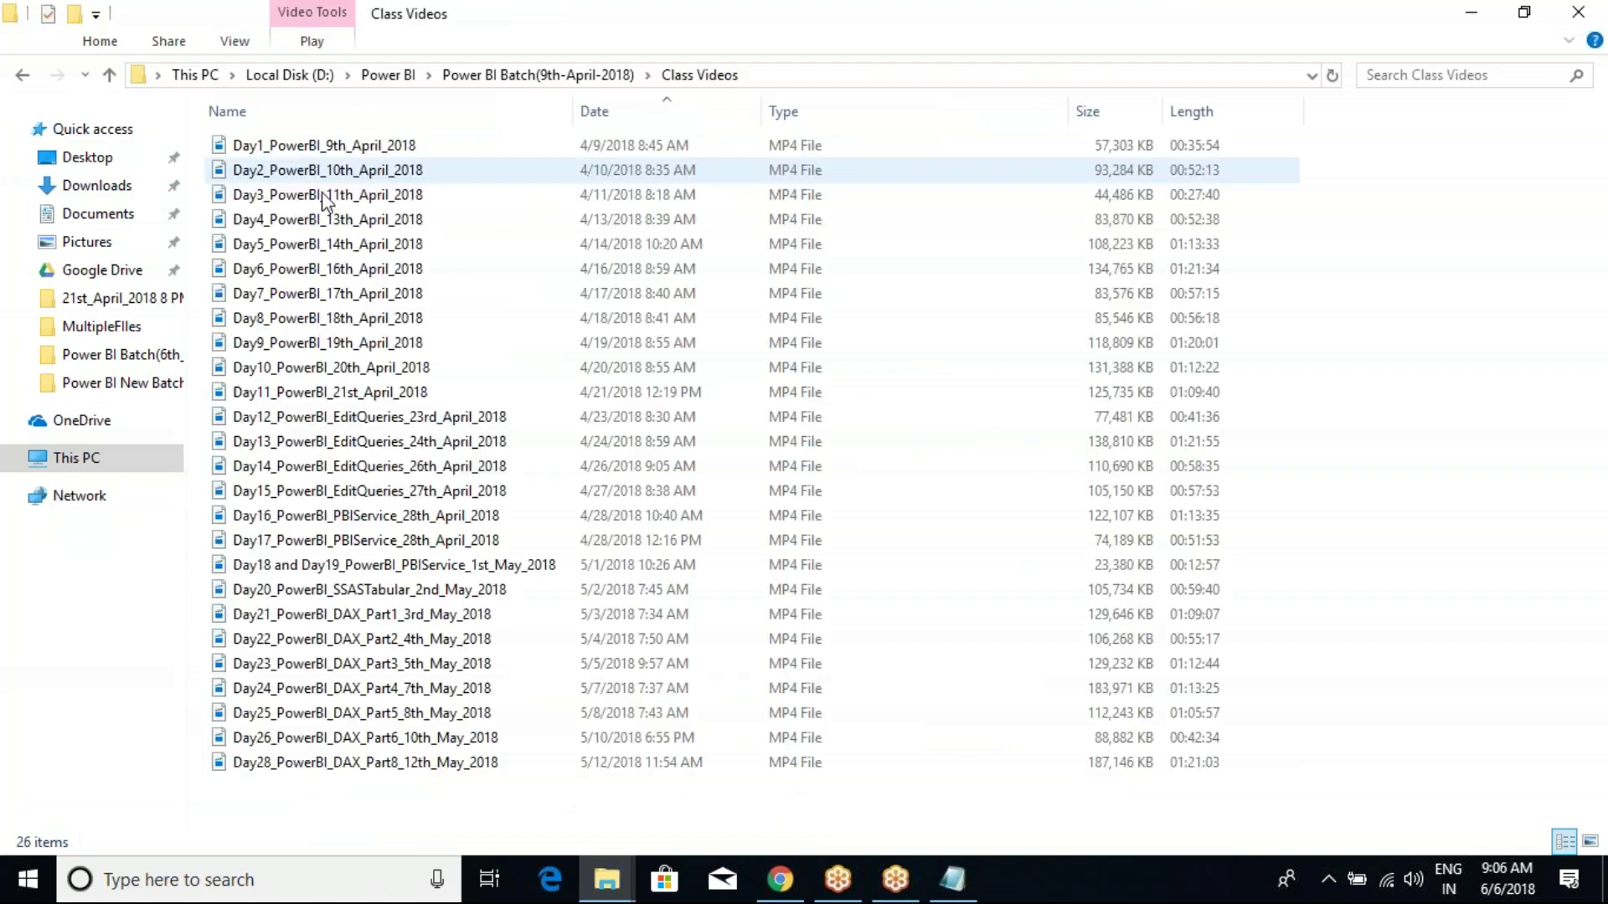
pyautogui.click(490, 75)
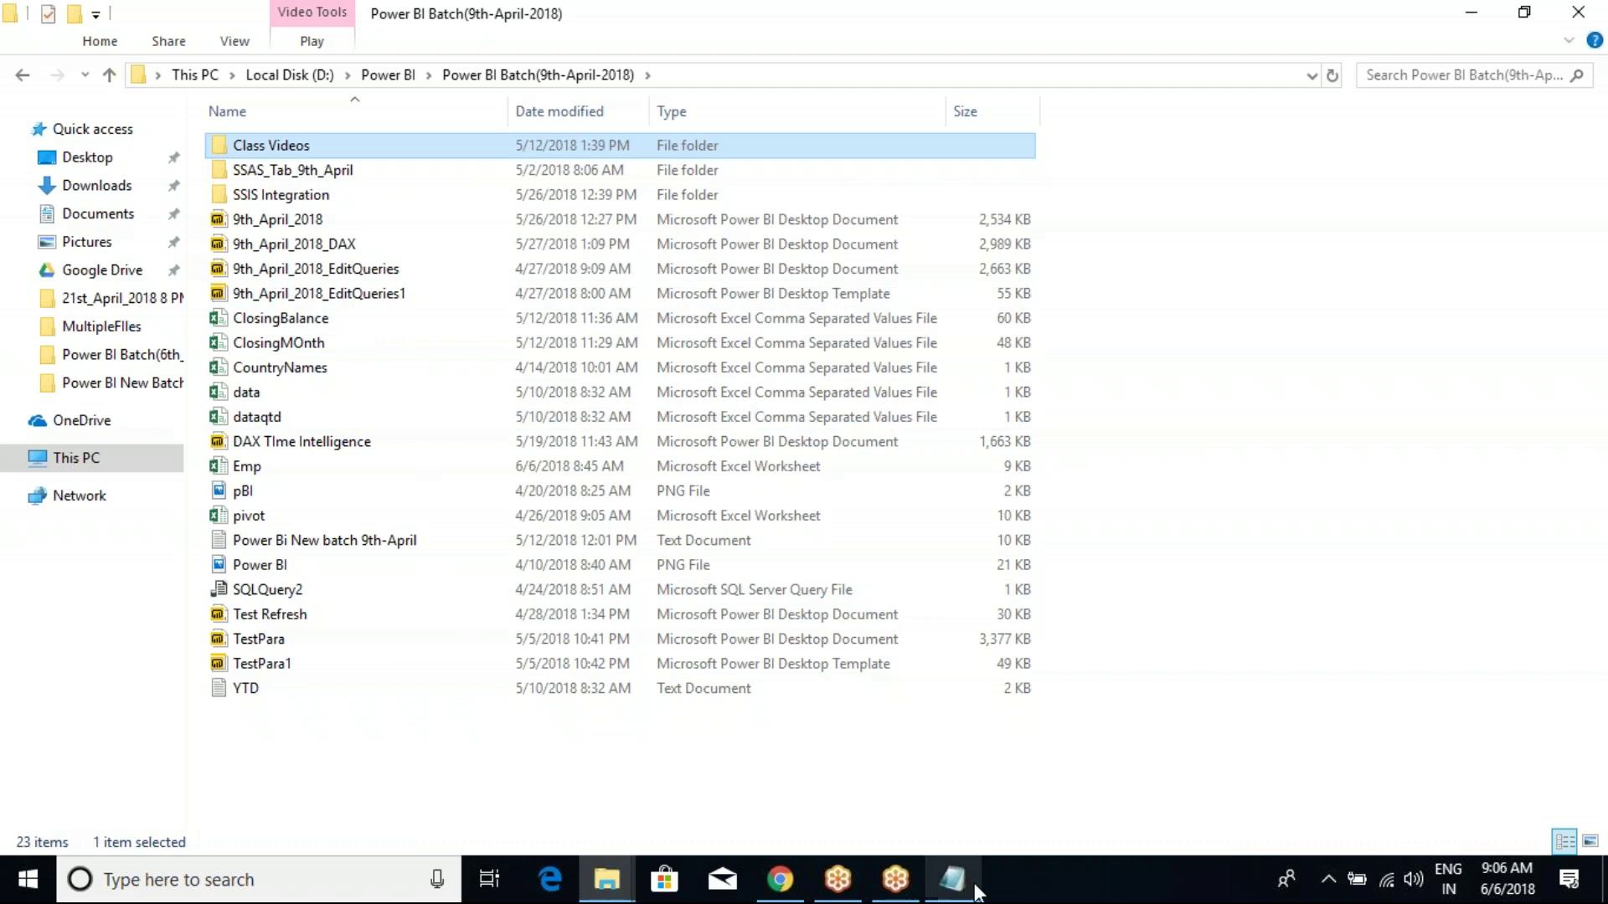
pyautogui.moveTo(959, 884)
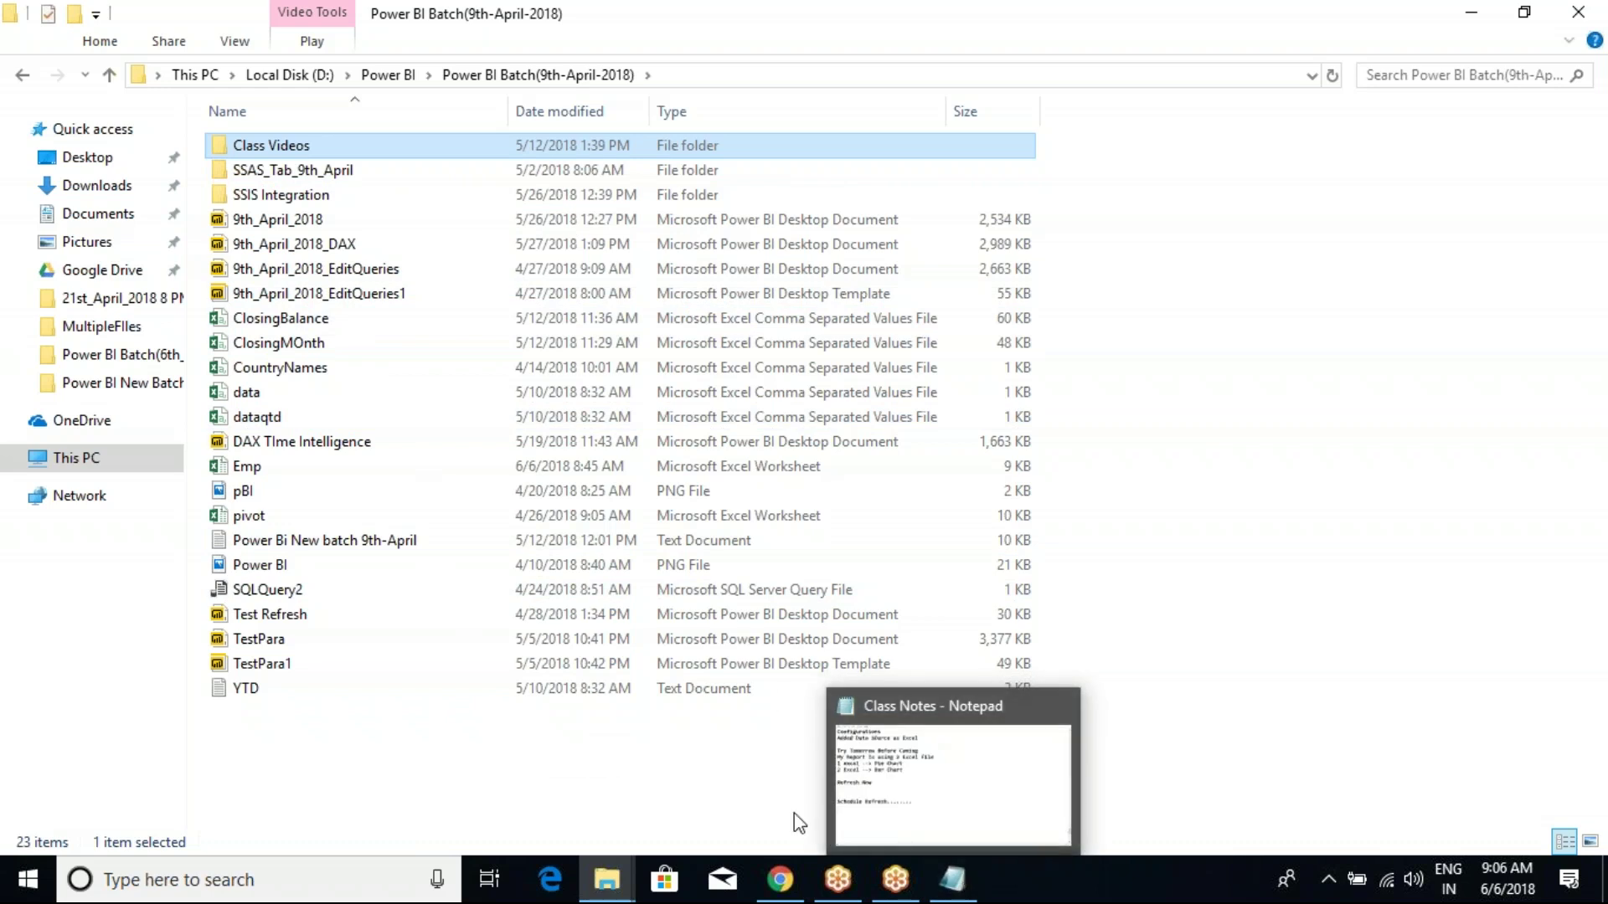
# Scroll through the Class Notes in Notepad, then minimize the window.
pyautogui.click(894, 800)
pyautogui.click(259, 420)
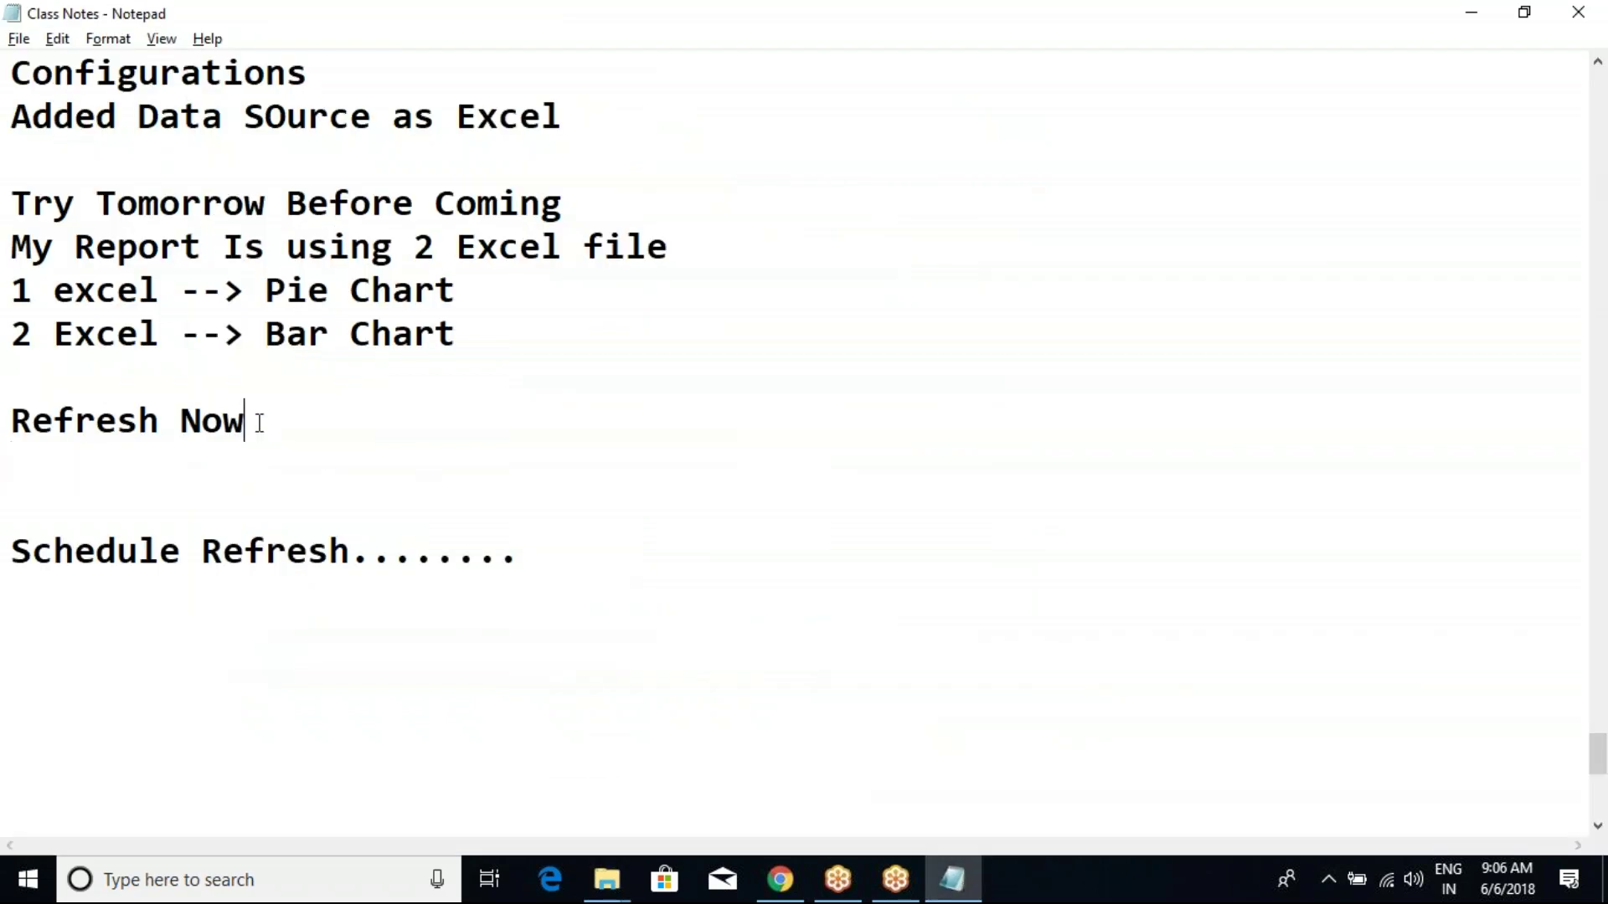
pyautogui.scroll(2, 259, 422)
pyautogui.scroll(2, 259, 423)
pyautogui.scroll(4, 259, 423)
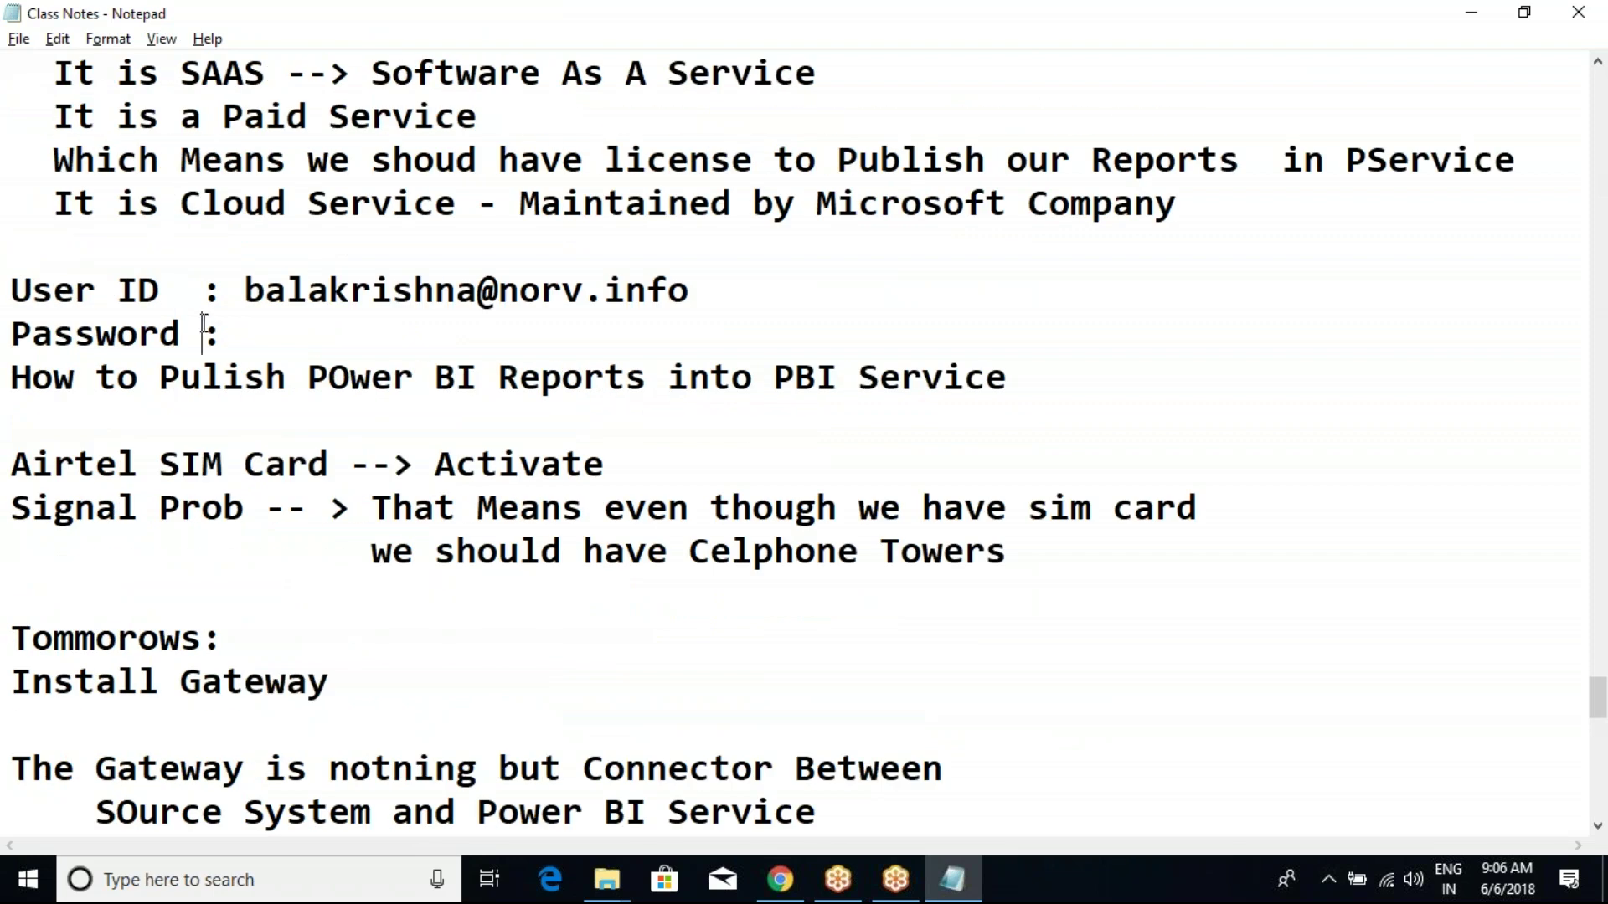
pyautogui.scroll(7, 154, 251)
pyautogui.scroll(4, 148, 330)
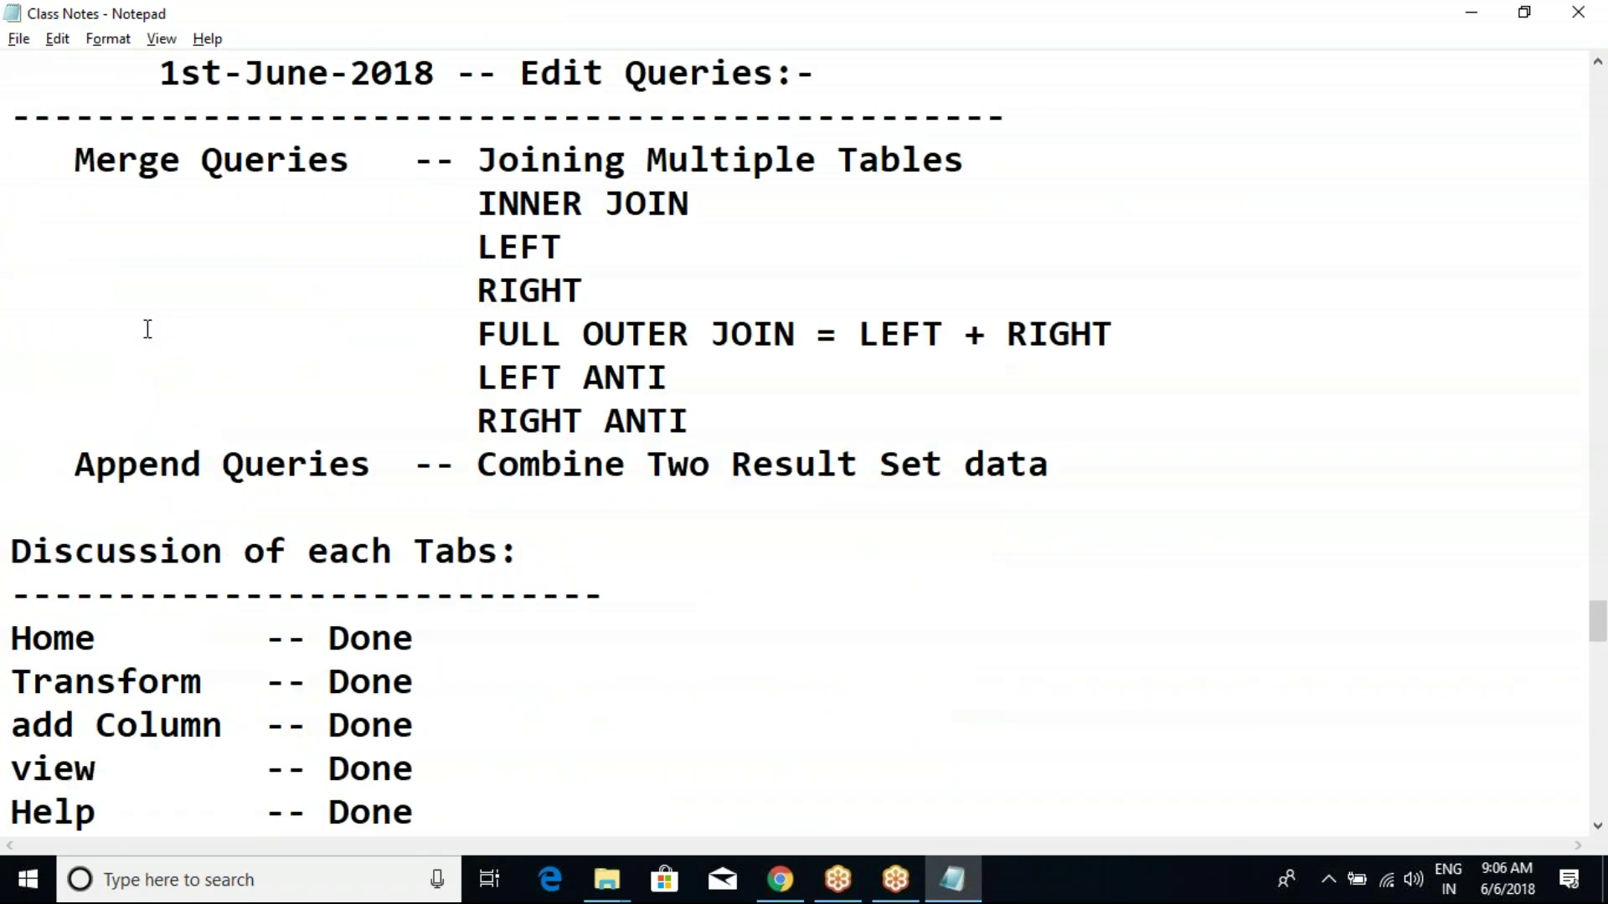
pyautogui.scroll(-8, 168, 424)
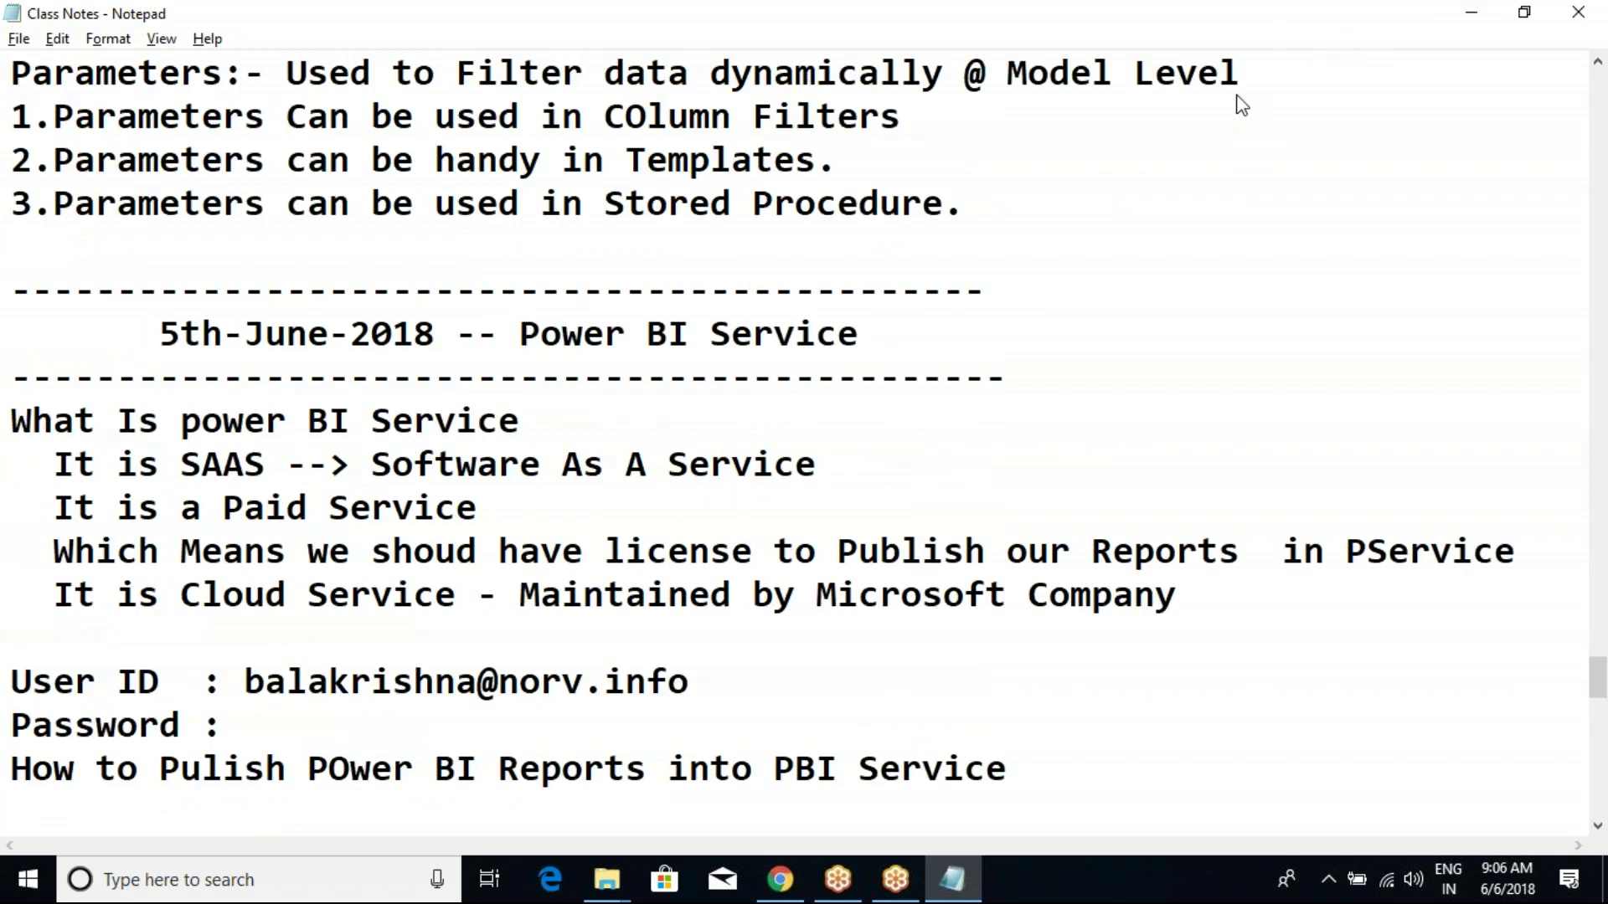
pyautogui.click(1472, 12)
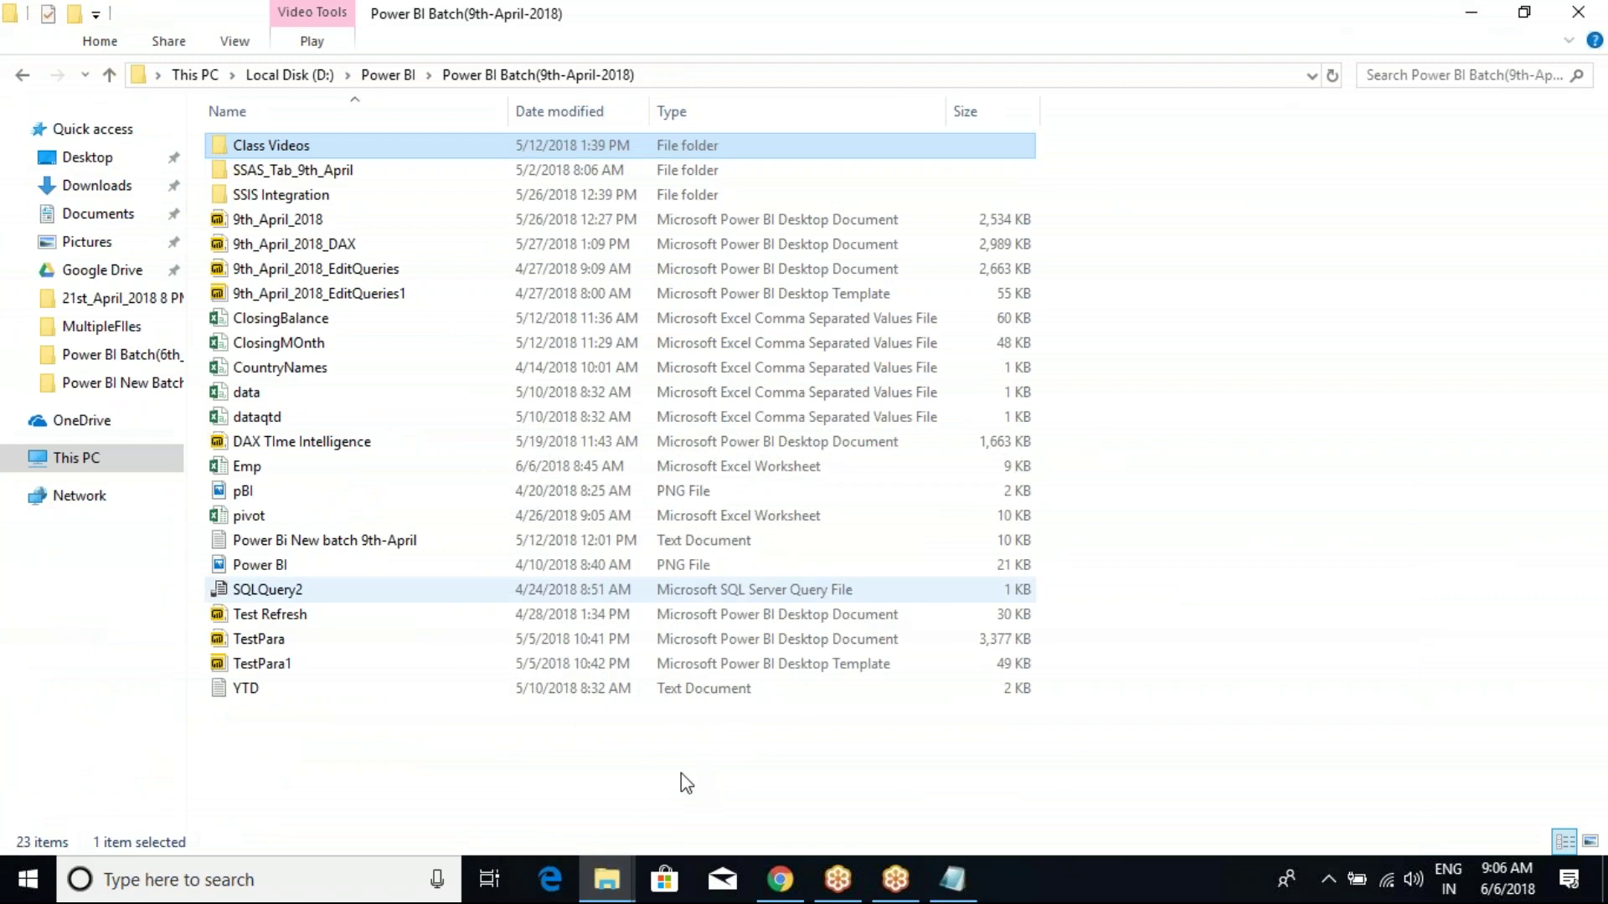
# Briefly switch back to the Power BI service in Chrome.
pyautogui.click(606, 883)
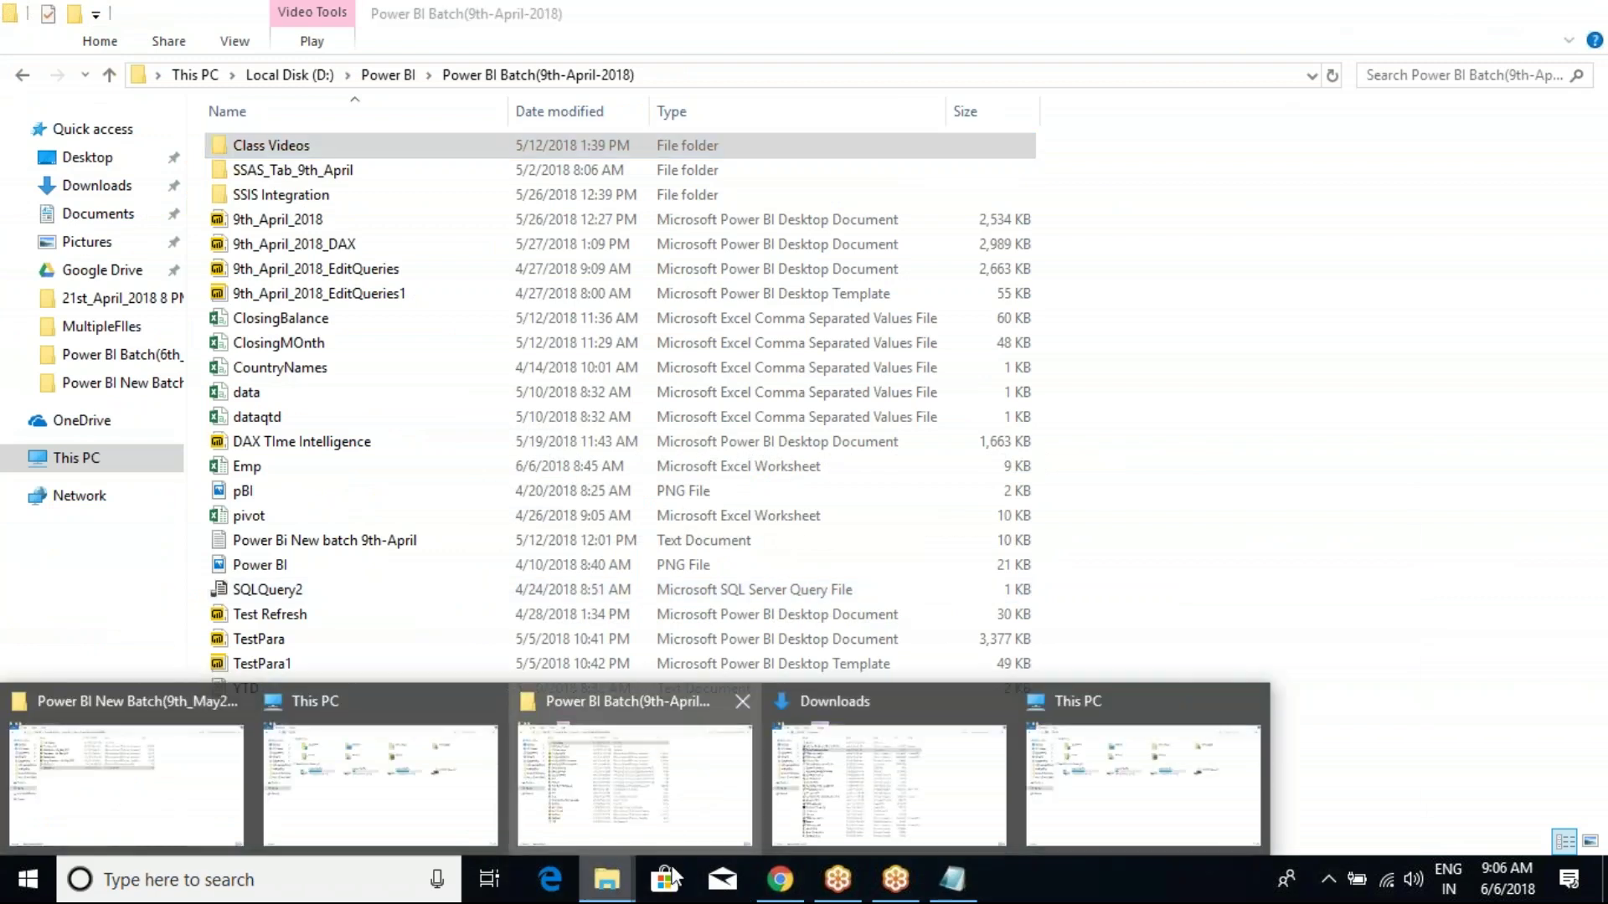
pyautogui.click(780, 879)
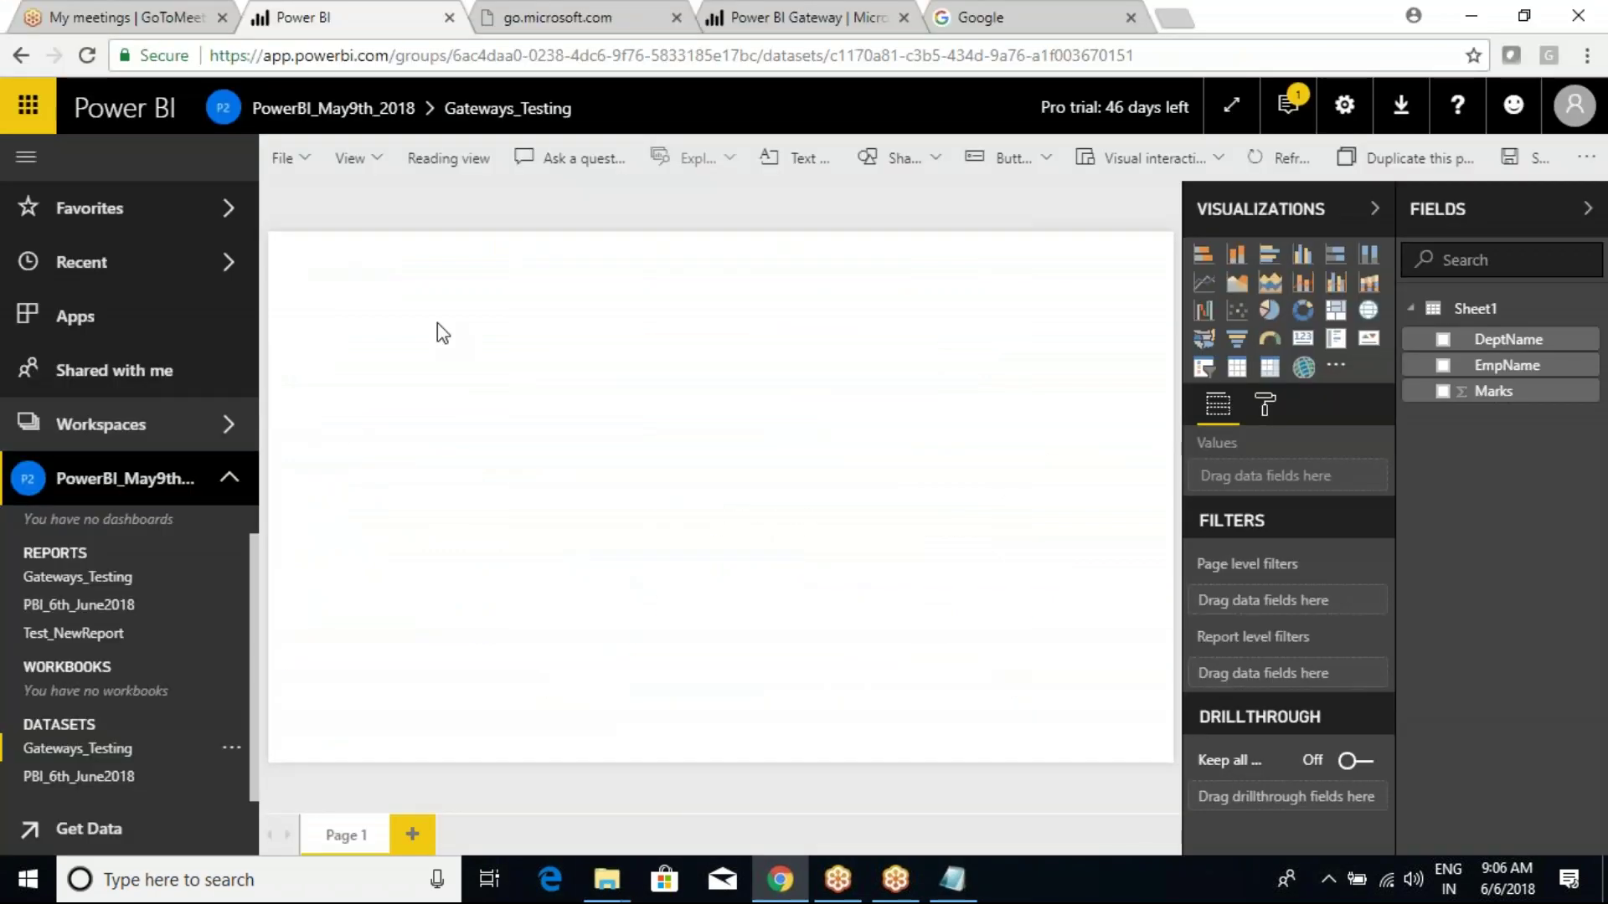
pyautogui.scroll(1, 75, 562)
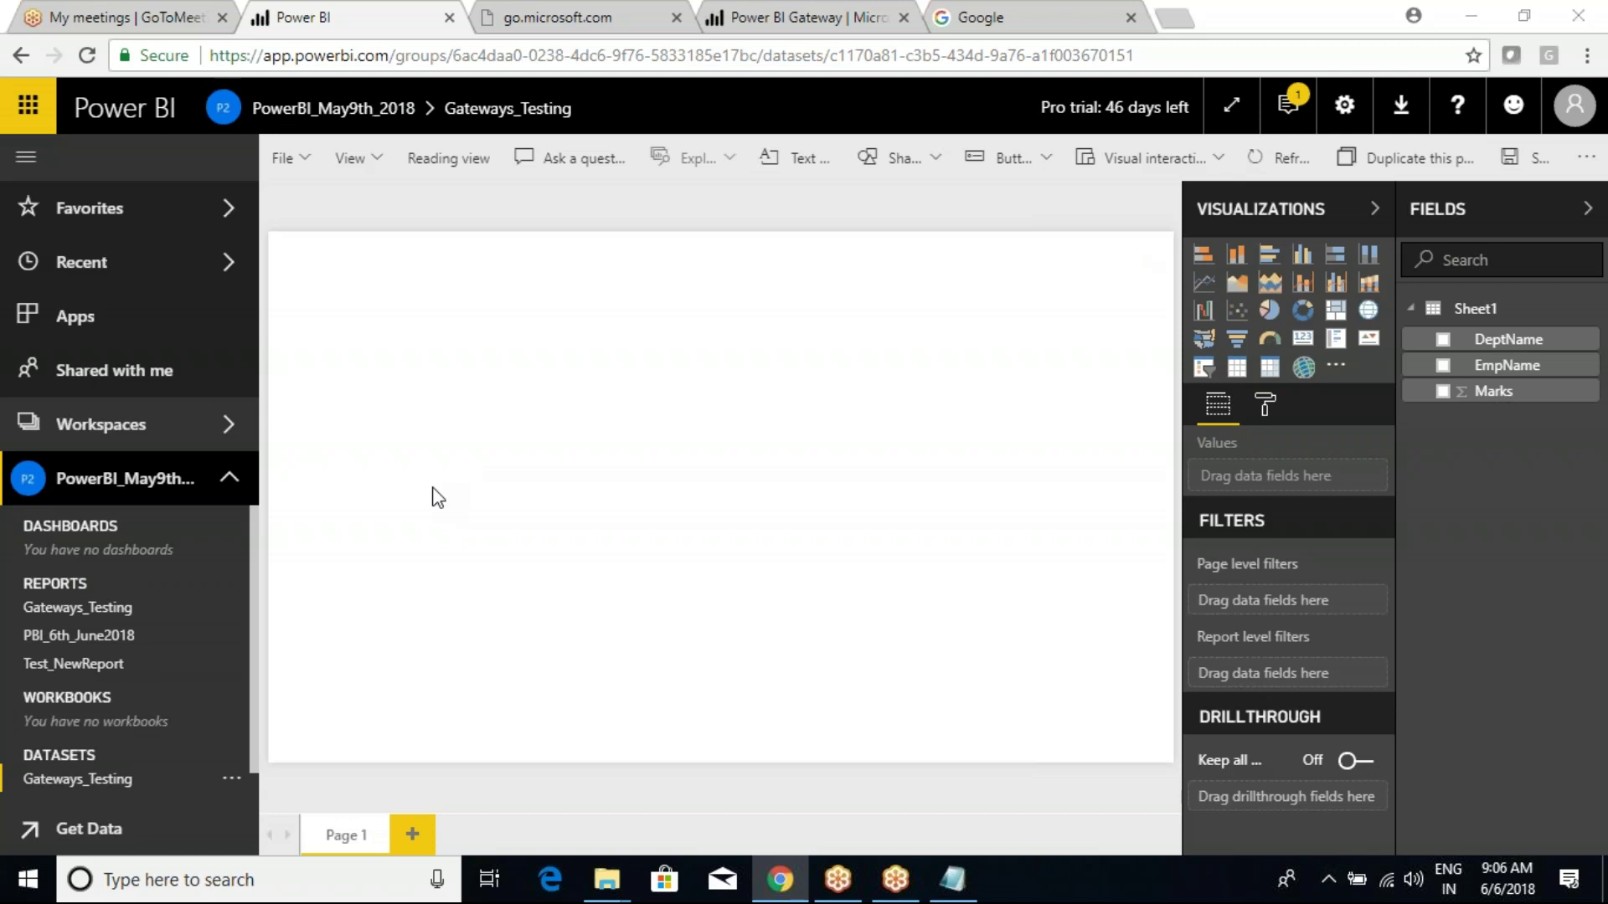
# Go up from Power BI Batch(9th-April-2018) to D:\Power BI, select PBI NOTES, then return to Chrome.
pyautogui.moveTo(621, 879)
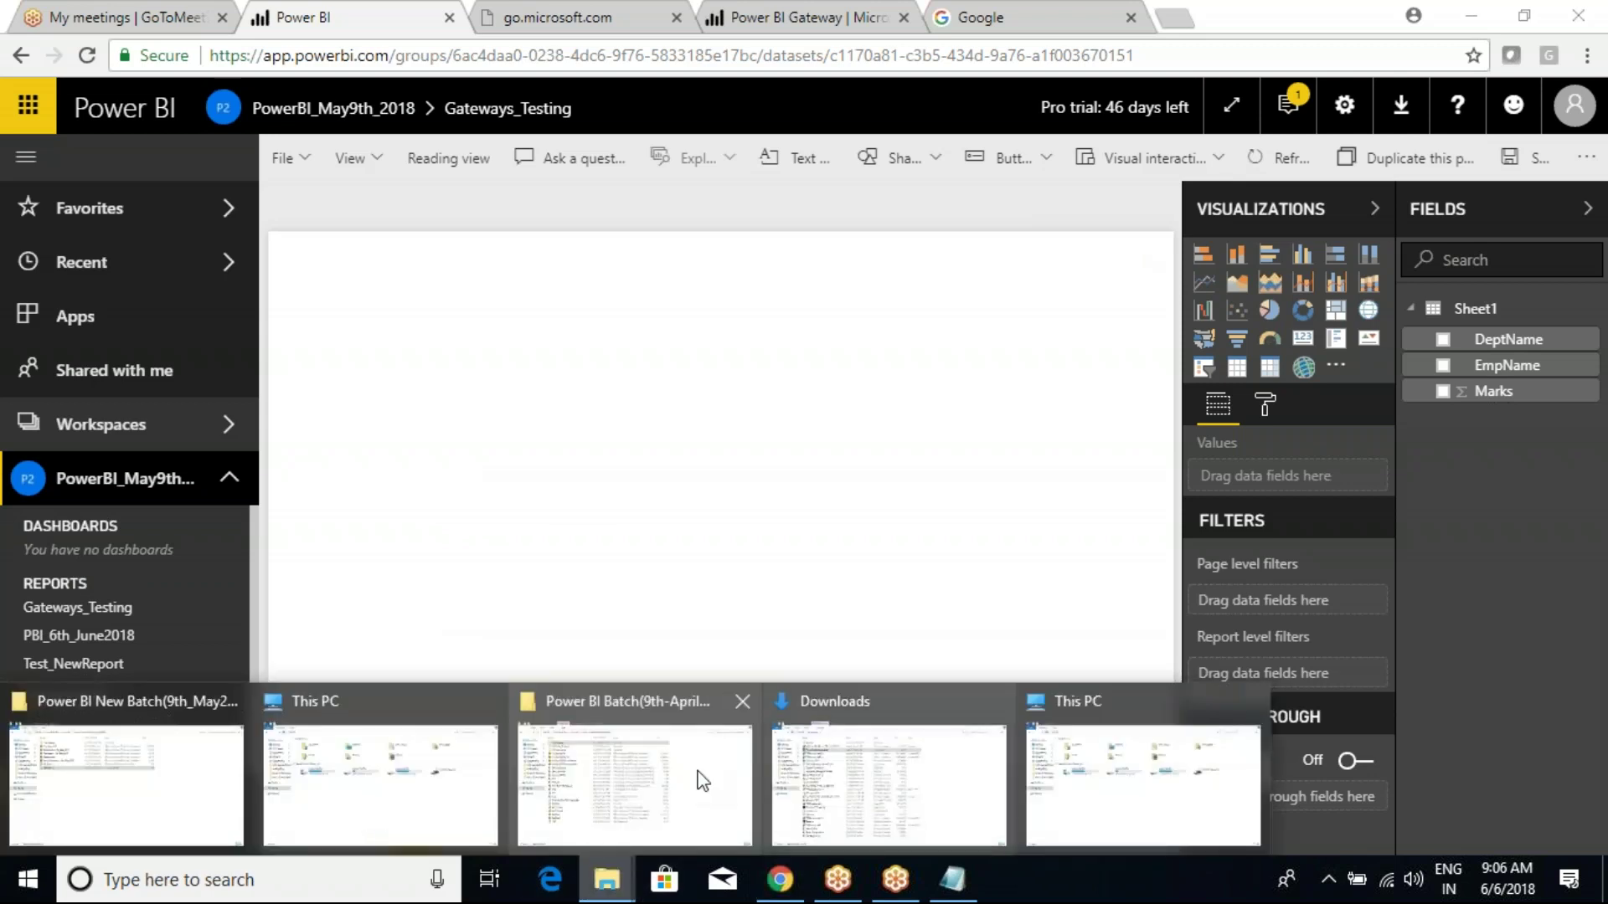
pyautogui.click(691, 779)
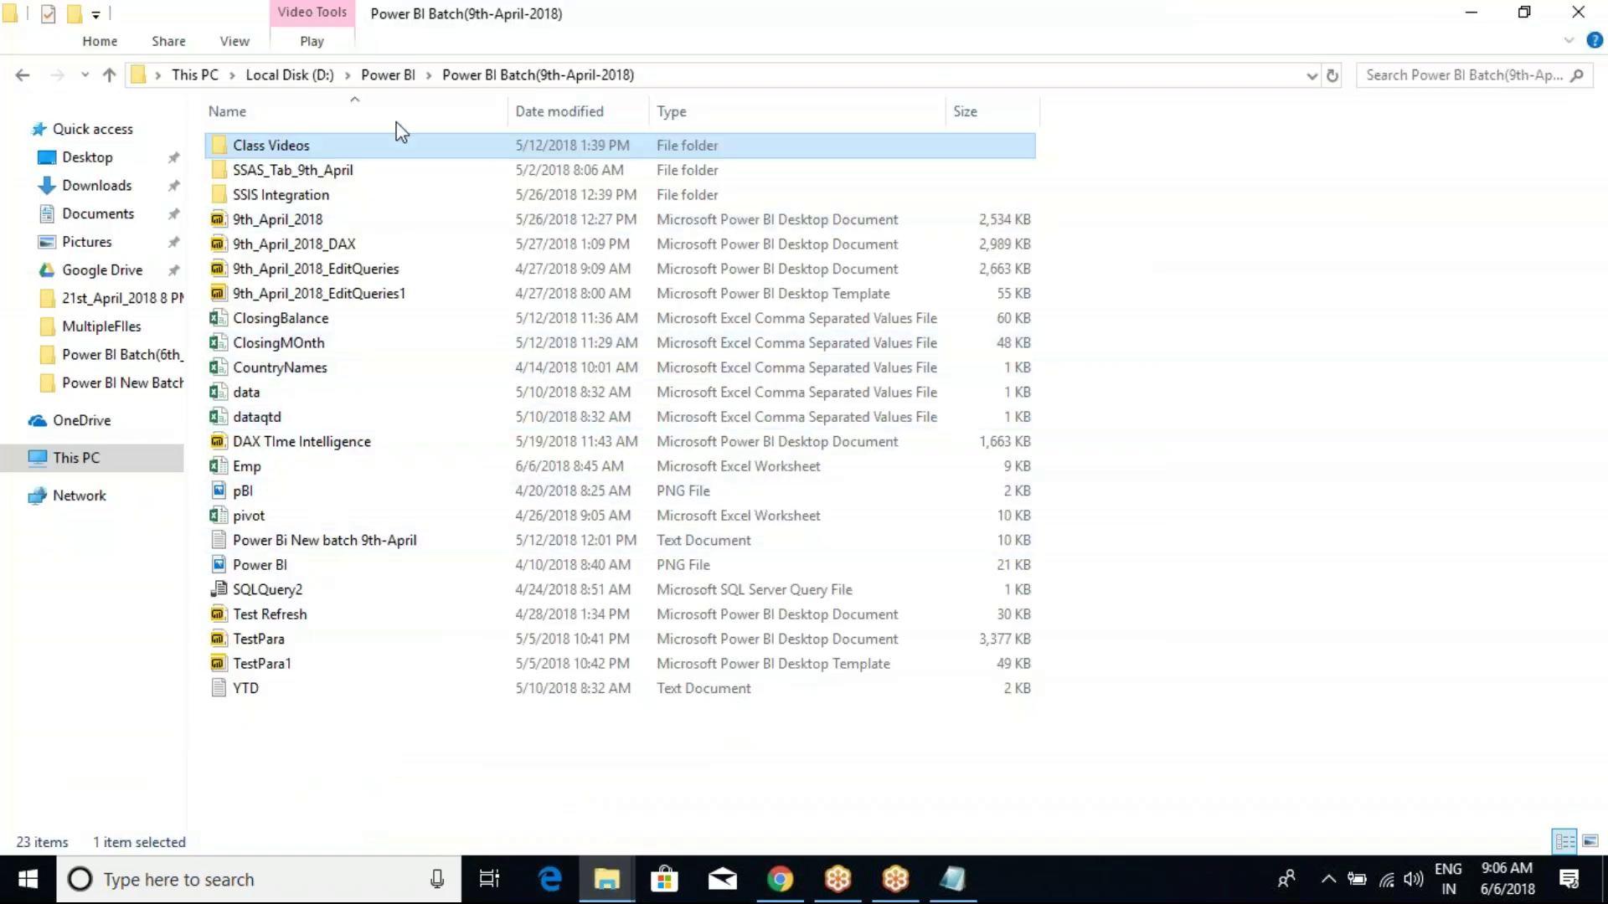
pyautogui.click(387, 74)
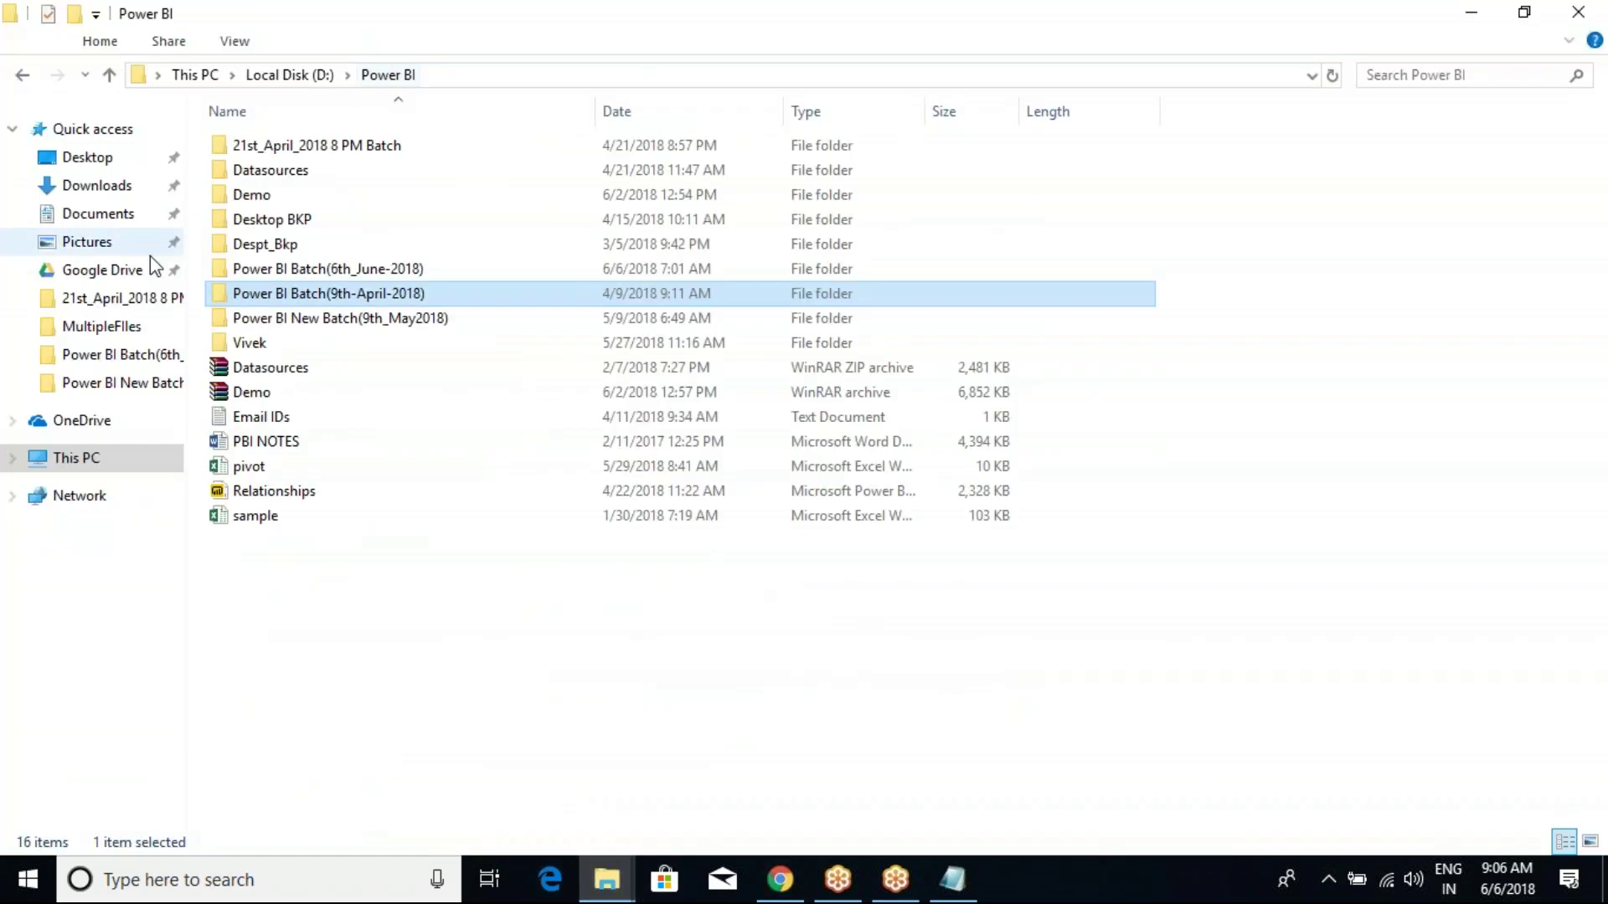
pyautogui.click(277, 442)
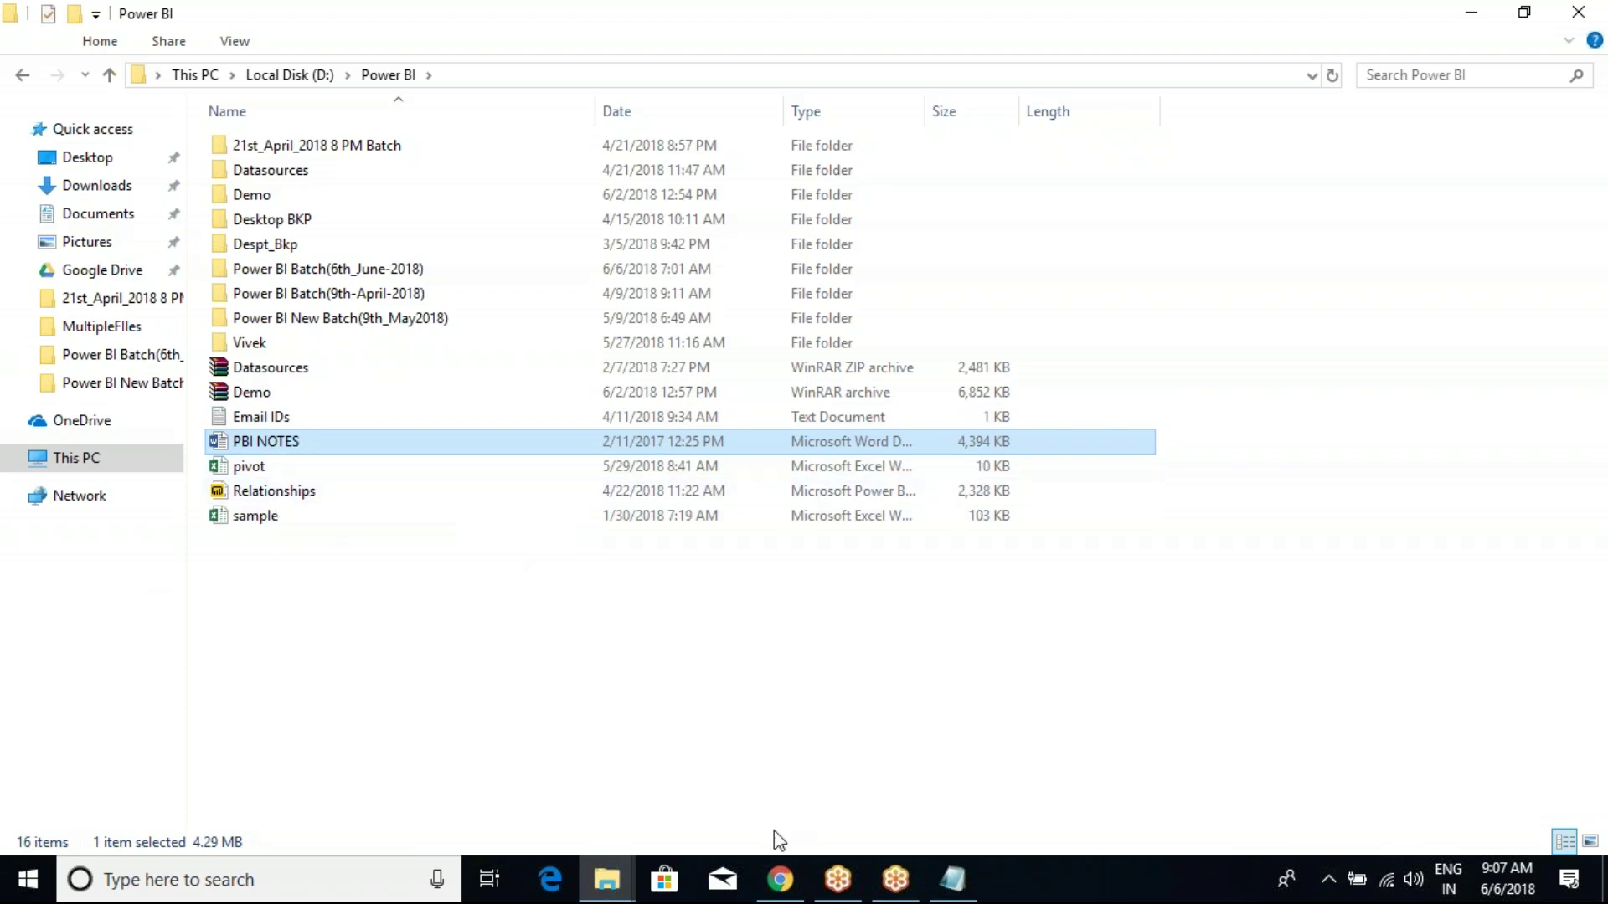
pyautogui.click(778, 875)
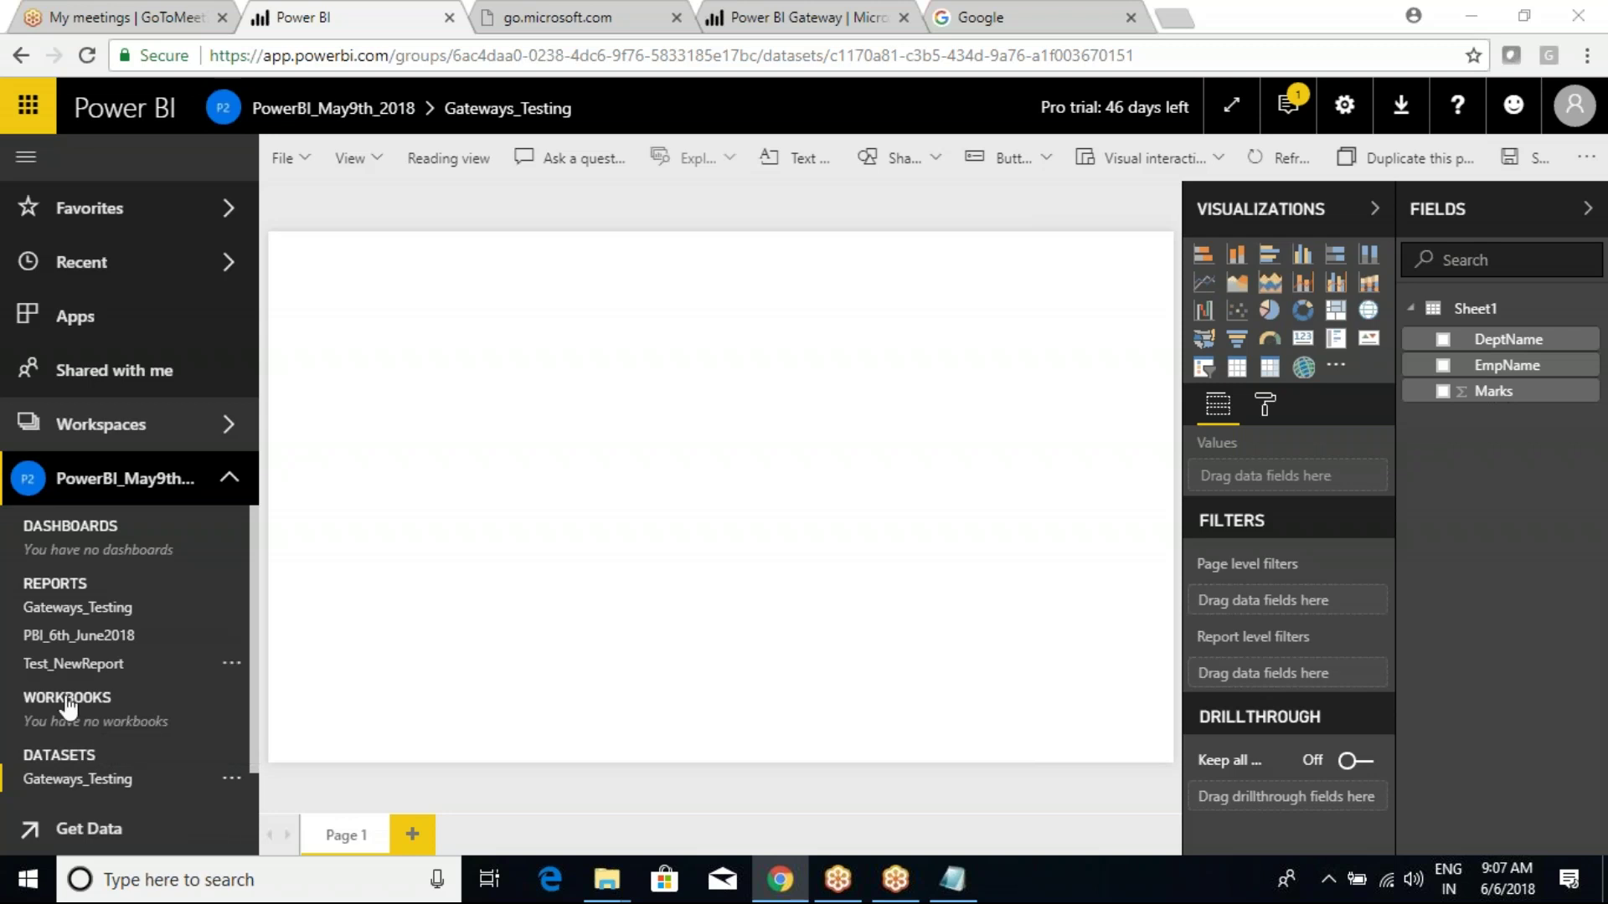
# Open the Gateways_Testing report and reload the page.
pyautogui.scroll(-1, 67, 791)
pyautogui.click(95, 751)
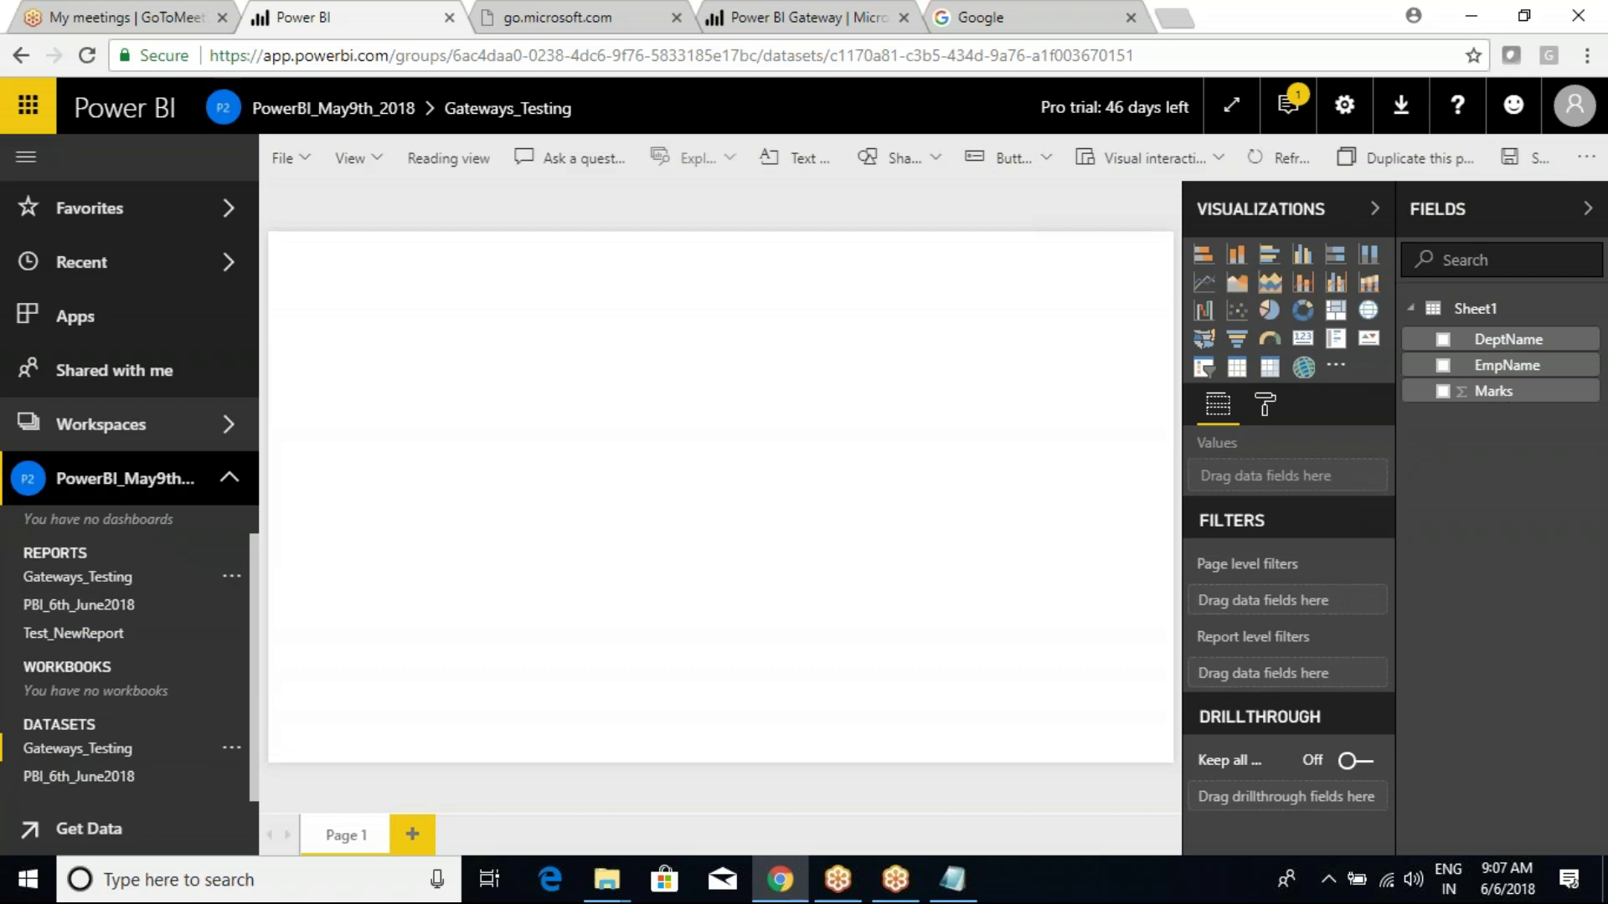
pyautogui.click(73, 577)
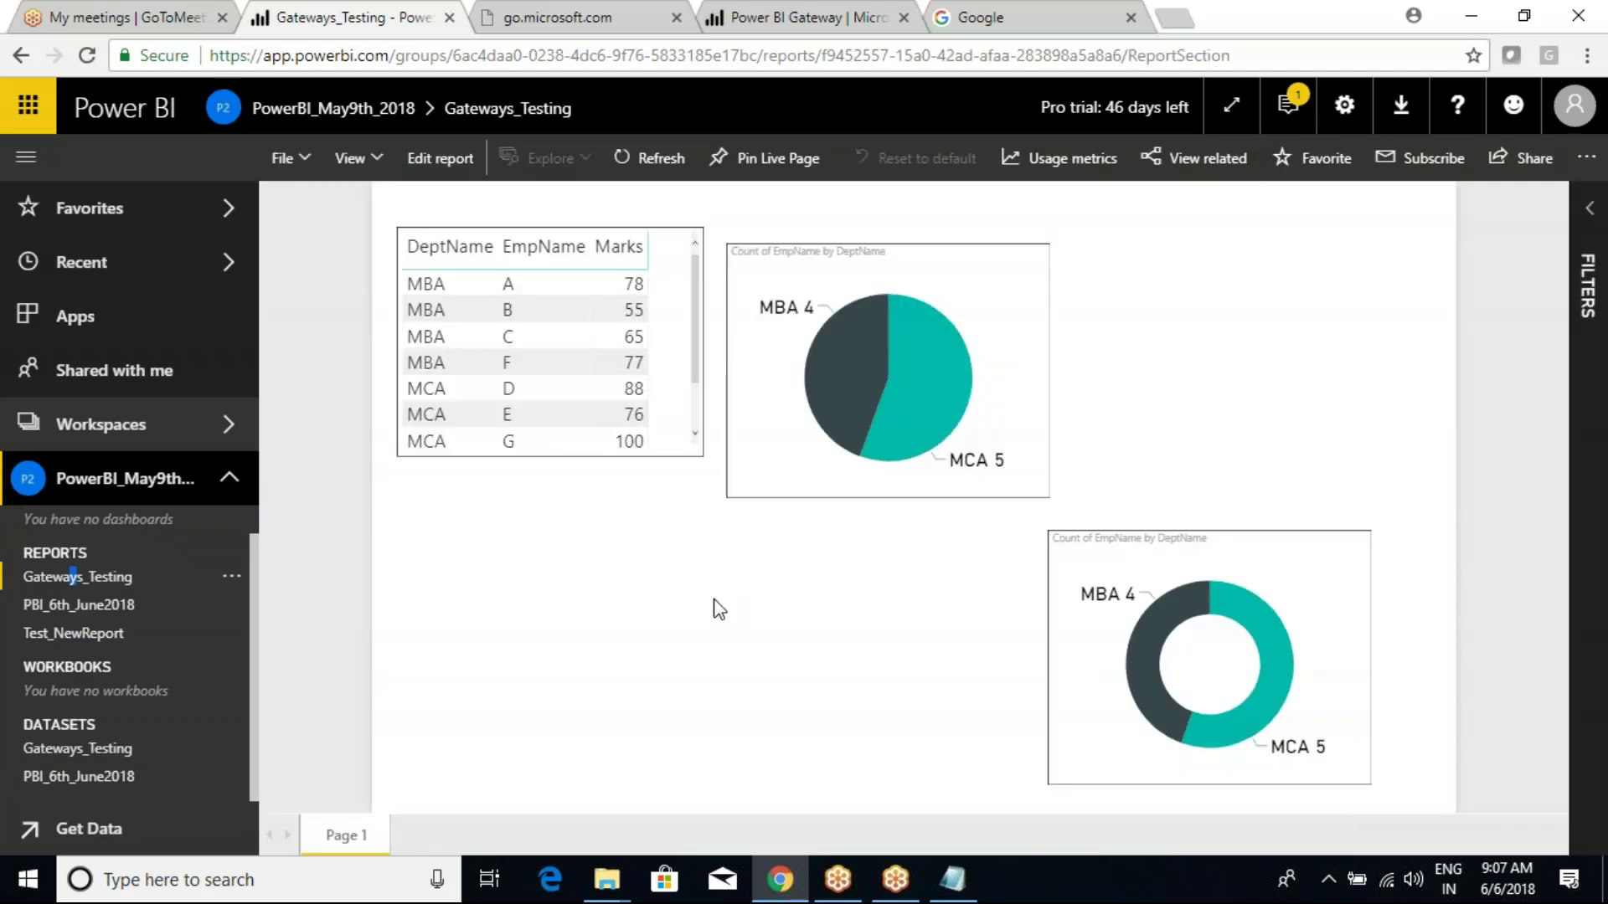
pyautogui.click(87, 55)
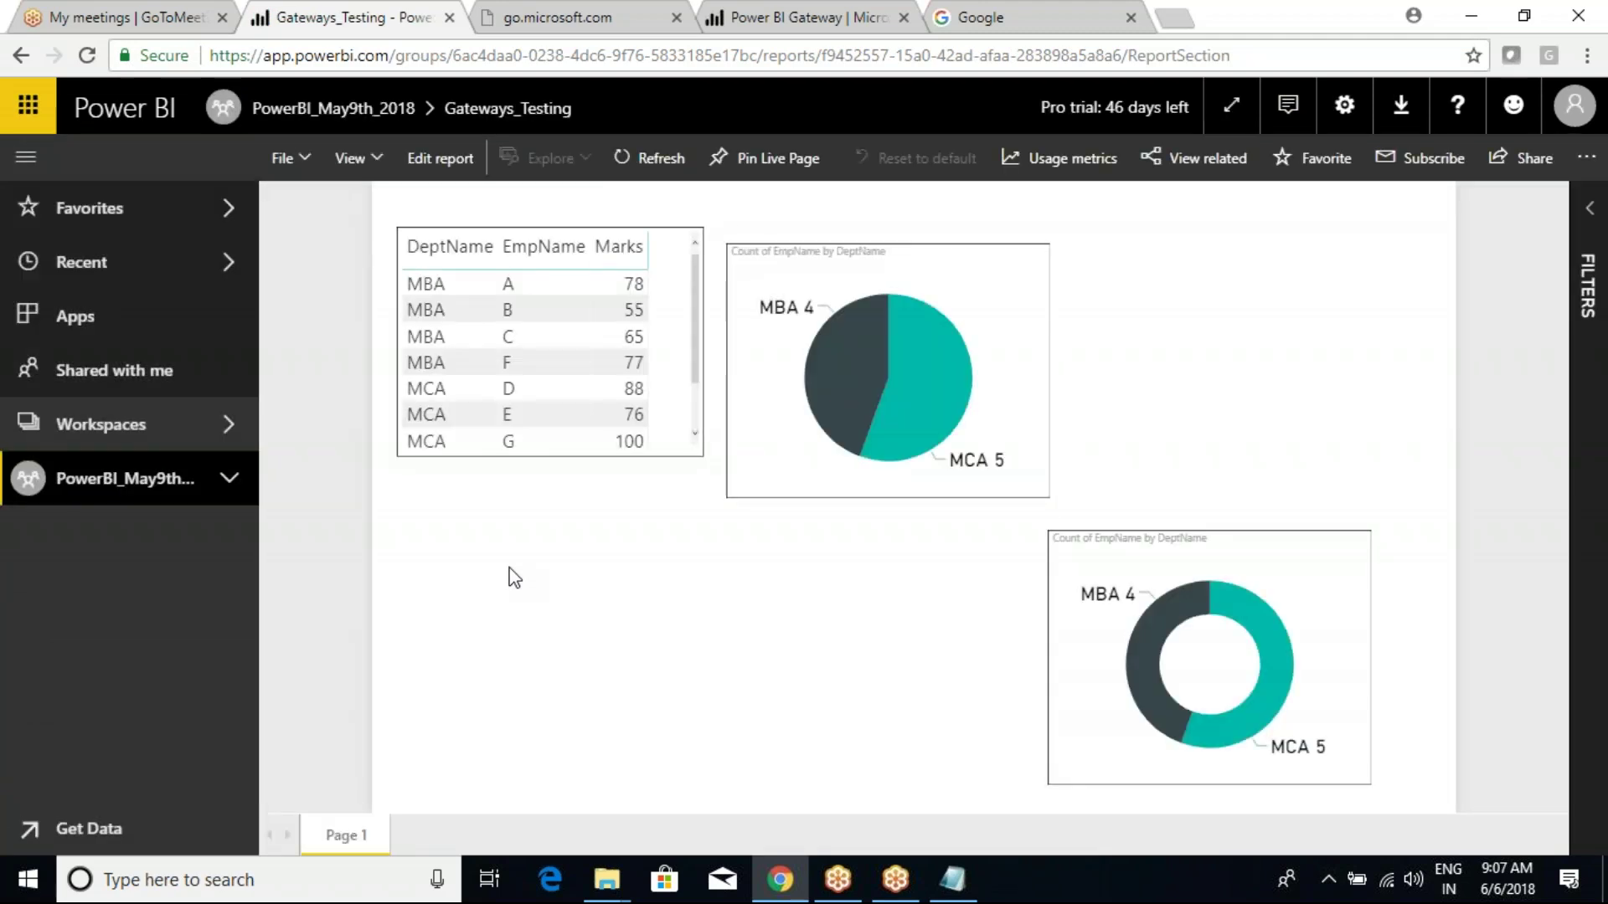
# Expand PowerBI_May9th and show the Gateways_Testing dataset details reporting a refresh in progress.
pyautogui.click(230, 478)
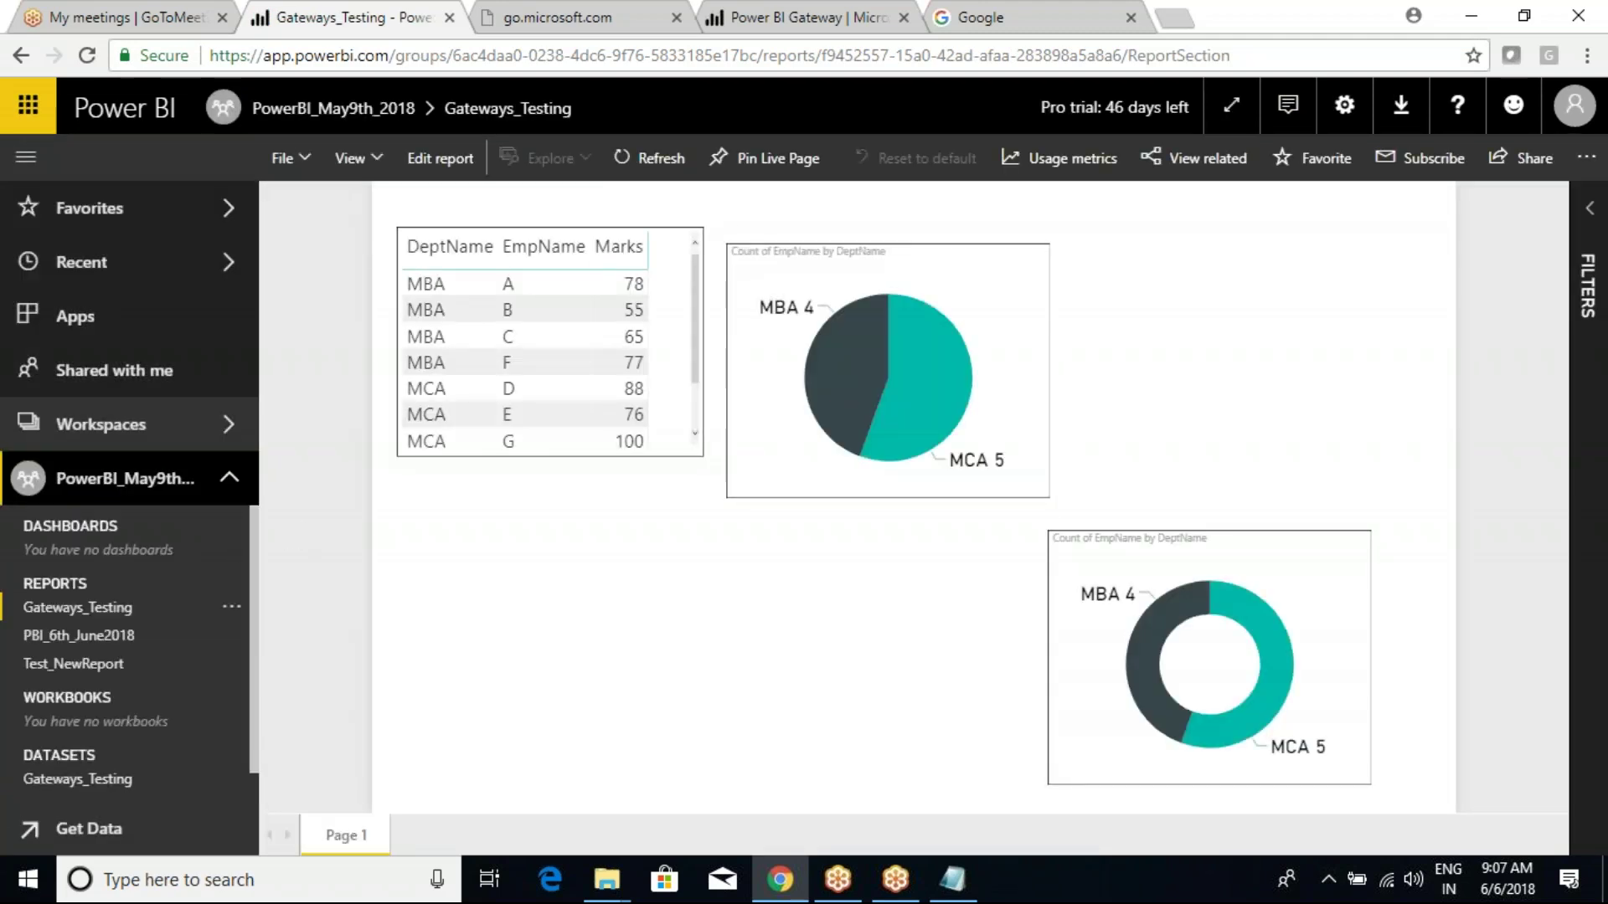
pyautogui.scroll(-1, 235, 754)
pyautogui.click(232, 748)
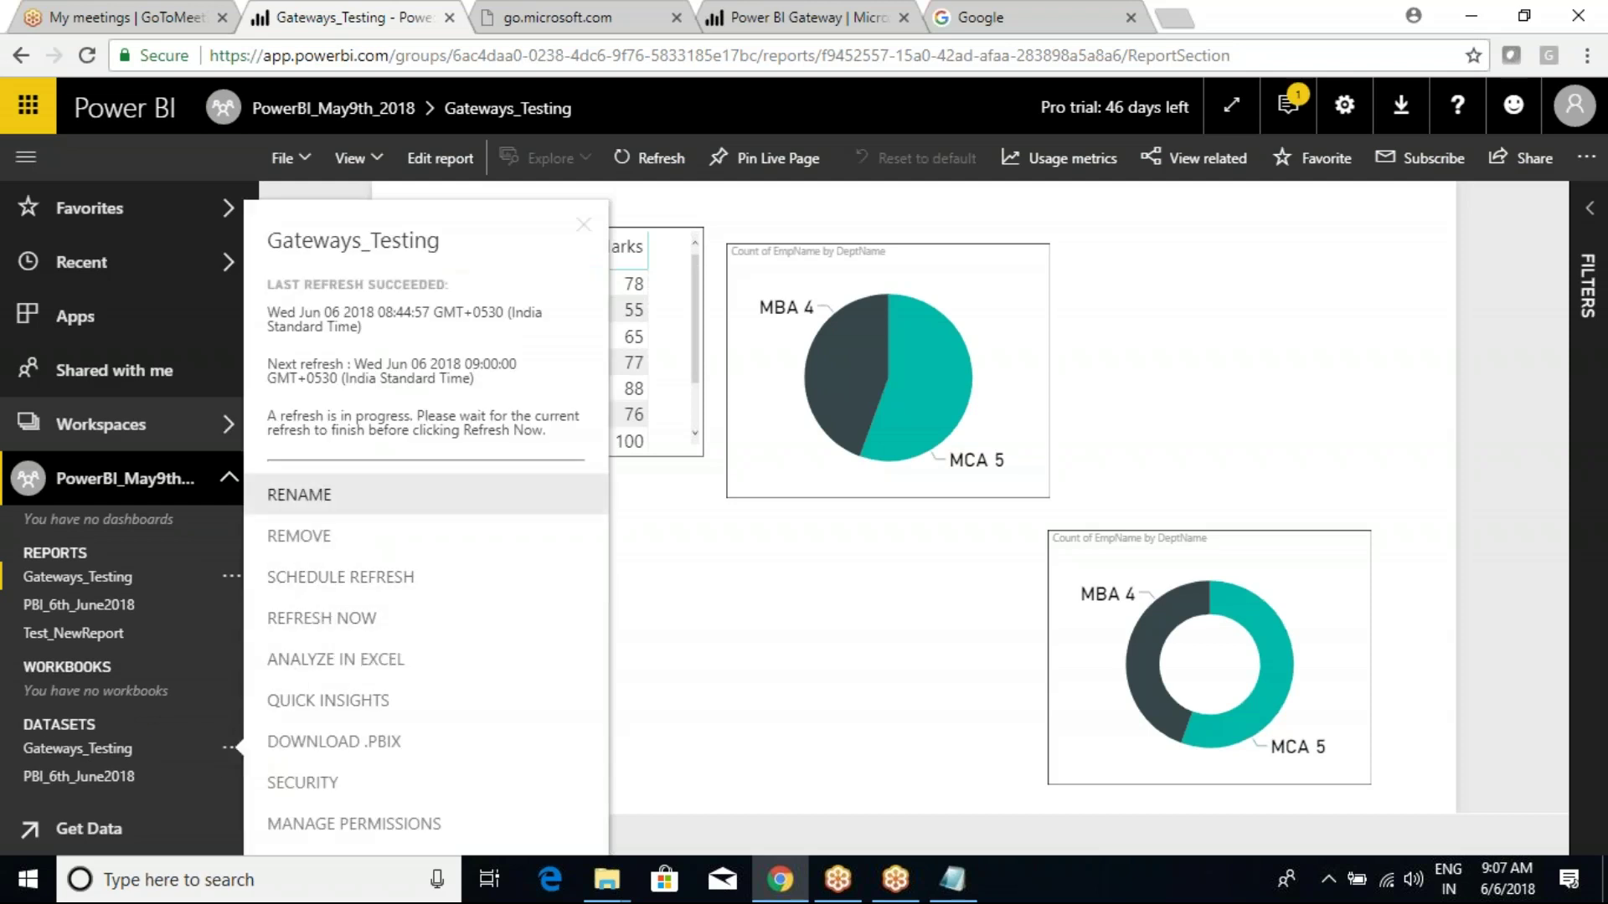
pyautogui.moveTo(273, 418); pyautogui.dragTo(552, 435)
pyautogui.click(552, 432)
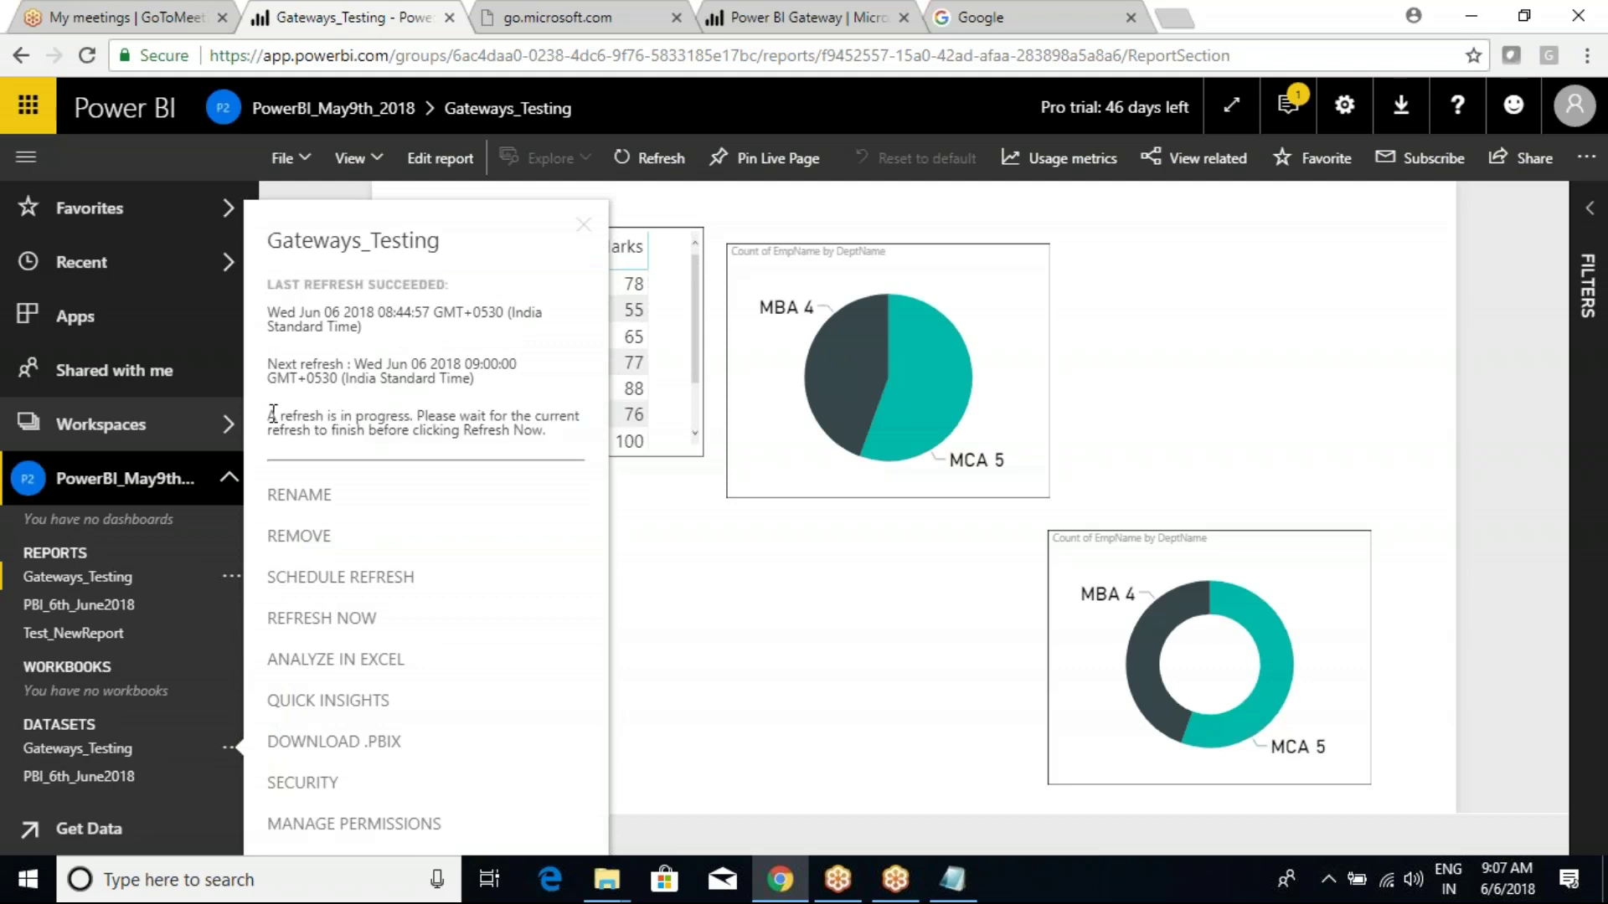
pyautogui.moveTo(273, 416); pyautogui.dragTo(476, 429)
pyautogui.click(477, 429)
pyautogui.moveTo(297, 431); pyautogui.dragTo(303, 430)
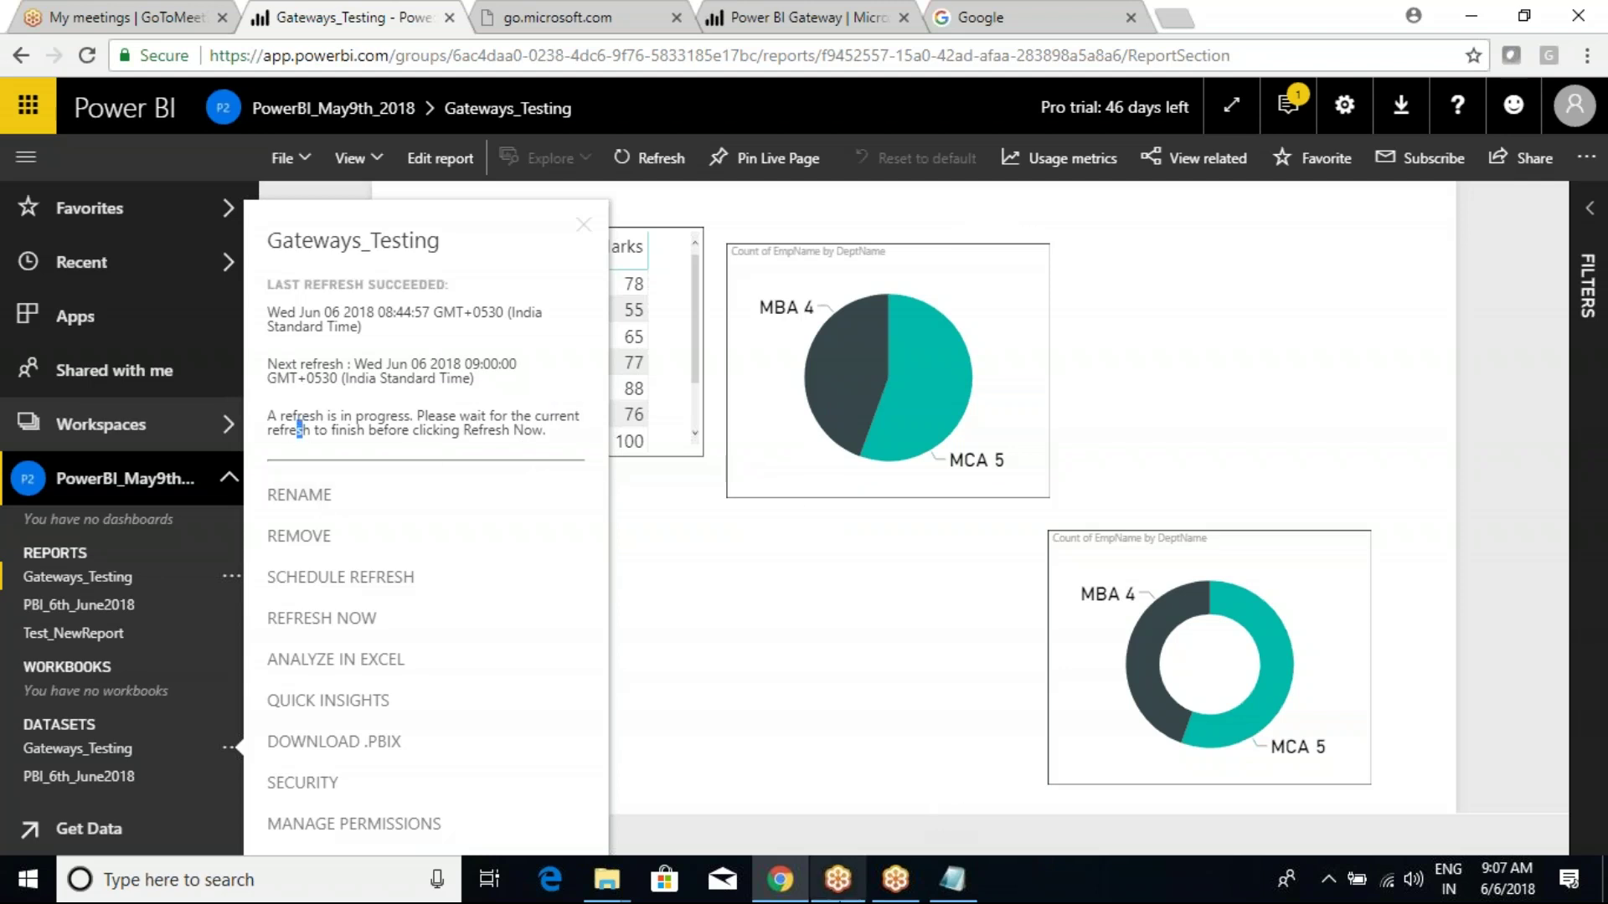